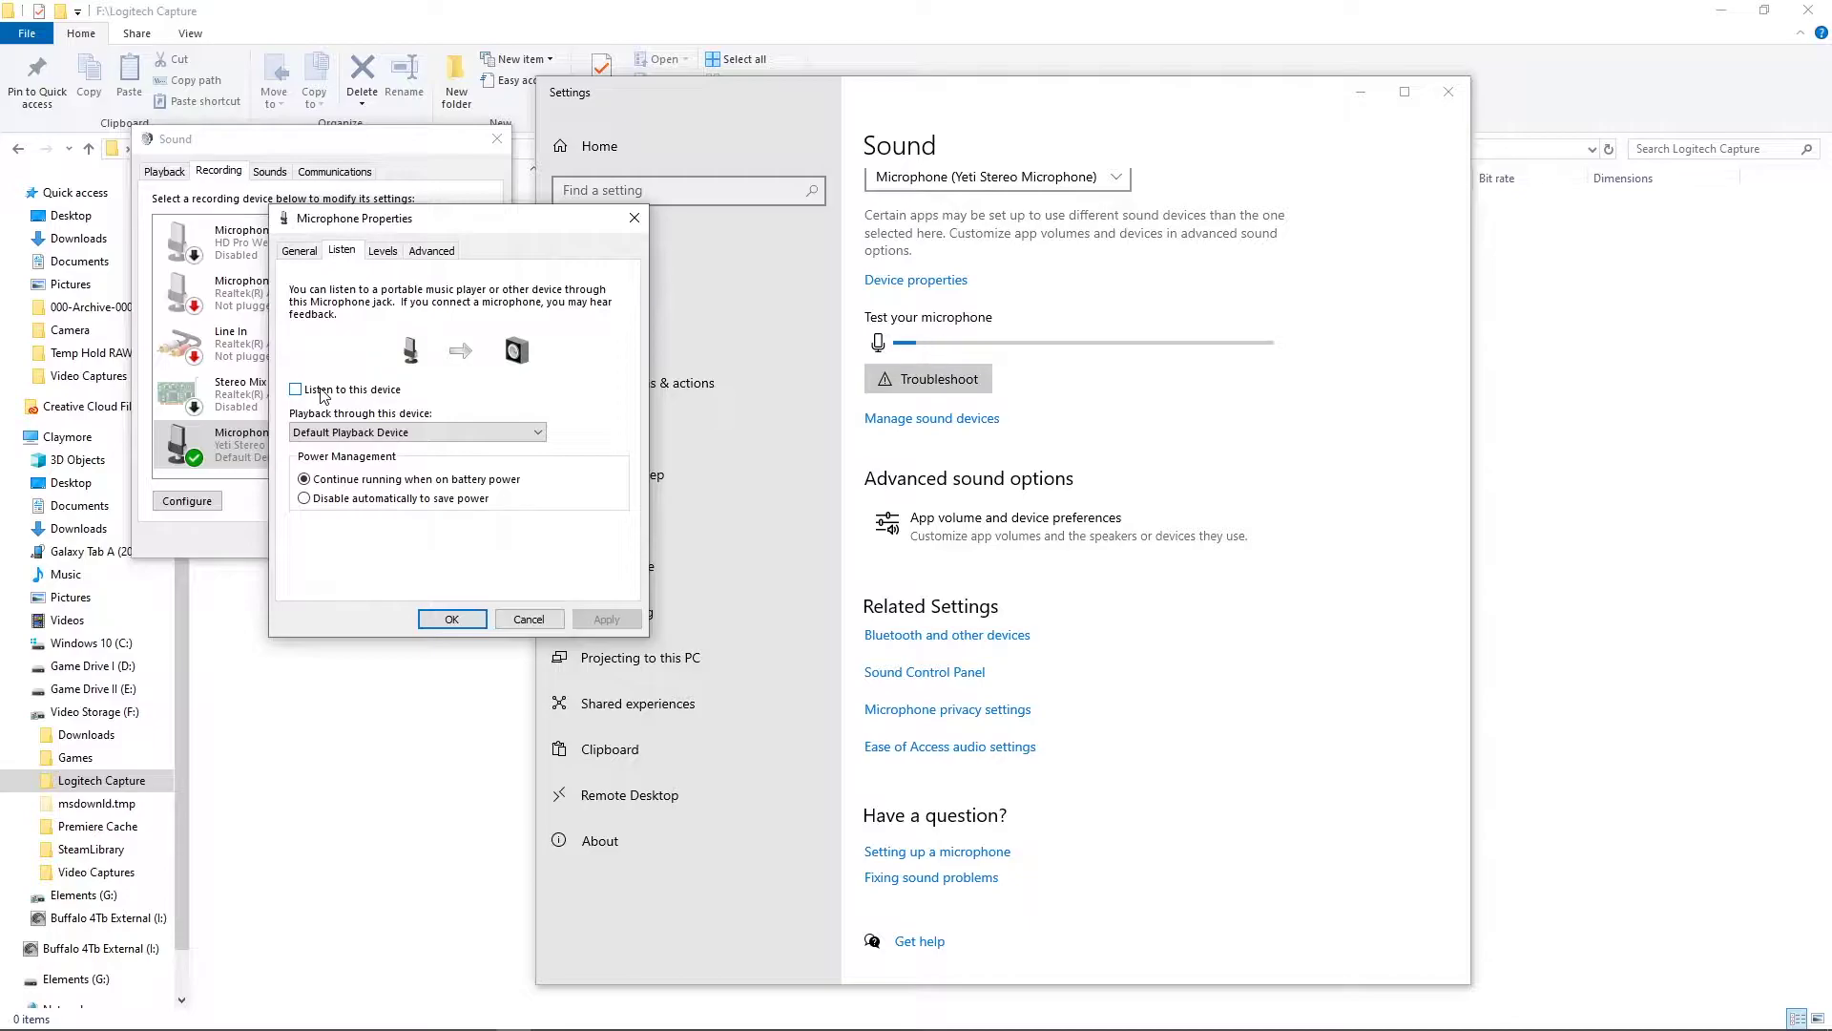
Toggle "Listen to this device" on and back off for the Yeti Stereo Microphone, then apply and close its properties
left_click(322, 393)
left_click(351, 393)
left_click(606, 619)
left_click(451, 619)
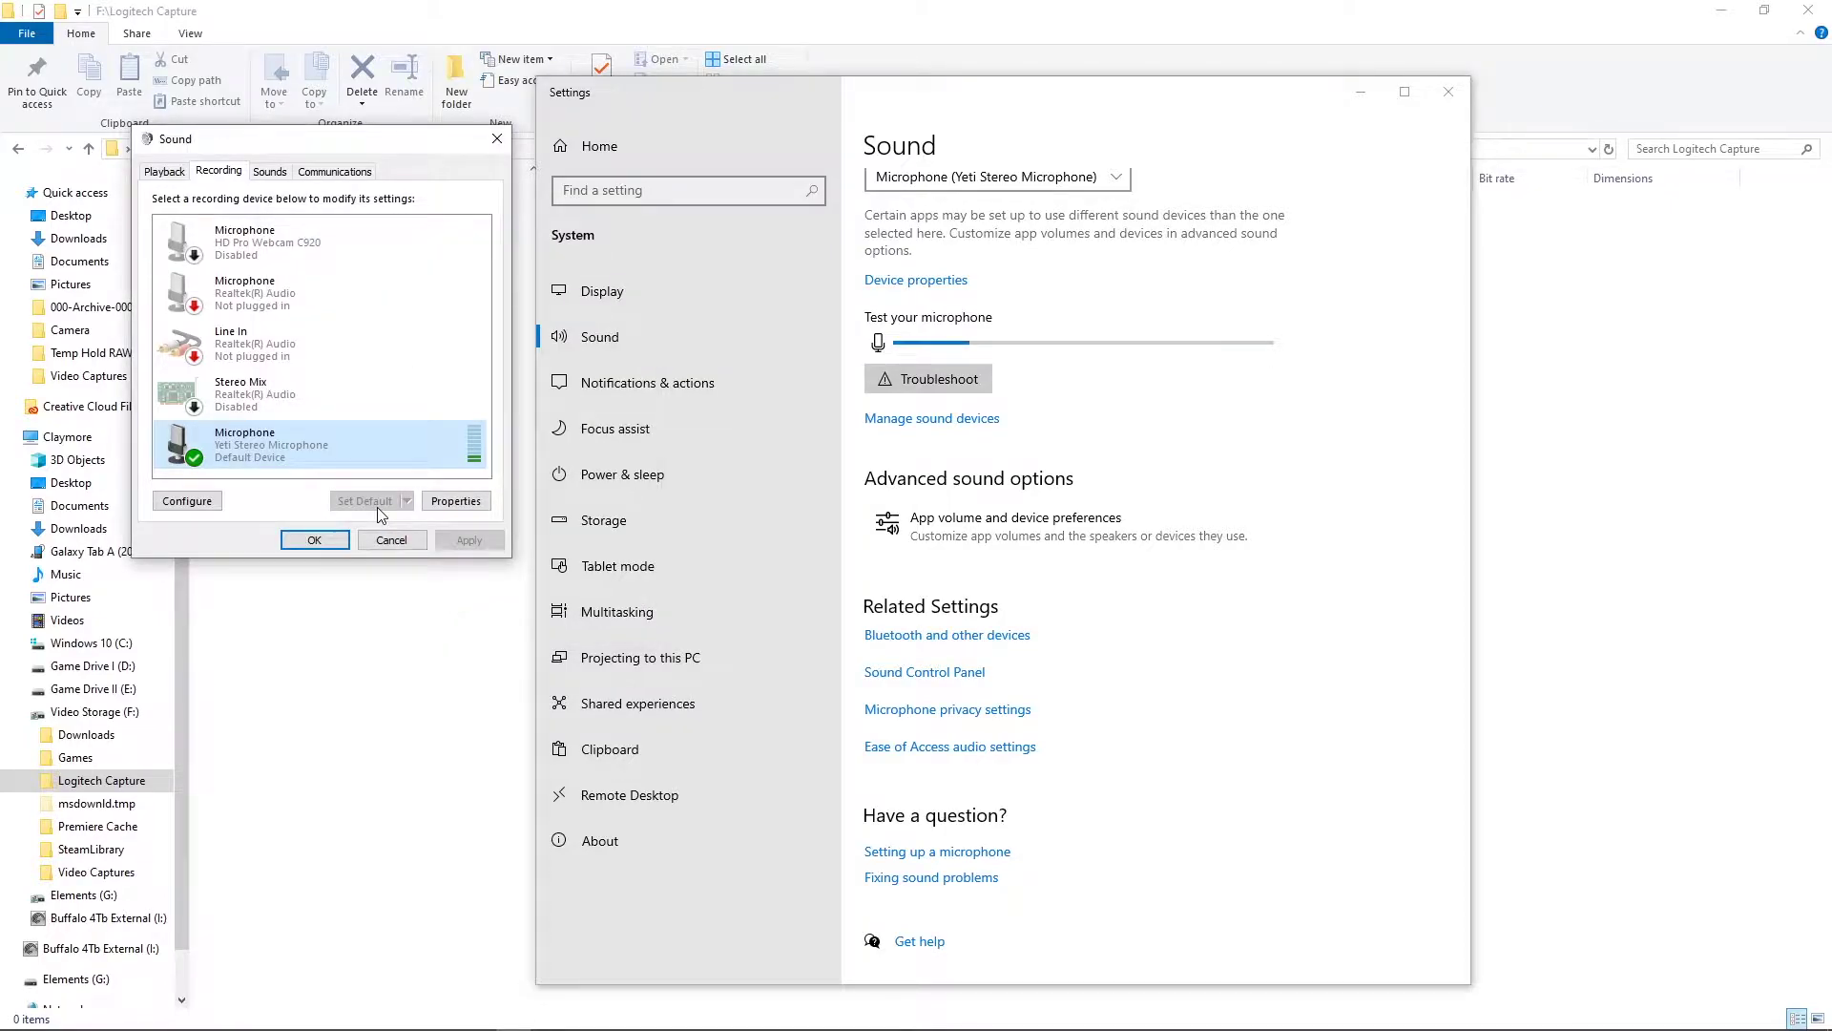
Close the Sound dialog and the Settings window, and minimize the file window to reach the desktop
left_click(341, 540)
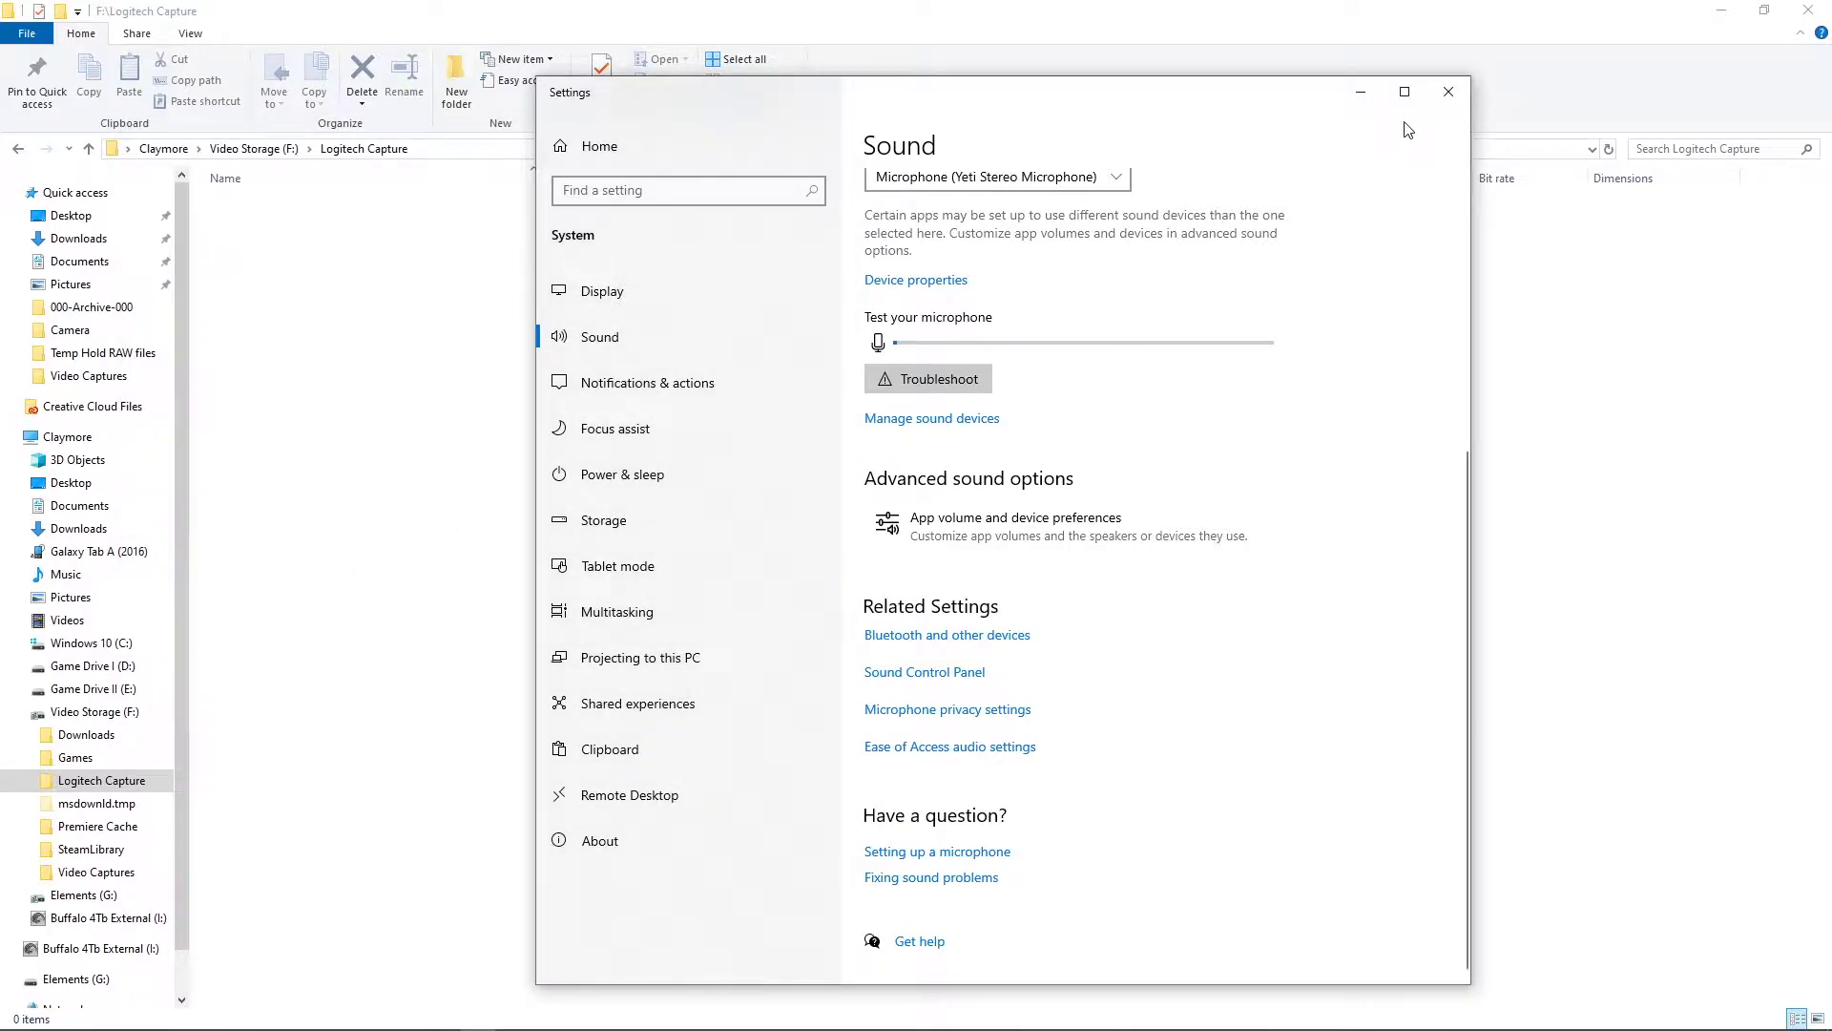
left_click(1448, 91)
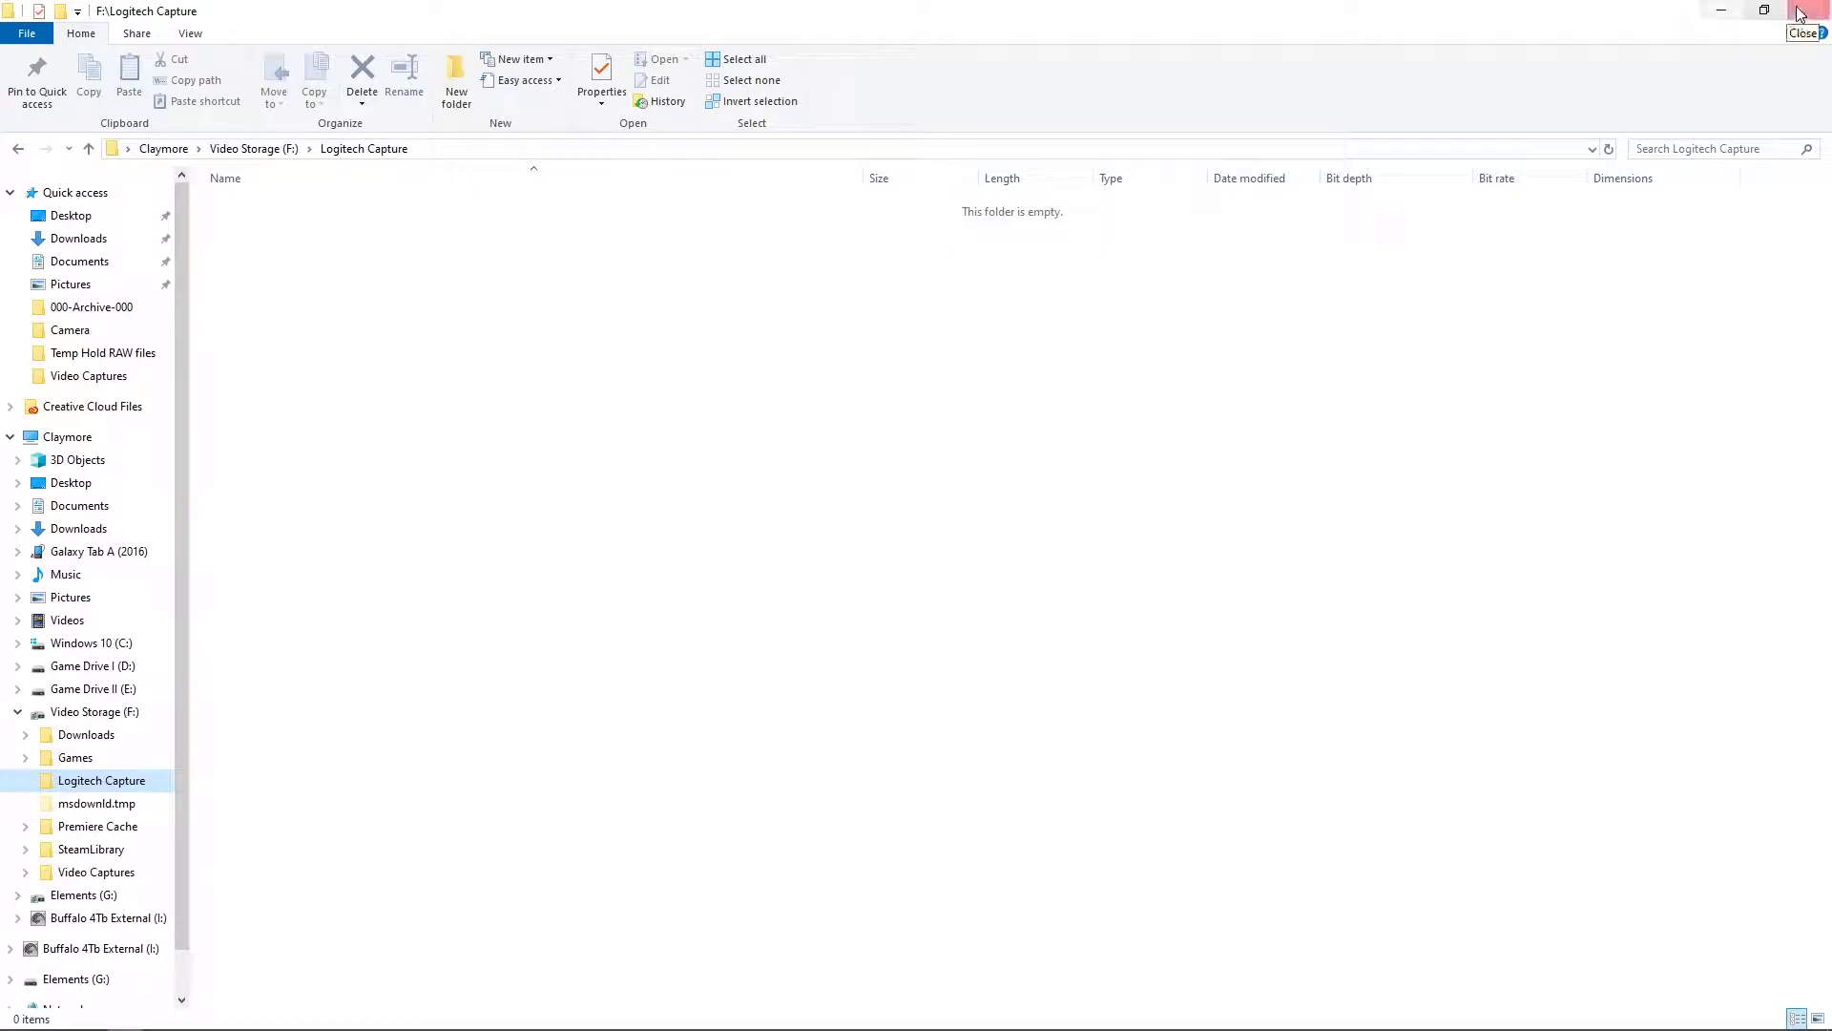
left_click(1723, 14)
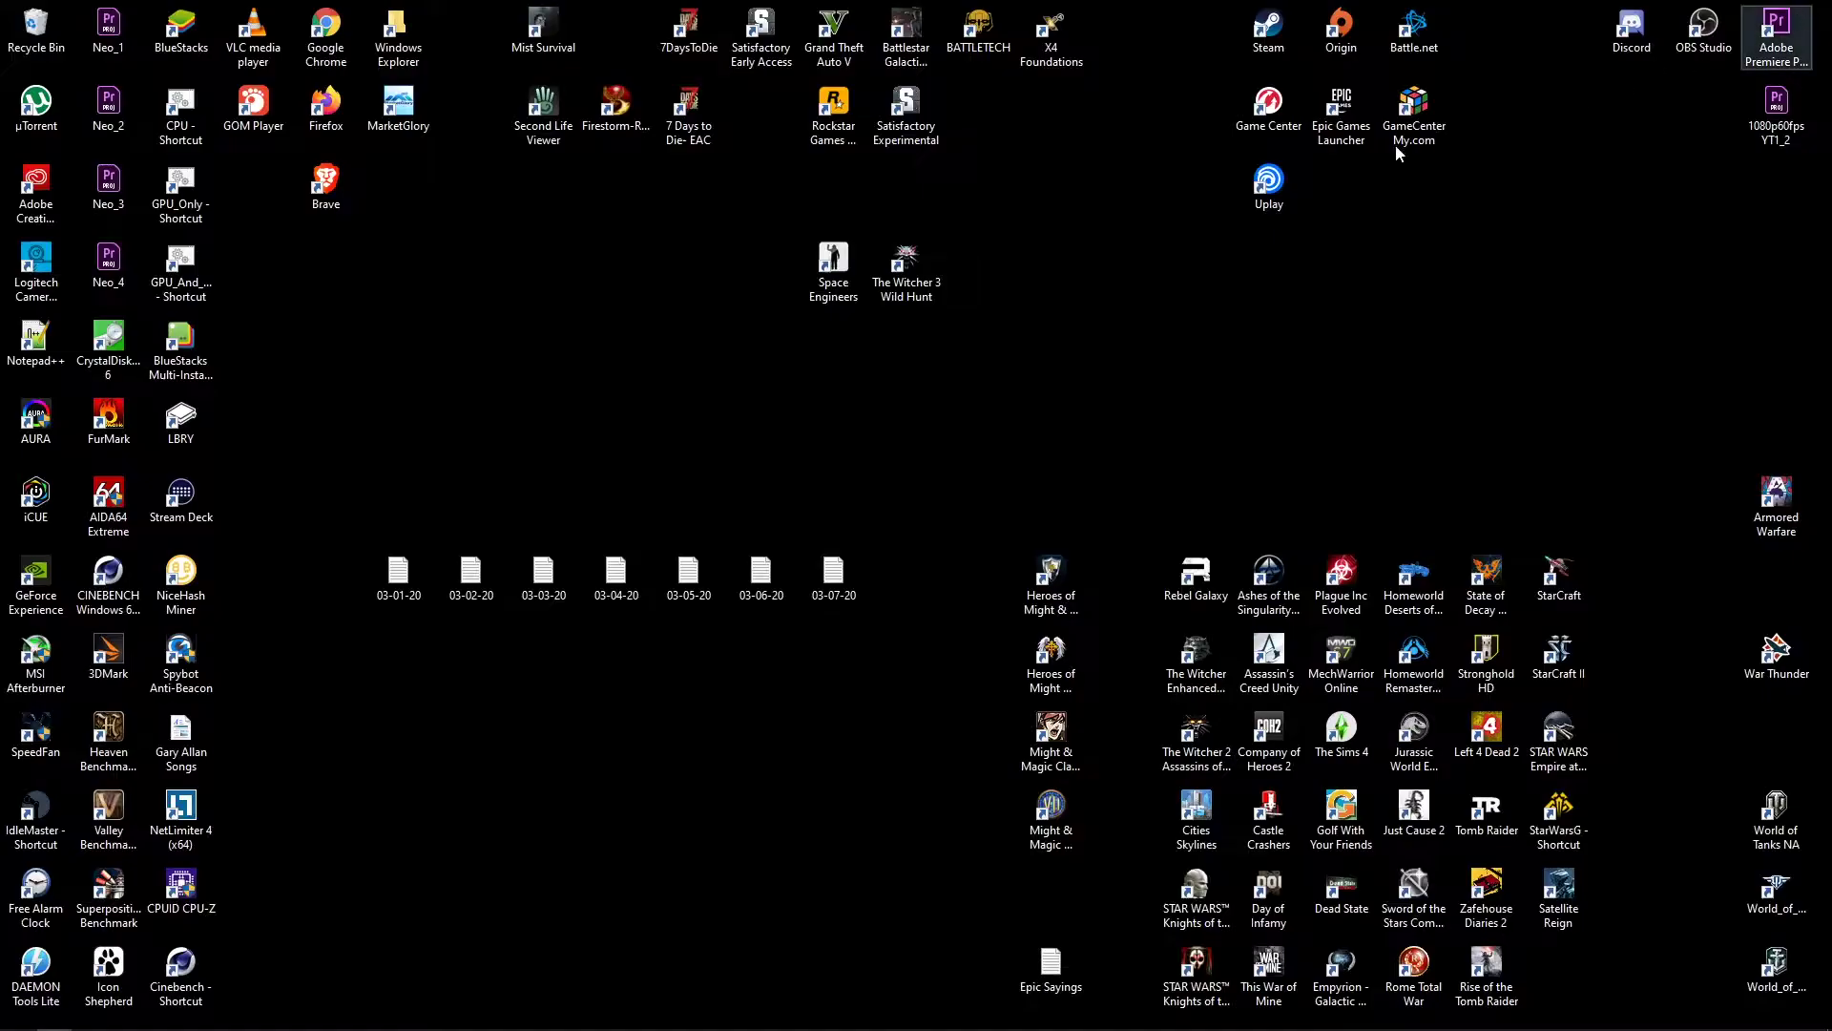
Open the Video Captures folder on Video Storage (F:) and copy the name of the 7 Days To Die S08-E90 folder
double_click(695, 53)
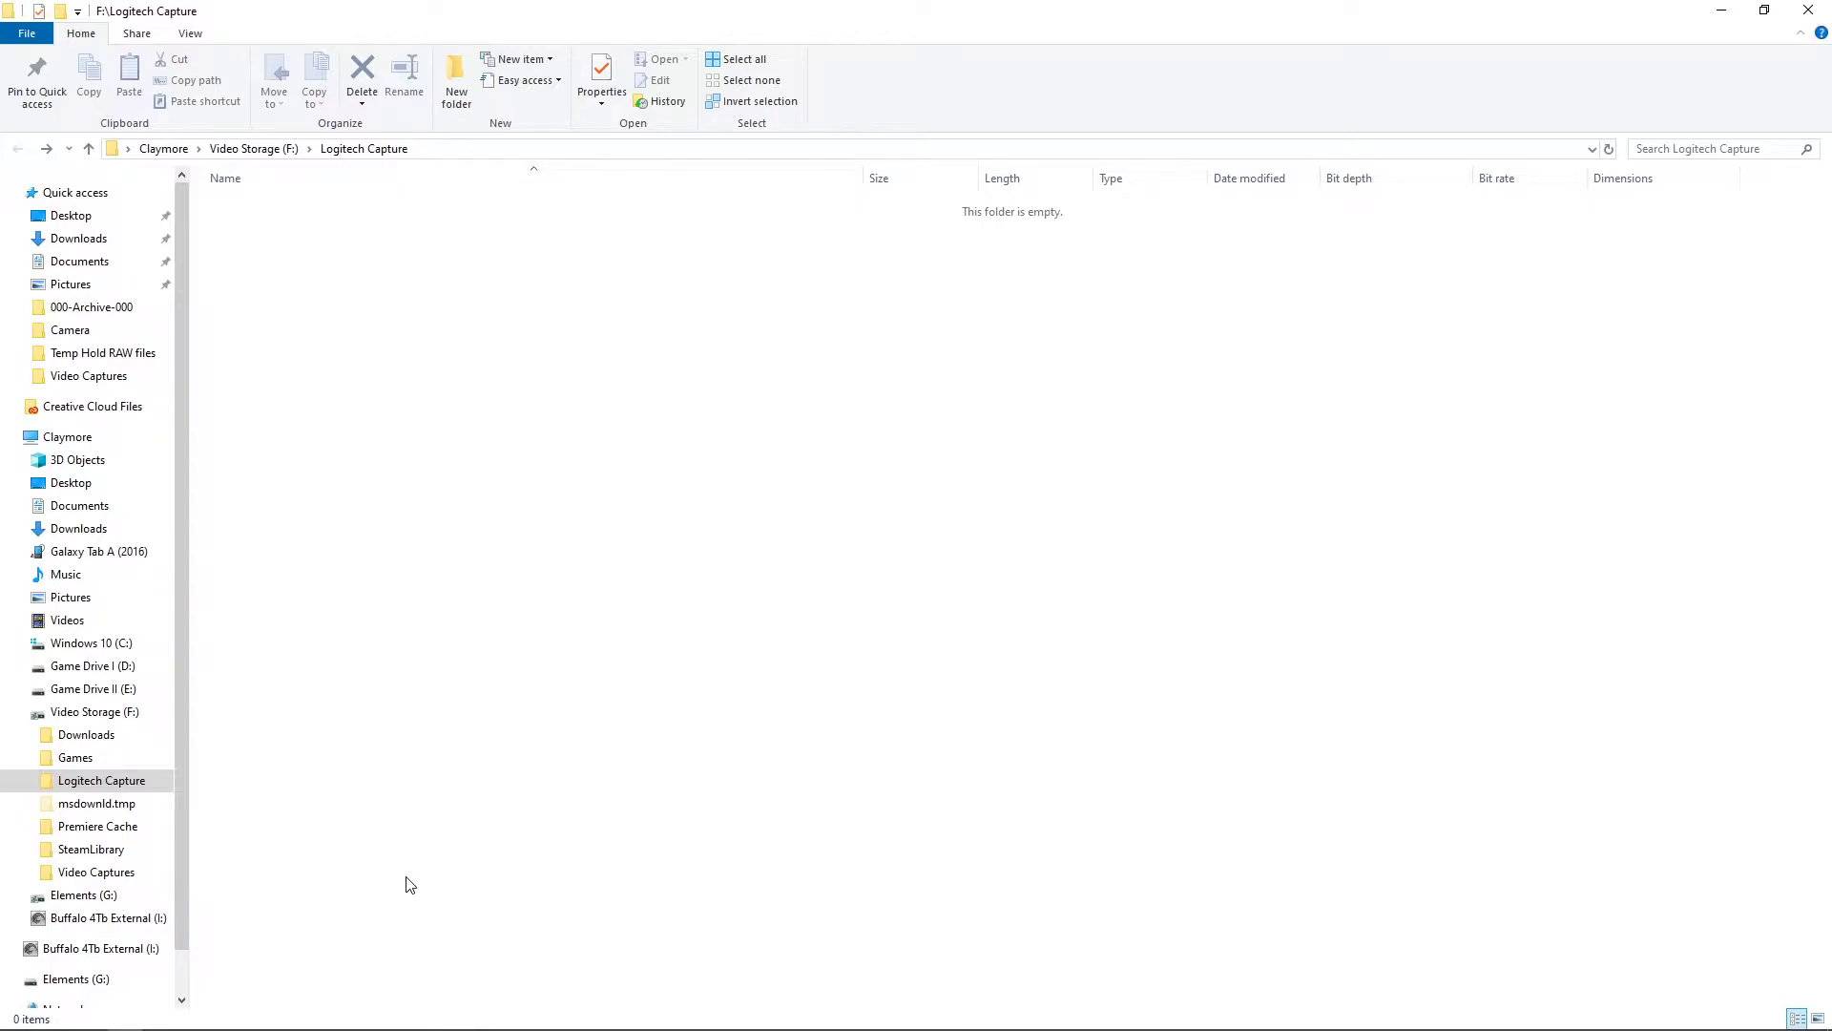
left_click(104, 873)
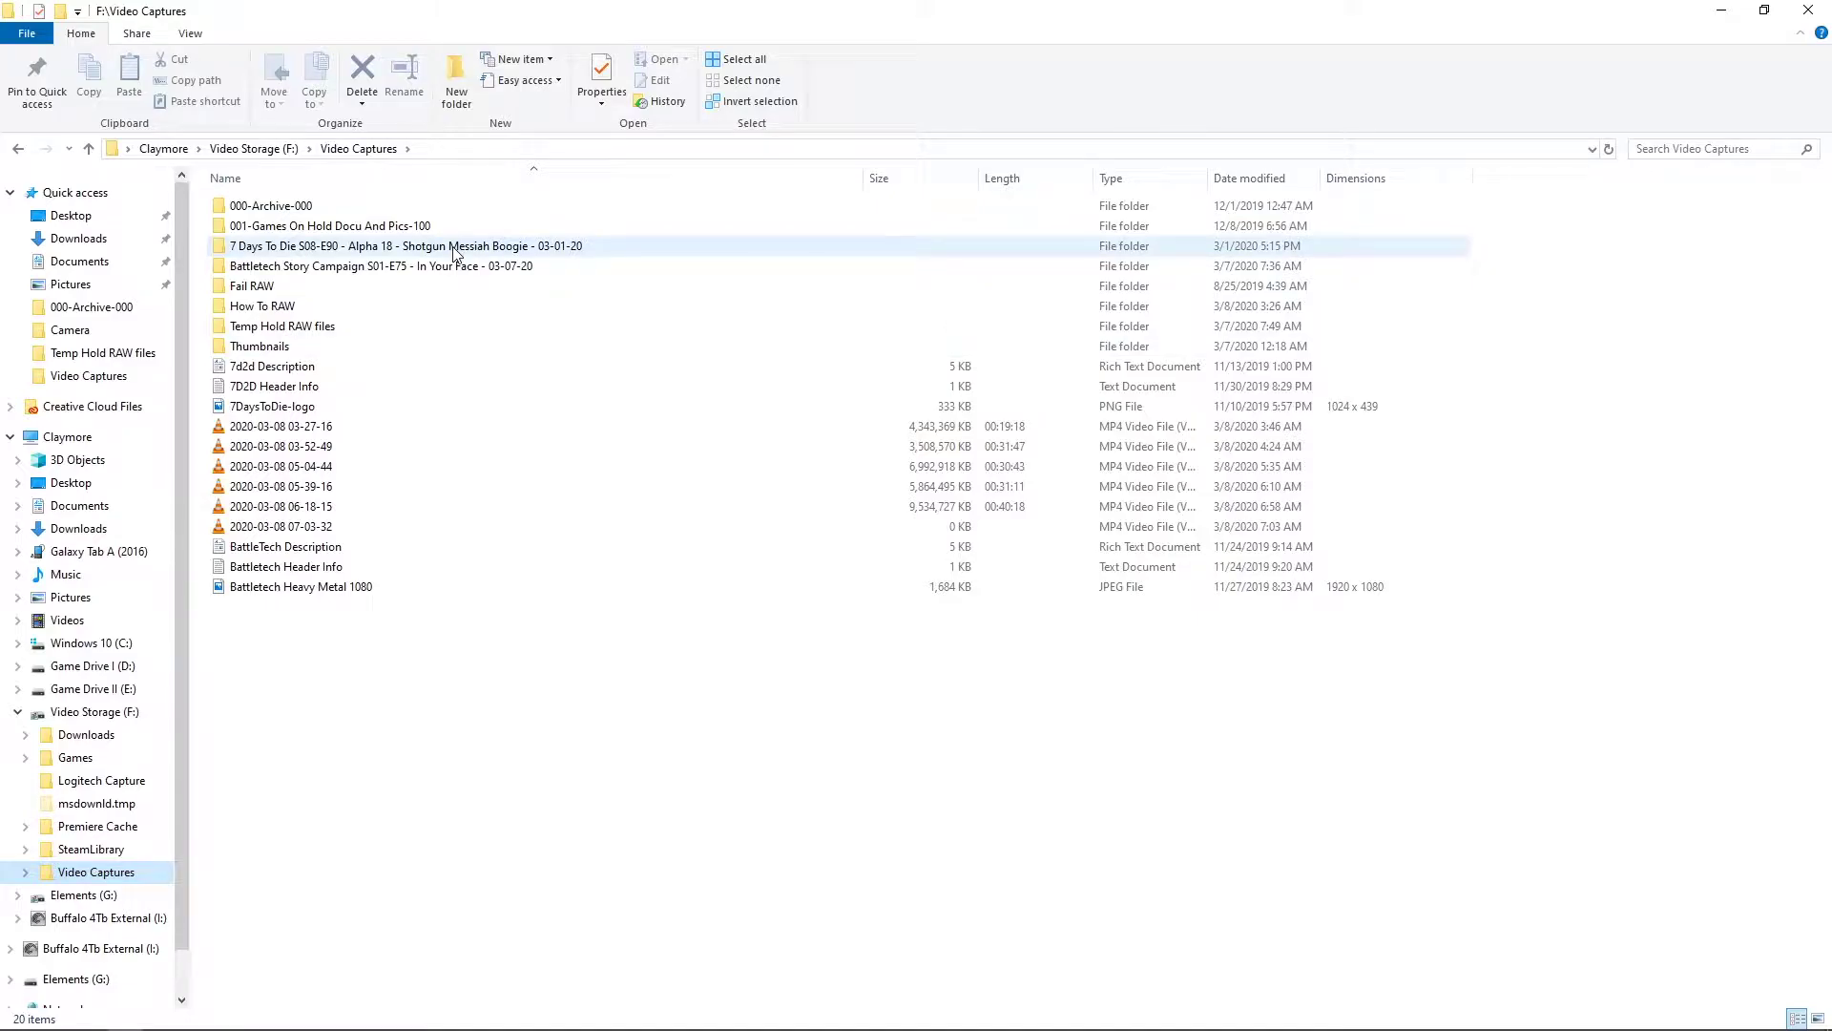
left_click(400, 252)
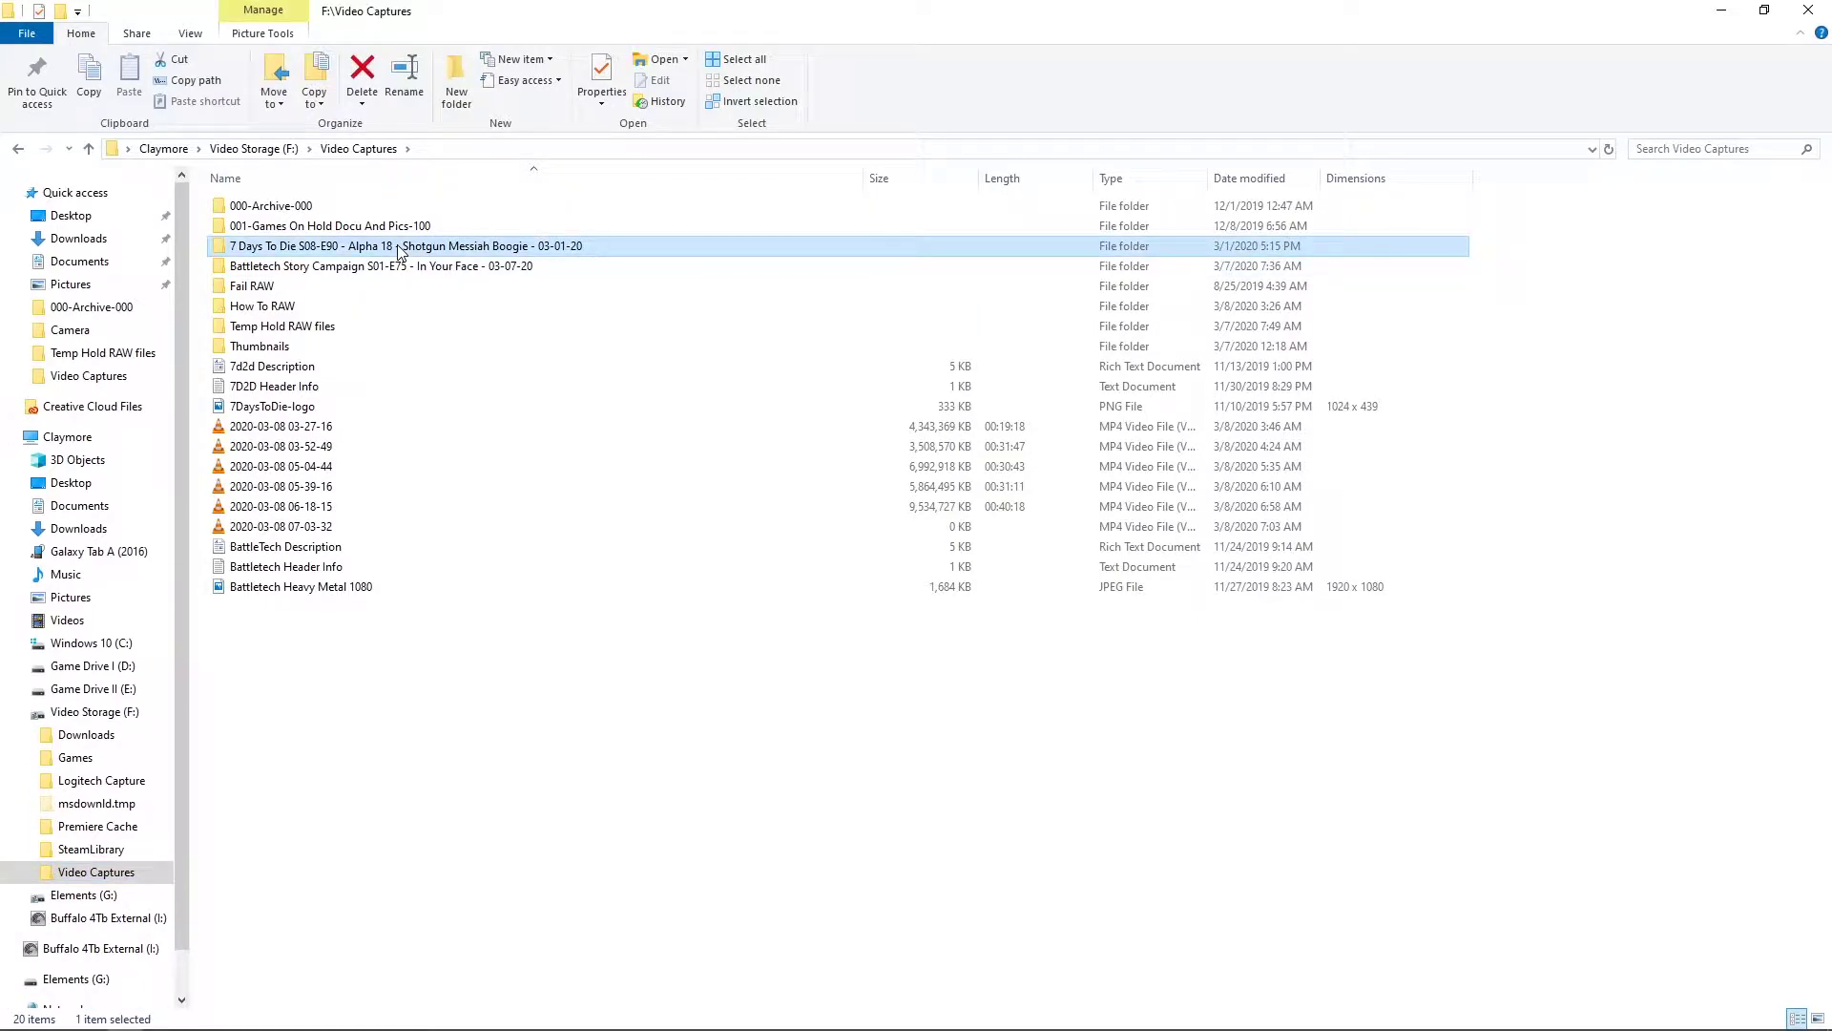
left_click(398, 248)
key("ctrl+c")
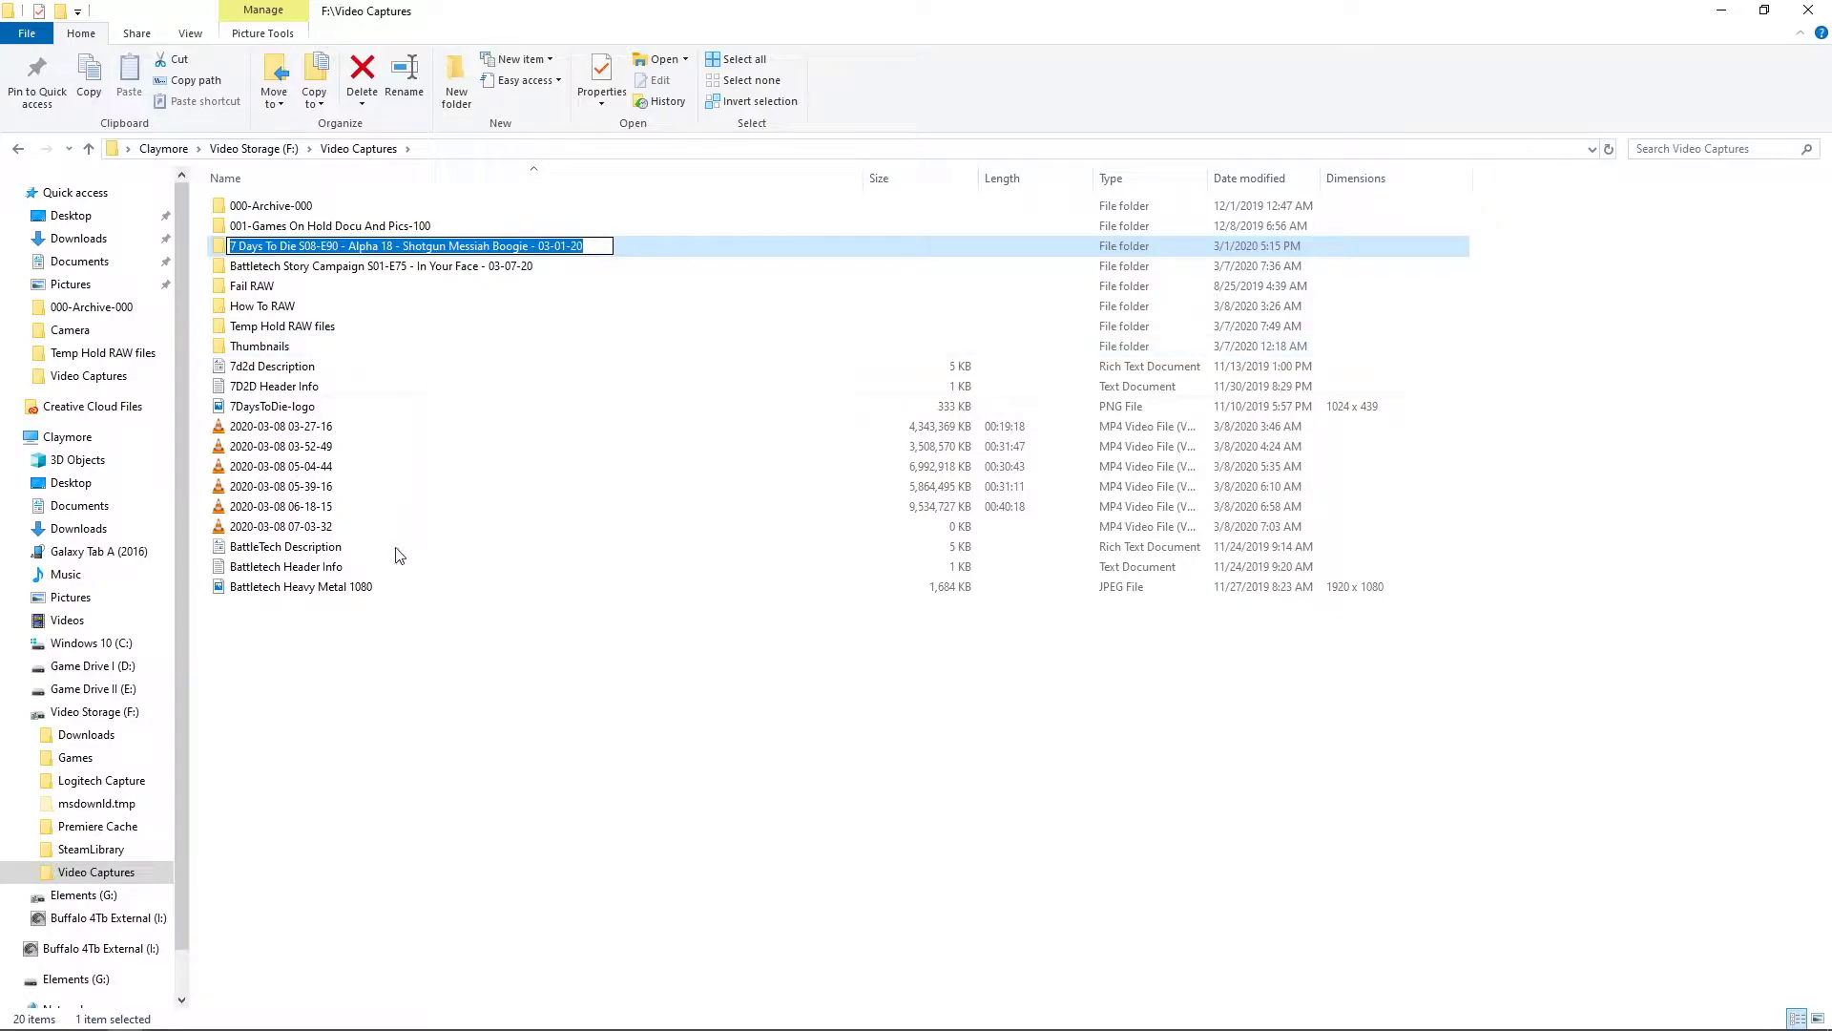
Create a new folder in Video Captures and paste the copied episode name as its name
right_click(369, 641)
mouse_move(468, 876)
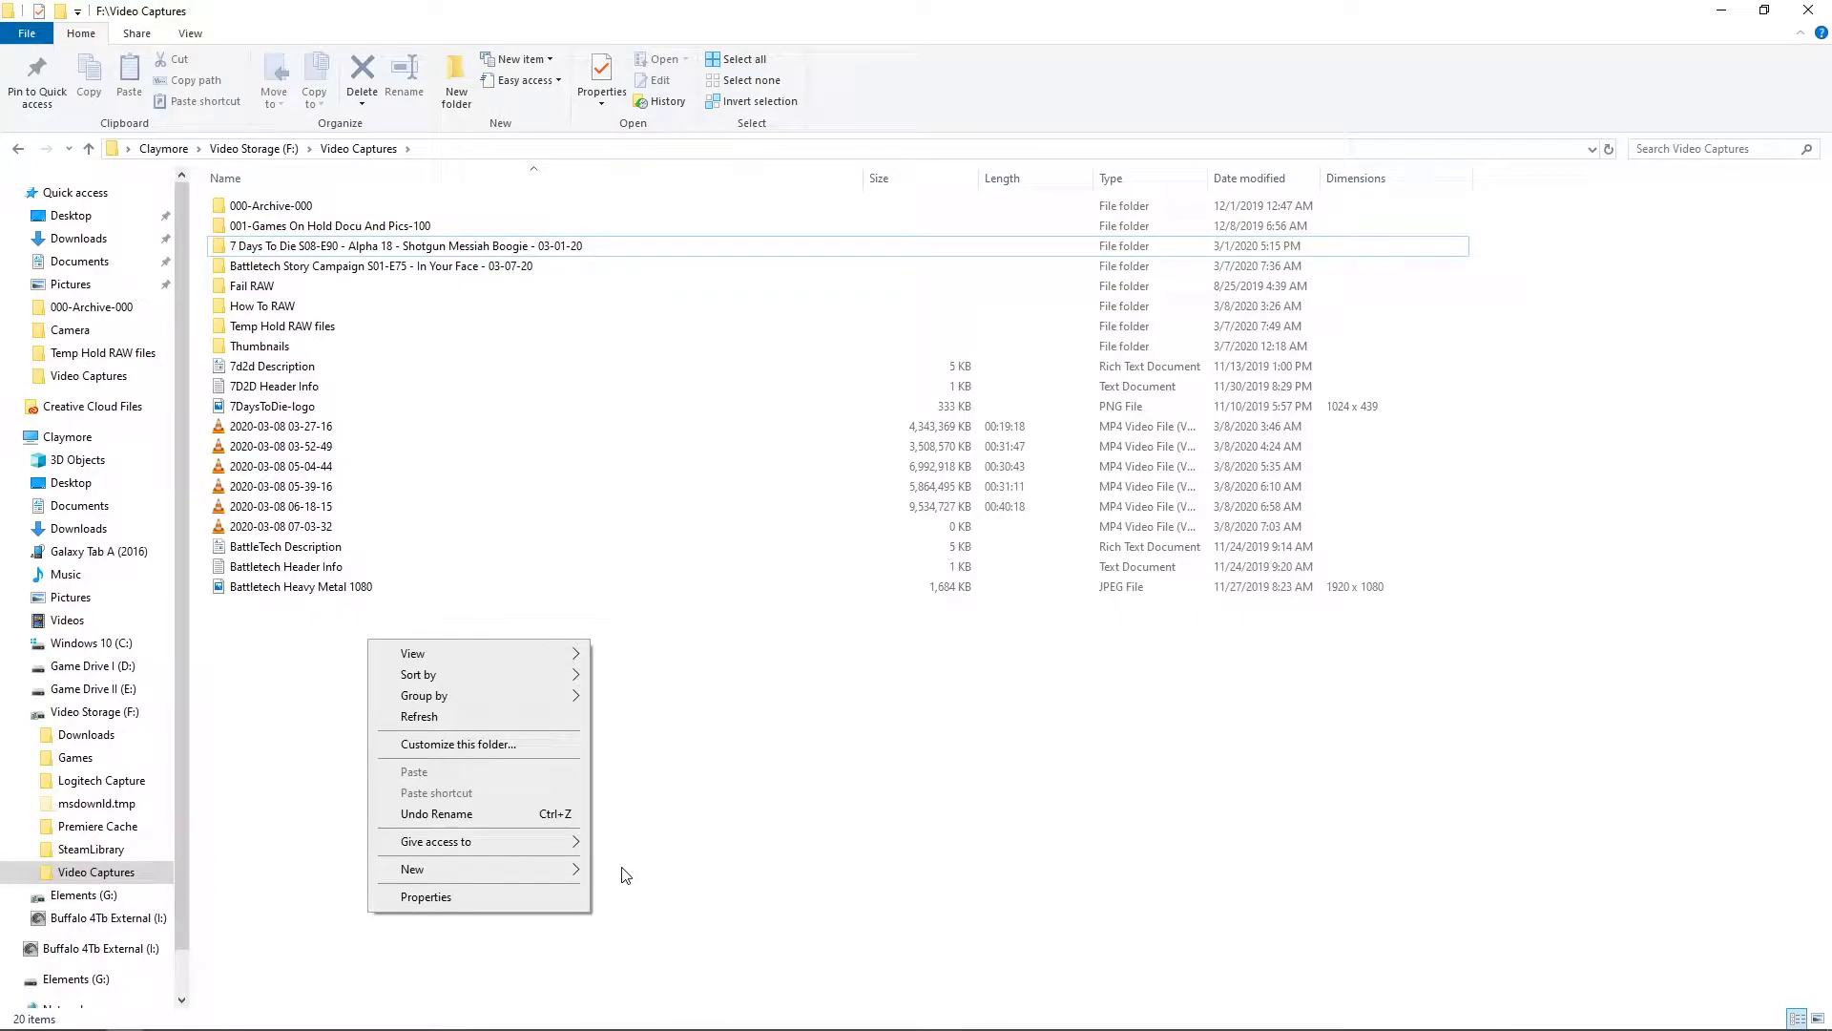
left_click(631, 871)
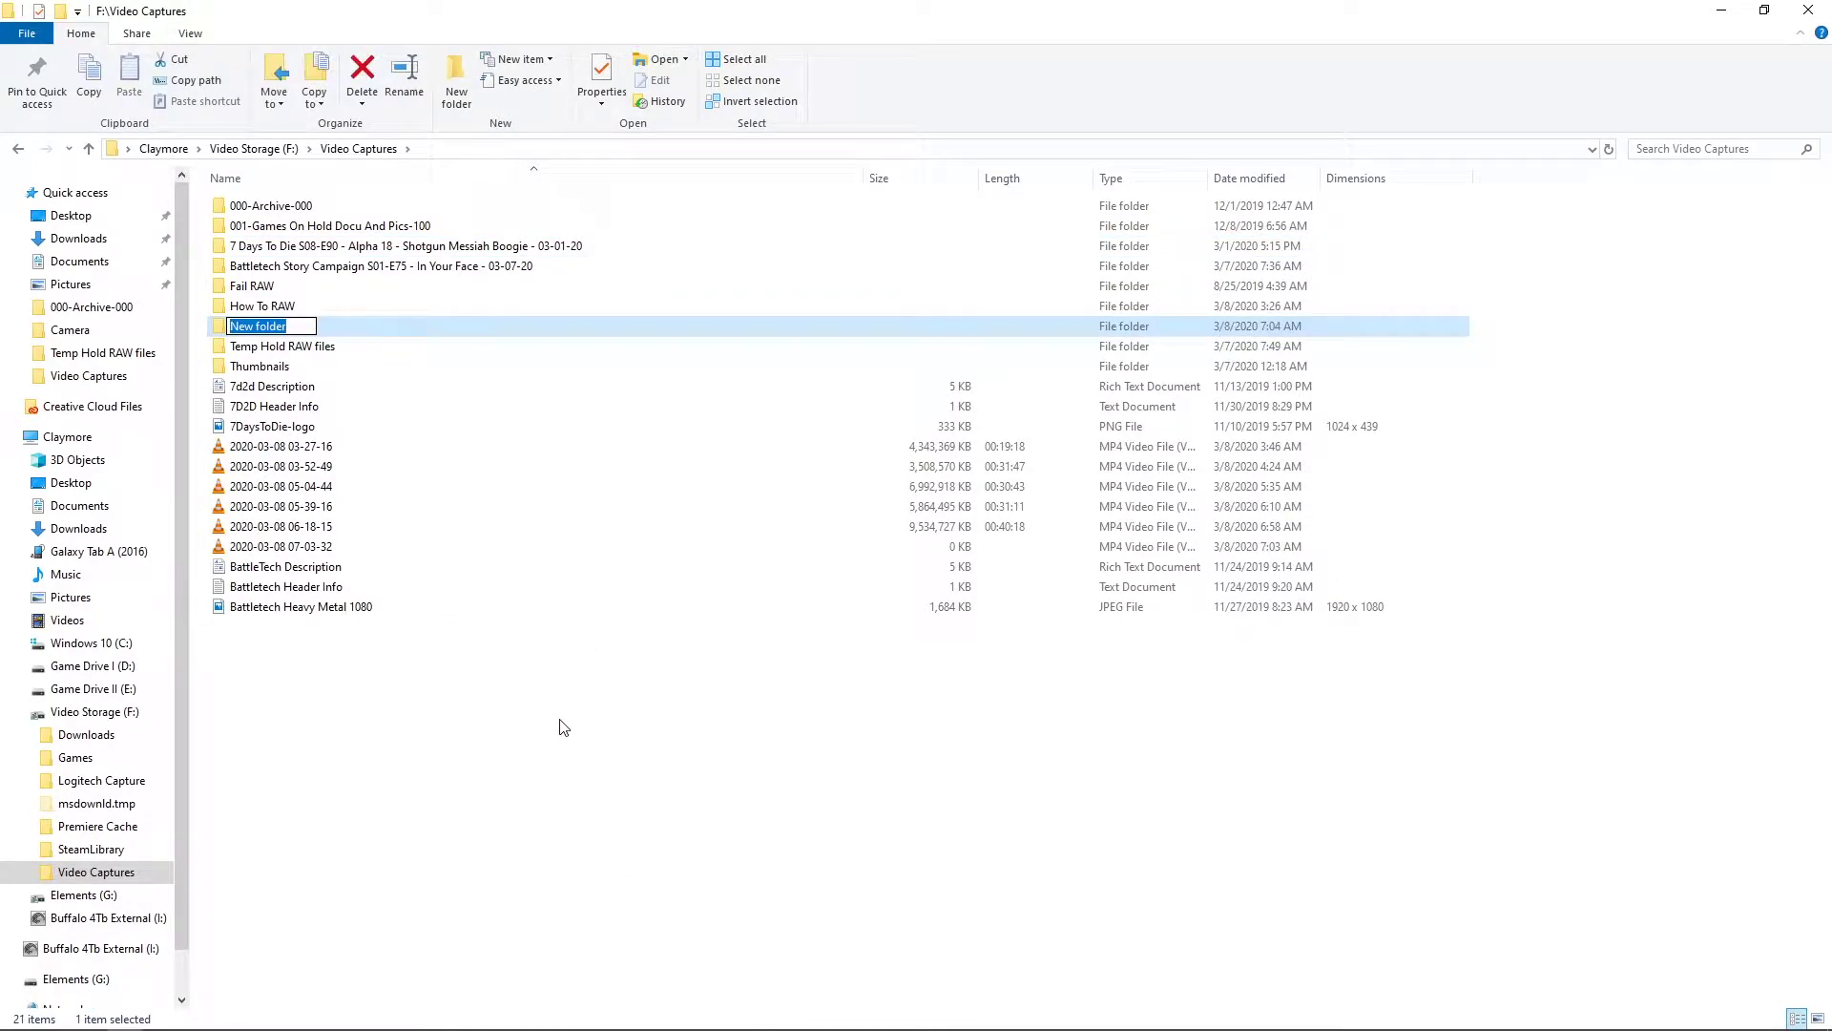
key("ctrl+v")
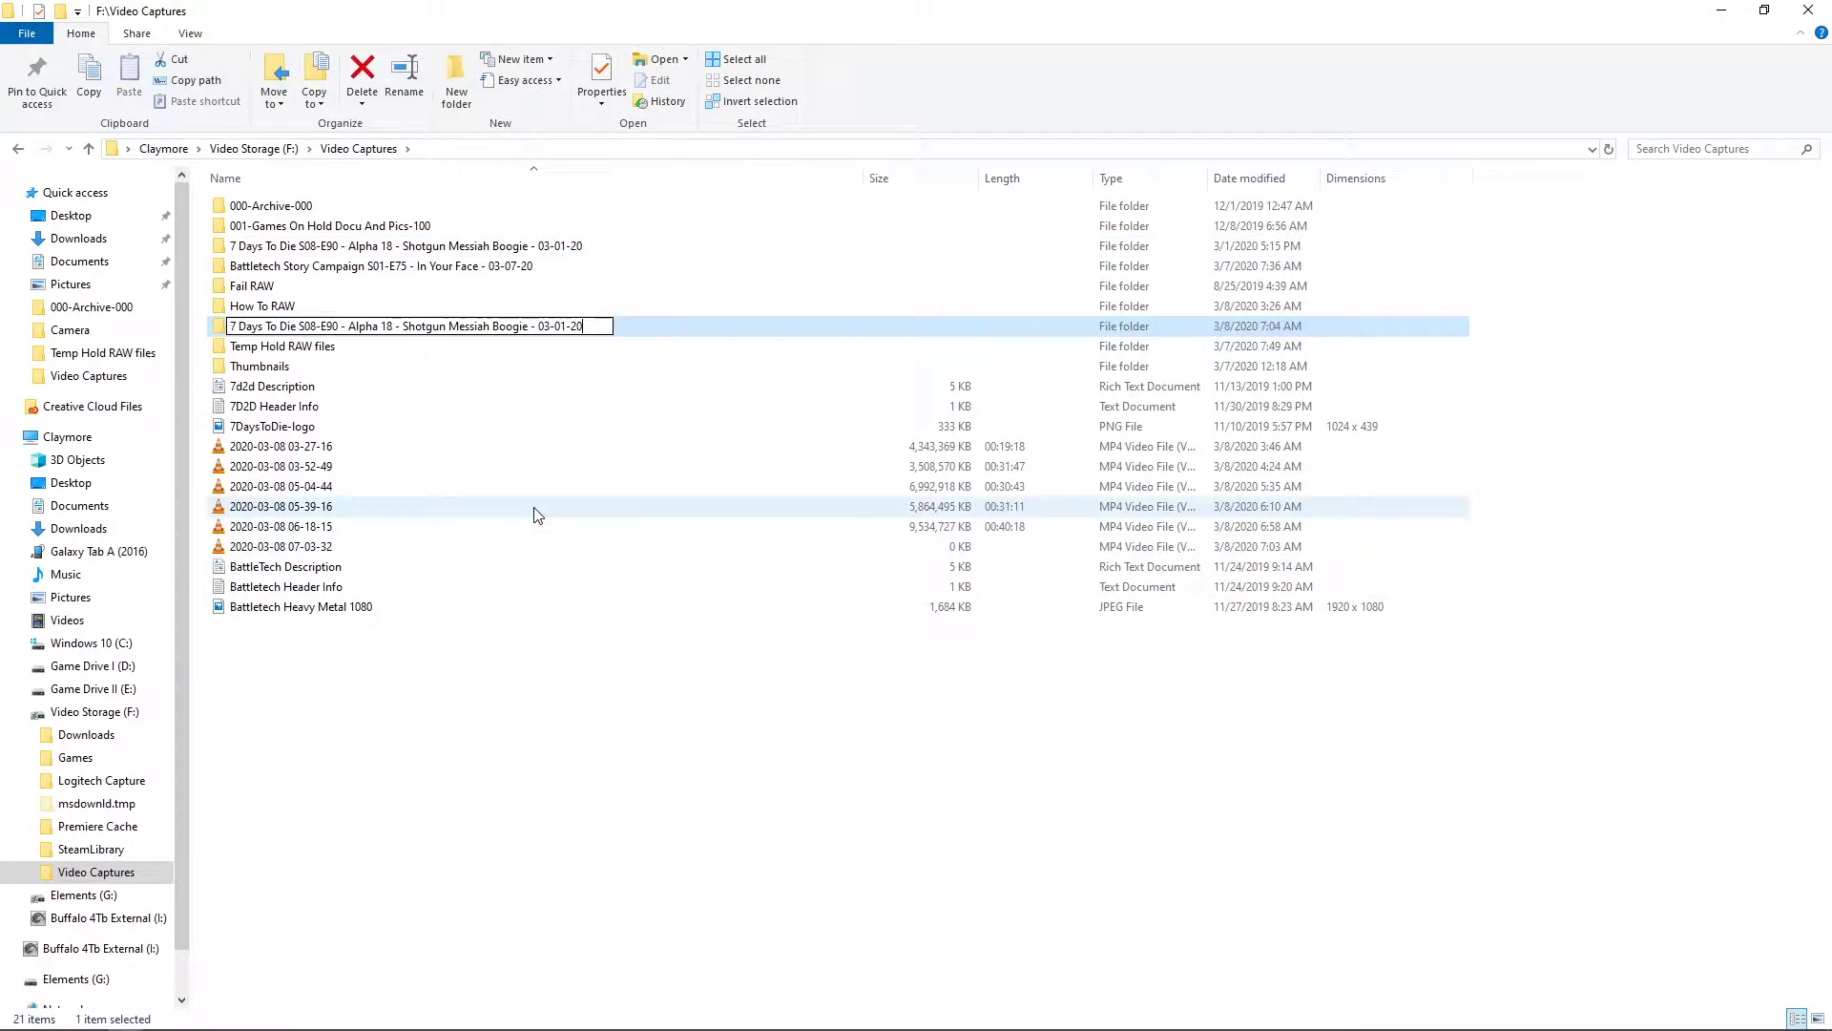
Edit the new folder's name into the template "7 Days To Die S08-E9 - Alpha 18 -- 03-08-20" and copy it
key("Left")
key("Left")
key("Left")
key("BackSpace")
type("8")
key("BackSpace")
key("BackSpace")
key("BackSpace")
key("BackSpace")
key("BackSpace")
key("BackSpace")
key("BackSpace")
key("BackSpace")
key("BackSpace")
key("BackSpace")
key("BackSpace")
key("BackSpace")
key("BackSpace")
key("BackSpace")
key("BackSpace")
key("BackSpace")
key("BackSpace")
key("BackSpace")
key("BackSpace")
key("BackSpace")
key("BackSpace")
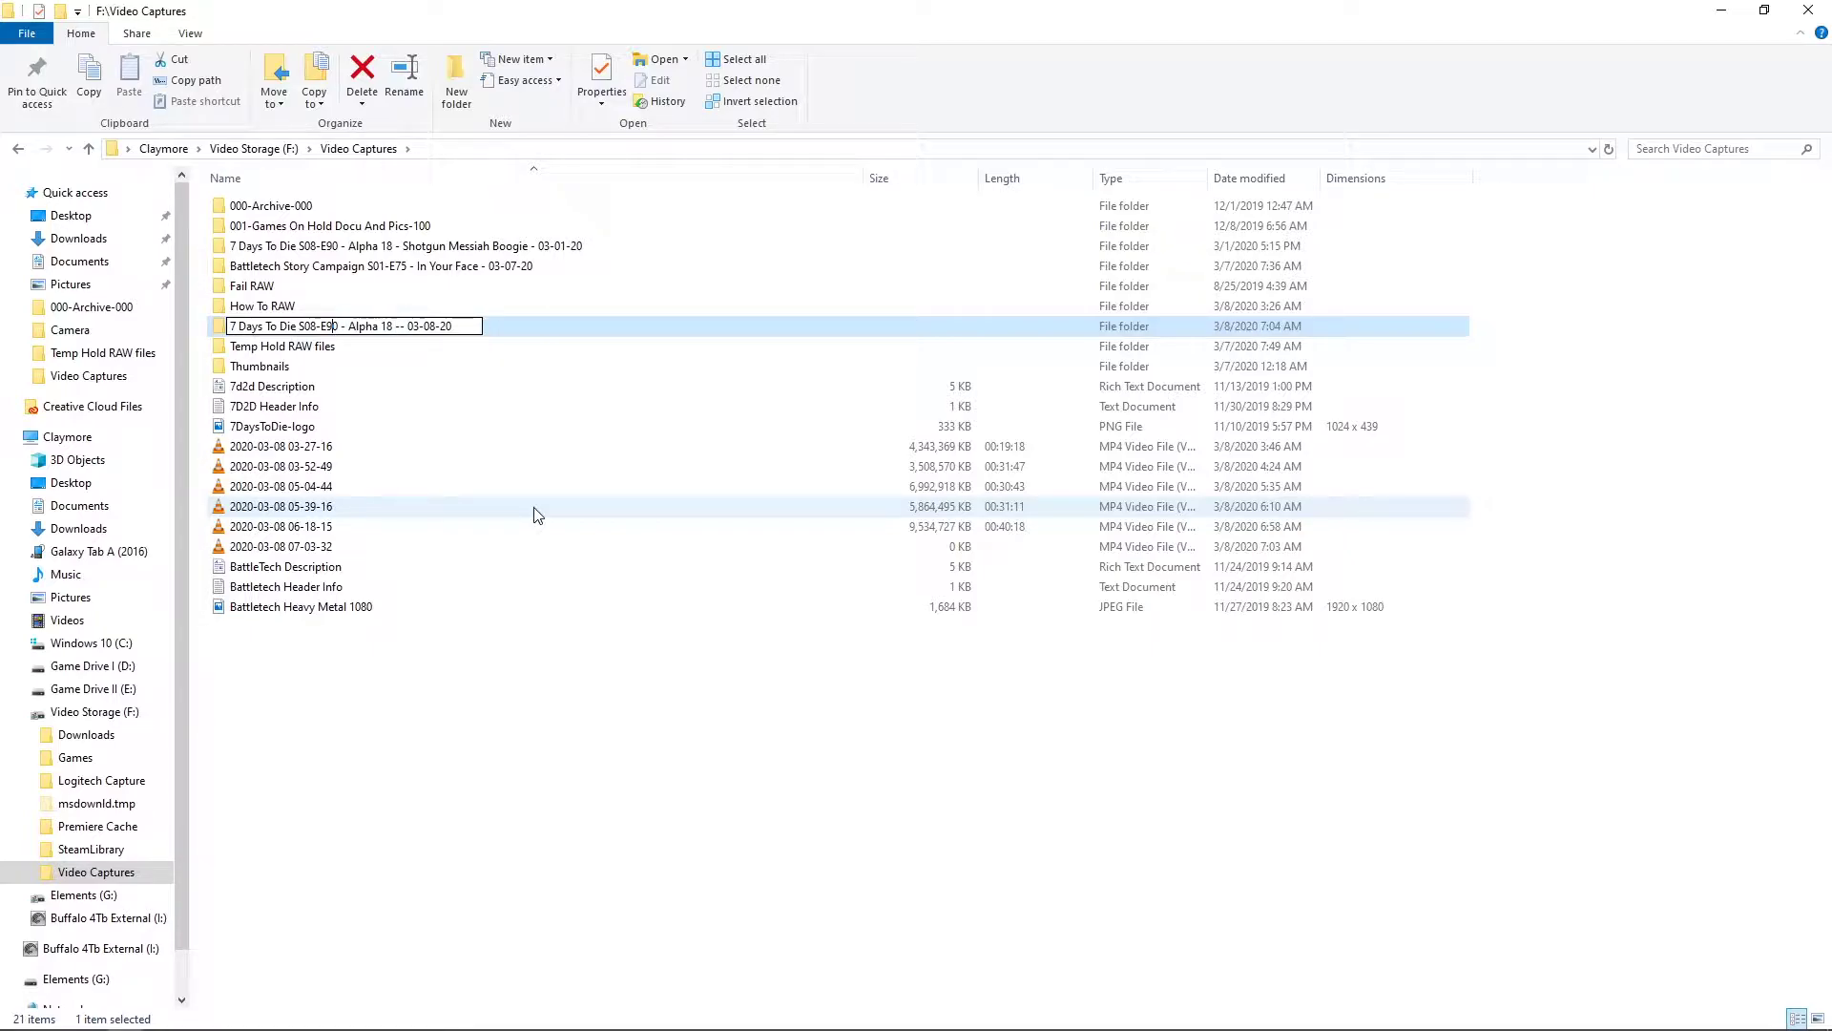
key("Delete")
key("ctrl+a")
key("ctrl+c")
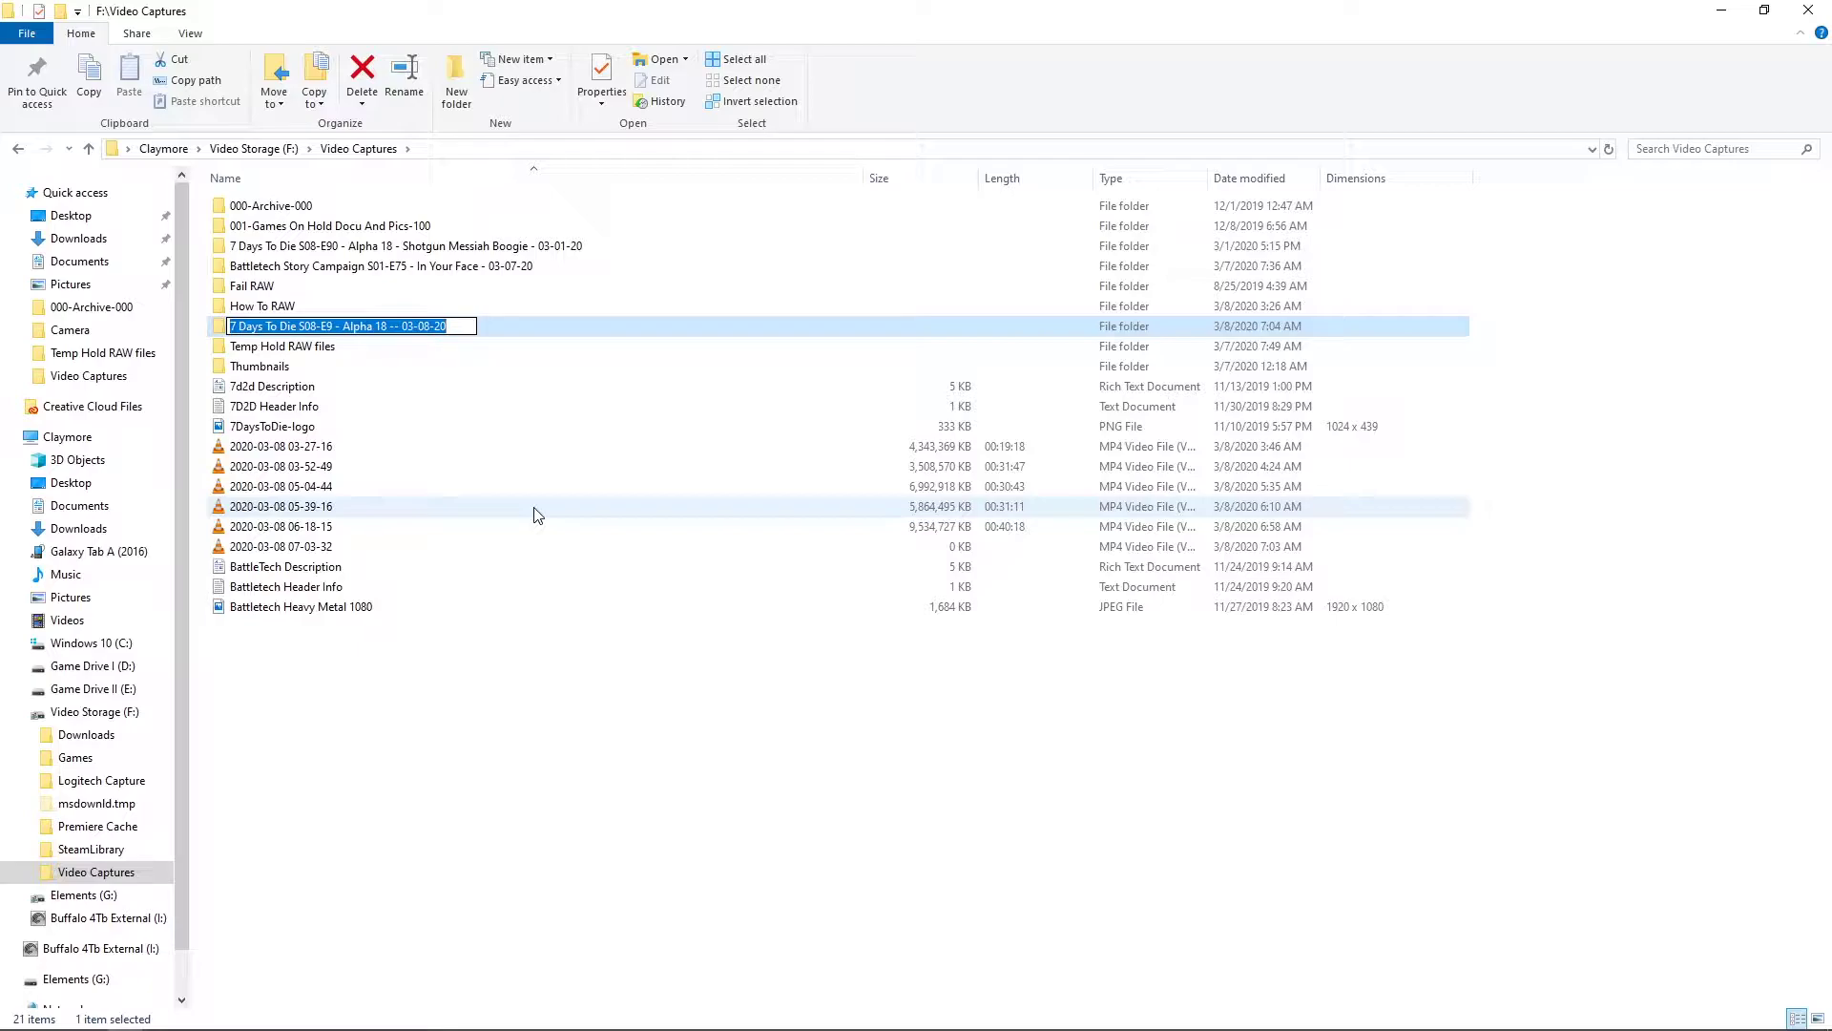
Complete the folder's name as "7 Days To Die S08-E91 - Alpha 18 - The Community Server - 03-08-20"
left_click(331, 326)
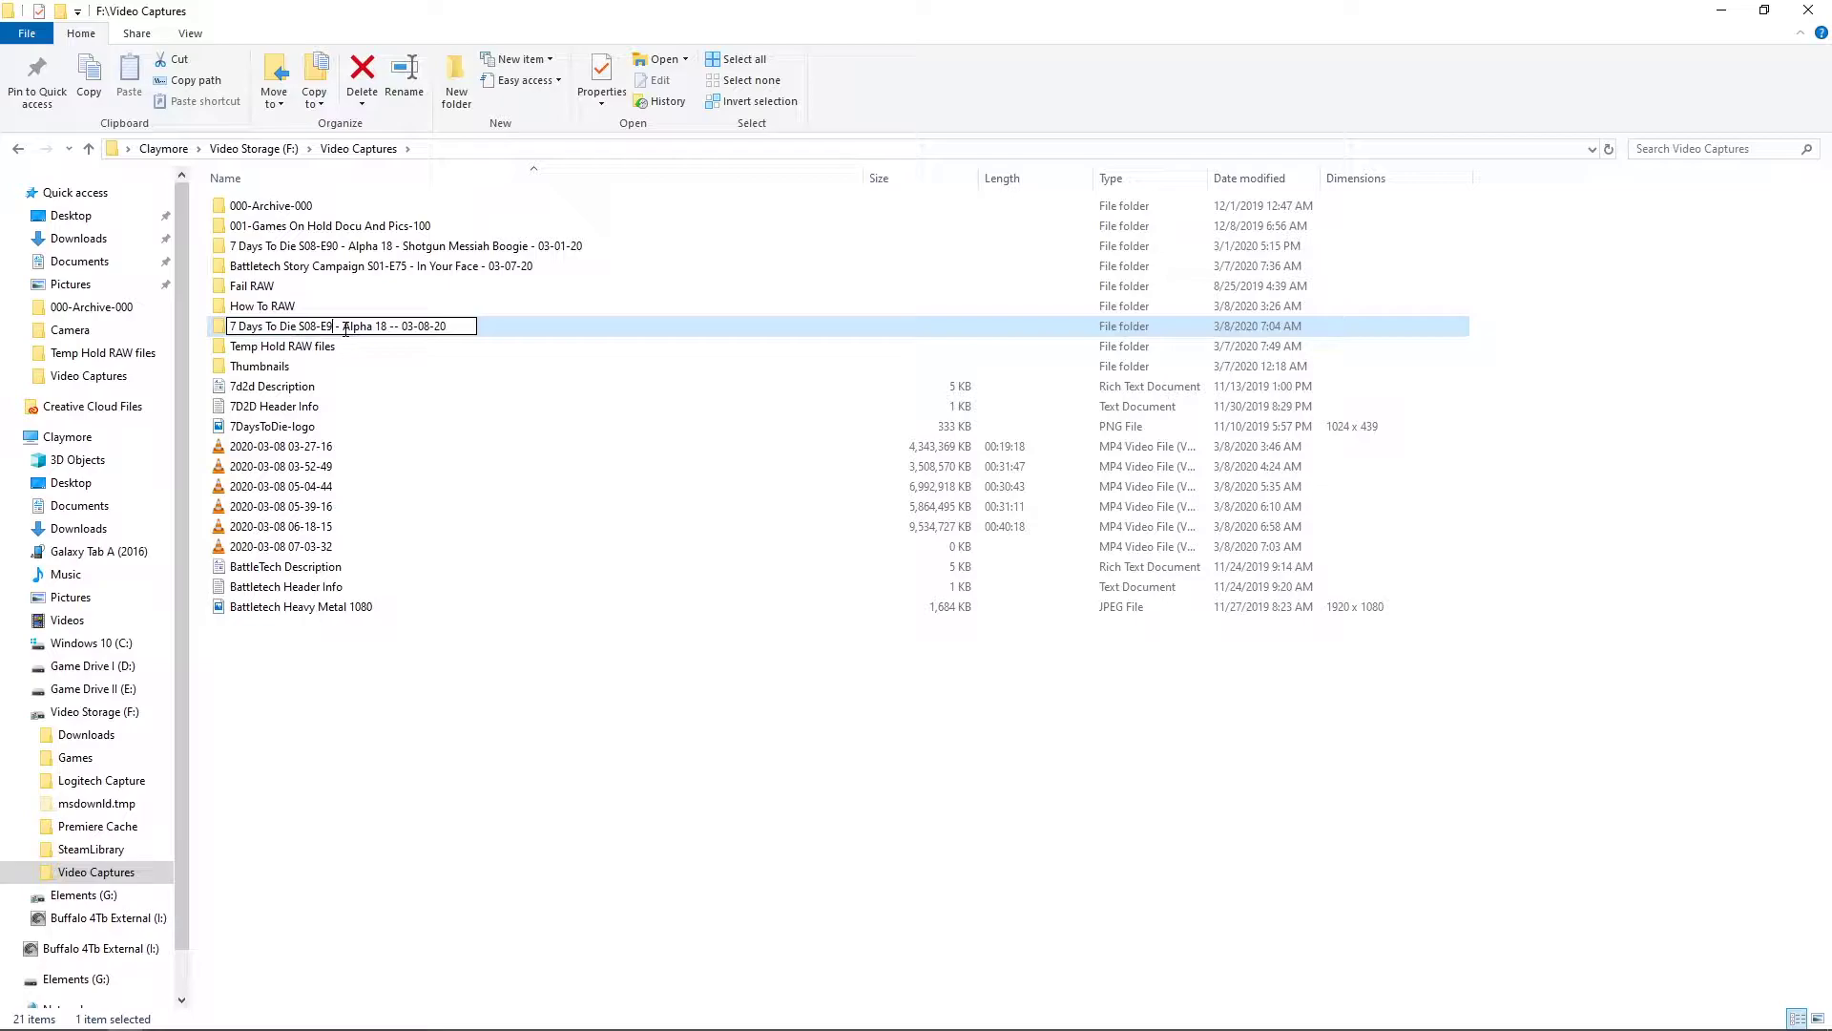
type("1")
key("Right")
key("Right")
key("Right")
key("Right")
key("Right")
key("Right")
key("Right")
key("Right")
key("Right")
key("Right")
type("The")
type(" Communit")
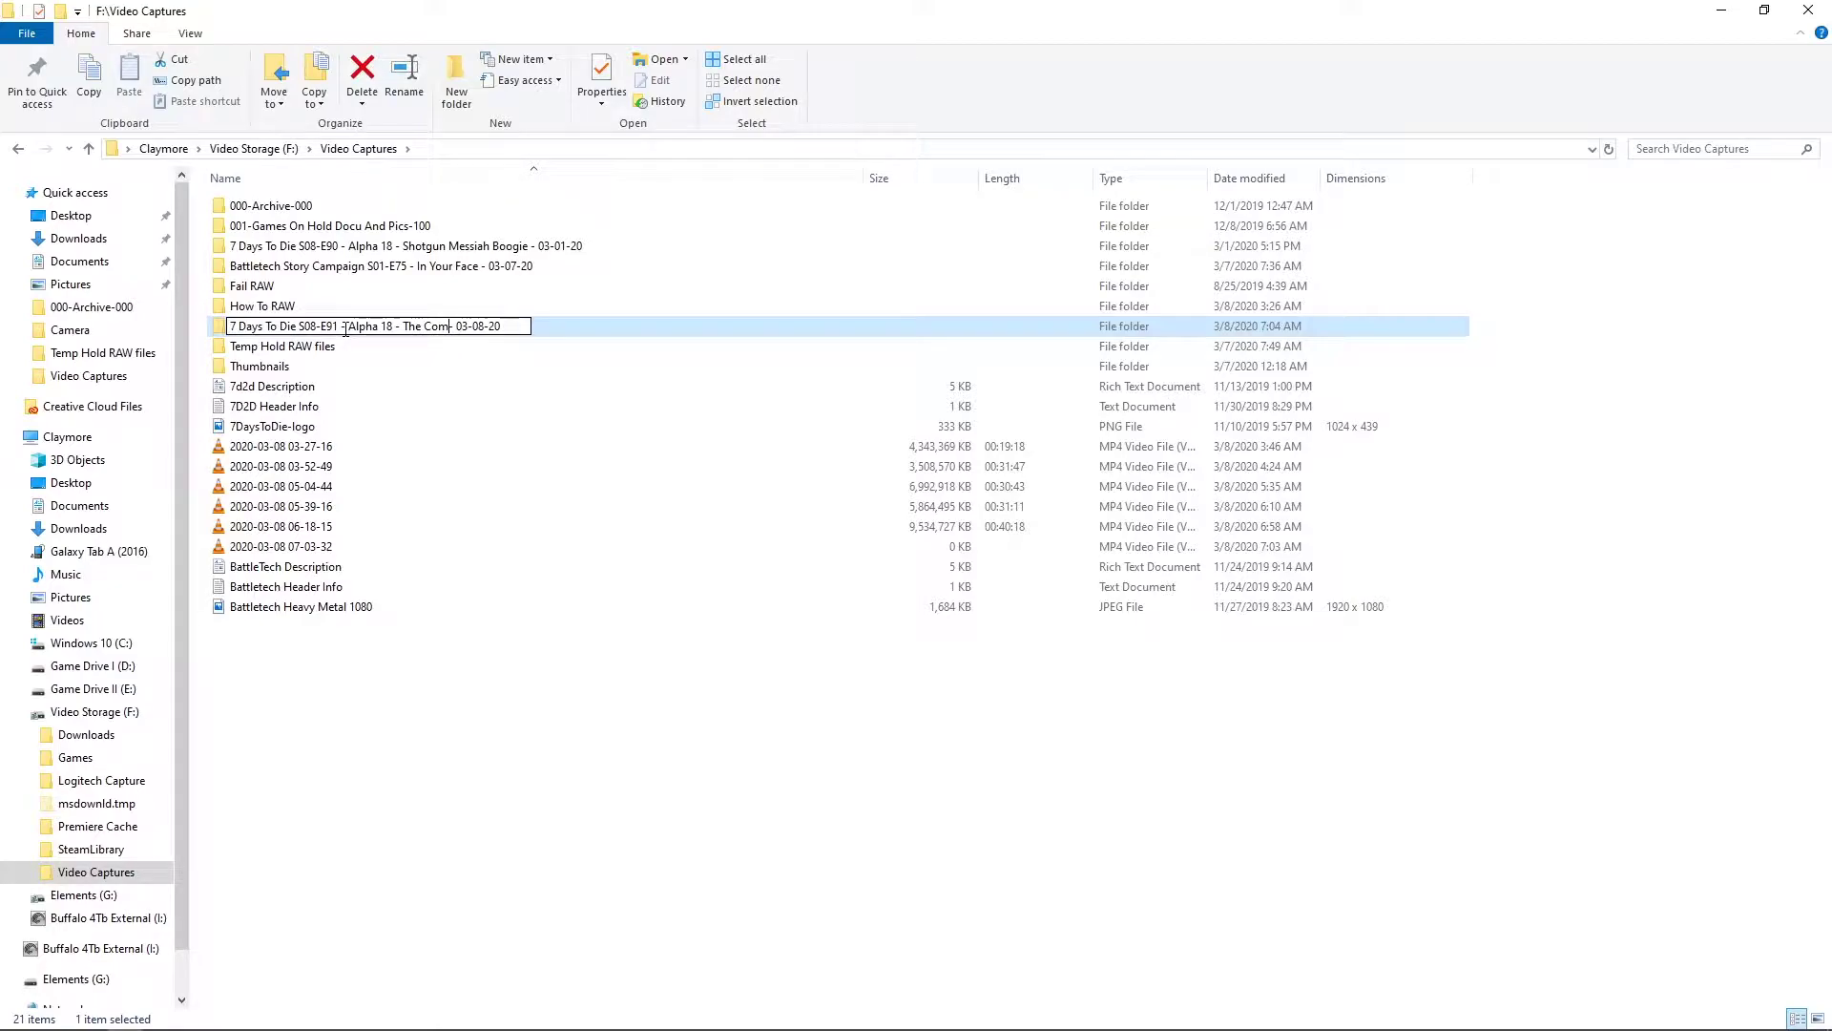
key("BackSpace")
type("ty Server")
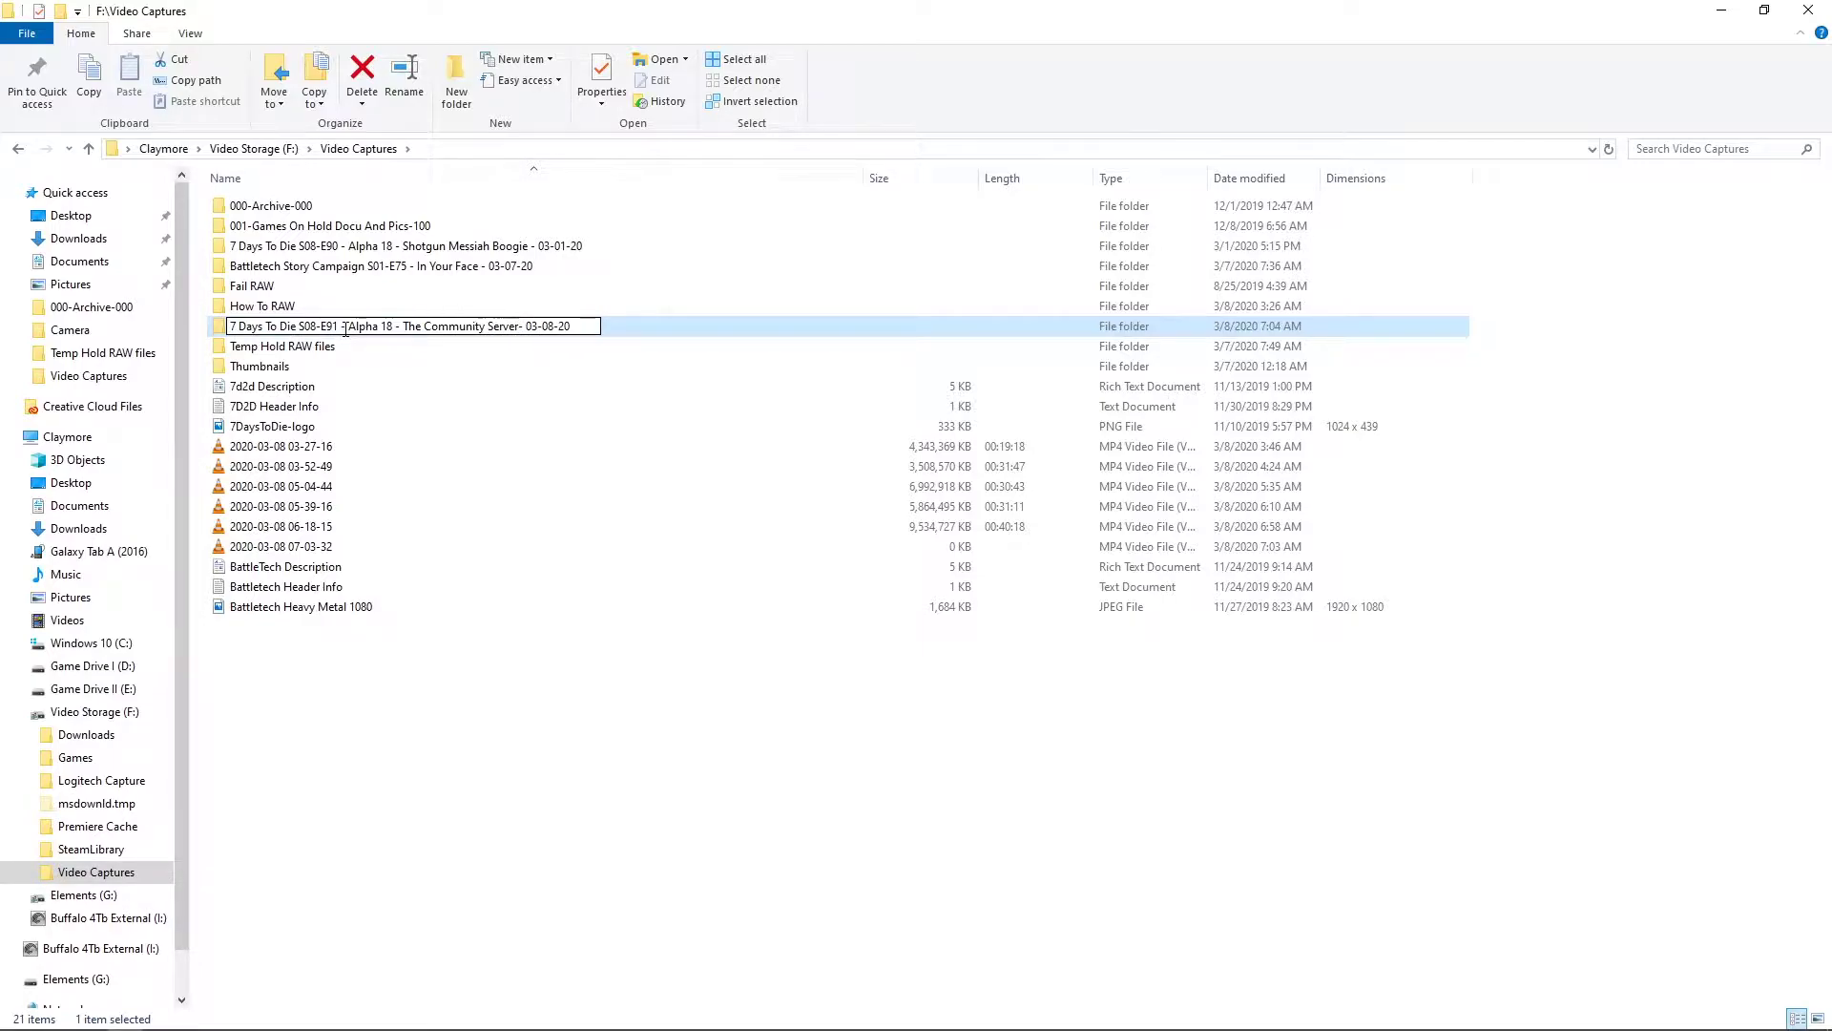
left_click(340, 708)
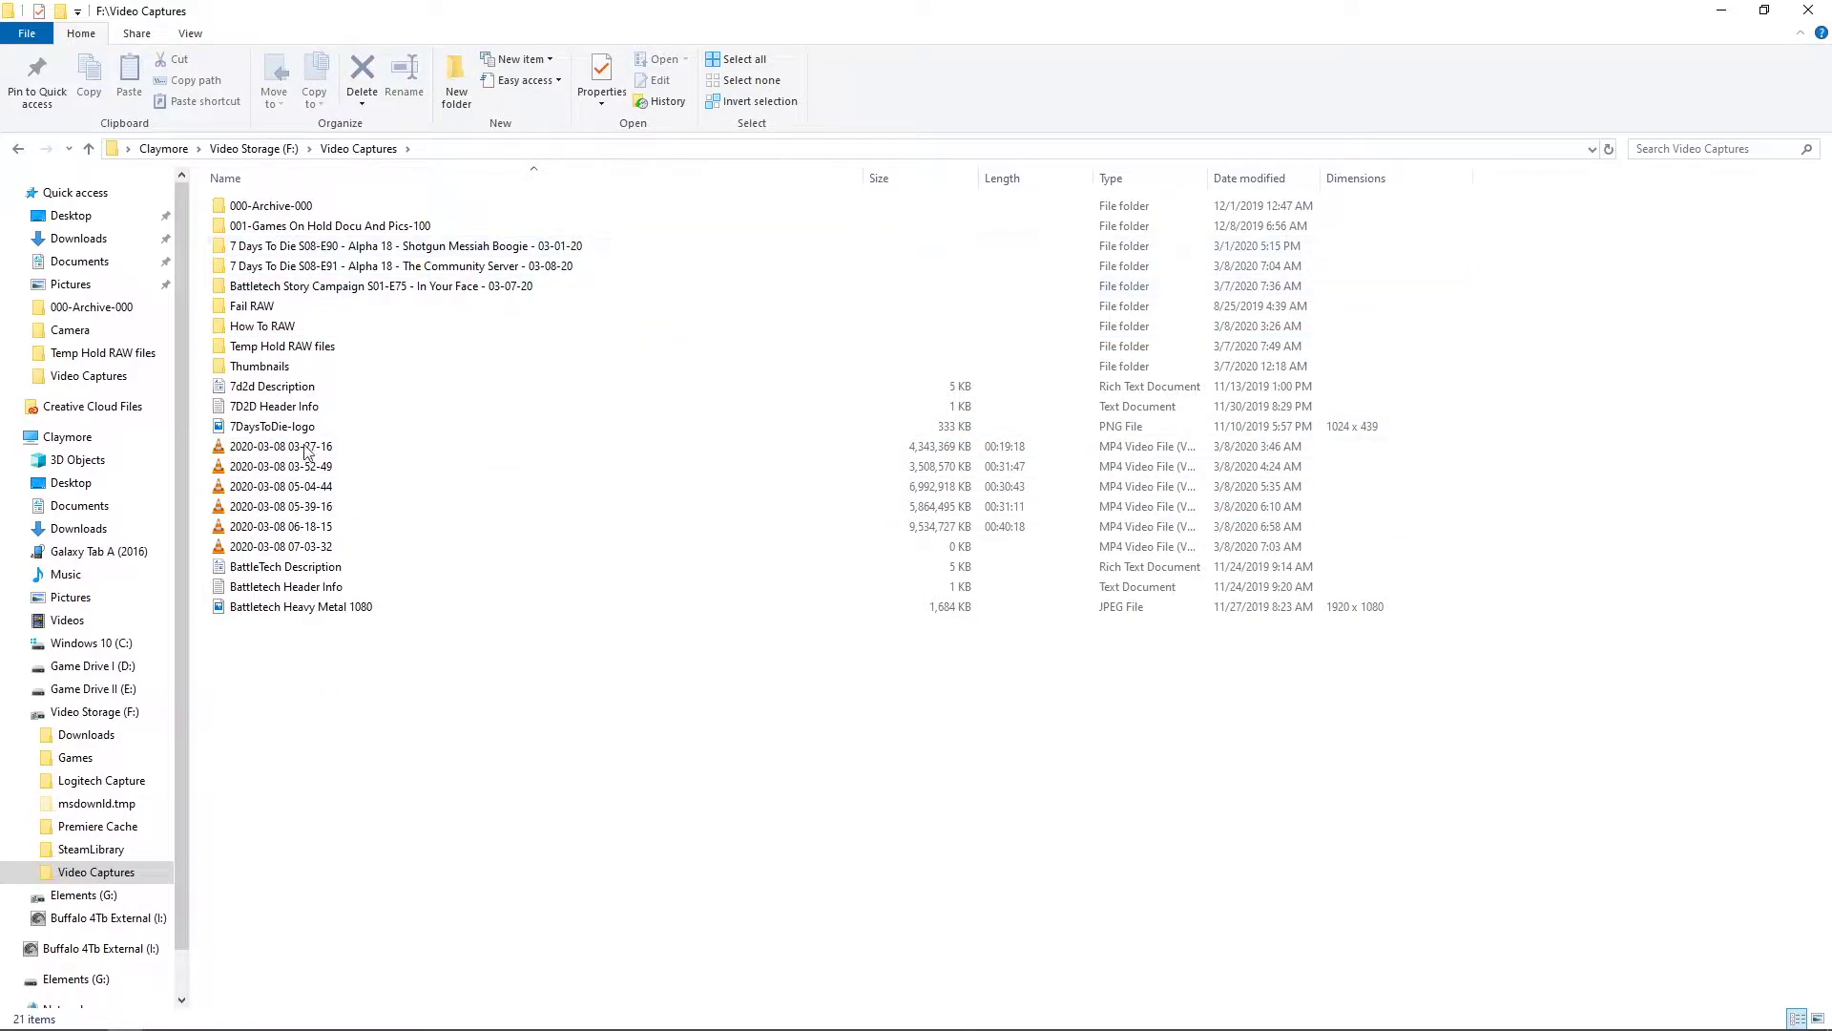
Create another folder from the copied template, named "7 Days To Die S08-E92 - Alpha 18 - Spring Cleaning - 03-08-20"
right_click(262, 695)
mouse_move(347, 920)
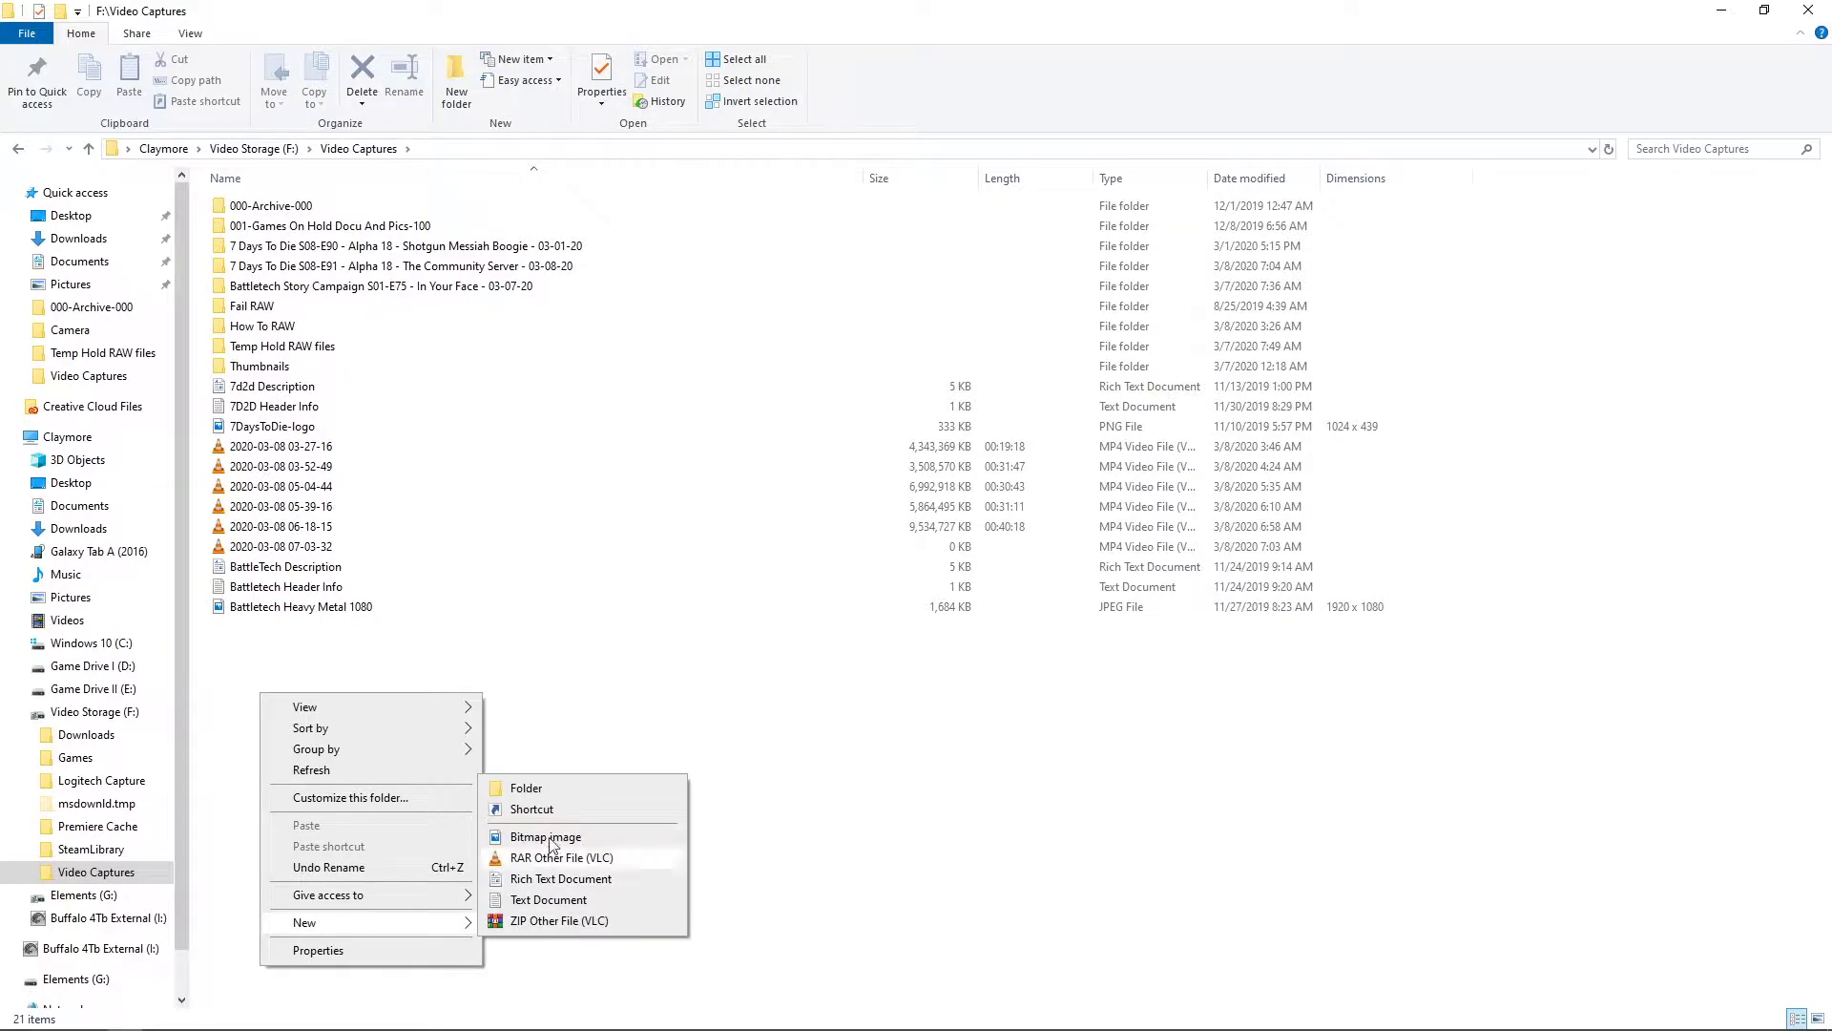
left_click(549, 790)
key("ctrl+v")
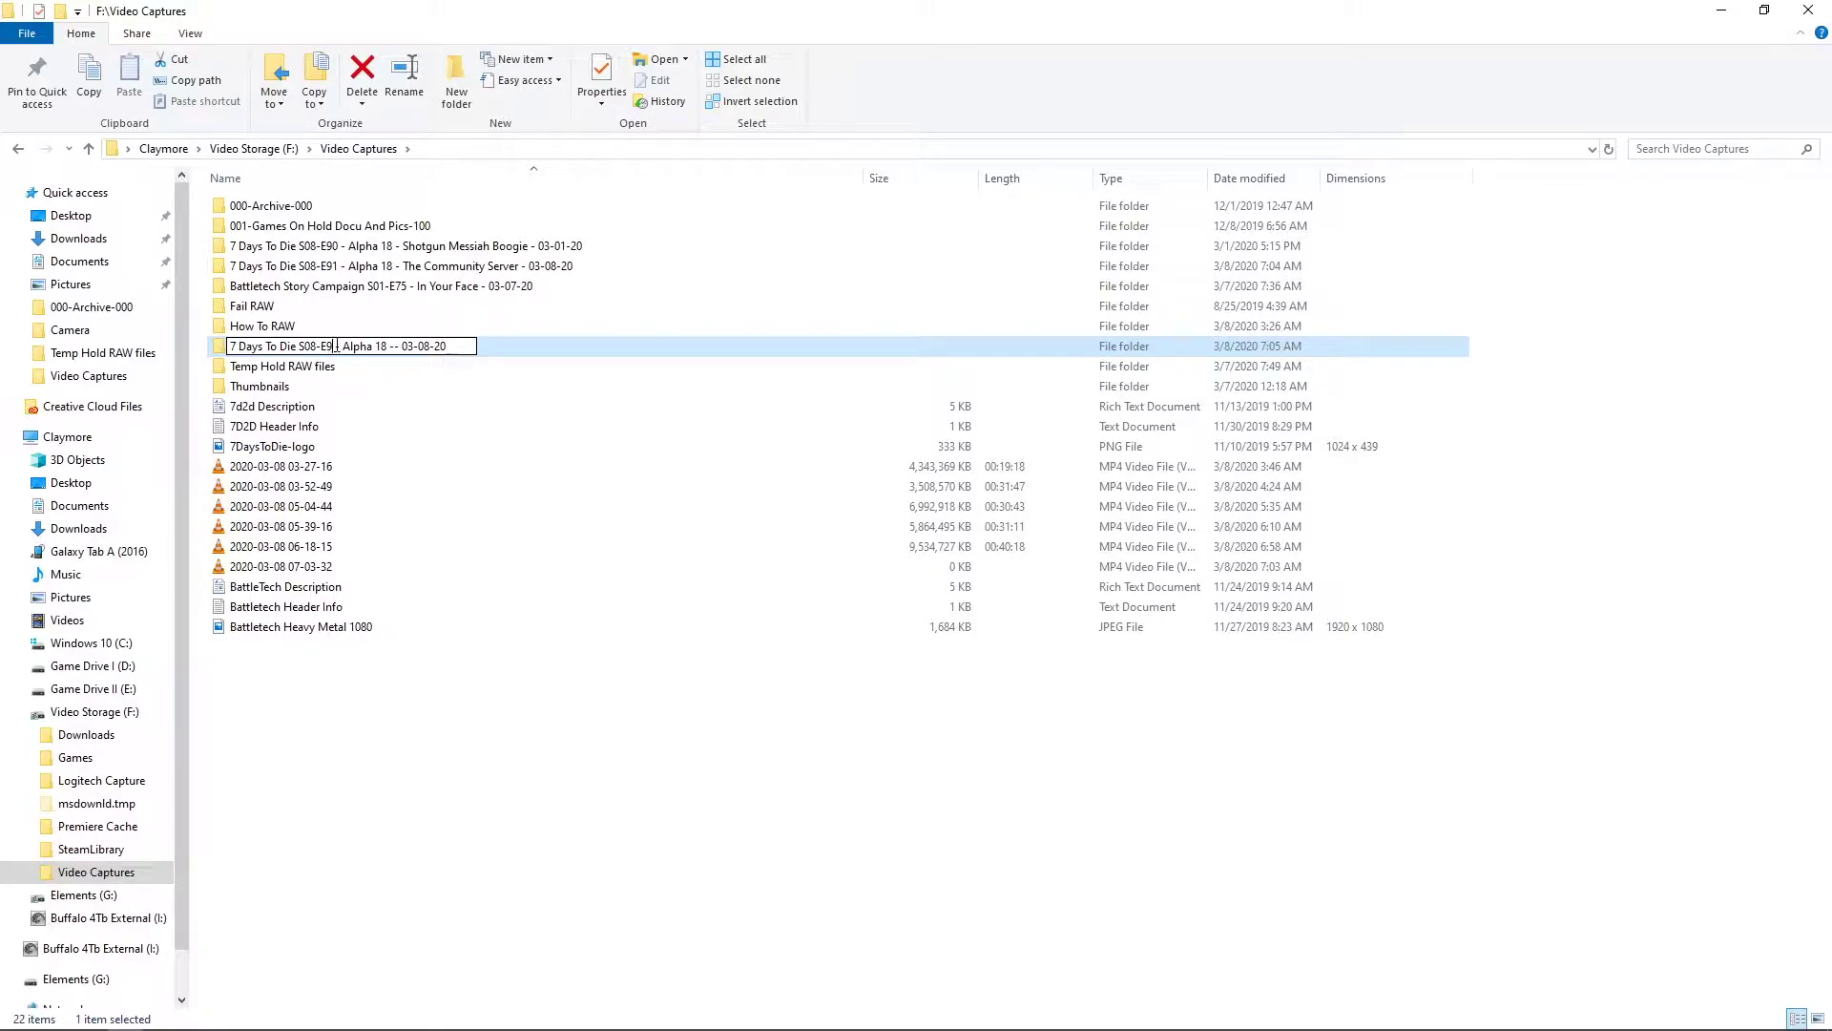
type("2")
key("Right")
key("Right")
type("Spring Cleaning")
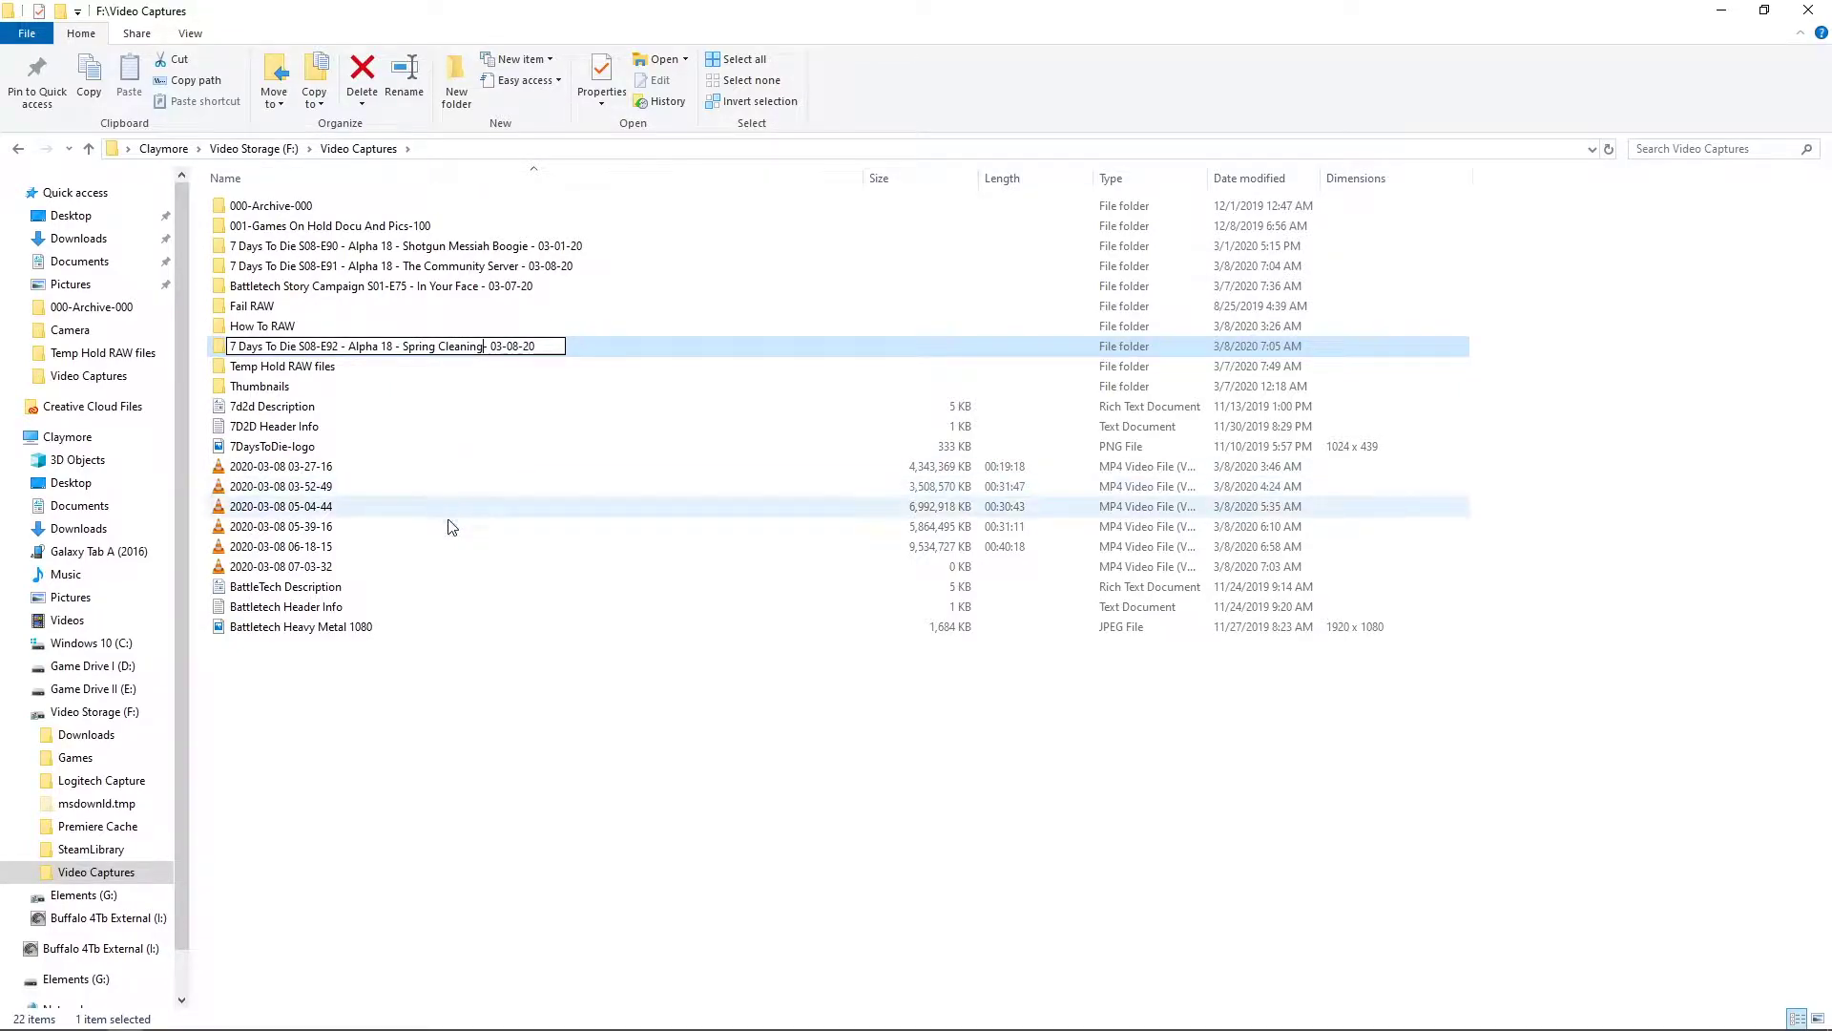
Create another folder from the copied template, named "7 Days To Die S08-E93 - Alpha 18 - Farming XP - 03-08-20"
right_click(355, 691)
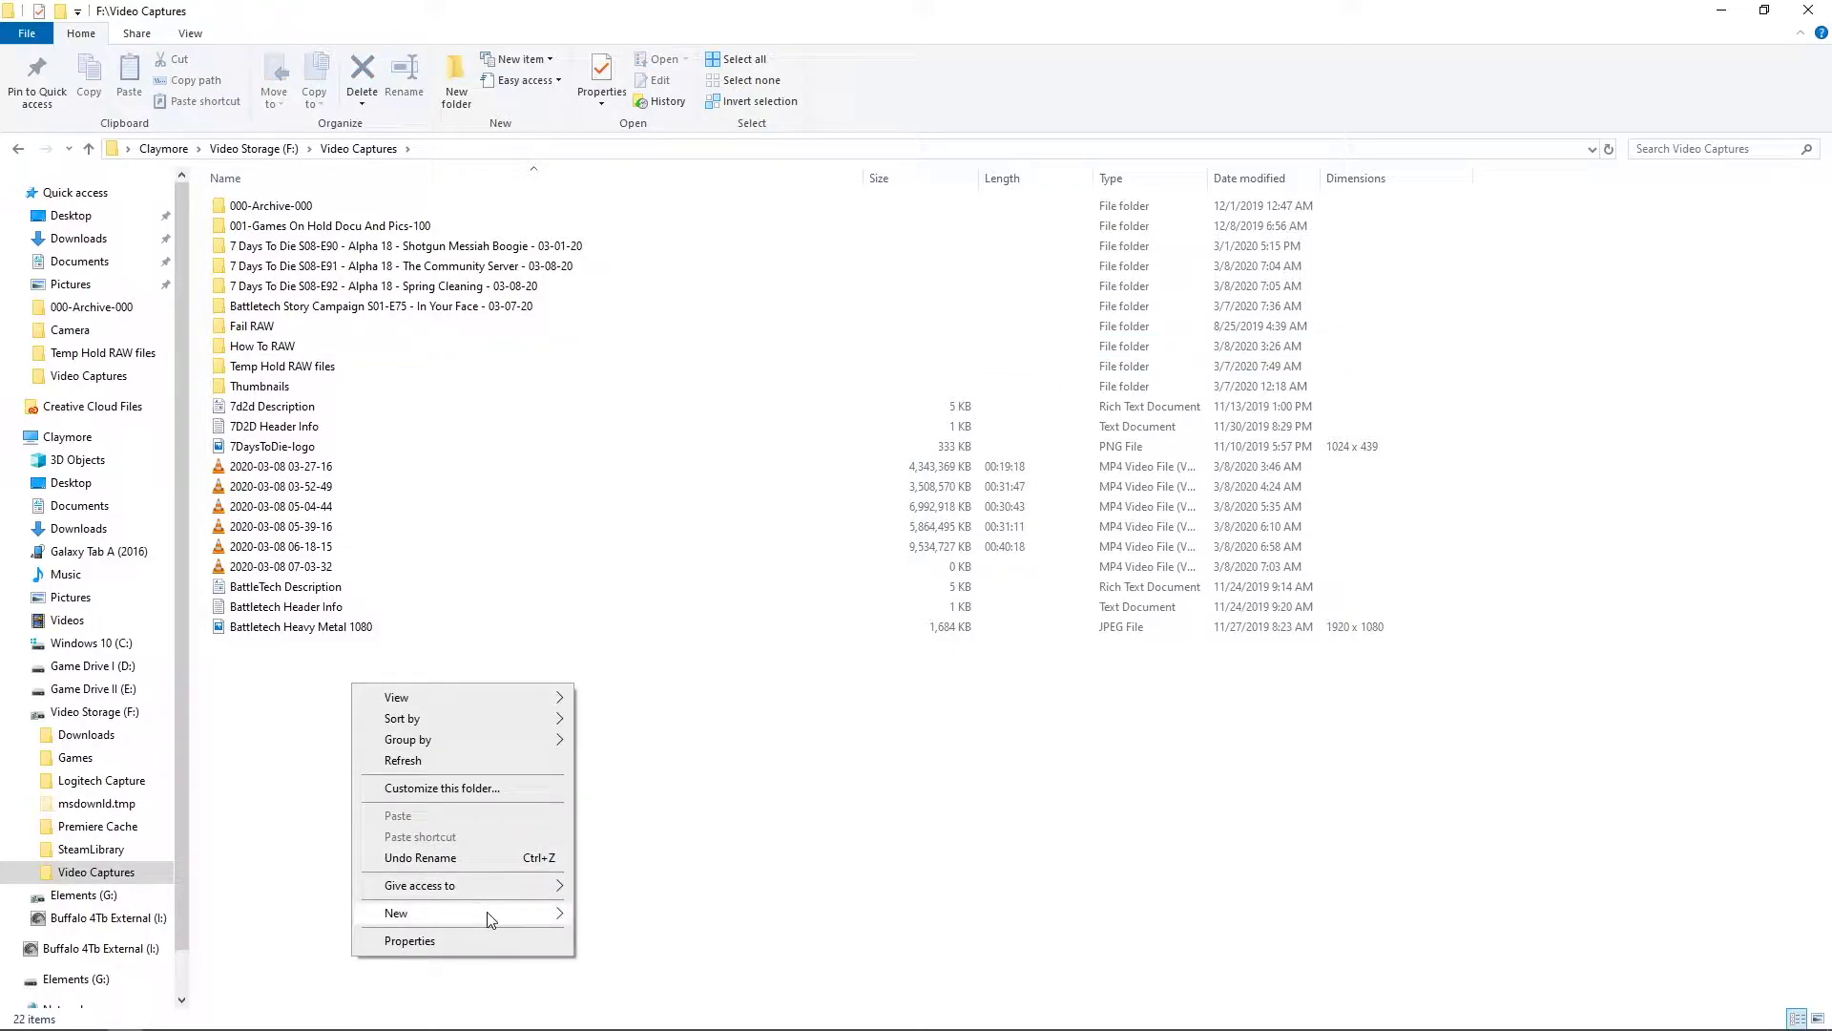
mouse_move(482, 913)
left_click(657, 779)
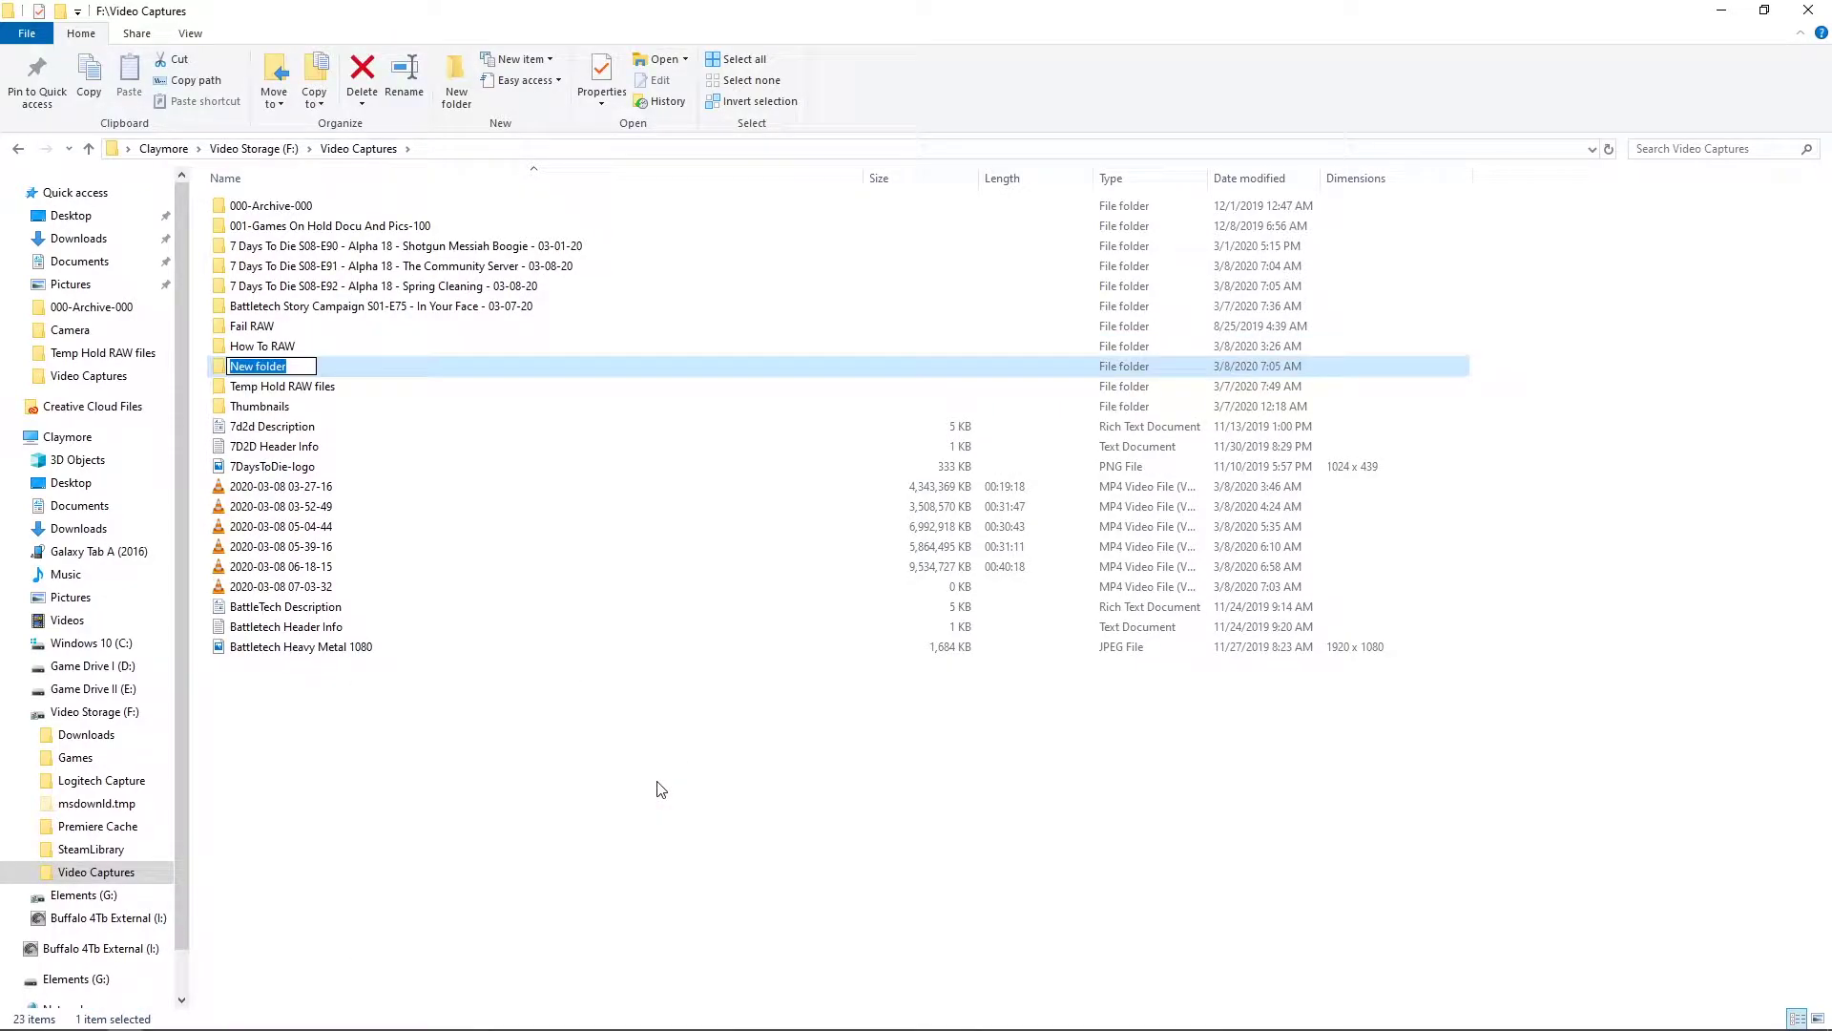
type("7 Days To Die S08-E9 Alpha 18 -- 03-08-20")
left_click(336, 366)
type("3")
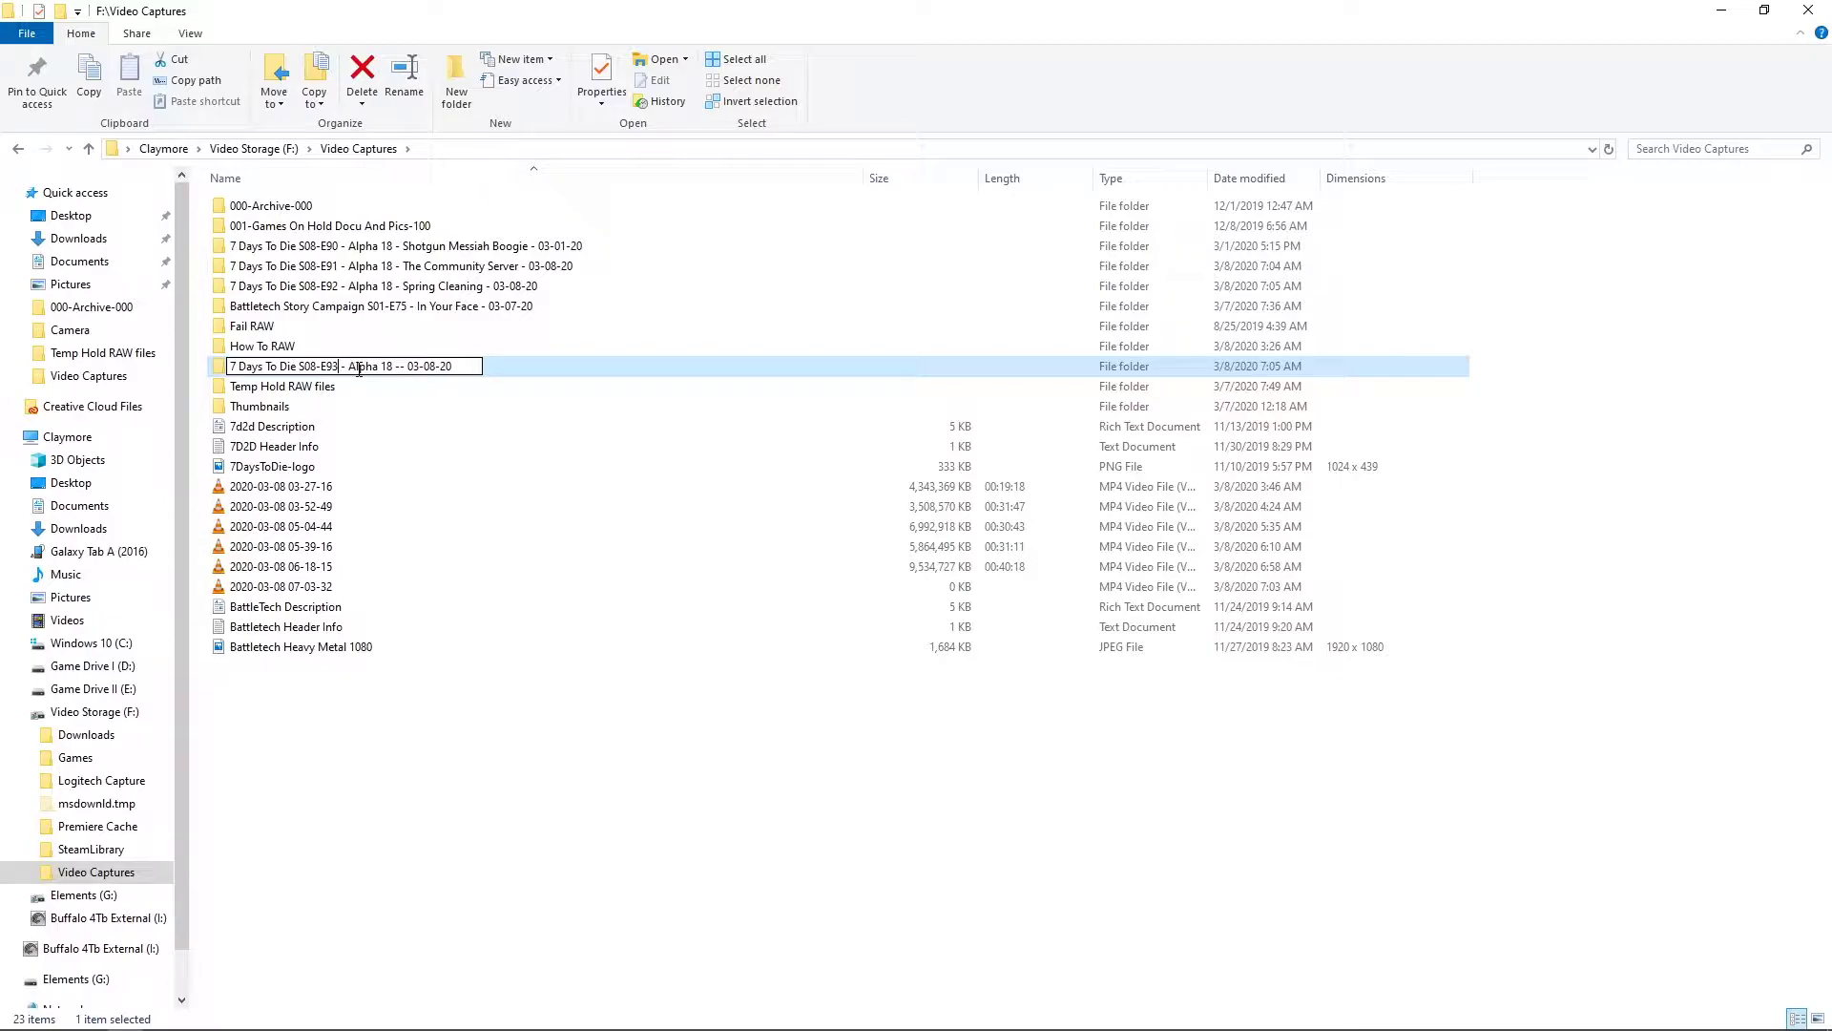
key("Right")
key("Right")
key("Right")
key("Right")
key("Right")
type("Farming XP")
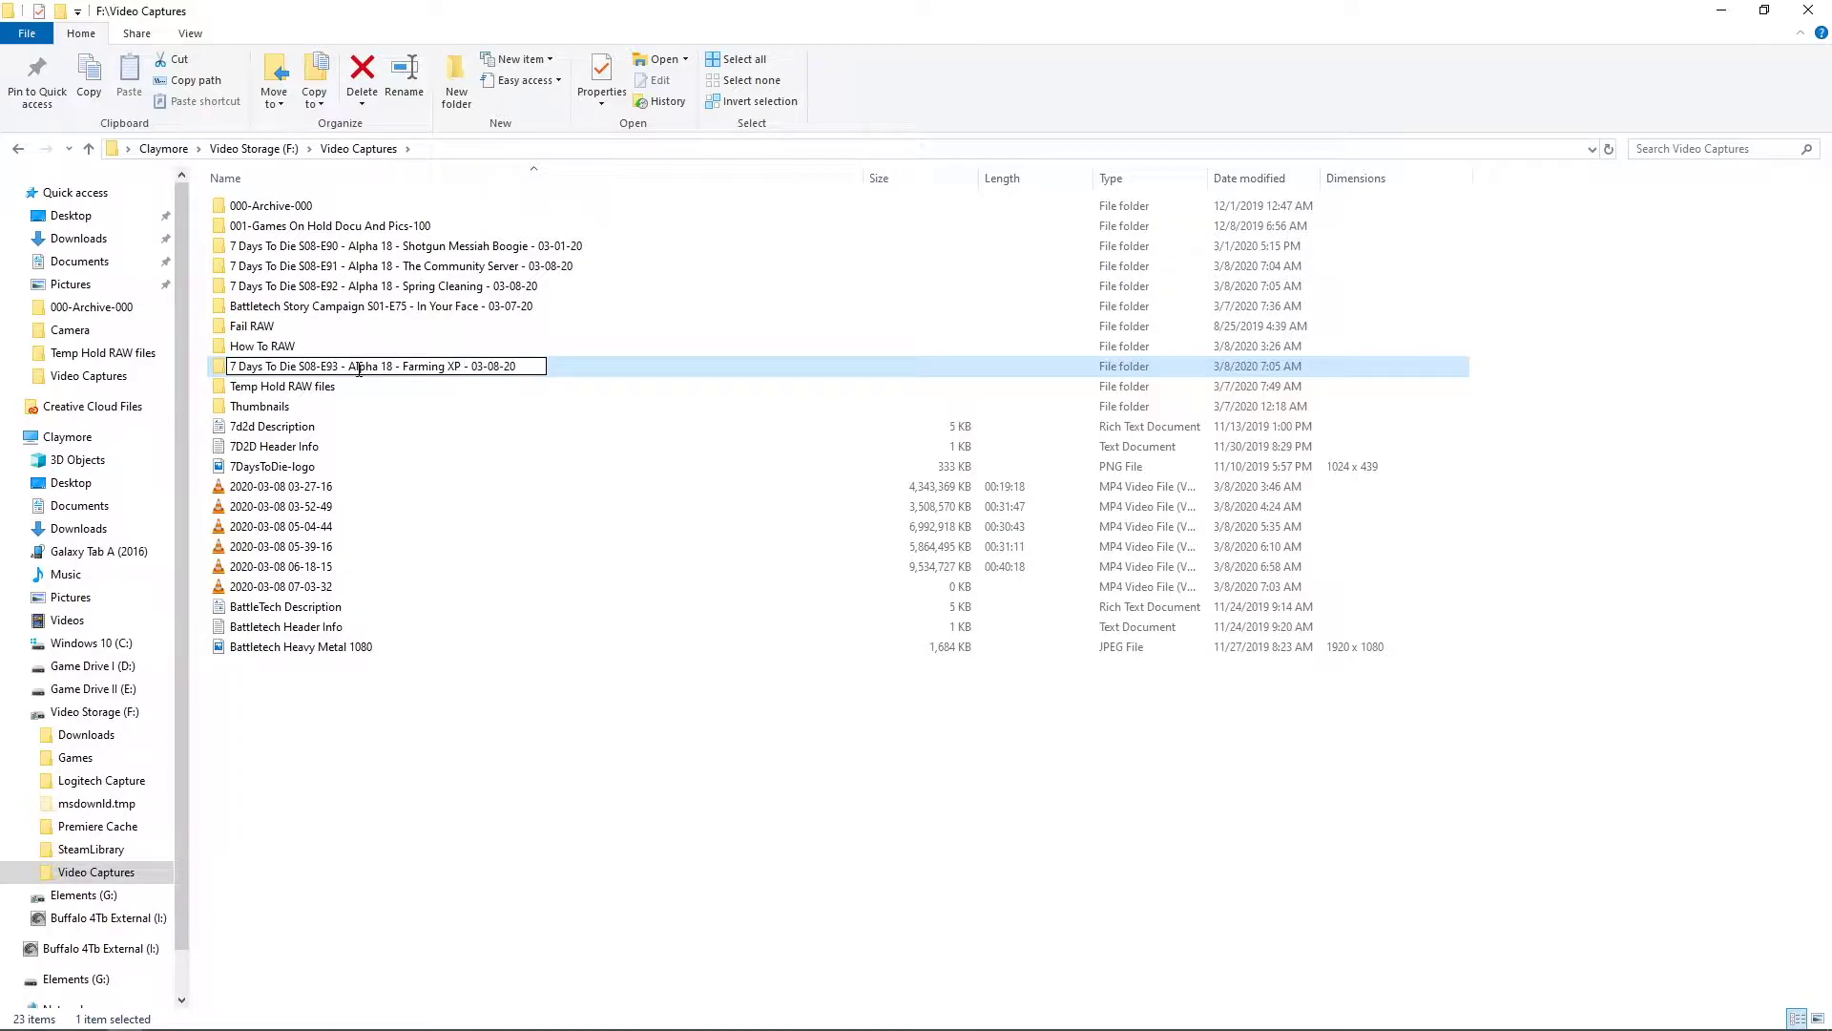
left_click(362, 729)
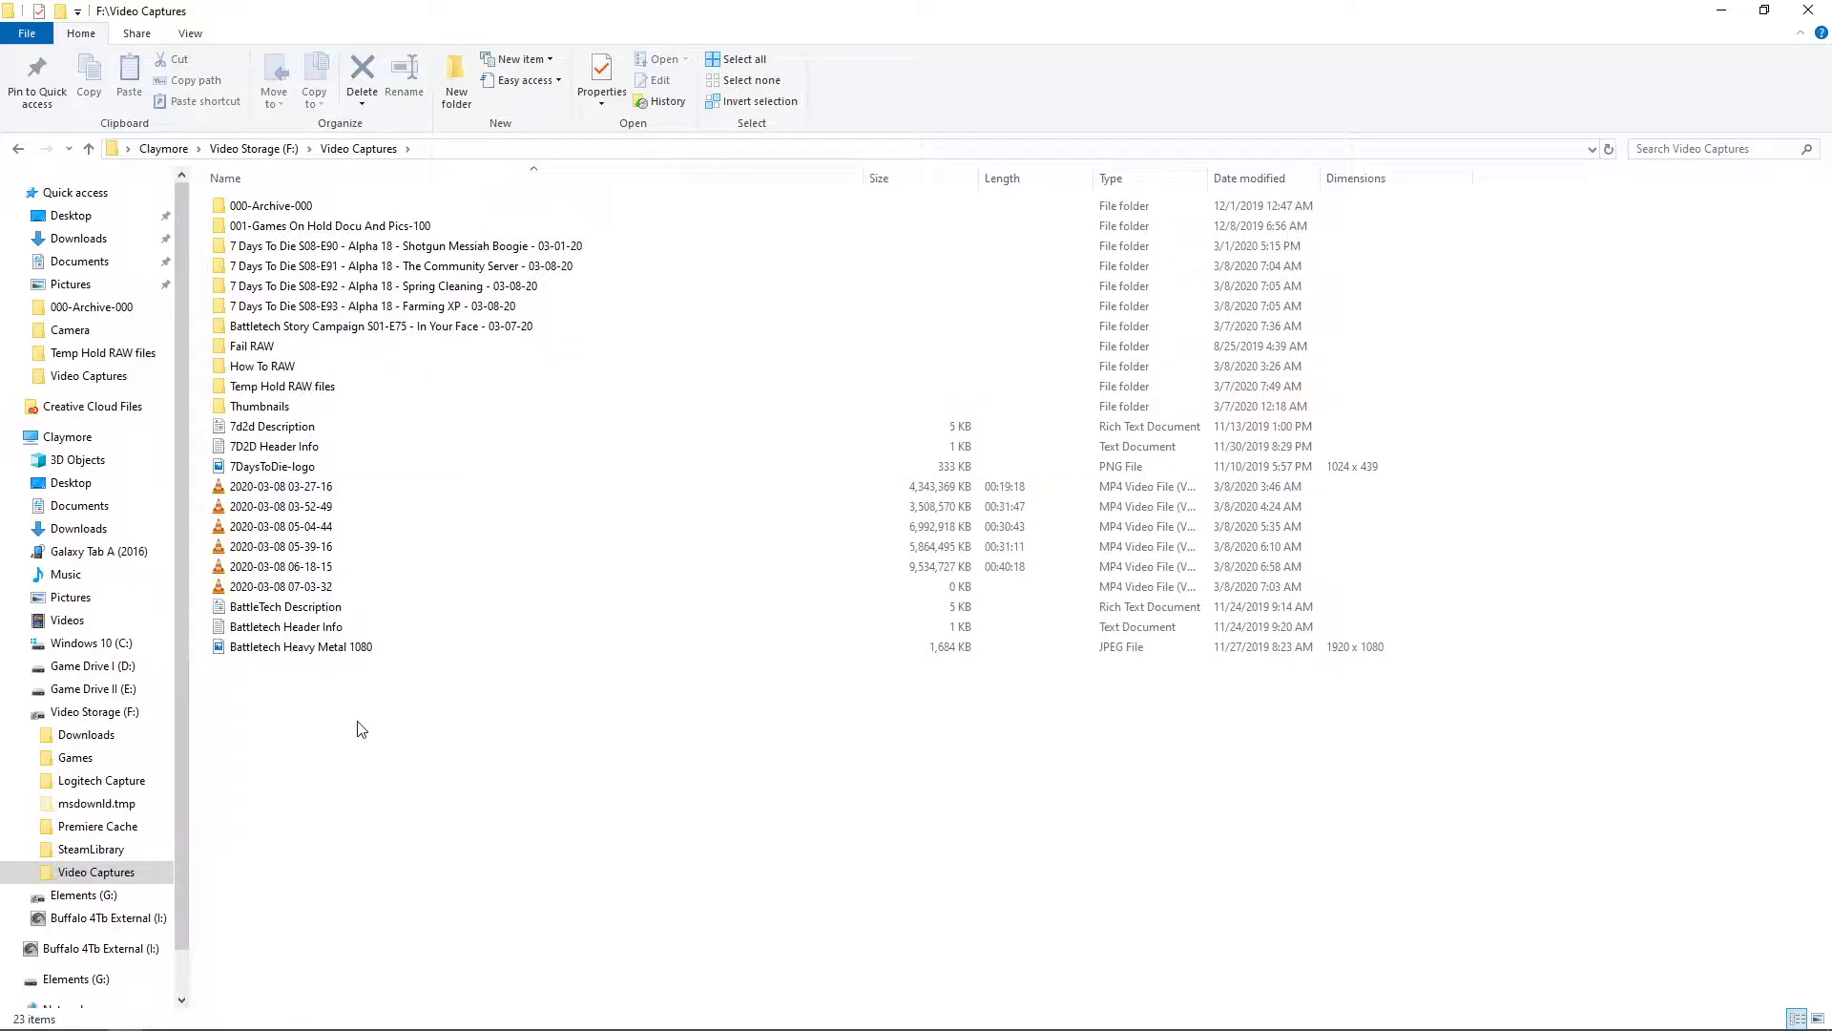
Create another folder from the copied template, named "7 Days To Die S08-E94 - Alpha 18 - Farming Failure - 03-08-20"
right_click(335, 695)
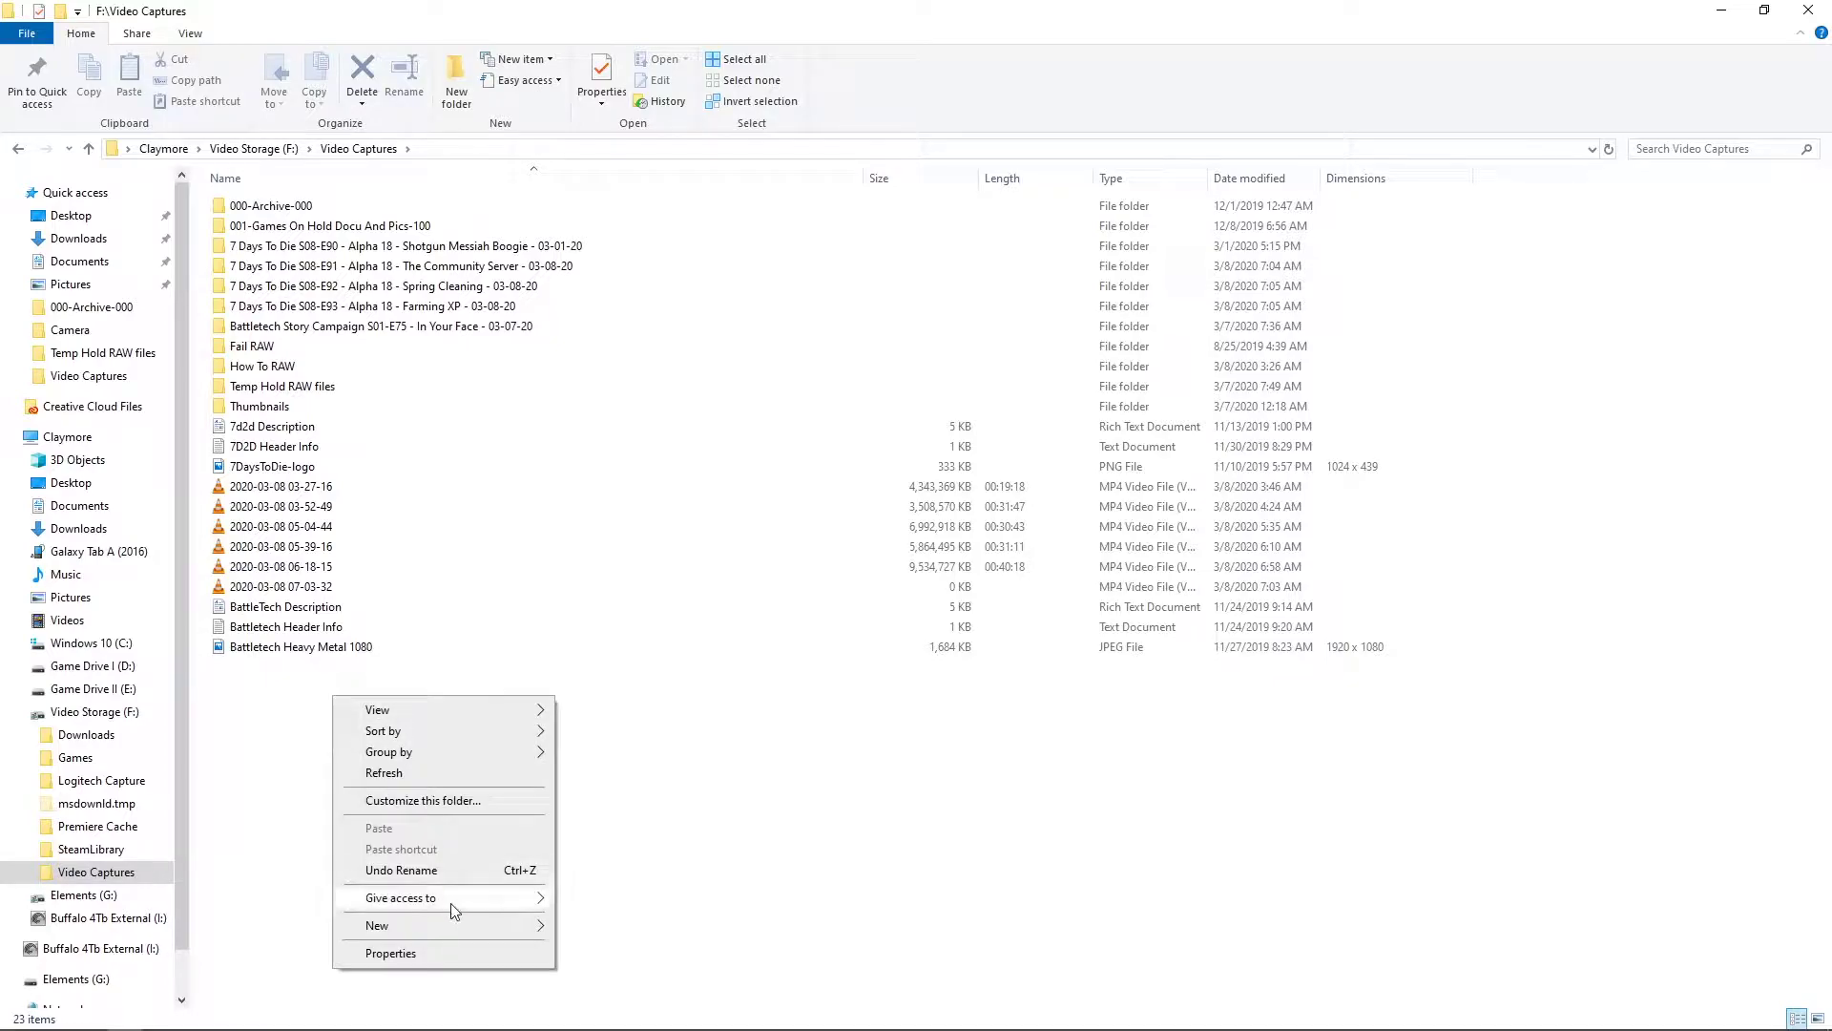
mouse_move(457, 925)
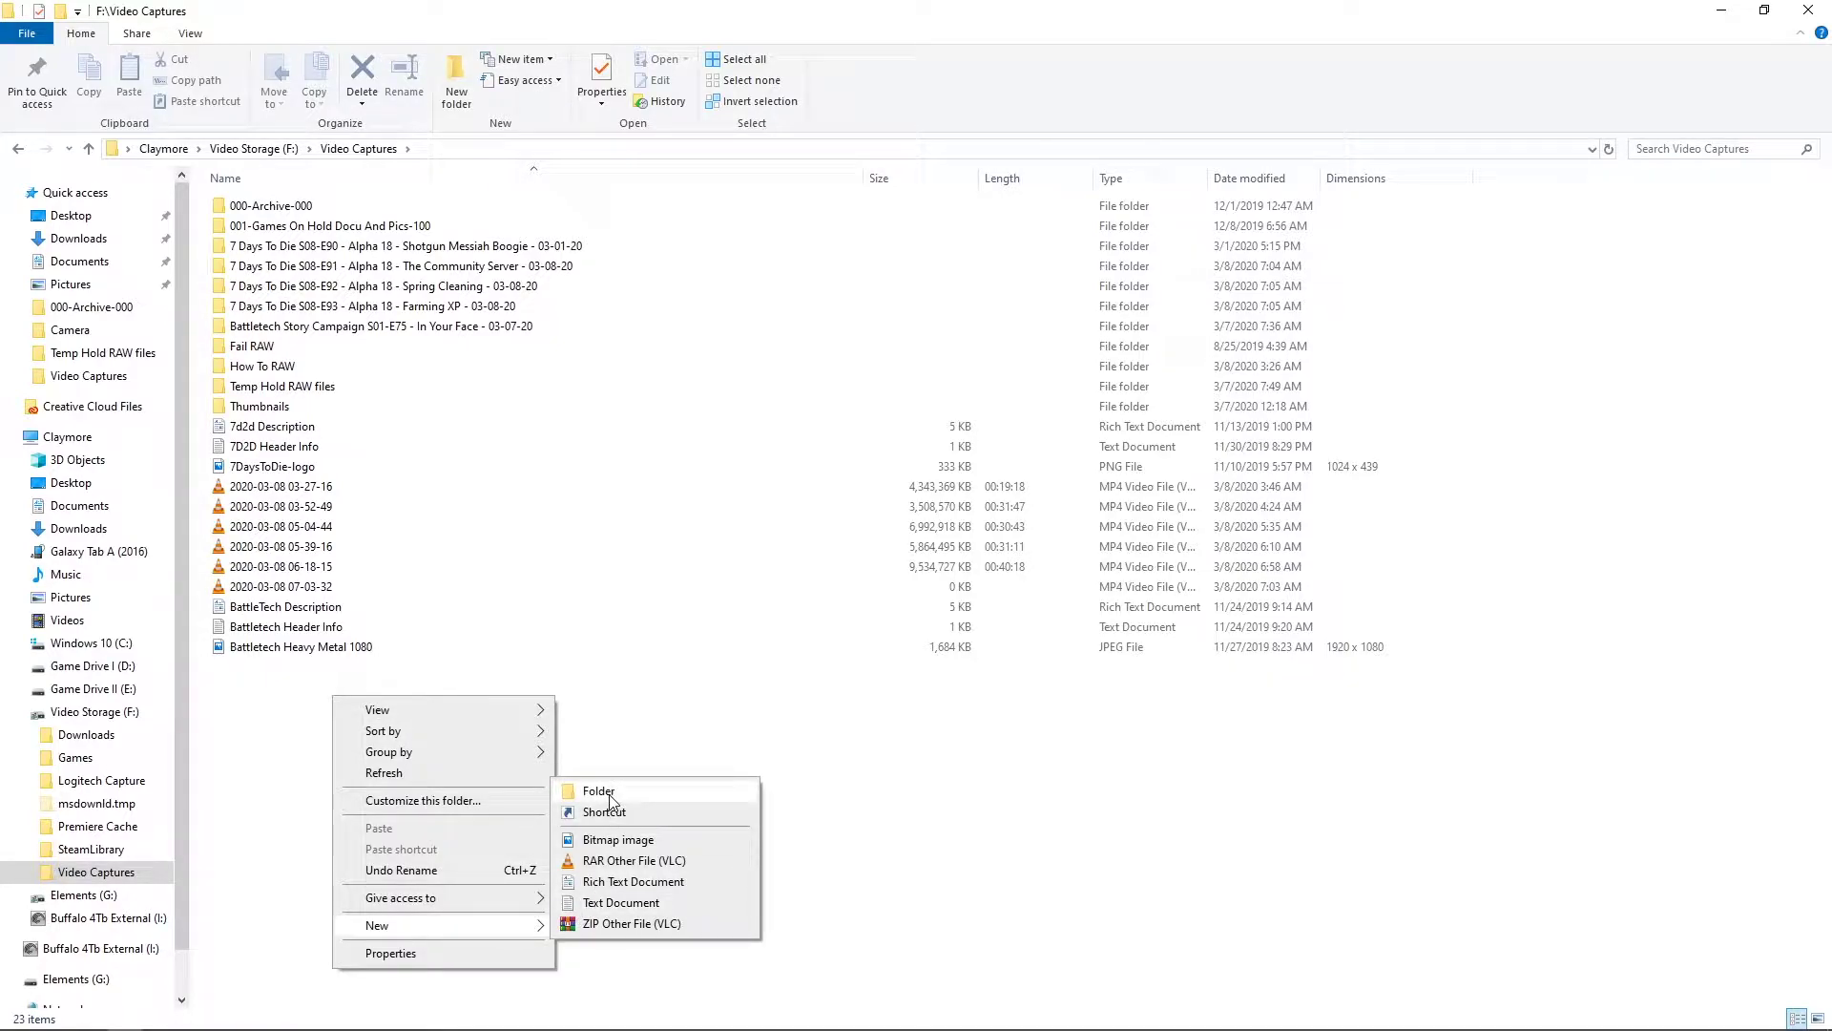
left_click(609, 792)
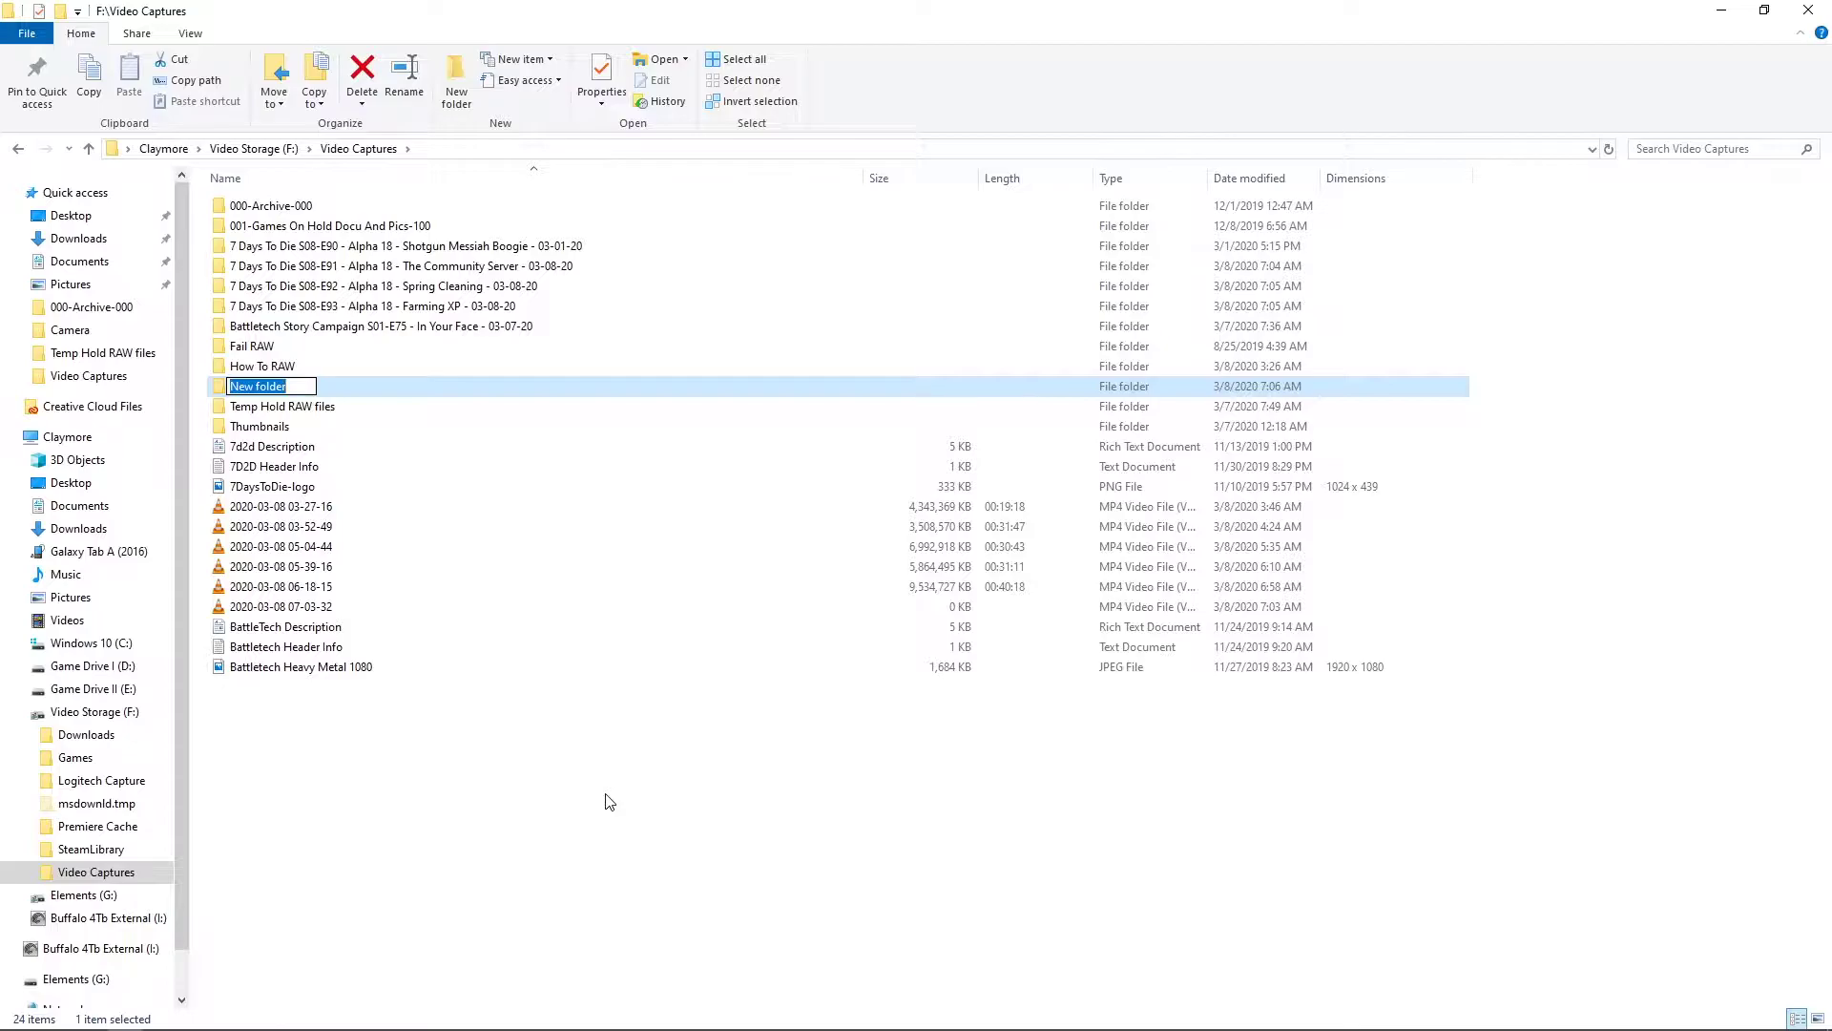
type("7 Days To Die S08-E9 - Alpha 18 -- 03-08-20")
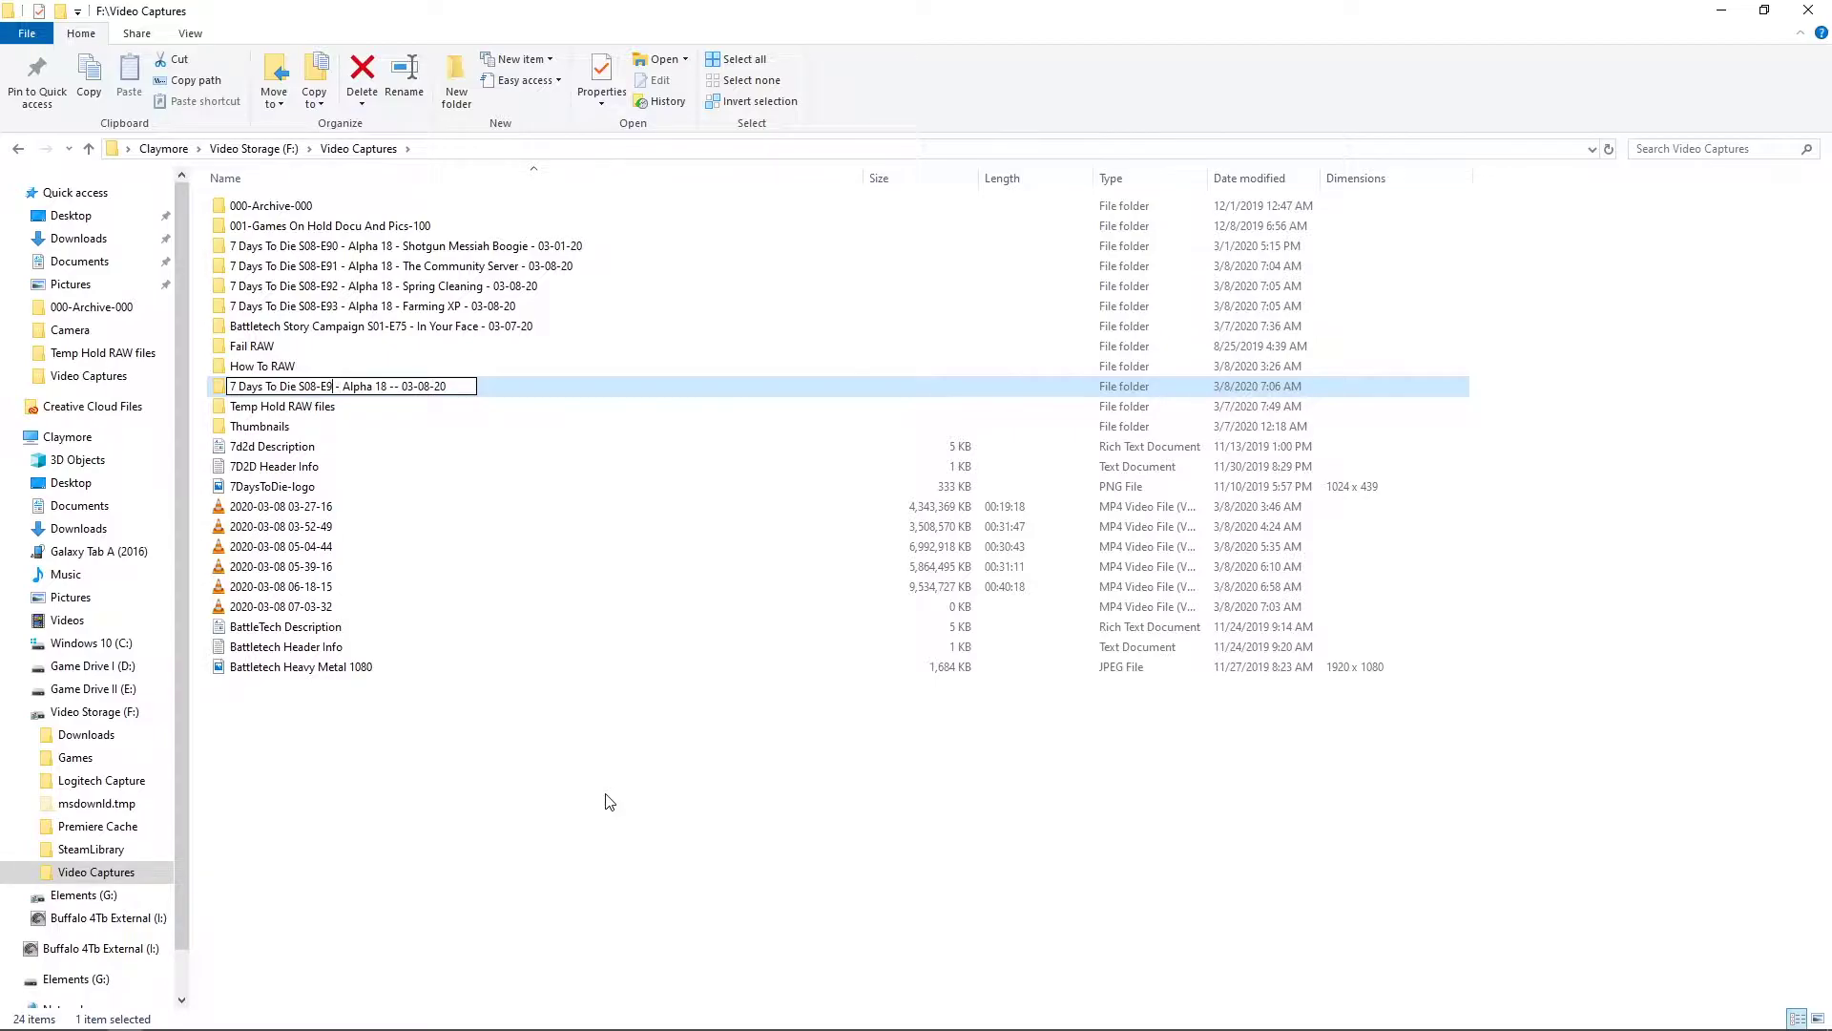
type("4")
type("Farming ")
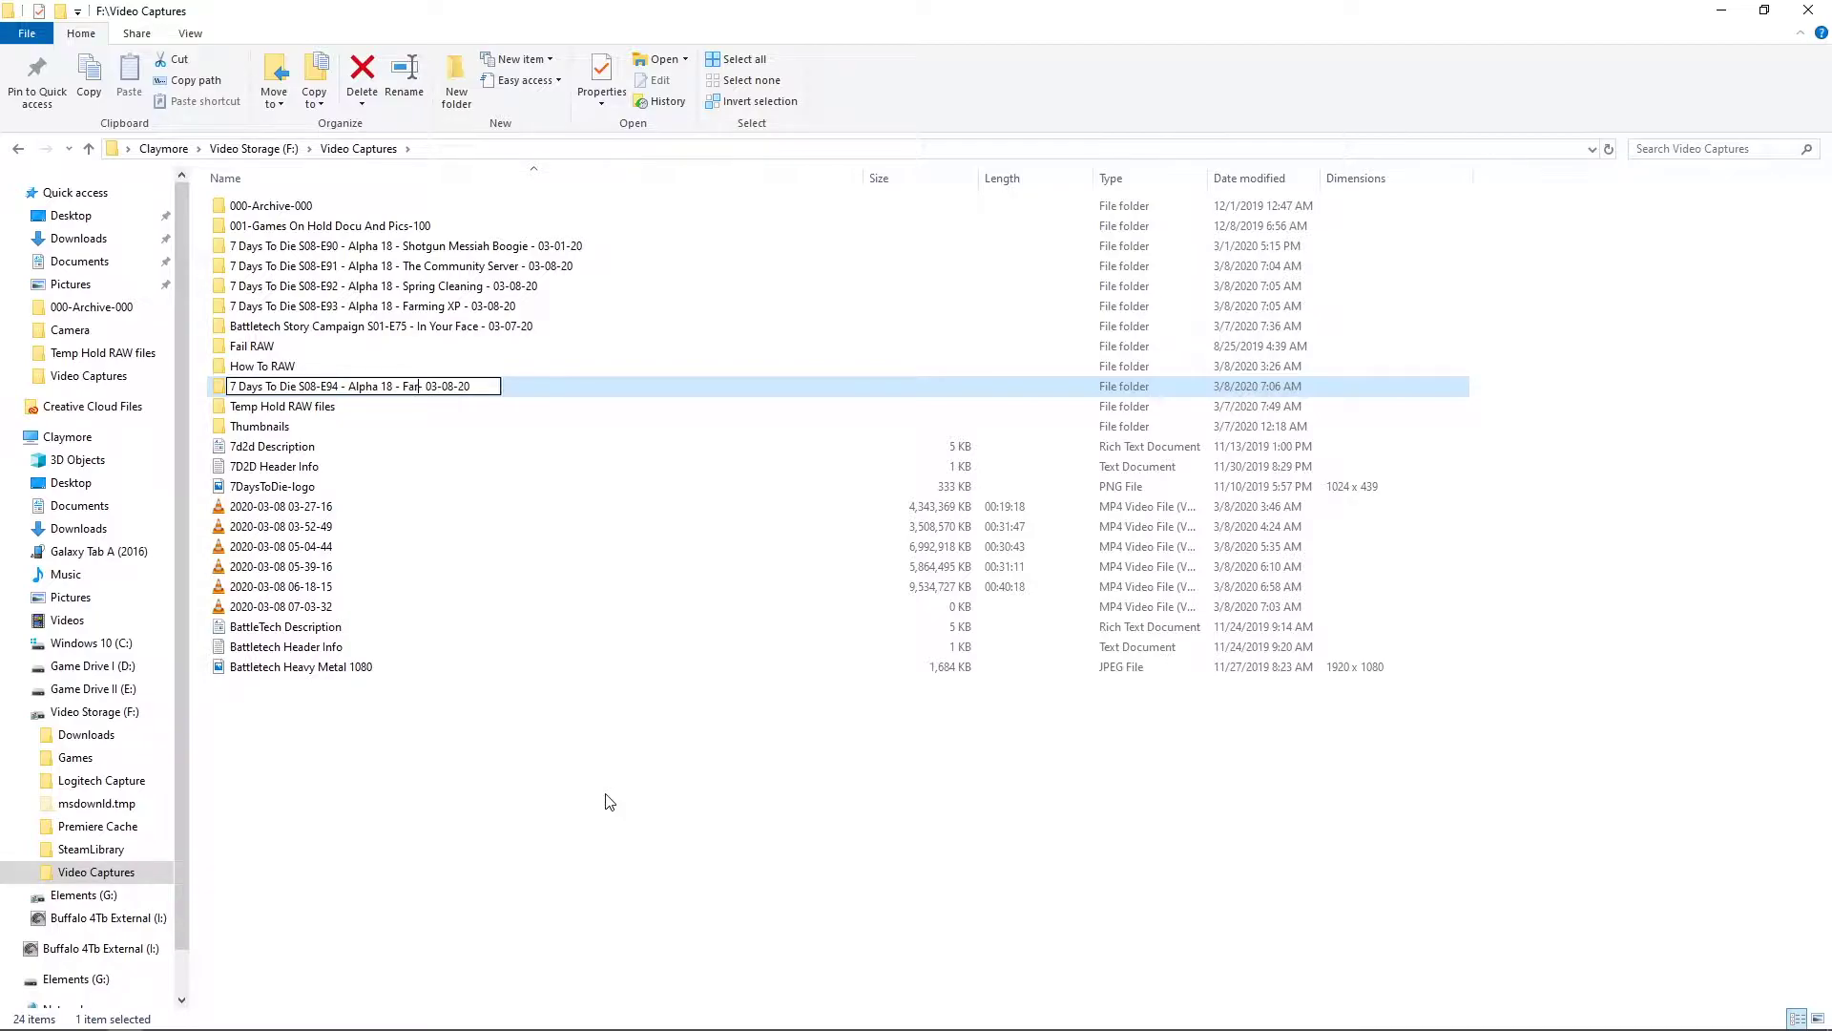
type("Failure")
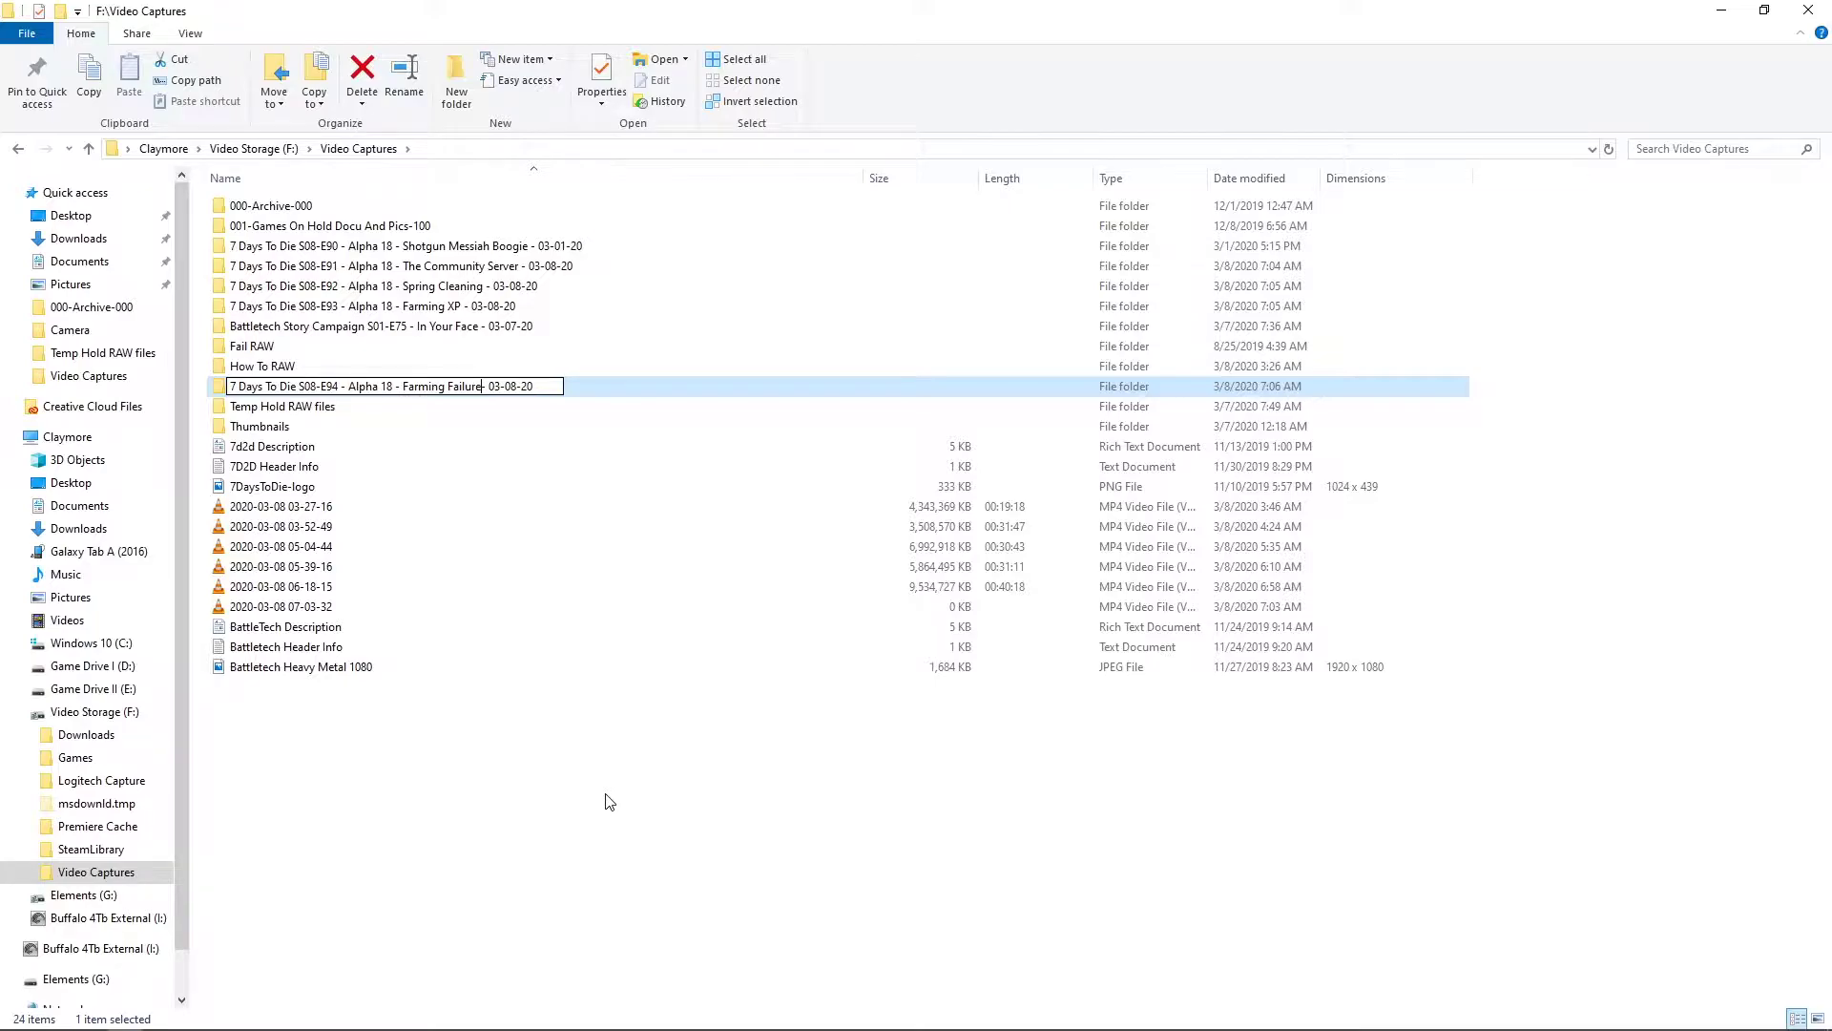
left_click(610, 802)
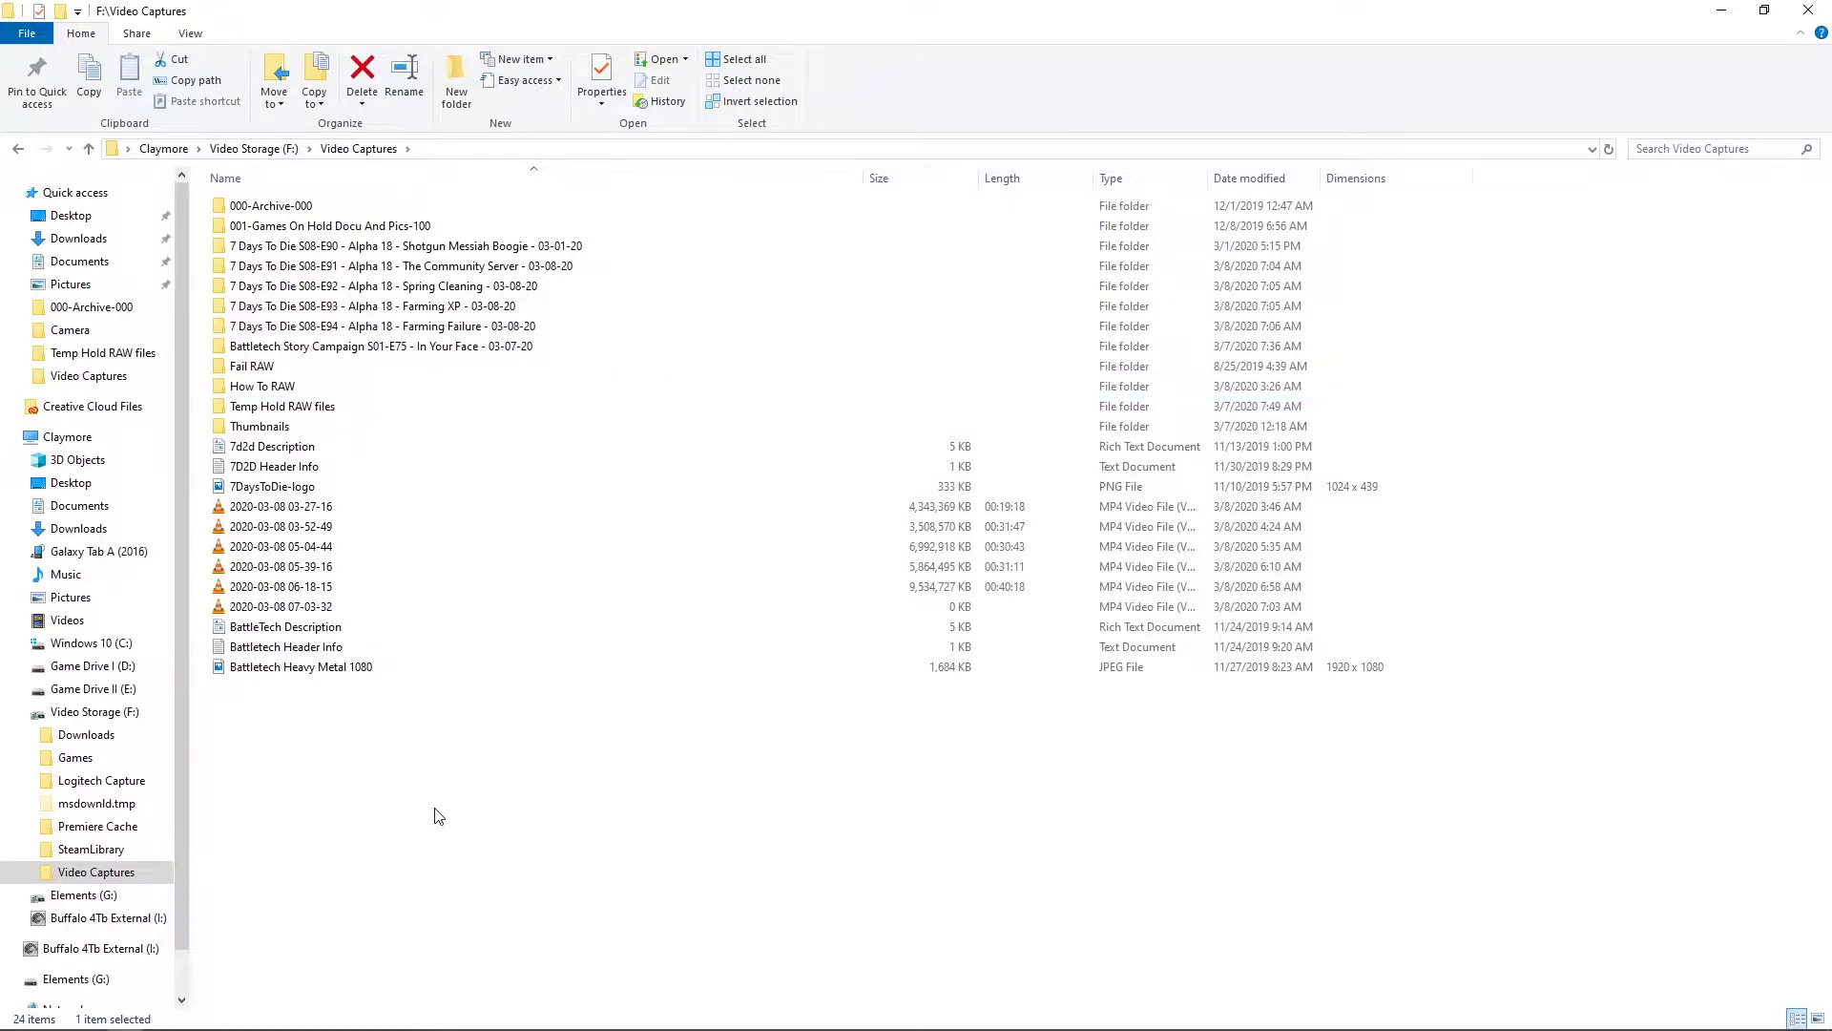
Create another folder from the copied template, named "7 Days To Die S08-E95 - Alpha 18 - Lootin' And Scootin' - 03-08-20"
right_click(435, 809)
mouse_move(584, 763)
left_click(677, 764)
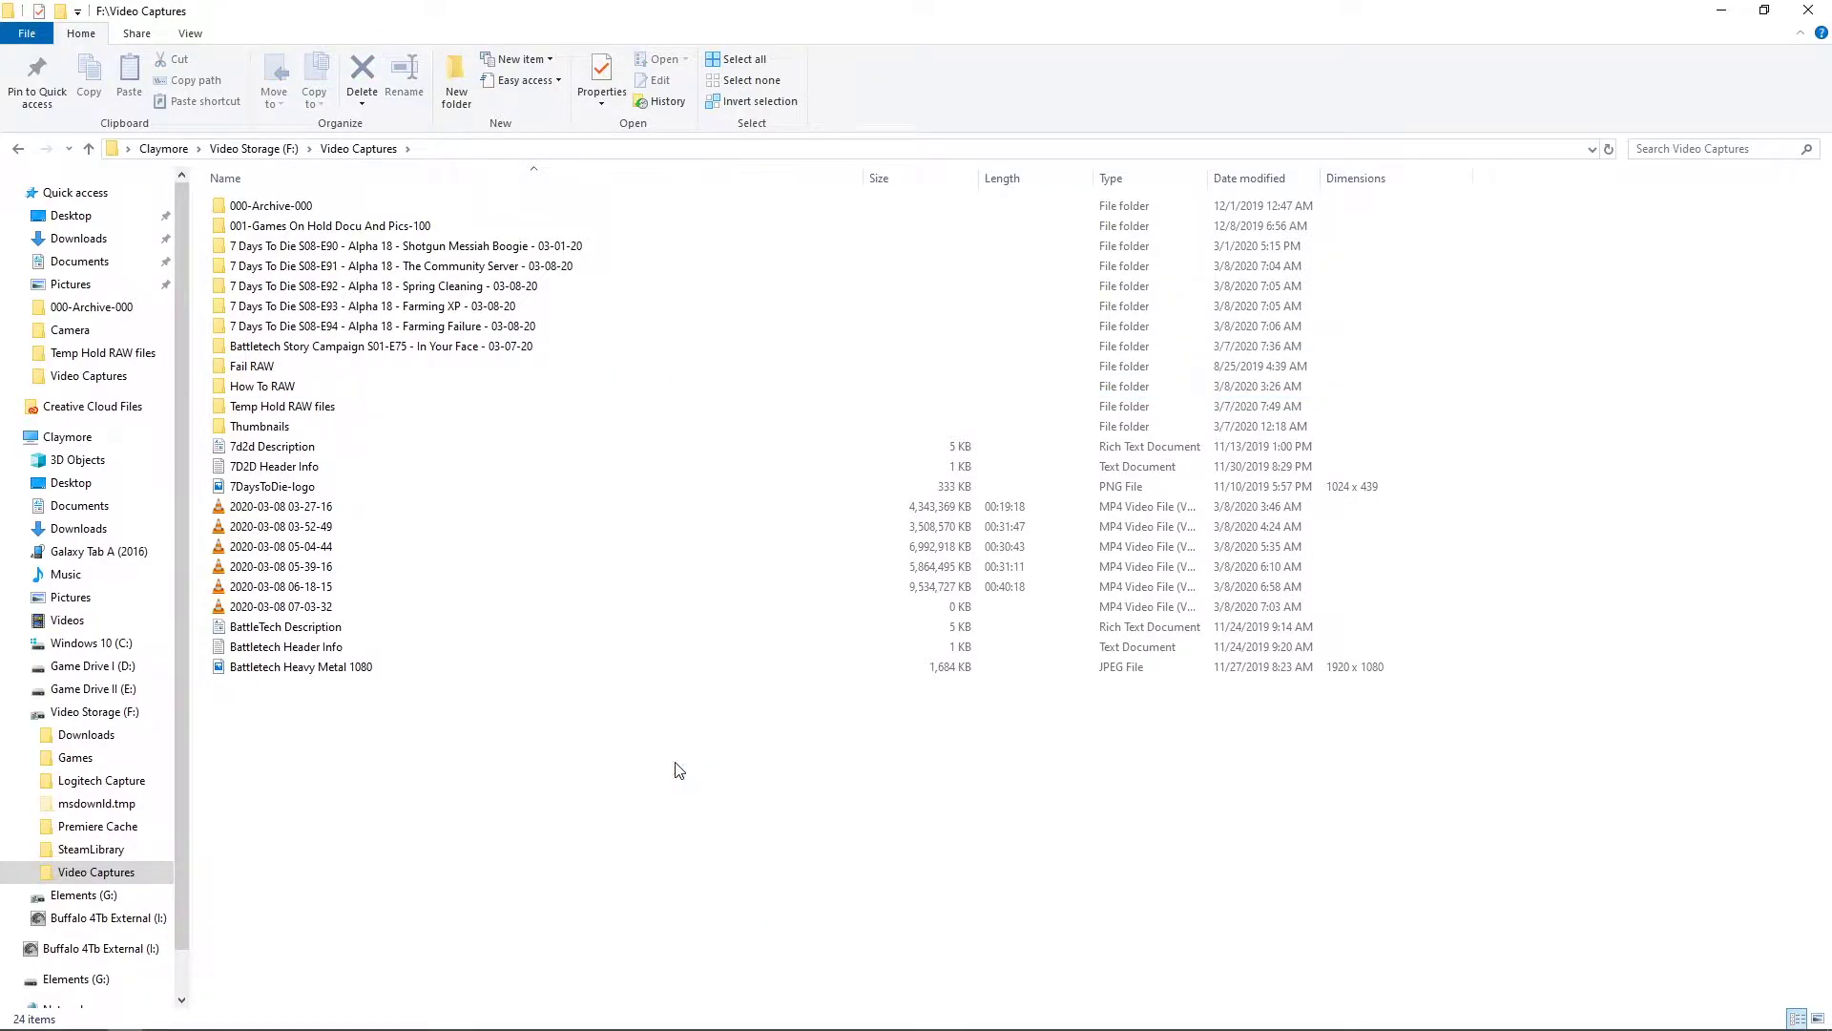
type("7 Days To Die S08-E9 - Alpha 18 -- 03-08-20")
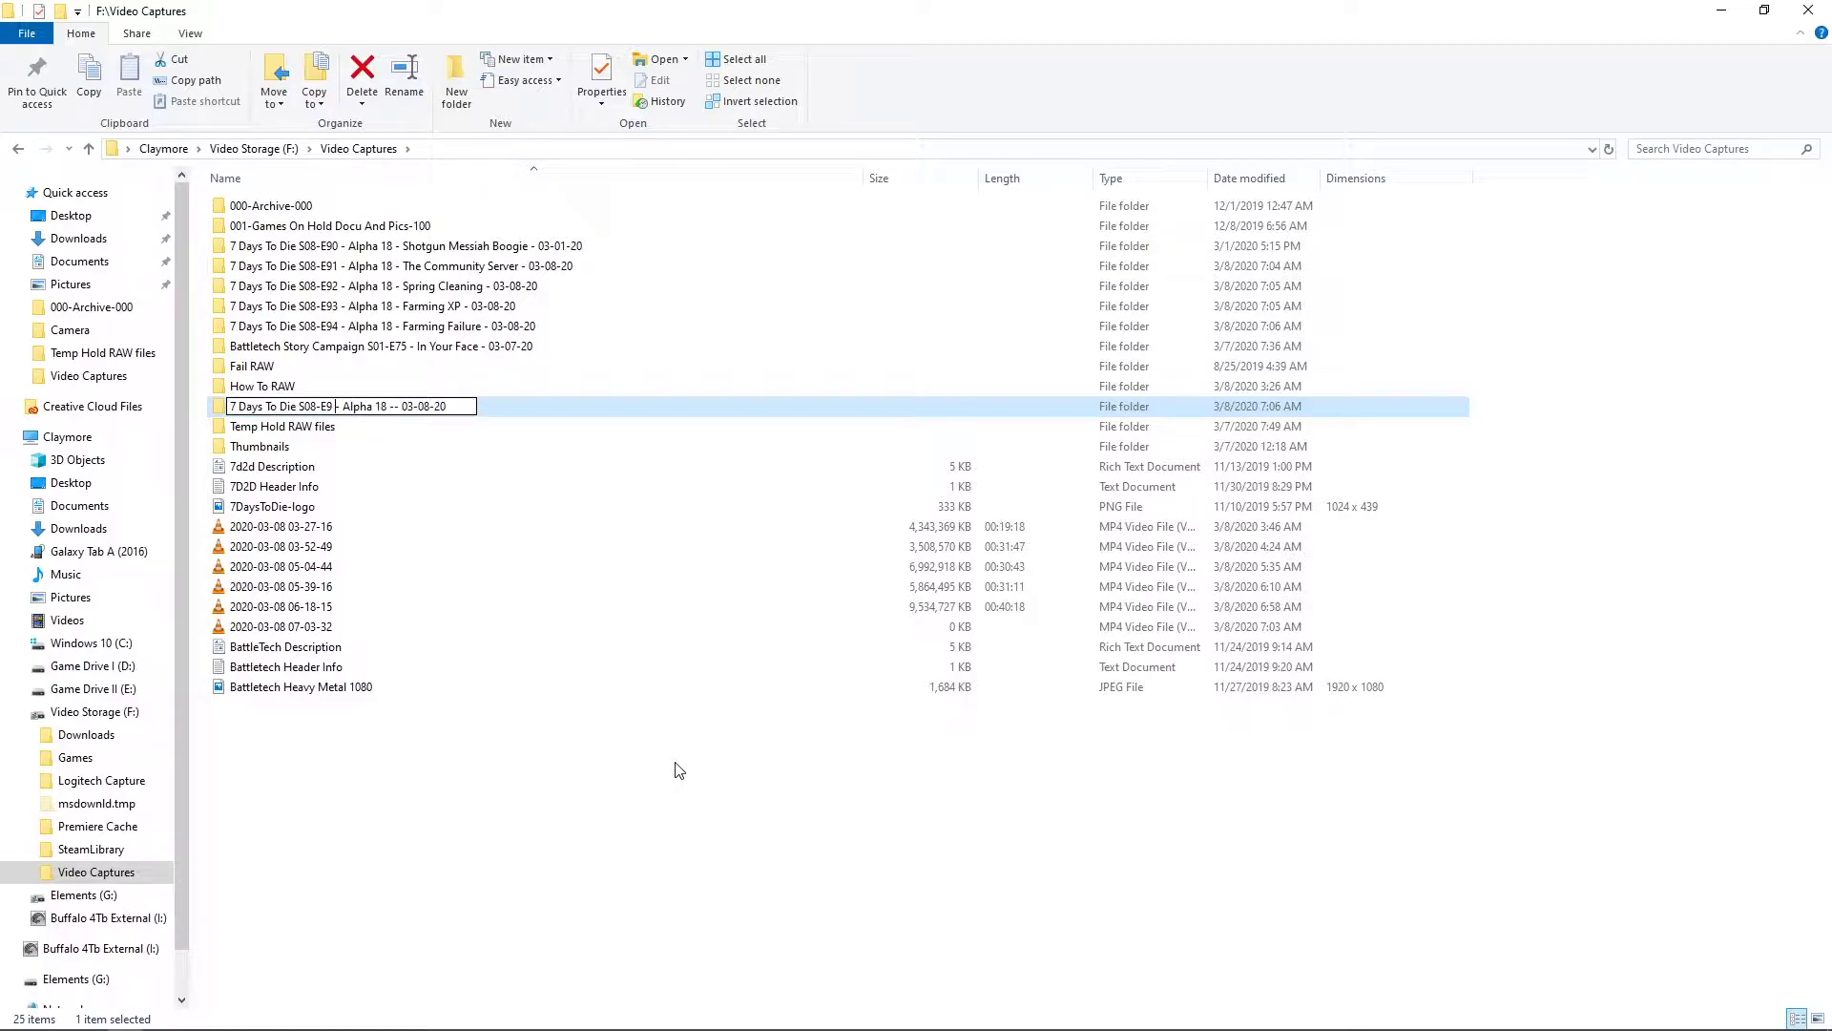
type("5")
key("Right")
key("Right")
type("Lottin")
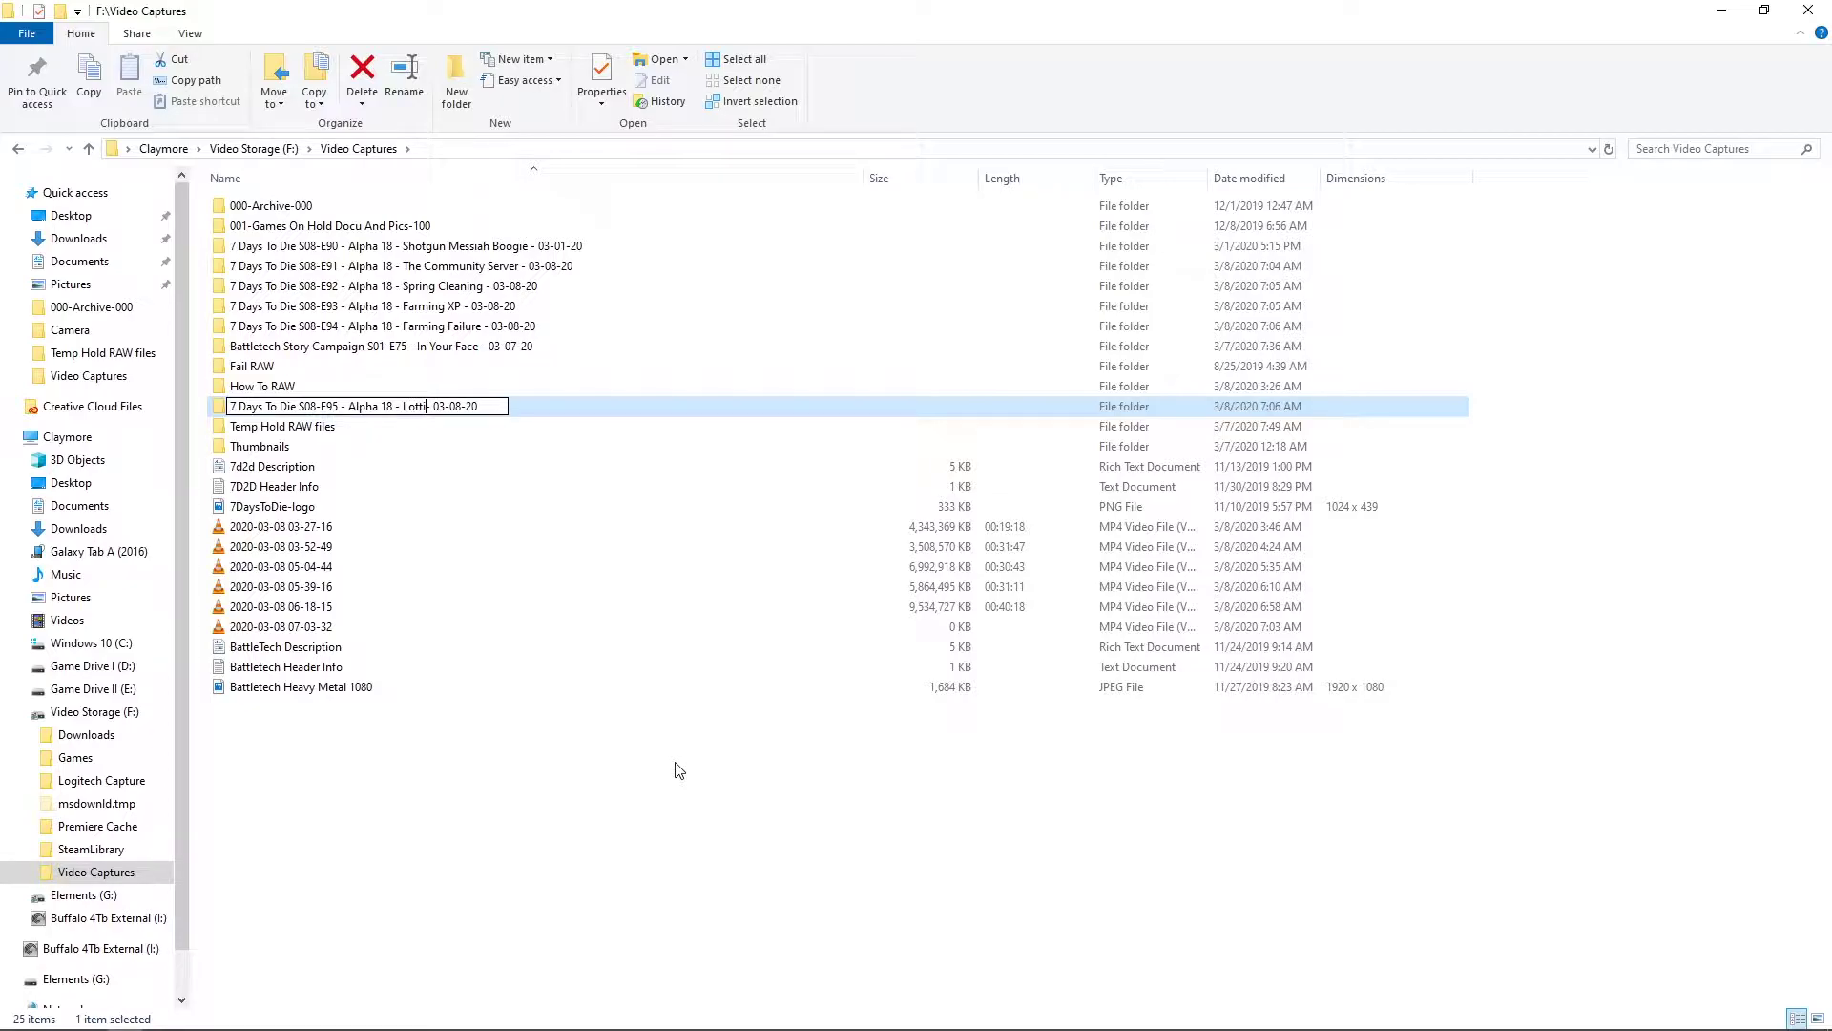
key("BackSpace")
key("BackSpace")
key("BackSpace")
key("BackSpace")
type("otin' And Scootin' -")
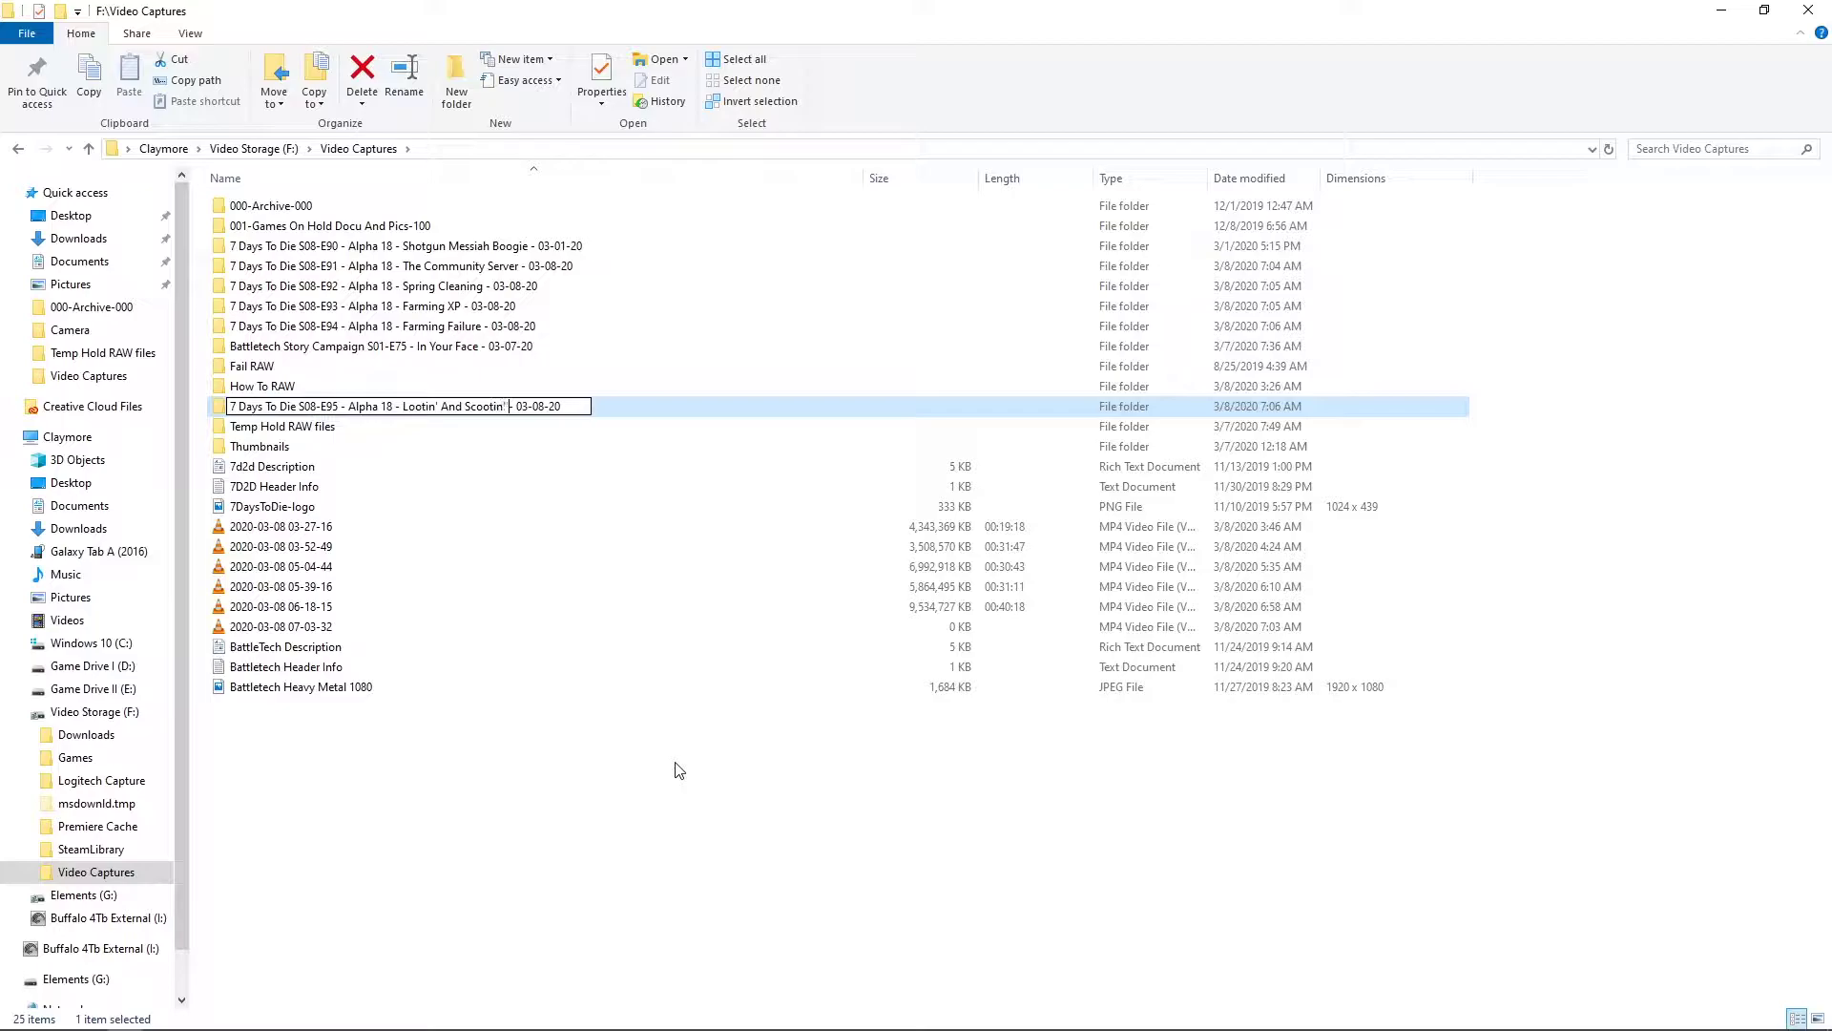
left_click(430, 821)
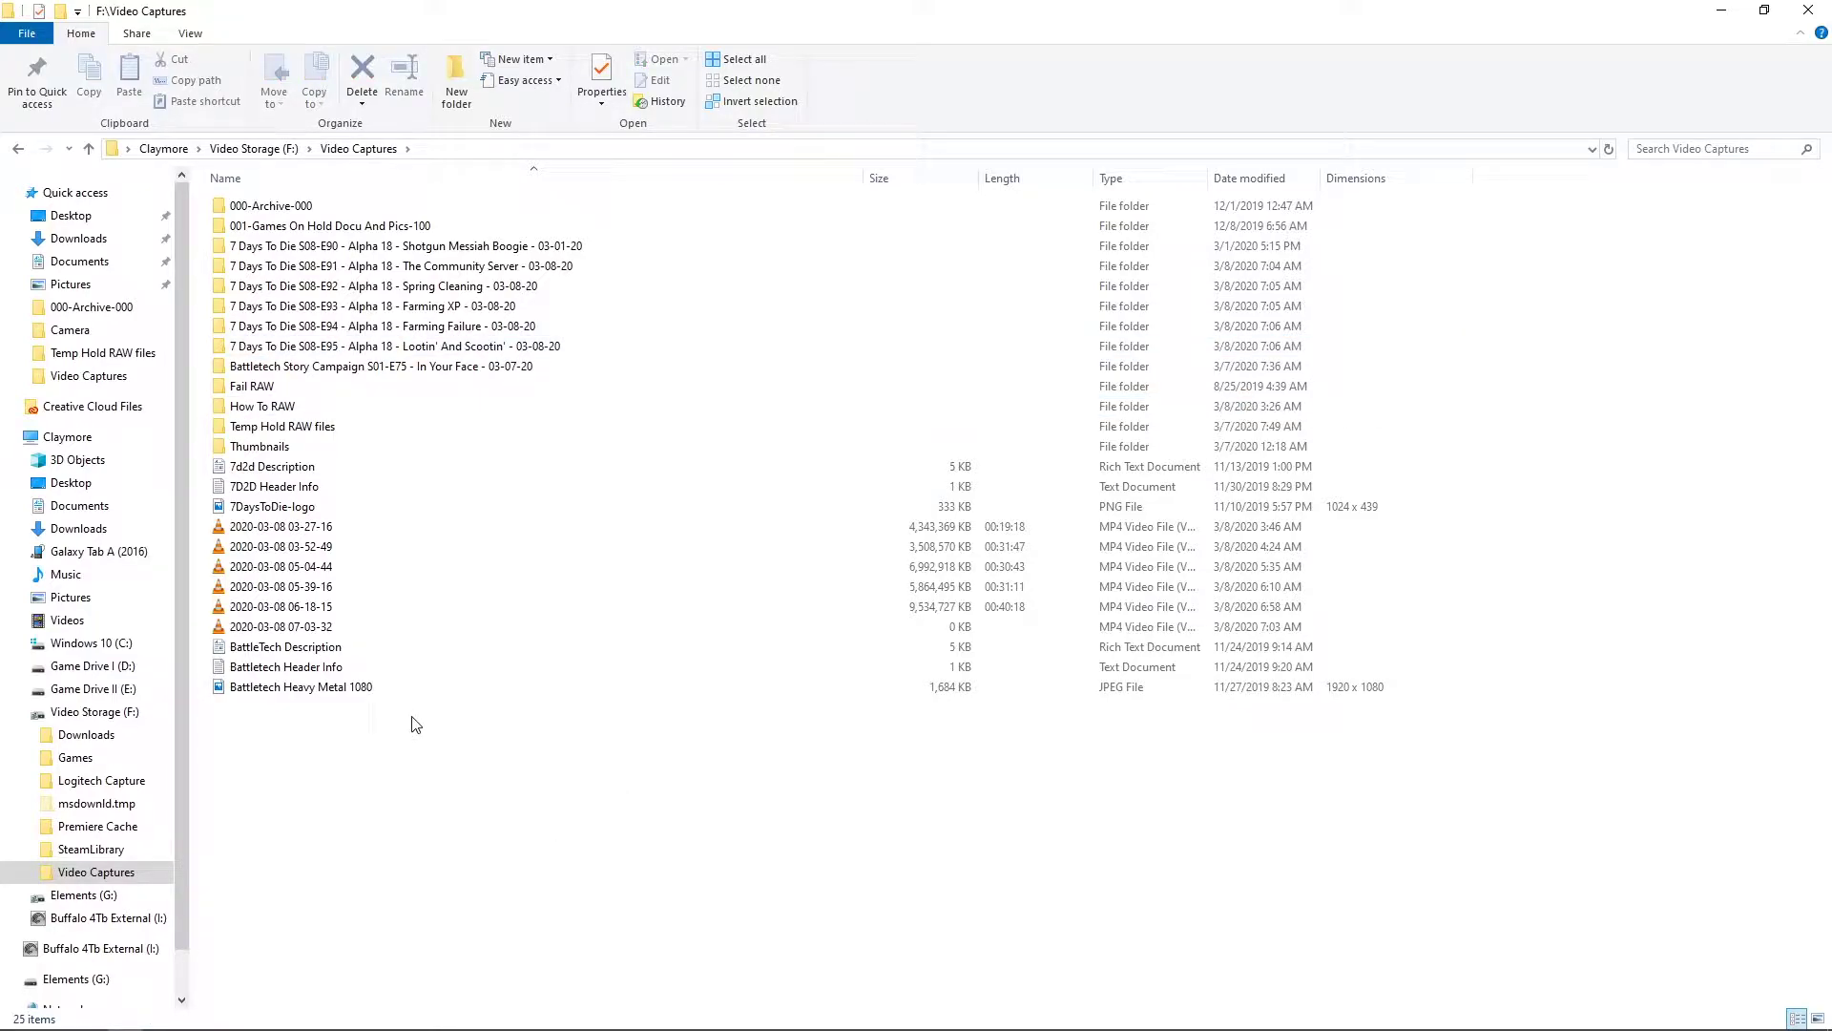
Move the "7 Days To Die S08-E90 - Alpha 18 - Shotgun Messiah Boogie - 03-01-20" folder to YouTube Archives on Elements (G:)
left_click(380, 250)
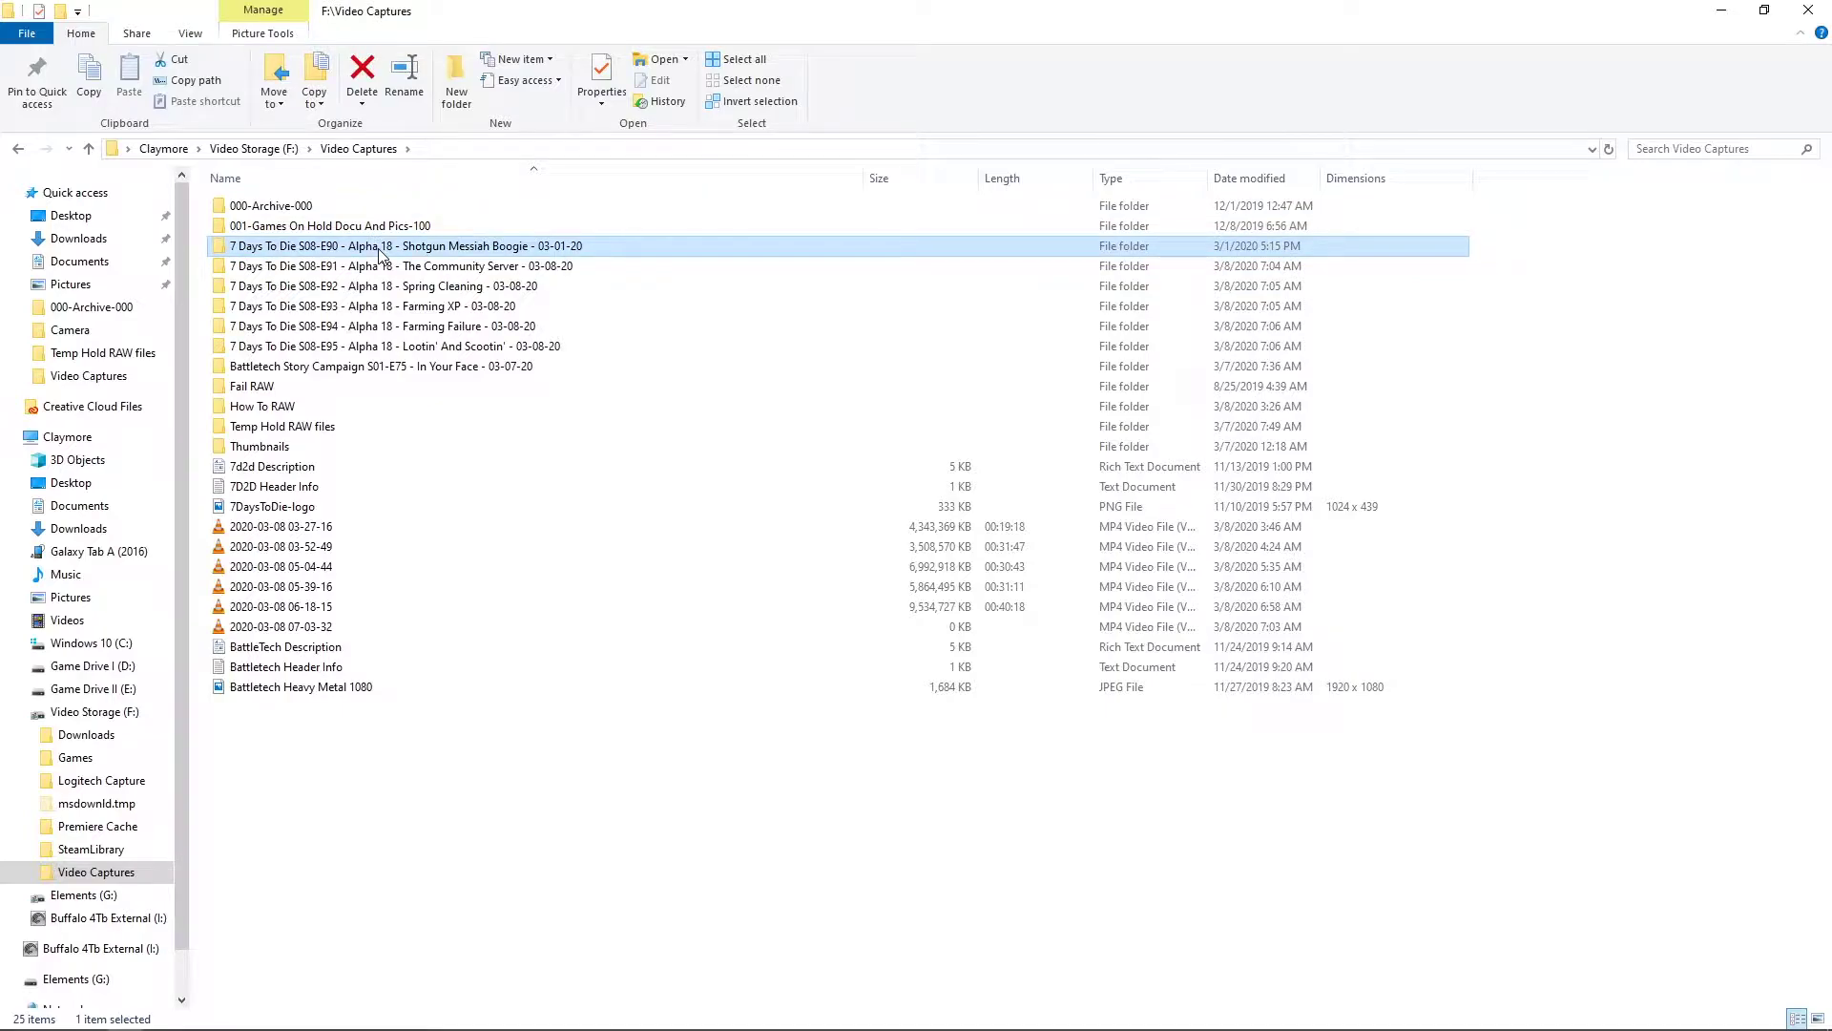
right_click(379, 252)
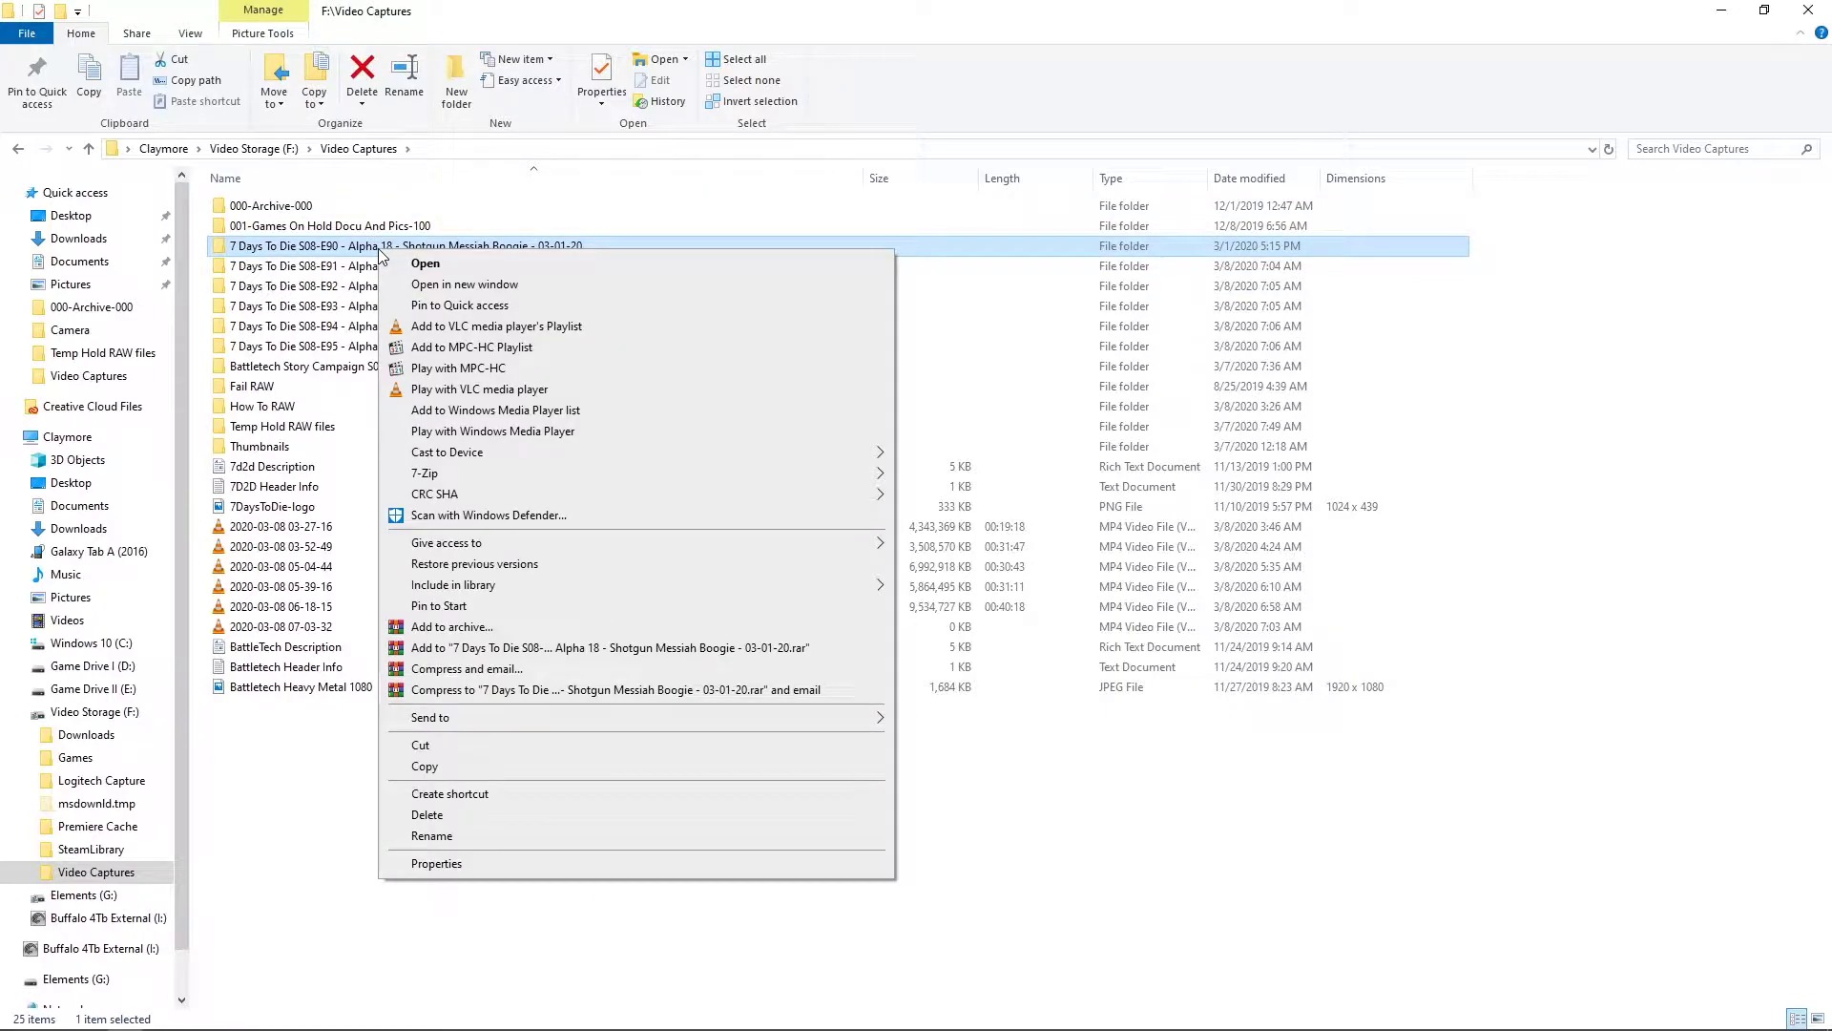
left_click(421, 745)
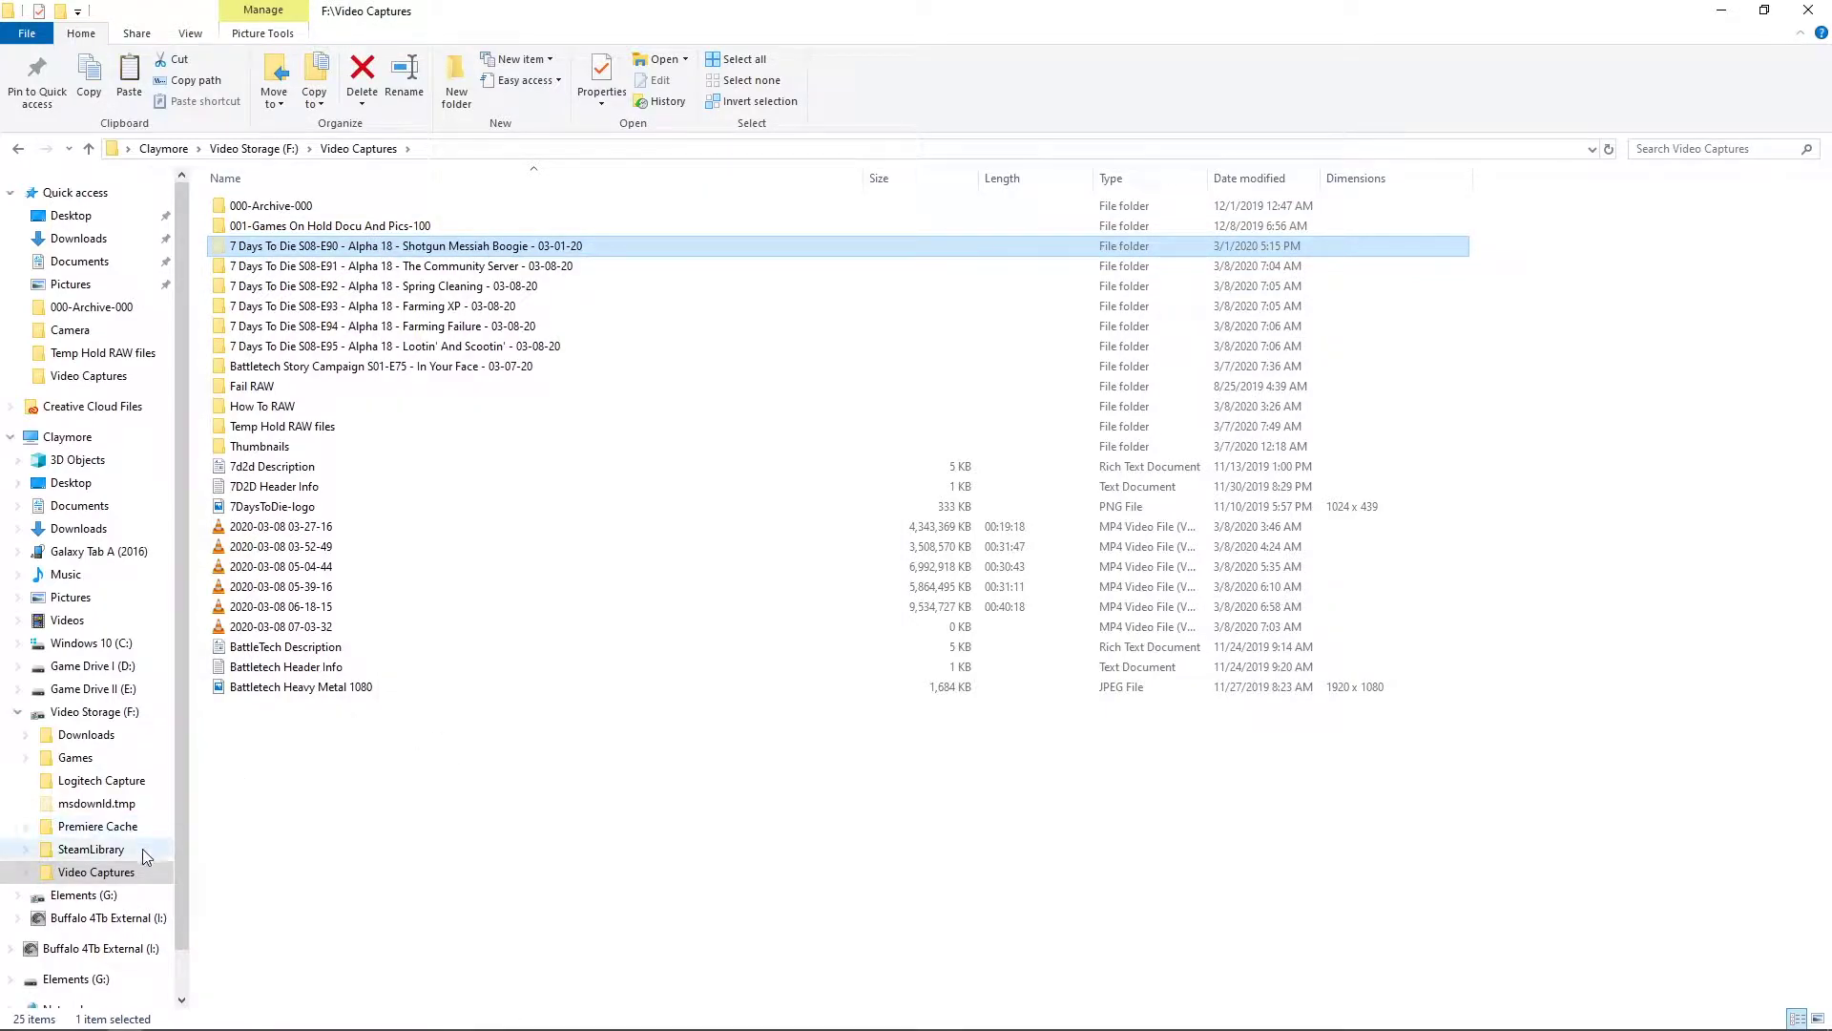
left_click(135, 900)
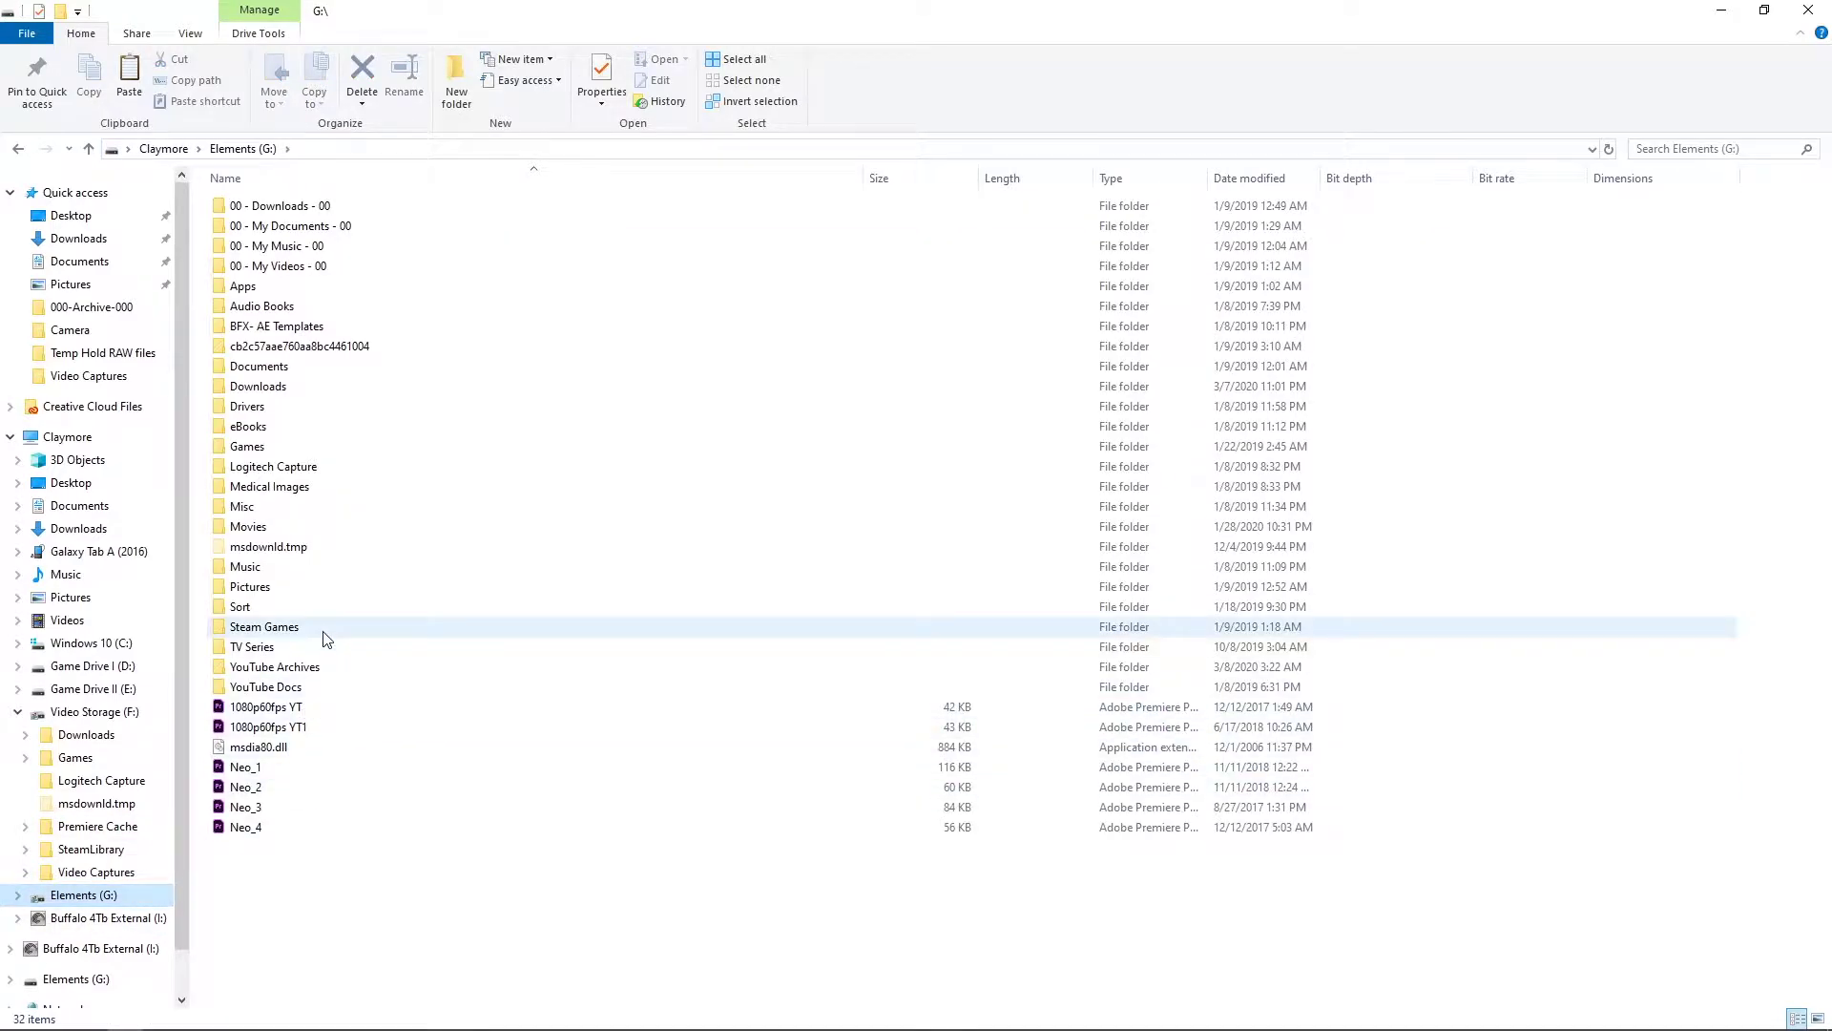
double_click(332, 674)
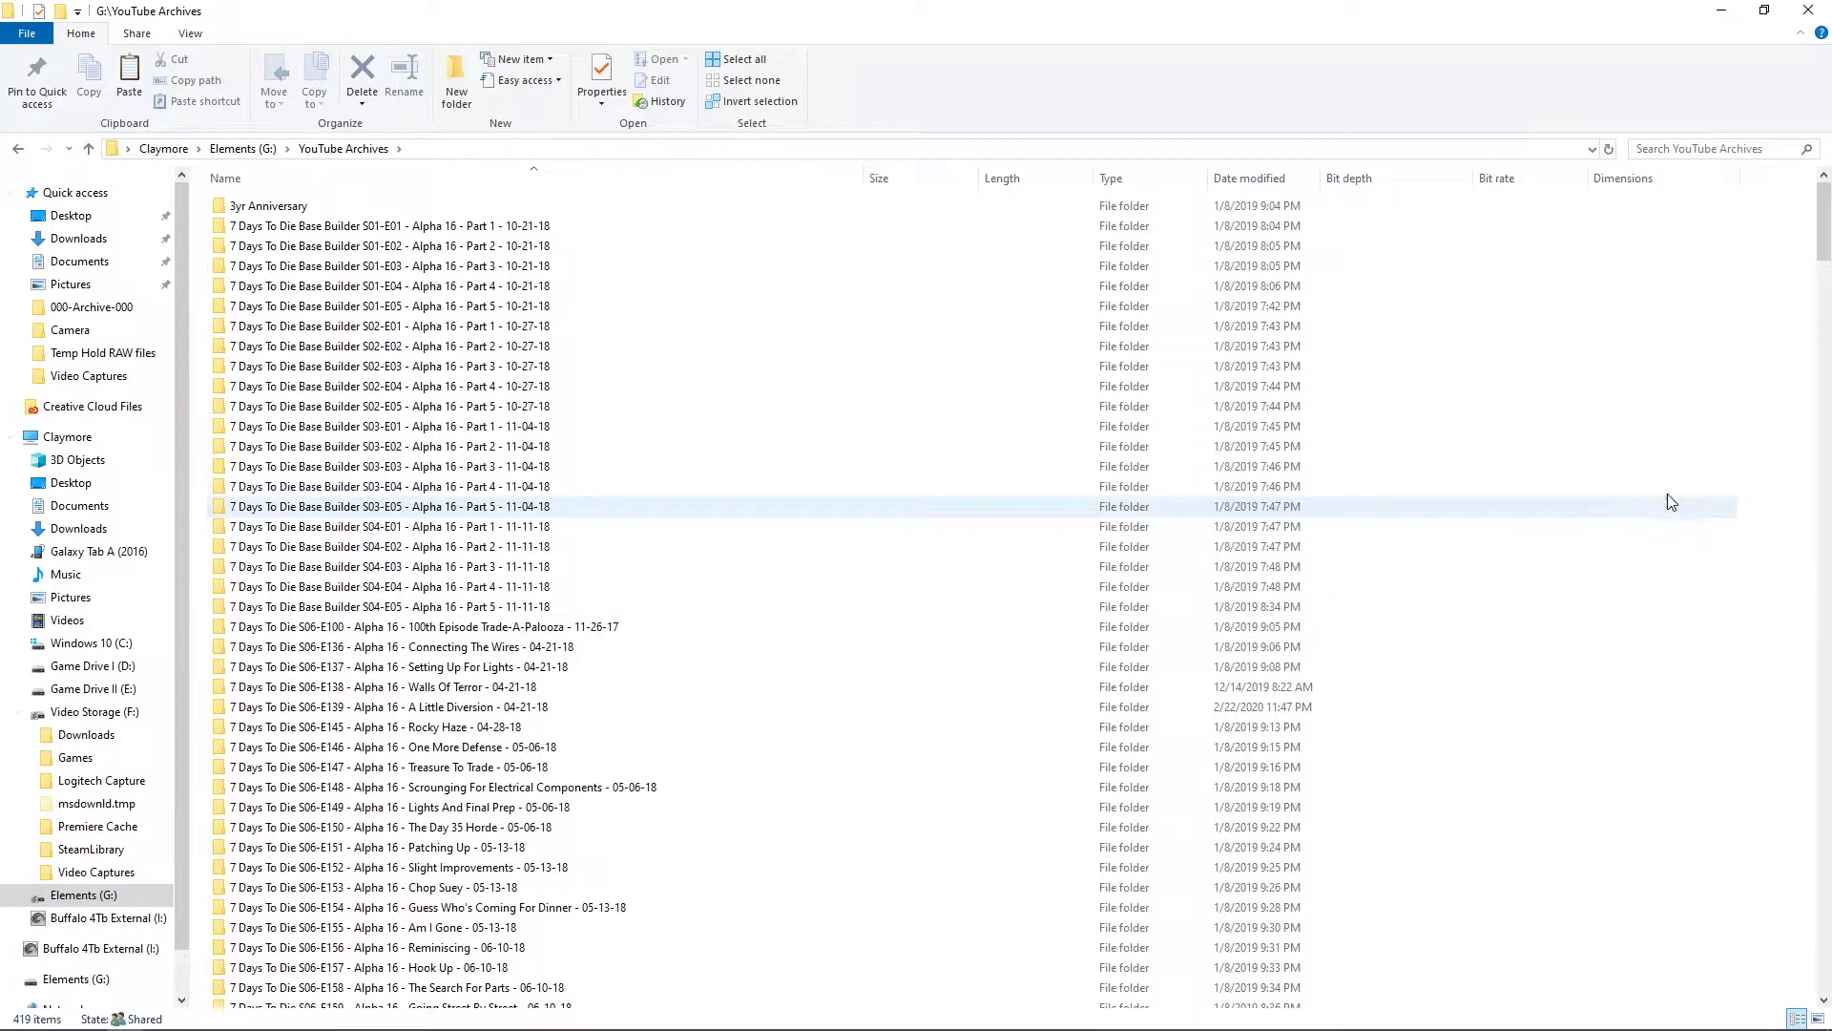
right_click(1760, 496)
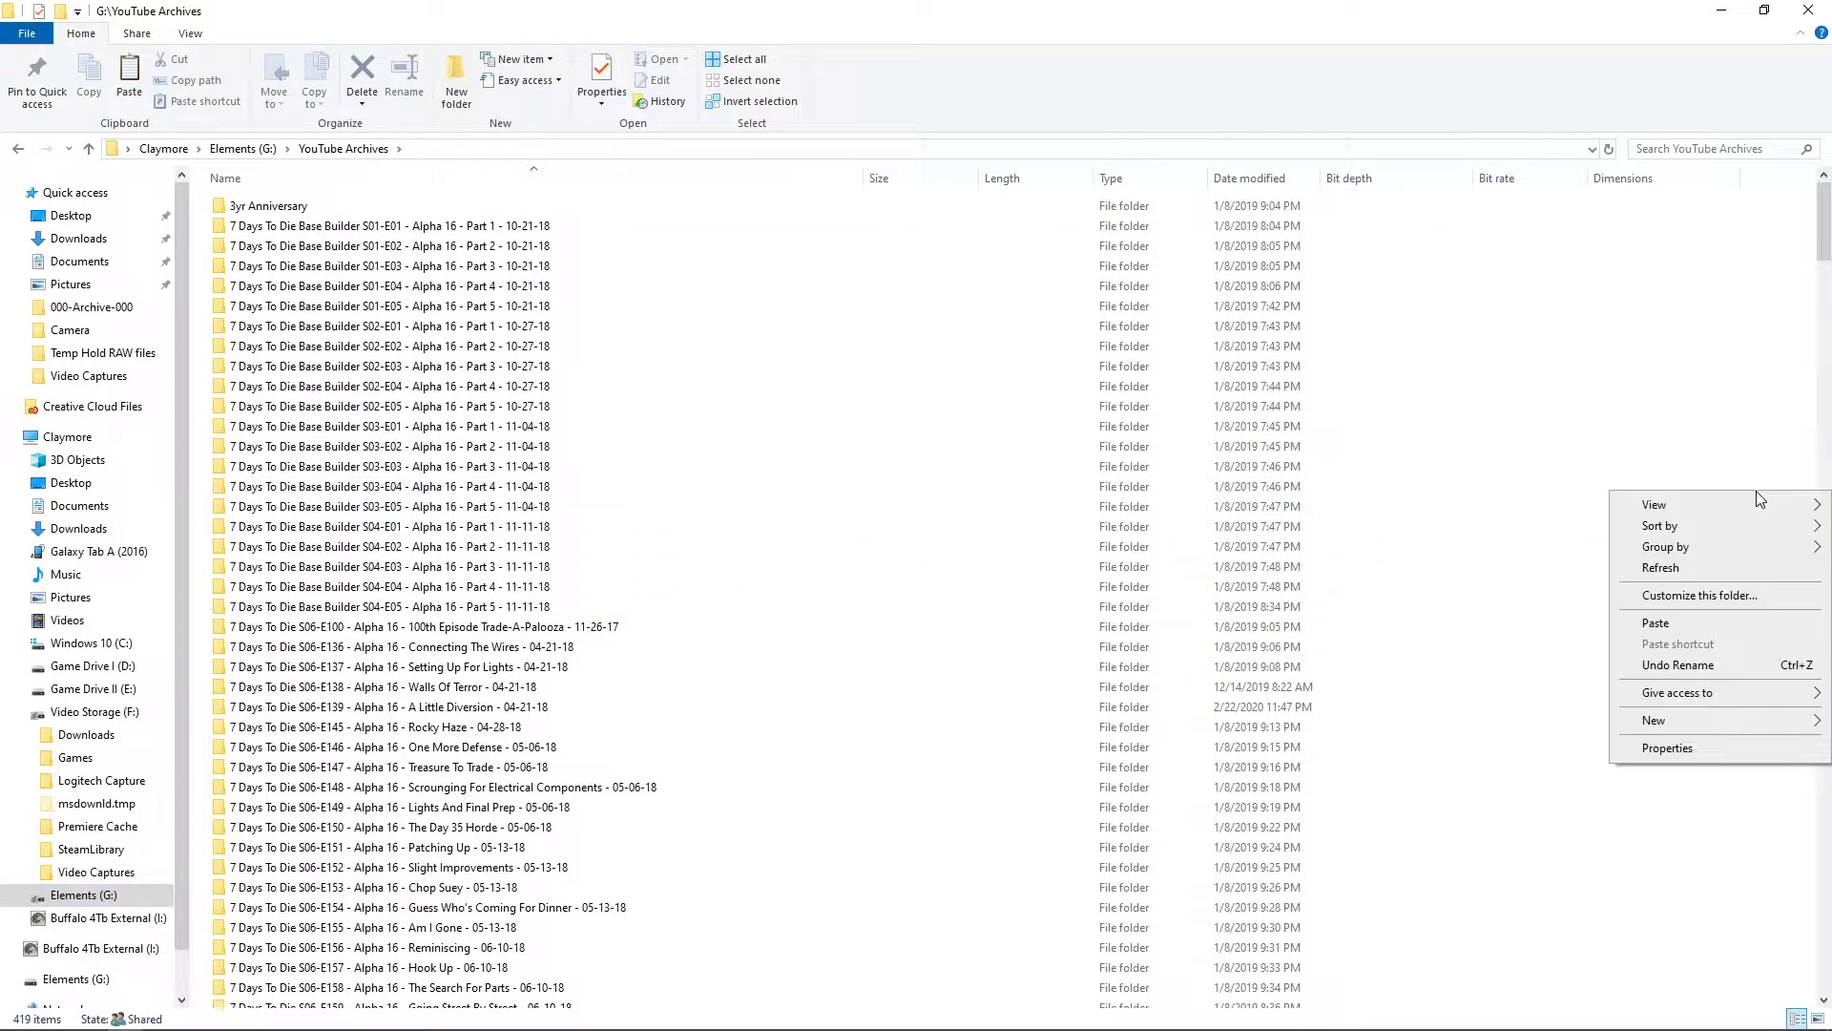
left_click(1718, 623)
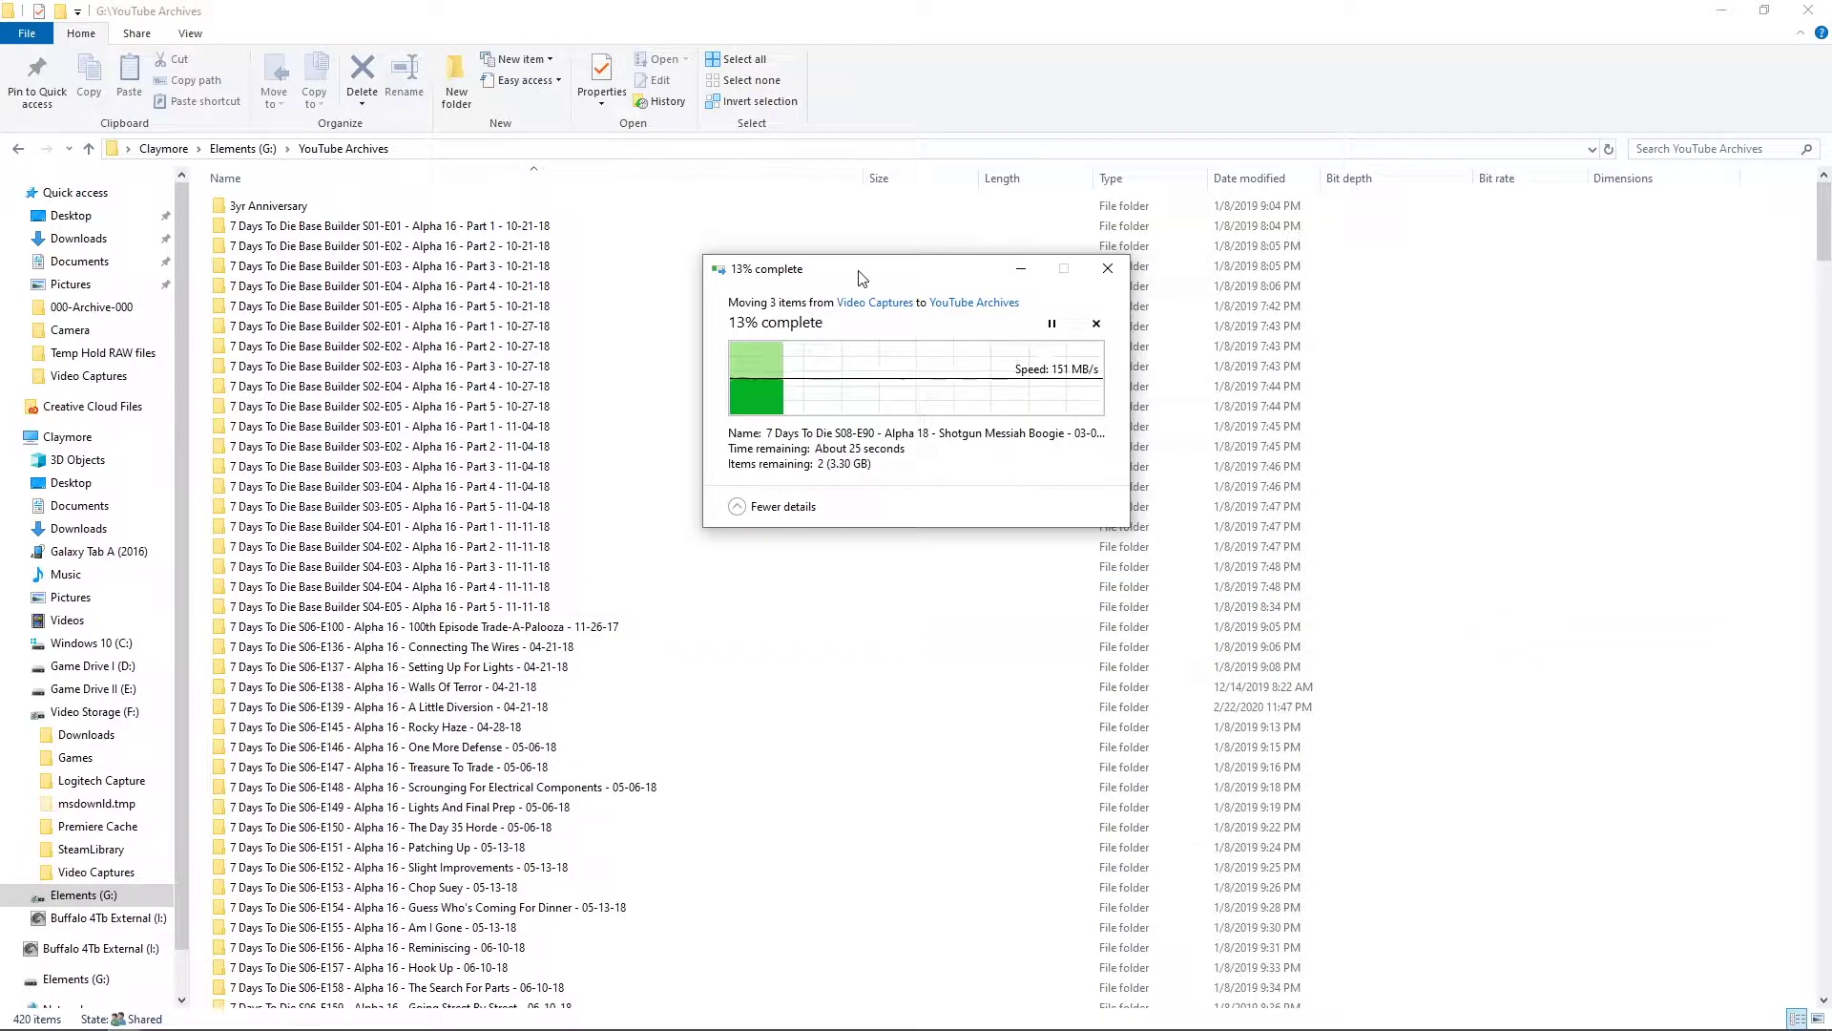
left_click_drag(859, 271, 236, 489)
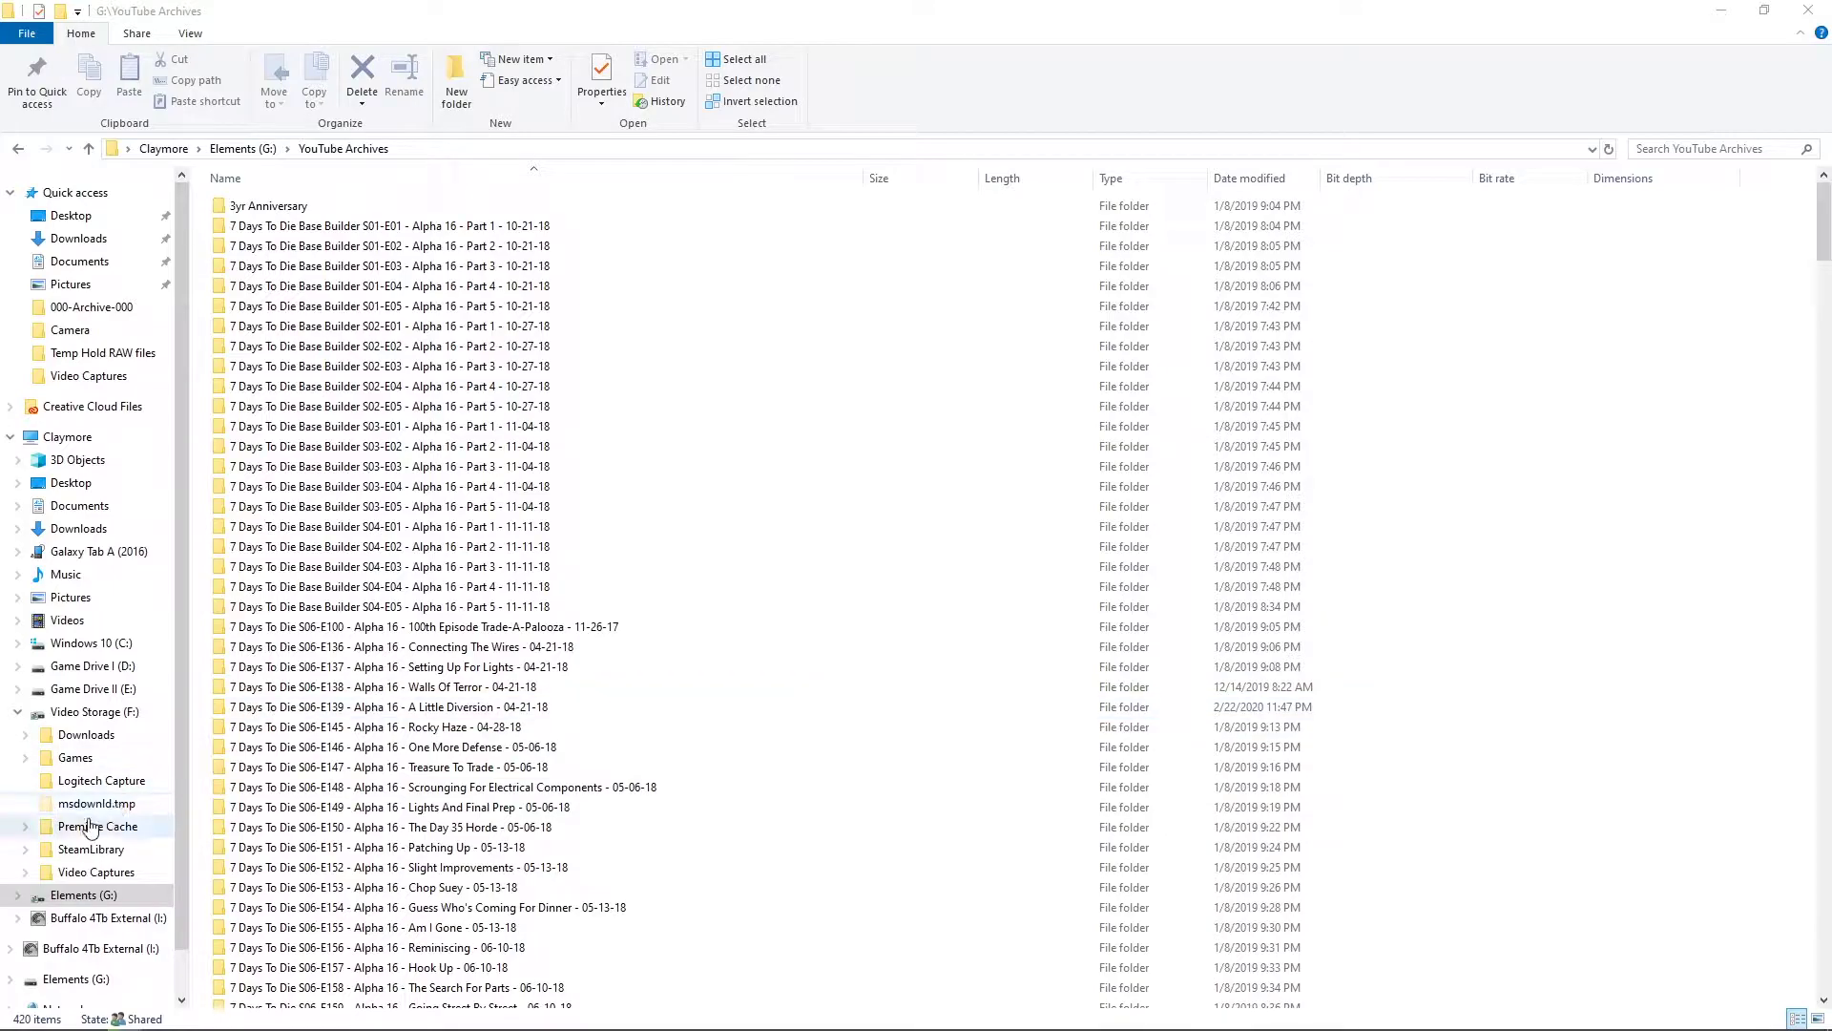
Check the Video Captures folder on Video Storage (F:) again, and minimize the file window to reveal the desktop
left_click(100, 851)
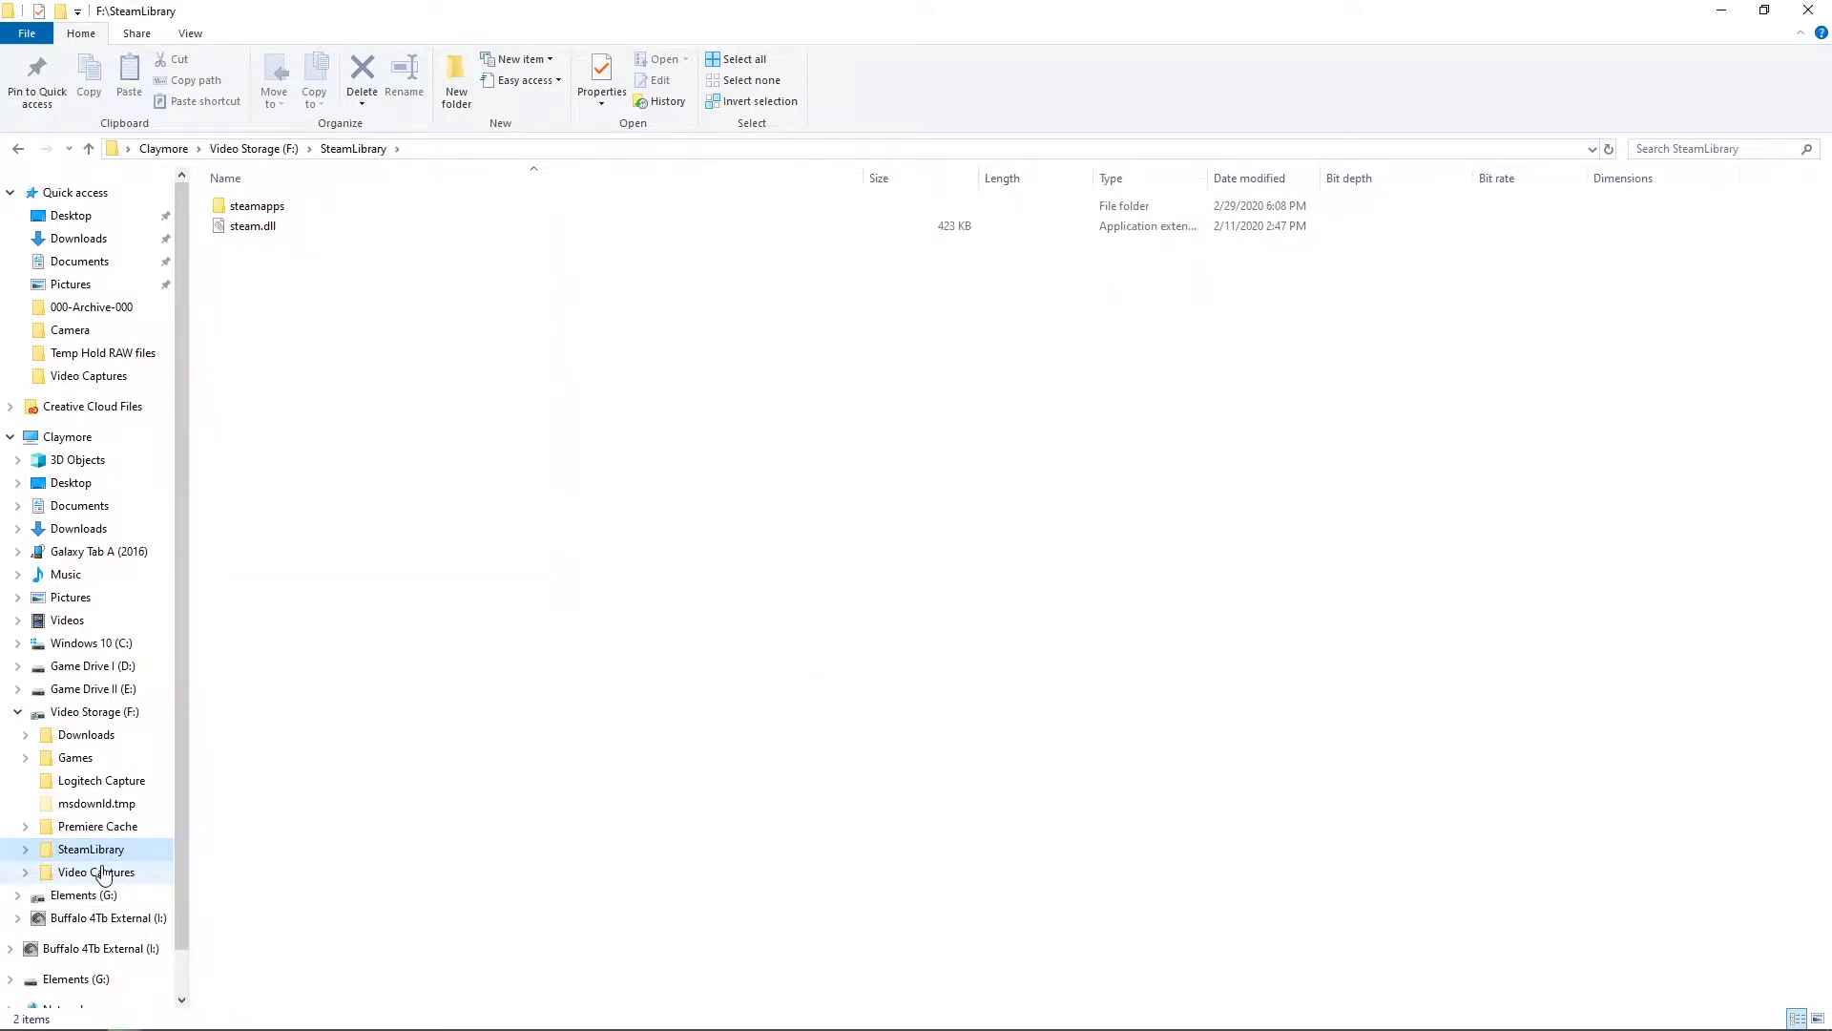
left_click(97, 871)
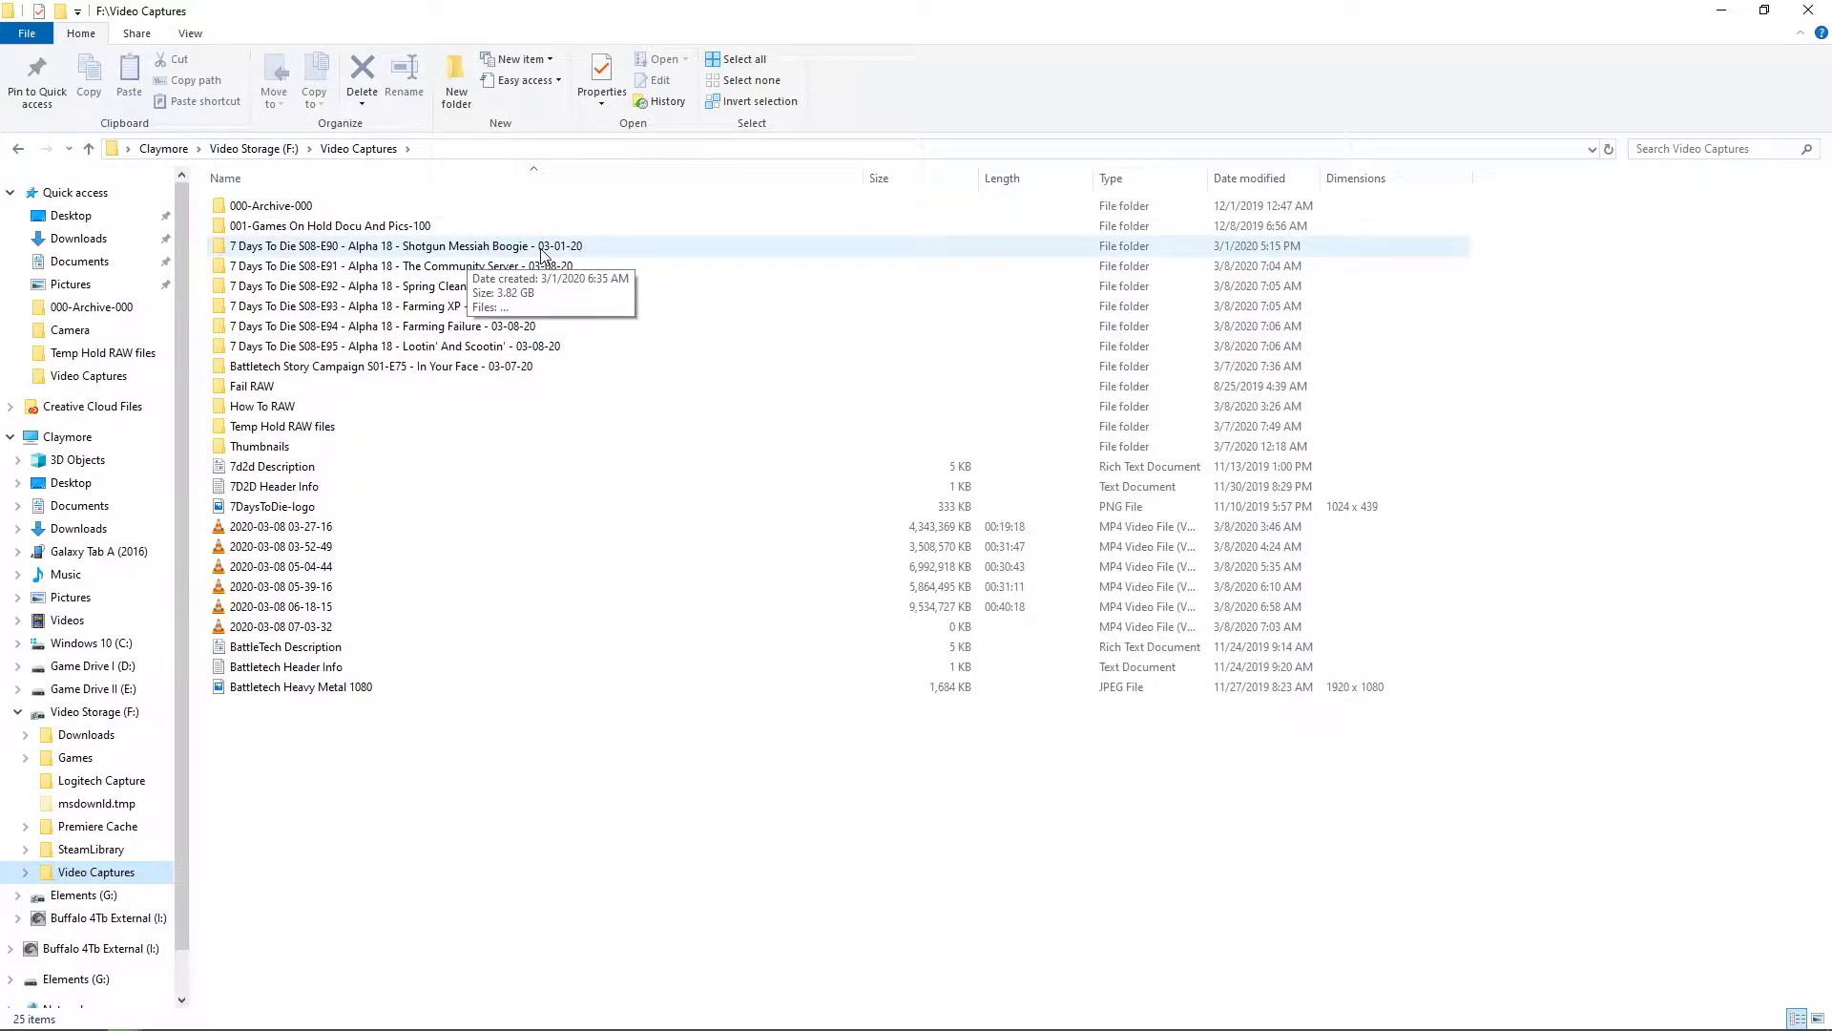
left_click(1721, 10)
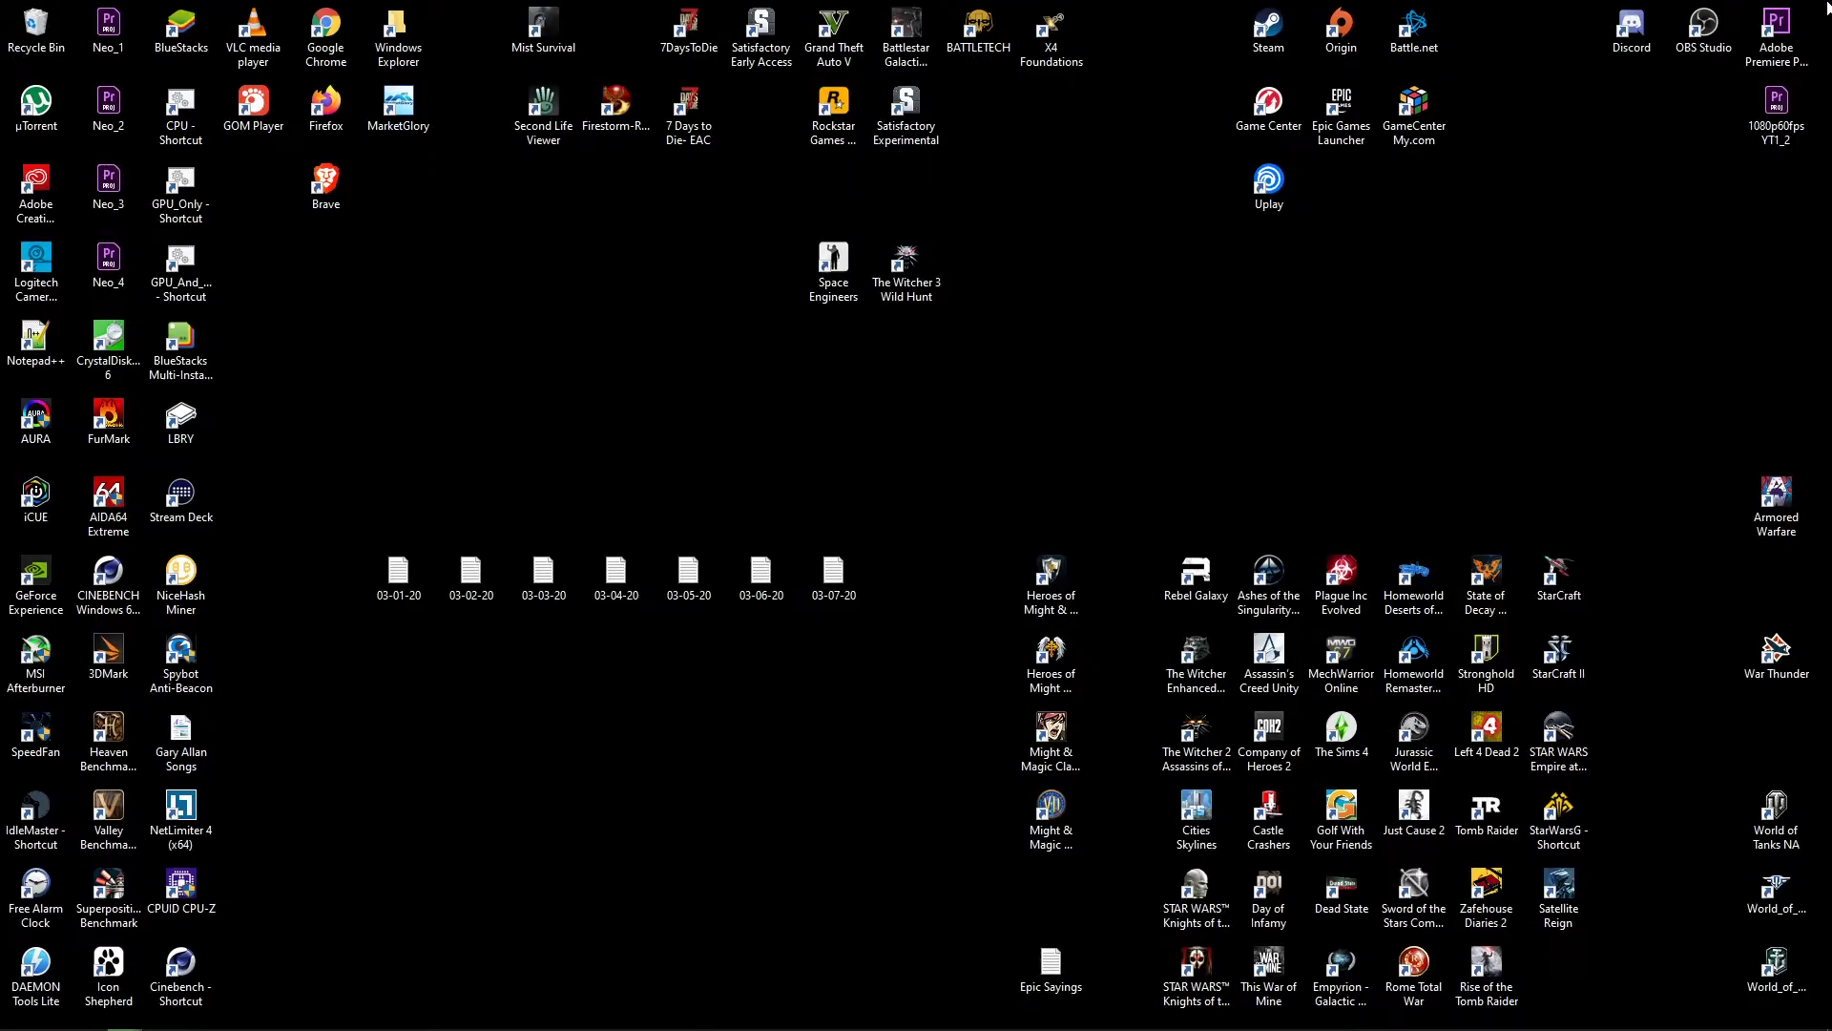
Open the 1080p60fps YT1_2 project from the desktop in Adobe Premiere Pro and preview the opening intro clip in Sequence 01
left_click(1773, 36)
left_click(1767, 124)
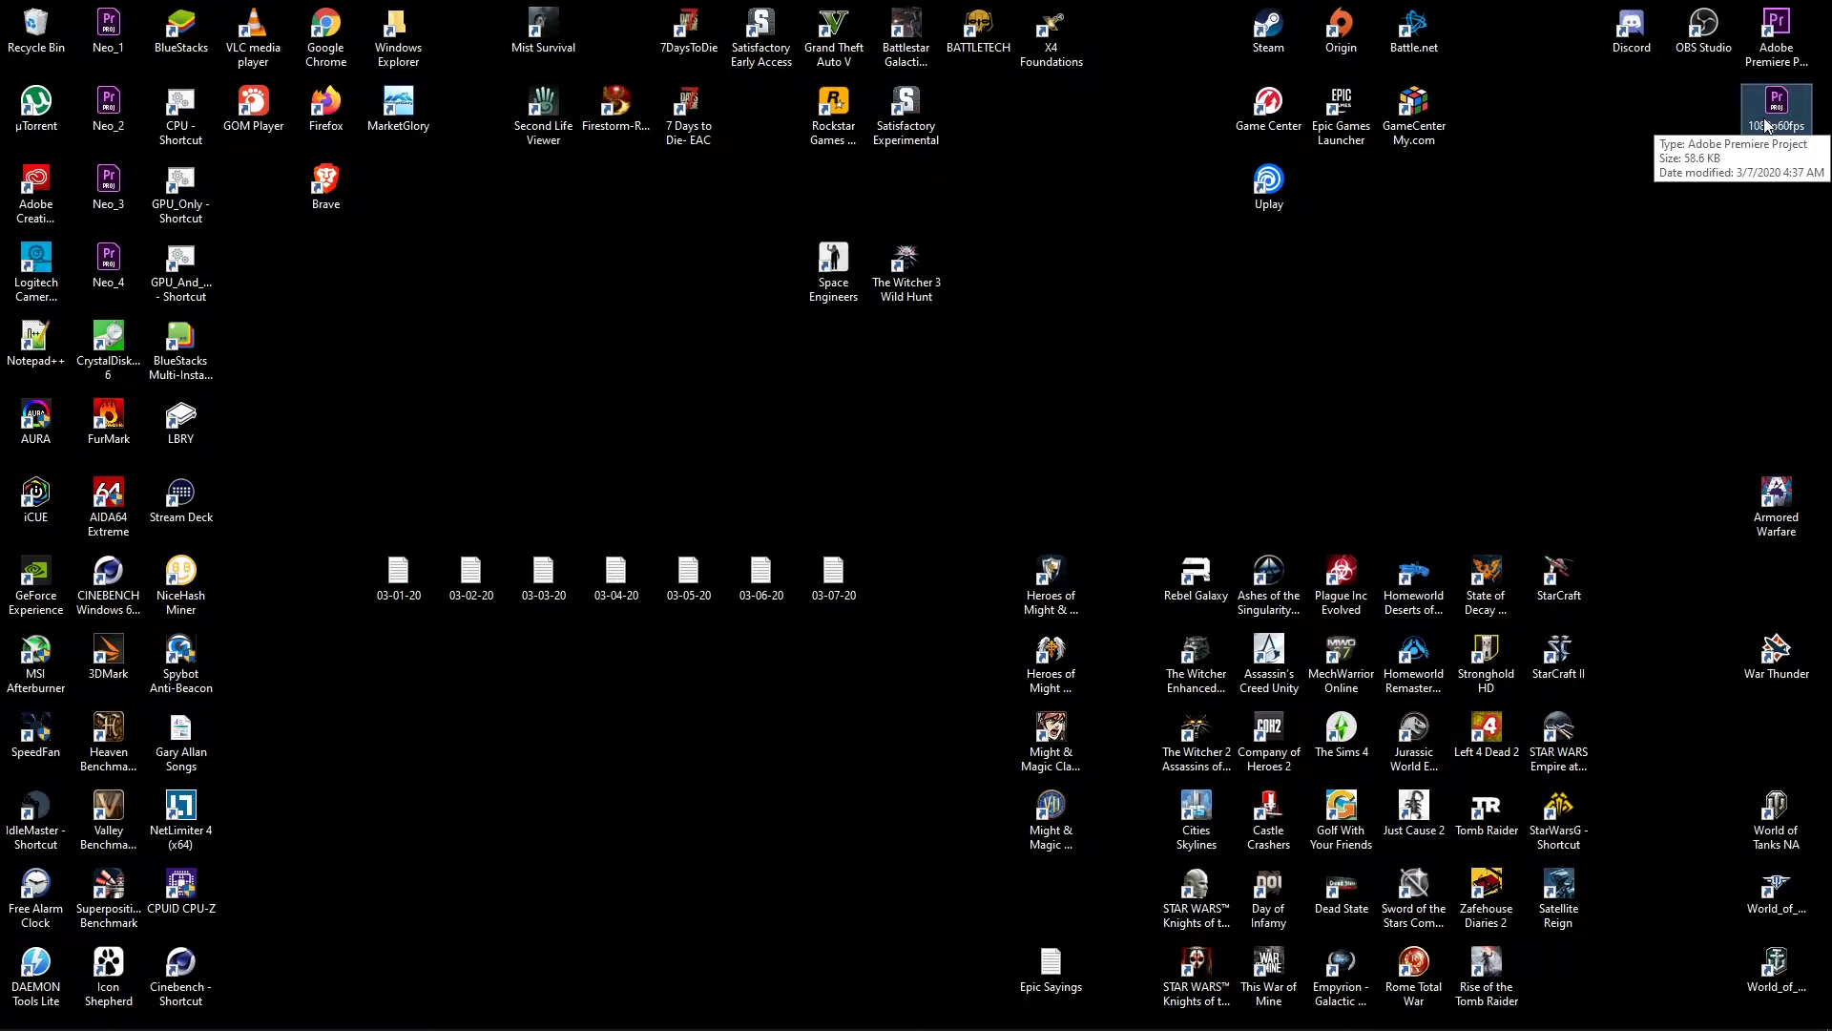
double_click(1767, 124)
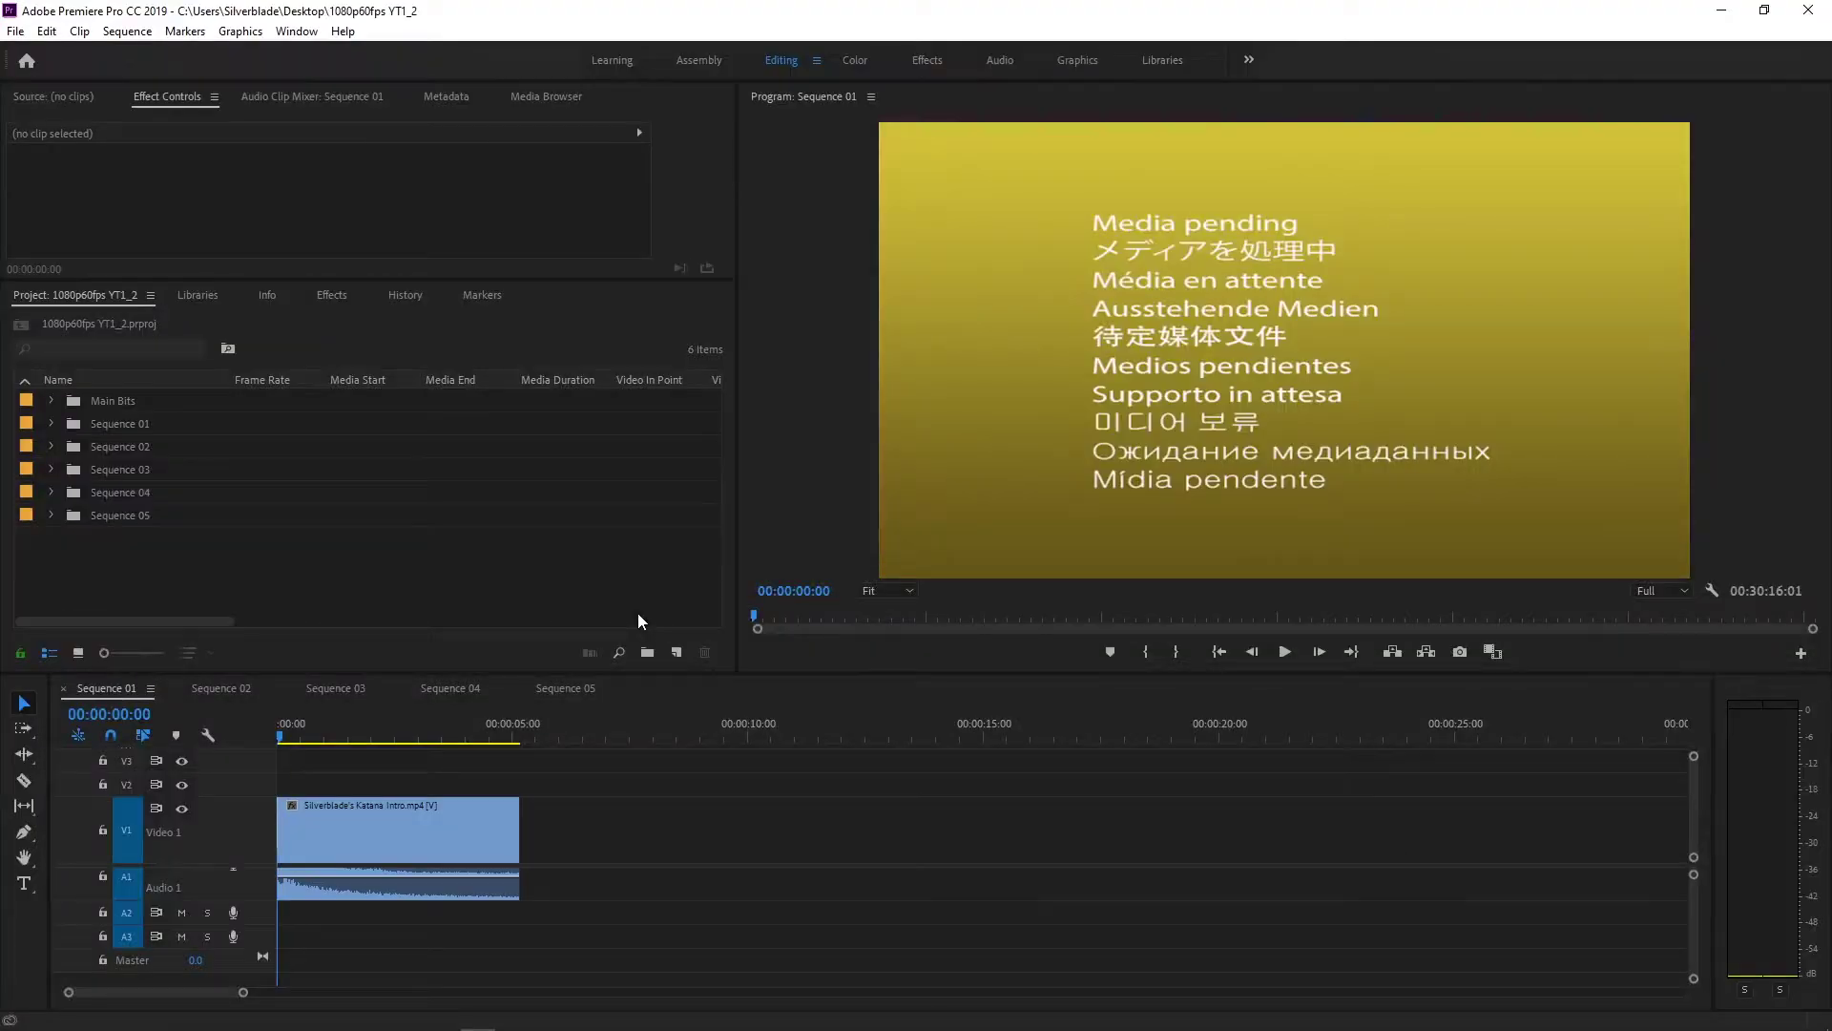
left_click_drag(359, 730, 458, 737)
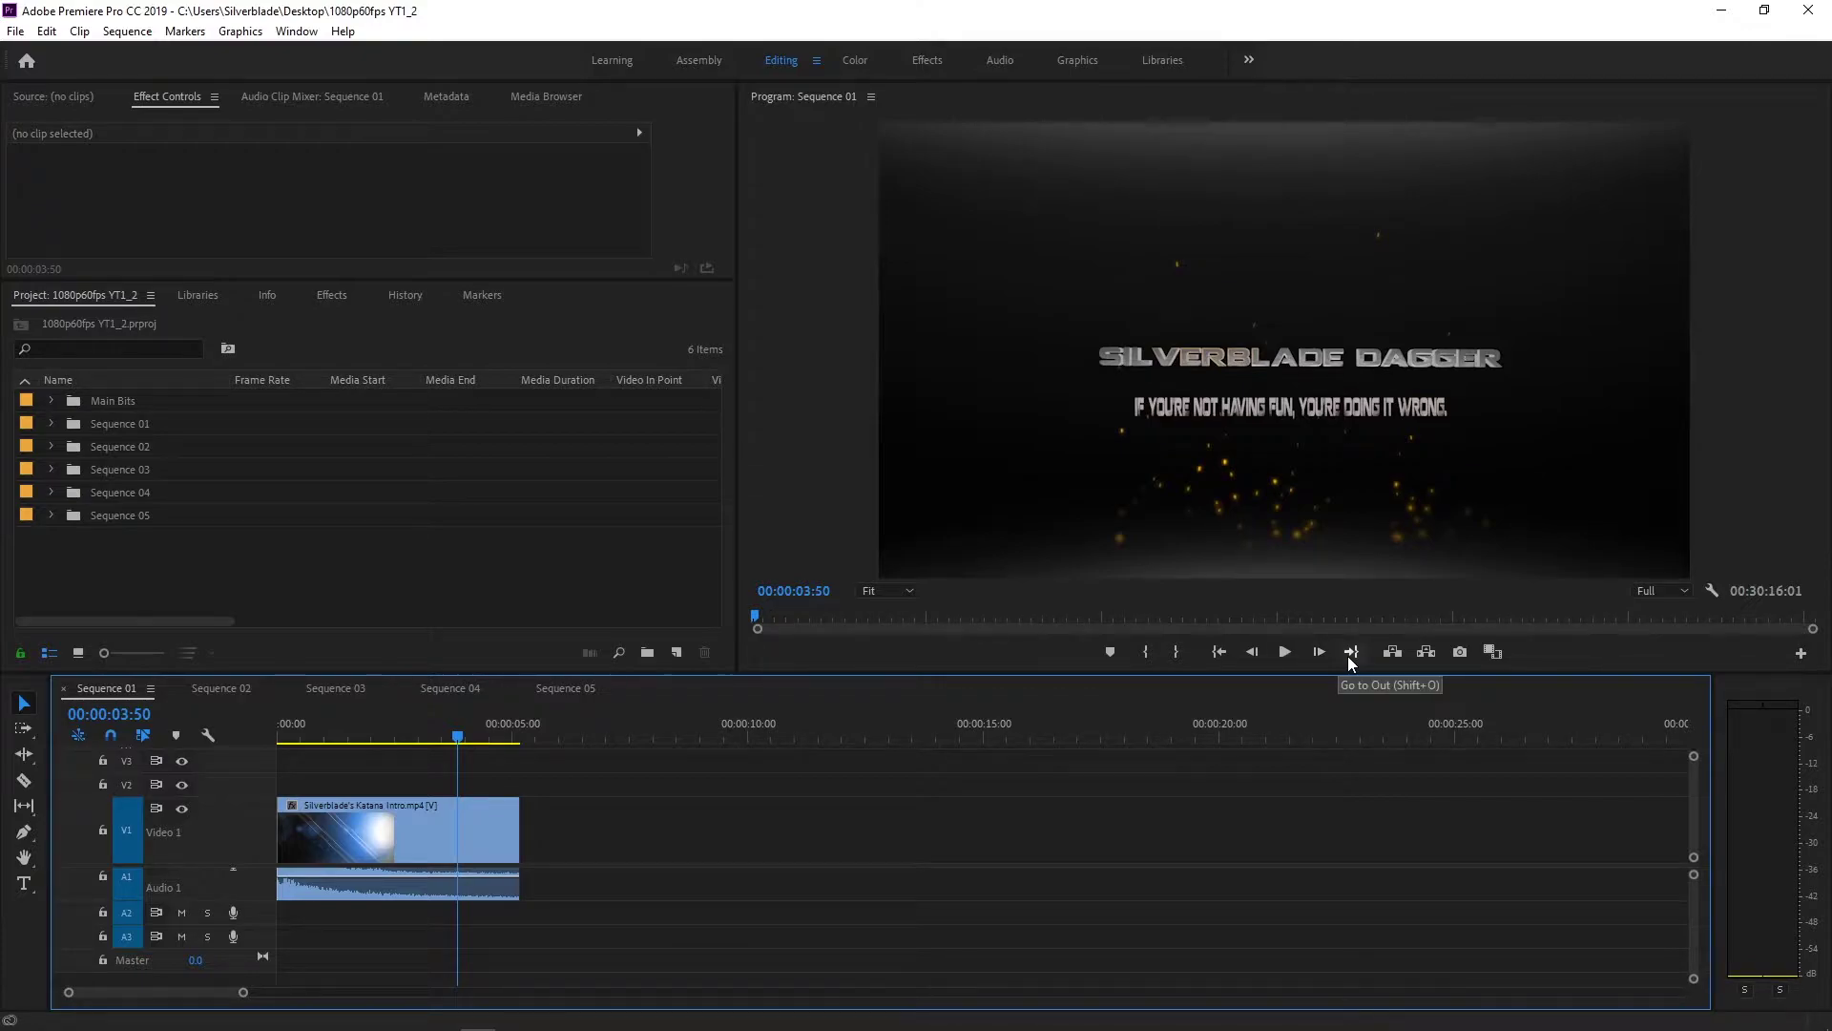
right_click(131, 553)
left_click(204, 689)
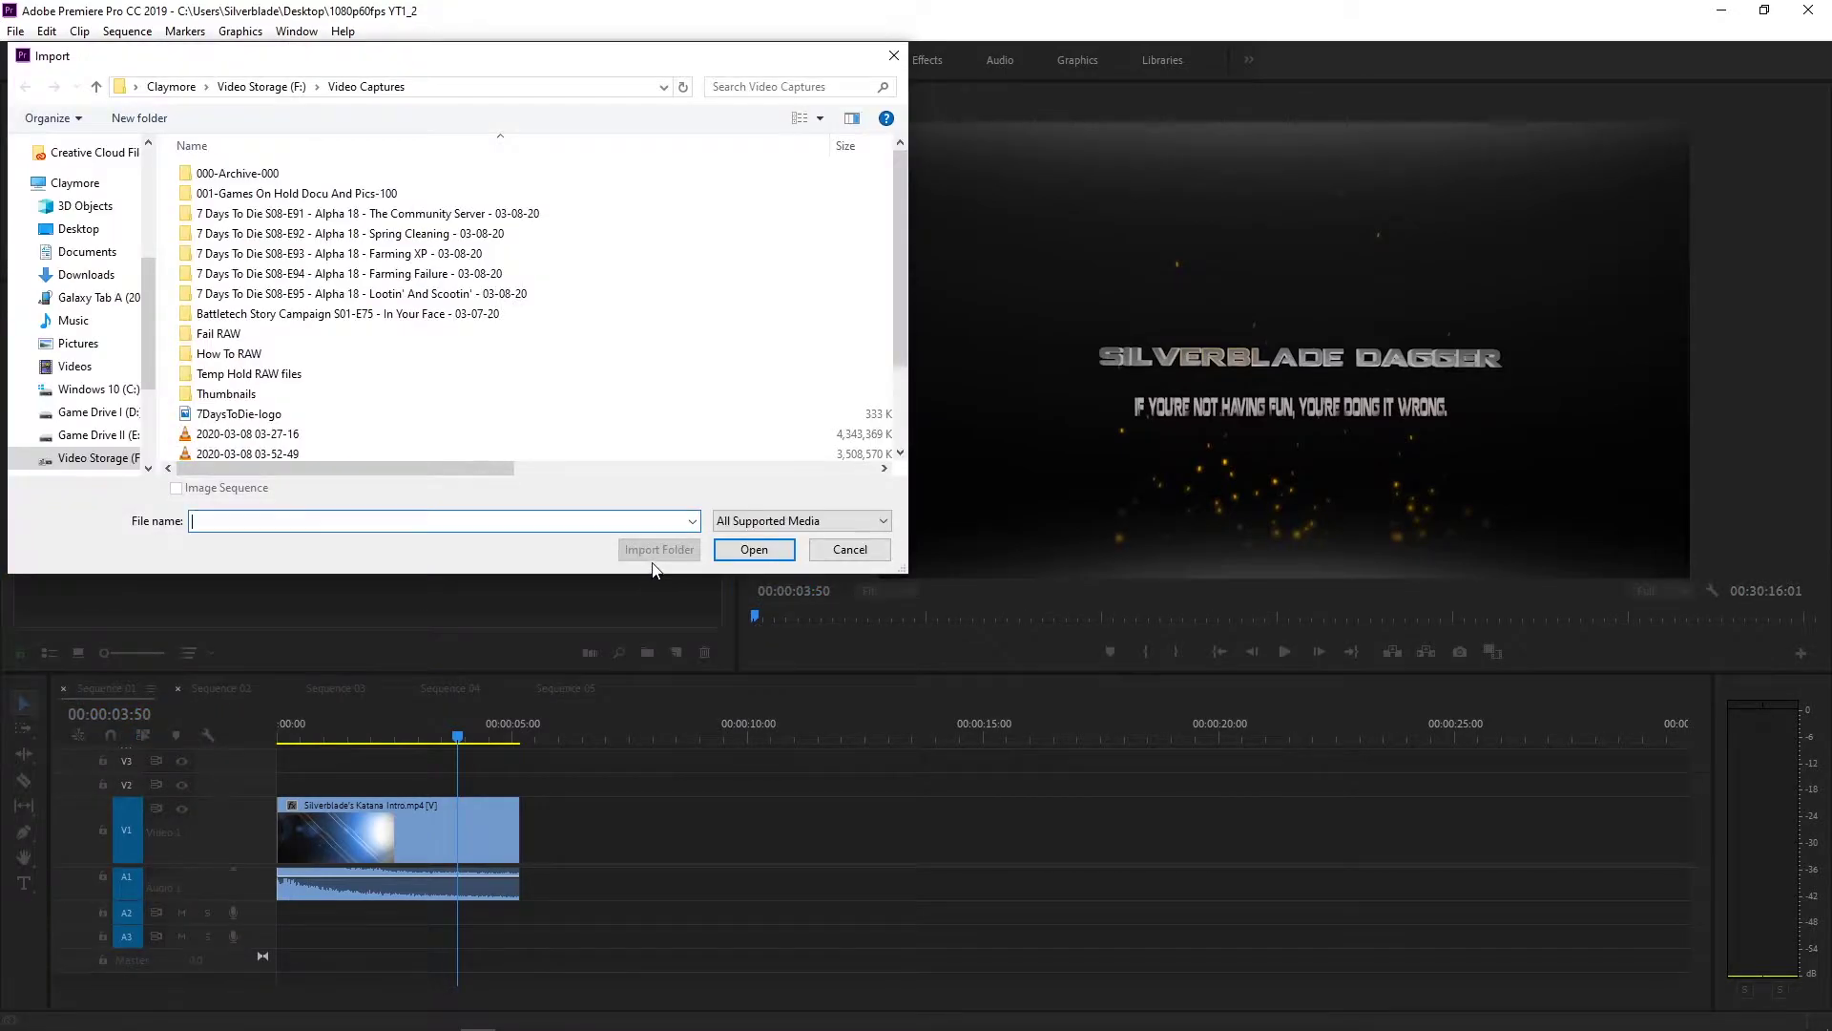
left_click(405, 433)
scroll(382, 420, "down", 2)
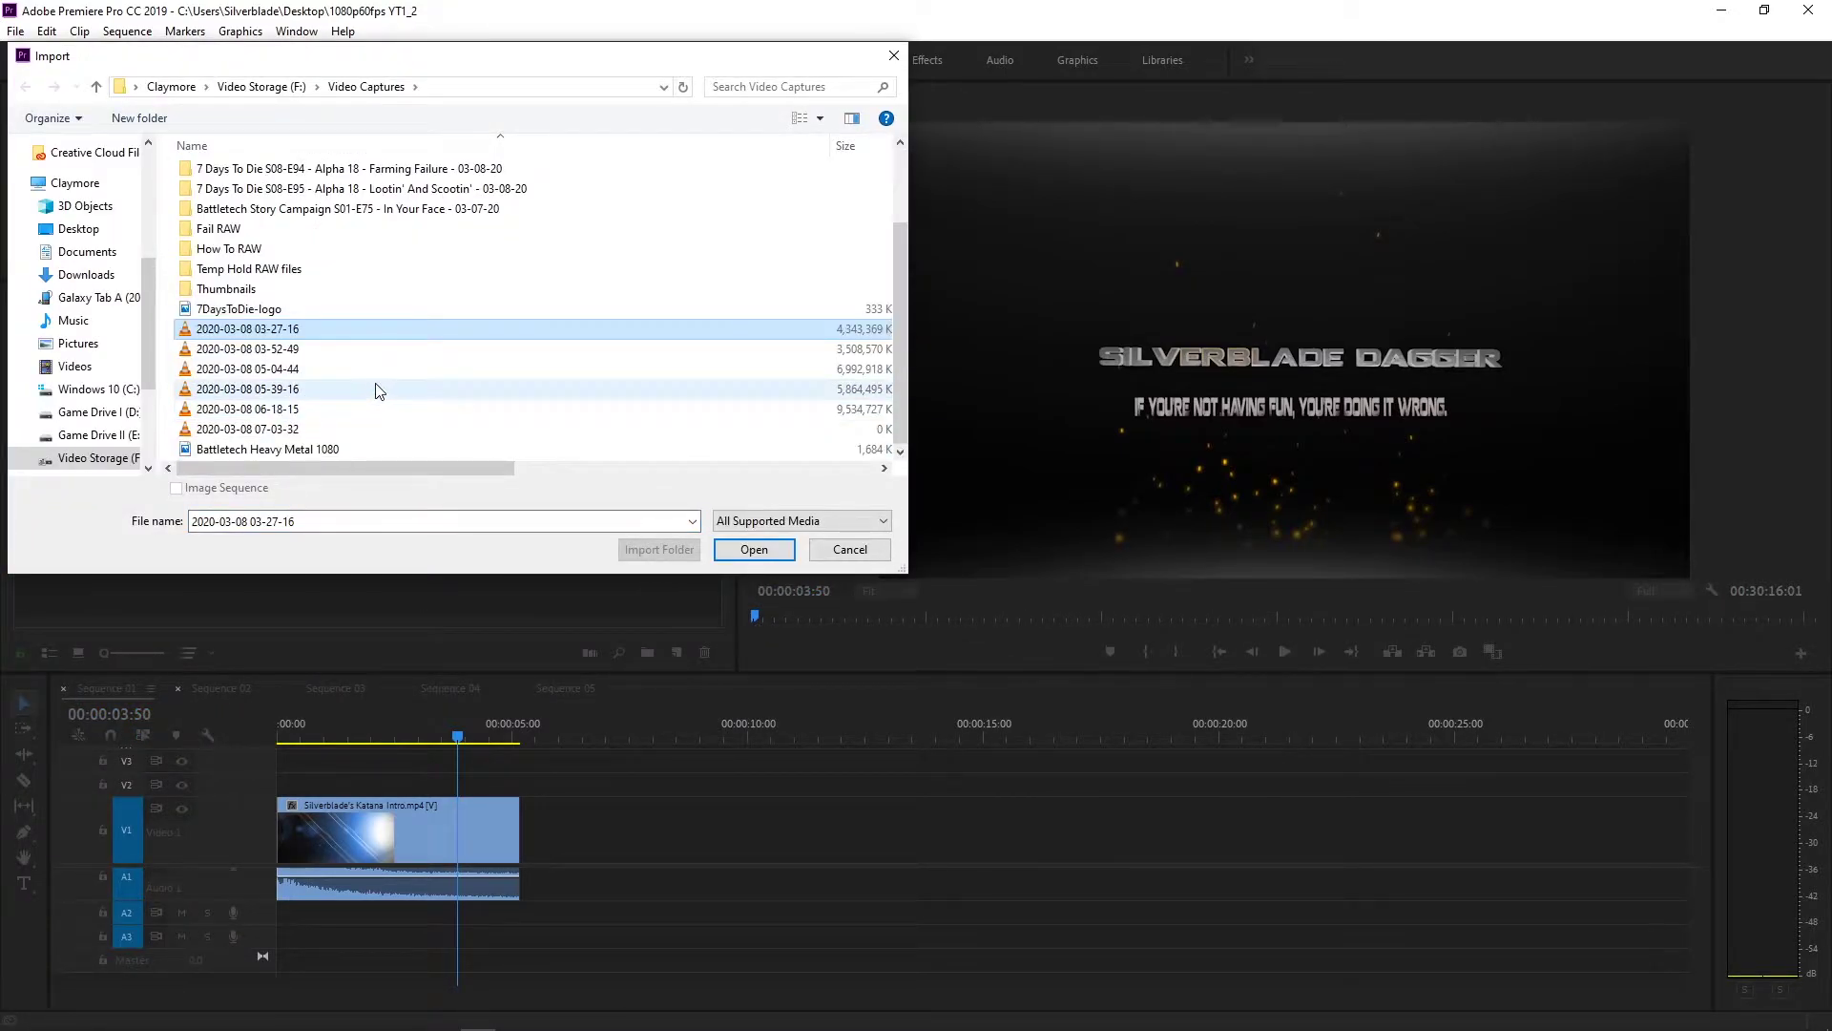
left_click(302, 410, "shift")
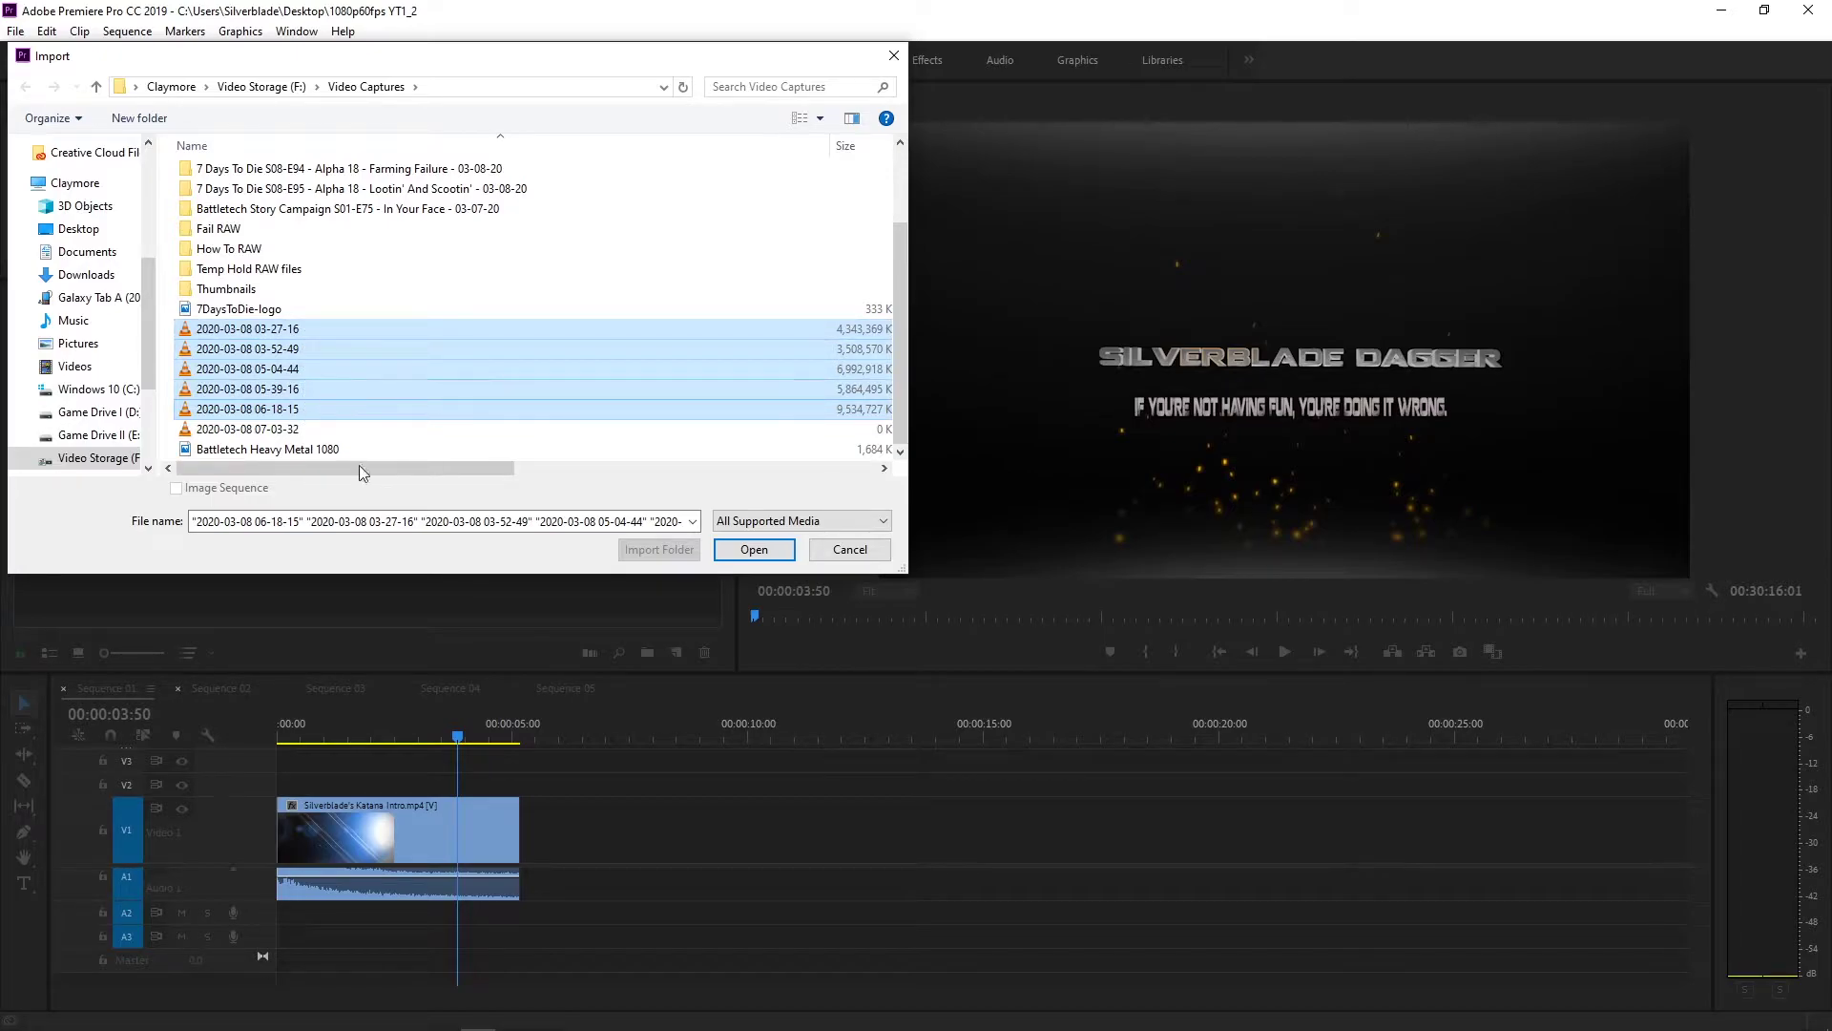
left_click(752, 550)
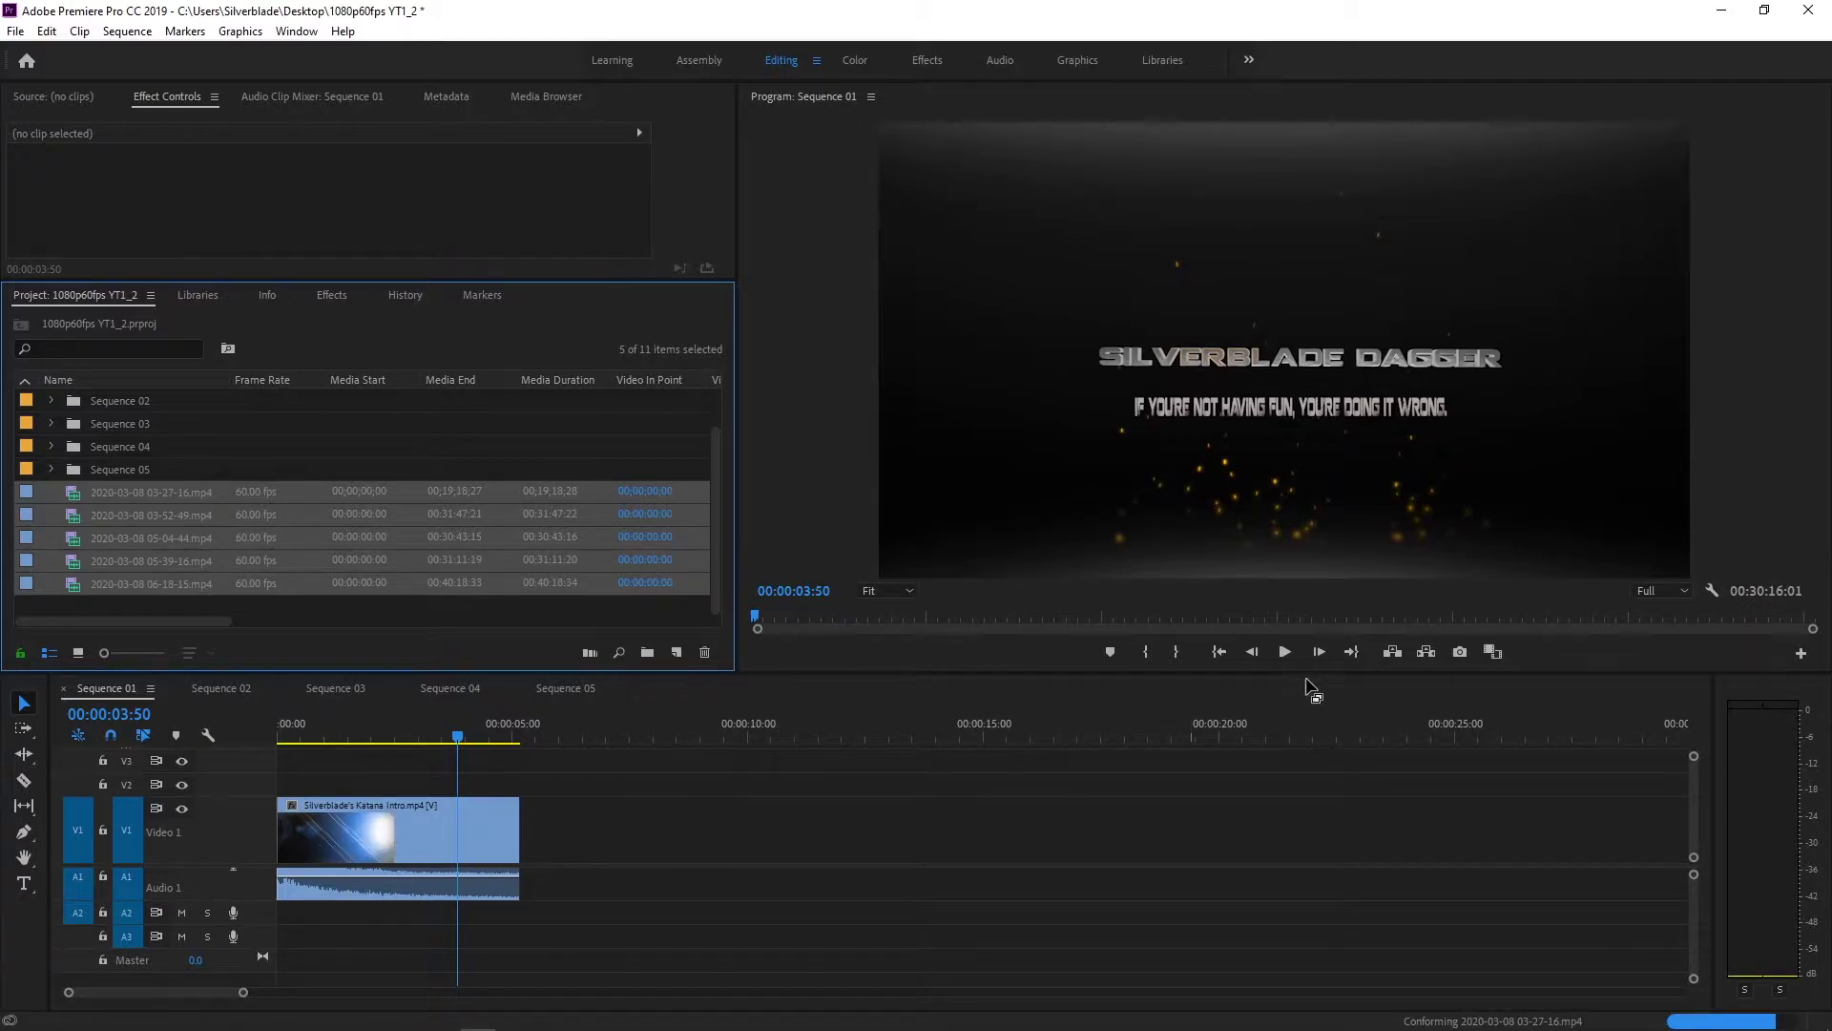
Examine the end of Sequence 01, going through the Thanks title, the End Title and the closing intro clip with its audio
left_click(1351, 653)
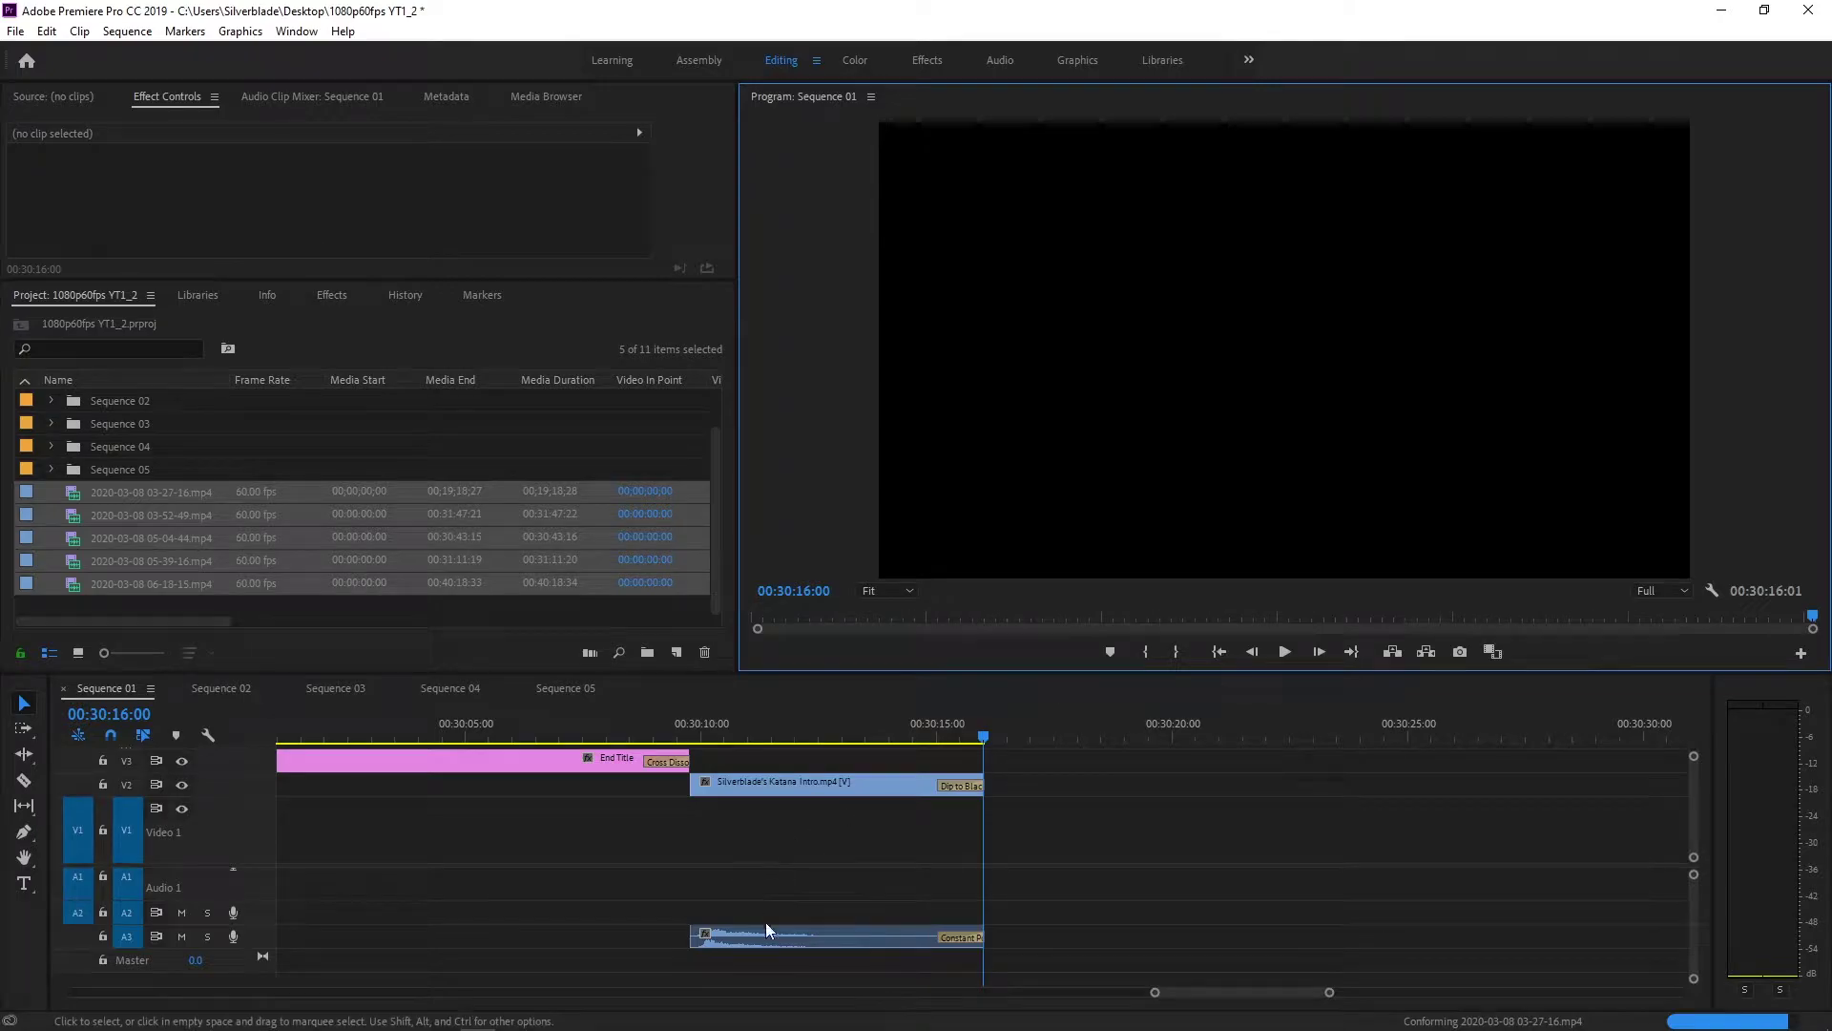
scroll(1153, 993, "down", 3)
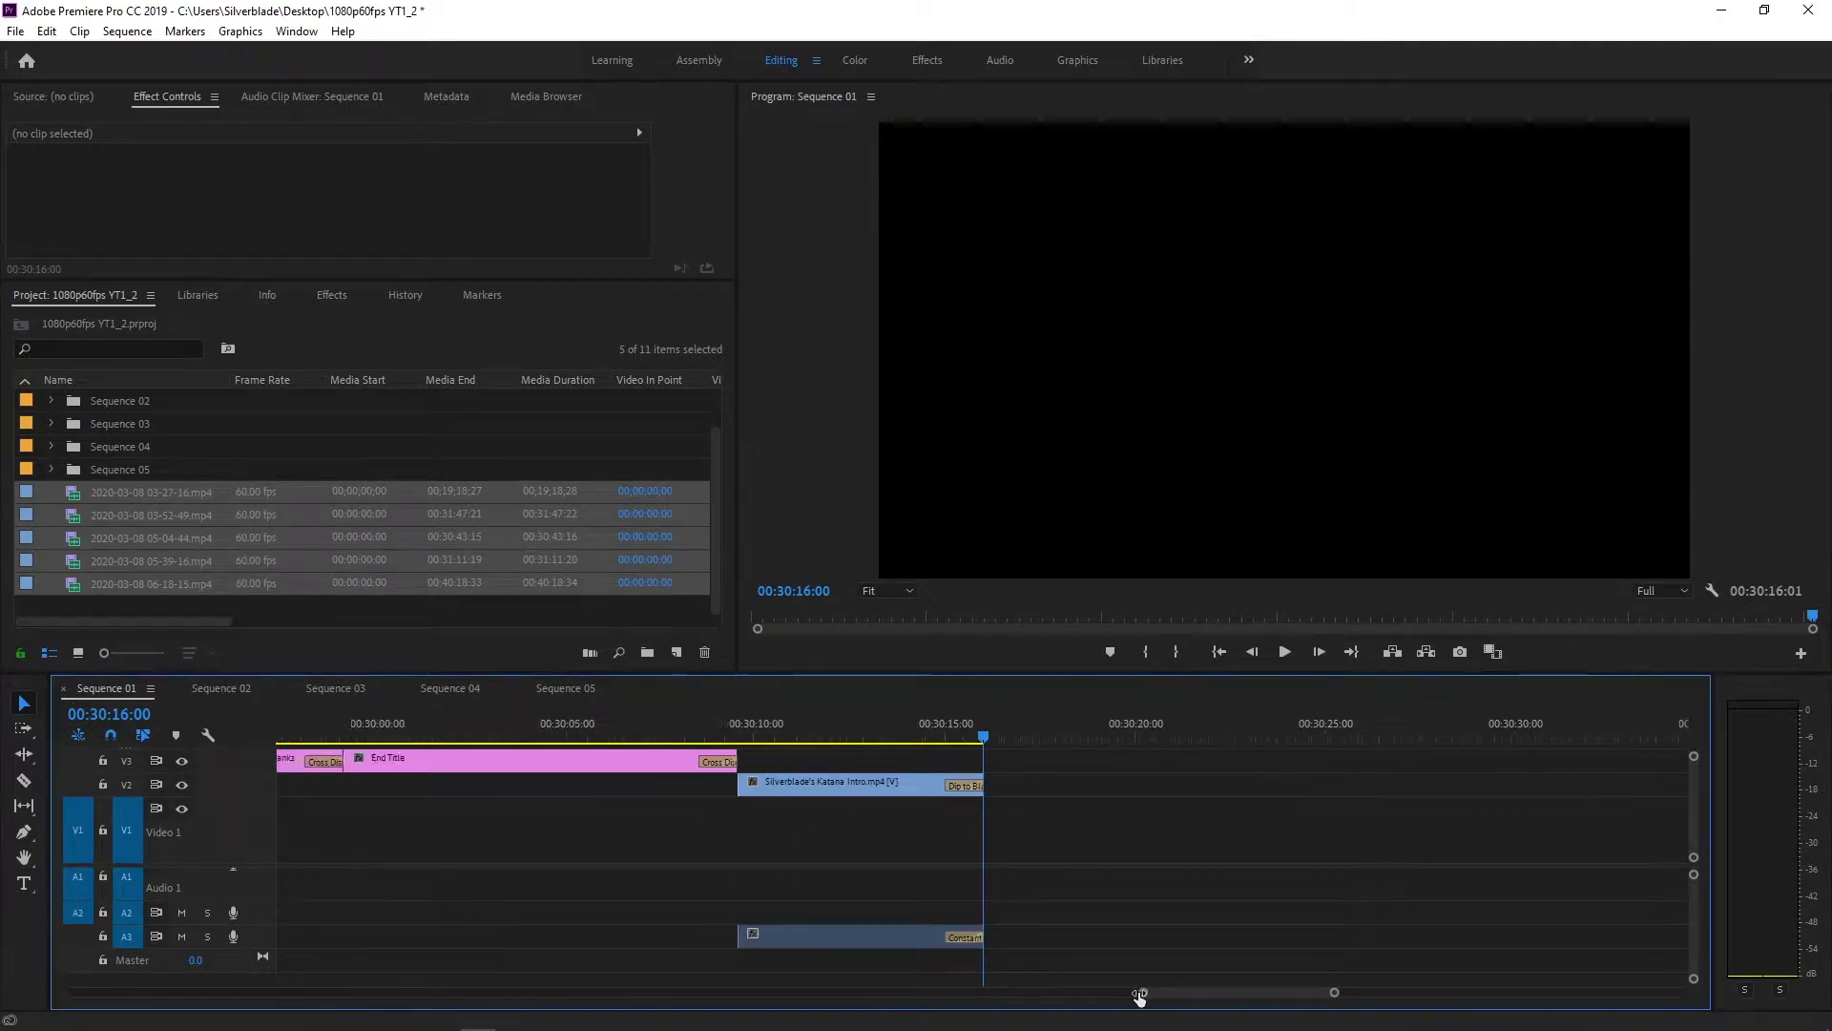
left_click(298, 727)
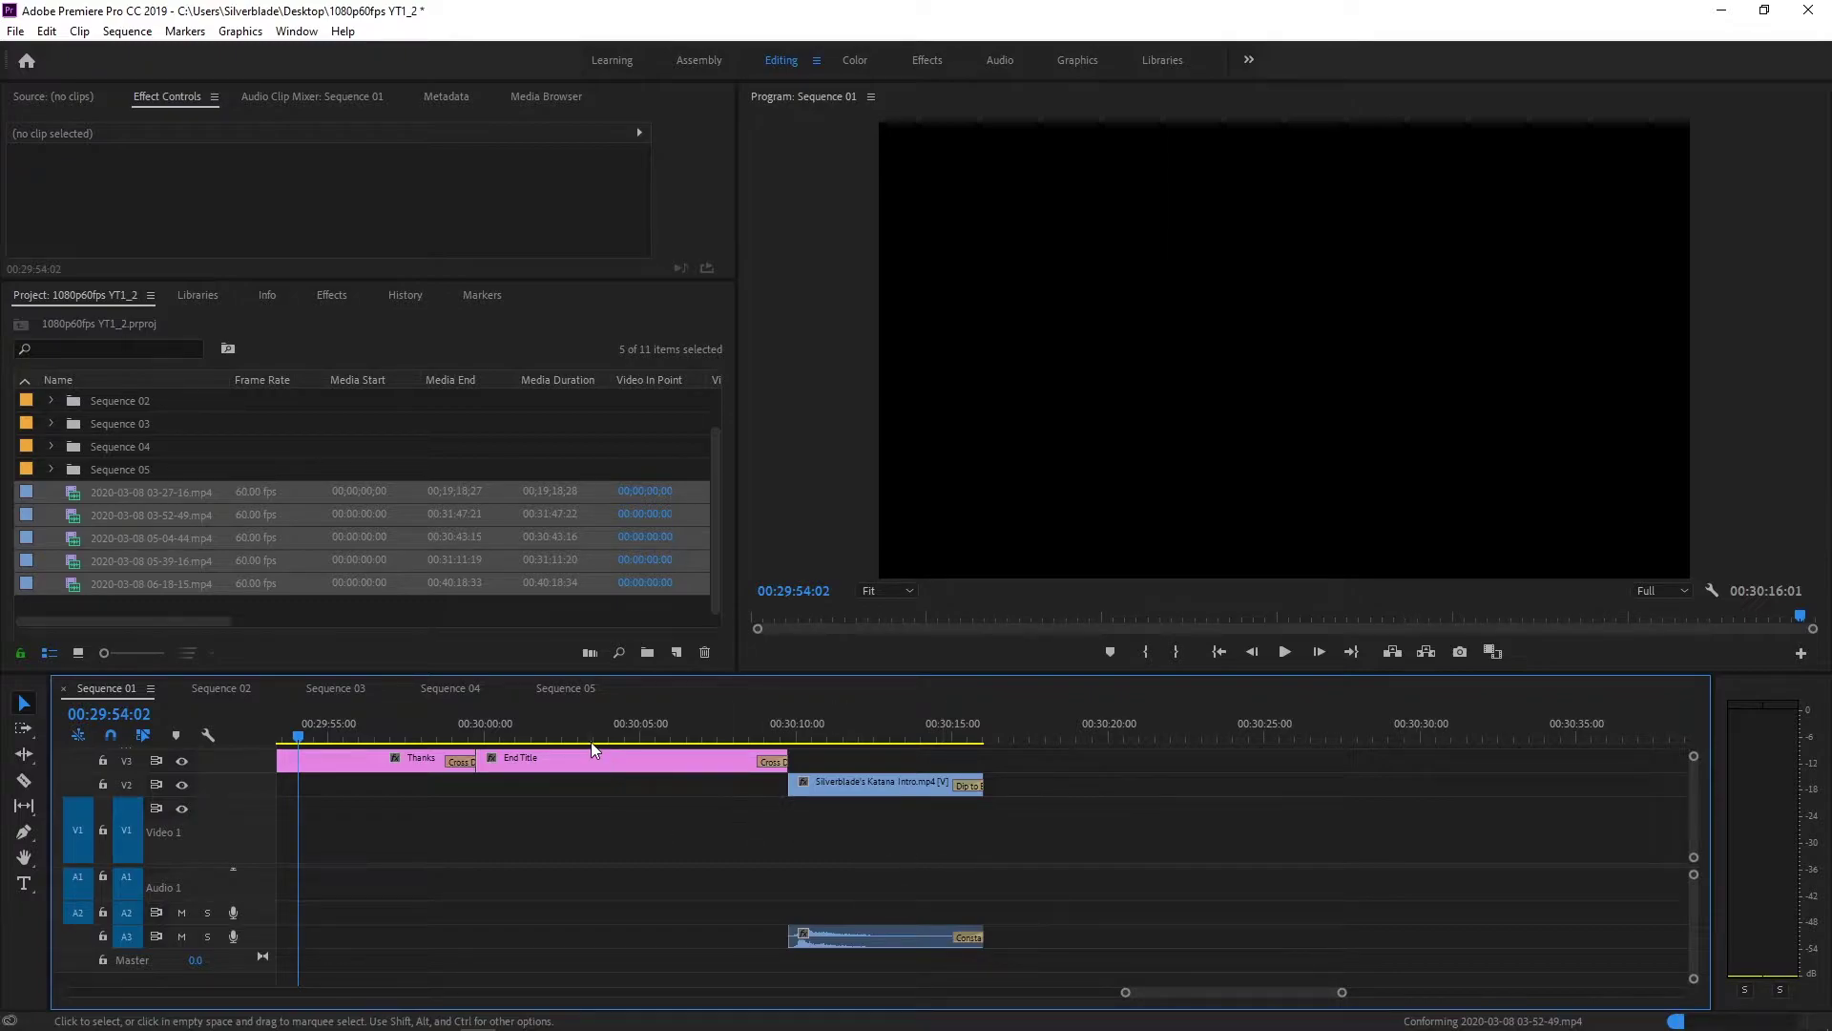
left_click_drag(1125, 993, 1103, 993)
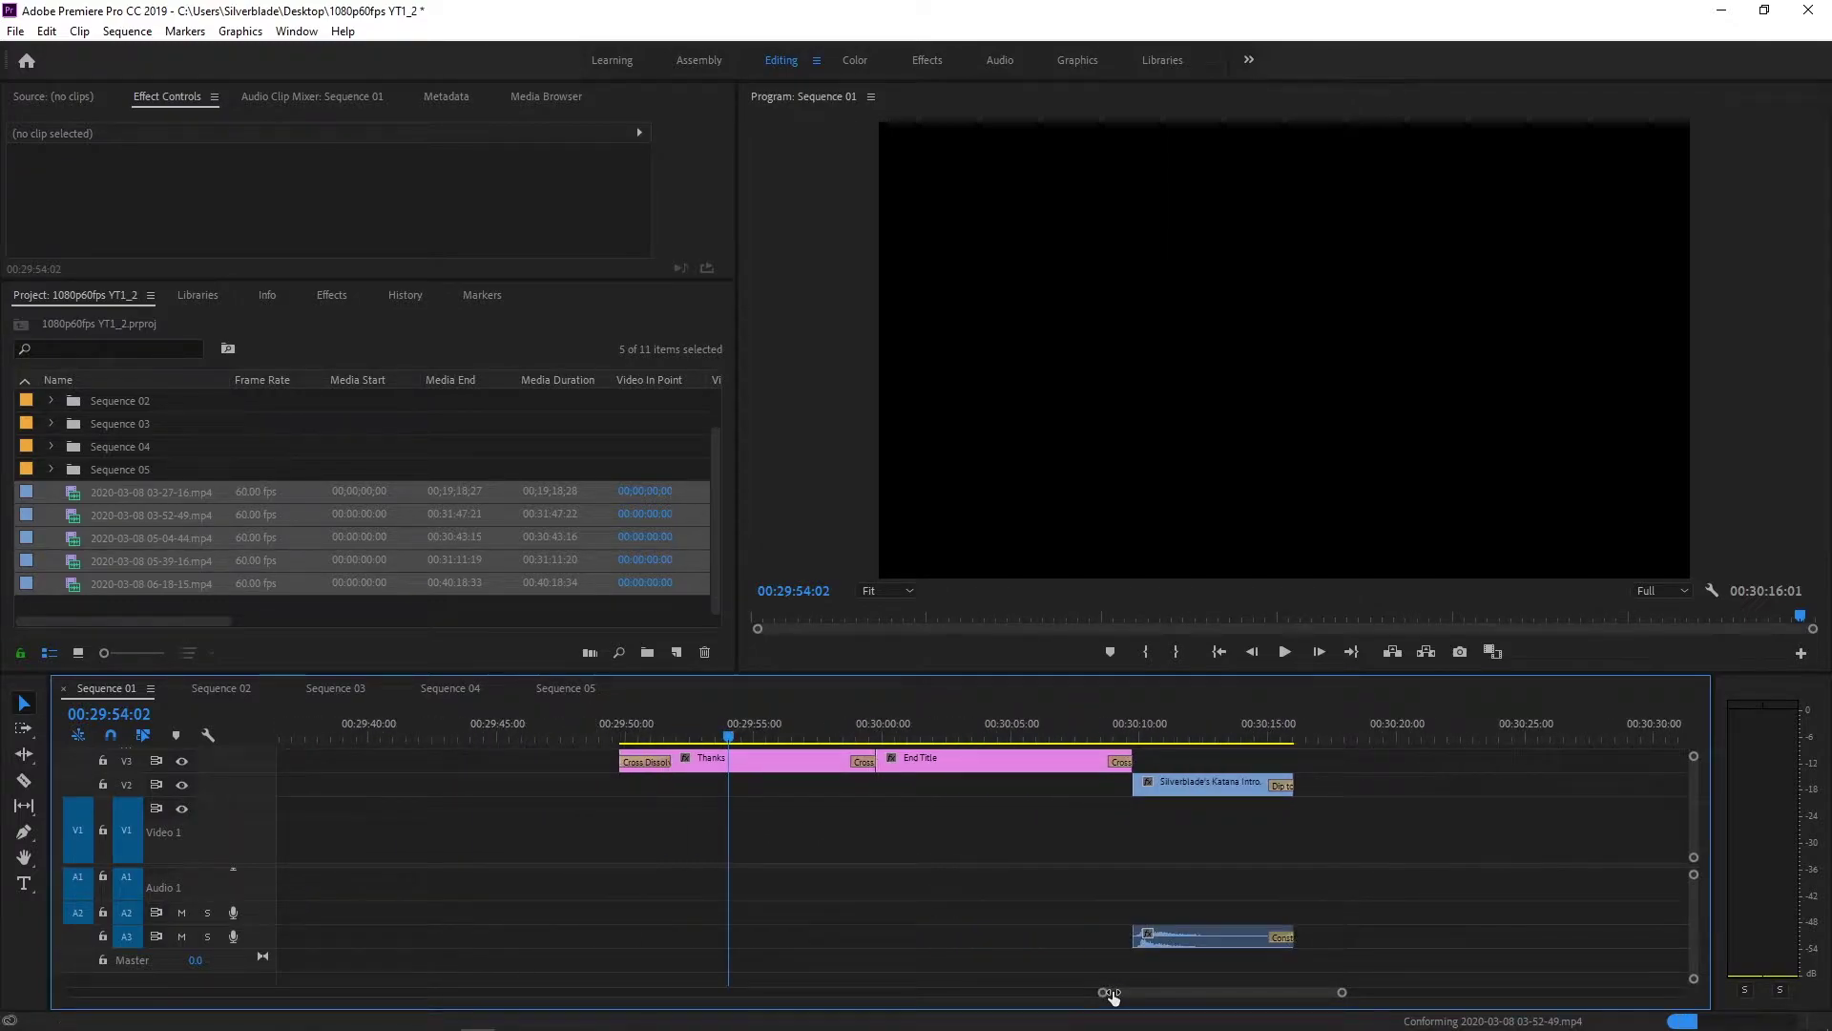
left_click(619, 723)
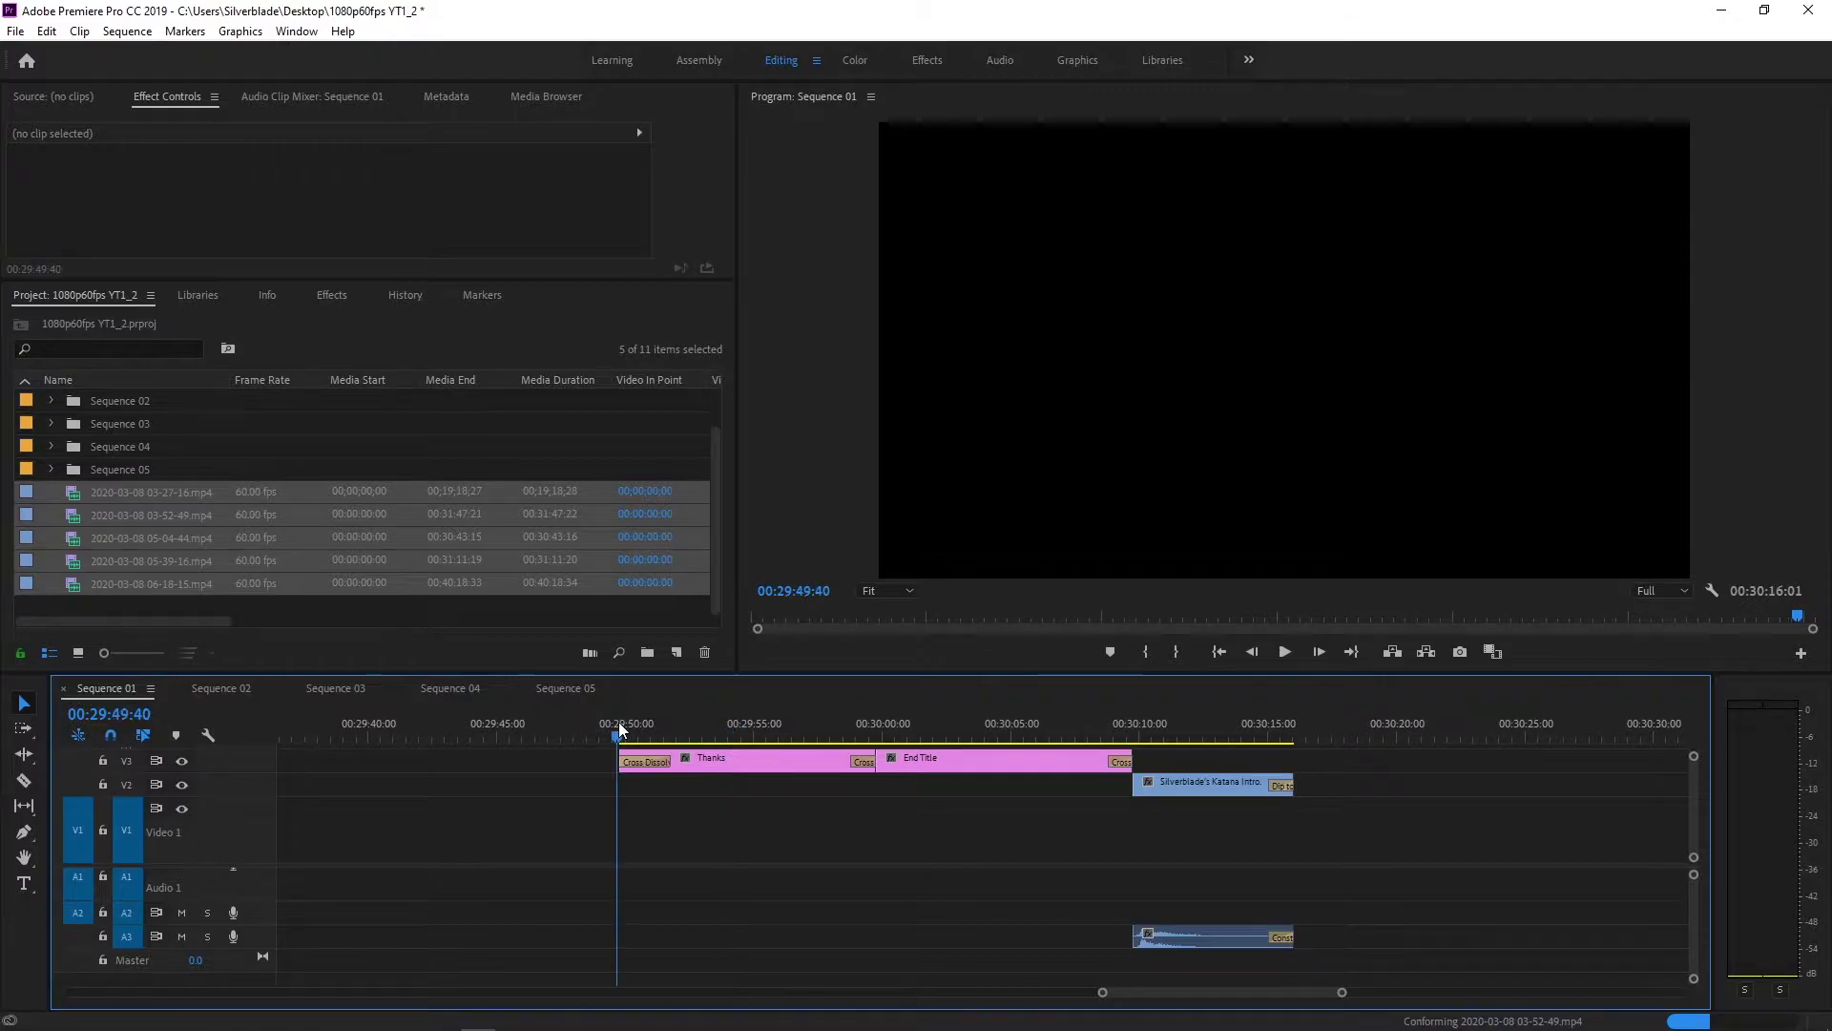
left_click(693, 723)
left_click(782, 722)
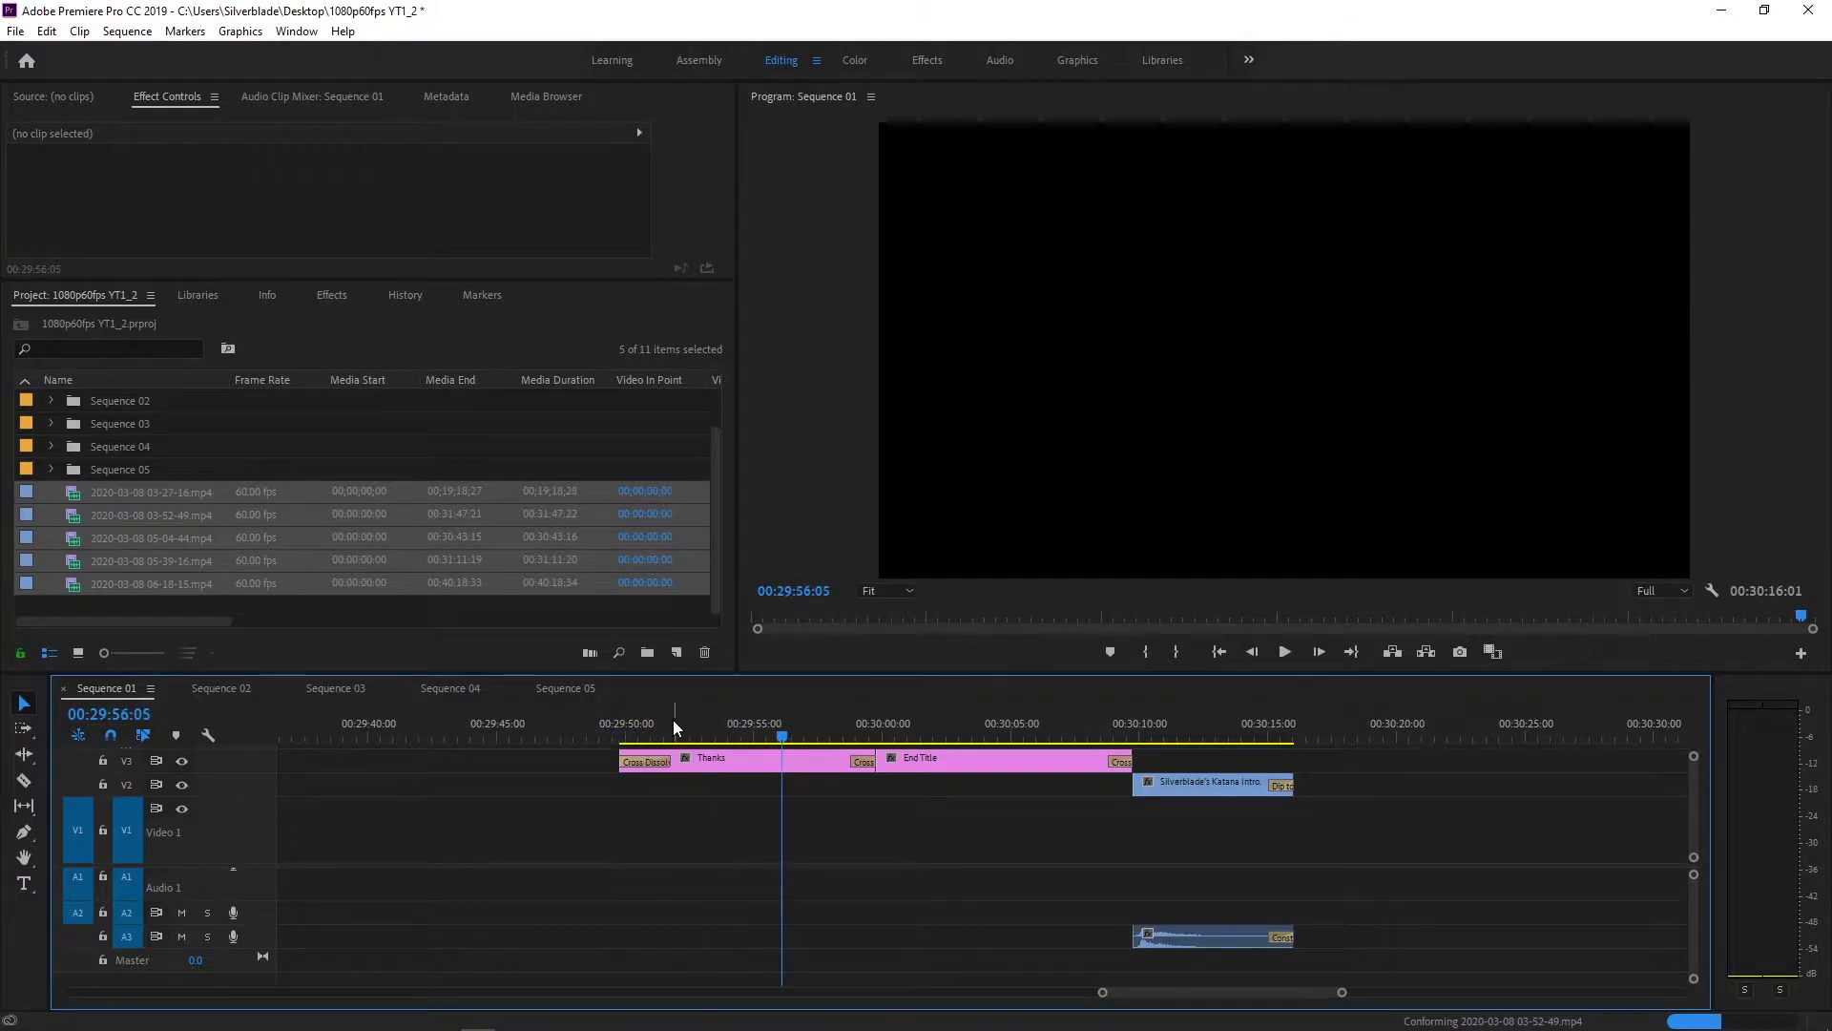
left_click(968, 730)
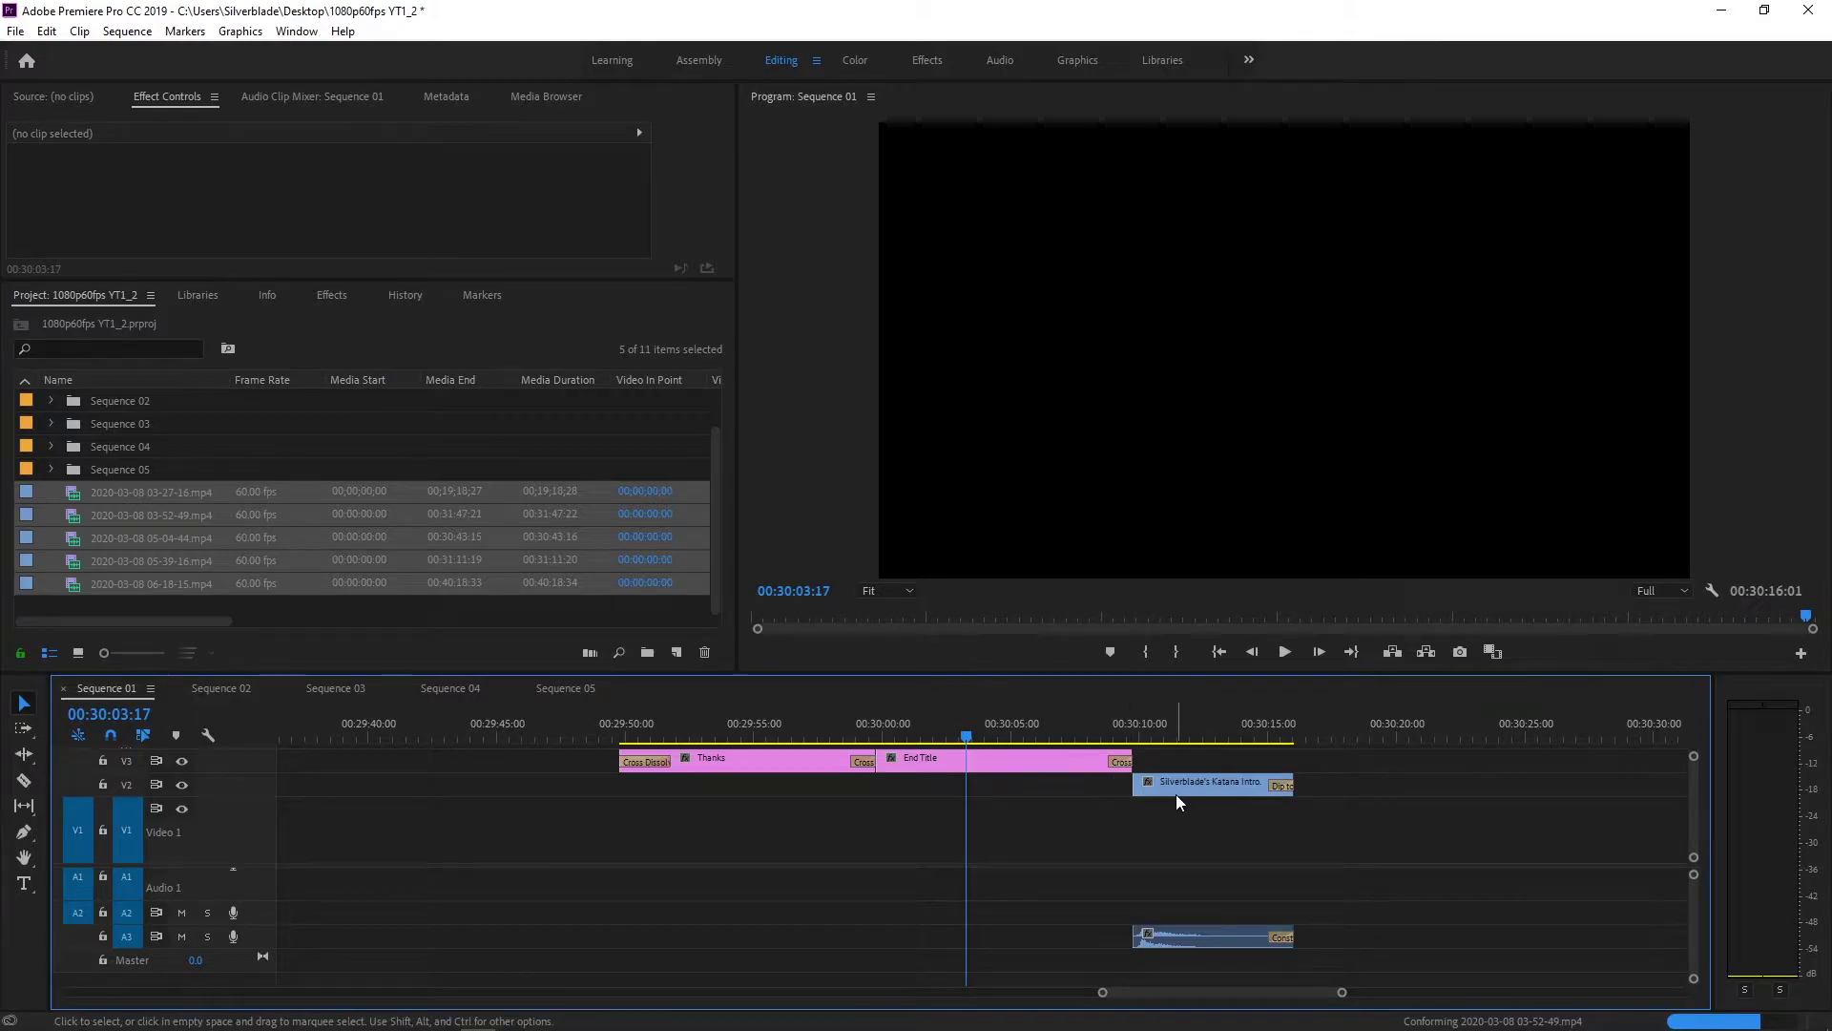
left_click(1180, 737)
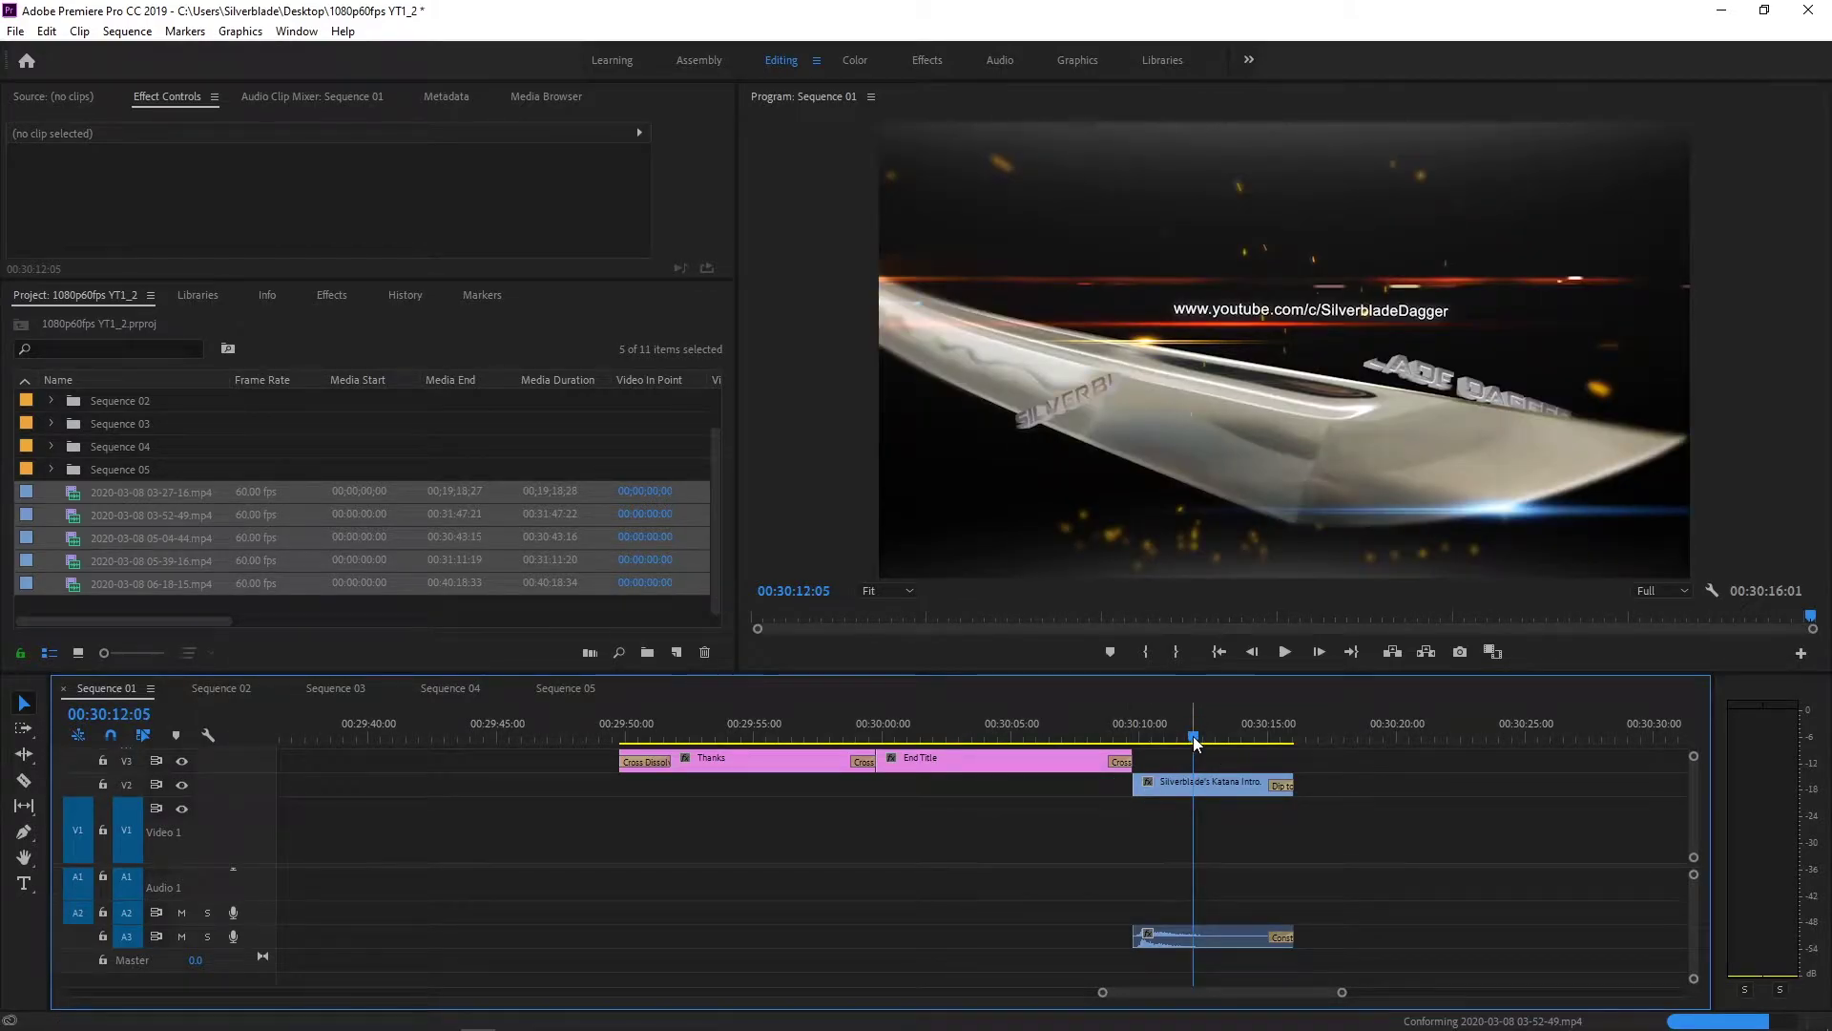
left_click_drag(1181, 737, 1240, 732)
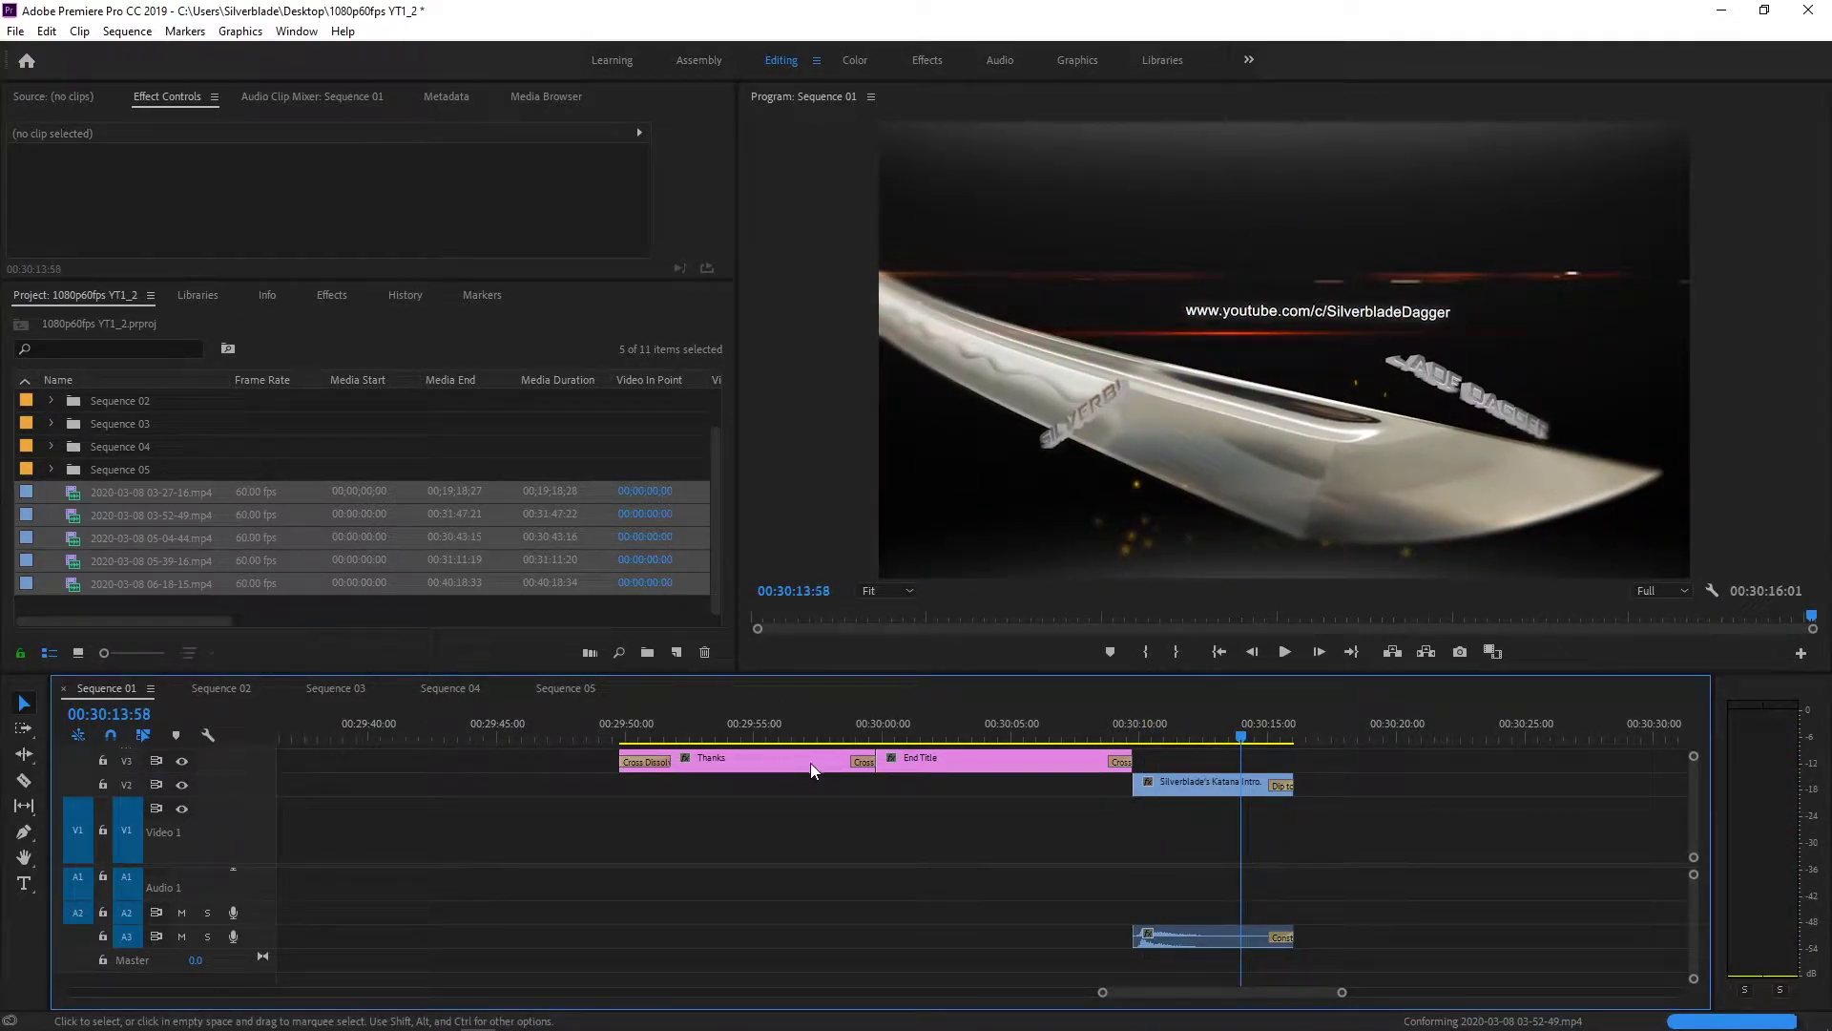
left_click(1168, 784)
left_click(1069, 844)
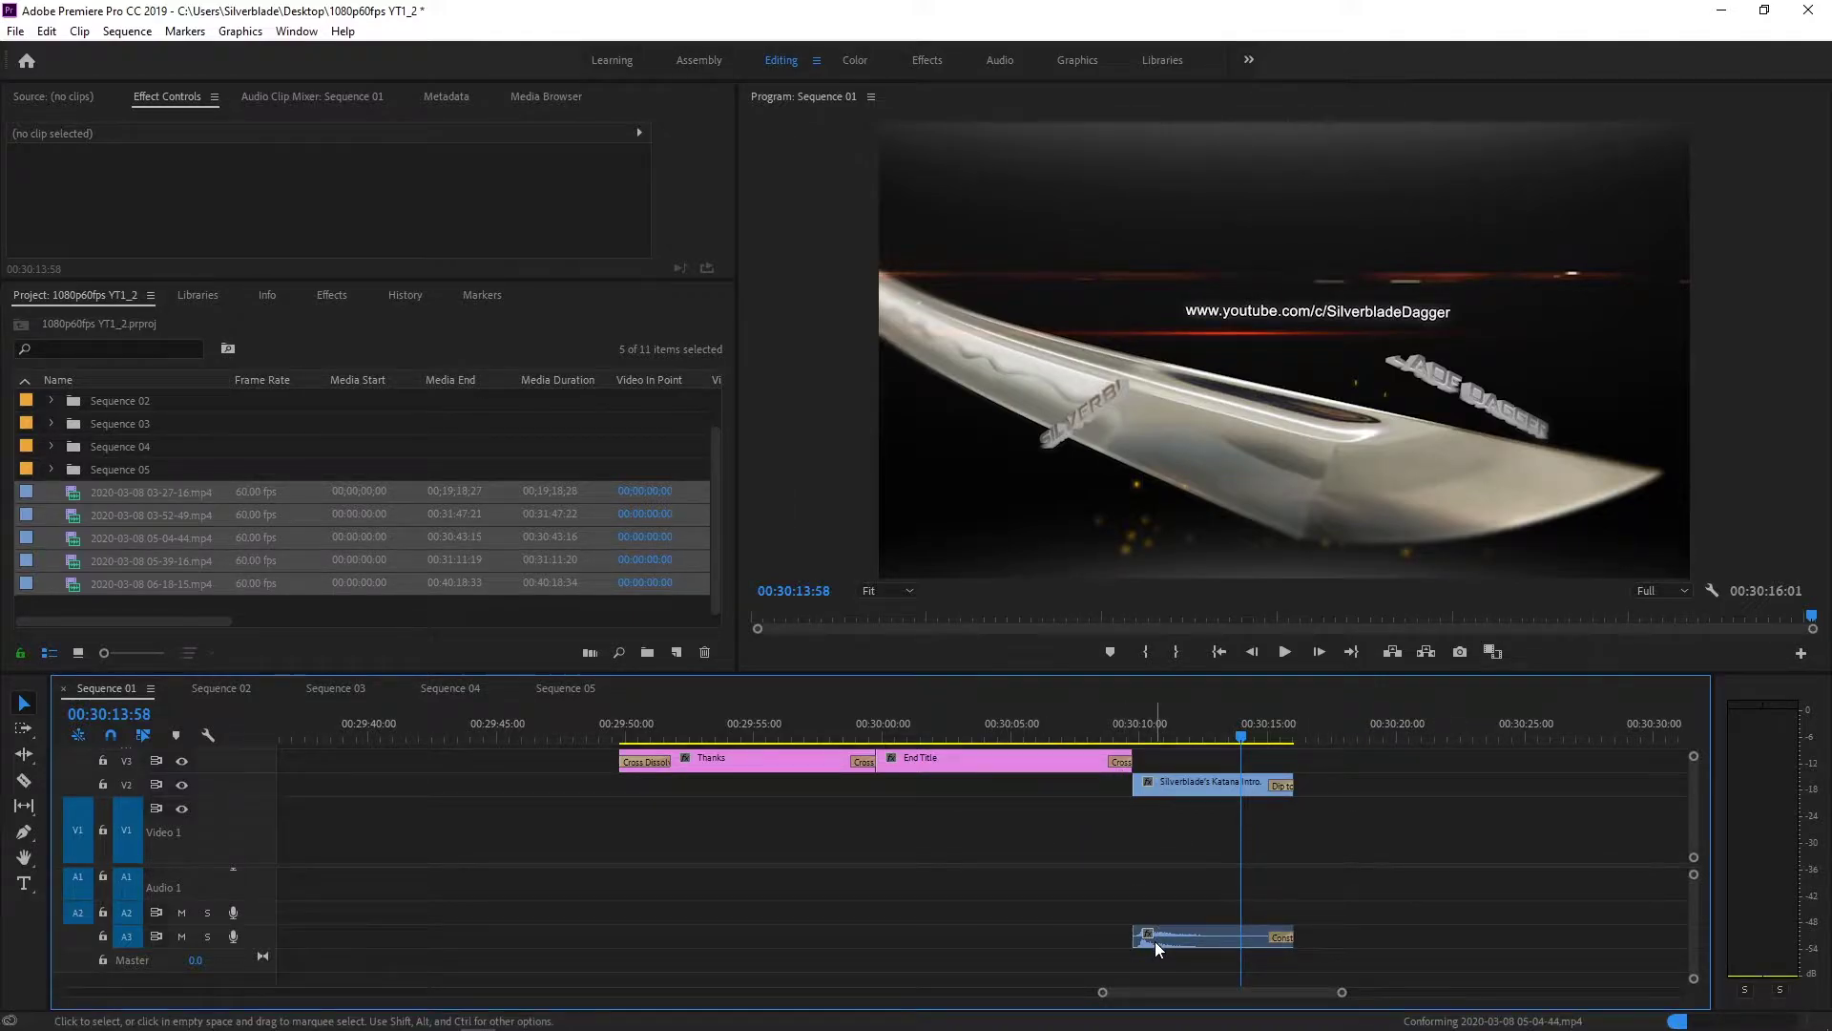
left_click_drag(1147, 990, 78, 987)
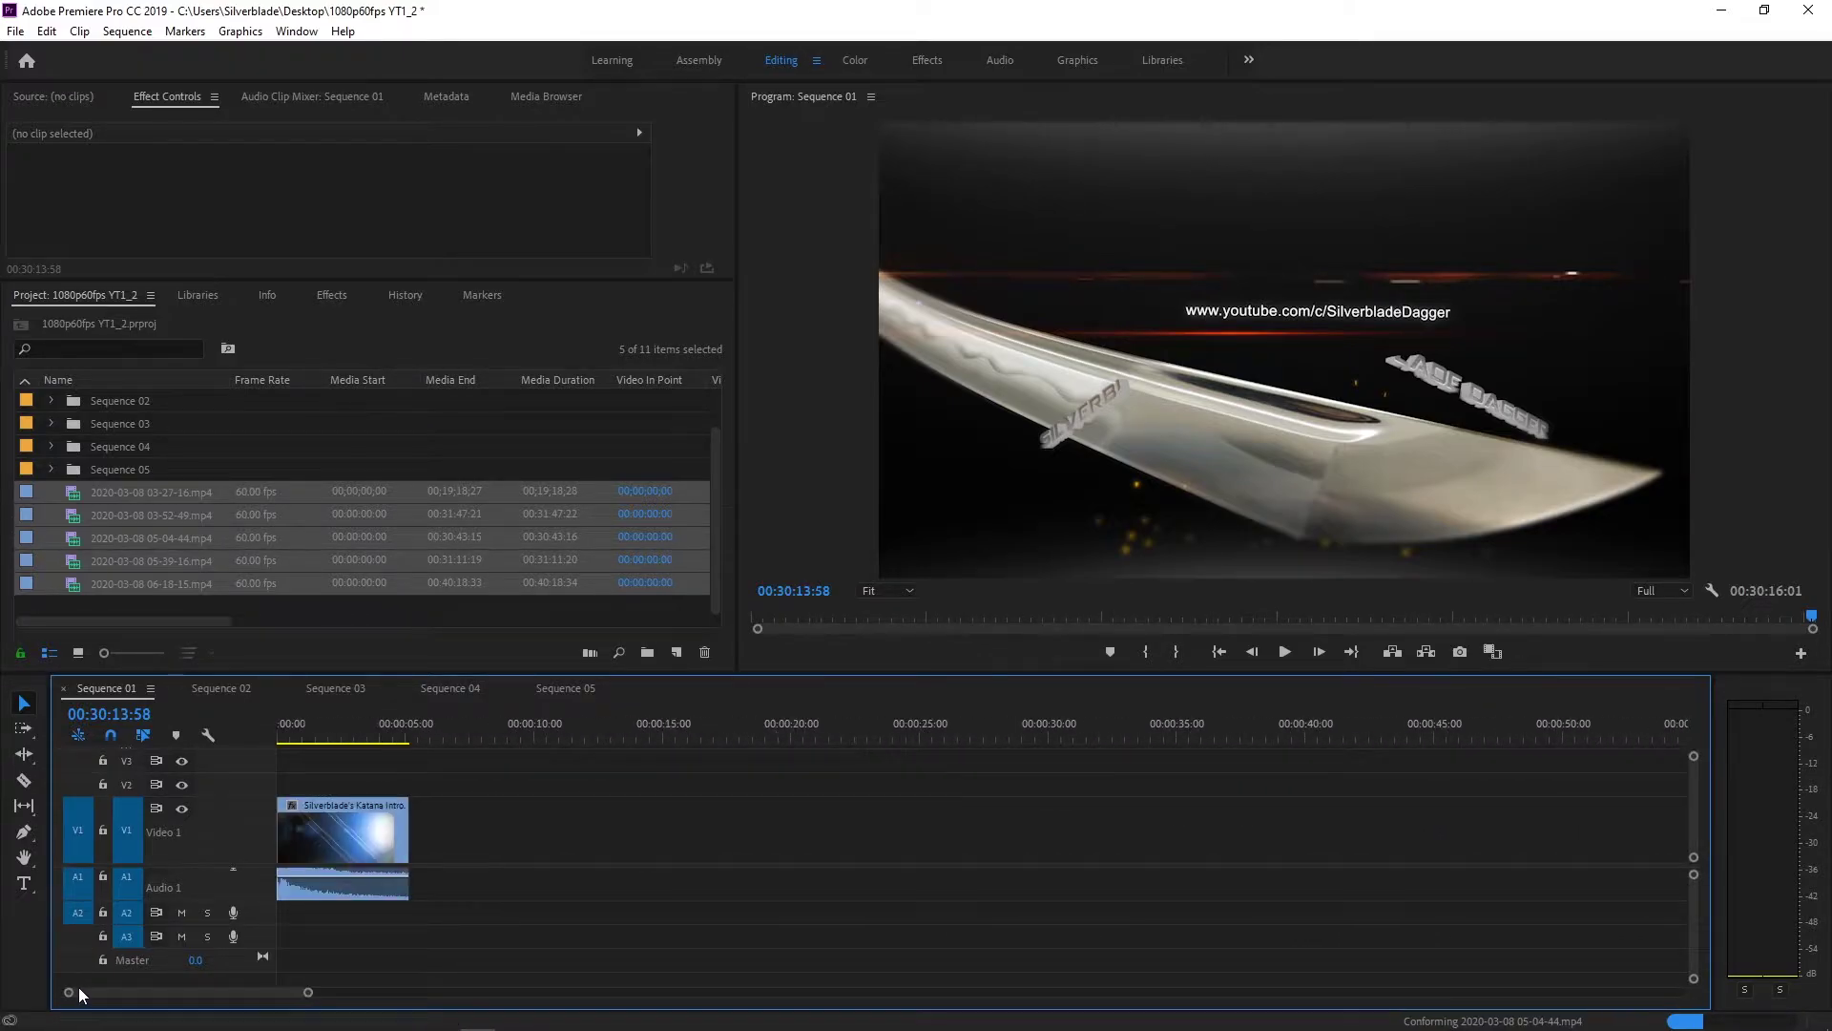
left_click(170, 490)
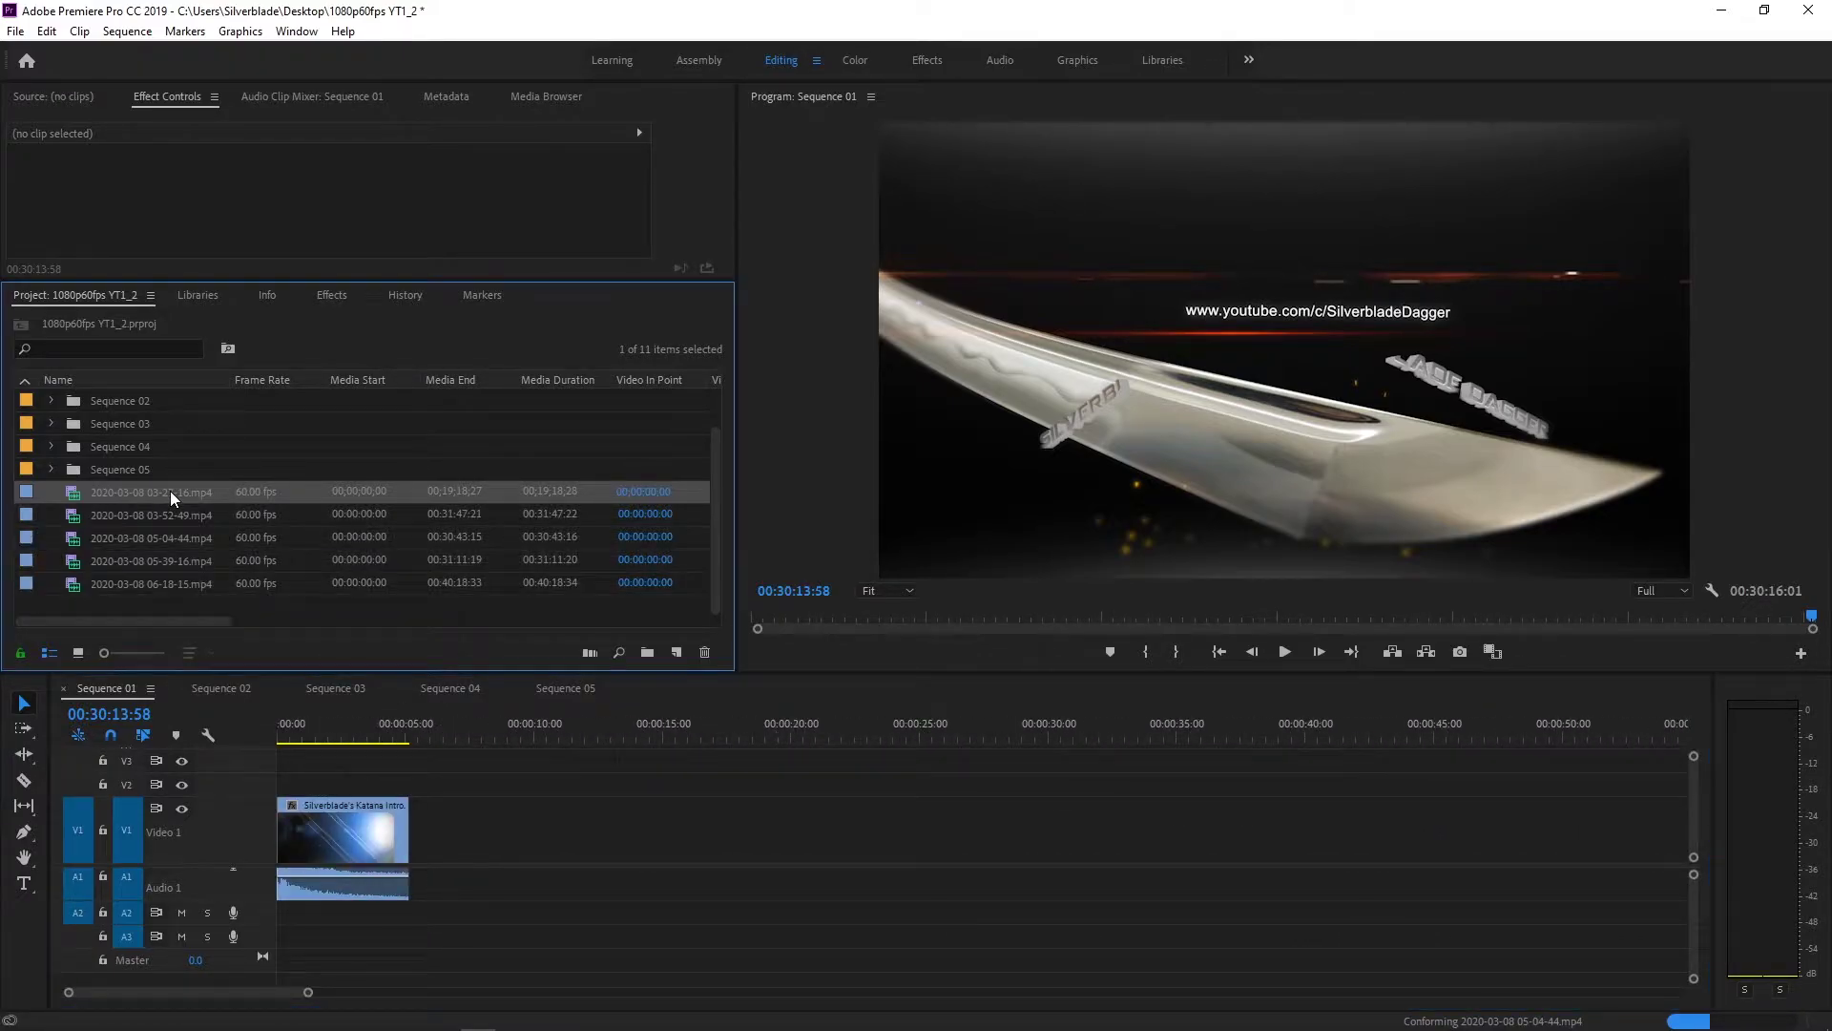
left_click_drag(73, 492, 416, 829)
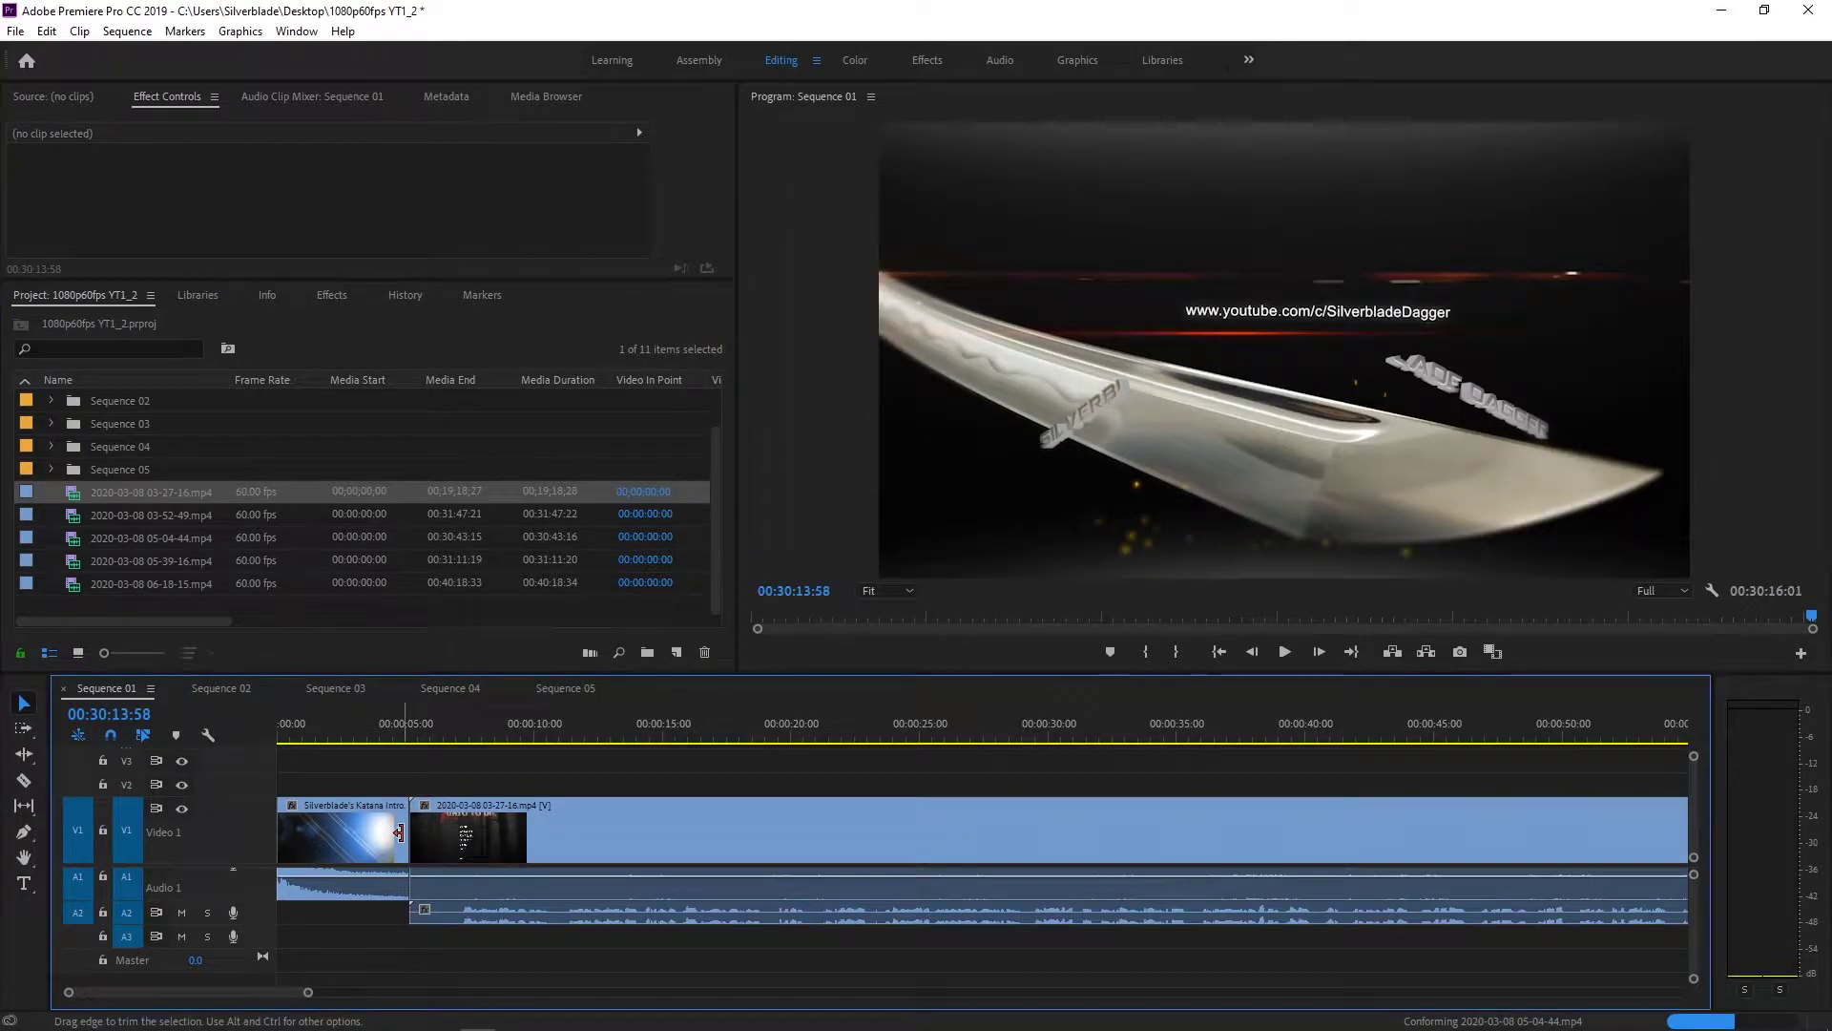
right_click(399, 833)
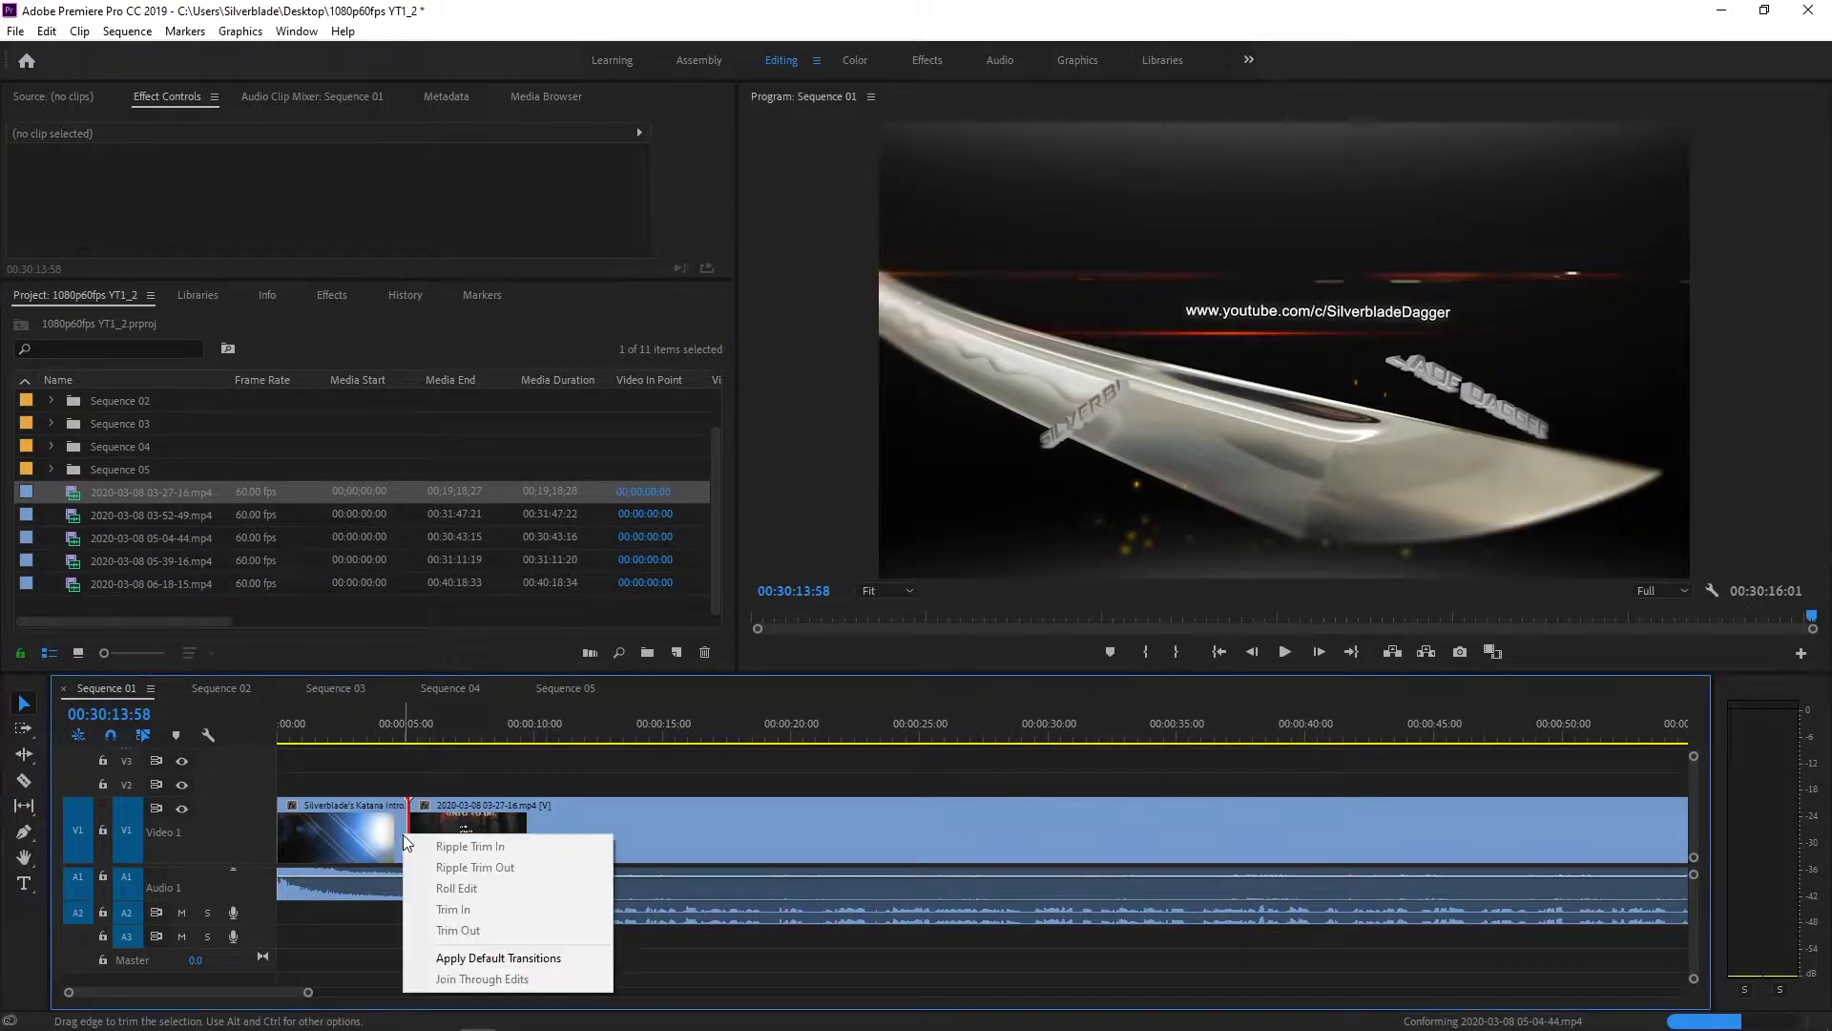
left_click(457, 956)
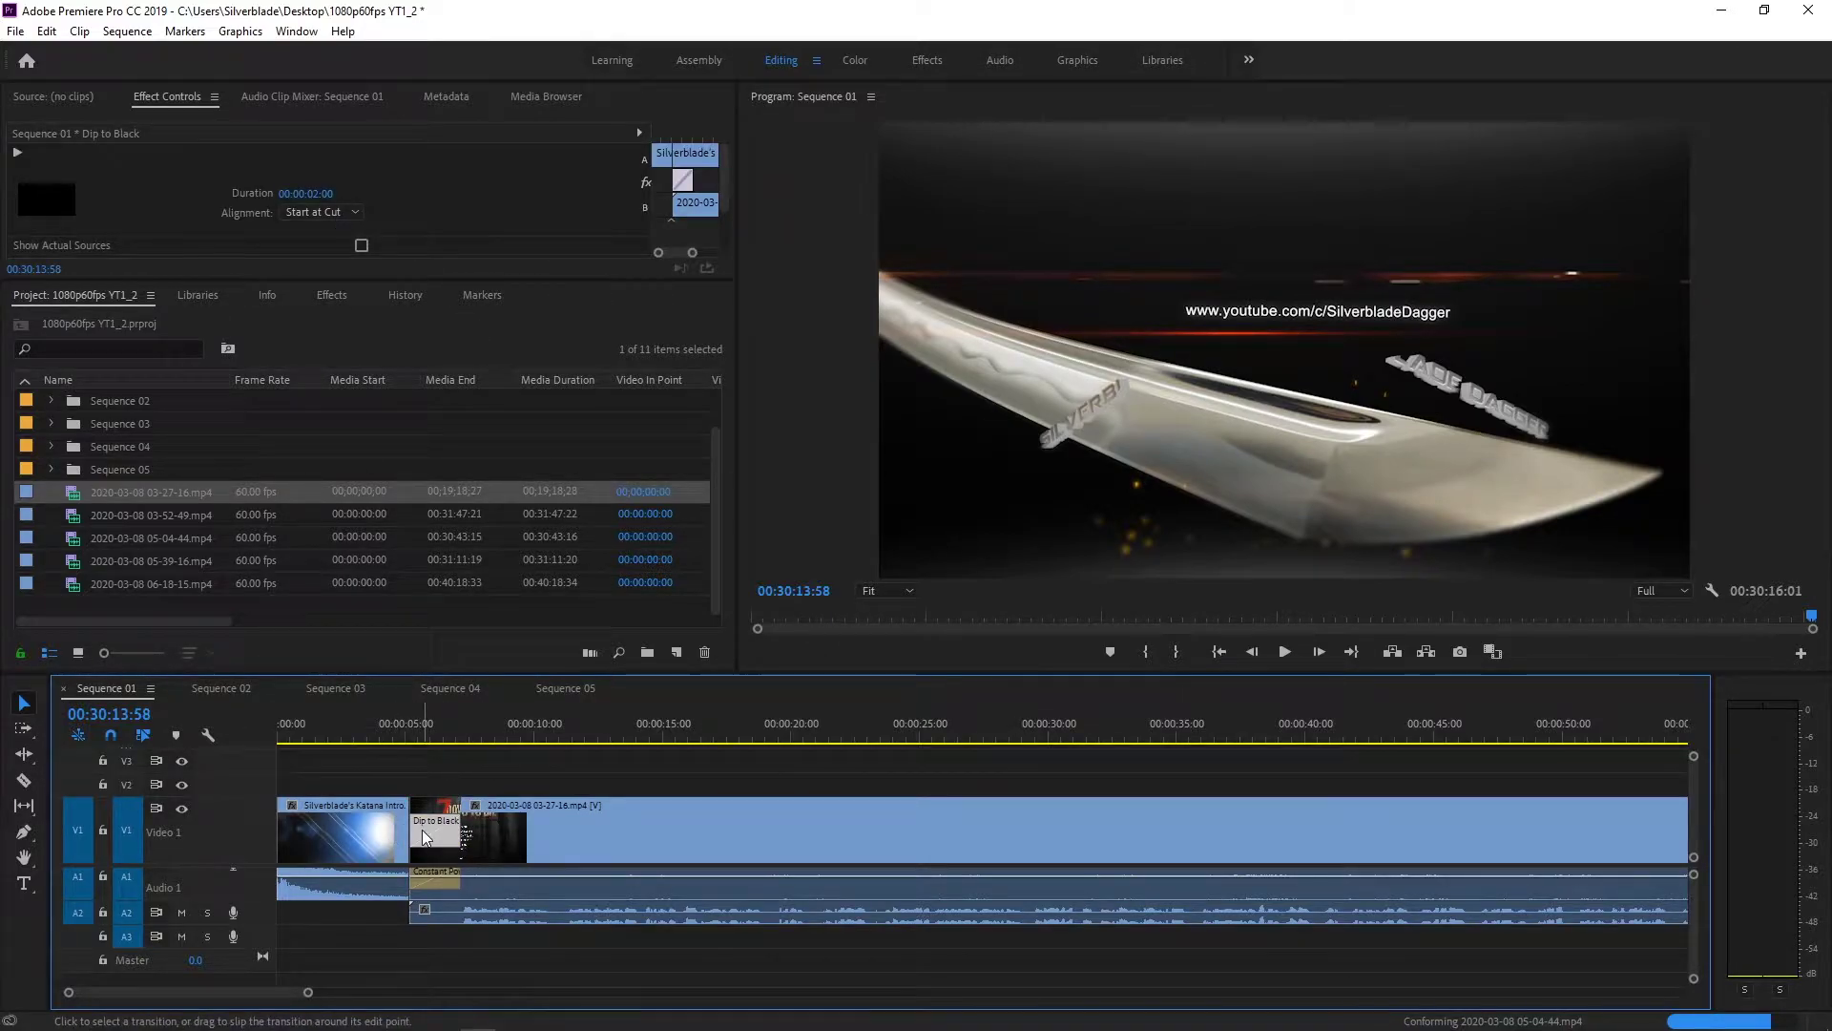
left_click(348, 220)
left_click(345, 228)
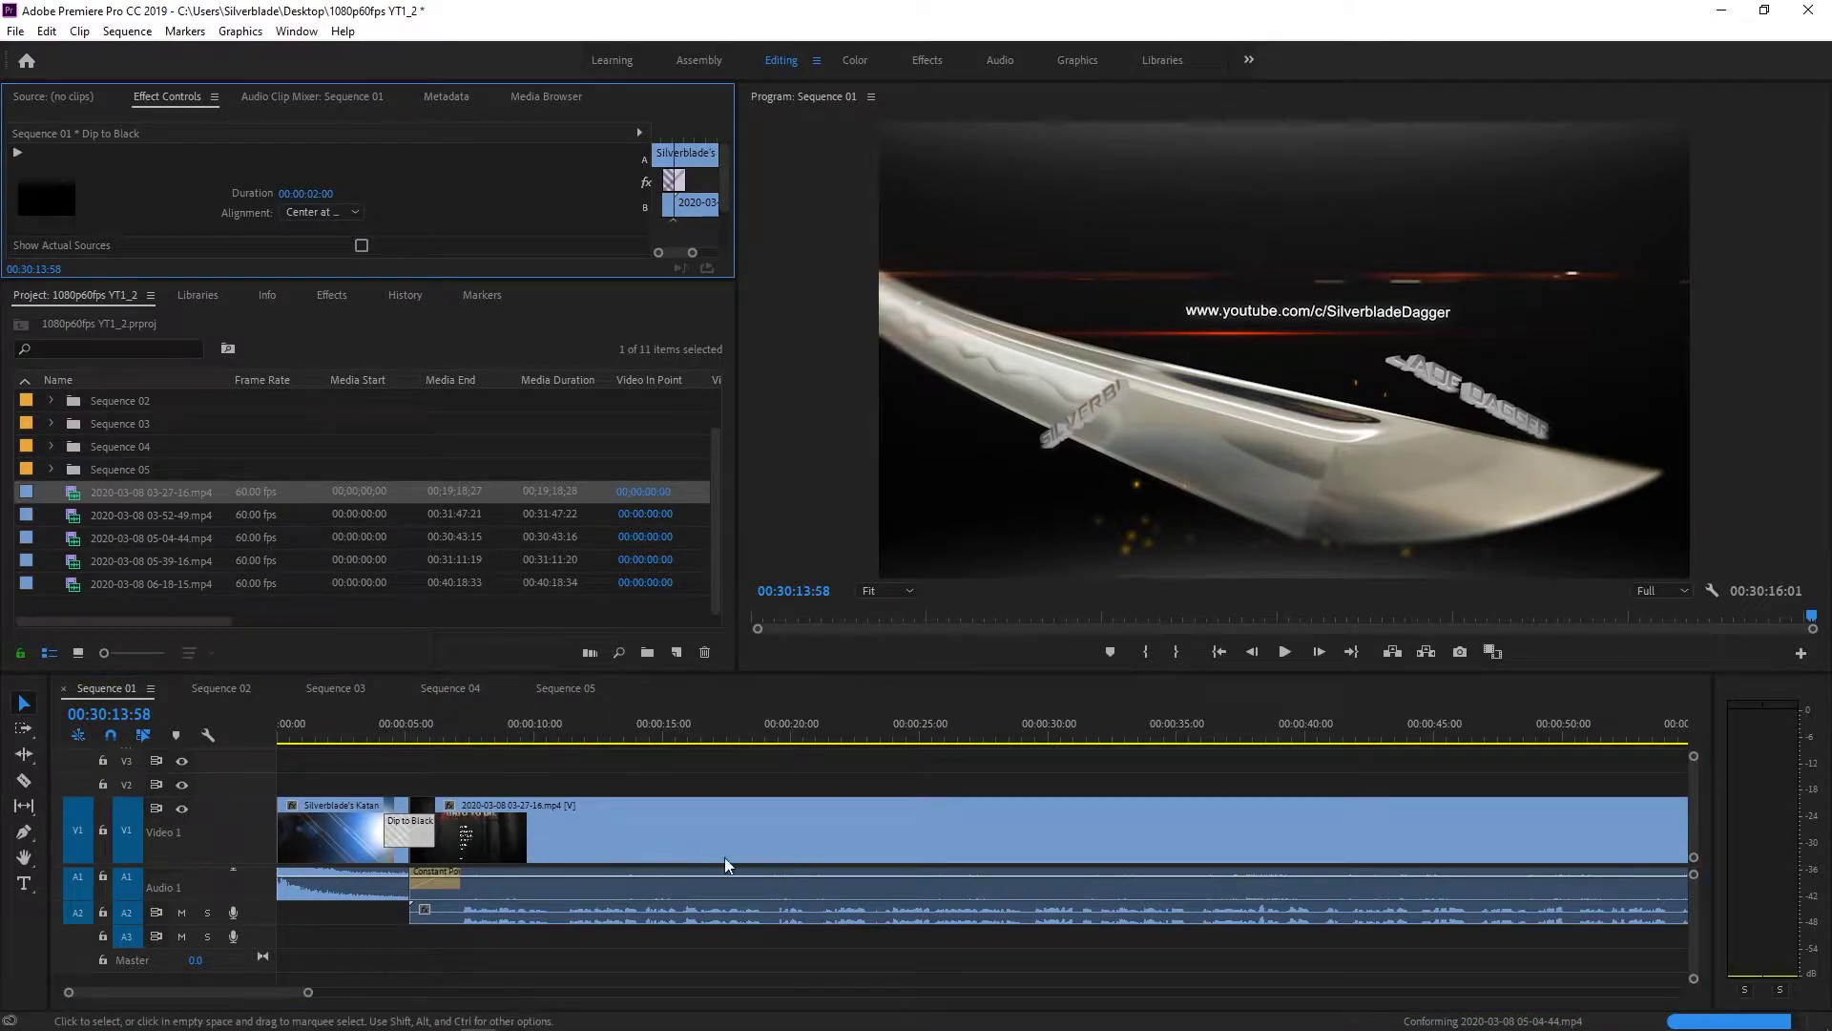
left_click(220, 688)
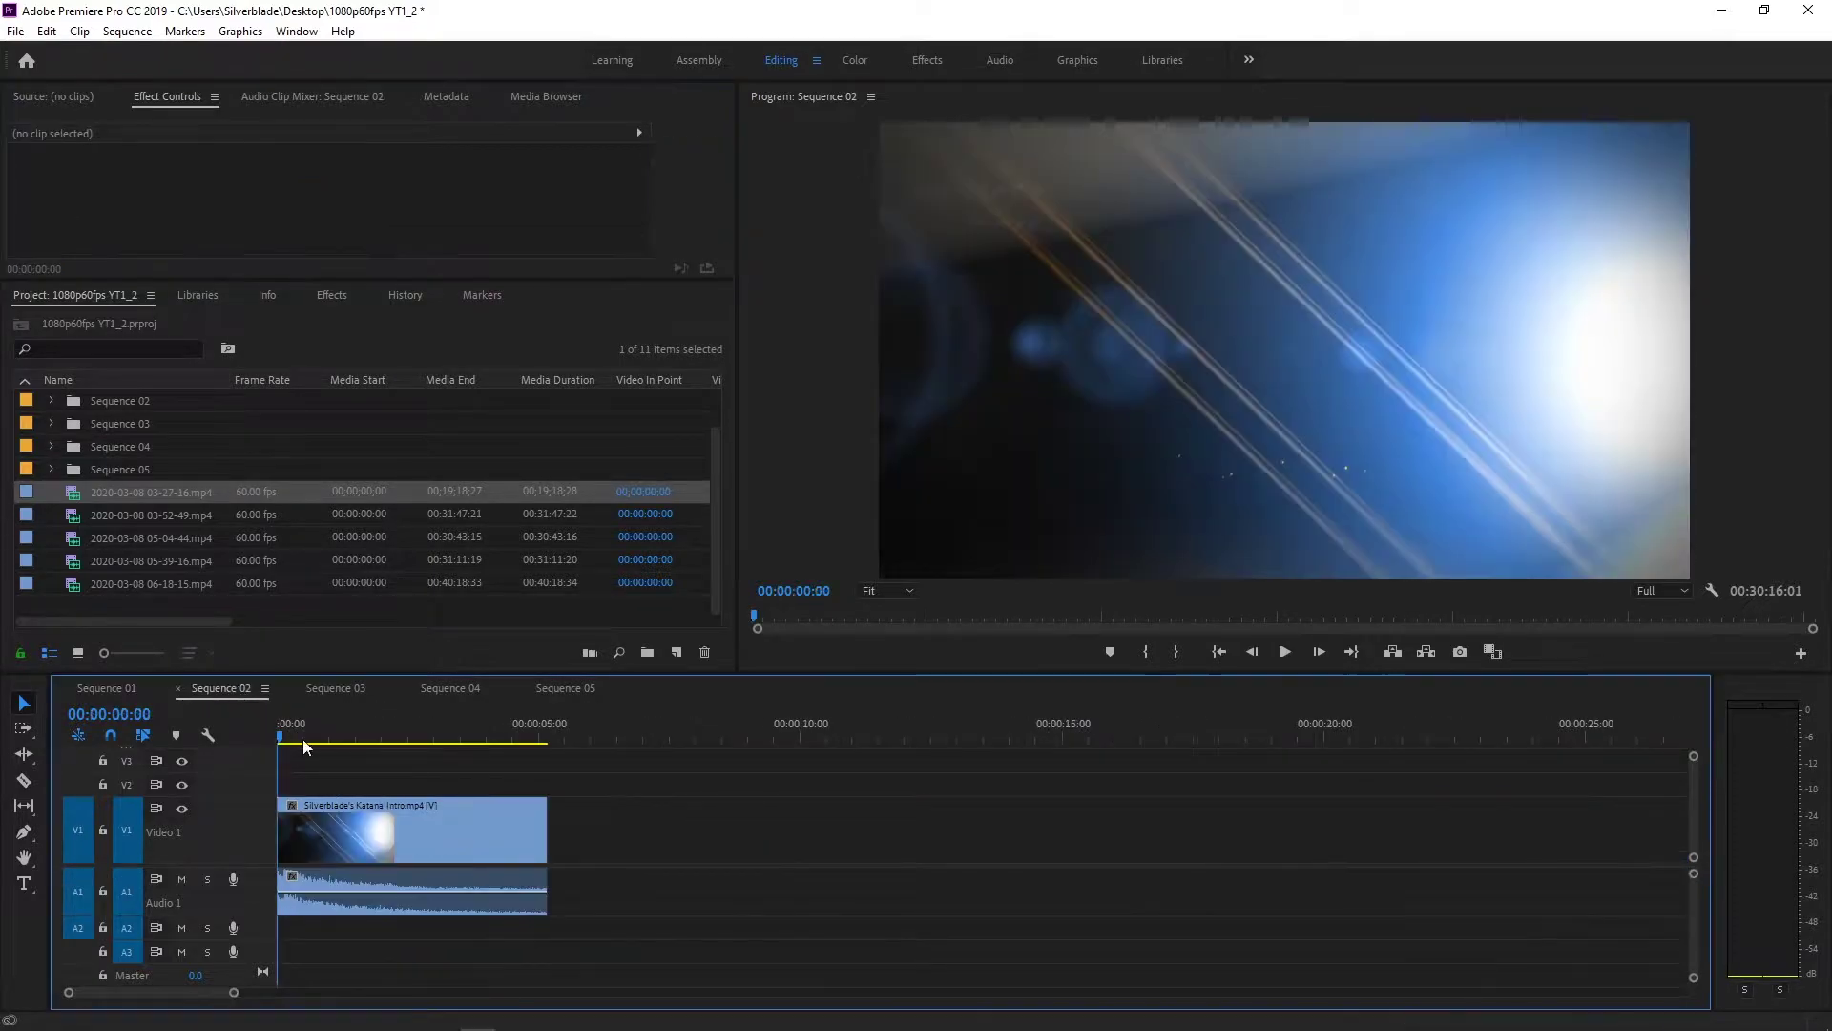
double_click(99, 515)
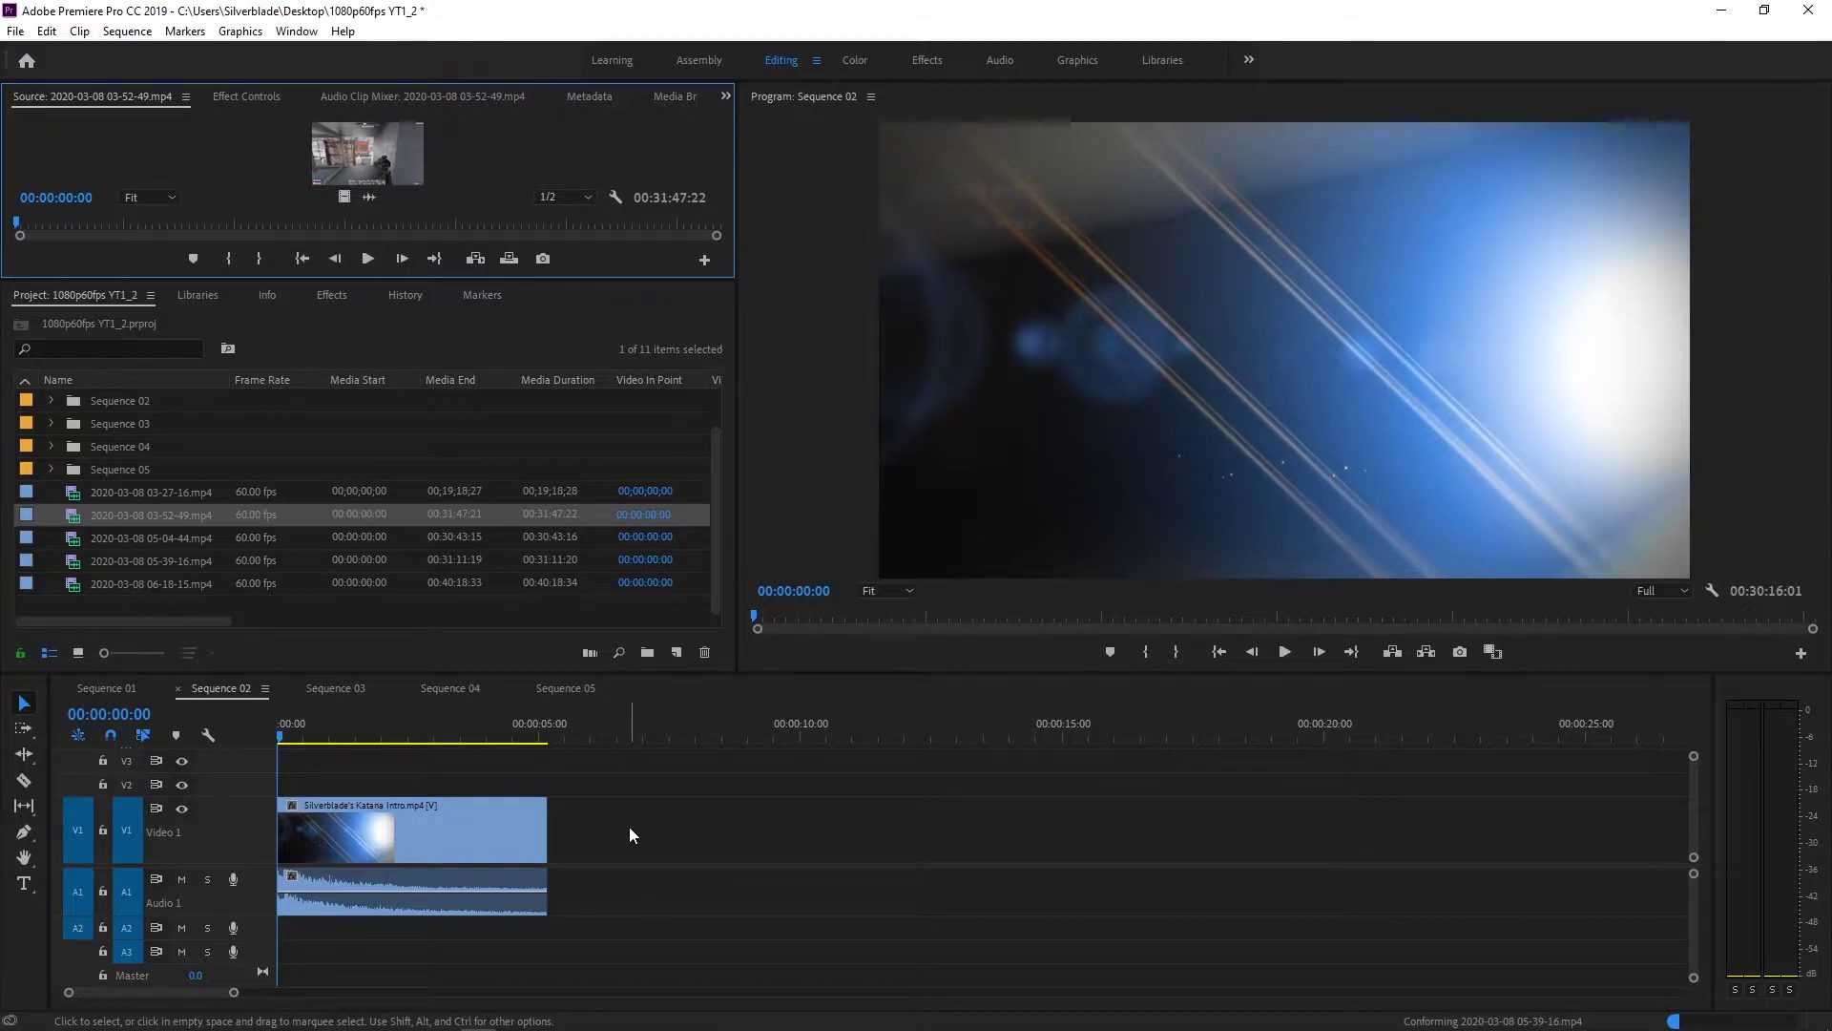
left_click_drag(110, 504, 554, 852)
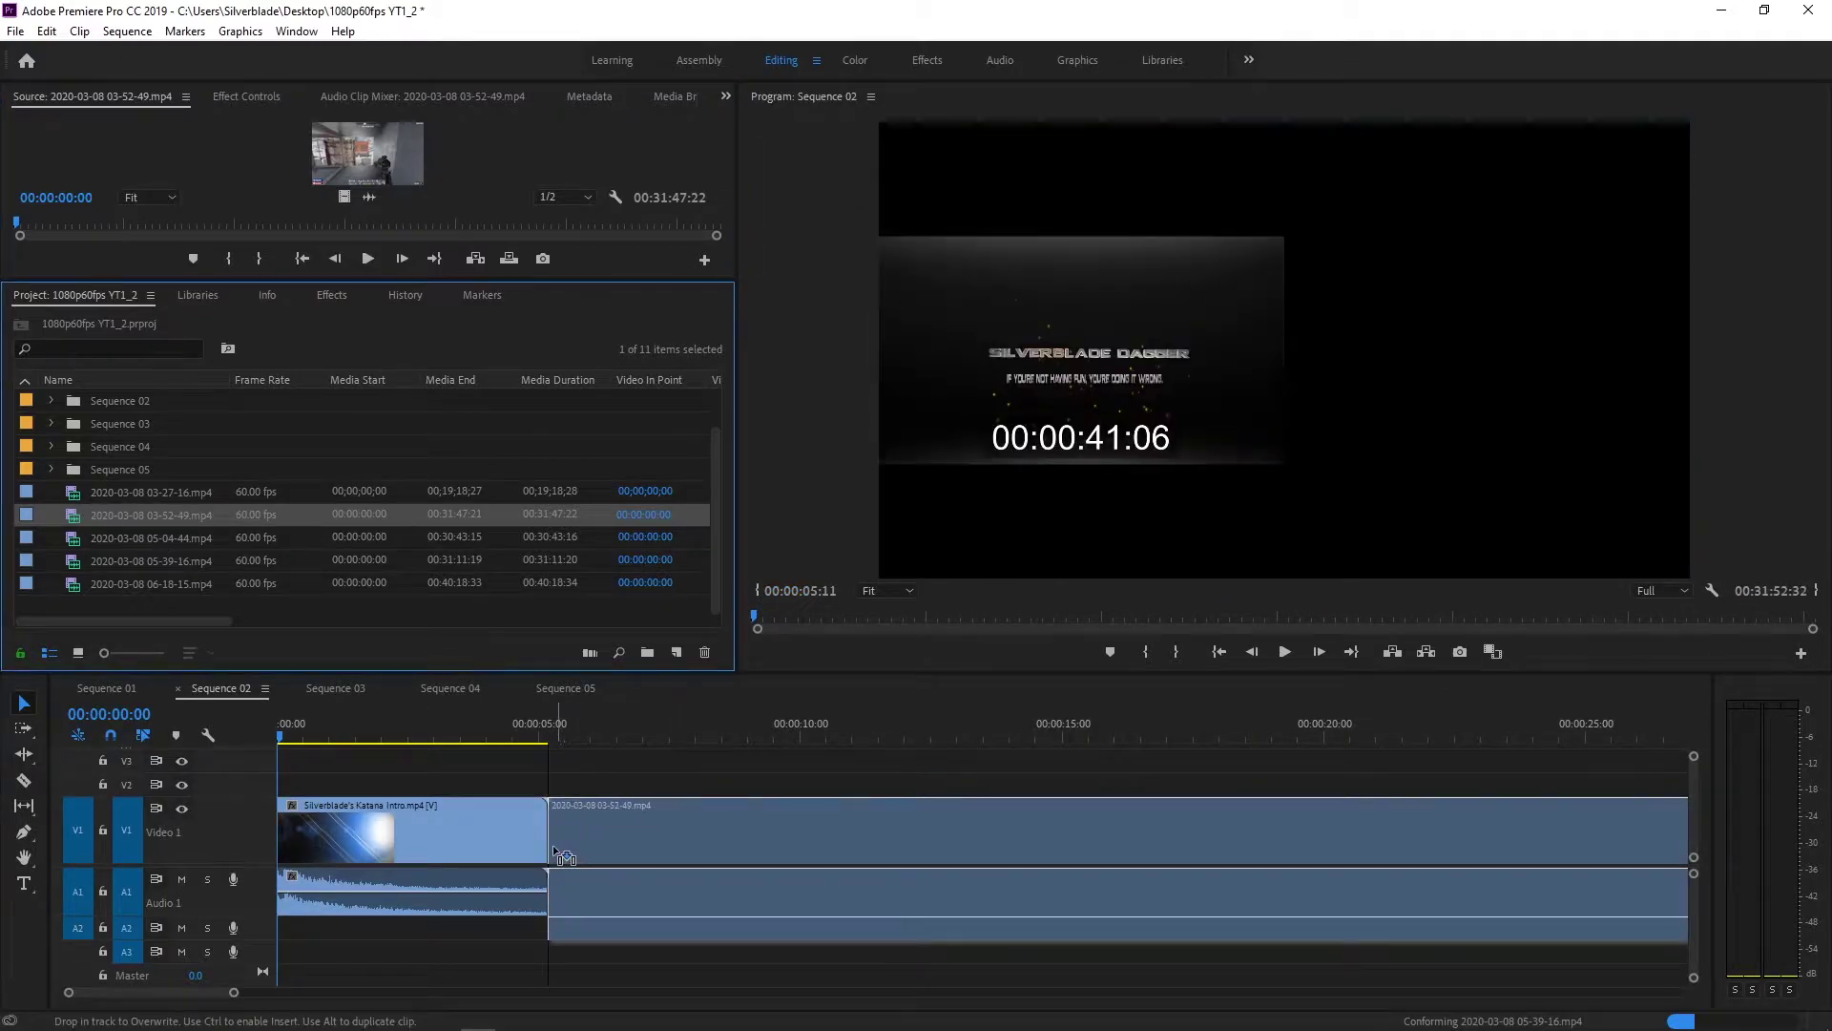
right_click(547, 842)
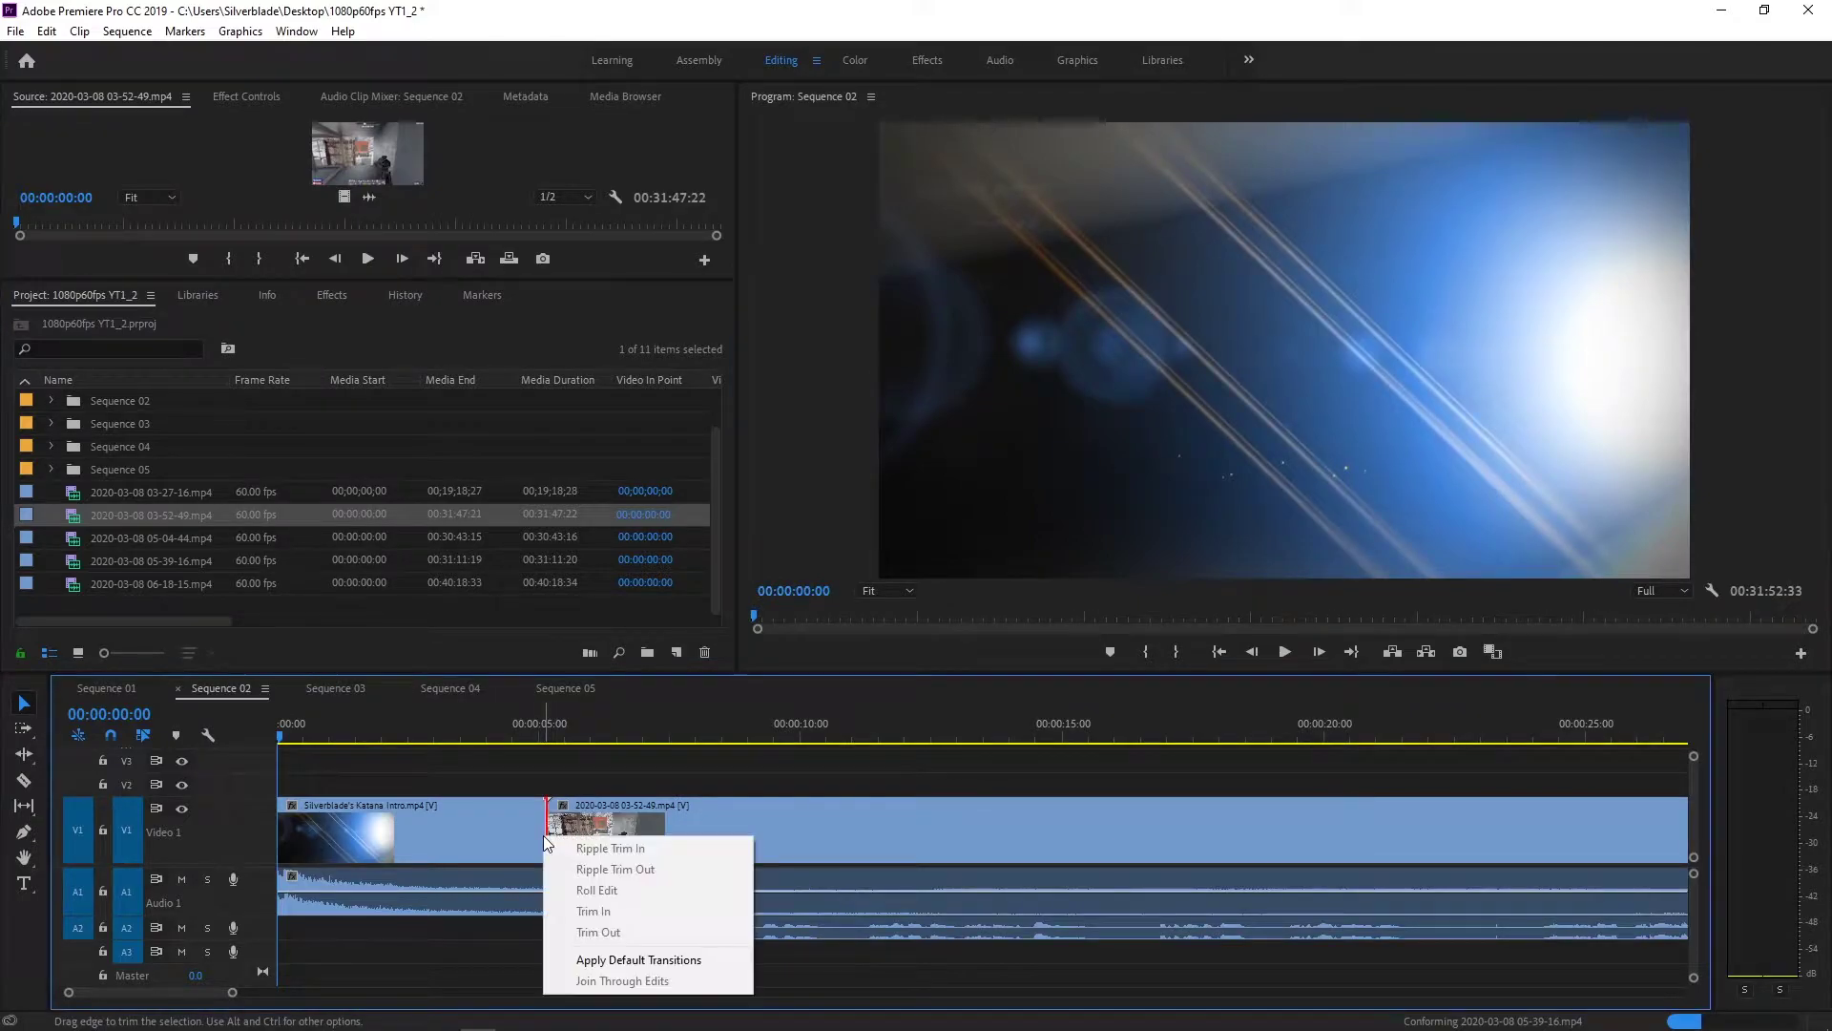
left_click(620, 960)
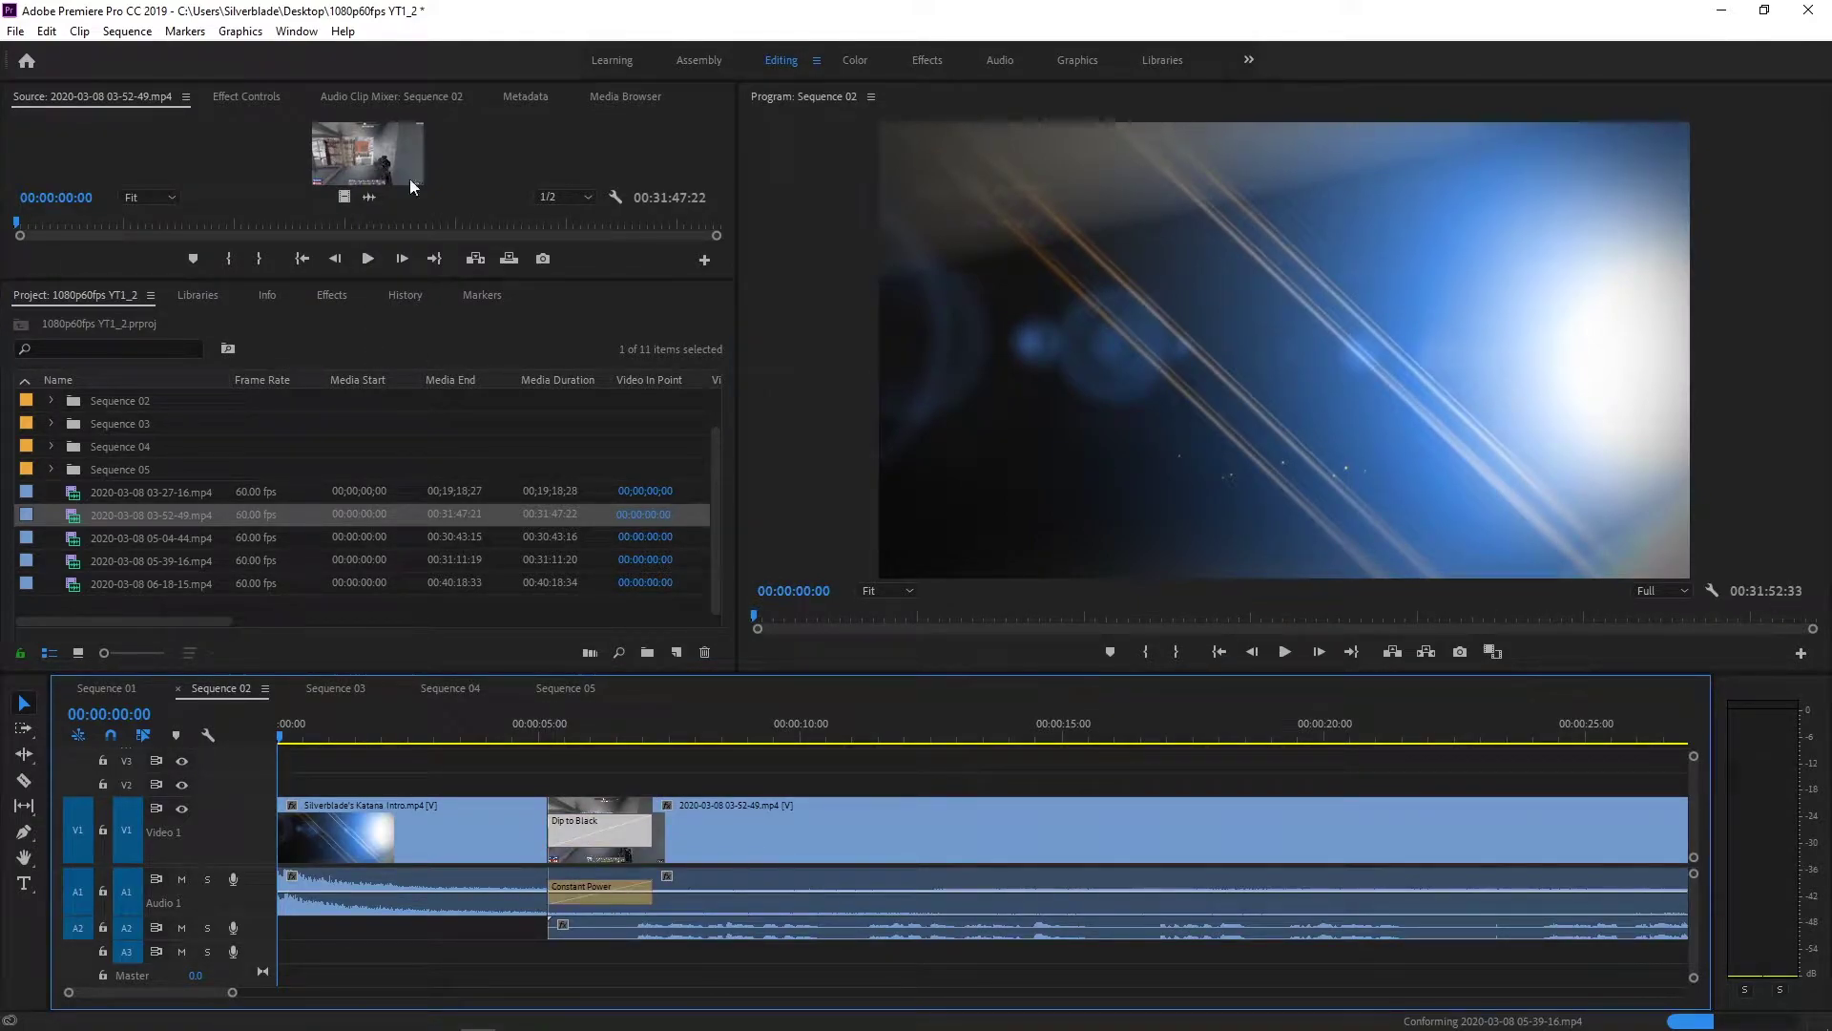
left_click(250, 95)
left_click(319, 211)
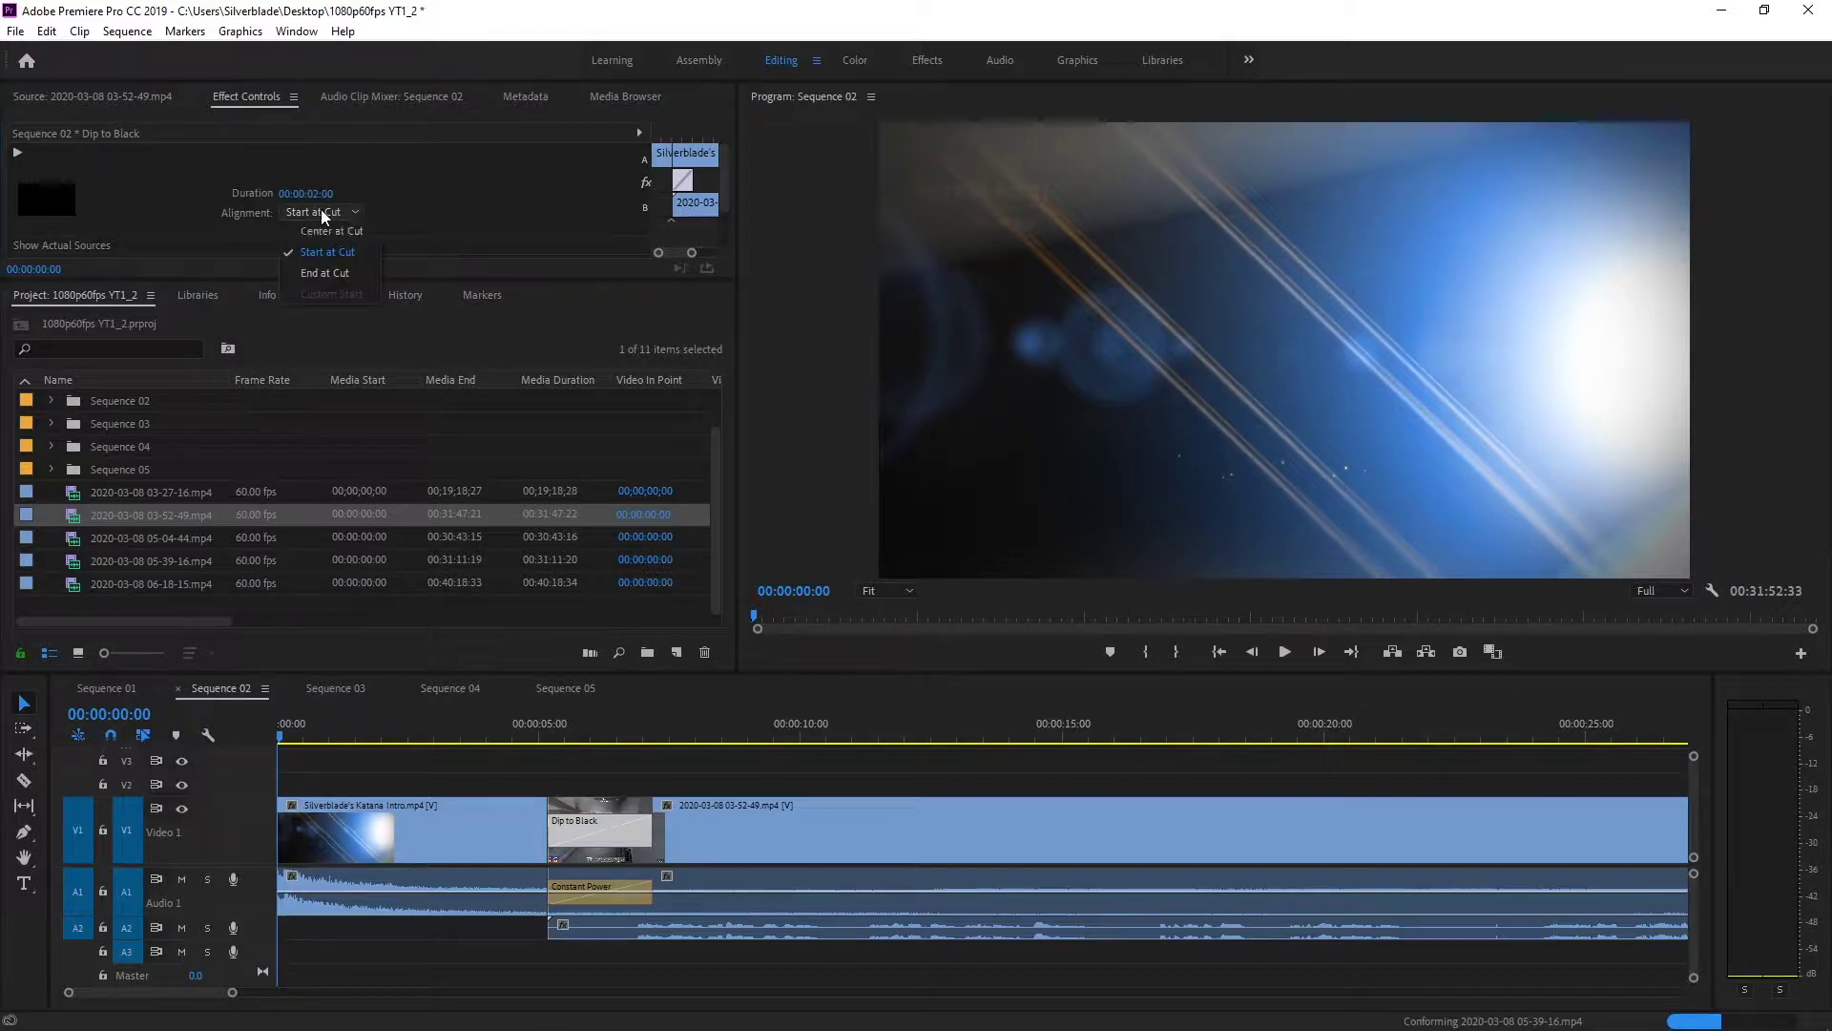
left_click(334, 231)
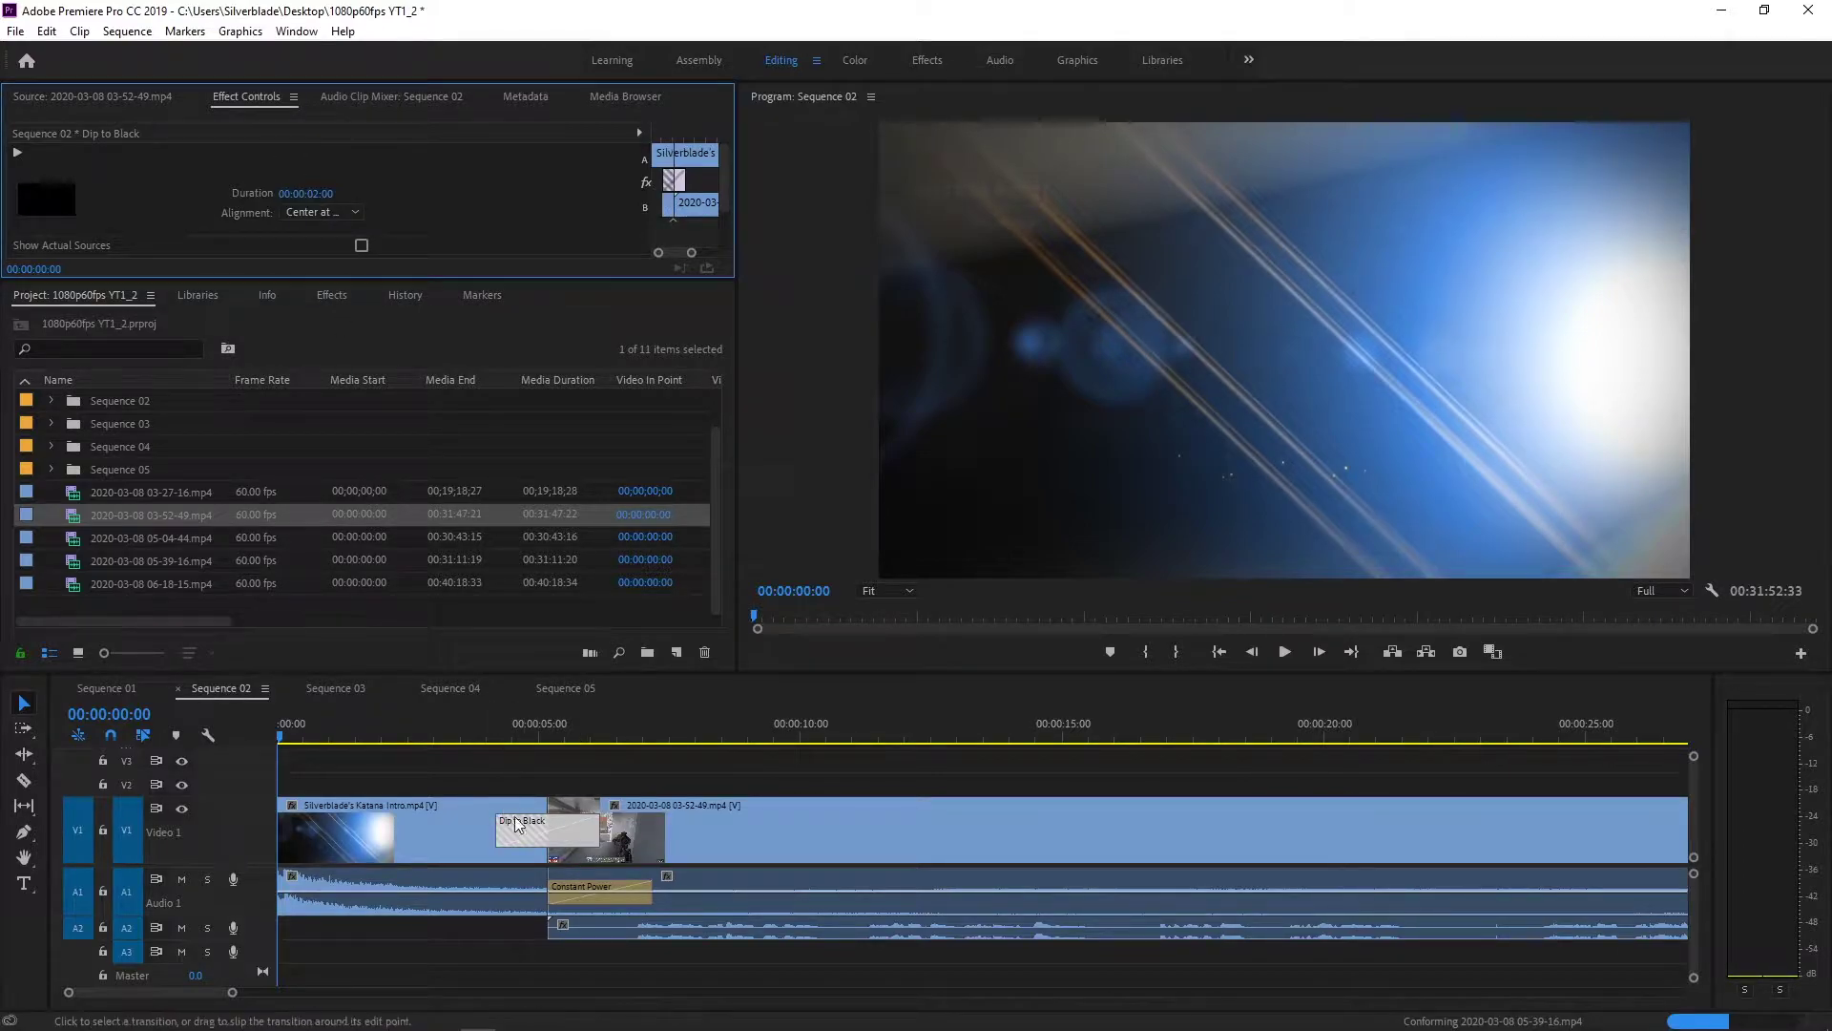
left_click(342, 687)
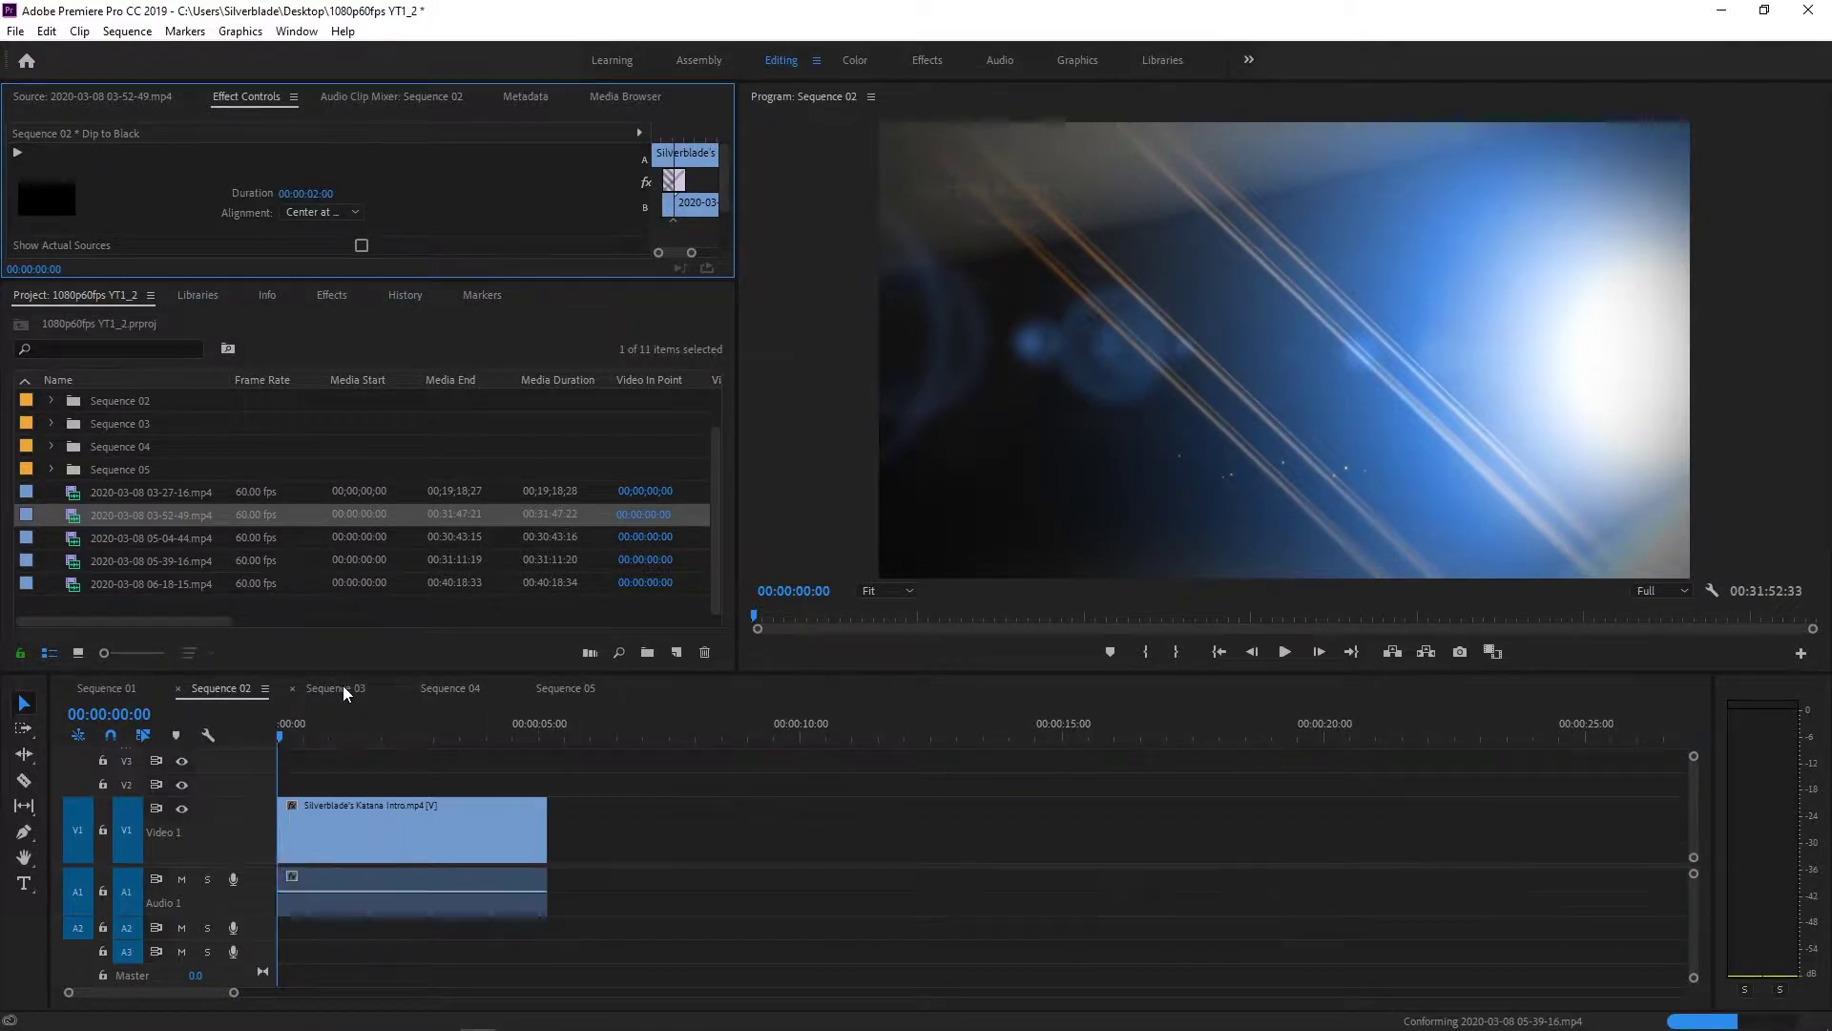
left_click_drag(88, 534, 544, 826)
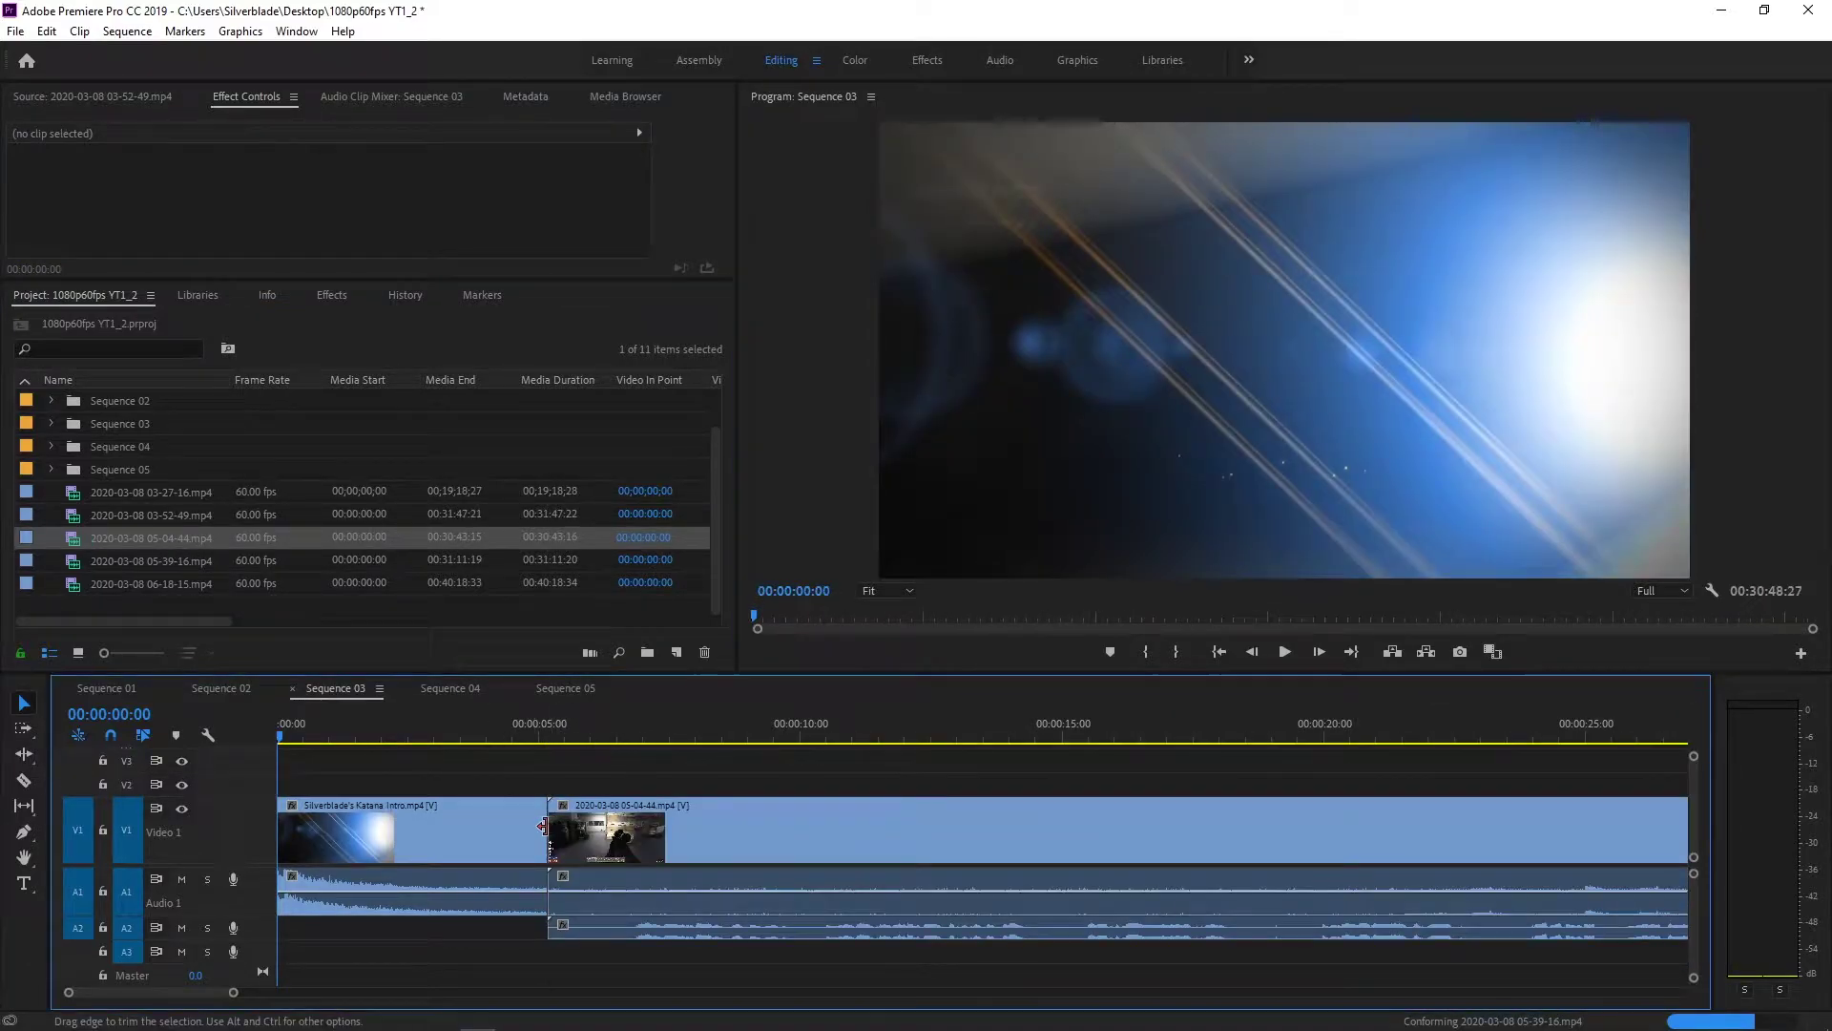
right_click(544, 825)
left_click(611, 943)
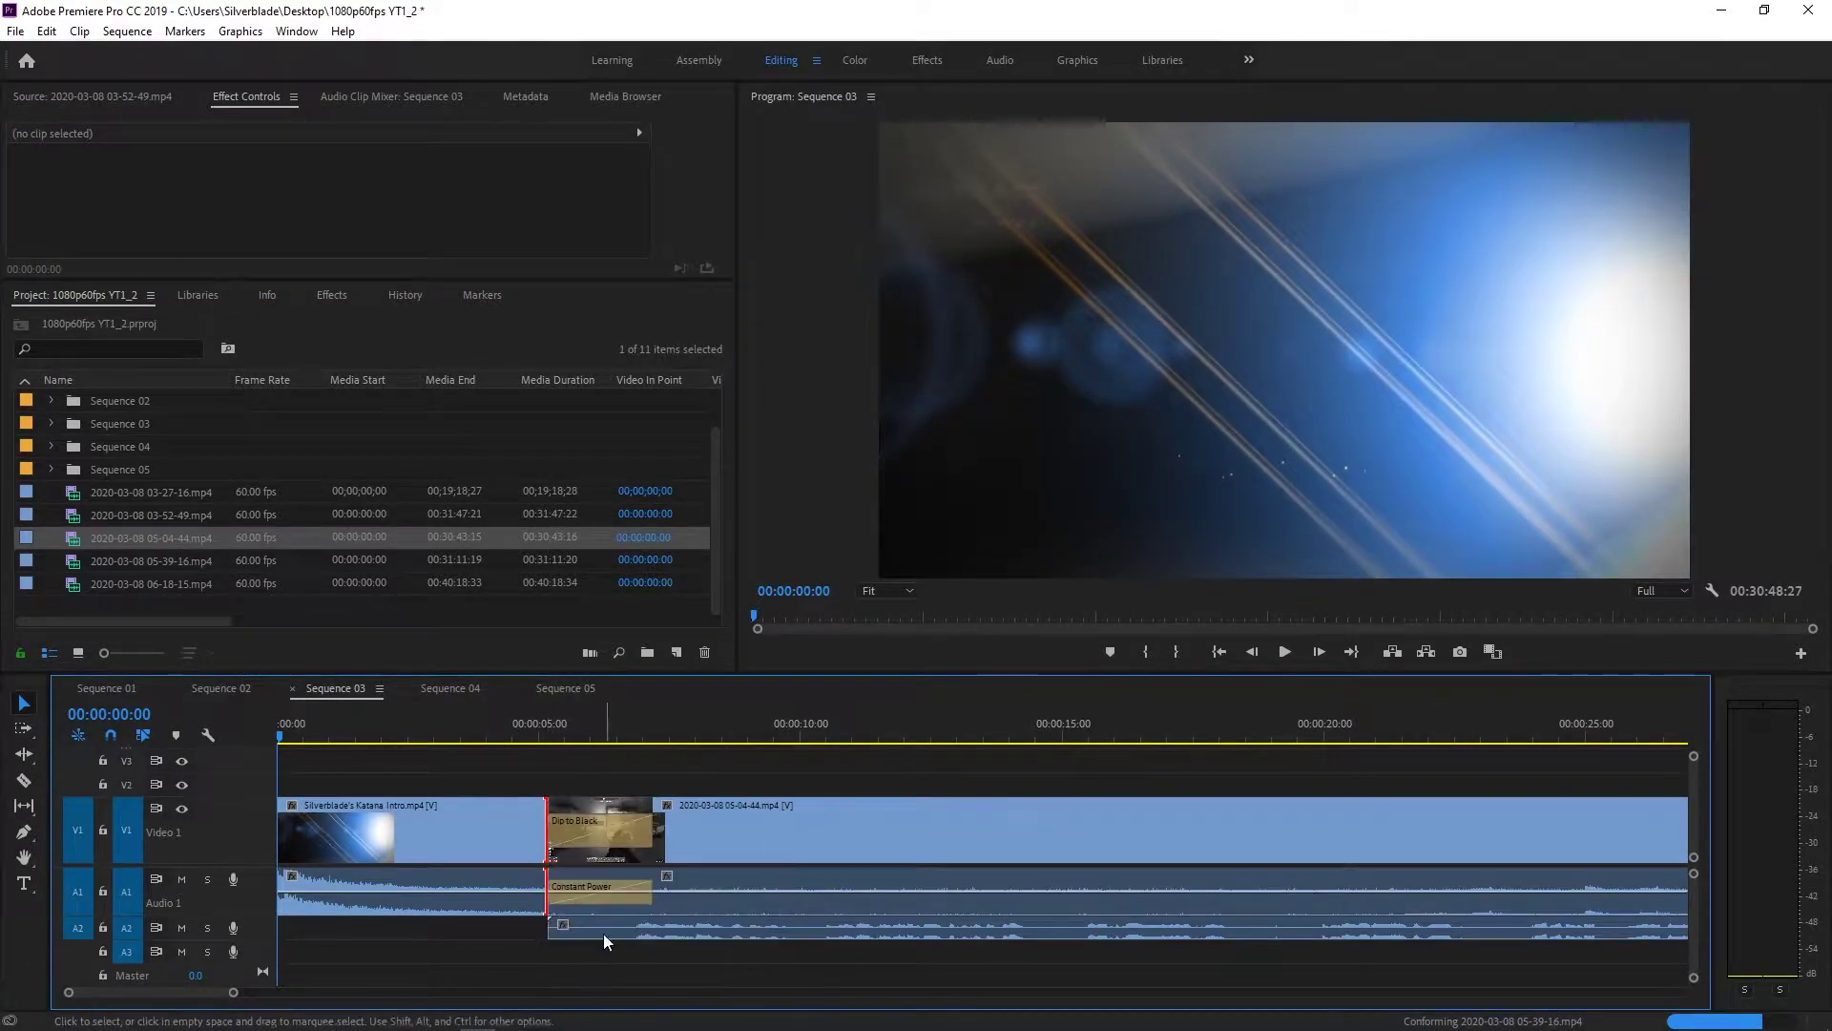
left_click(571, 838)
left_click(305, 208)
left_click(316, 241)
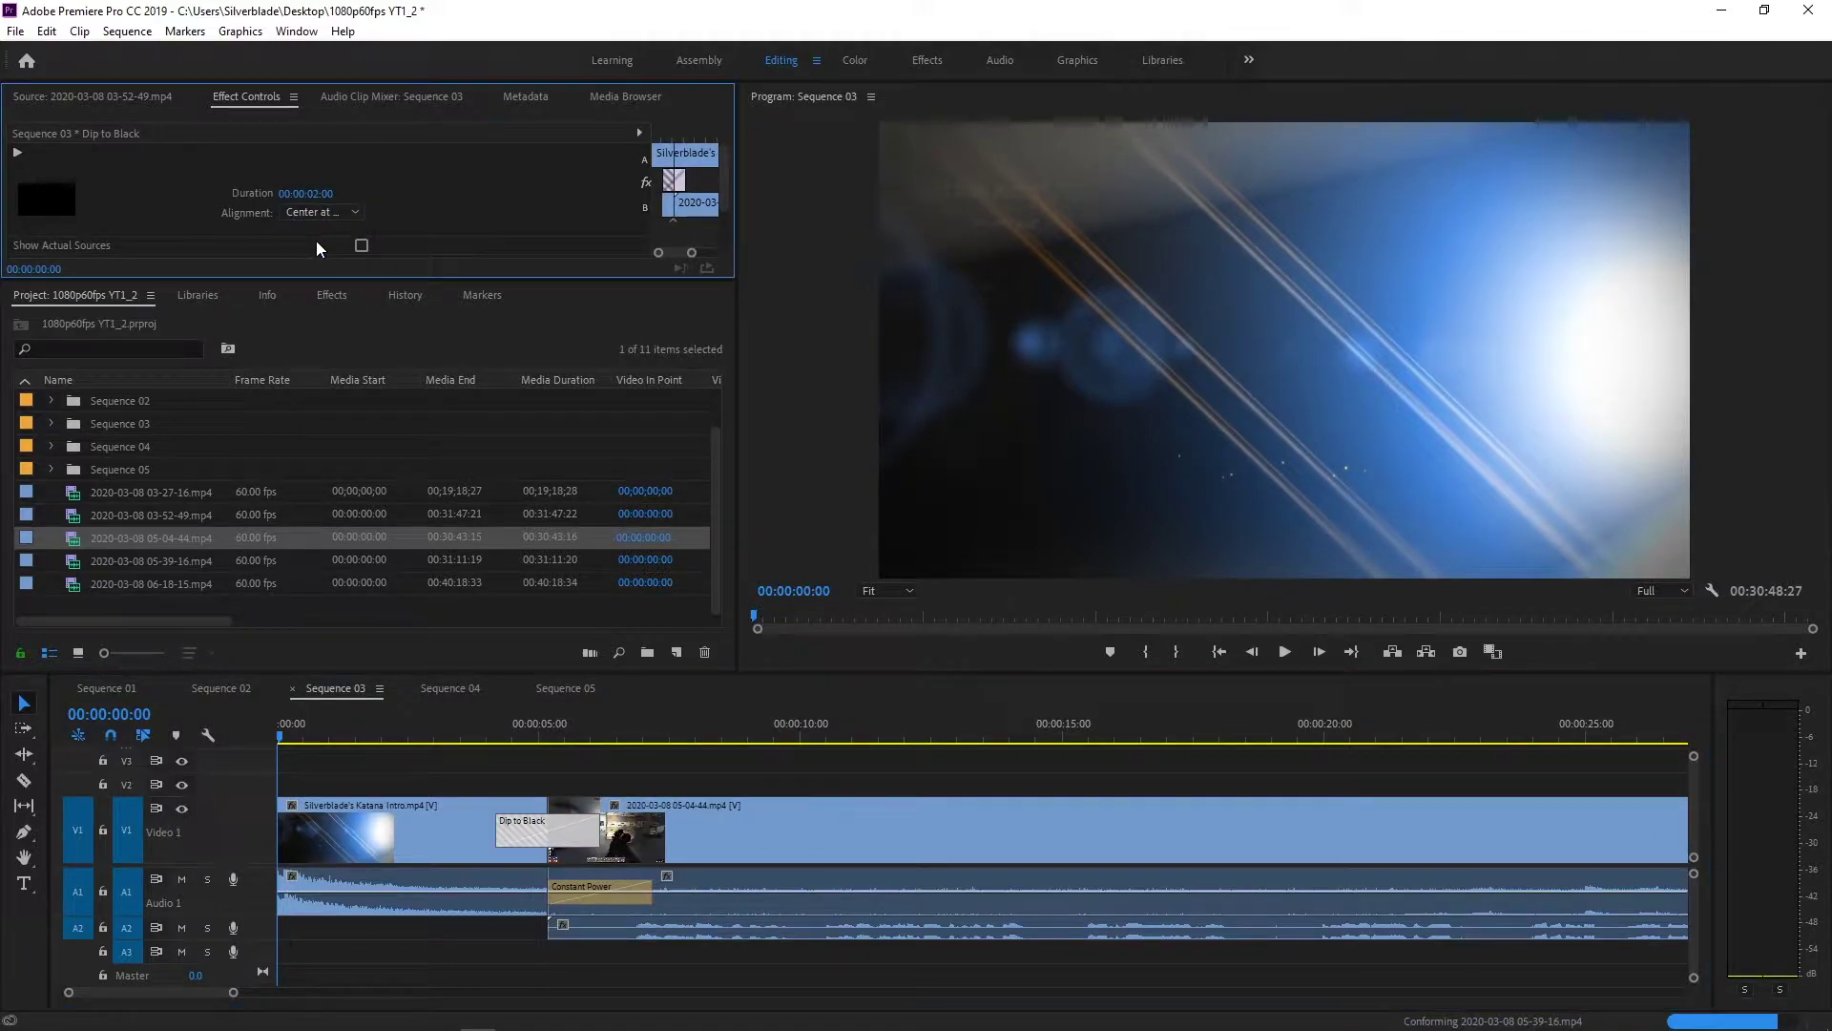
left_click(462, 685)
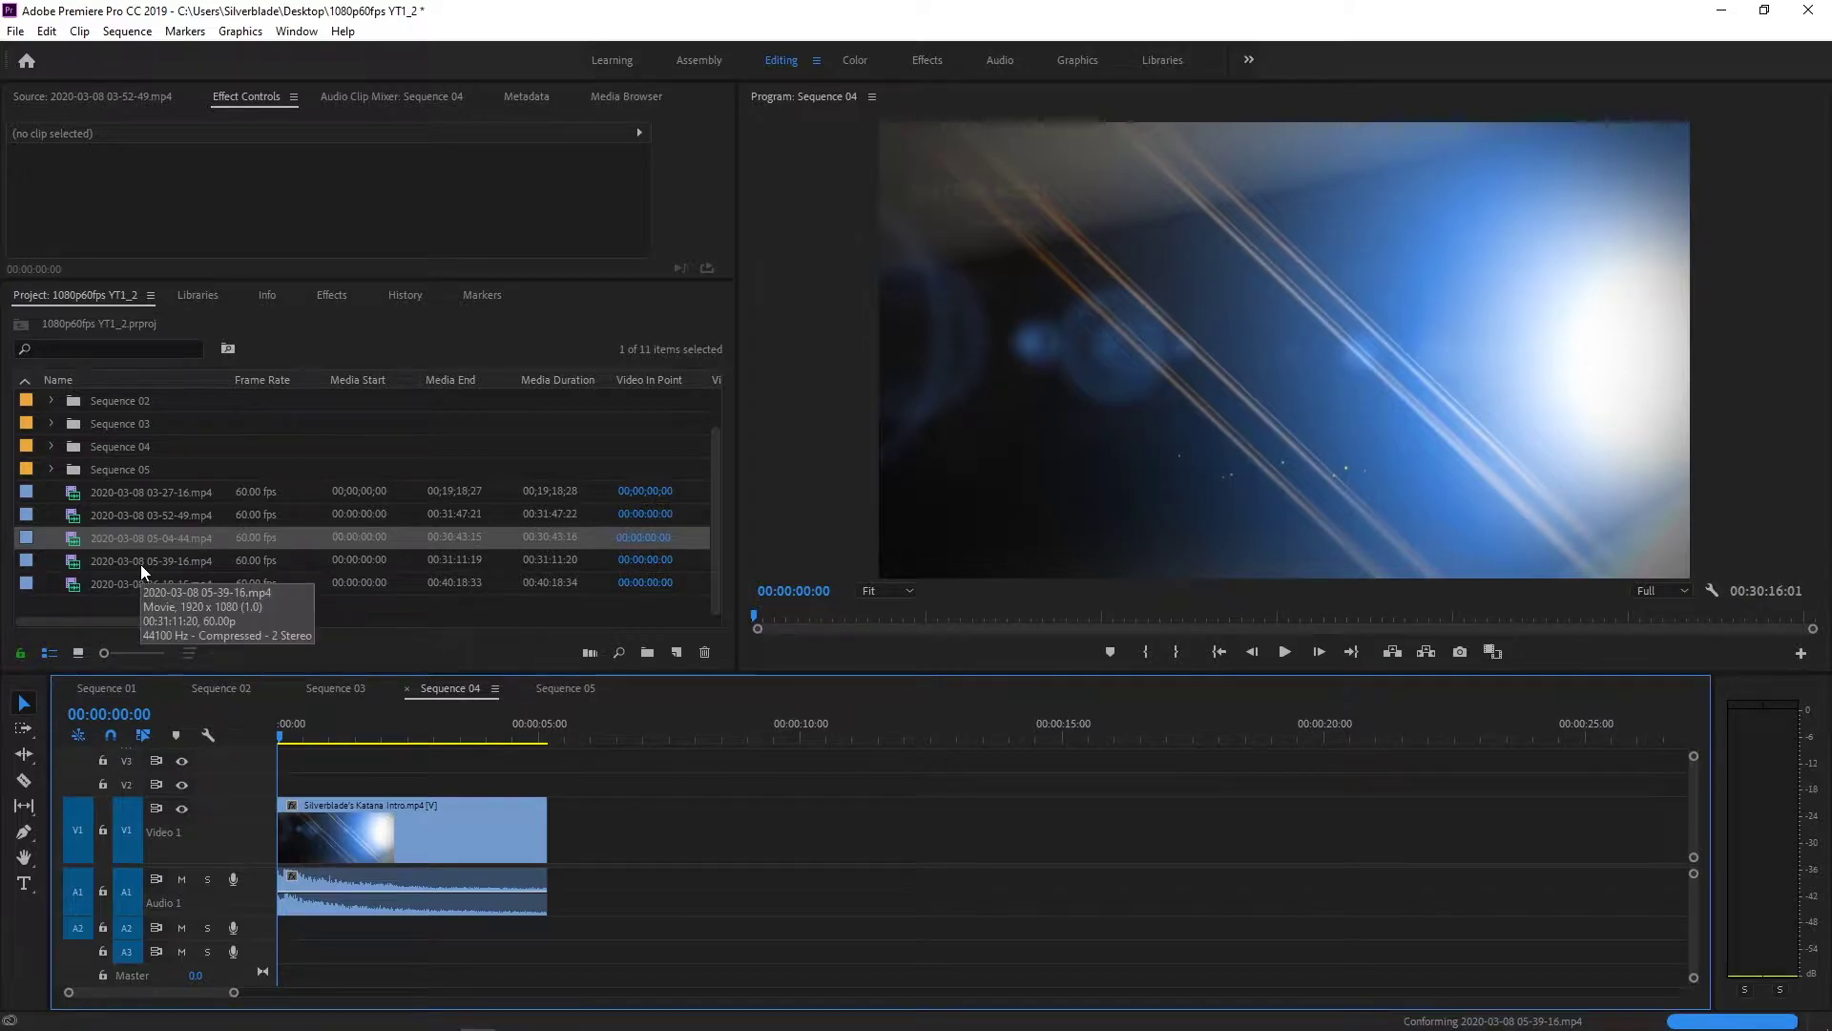
left_click_drag(140, 560, 550, 818)
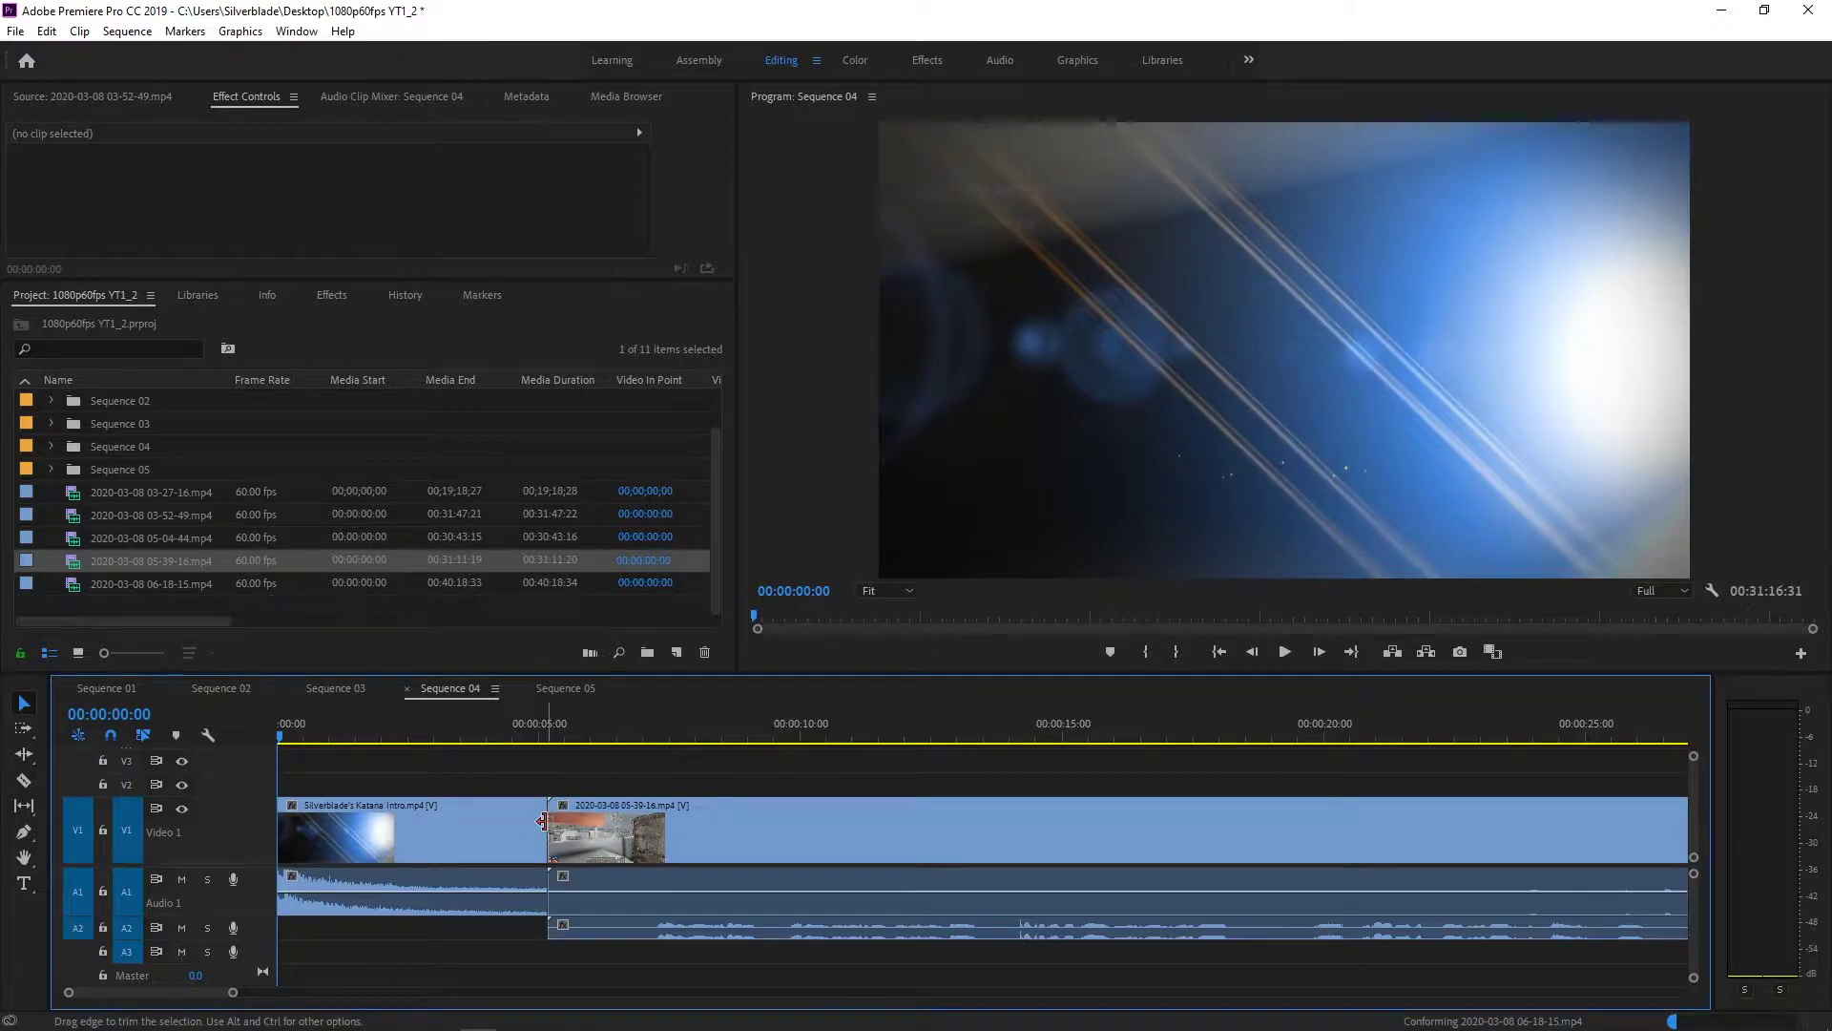
right_click(542, 820)
left_click(616, 941)
left_click(576, 836)
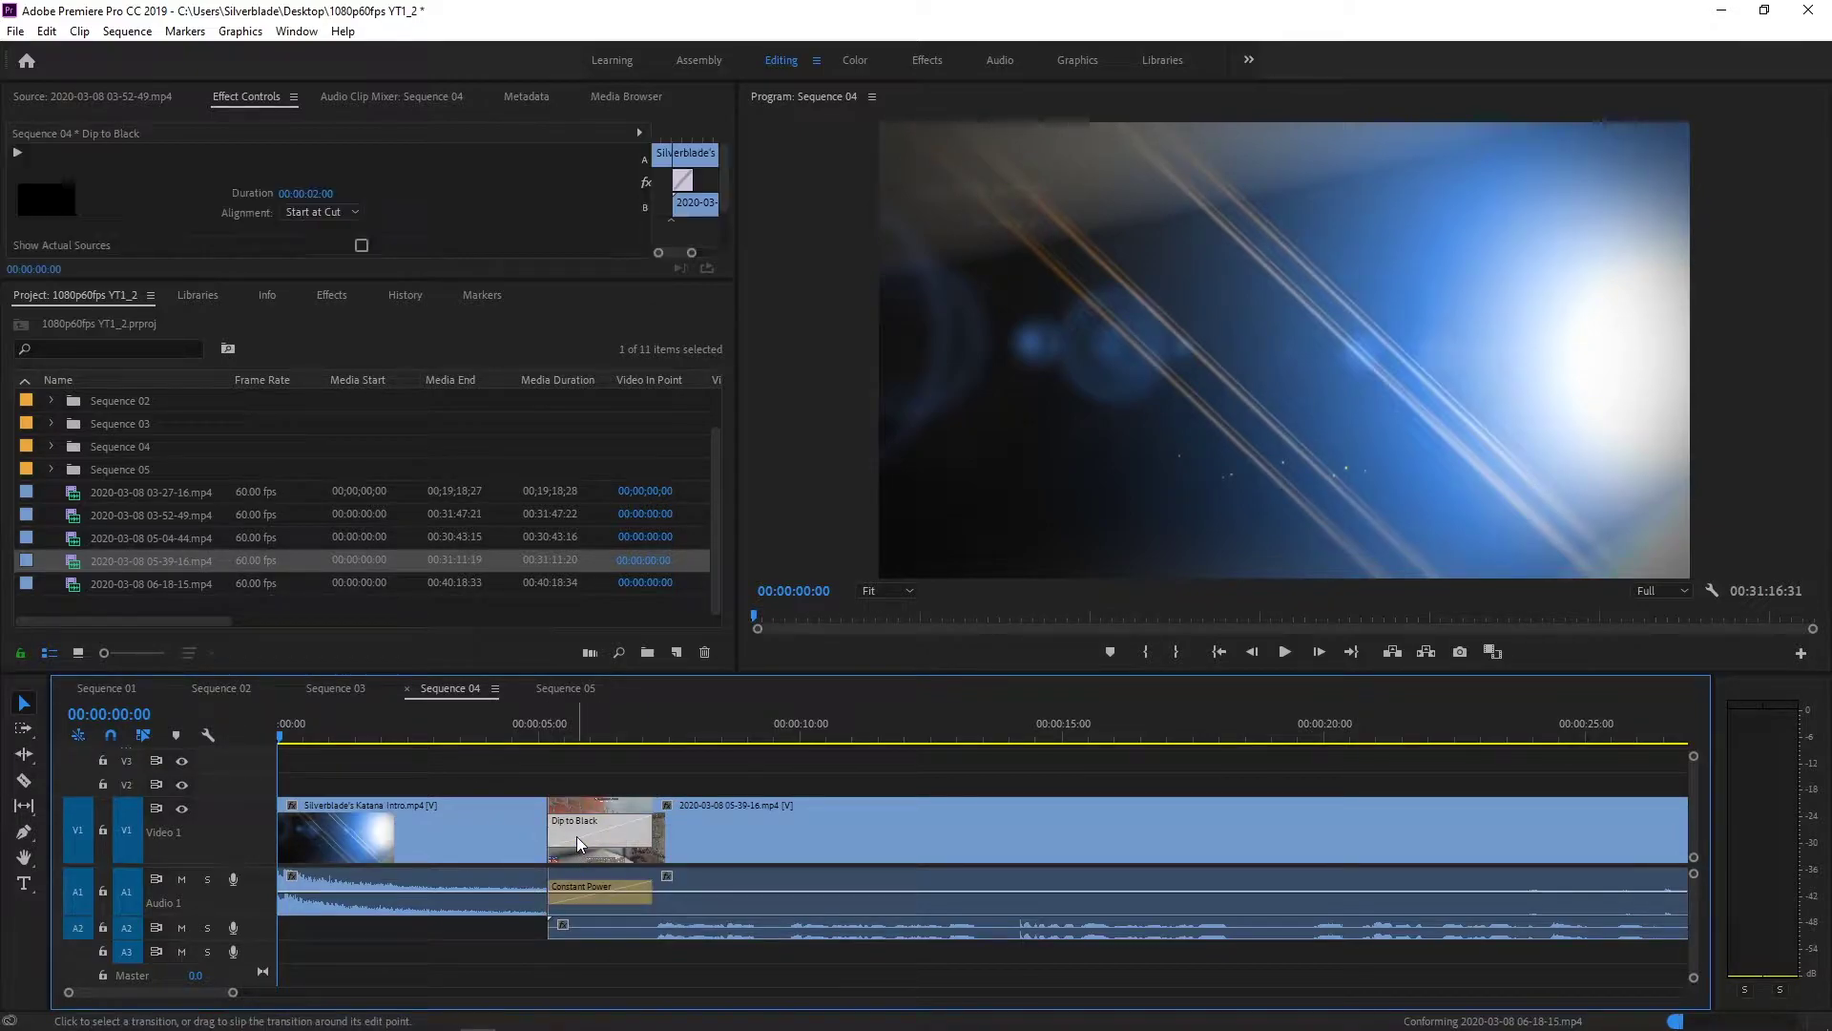
left_click(313, 212)
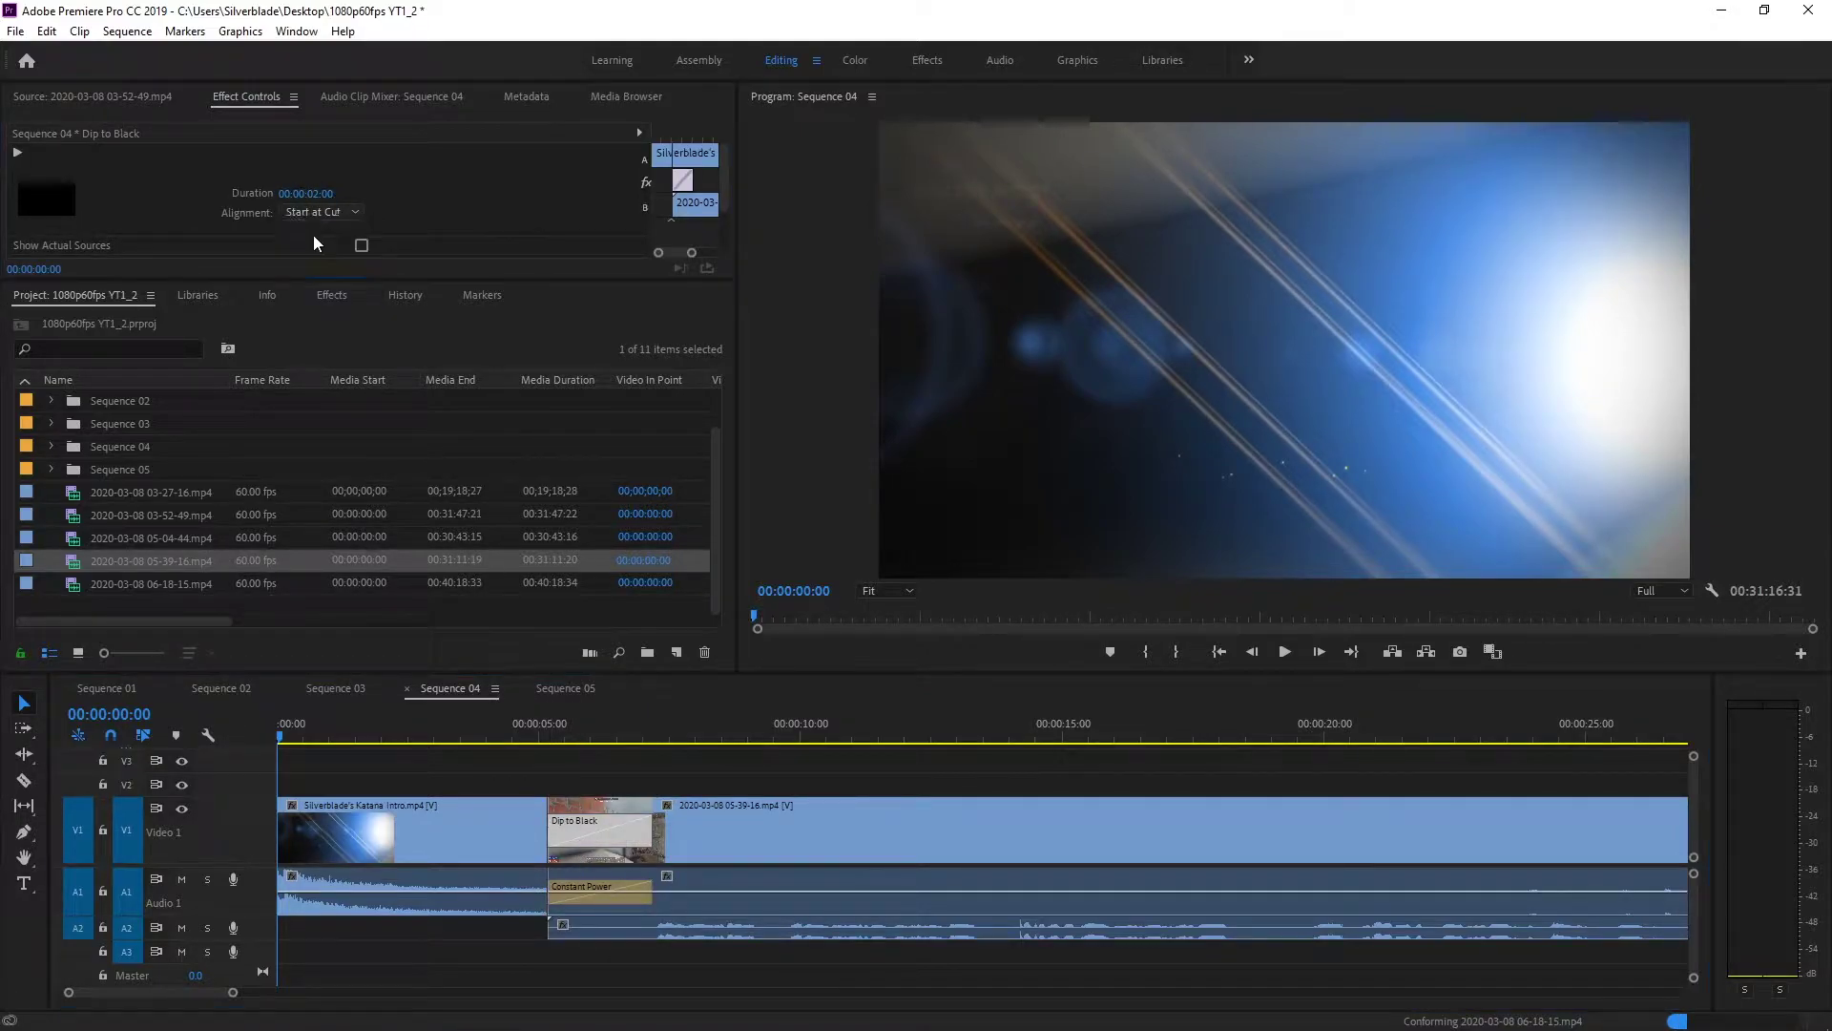
left_click(315, 231)
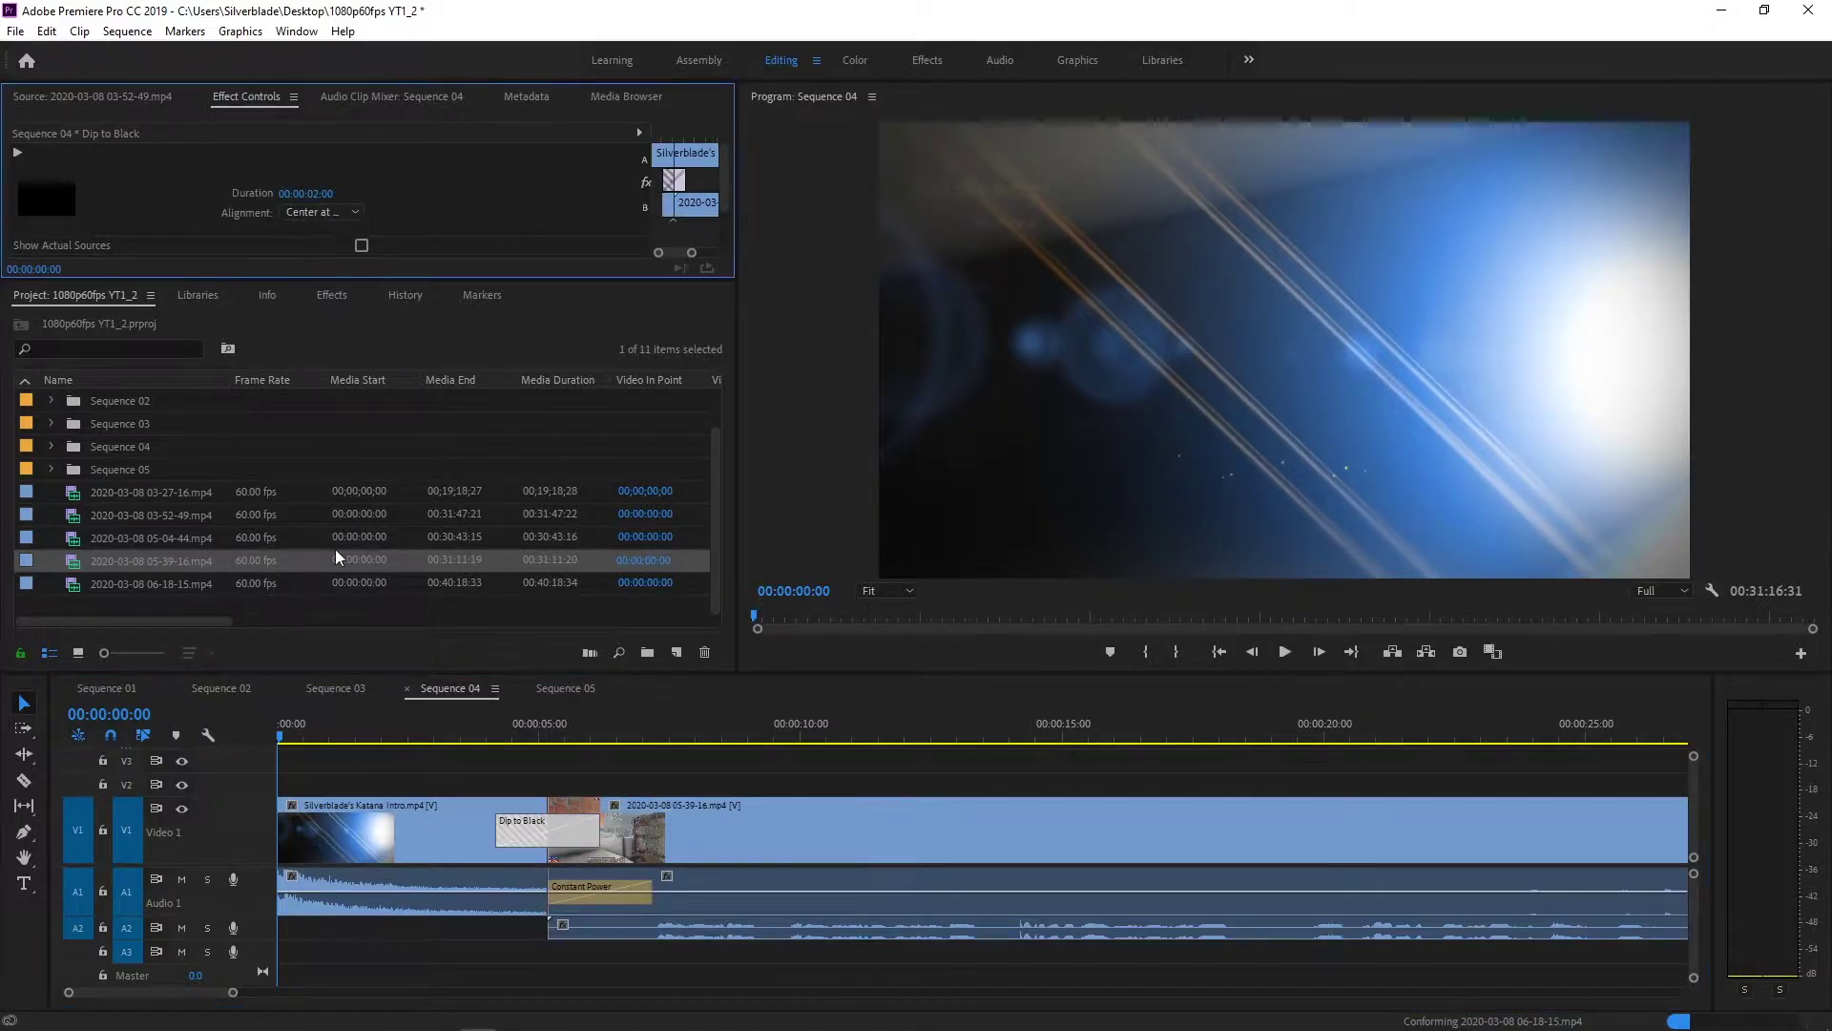
left_click(565, 688)
left_click(135, 582)
left_click_drag(134, 582, 496, 811)
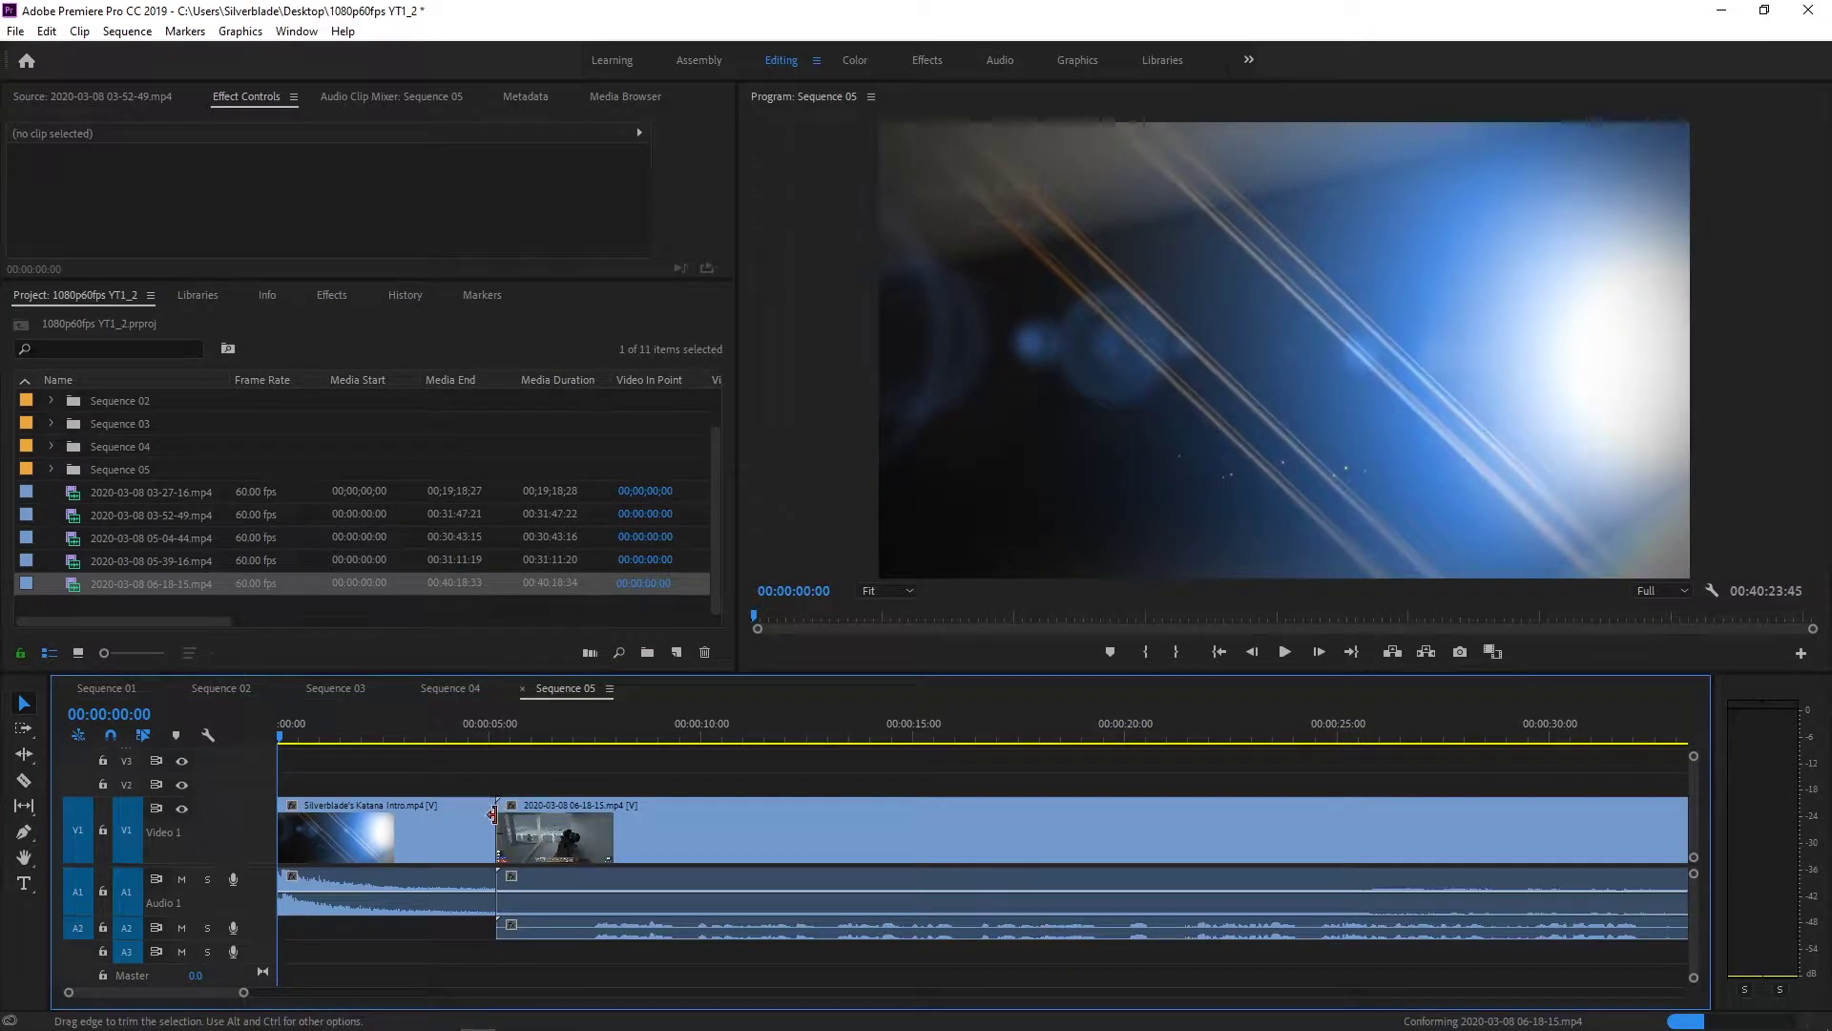
right_click(494, 814)
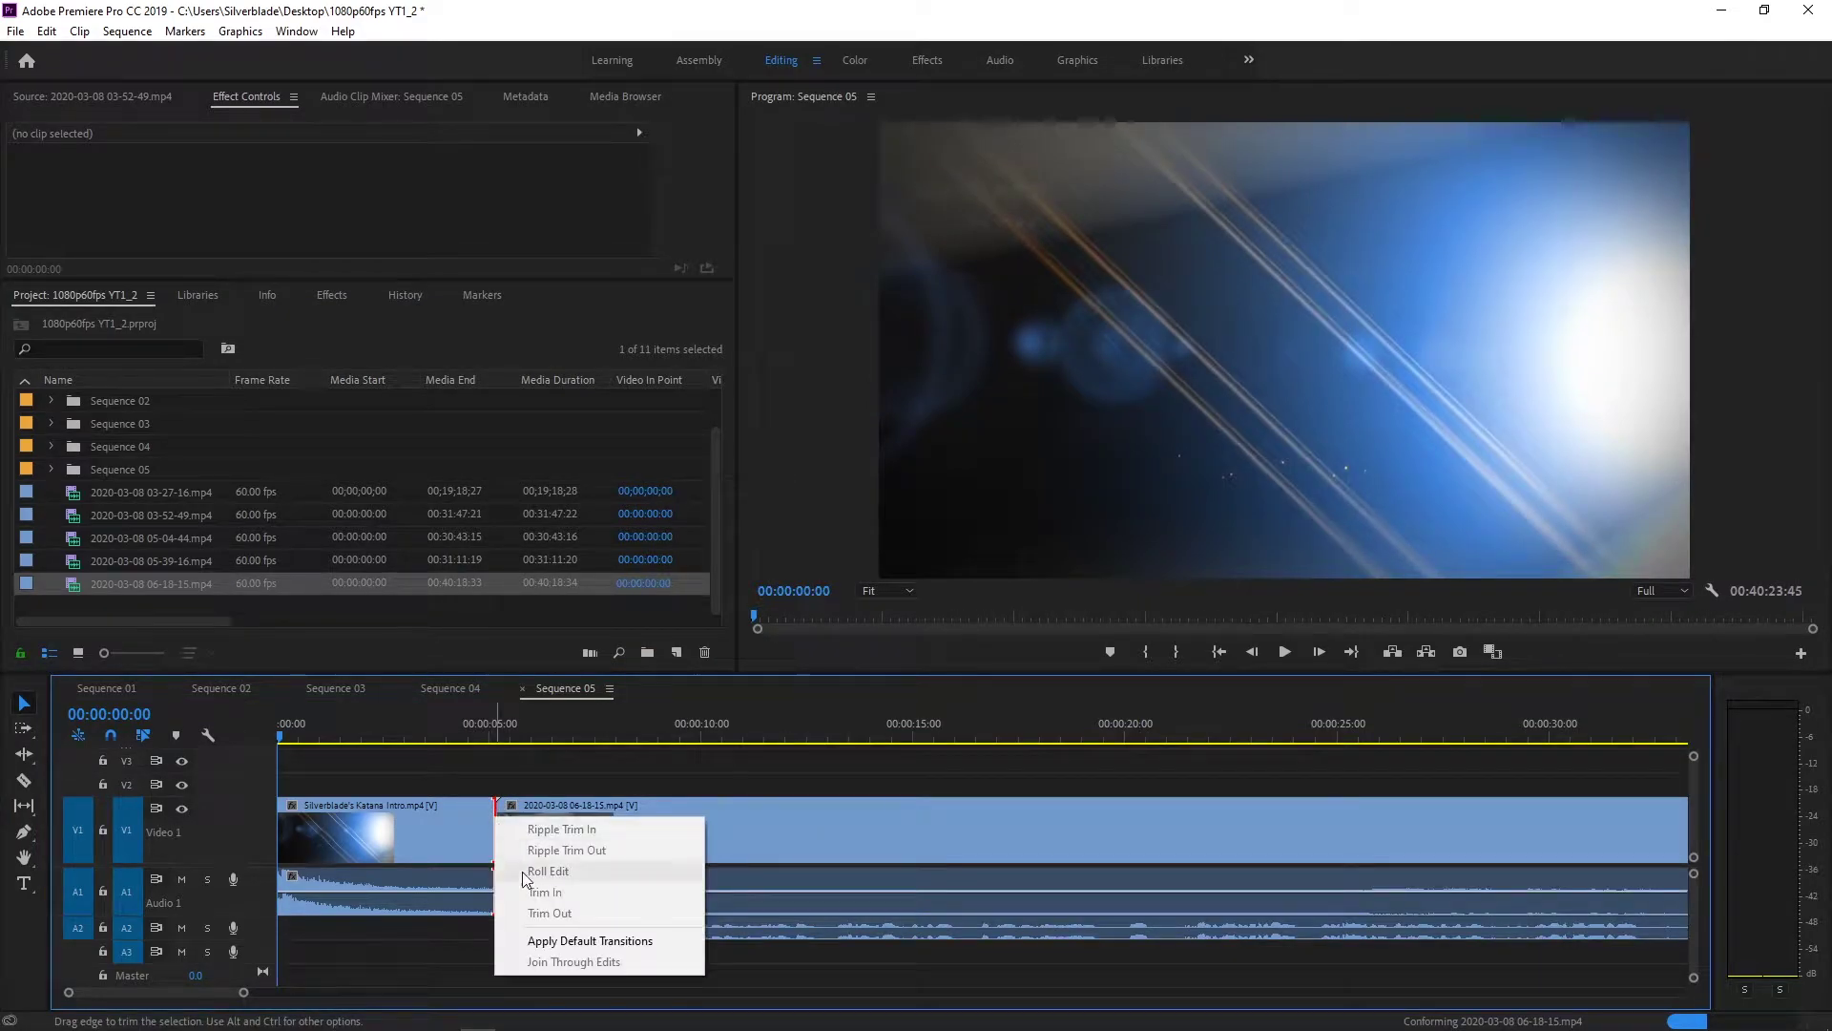
left_click(549, 940)
left_click(531, 822)
left_click(346, 211)
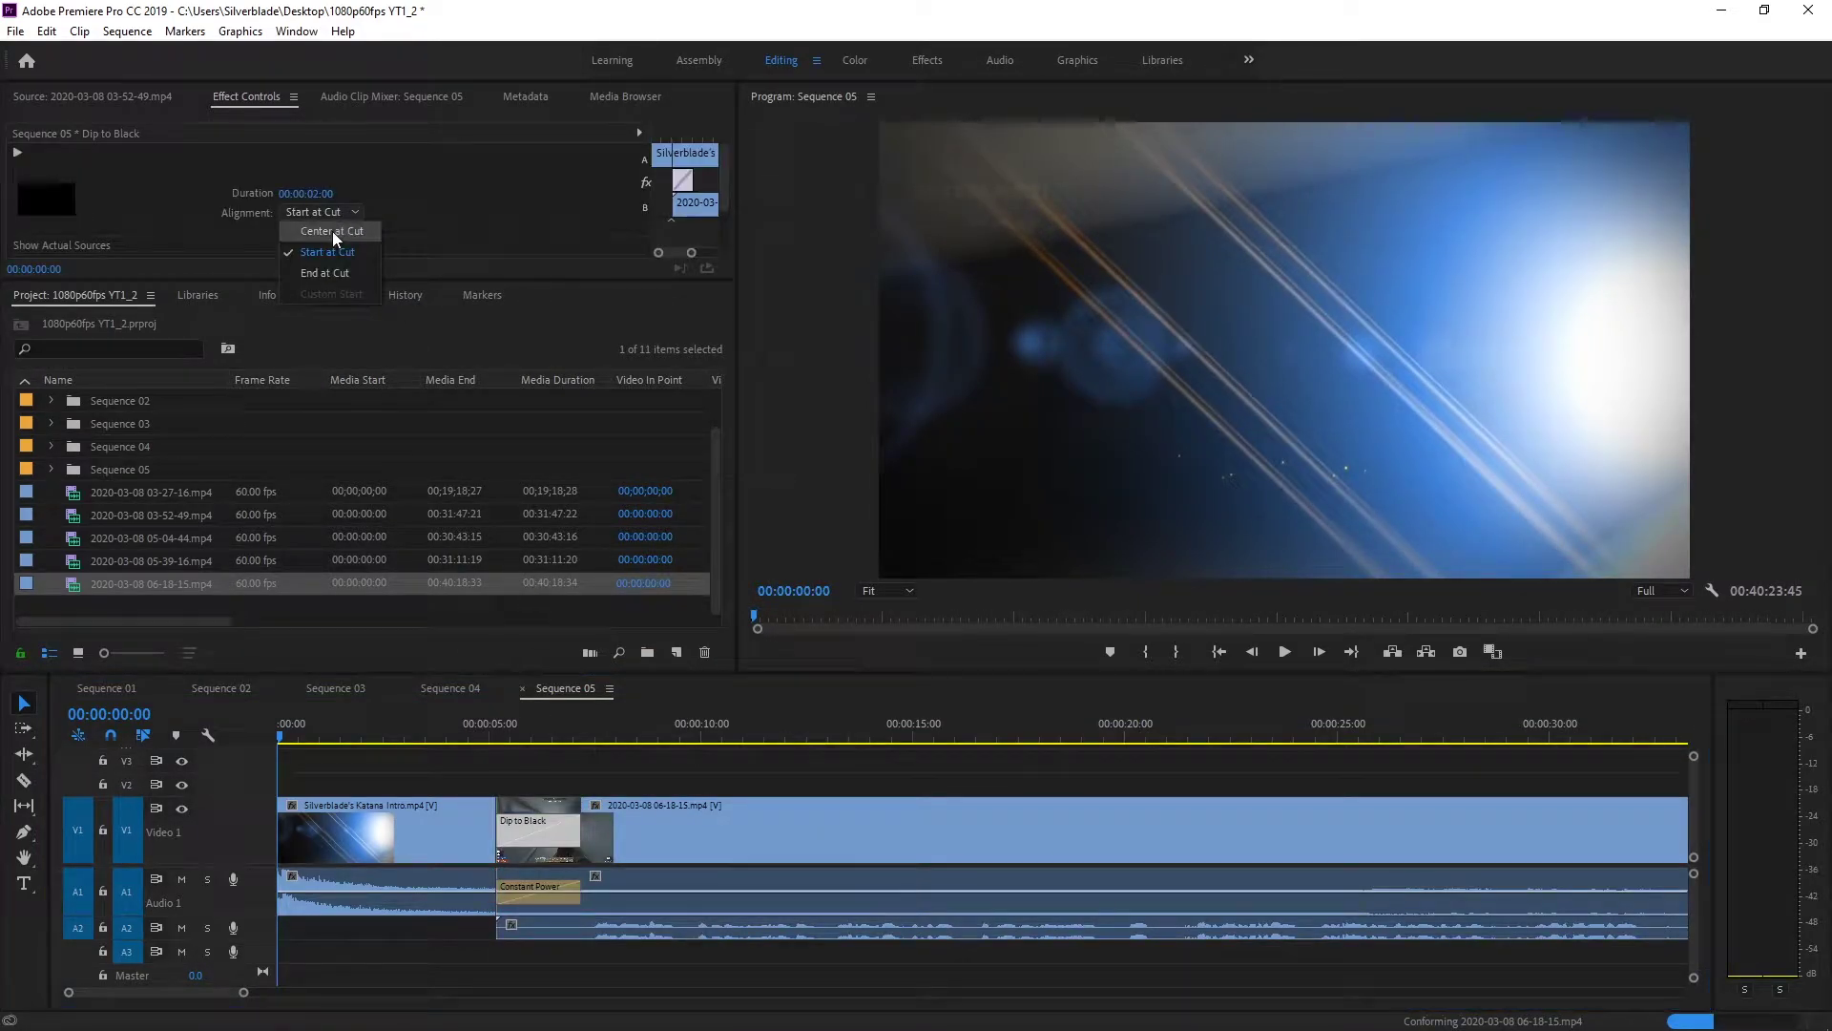
left_click(334, 231)
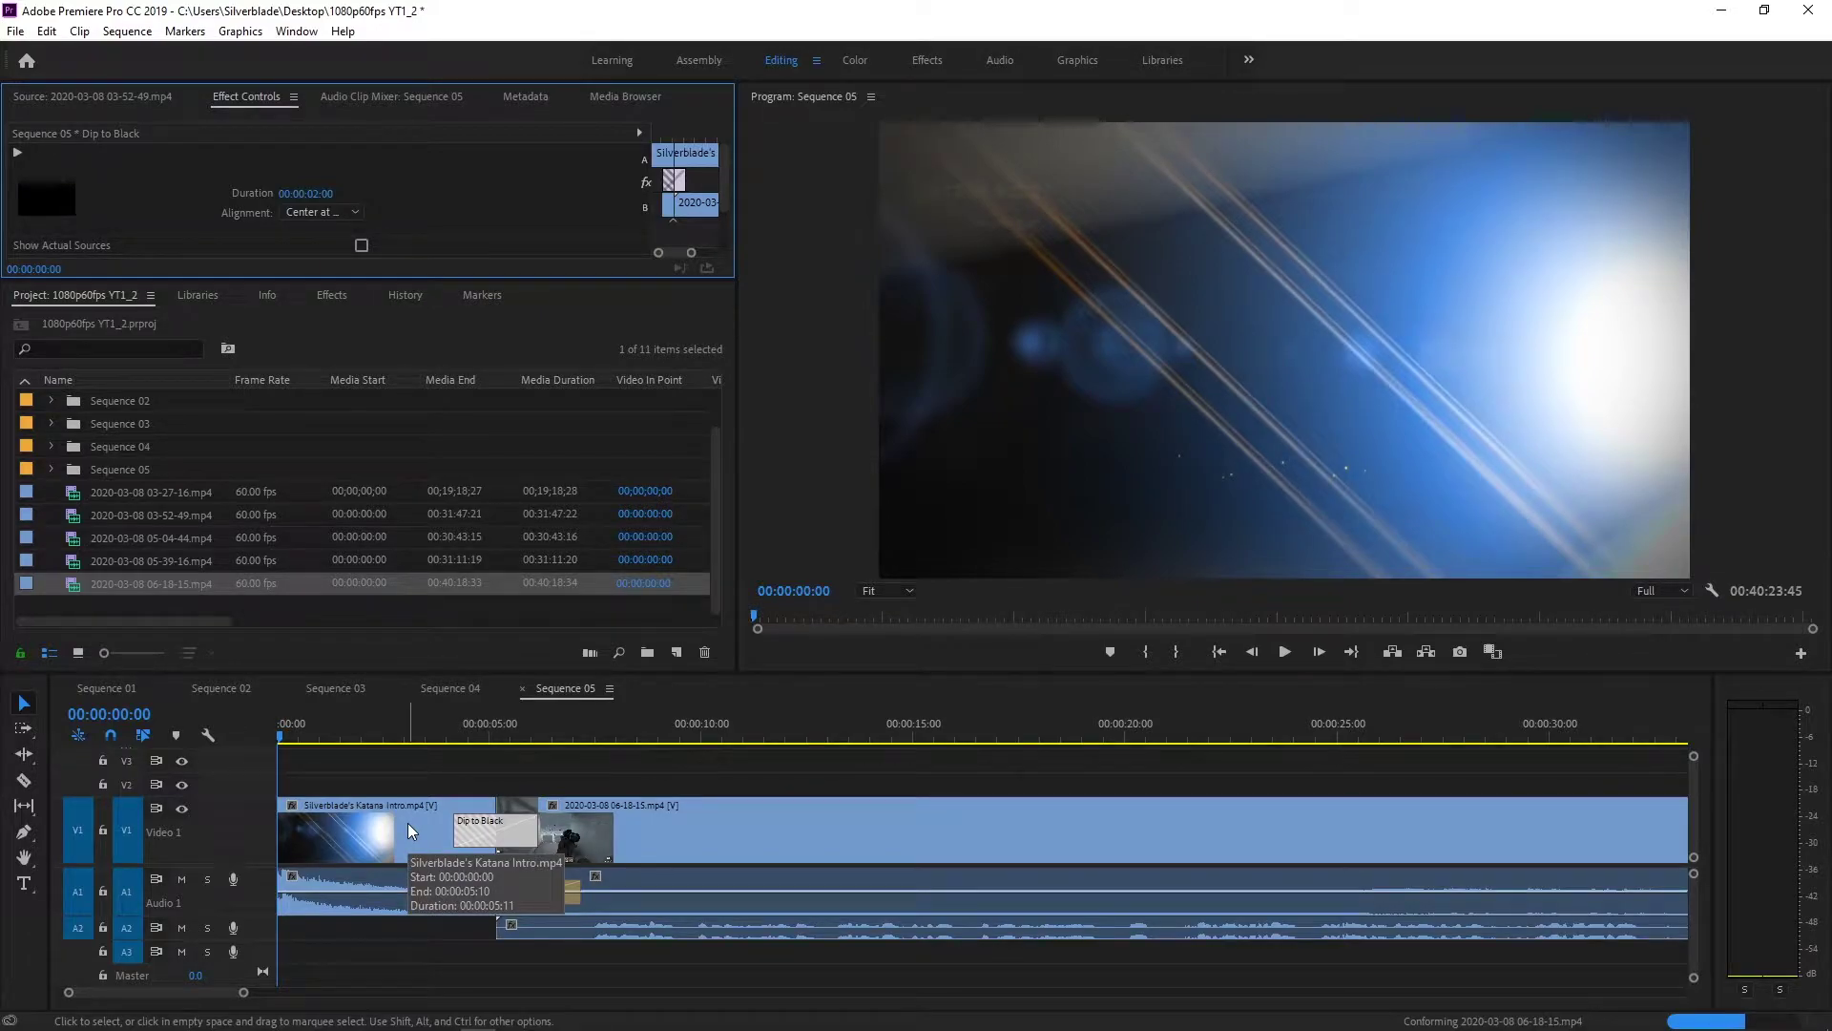
Play back the transition from the intro into the recording in Sequence 05, starting at about 00:00:04:11
left_click(455, 727)
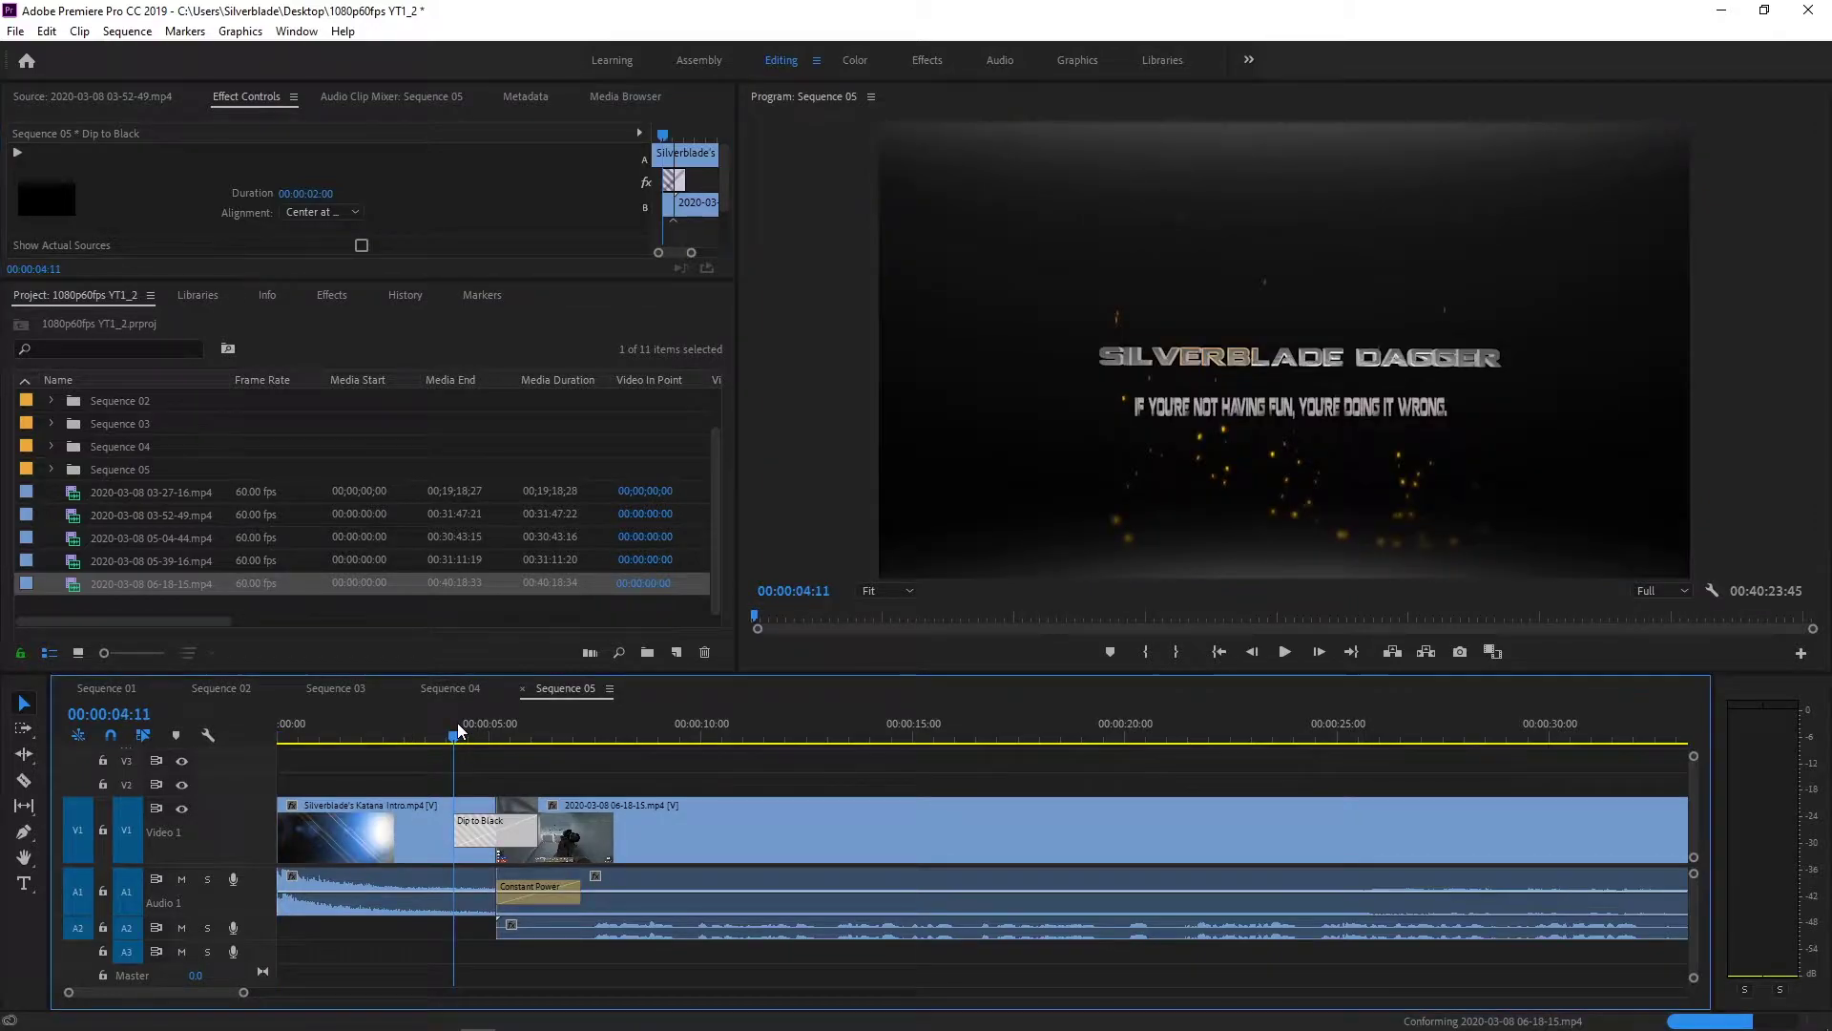
left_click(1285, 650)
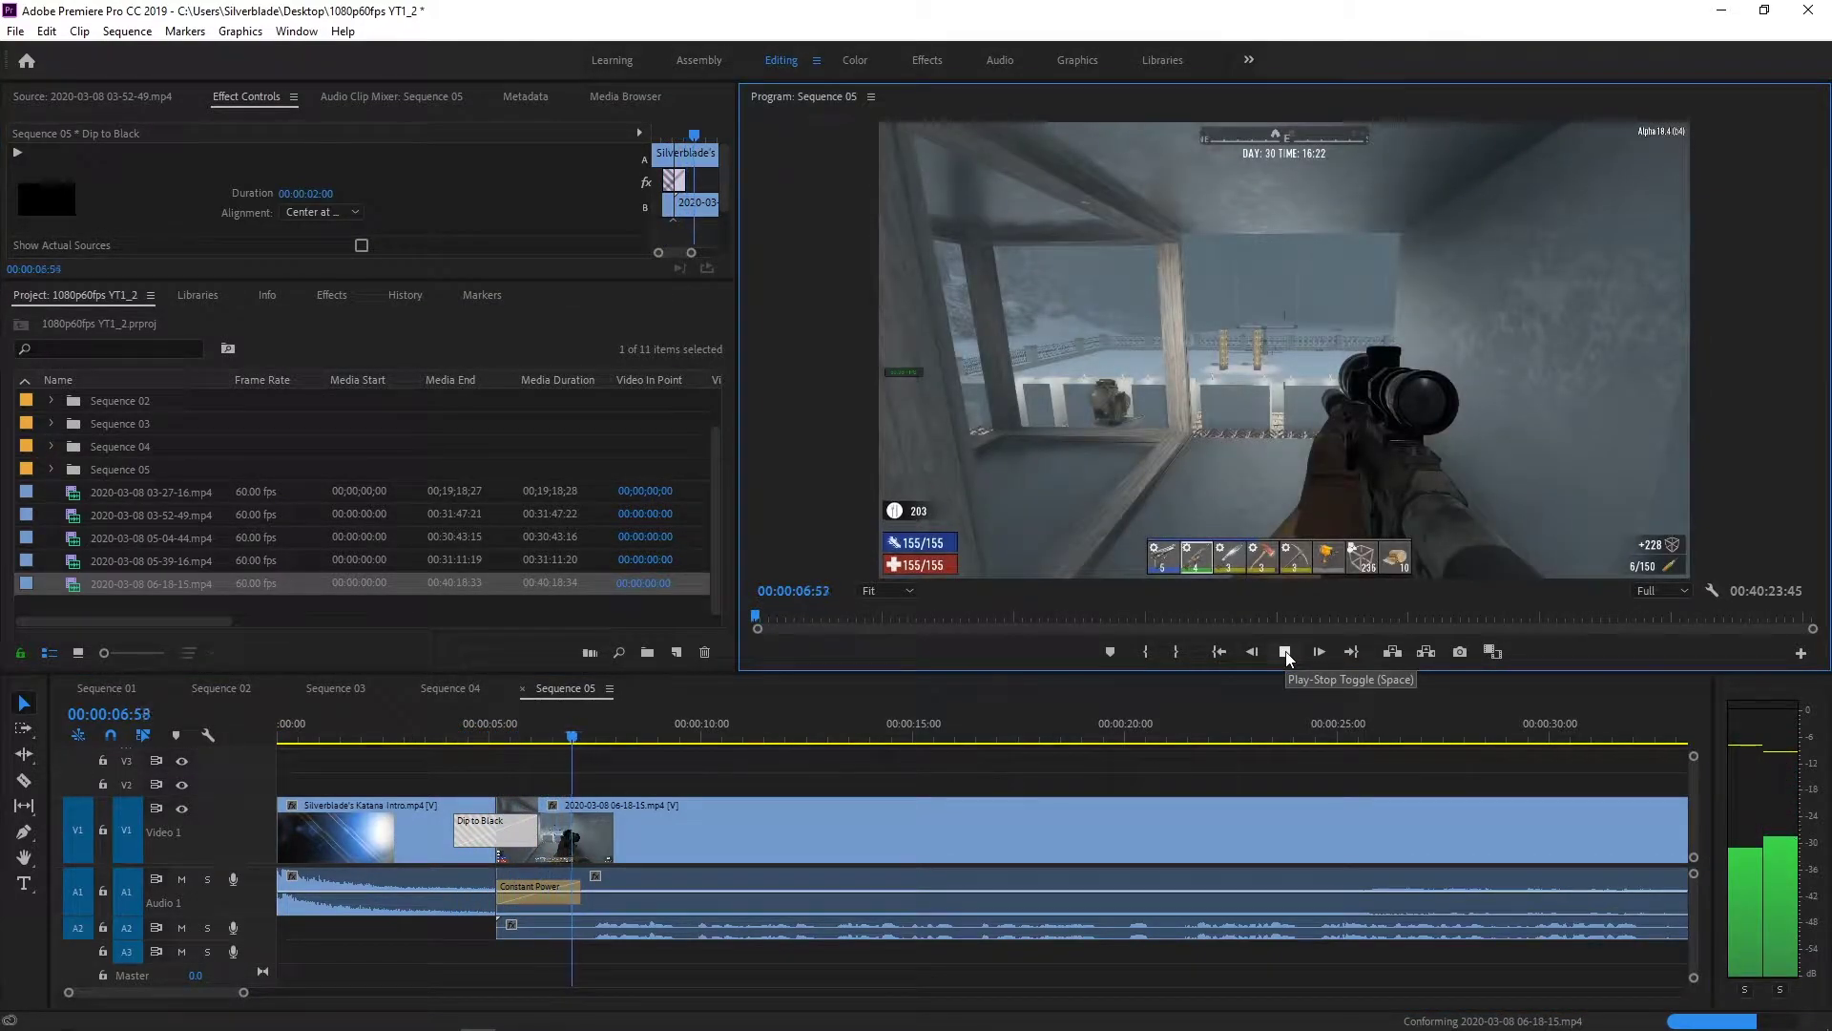
left_click(1285, 651)
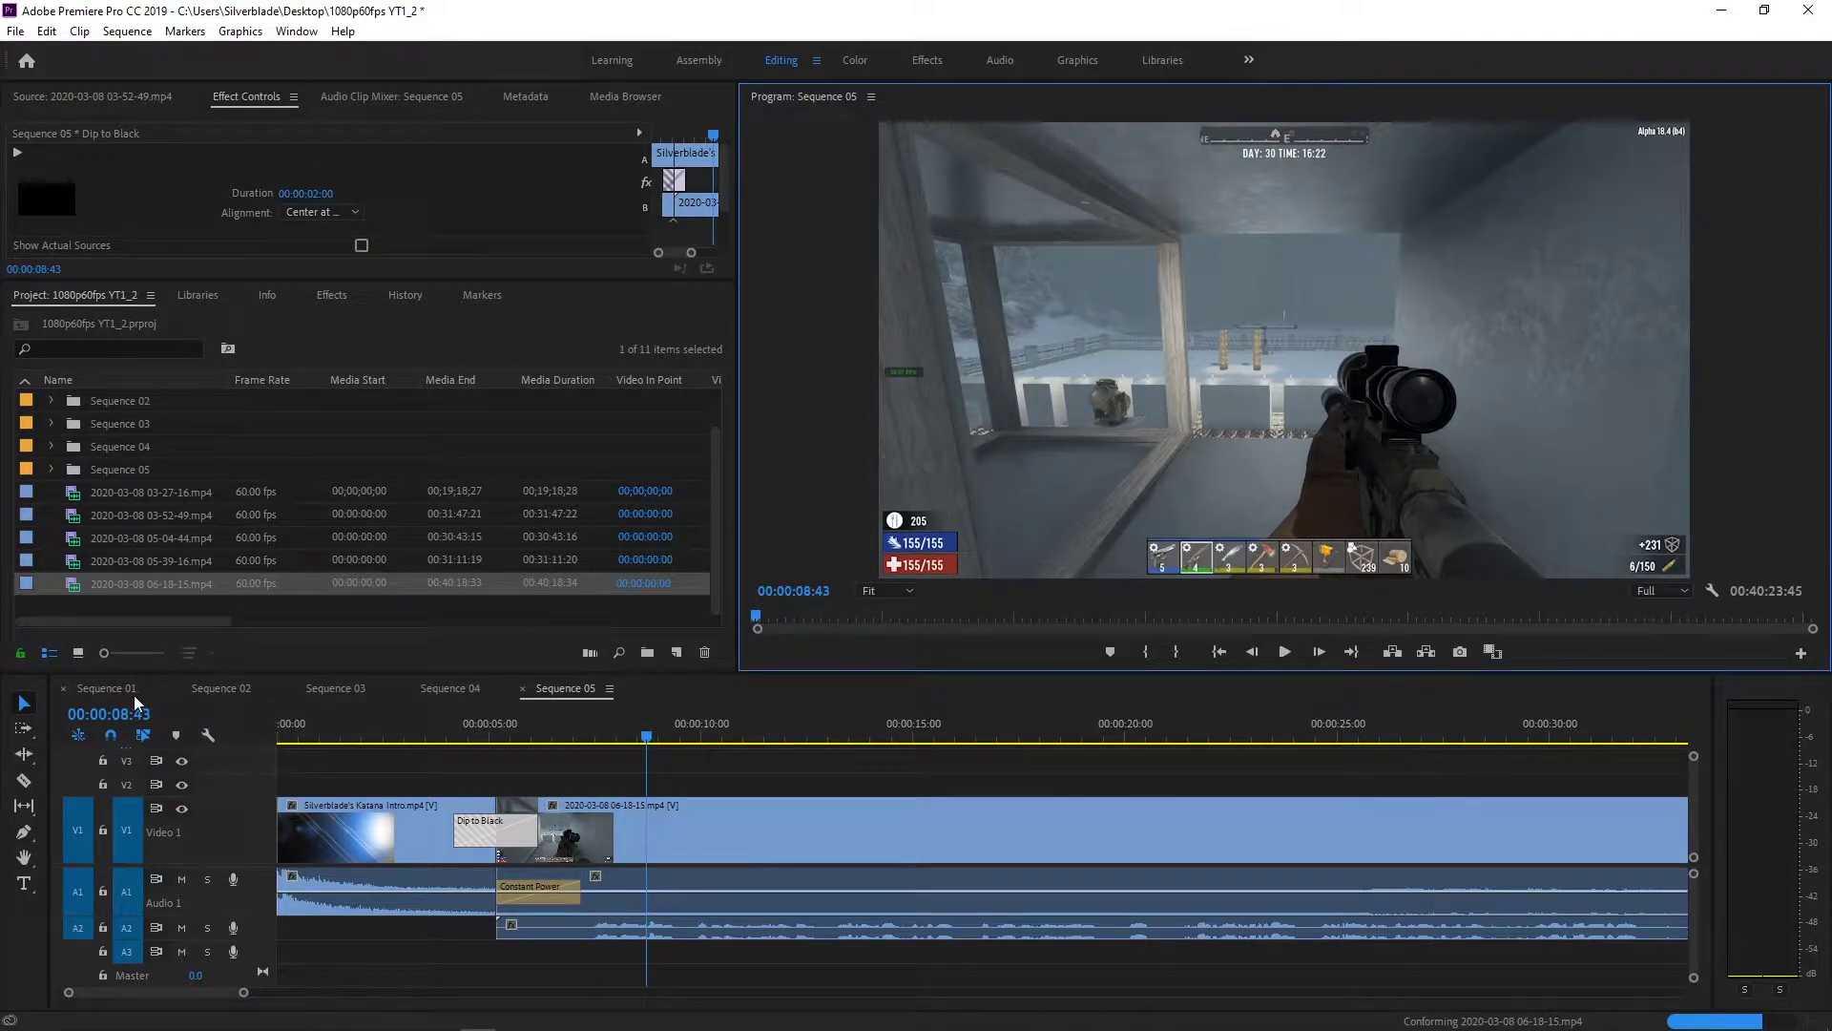
Return to Sequence 01 and move the five recordings, in order from 03-27-16 to 06-18-15, into the project bins Sequence 01 through Sequence 05
left_click(106, 687)
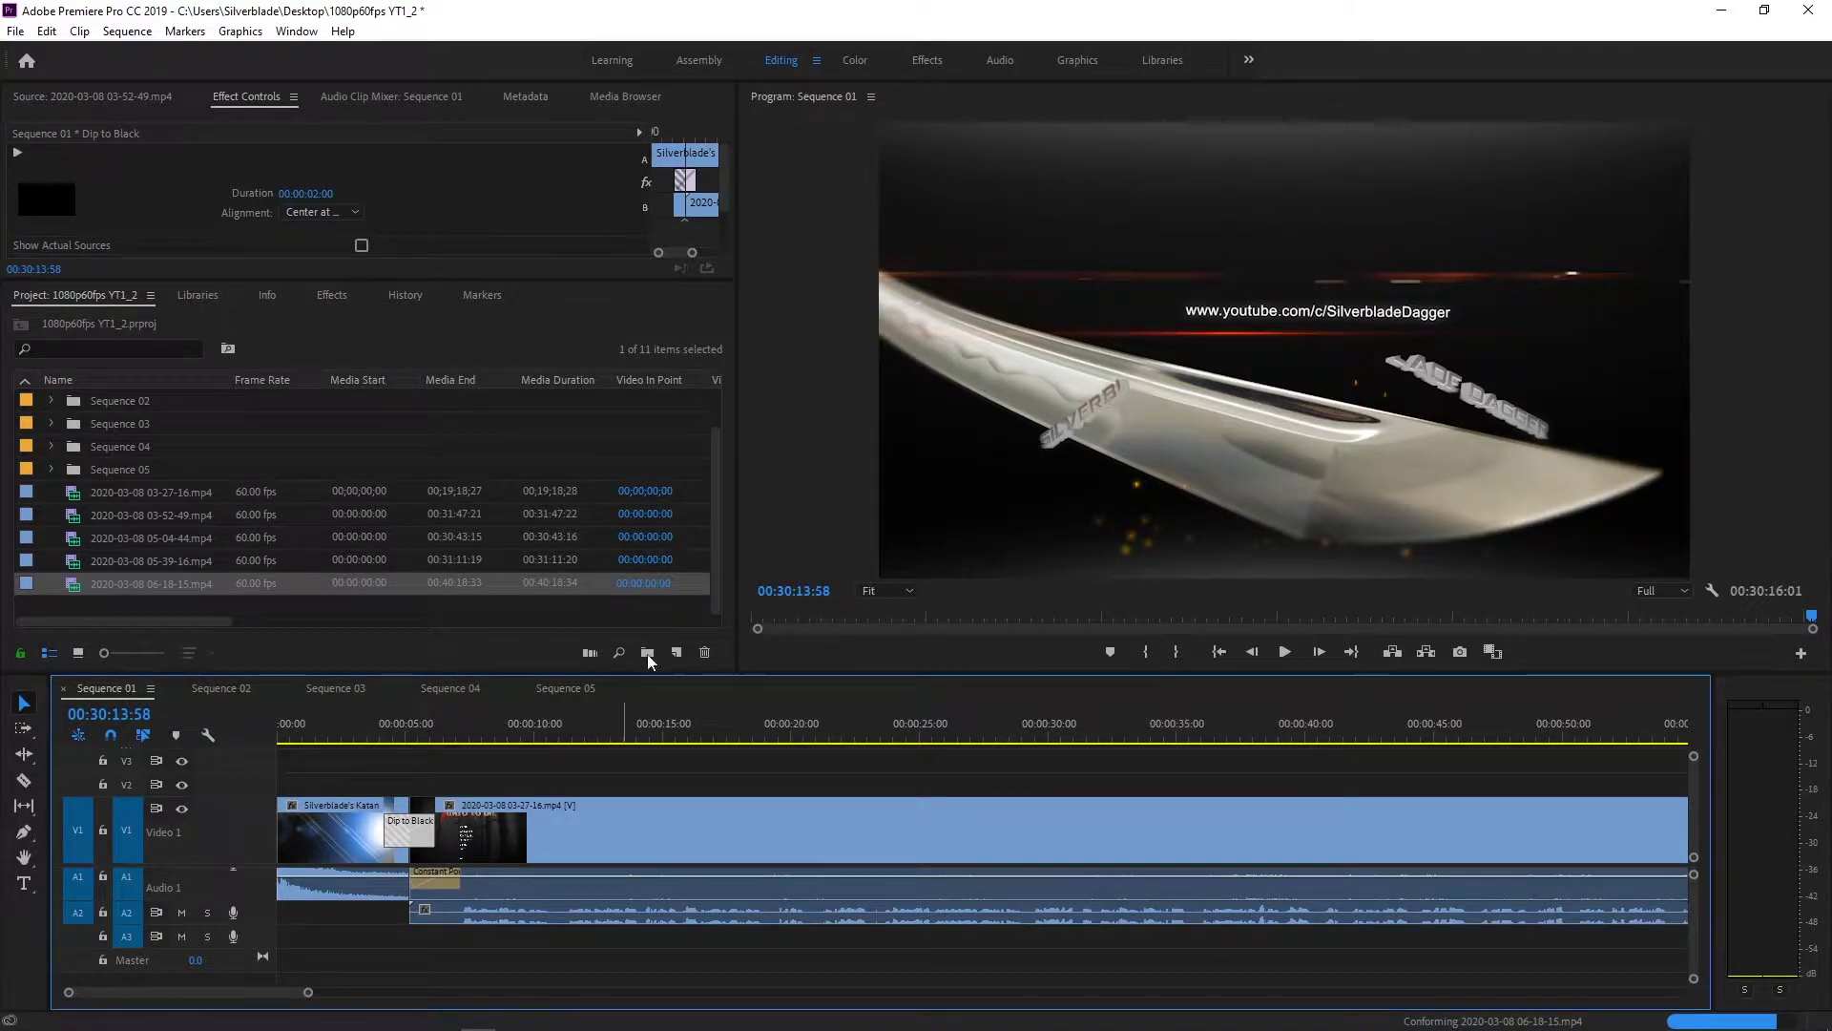
left_click(134, 490)
scroll(134, 491, "up", 1)
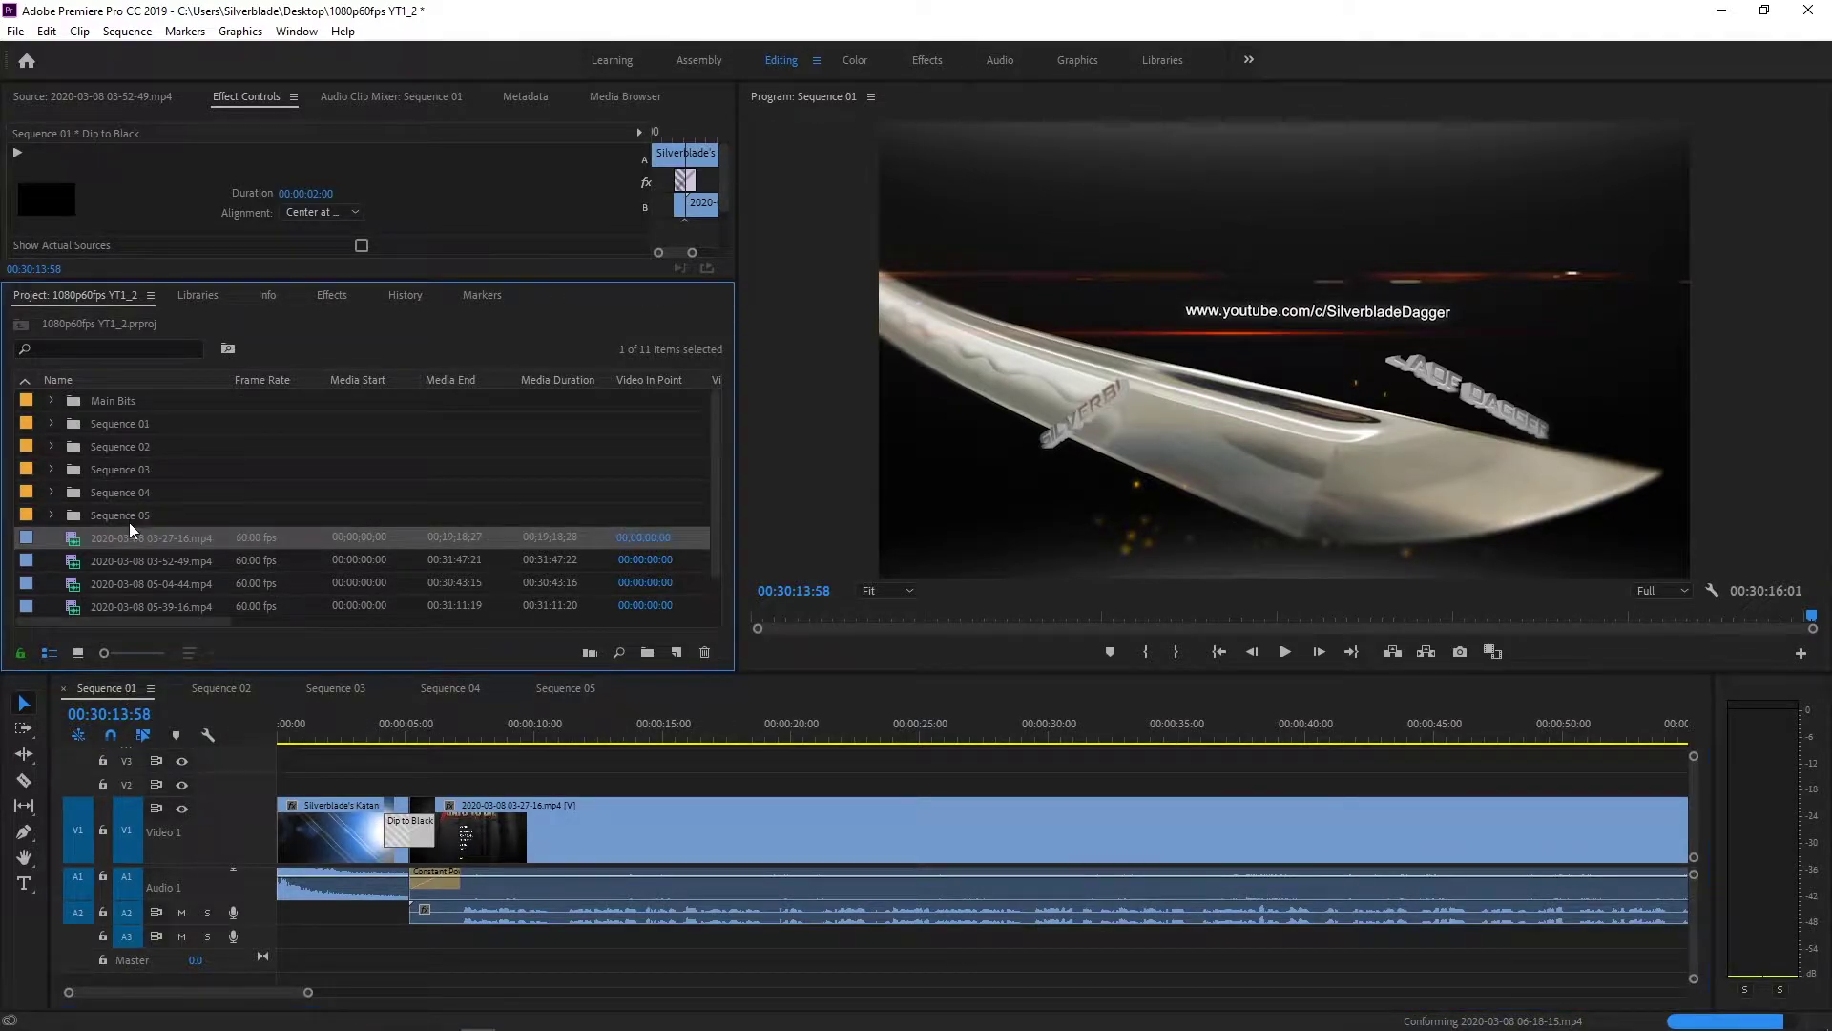
key("Delete")
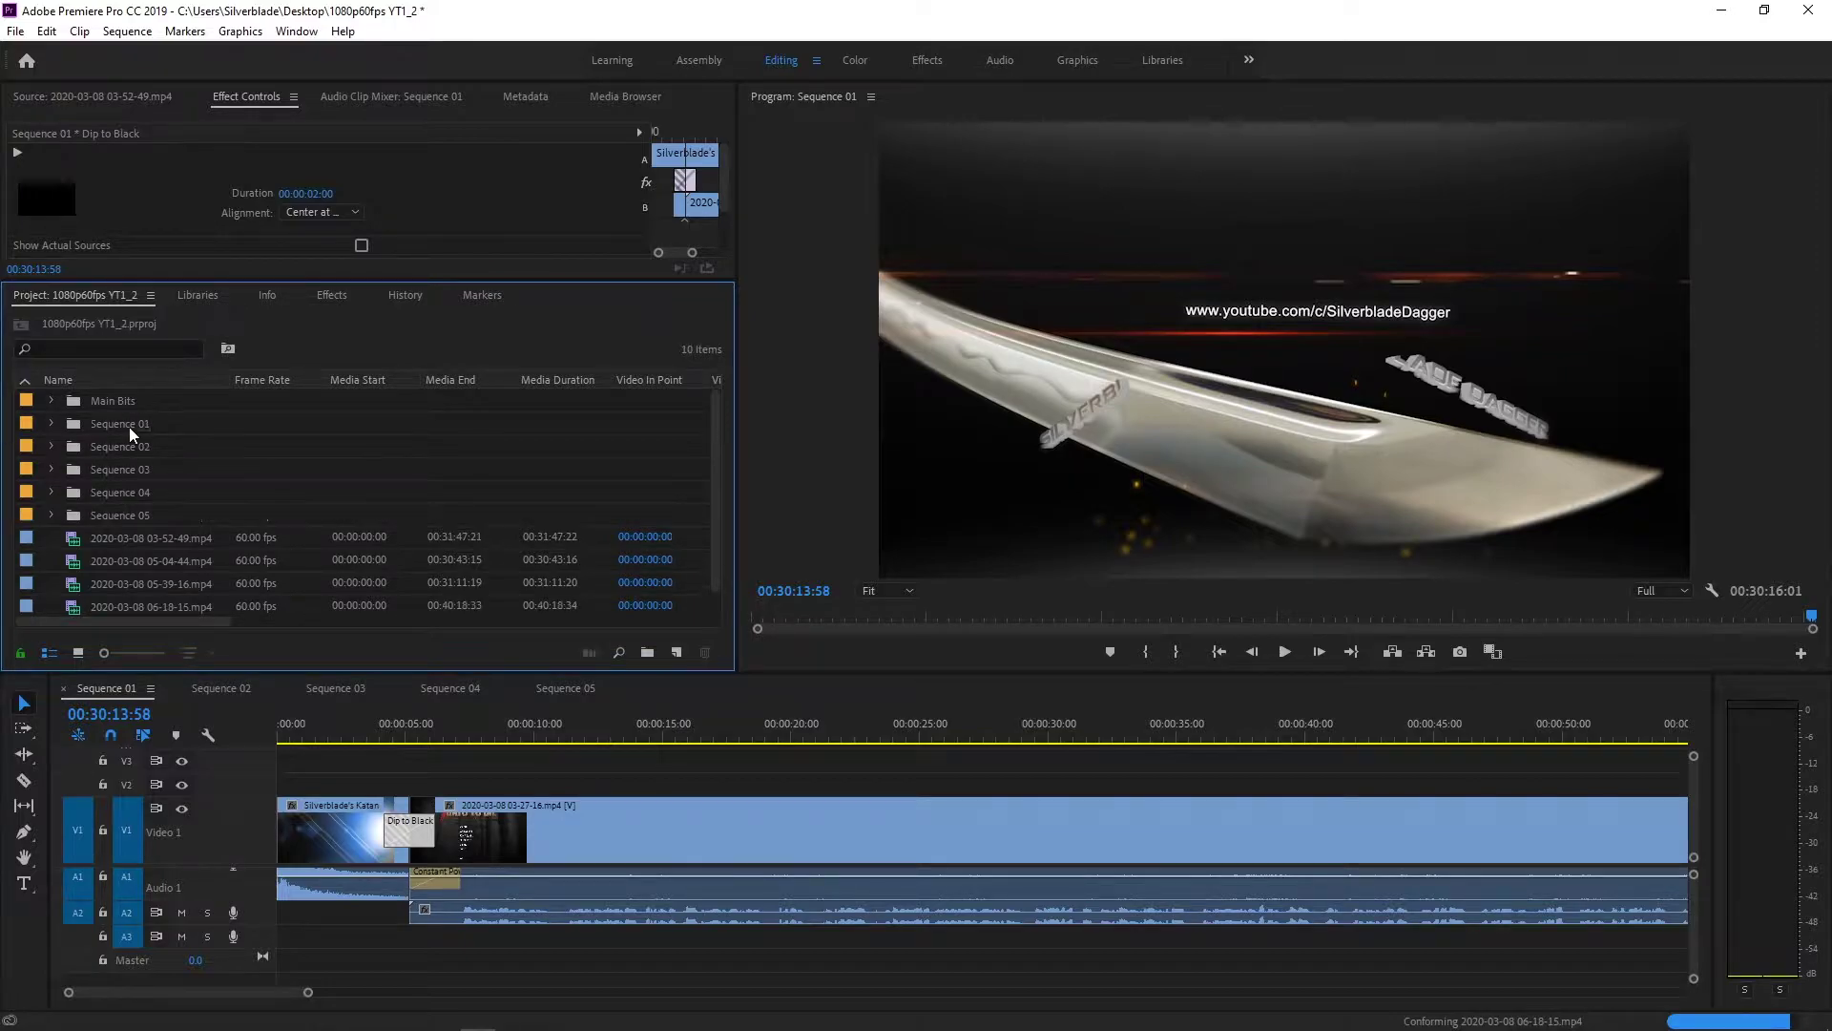
left_click(133, 538)
key("Delete")
left_click(142, 541)
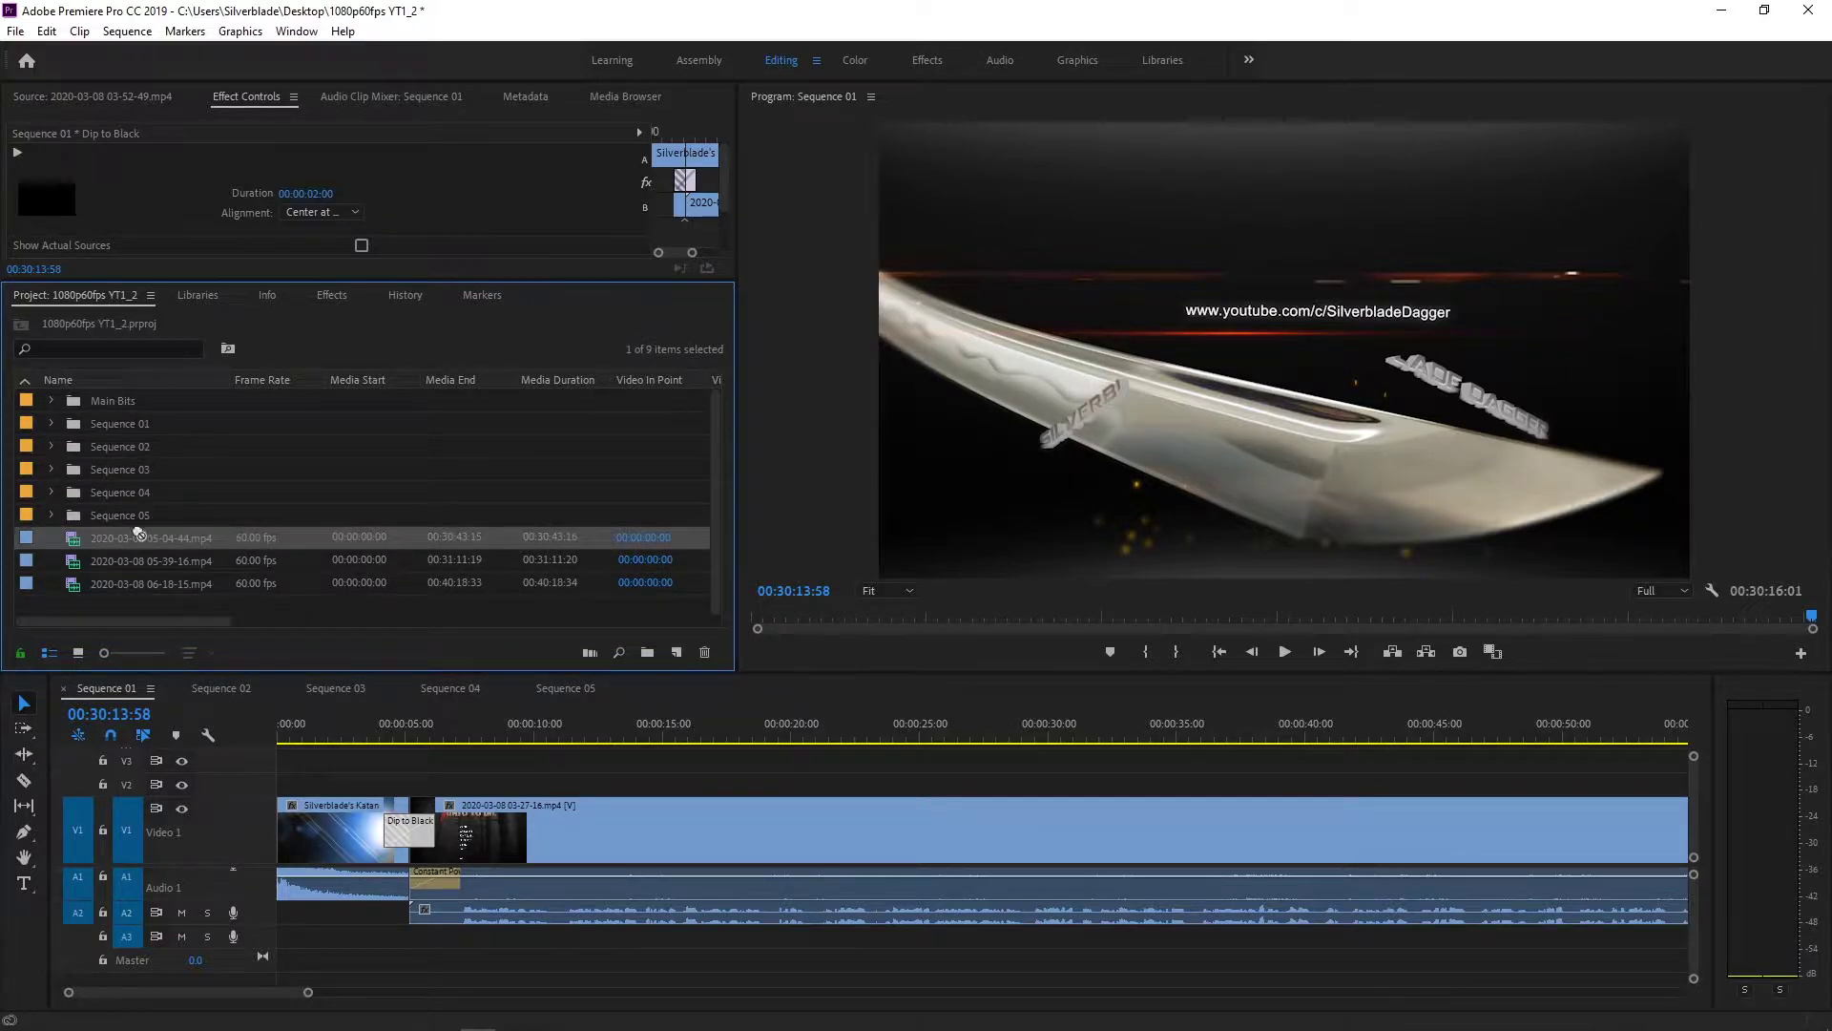
key("Delete")
left_click(130, 528)
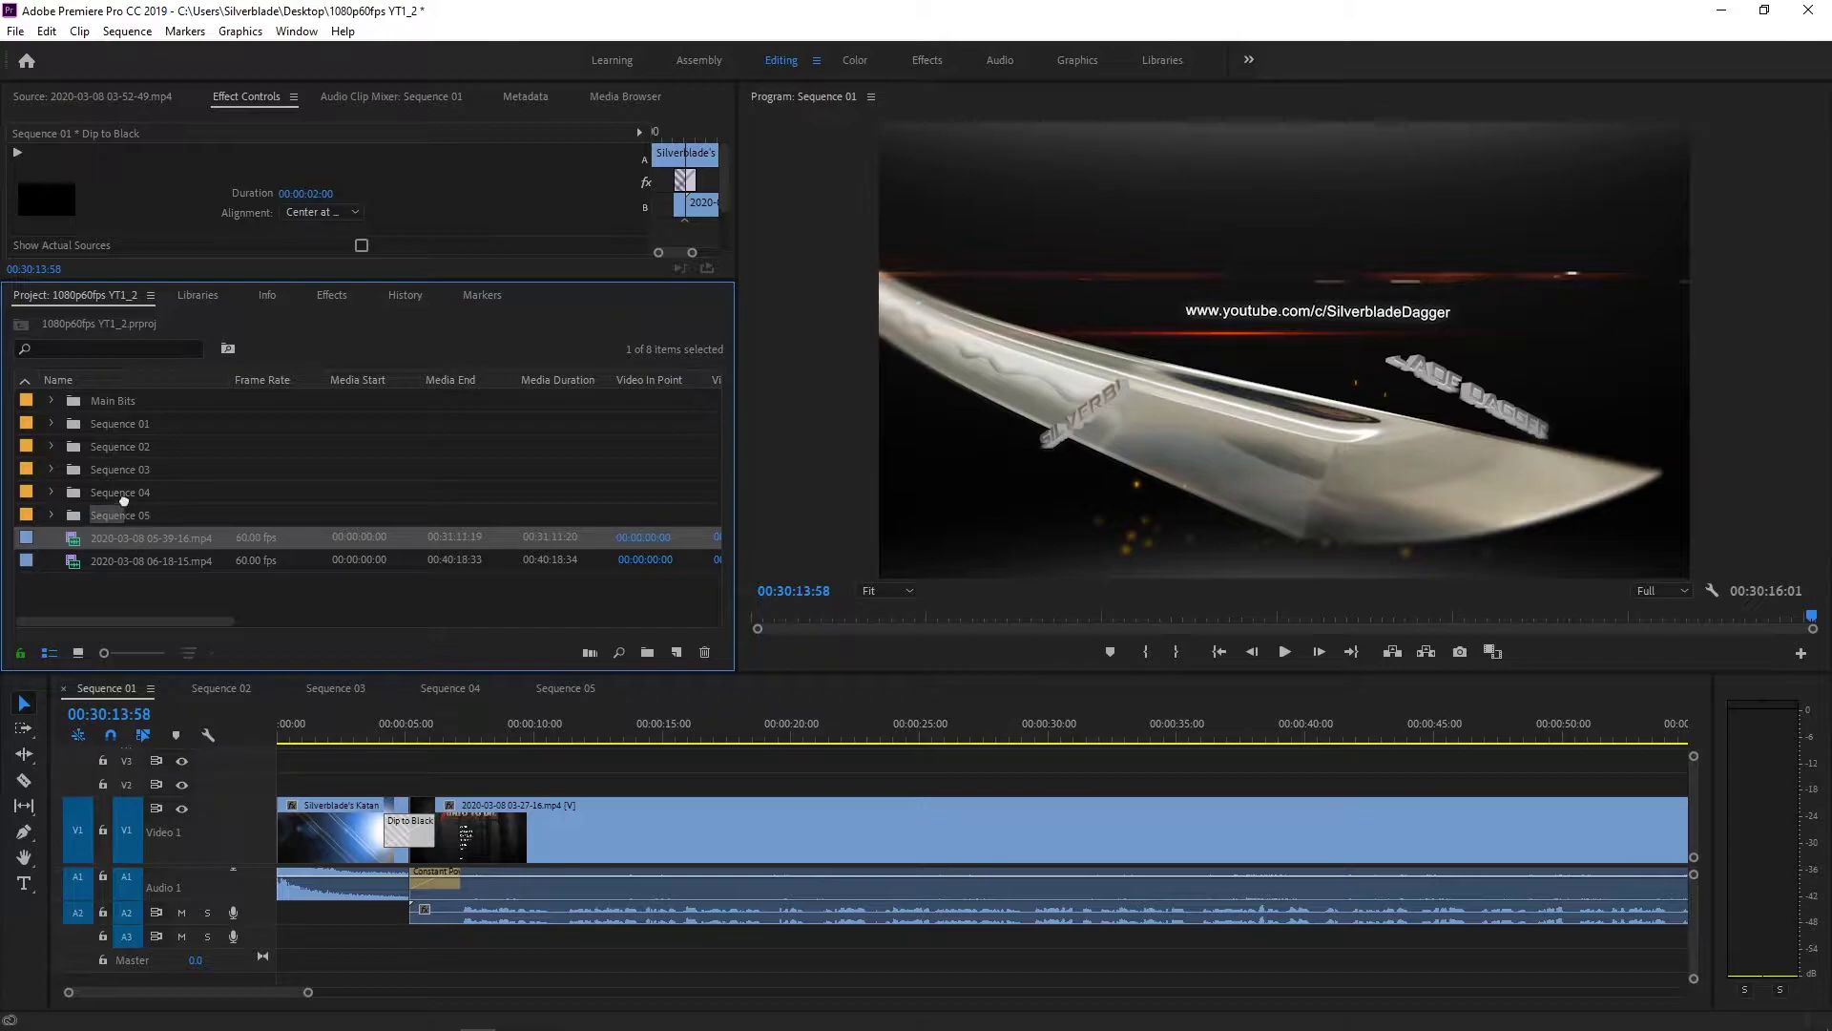
key("Delete")
left_click(120, 535)
key("Delete")
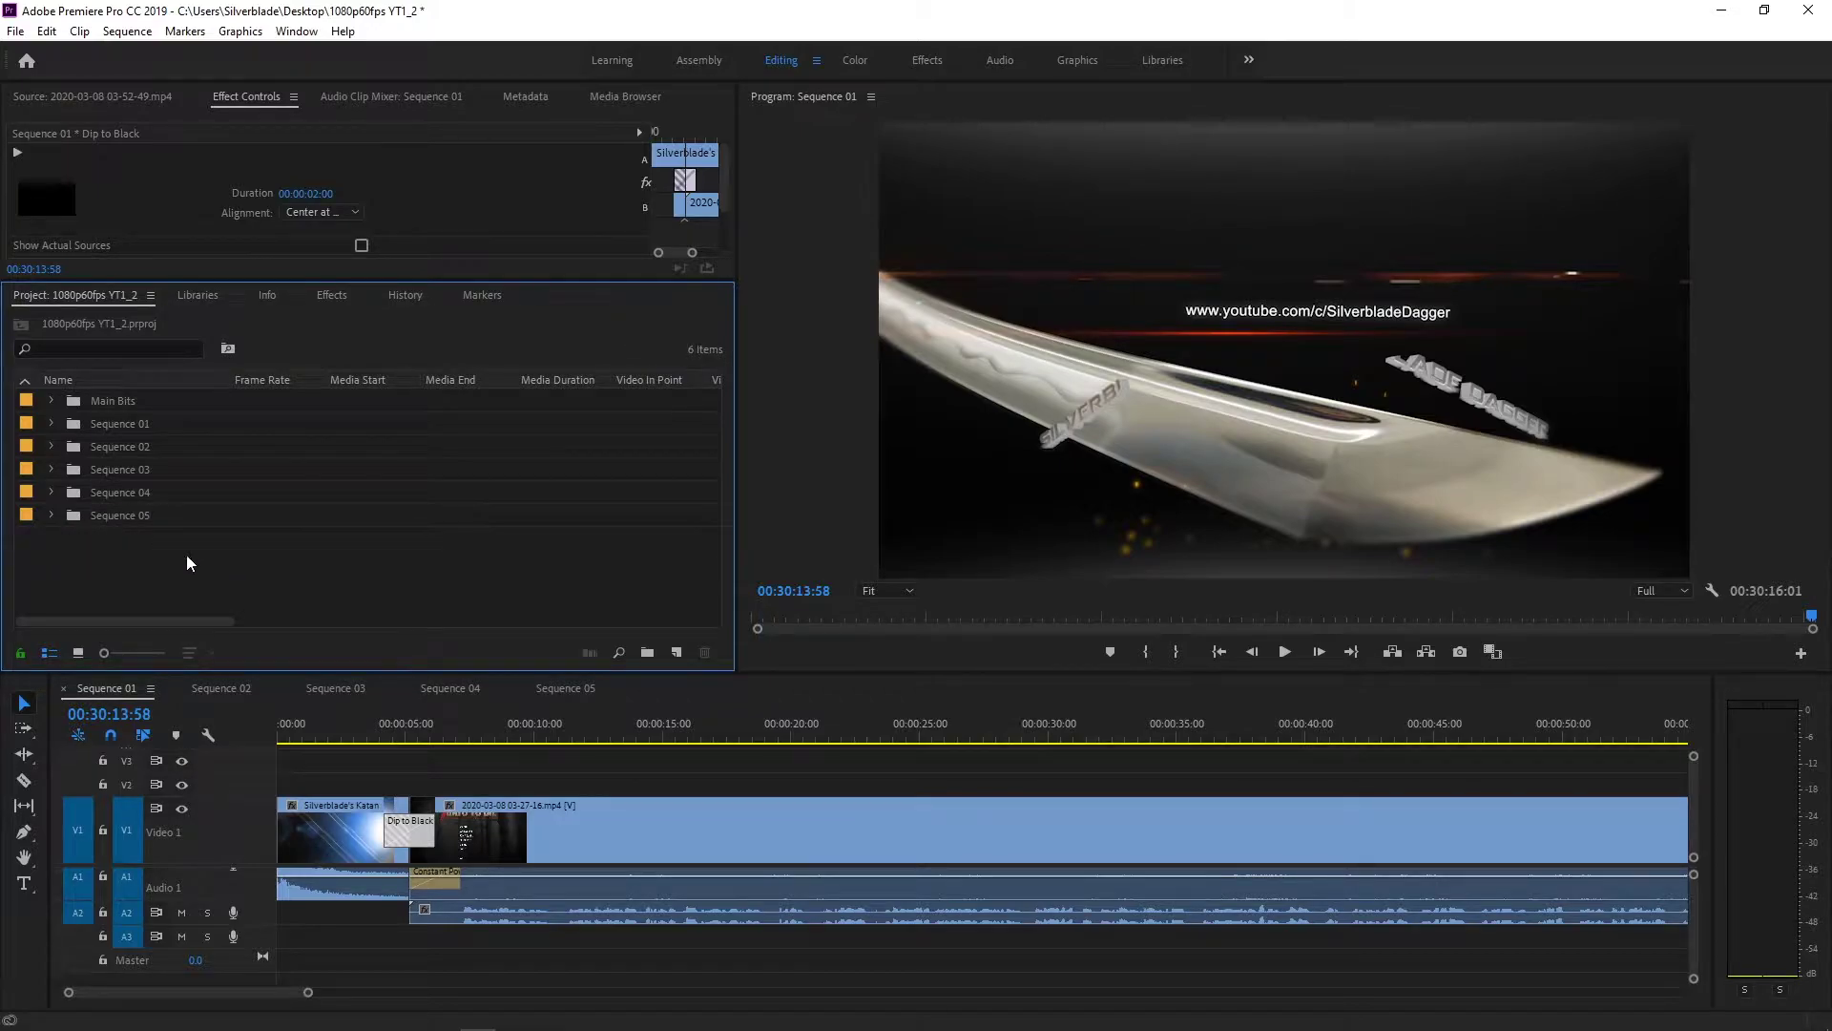
In Sequence 01, move the closing group of Thanks, End Title and katana outro clips earlier so it ends at about 00:21:53:57
left_click(106, 688)
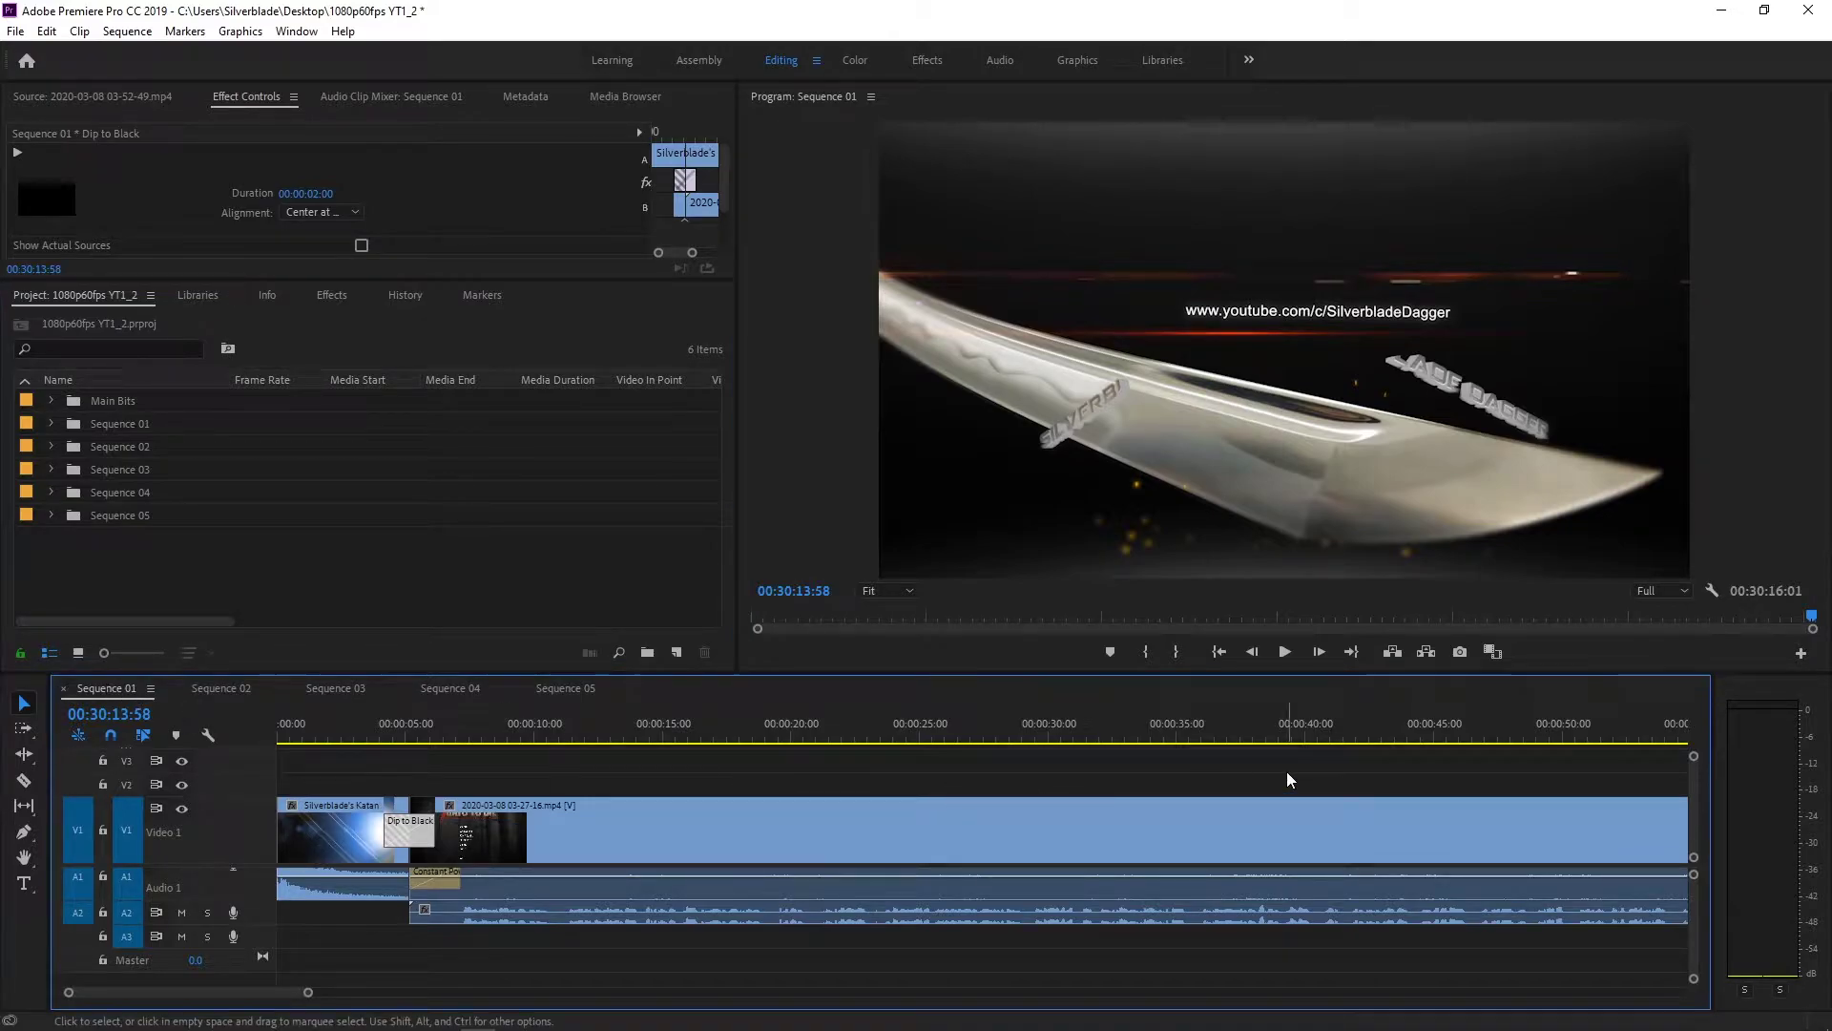
left_click(1352, 652)
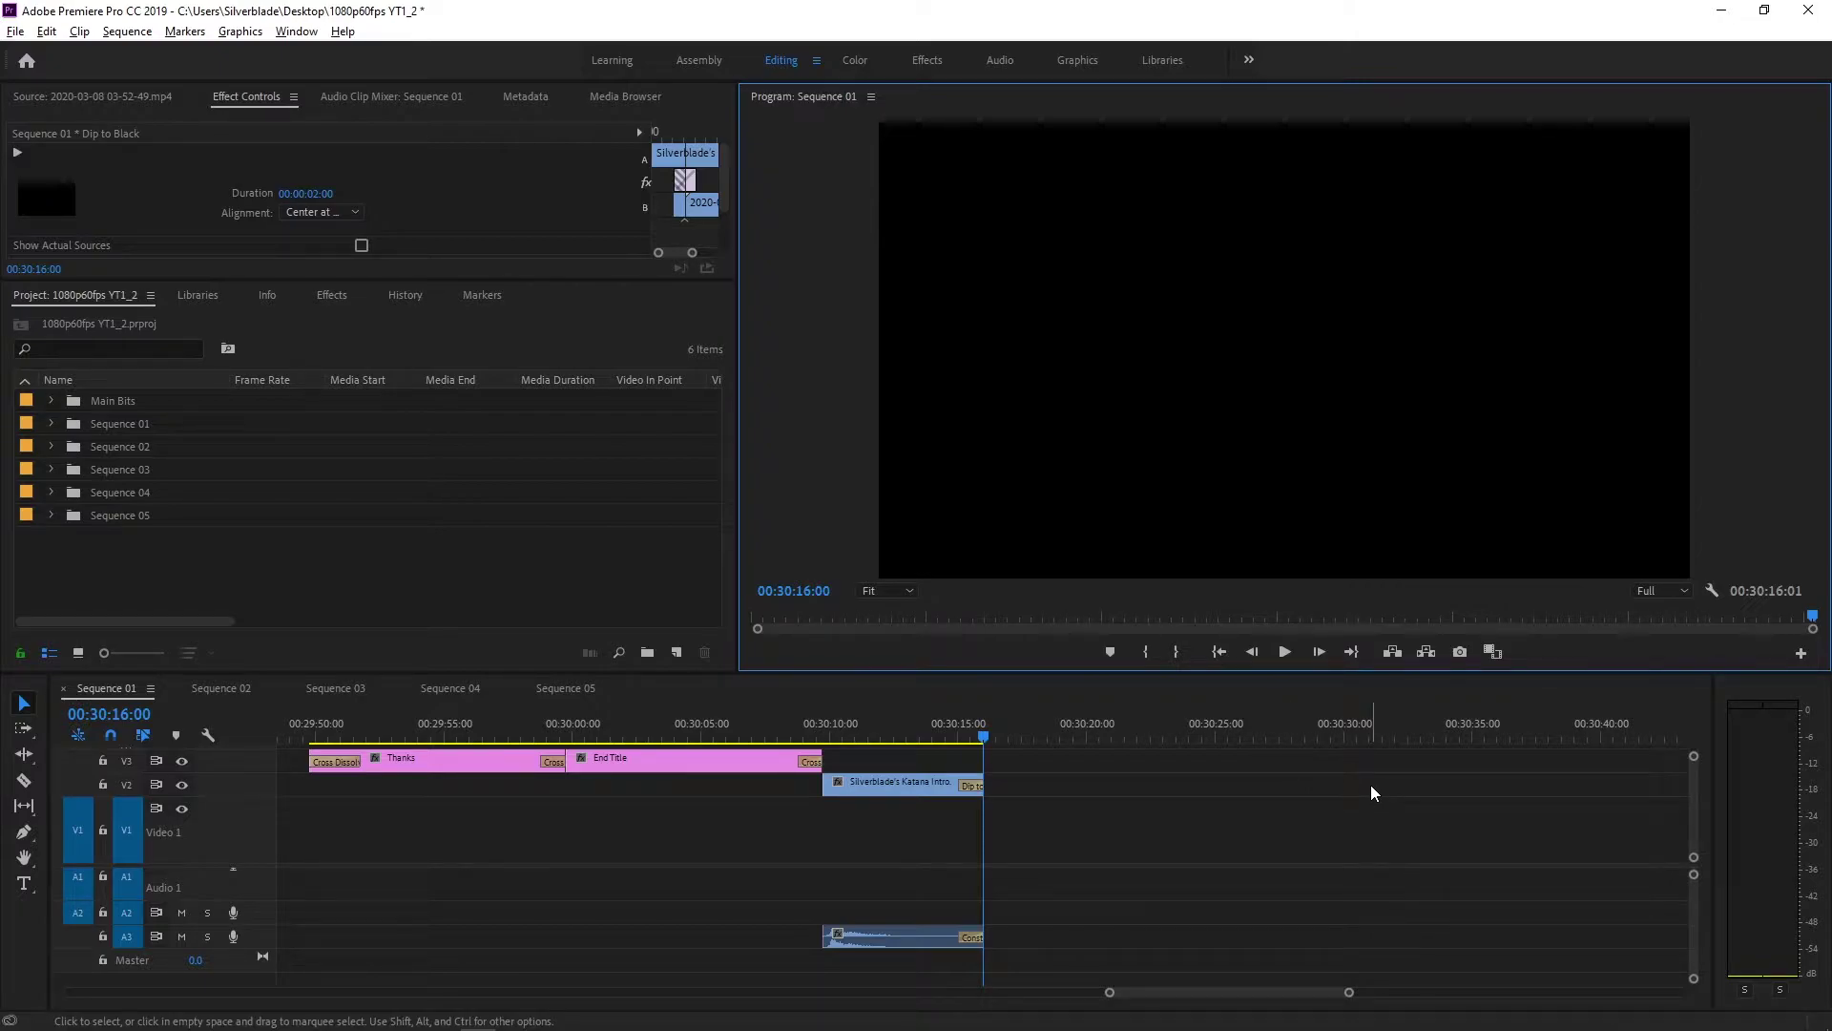
scroll(1418, 776, "down", 5, "alt")
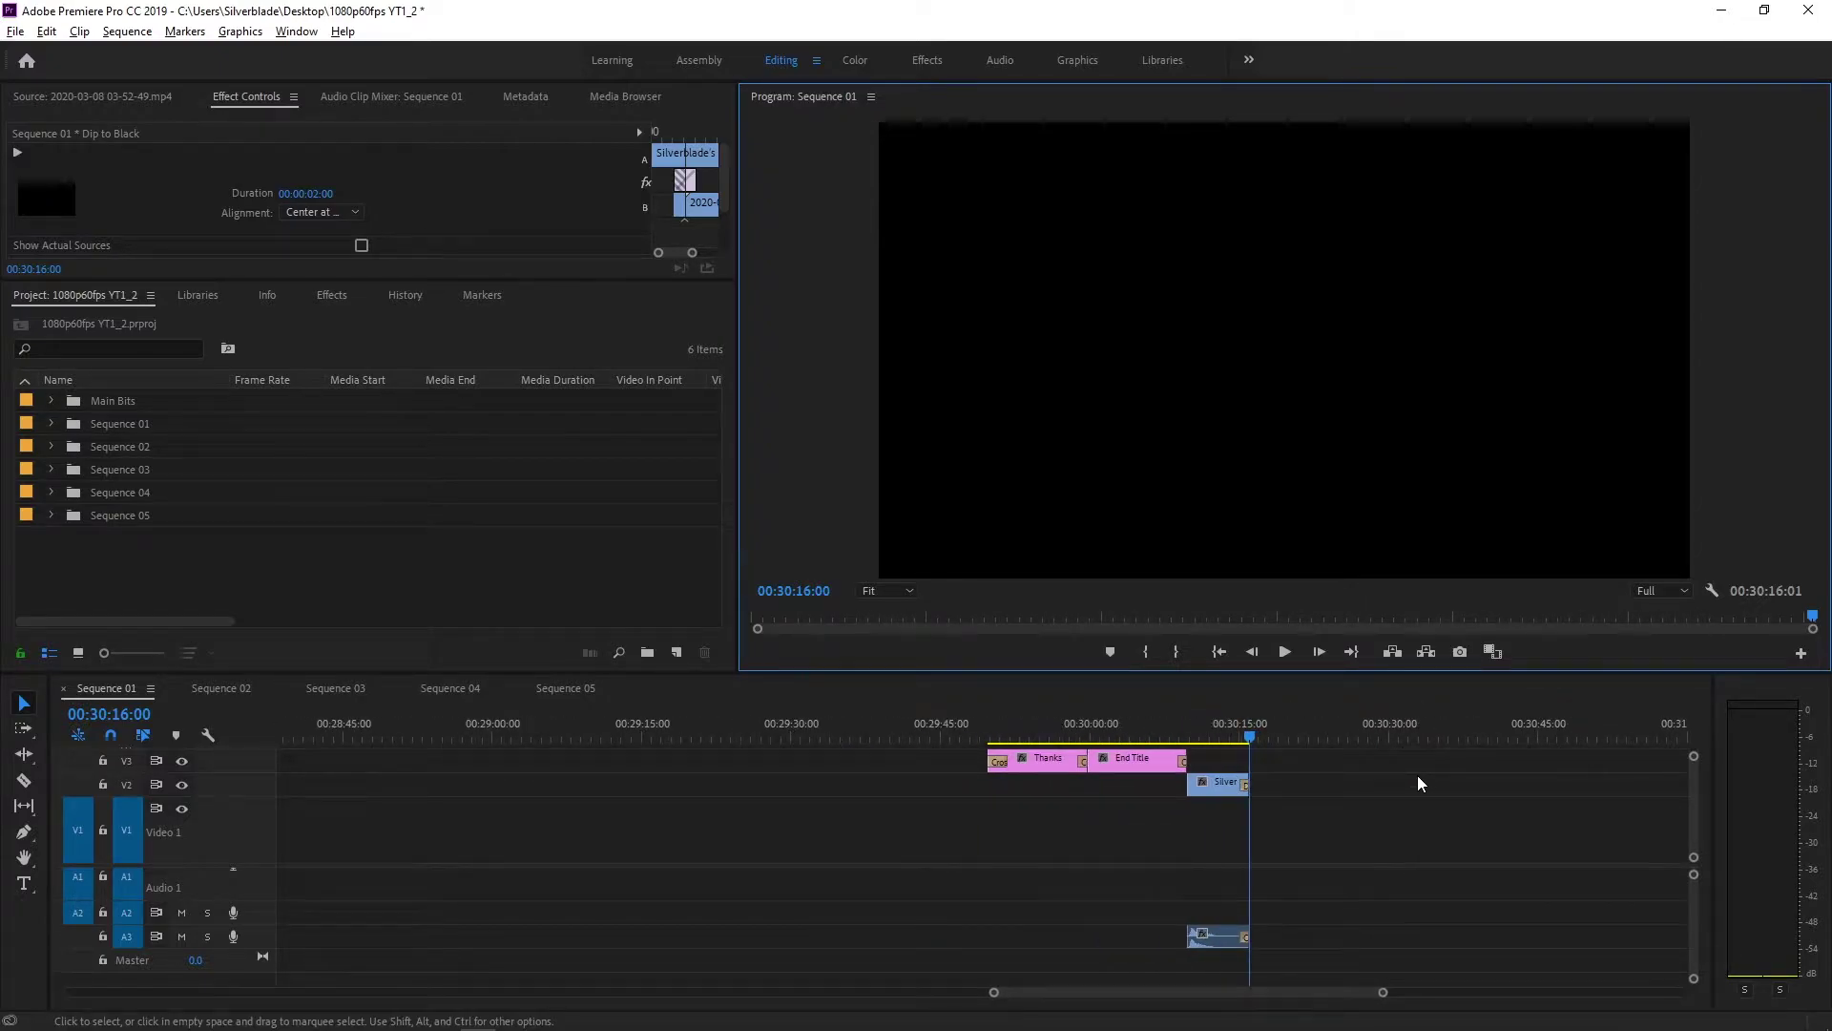
scroll(1417, 774, "down", 3, "alt")
left_click_drag(1410, 806, 1292, 753)
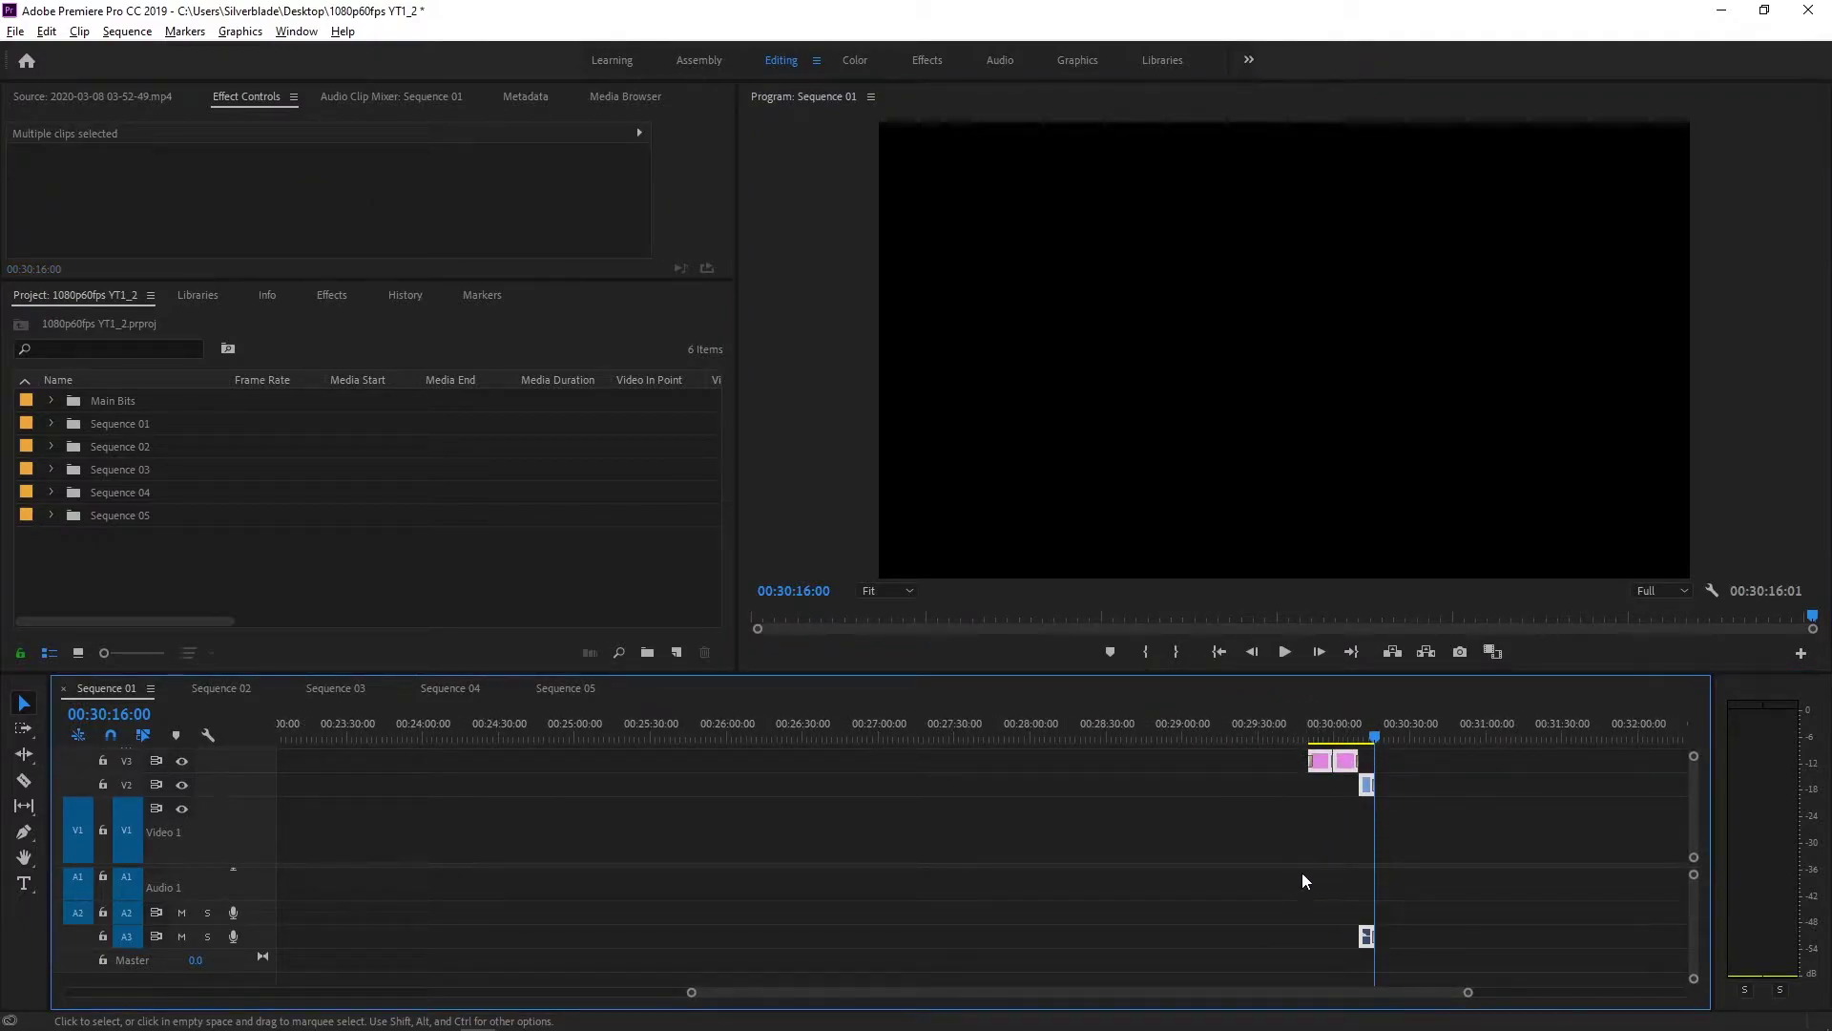
left_click_drag(1263, 989, 1218, 990)
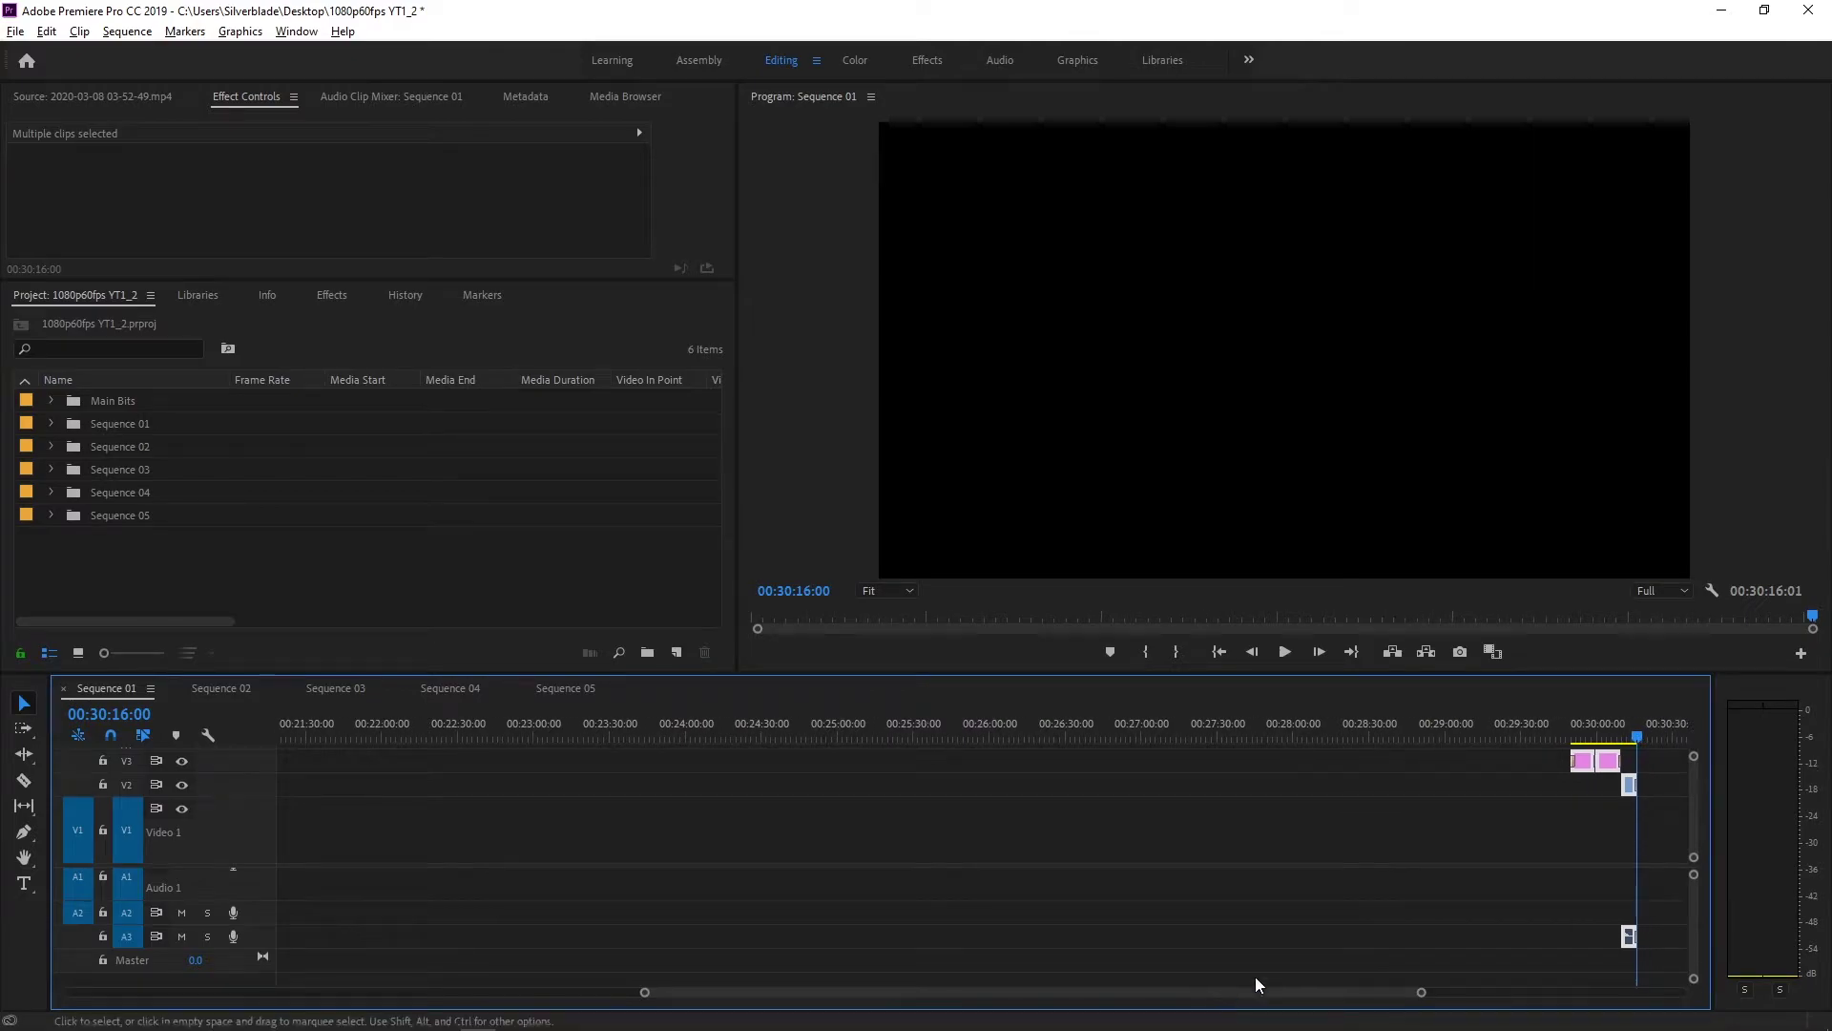
left_click(1658, 828)
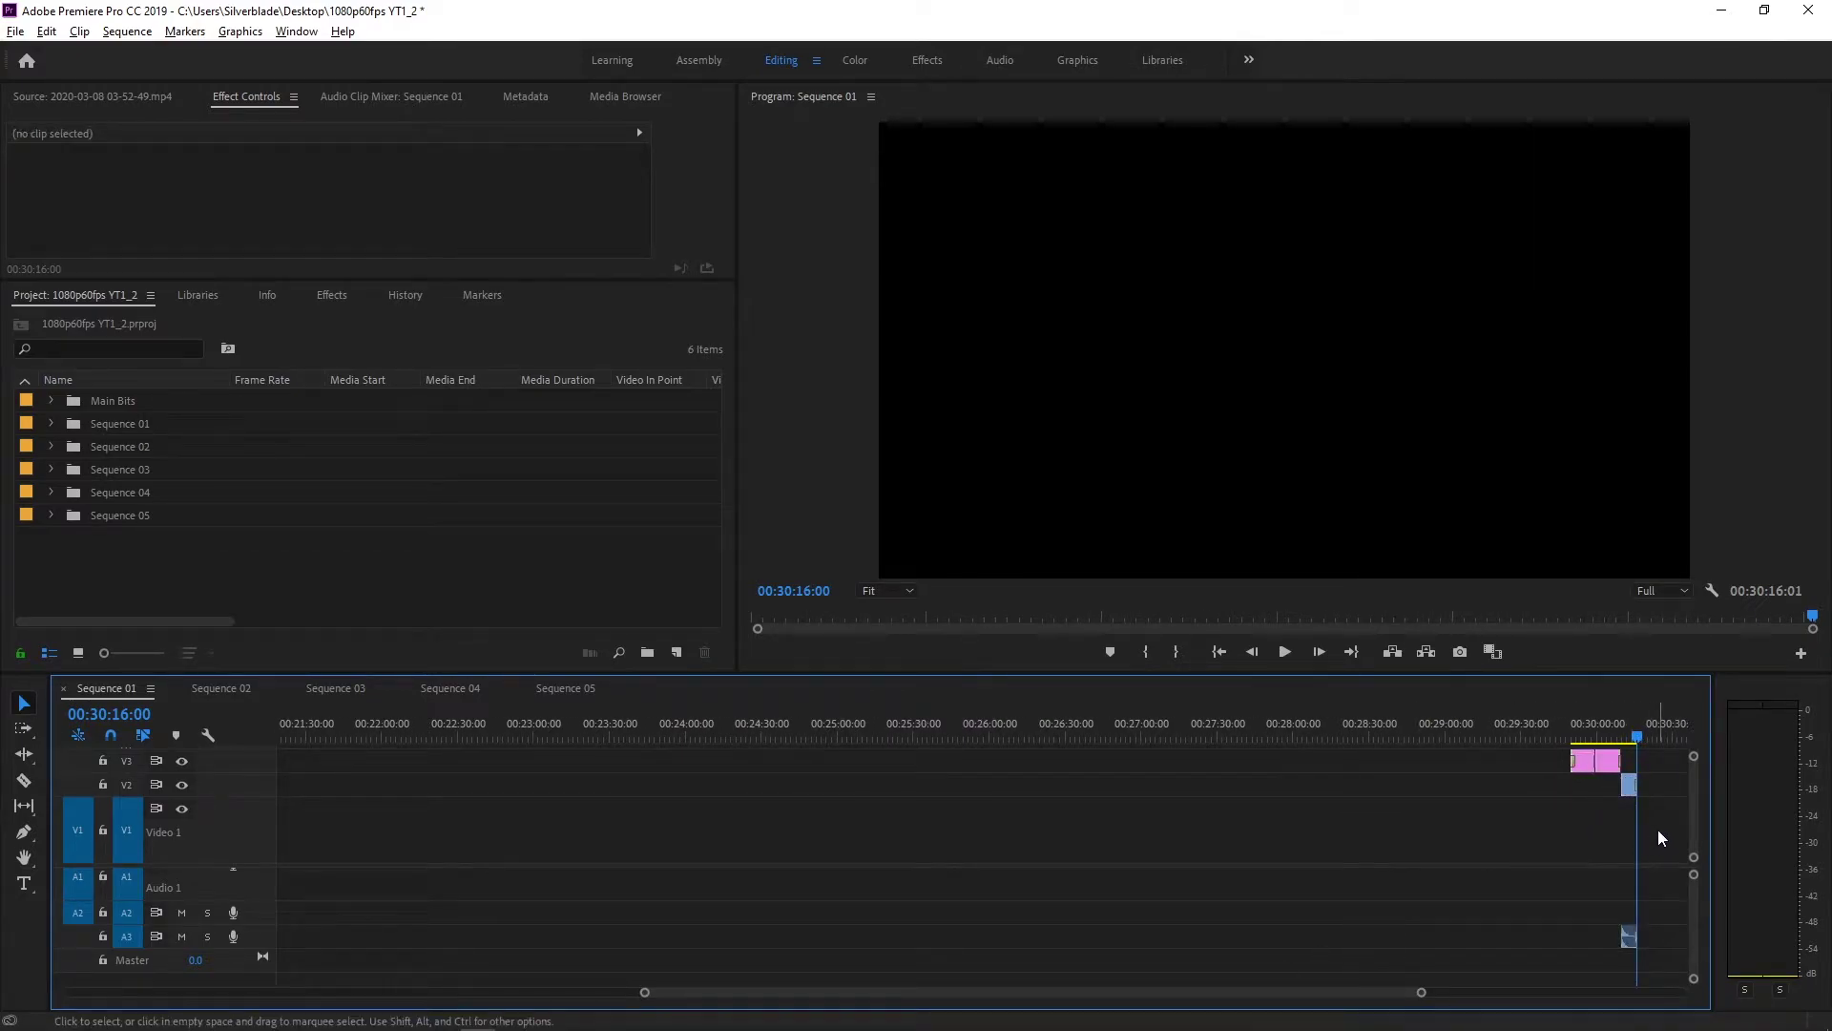
left_click_drag(1665, 819, 1553, 752)
left_click_drag(1629, 781, 358, 782)
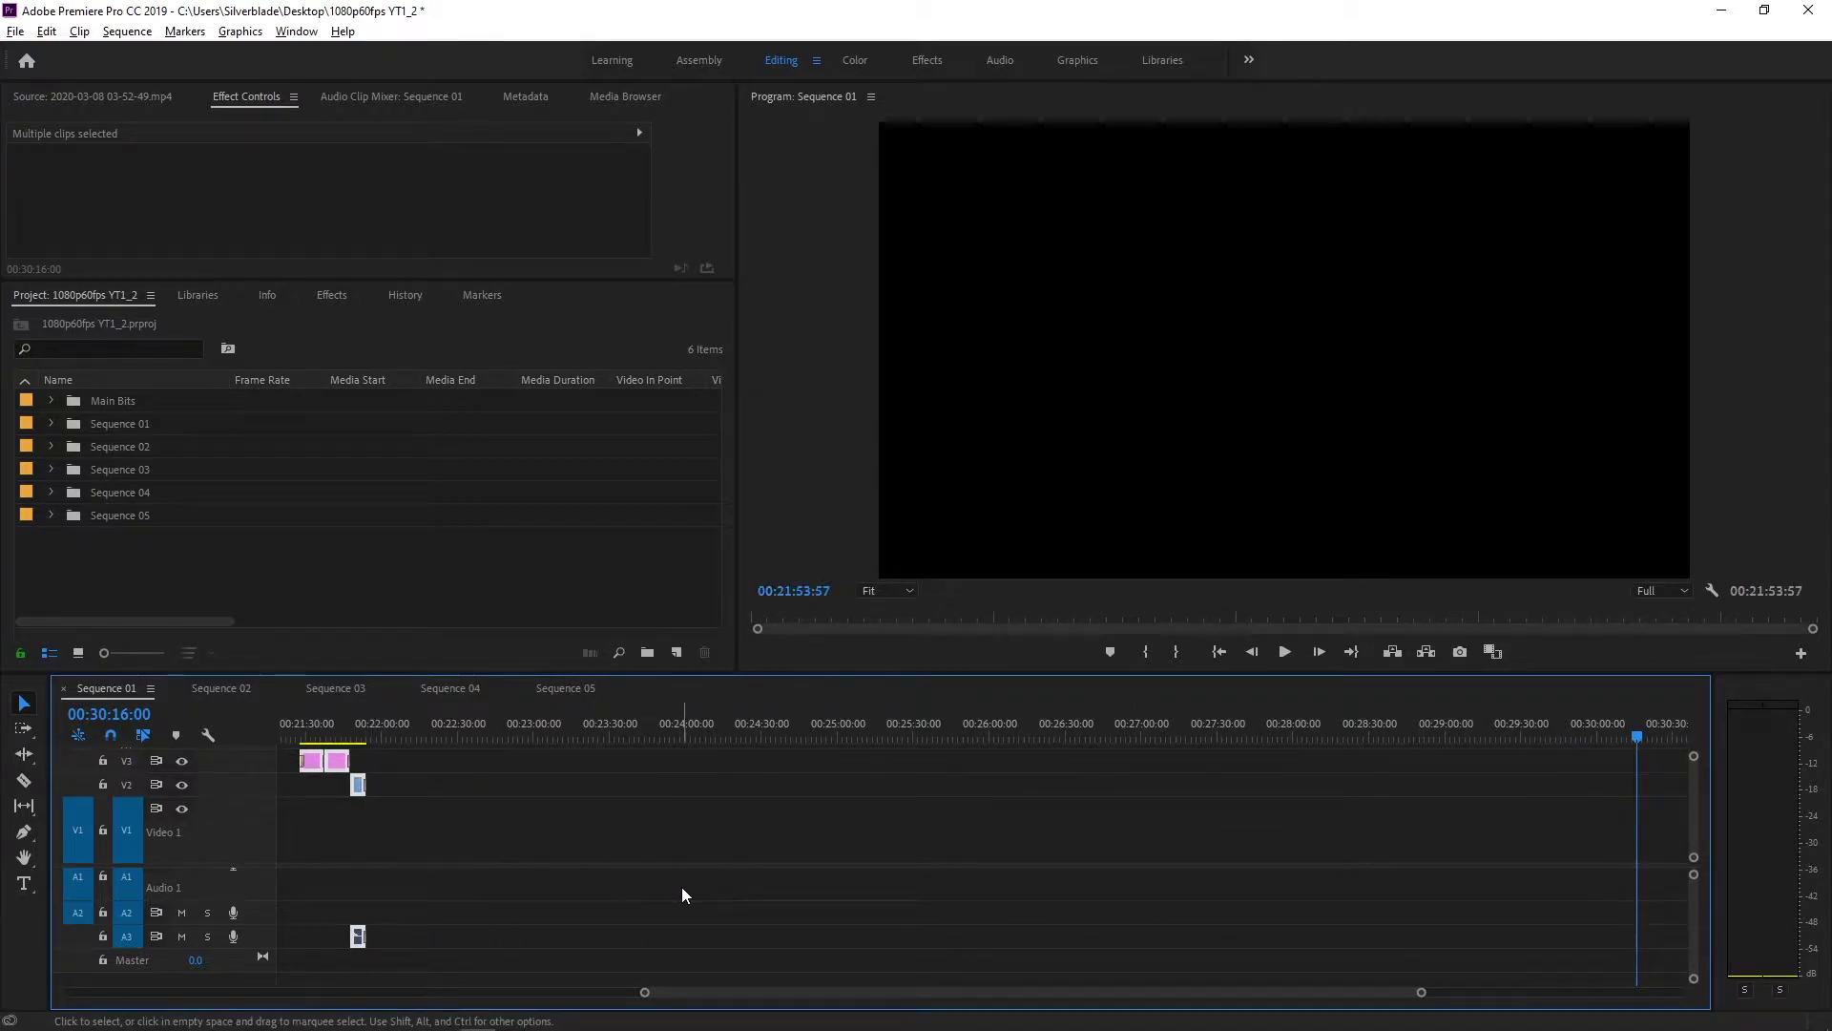
Move the closing group to the recording's end in Sequence 01, with the outro directly after it on V1/A1 and the titles overlaying on V2
scroll(681, 886, "up", 2)
scroll(681, 885, "up", 6)
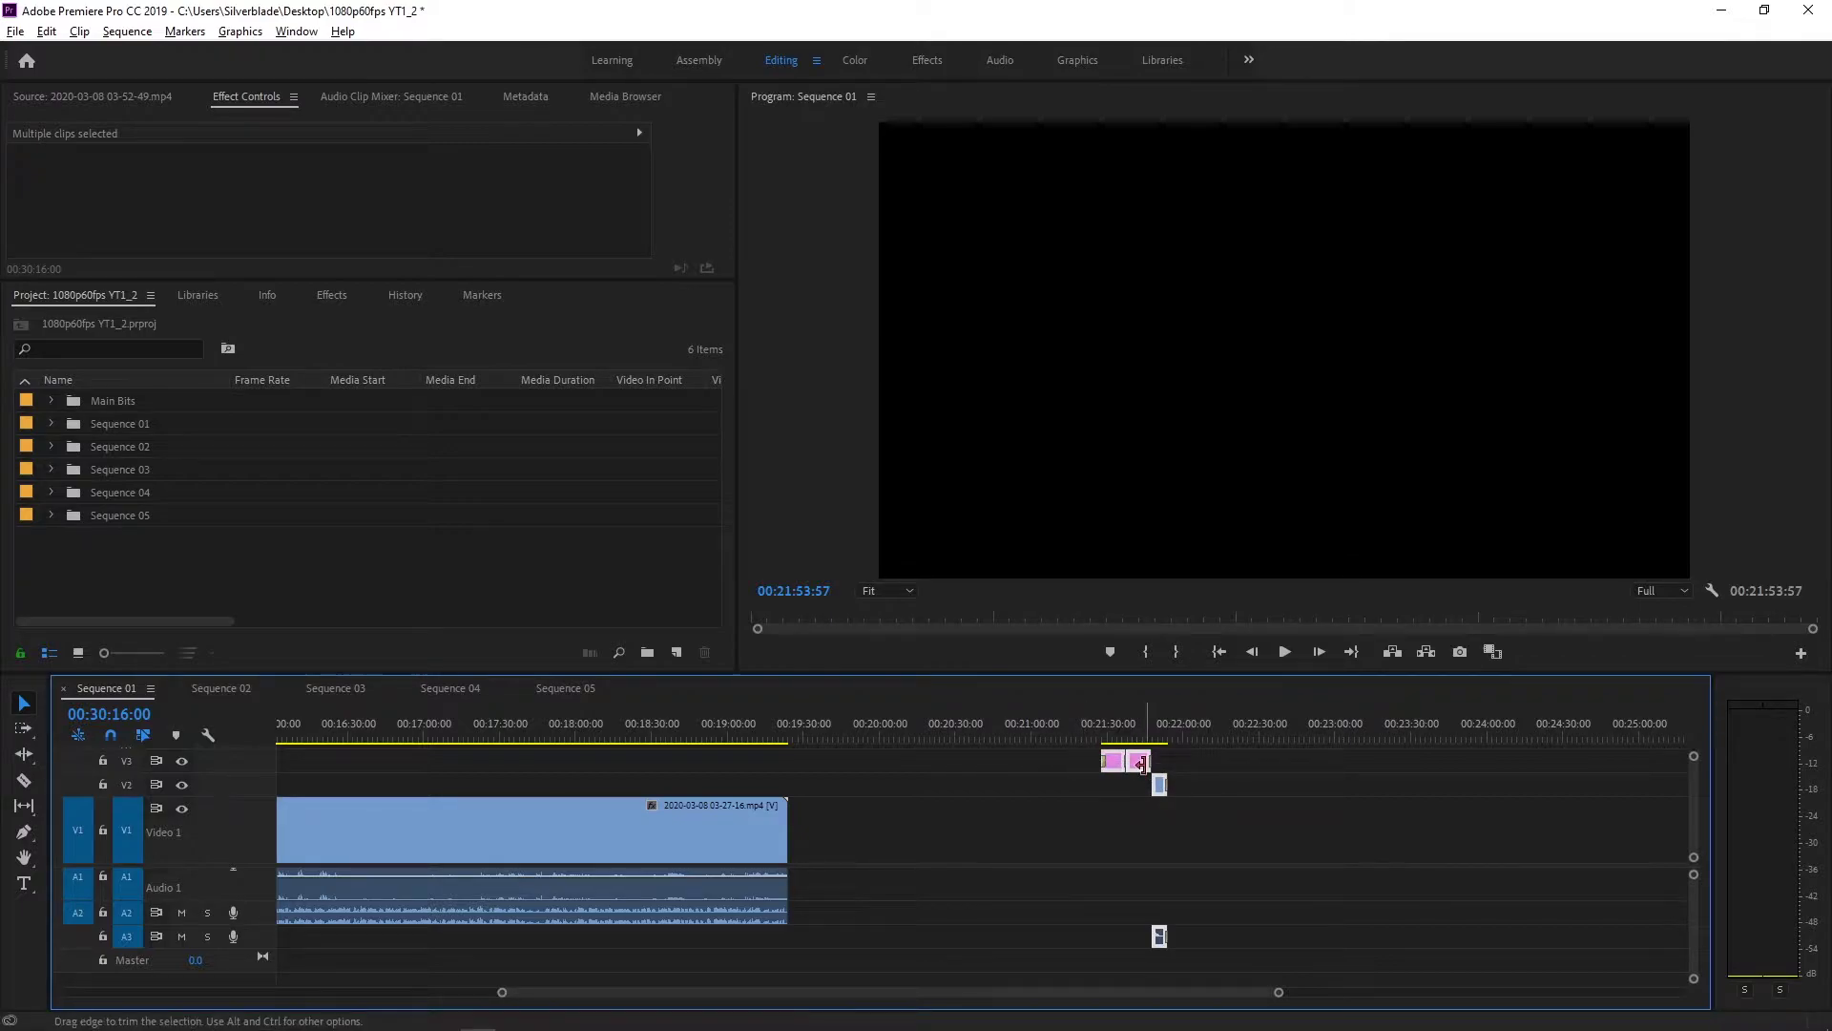
left_click_drag(1145, 760, 816, 819)
key("End")
key("=")
key("=")
key("=")
key("=")
key("=")
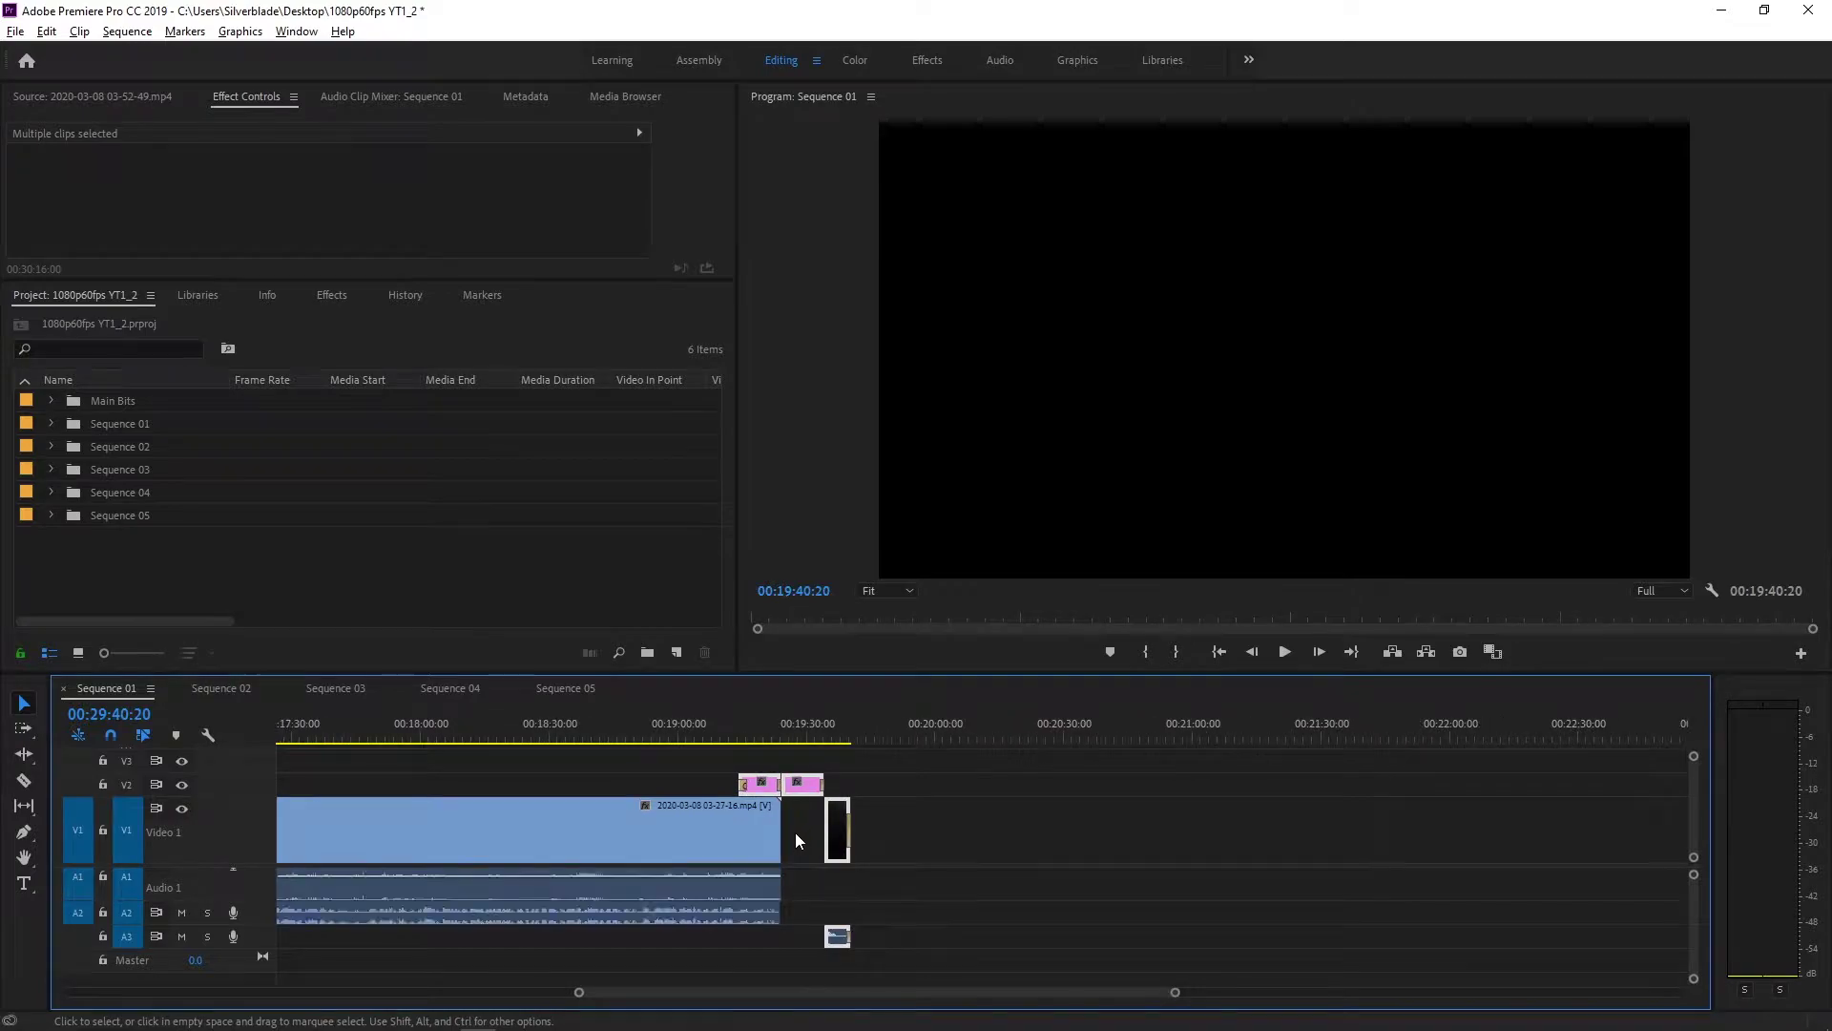
left_click_drag(1027, 829, 768, 876)
key("End")
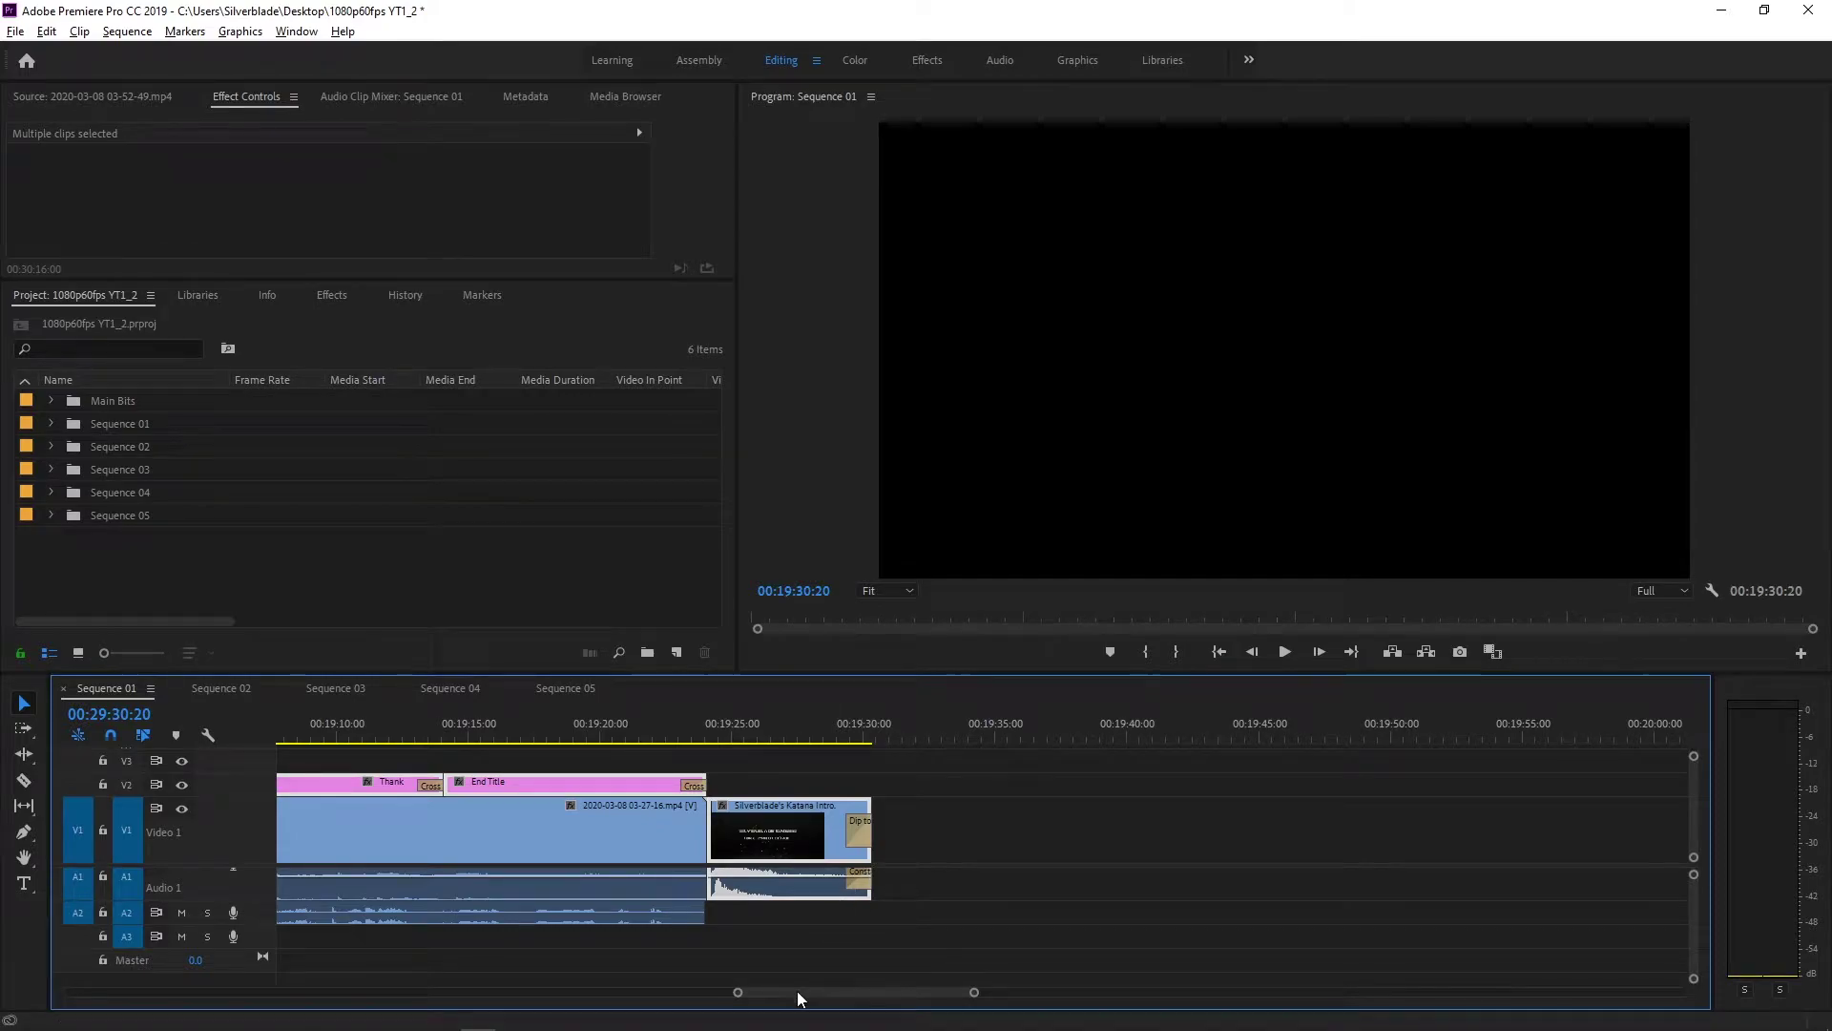
left_click_drag(798, 990, 789, 991)
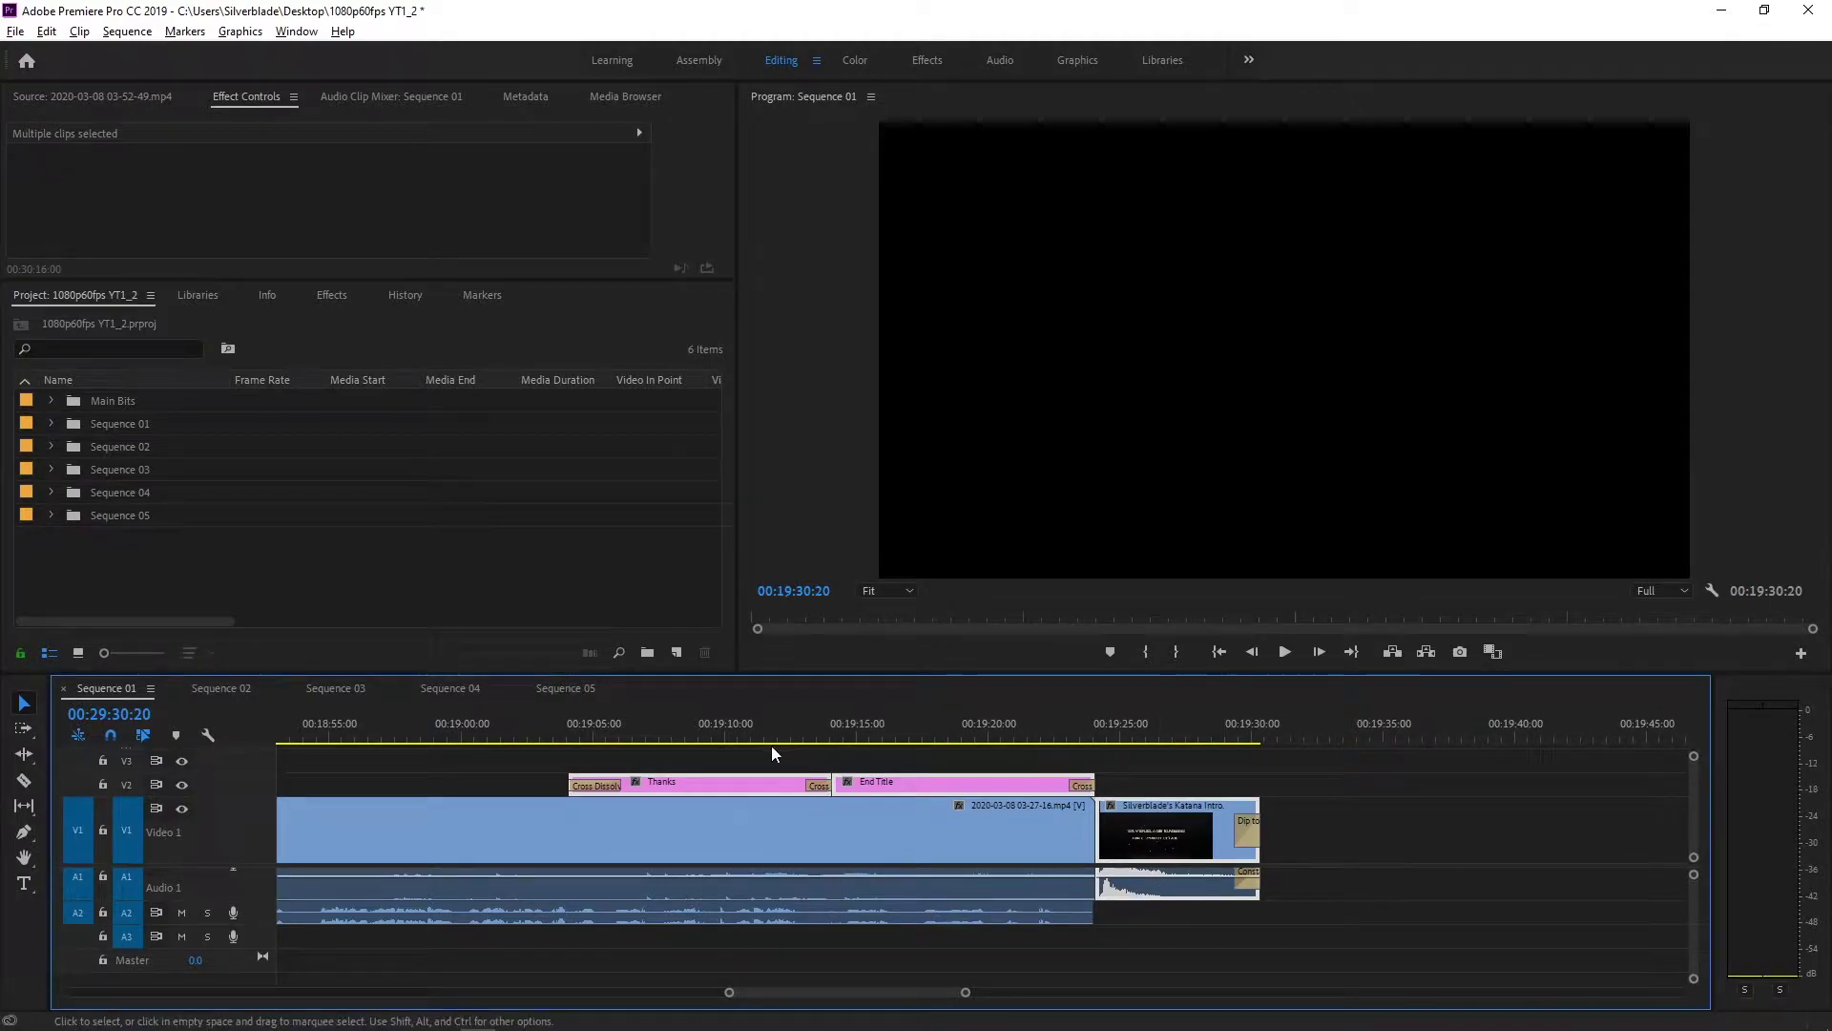
Apply default transitions at the cut between recording and outro in Sequence 01, and align Dip to Black Center at Cut
right_click(1089, 822)
left_click(1155, 944)
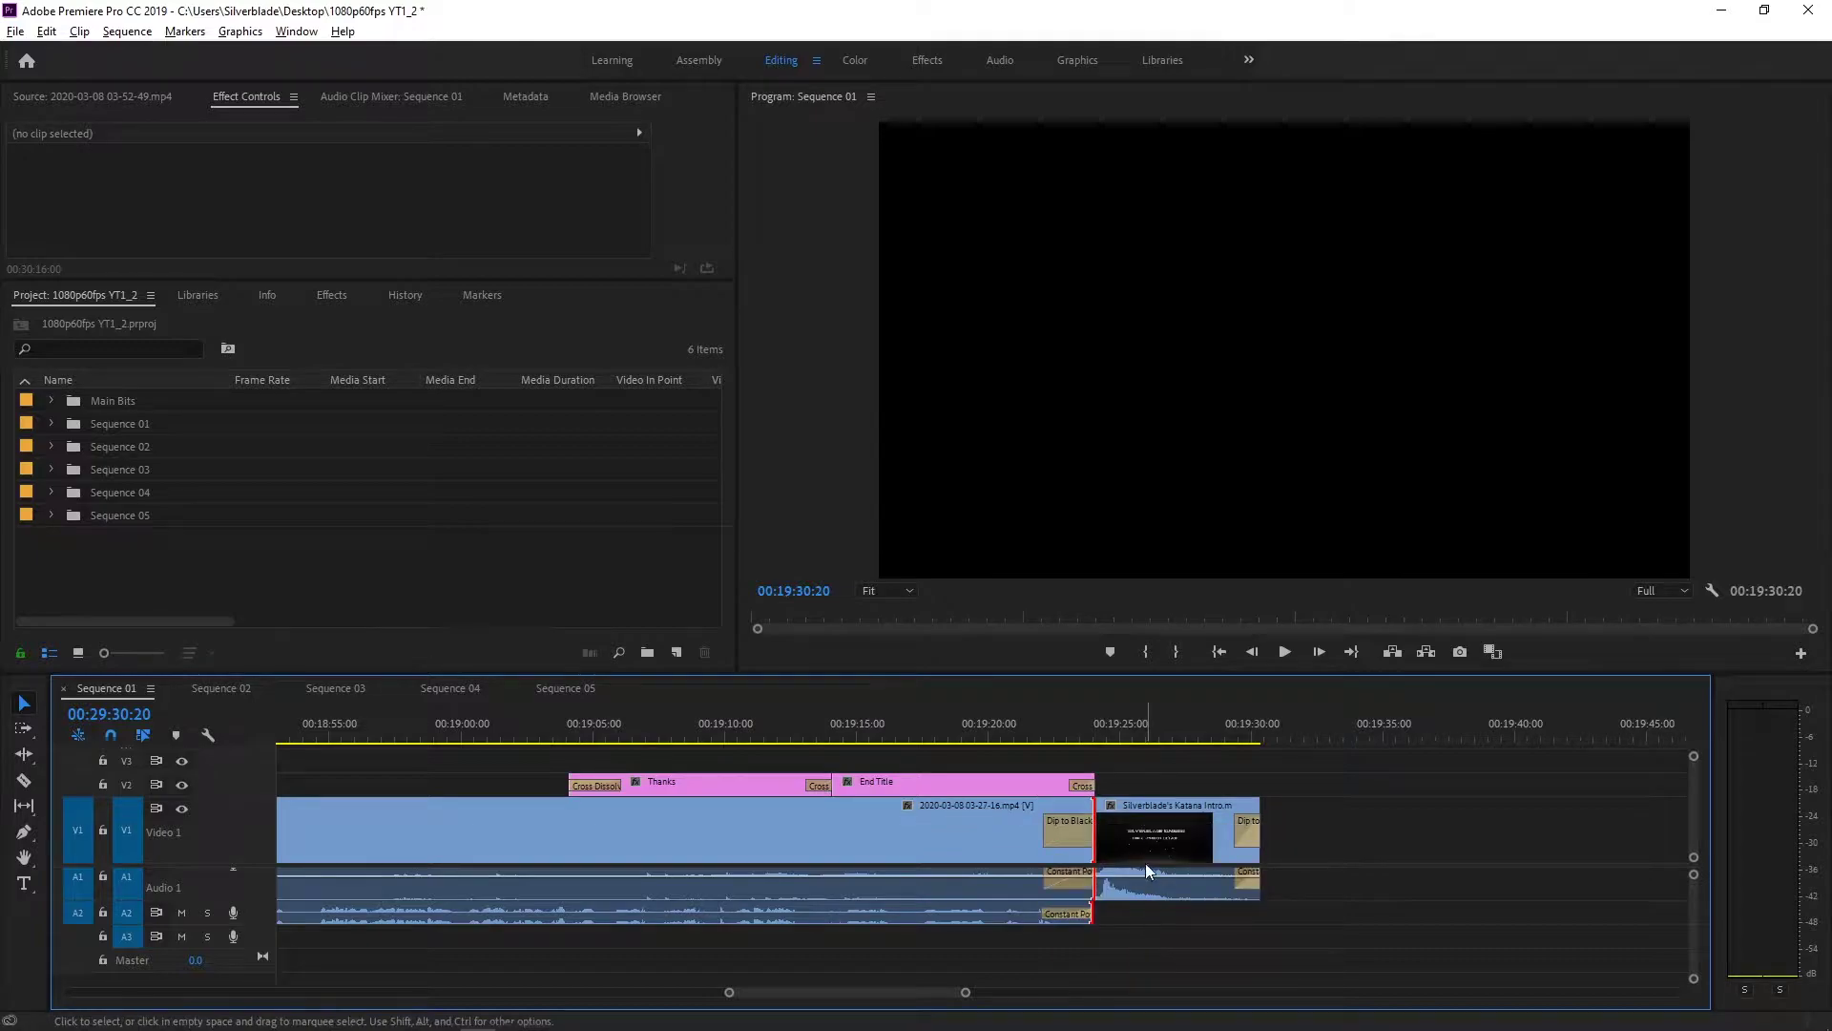
left_click(1074, 834)
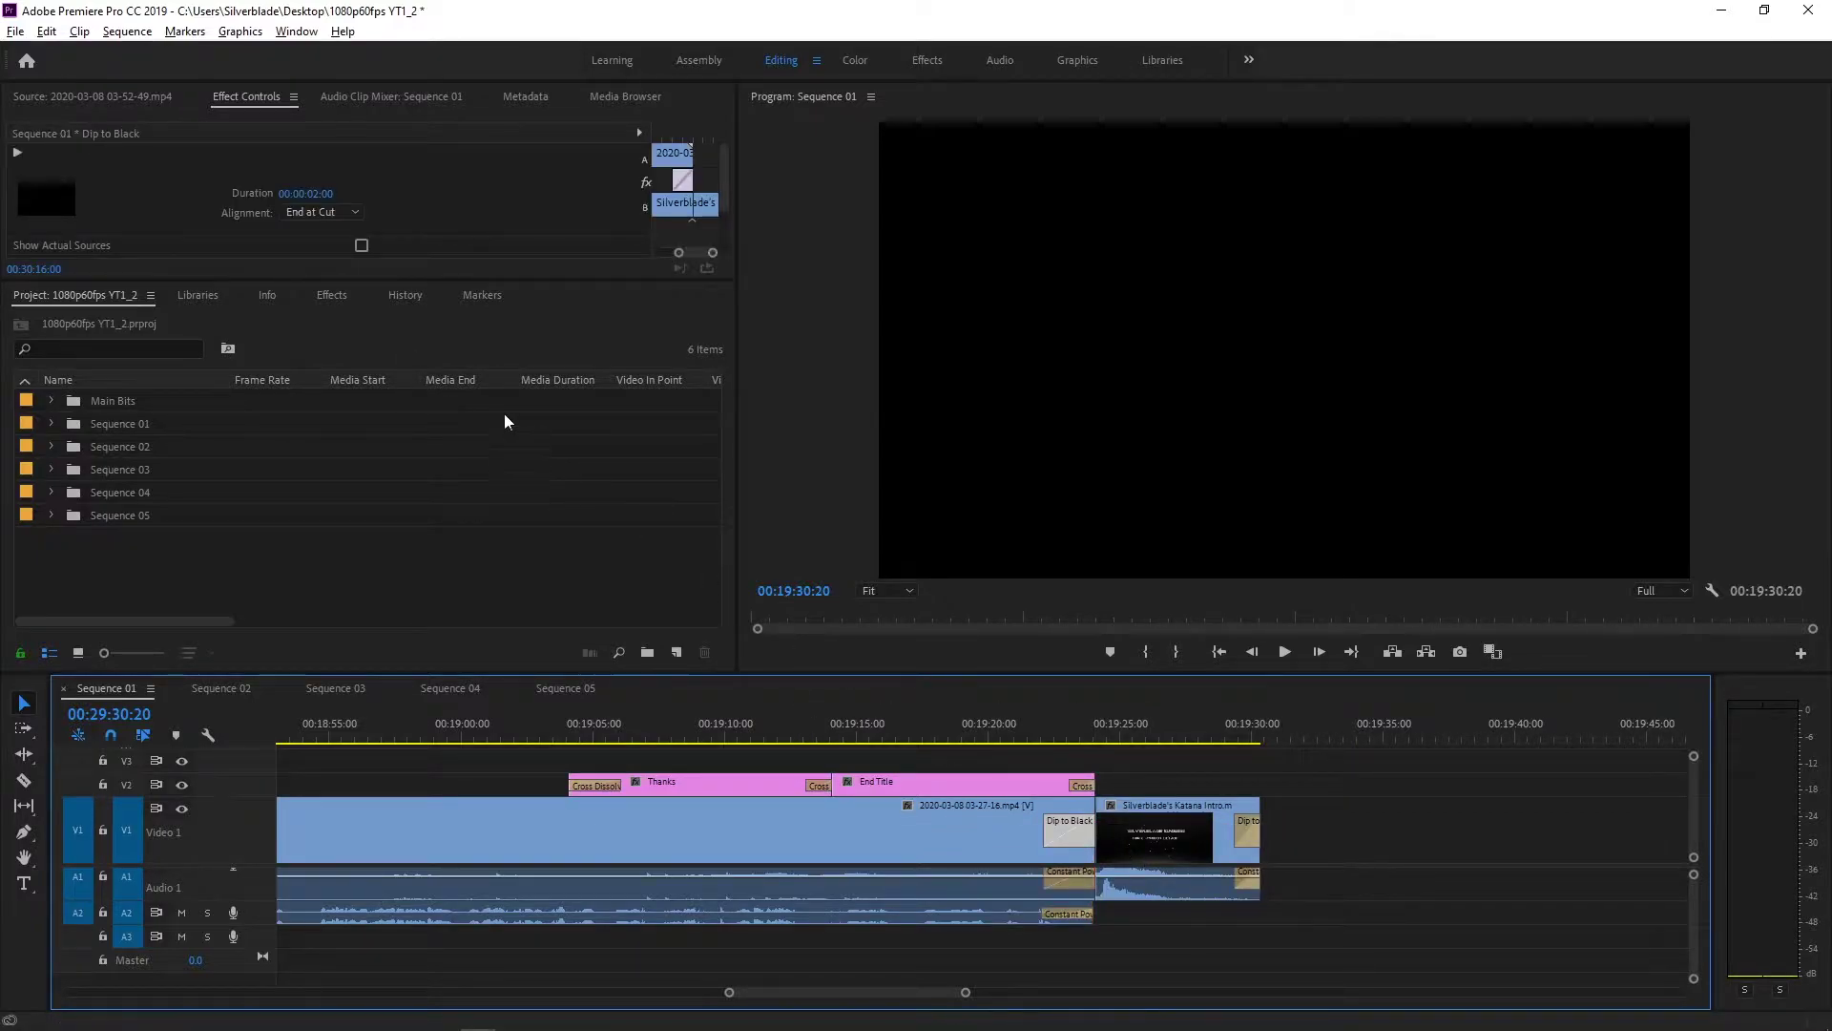
left_click(353, 212)
left_click(346, 226)
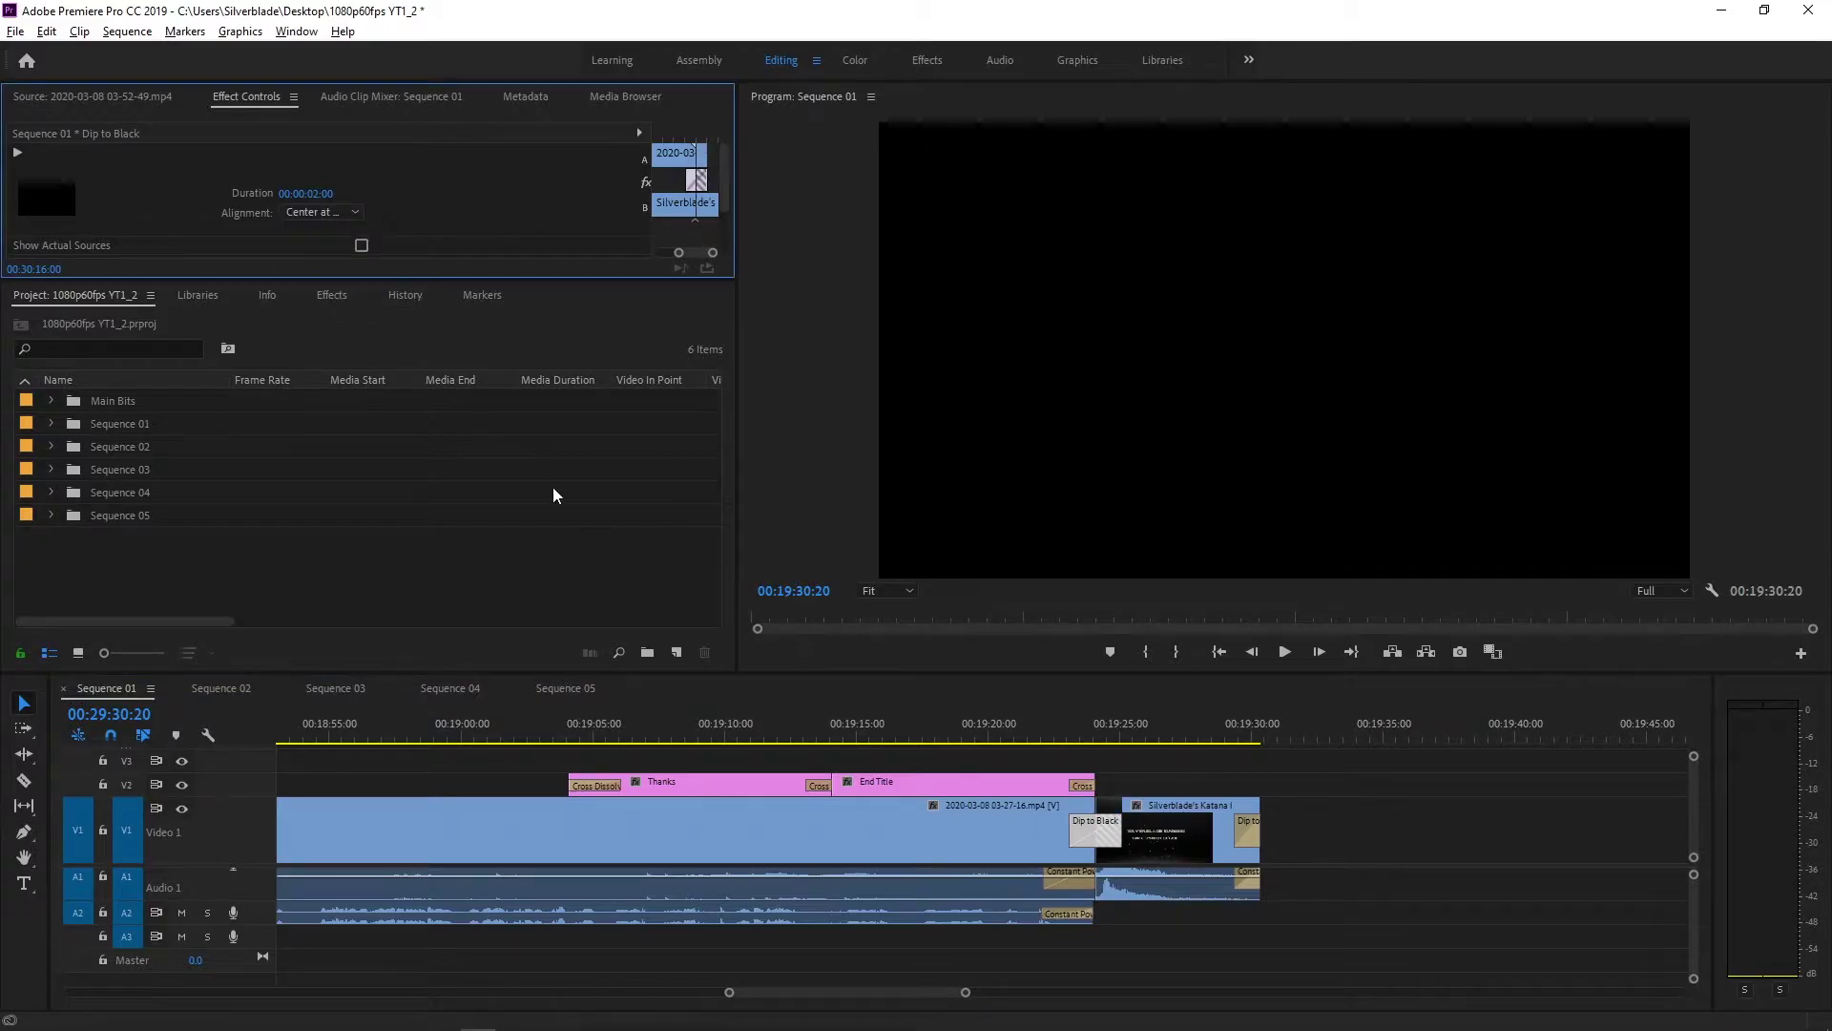
Play back the transition from the recording into the outro in Sequence 01, starting at about 00:19:19:59
left_click(1071, 734)
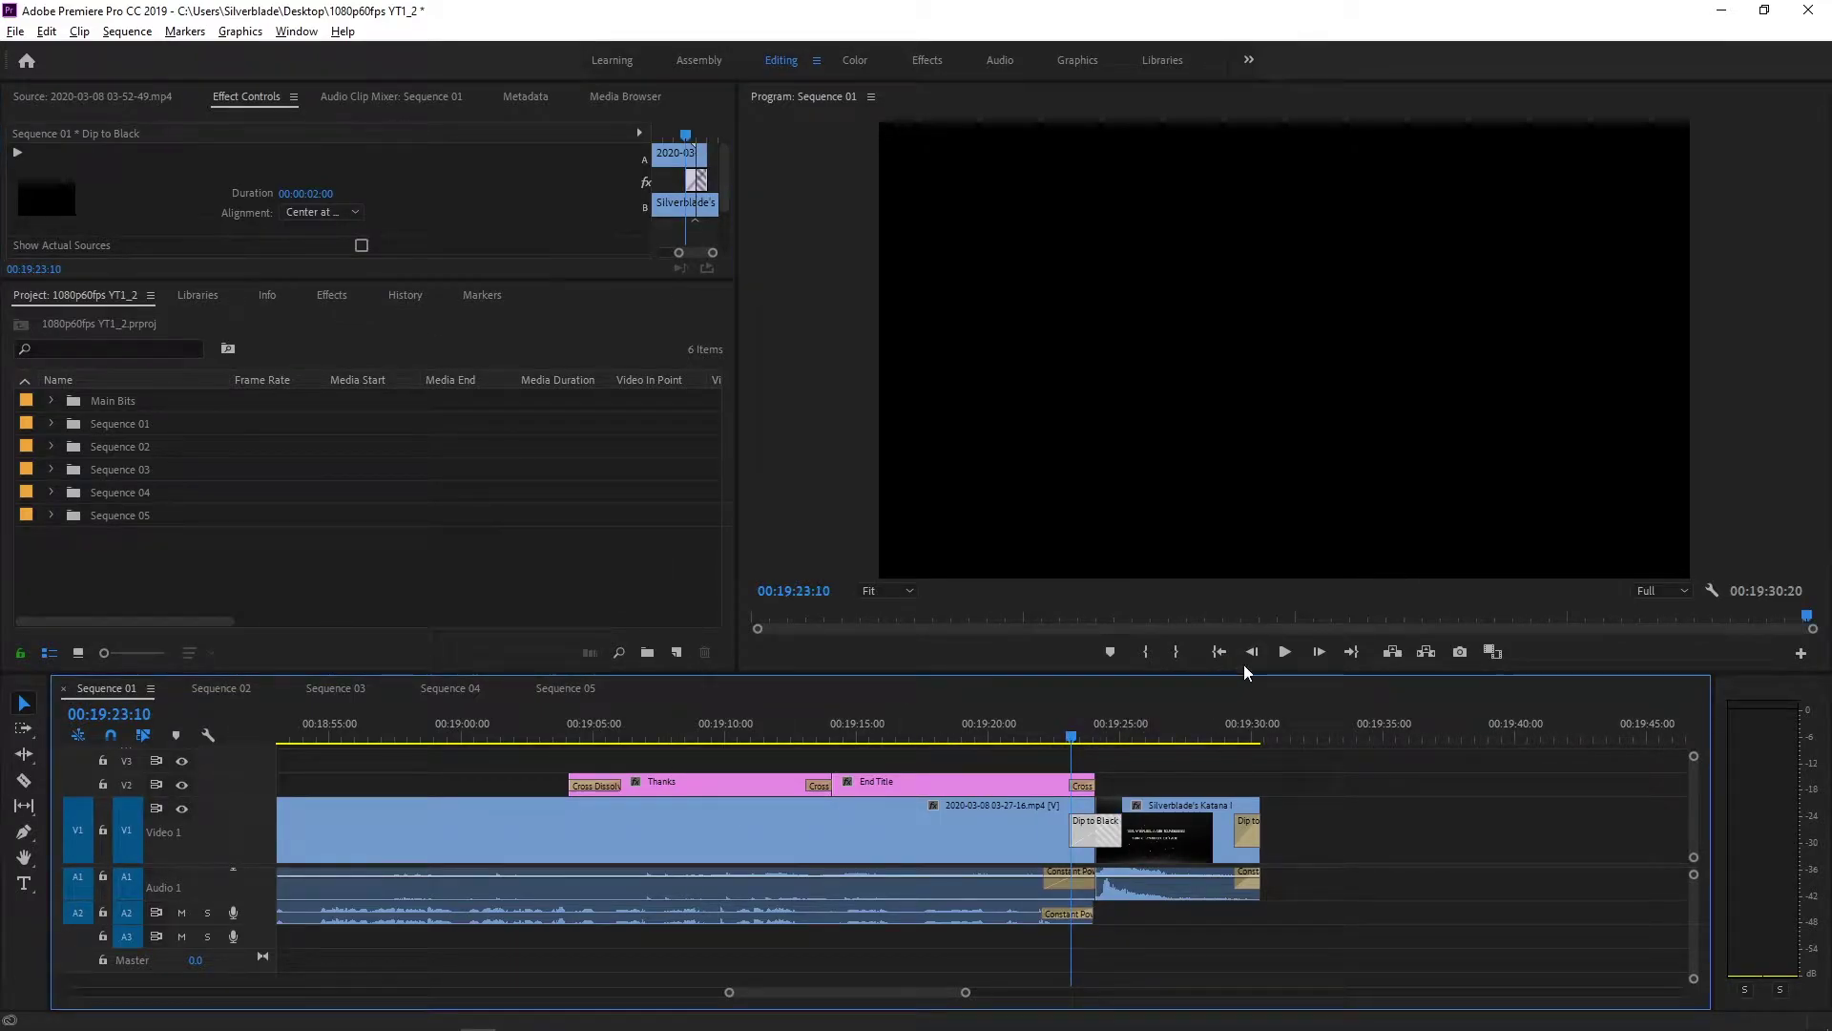
left_click(990, 731)
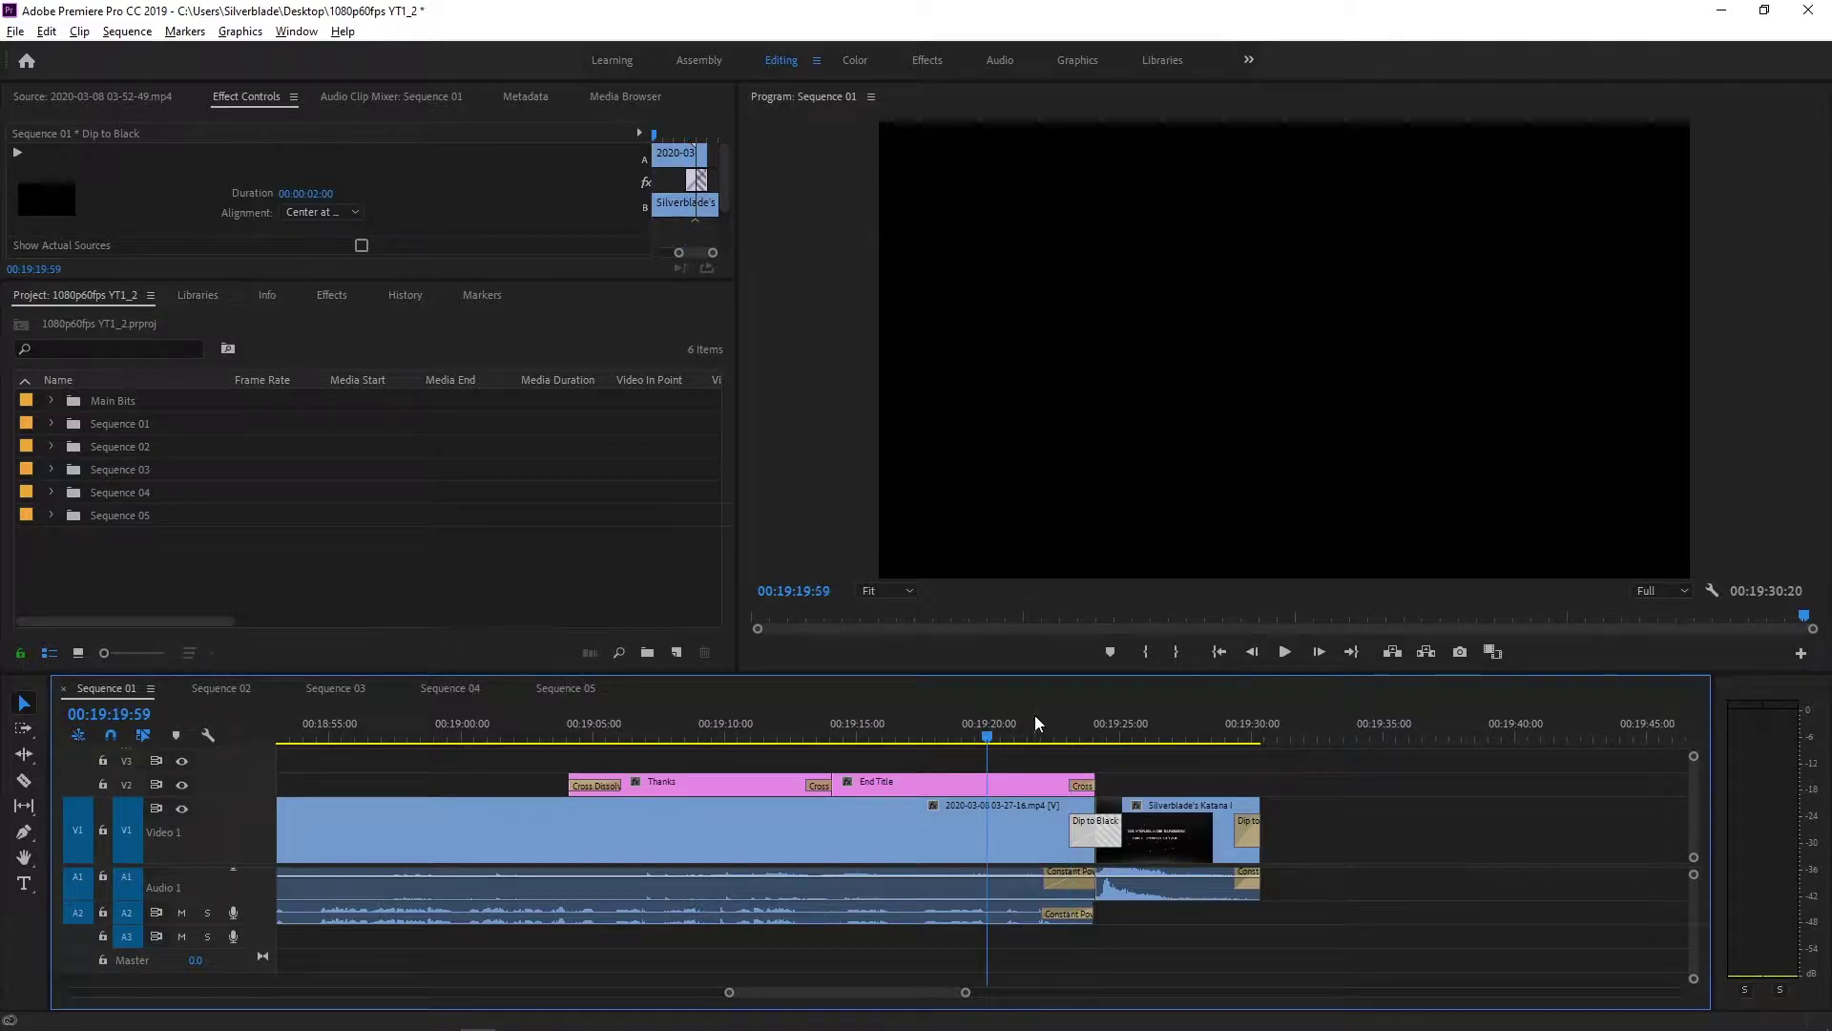
left_click(1284, 652)
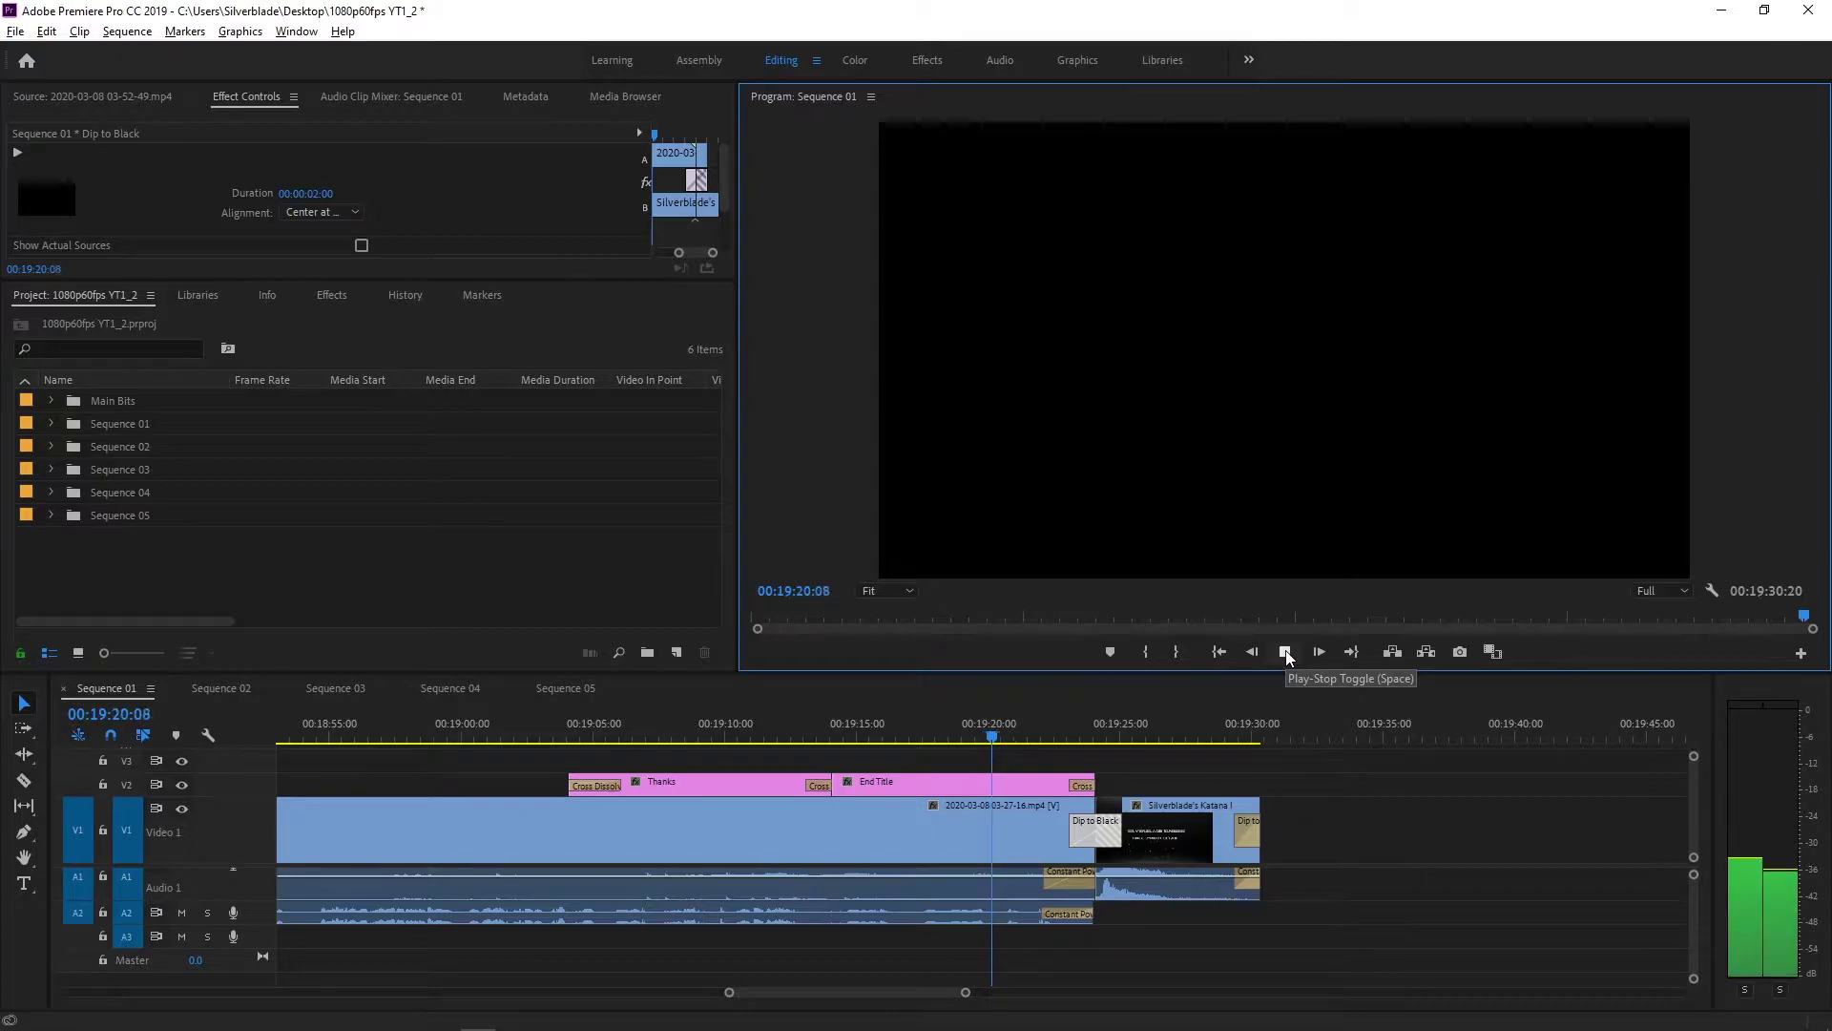
left_click(1286, 652)
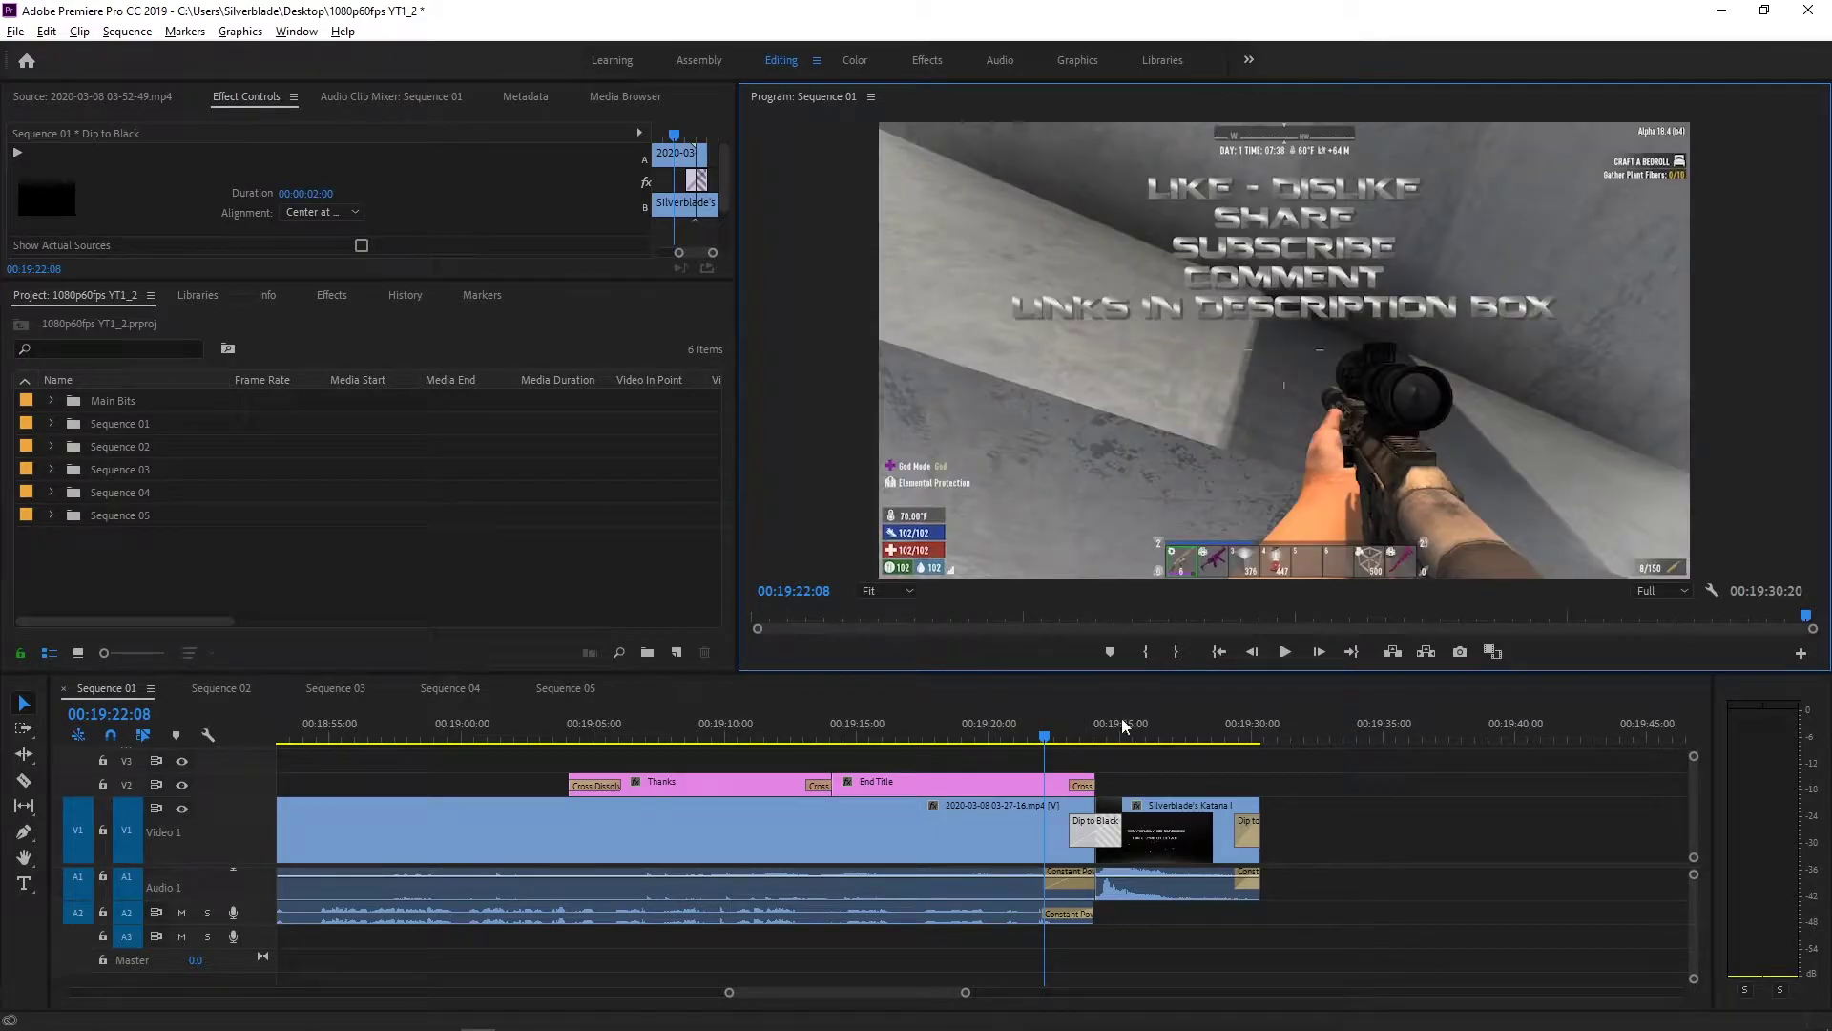
left_click(1285, 652)
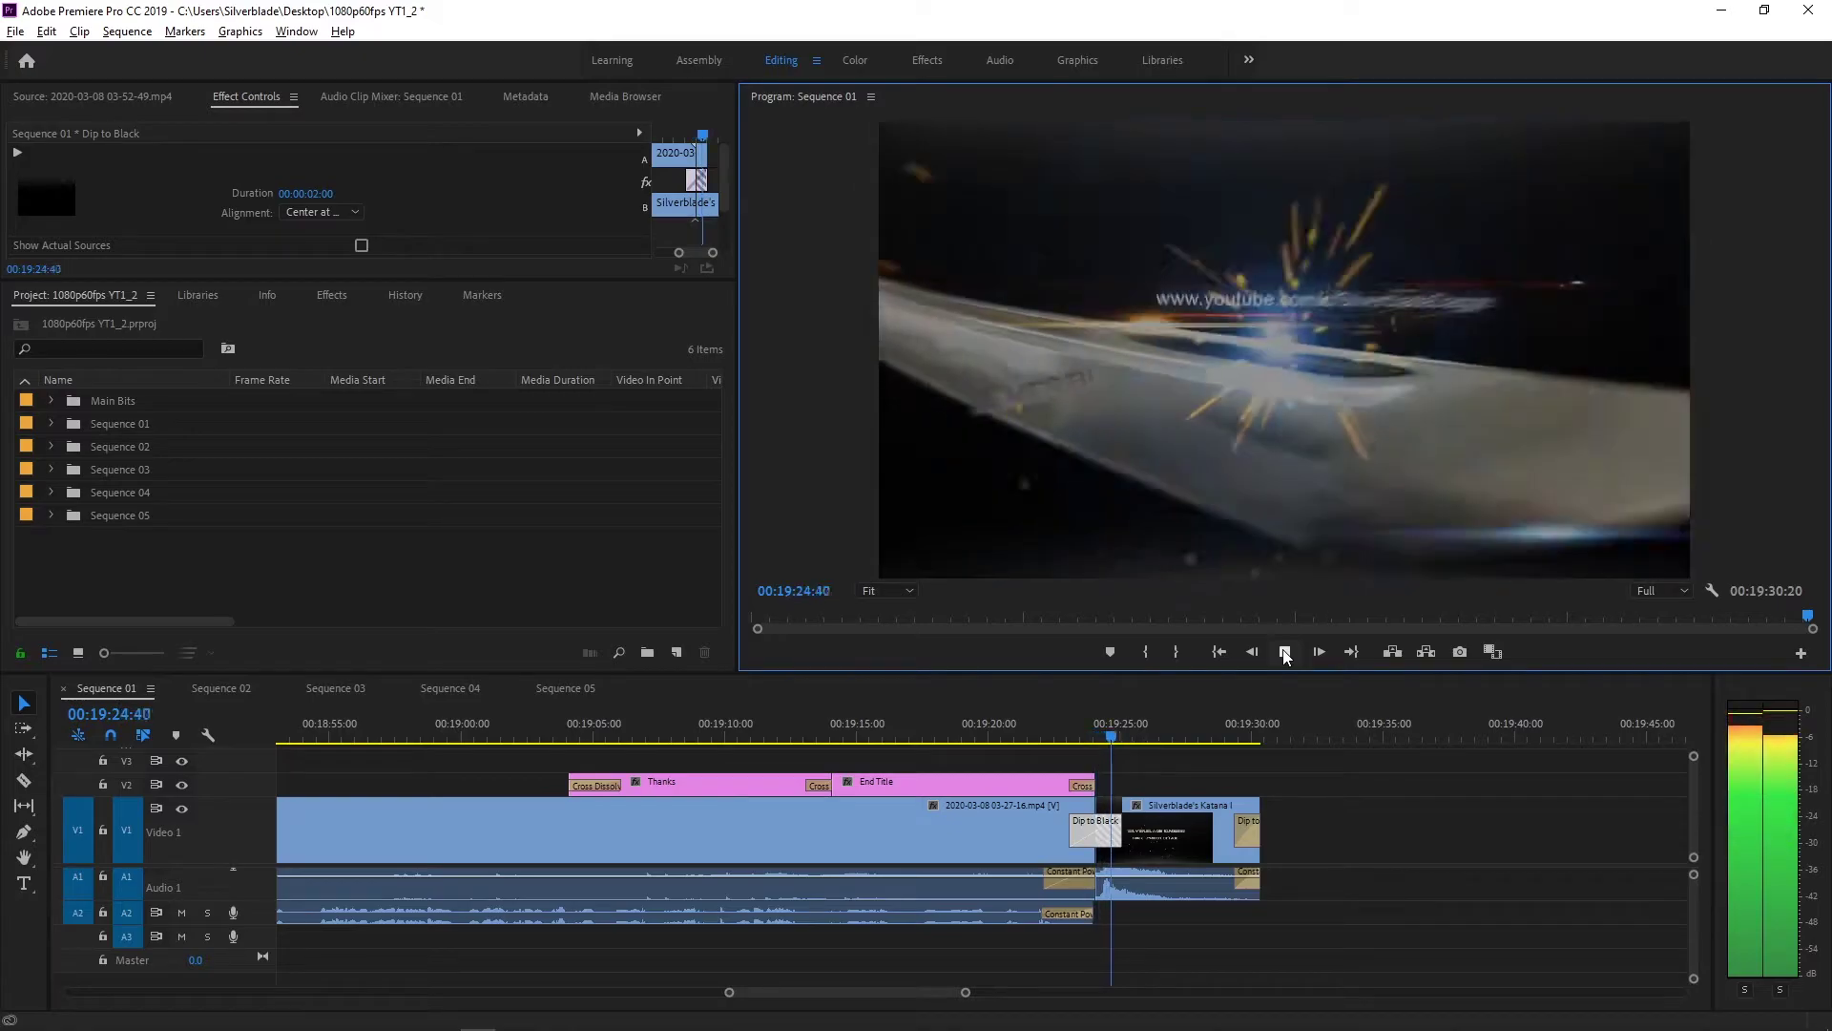
Preview the Thanks and End Title overlays at about 00:19:06:55, 00:19:16:50 and 00:19:21:52
left_click(643, 735)
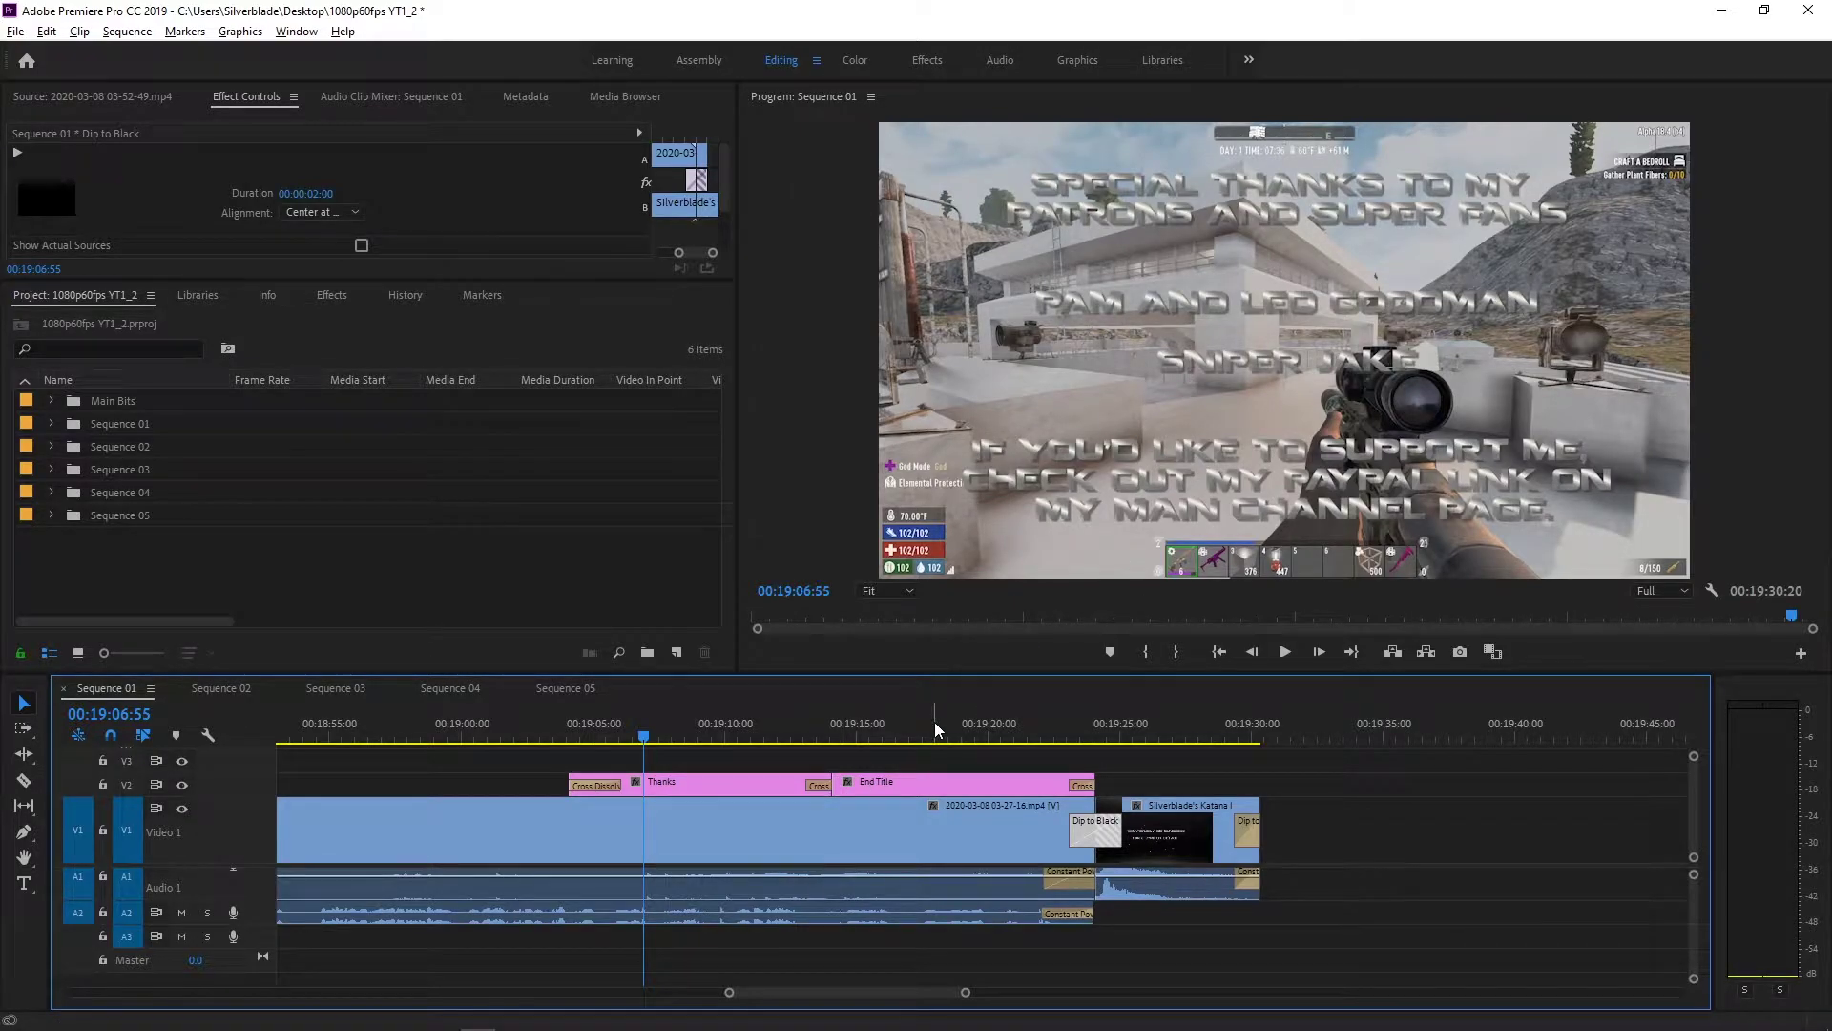
left_click(907, 721)
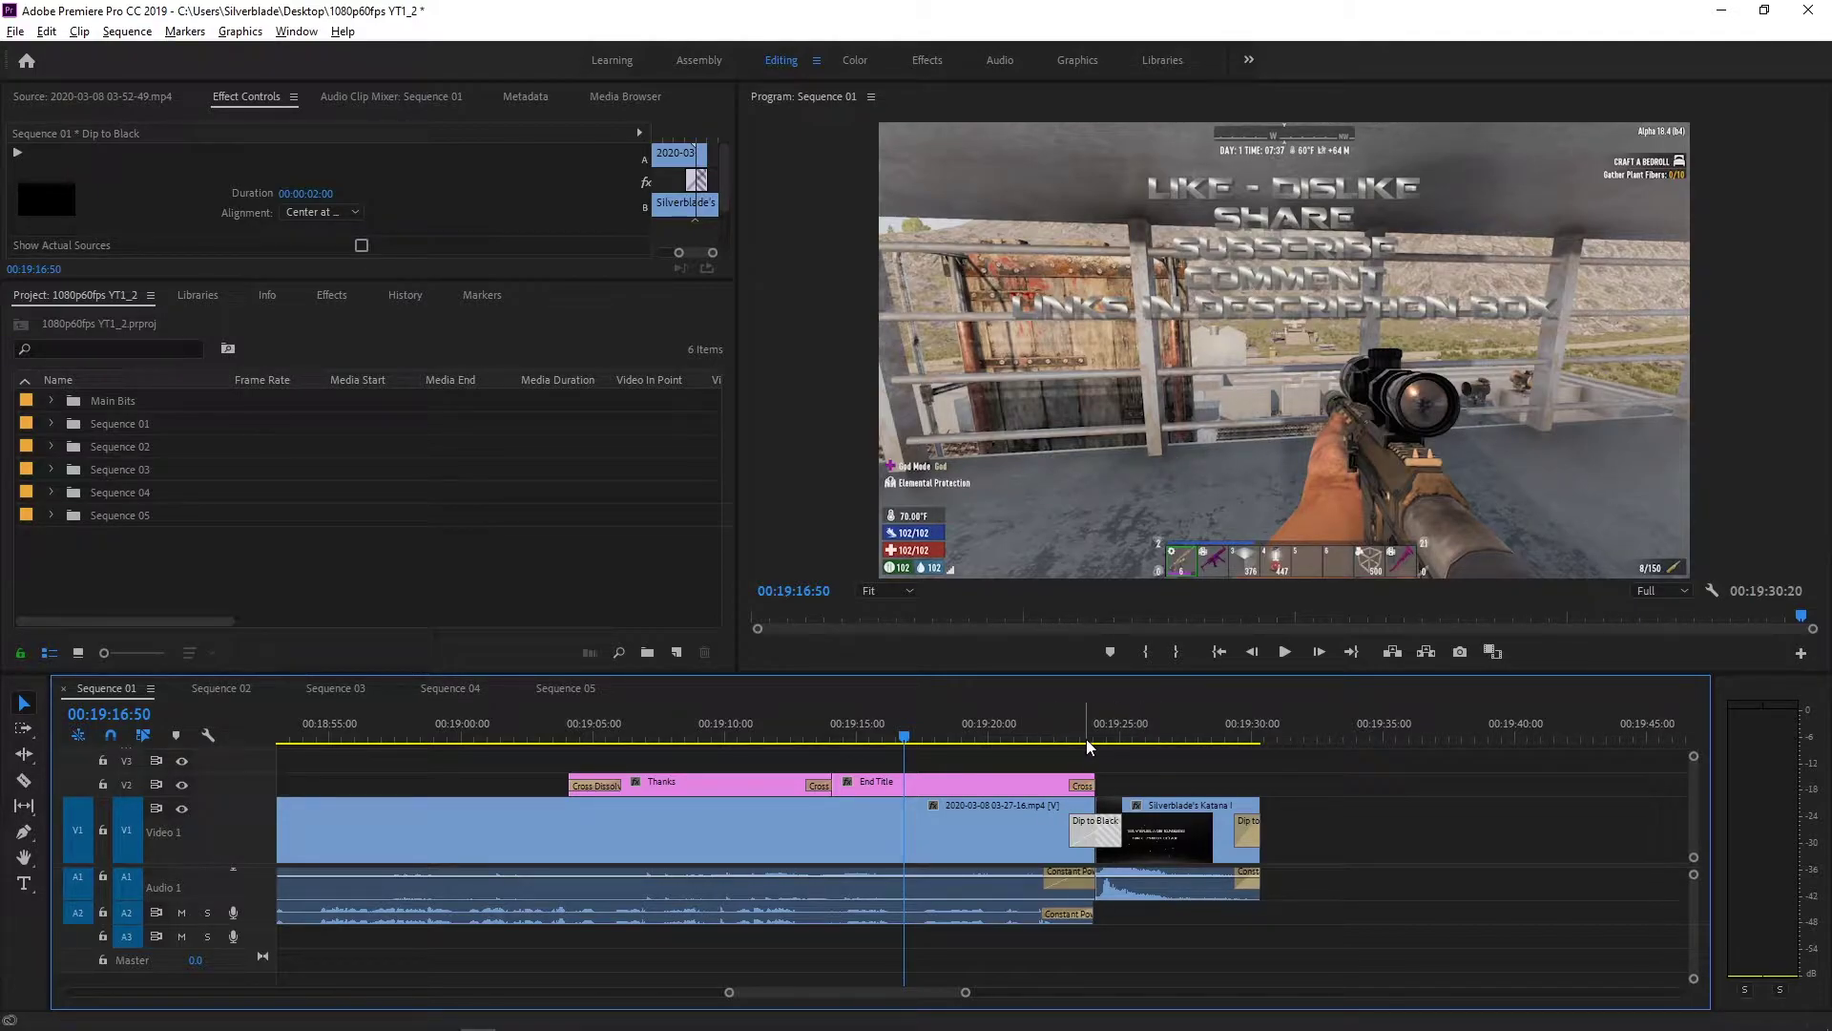
left_click(1037, 723)
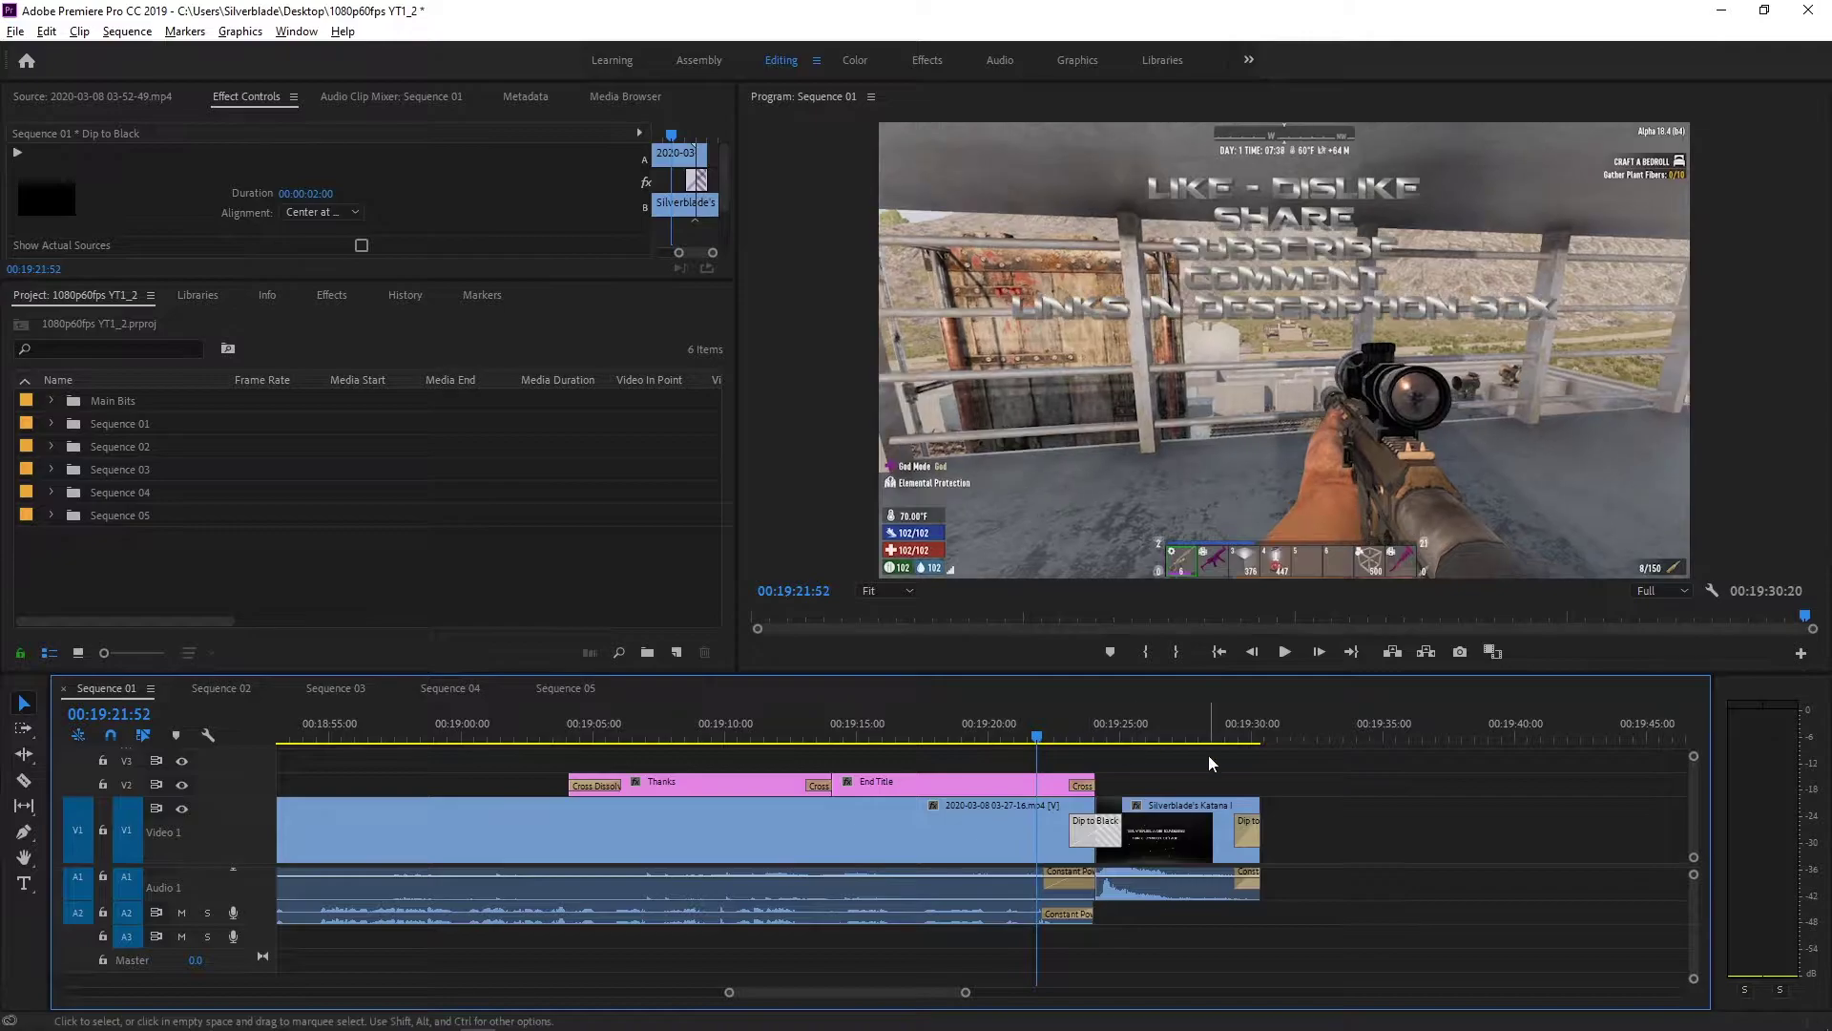
In Sequence 02, move the closing group to the recording's end, with the outro directly after it on V1/A1 and the titles on V2
left_click(219, 687)
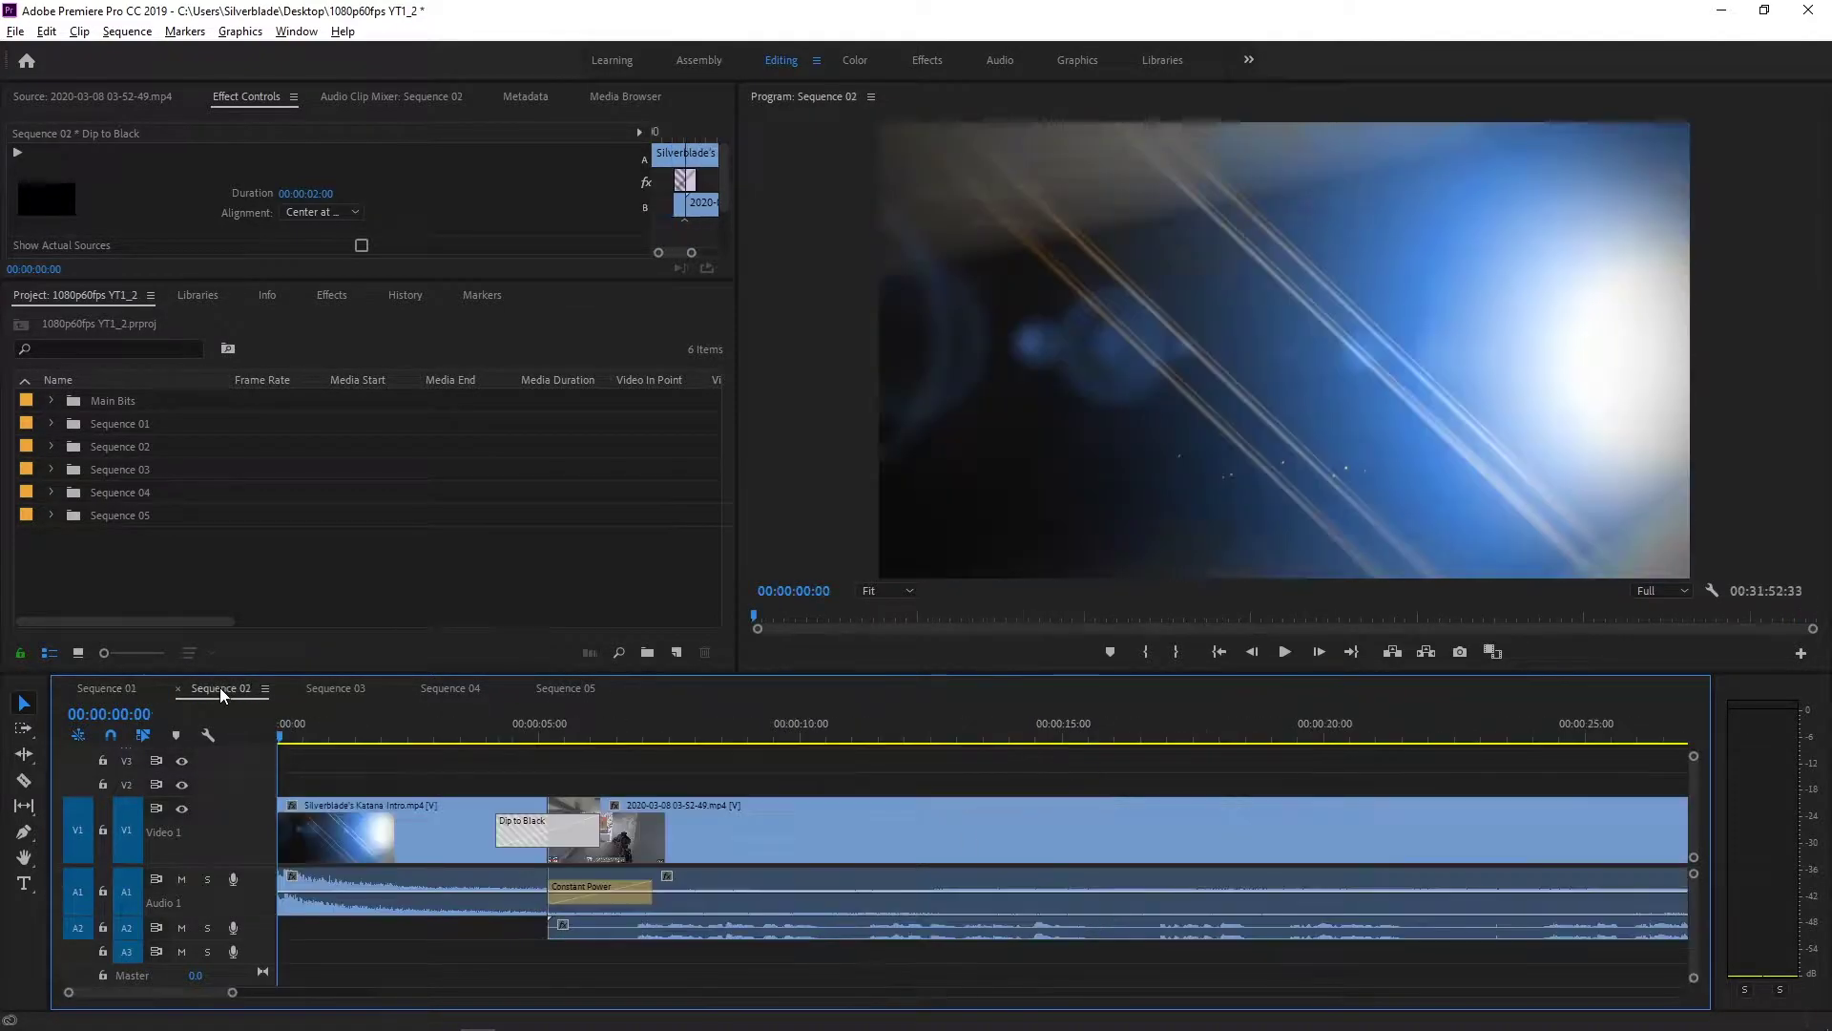
left_click(1351, 651)
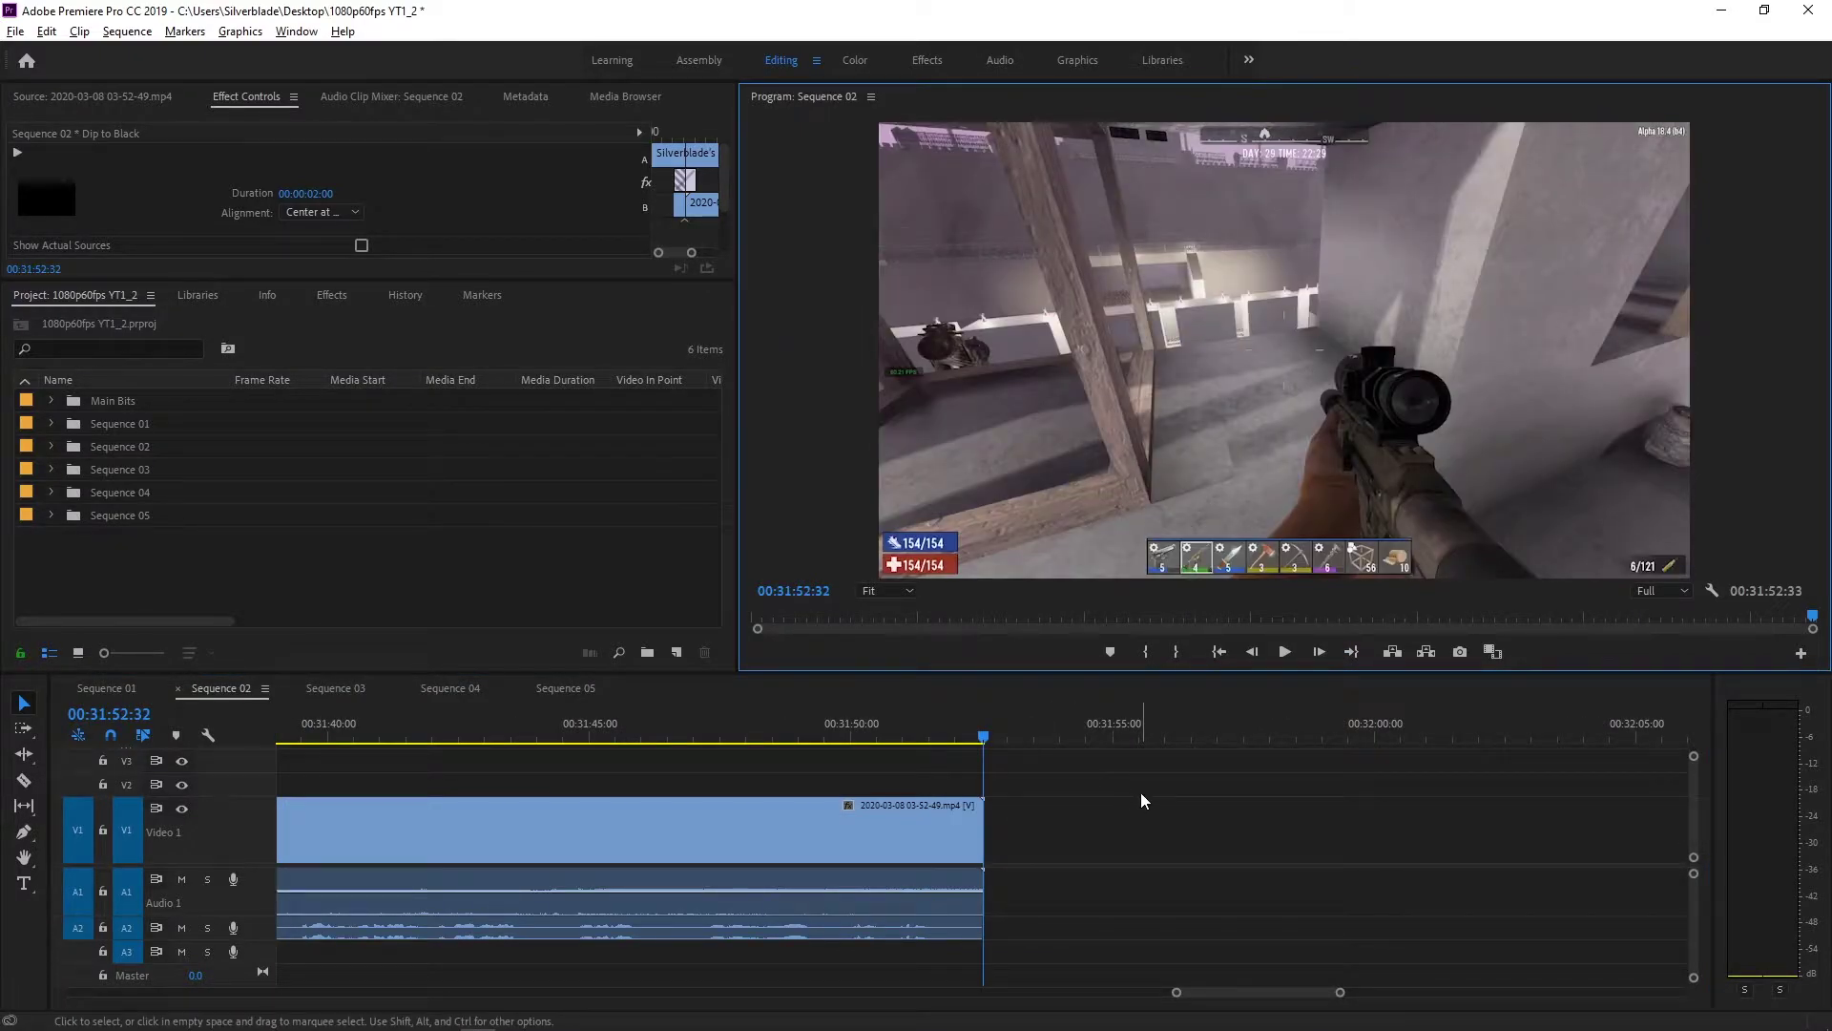
key("alt")
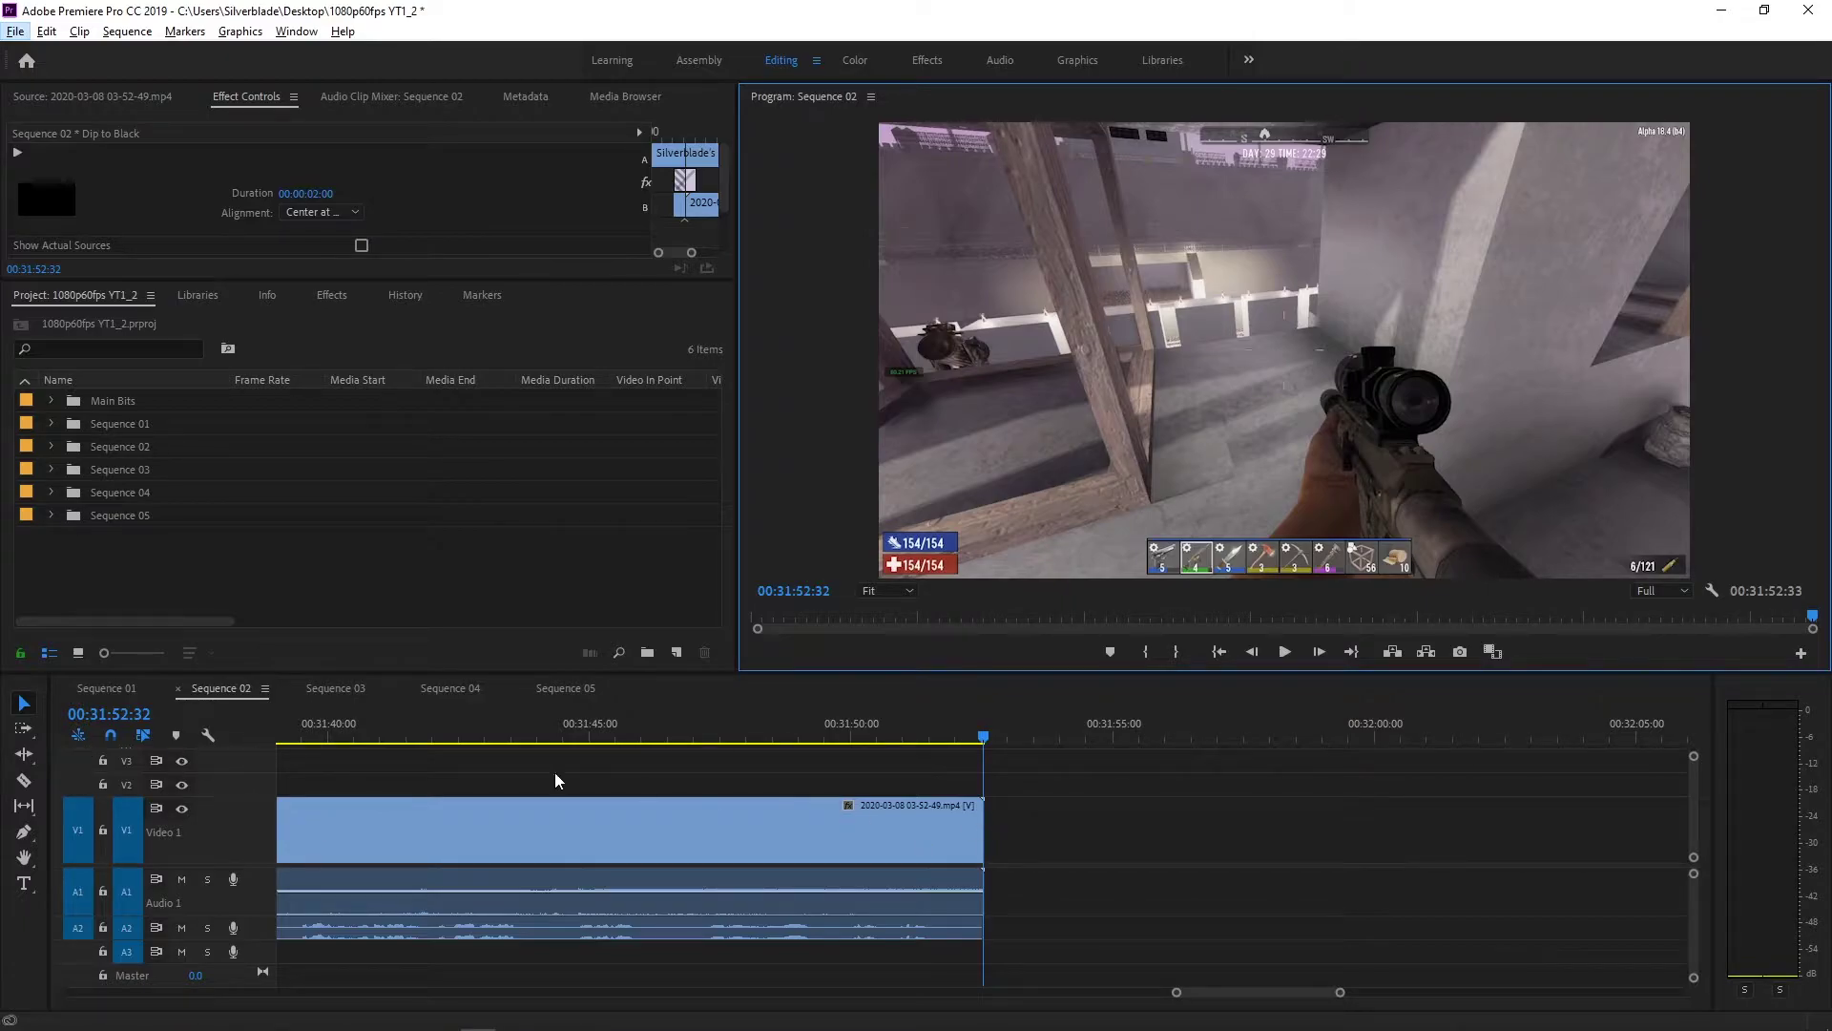
scroll(1394, 834, "down", 6)
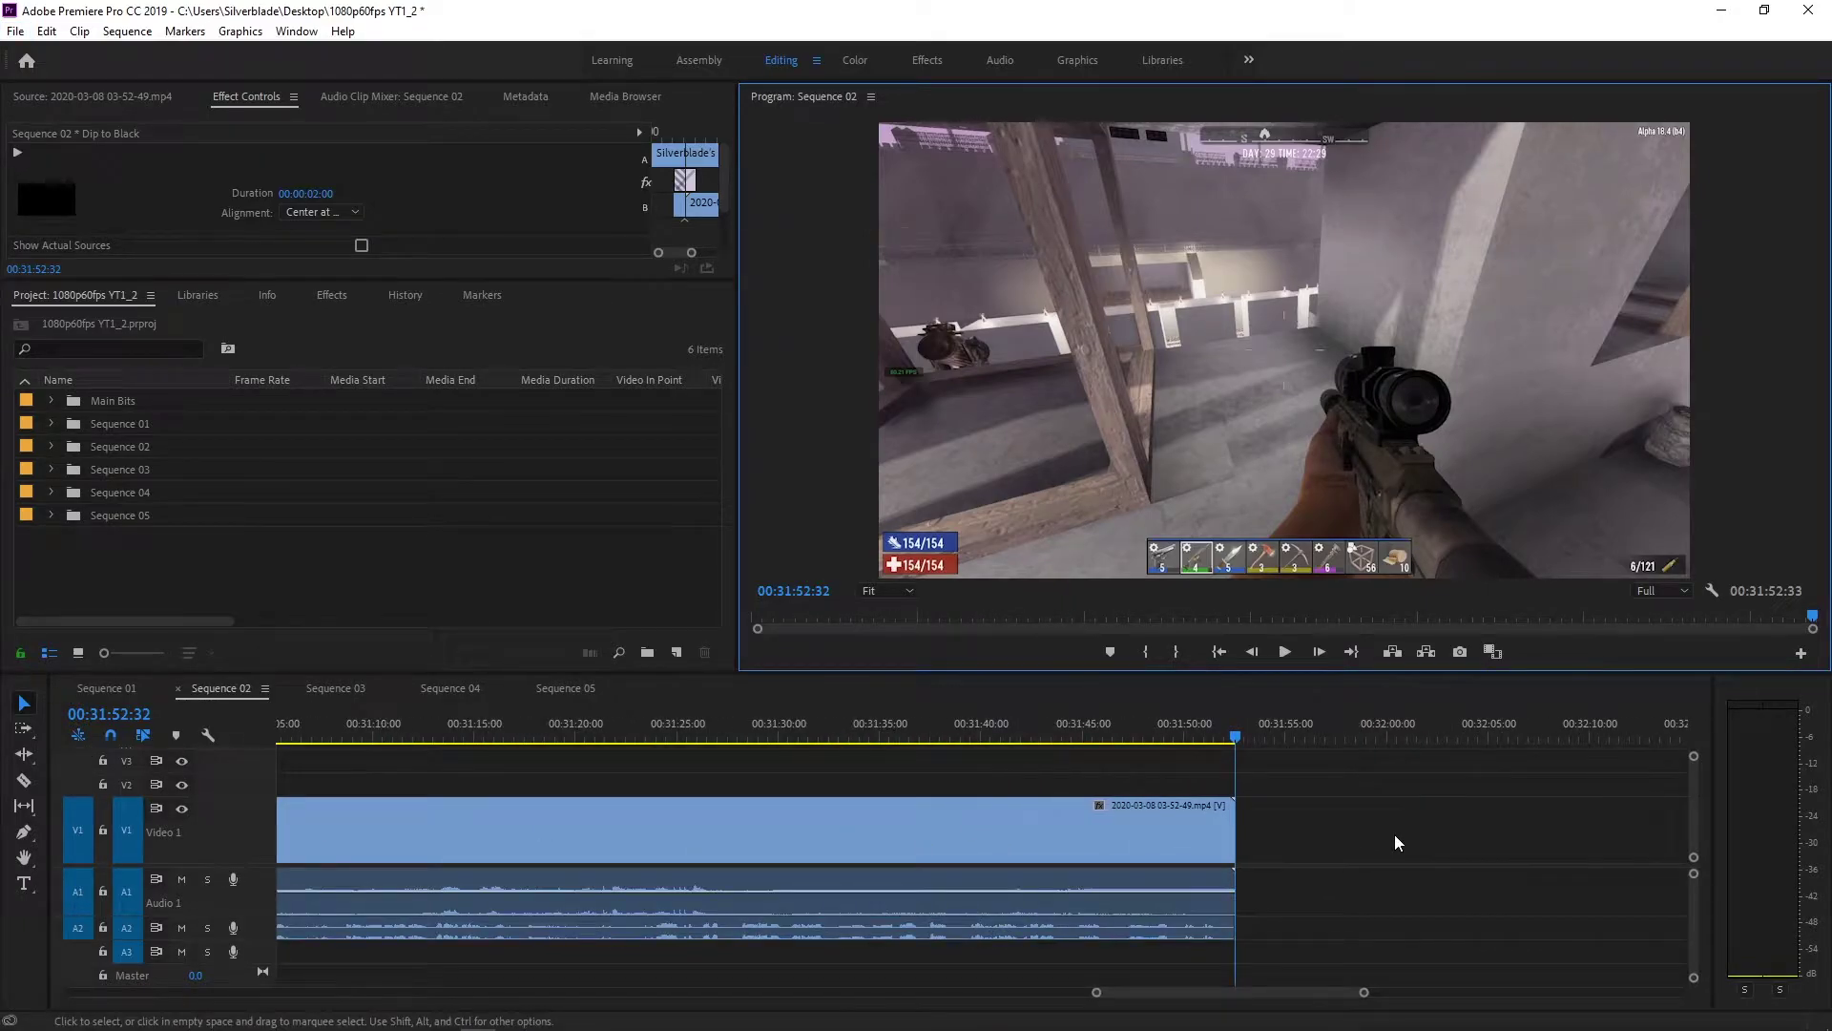
scroll(1394, 834, "down", 1)
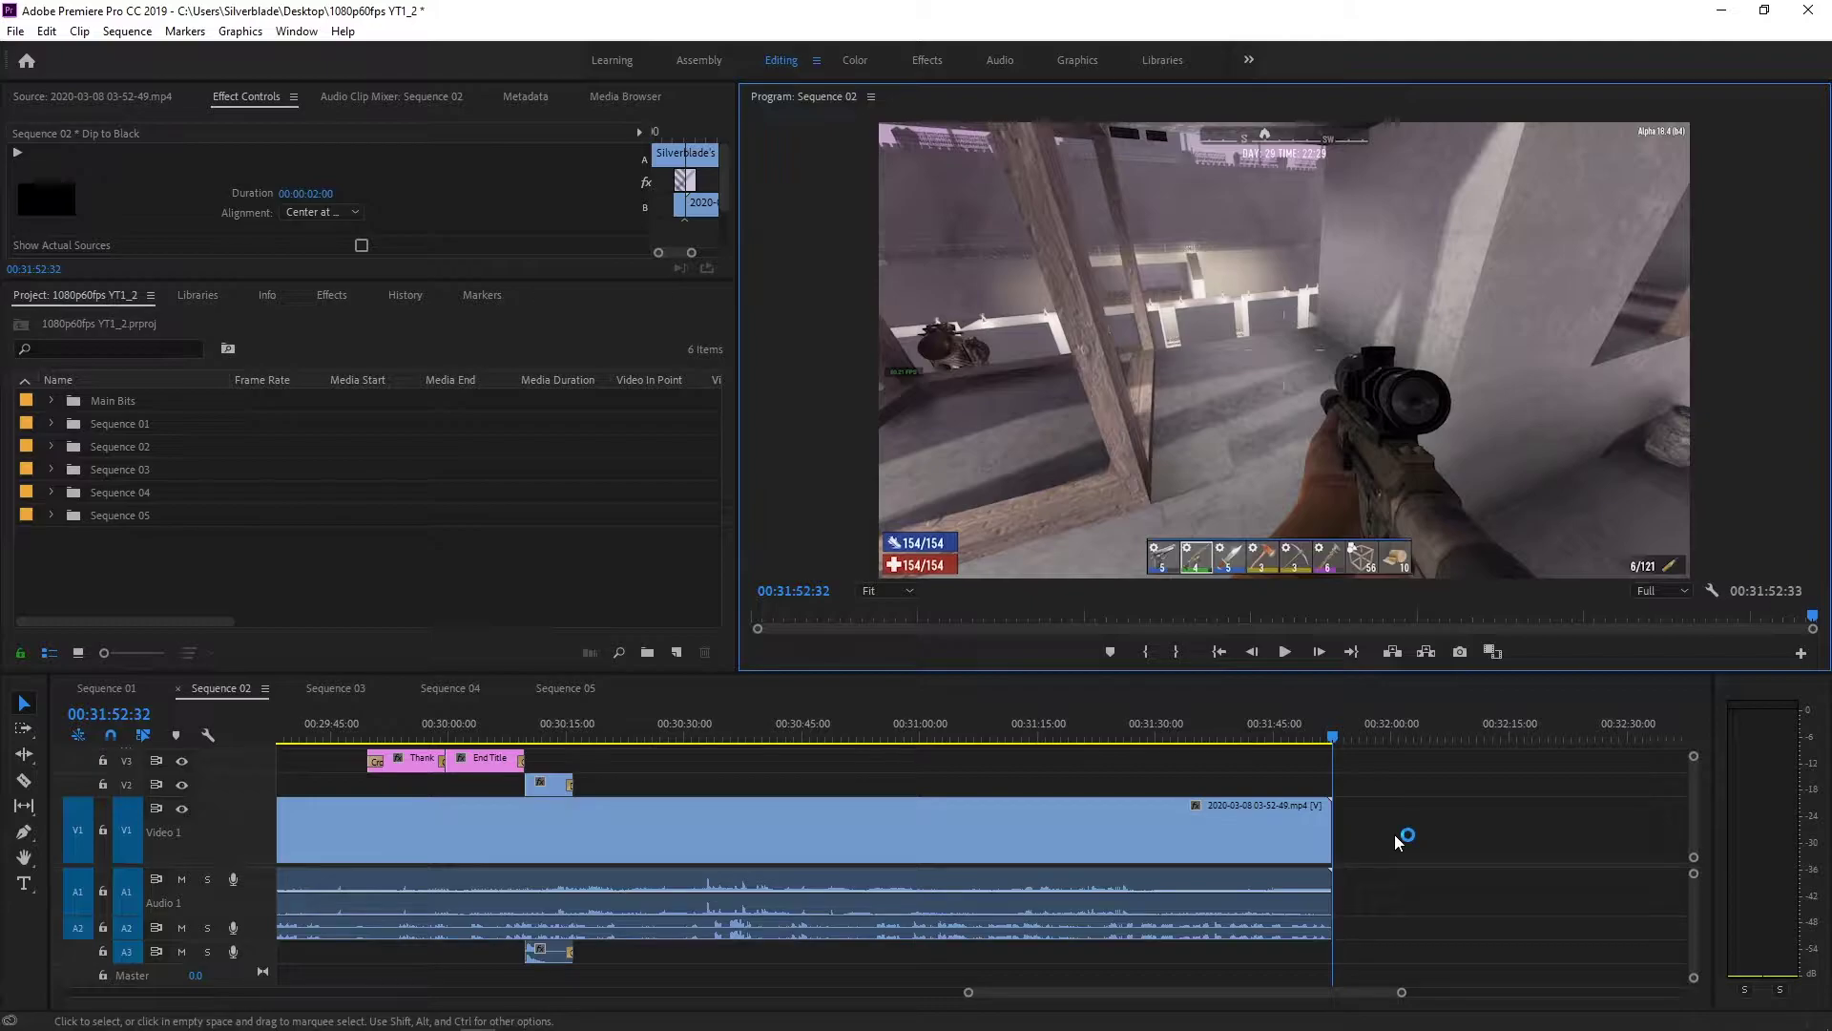
left_click_drag(616, 794, 373, 750)
left_click_drag(578, 792, 1370, 888)
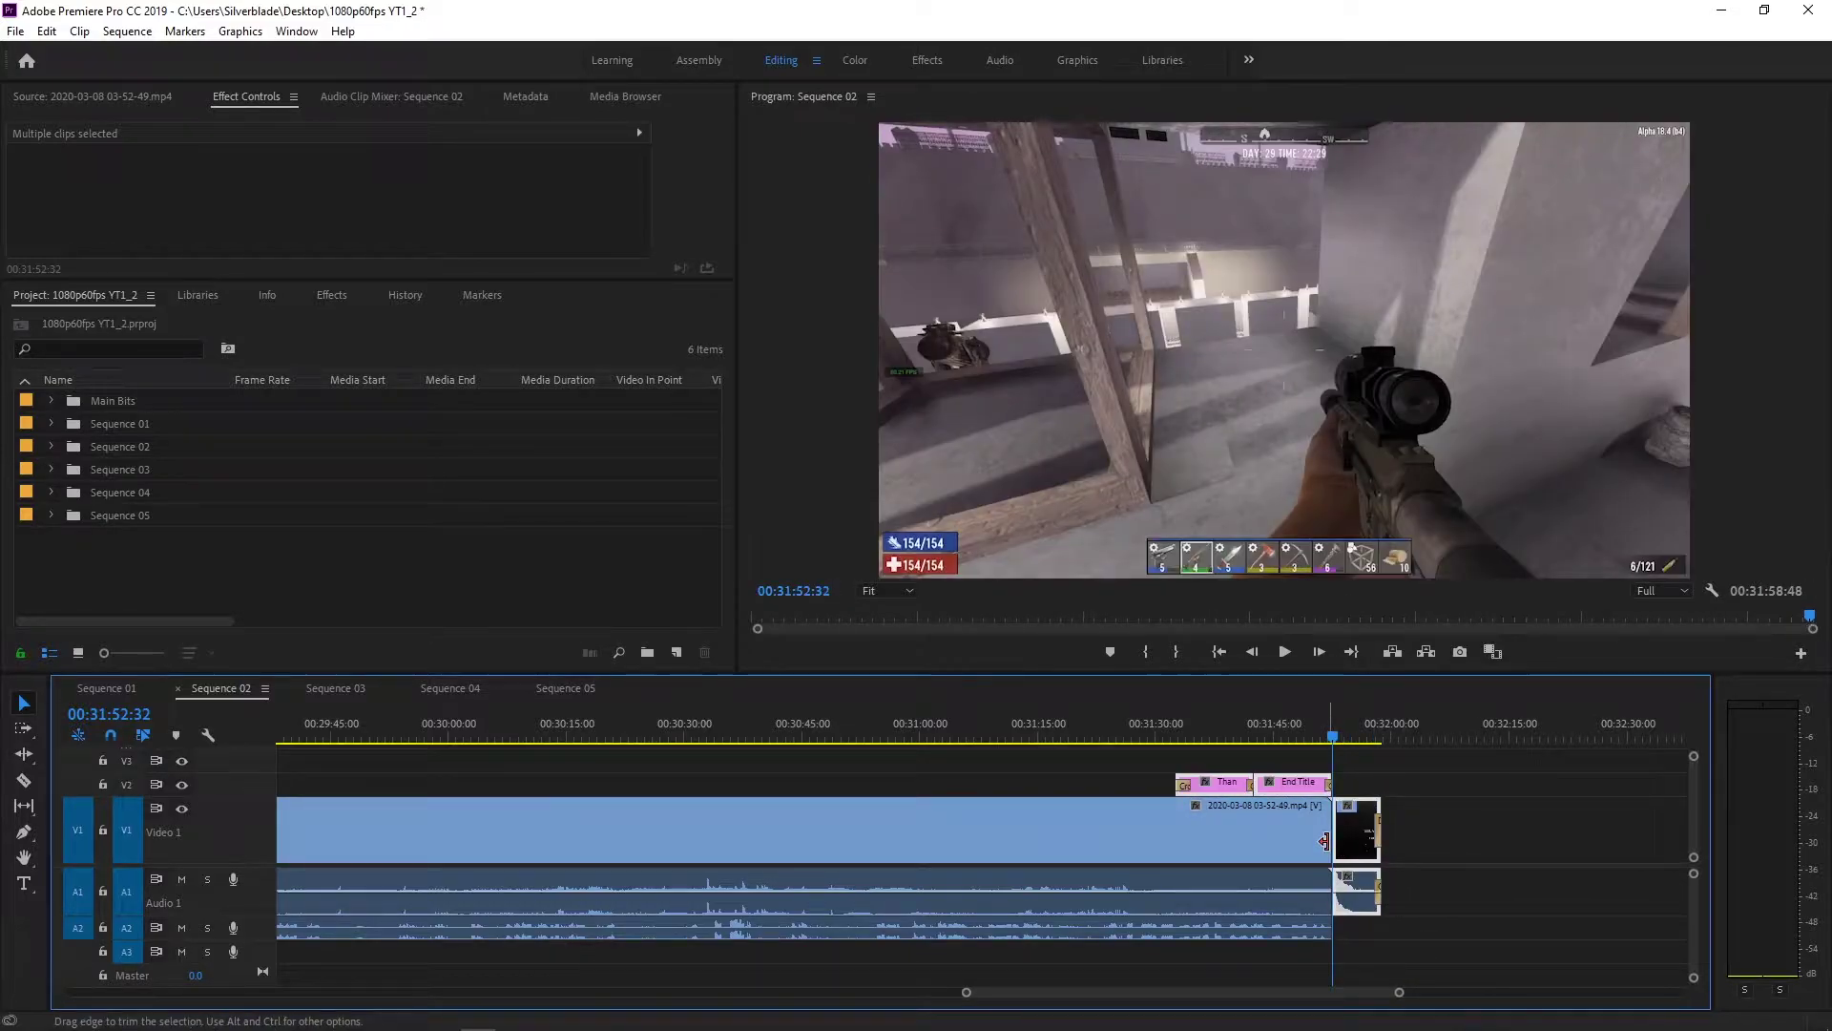
Apply default transitions at the cut between recording and outro in Sequence 02, and align Dip to Black Center at Cut
right_click(1326, 840)
left_click(1374, 963)
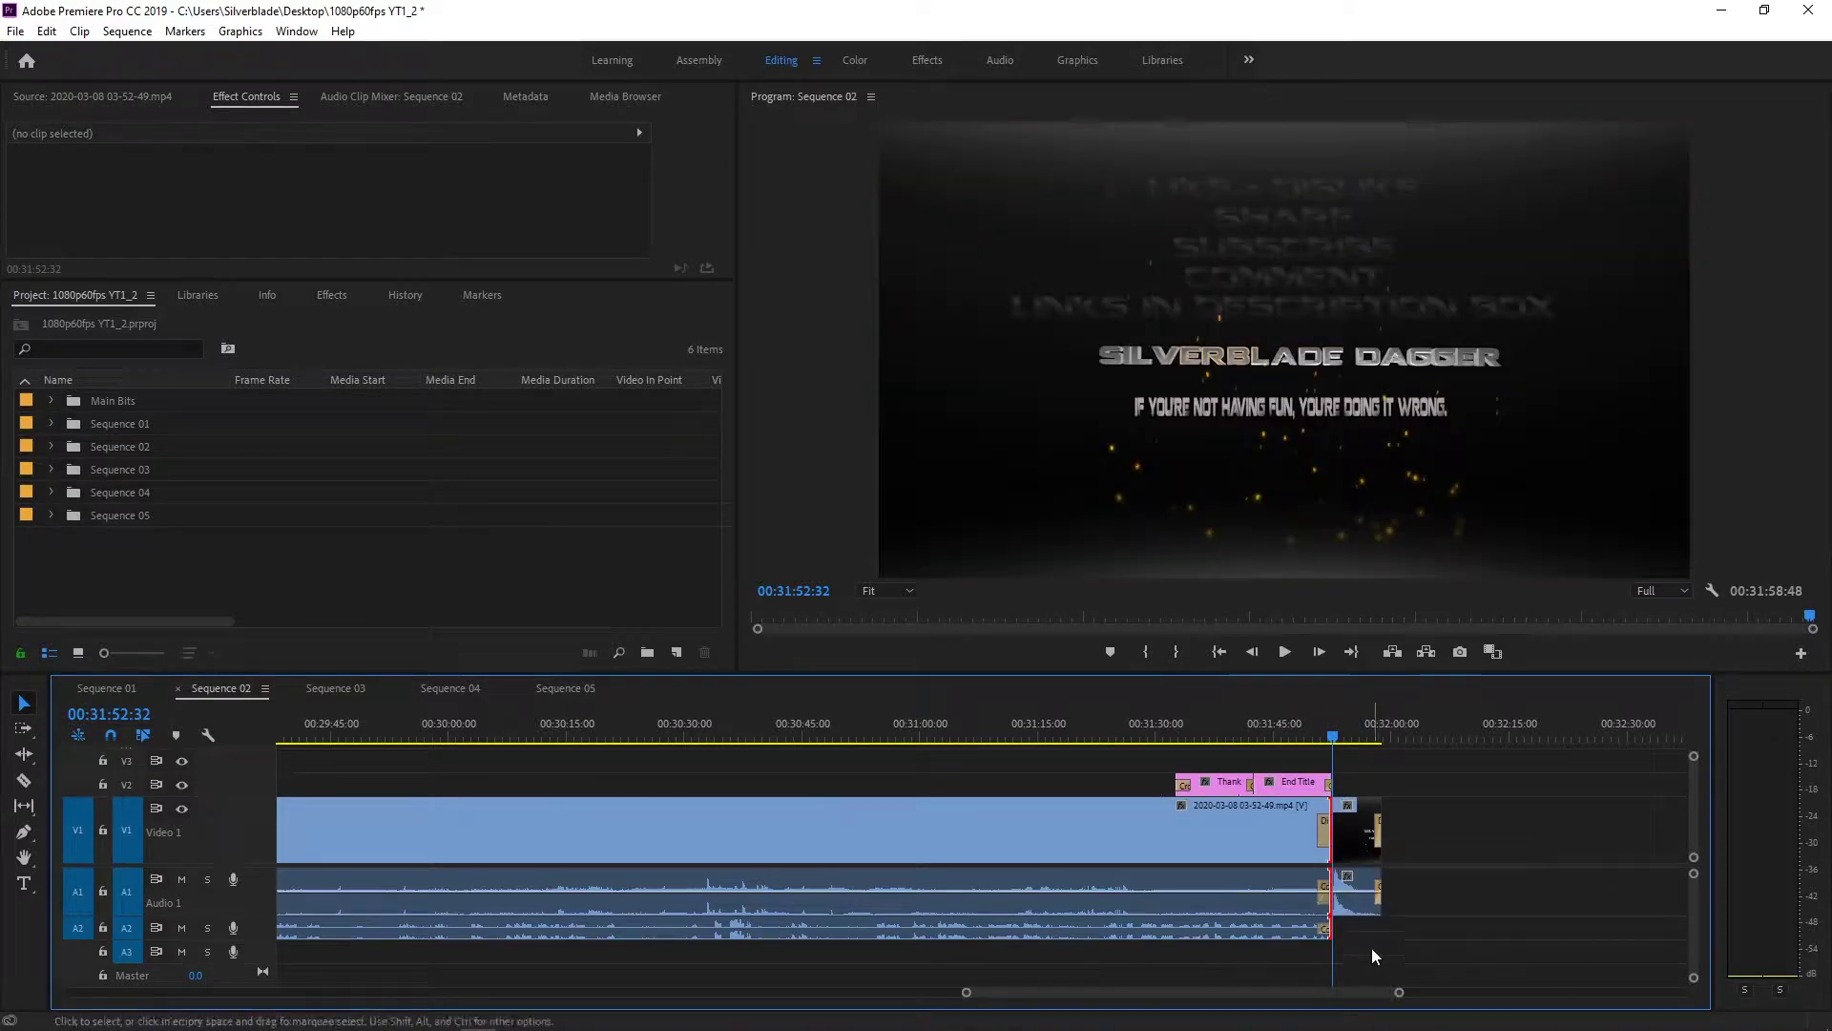
left_click(1324, 830)
left_click(347, 214)
left_click(341, 227)
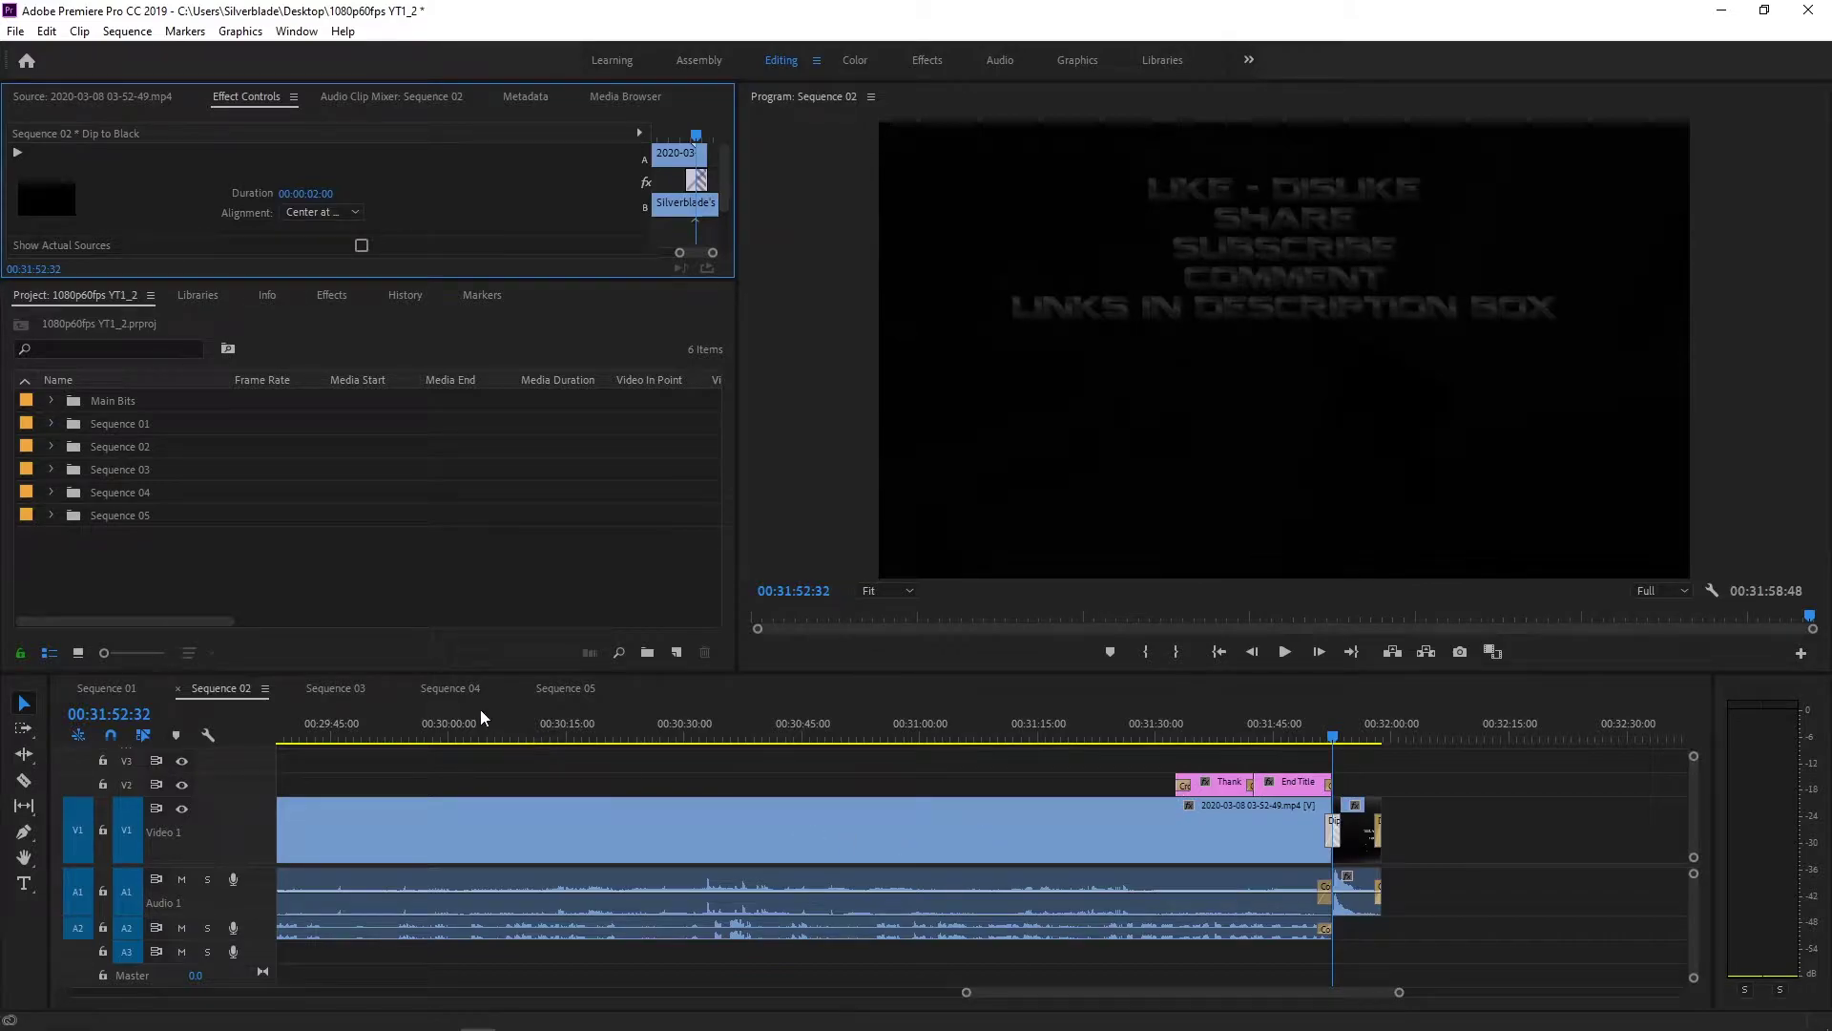
In Sequence 03, move the closing group to the recording's end, with the outro directly after it on V1/A1 and the titles on V2
left_click(342, 687)
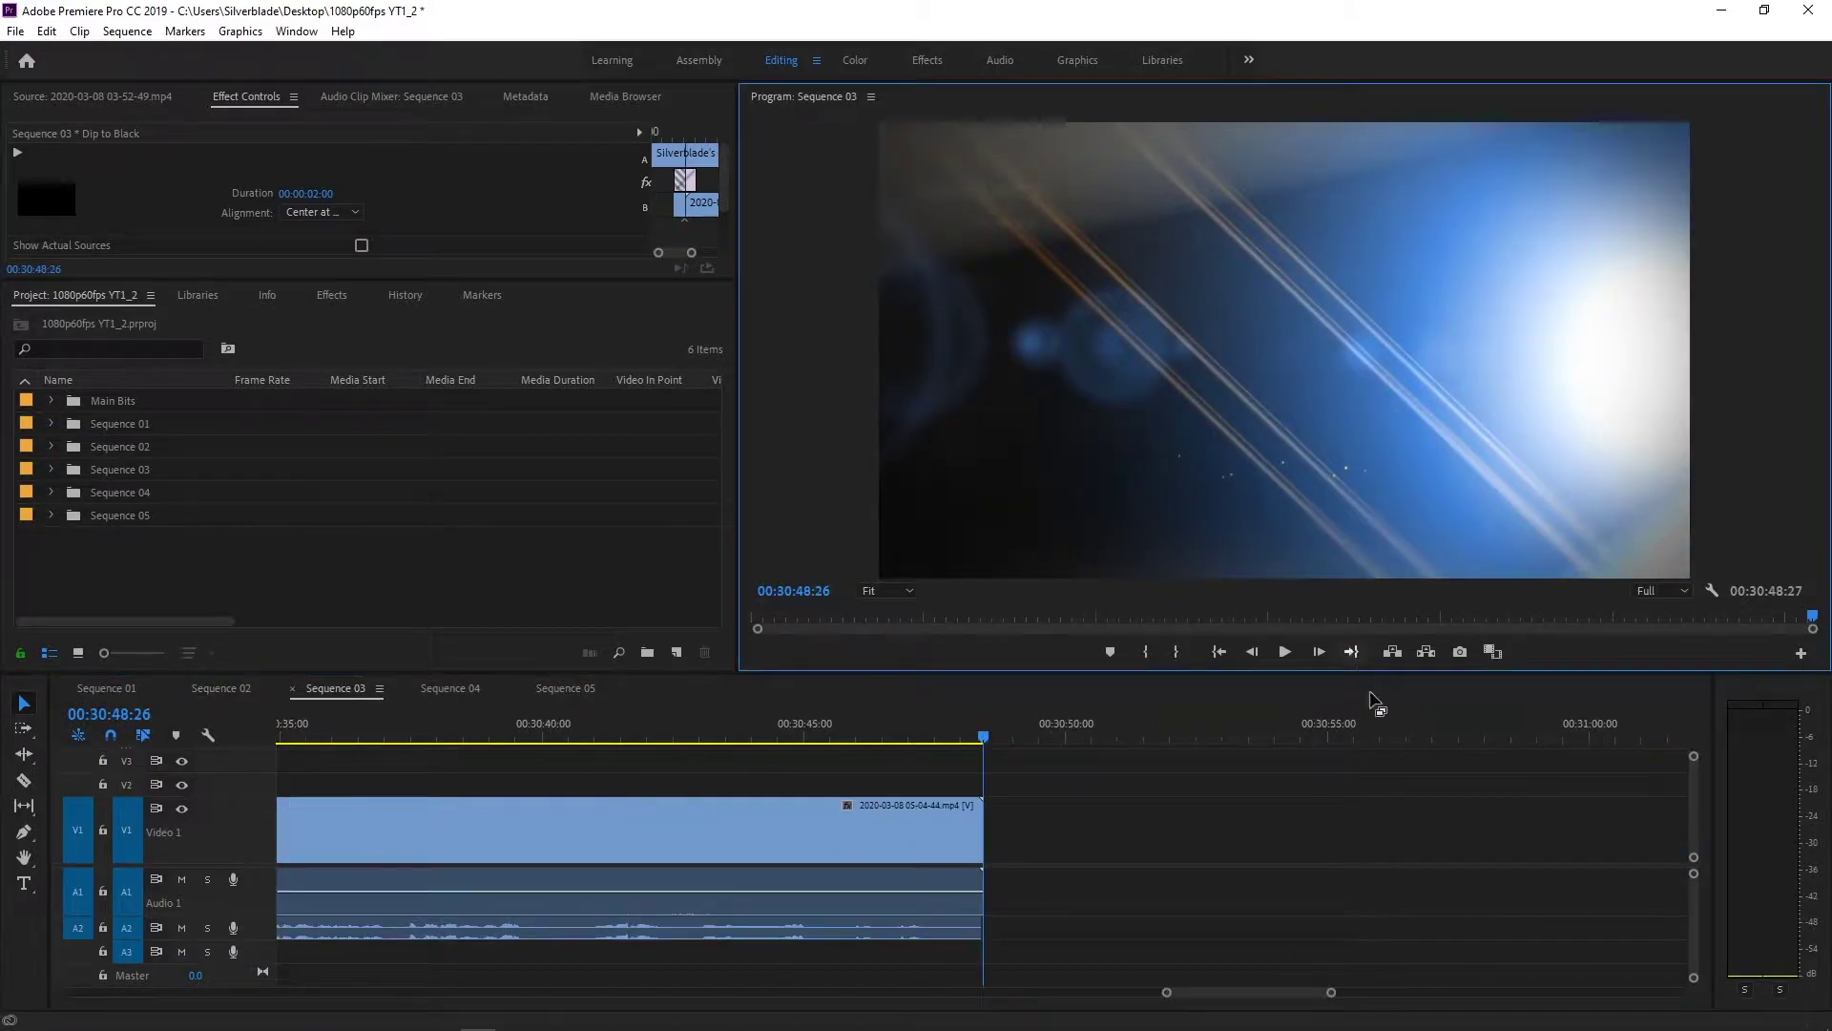
scroll(1372, 815, "down", 6)
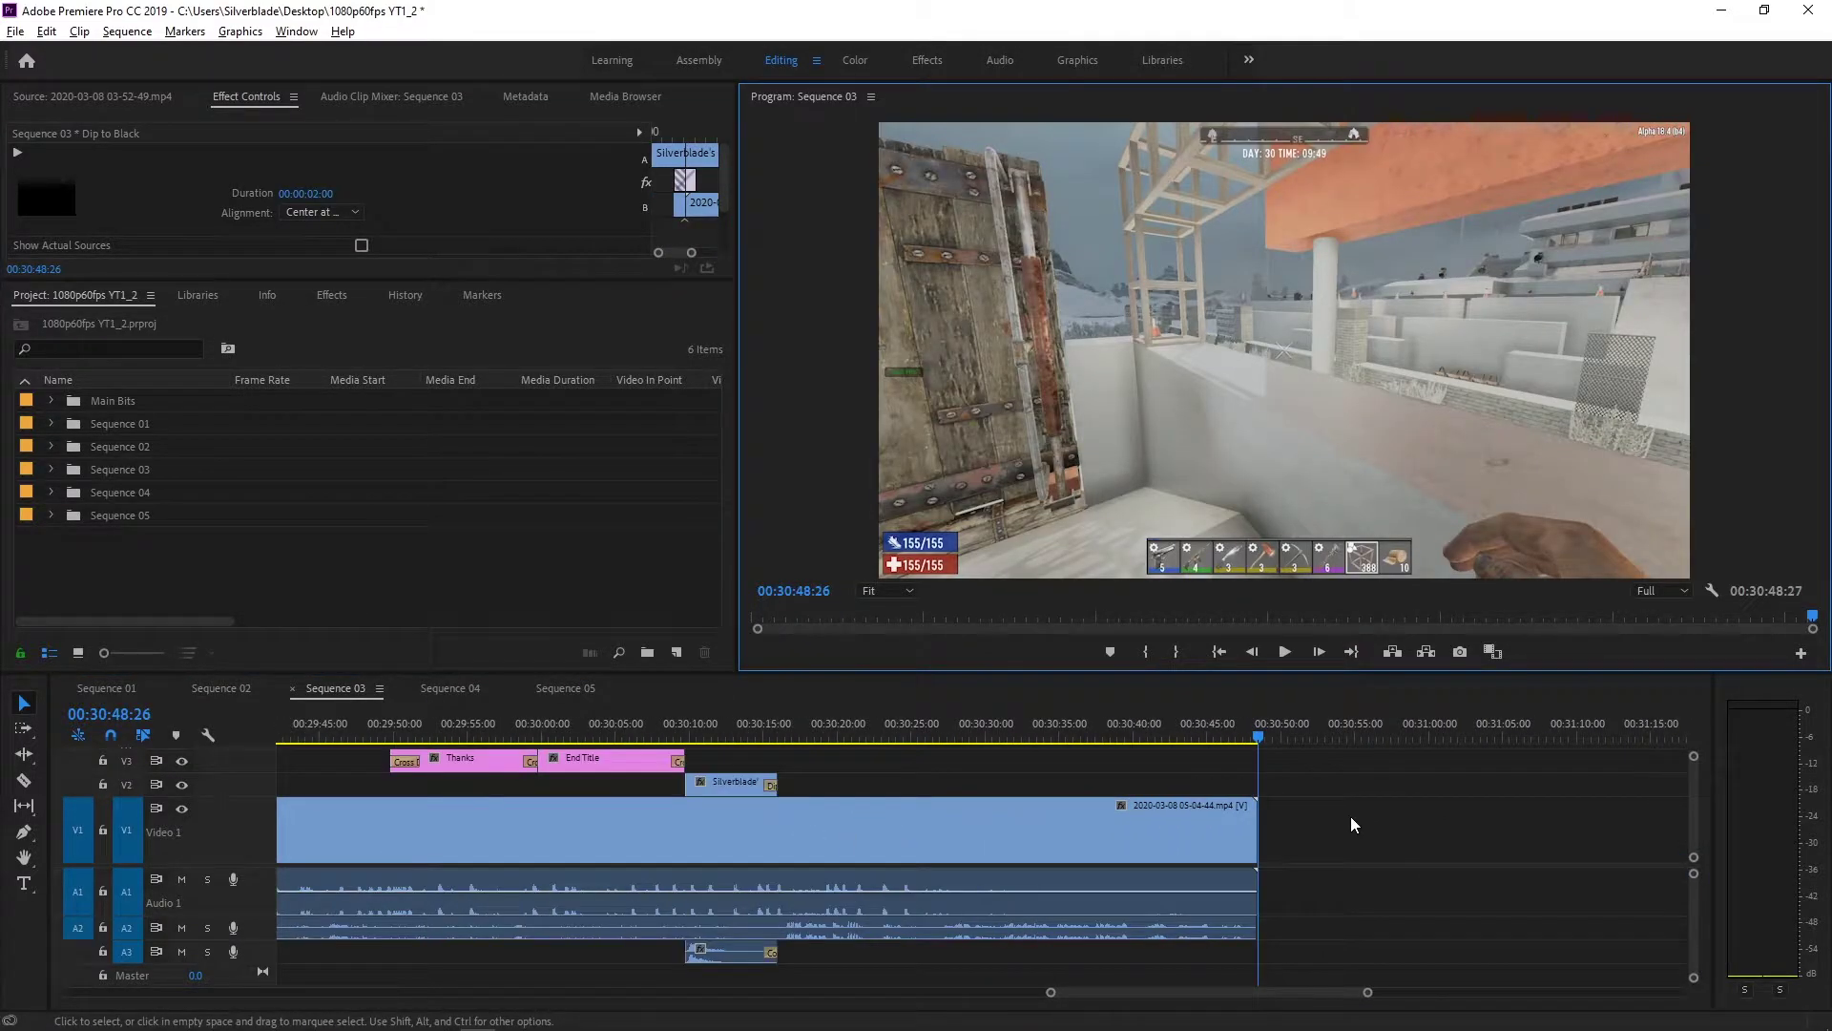
left_click_drag(861, 782, 579, 756)
left_click_drag(805, 782, 1332, 883)
Apply default transitions at the cut between recording and outro in Sequence 03, and align Dip to Black Center at Cut
right_click(1263, 832)
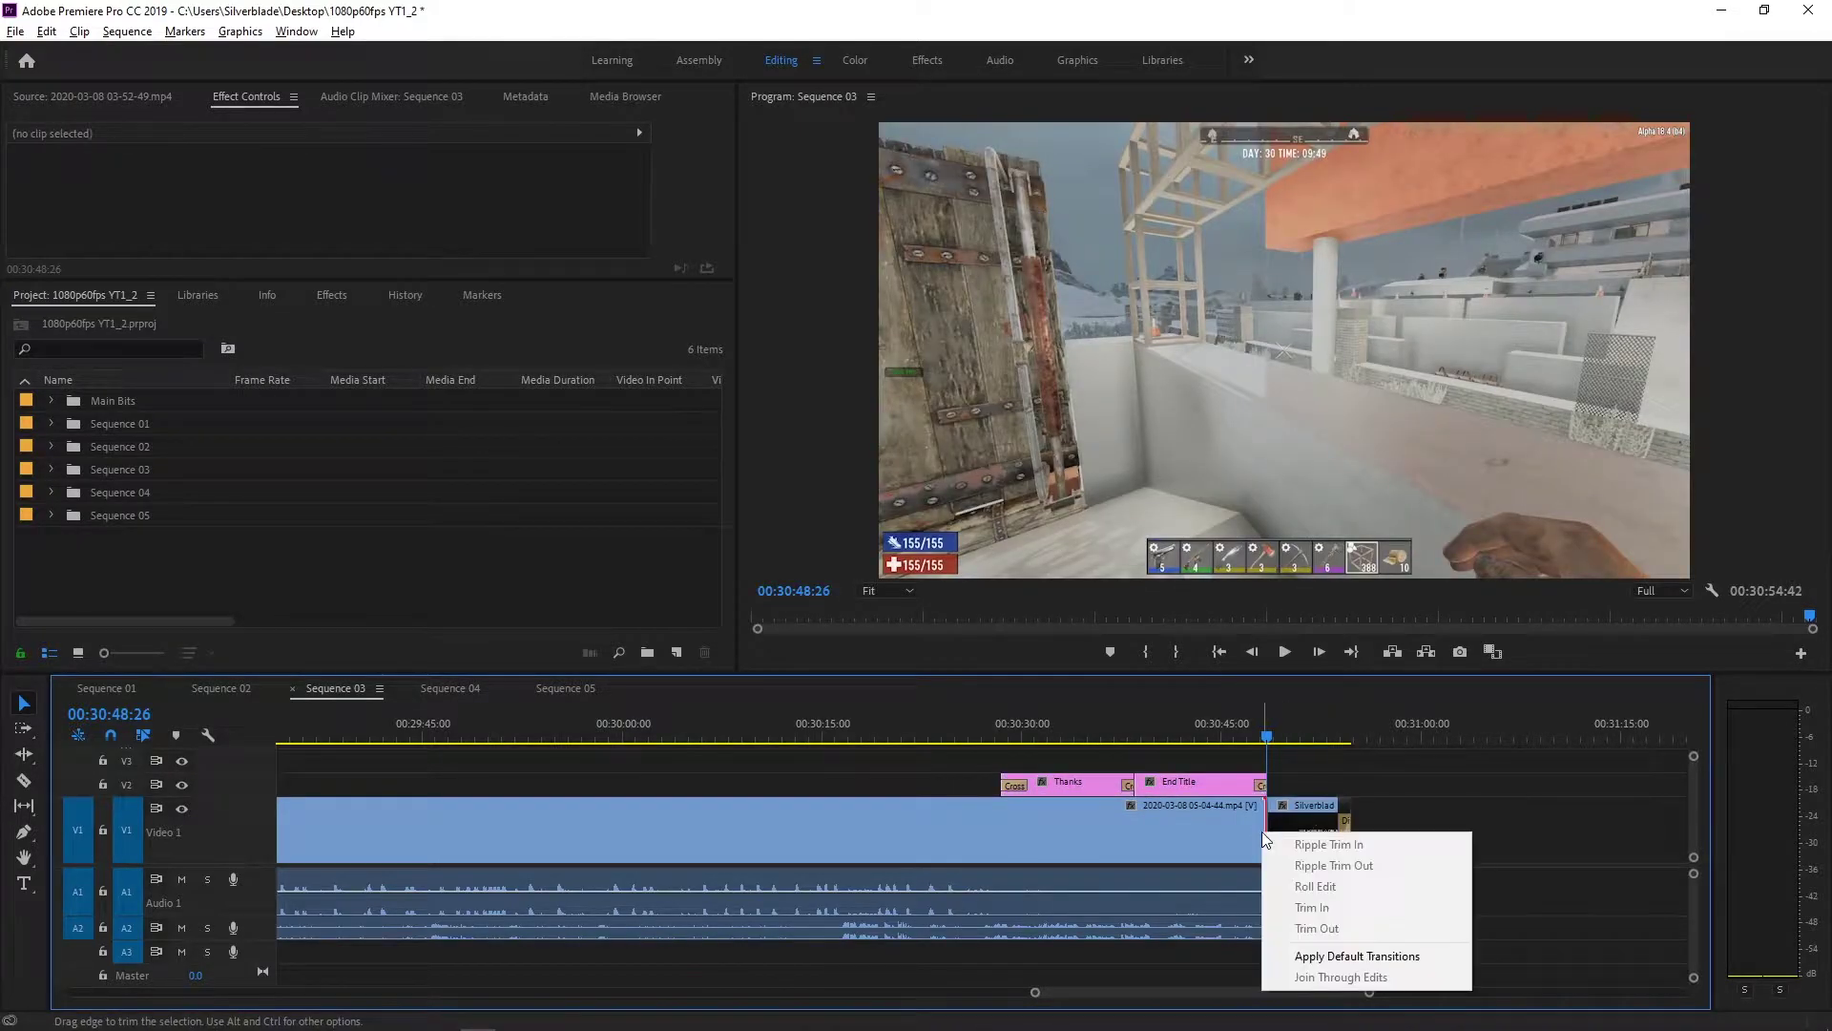
left_click(1316, 955)
left_click(326, 216)
left_click(324, 231)
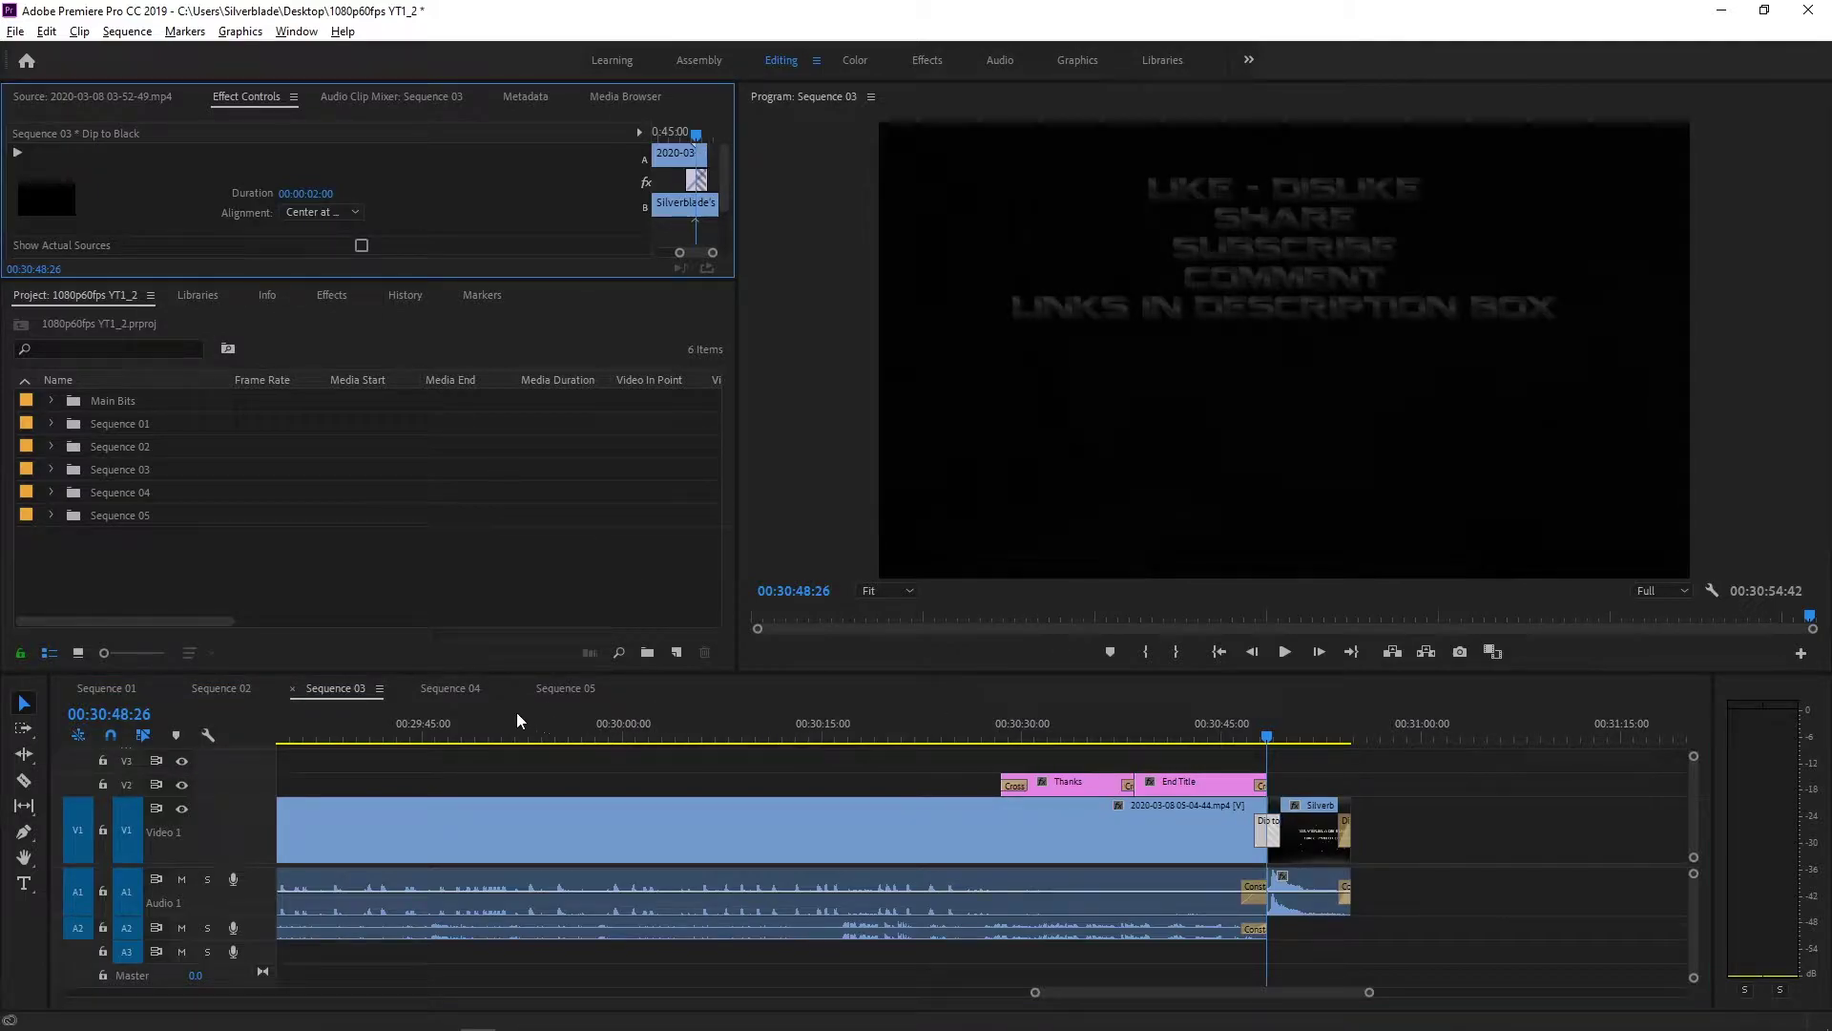
In Sequence 04, move the closing group to the recording's end, with the outro directly after it on V1/A1 and the titles on V2
left_click(437, 679)
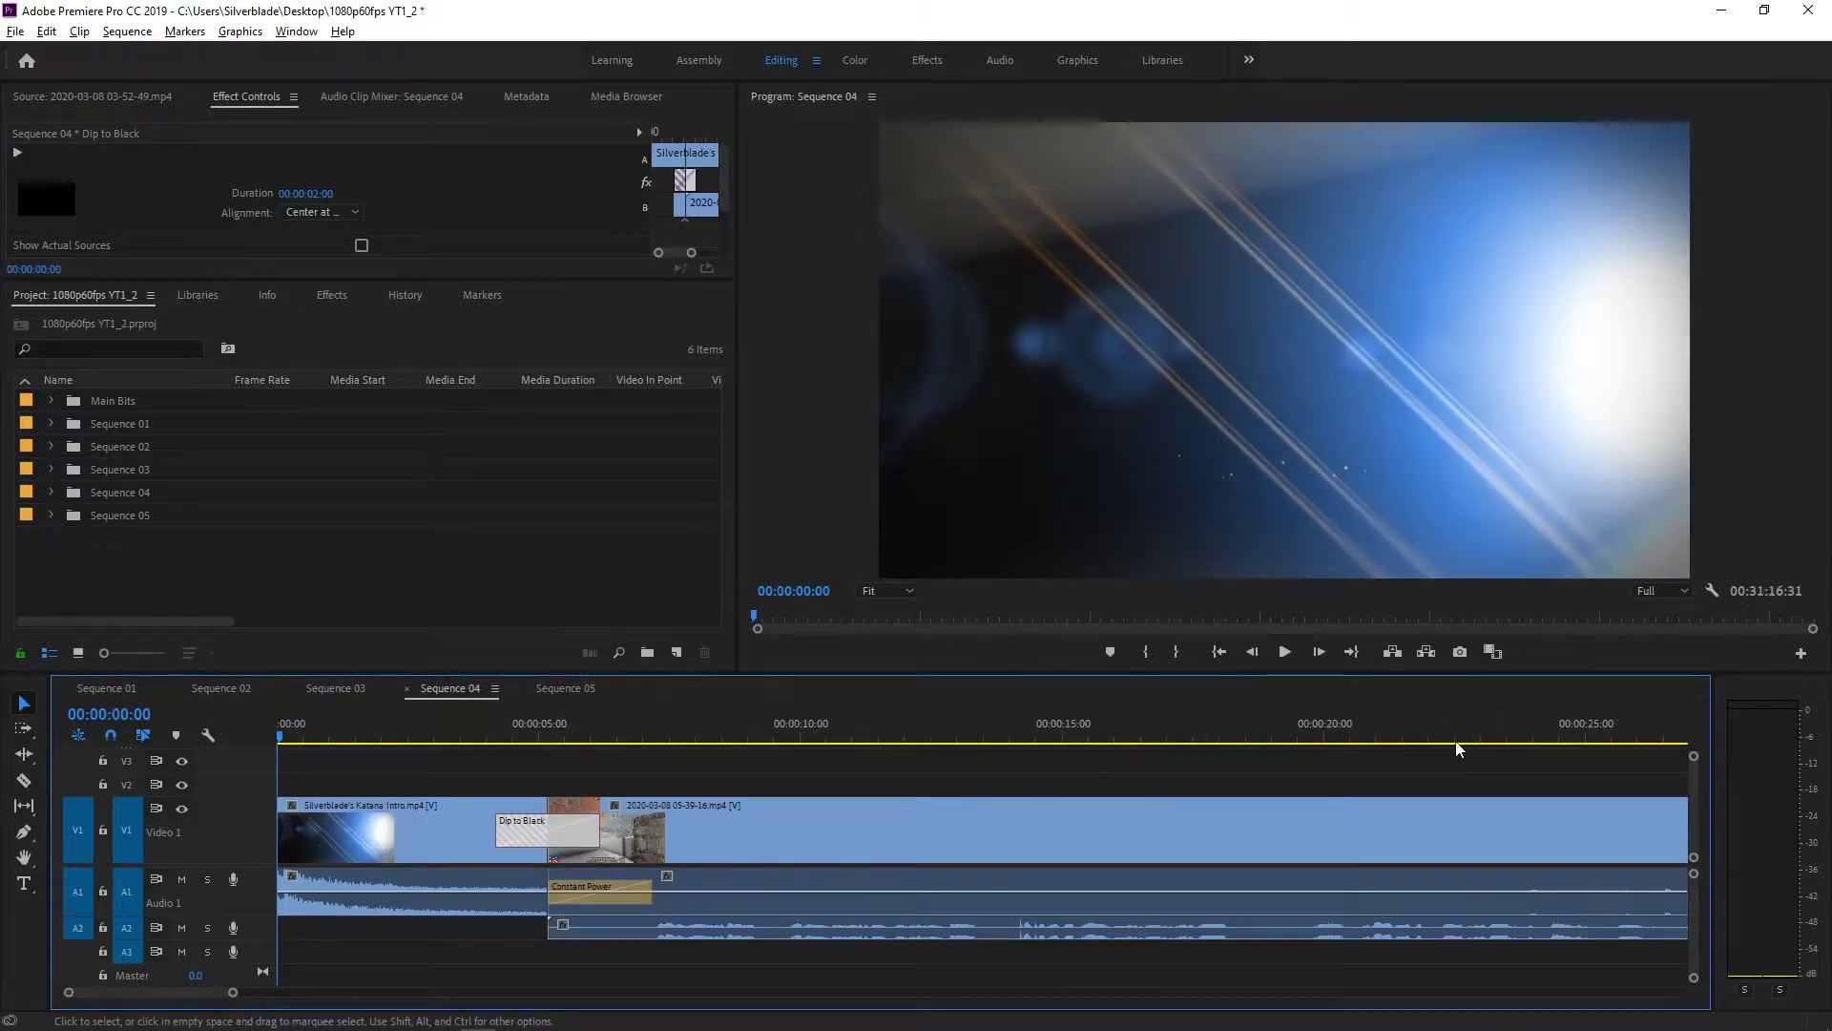
left_click(1351, 651)
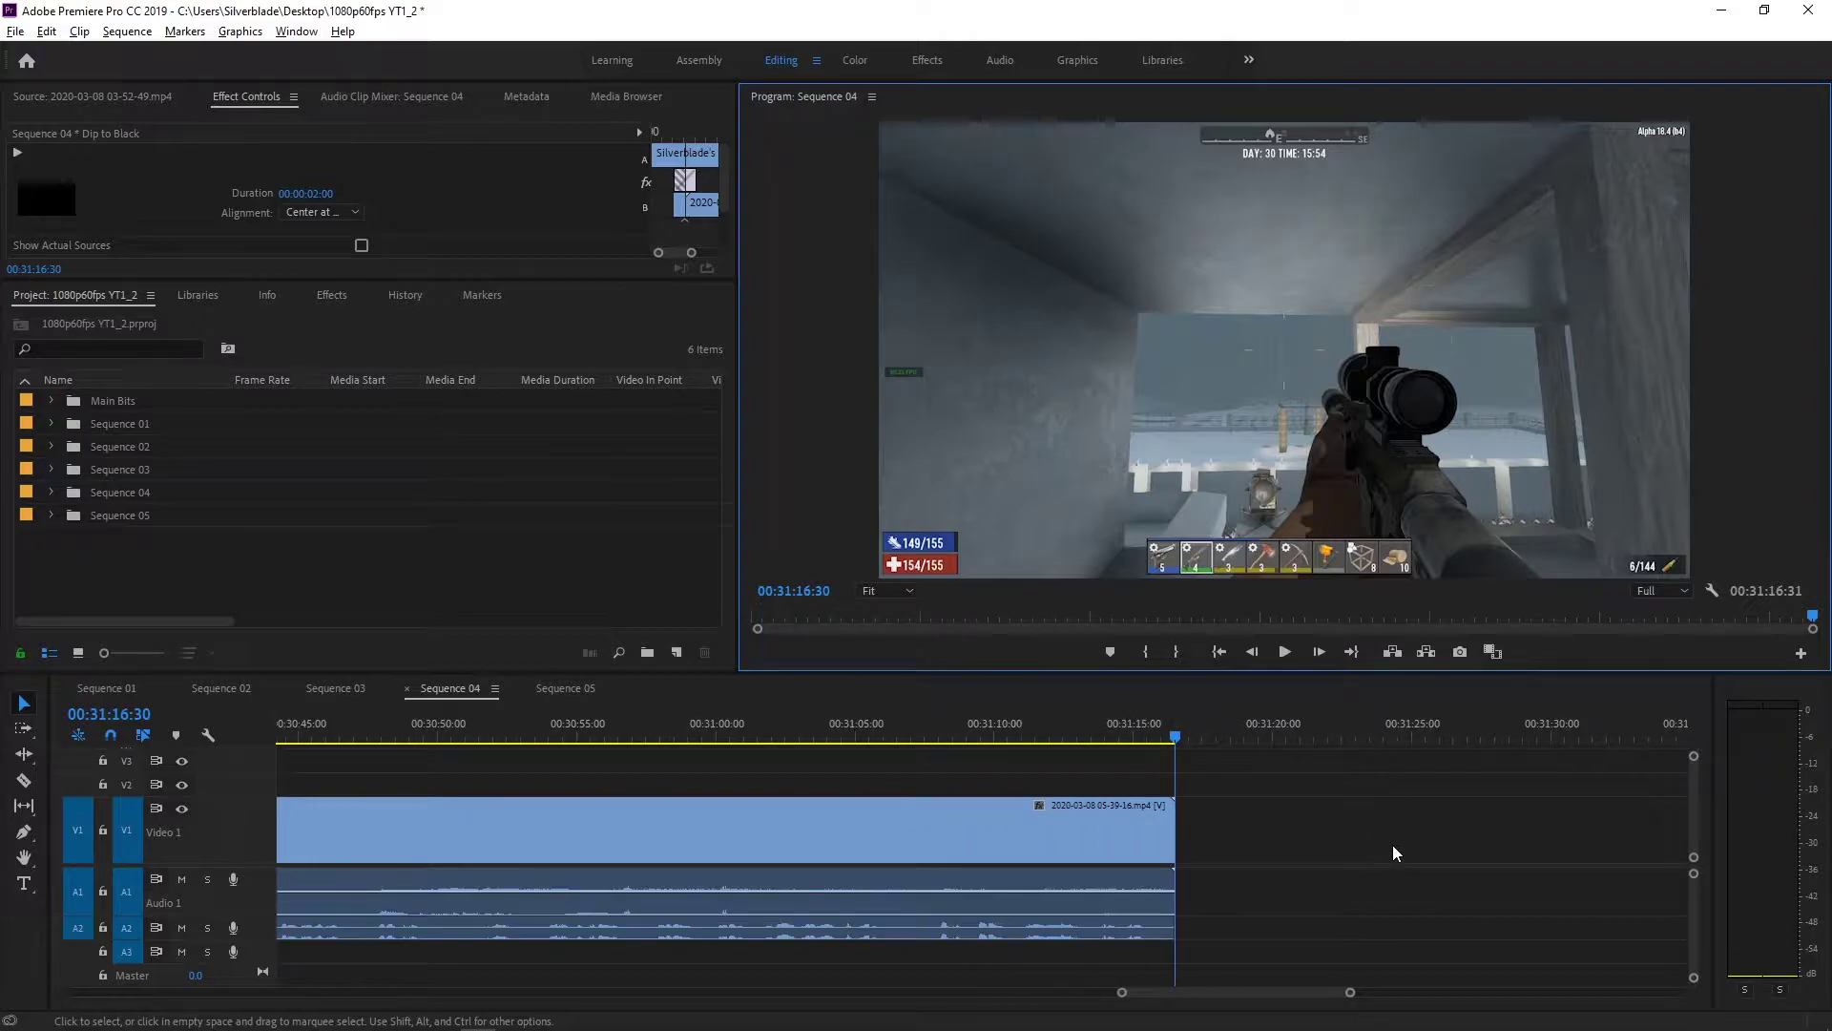
scroll(1393, 845, "down", 3)
left_click_drag(750, 788, 561, 754)
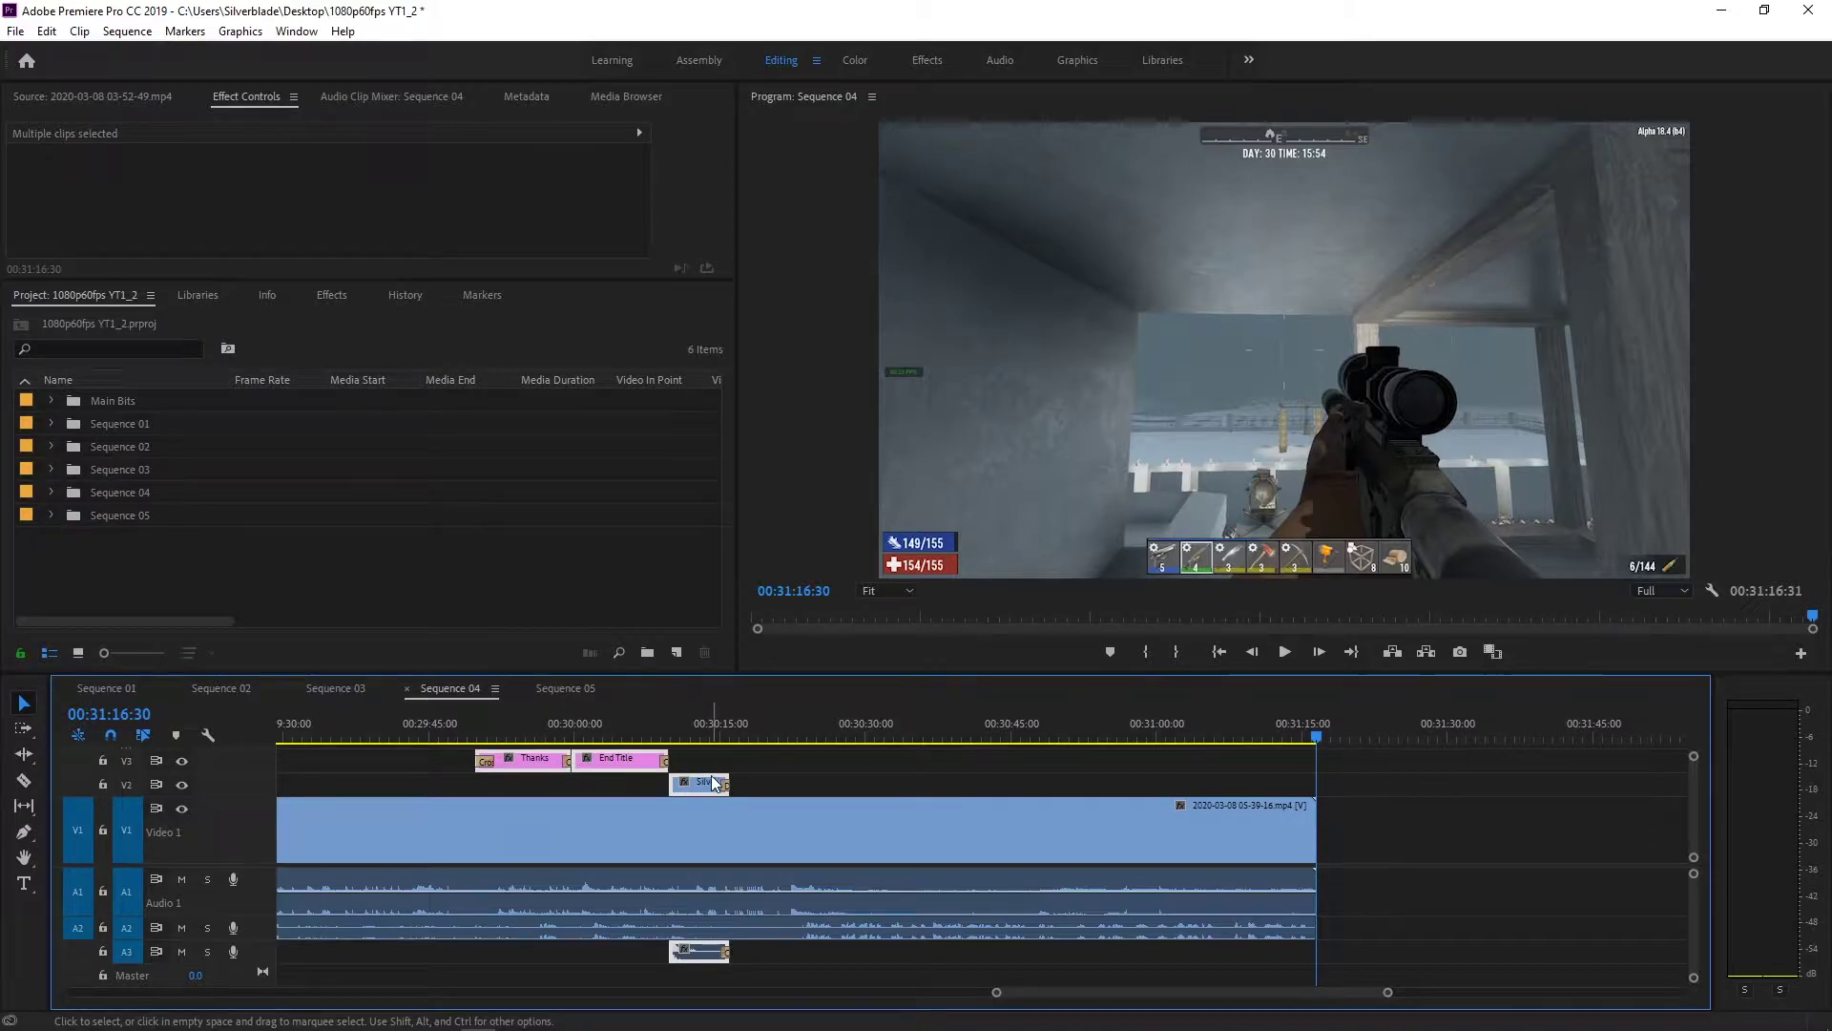
key("ctrl+s")
left_click(1721, 11)
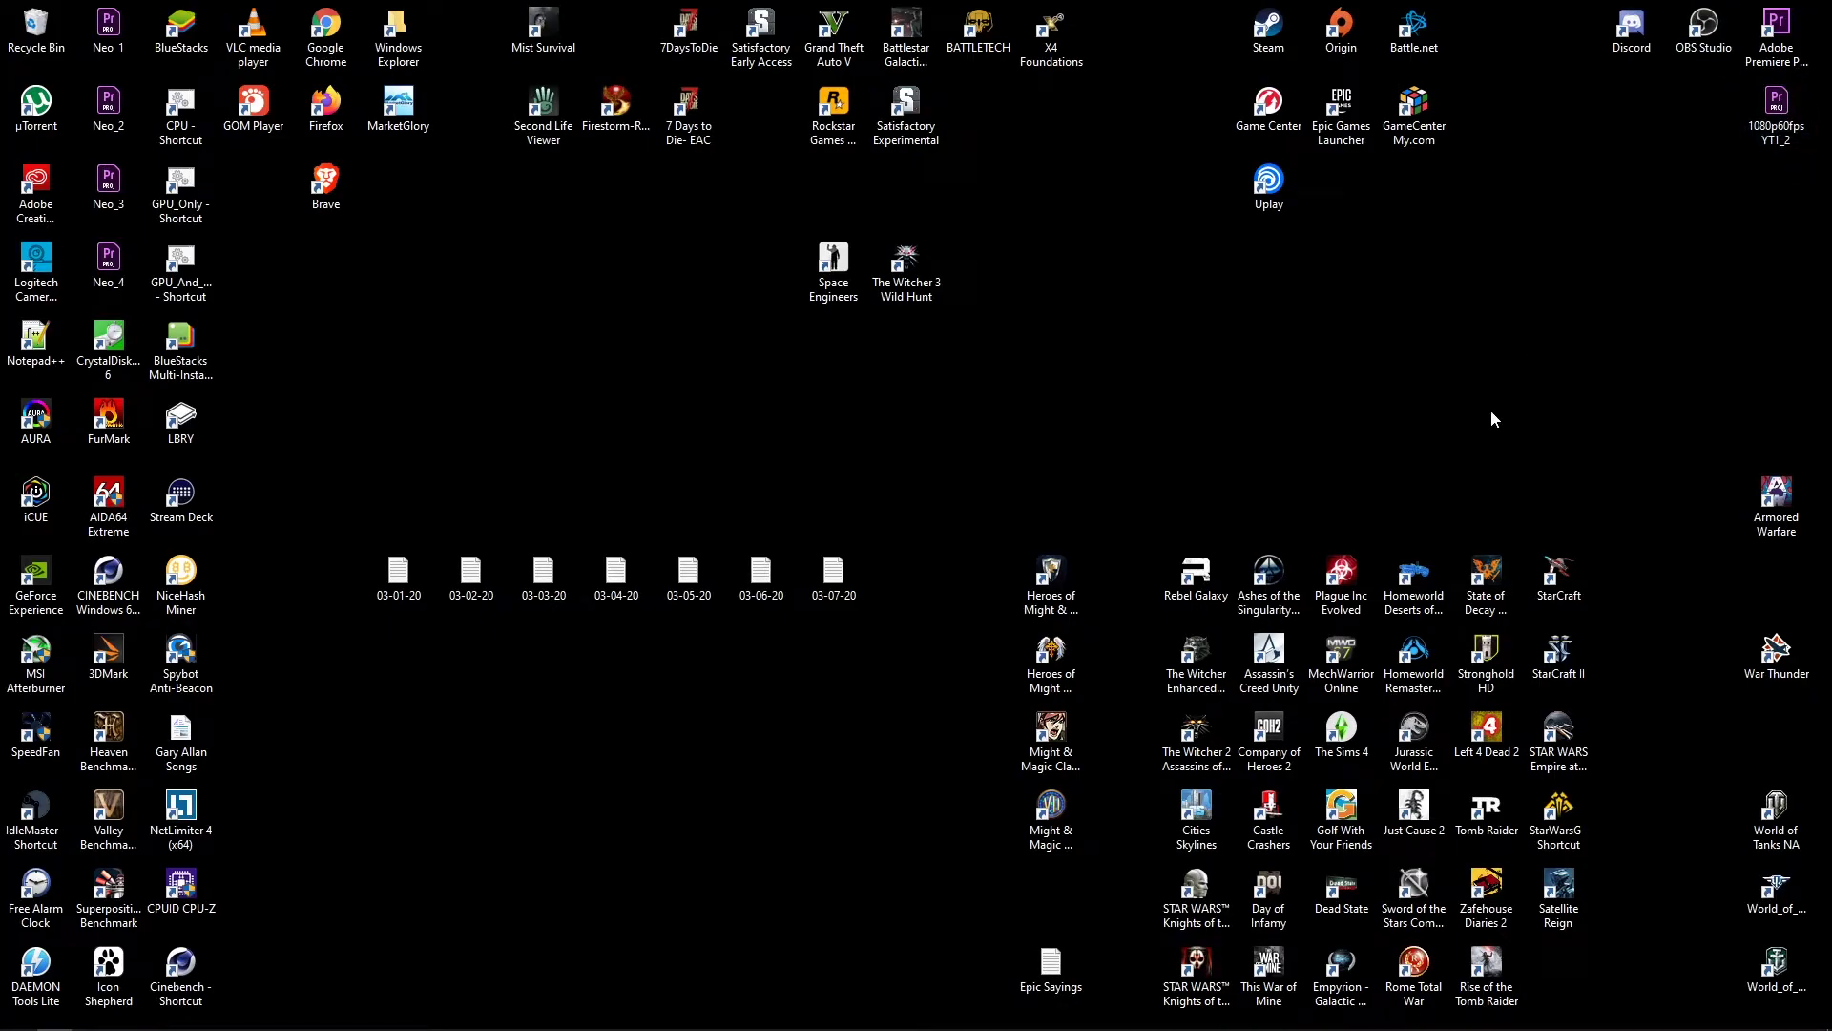
mouse_move(532, 1016)
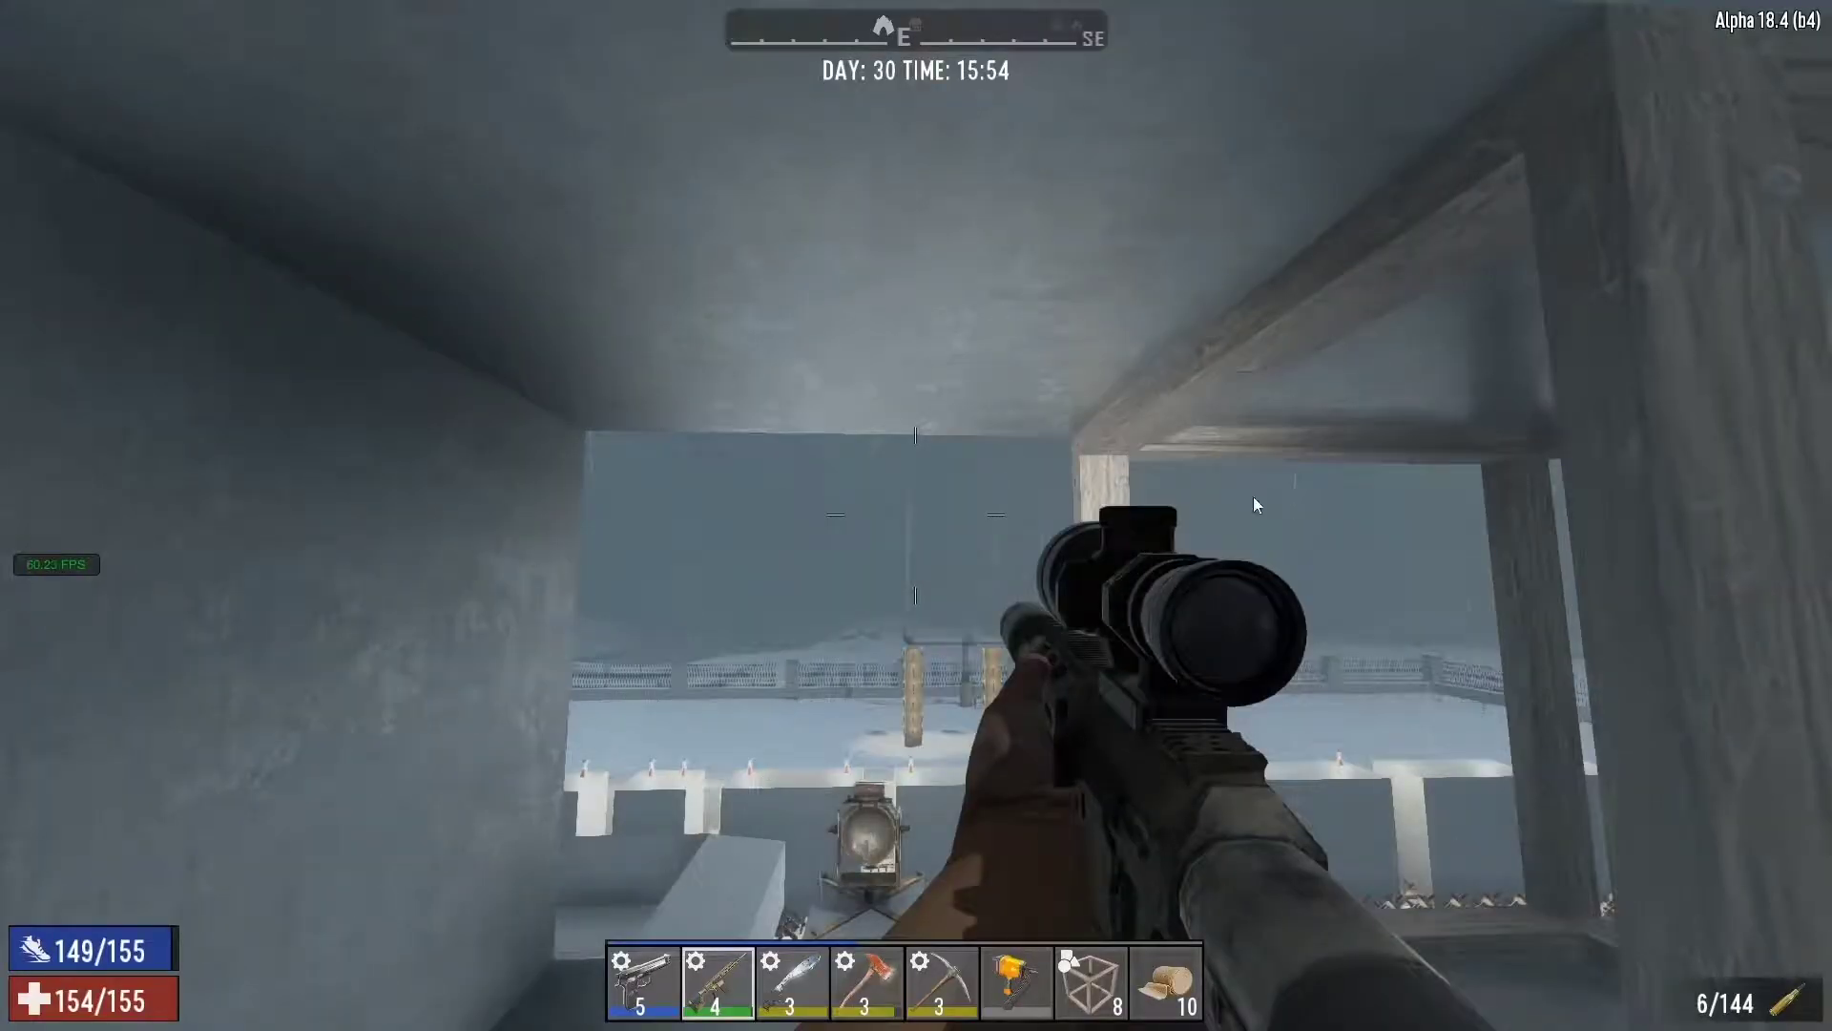
key("Escape")
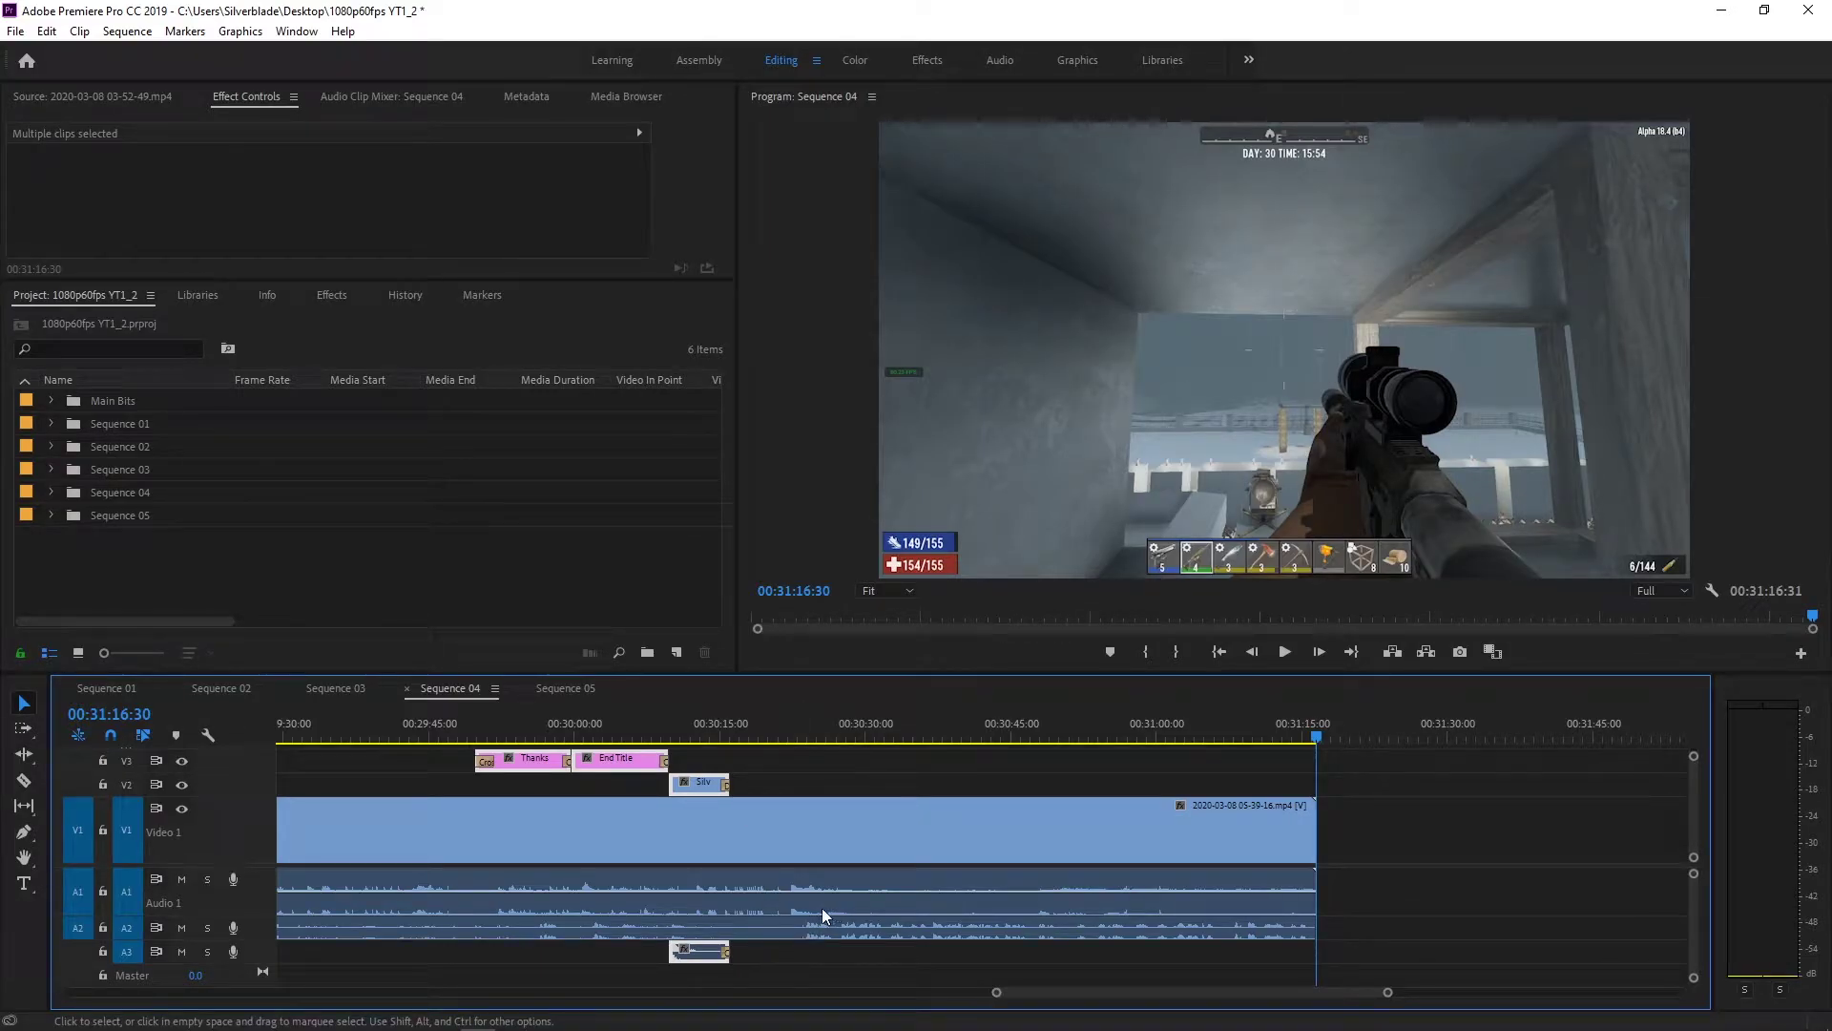
left_click_drag(704, 790, 1349, 874)
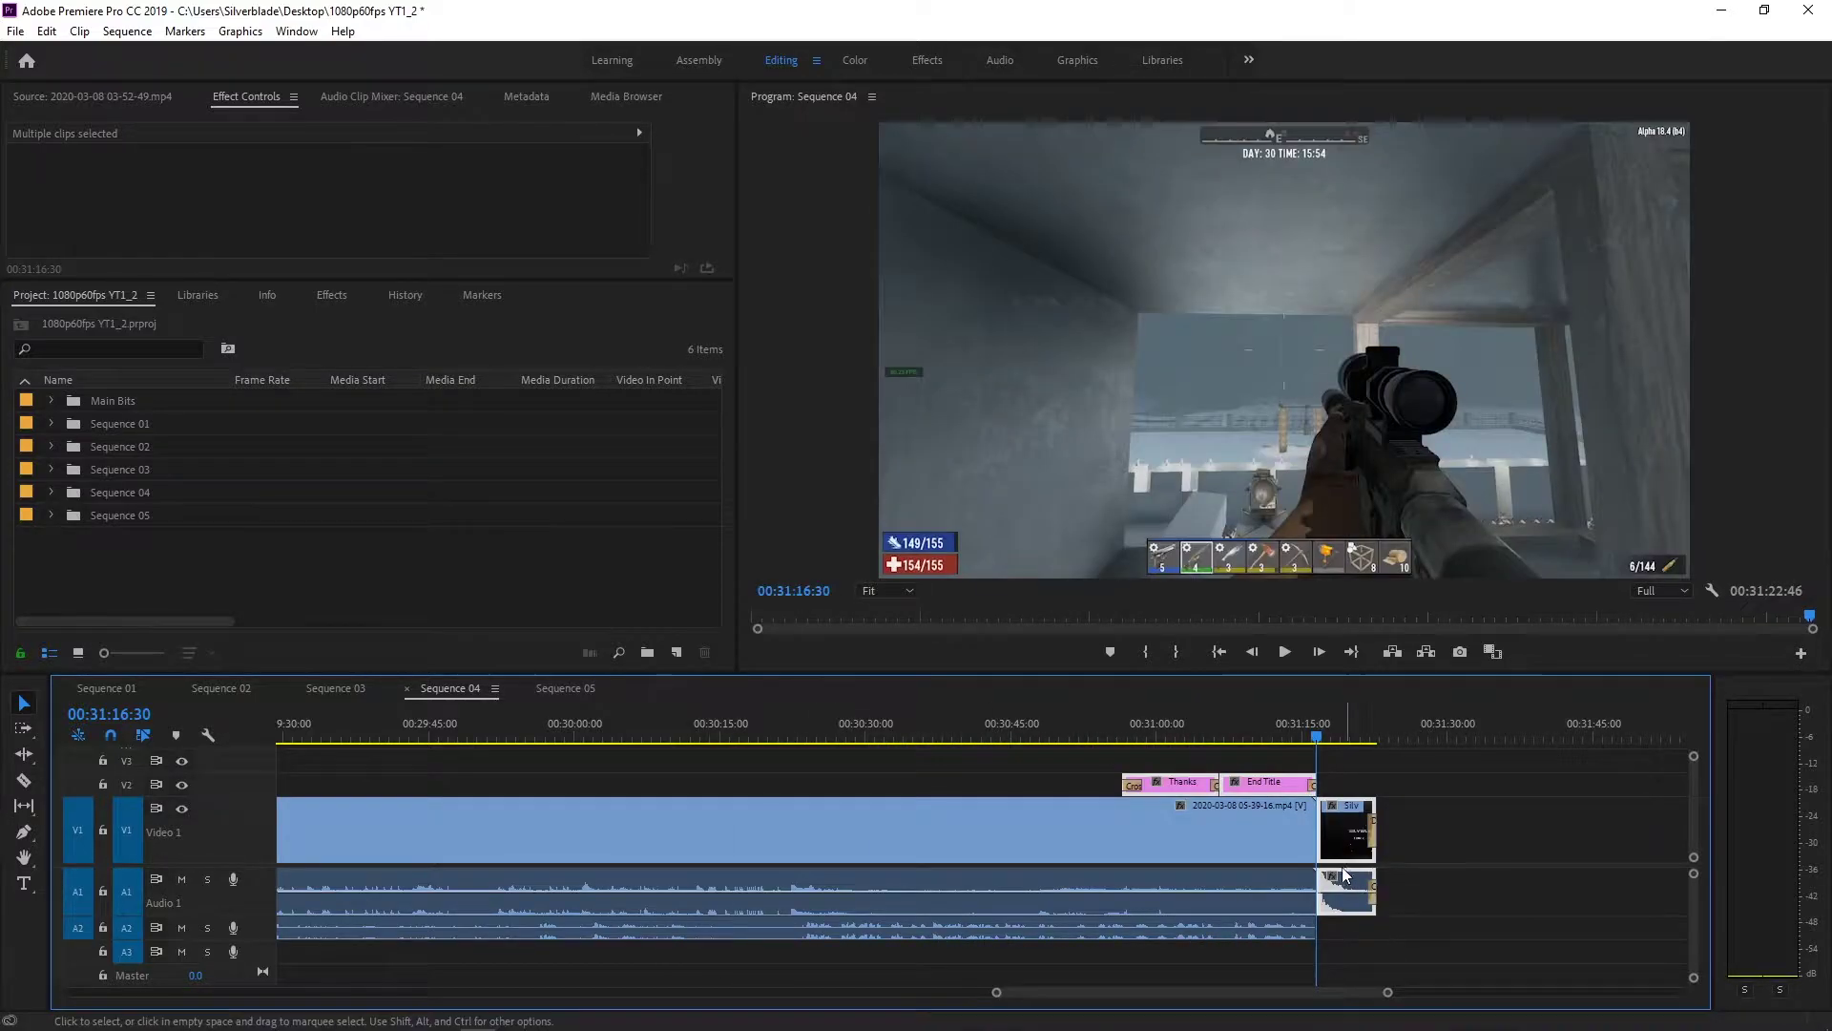
Apply default transitions at the cut between recording and outro in Sequence 04, and align Dip to Black Center at Cut
right_click(1311, 836)
left_click(1357, 957)
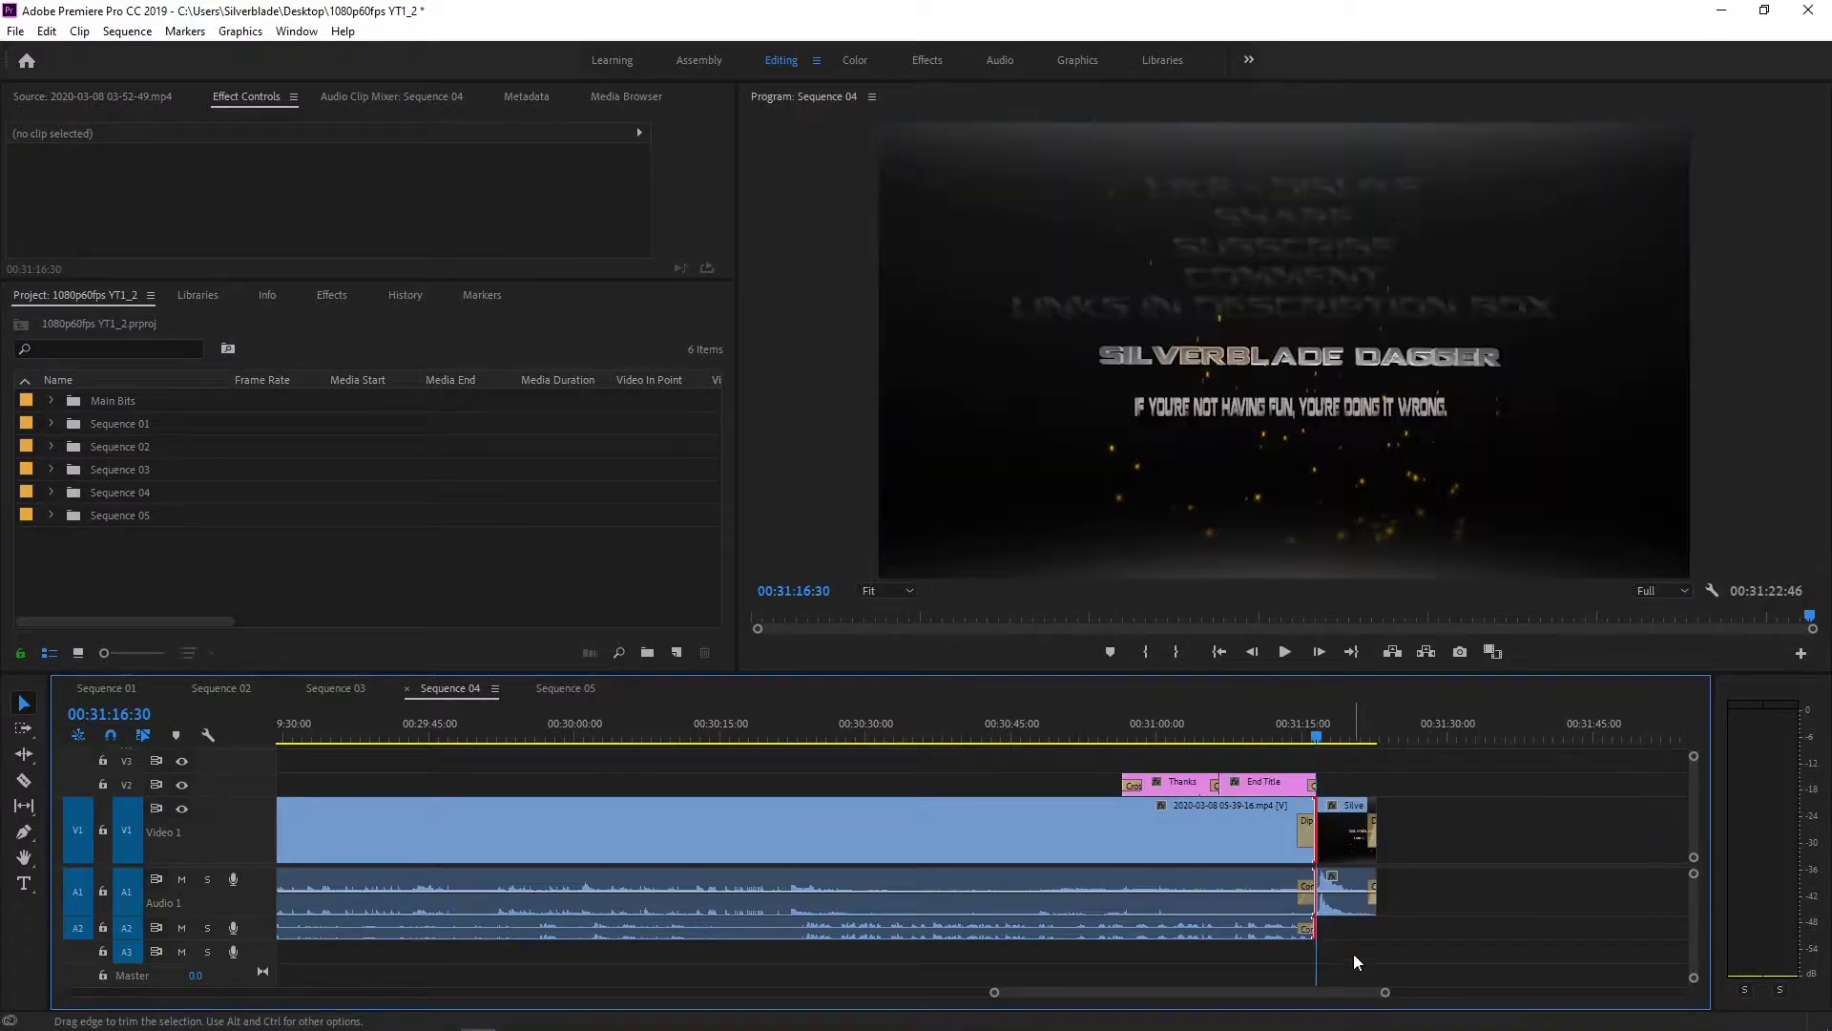
left_click(1311, 831)
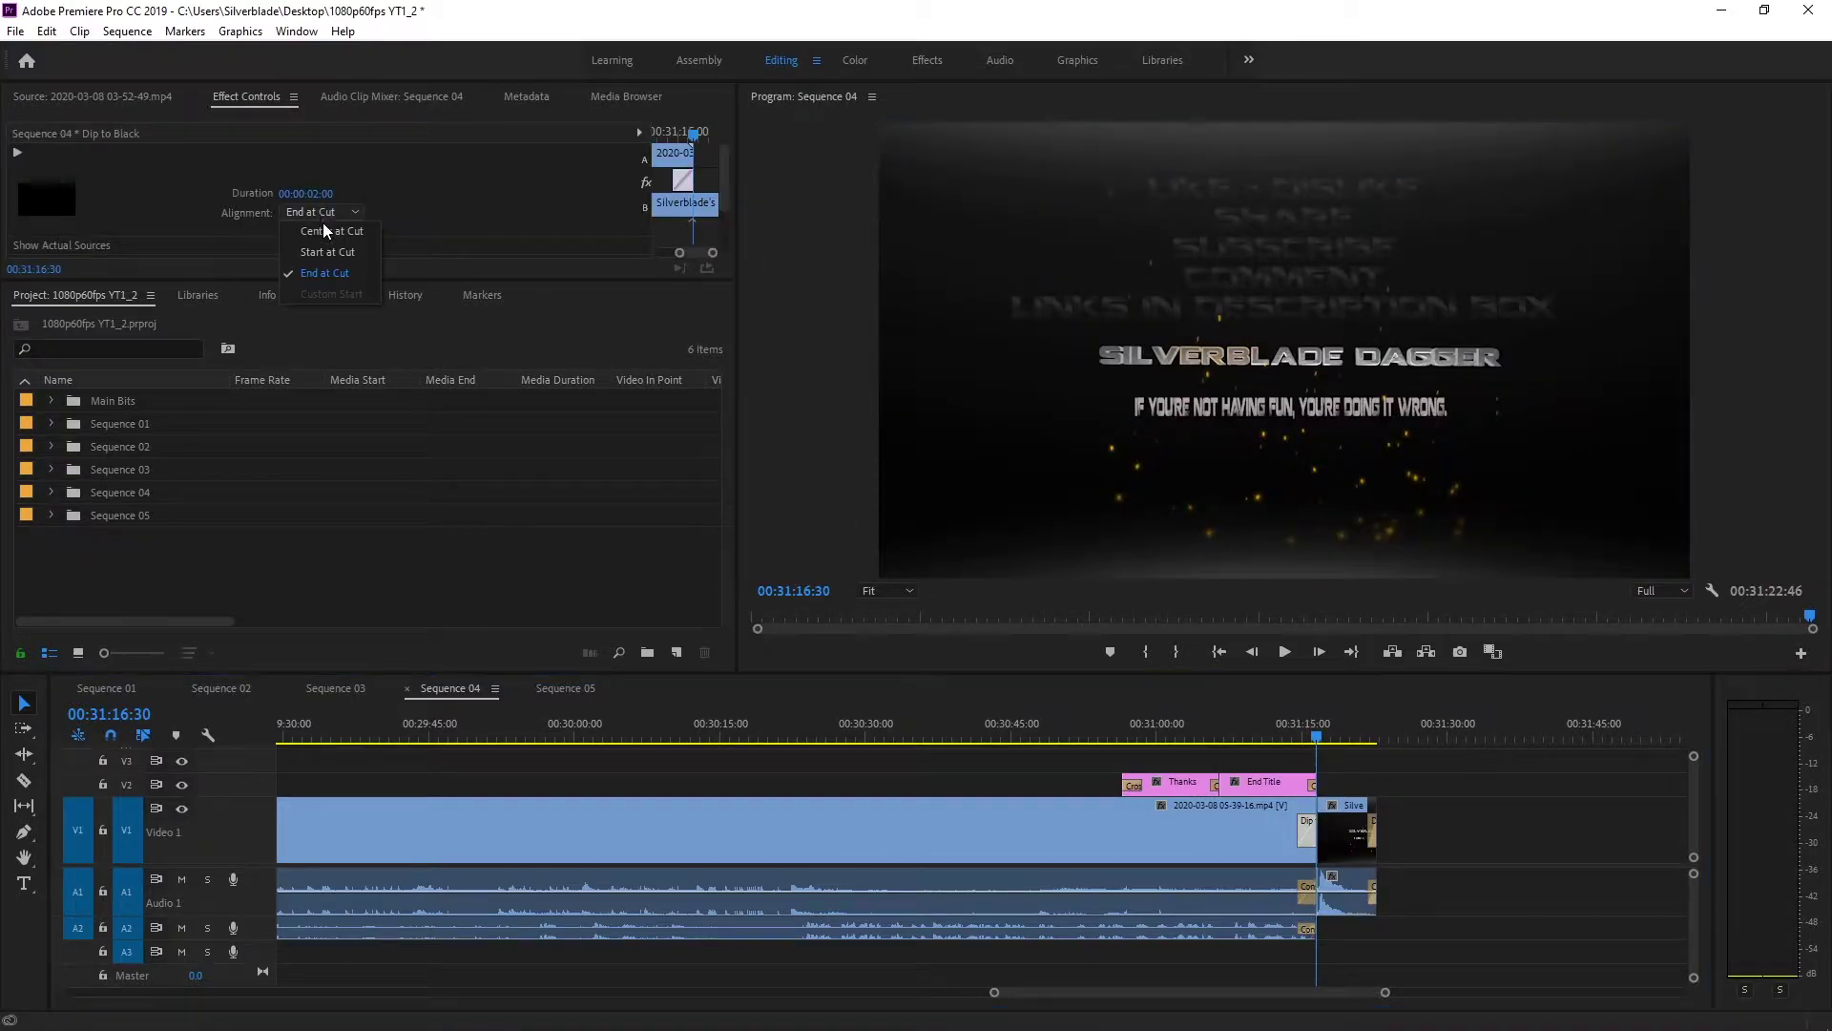
In Sequence 05, move the closing group to the recording's end, with the outro directly after it on V1/A1 and the titles on V2
left_click(567, 688)
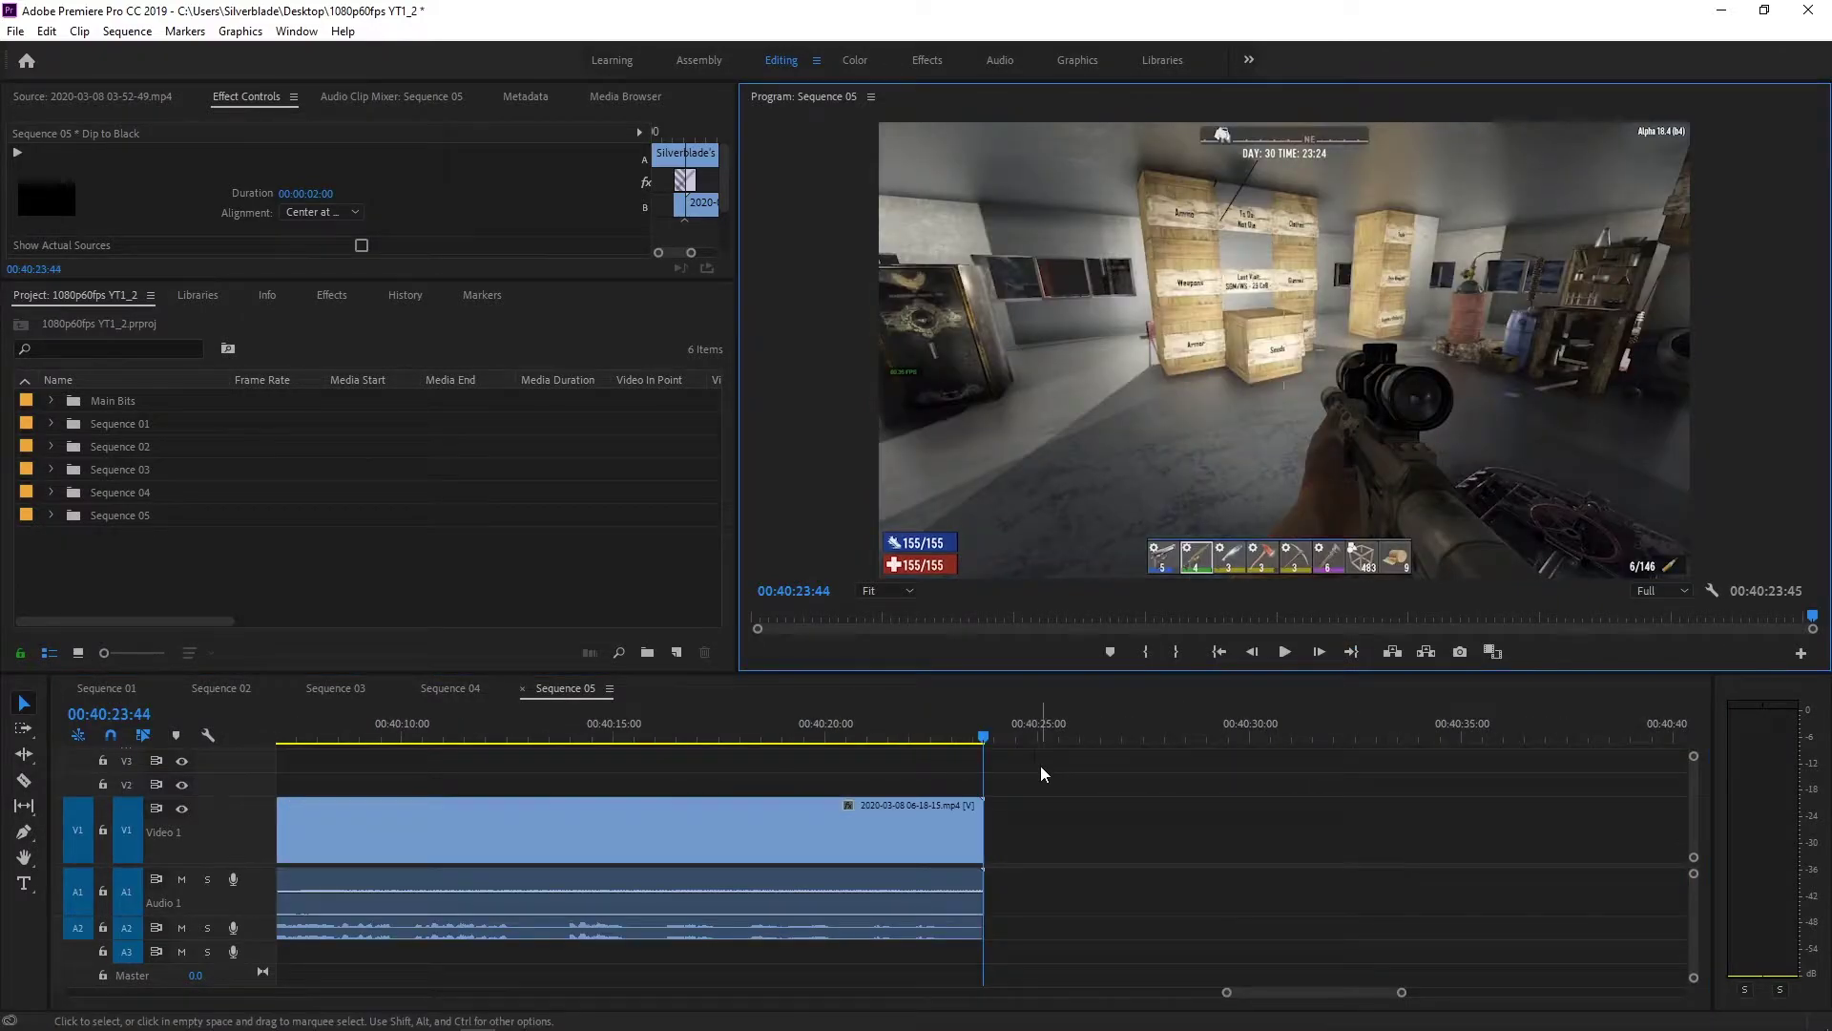
scroll(1082, 782, "down", 3)
scroll(1082, 782, "down", 4)
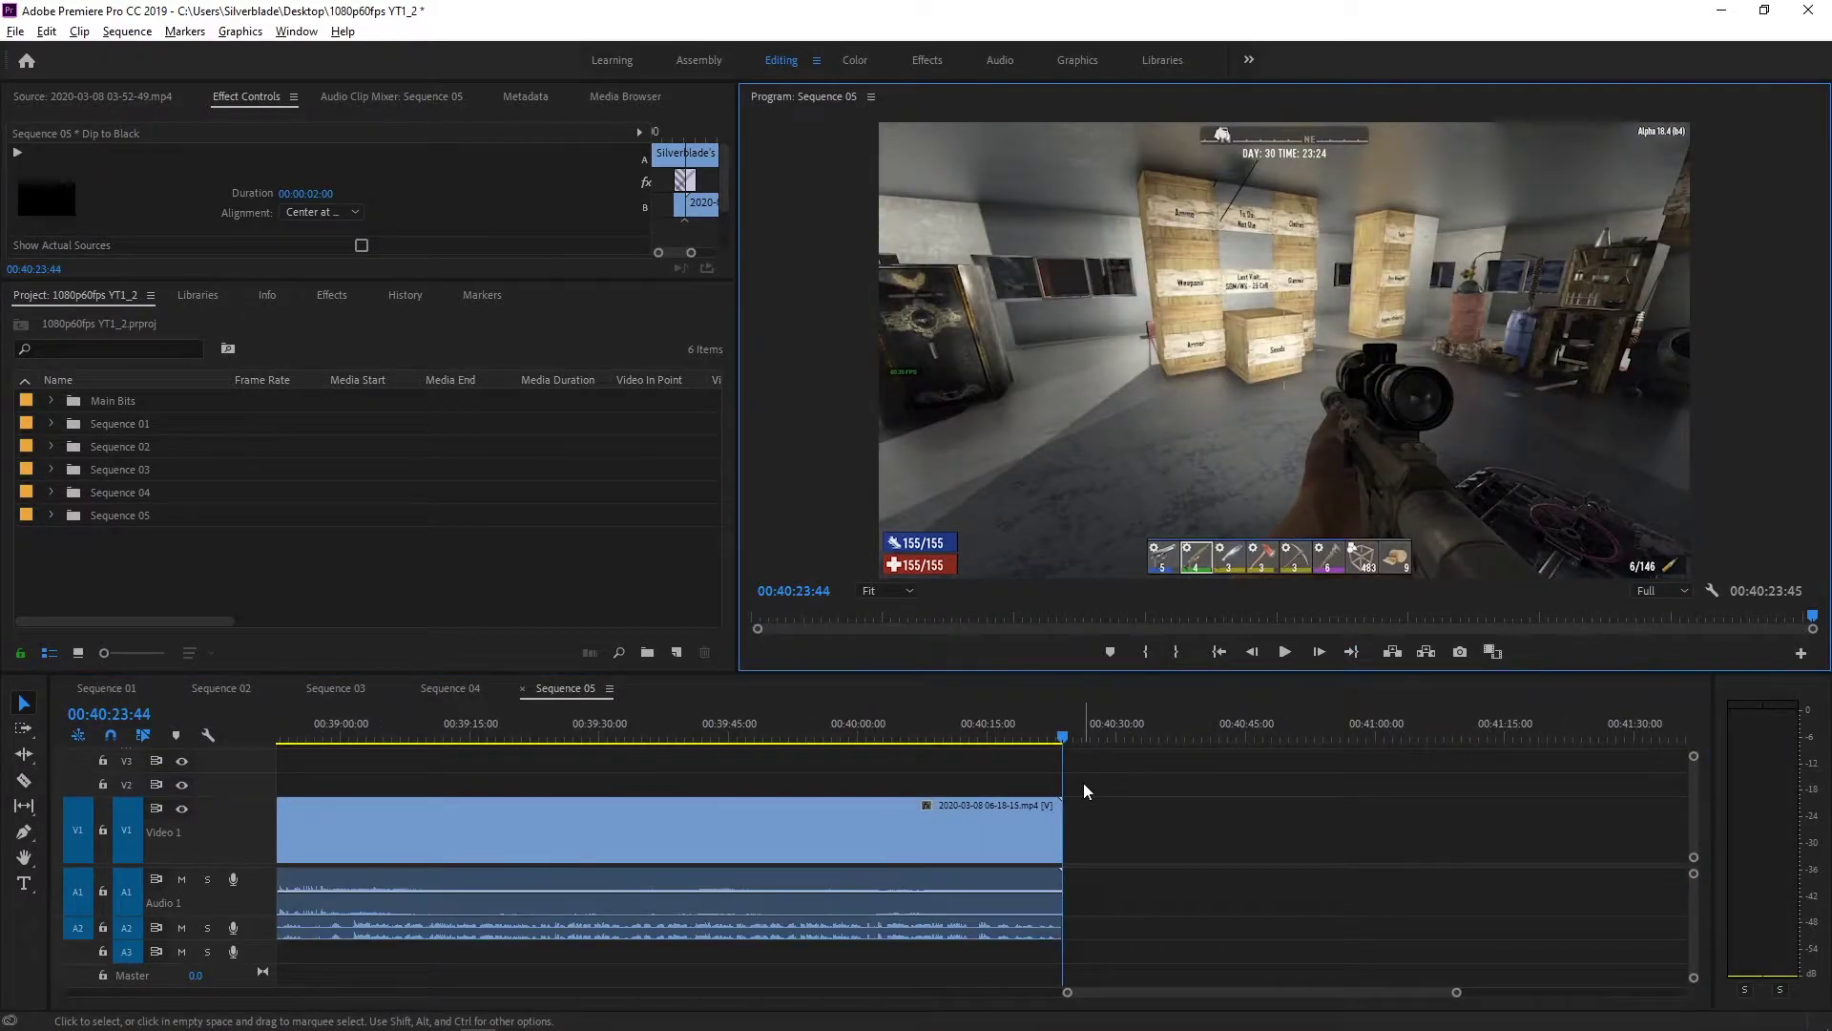
scroll(1084, 782, "down", 4)
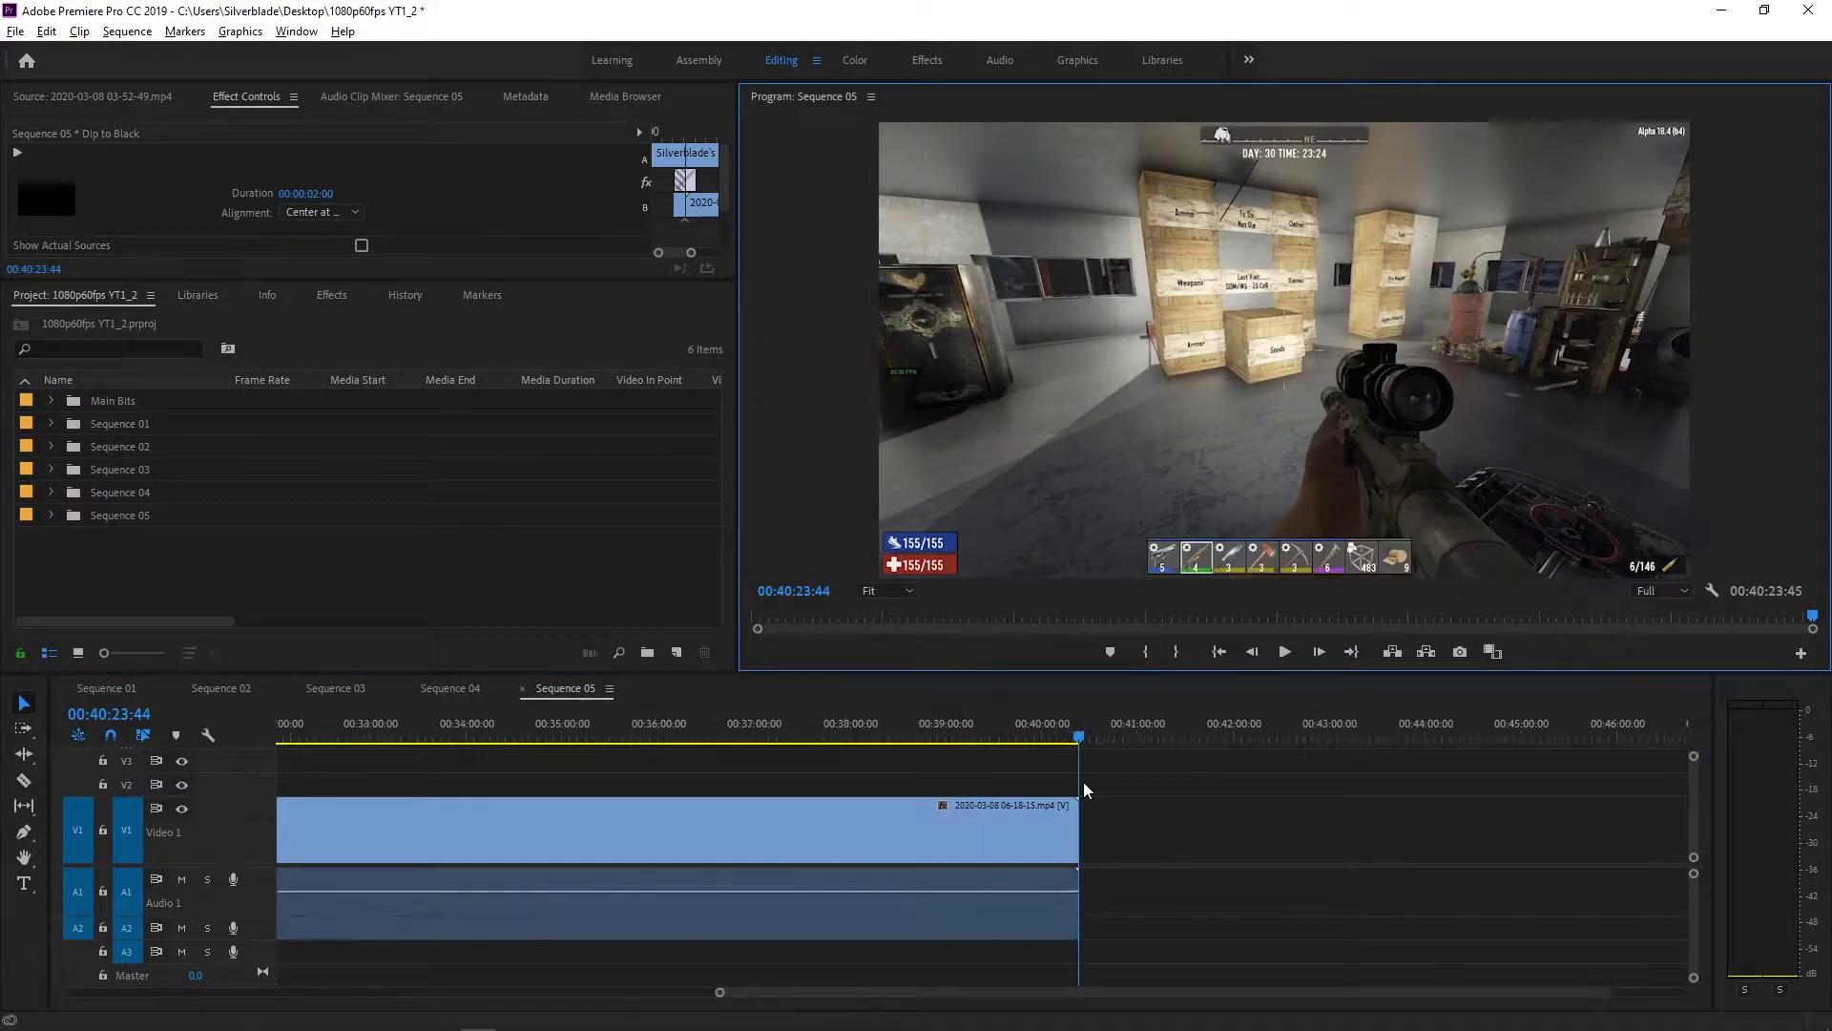
left_click_drag(486, 794, 1115, 880)
key("=")
key("=")
key("=")
key("=")
key("=")
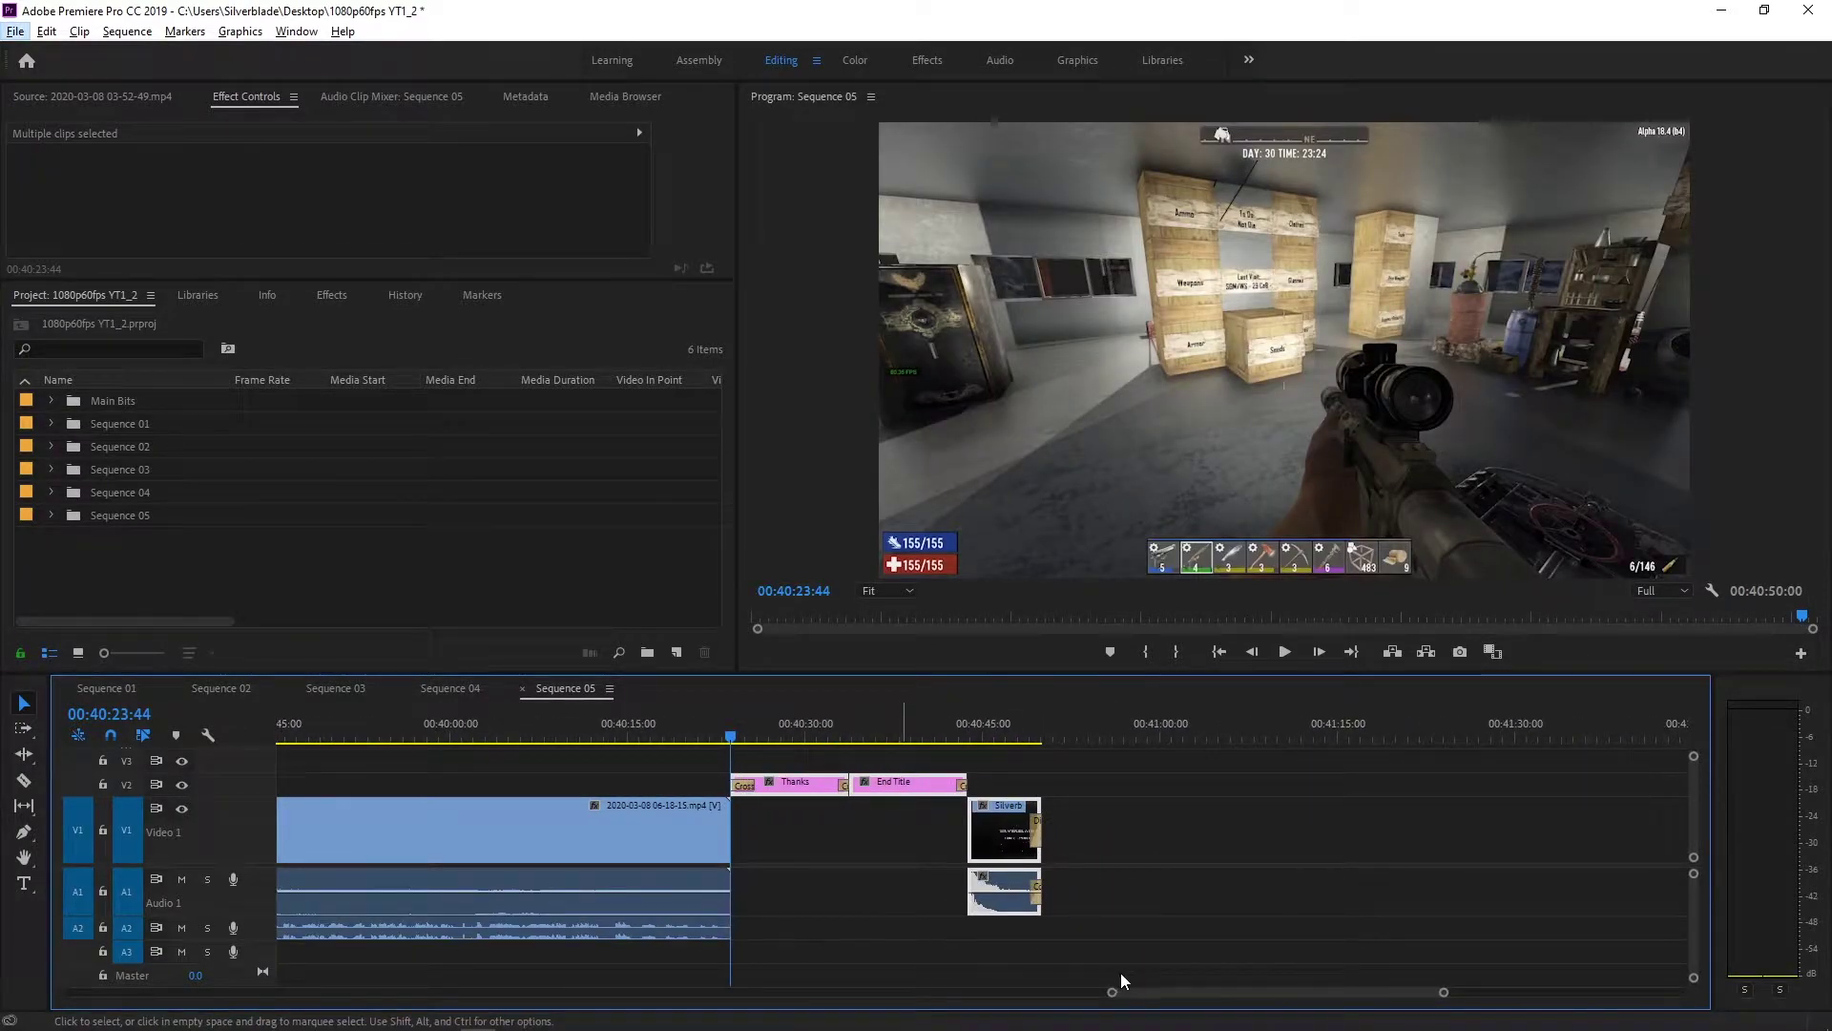
left_click_drag(1131, 988, 1113, 989)
key("=")
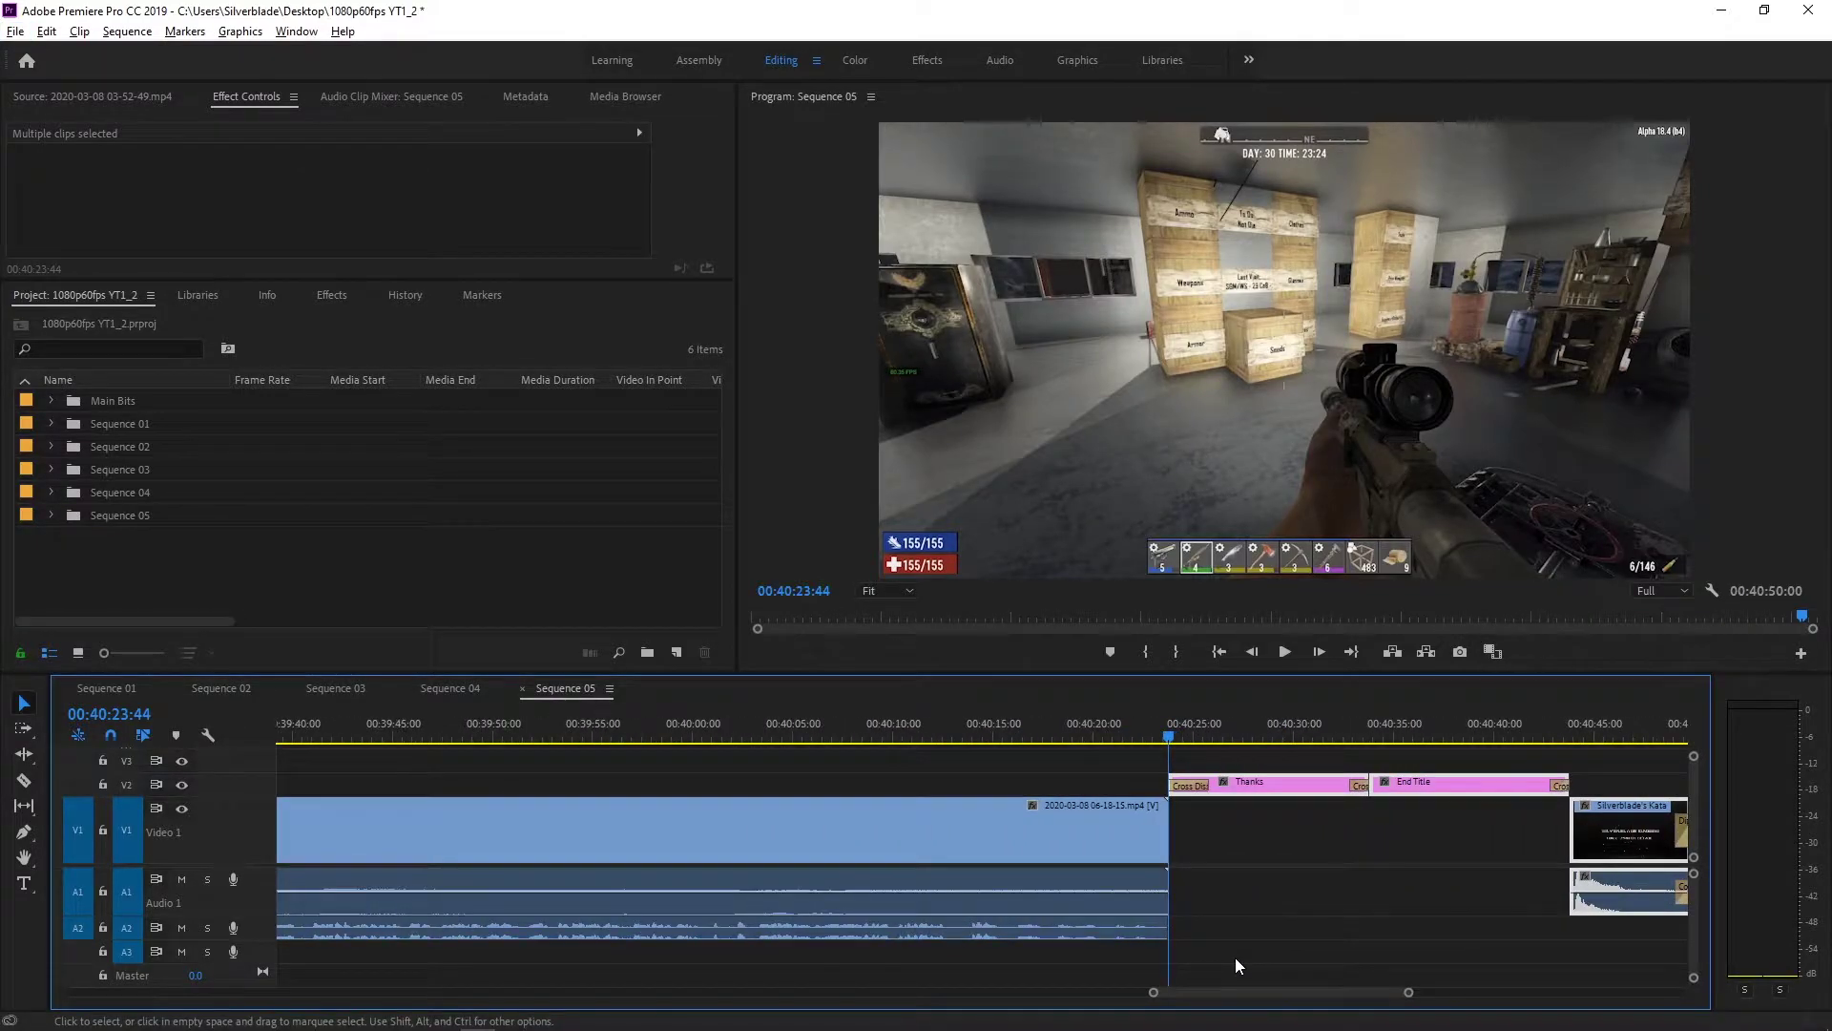
left_click_drag(1607, 834, 1201, 848)
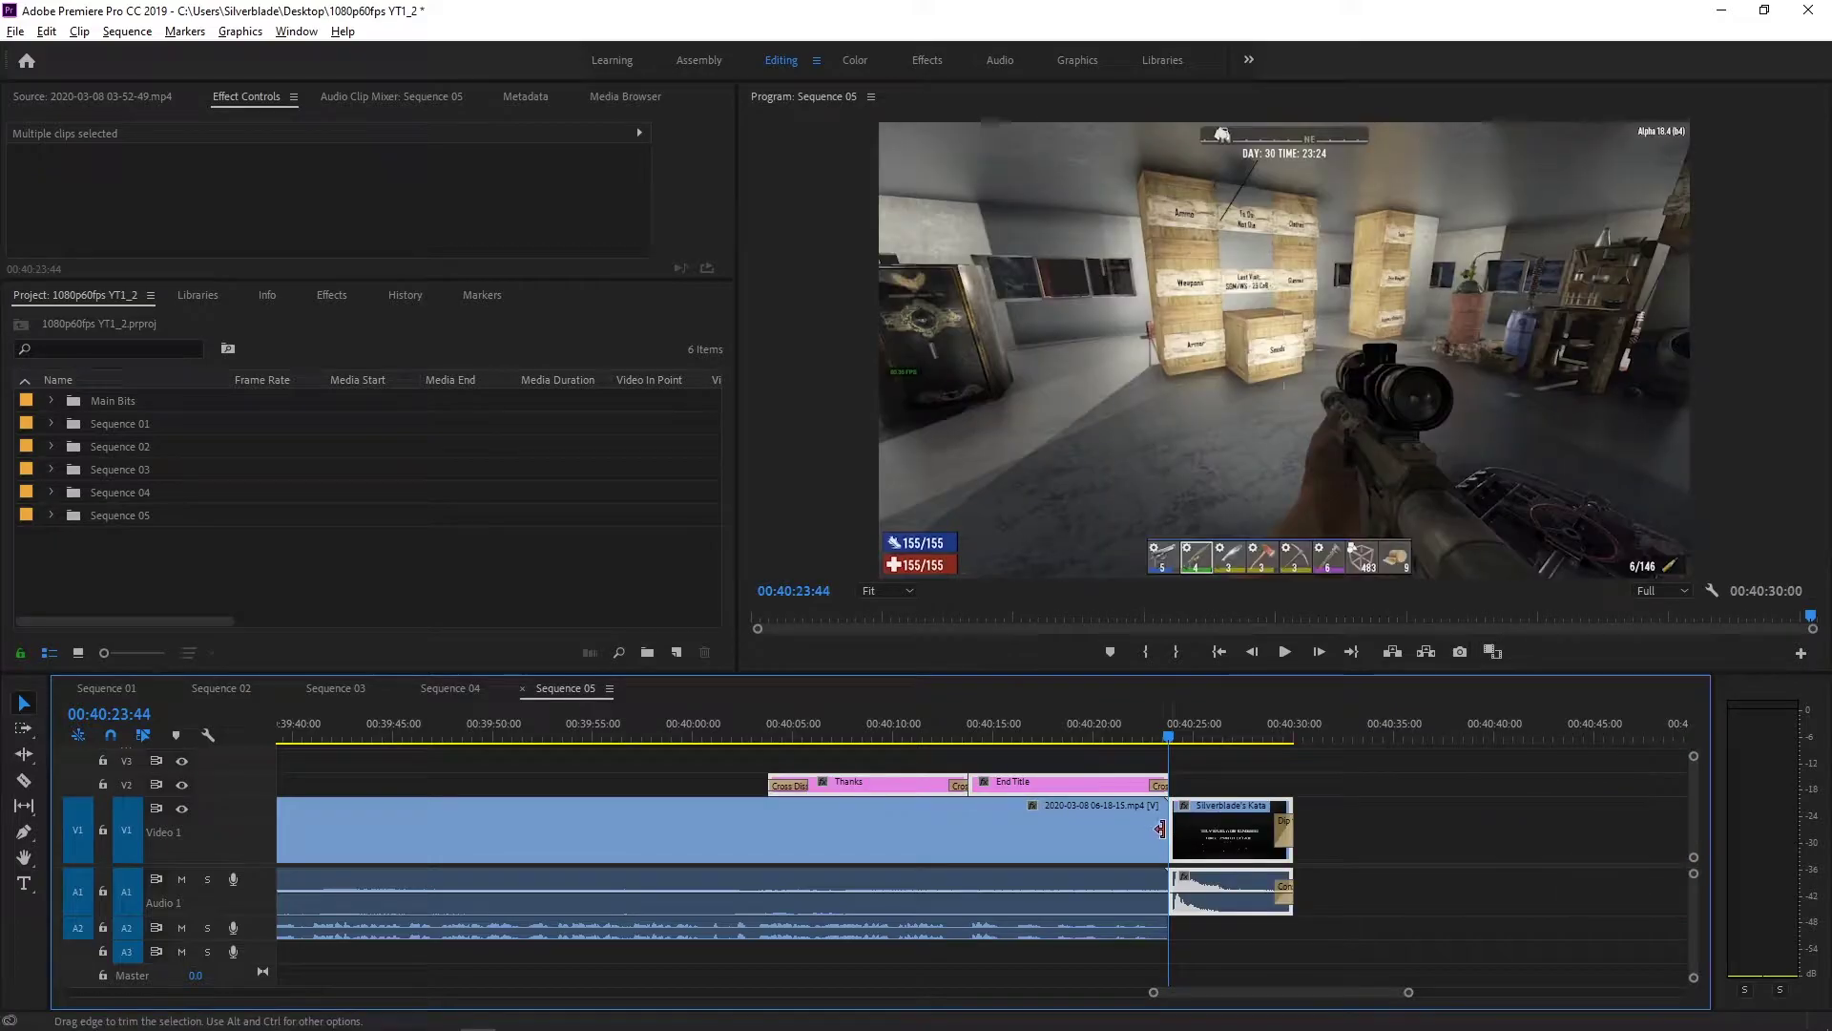
Apply default transitions at the cut between recording and outro in Sequence 05, and align Dip to Black Center at Cut
right_click(1158, 827)
left_click(1221, 930)
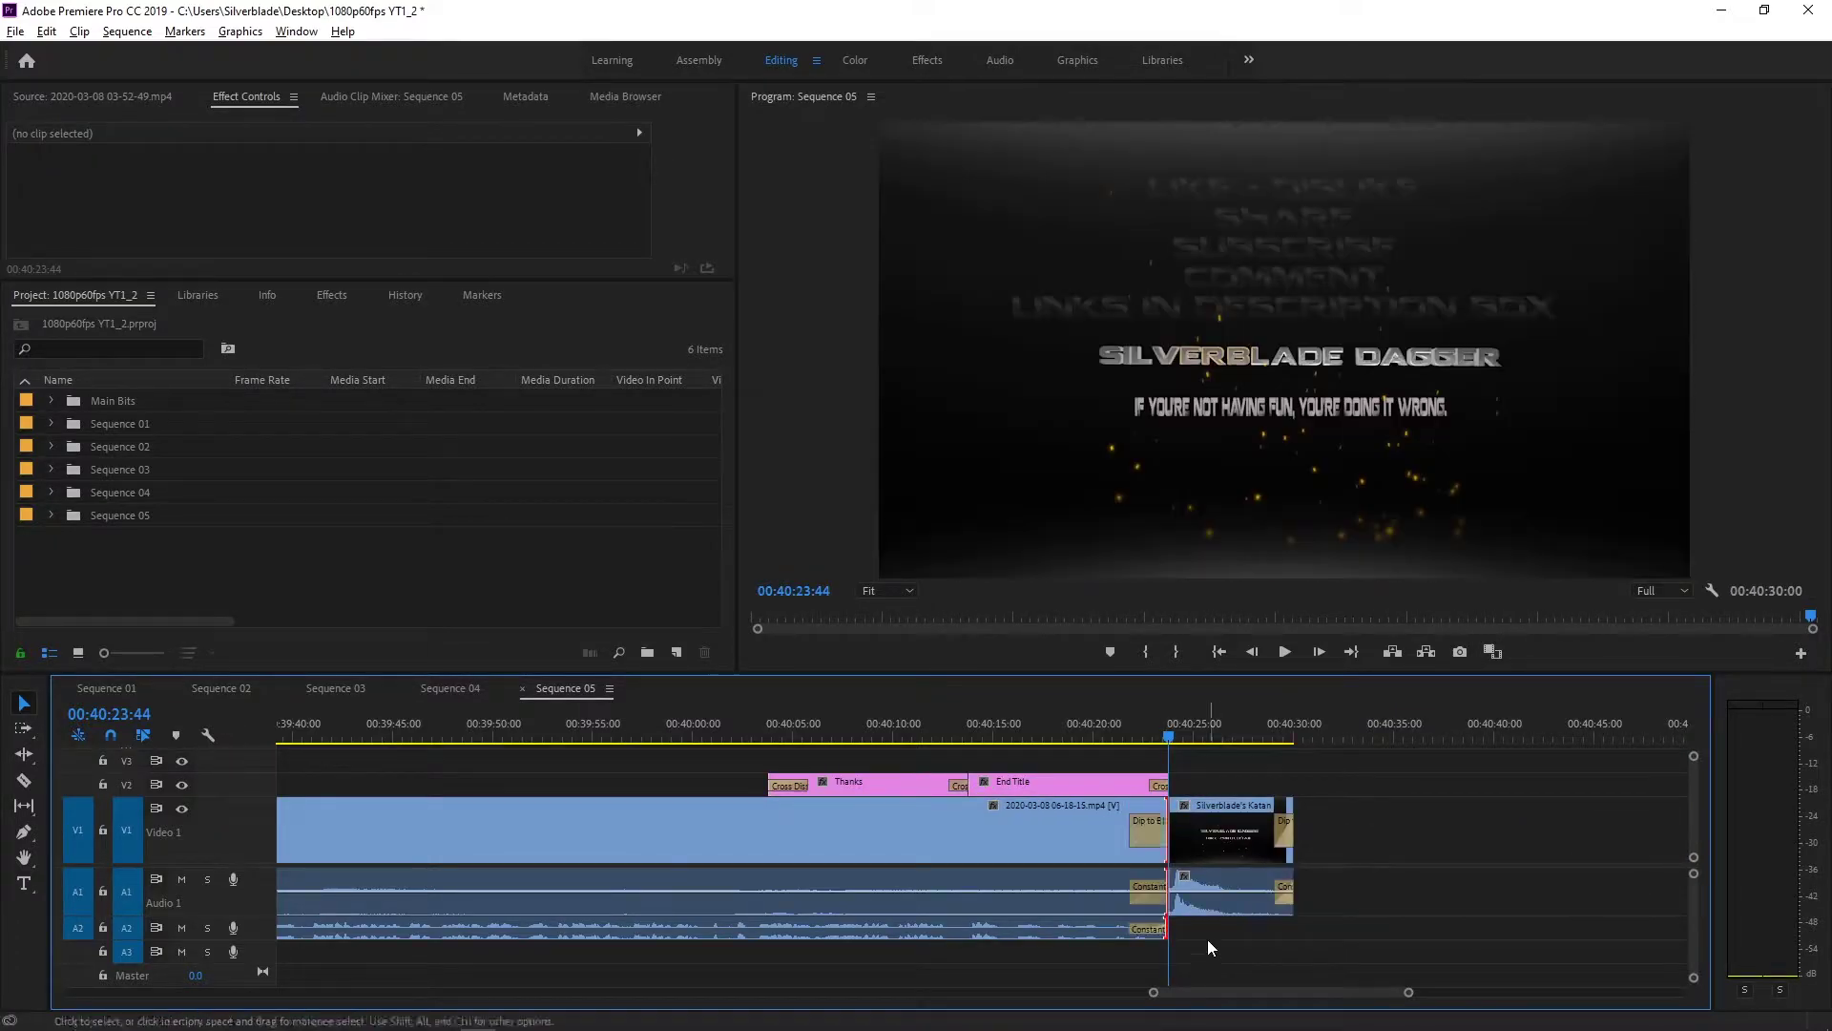
left_click(1147, 835)
left_click(343, 211)
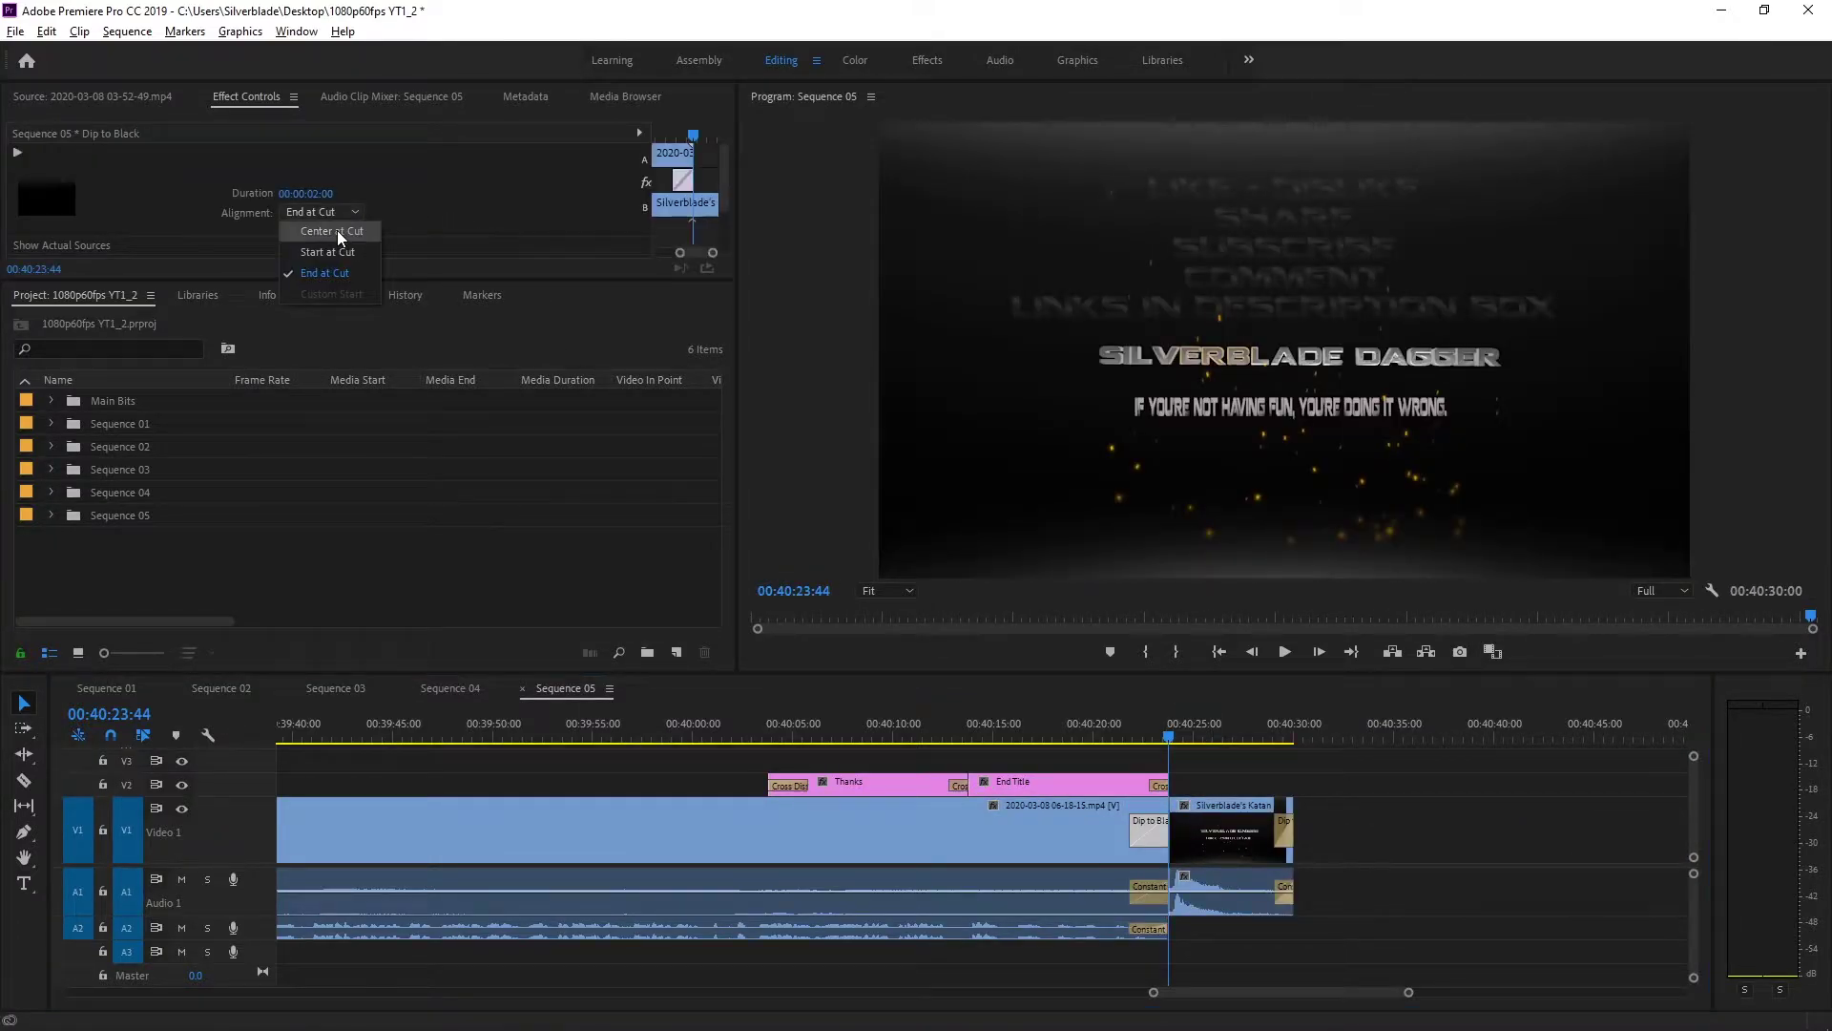
left_click(336, 231)
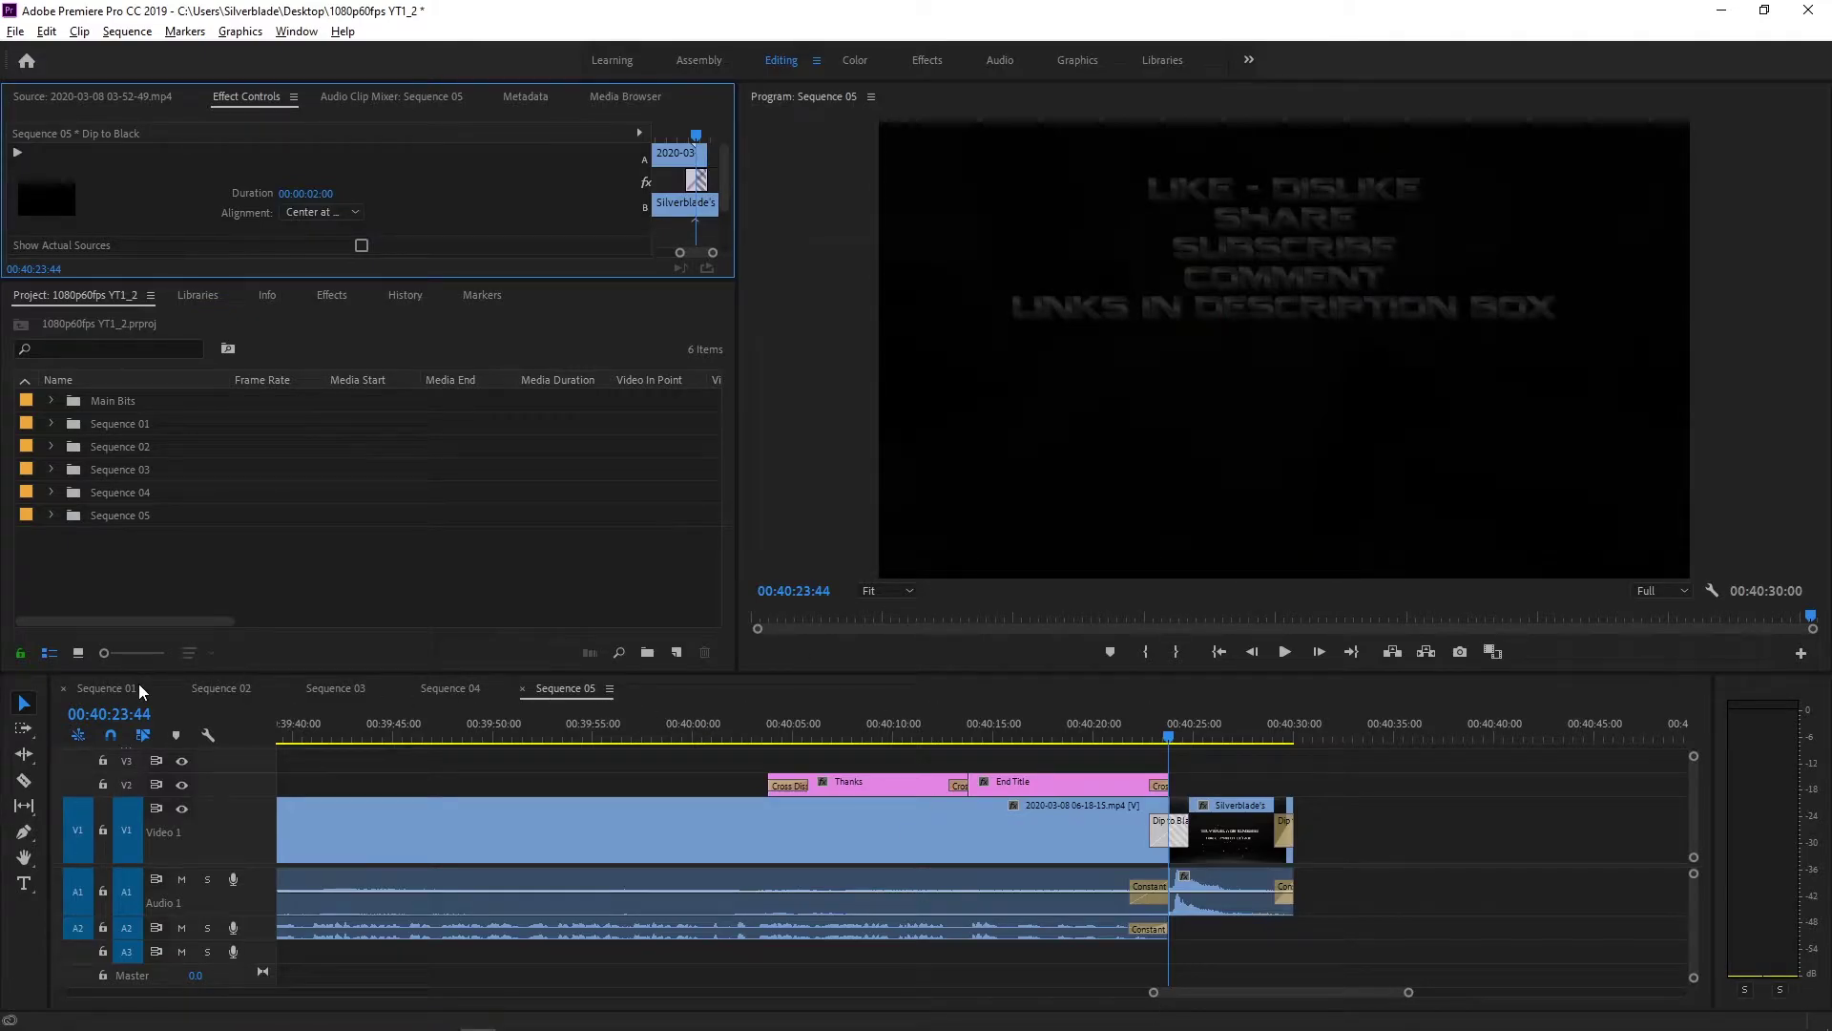
Set up the media export of Sequence 01 with the Entire Sequence range and the YouTube 1080p Full HD preset
left_click(136, 685)
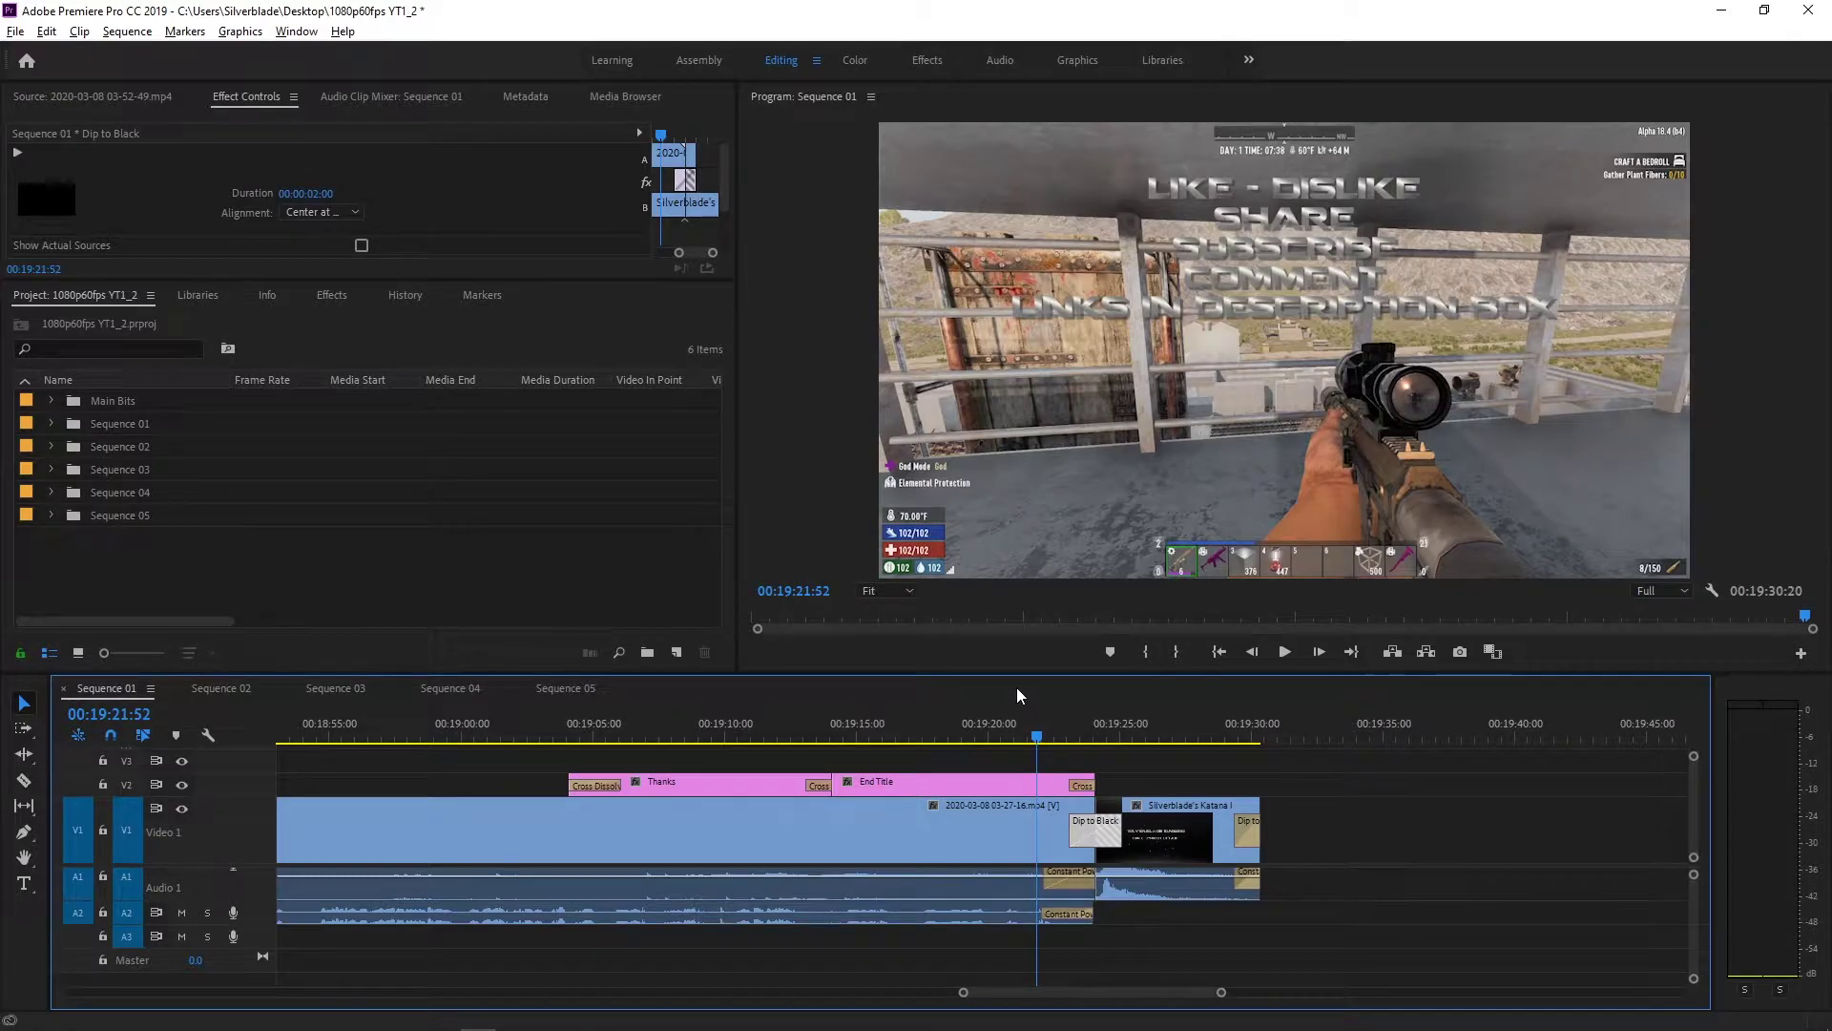
key("ctrl+m")
left_click(765, 905)
left_click(759, 917)
left_click(1207, 258)
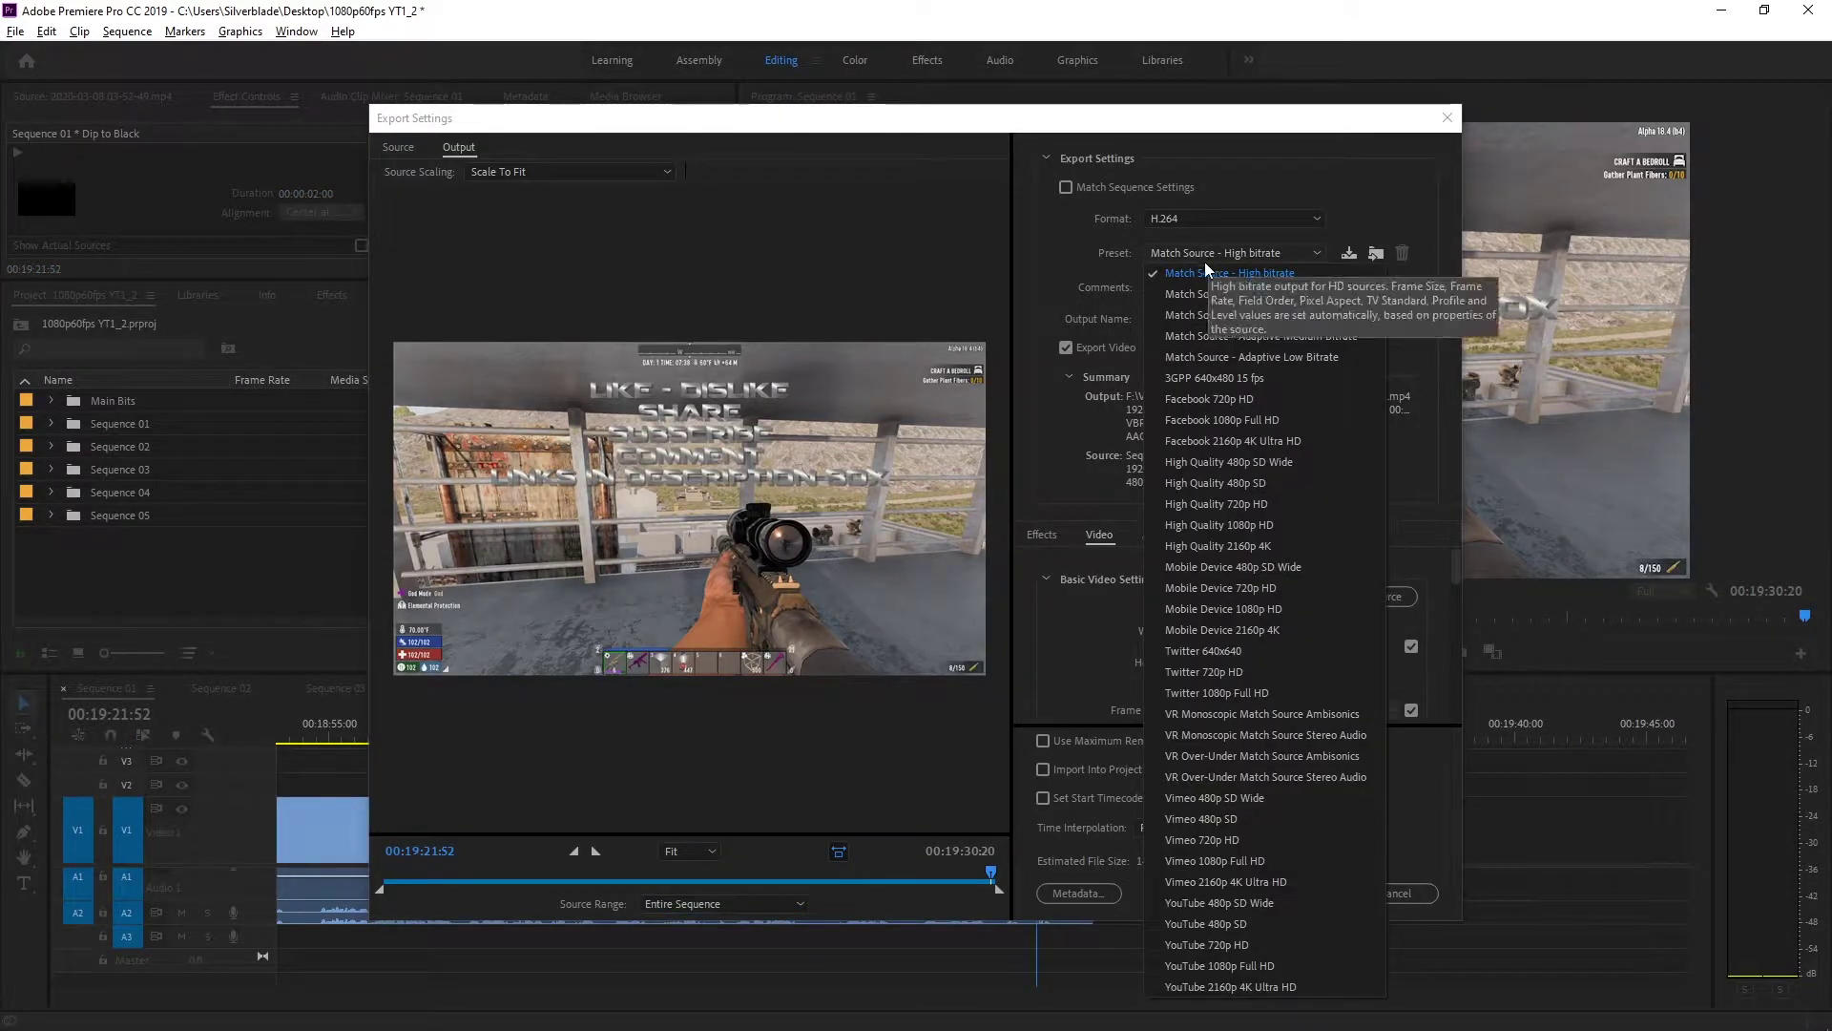
left_click(1206, 964)
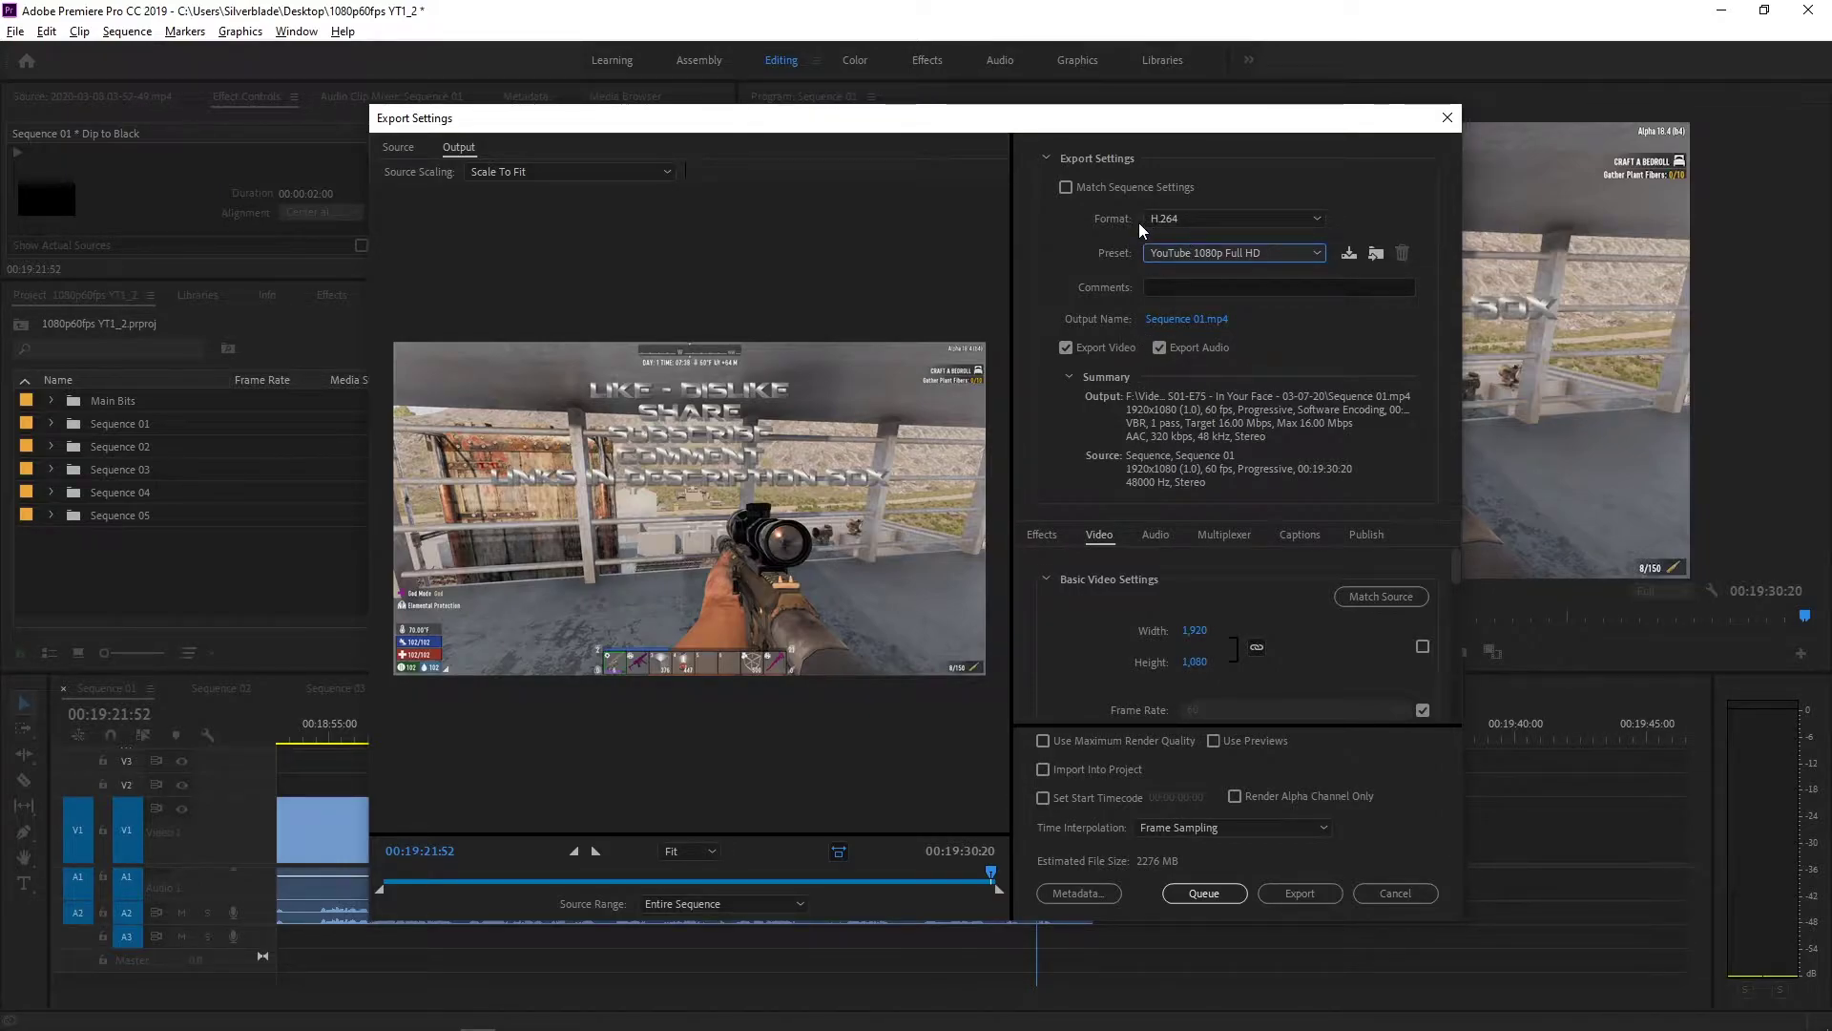
Name the output "7 Days To Die S08-E91 - Alpha 18 - The Community Server - 03-08-20" and save it in the matching episode folder
left_click(1192, 319)
left_click(563, 180)
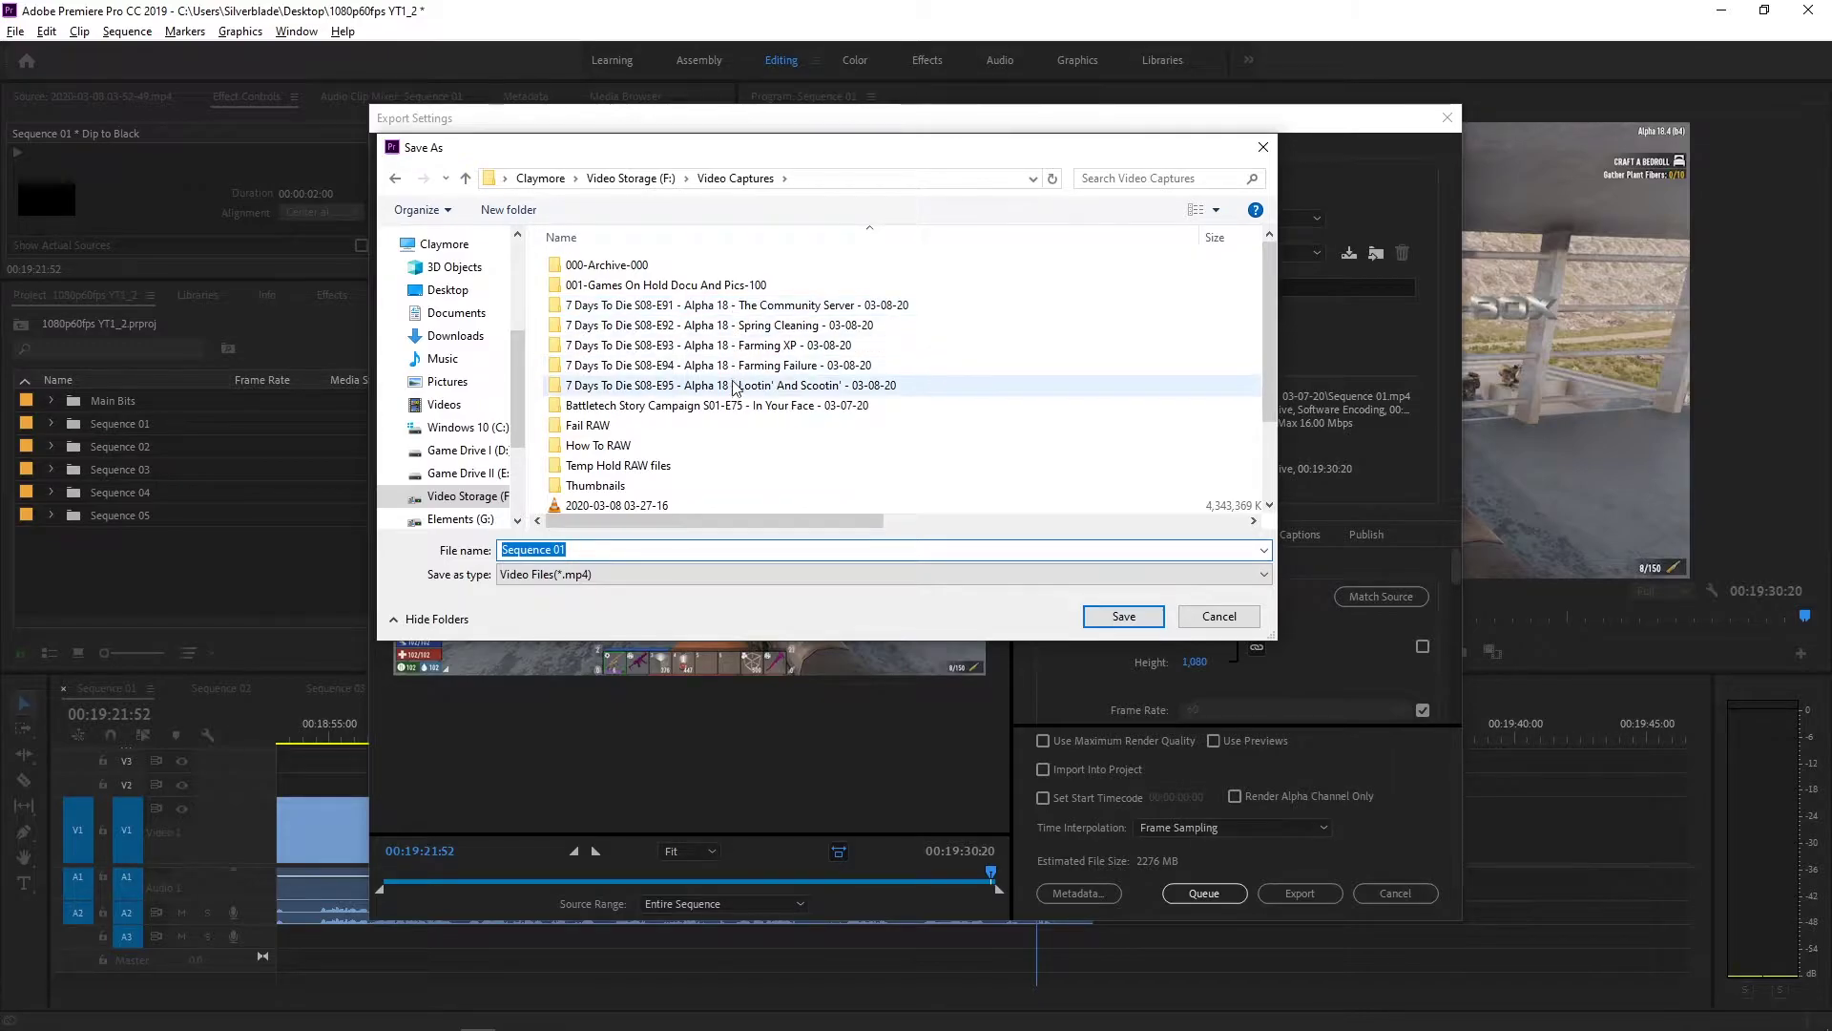
left_click(760, 310)
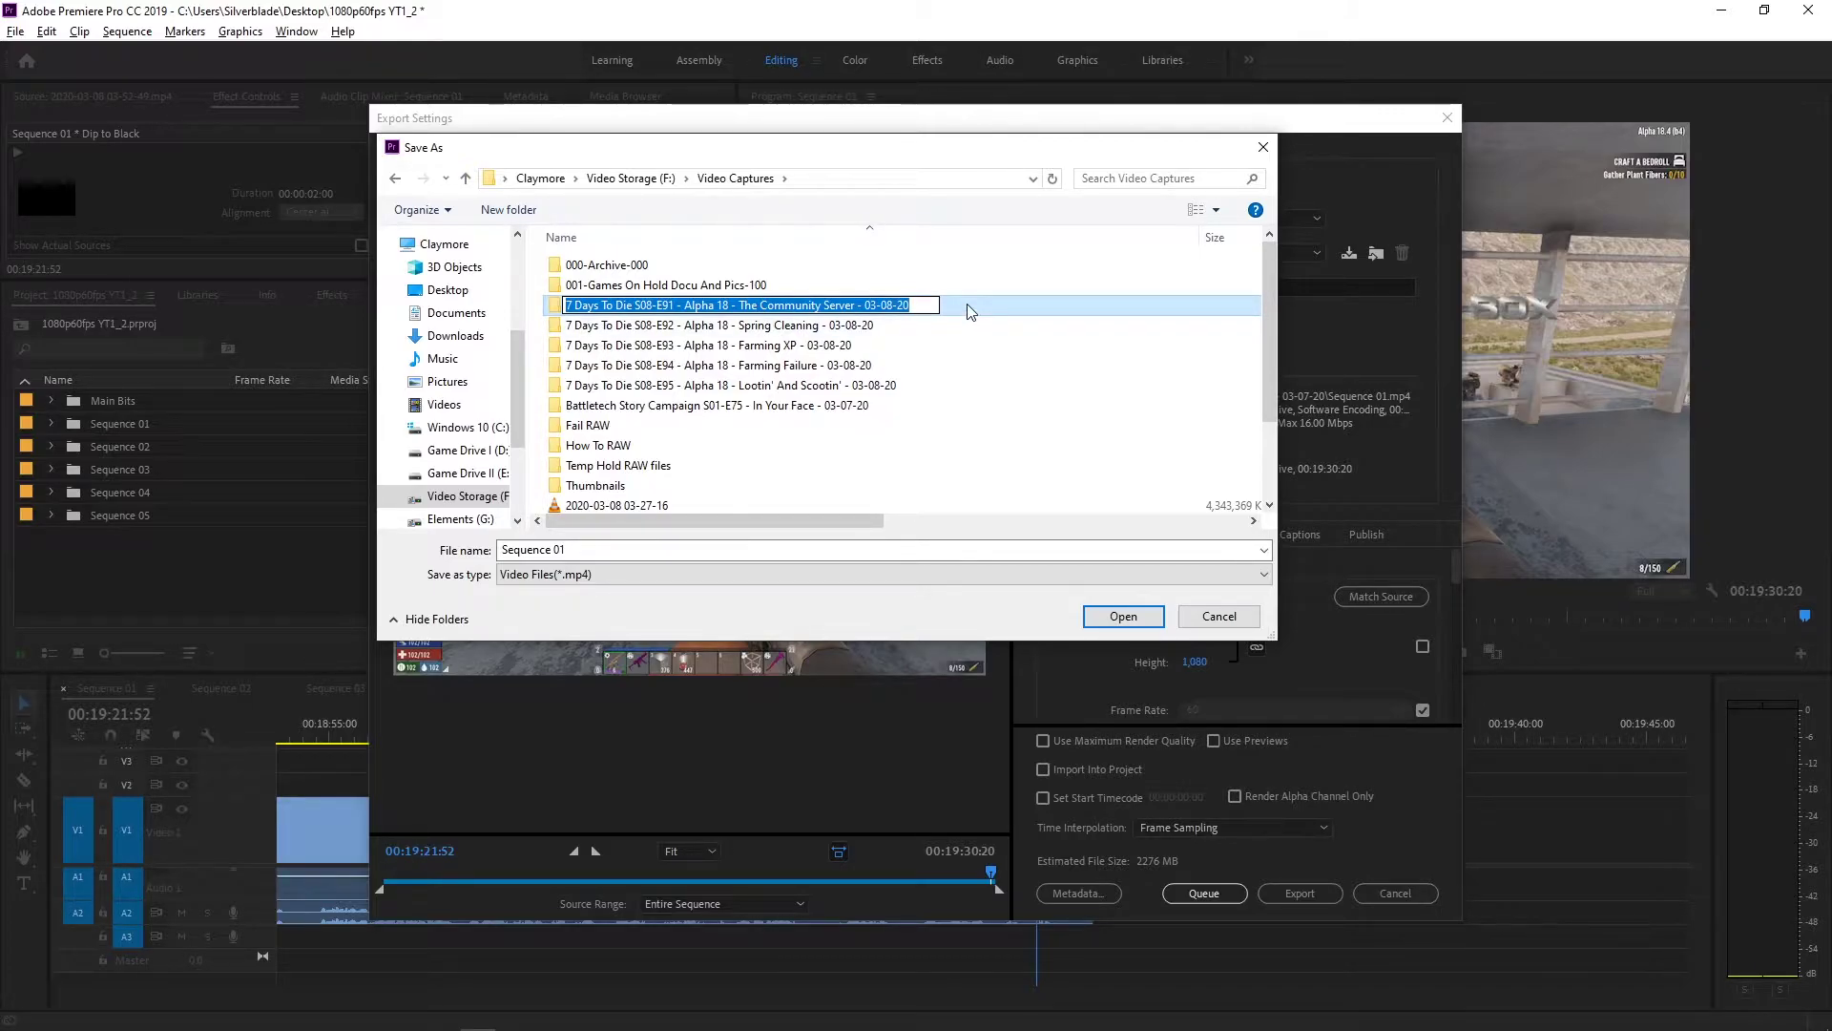
double_click(965, 304)
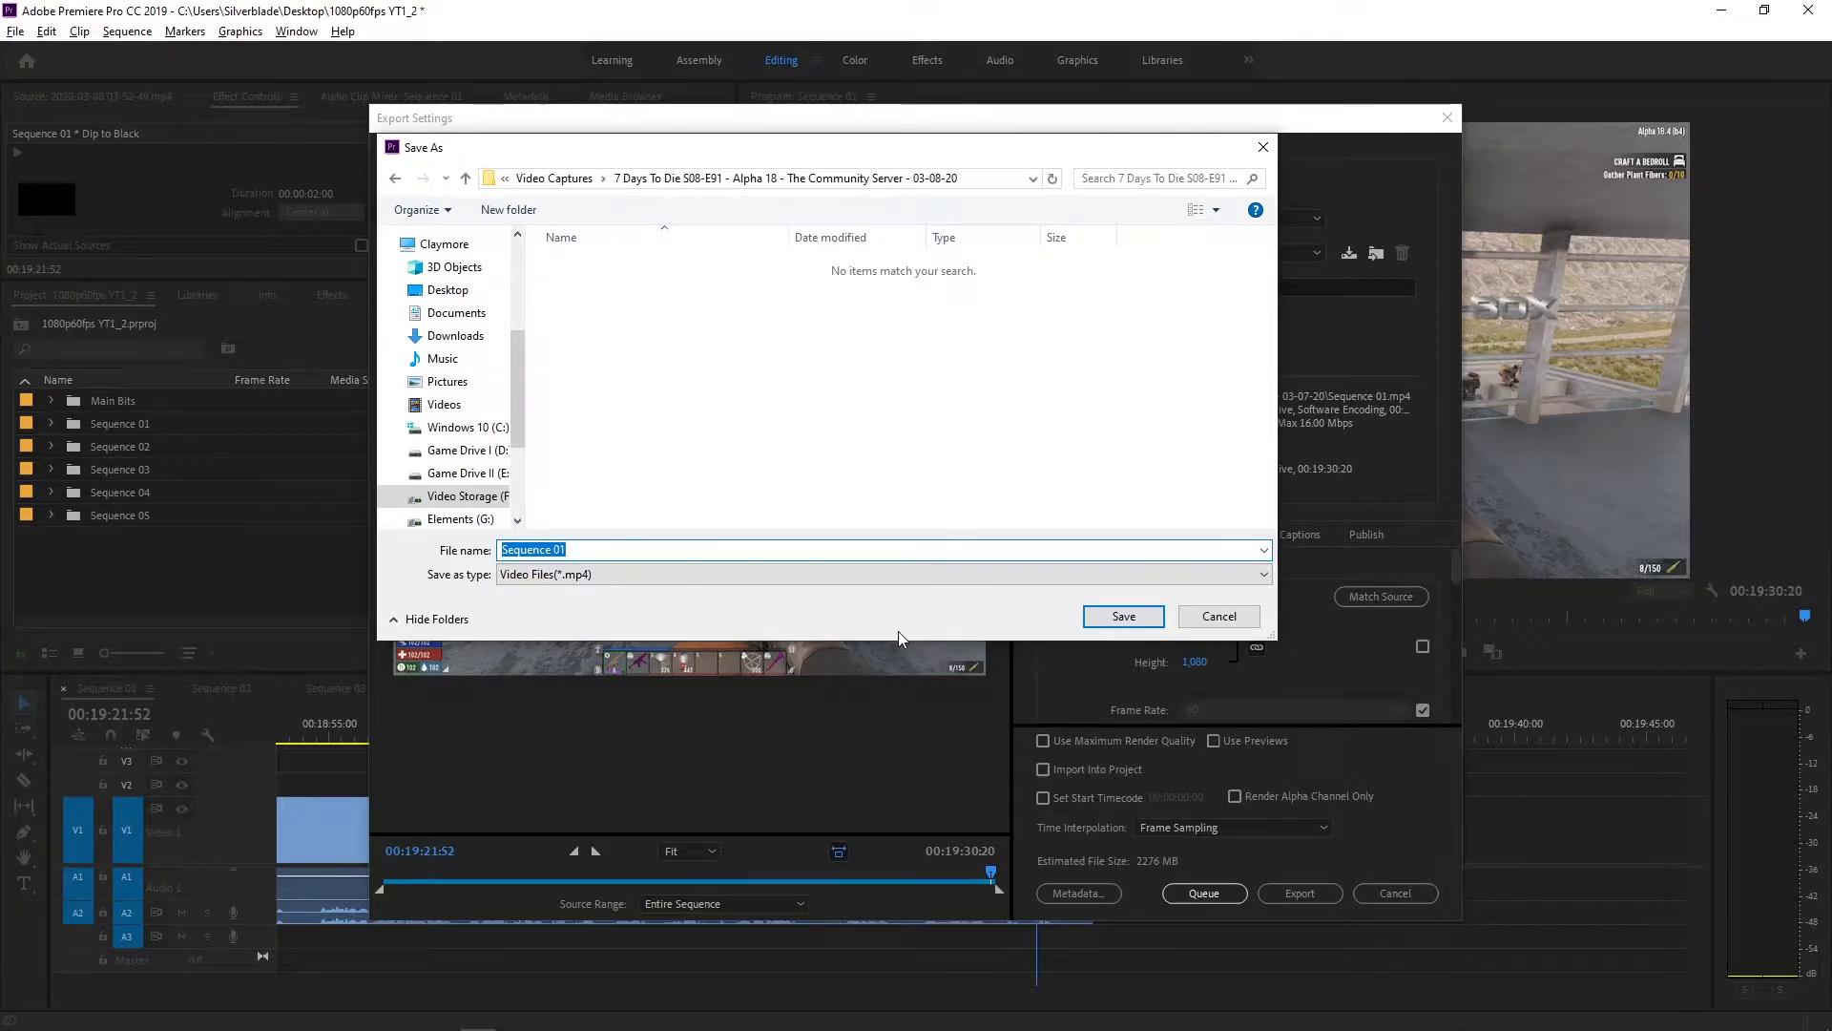
type("7 Days To Die S08-E91 - Alpha 18 - The Community Server - 03-08-20")
left_click(1098, 622)
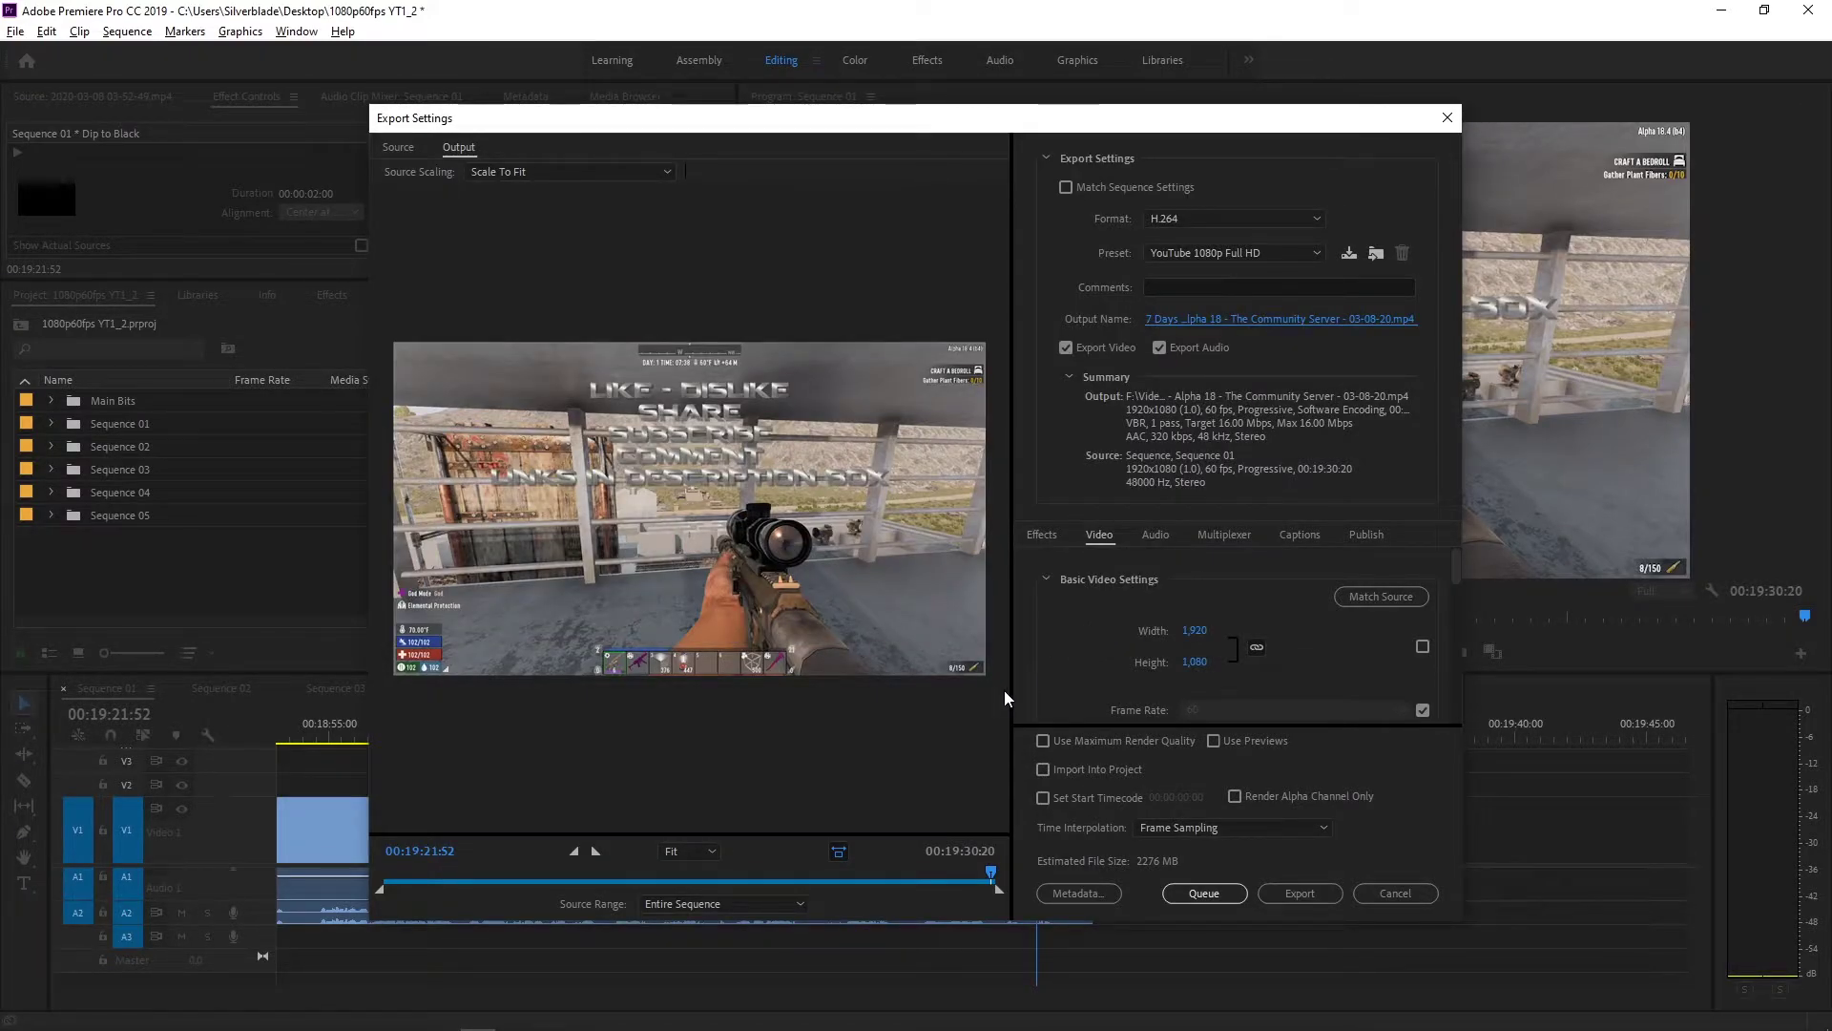
Queue the Sequence 01 export in Adobe Media Encoder, reposition its window, and return to Premiere Pro
left_click(1183, 895)
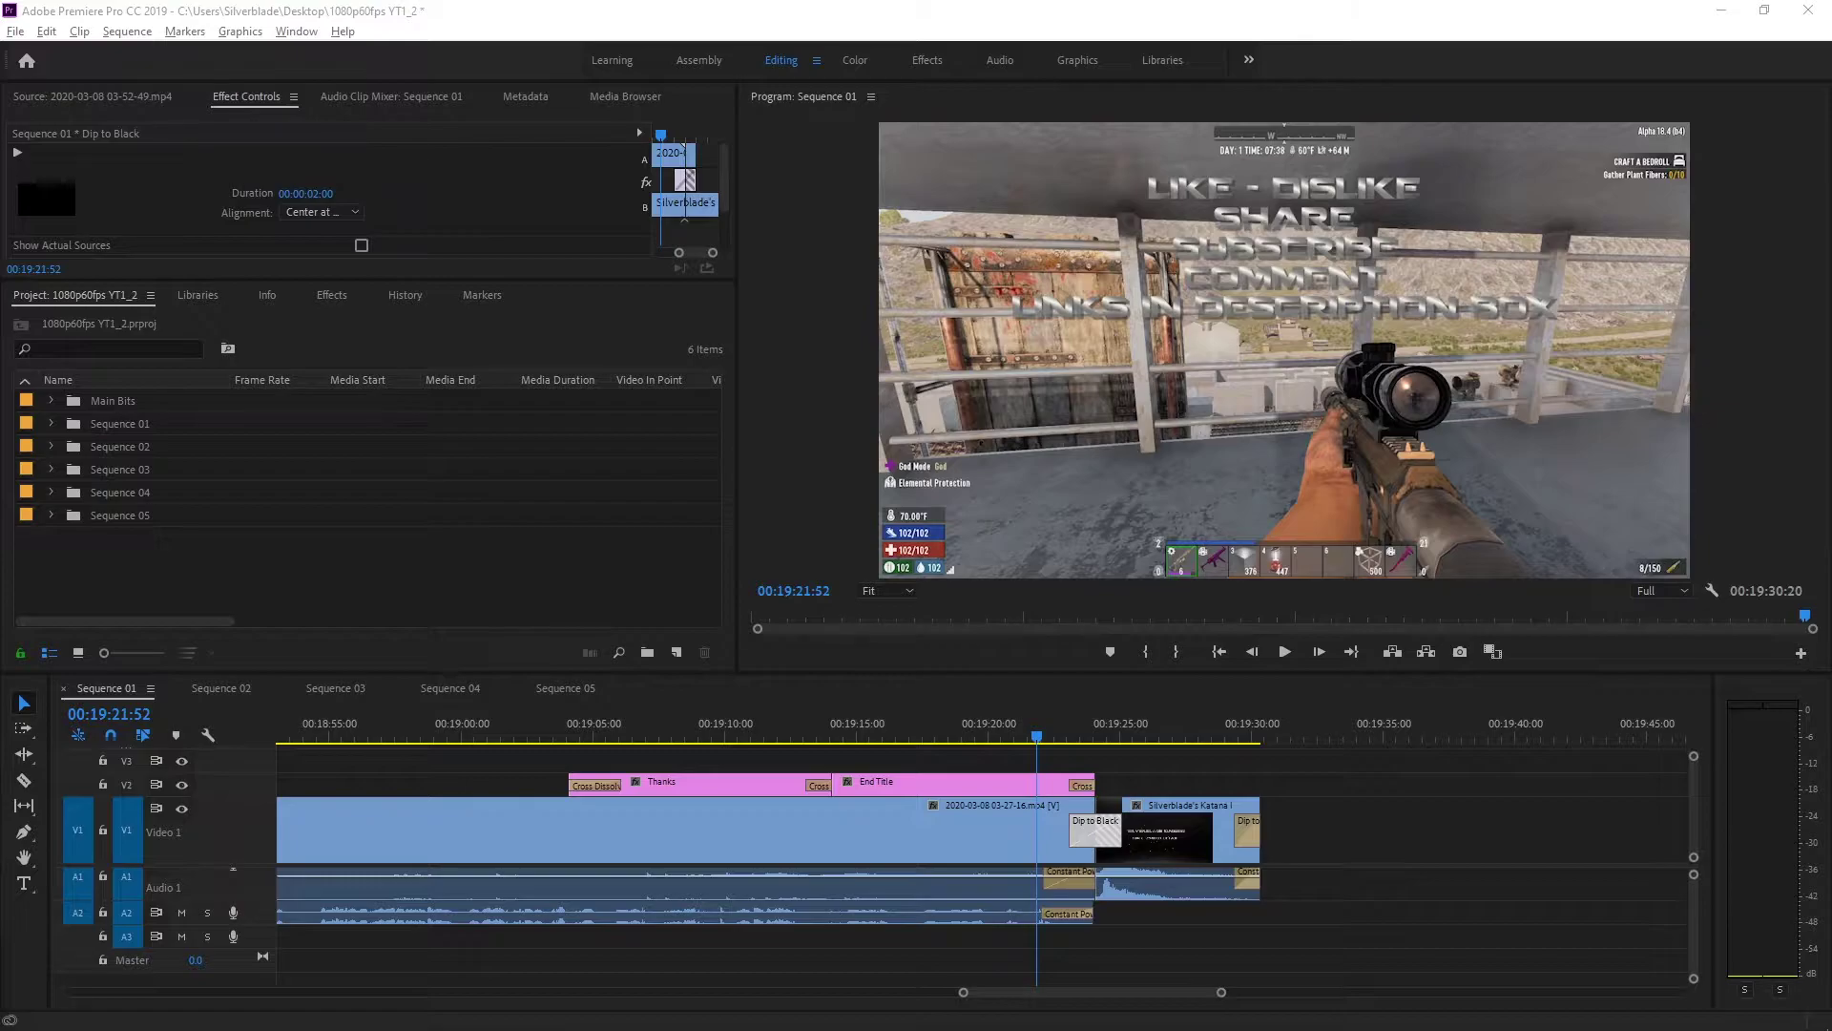
left_click_drag(1052, 278, 1140, 97)
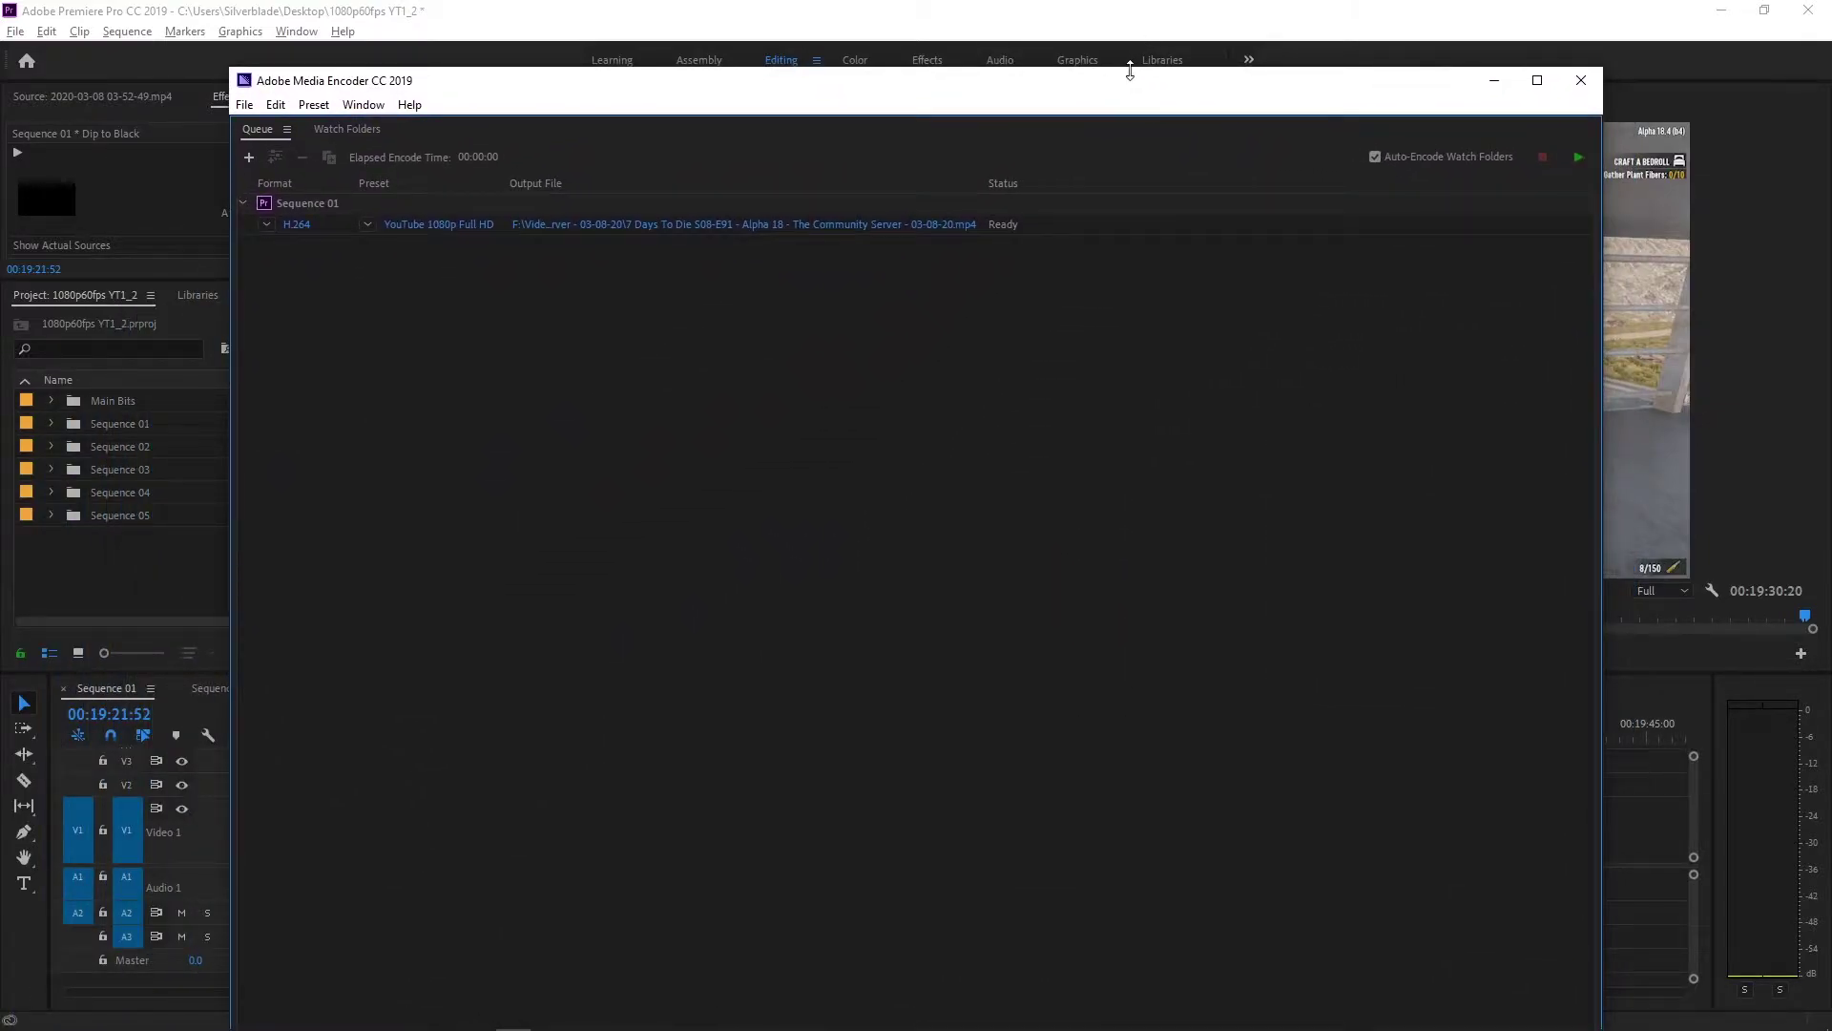
left_click_drag(994, 84, 987, 43)
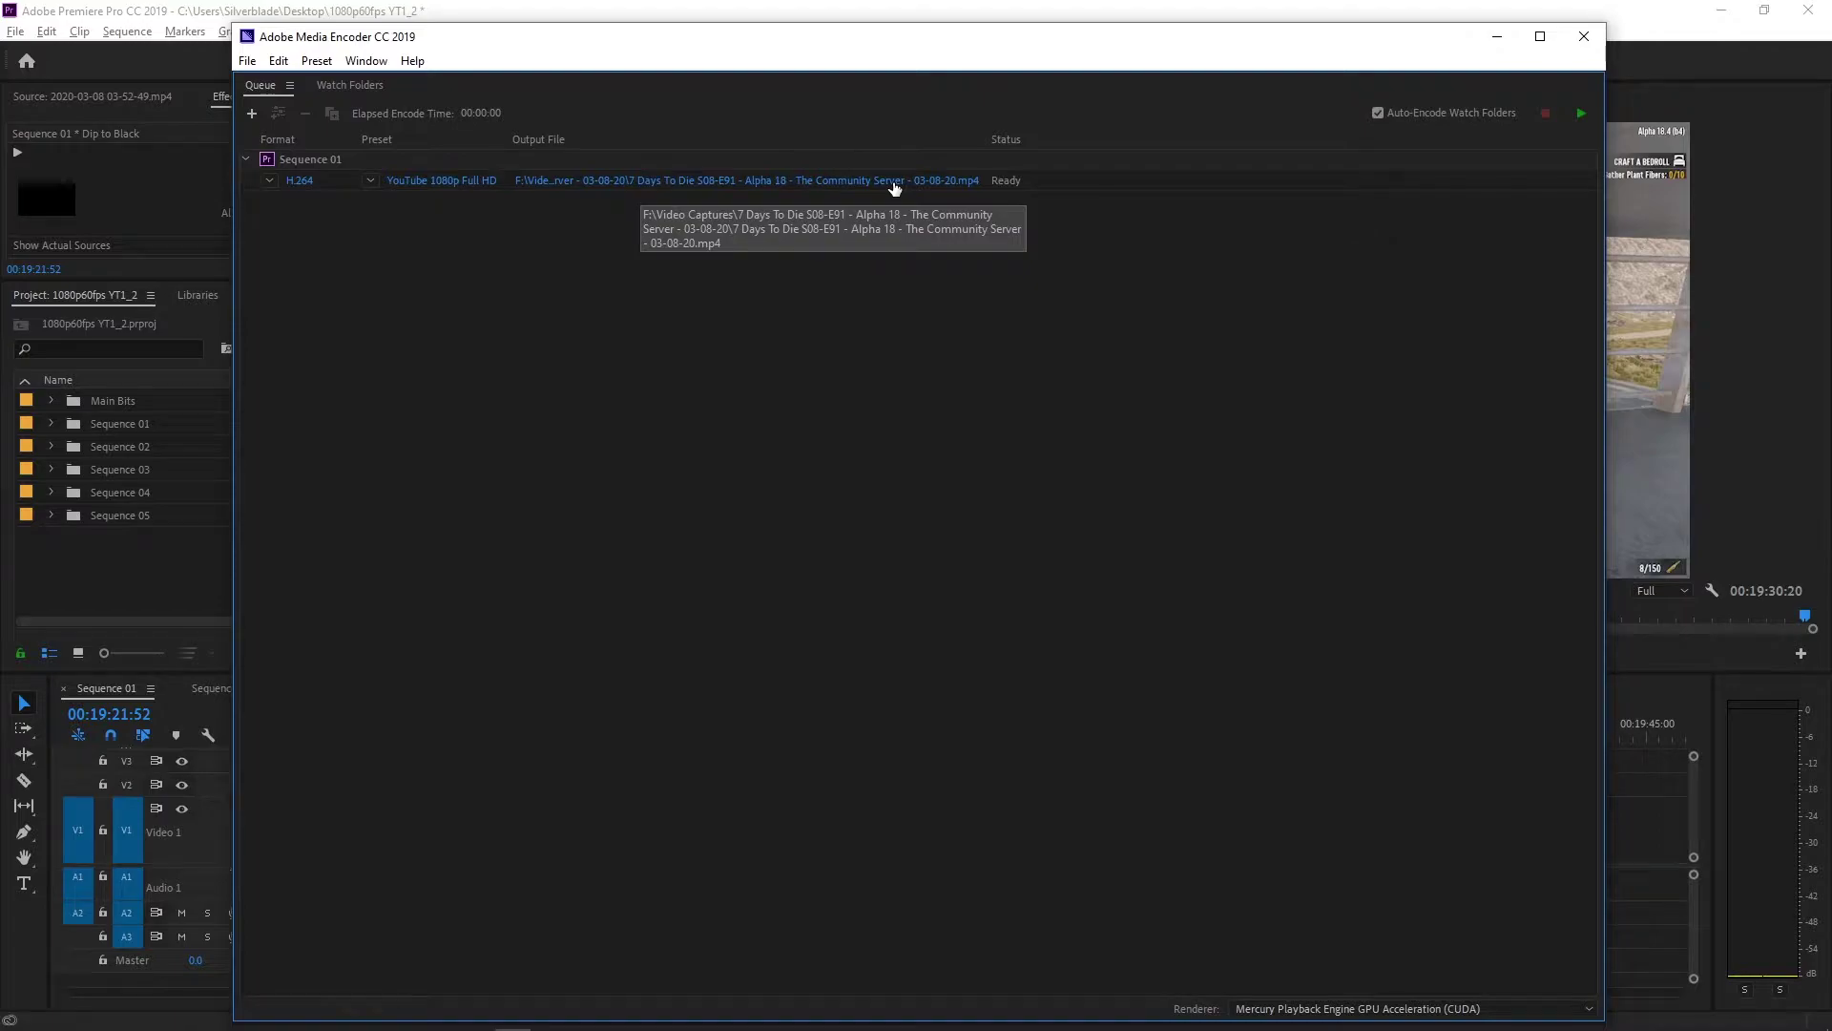
left_click(541, 10)
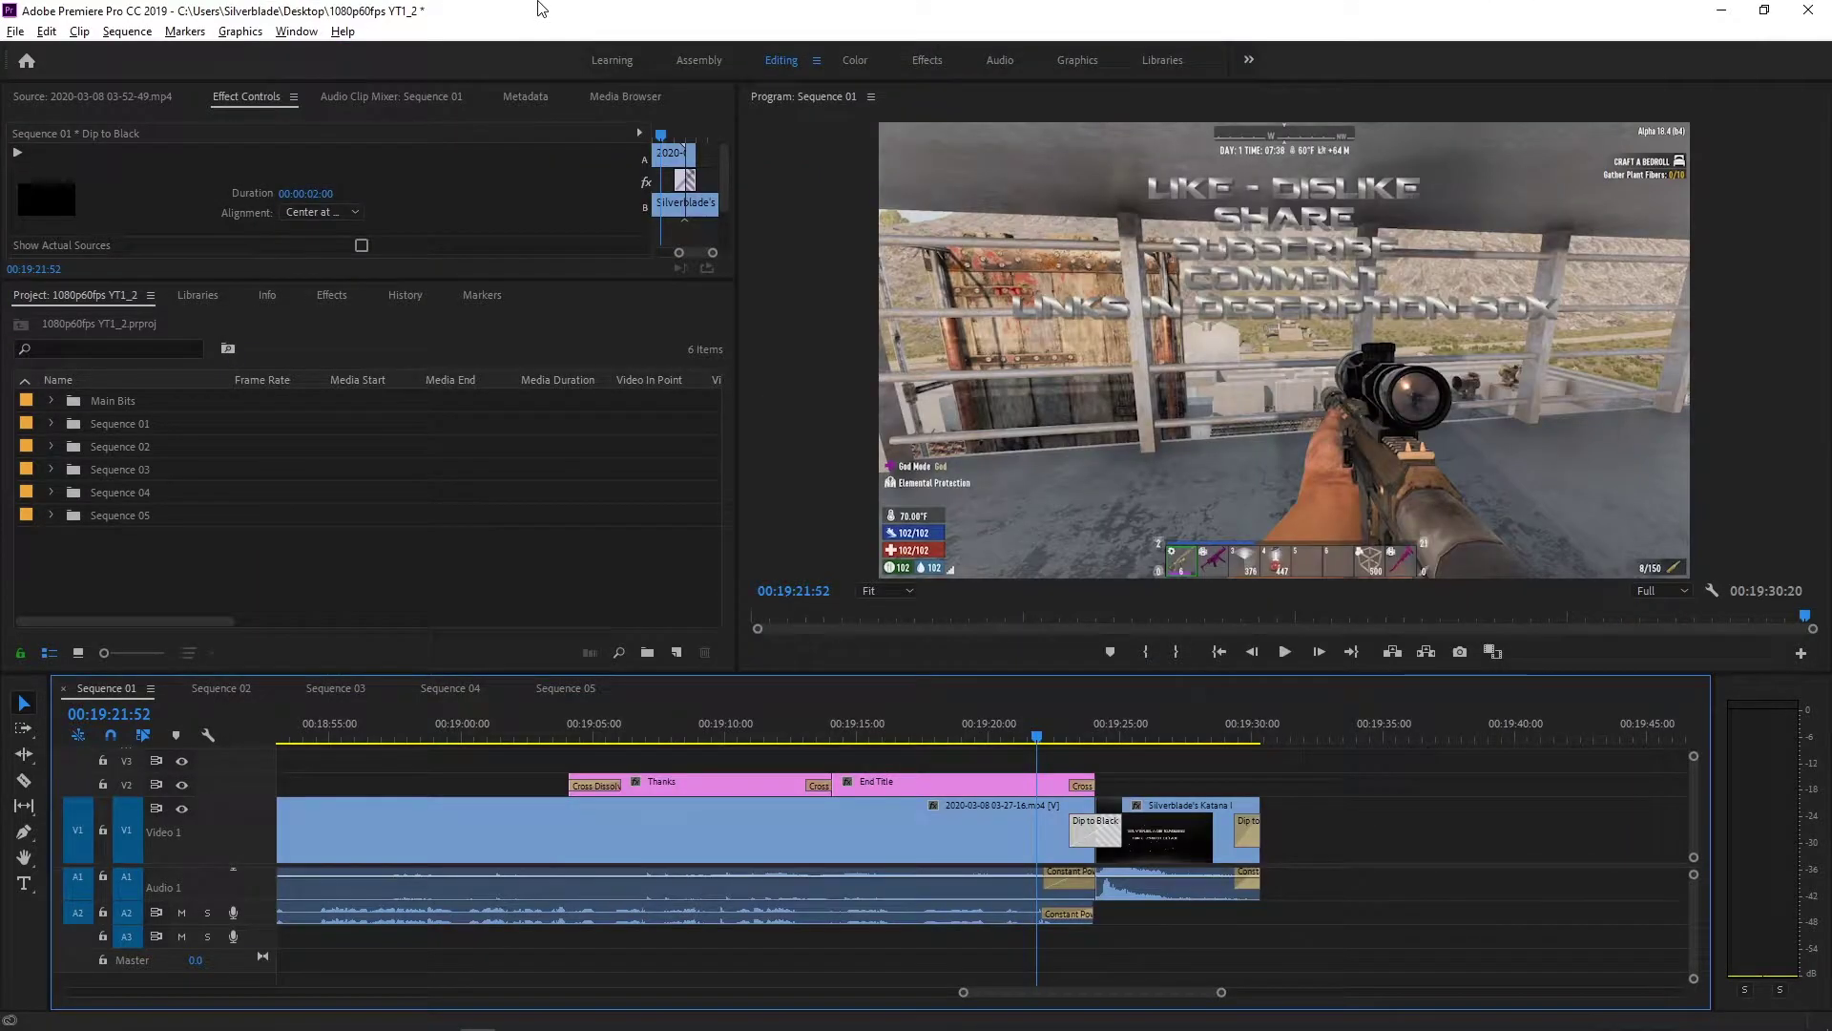
Set up the media export of Sequence 02 with the Entire Sequence range and the YouTube 1080p Full HD preset
left_click(223, 687)
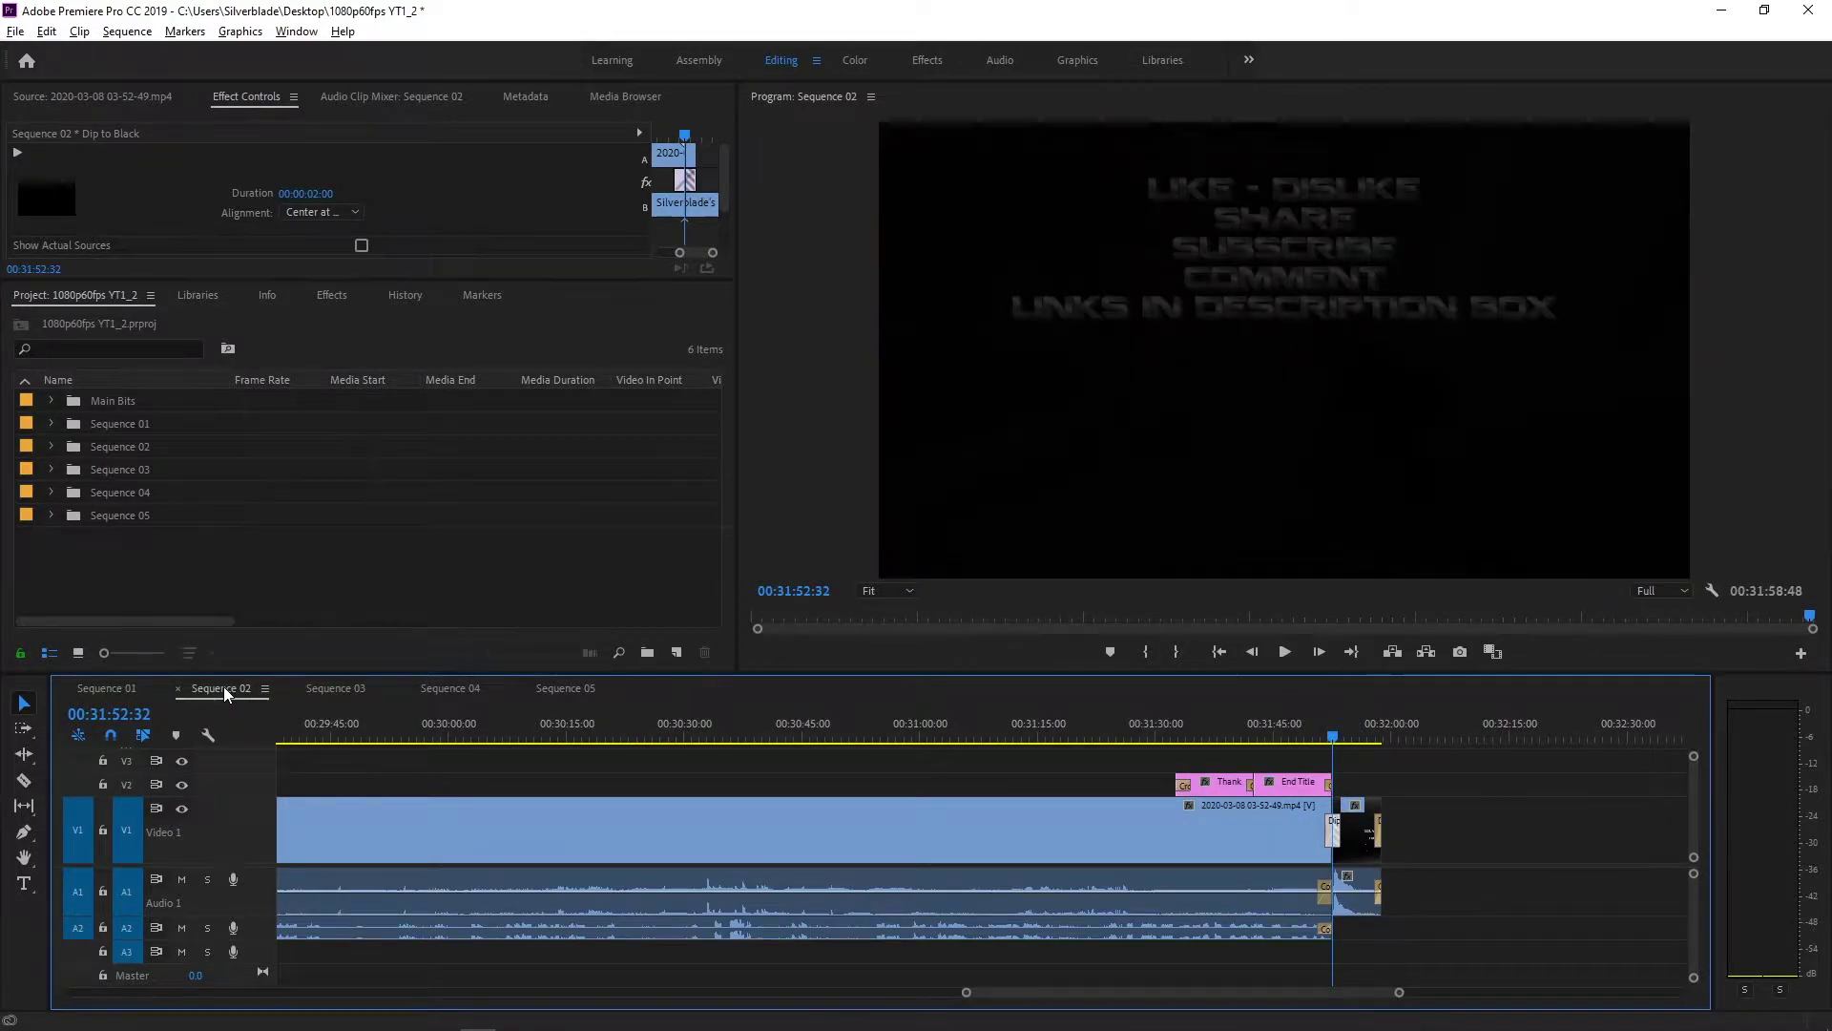
key("ctrl+m")
left_click(649, 904)
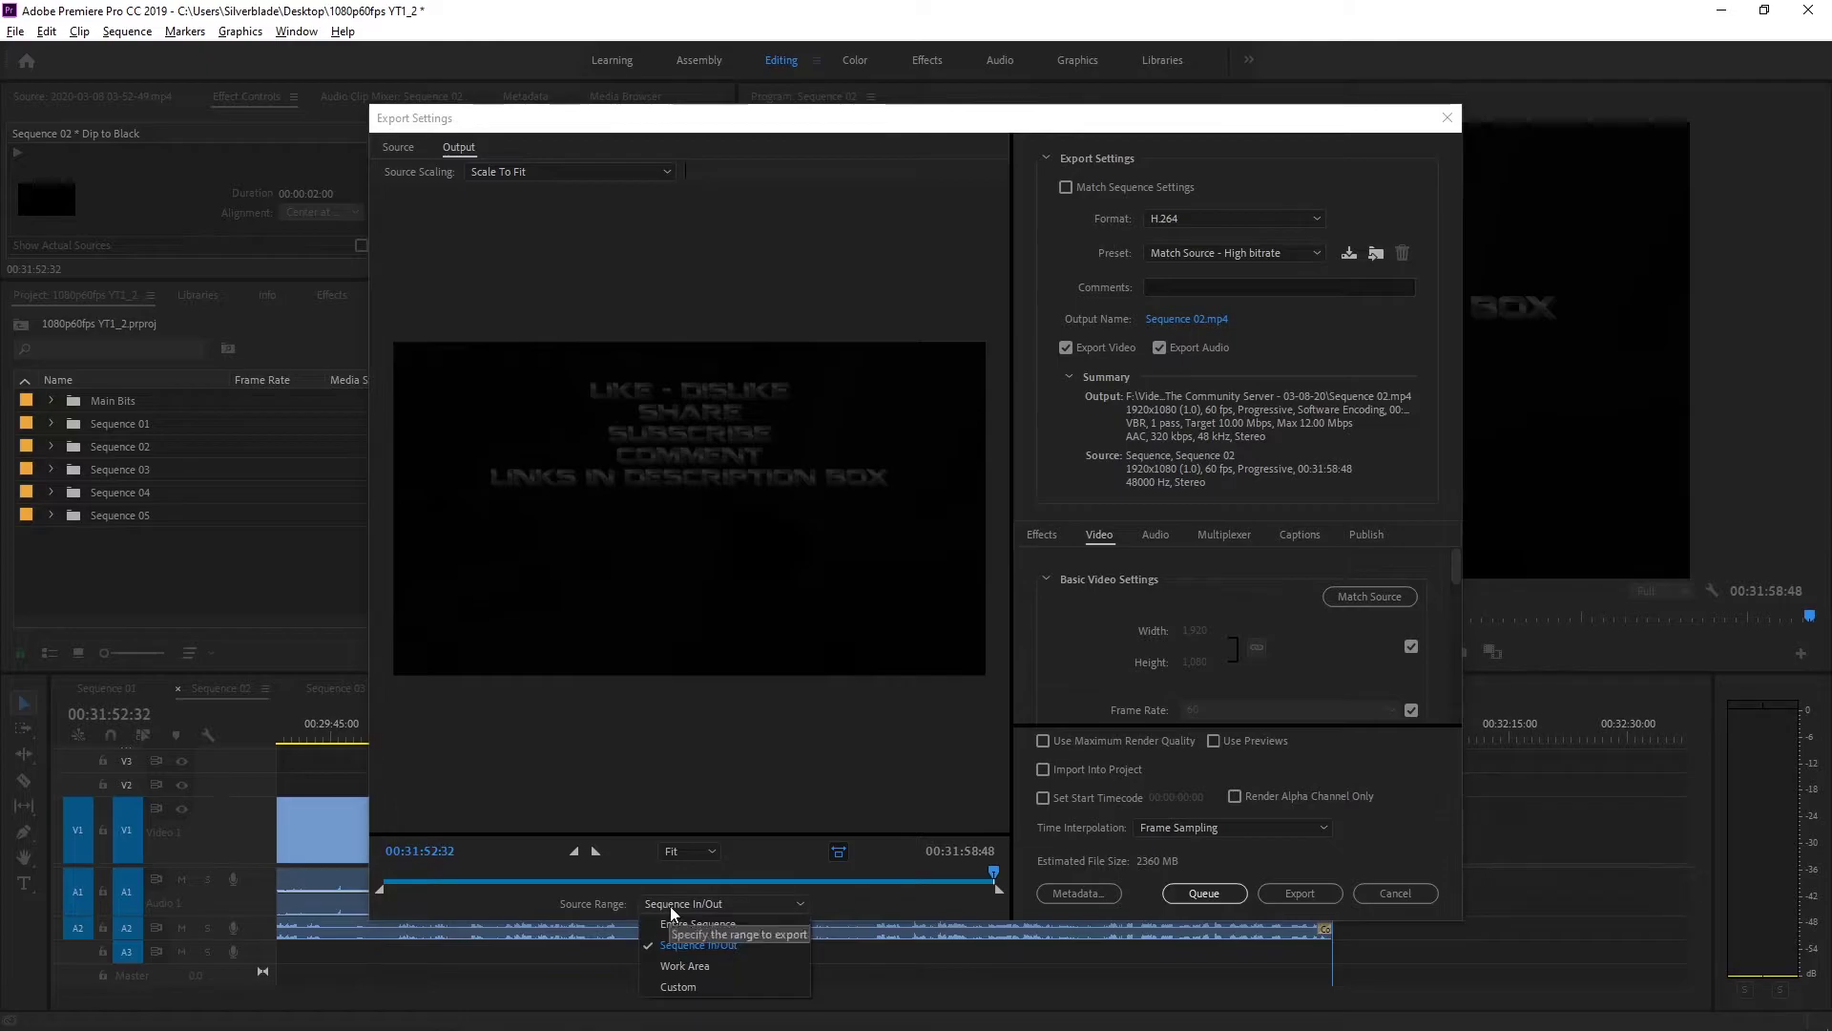
left_click(691, 933)
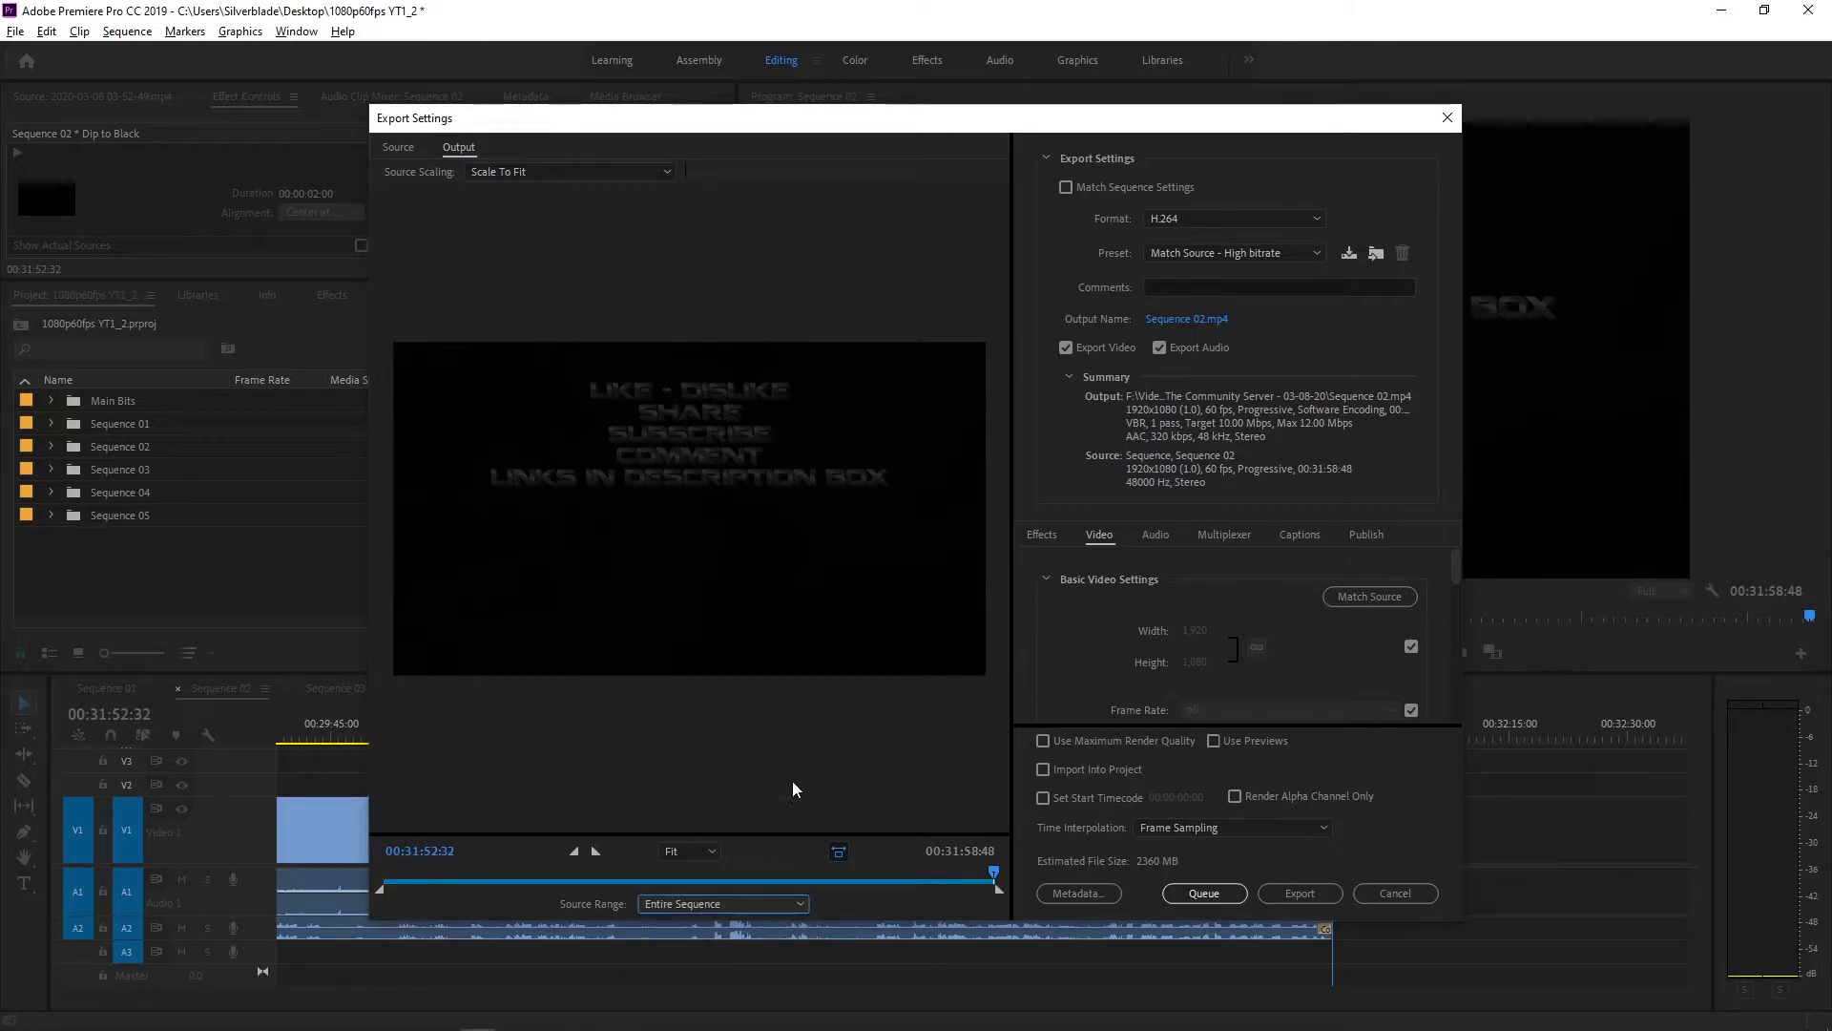
left_click(1250, 253)
left_click(1203, 966)
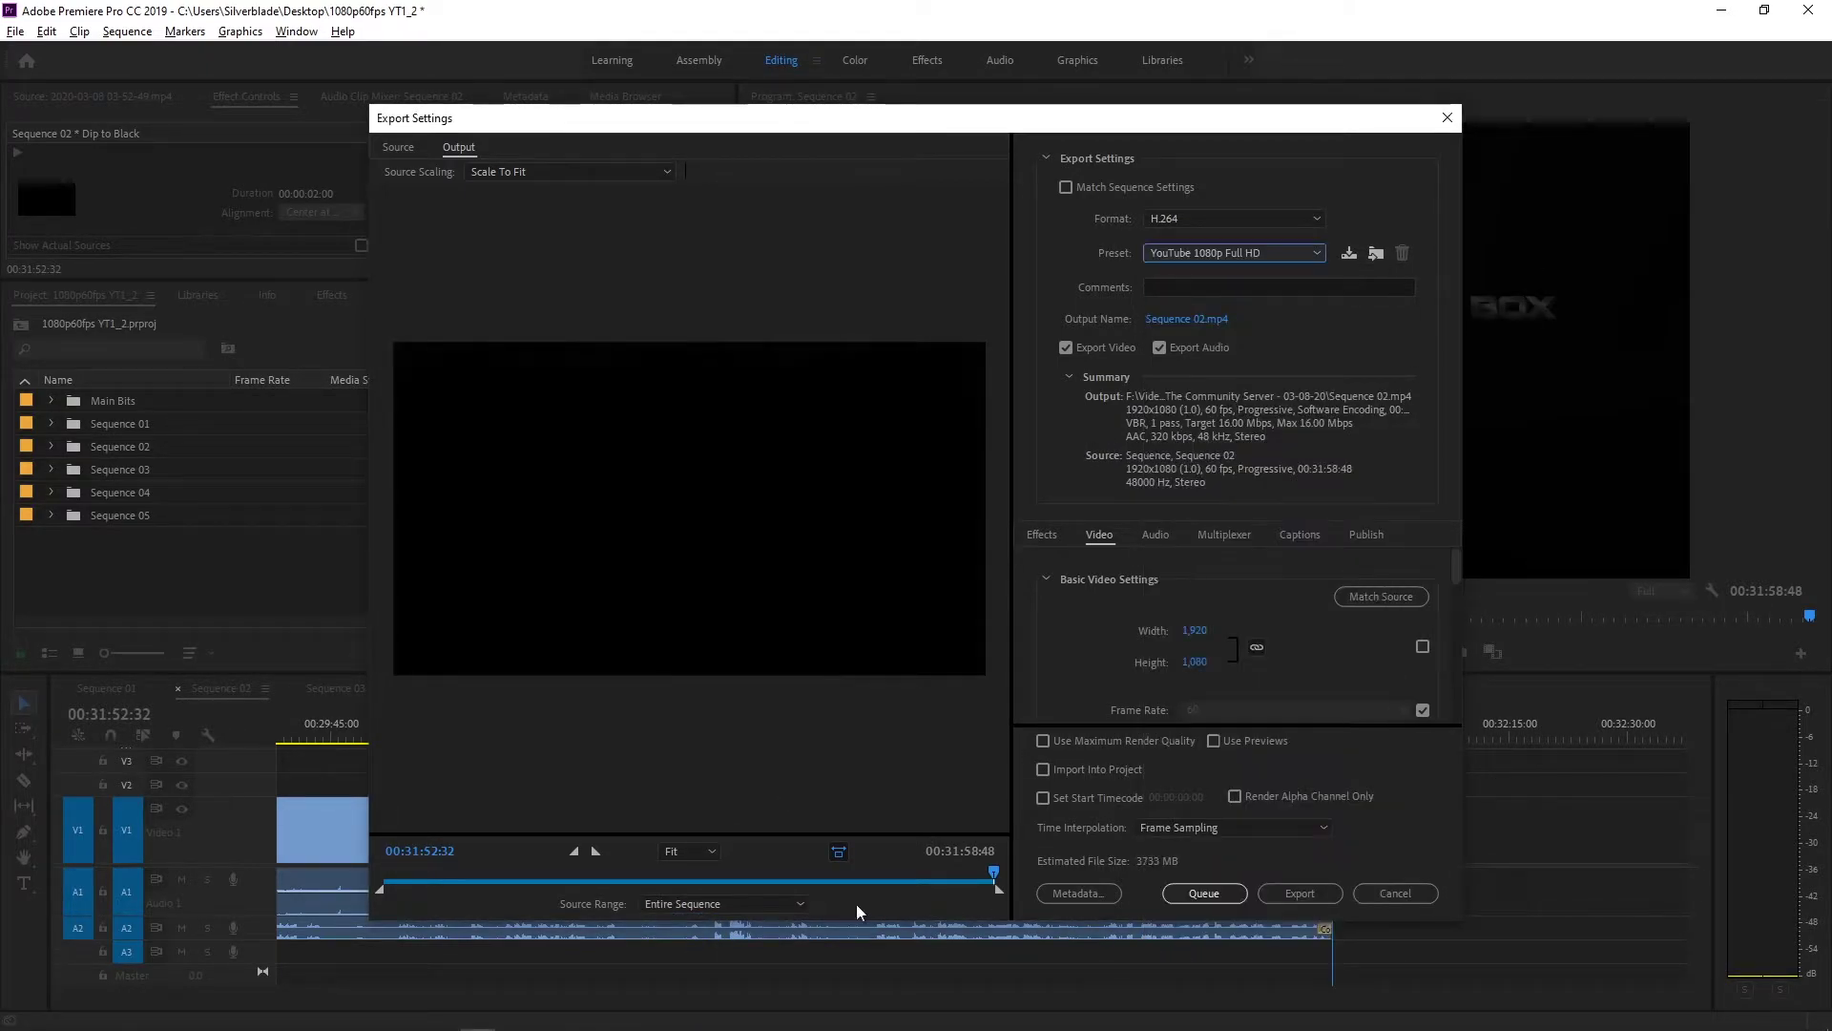
Save the Sequence 02 output as "7 Days To Die S08-E92 - Alpha 18 - Spring Cleaning - 03-08-20" in its episode folder and queue the export
left_click(1191, 321)
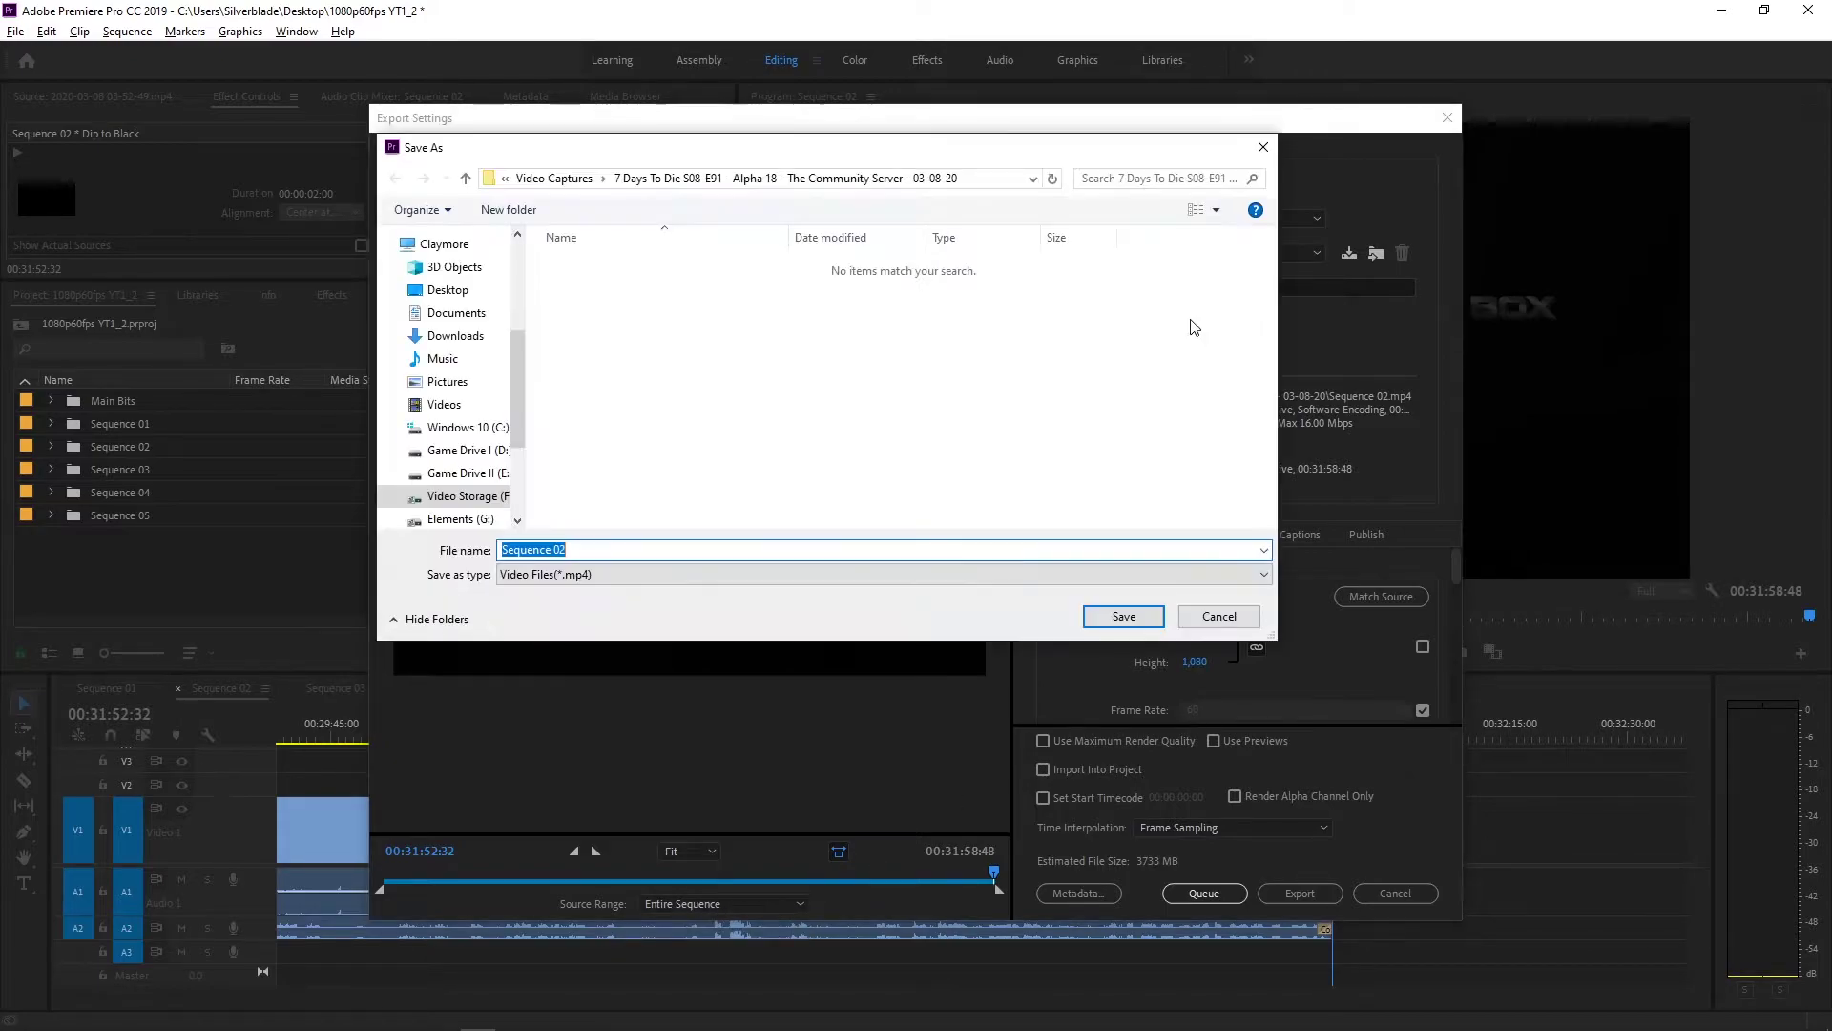
left_click(565, 182)
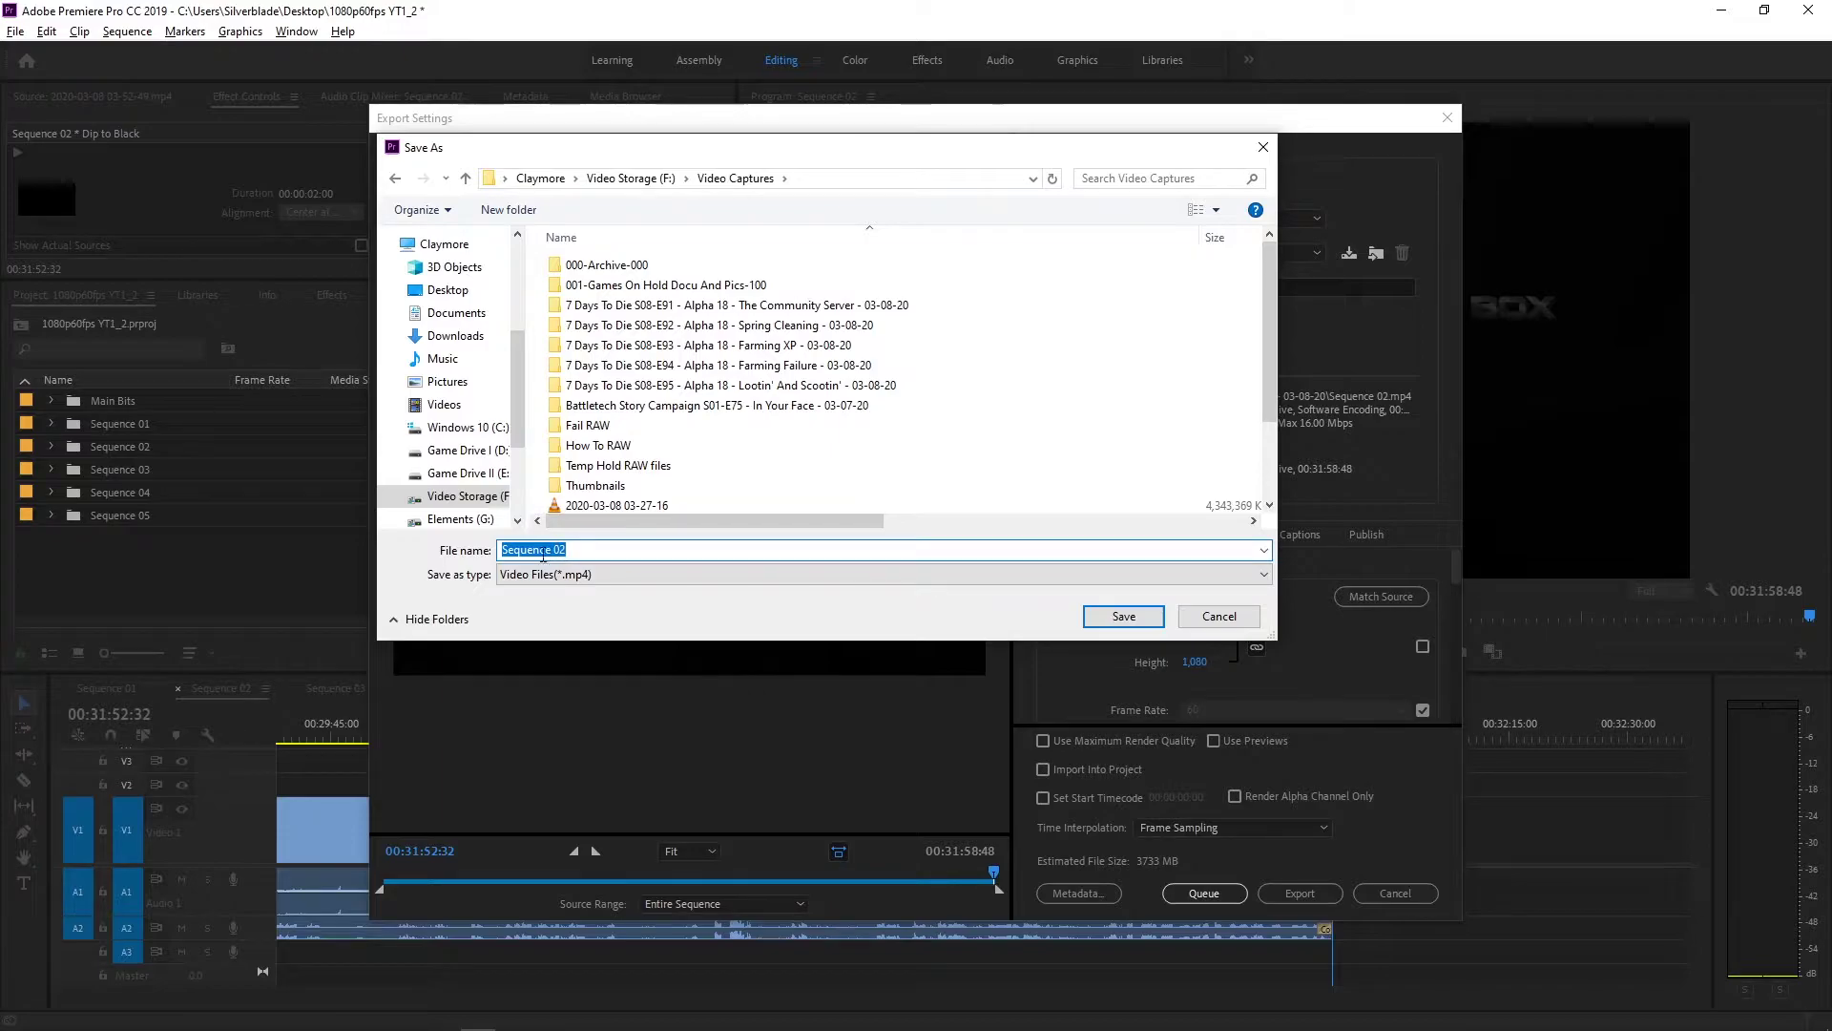
left_click(745, 327)
left_click(745, 326)
key("ctrl+c")
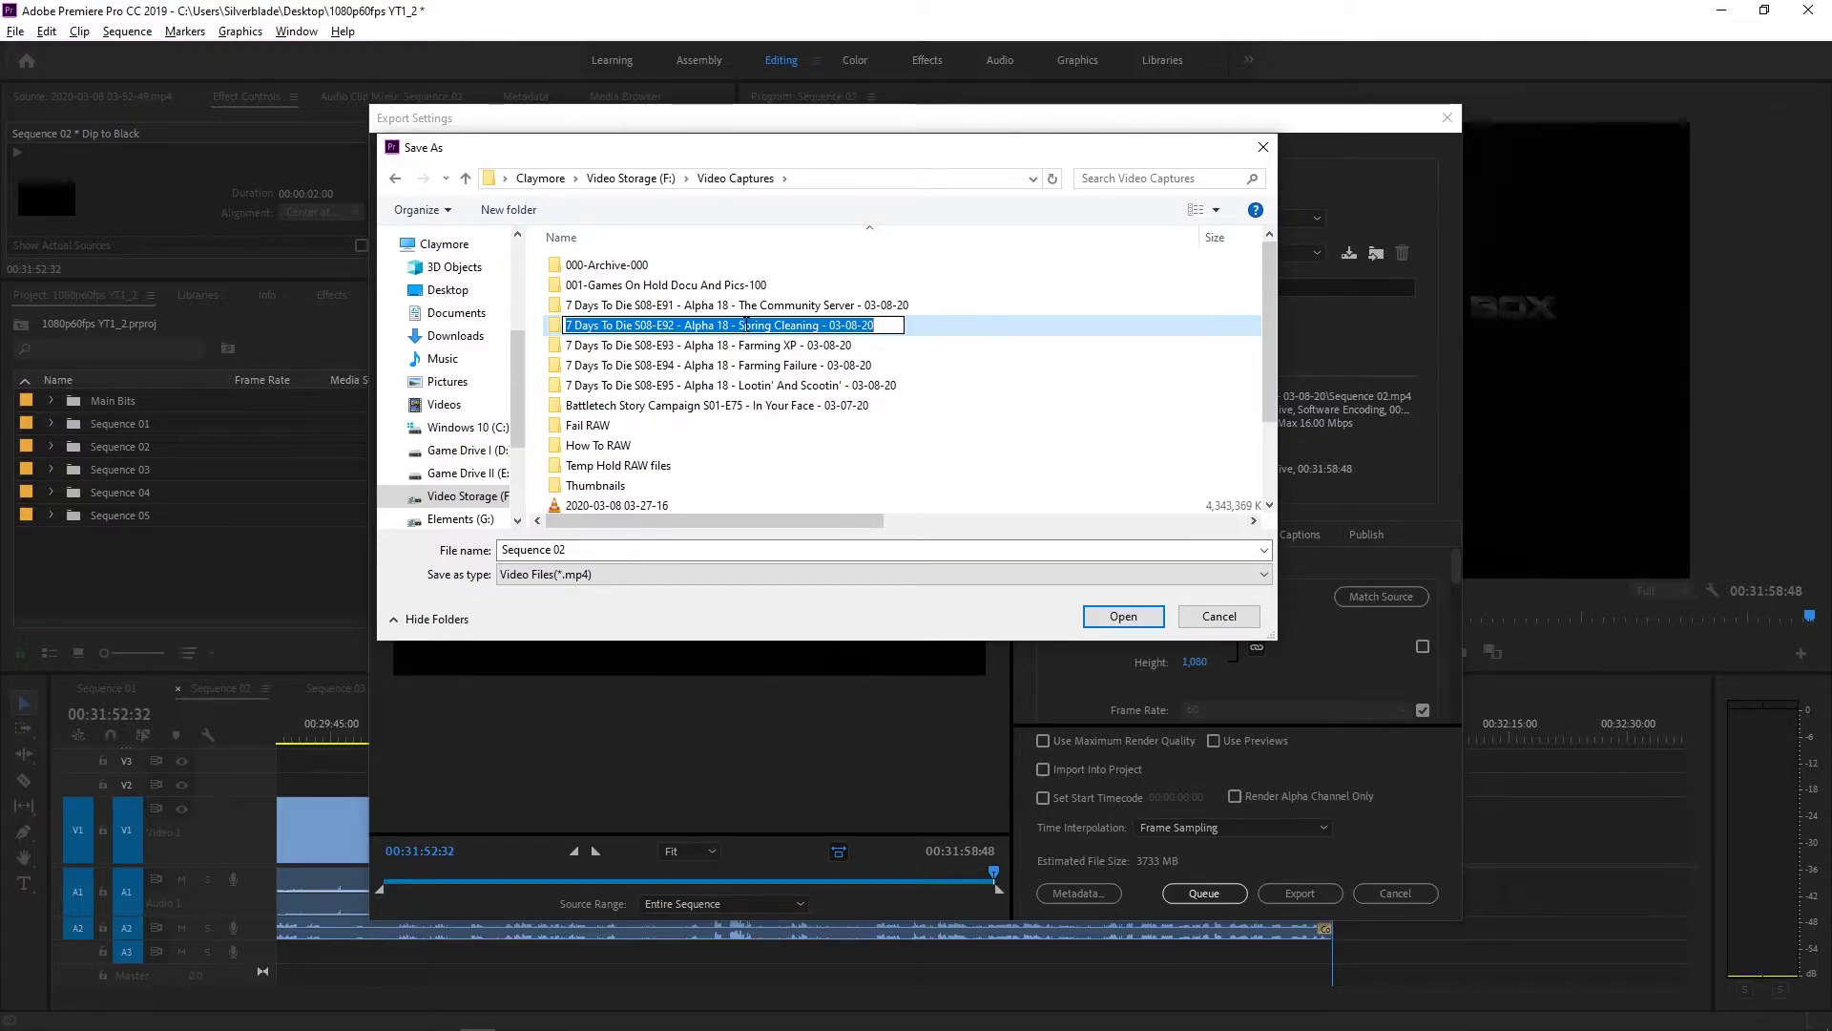
left_click(922, 334)
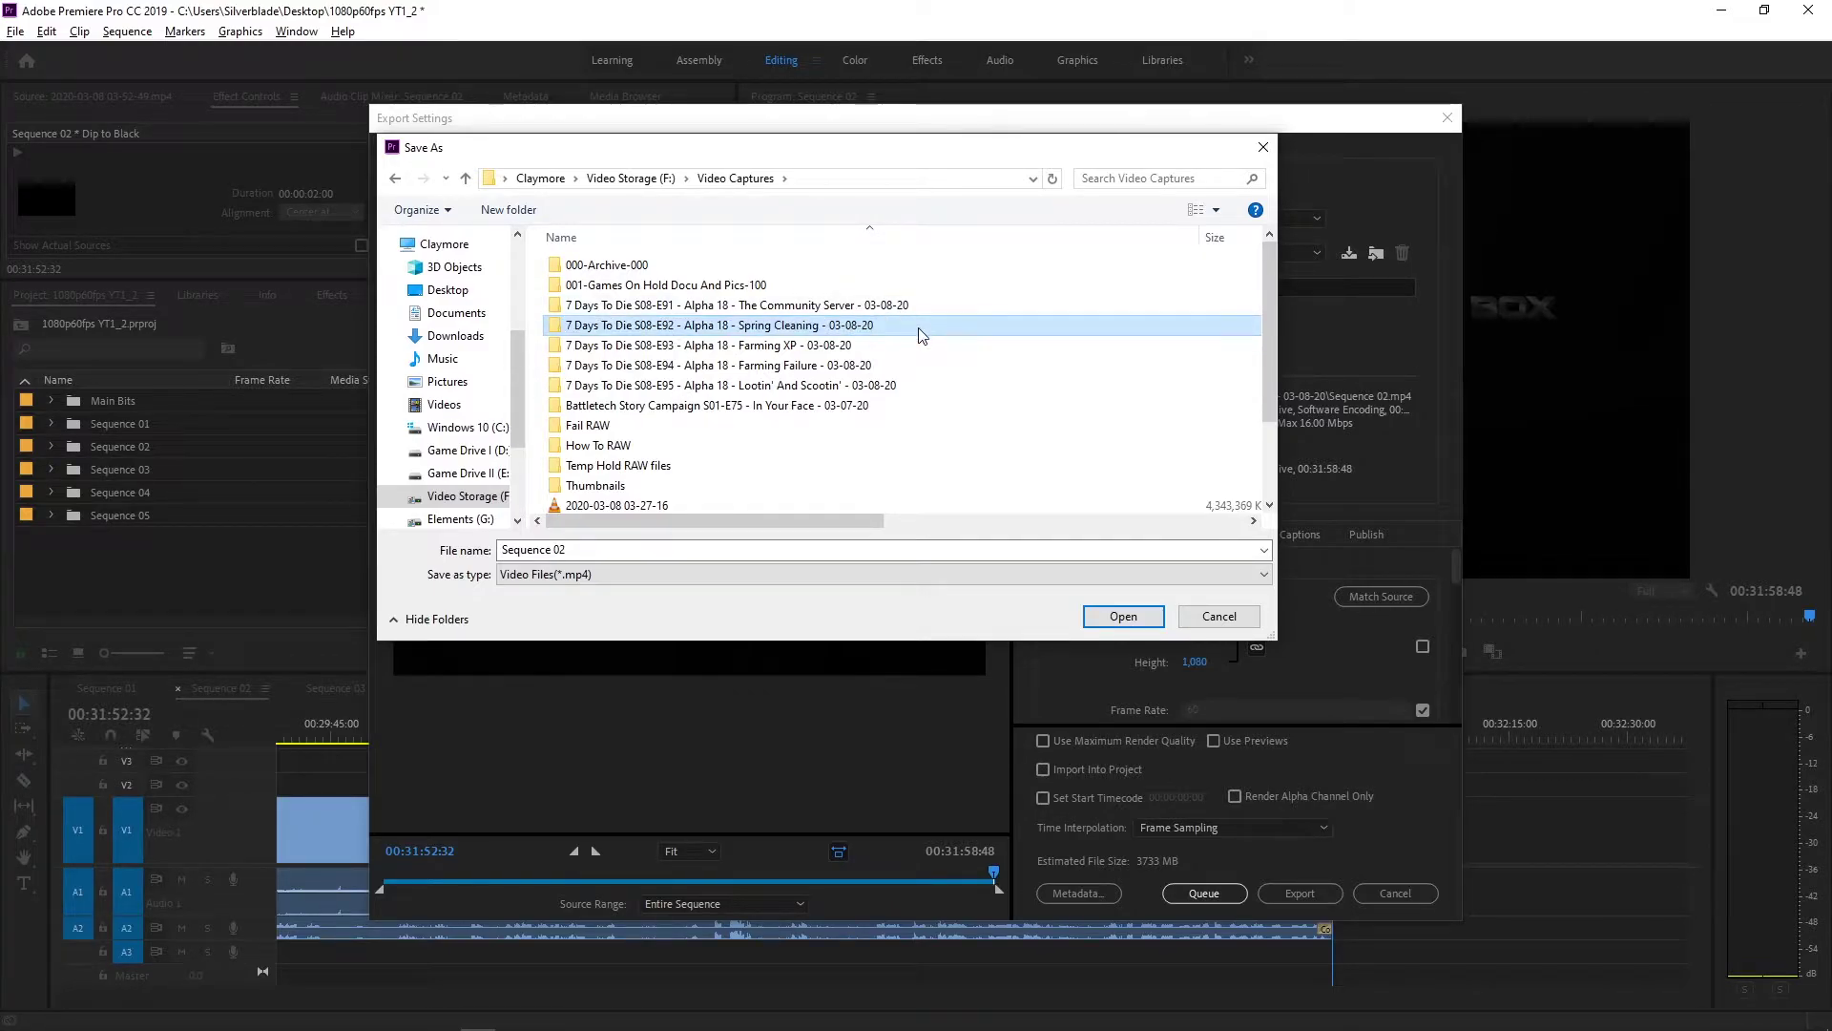
double_click(897, 327)
left_click(771, 548)
key("ctrl+a")
key("ctrl+v")
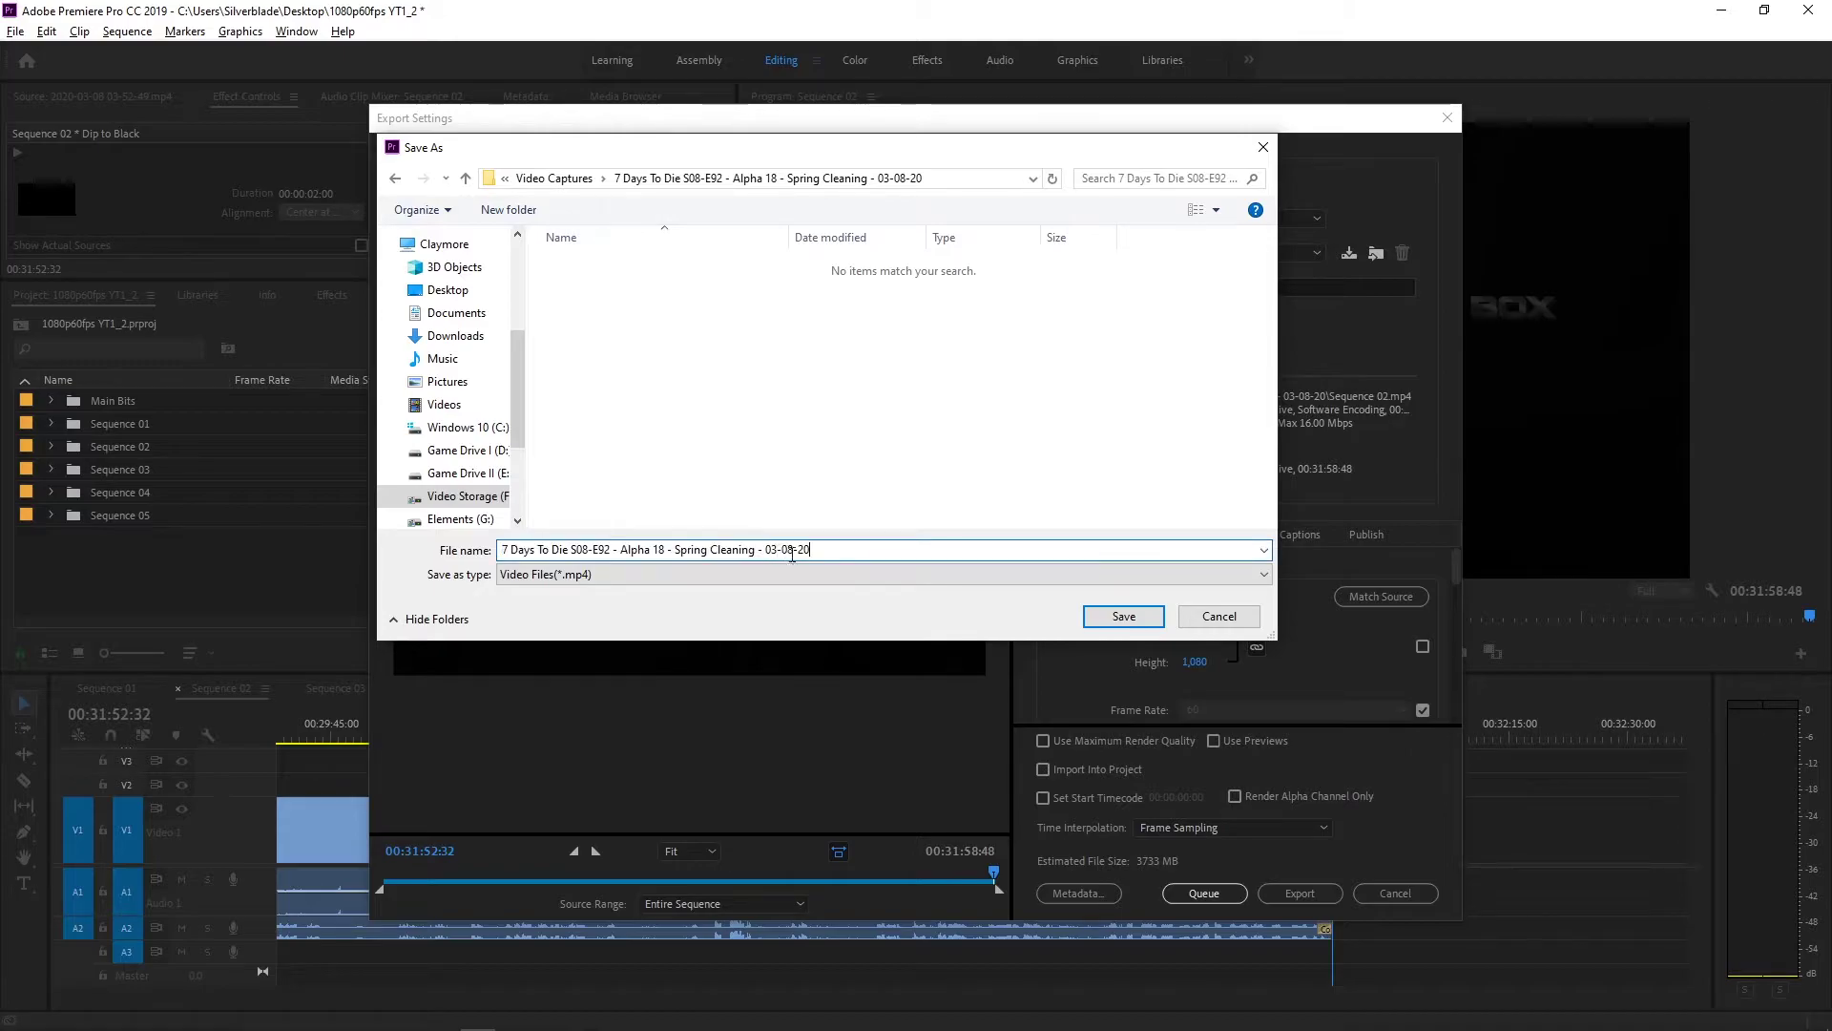
left_click(1093, 617)
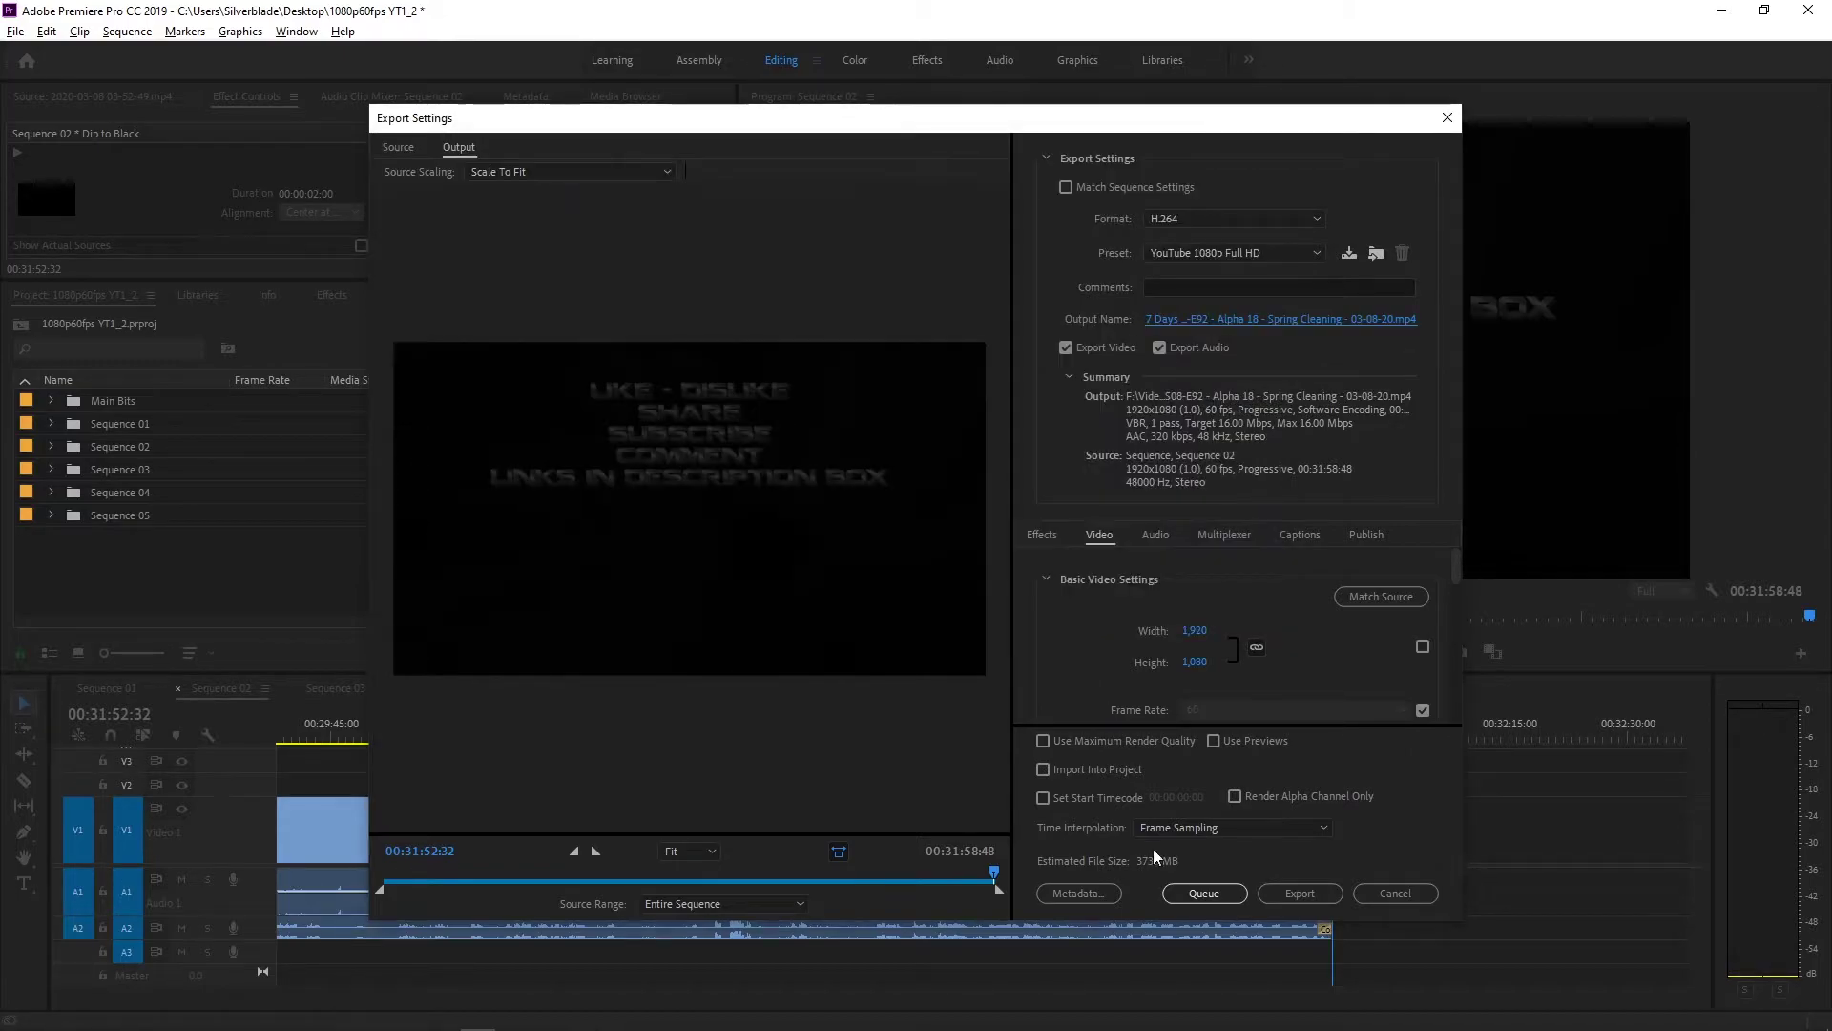
left_click(1200, 895)
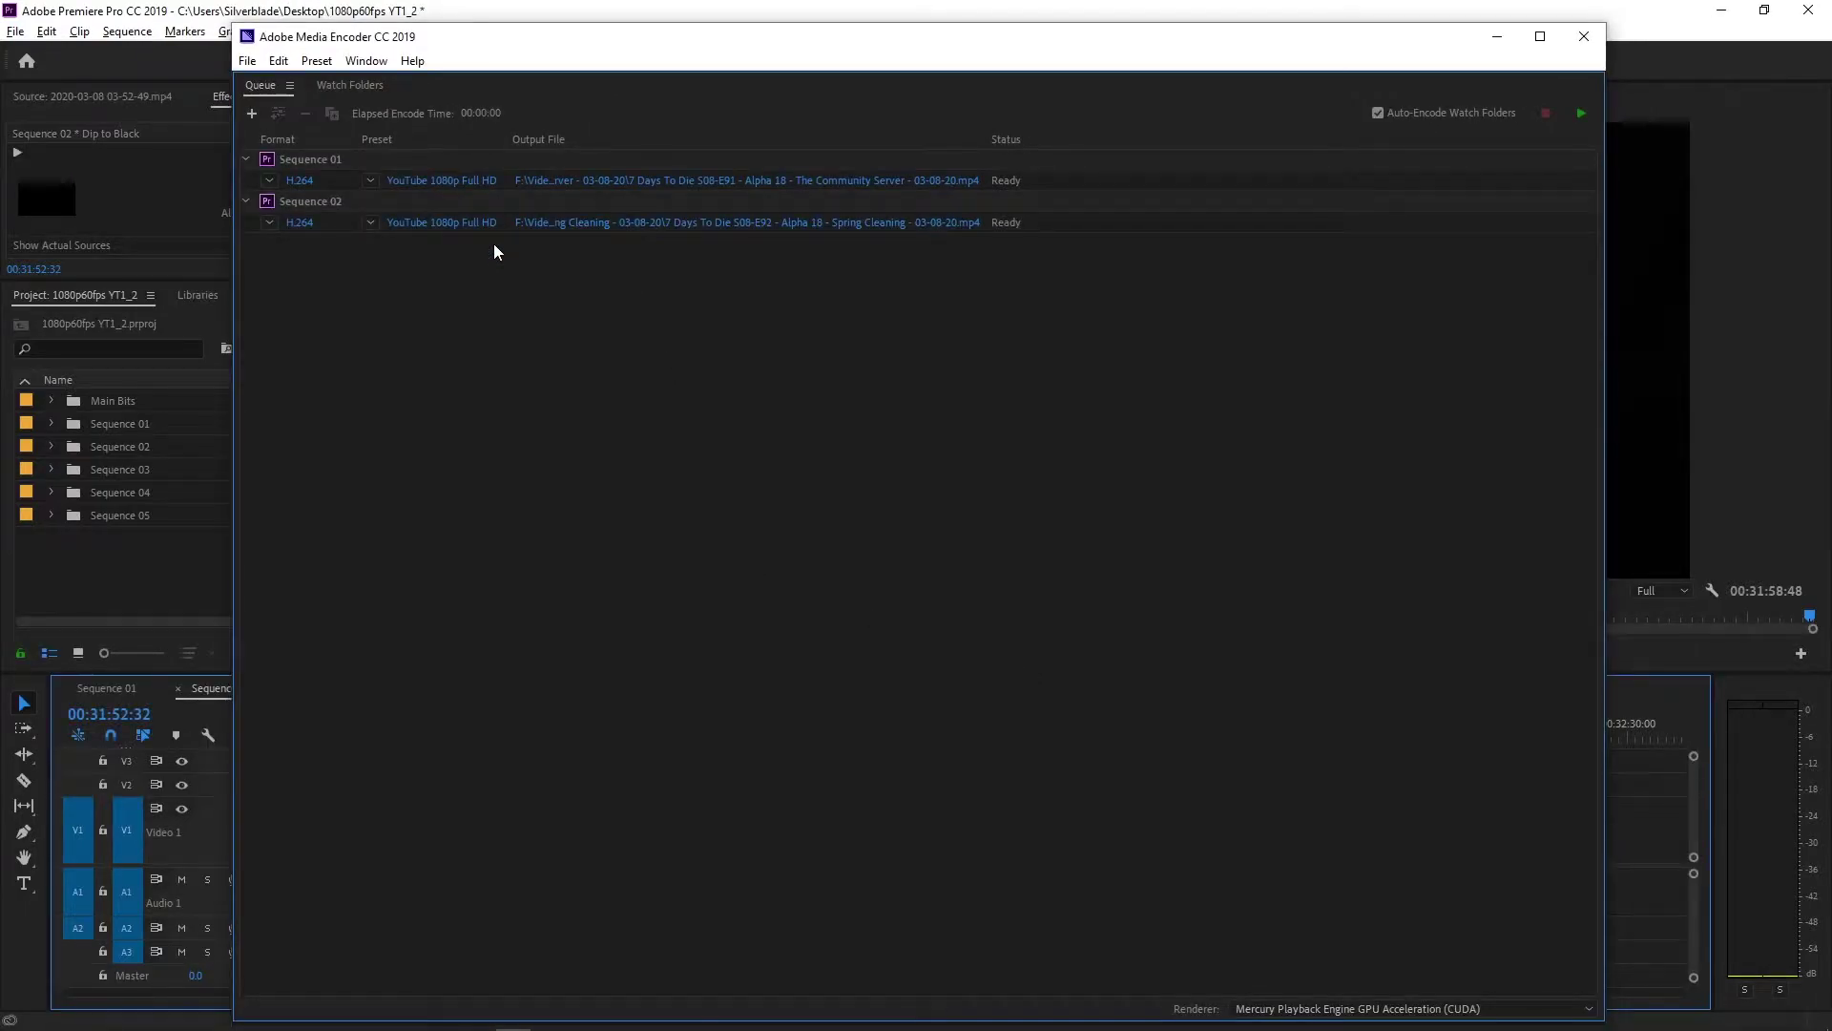
Return to Premiere Pro and set up the media export of Sequence 03 with the Entire Sequence range and YouTube 1080p Full HD preset
key("alt+Tab")
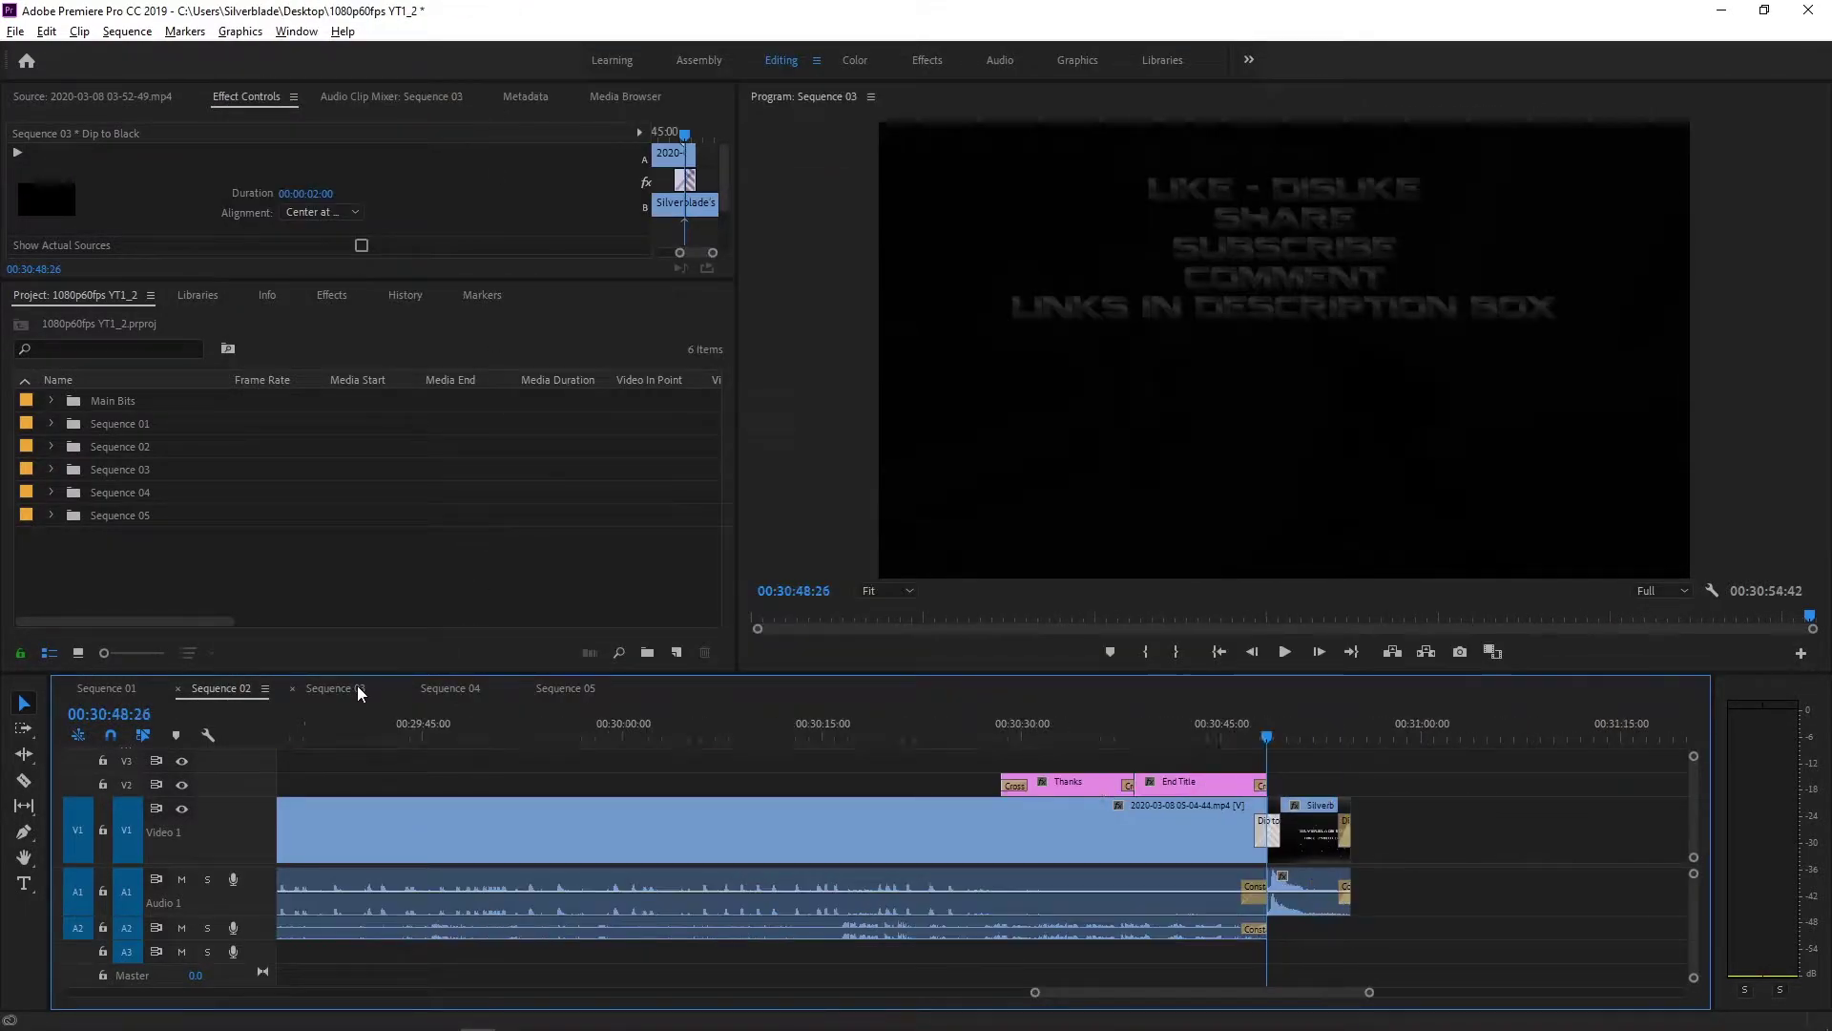
left_click(359, 687)
key("ctrl+m")
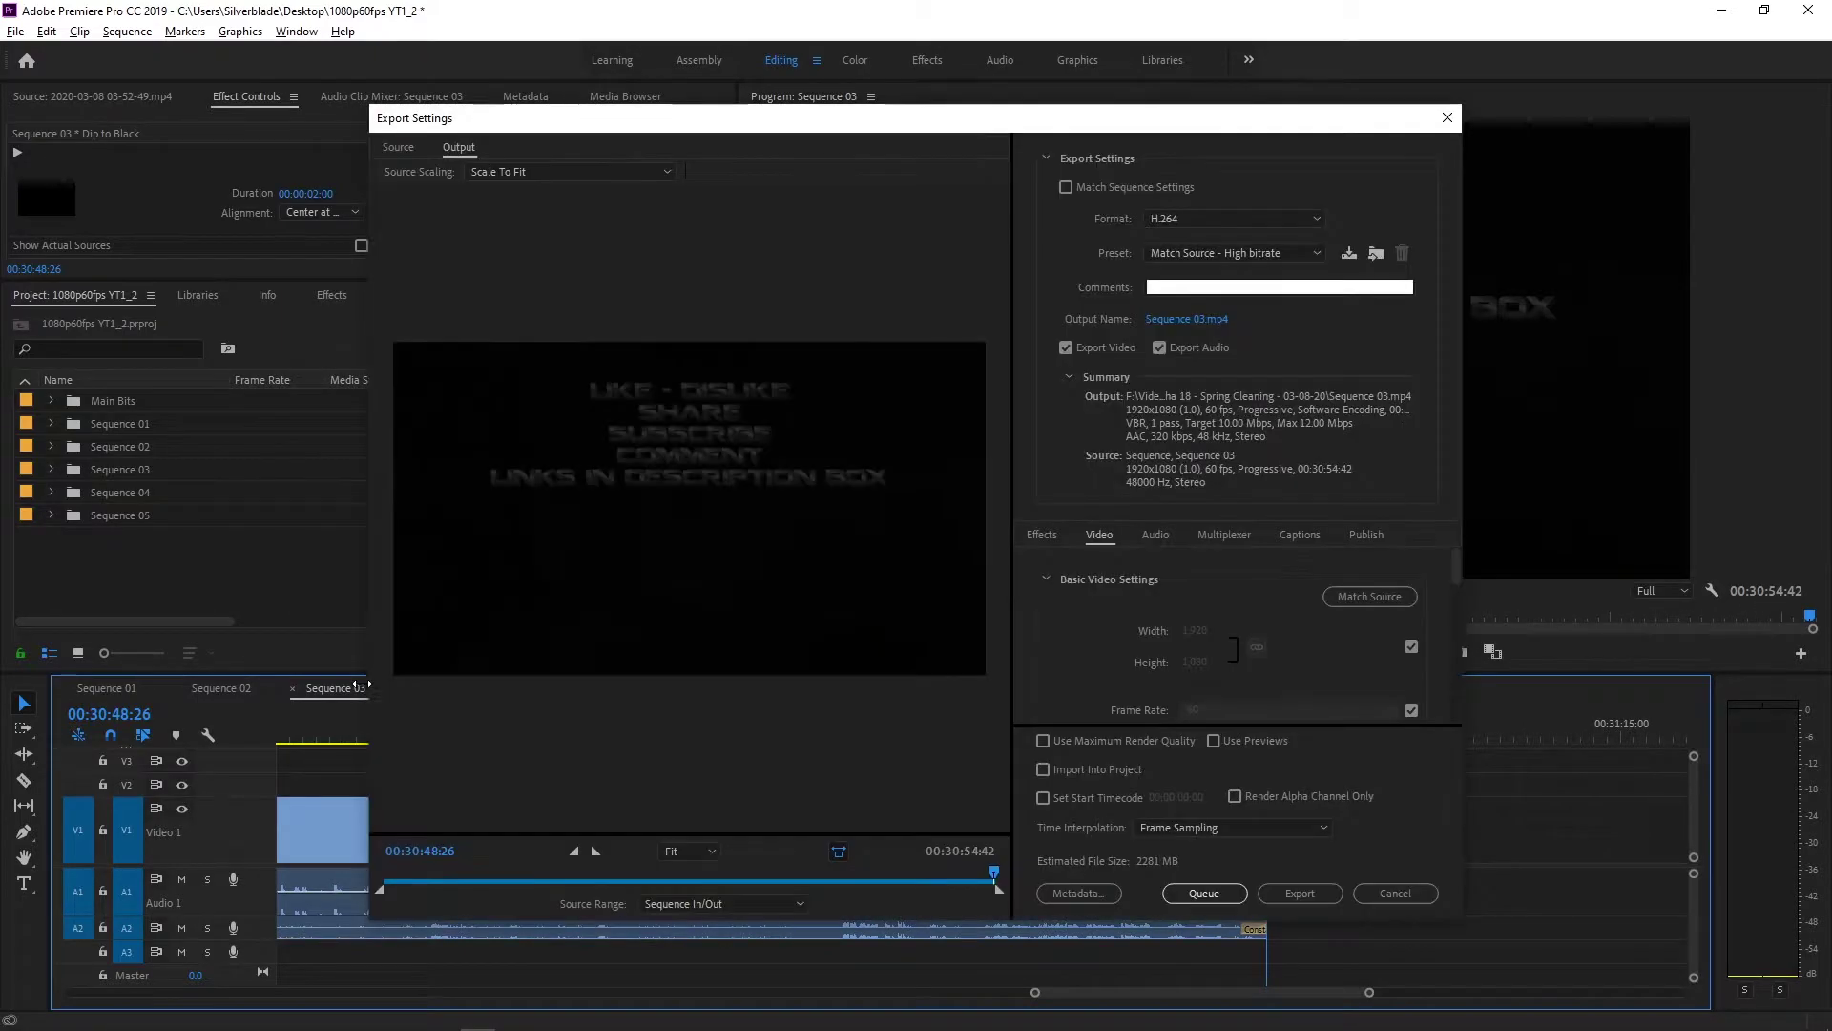
left_click(679, 904)
left_click(708, 924)
left_click(1229, 252)
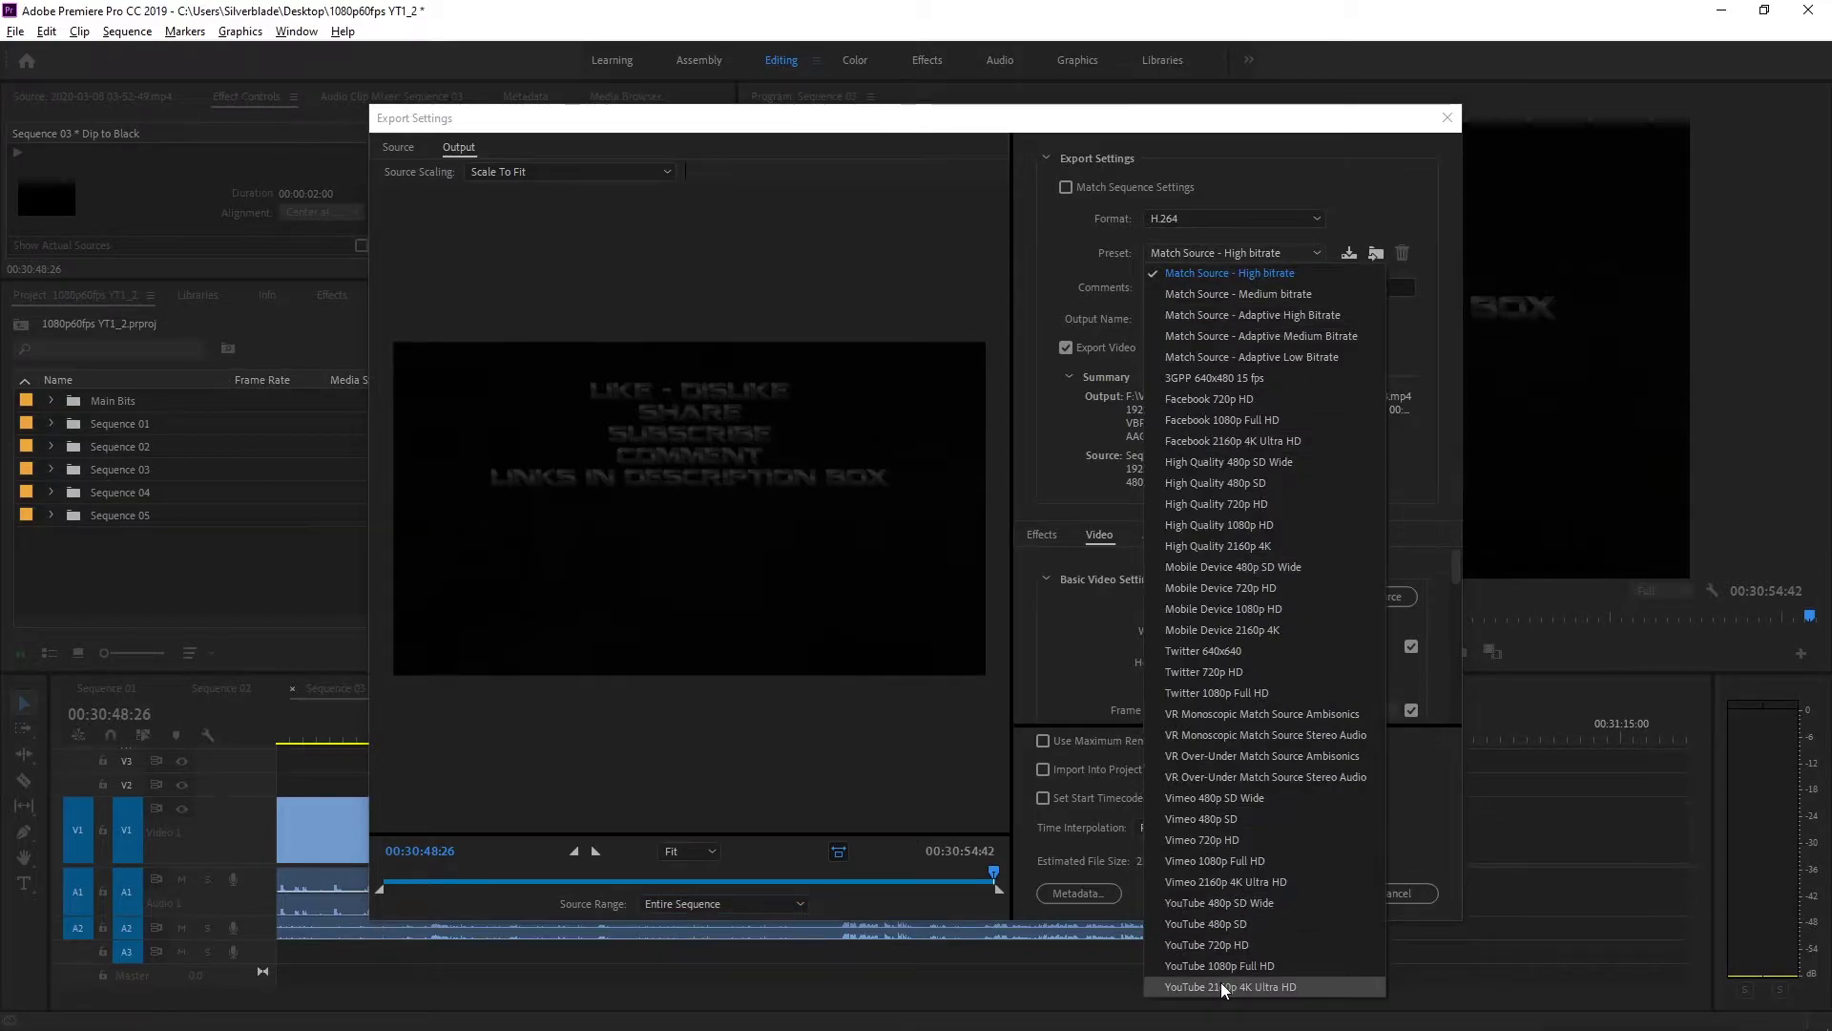
left_click(1221, 981)
Save the Sequence 03 output as "7 Days To Die S08-E93 - Alpha 18 - Farming XP - 03-08-20" in its episode folder and queue the export
left_click(1205, 318)
left_click(554, 179)
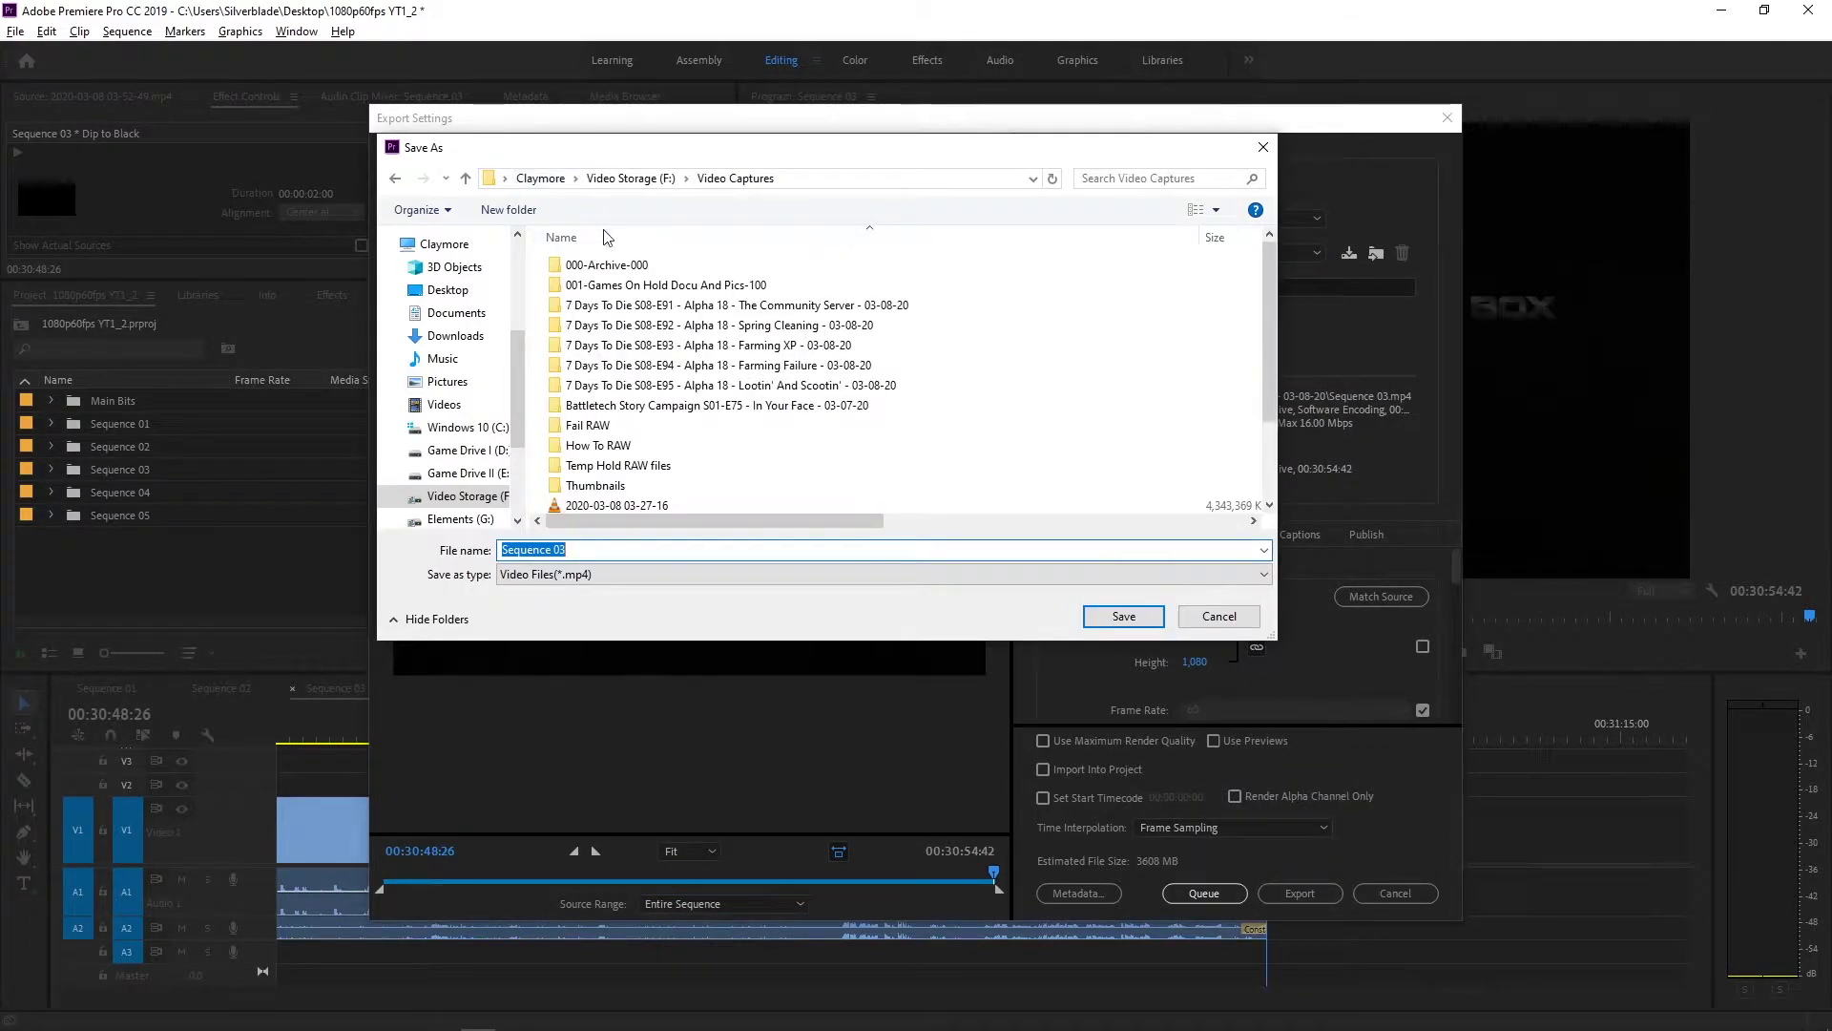
left_click(747, 349)
left_click(749, 349)
key("ctrl+c")
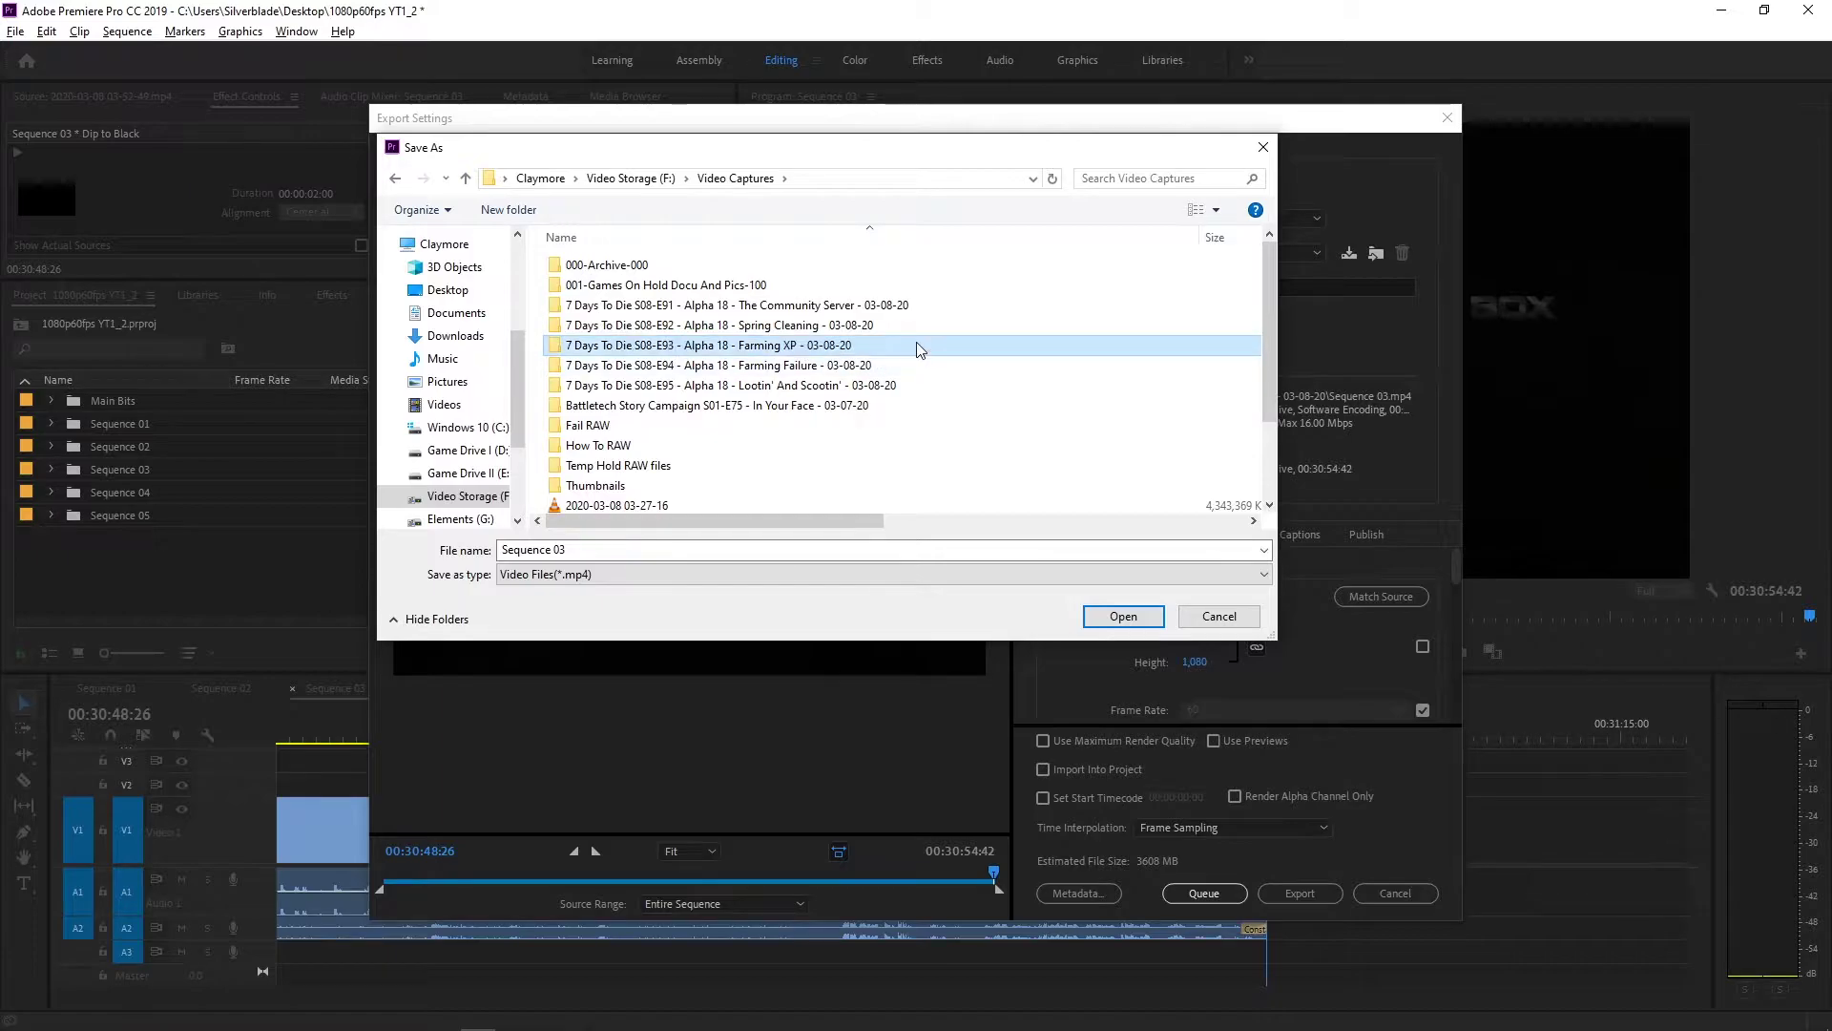
double_click(1030, 348)
triple_click(789, 552)
key("ctrl+v")
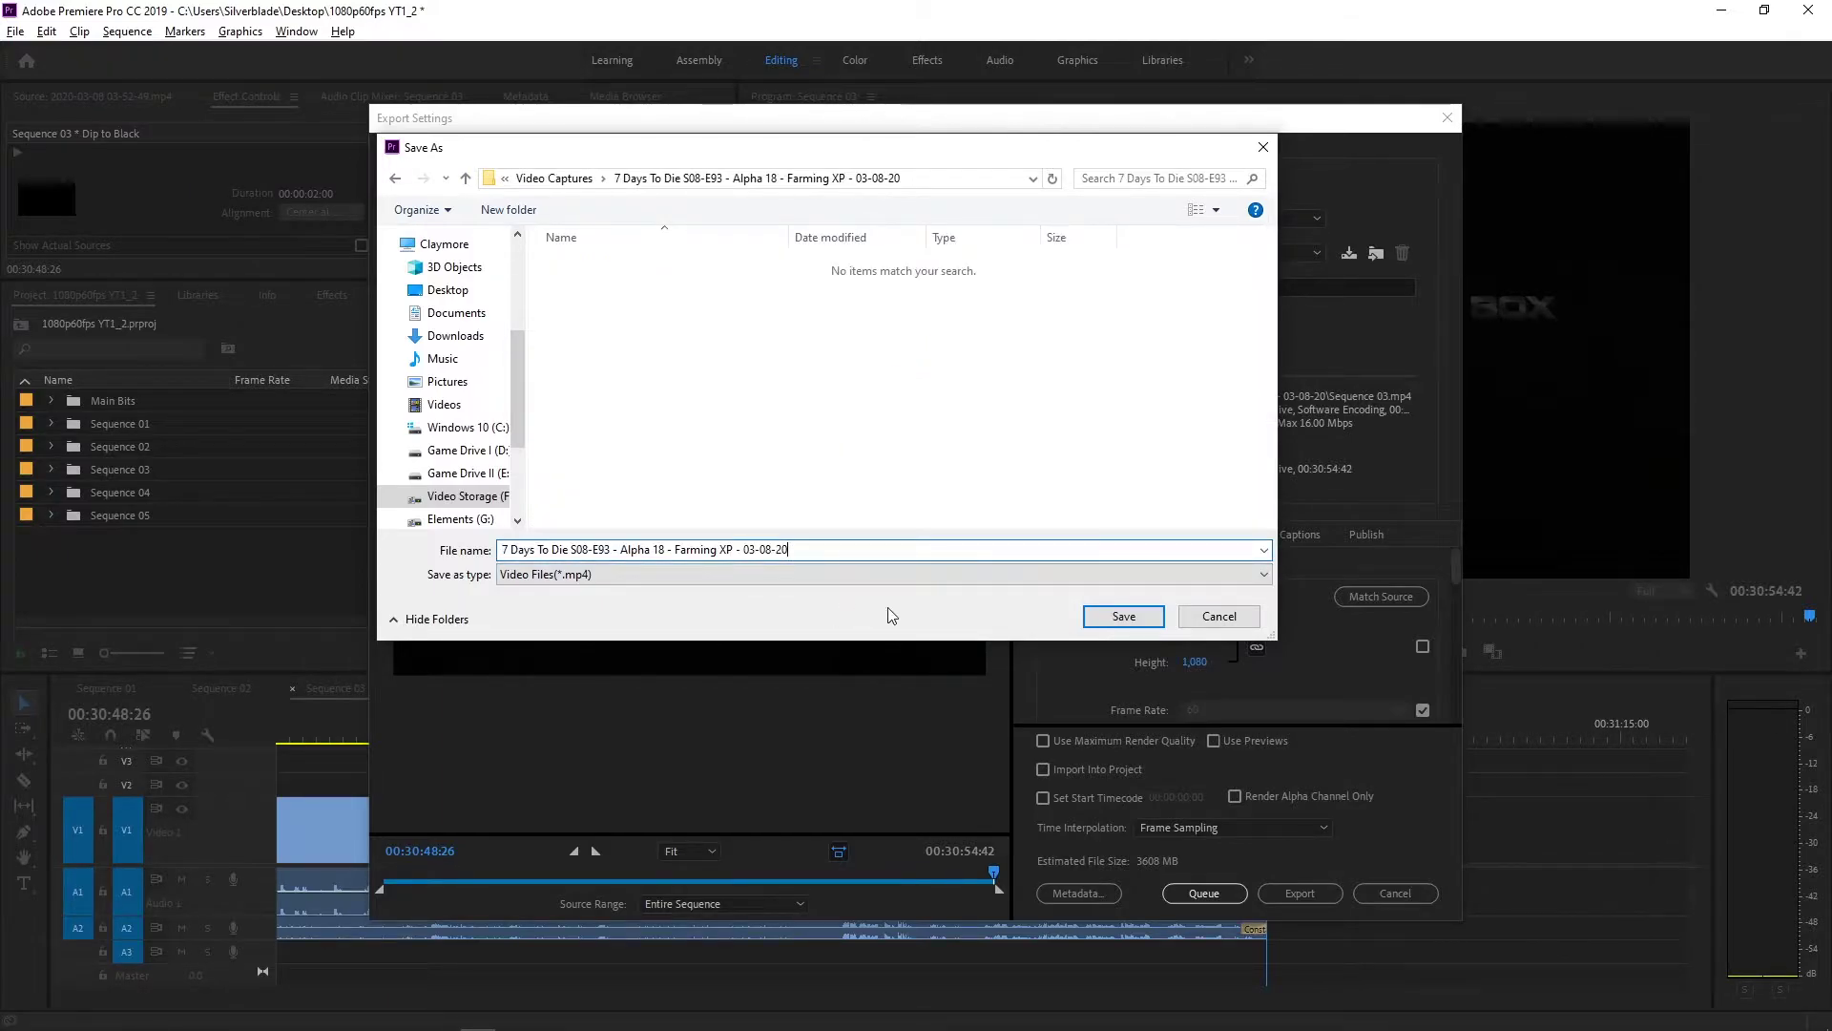
left_click(1123, 616)
left_click(1198, 894)
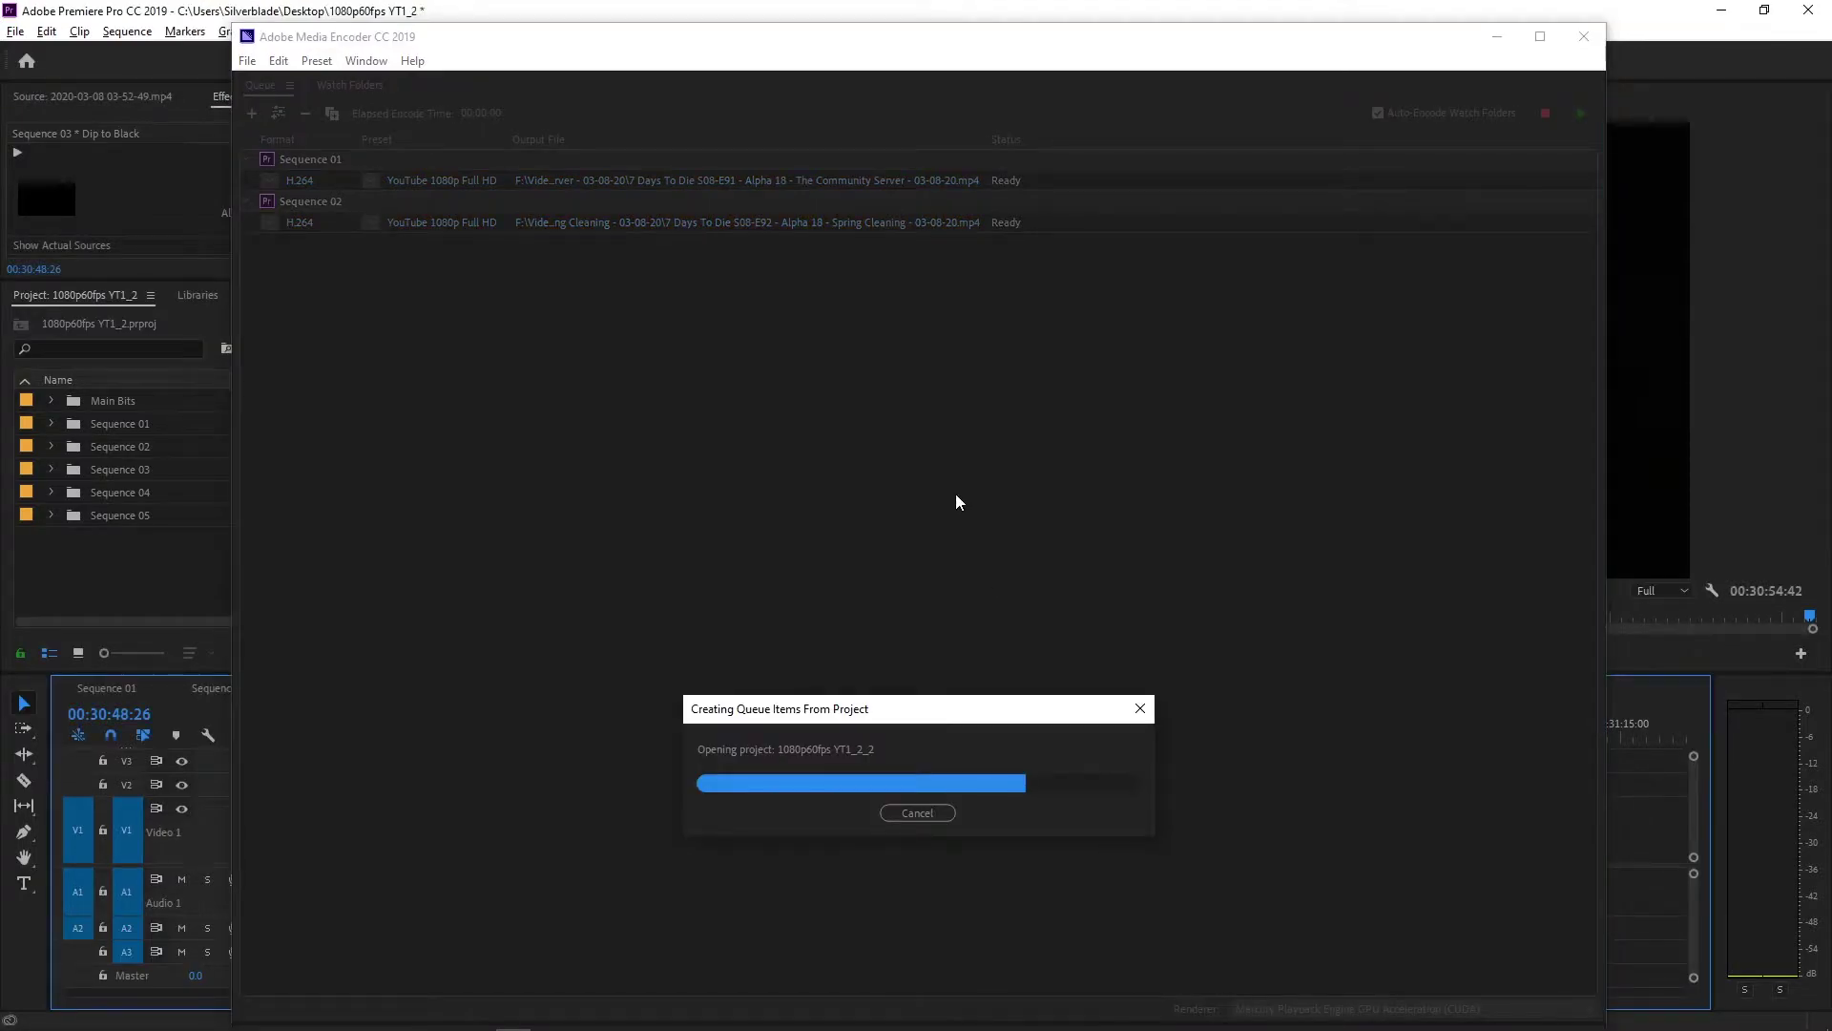
Return to Premiere Pro and set up the media export of Sequence 04 with the Entire Sequence range and YouTube 1080p Full HD preset
key("alt+Tab")
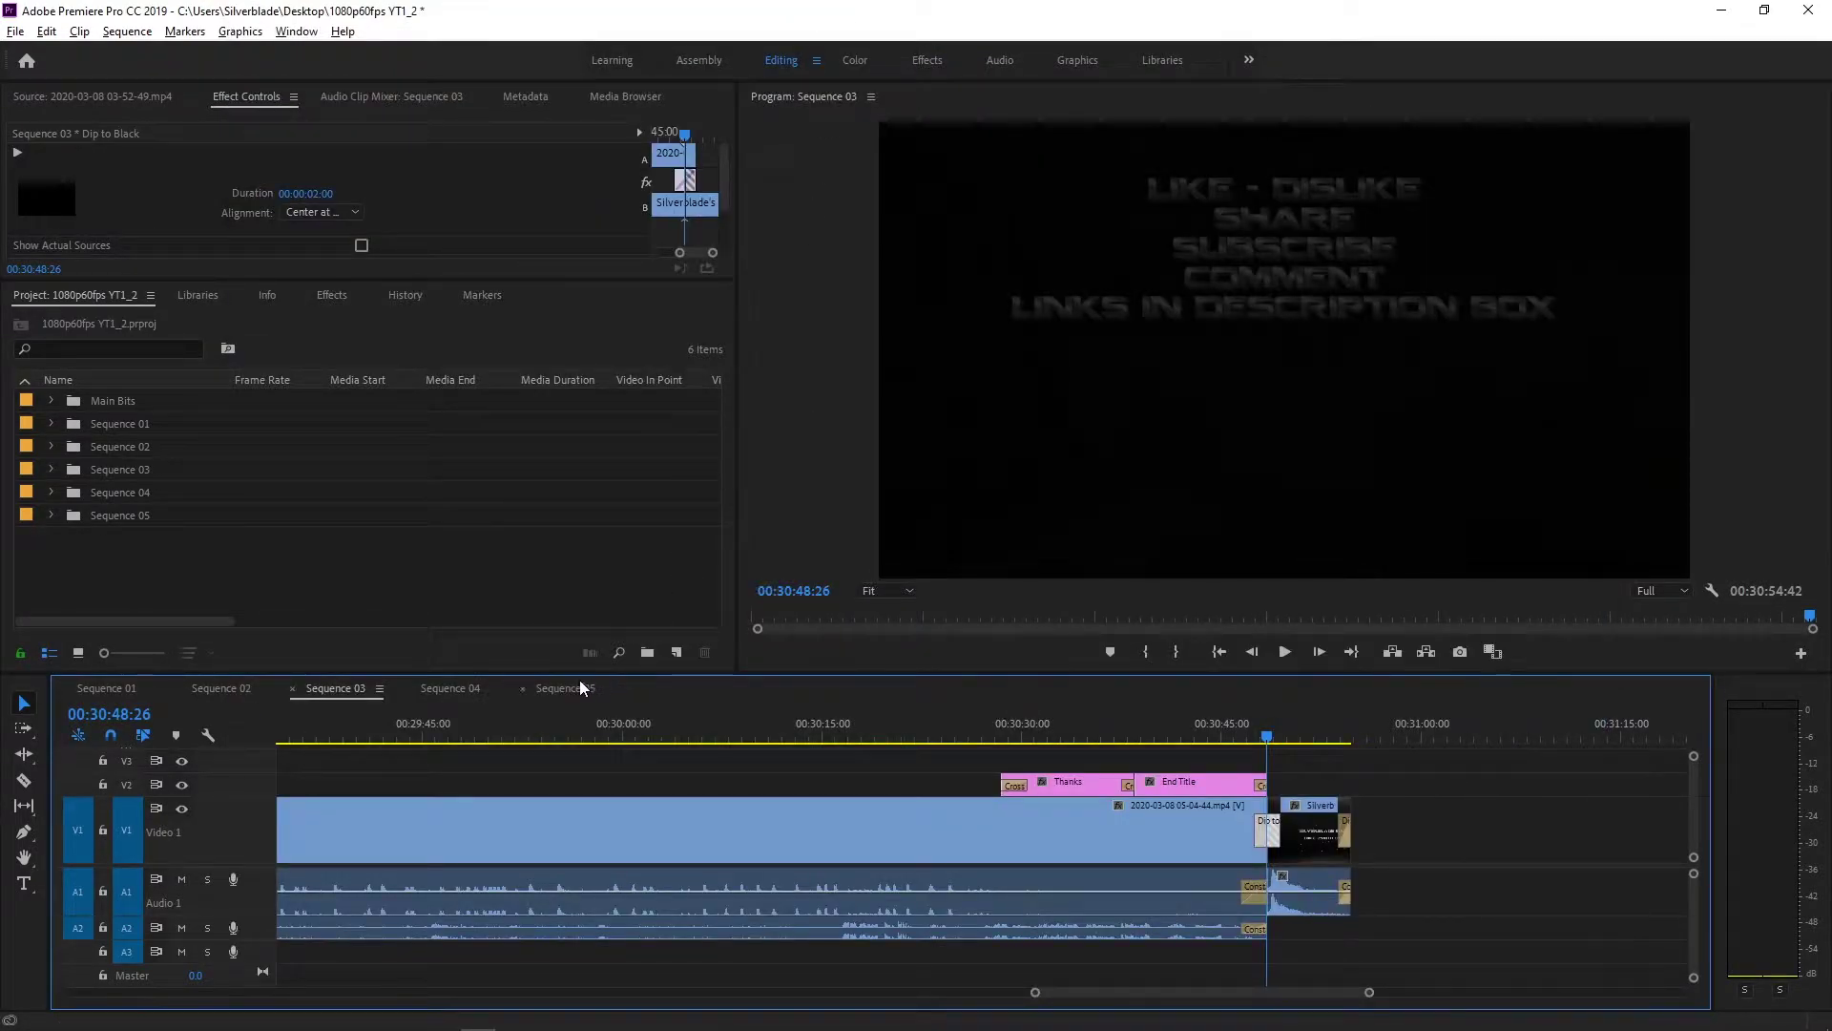
left_click(453, 688)
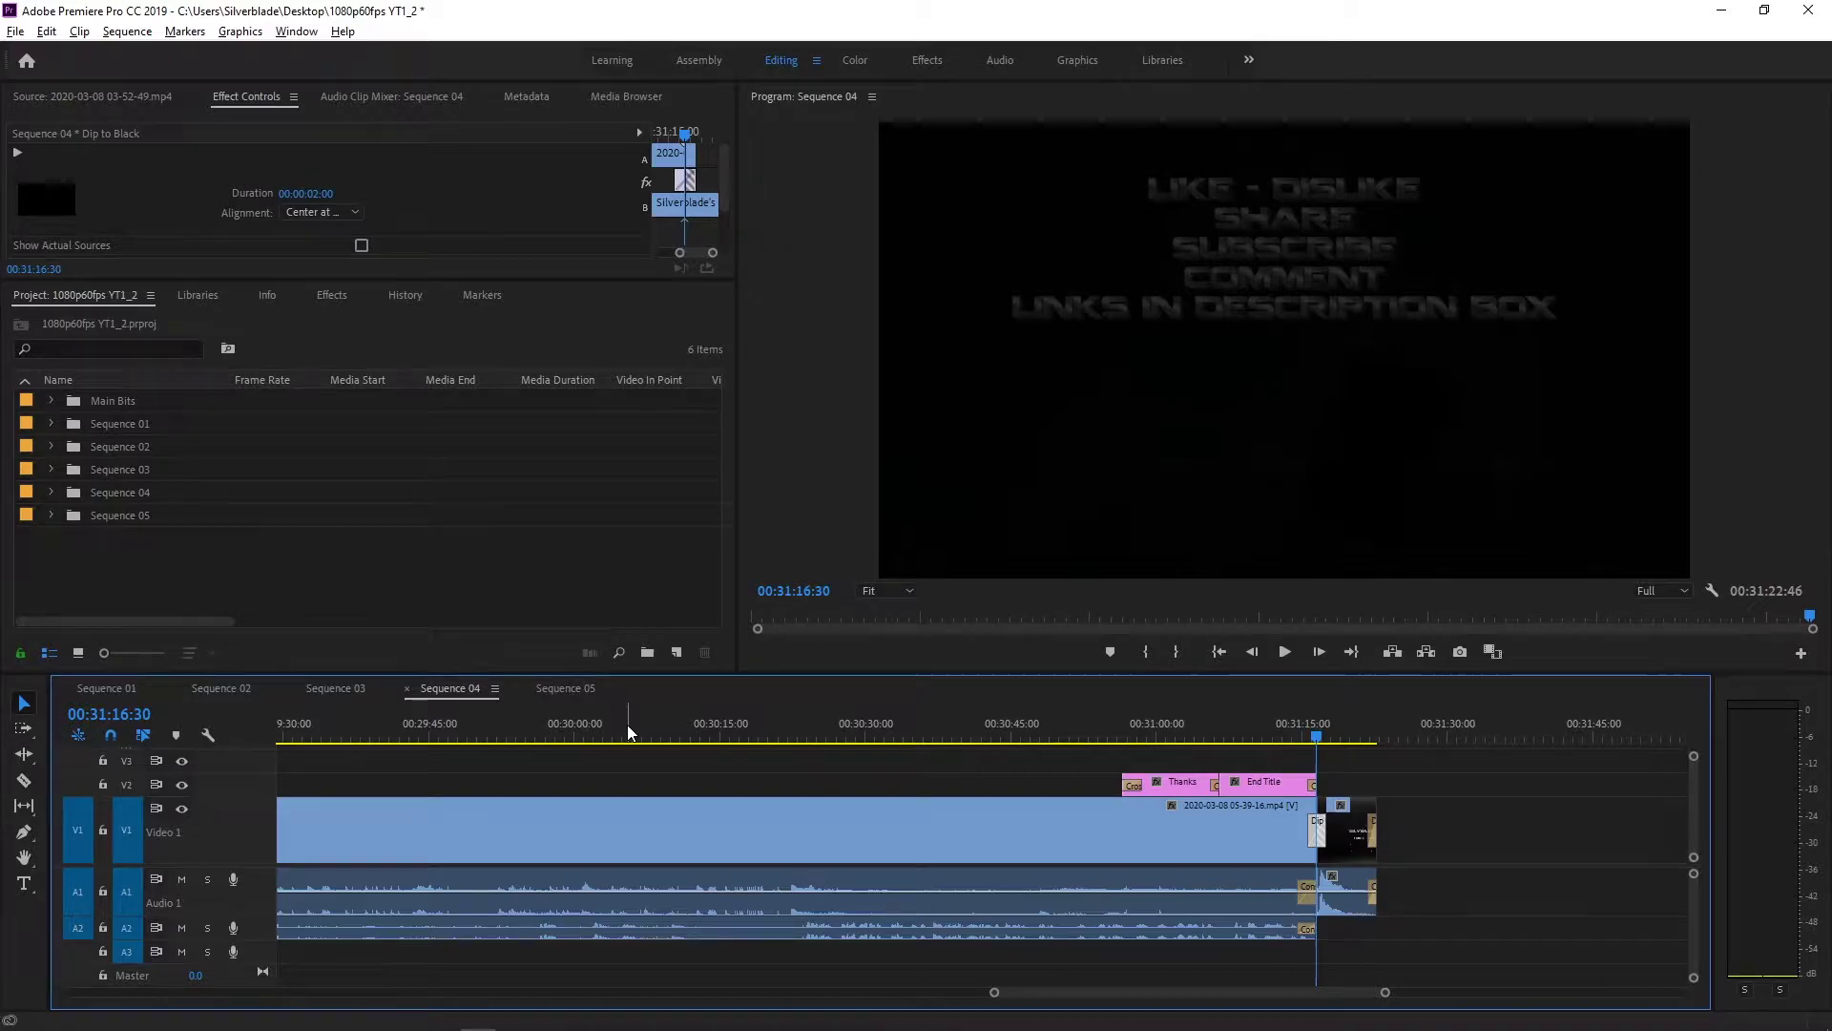
key("ctrl+m")
left_click(692, 902)
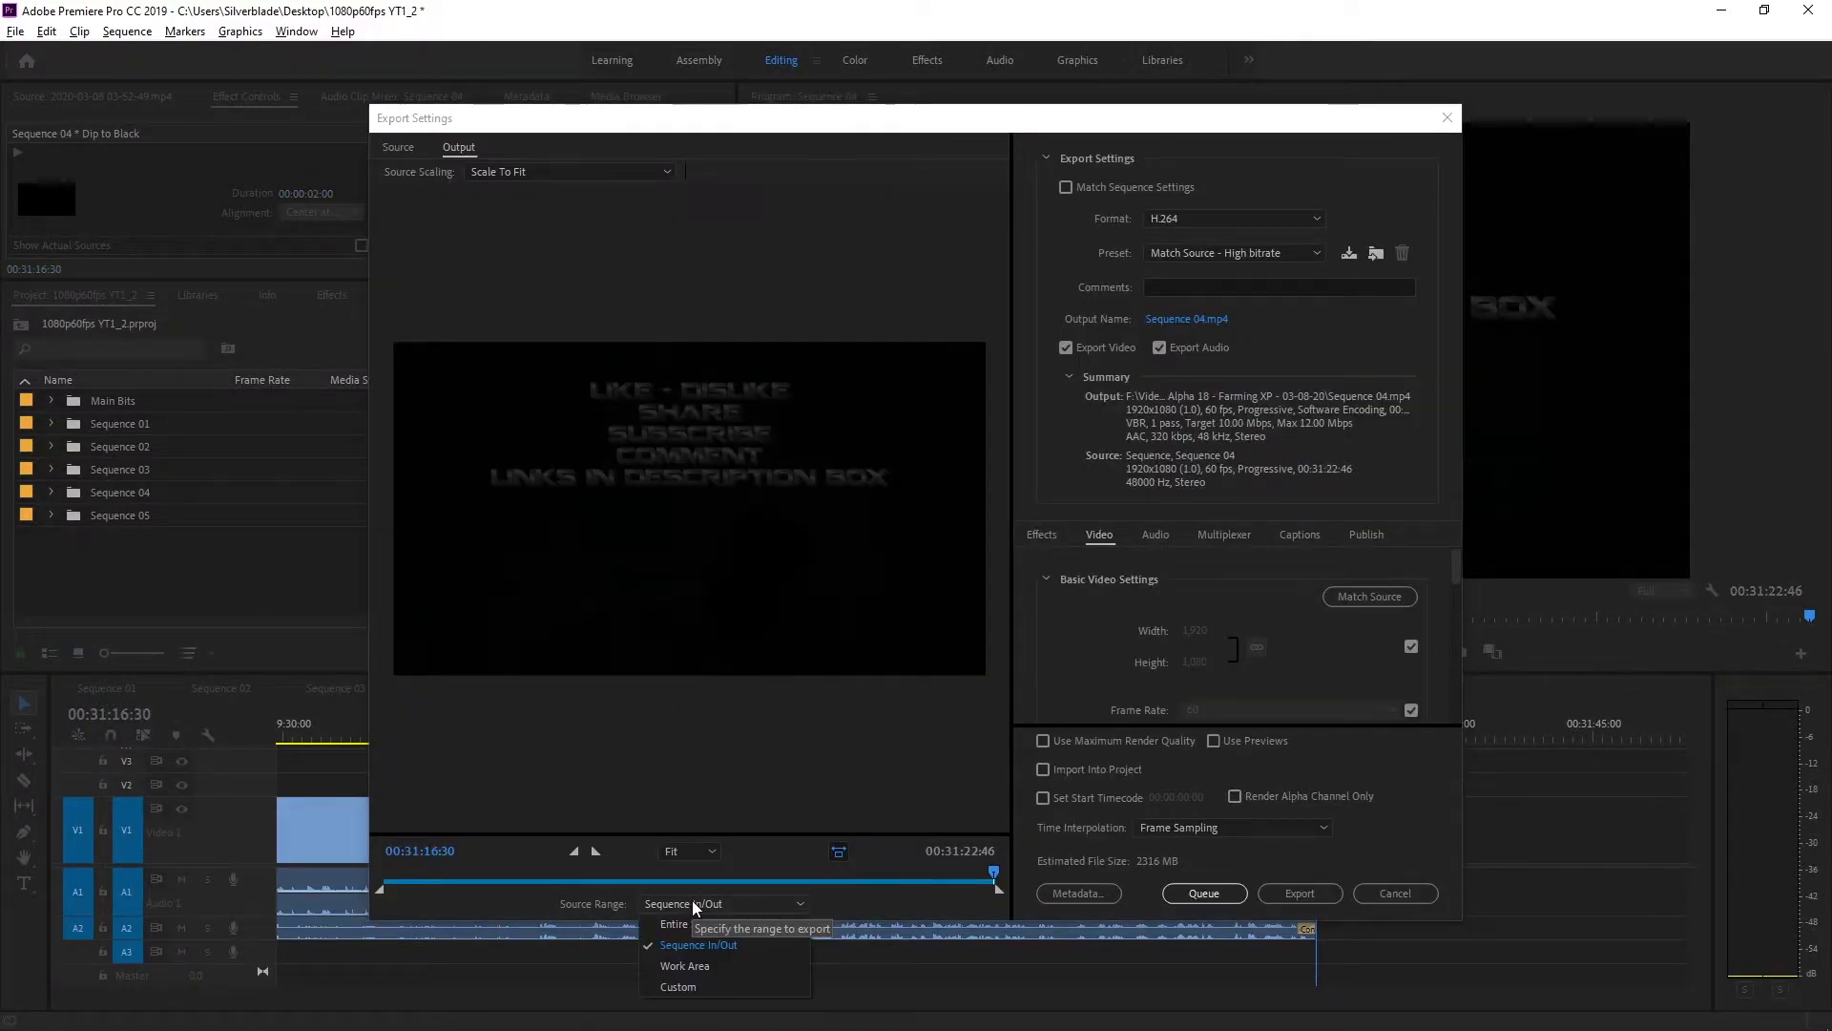
left_click(702, 921)
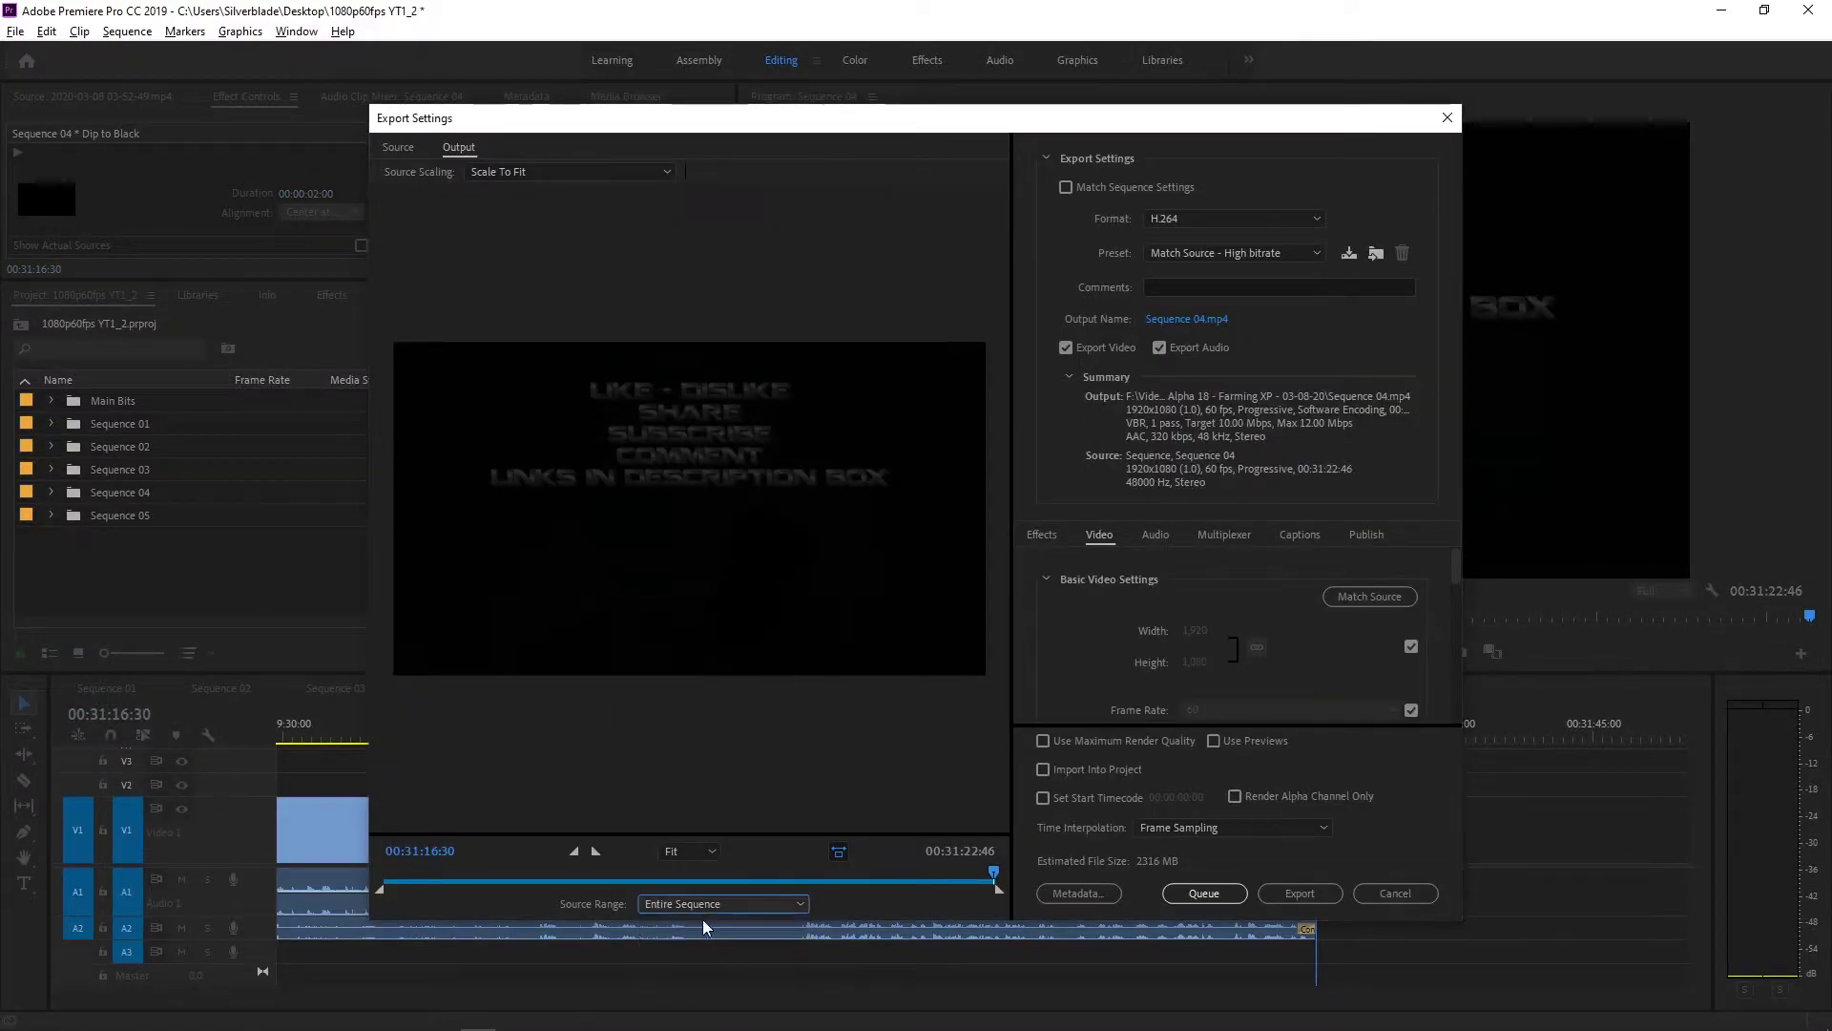
left_click(1237, 254)
left_click(1207, 953)
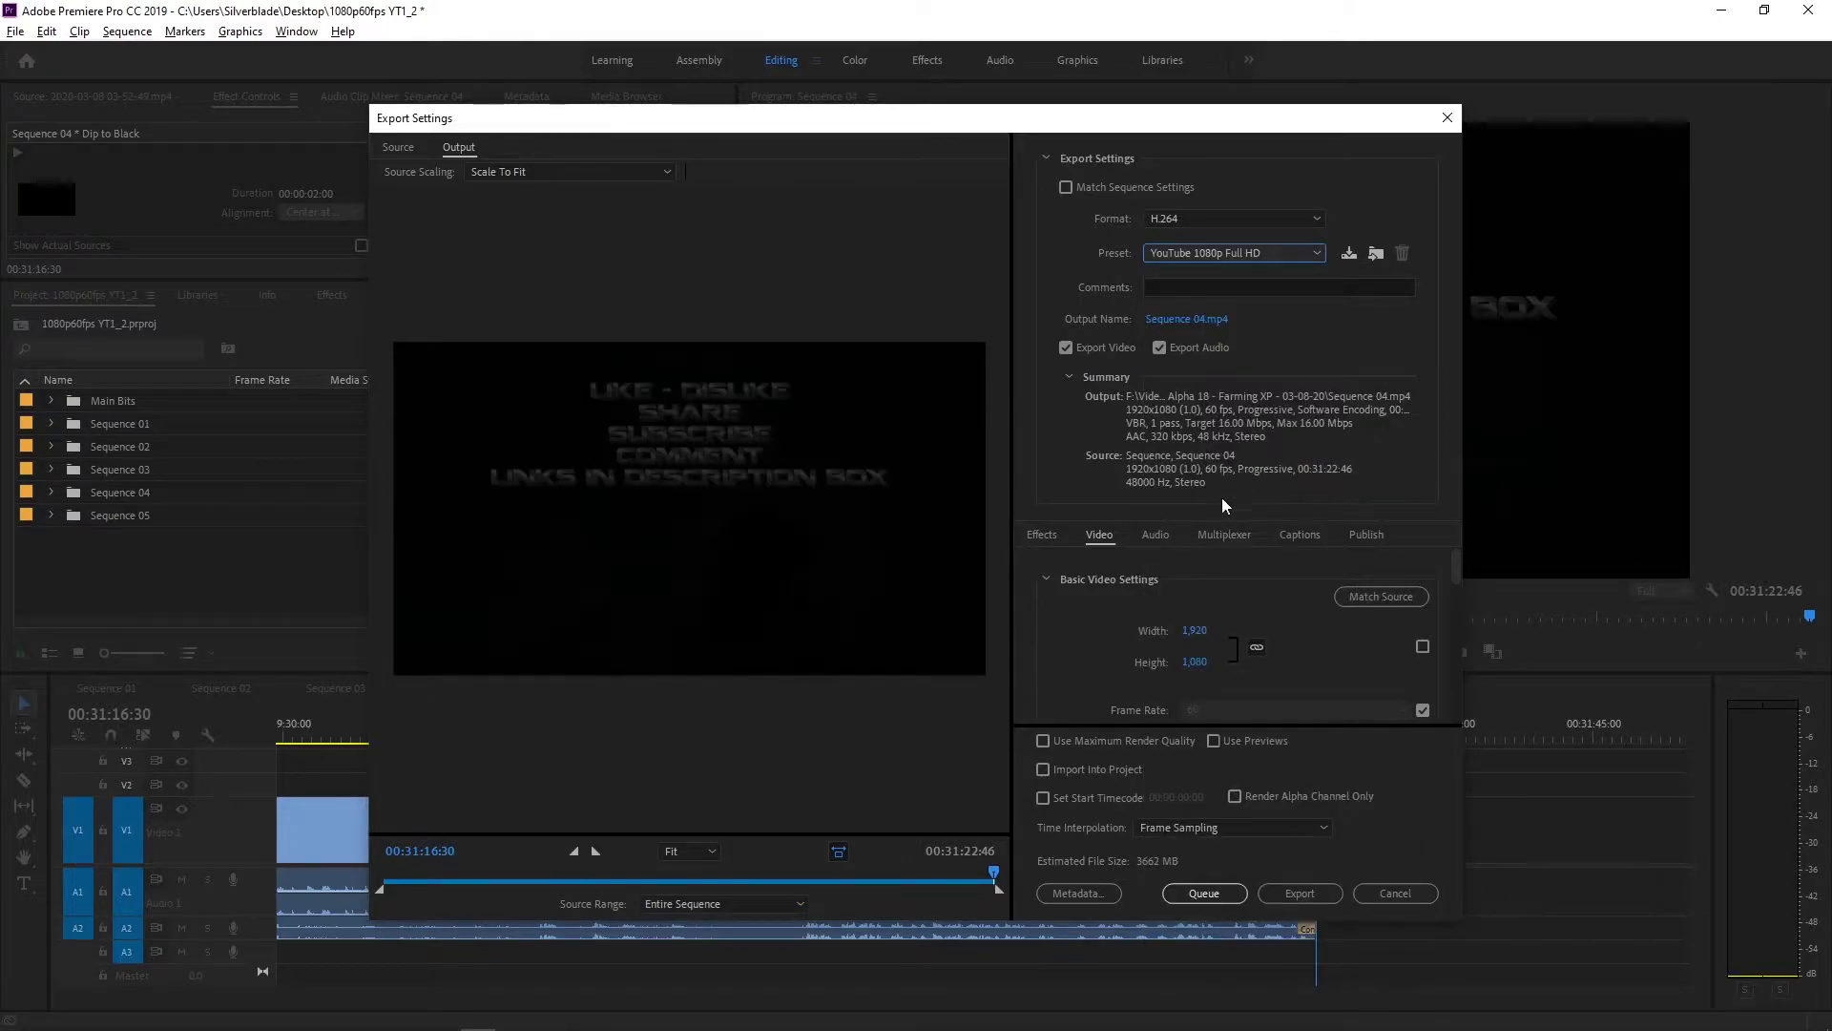
Save the Sequence 04 output as "7 Days To Die S08-E94 - Alpha 18 - Farming Failure - 03-08-20" in its episode folder and queue the export
left_click(1205, 315)
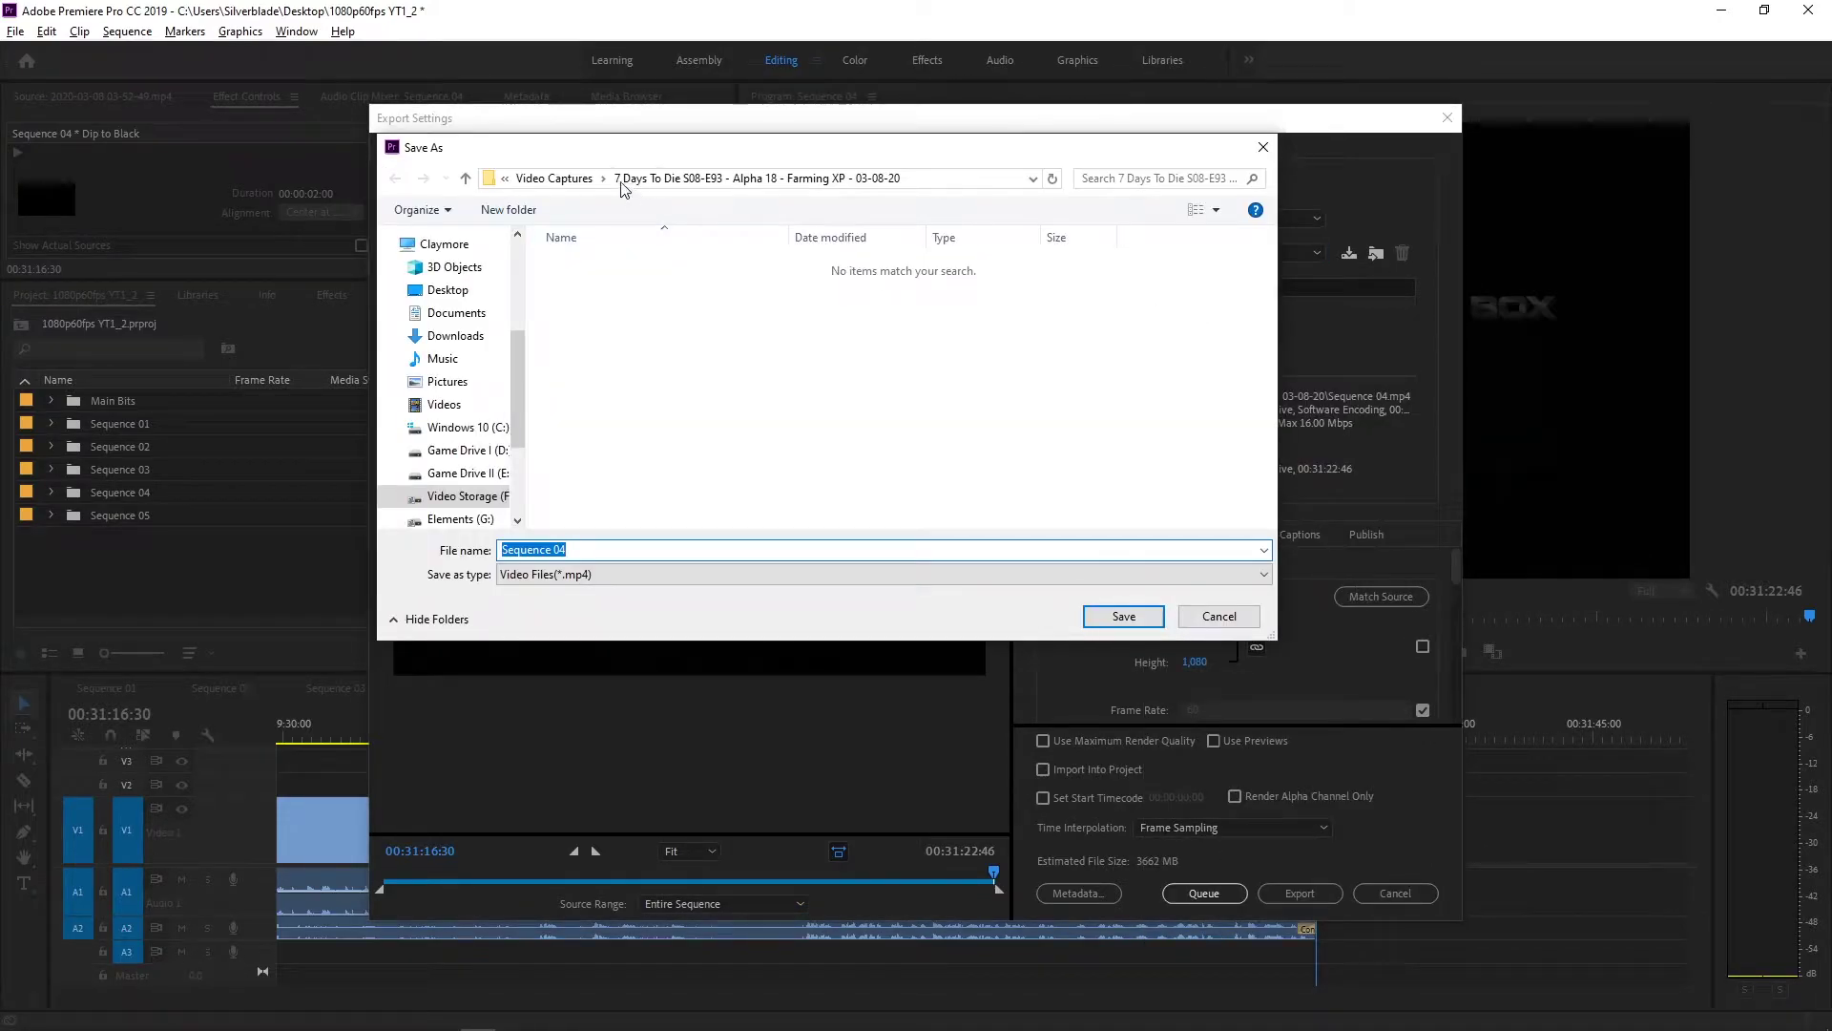
left_click(566, 177)
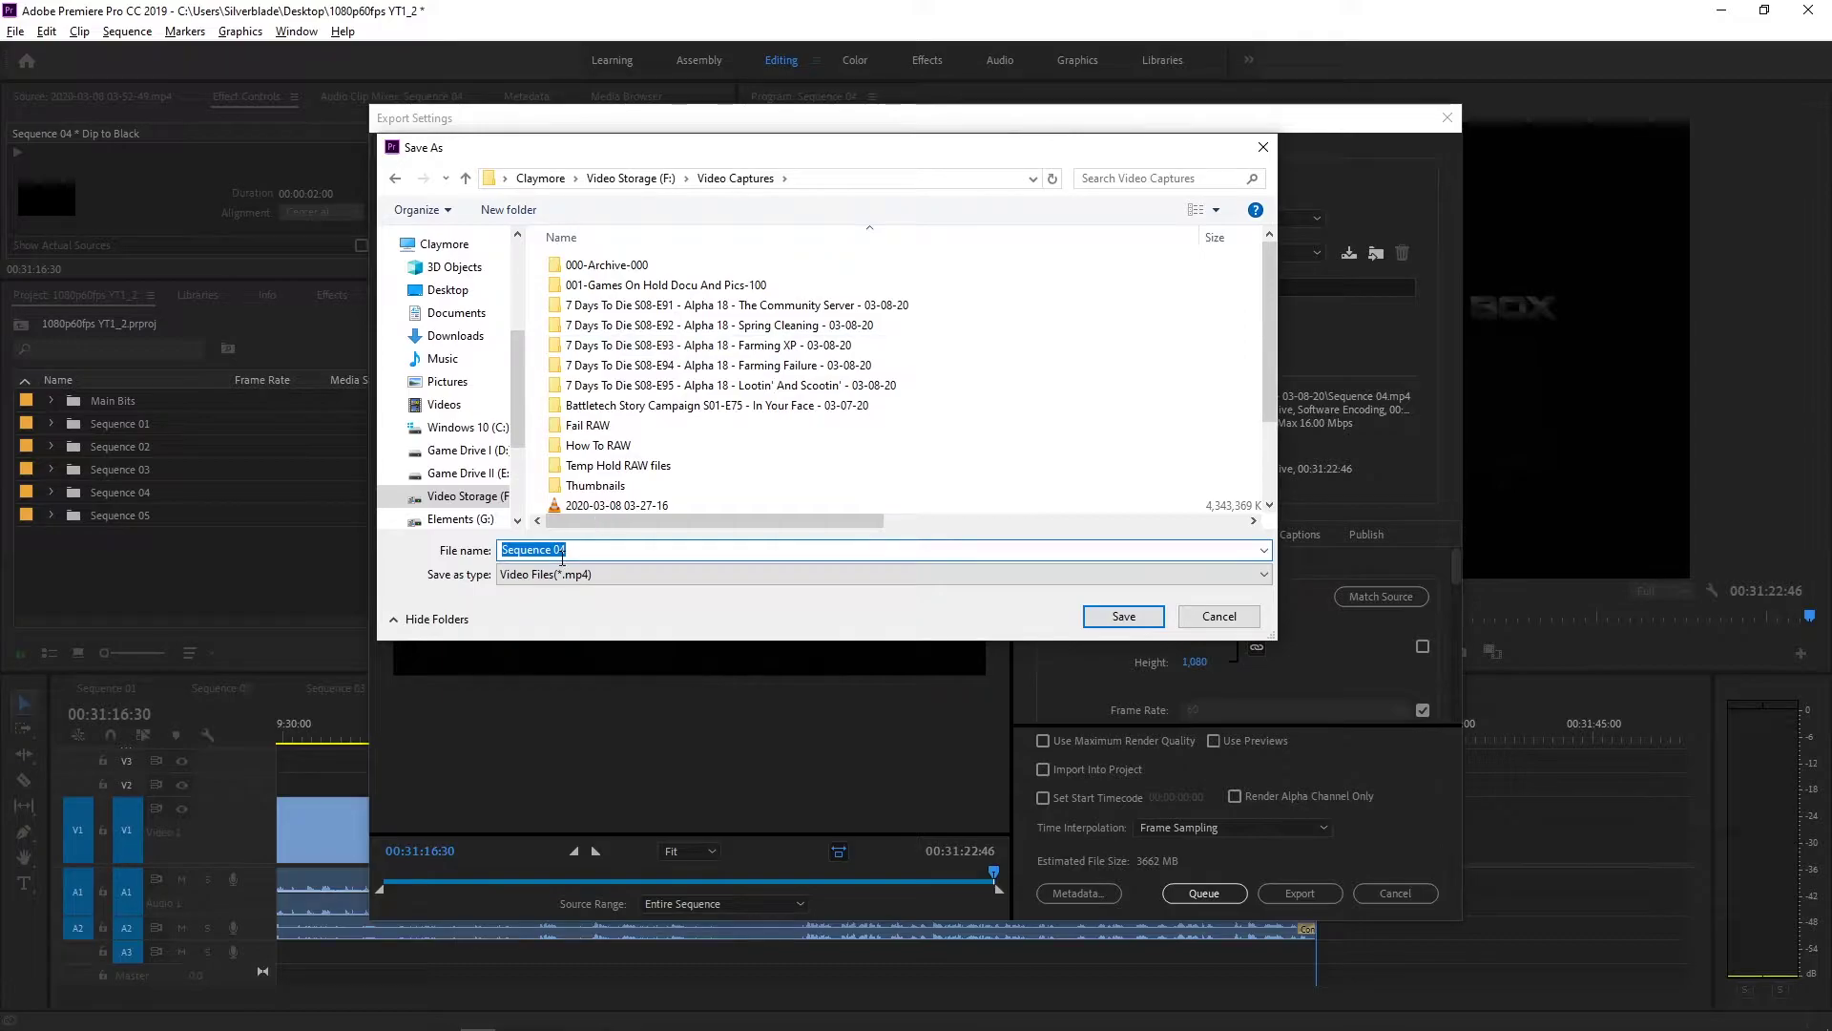
left_click(748, 367)
left_click(749, 366)
key("ctrl+c")
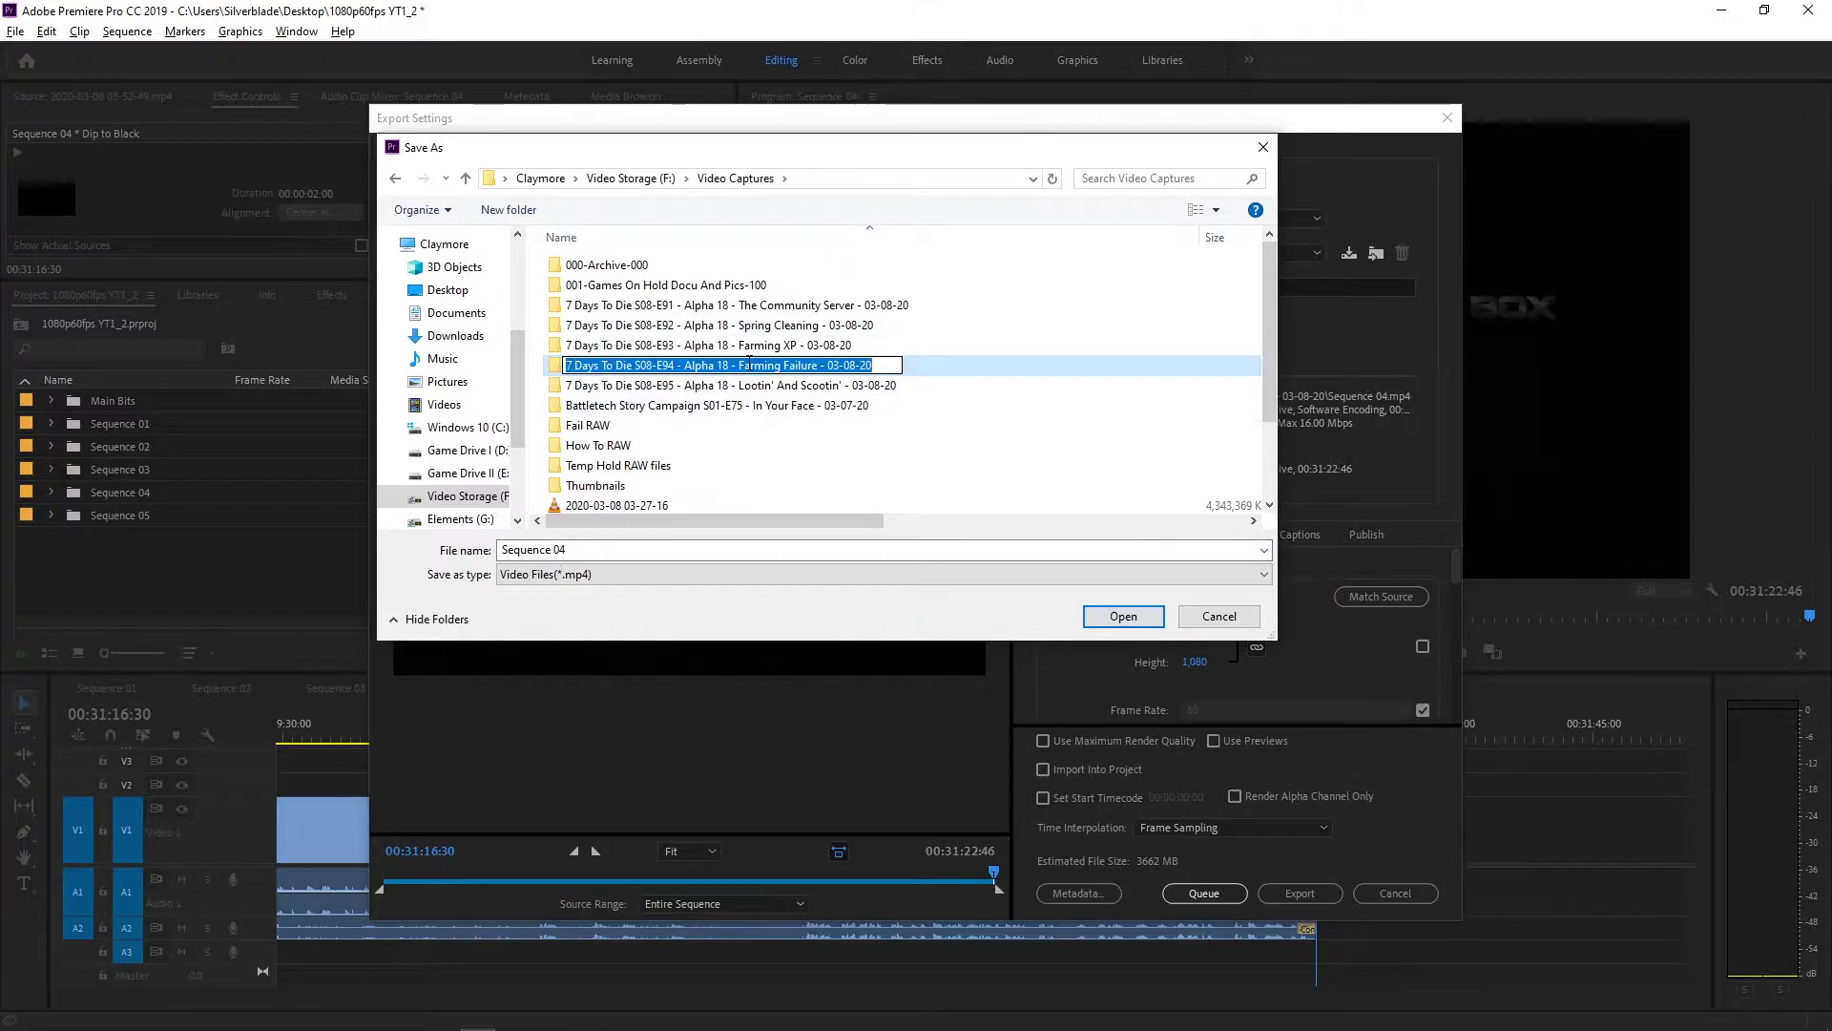
double_click(916, 365)
left_click(659, 548)
key("ctrl+v")
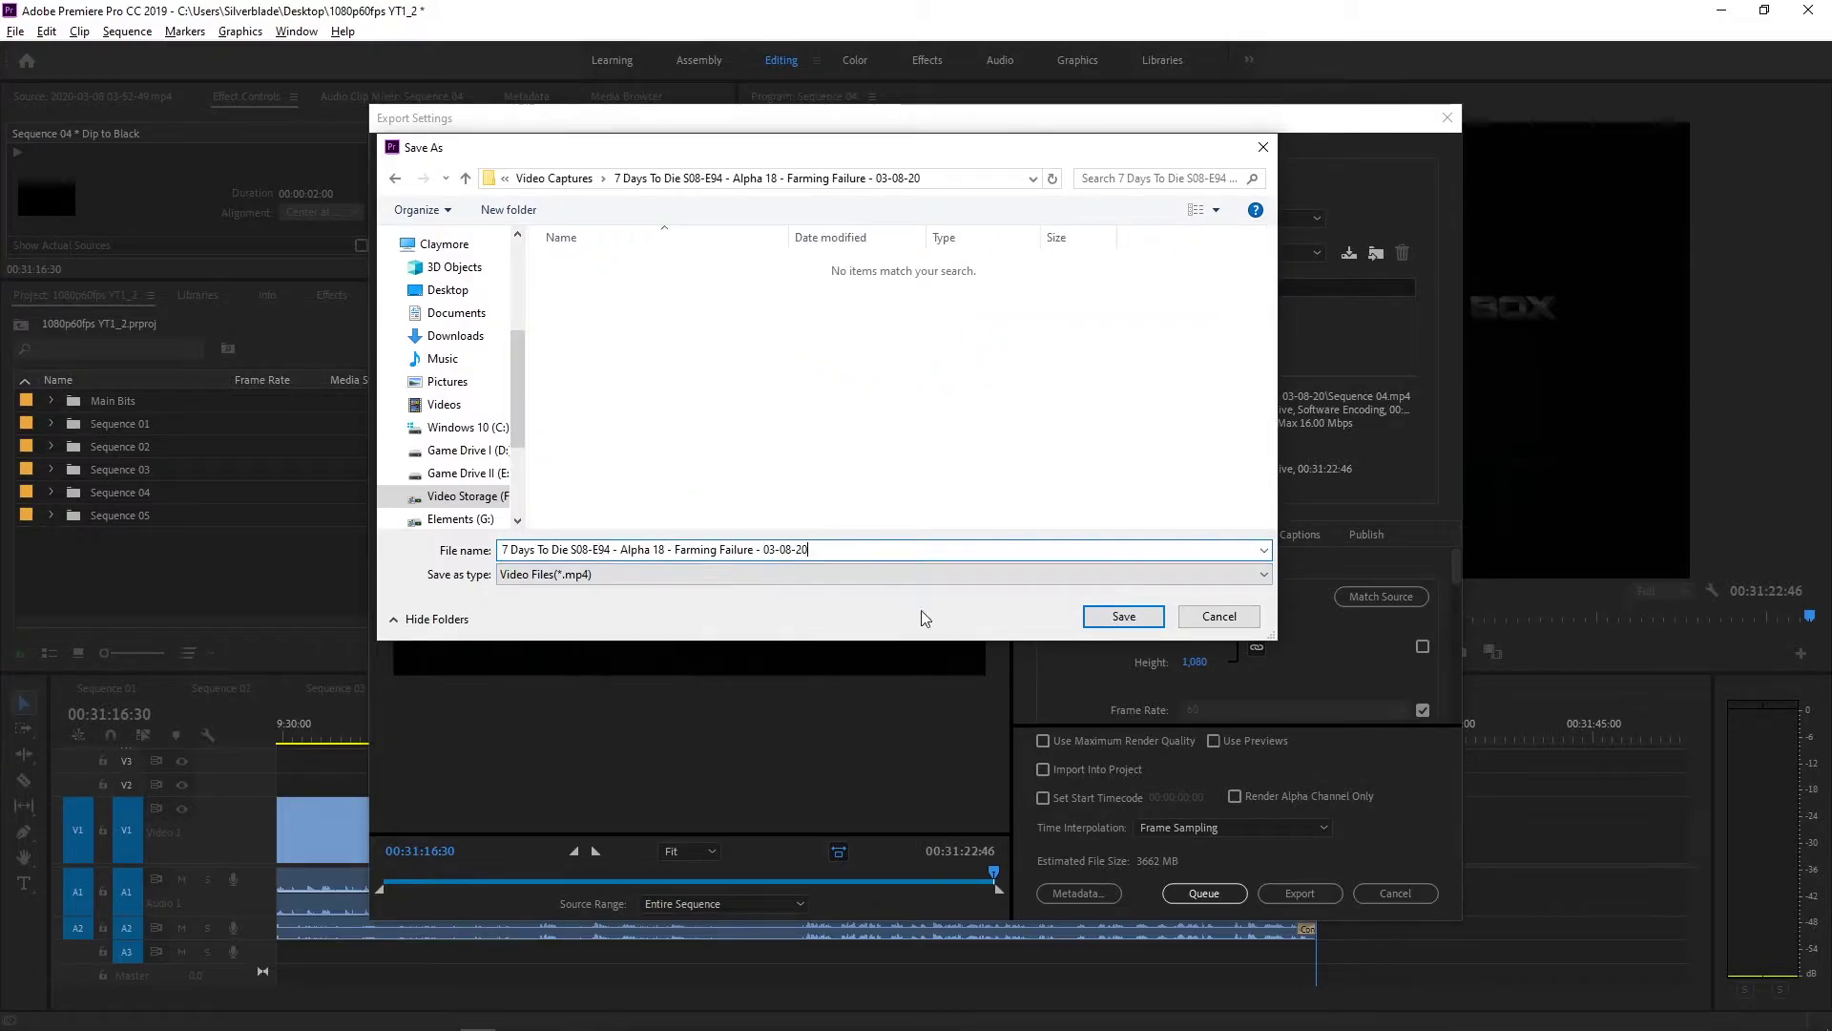
left_click(1097, 618)
left_click(1204, 893)
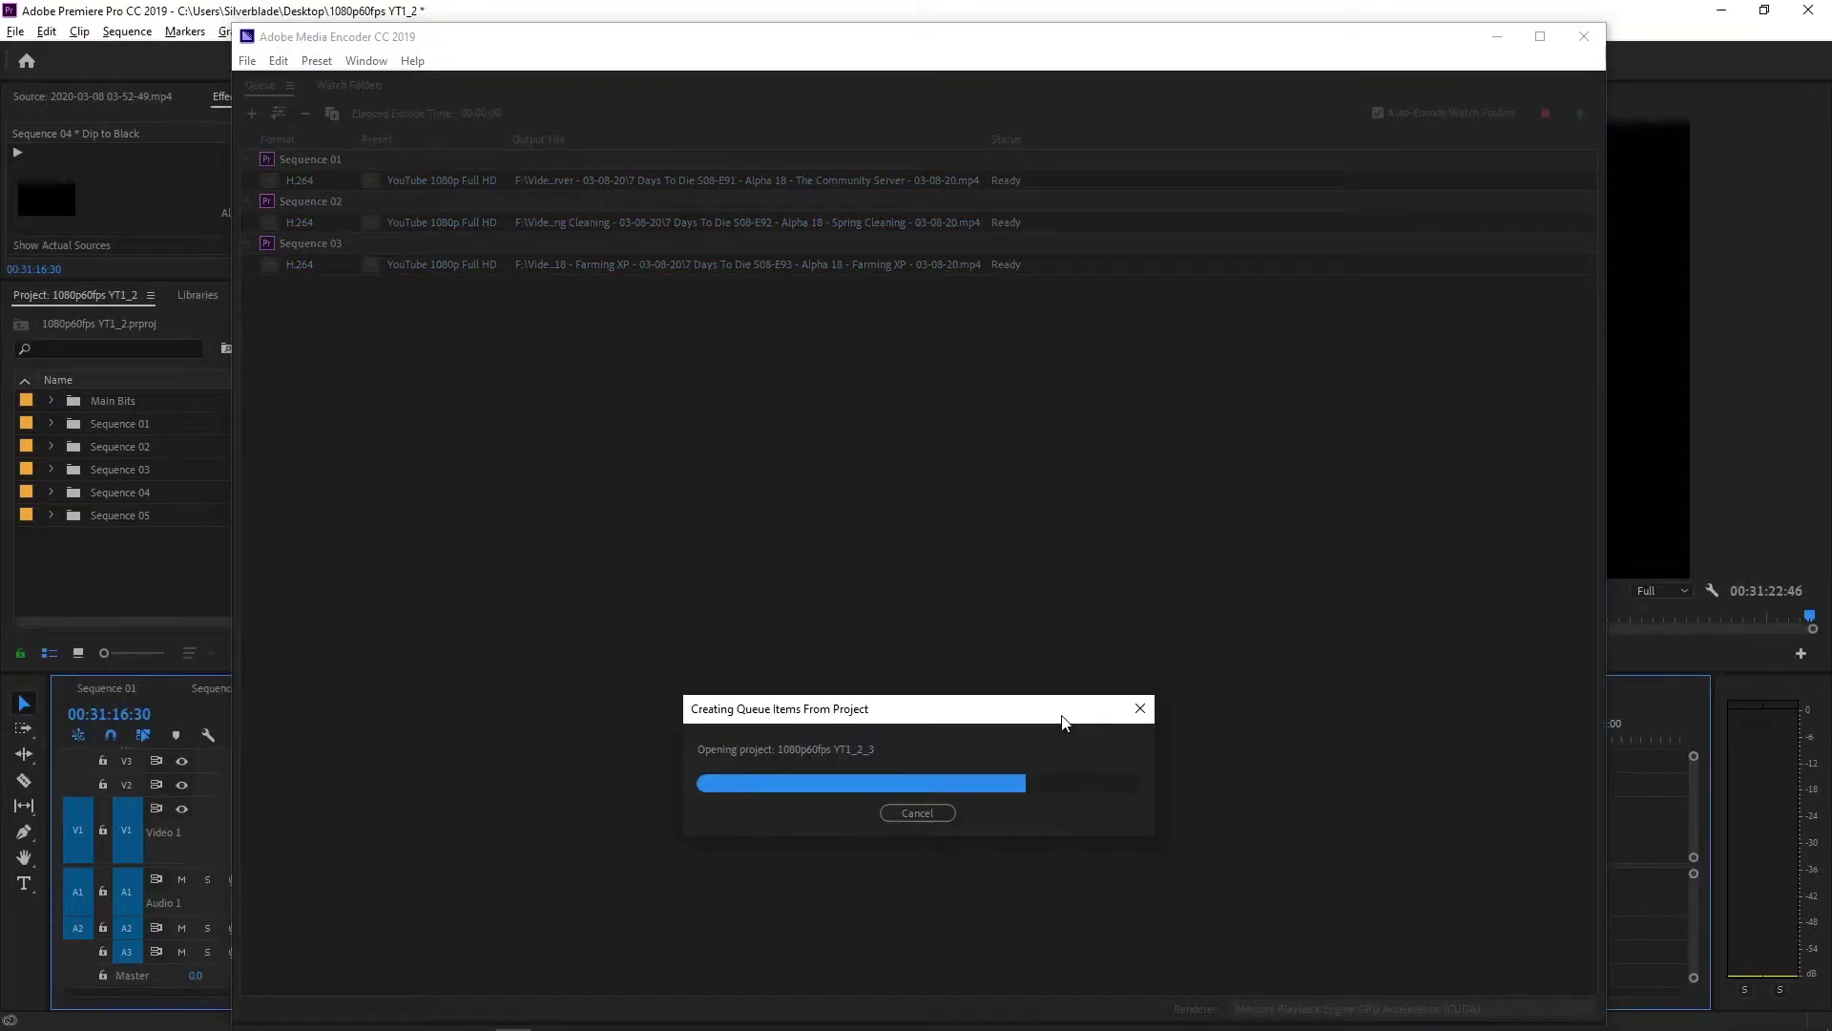
Return to Premiere Pro and set up the media export of Sequence 05 with the Entire Sequence range and YouTube 1080p Full HD preset
key("alt+Tab")
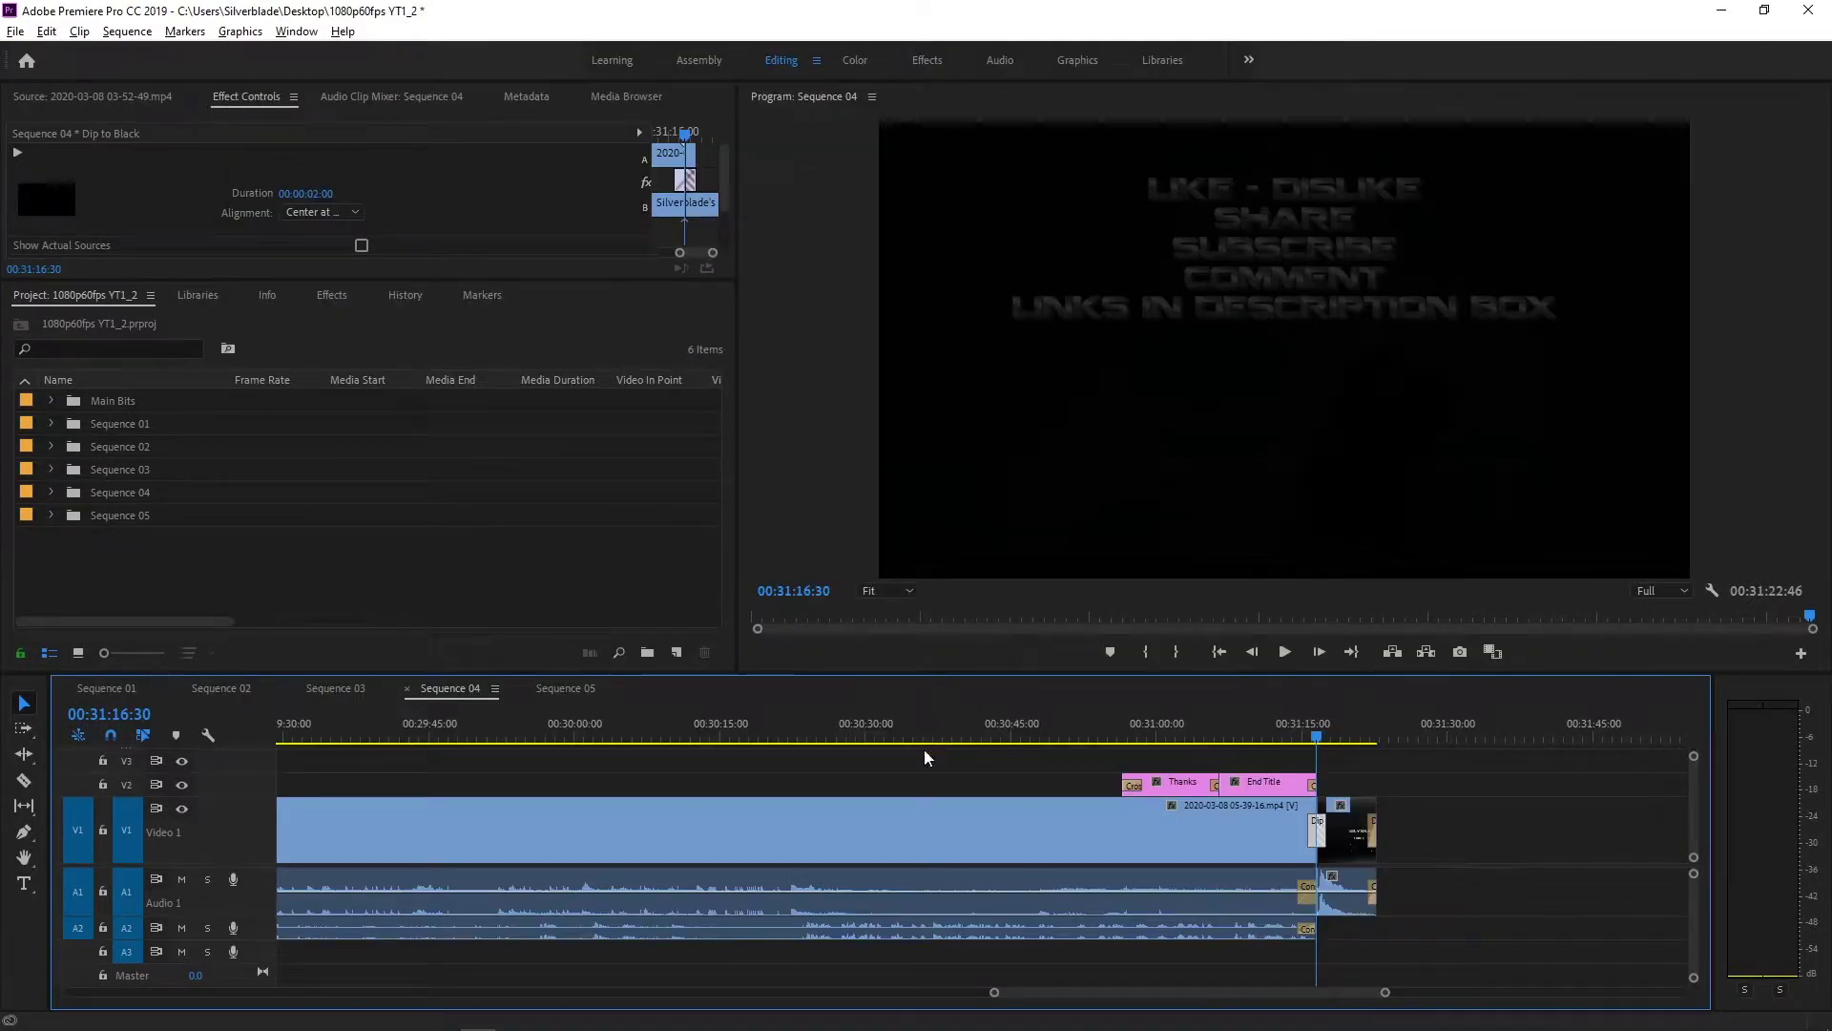
left_click(573, 689)
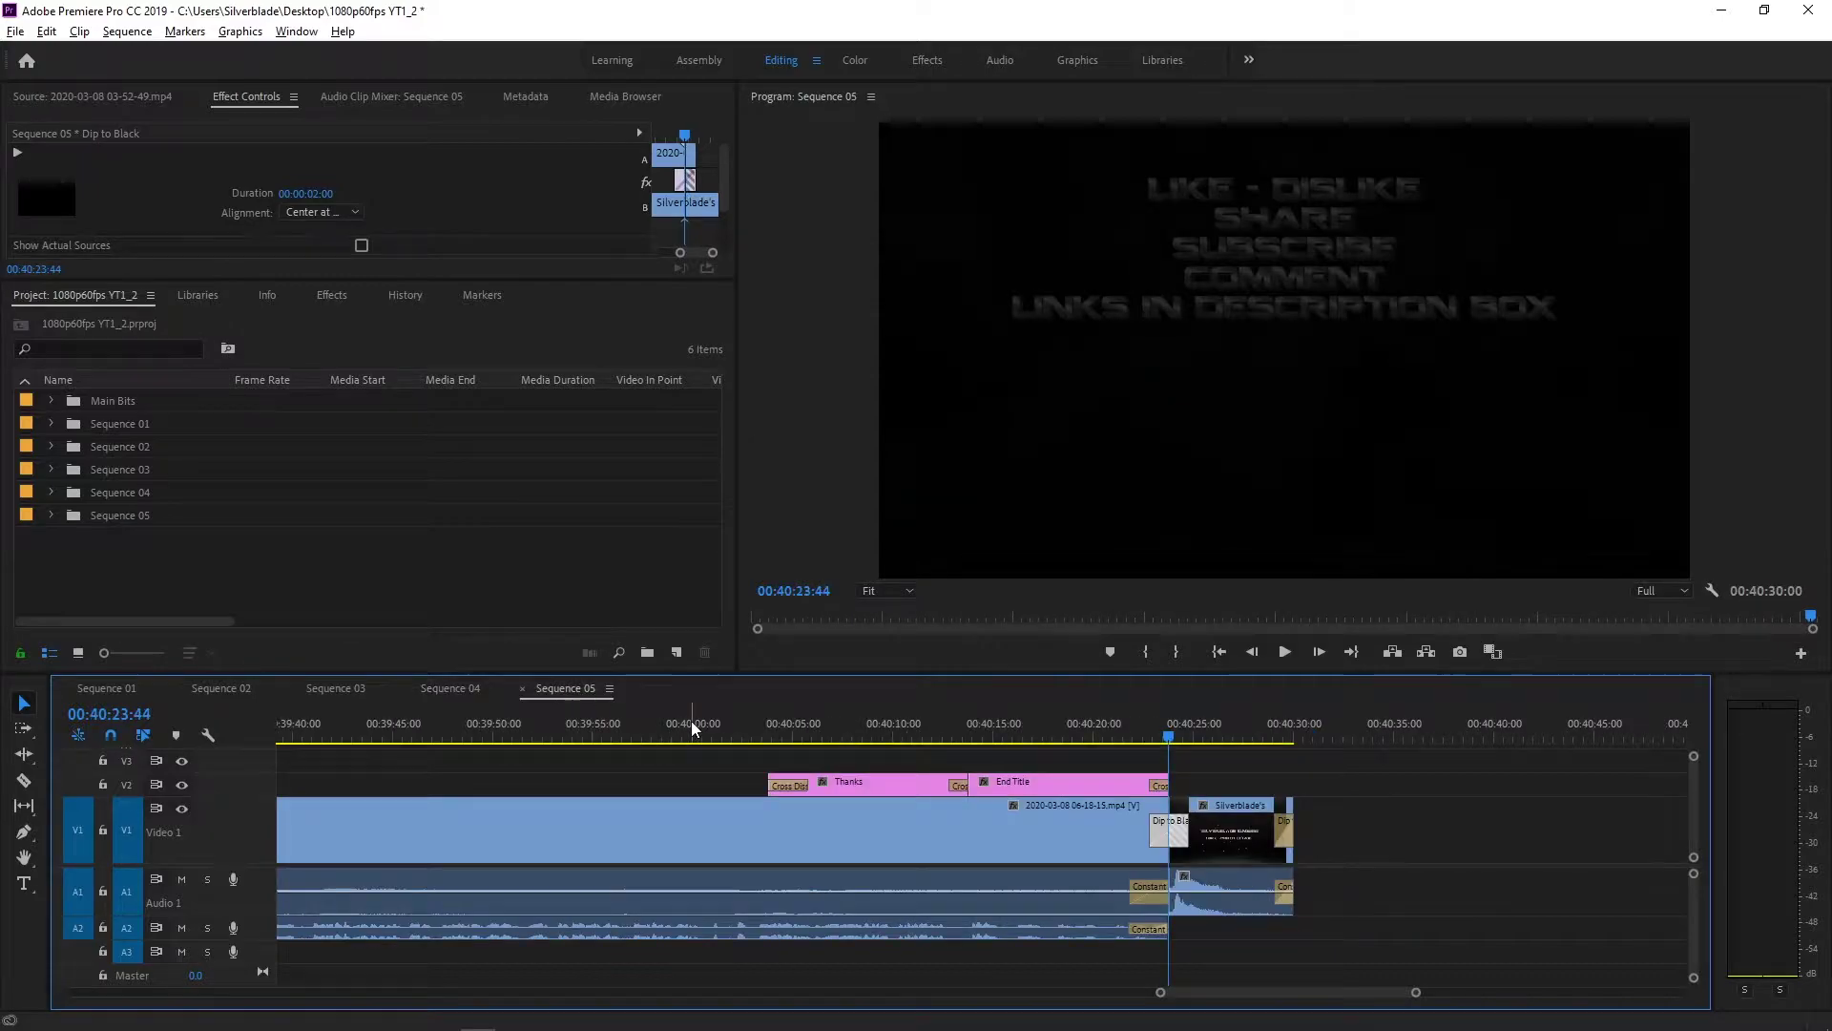
key("ctrl+m")
left_click(674, 903)
left_click(680, 920)
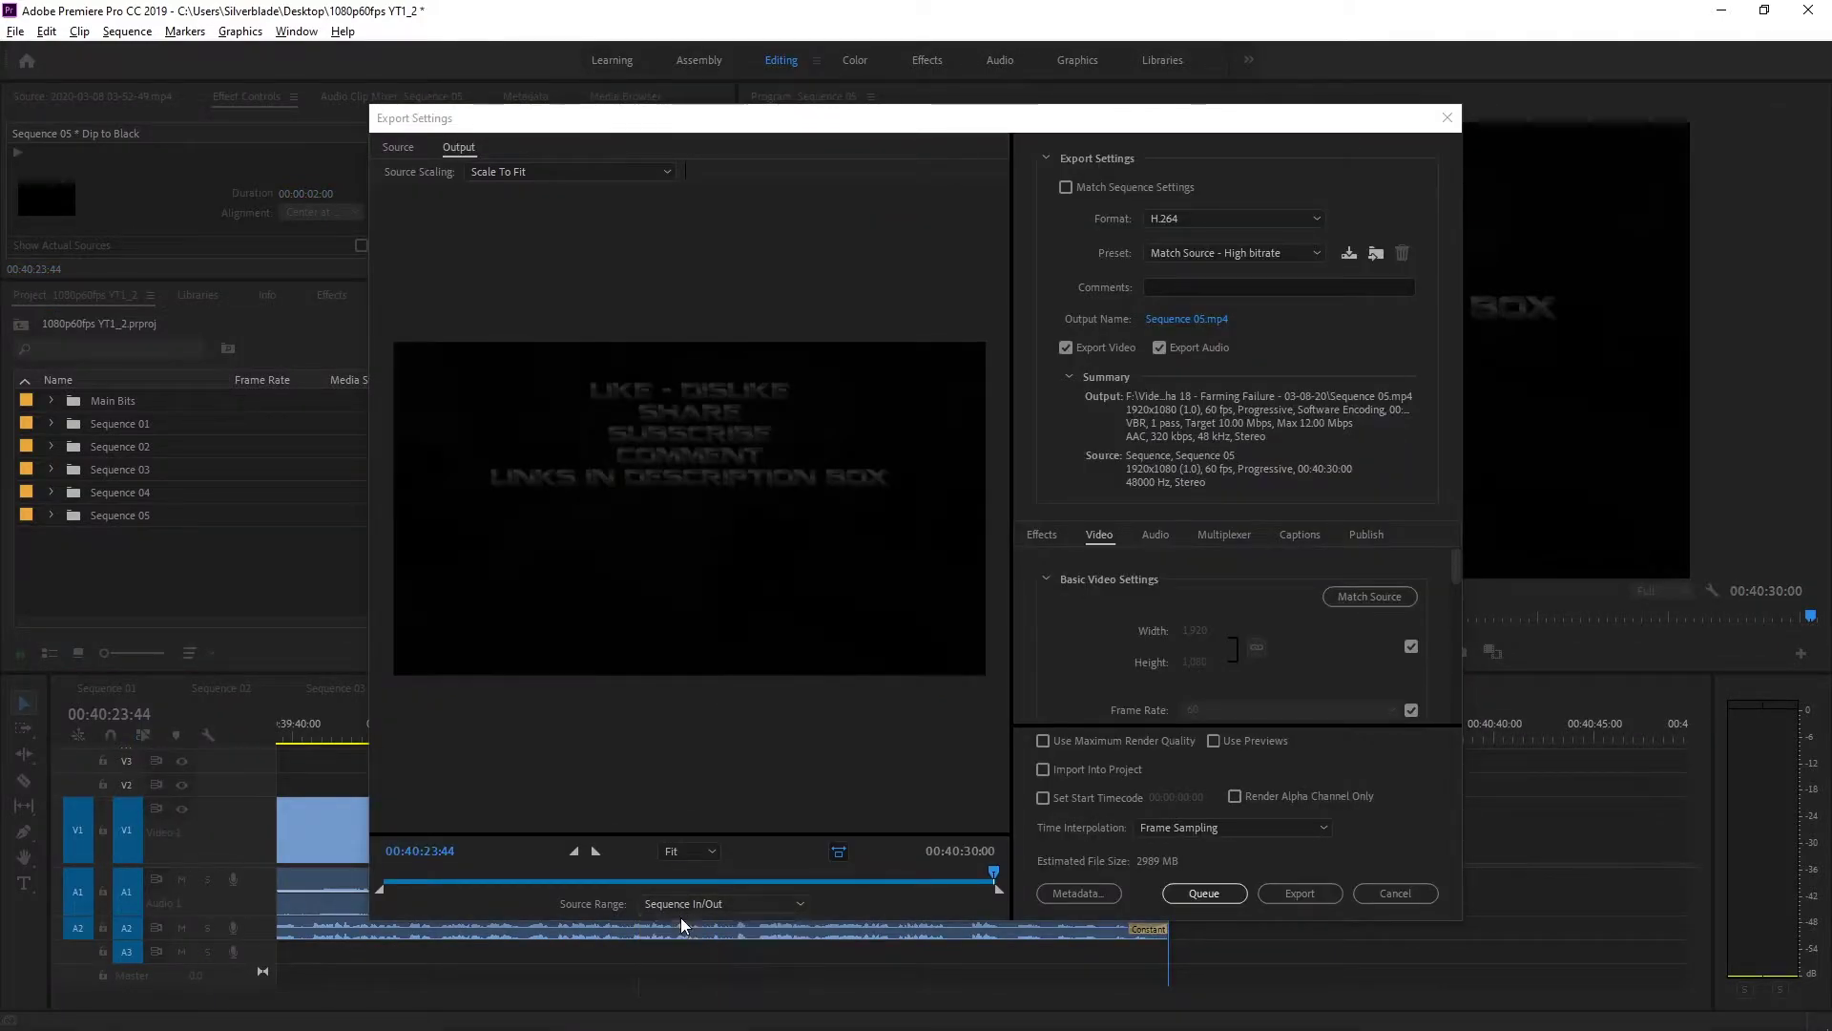
left_click(1189, 254)
left_click(1188, 966)
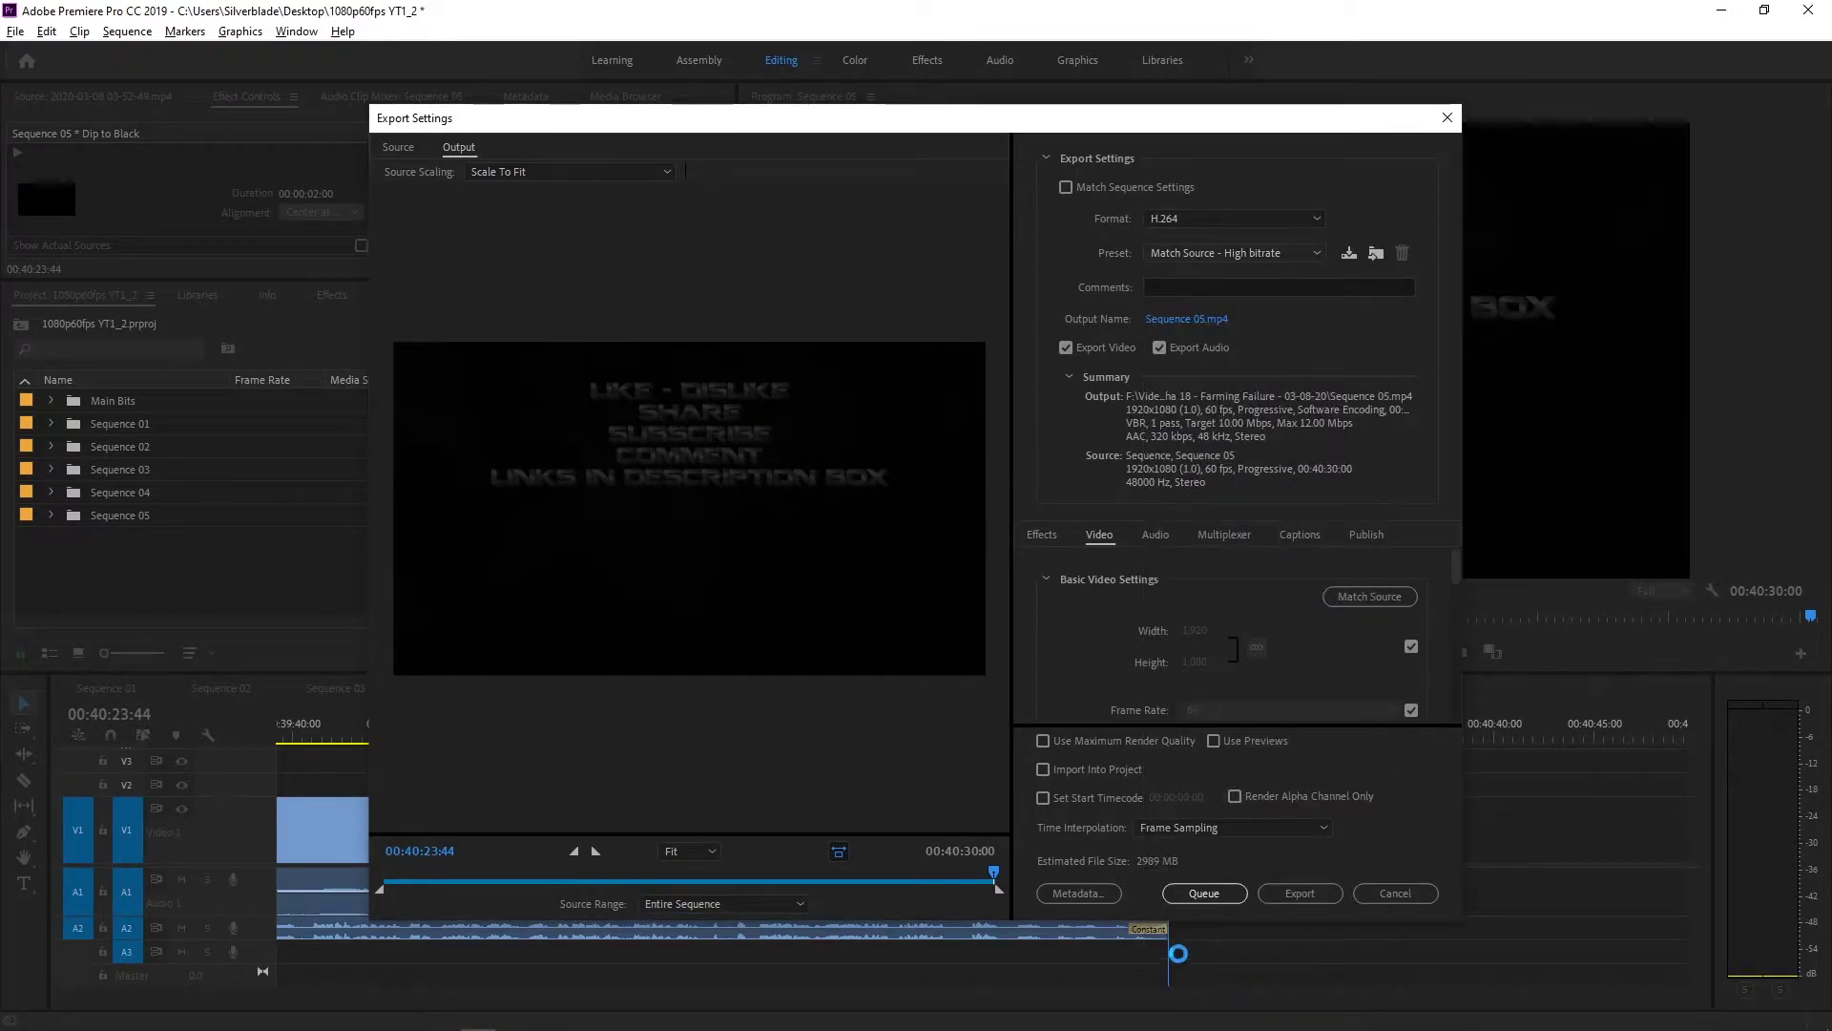
Name the Sequence 05 output "7 Days To Die S08-E95 - Alpha 18 - Lootin' And Scootin' - 03-08-20" and save it in the matching episode folder
left_click(1217, 318)
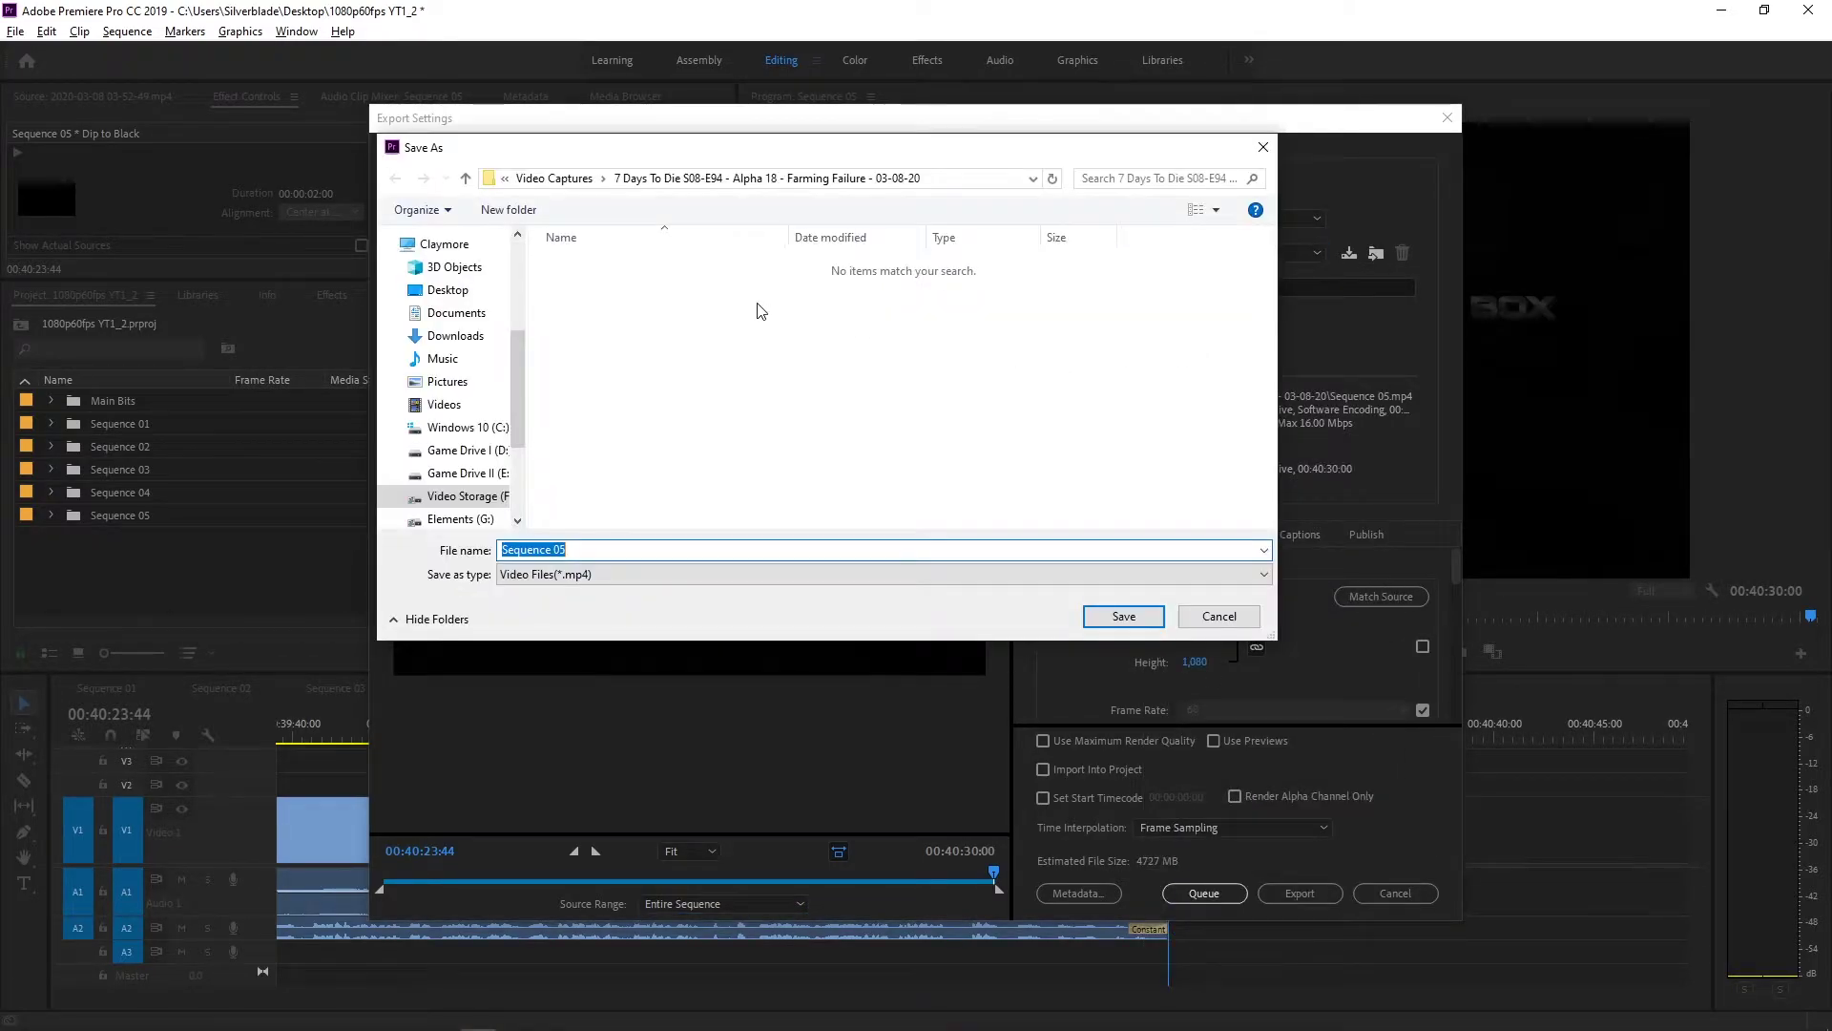
left_click(555, 179)
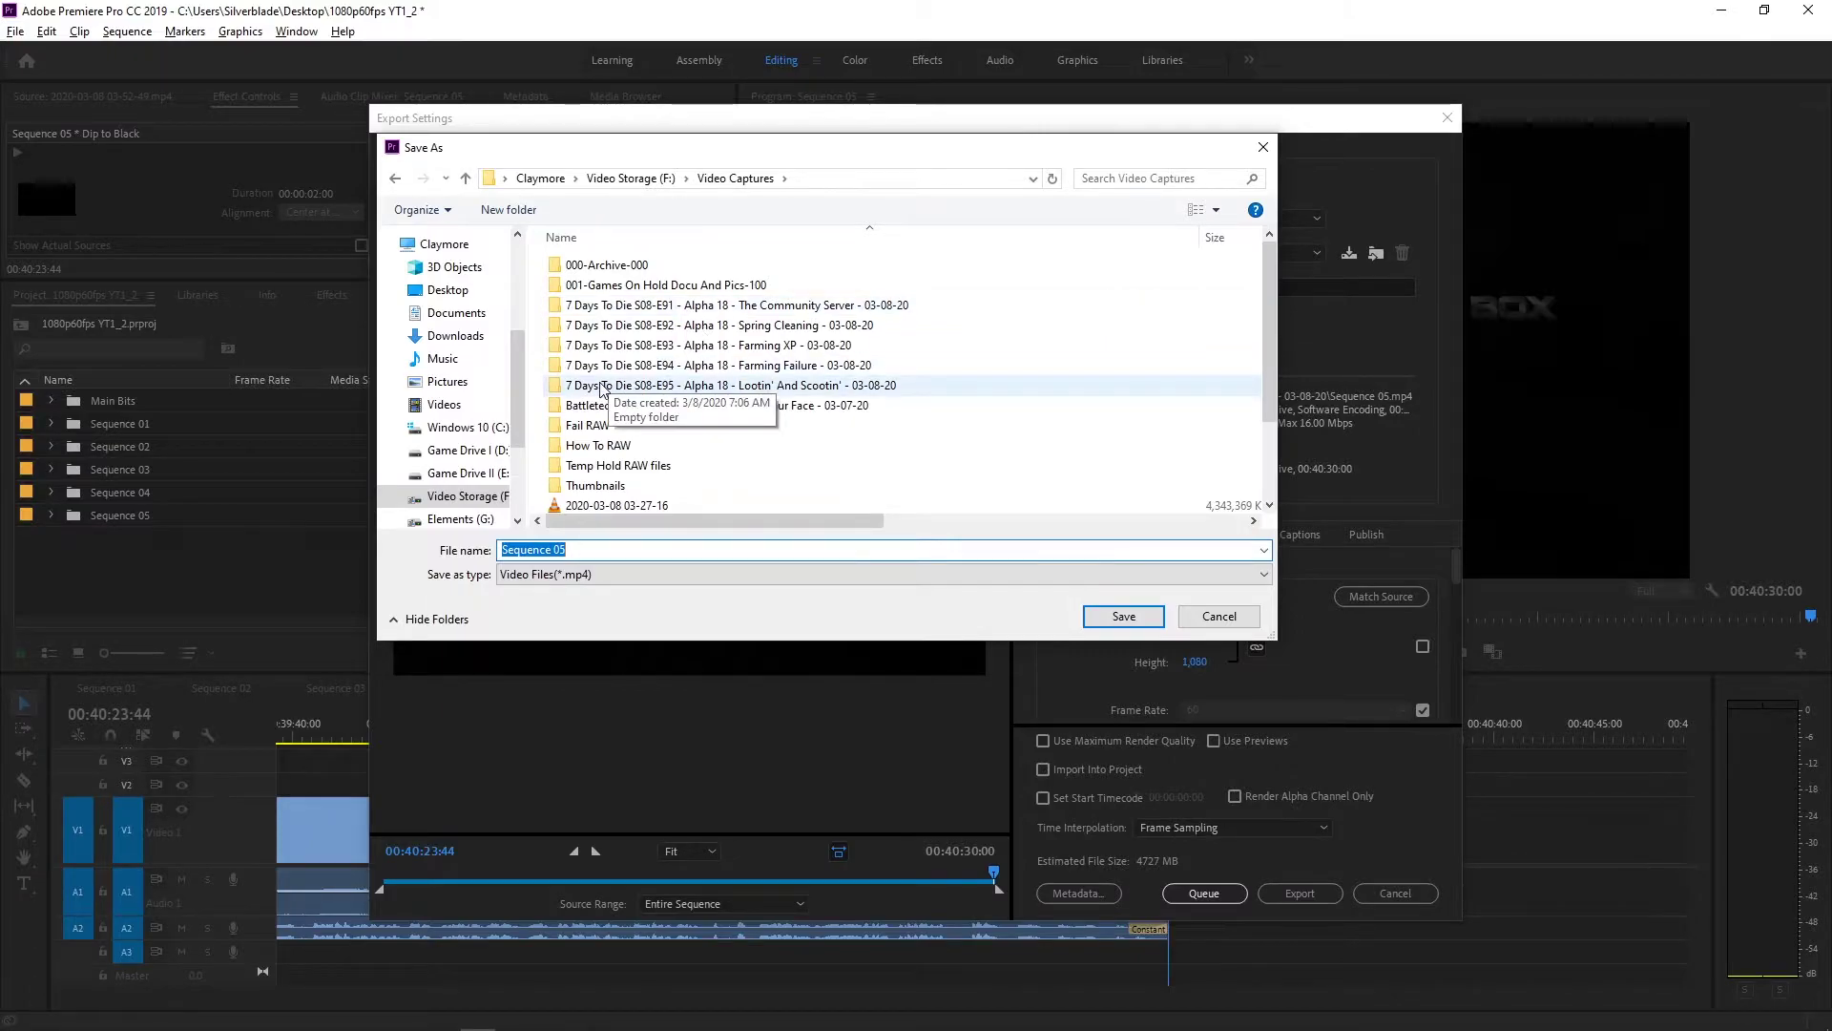
left_click(743, 387)
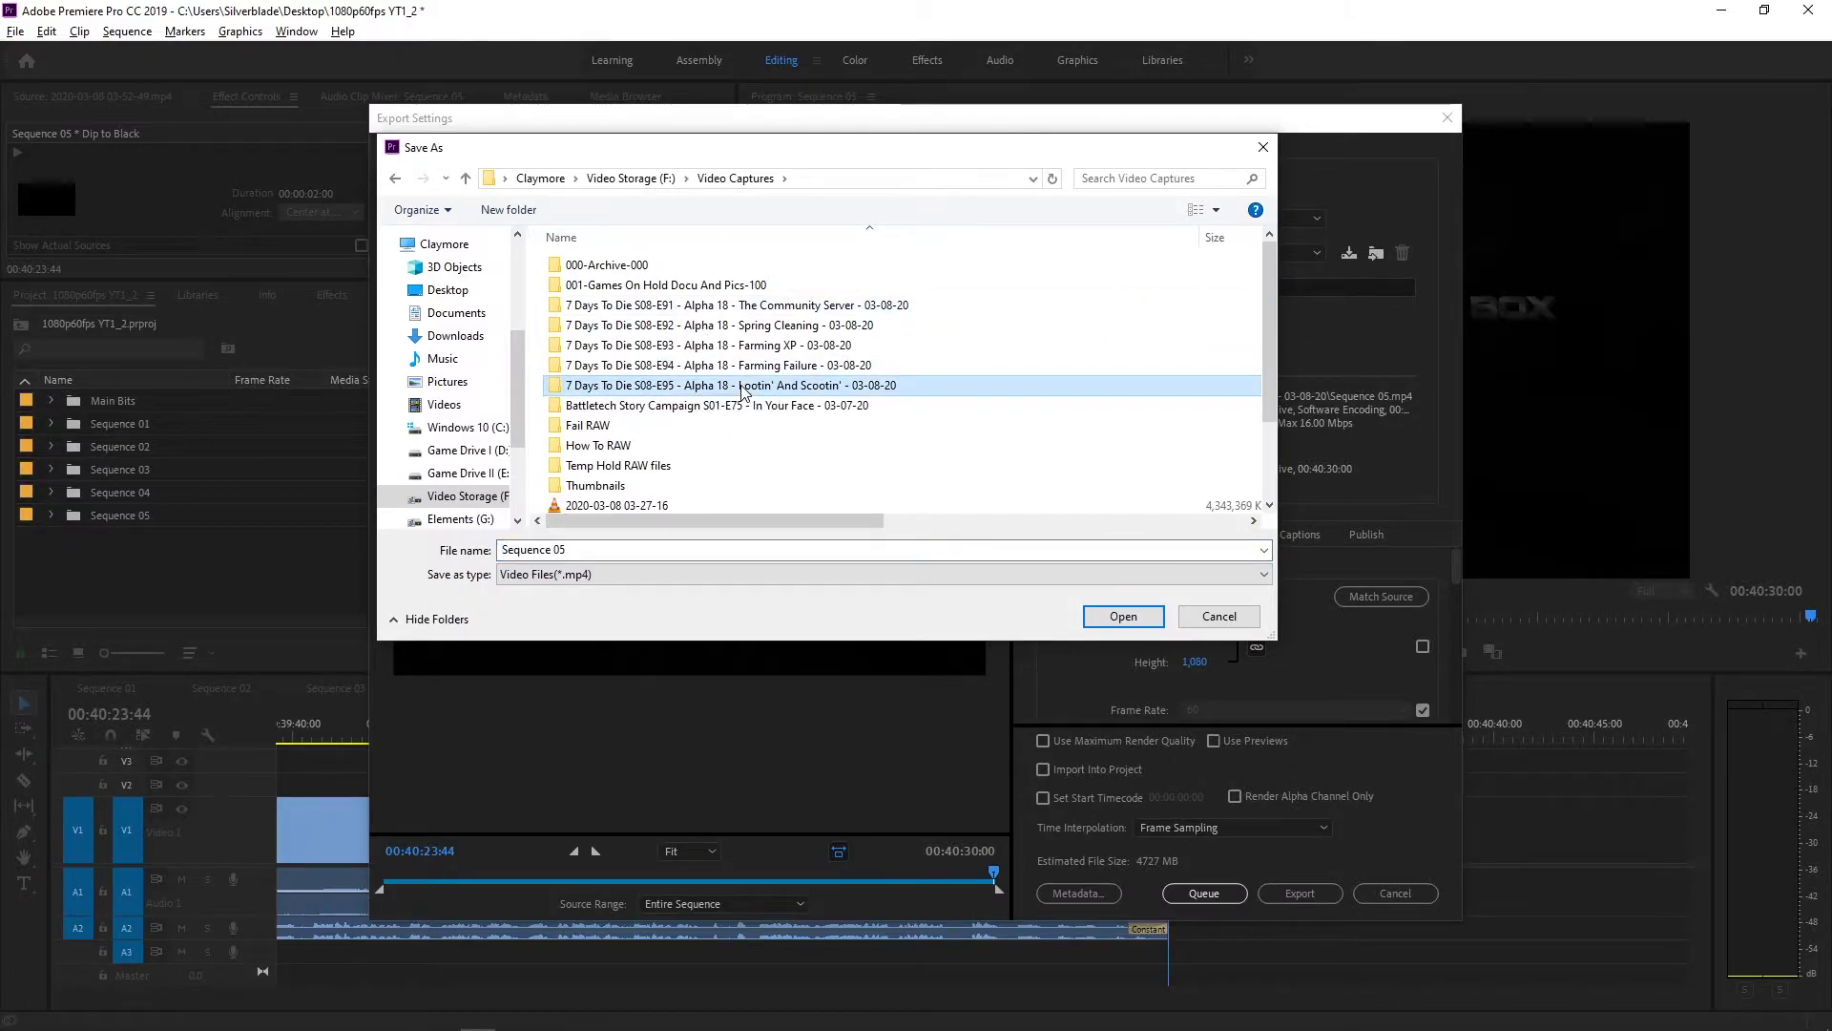
left_click(743, 387)
key("ctrl+c")
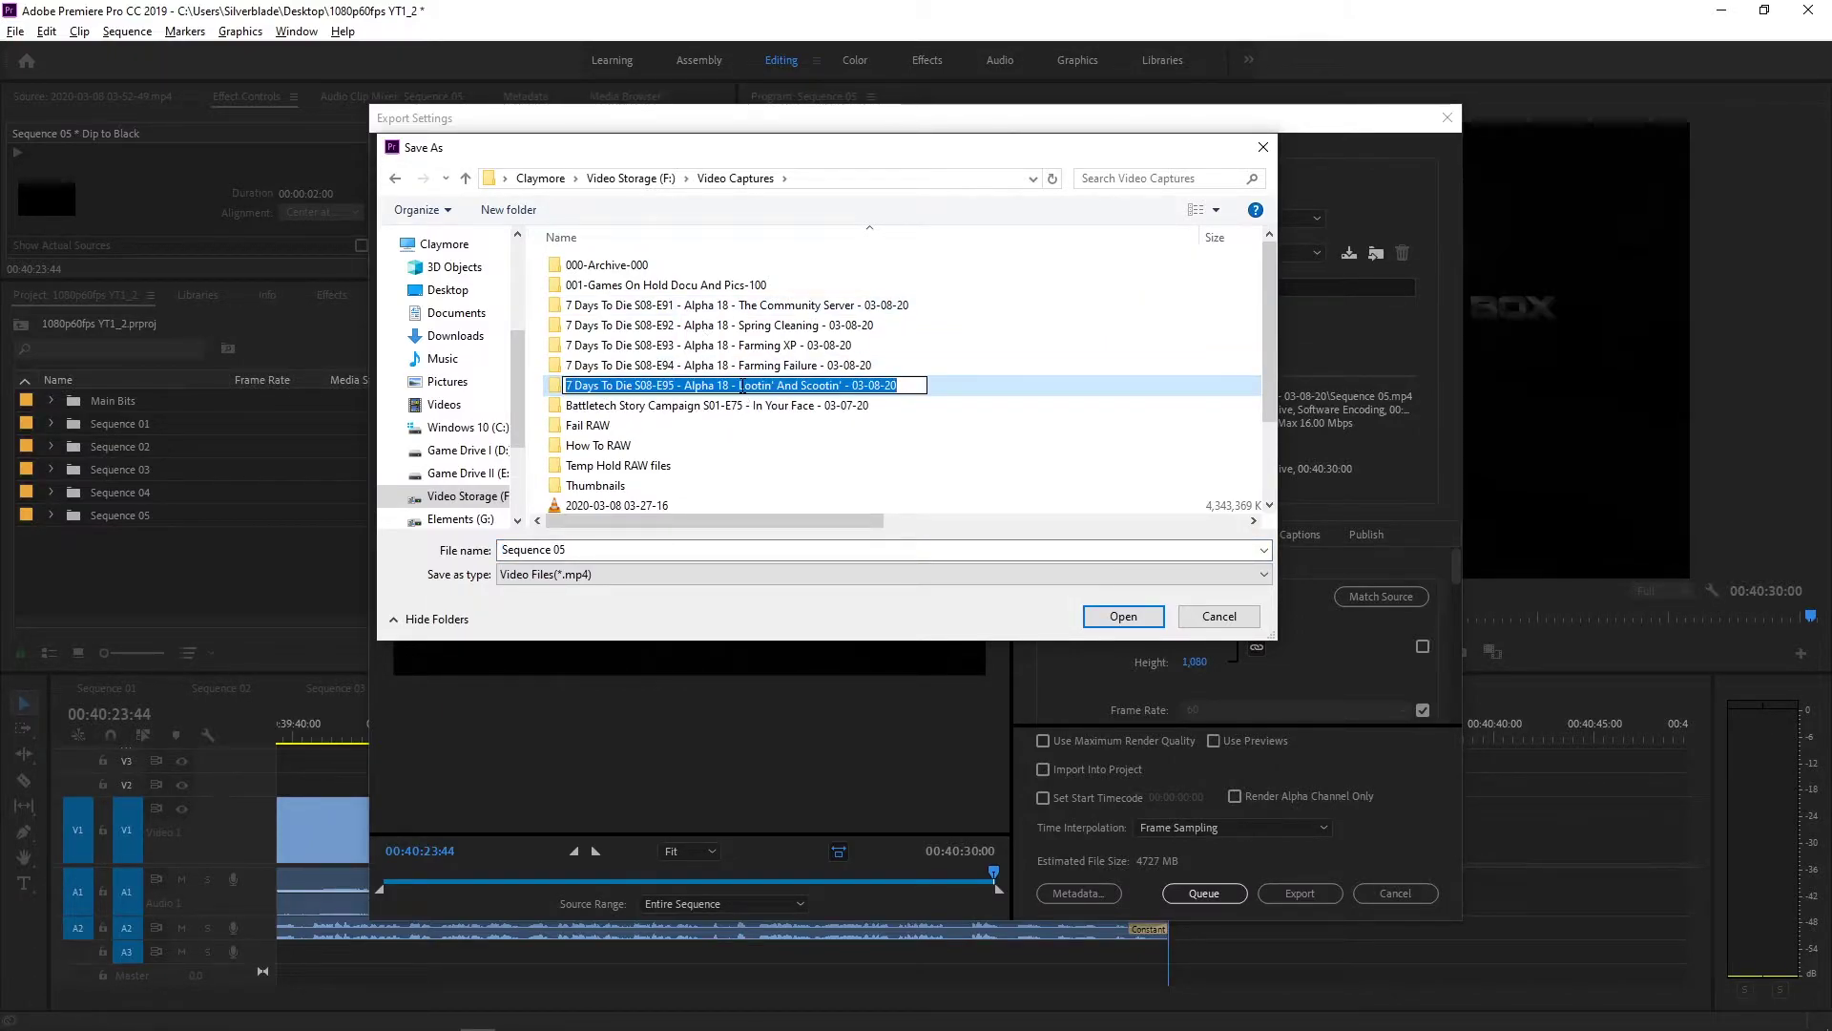
double_click(954, 387)
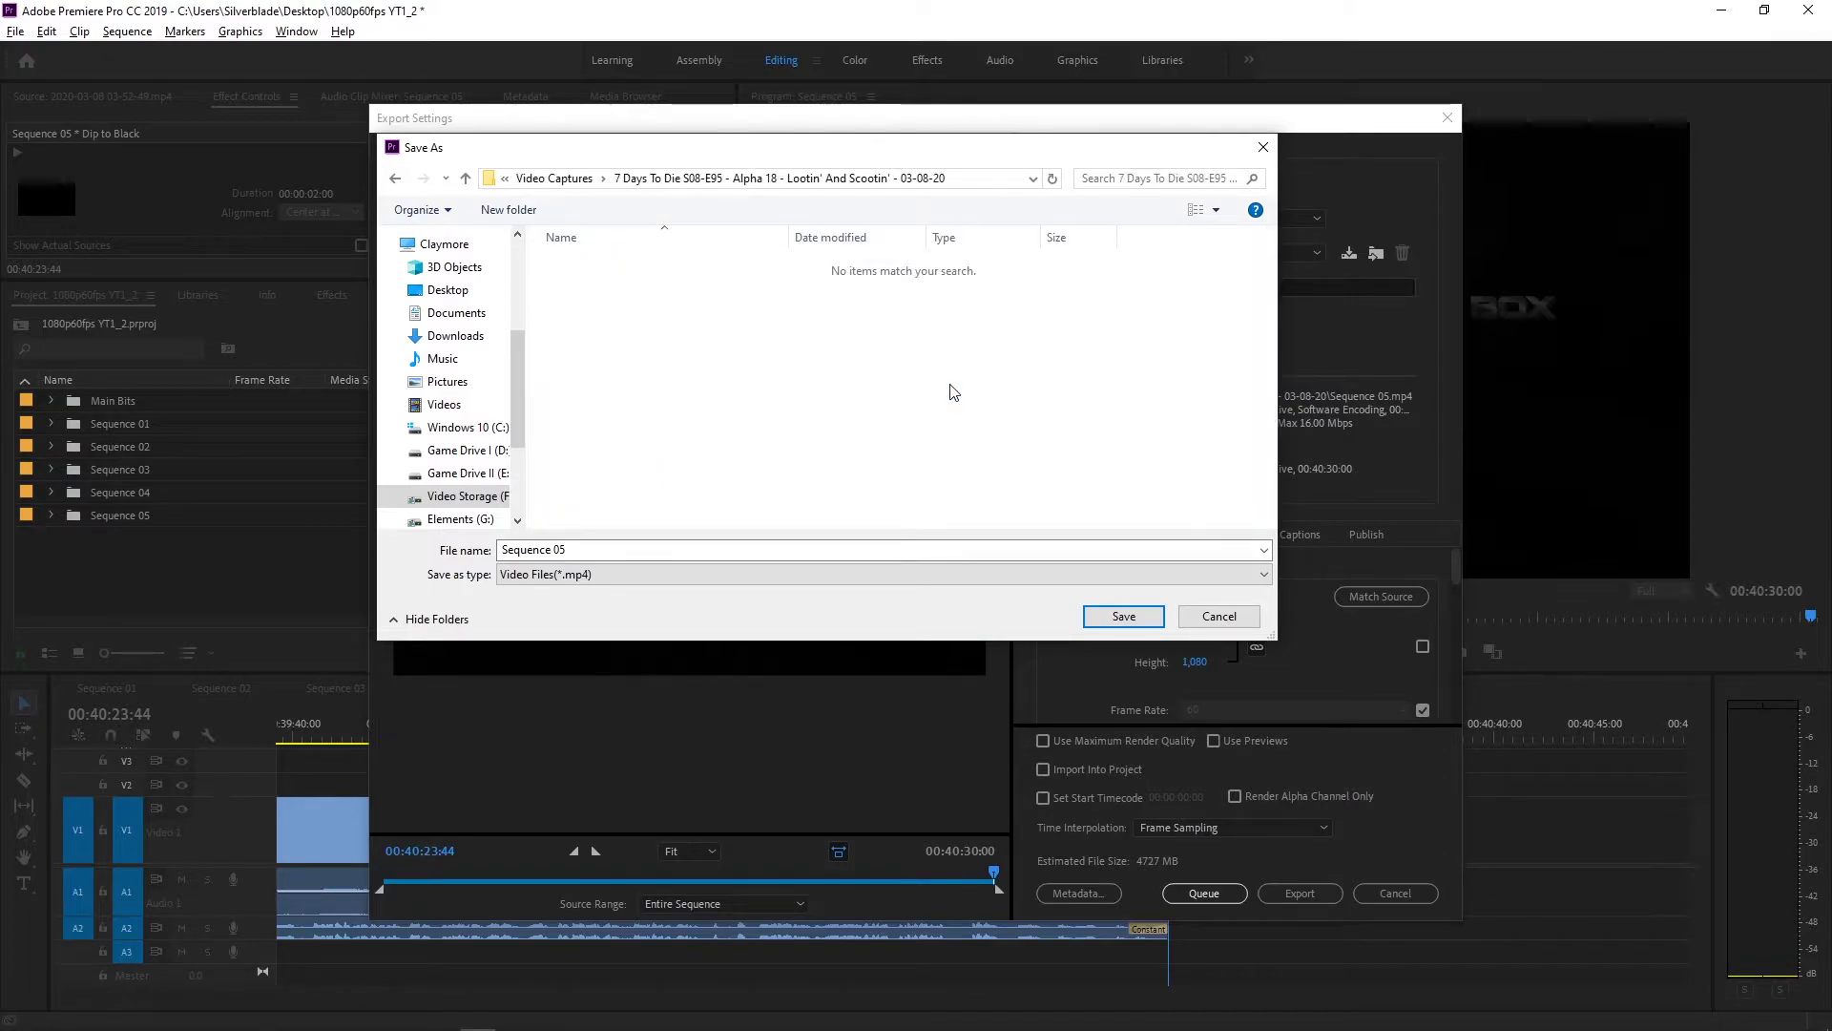
left_click(847, 550)
key("ctrl+v")
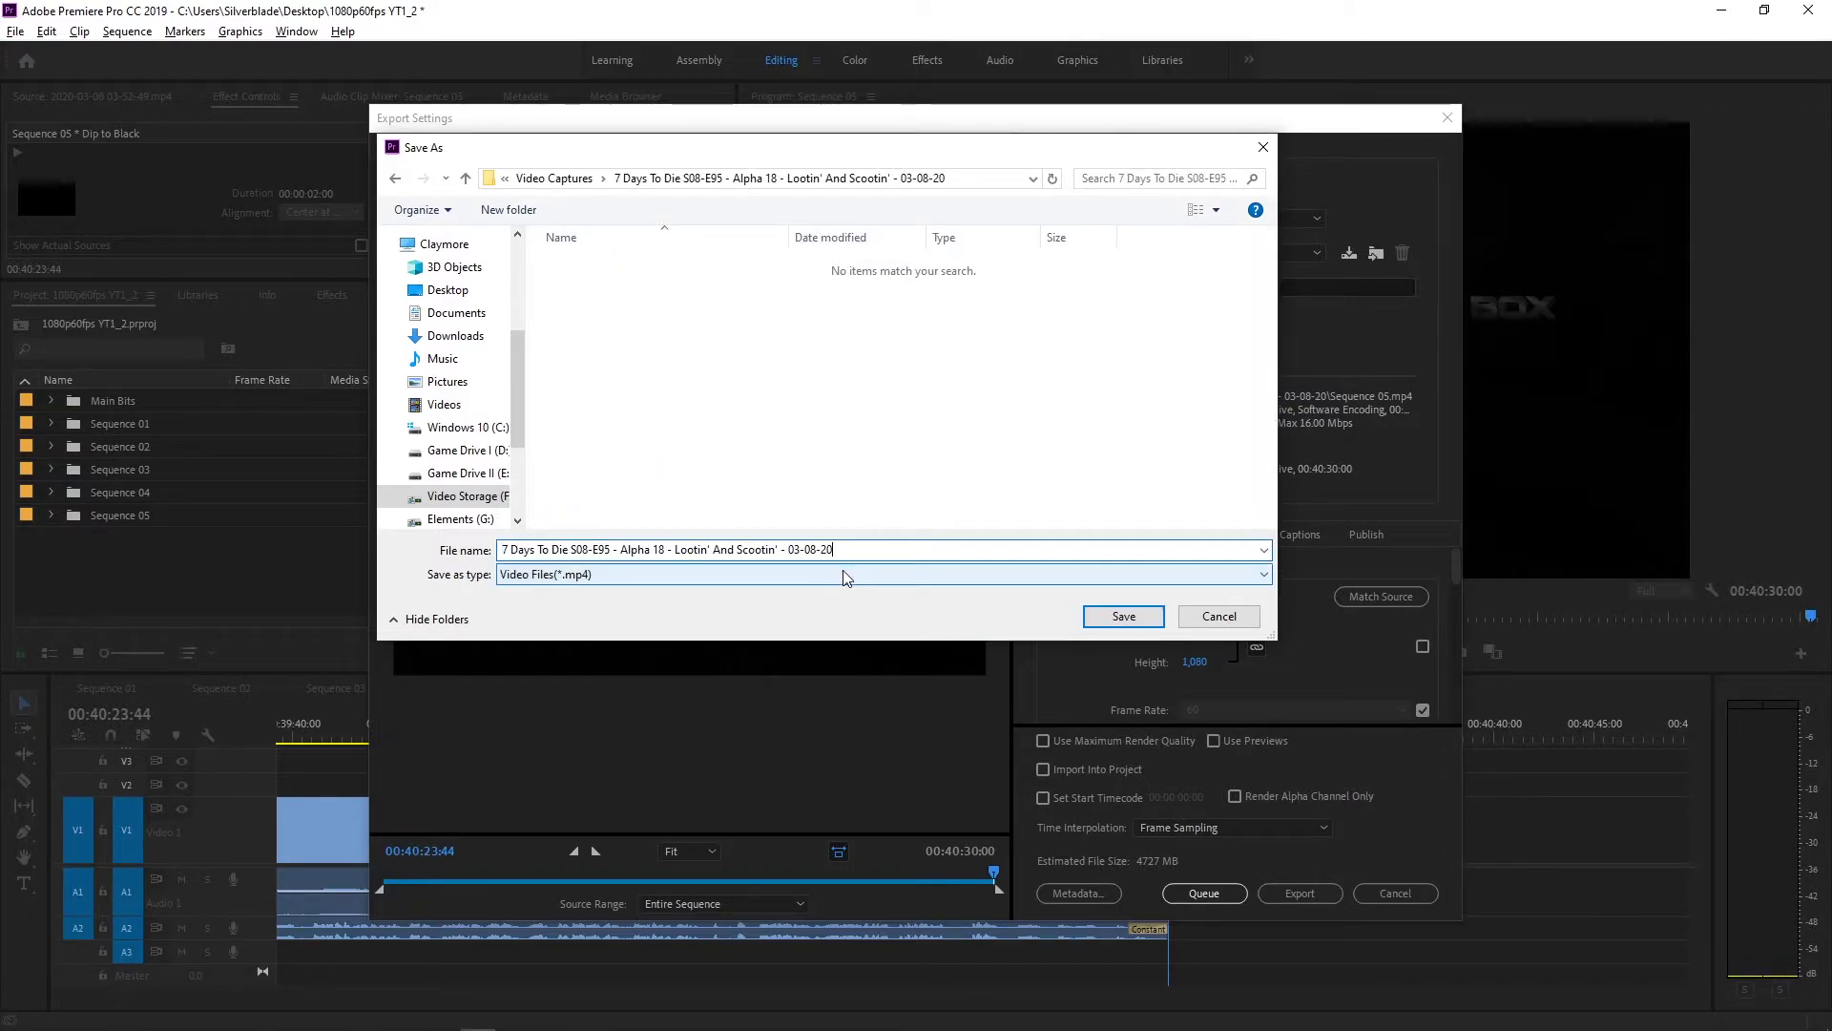
left_click(1112, 618)
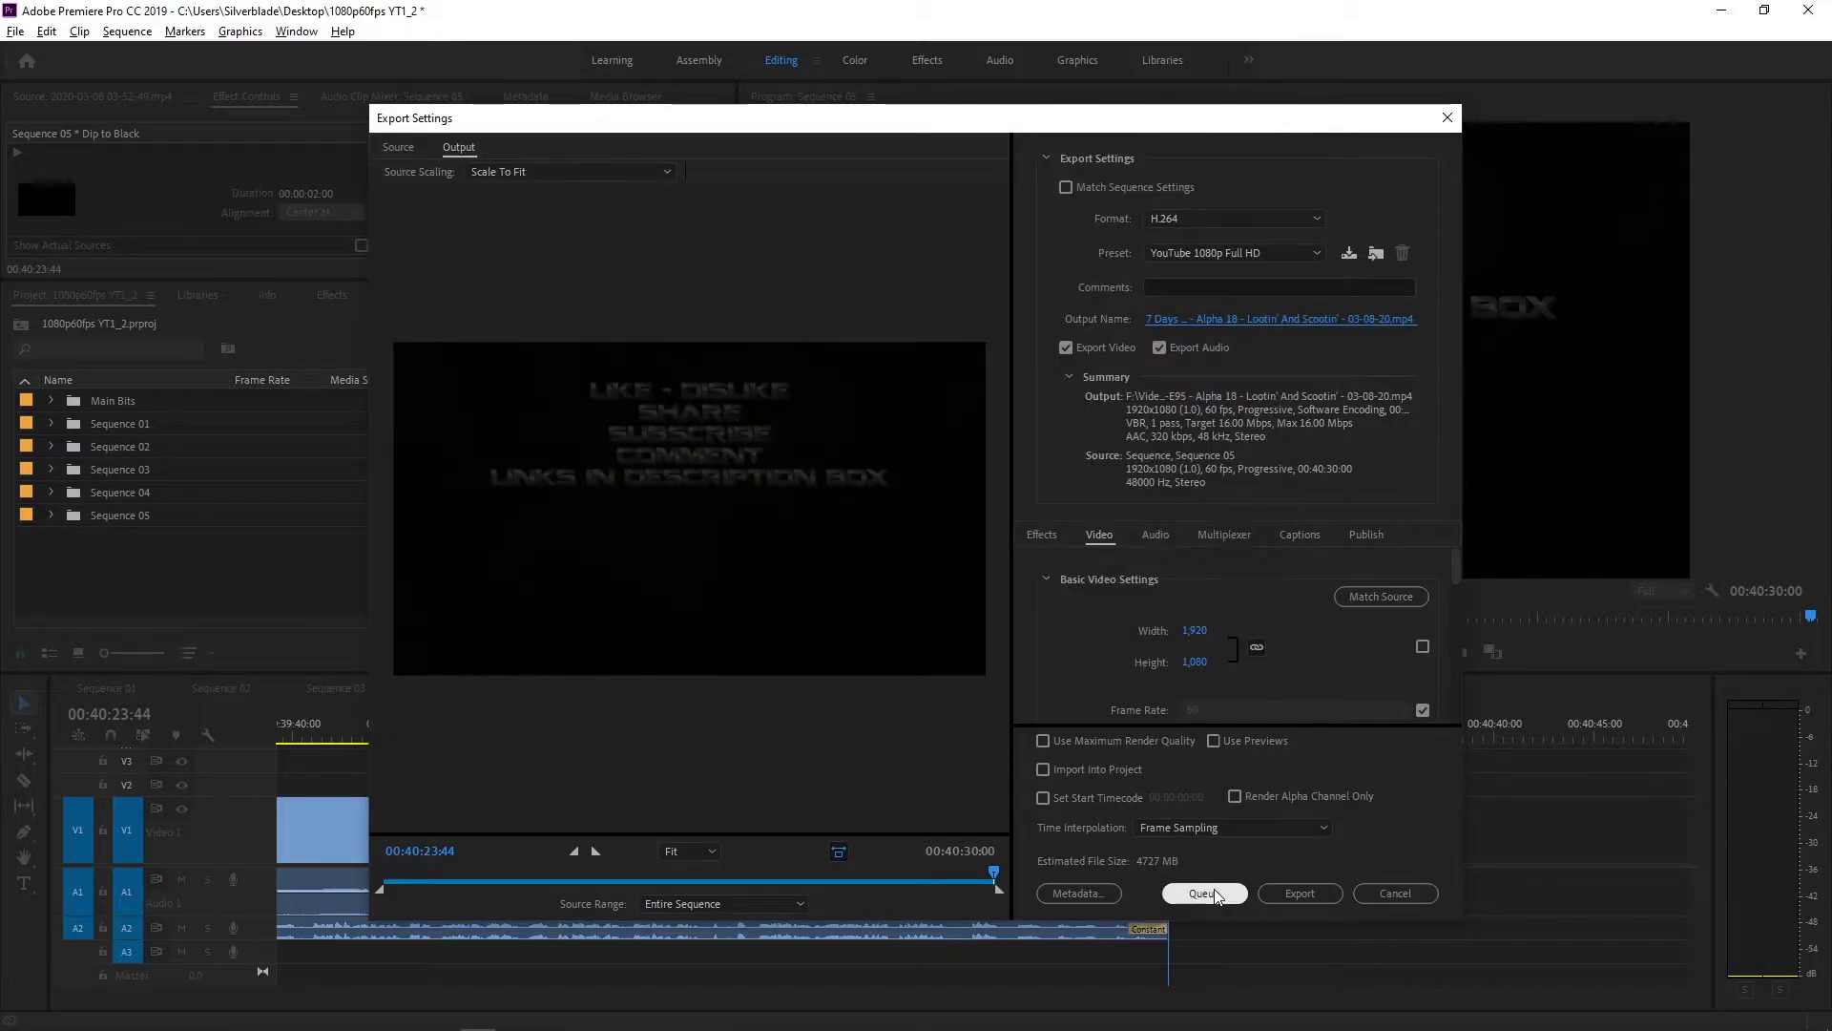
Queue the Sequence 05 export in Media Encoder and switch back to Premiere Pro
left_click(1202, 893)
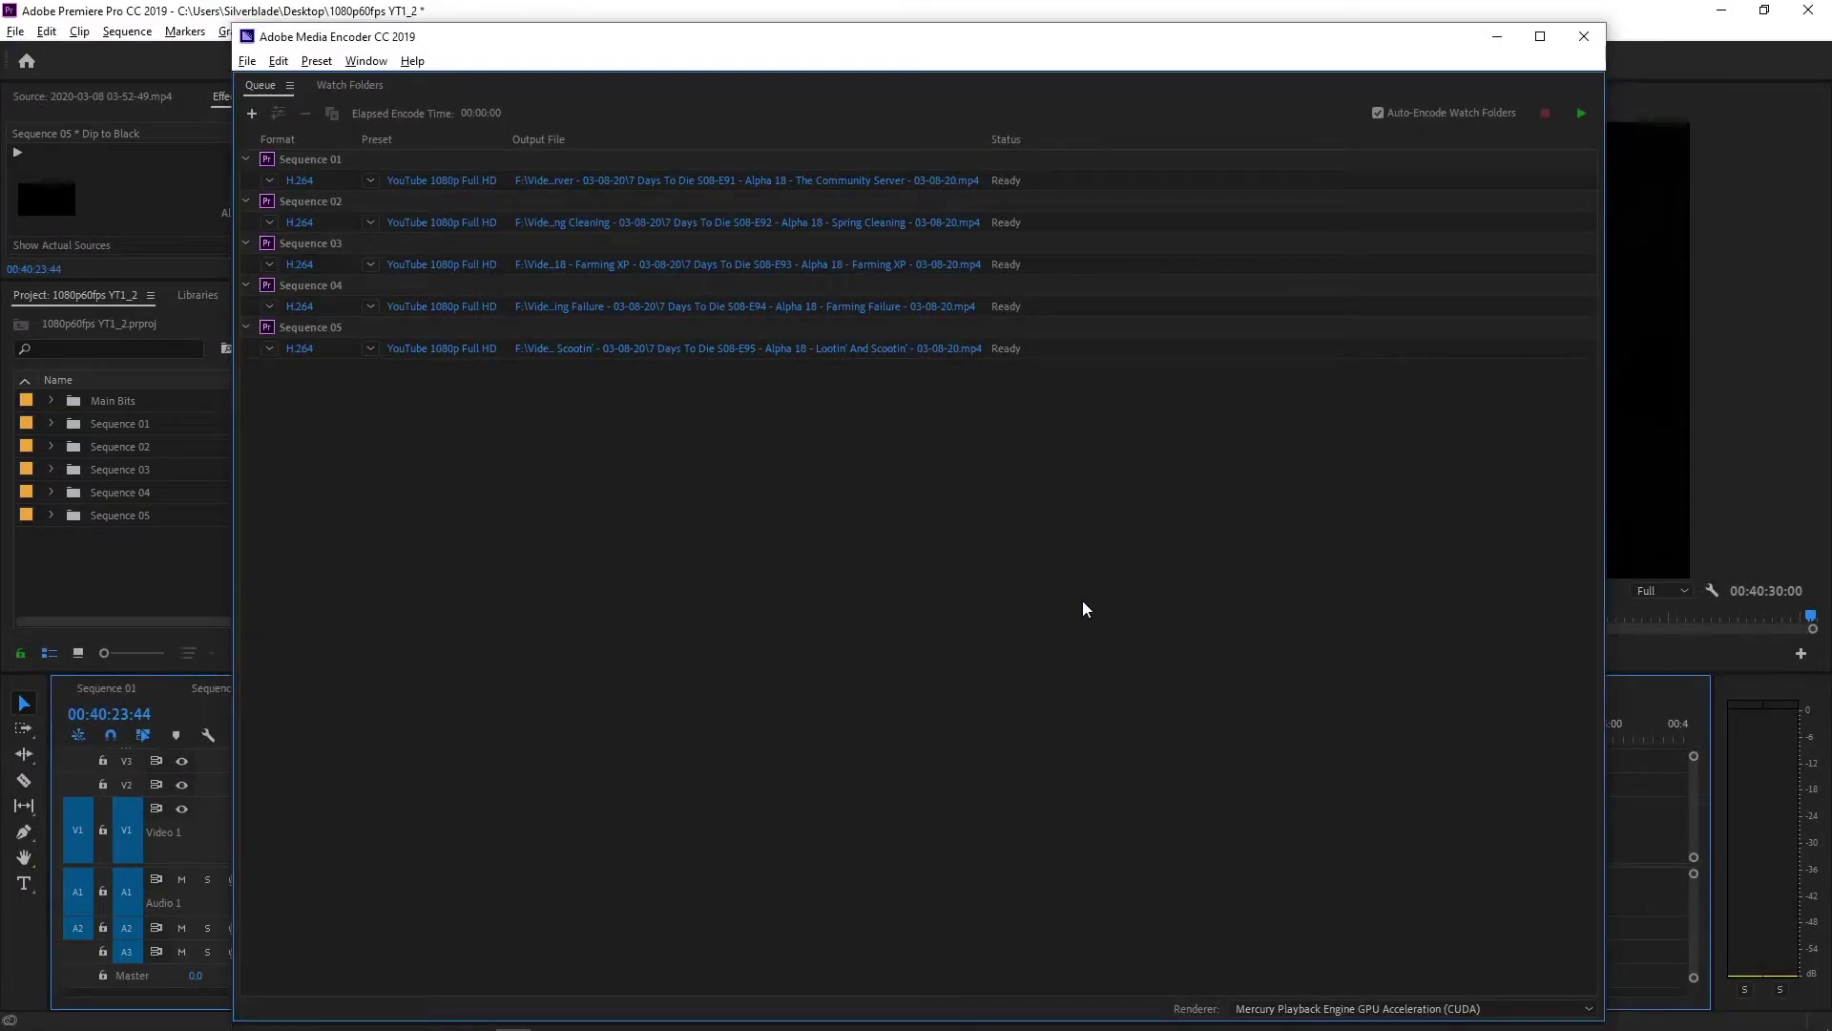
key("alt+Tab")
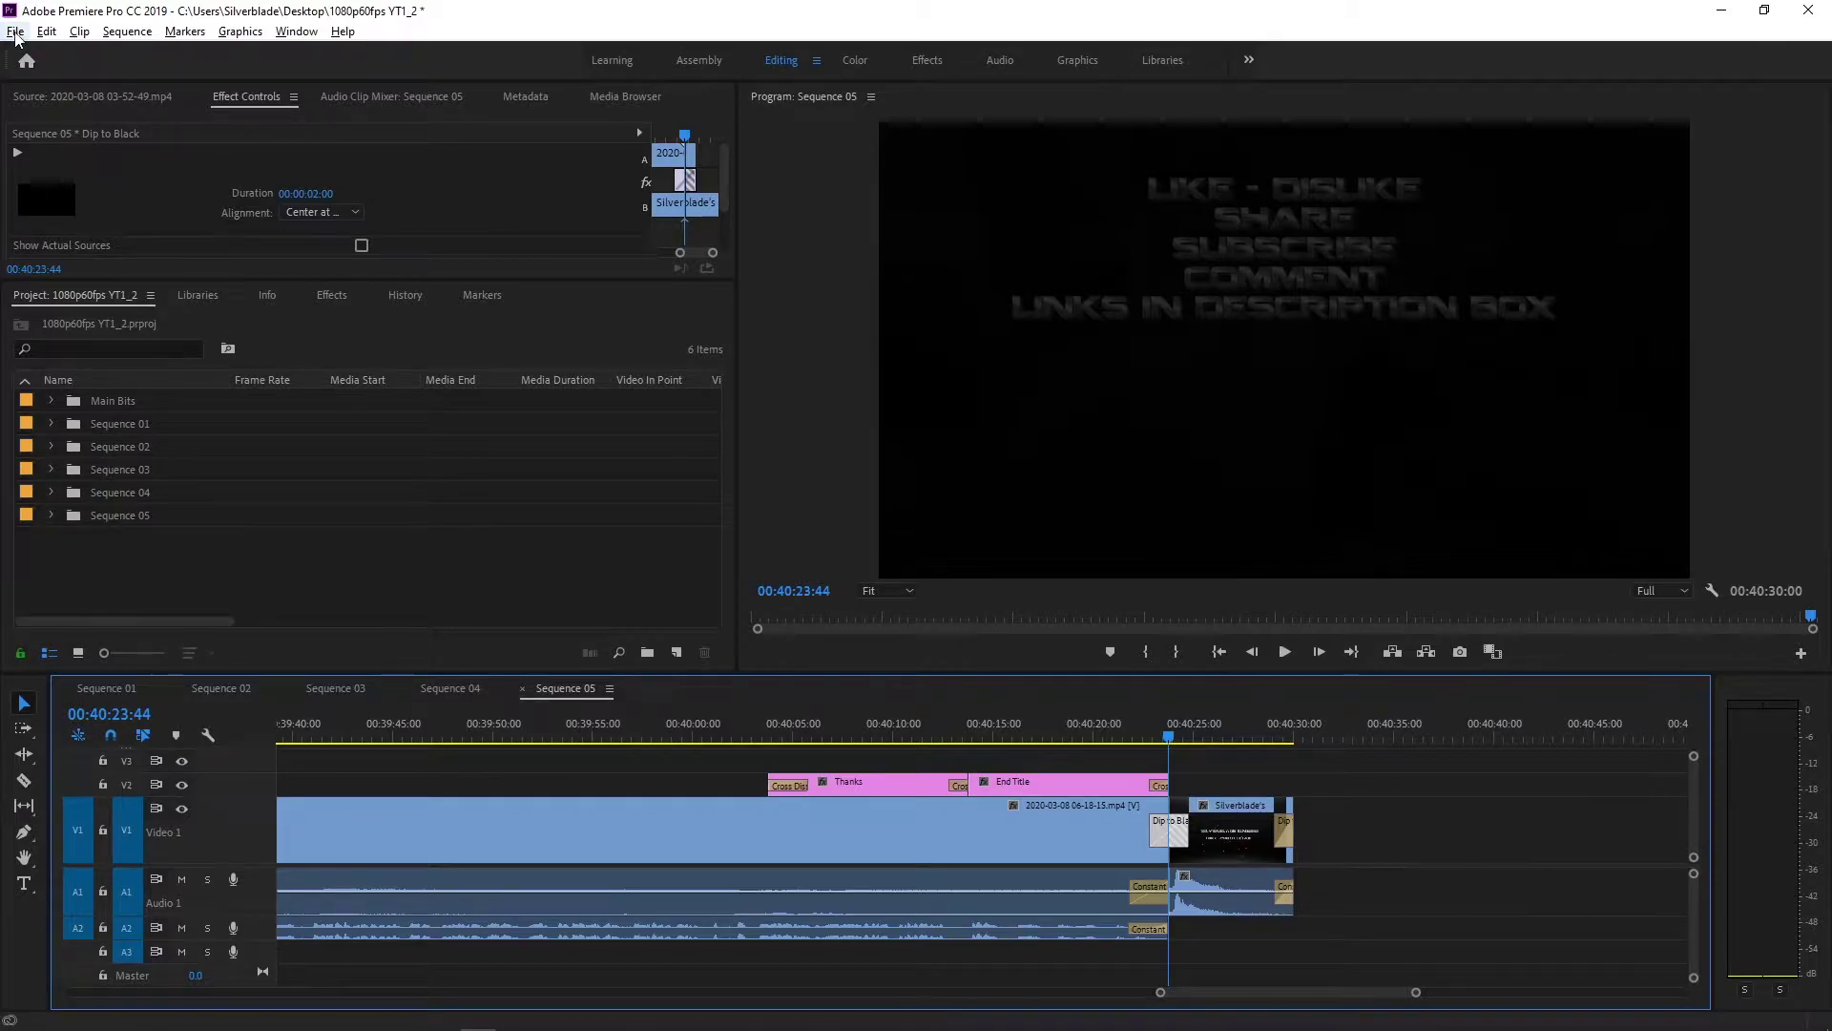
Save the project as Neo_2 on the Desktop, replacing the existing file, and close Premiere Pro and the finished Media Encoder
left_click(15, 32)
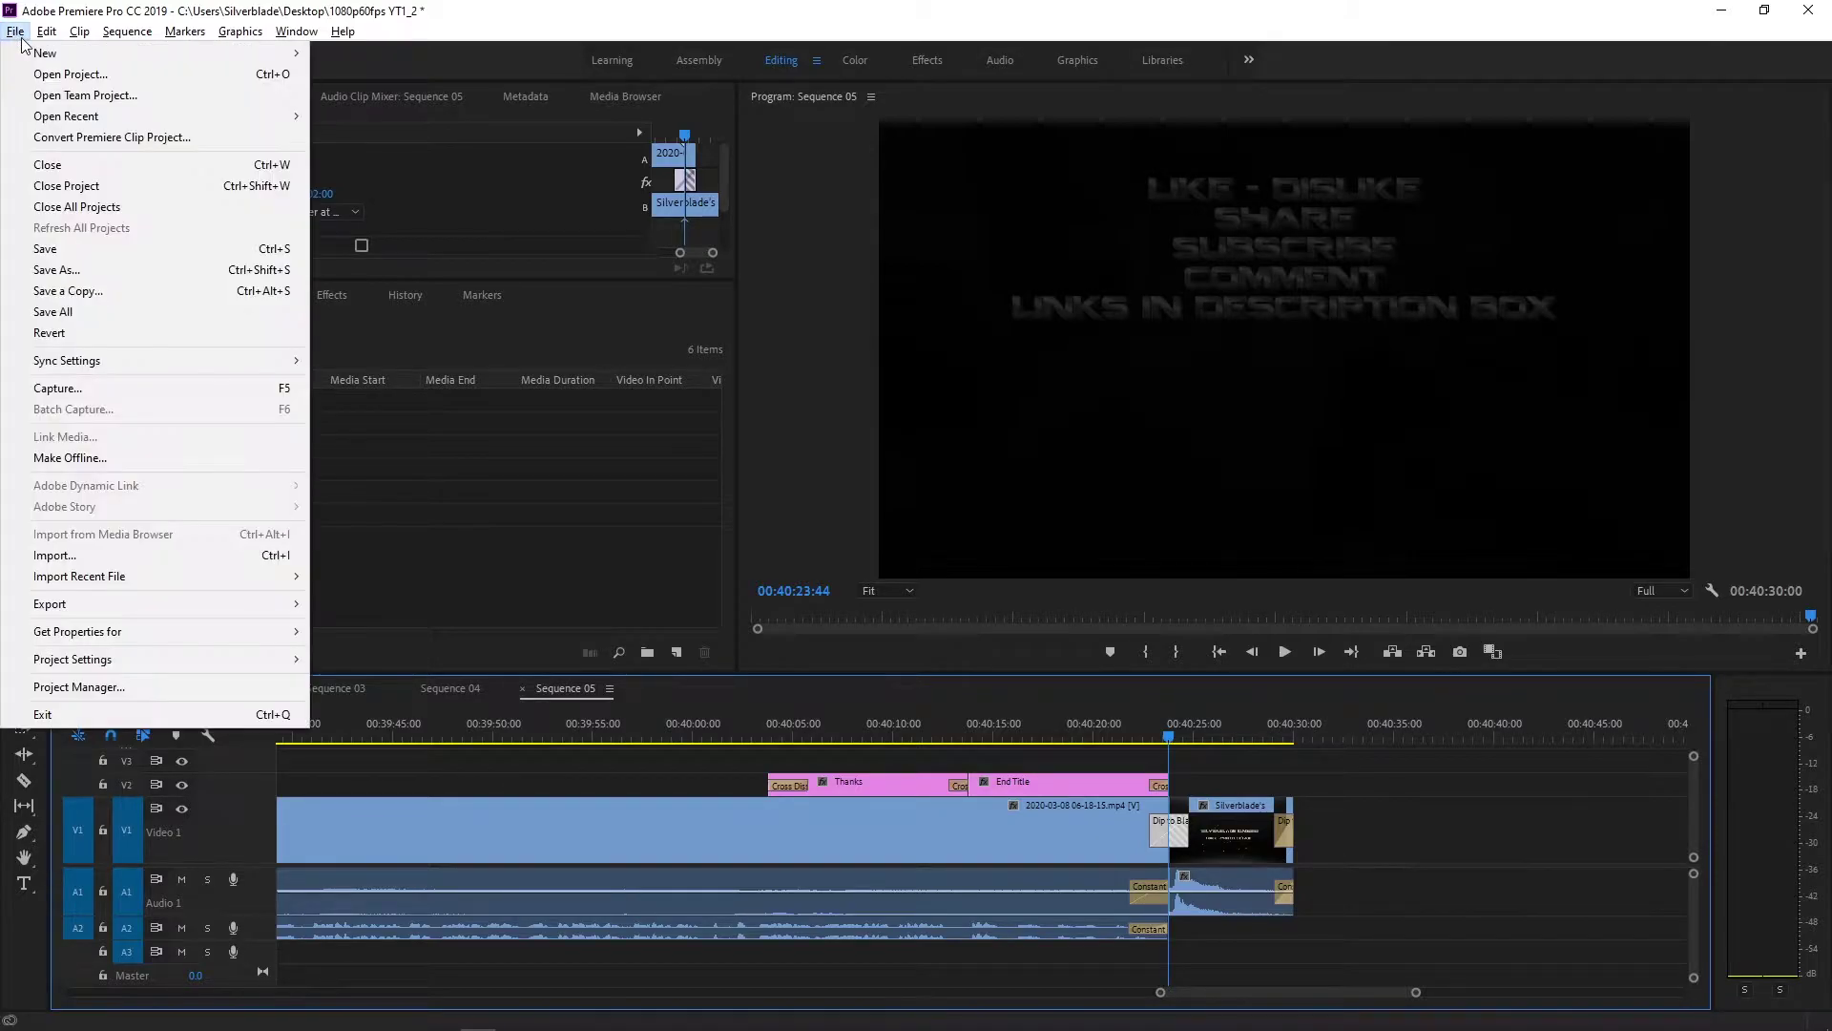
left_click(147, 273)
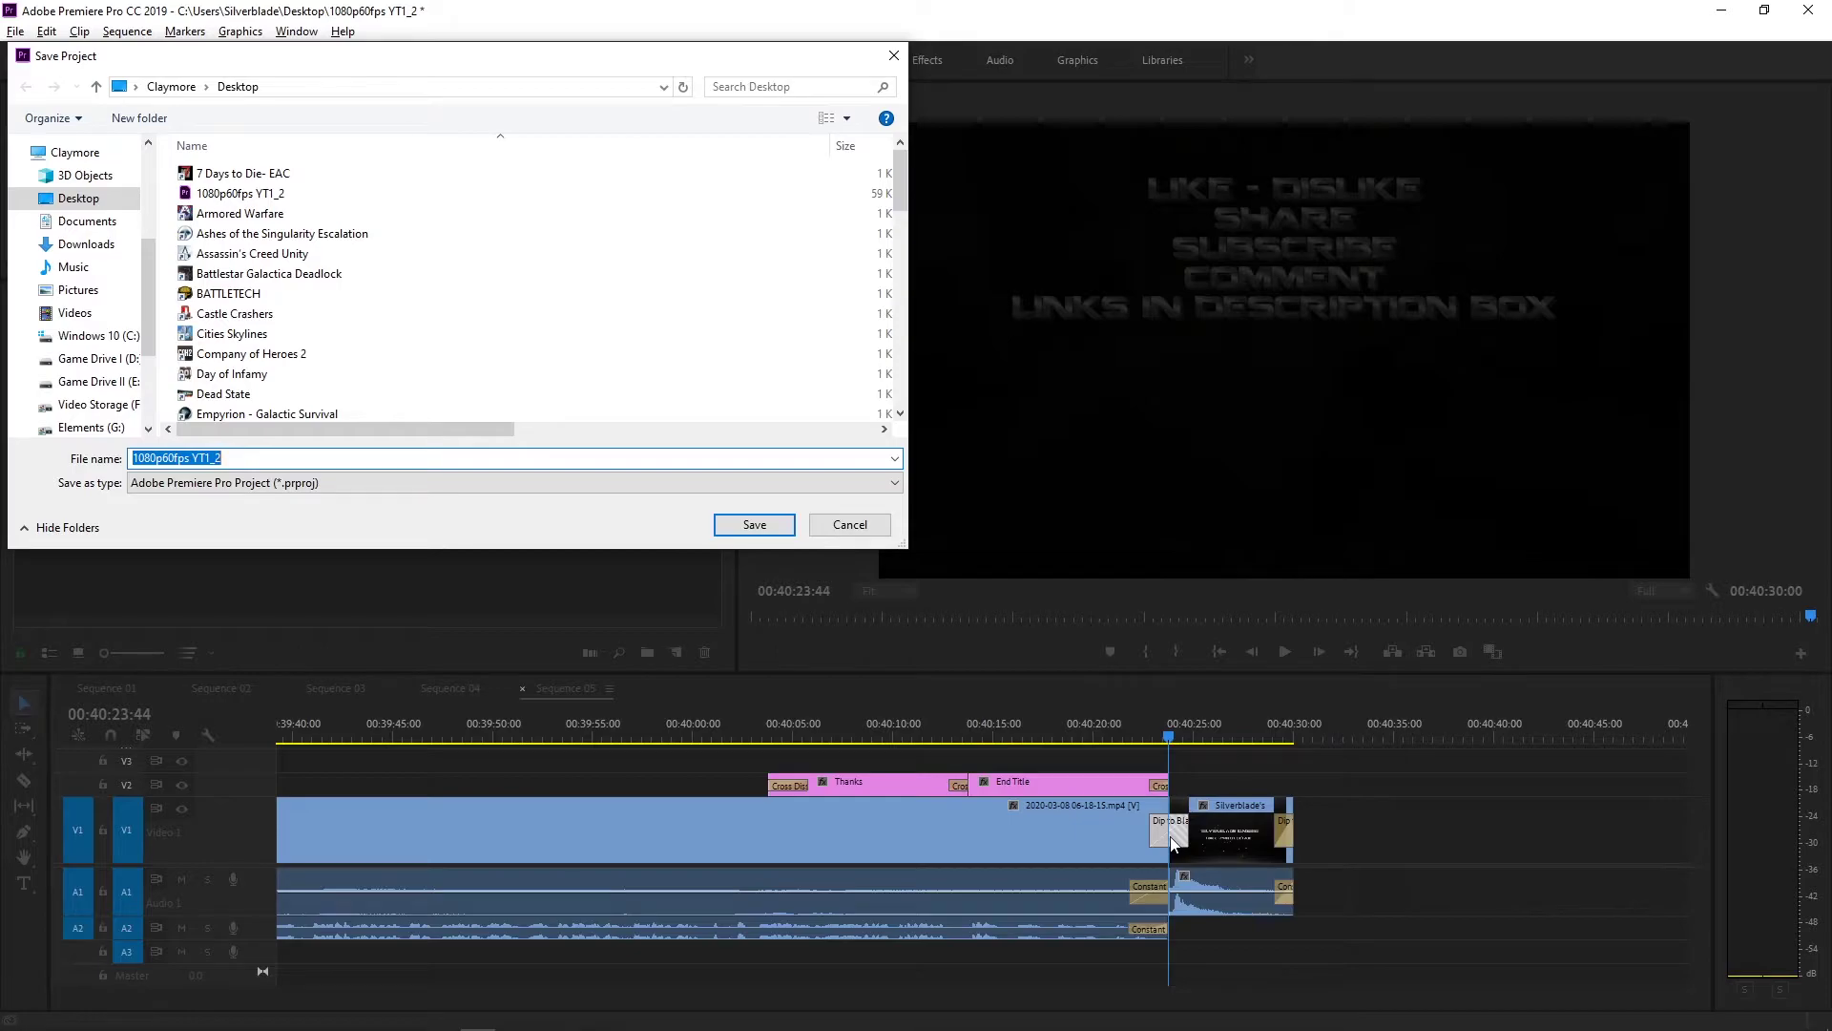
scroll(384, 326, "down", 5)
scroll(386, 328, "down", 2)
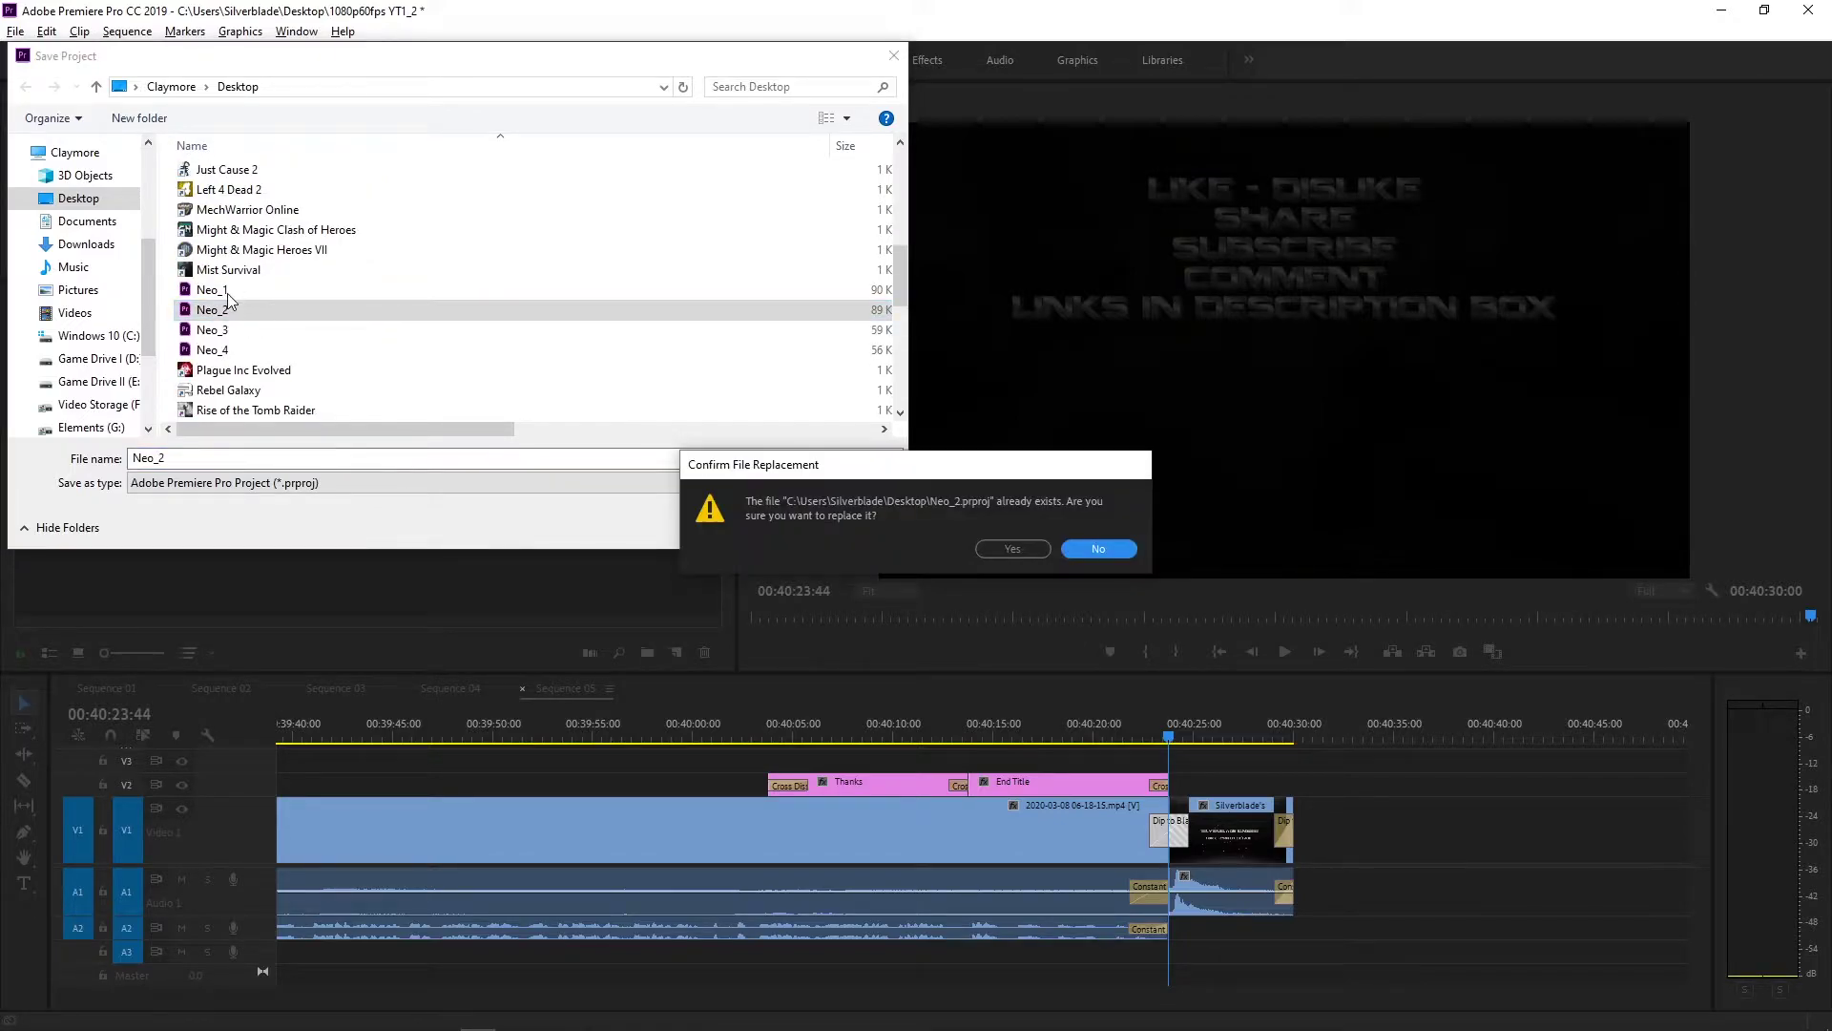
left_click(1000, 552)
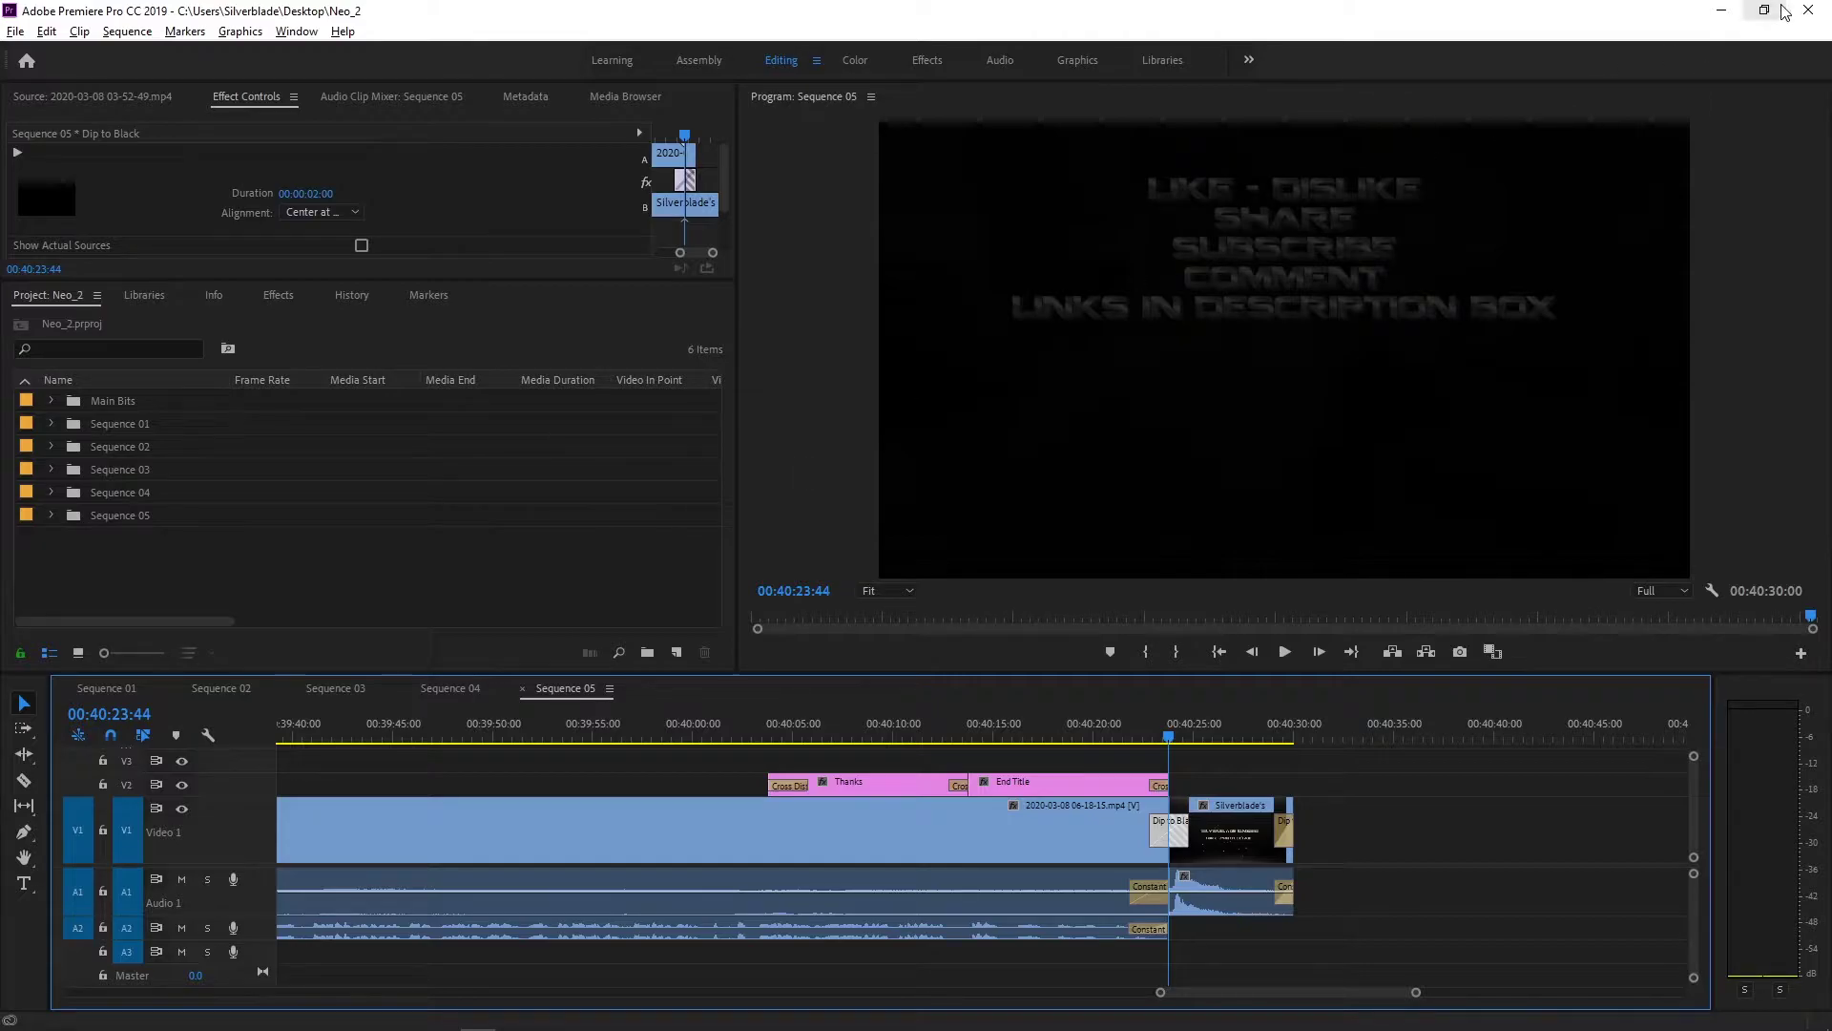
left_click(1810, 11)
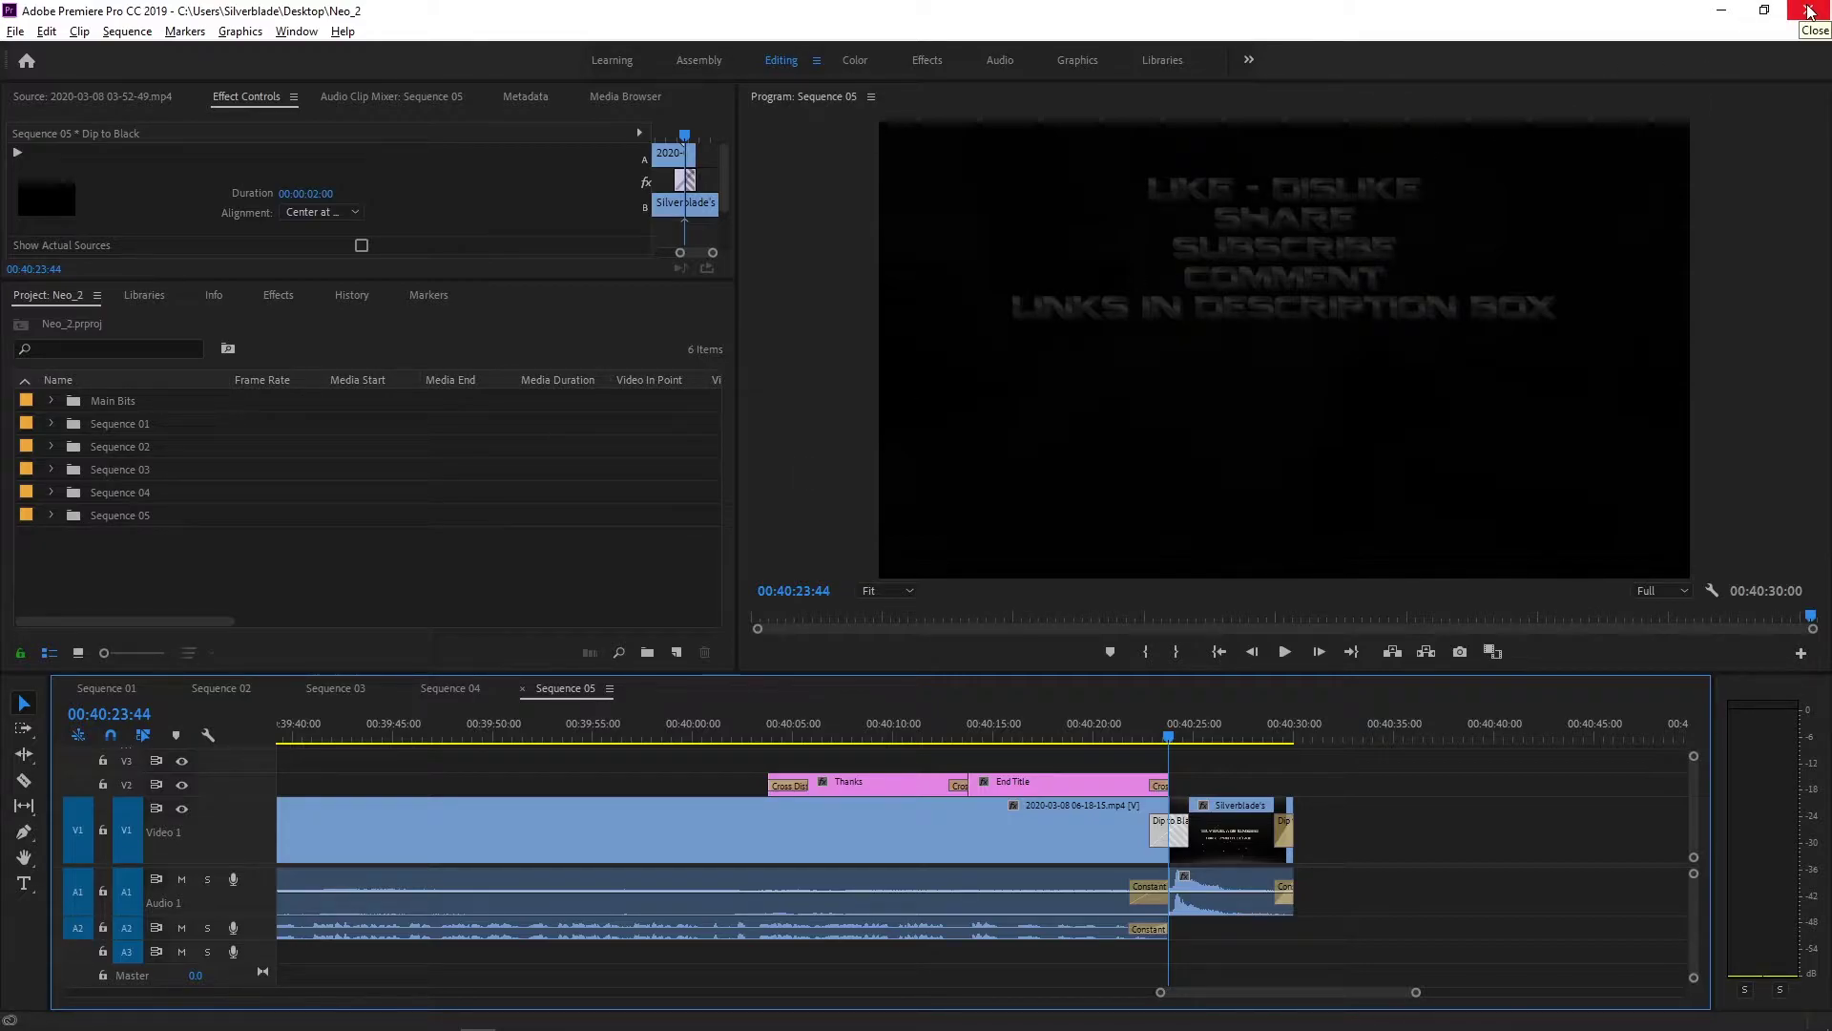
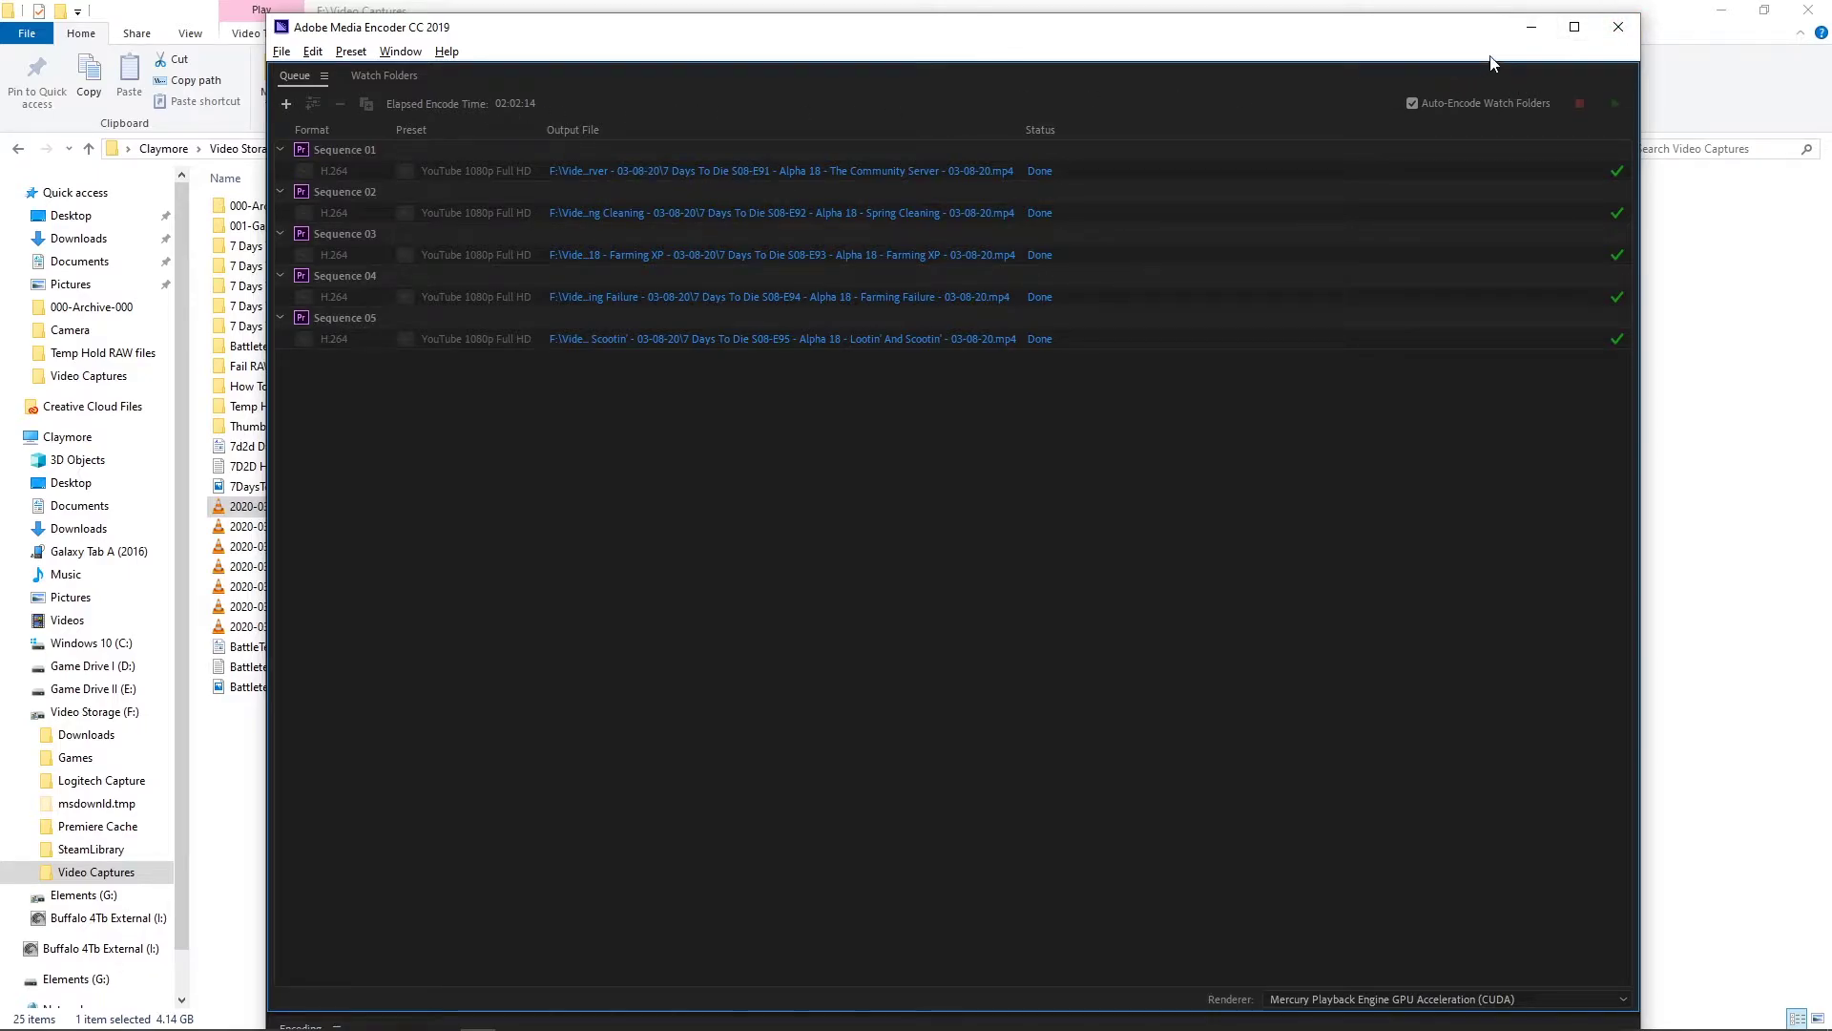
left_click(1608, 38)
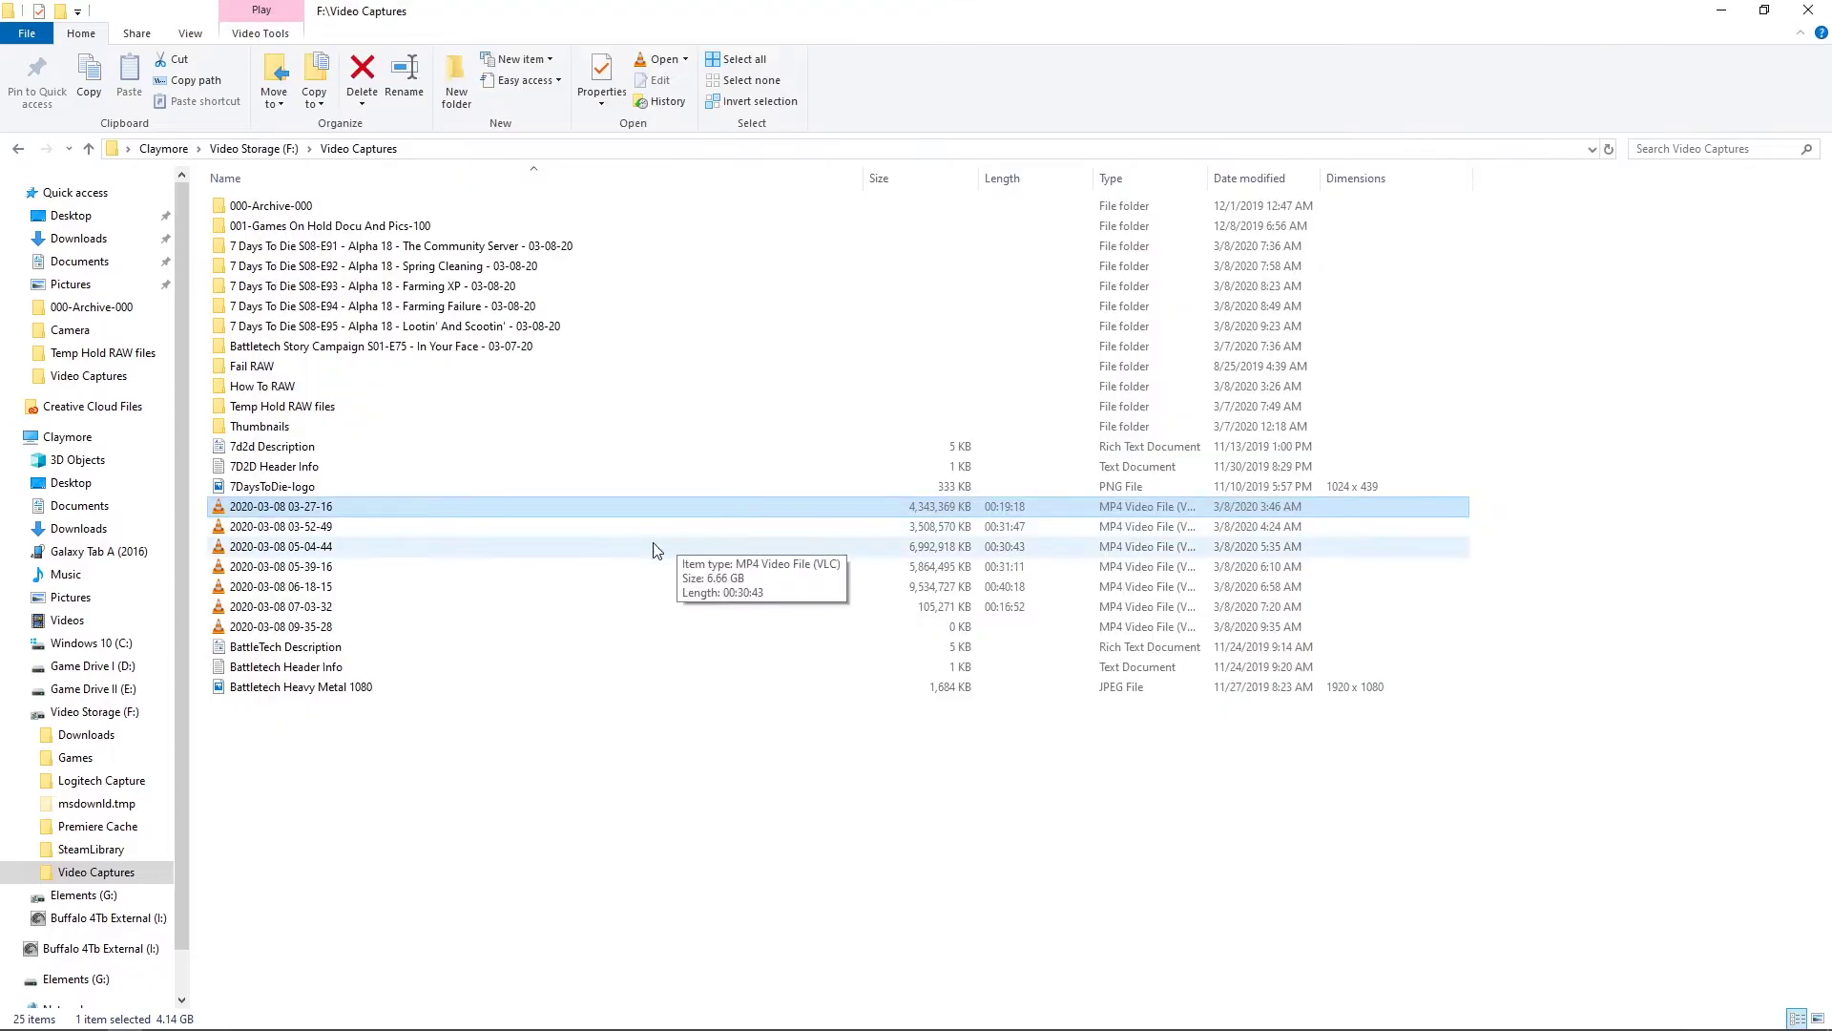
left_click(325, 607, "shift")
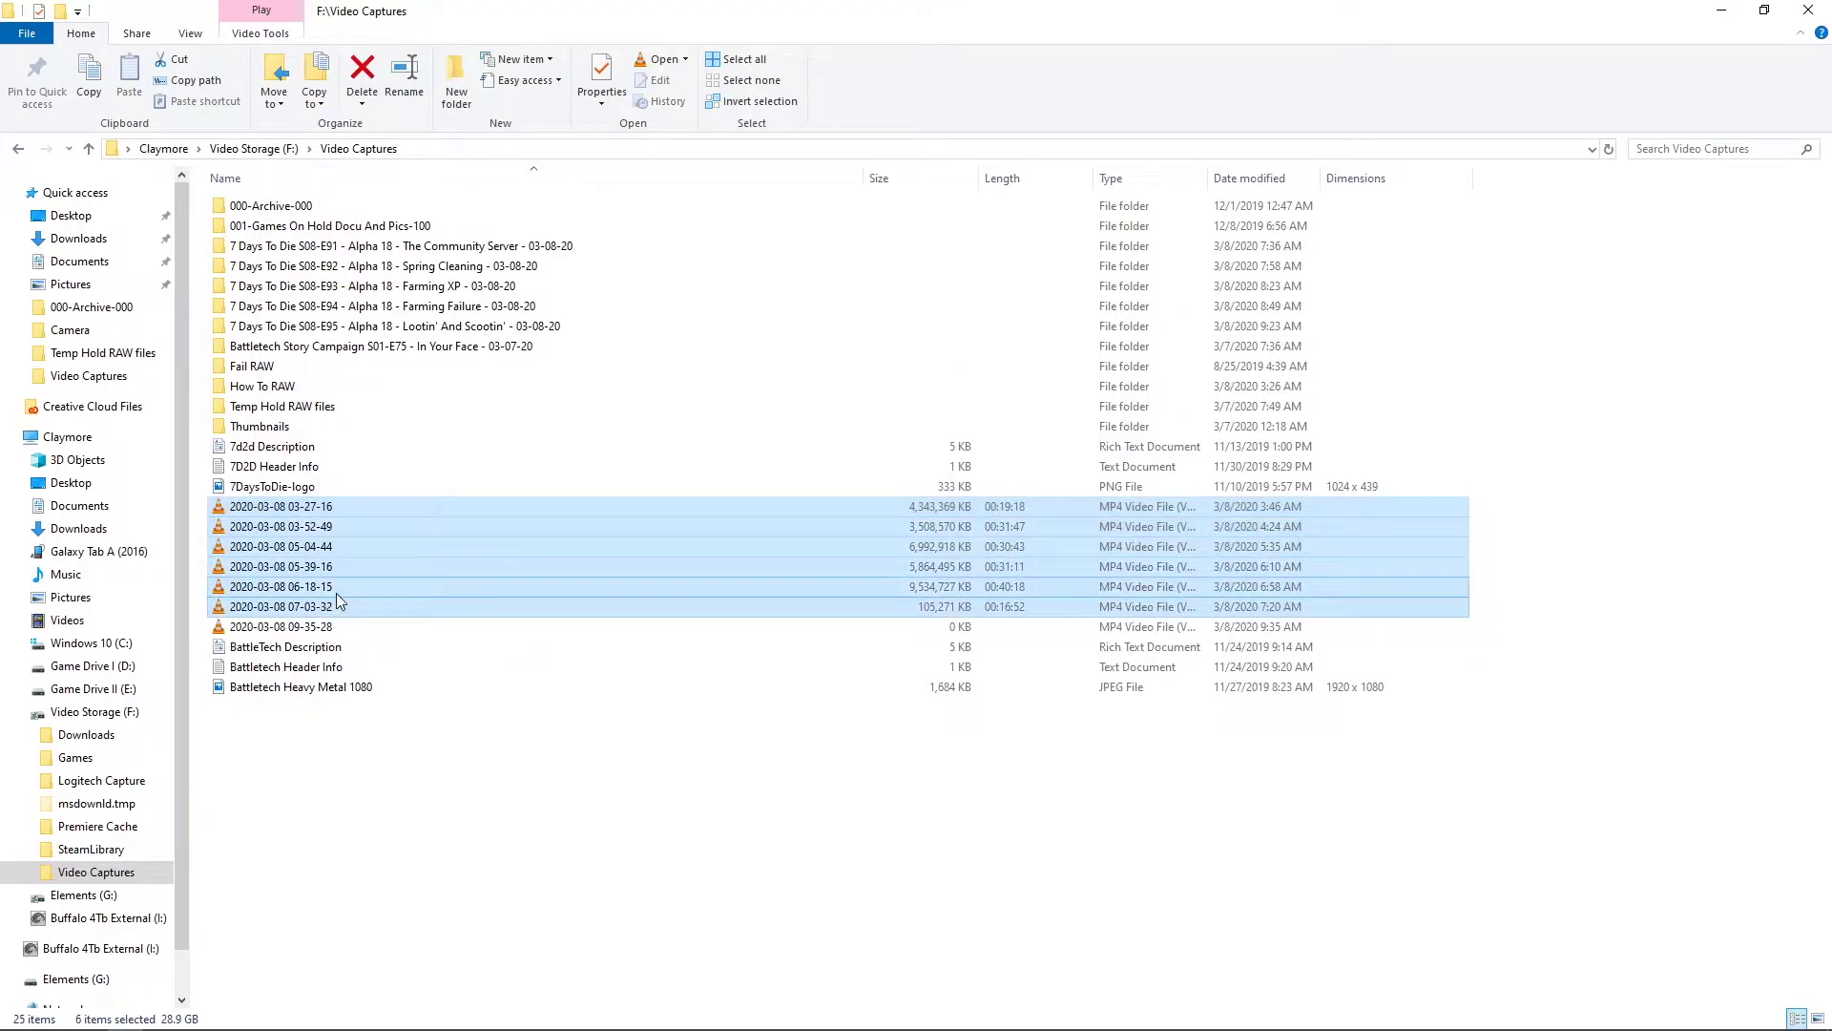
left_click(335, 586, "shift")
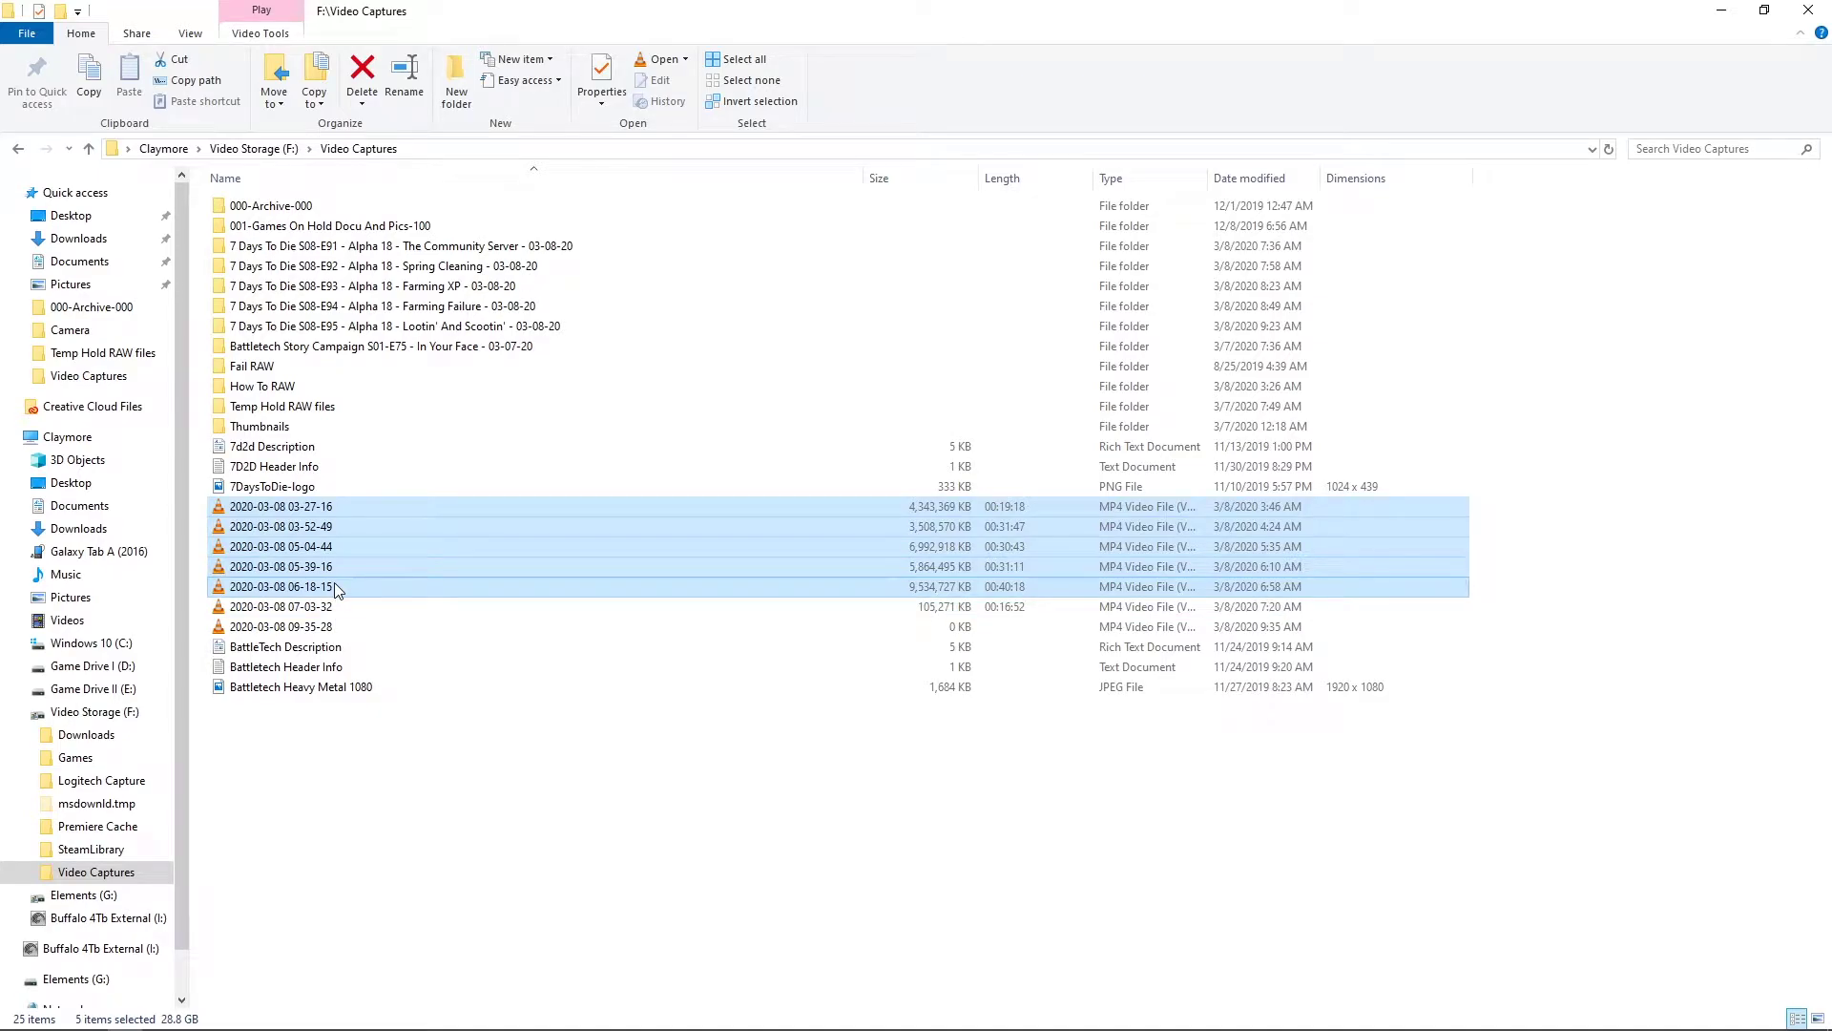
right_click(340, 586)
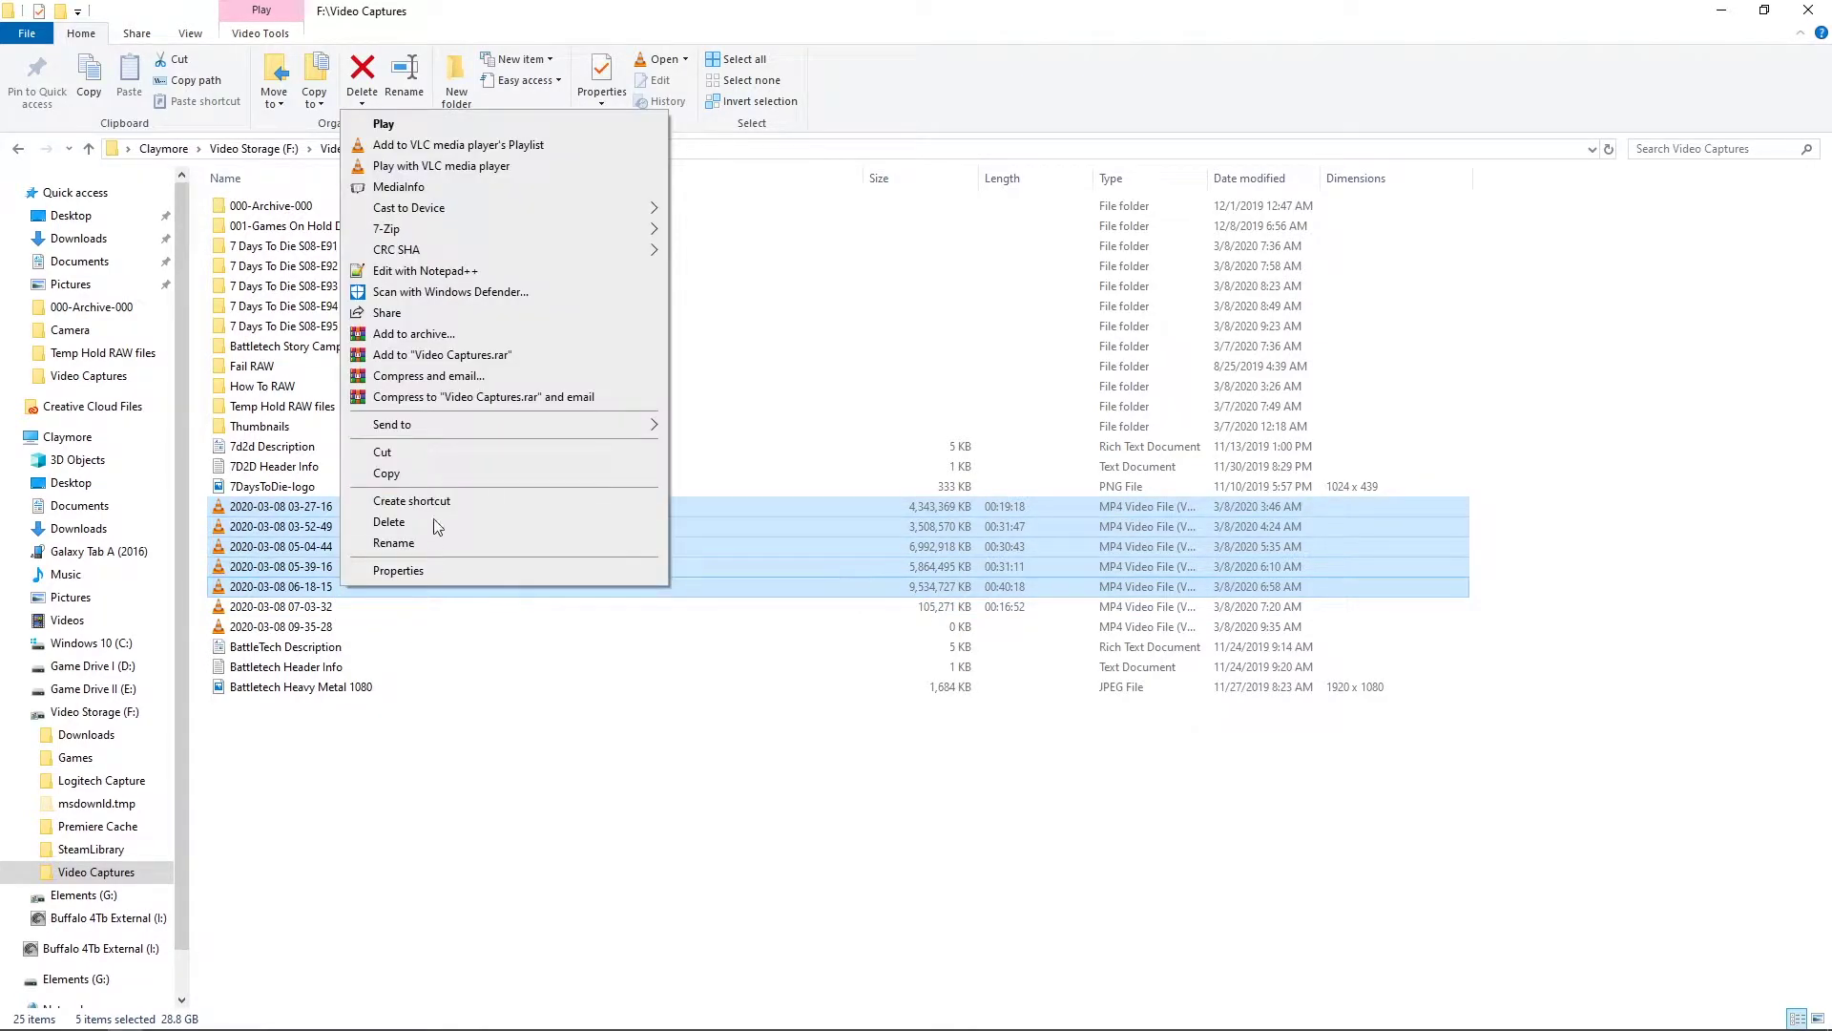
left_click(432, 576)
left_click(427, 582)
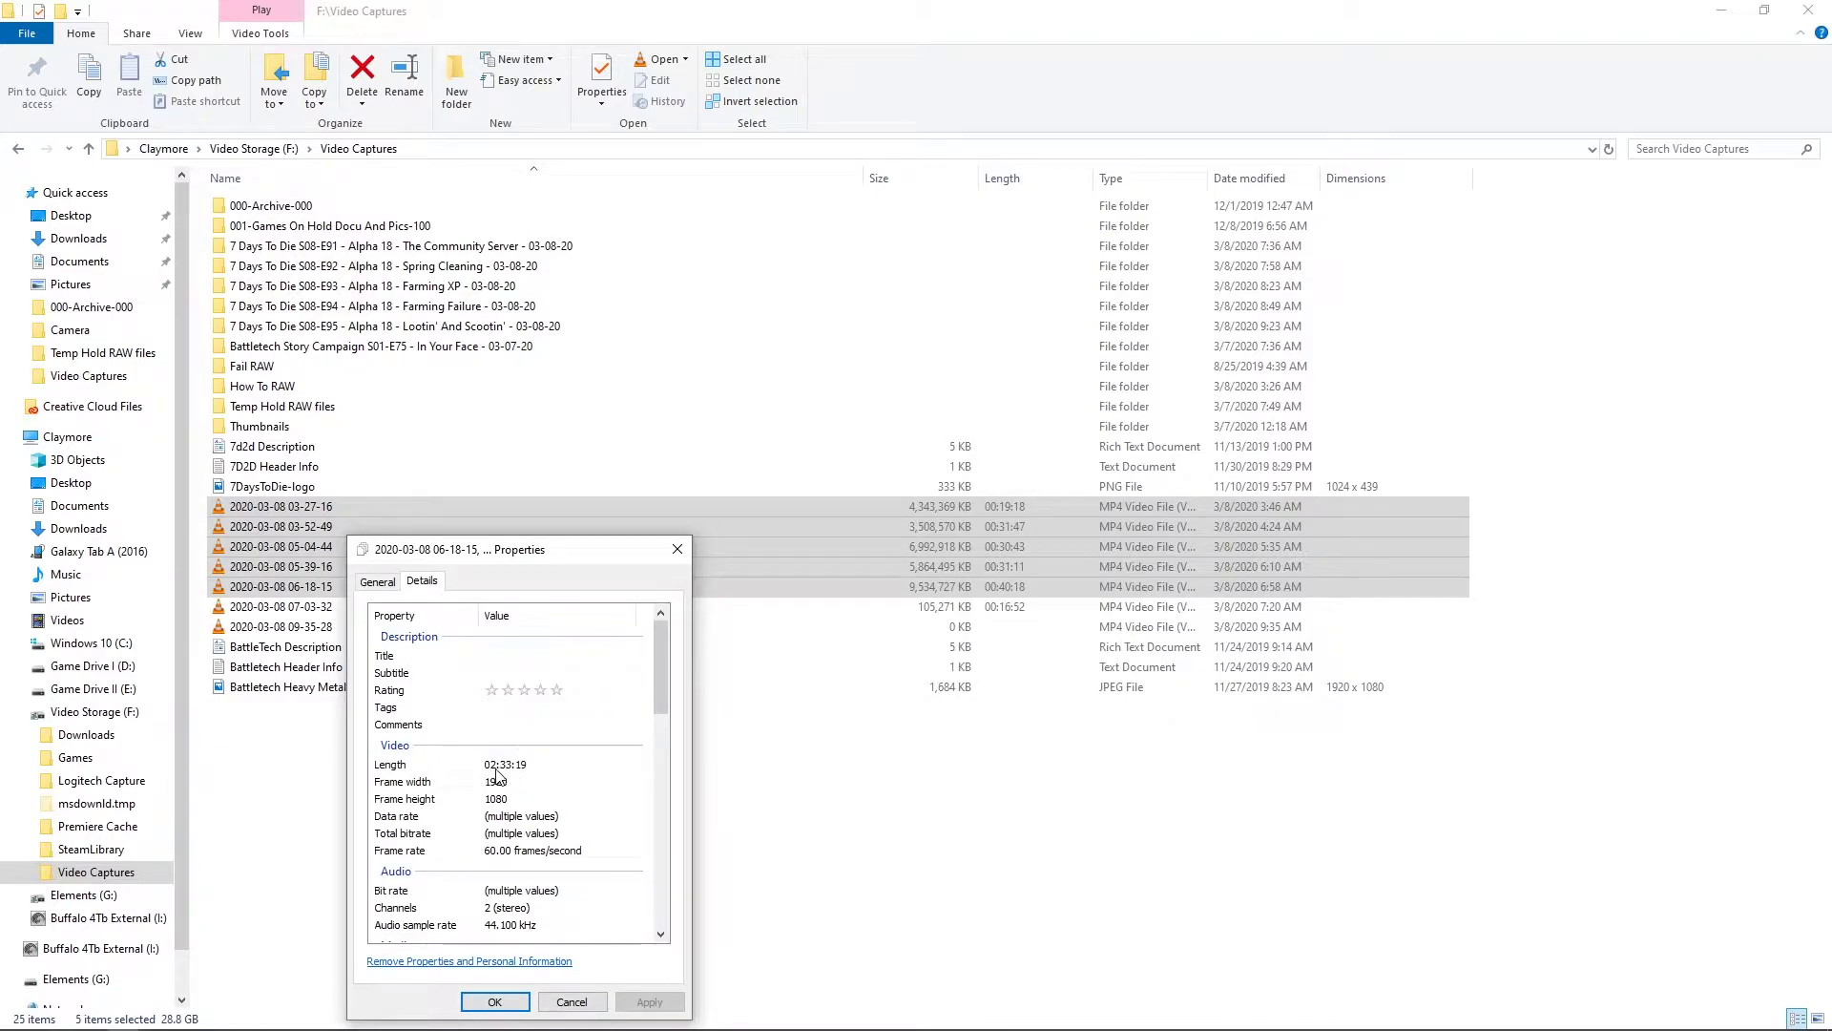
left_click(494, 1001)
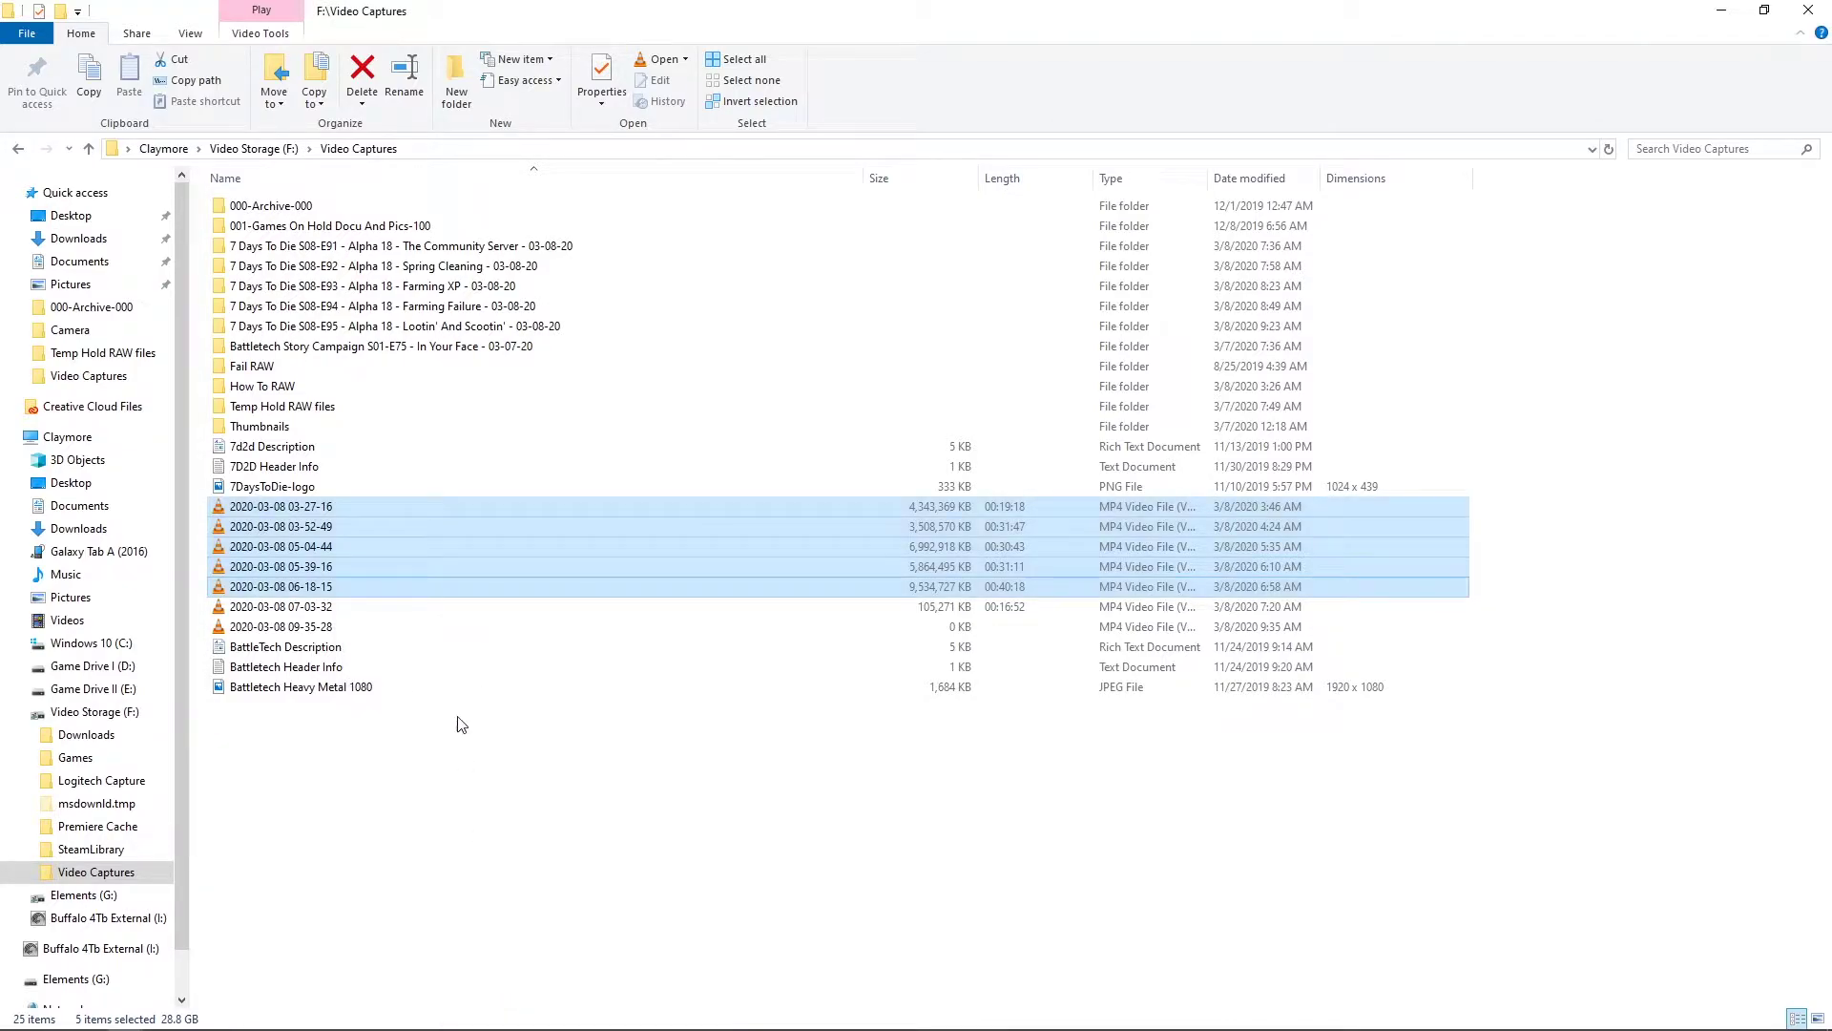
left_click(411, 761)
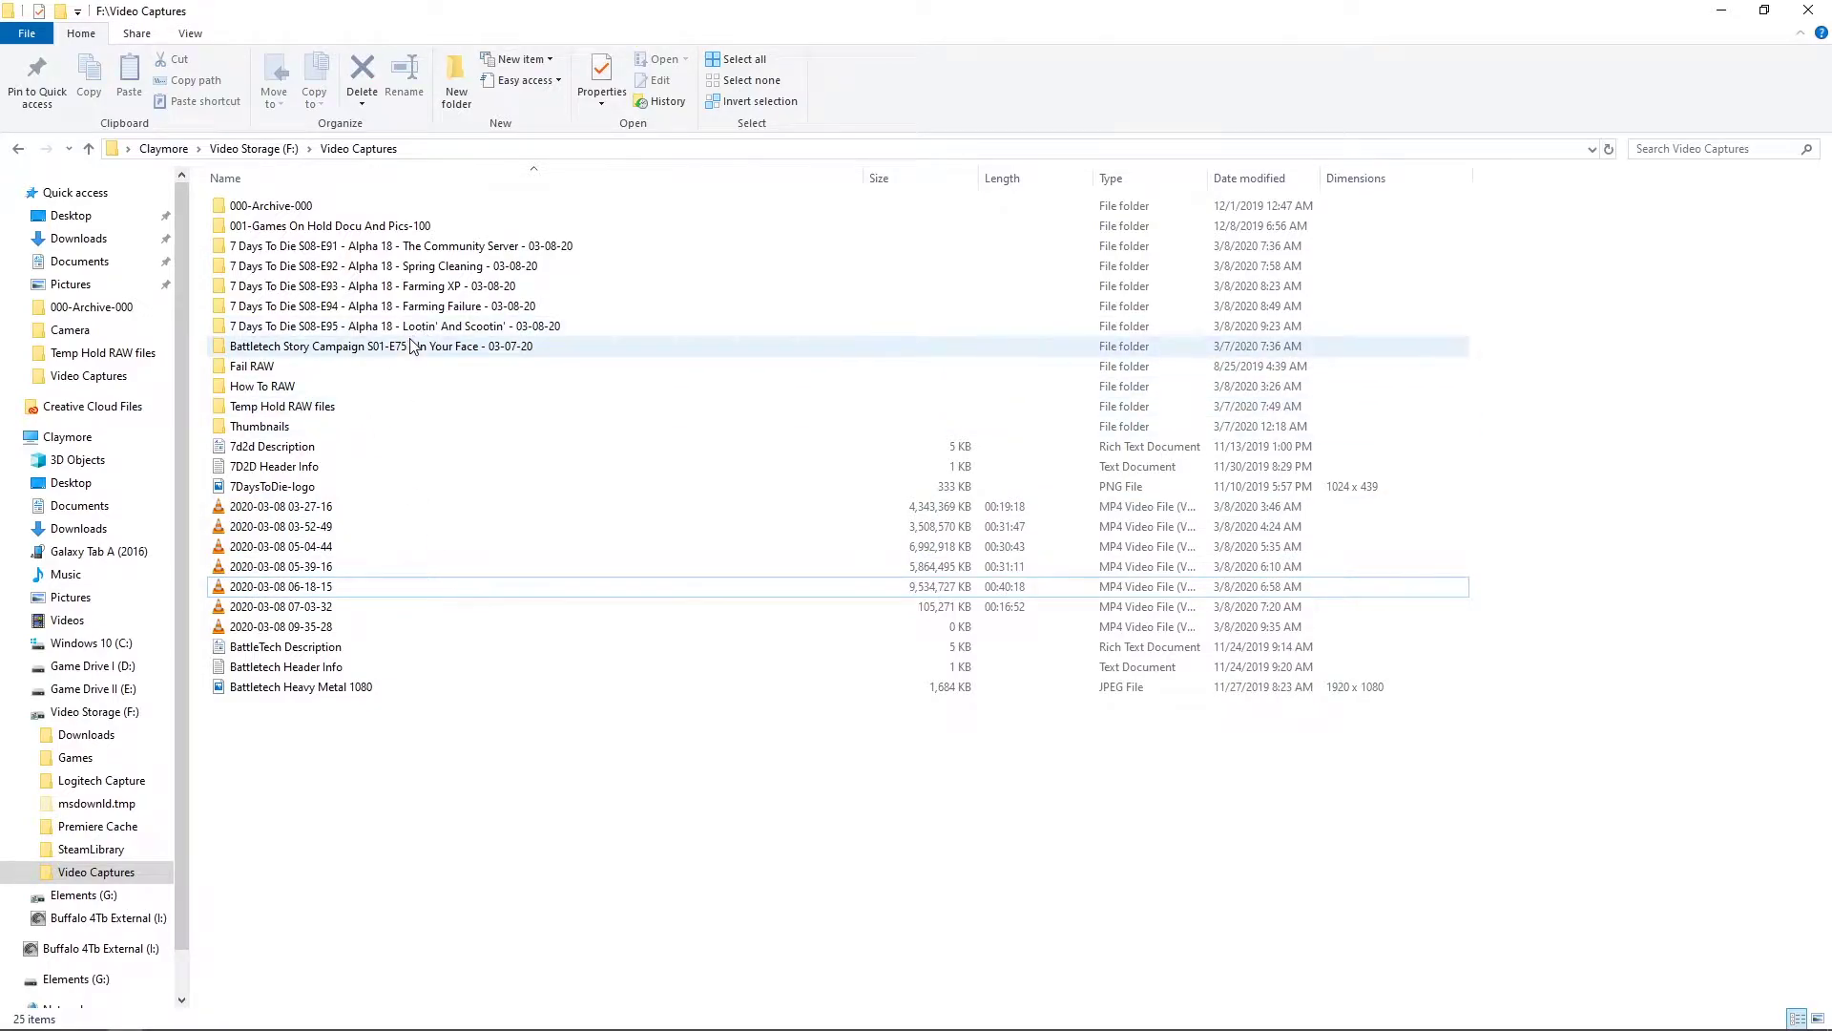
right_click(320, 506)
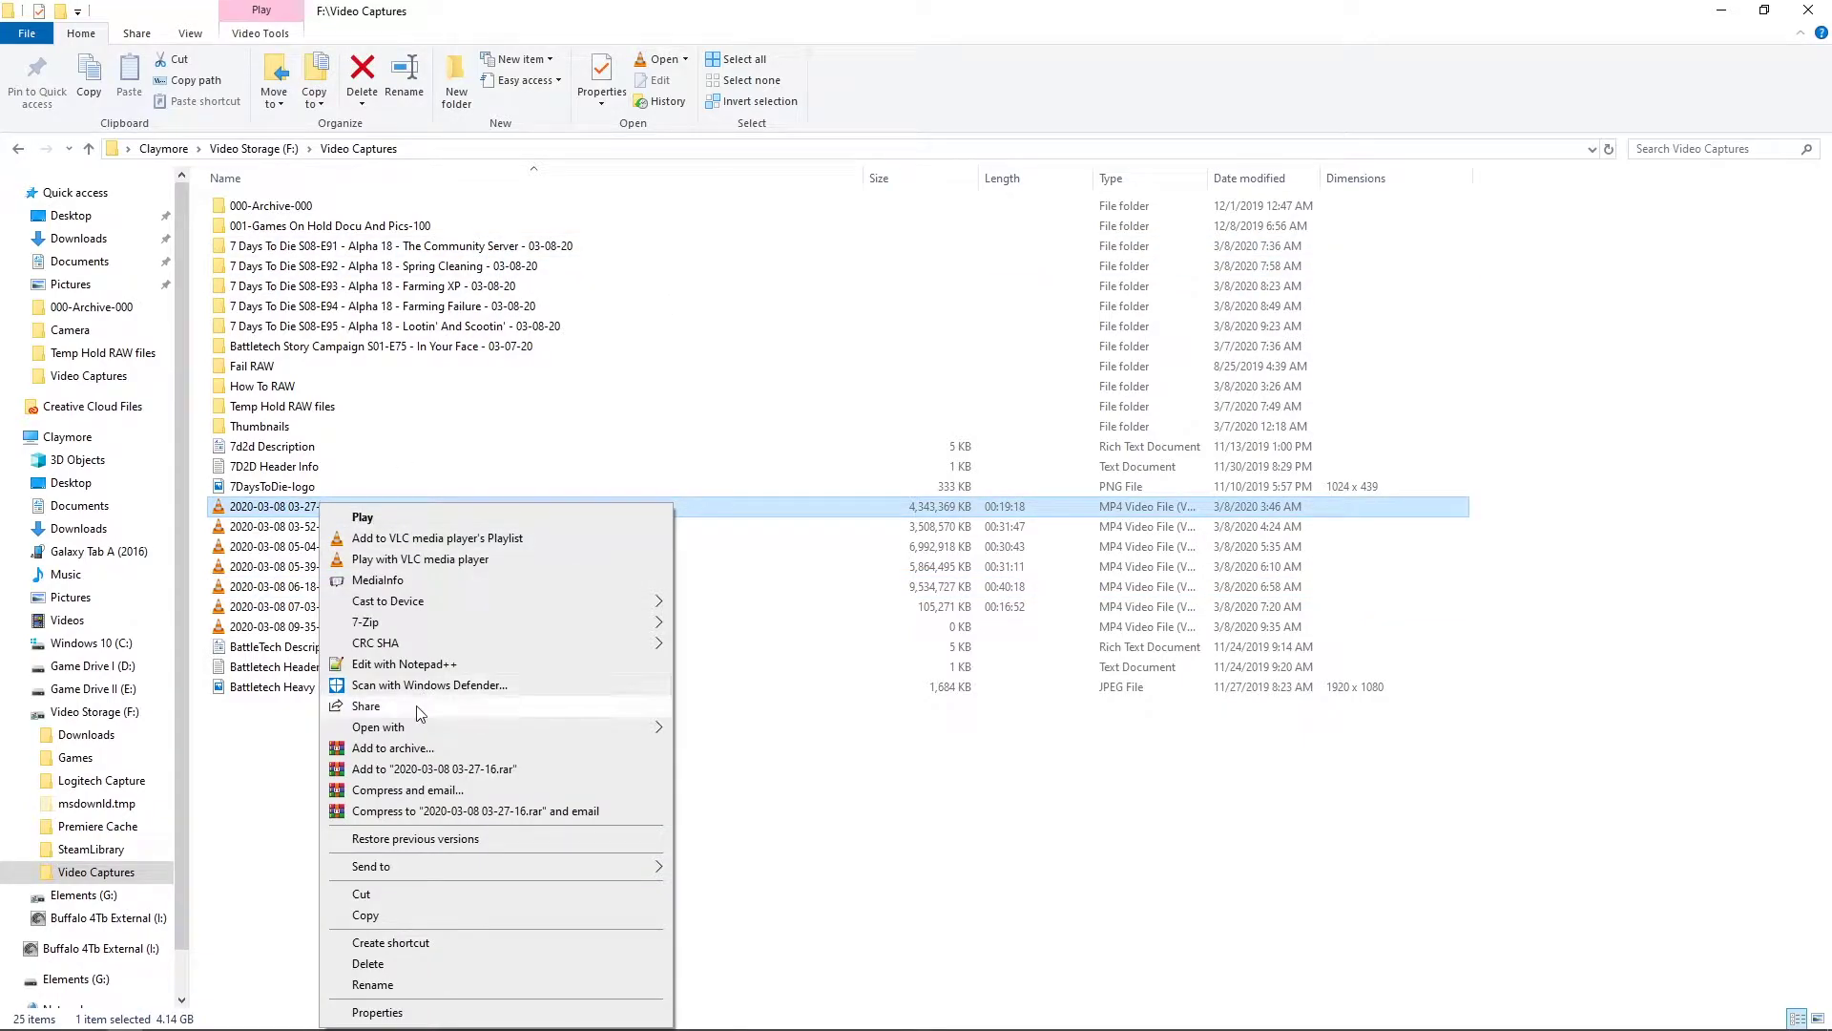
mouse_move(424, 730)
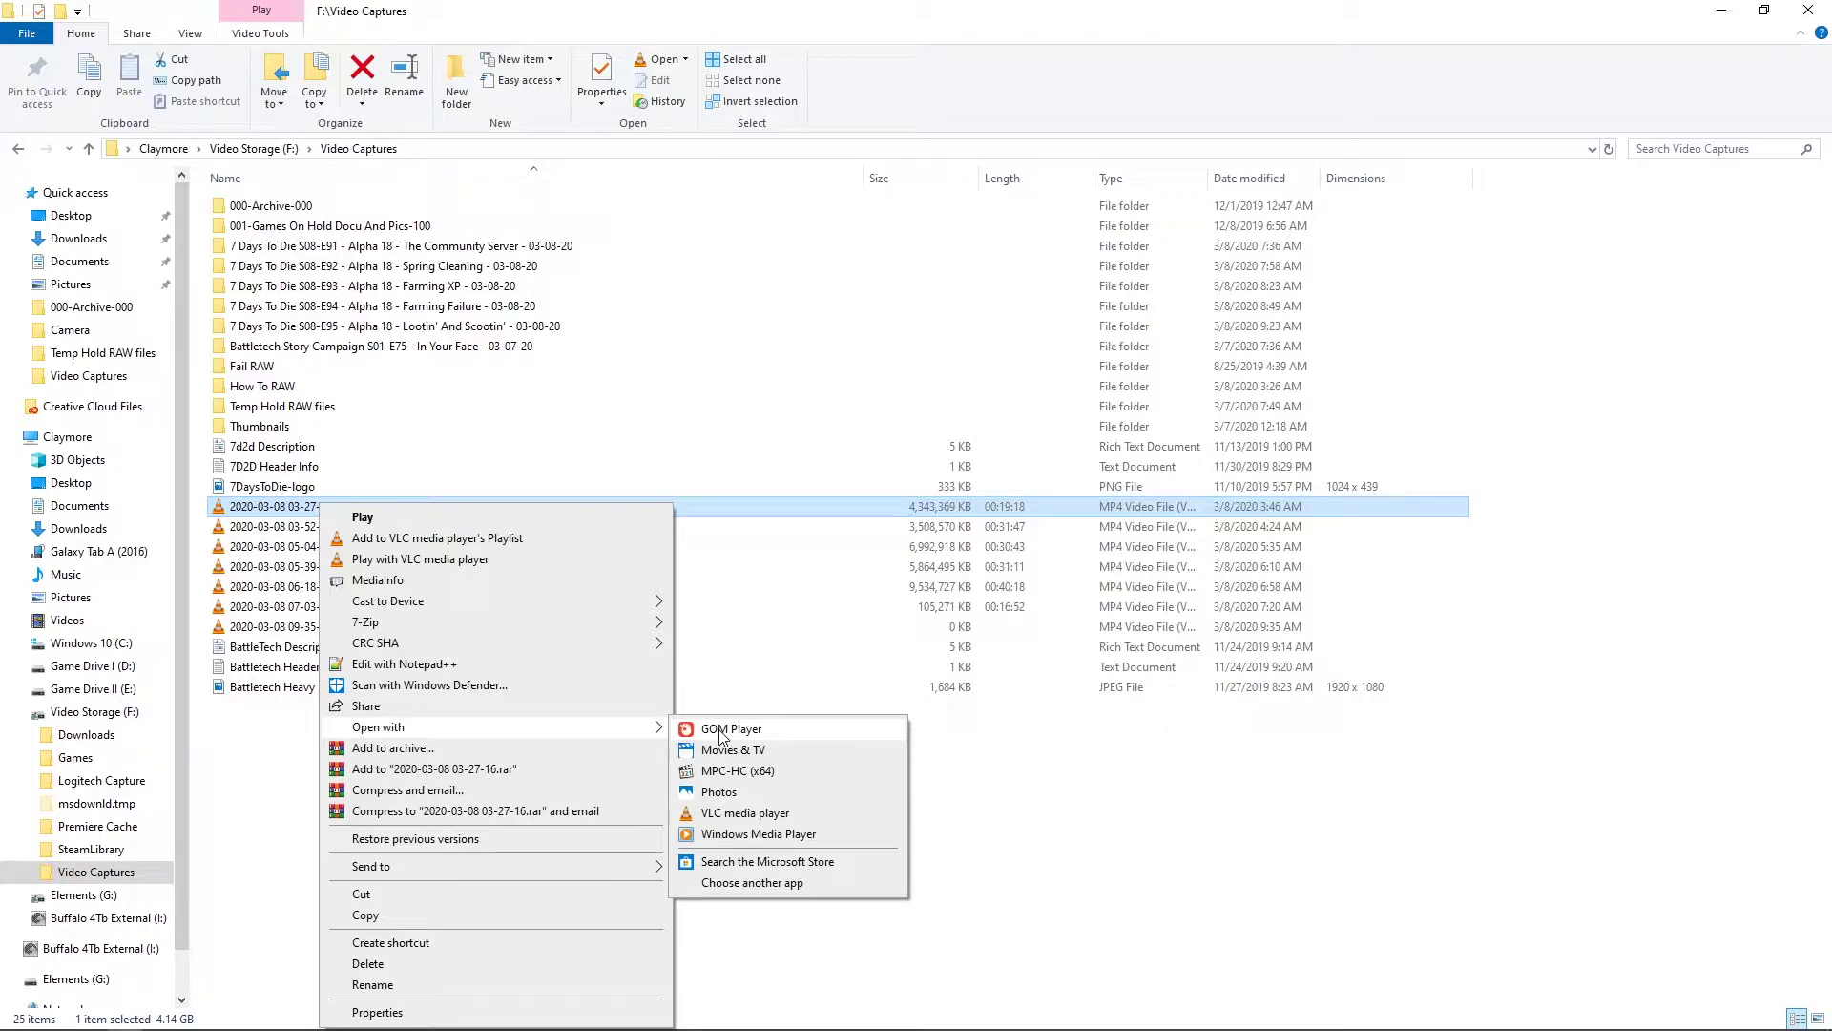
left_click(721, 732)
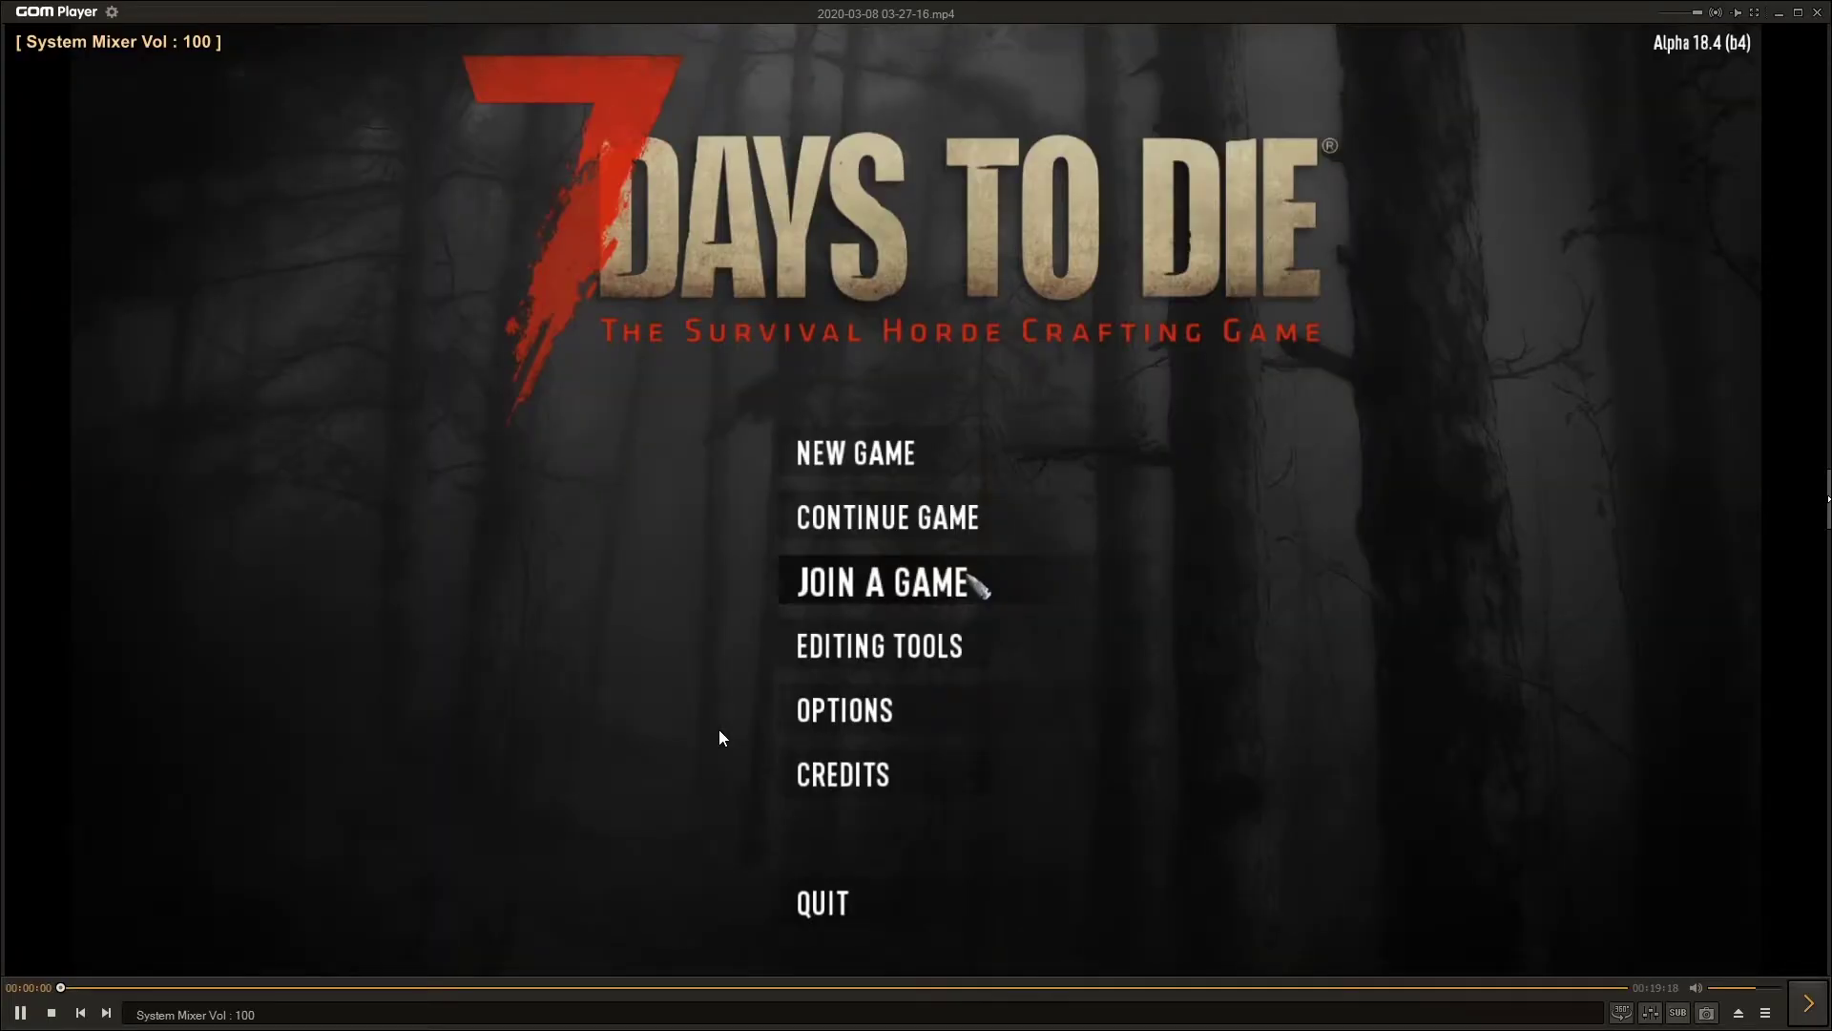
double_click(719, 729)
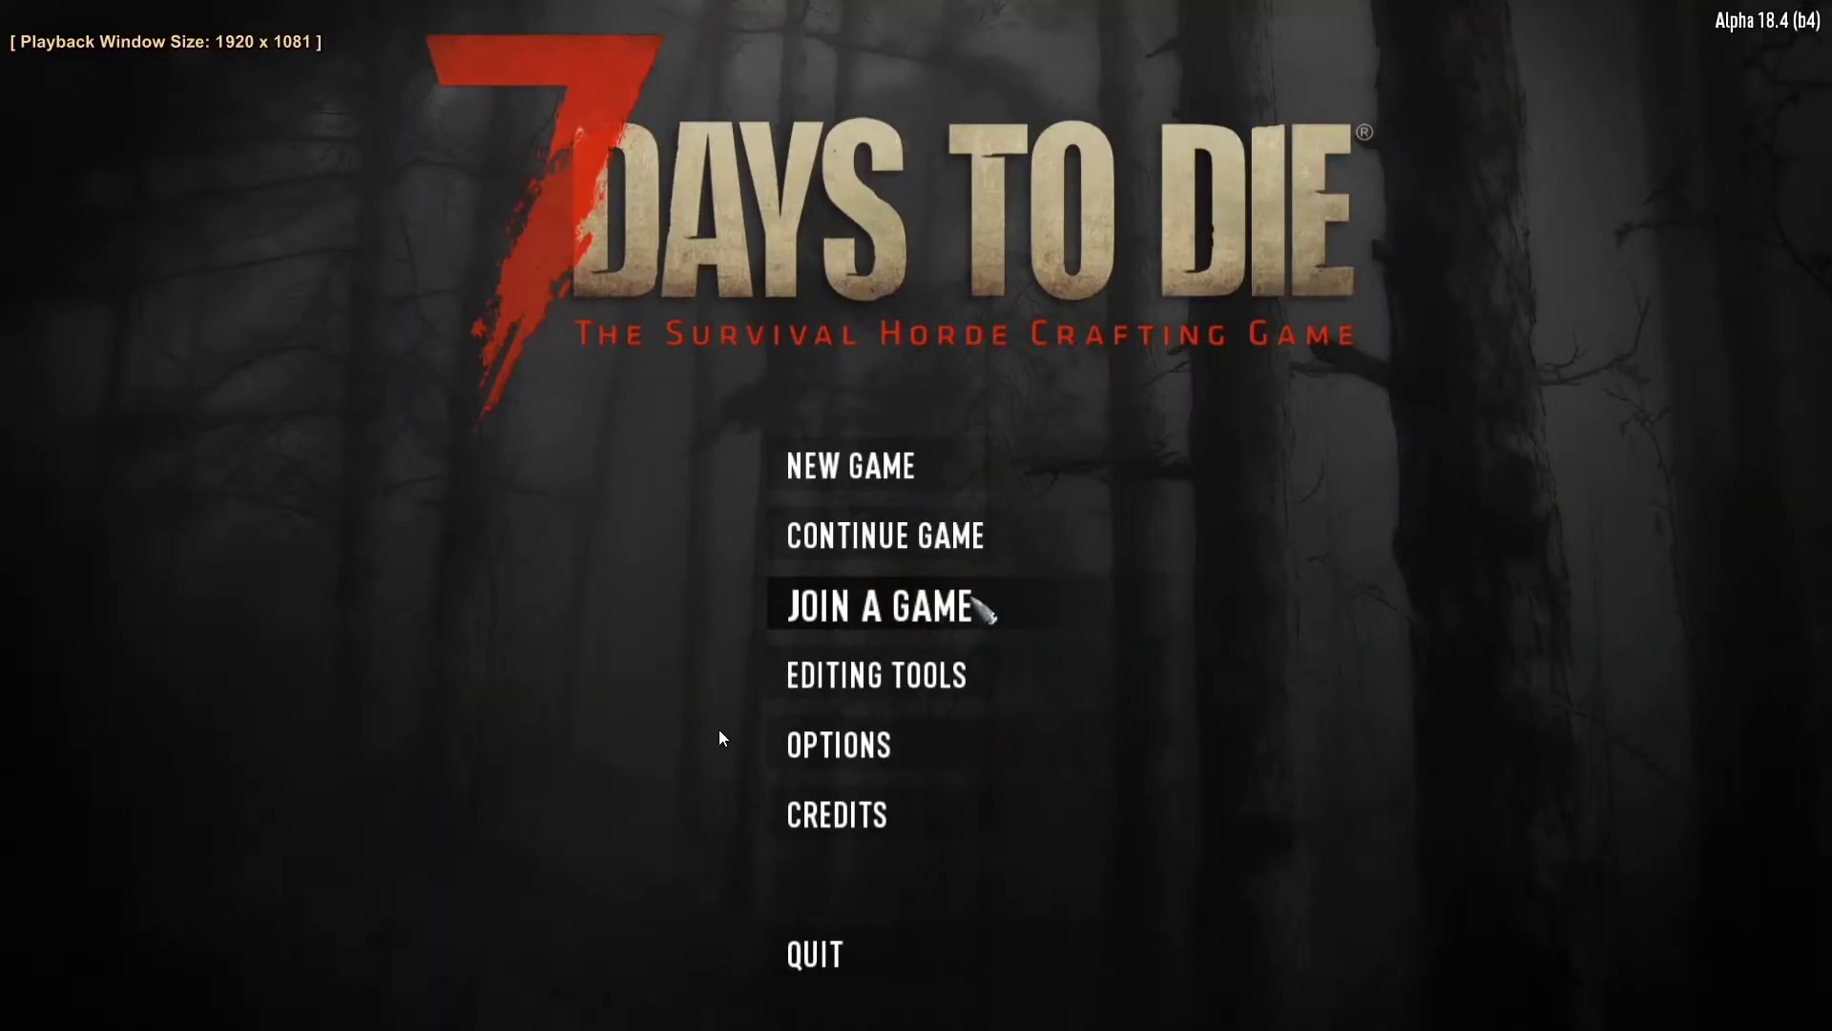
Skip the recording ahead to about 5:43 and advance second by second to about 6:01 to examine the base footage
left_click(393, 989)
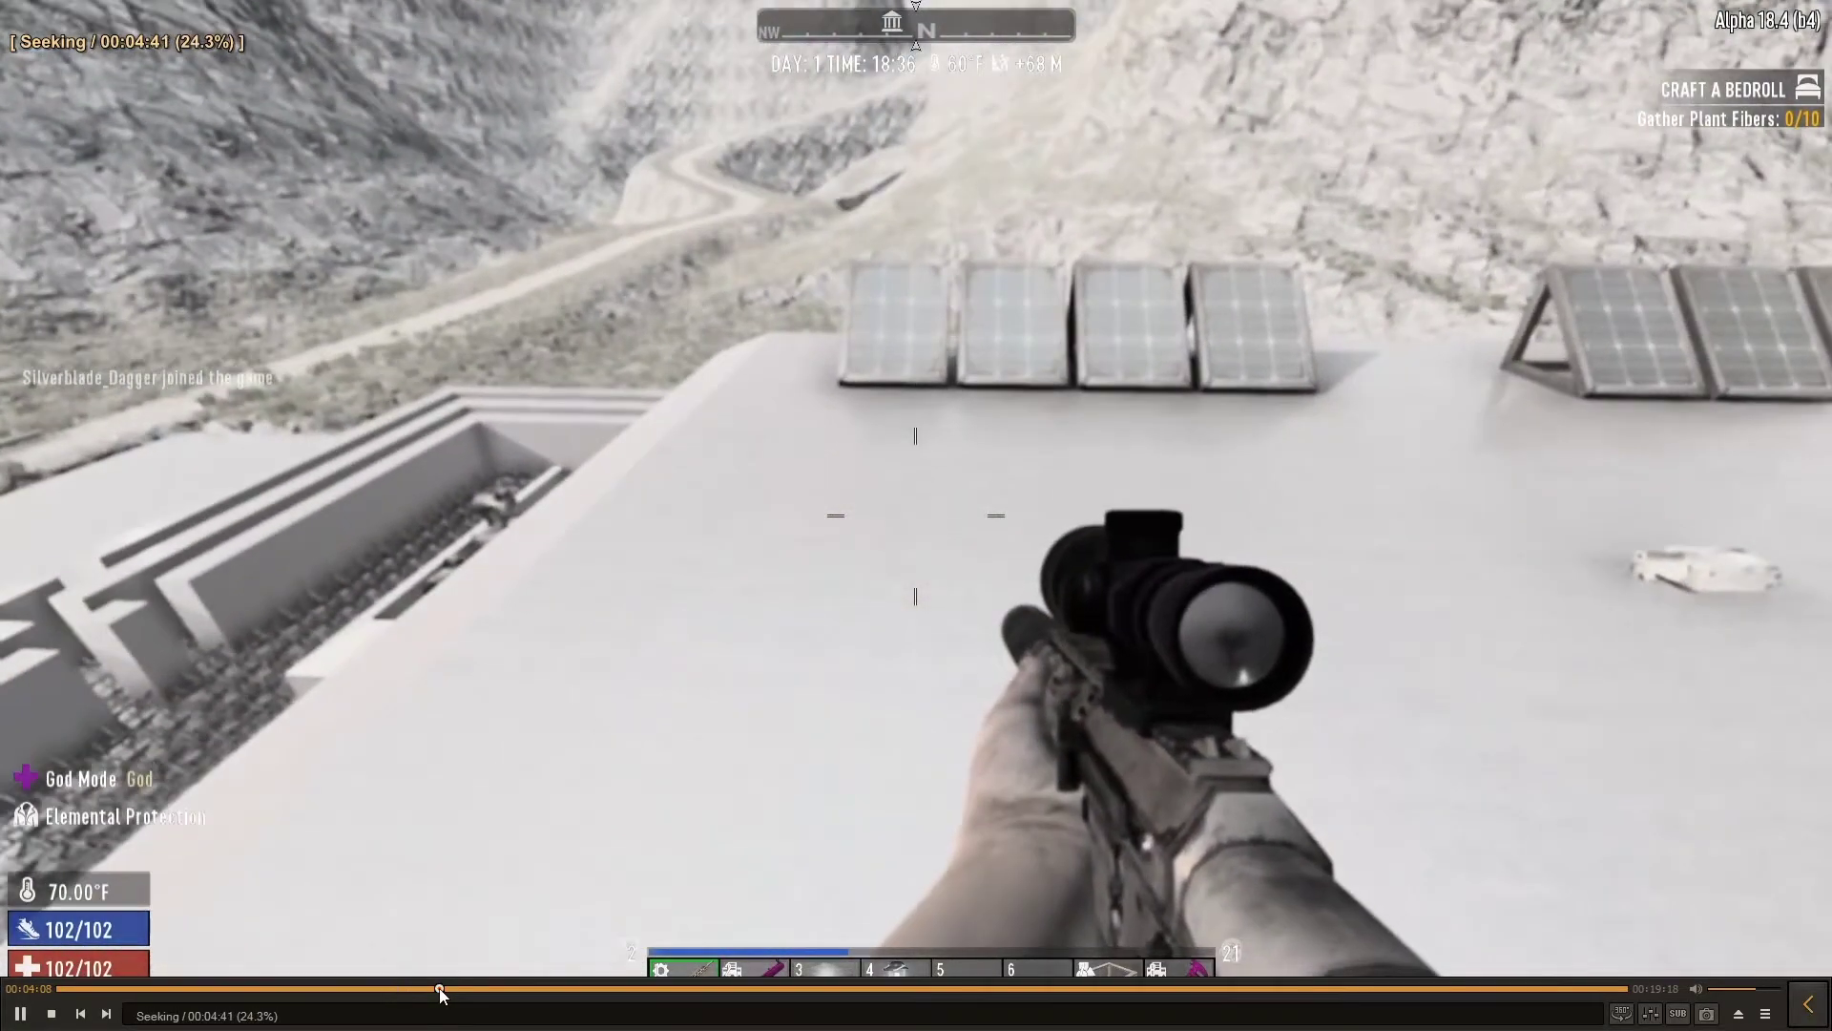
left_click(439, 988)
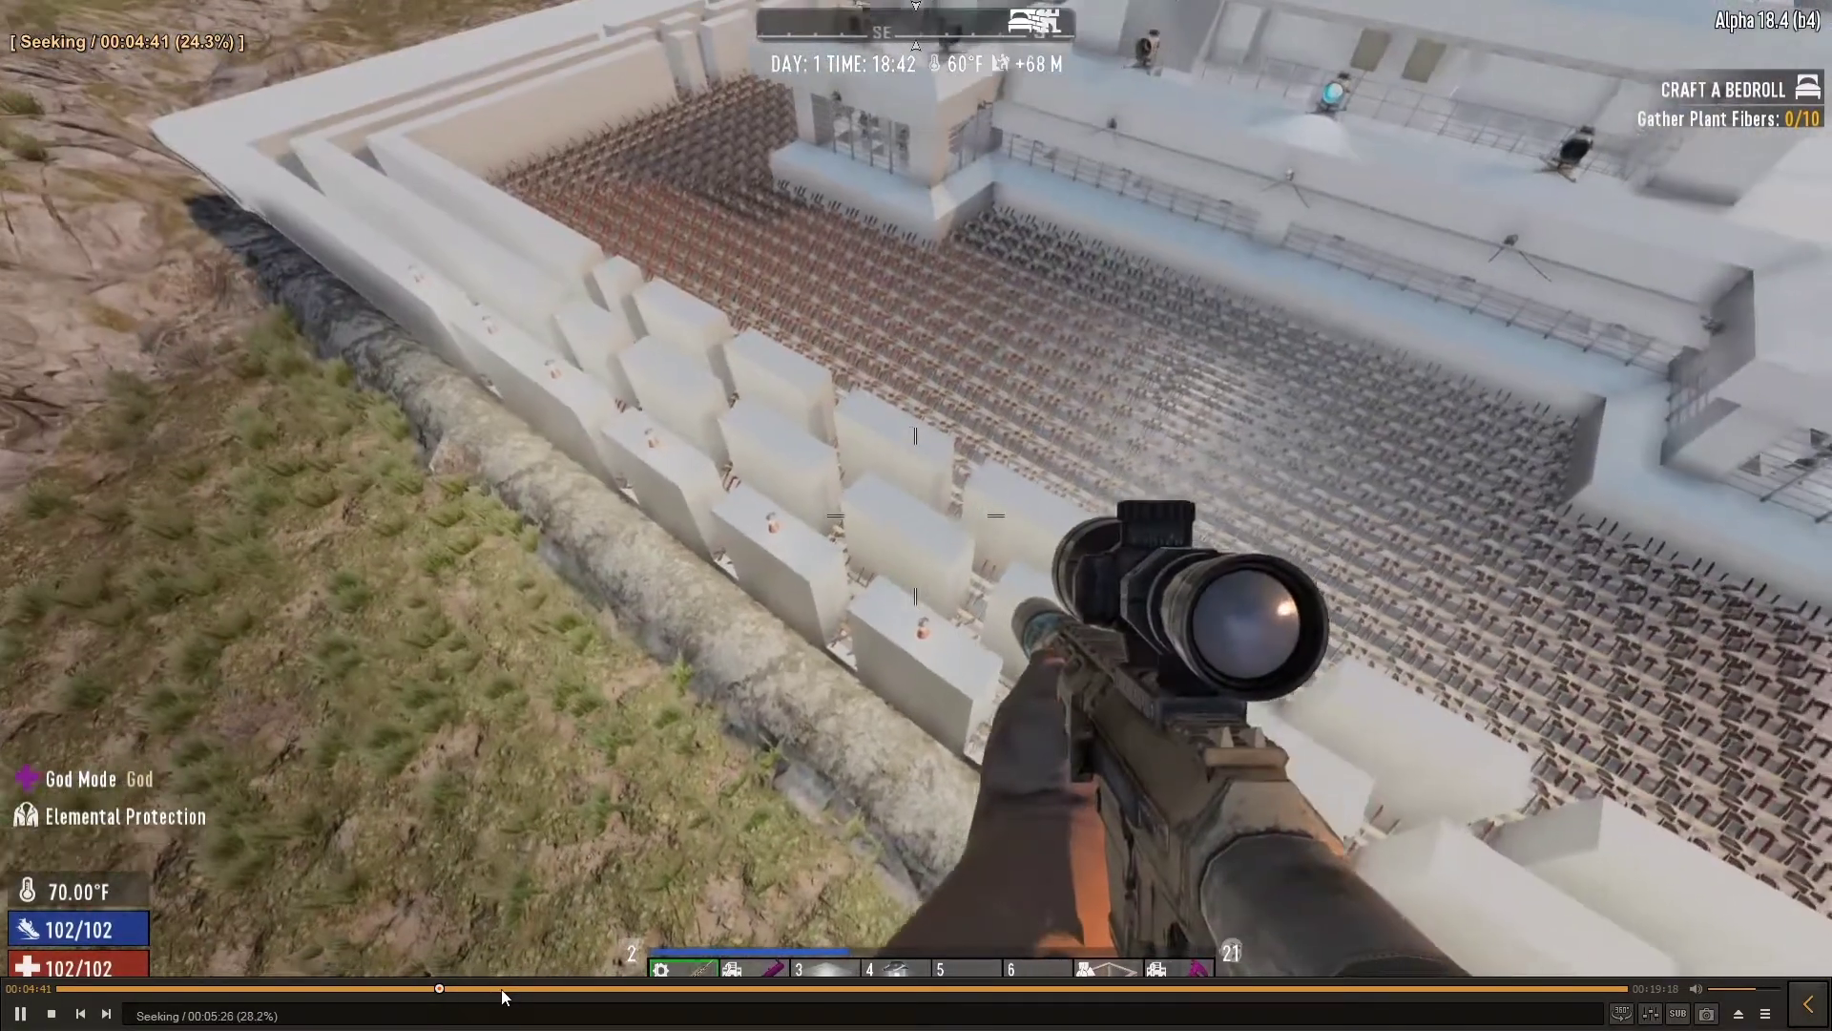
left_click(500, 989)
left_click(523, 988)
key("Right")
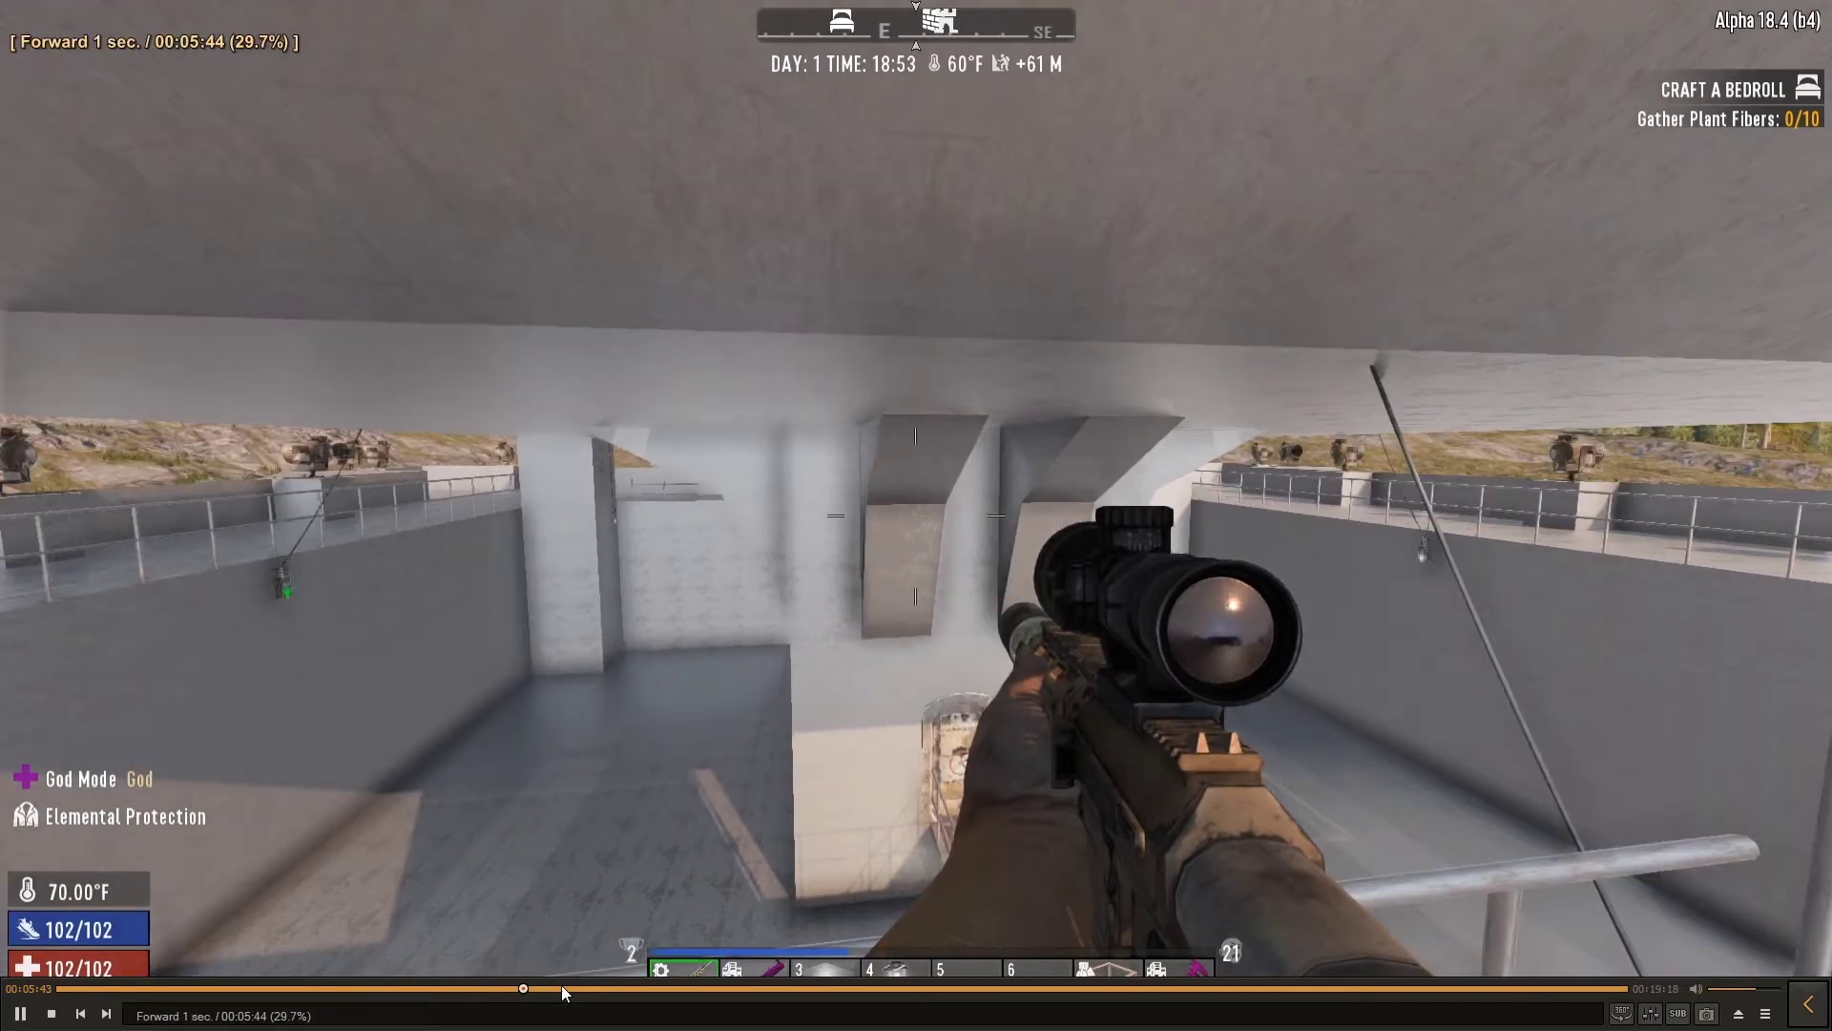
key("Right")
key("Right")
key("Right")
key("Right")
key("Right")
key("Right")
key("Right")
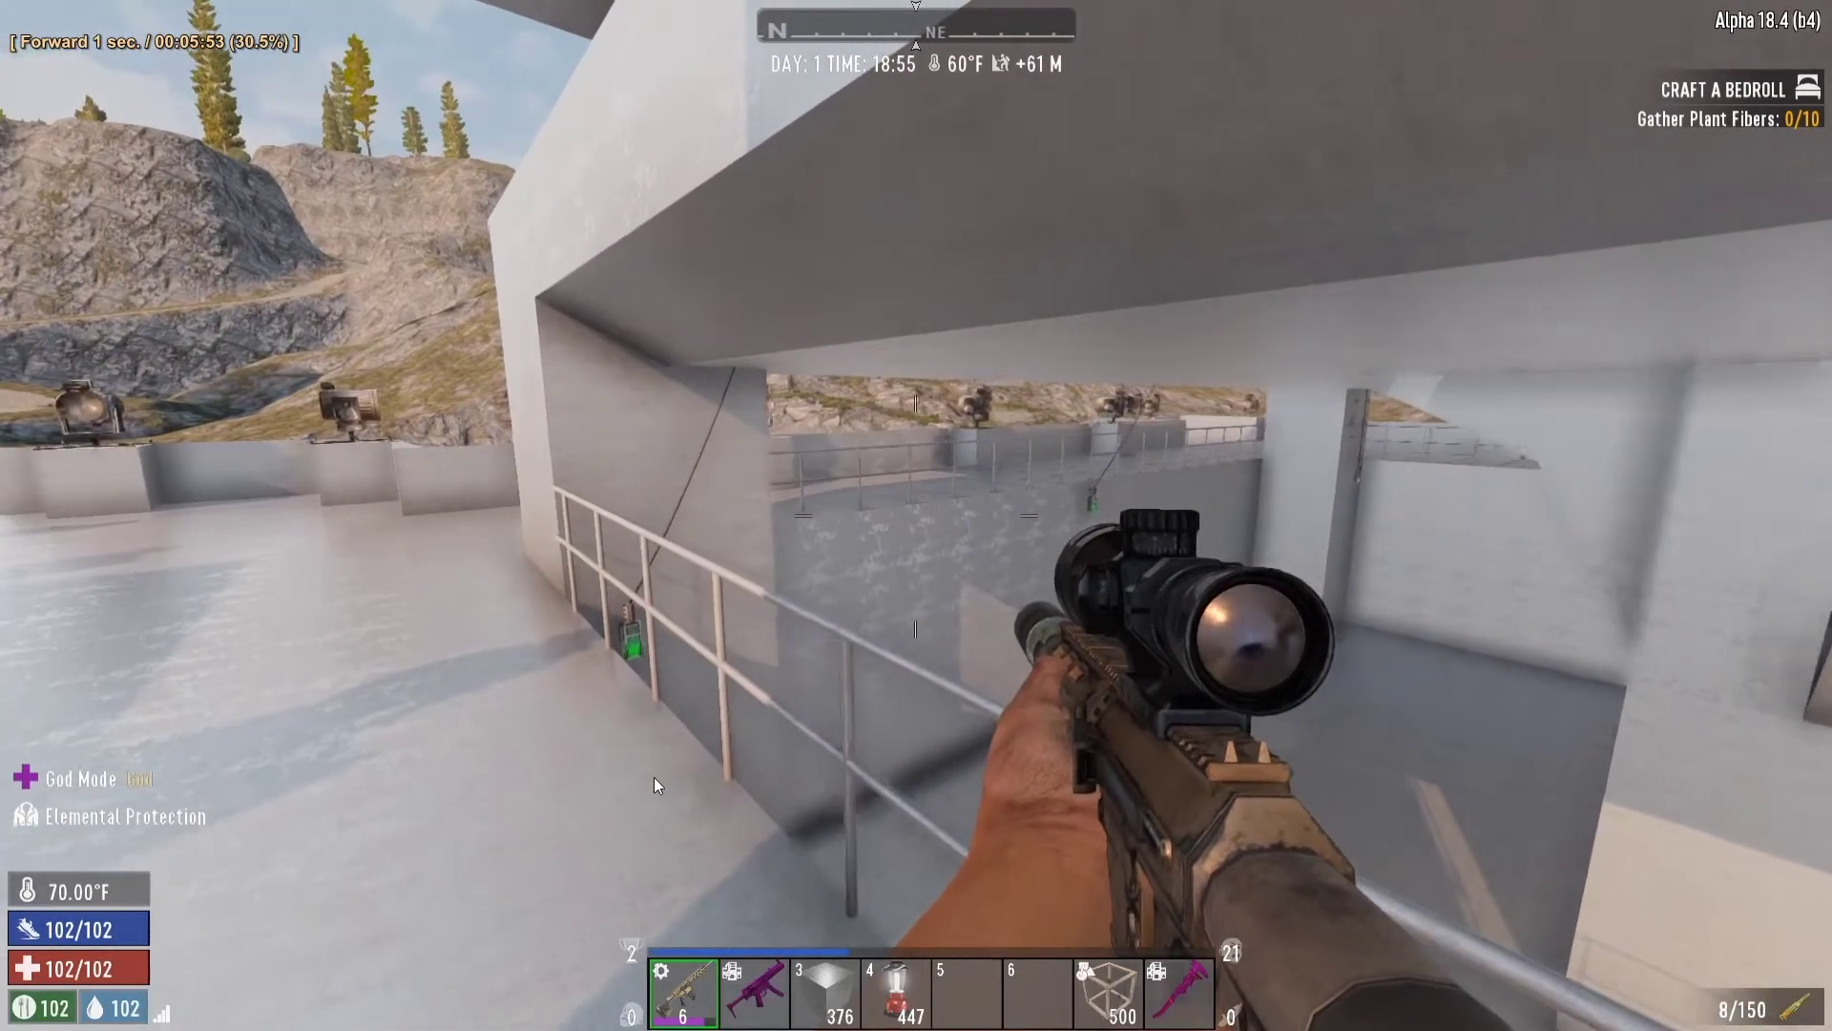
key("Right")
key("Right")
key("Right")
key("Right")
key("Right")
key("Right")
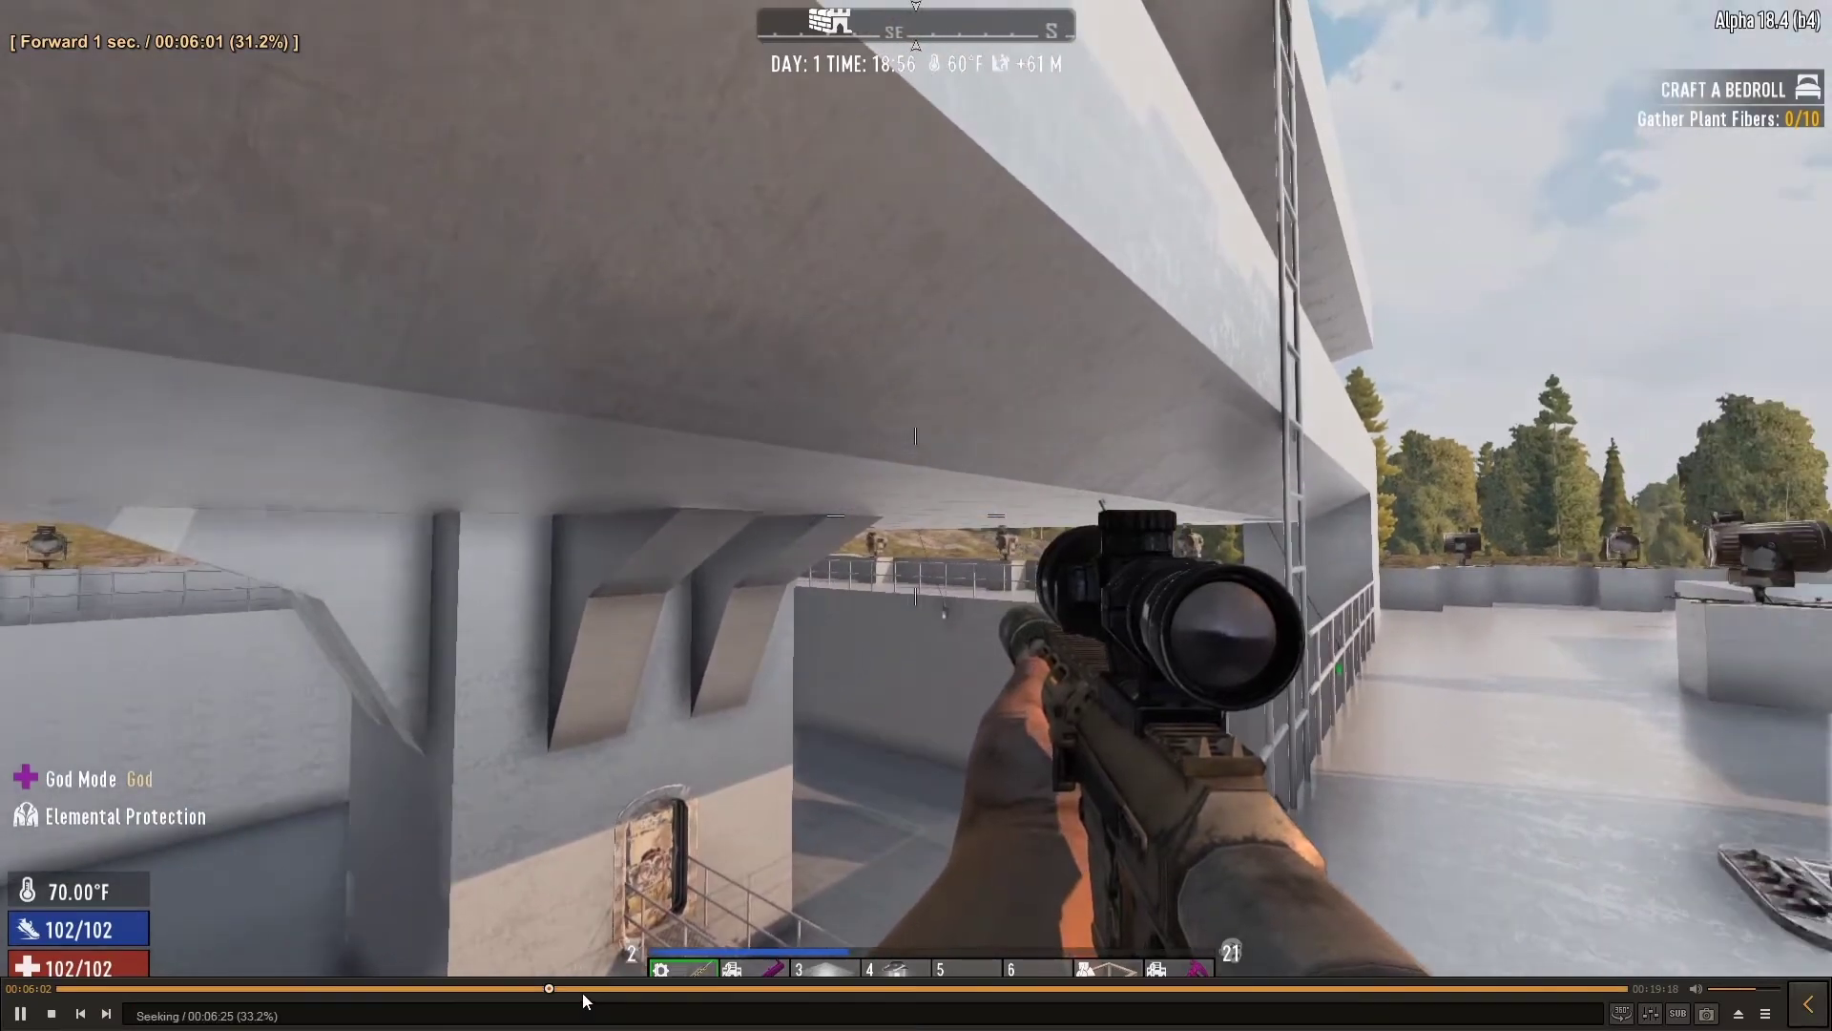
Seek the recording to about 13:16 and move forward and back in one-second increments to examine the aerial shots of the base
left_click(594, 989)
left_click_drag(637, 988, 1130, 989)
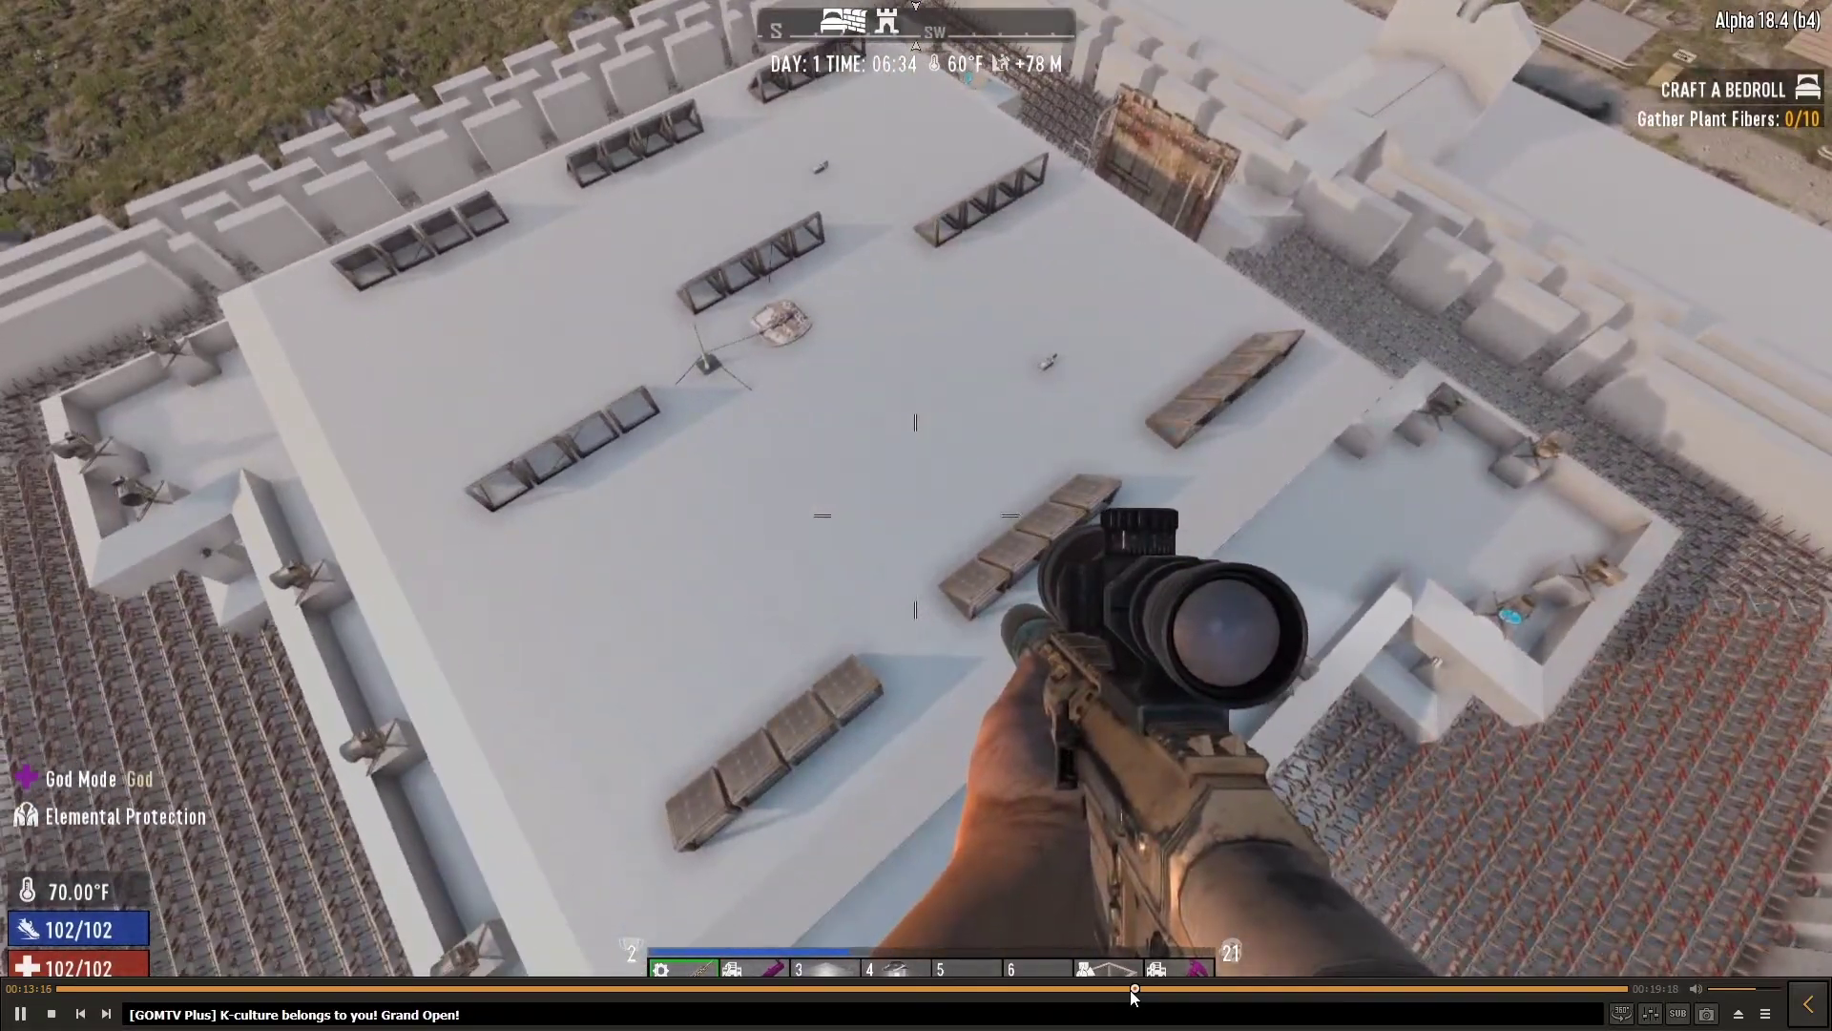
key("Right")
key("Right")
key("Right")
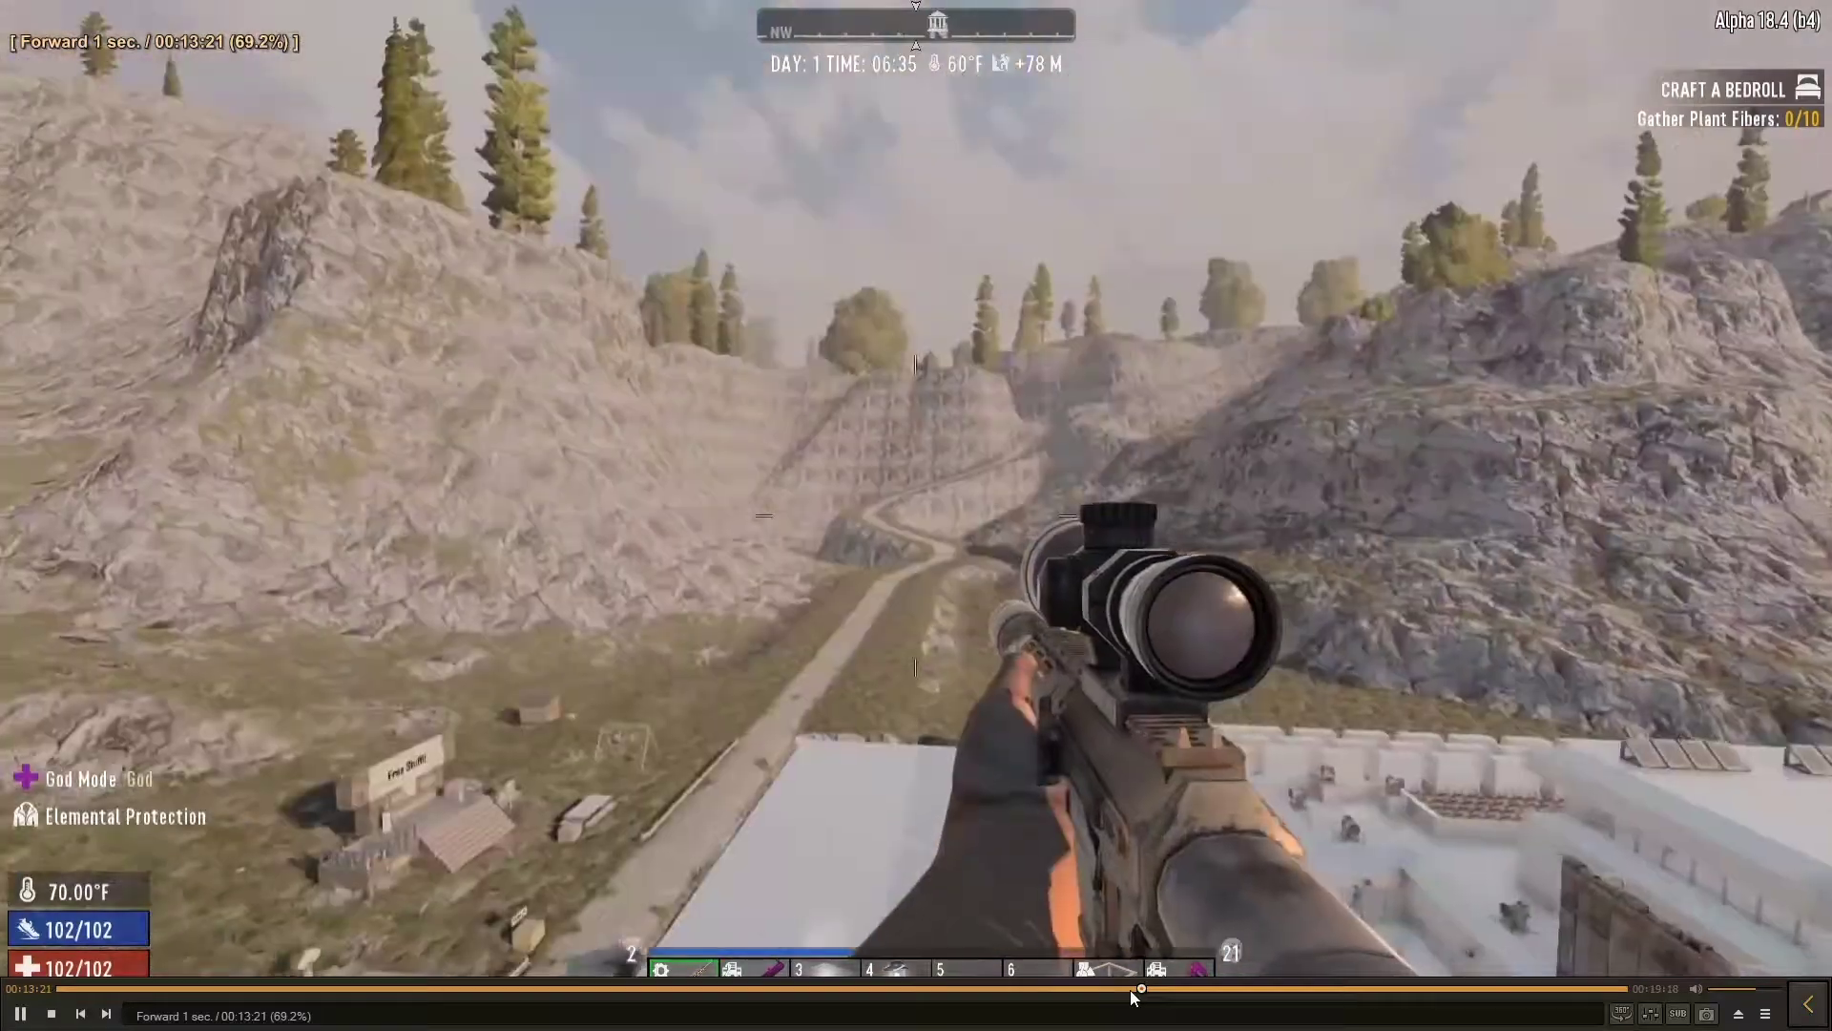
key("Right")
key("Right")
key("Right")
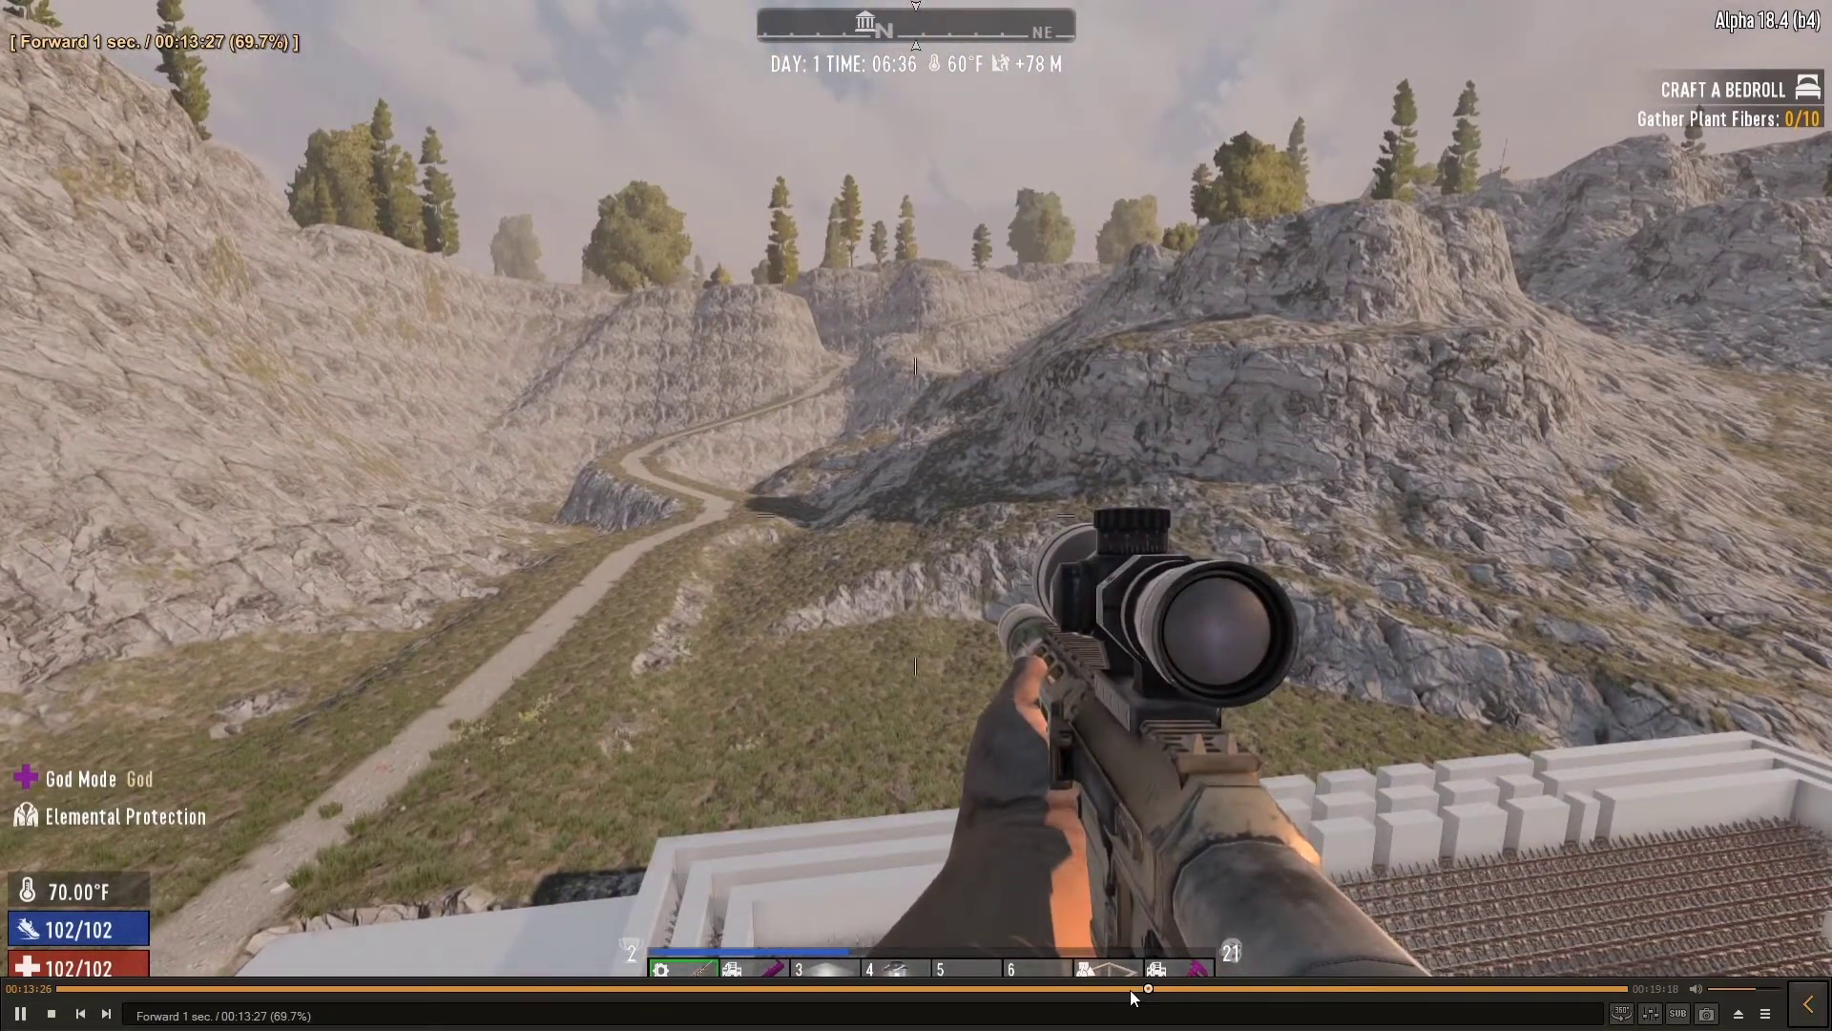
key("Right")
key("Right")
key("Right")
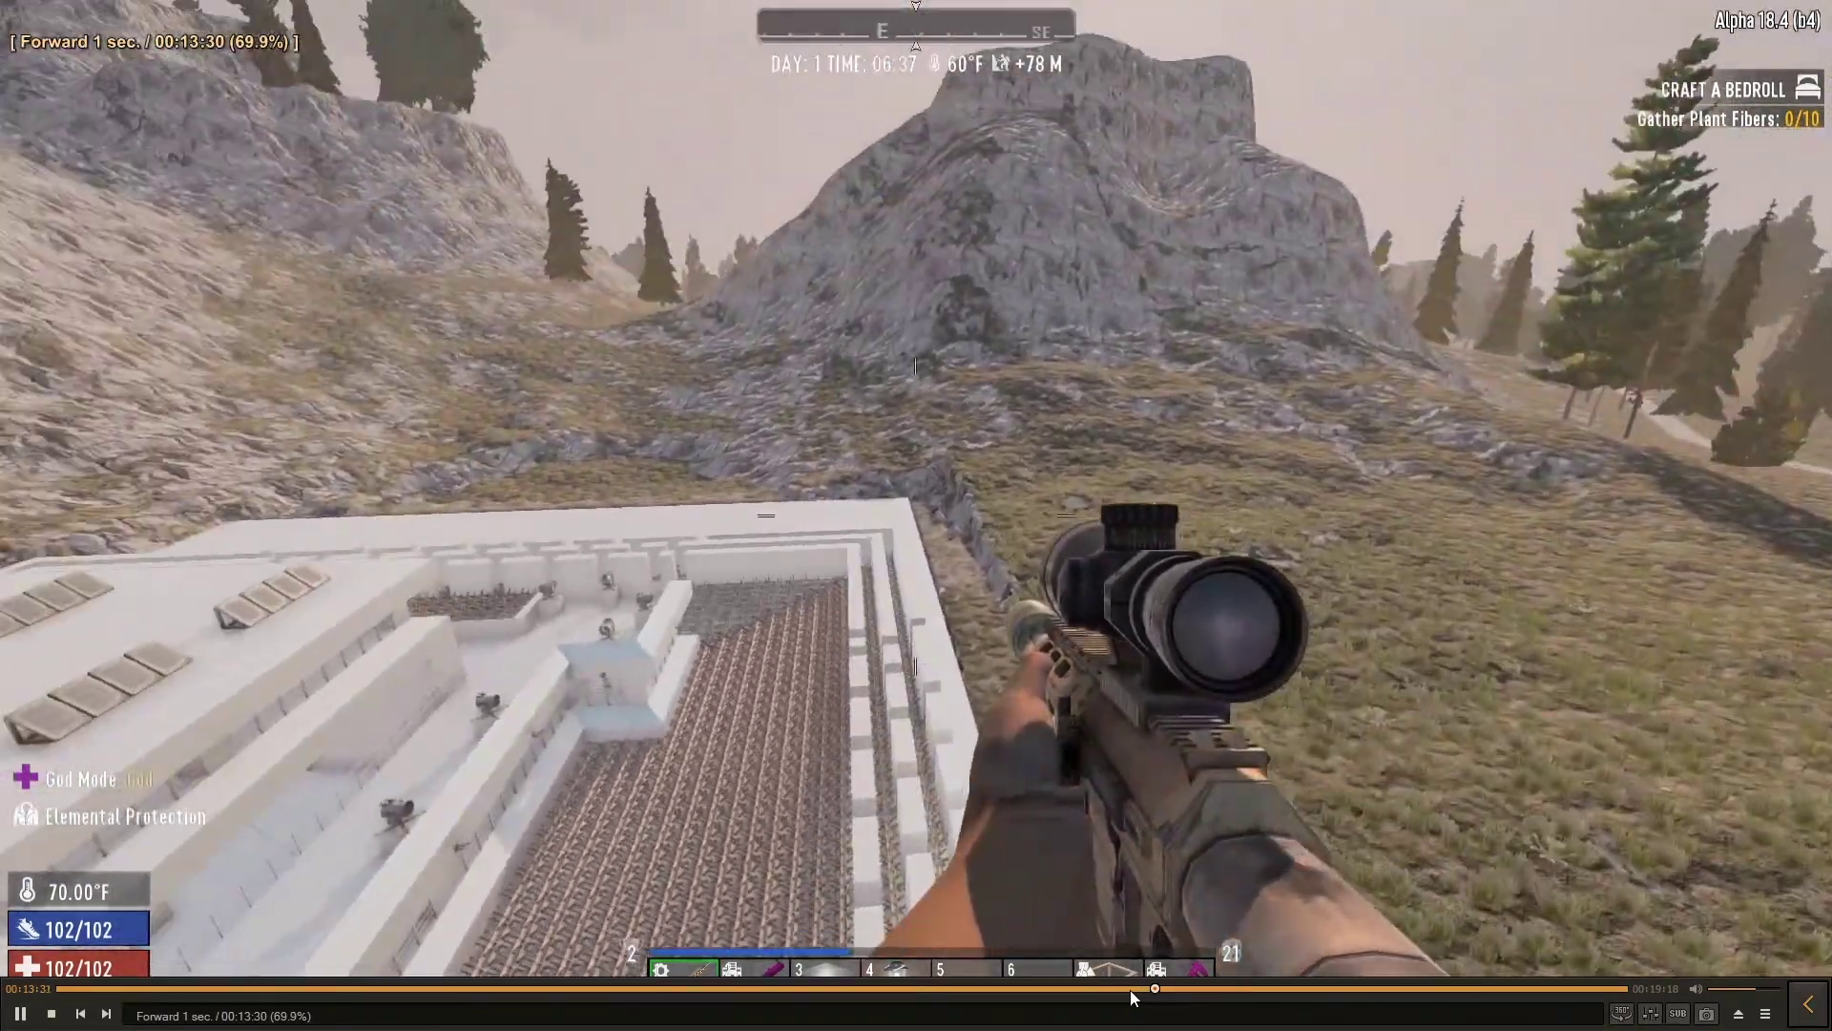
key("Left")
key("Left")
key("Left")
key("Left")
key("Left")
key("Left")
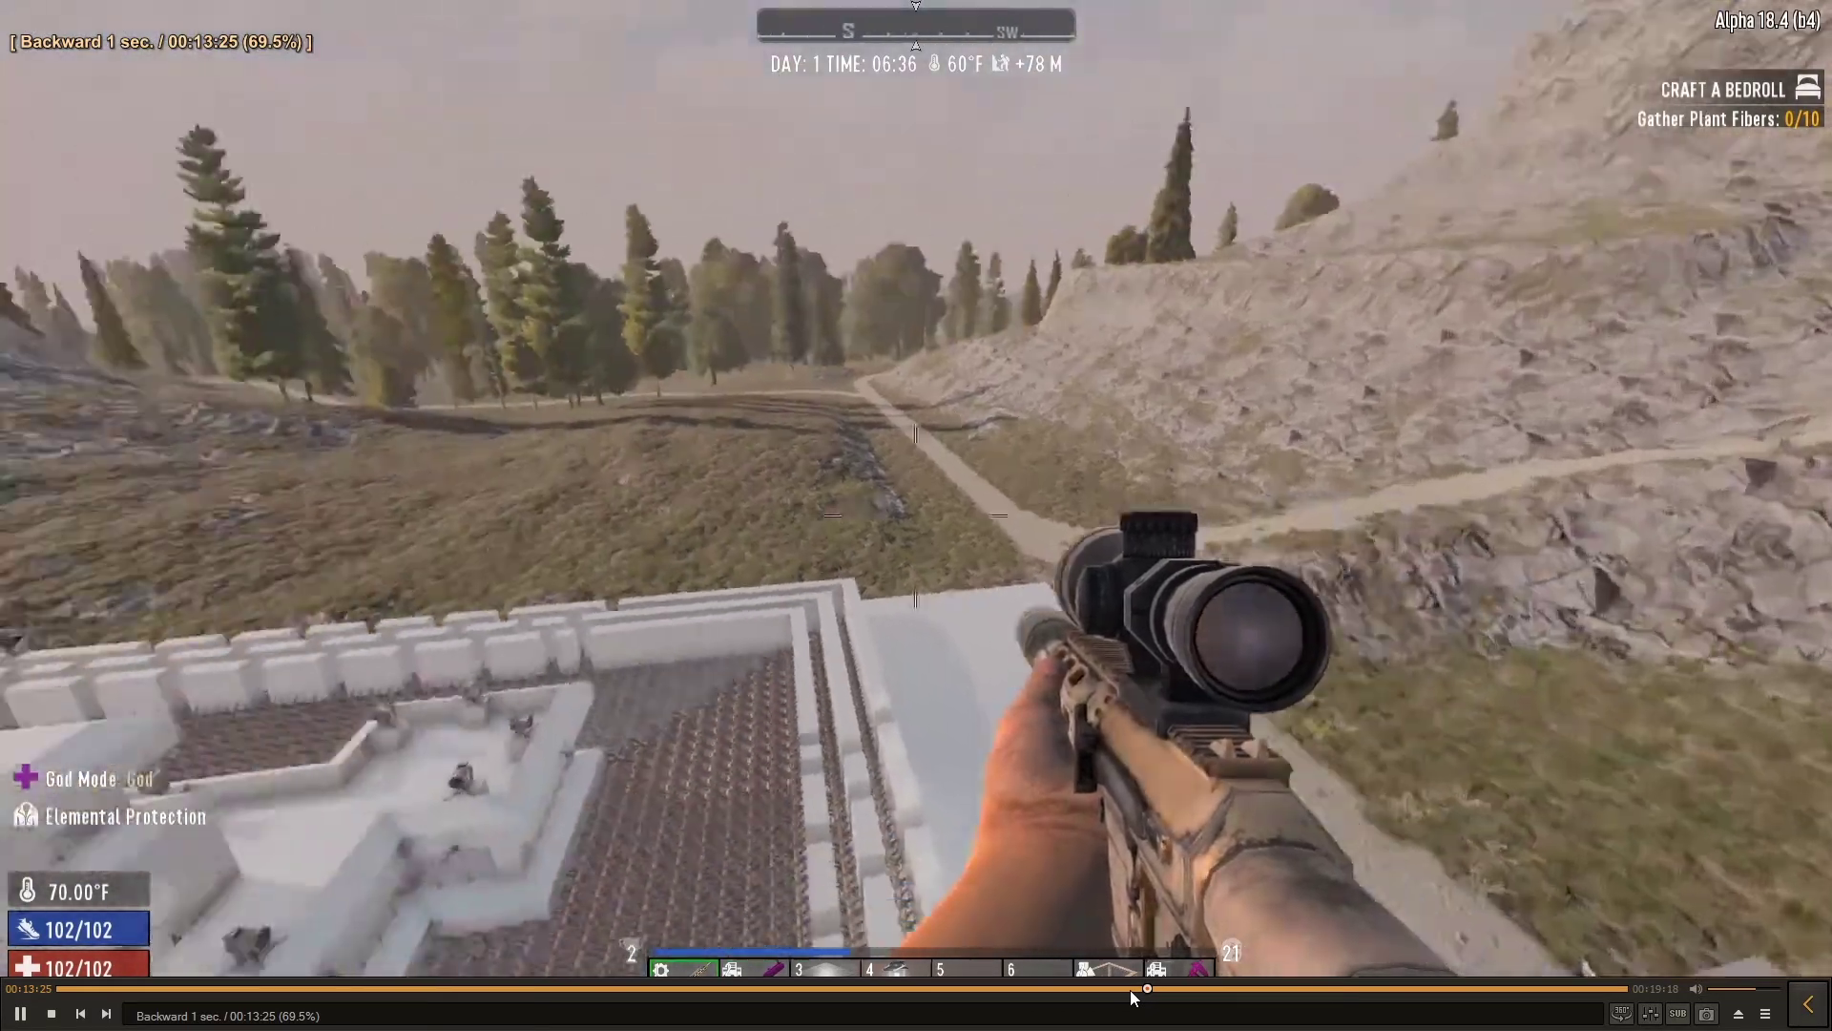
Jump through the recording at about 14:18, 15:54, 16:14, 16:41 and 17:09 to look for a suitable base shot
left_click(1195, 988)
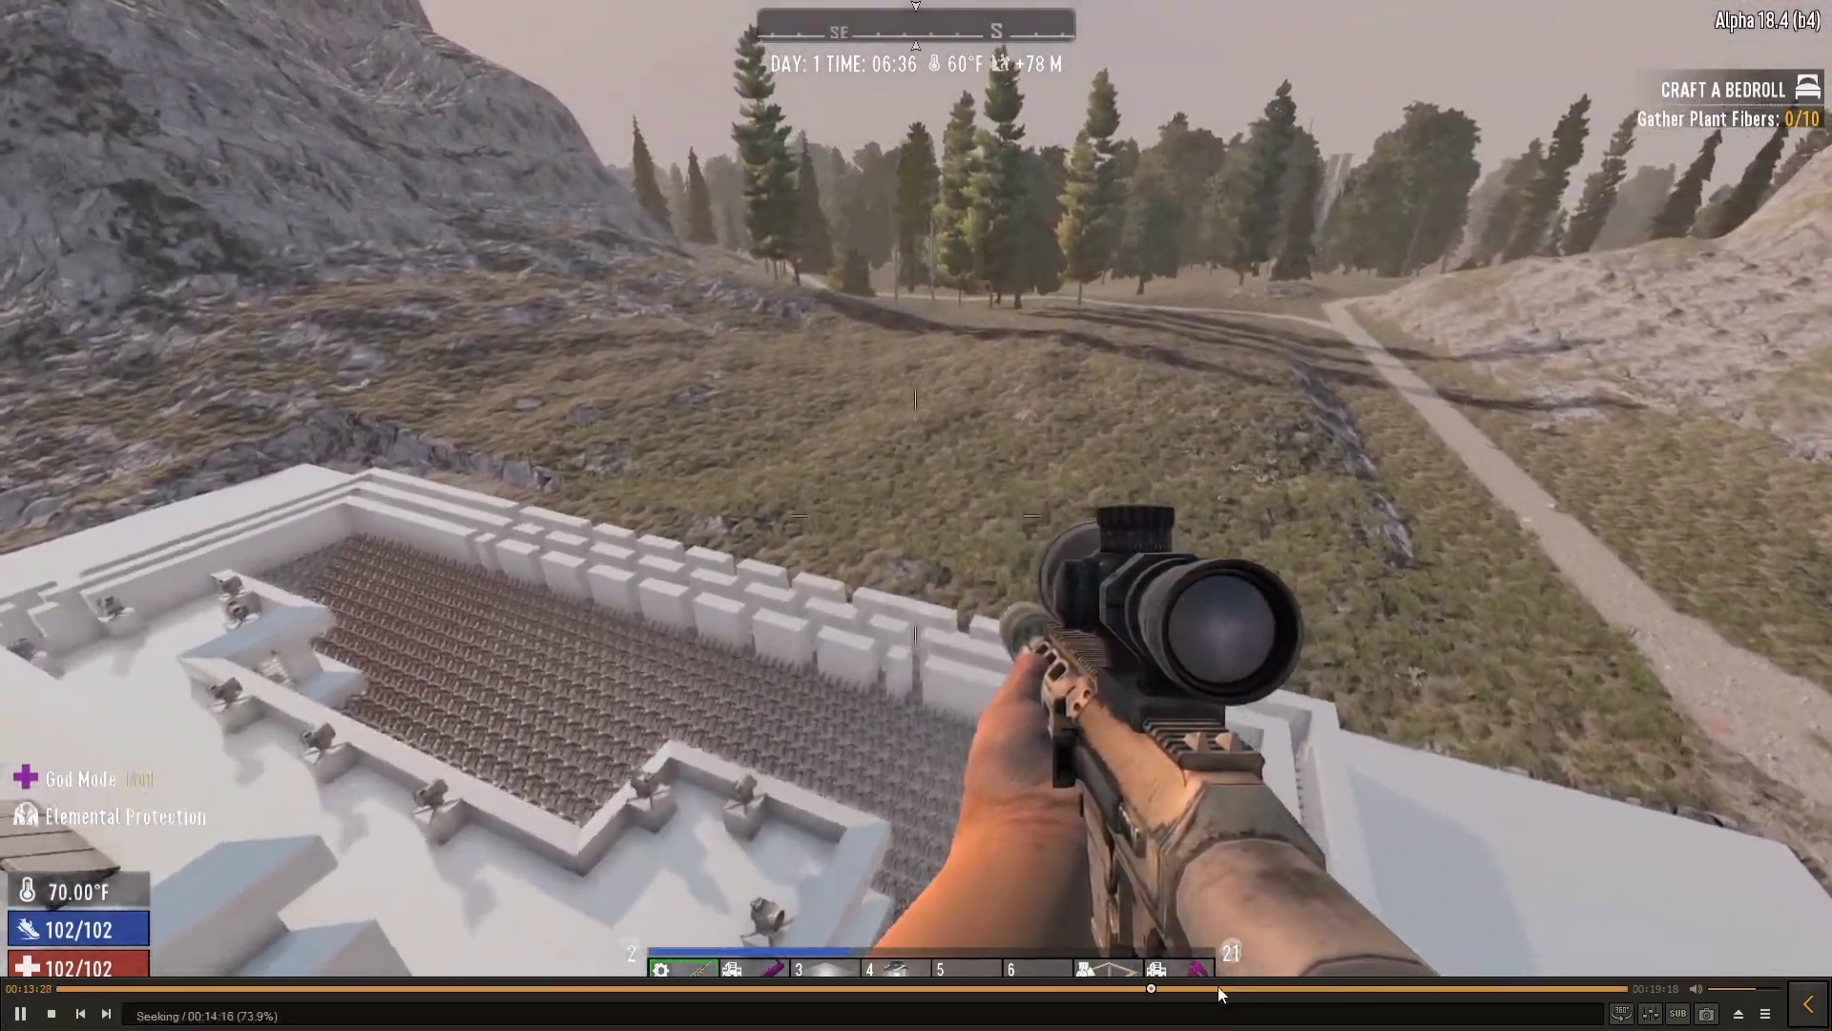
left_click(1219, 987)
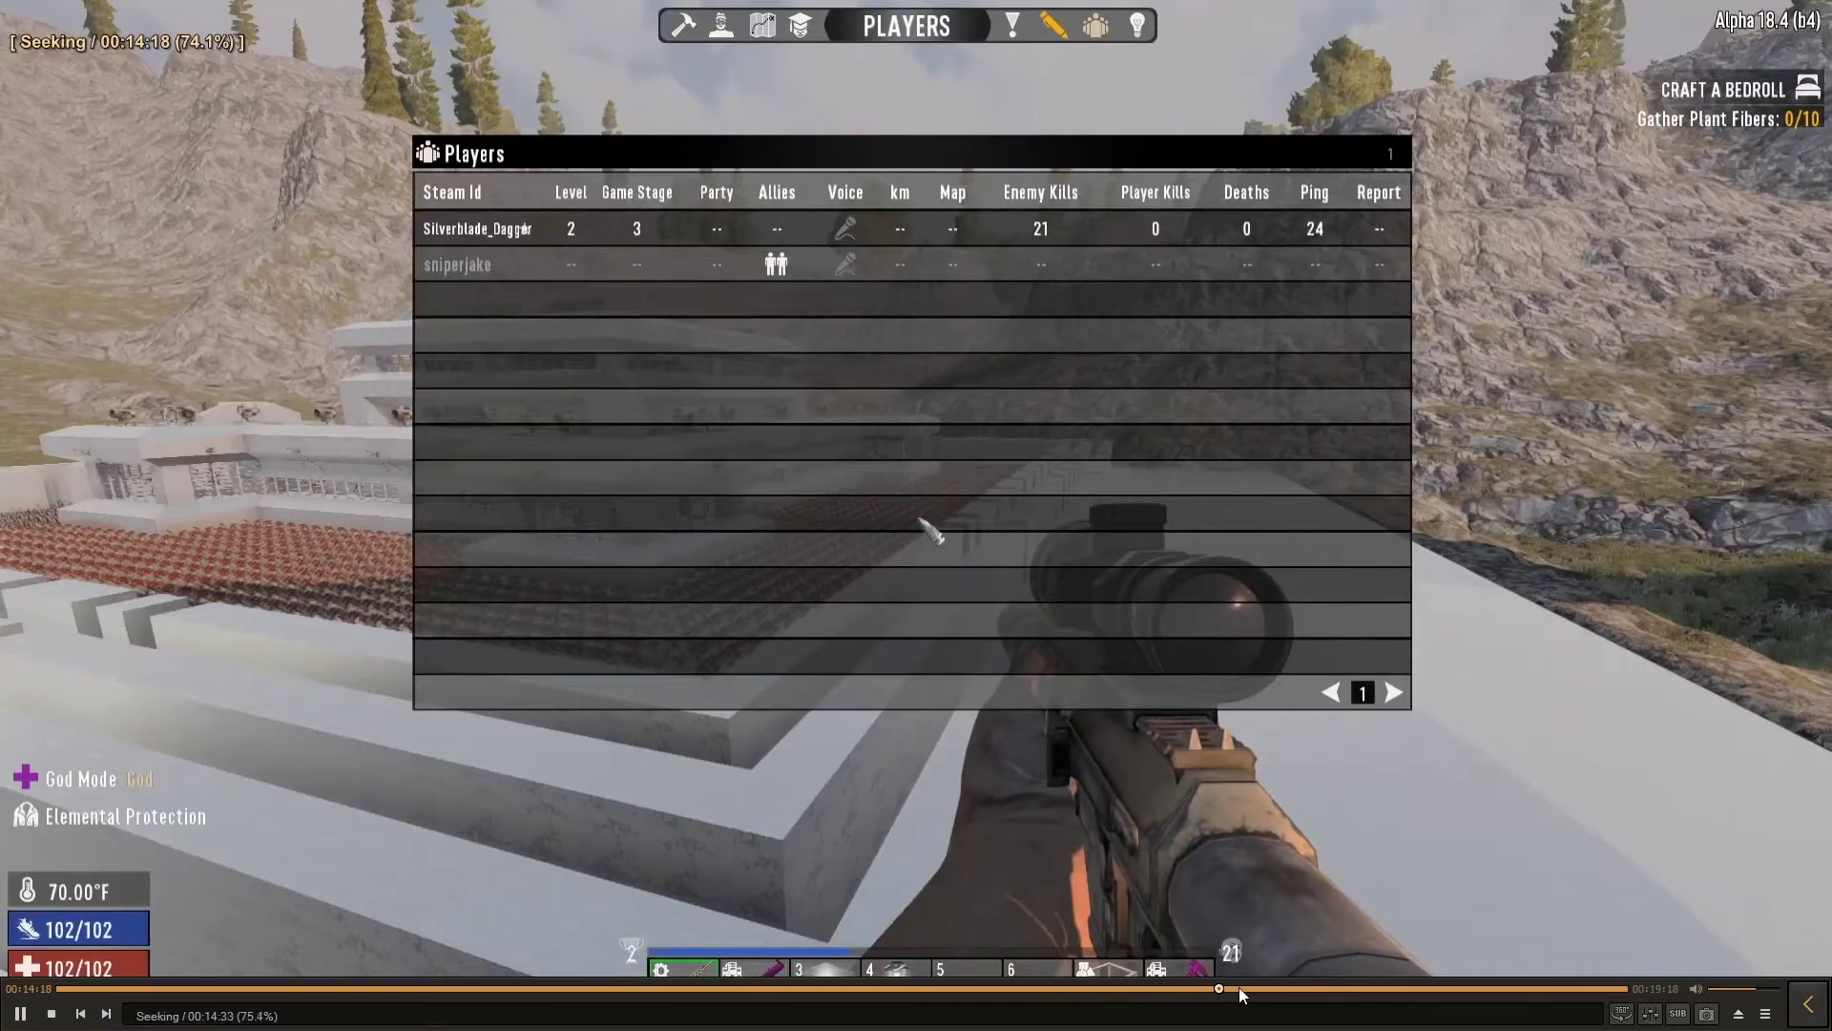
left_click(1347, 988)
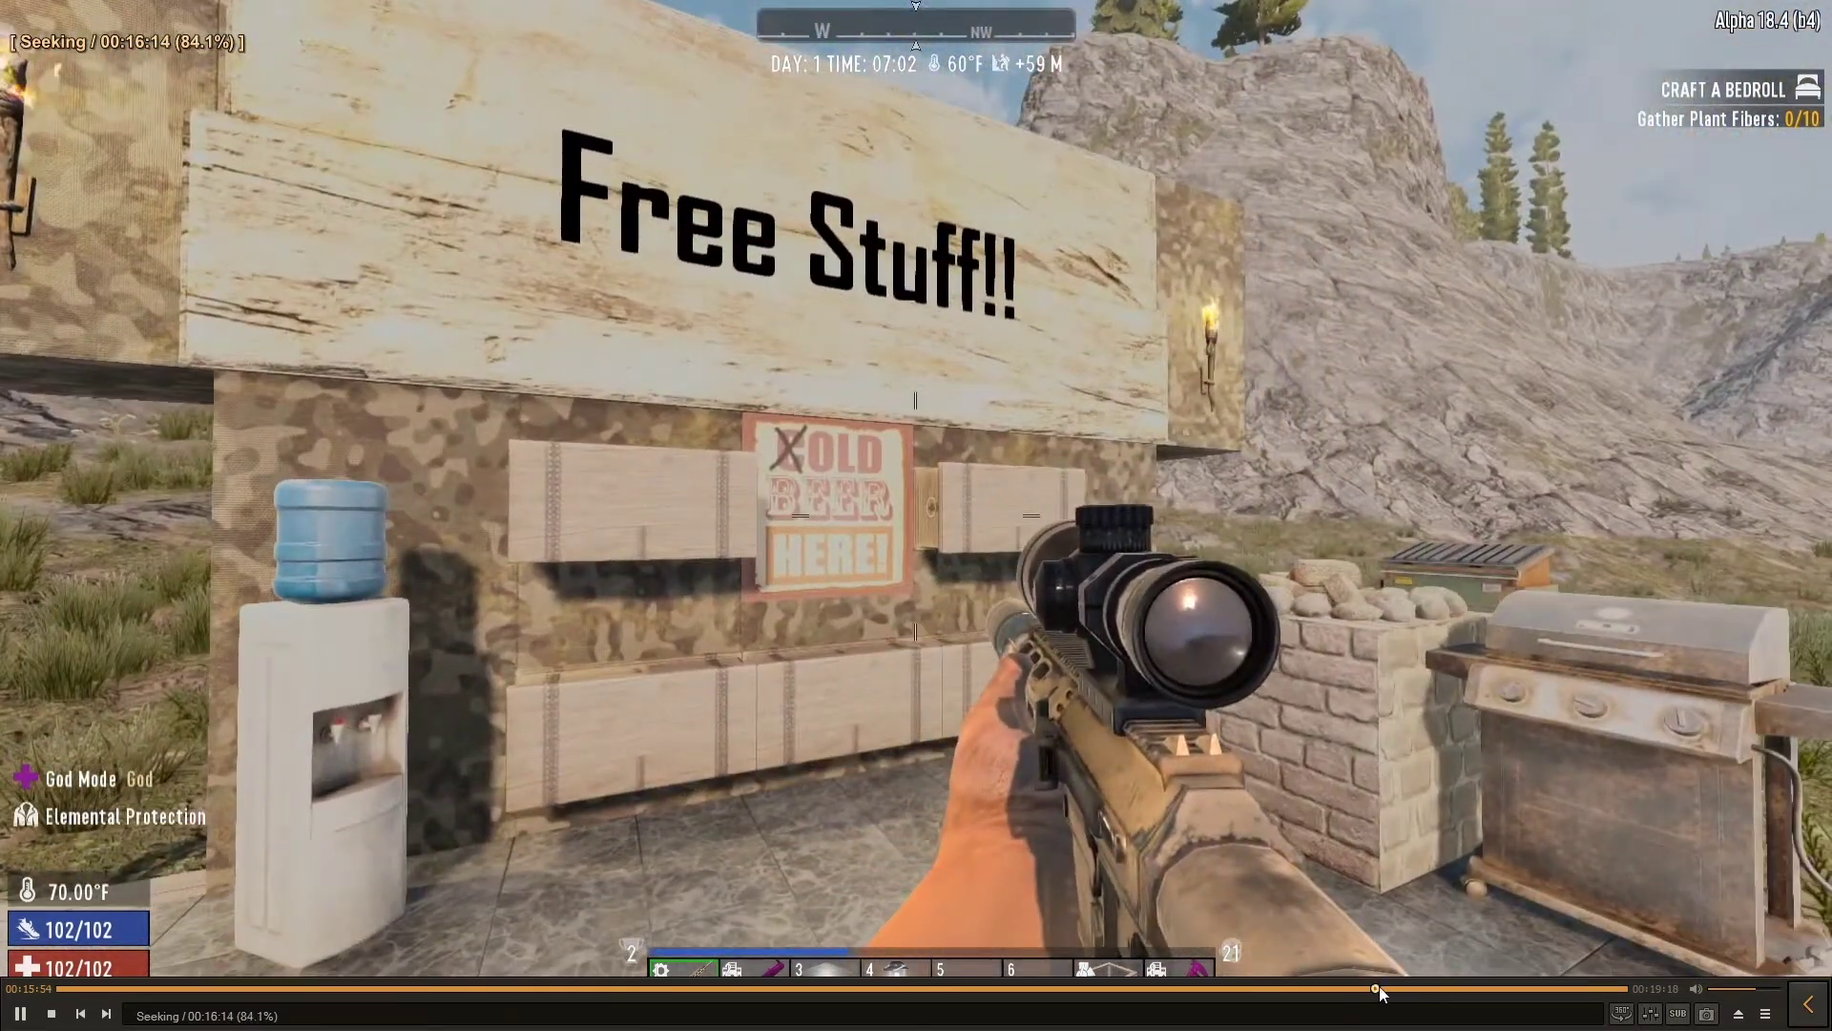
left_click(1376, 988)
left_click(1411, 988)
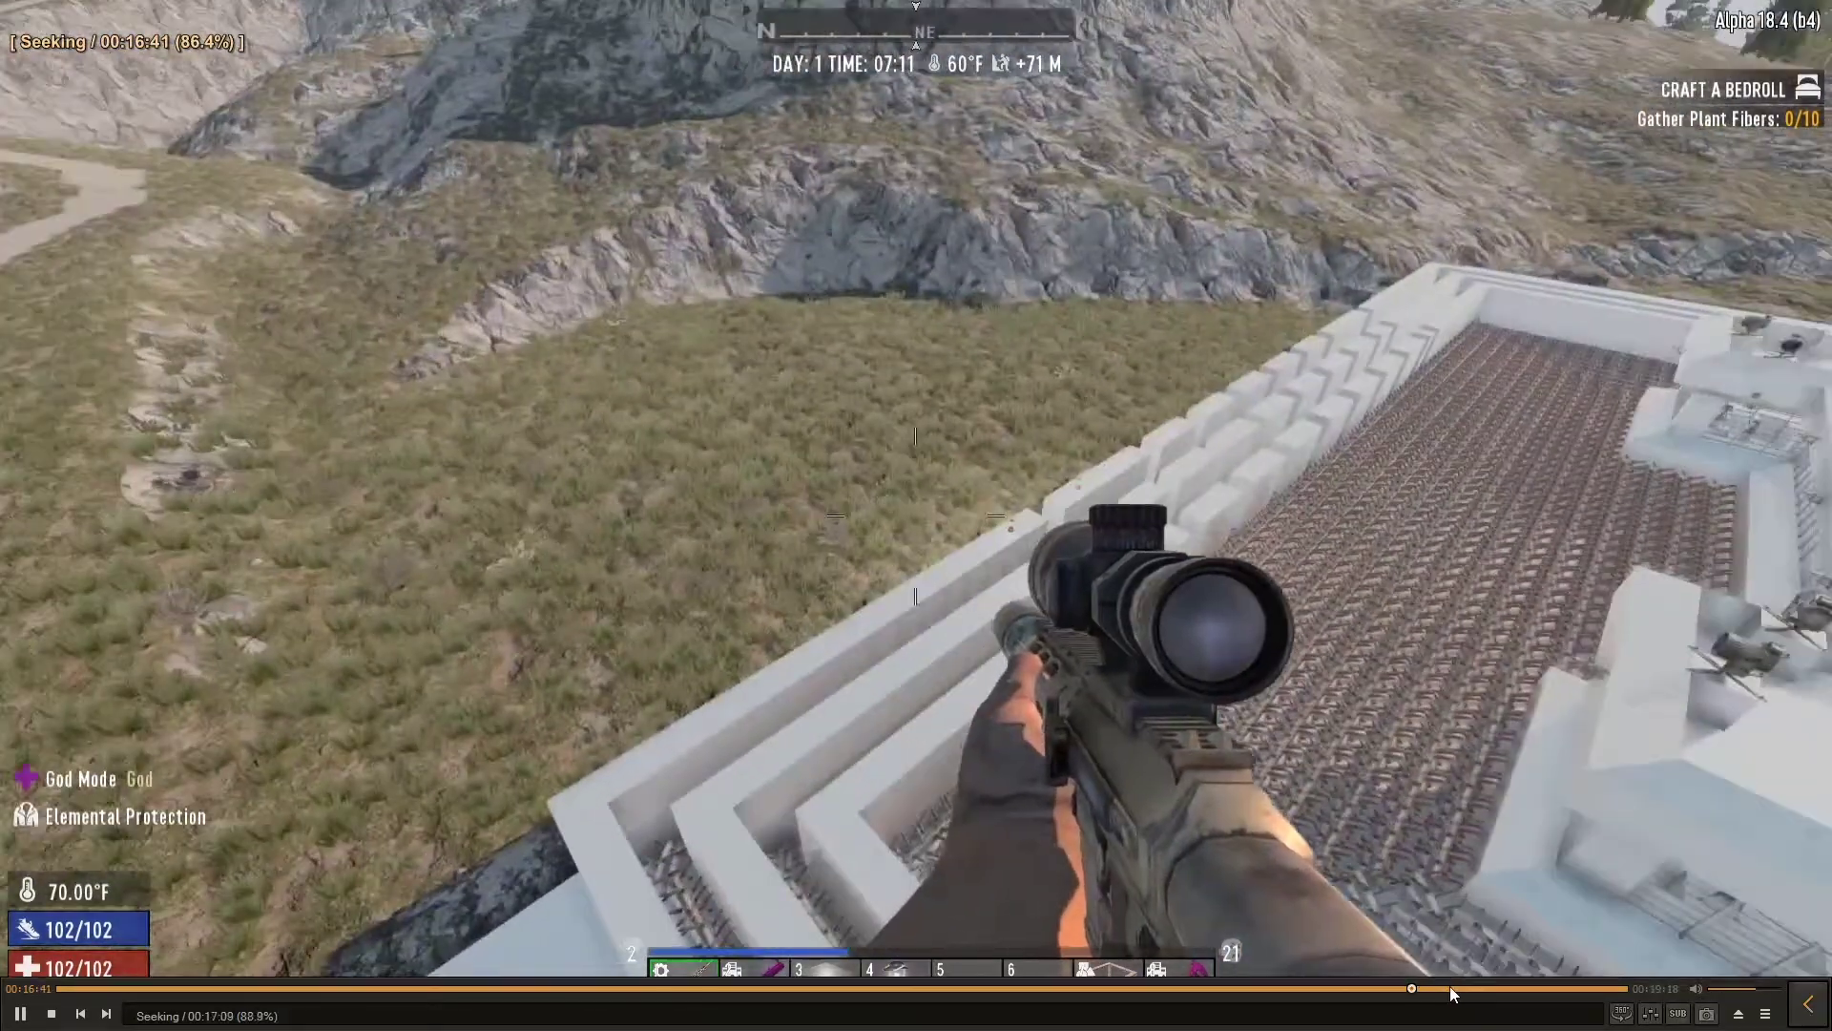
left_click(1451, 987)
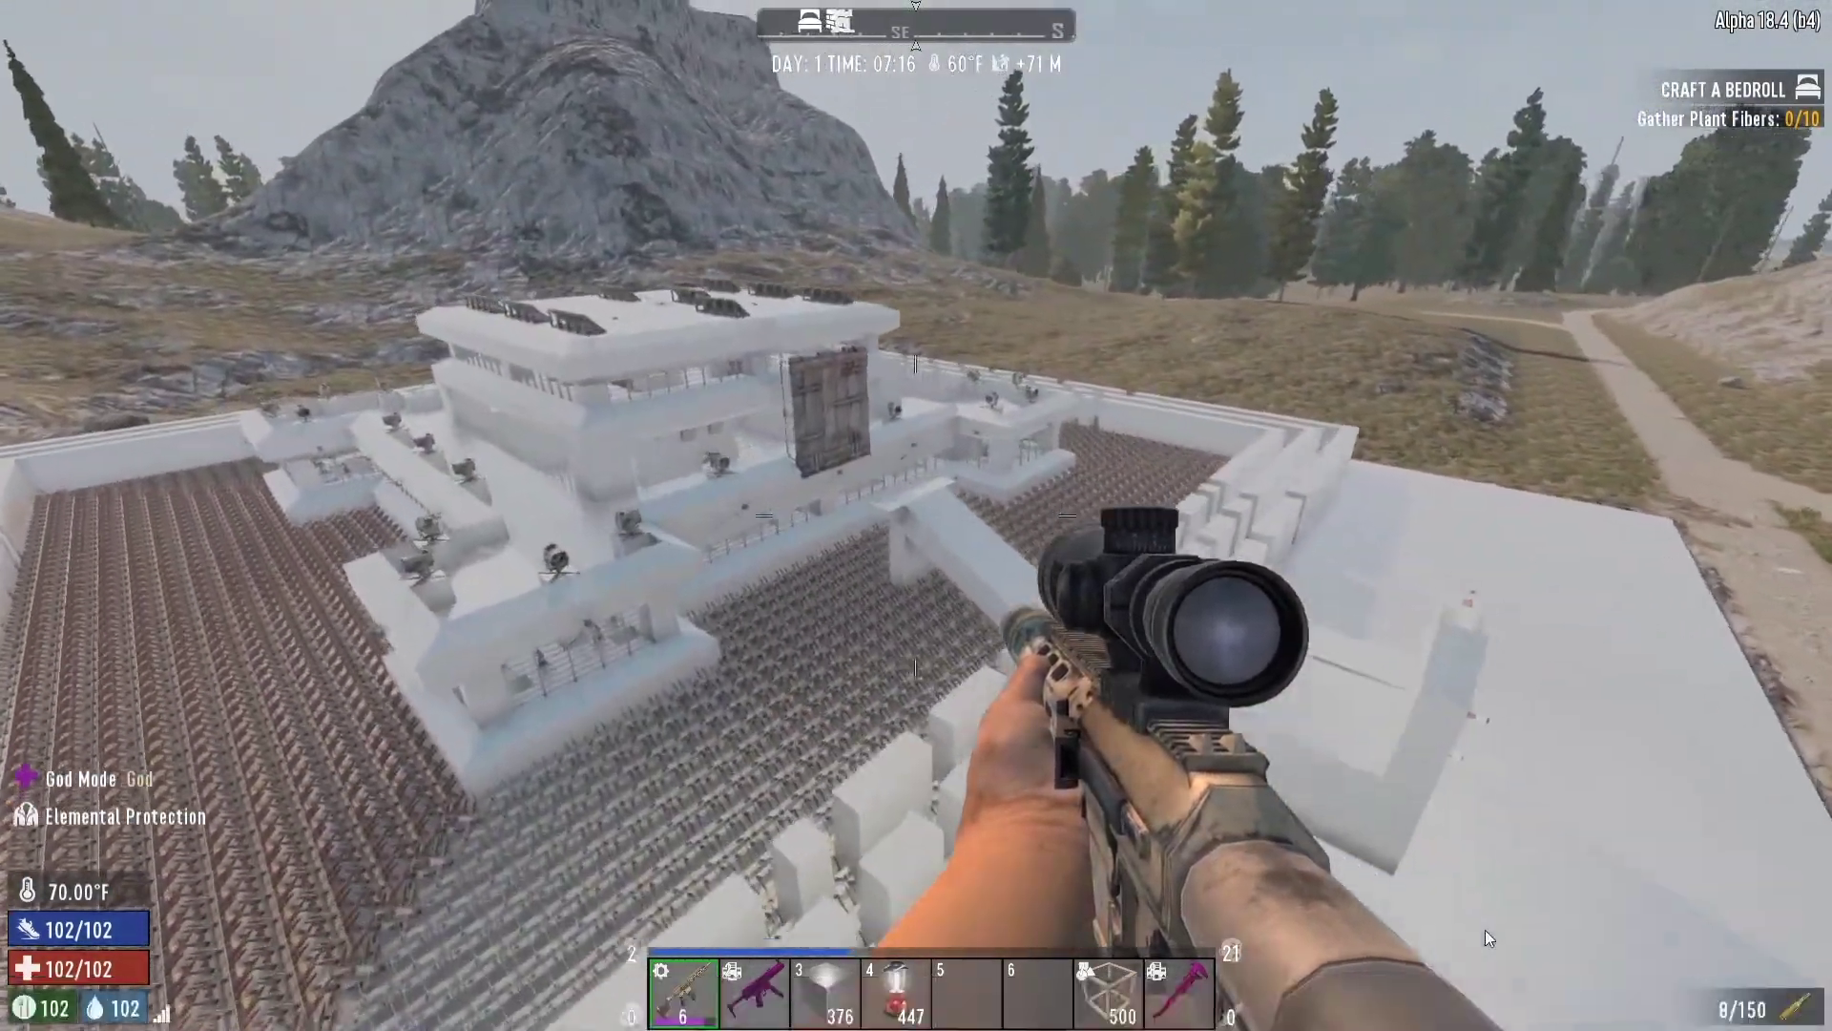
Advance the recording second by second to about 17:25, check about 18:43, and return to about 14:49 to compare base views
key("Right")
key("Right")
key("Right")
key("Right")
key("Right")
key("Right")
key("Right")
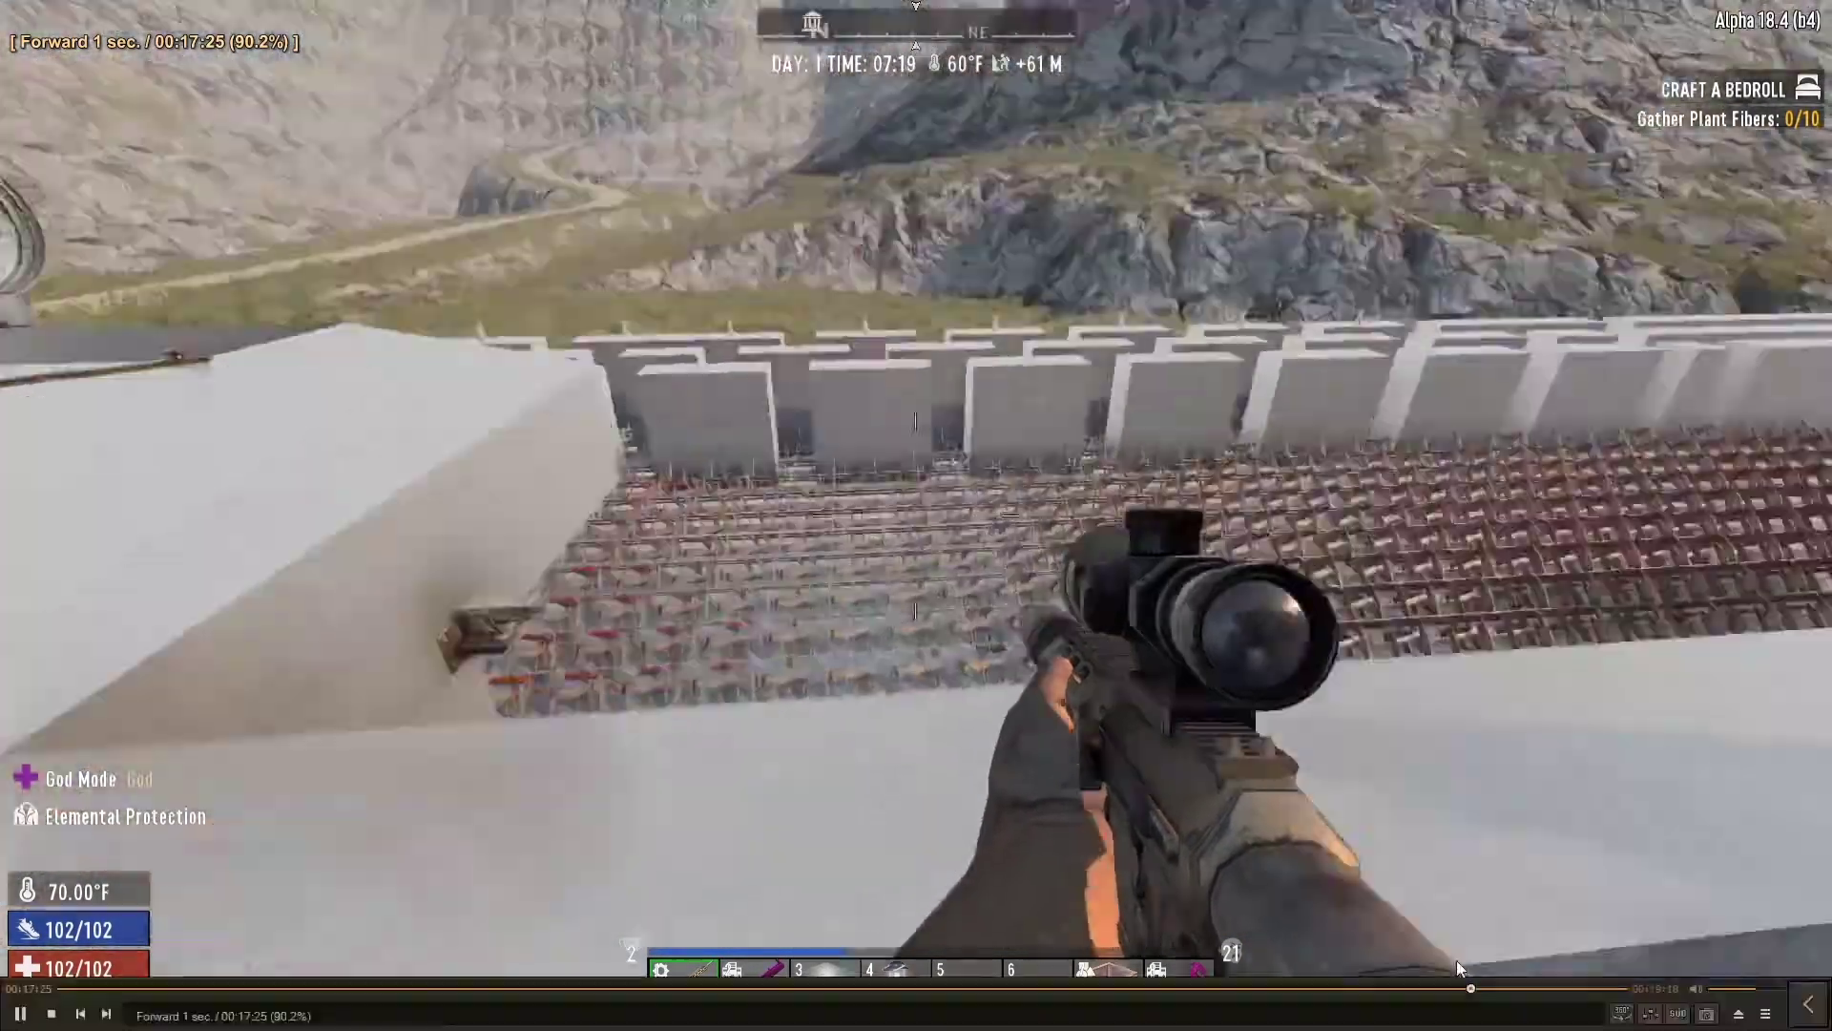
left_click_drag(1456, 988, 1576, 983)
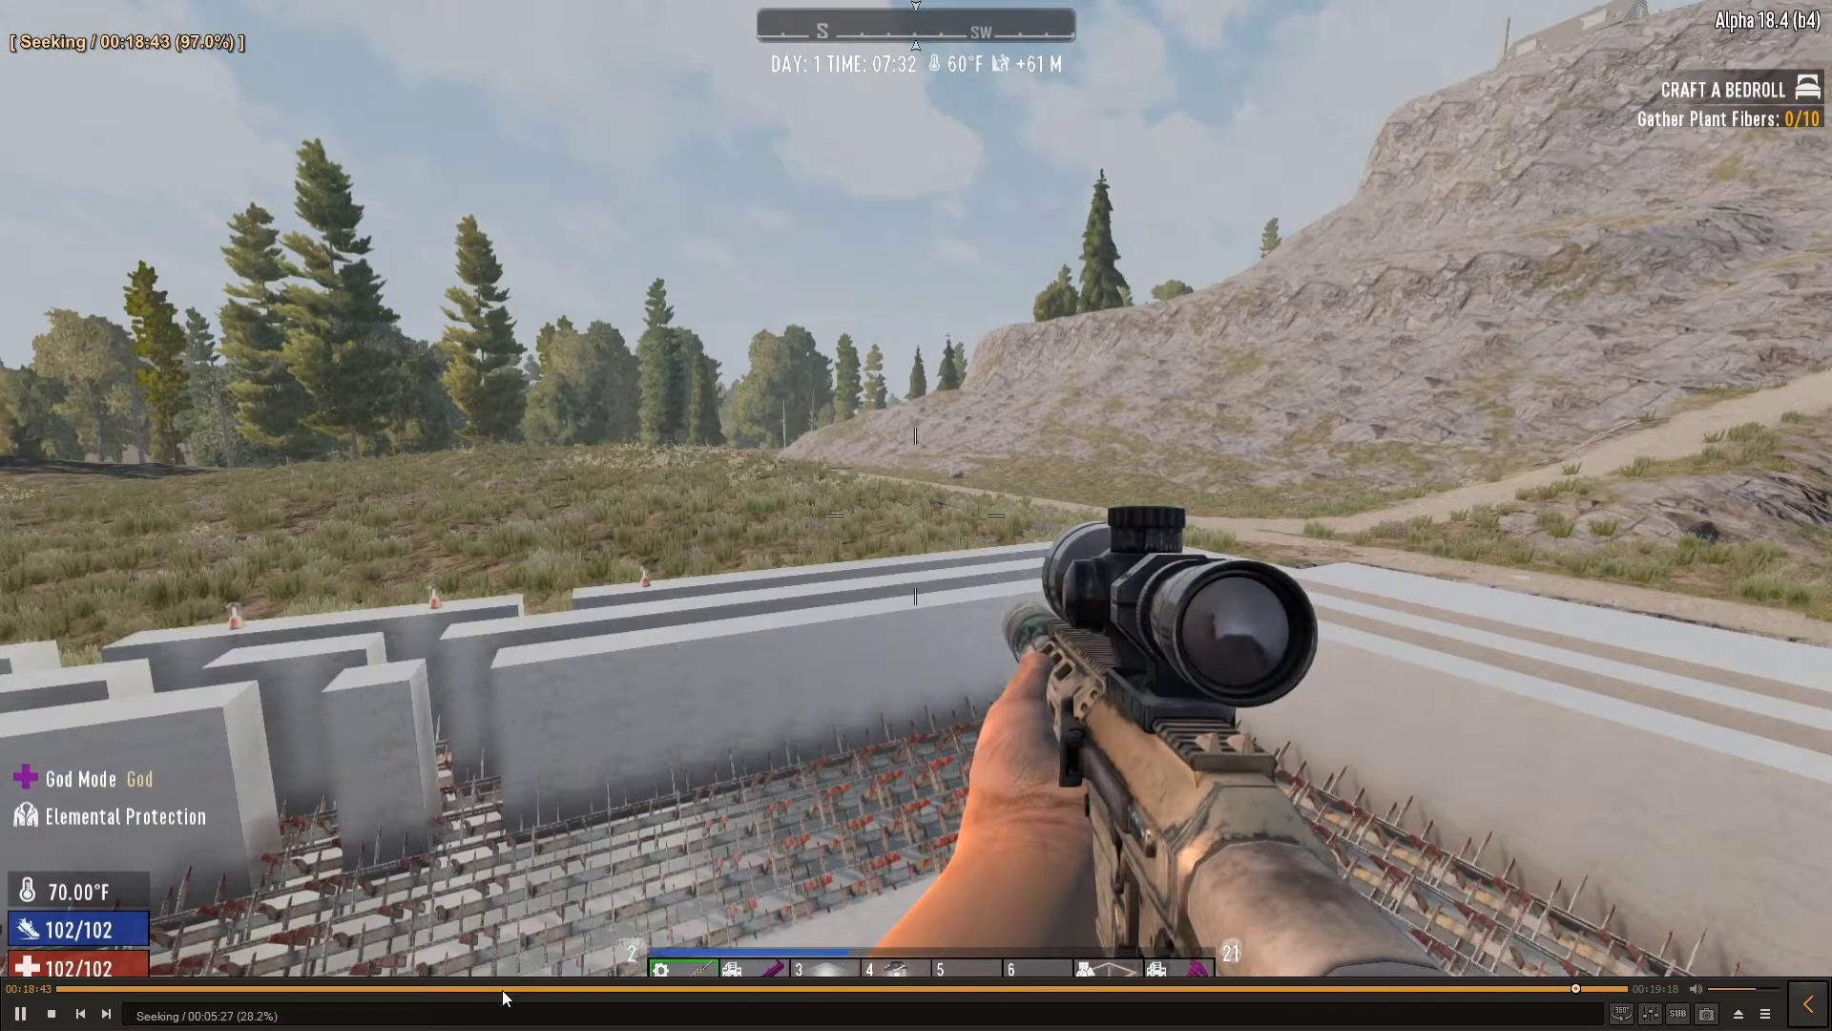
left_click_drag(502, 988, 1281, 984)
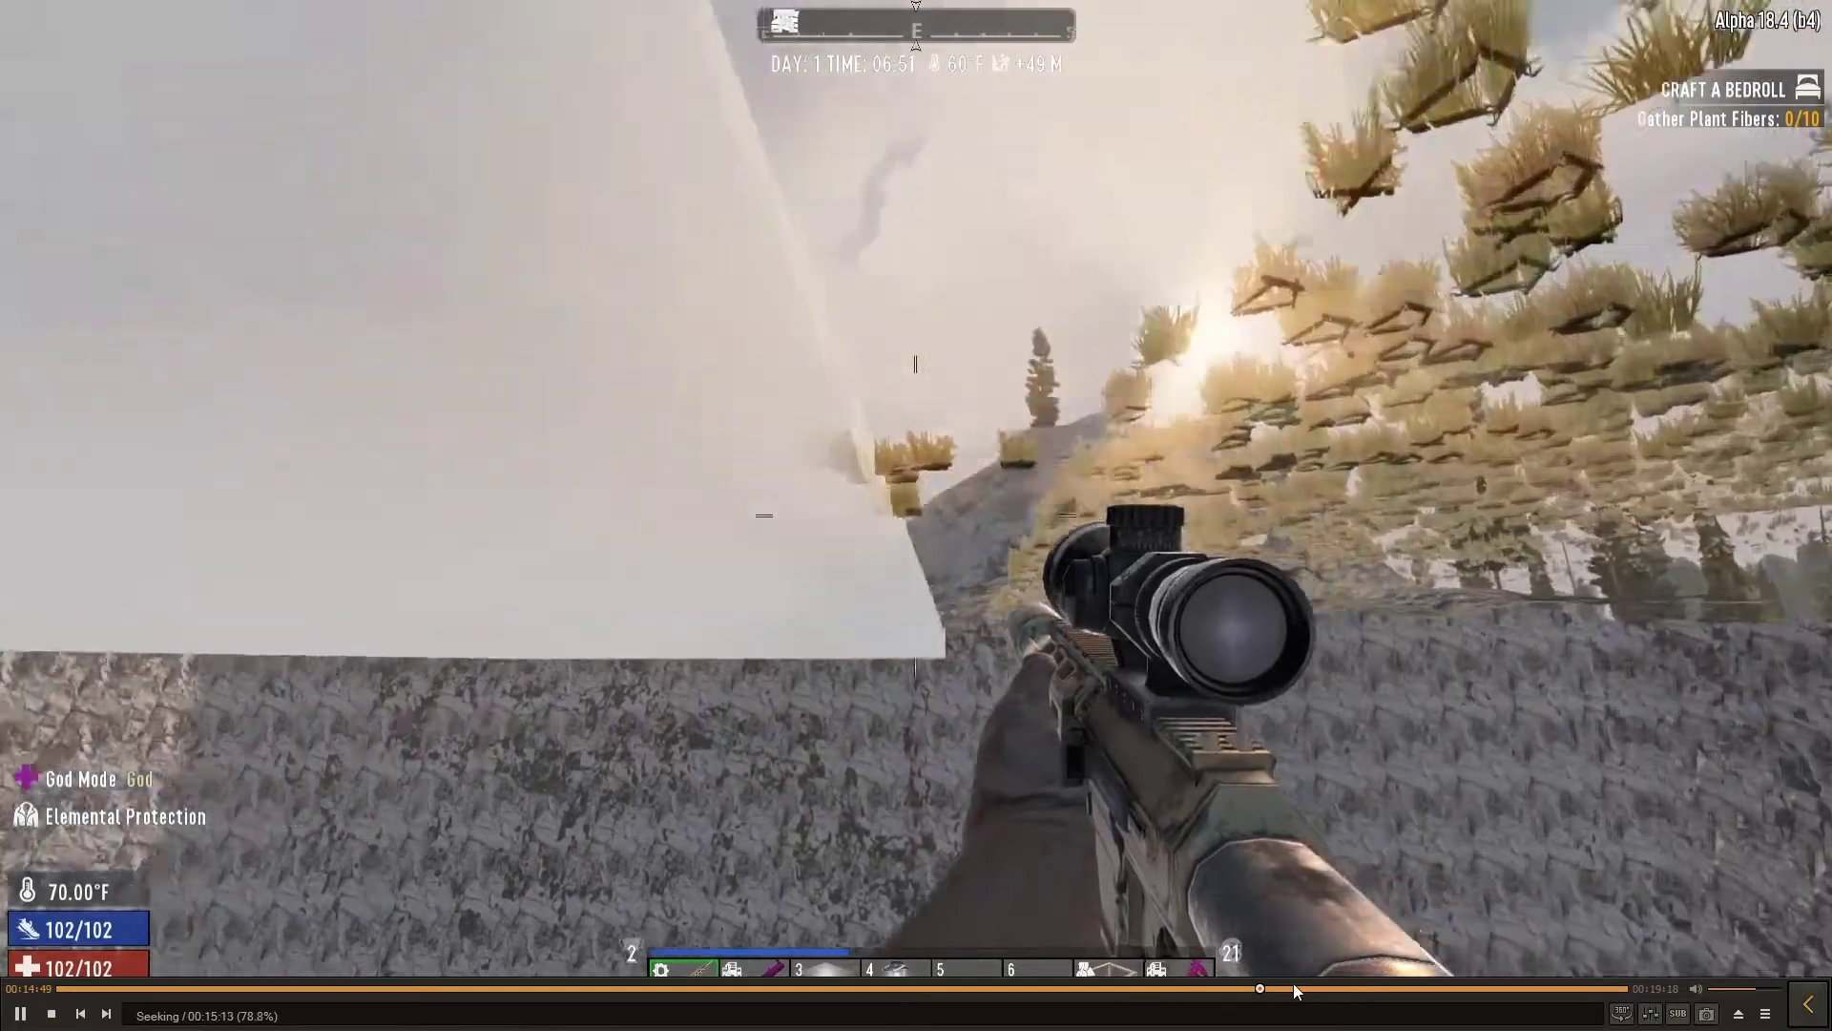
Seek the recording to about 15:13 and advance in one-second increments to about 15:39 to examine the Free Stuff stand
left_click(1292, 984)
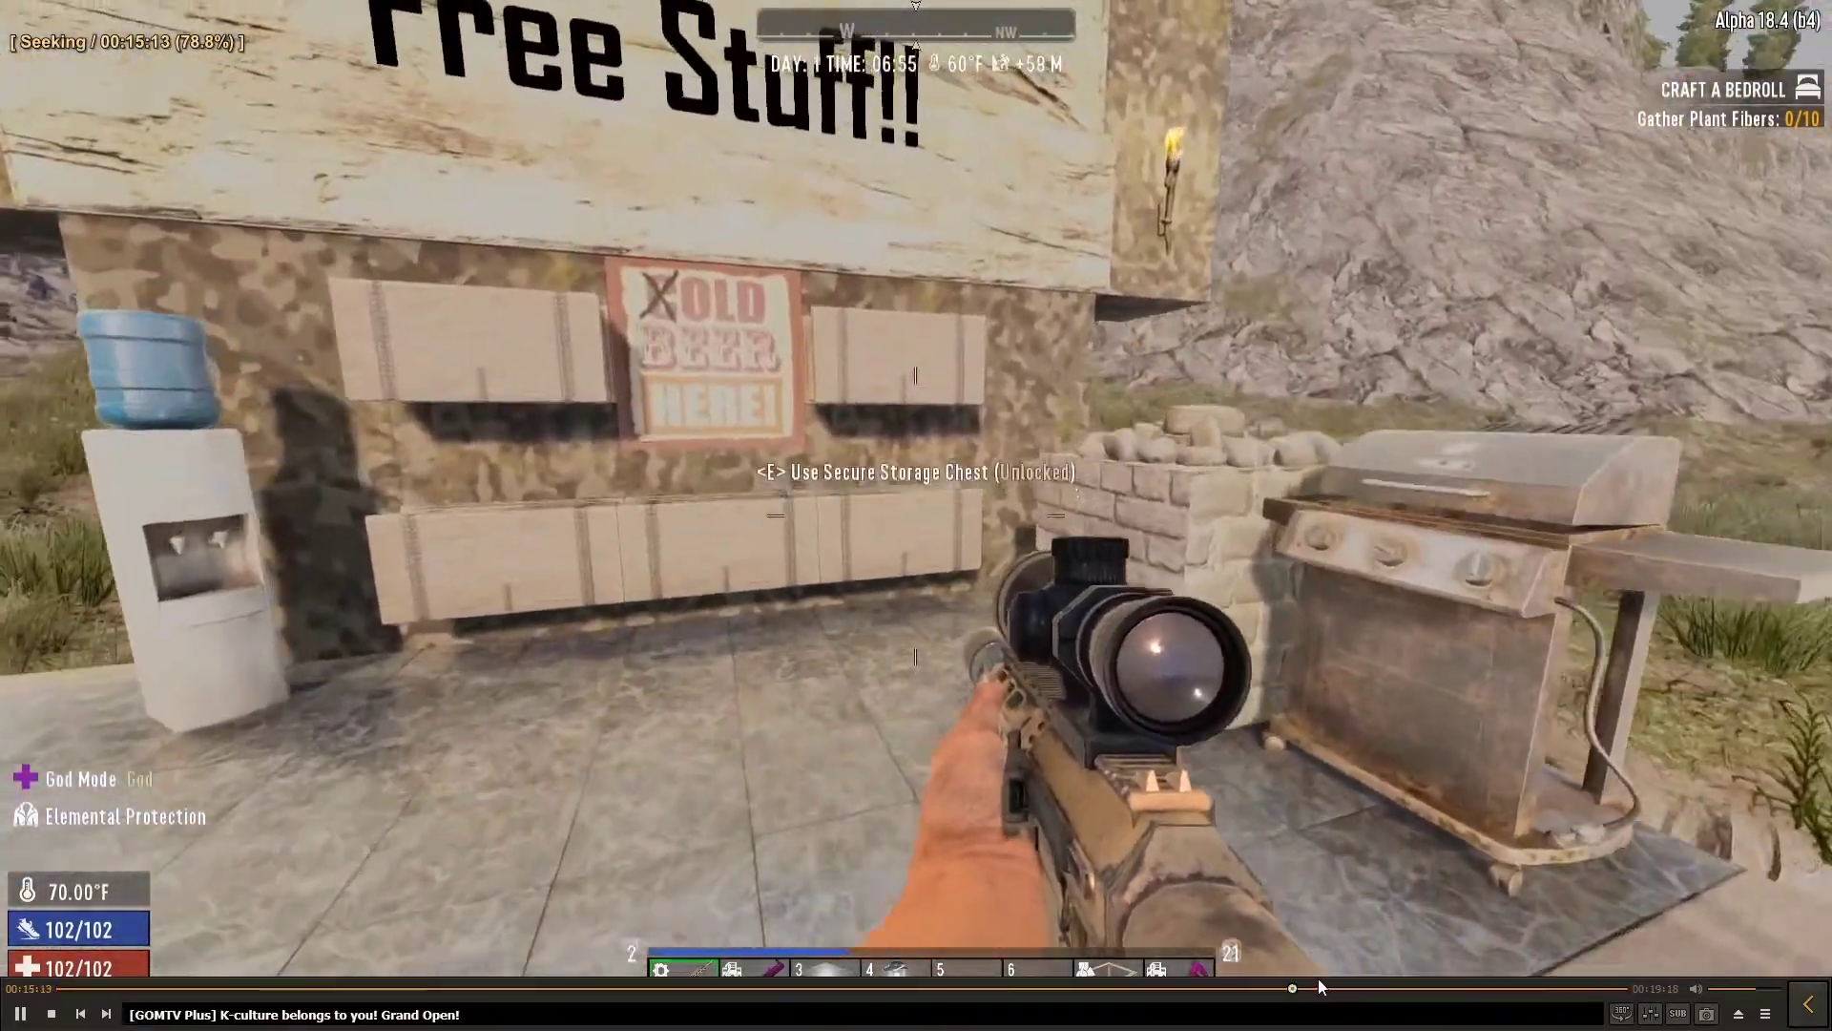
key("Right")
key("Right")
key("Right")
key("Right")
key("Right")
key("Right")
key("Right")
key("Right")
key("Right")
key("Right")
key("Right")
key("Right")
key("Right")
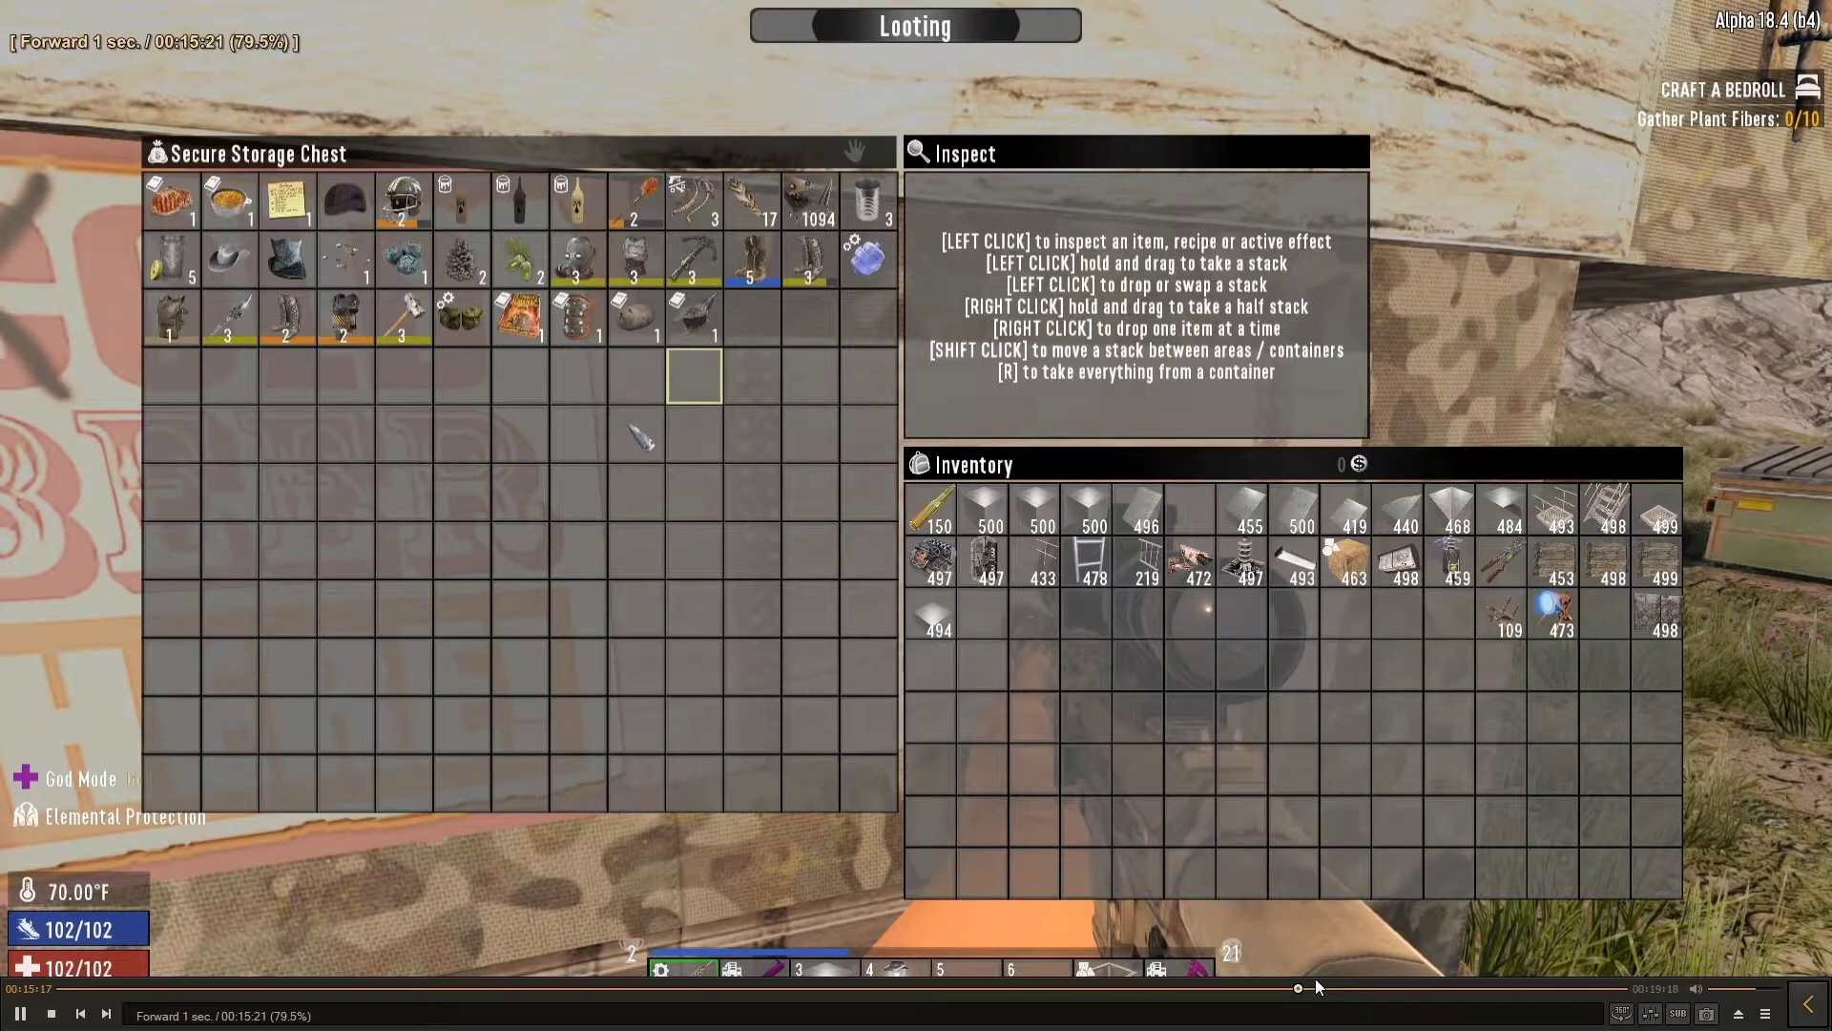
key("Right")
key("Right")
key("Right")
key("Right")
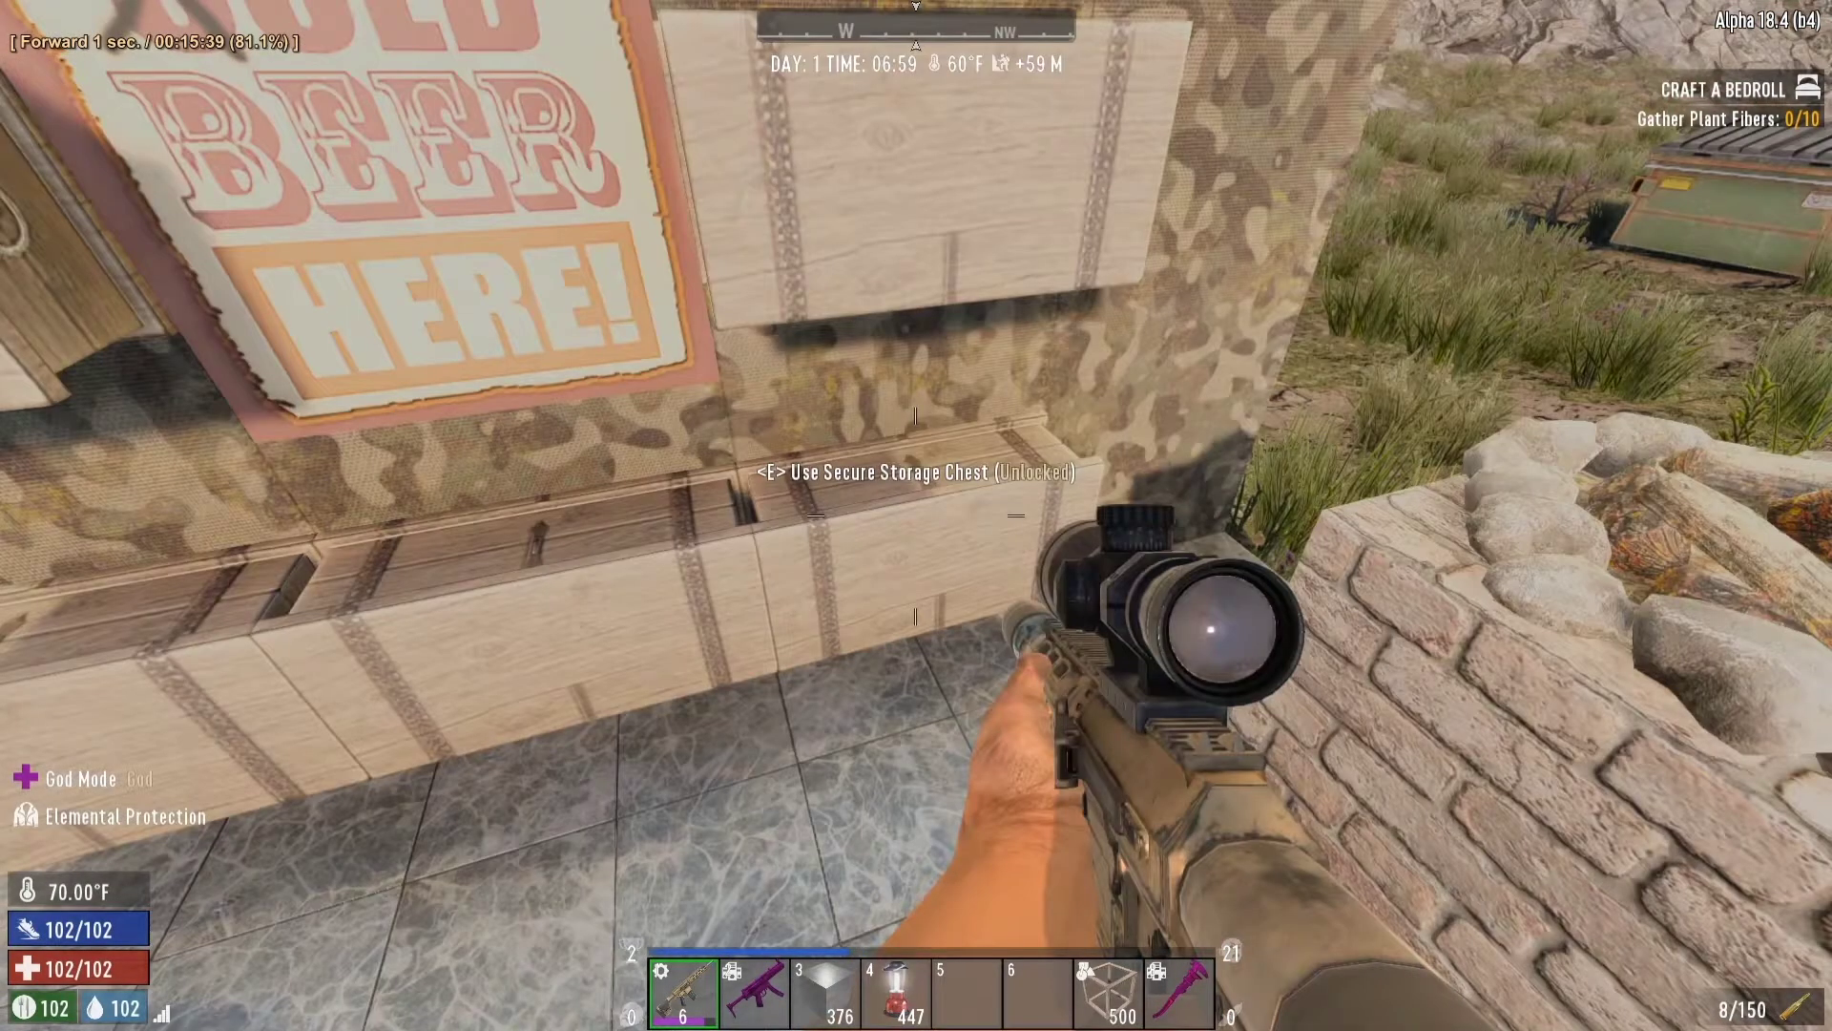
Continue in one-second increments to about 16:09 to examine the footage from the storage chests to the Echo Base materials box
key("space")
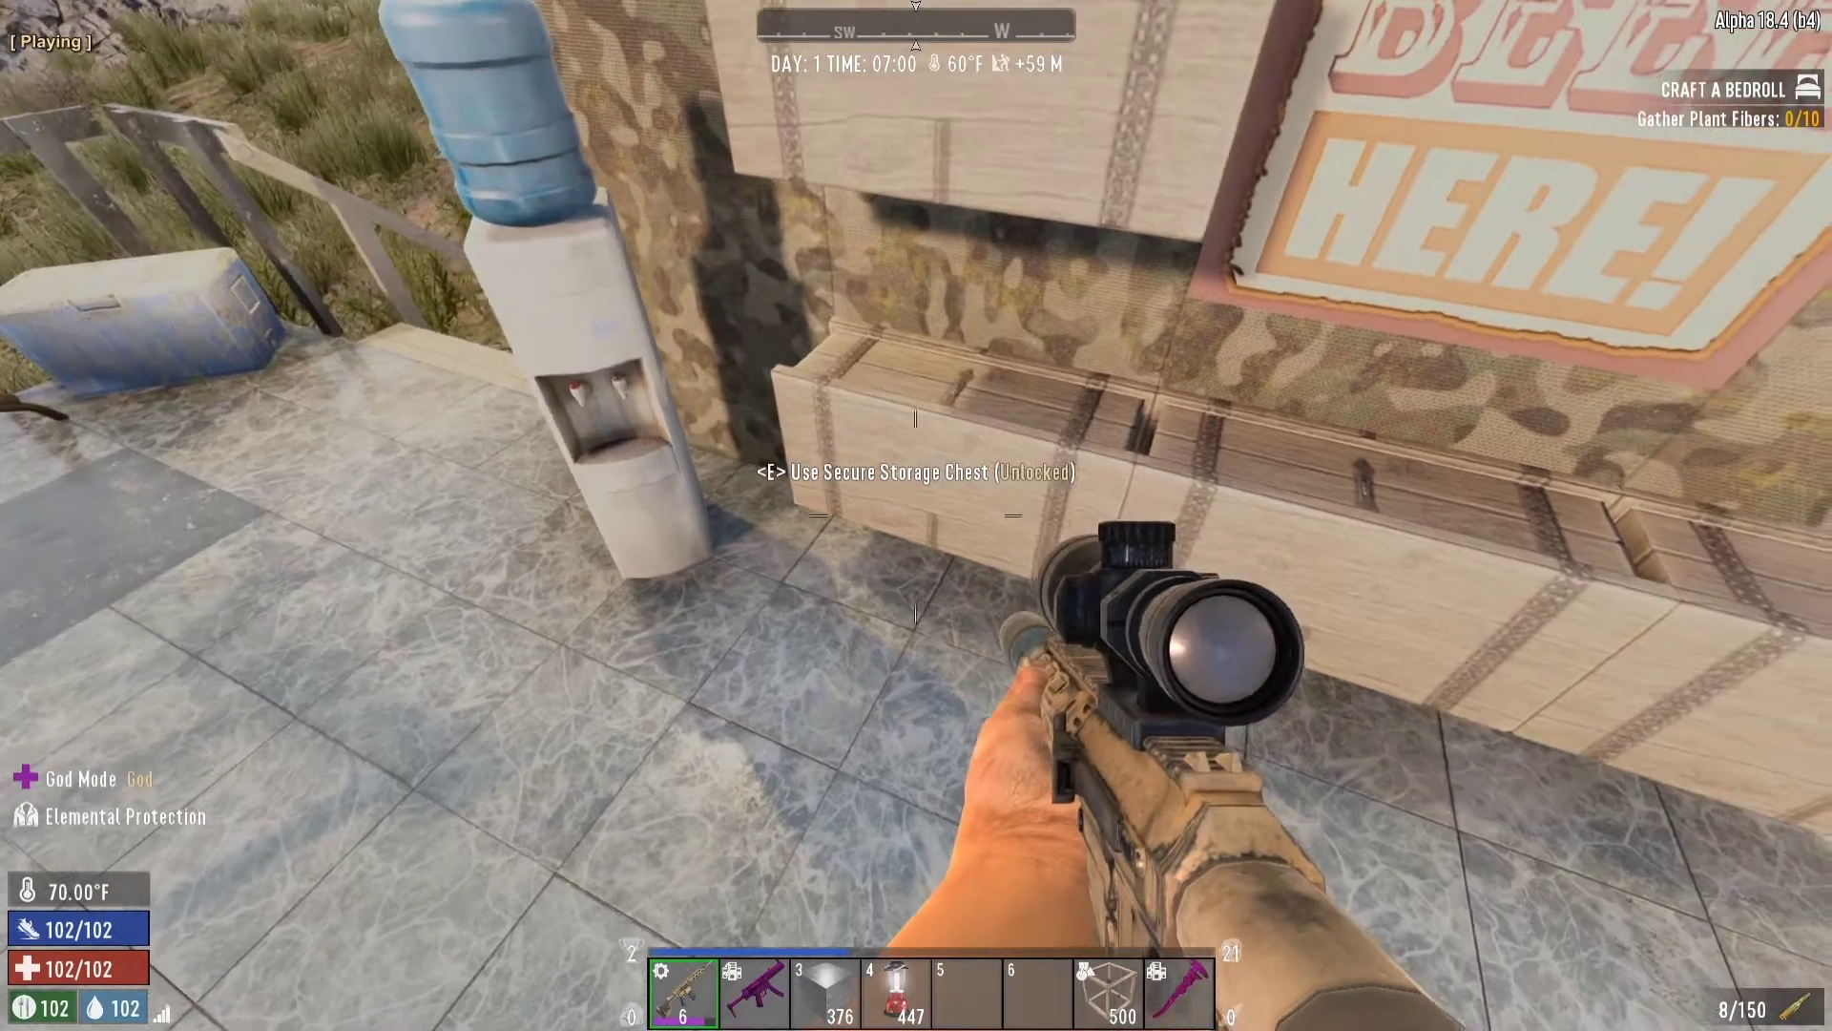
key("Right")
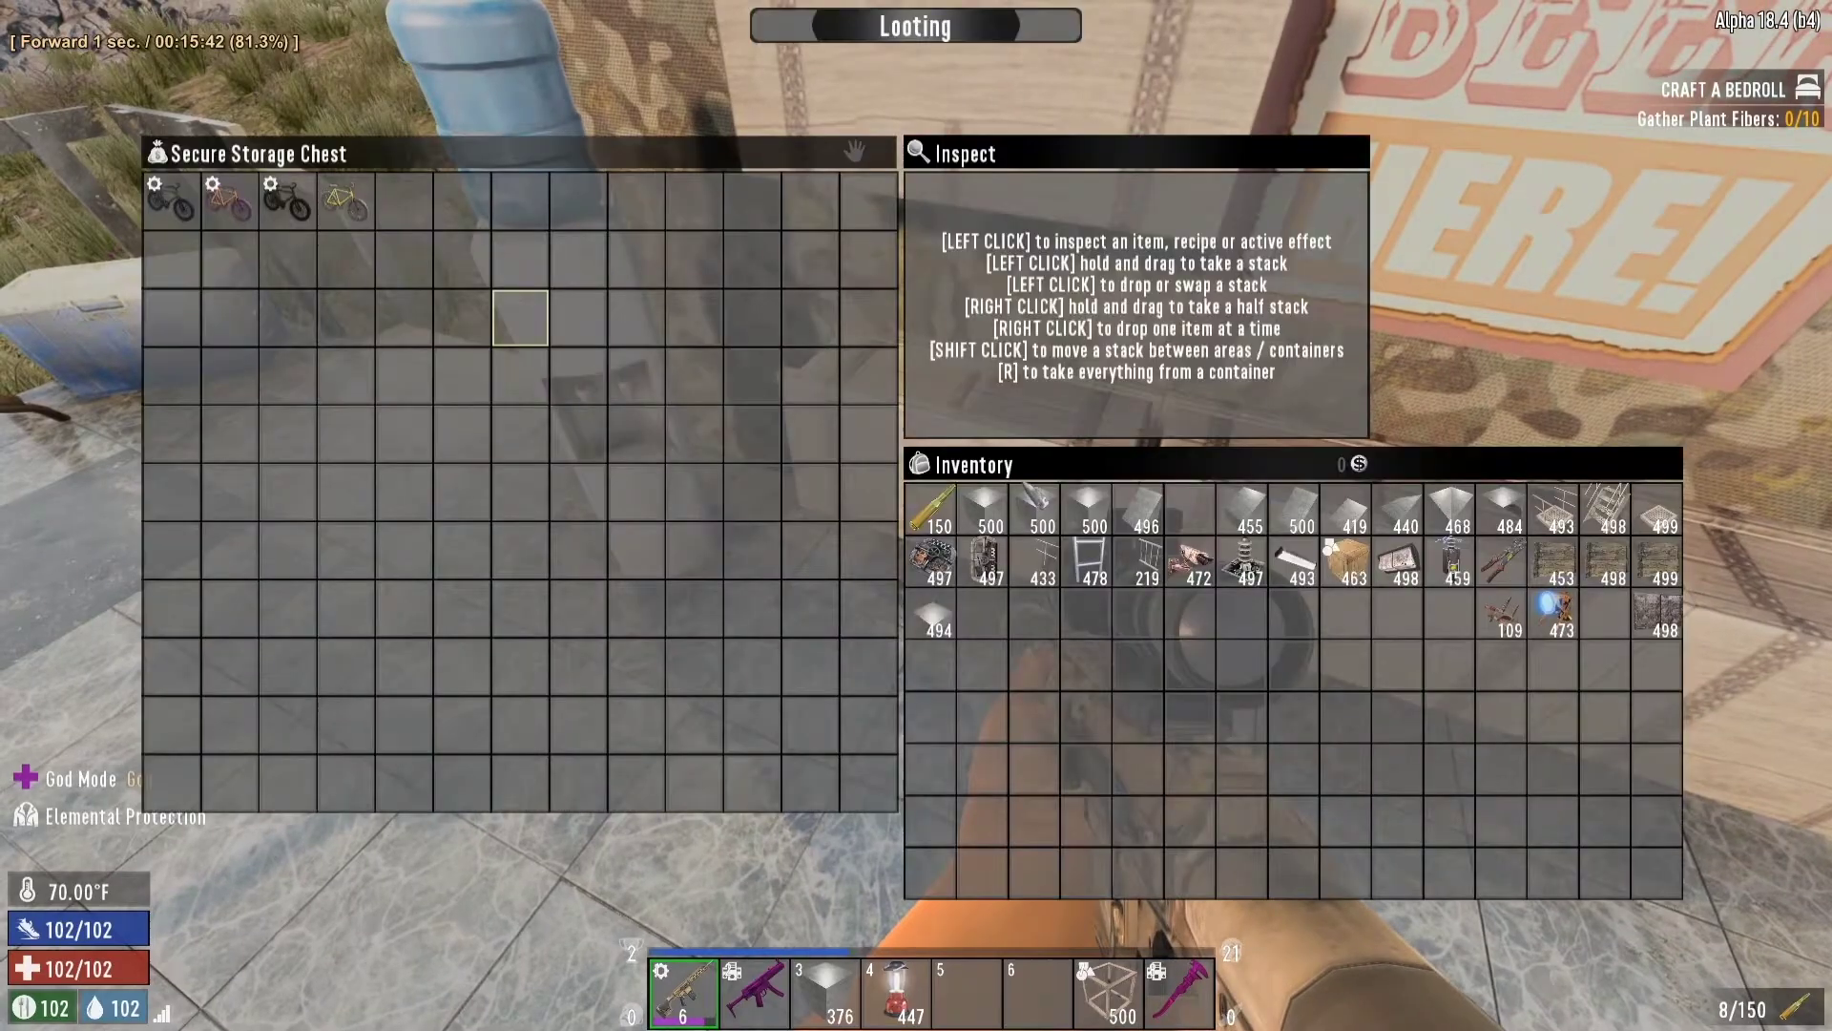
key("Right")
key("Right")
key("Right")
key("Right")
key("Right")
key("Right")
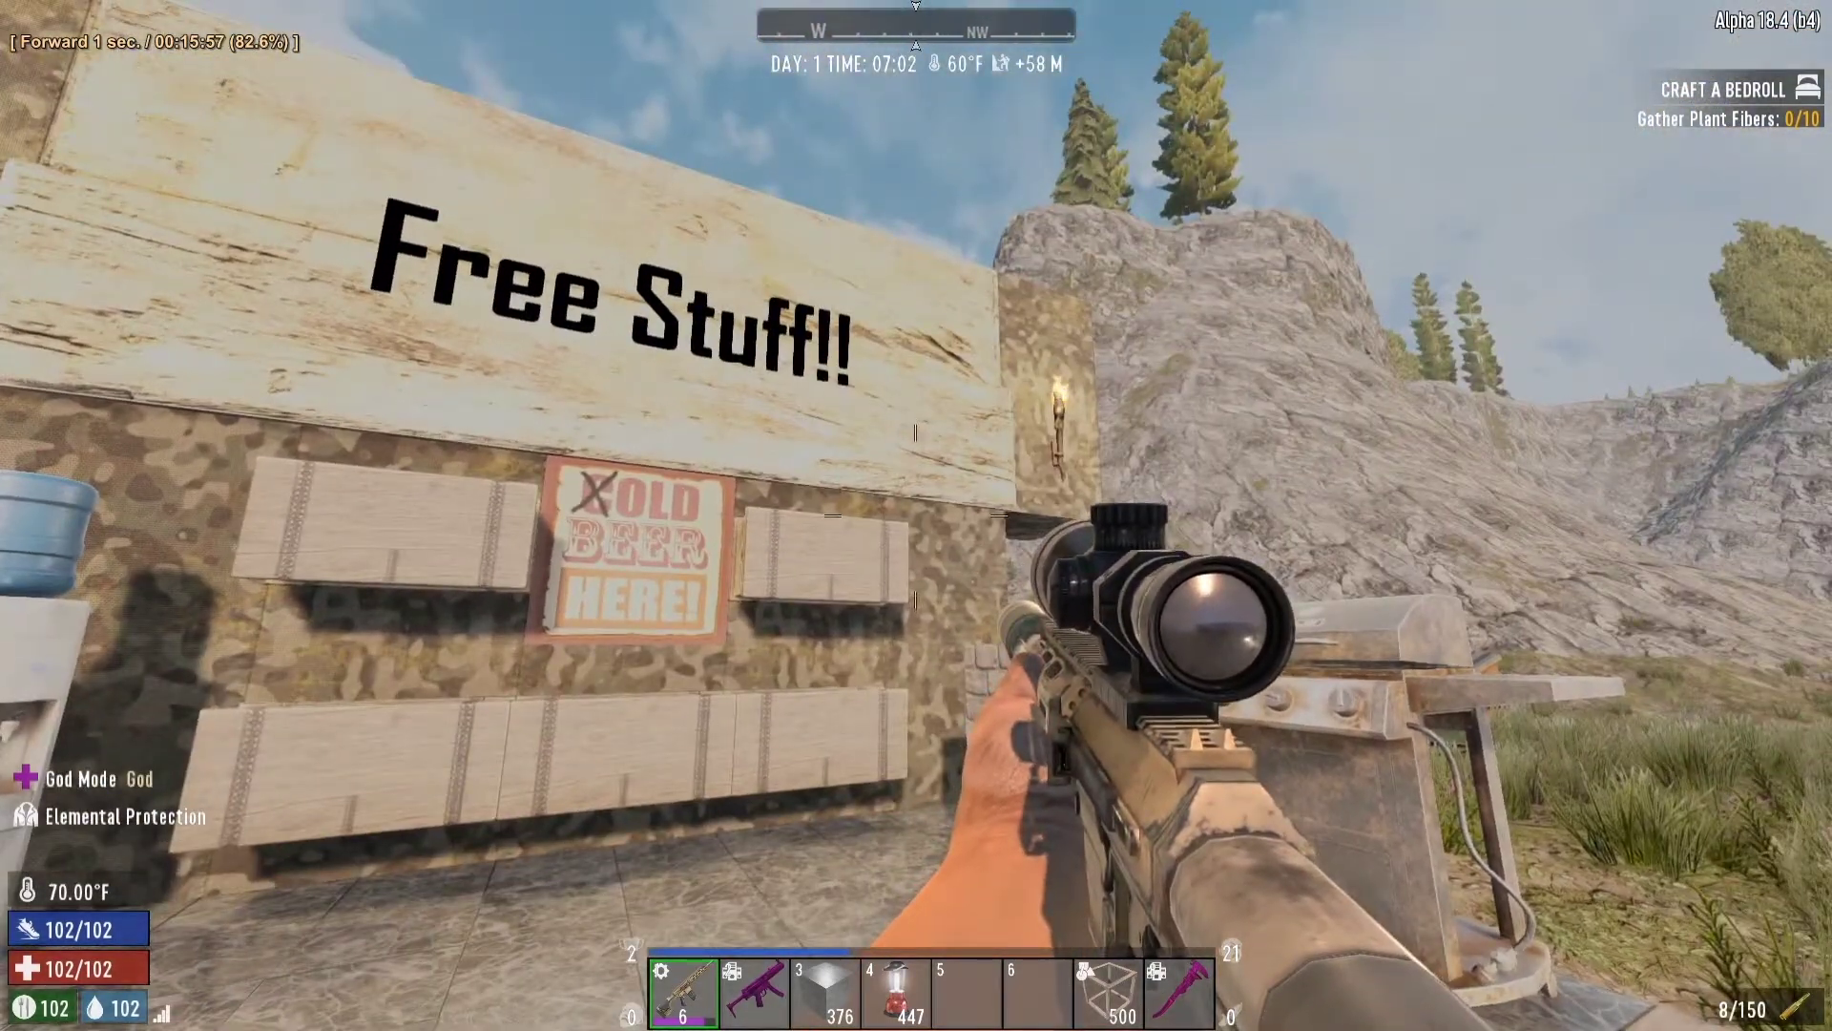
key("Right")
key("Right")
key("Right")
key("Right")
key("Right")
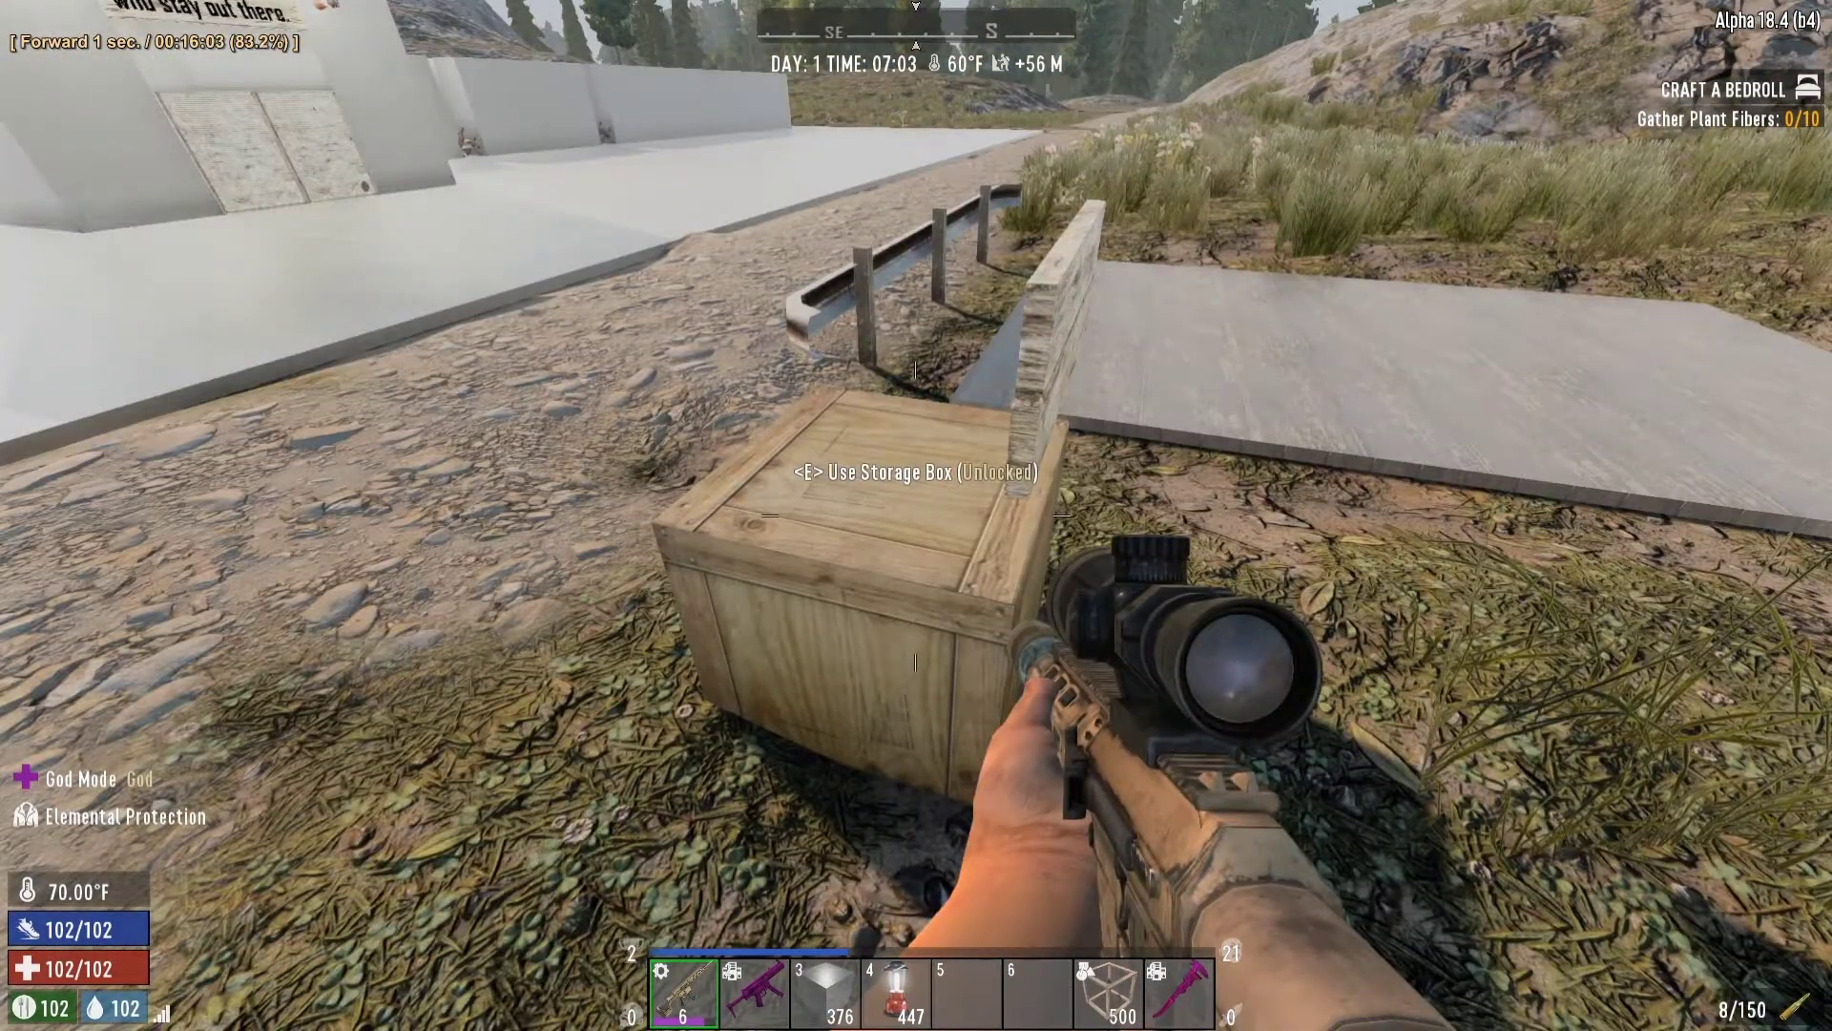
key("Right")
key("Right")
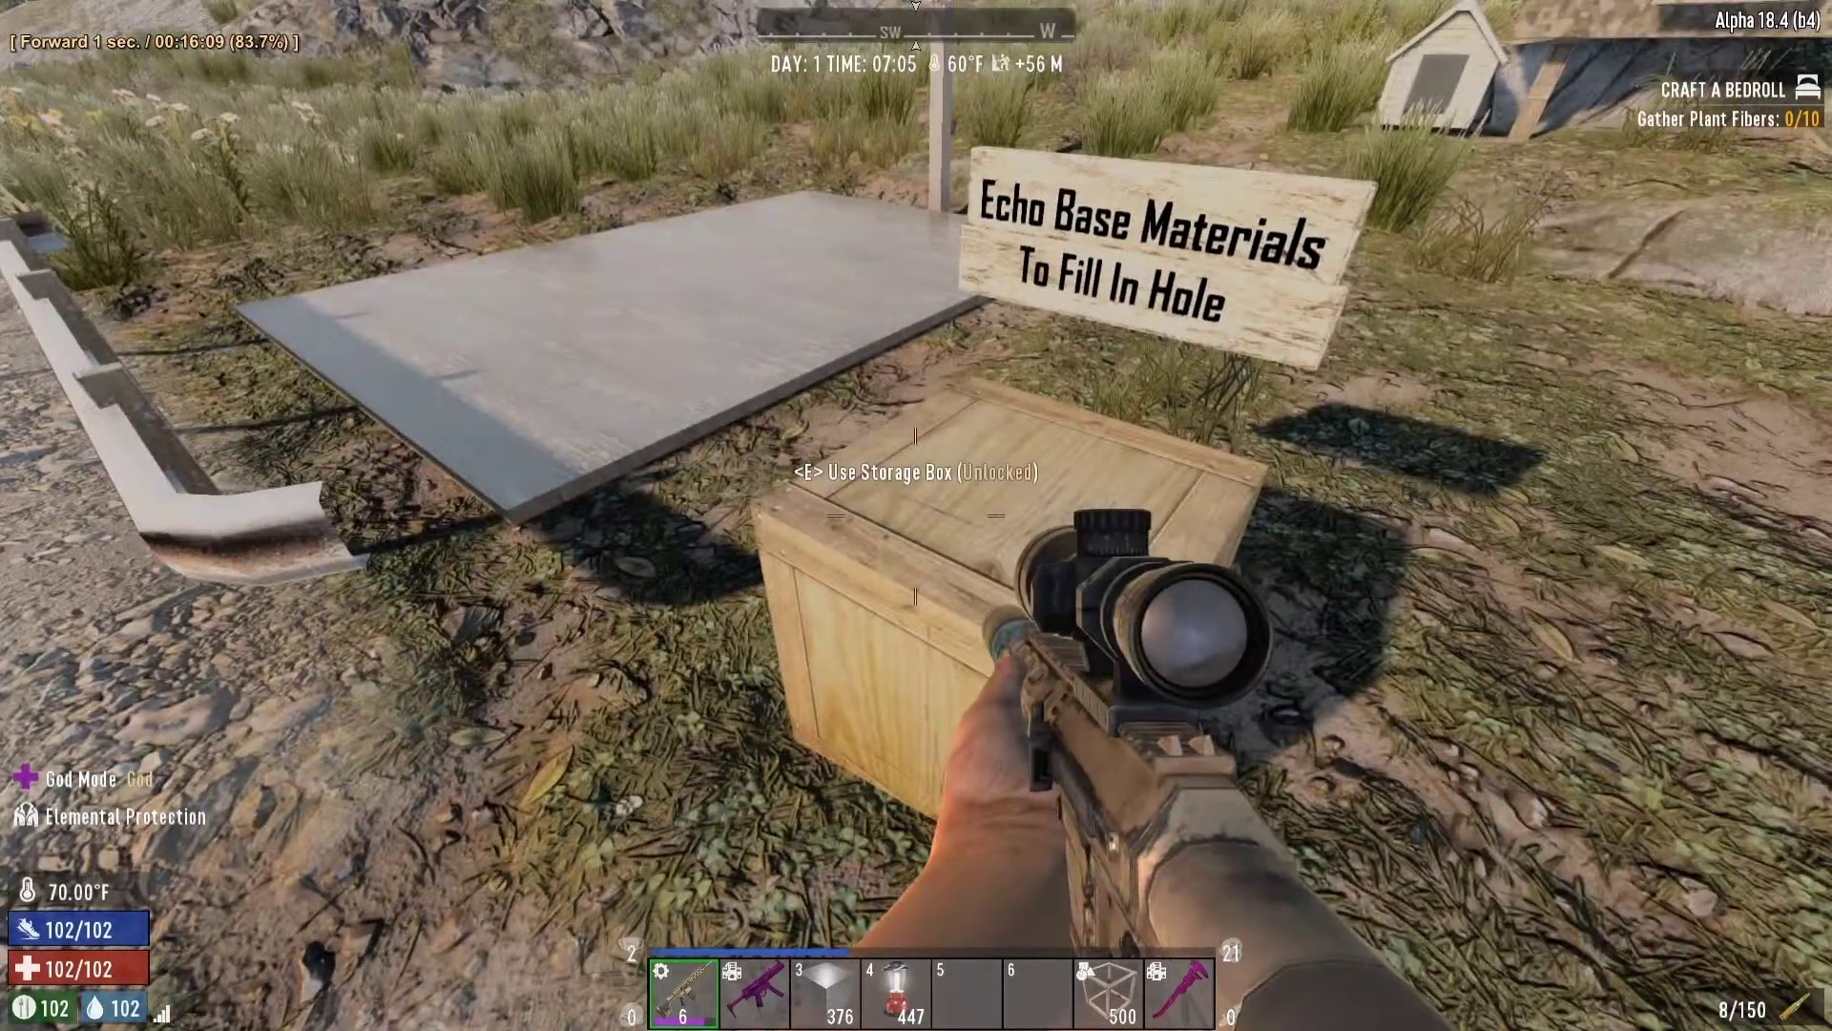
Move back and forth around 16:10 to the Welcome To Echo Base entrance shot and capture that frame as an image
key("Right")
key("Left")
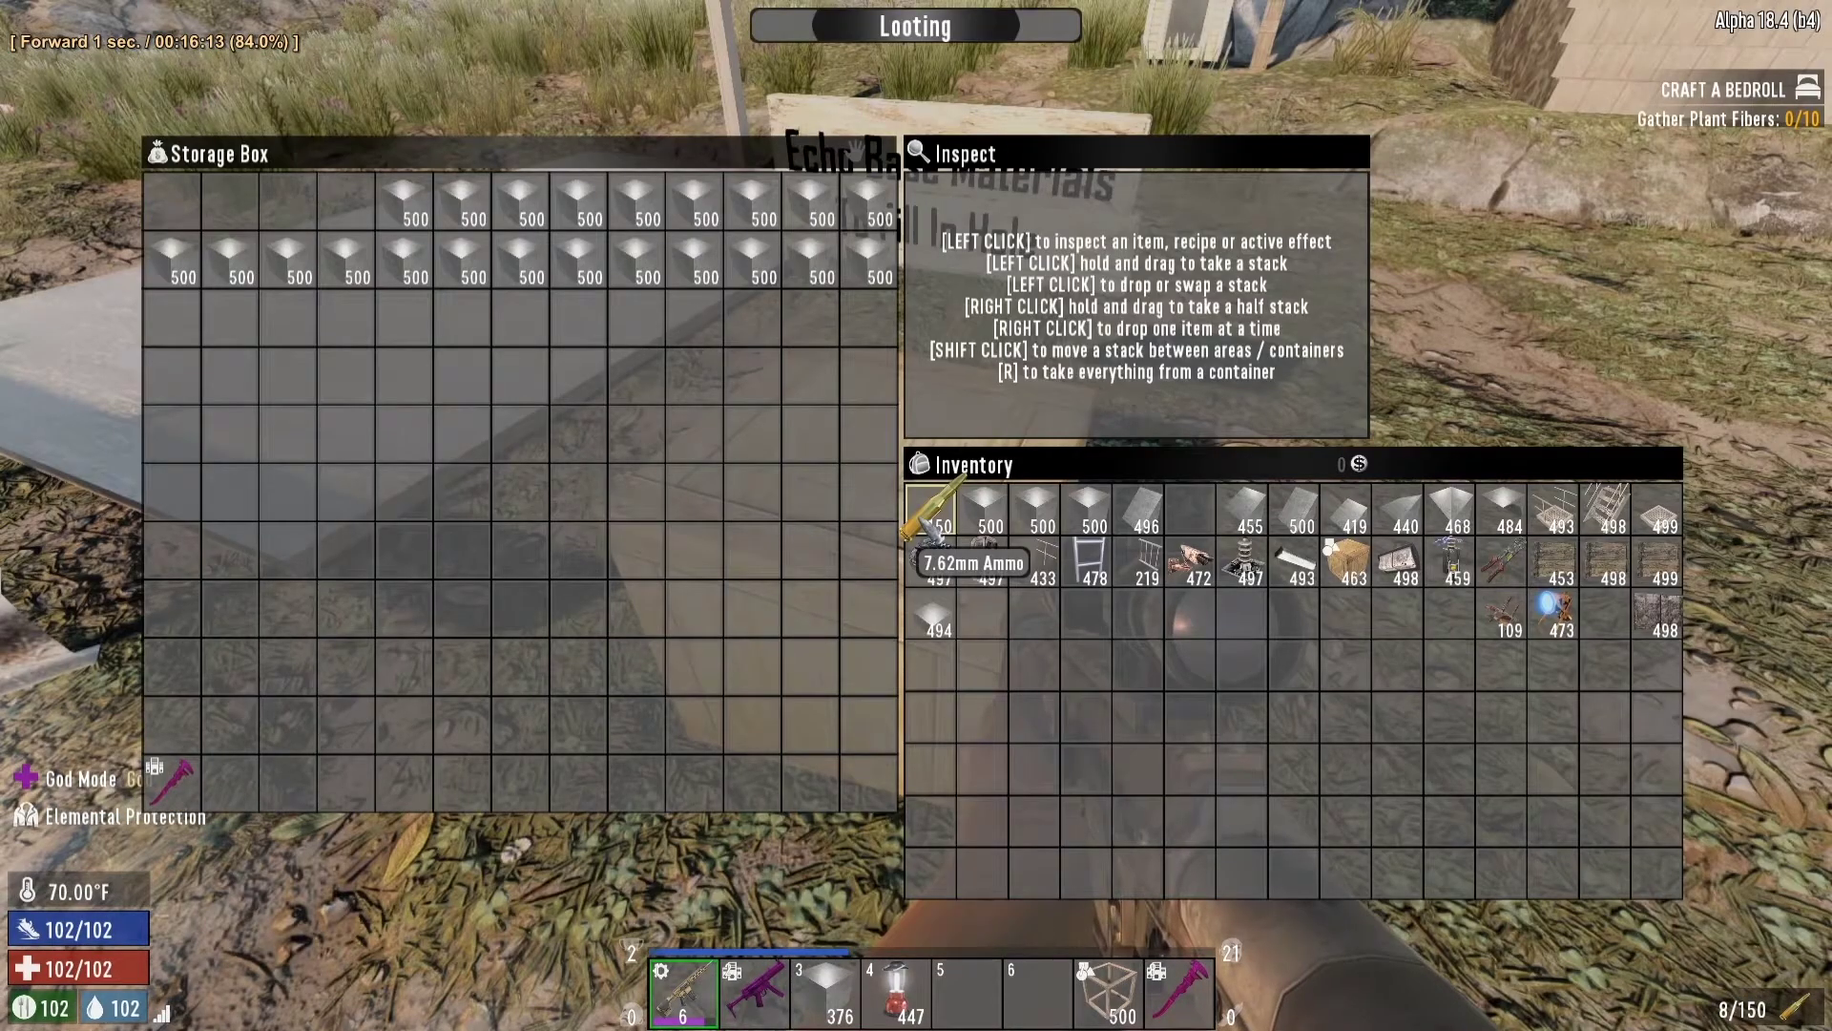
key("Left")
key("Left")
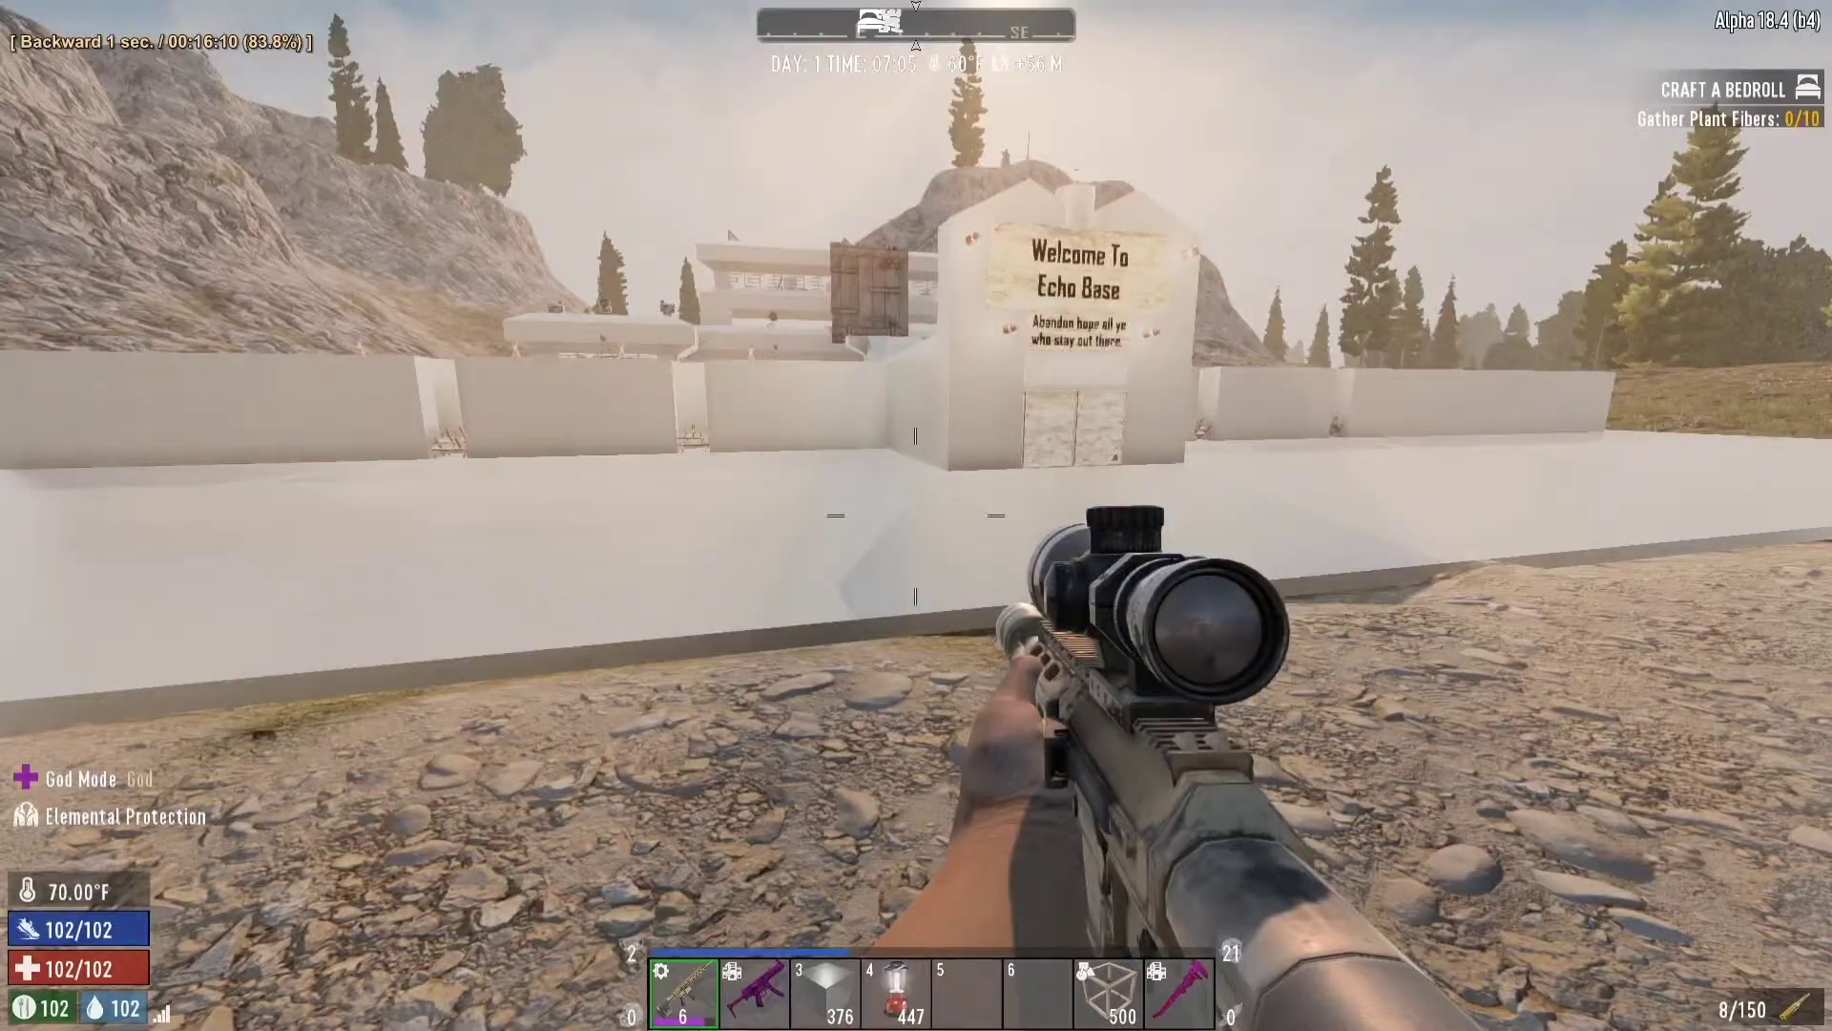
key("Left")
key("Right")
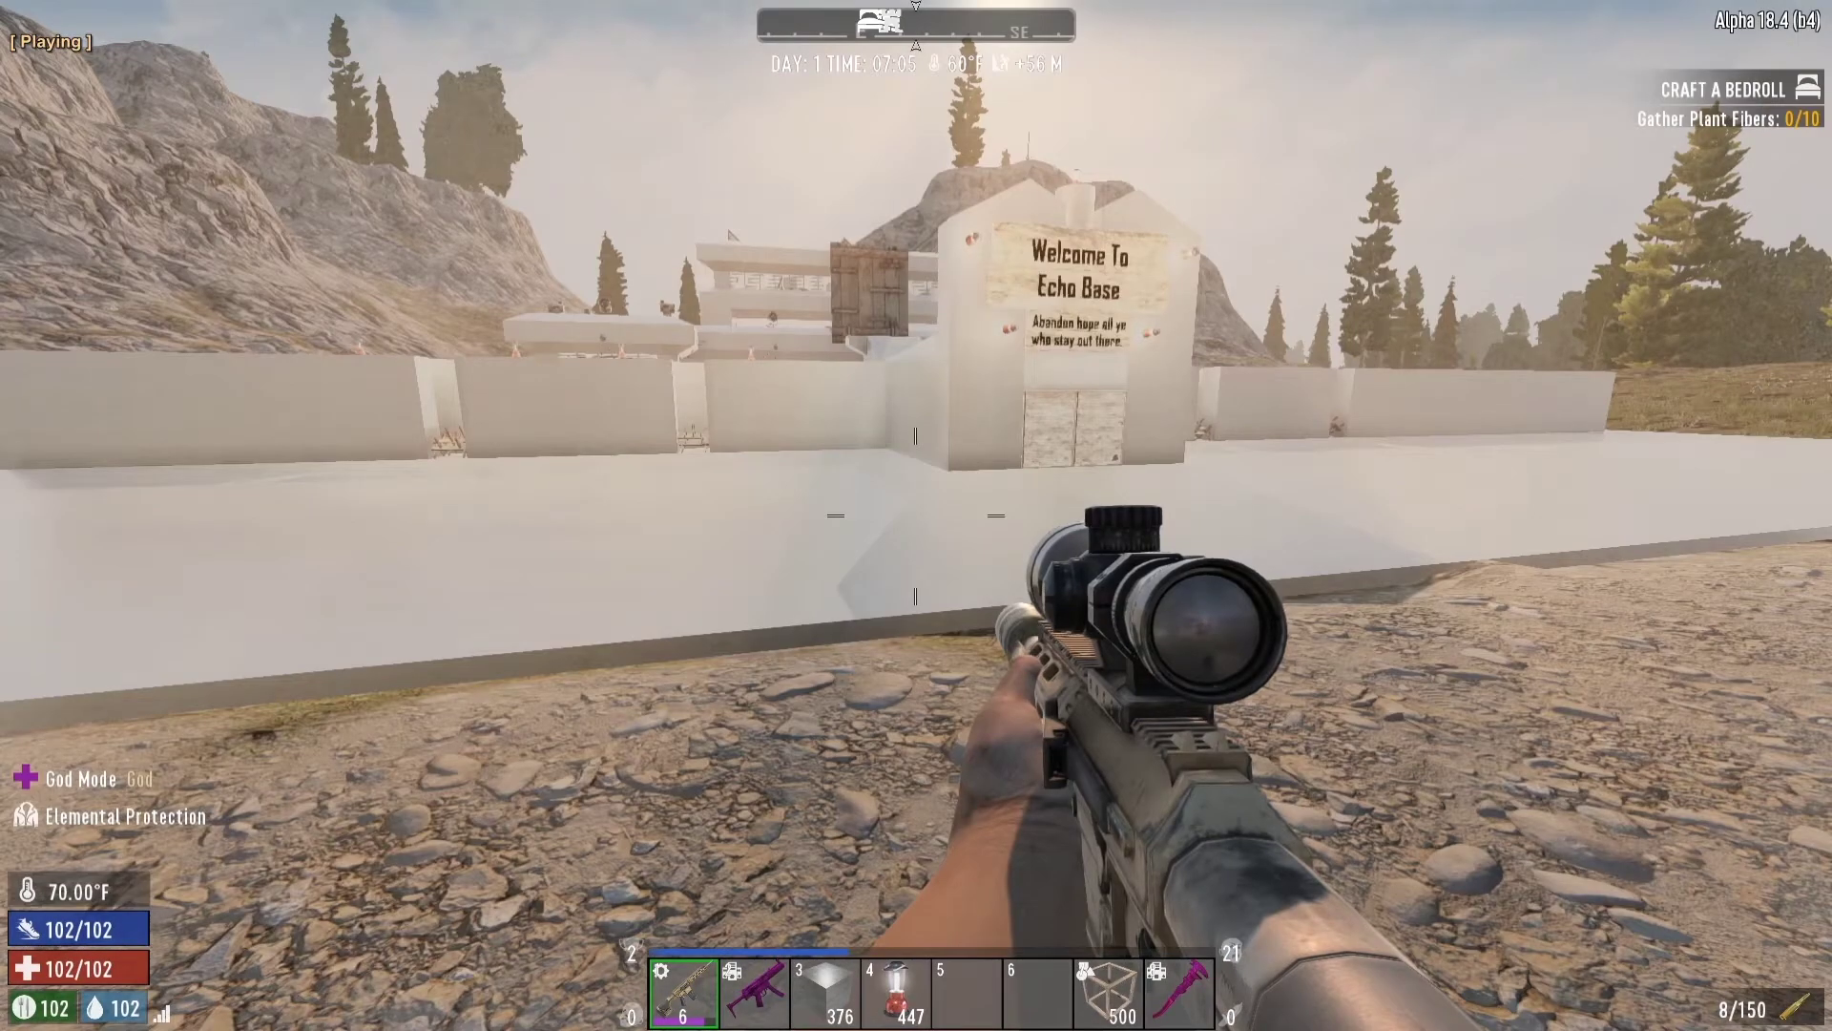
key("Right")
key("Right")
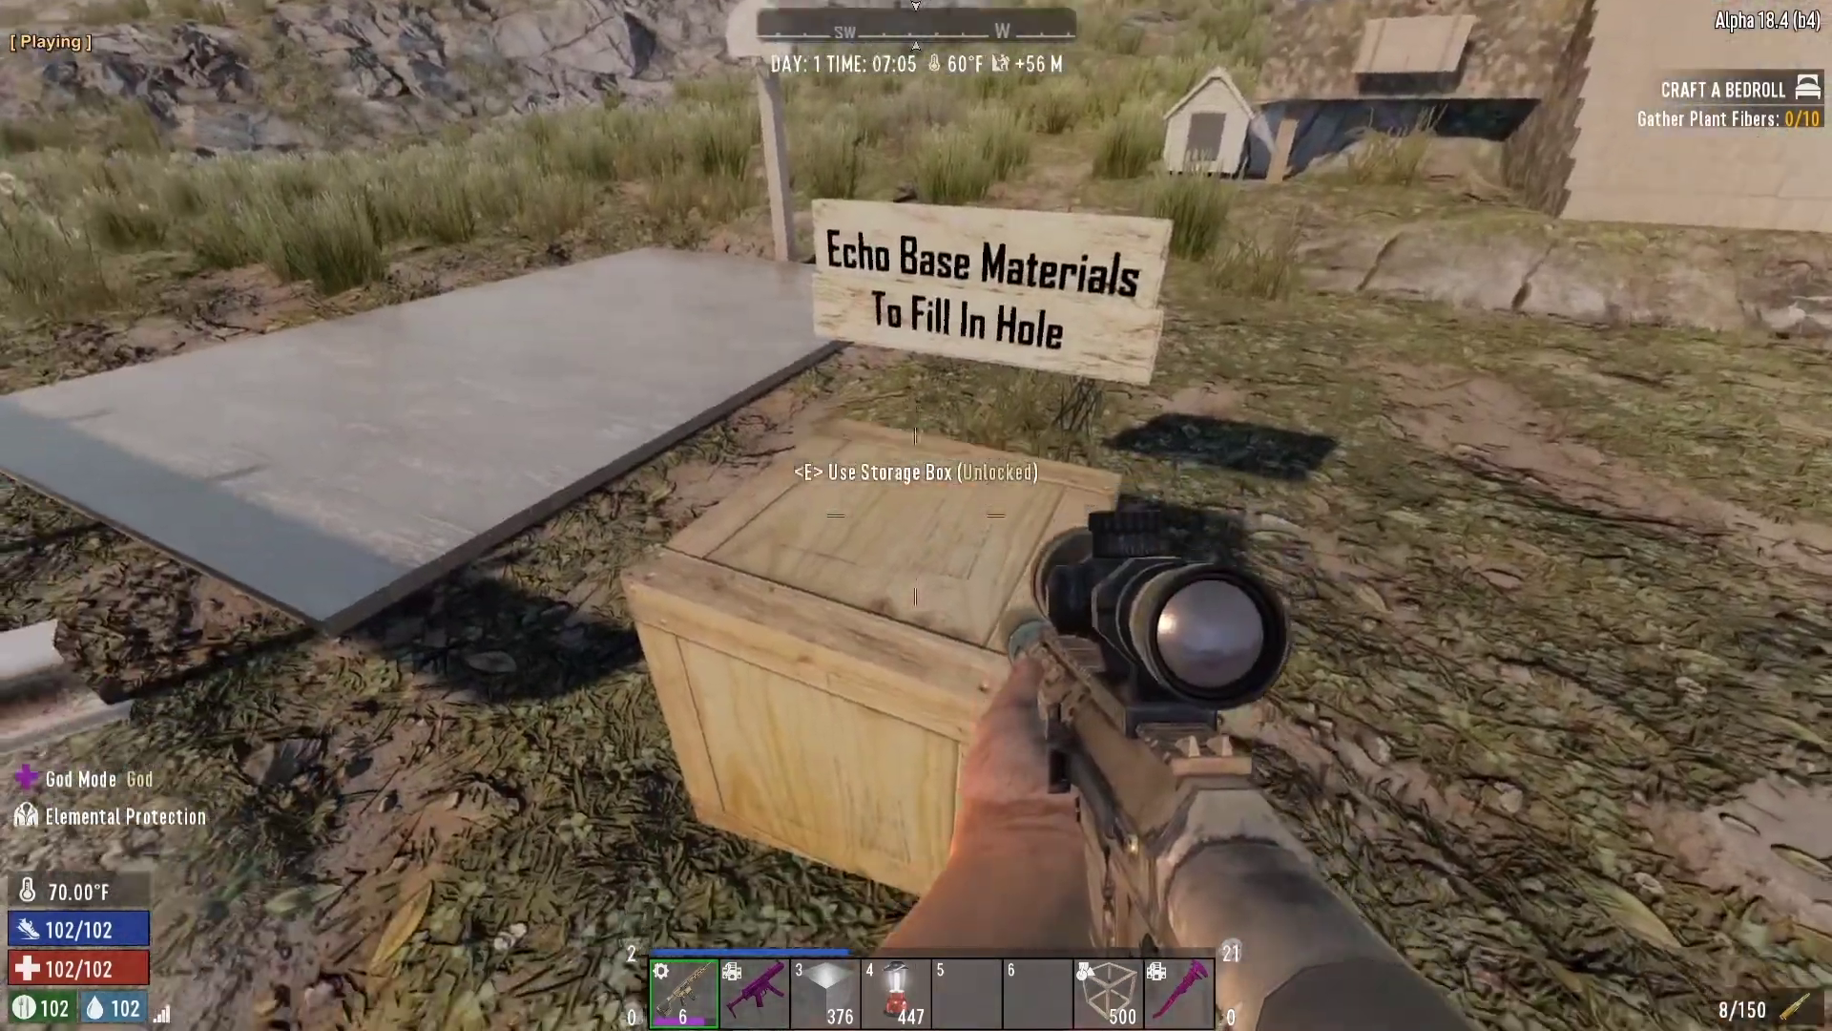
key("Left")
key("Left")
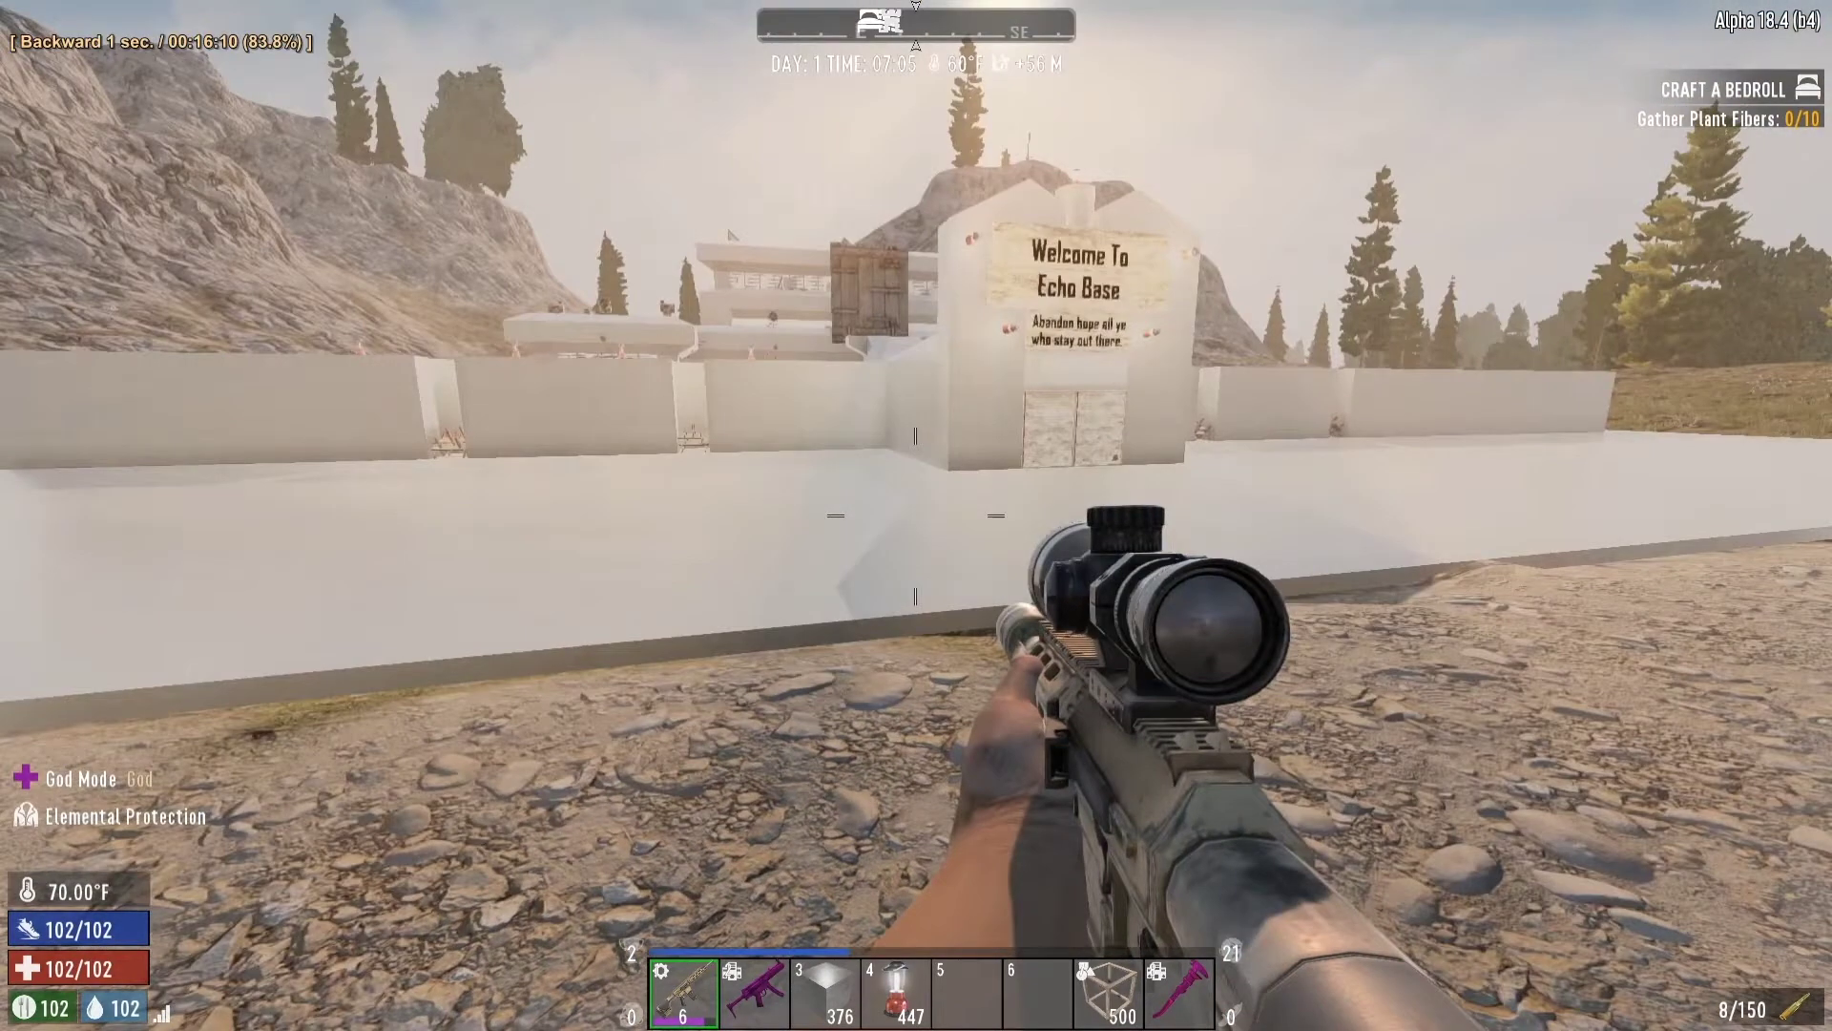
key("Right")
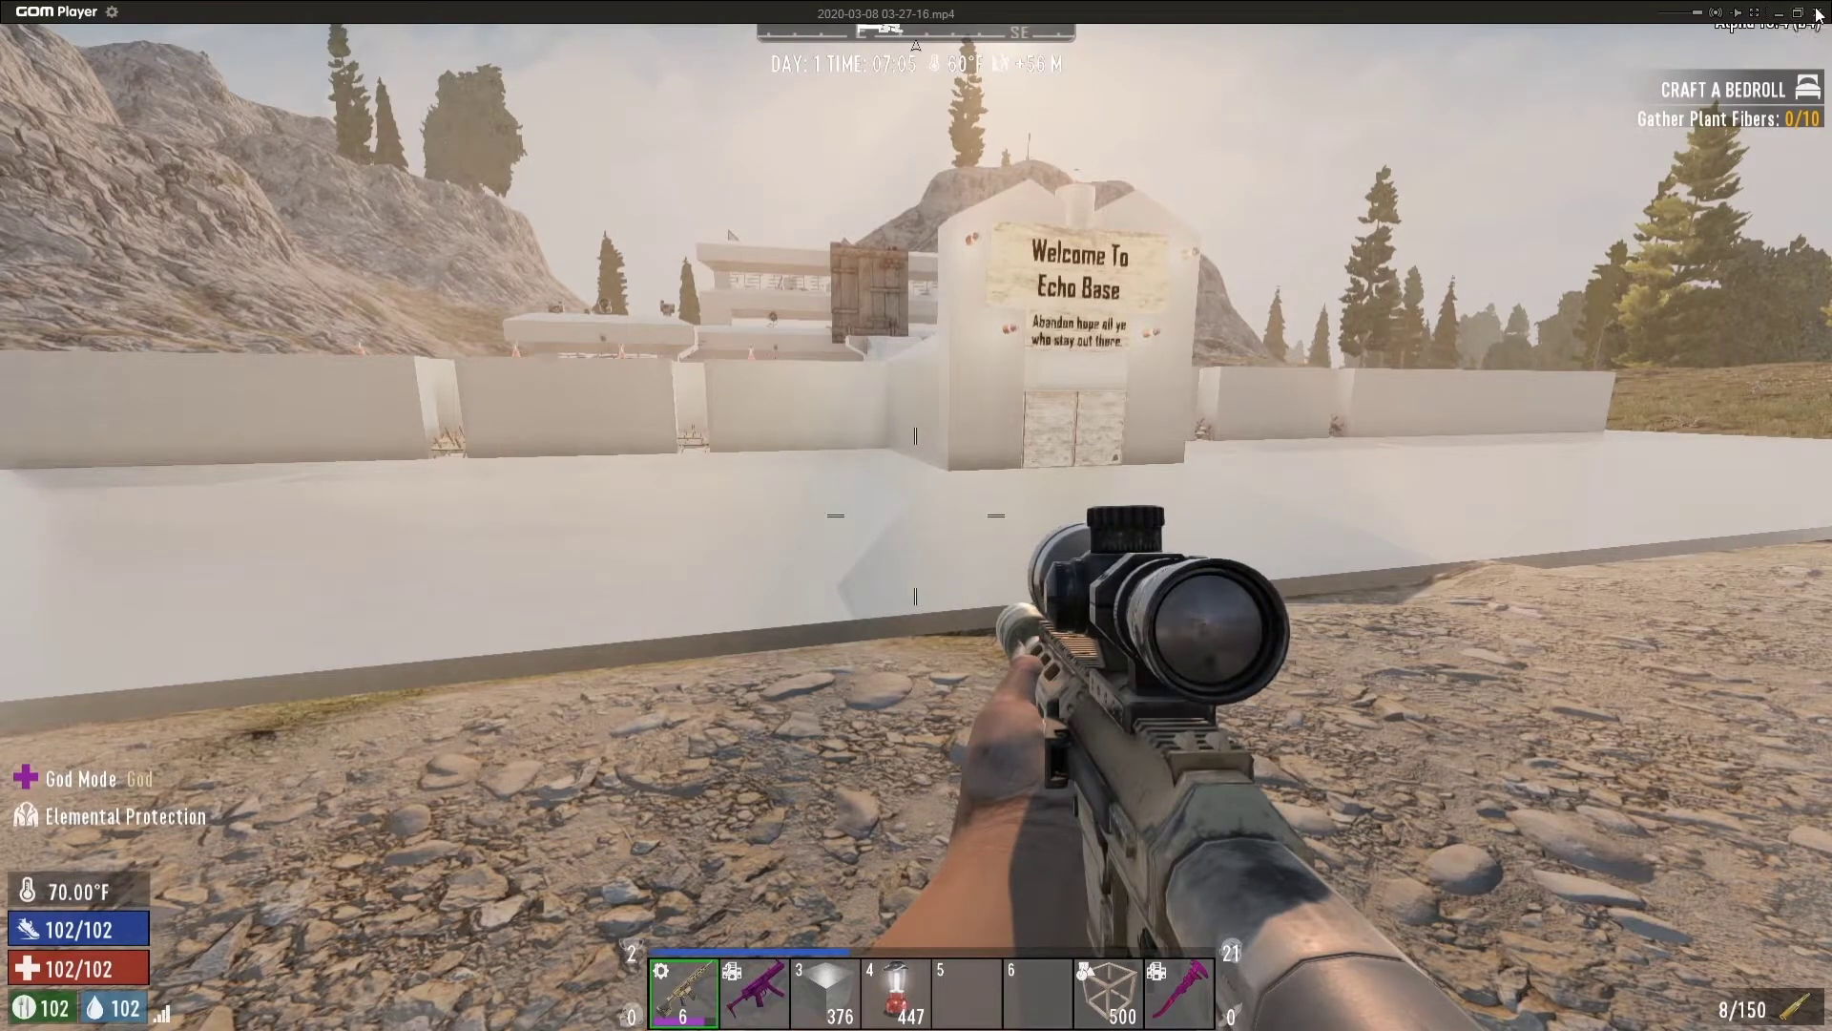
left_click(1823, 15)
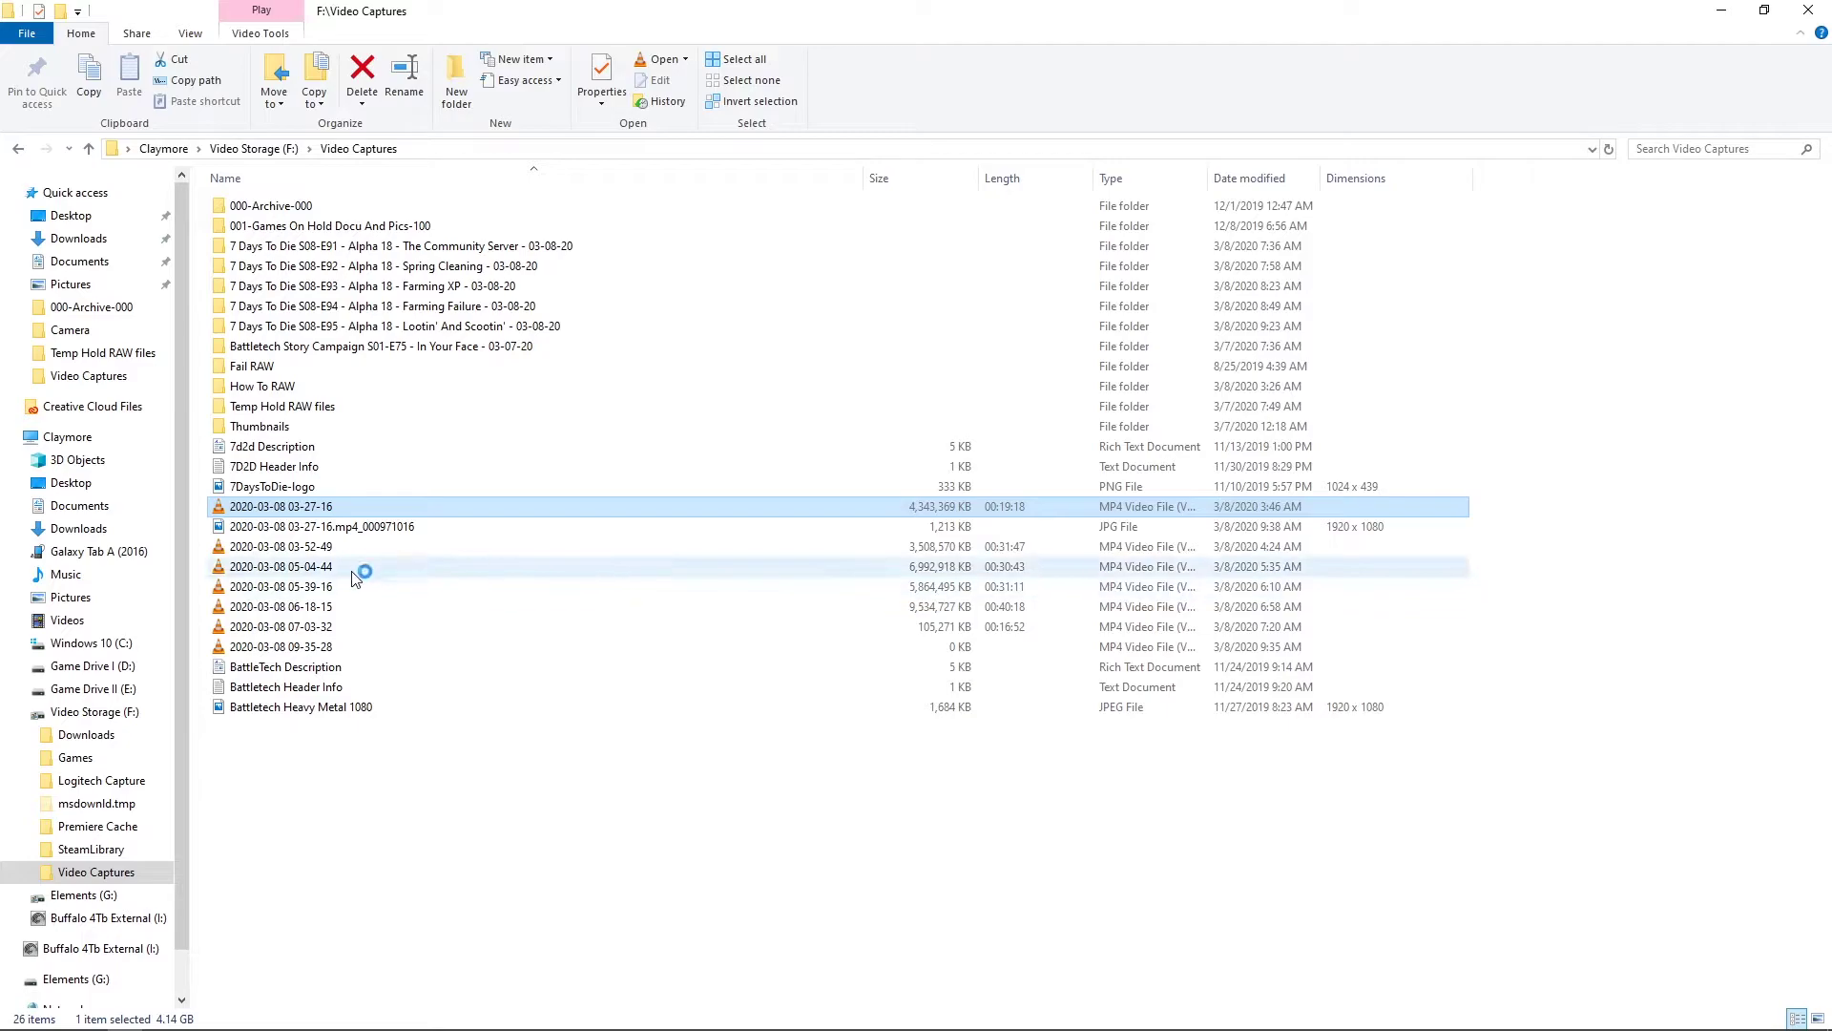
double_click(303, 527)
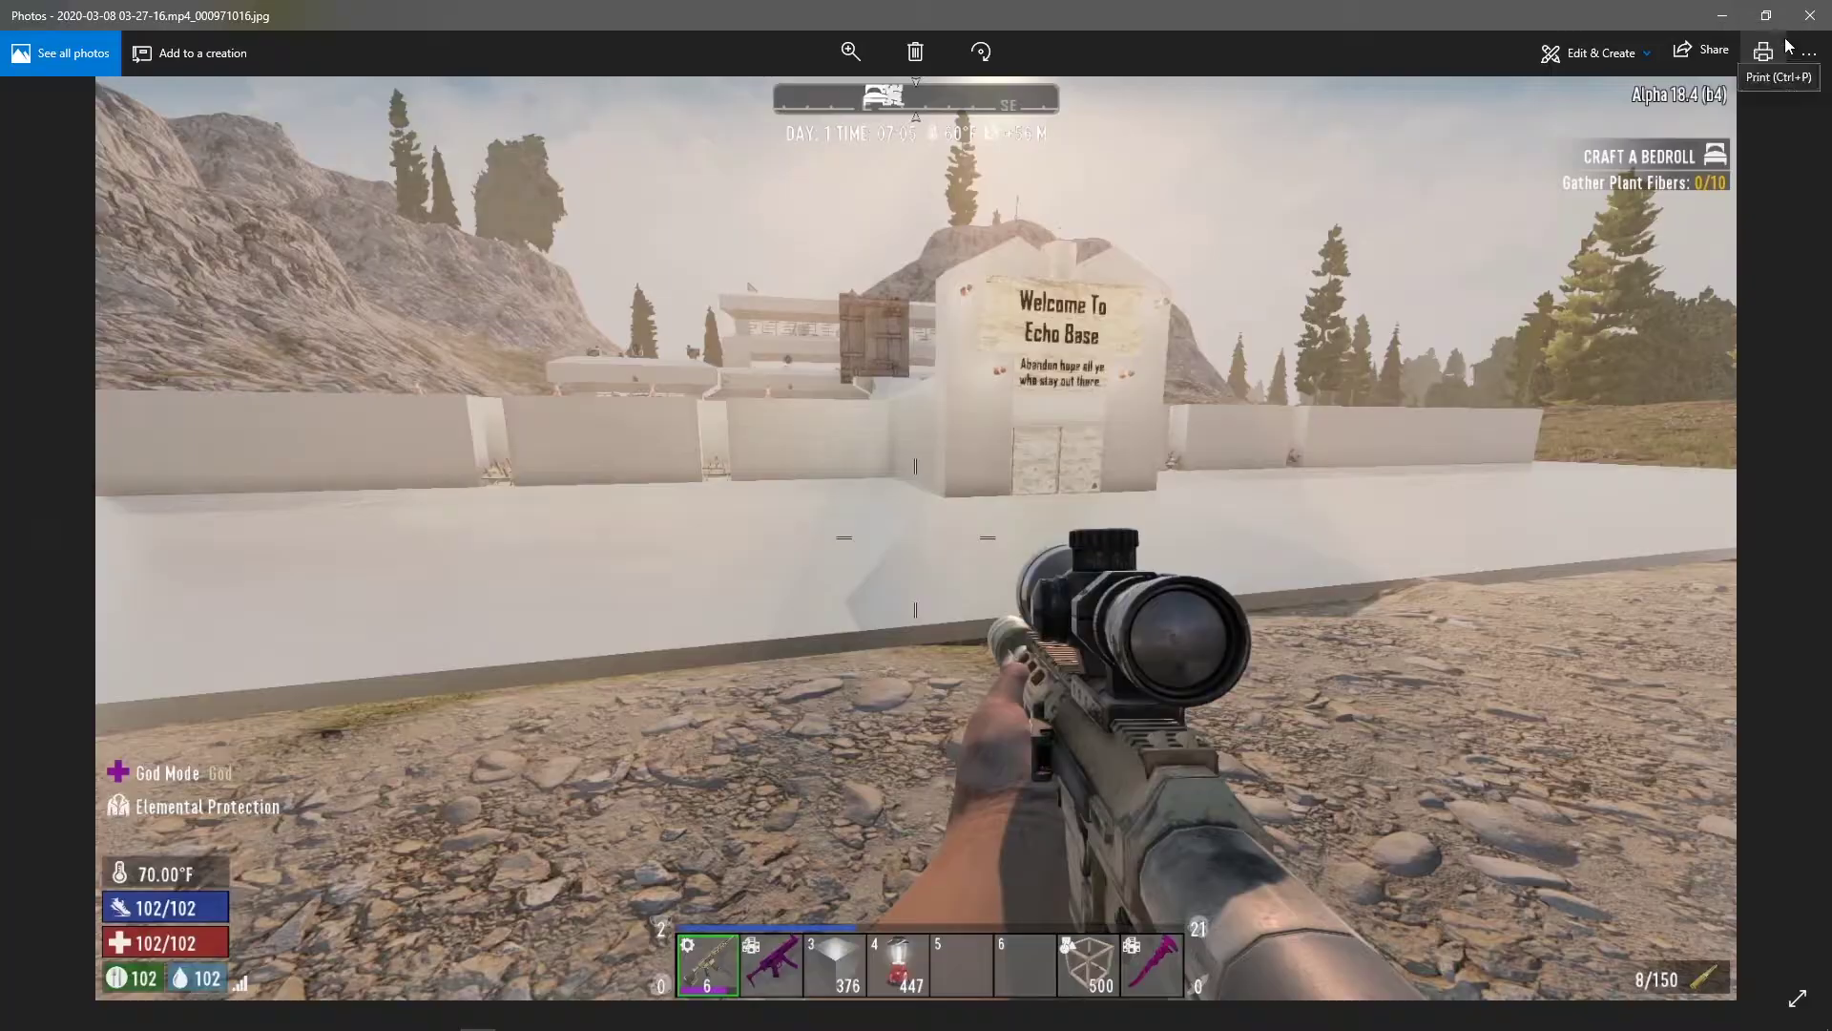
left_click(1809, 15)
left_click(307, 549)
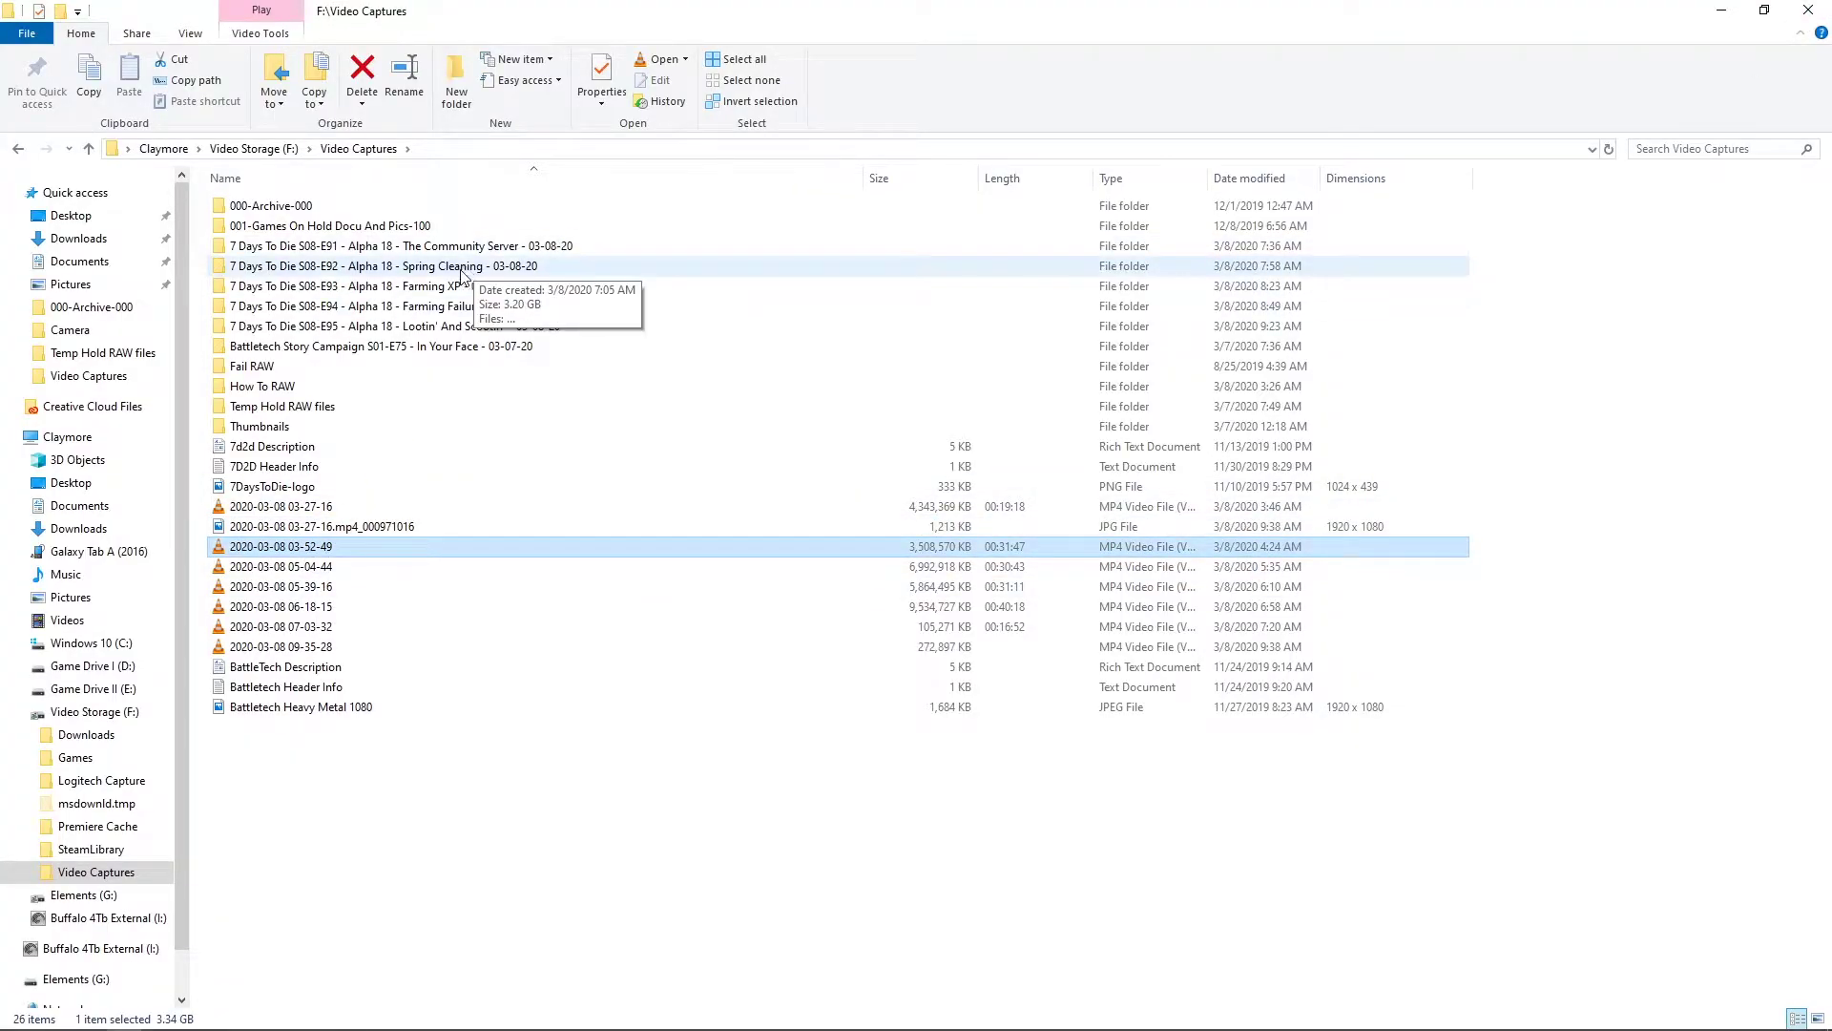
right_click(311, 547)
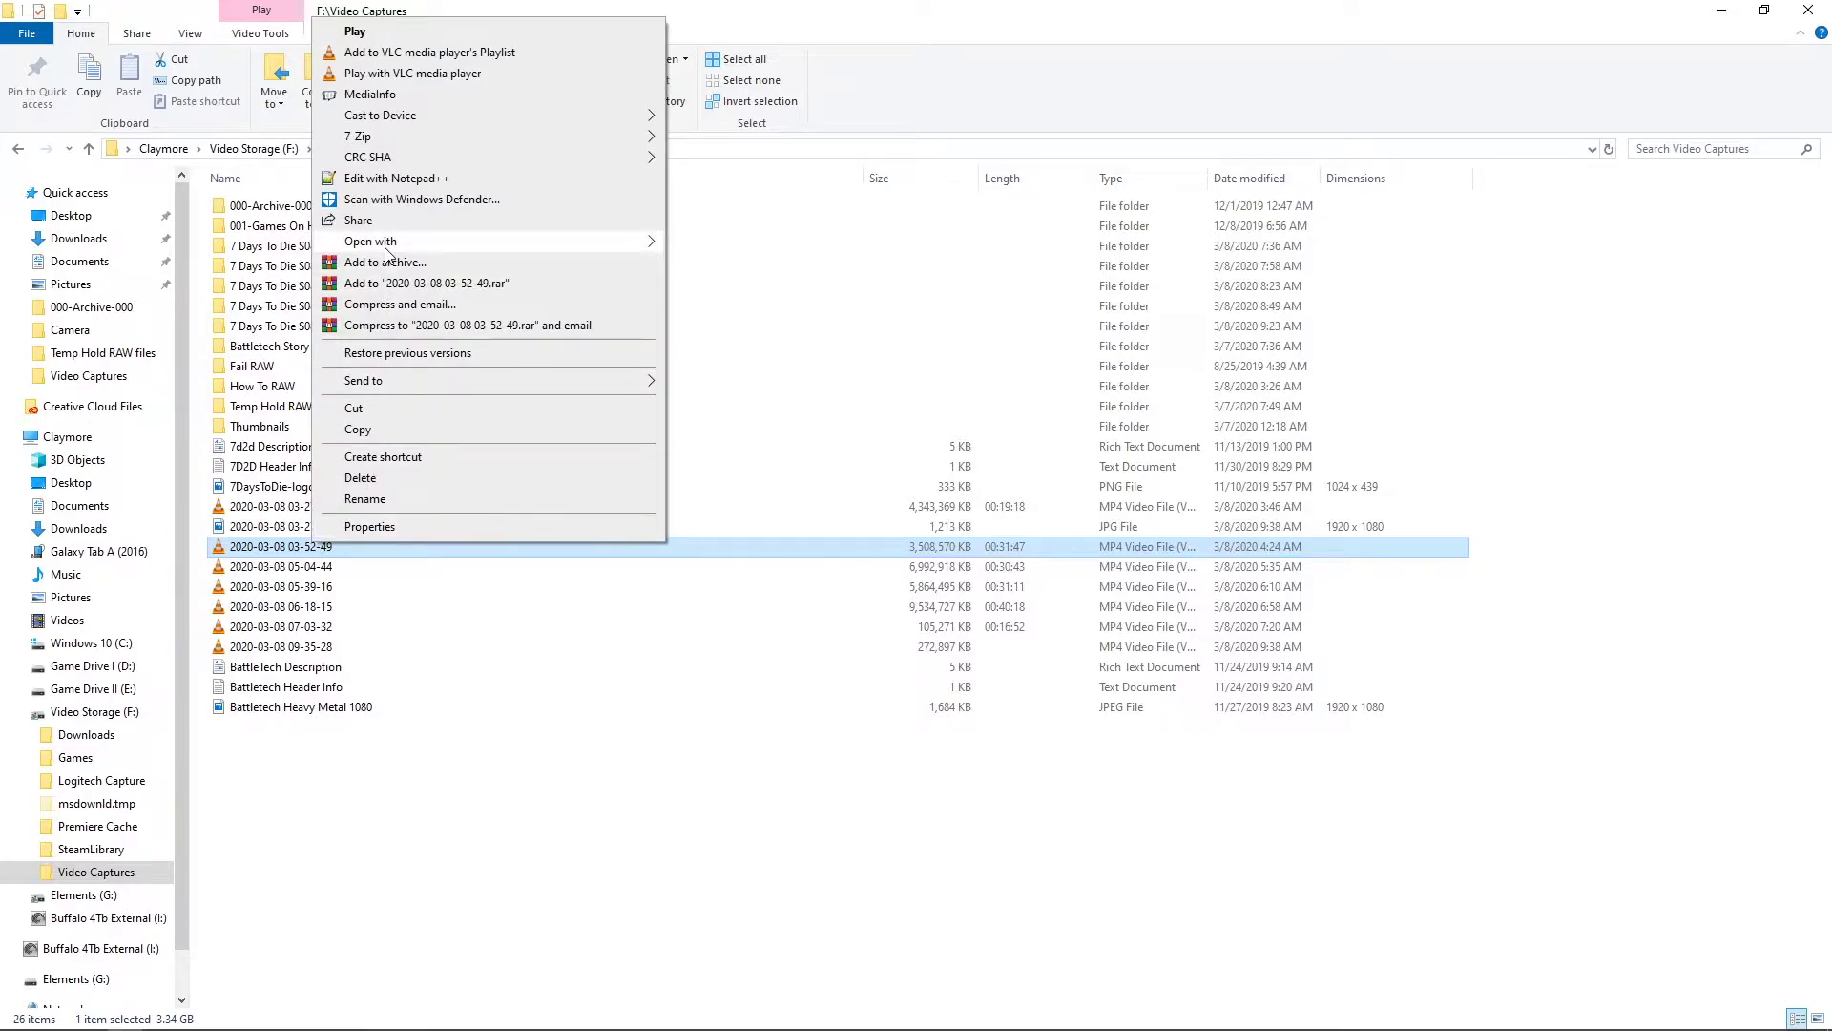
mouse_move(441, 247)
left_click(683, 245)
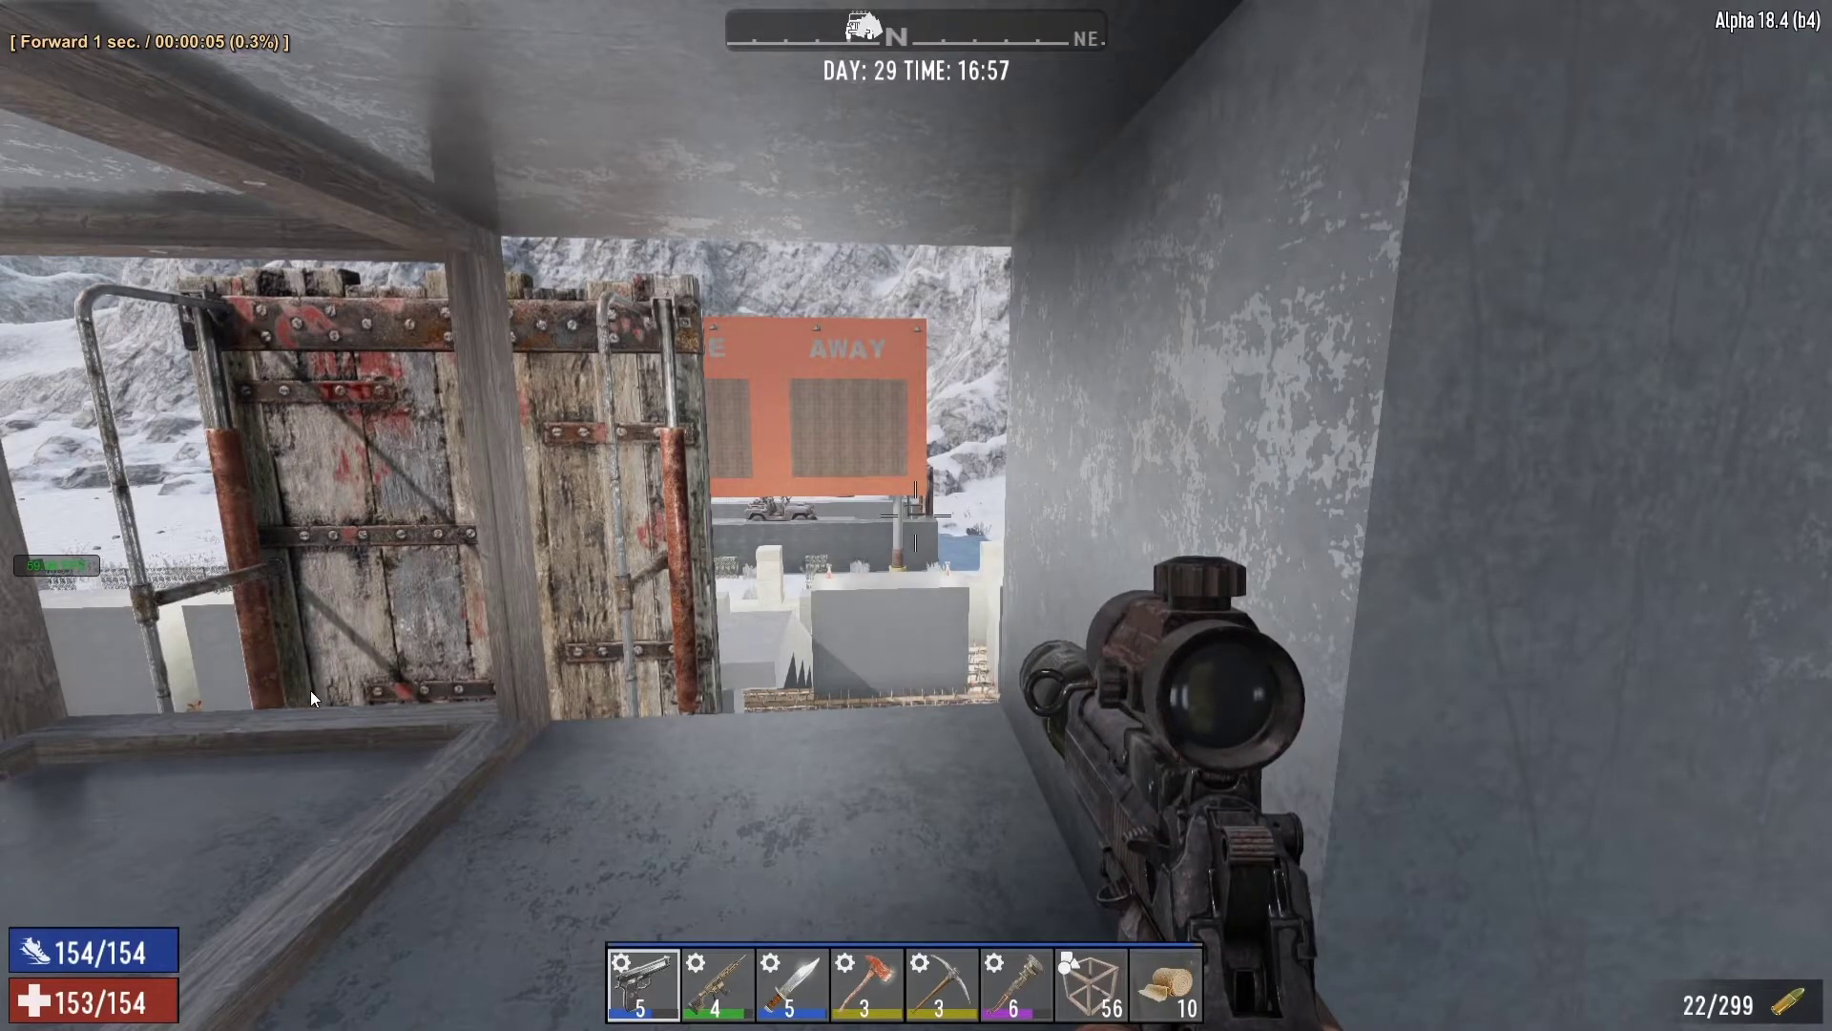
mouse_move(248, 994)
key("Right")
Seek through 3:39, 5:48 and 8:59 to the Padded Gloves storage box scene, capture that frame as an image, and close the recording
left_click(239, 986)
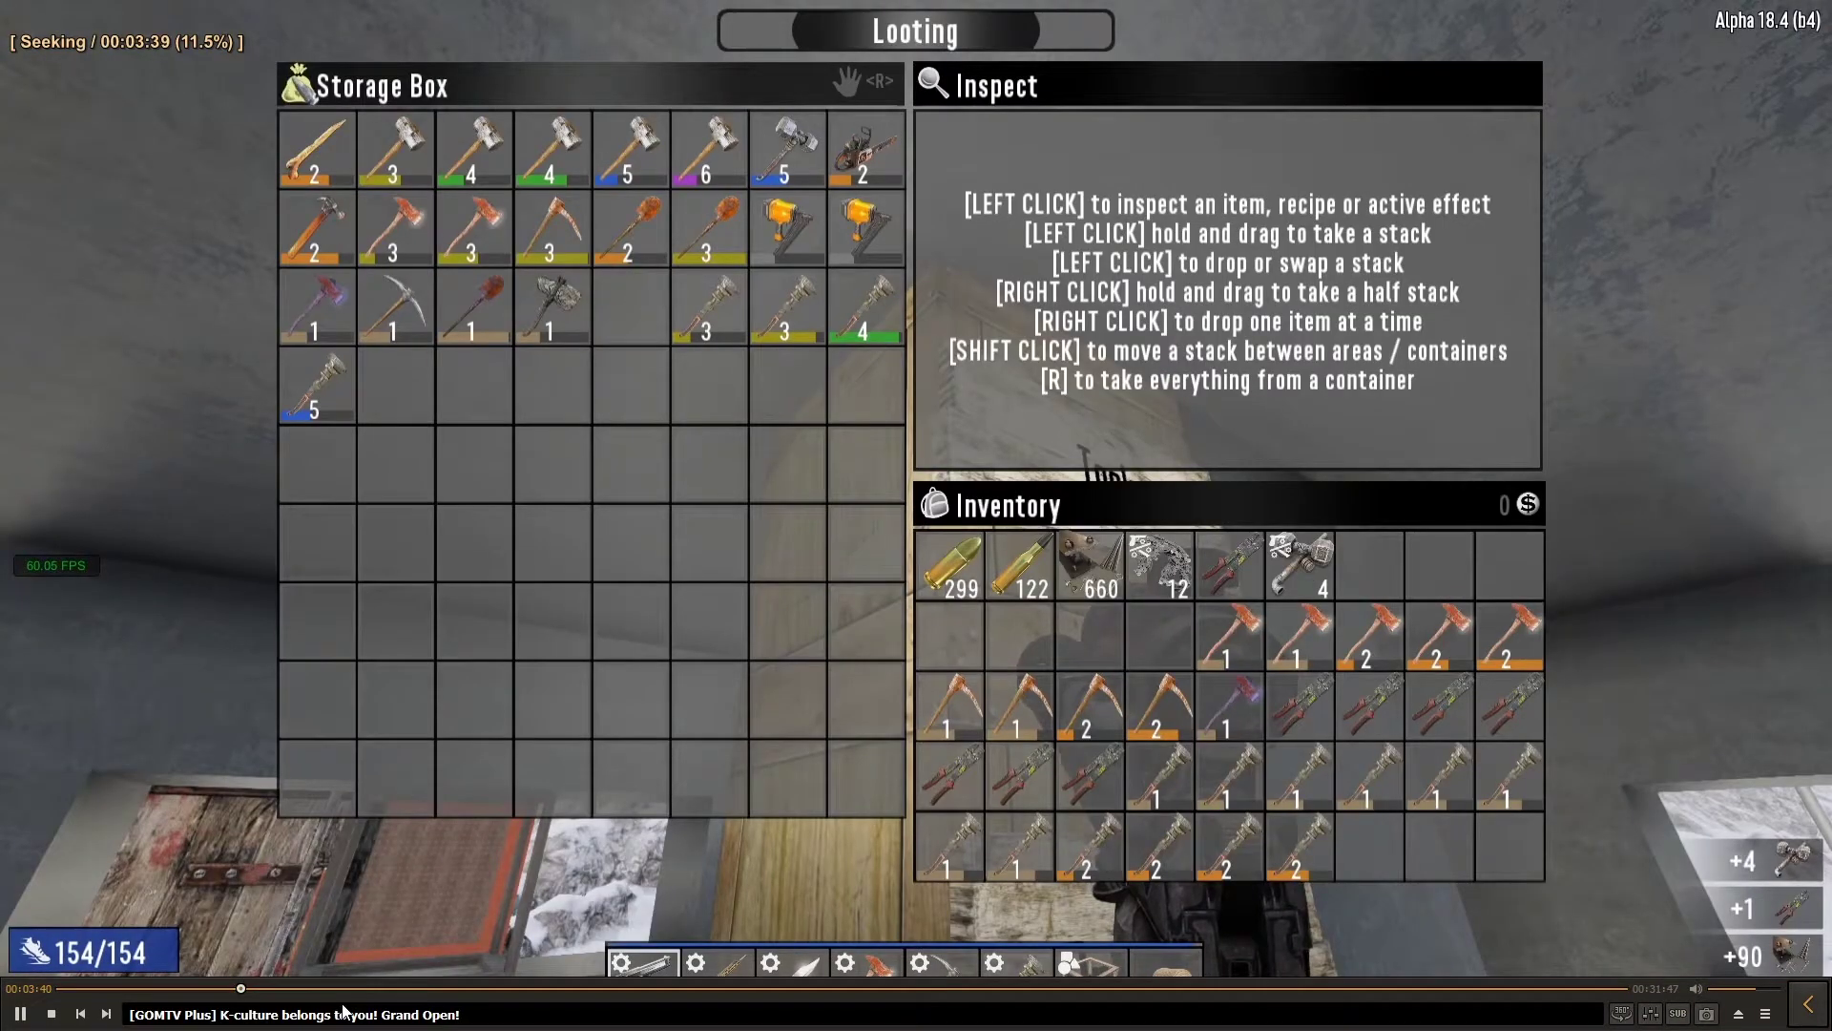
left_click(346, 987)
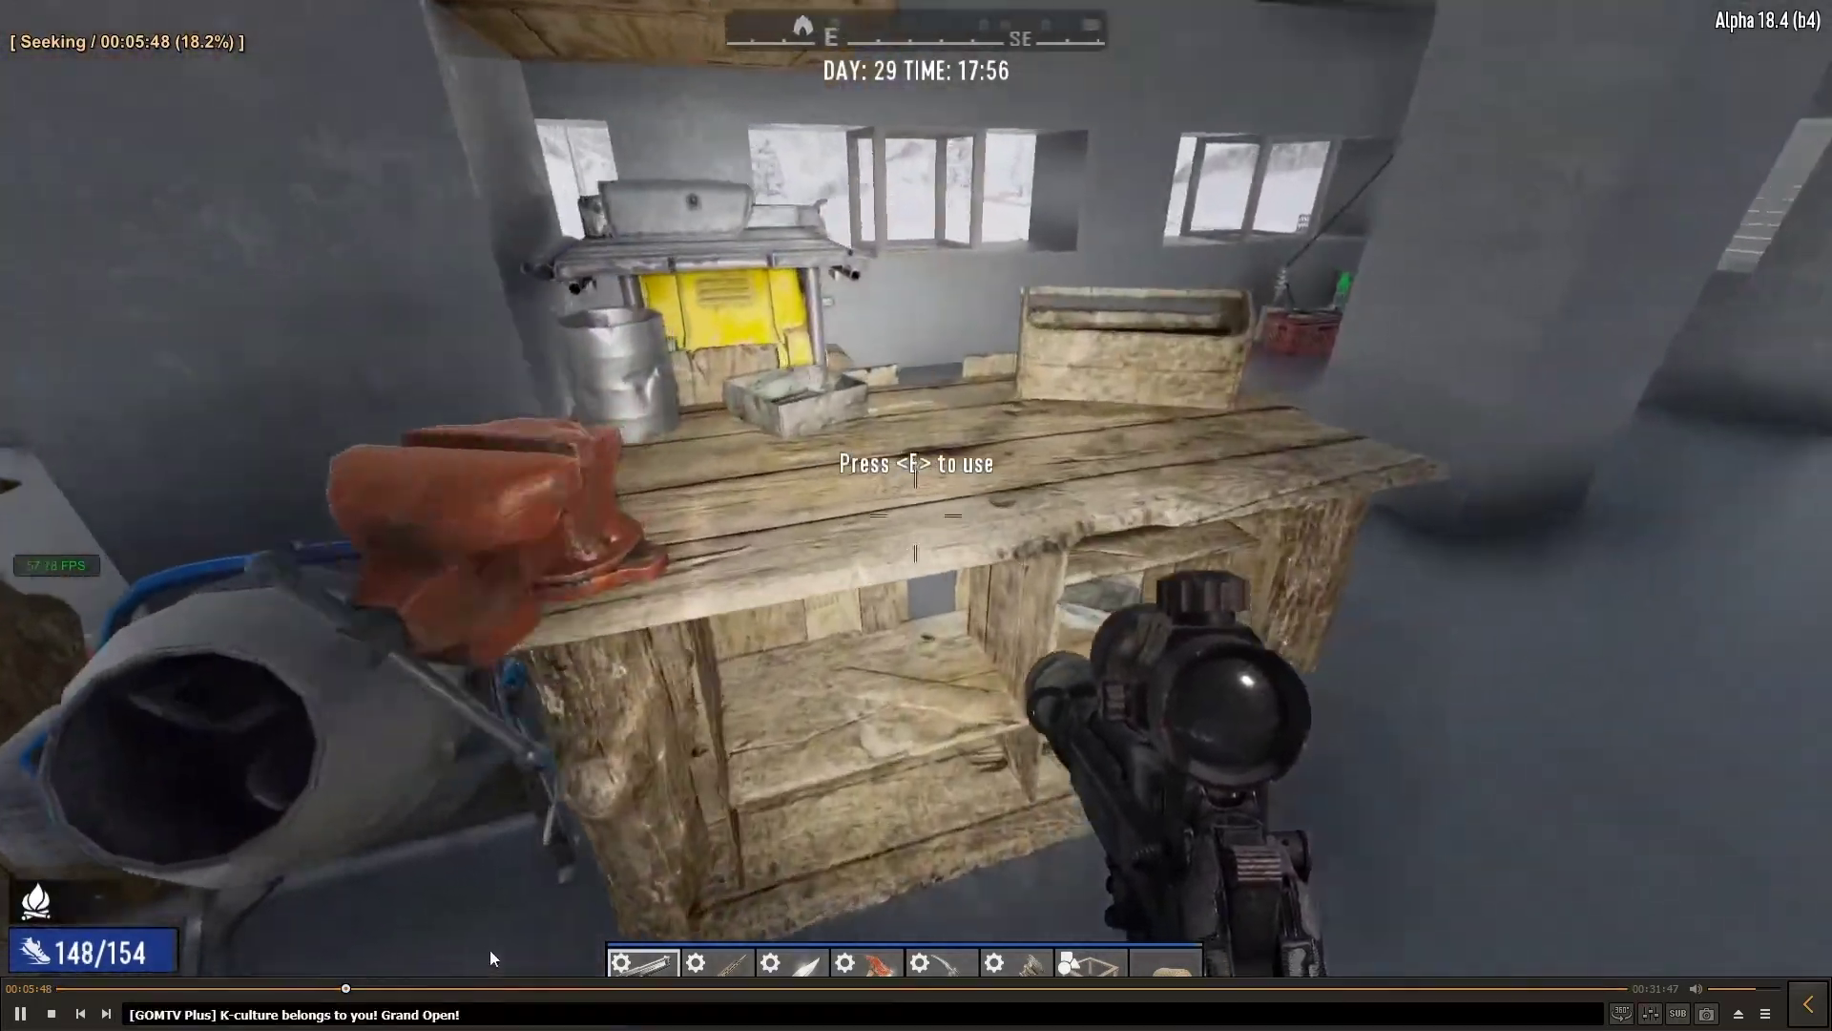
key("Right")
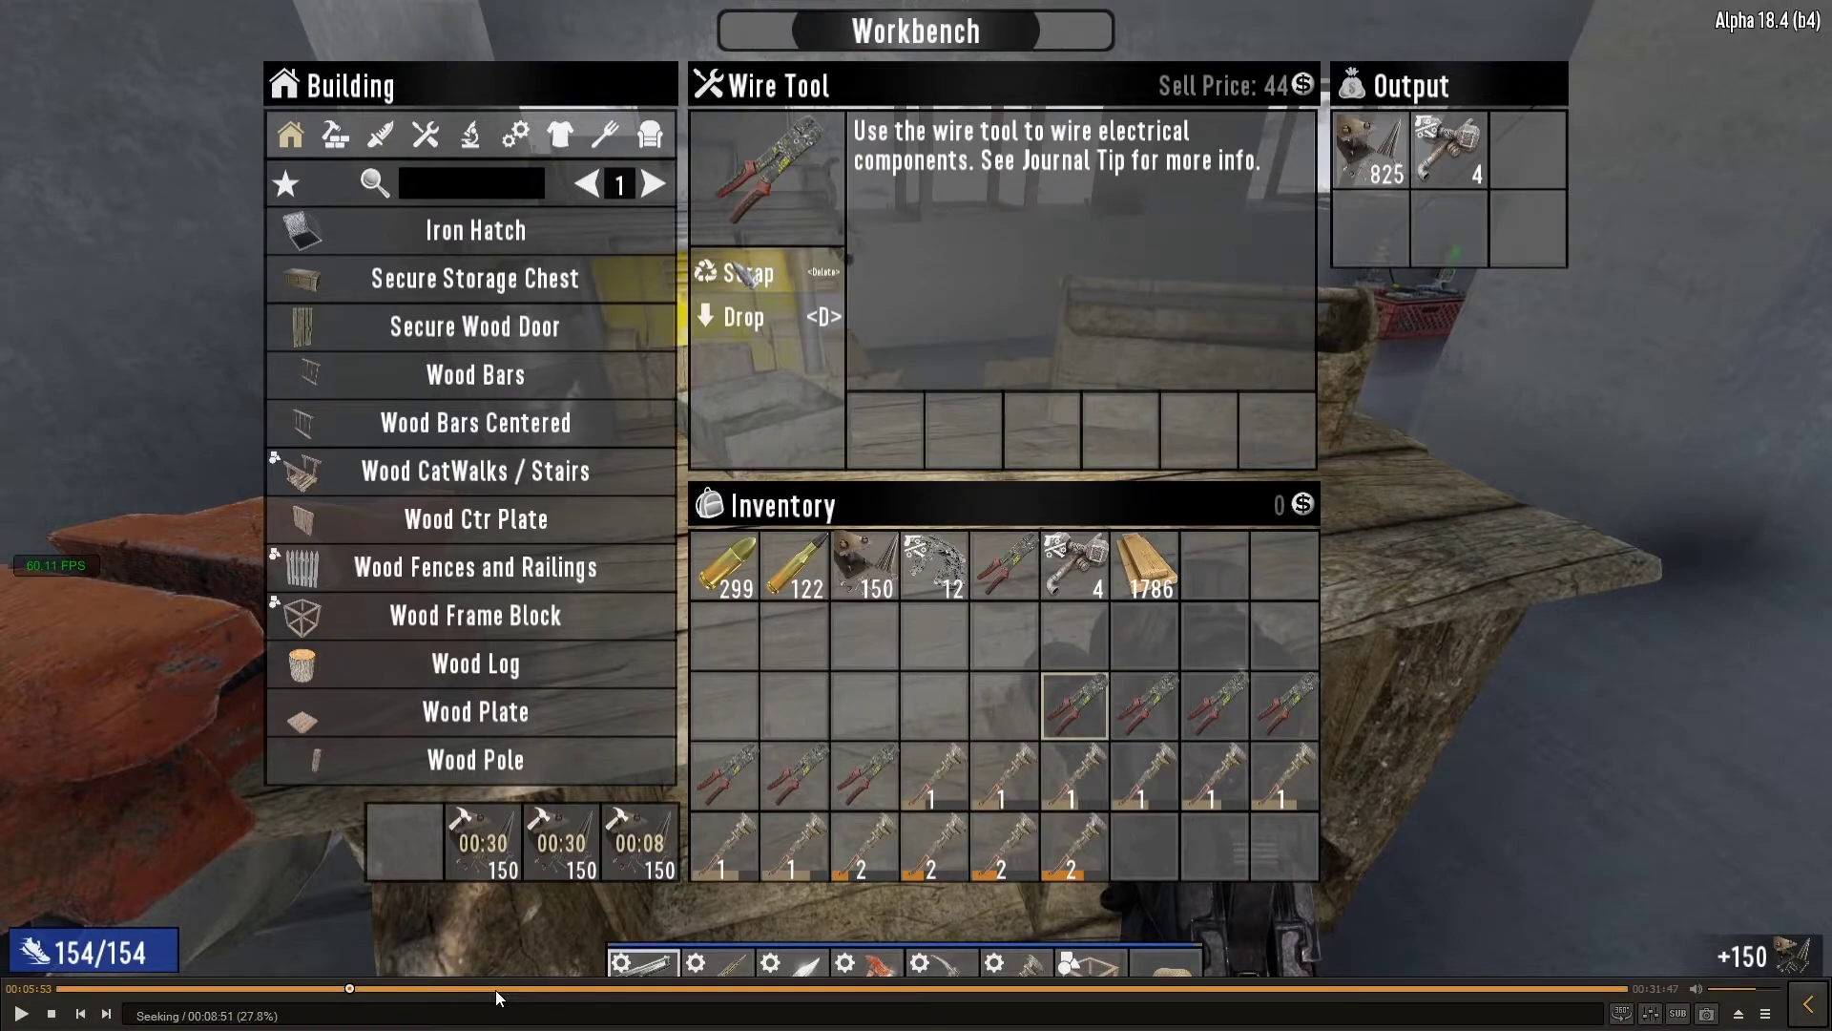
left_click(502, 987)
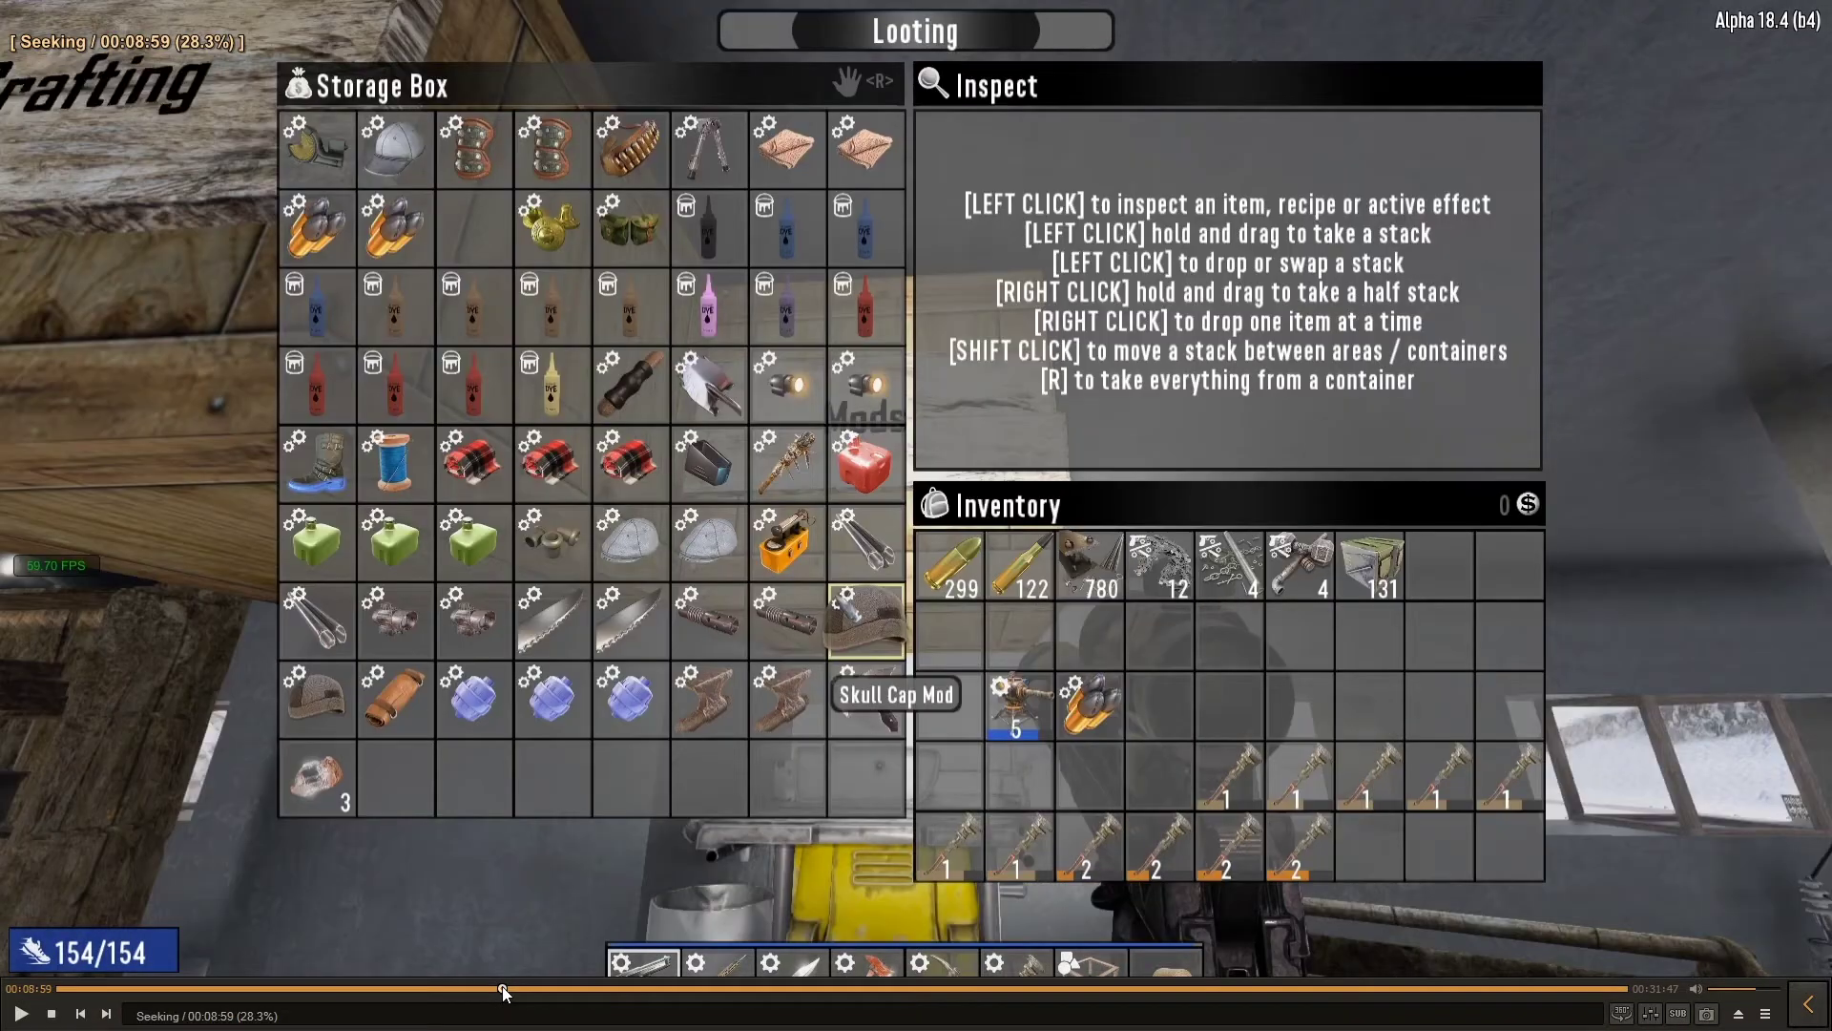
left_click(582, 986)
left_click(668, 987)
left_click(746, 987)
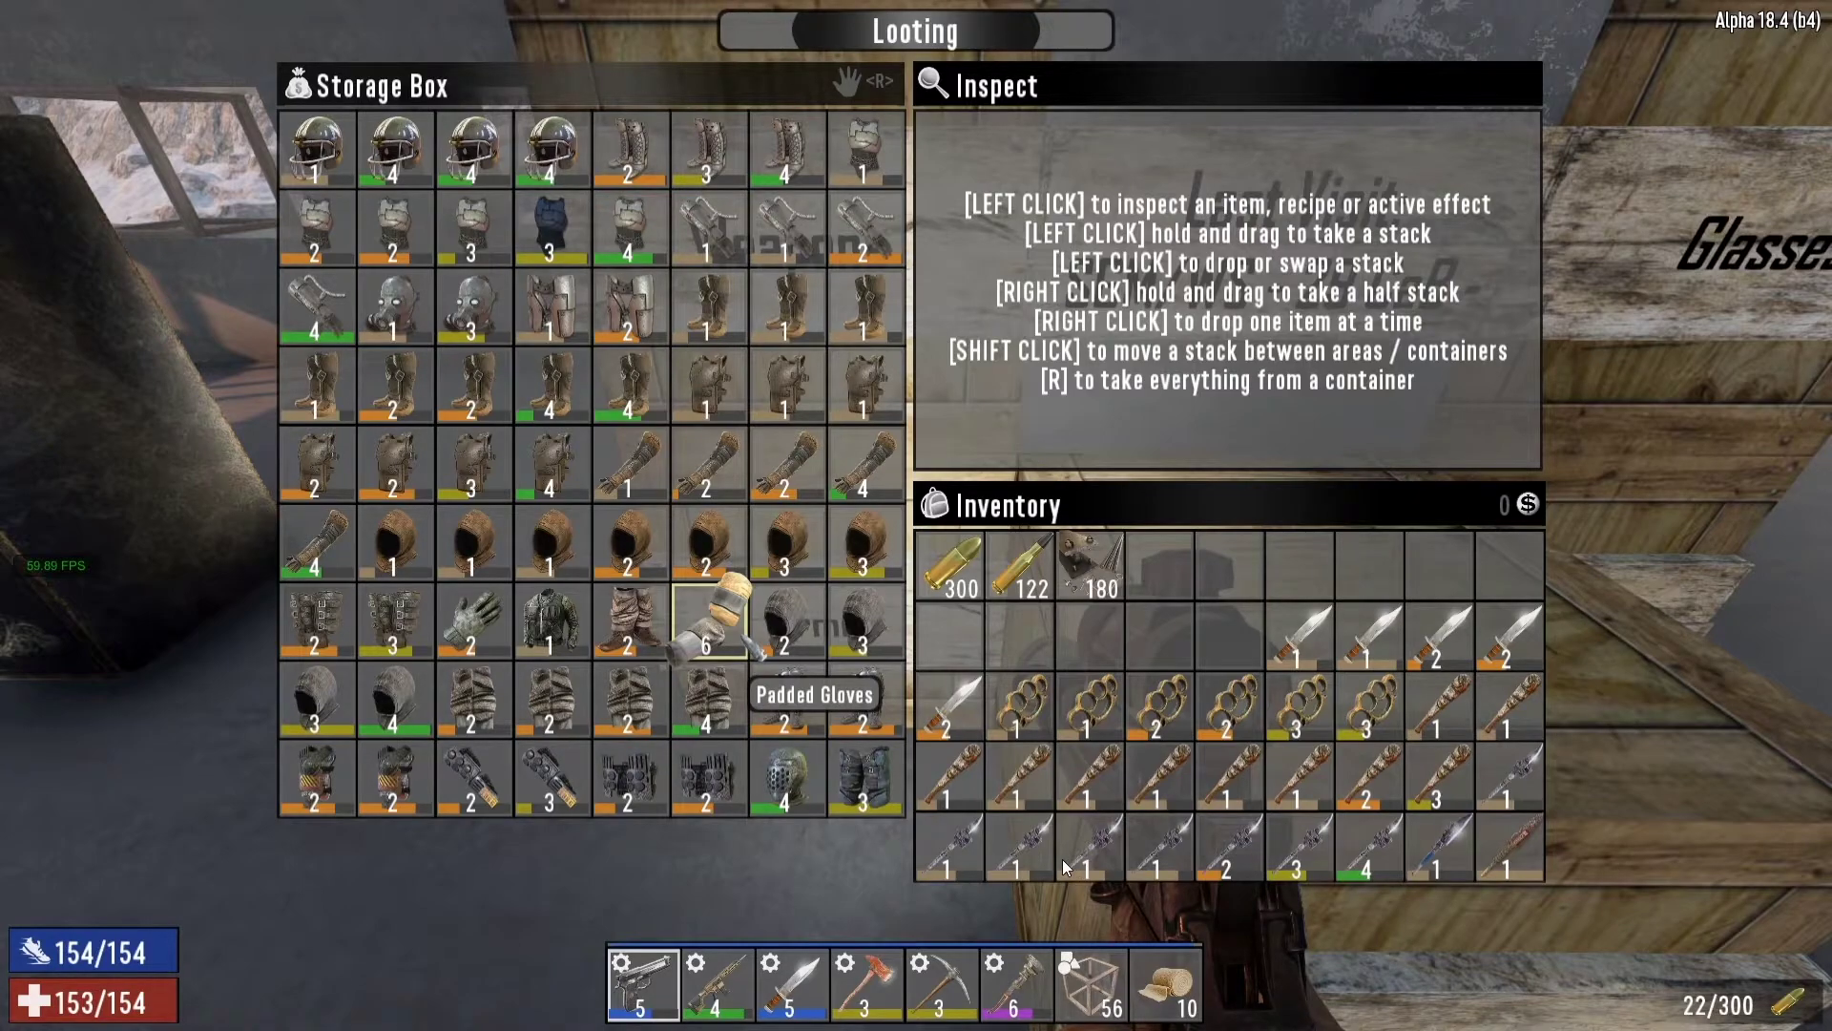
mouse_move(1826, 8)
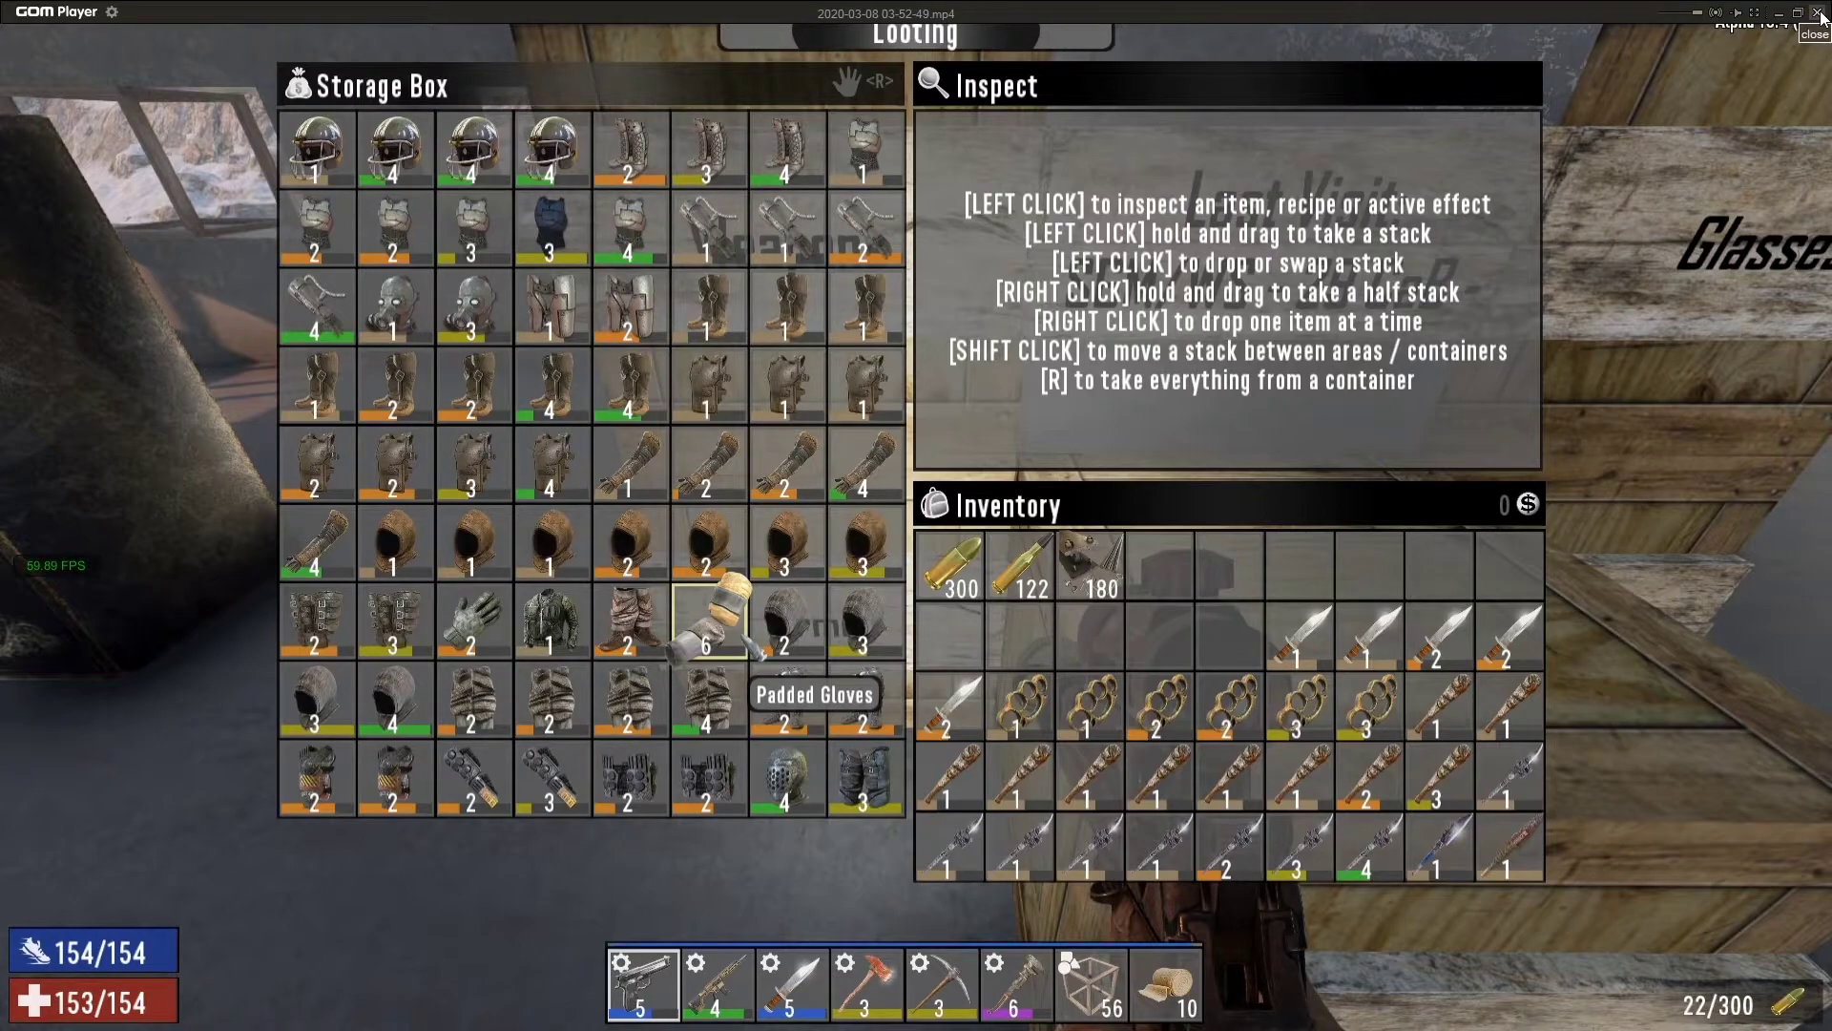
left_click(1818, 13)
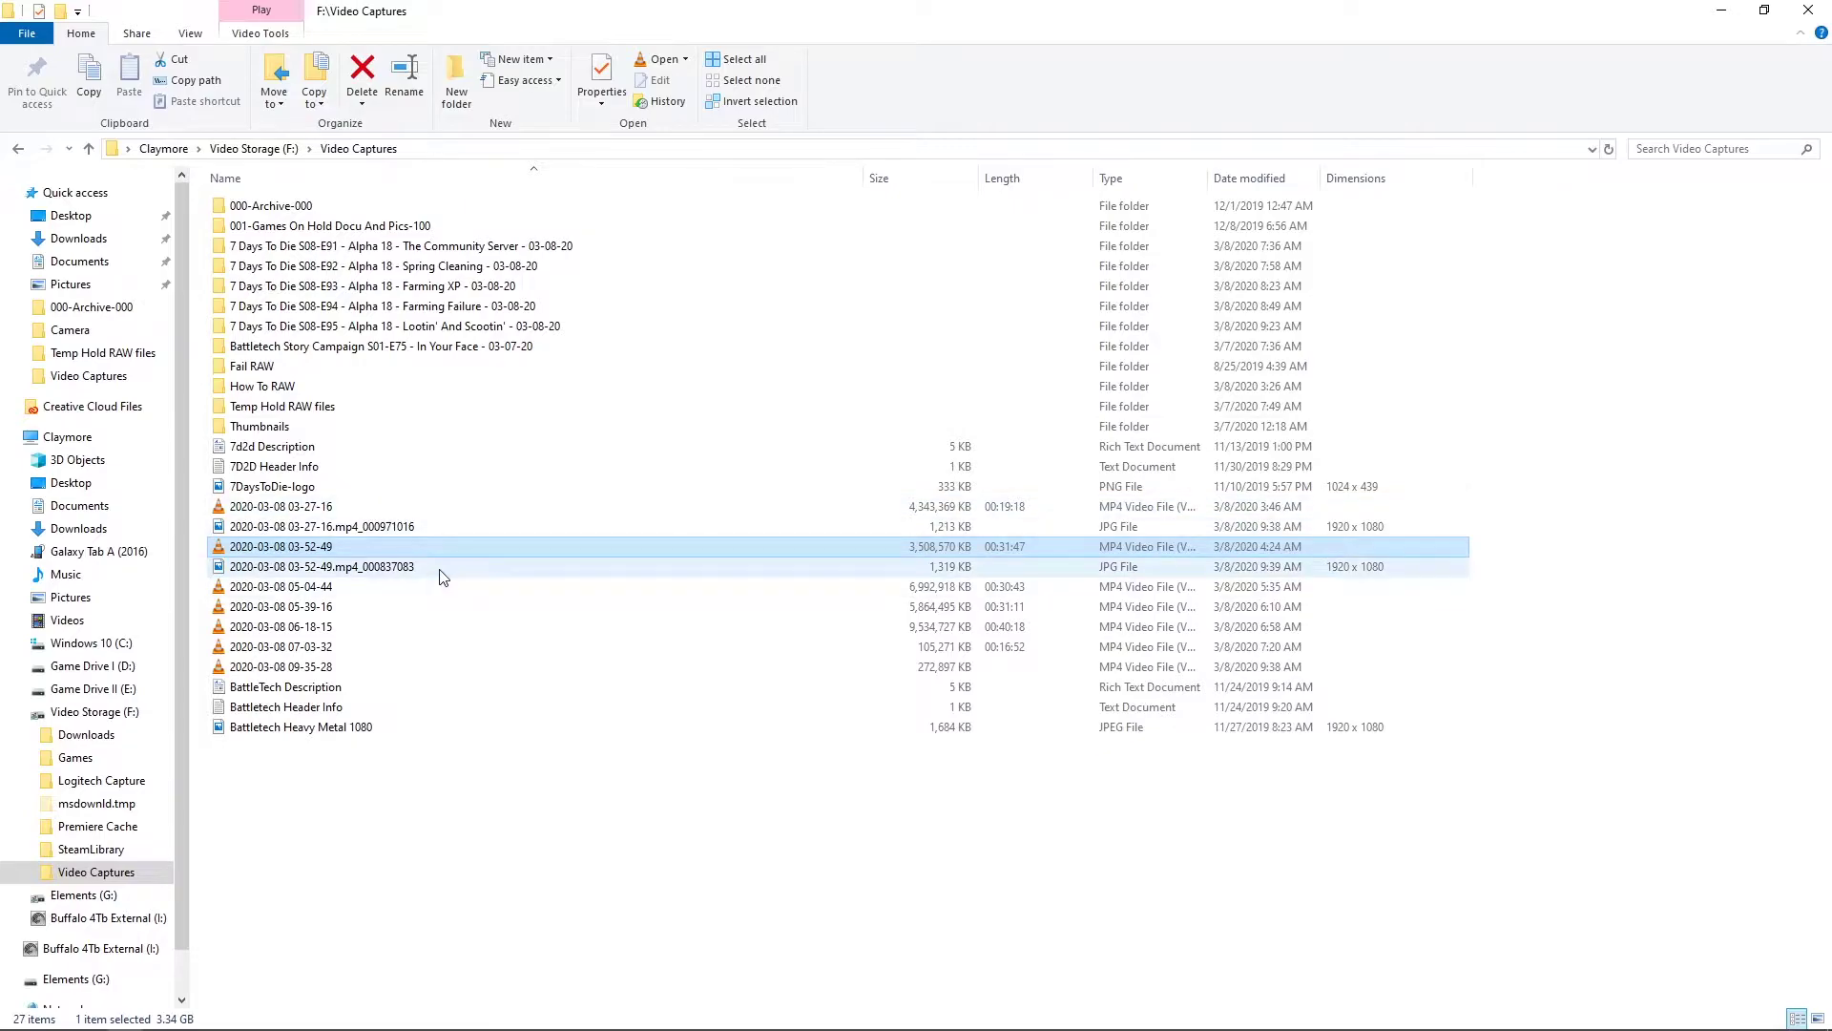
right_click(325, 588)
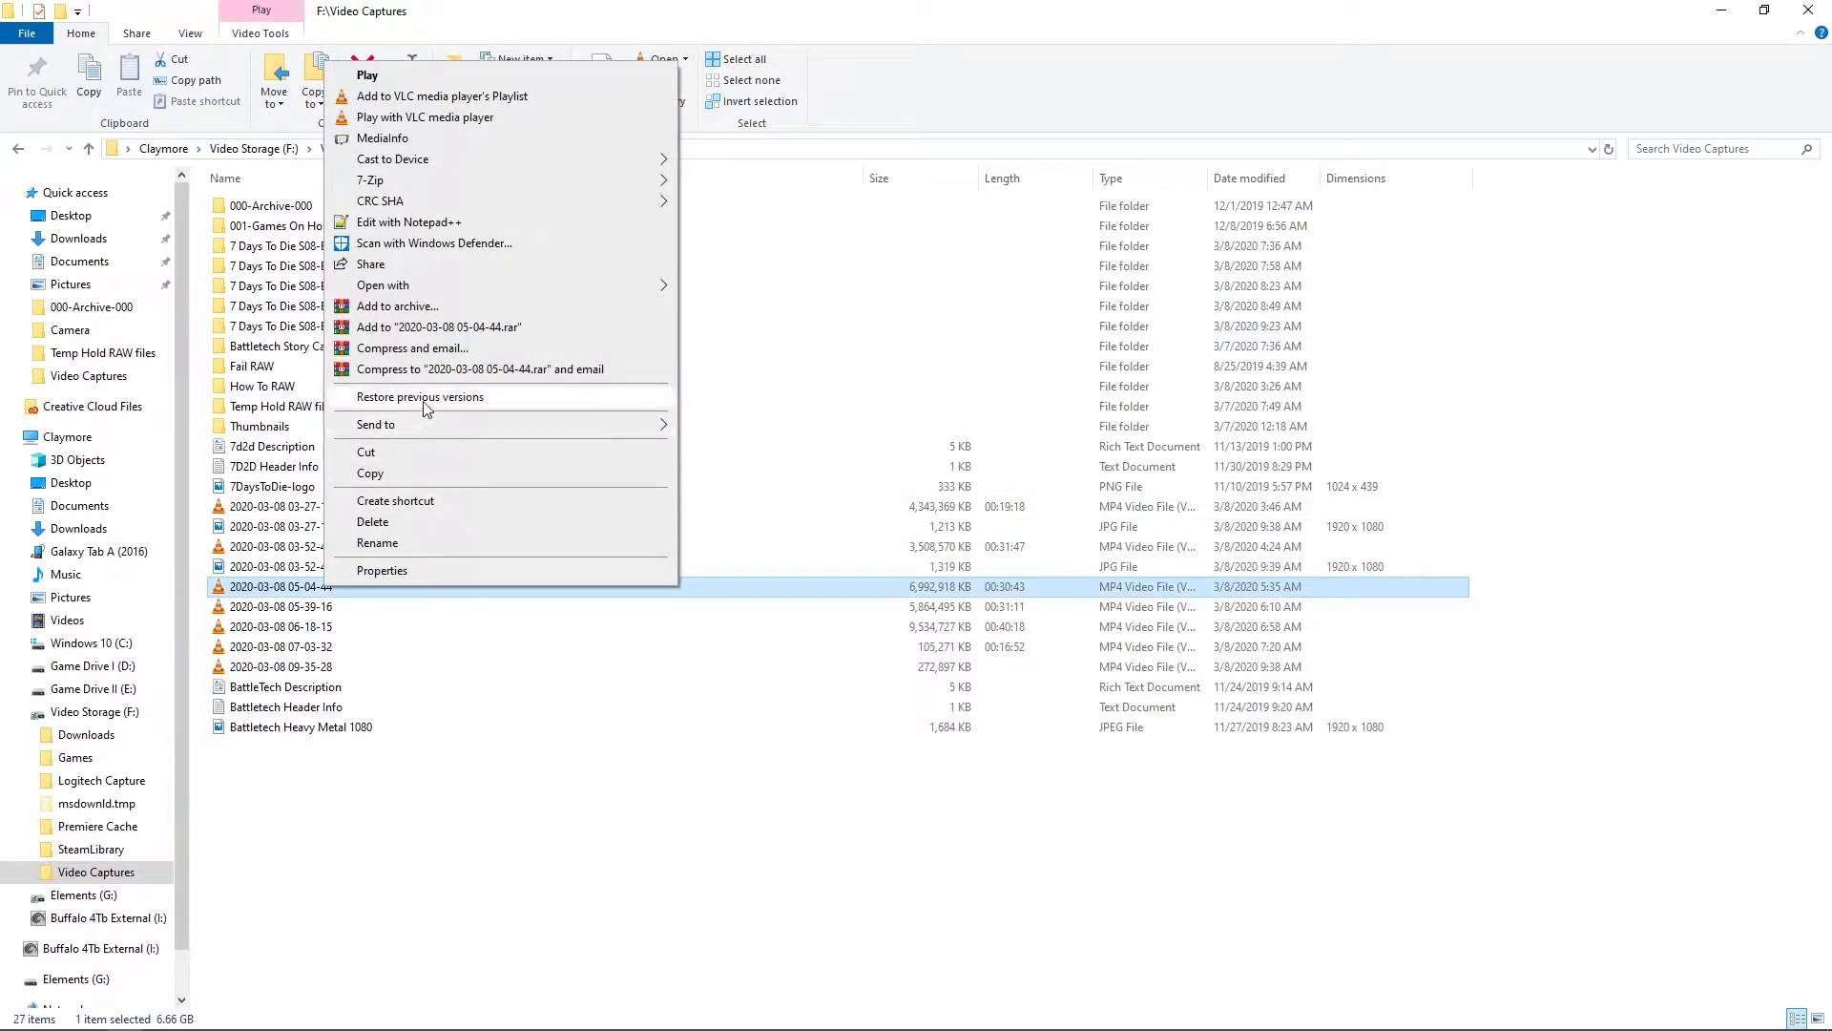
mouse_move(444, 288)
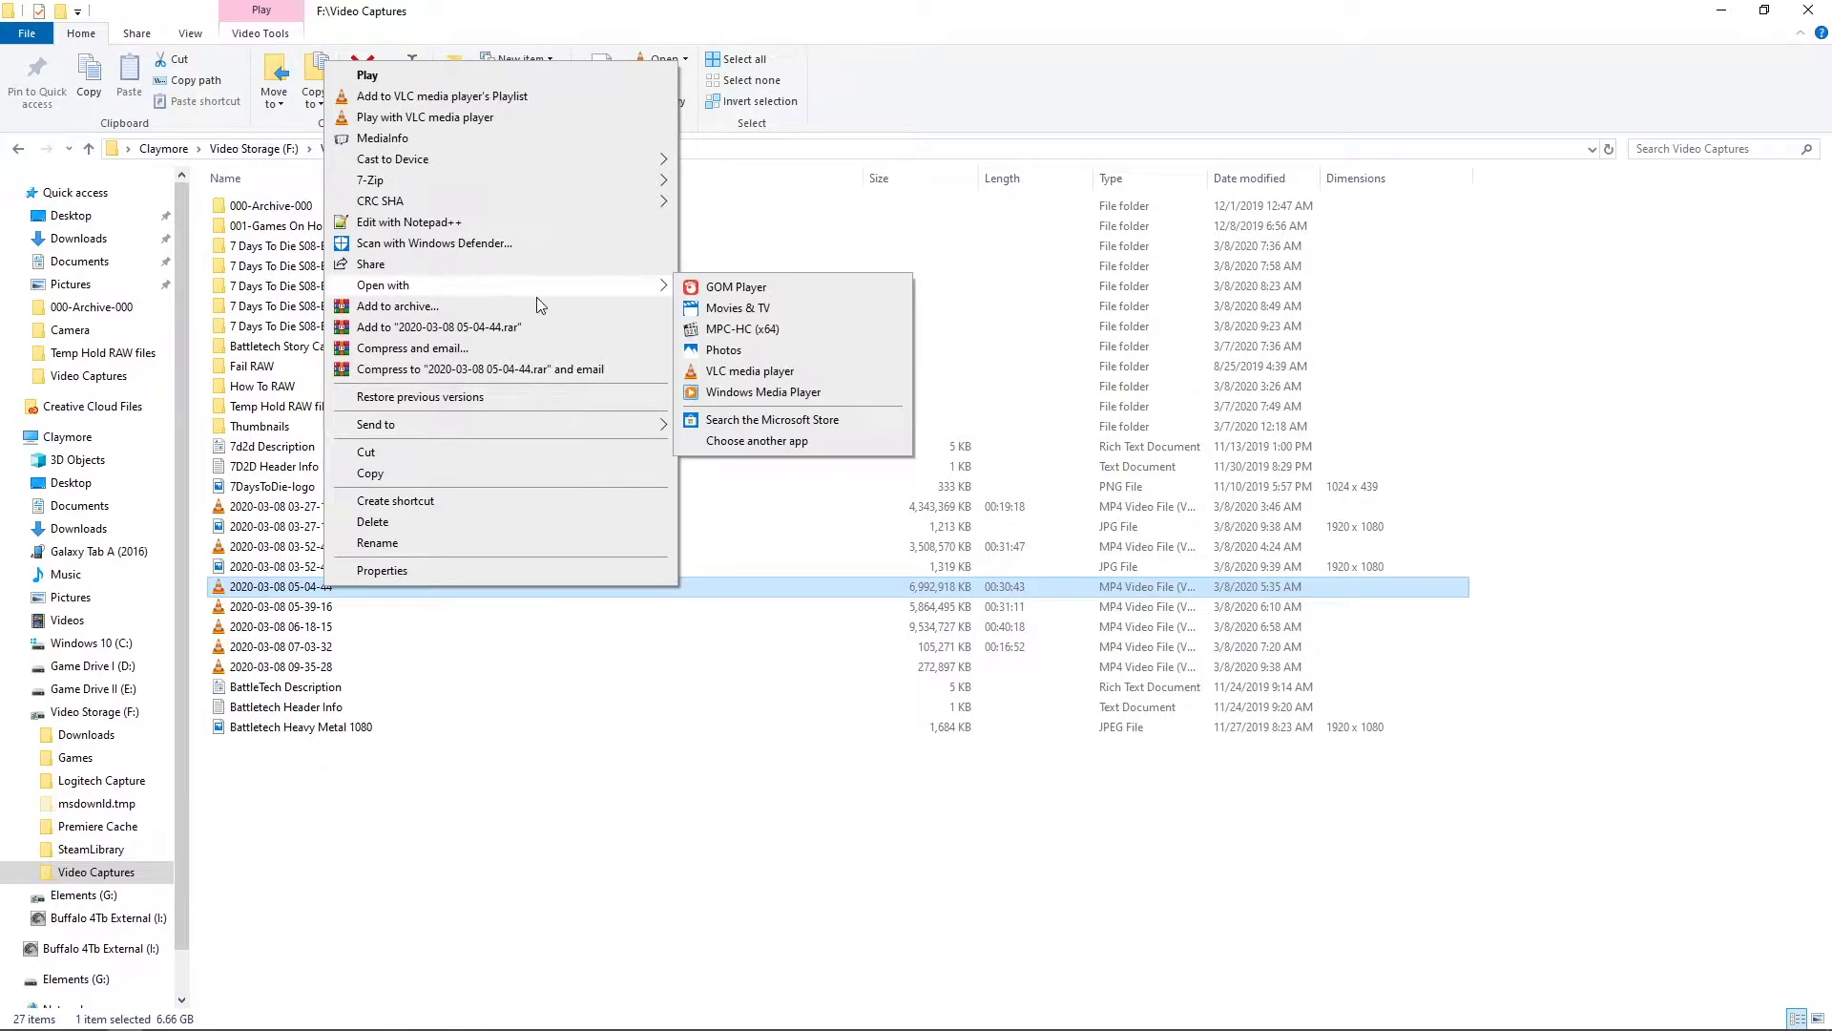
left_click(743, 292)
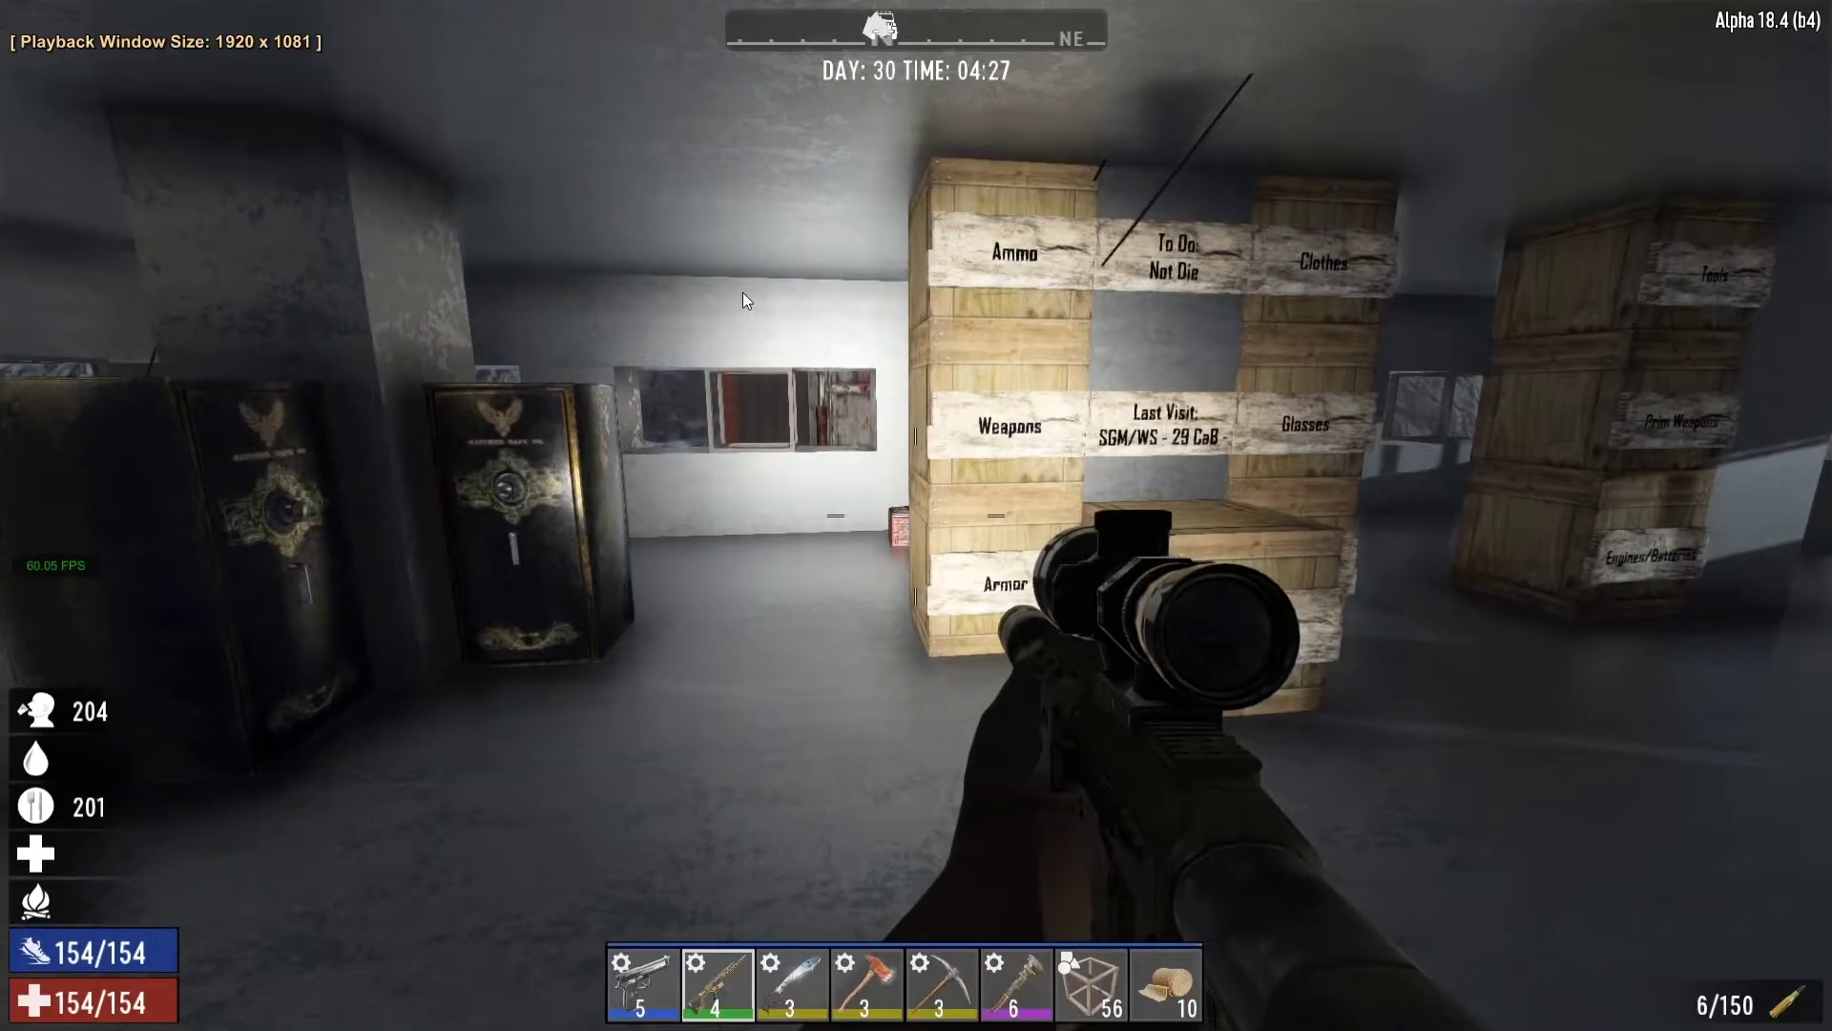
Seek through 11:15, 11:45, 16:48 and 22:55 to the stadium scene with two torch-lit pillars
mouse_move(207, 999)
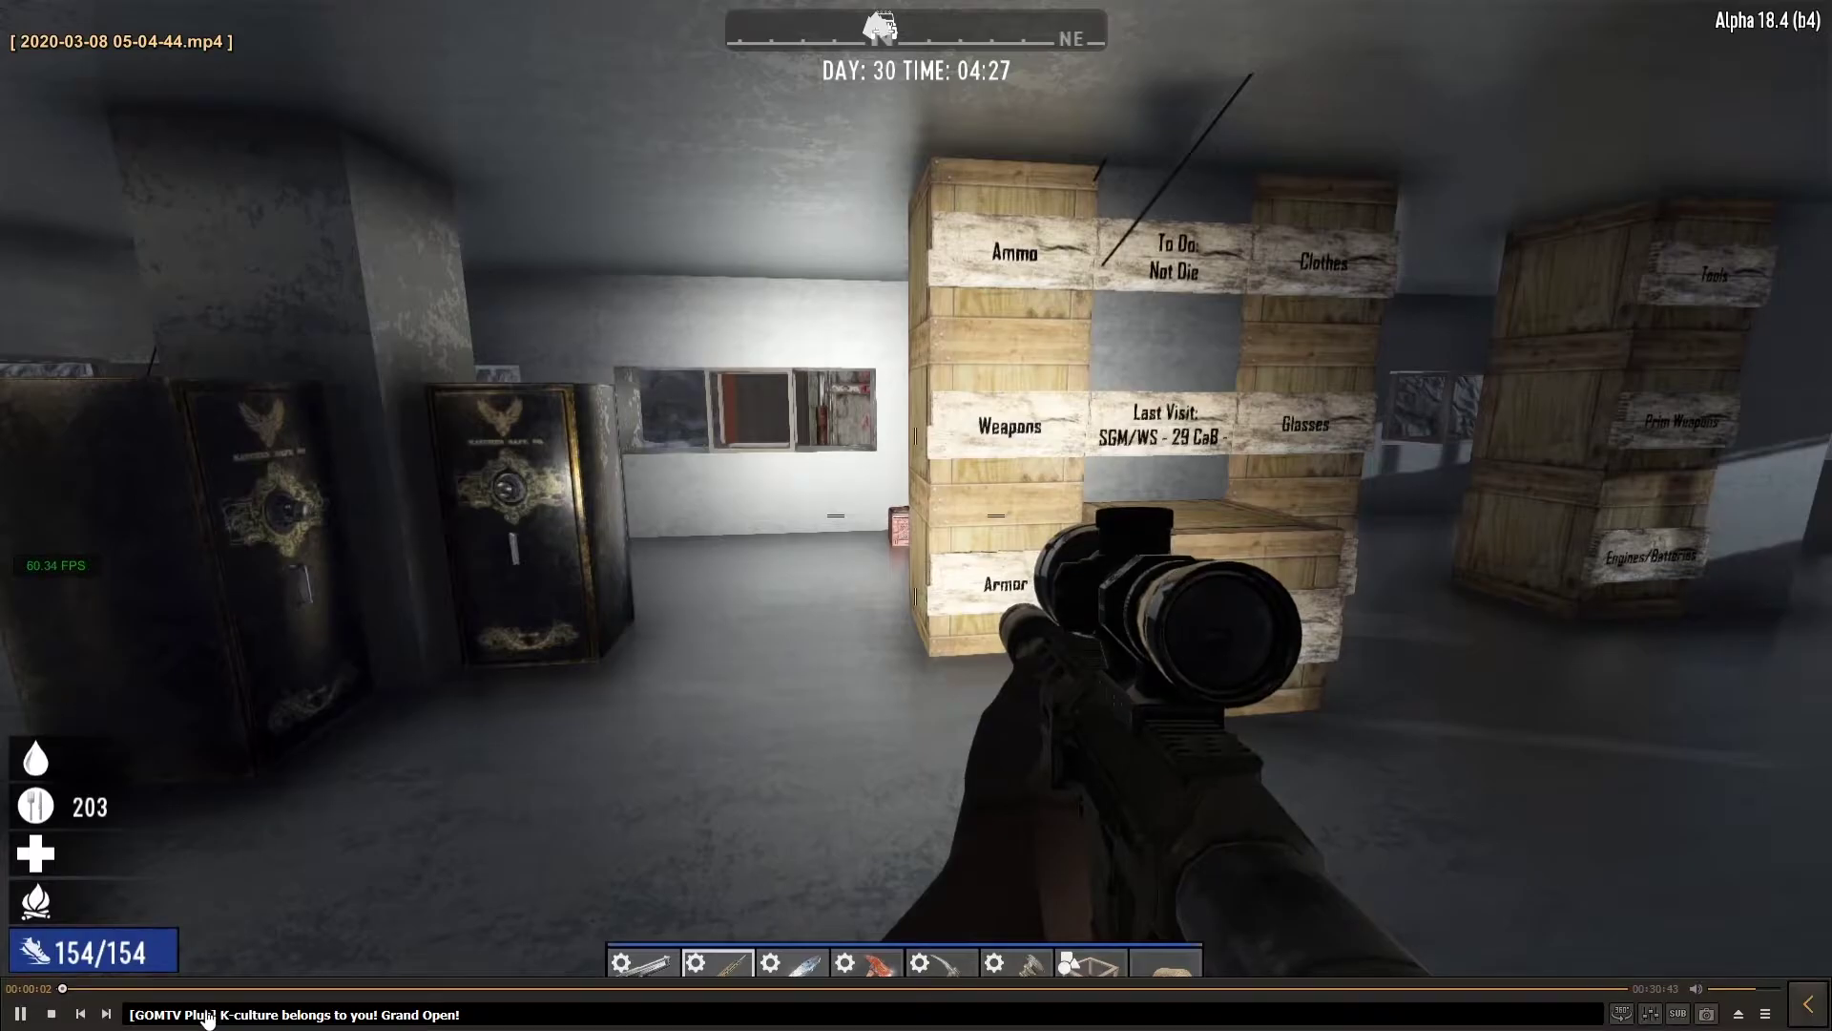
left_click_drag(207, 991, 324, 997)
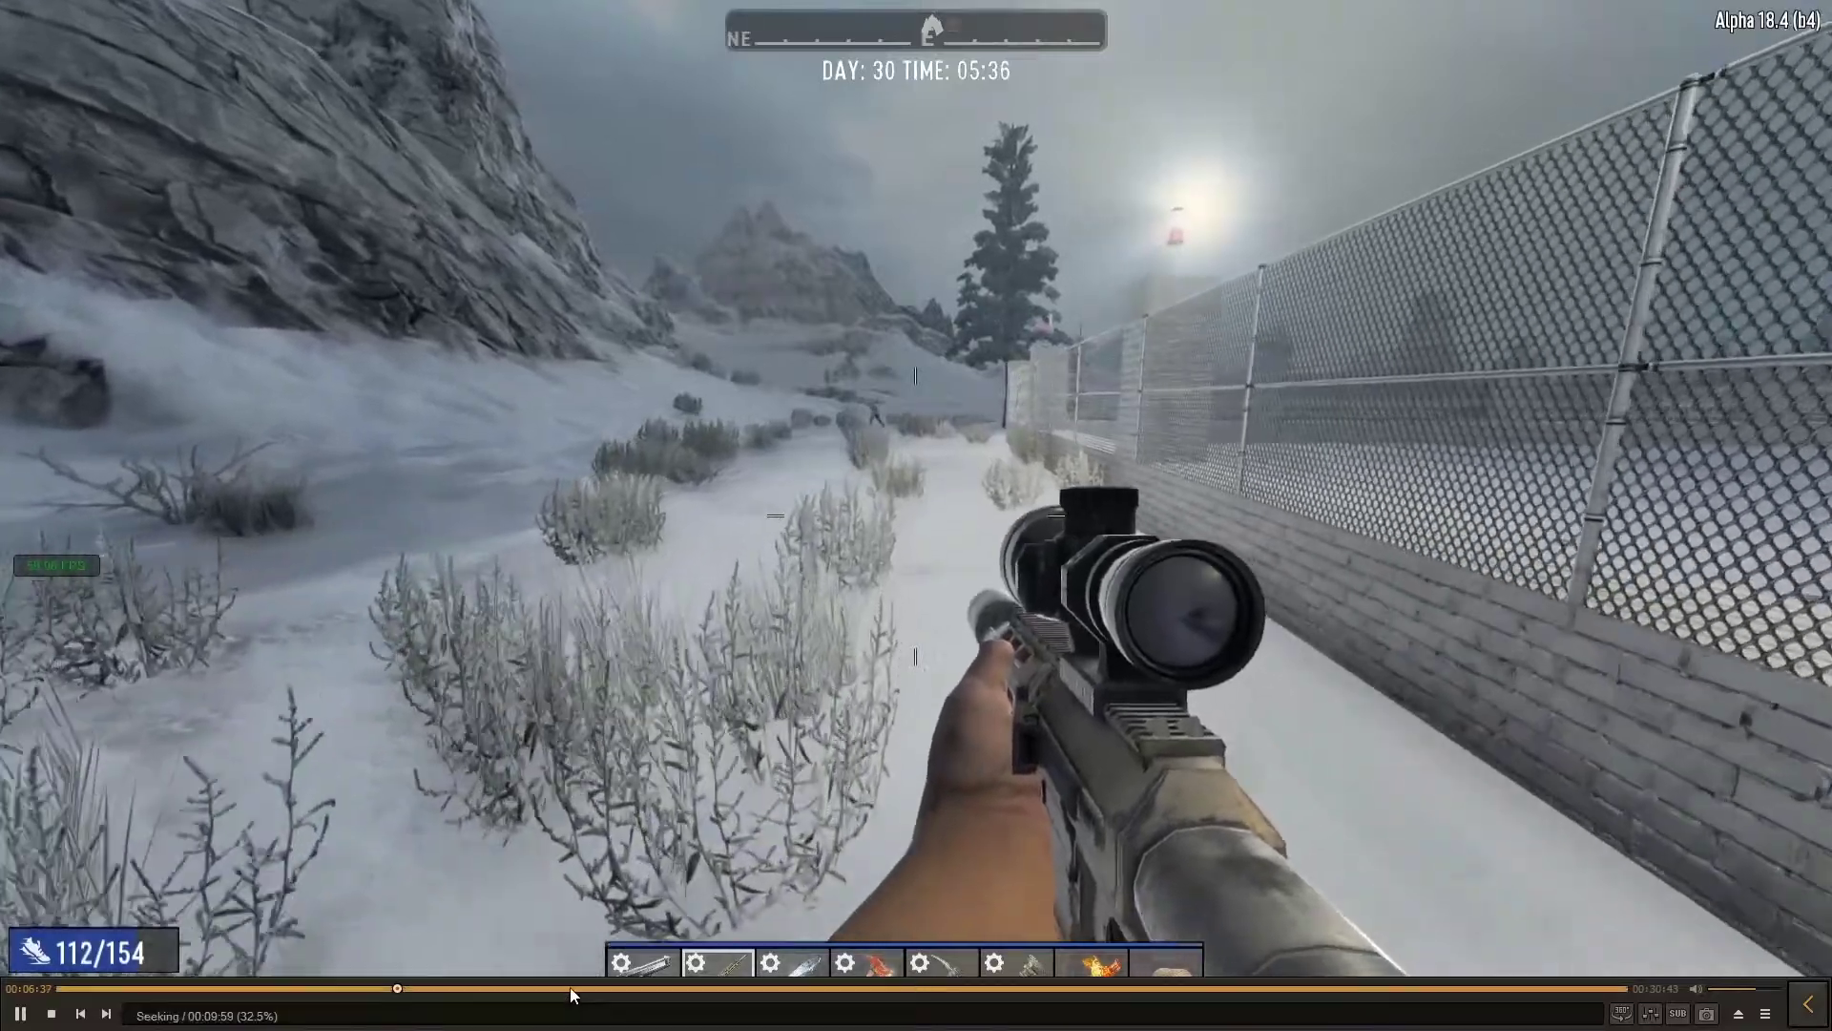
left_click_drag(541, 991, 632, 990)
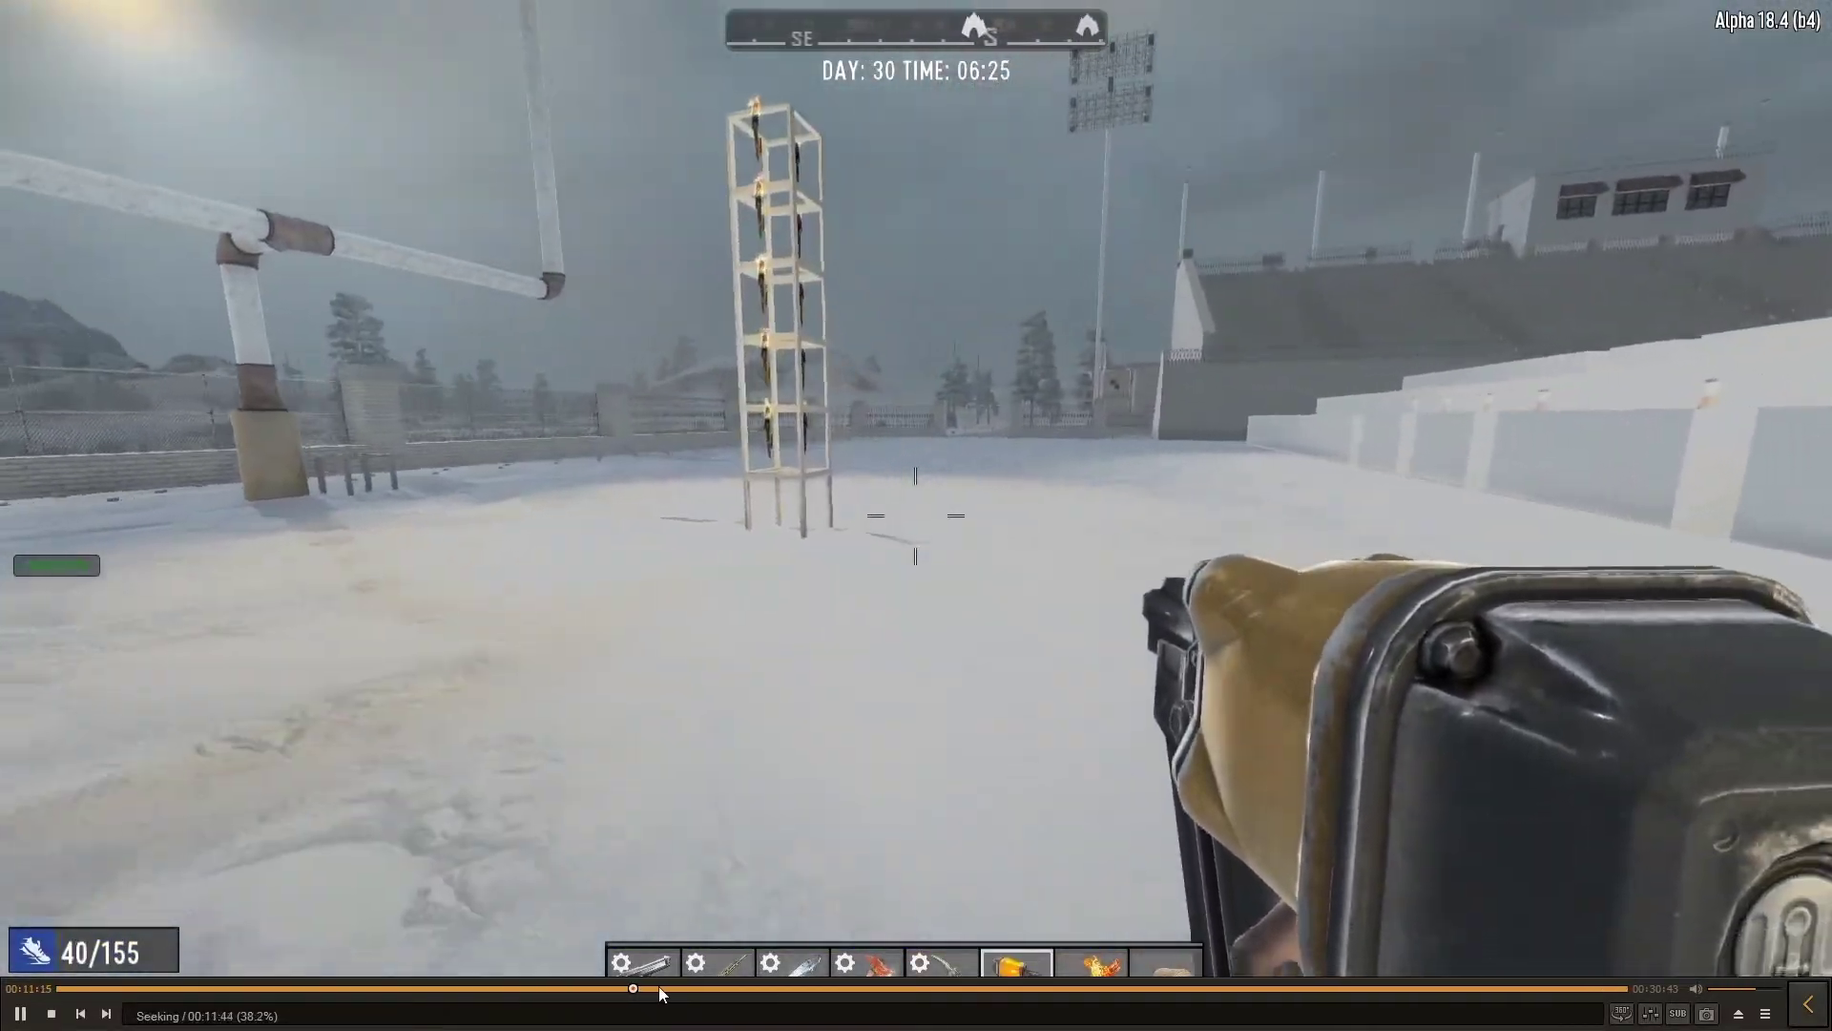
left_click(658, 988)
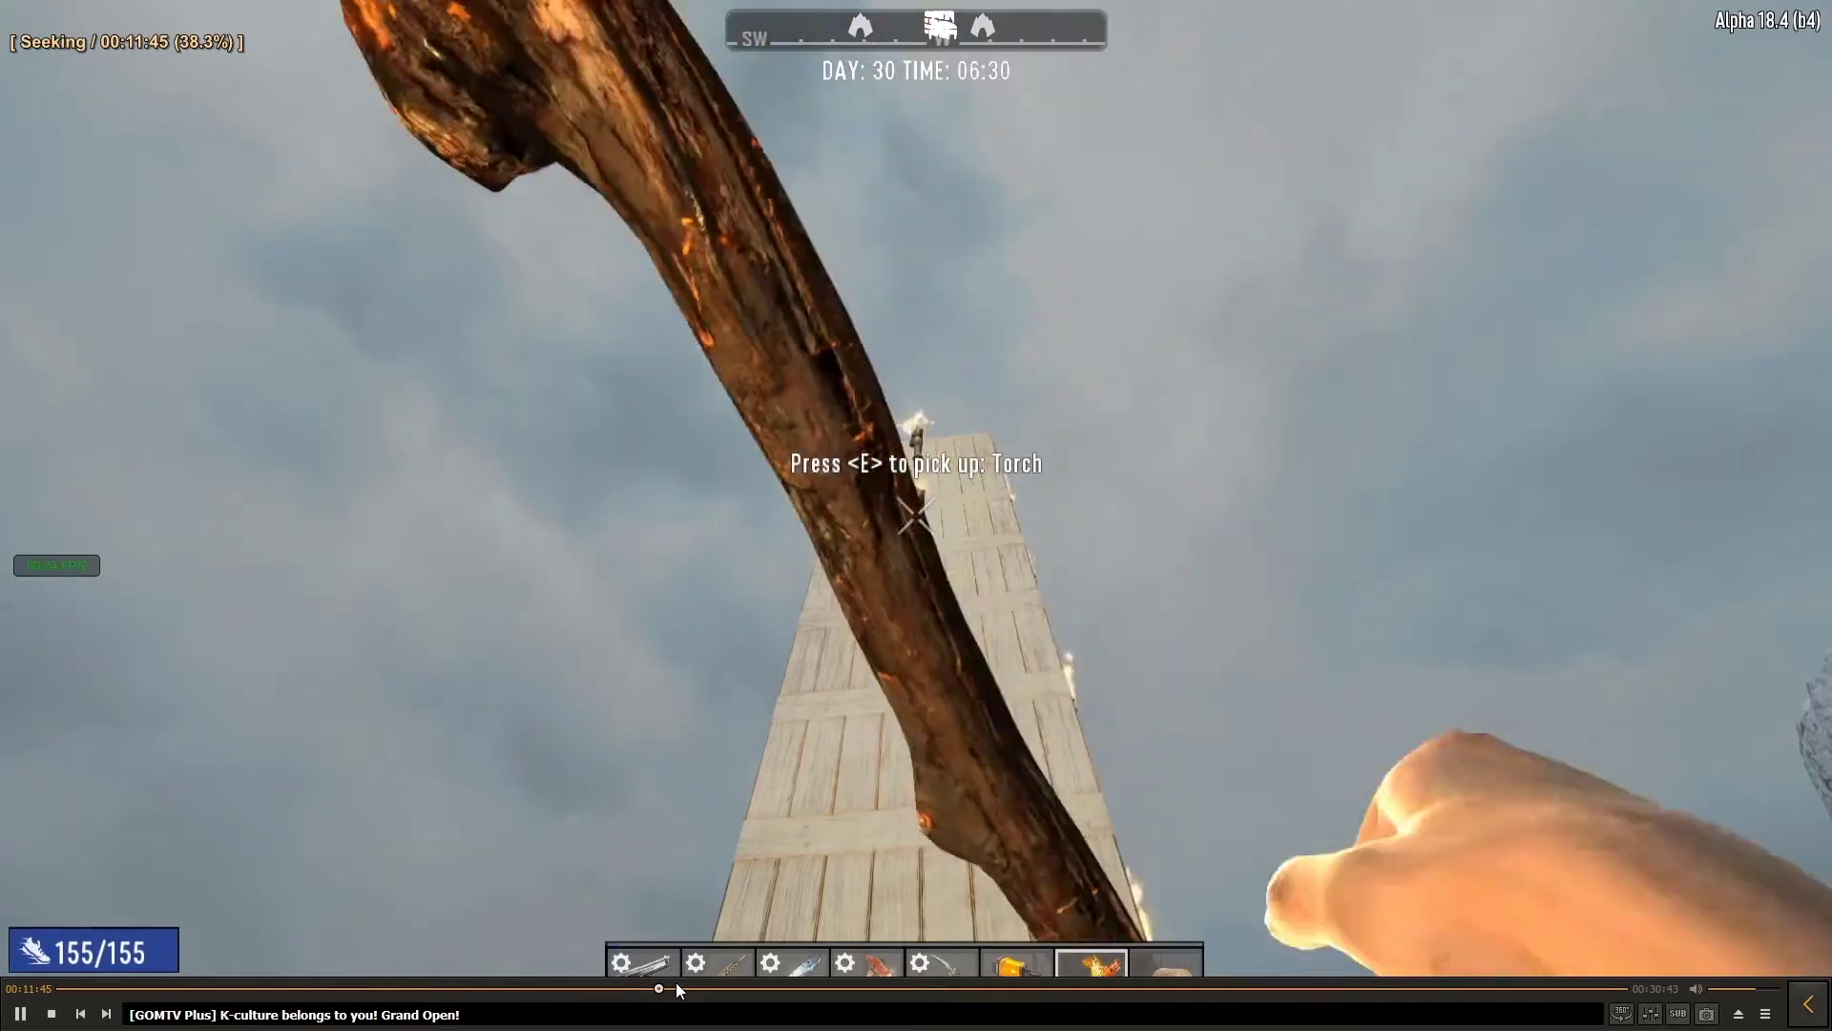
key("Right")
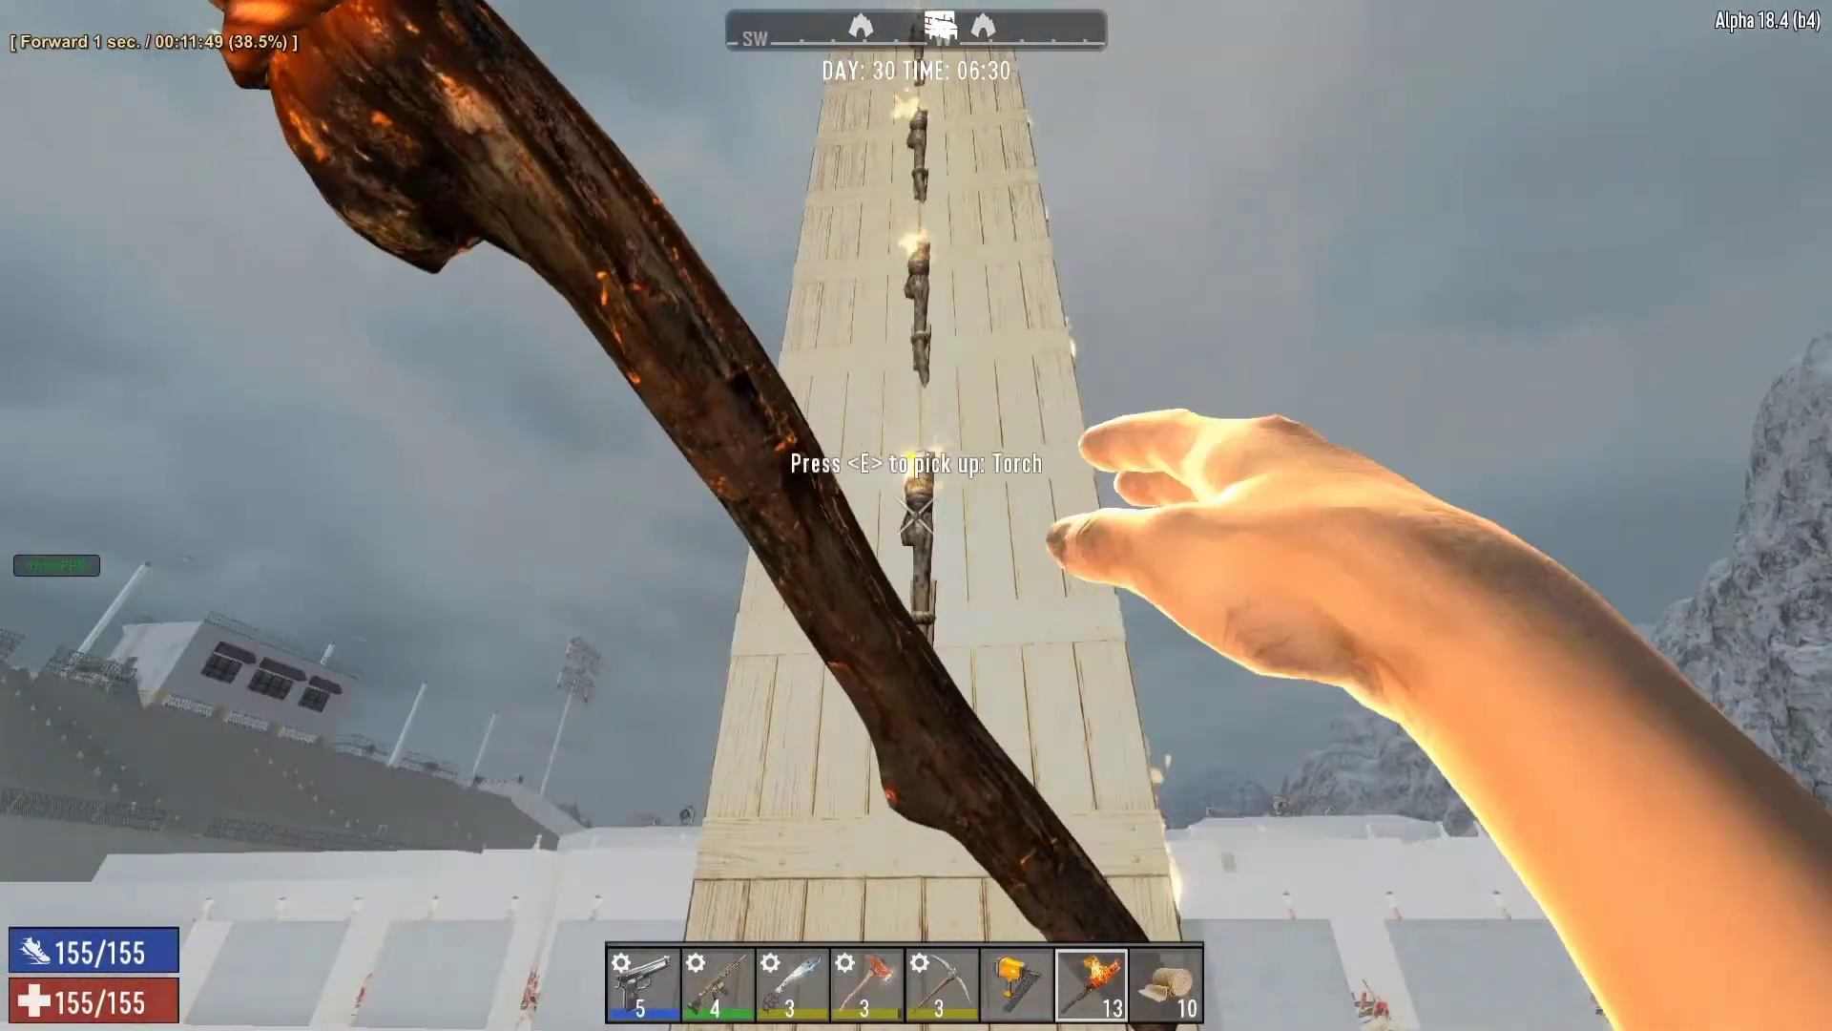
key("Right")
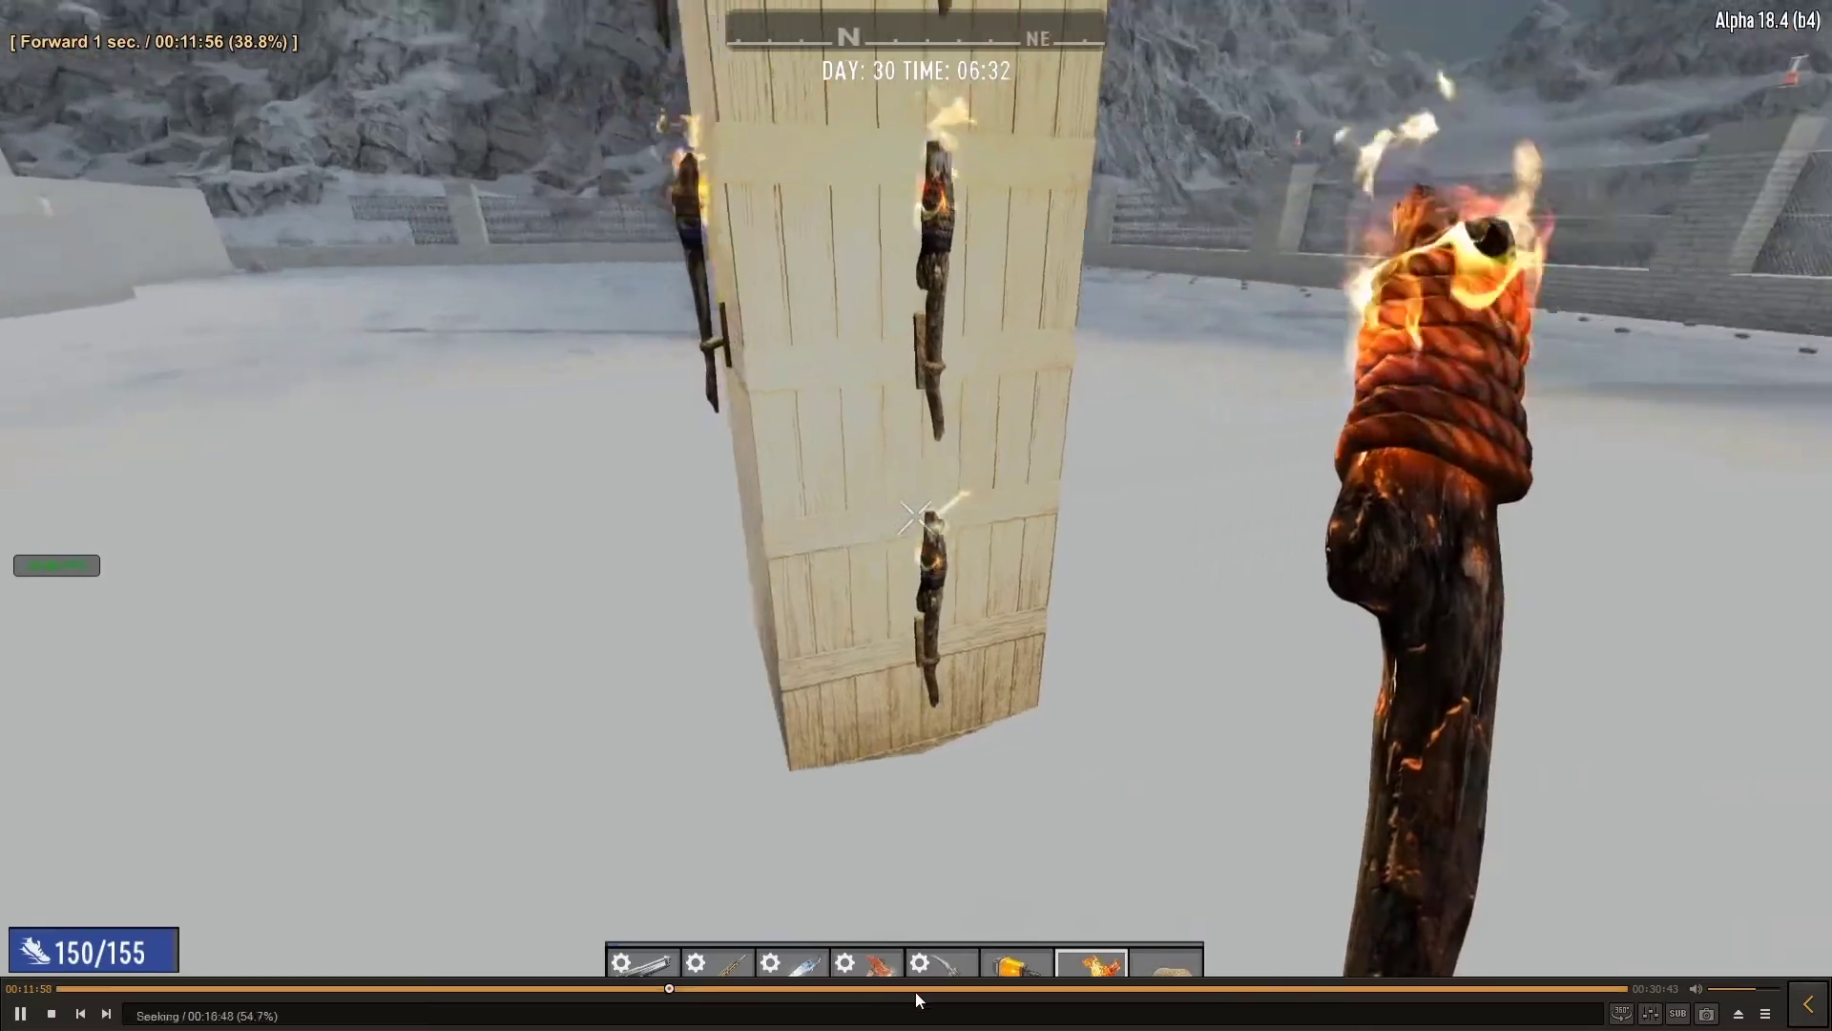
left_click(915, 990)
left_click_drag(914, 992, 1156, 992)
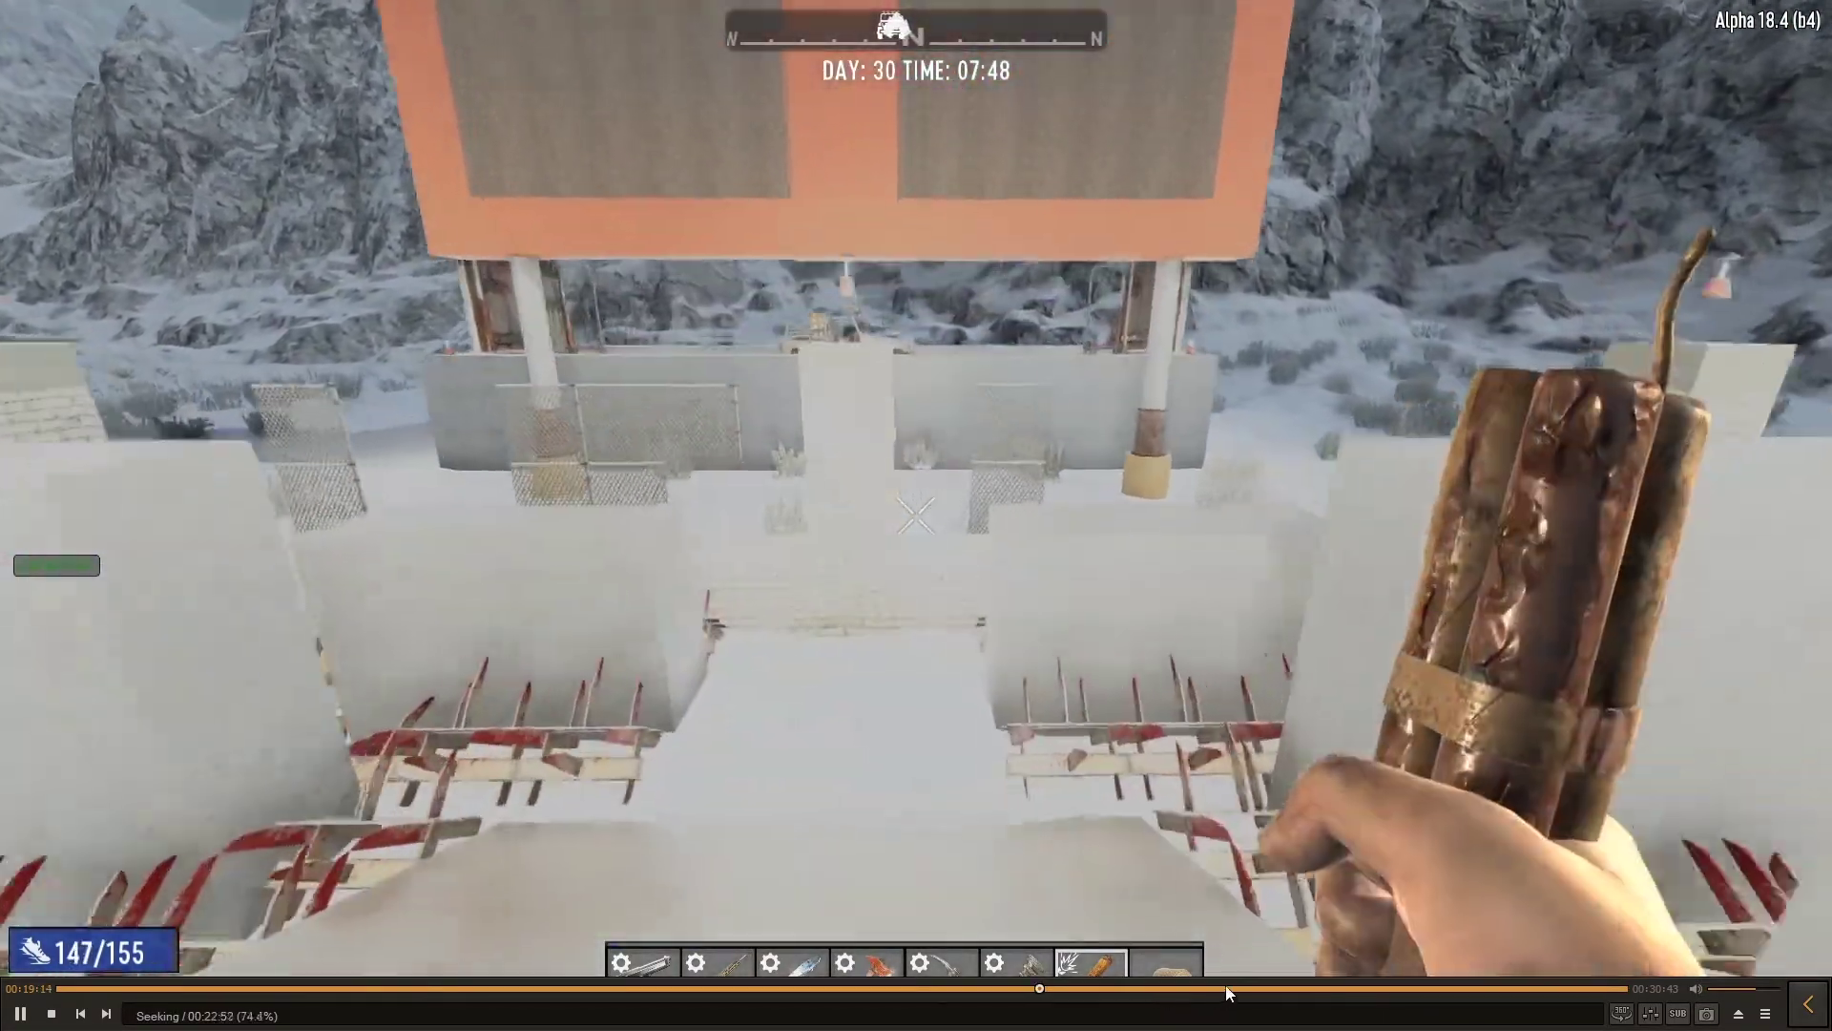
left_click(1227, 989)
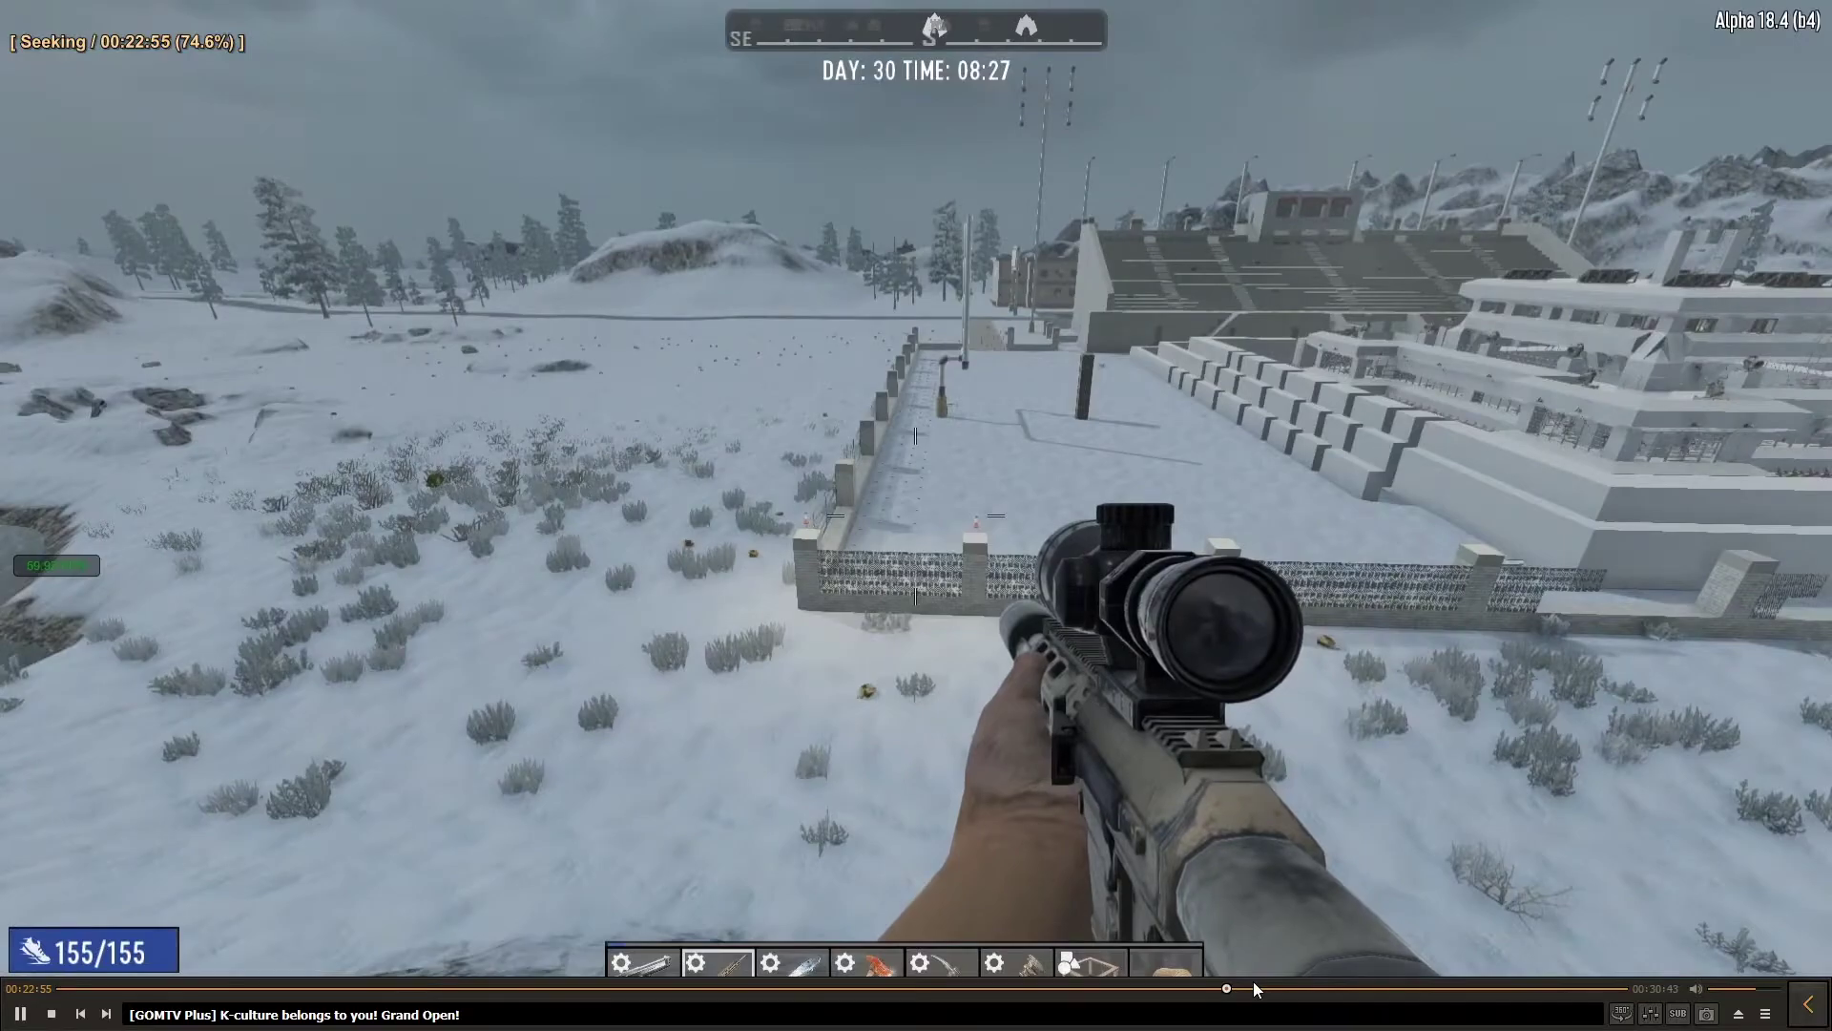
mouse_move(1252, 981)
left_mouse_down()
mouse_move(1525, 987)
mouse_move(1272, 983)
left_mouse_up()
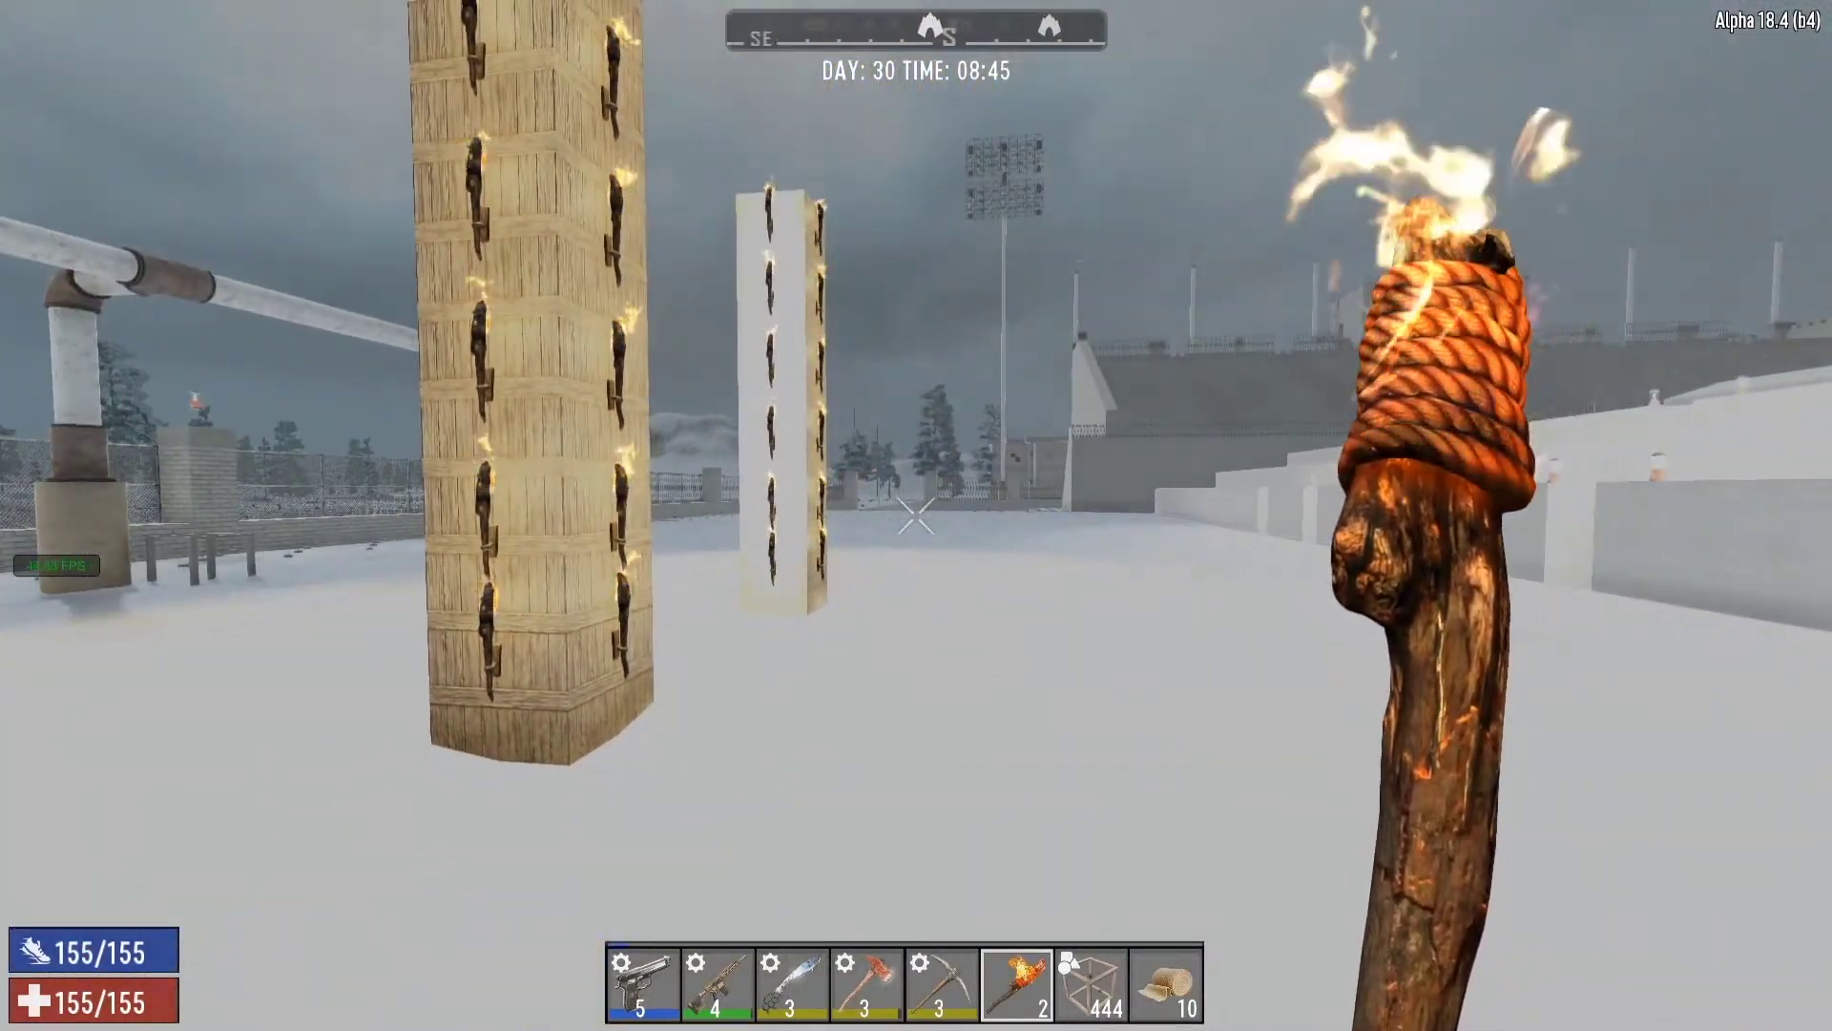
Move back and forth around 24:44, pausing and stepping back toward the frame of the held torch beside the torch-lit pillars
key("Tab")
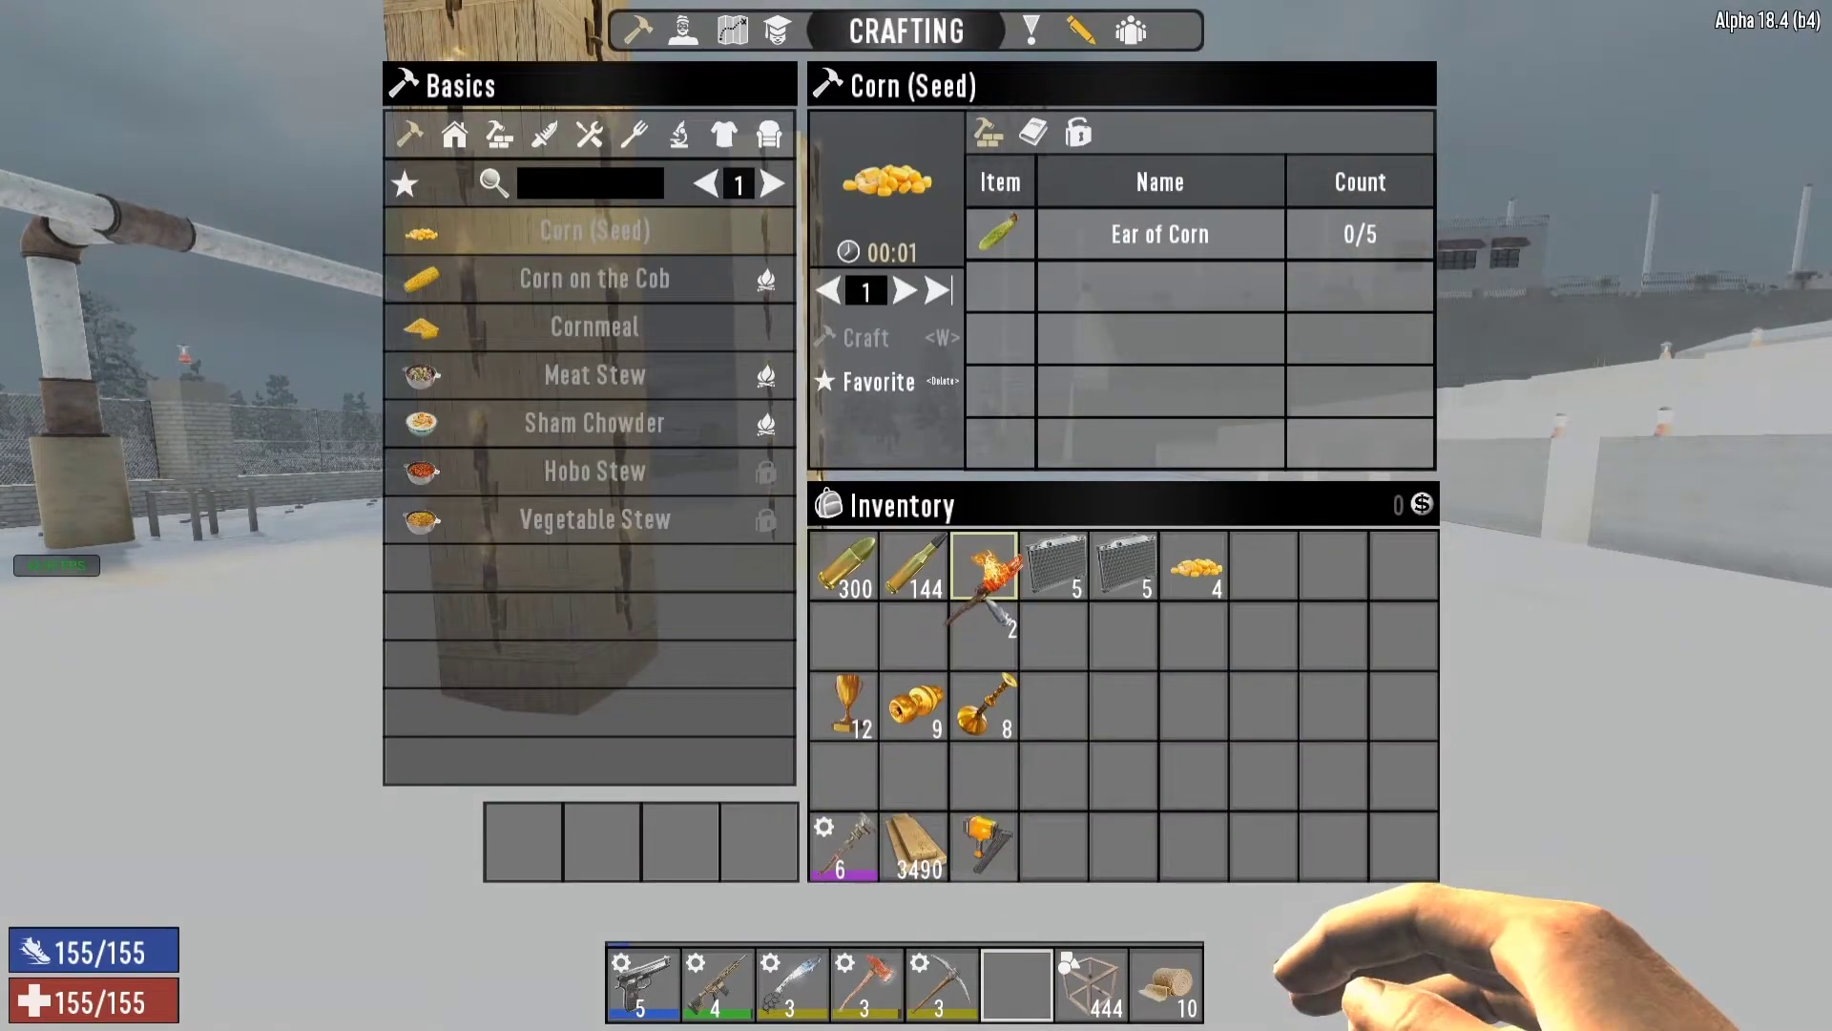
key("Right")
key("Left")
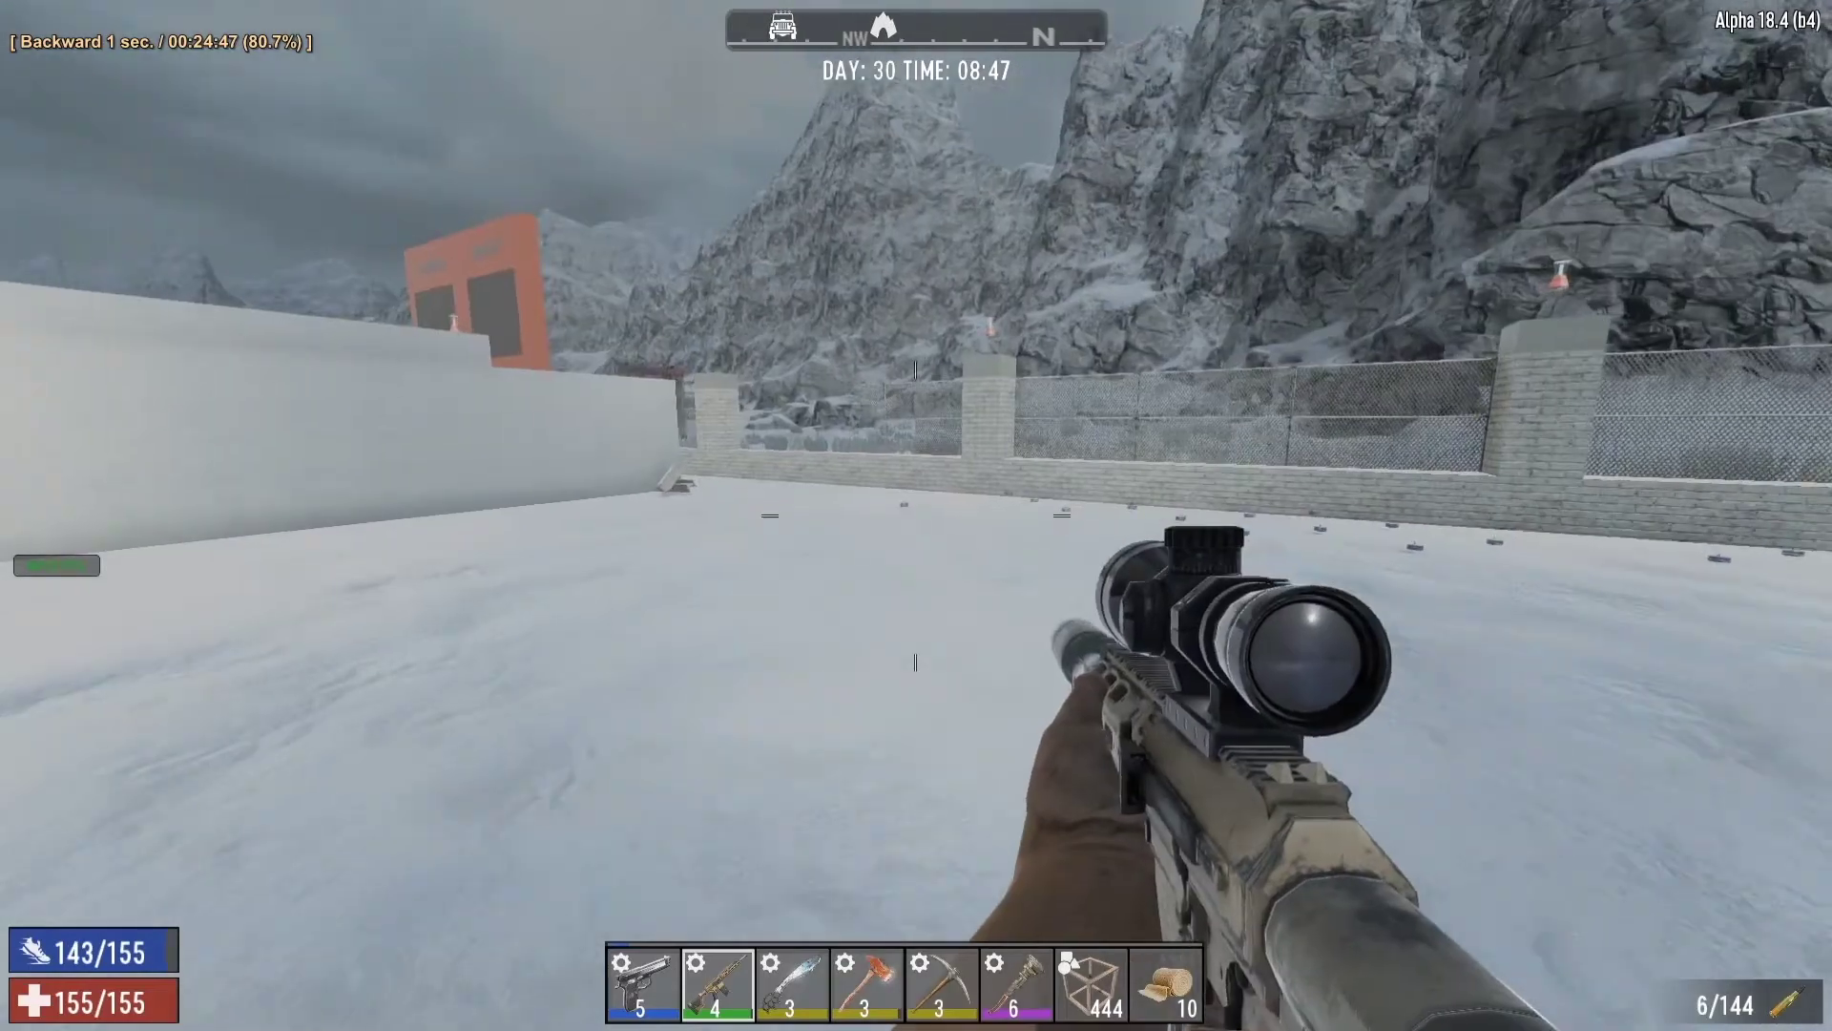
key("Left")
key("Left")
key("Left")
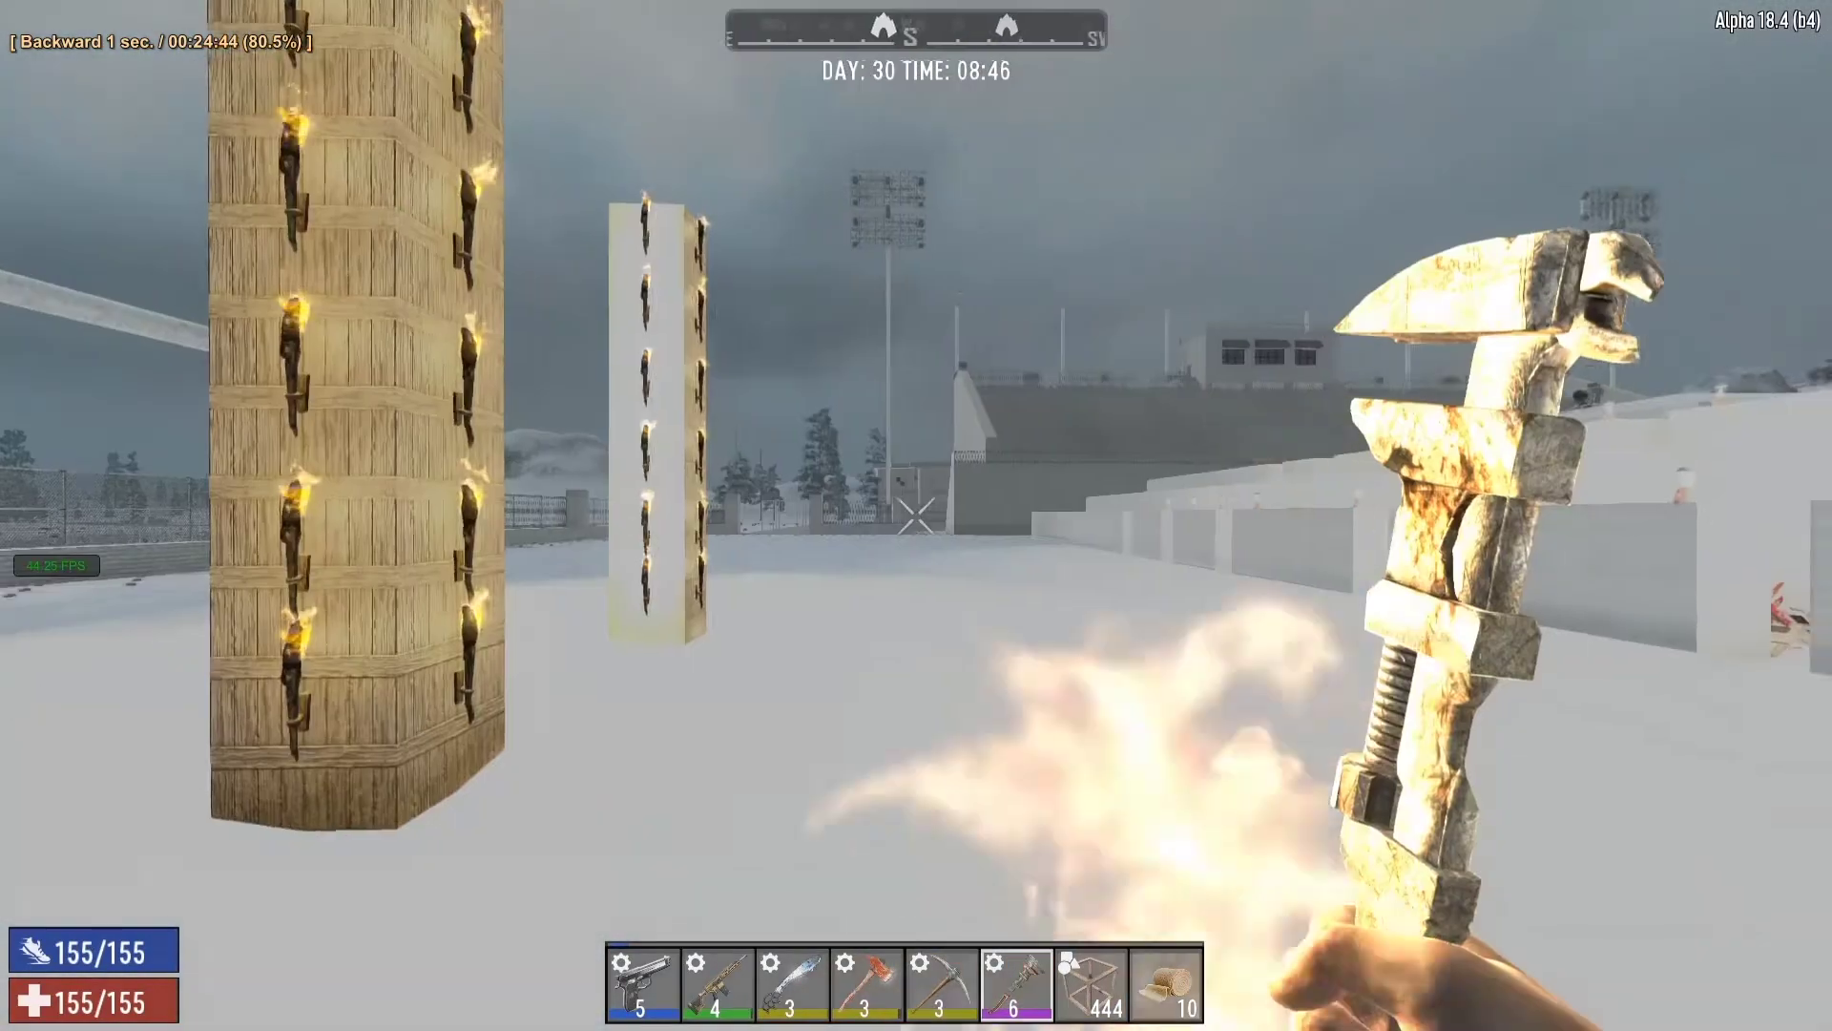
key("space")
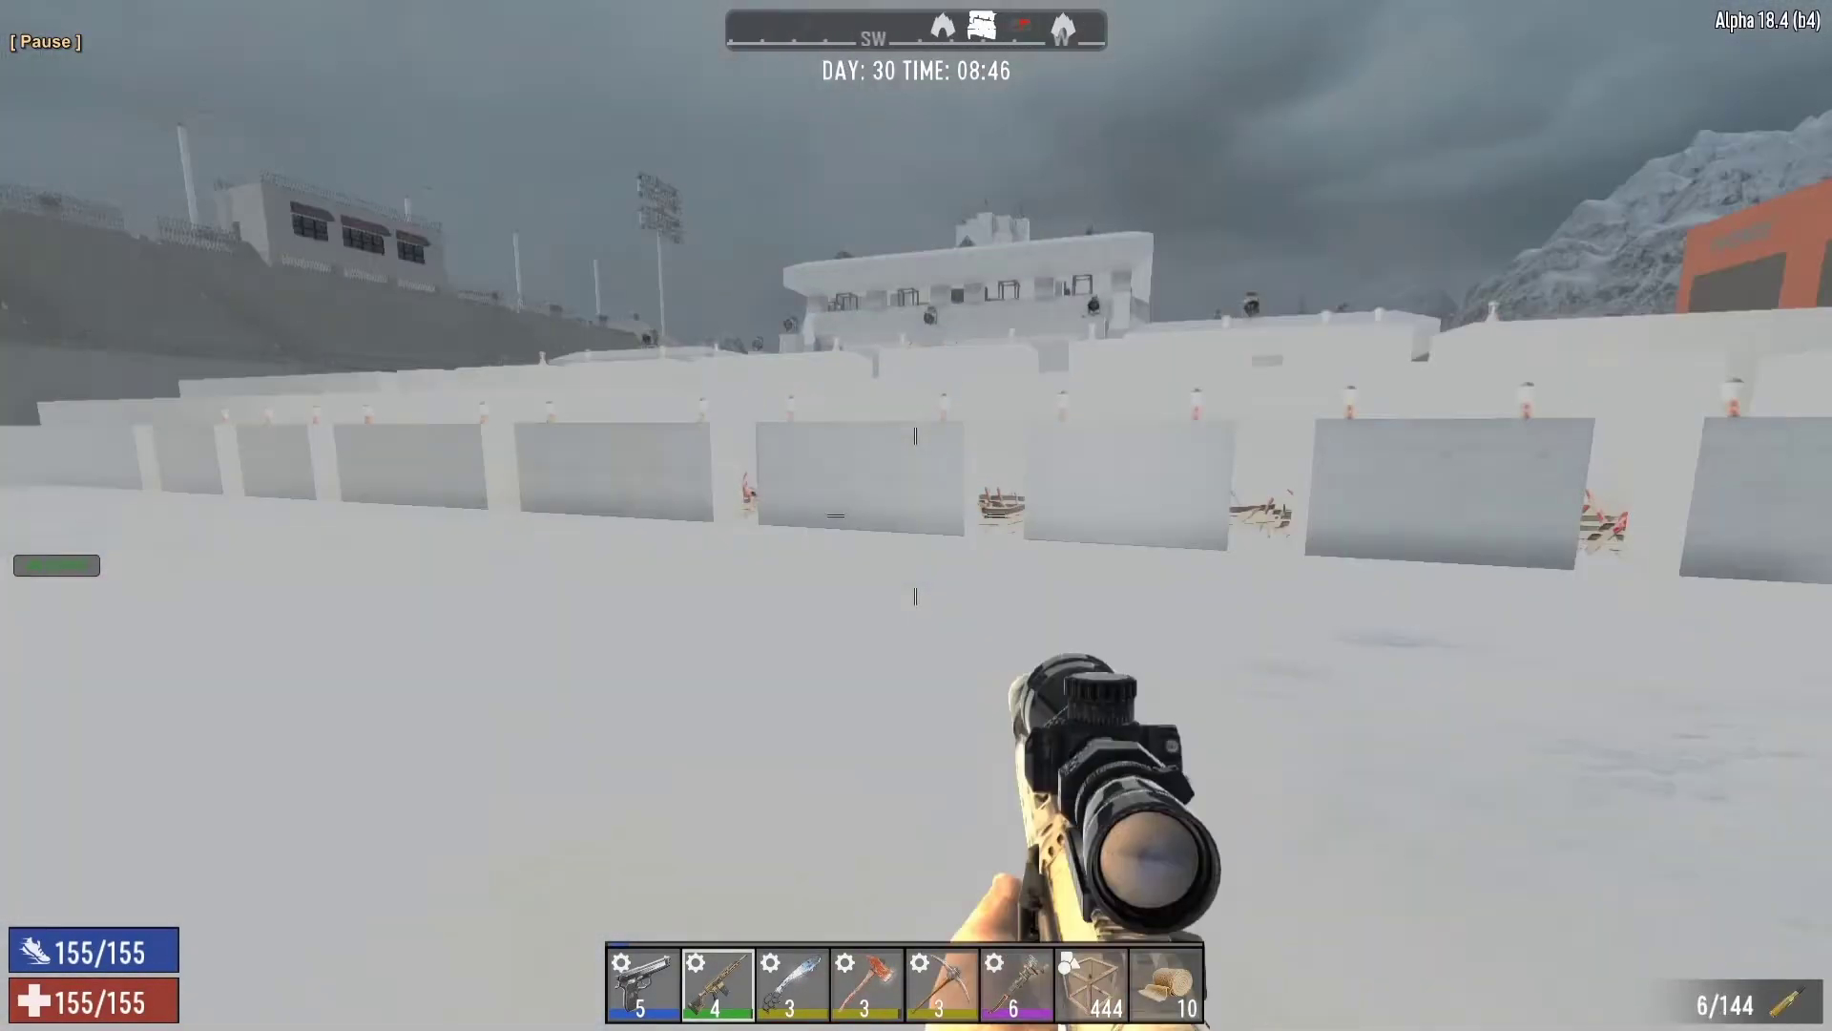
key("Left")
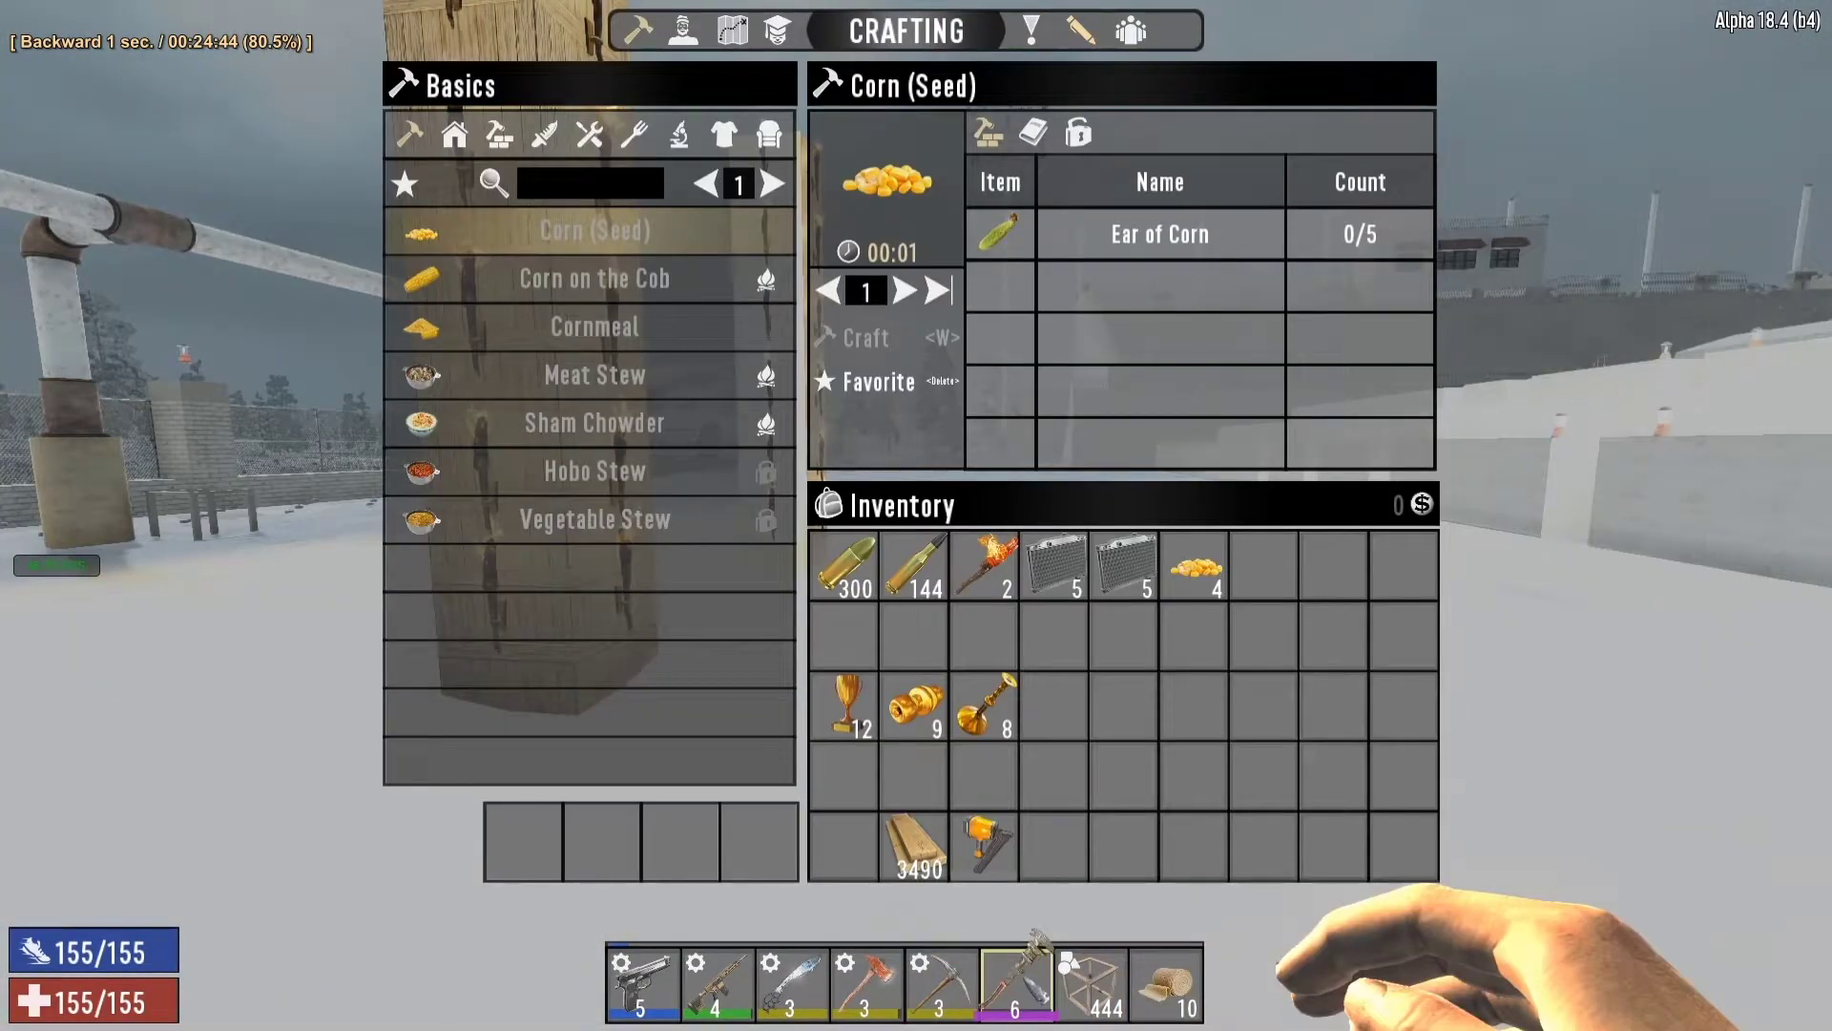
key("d")
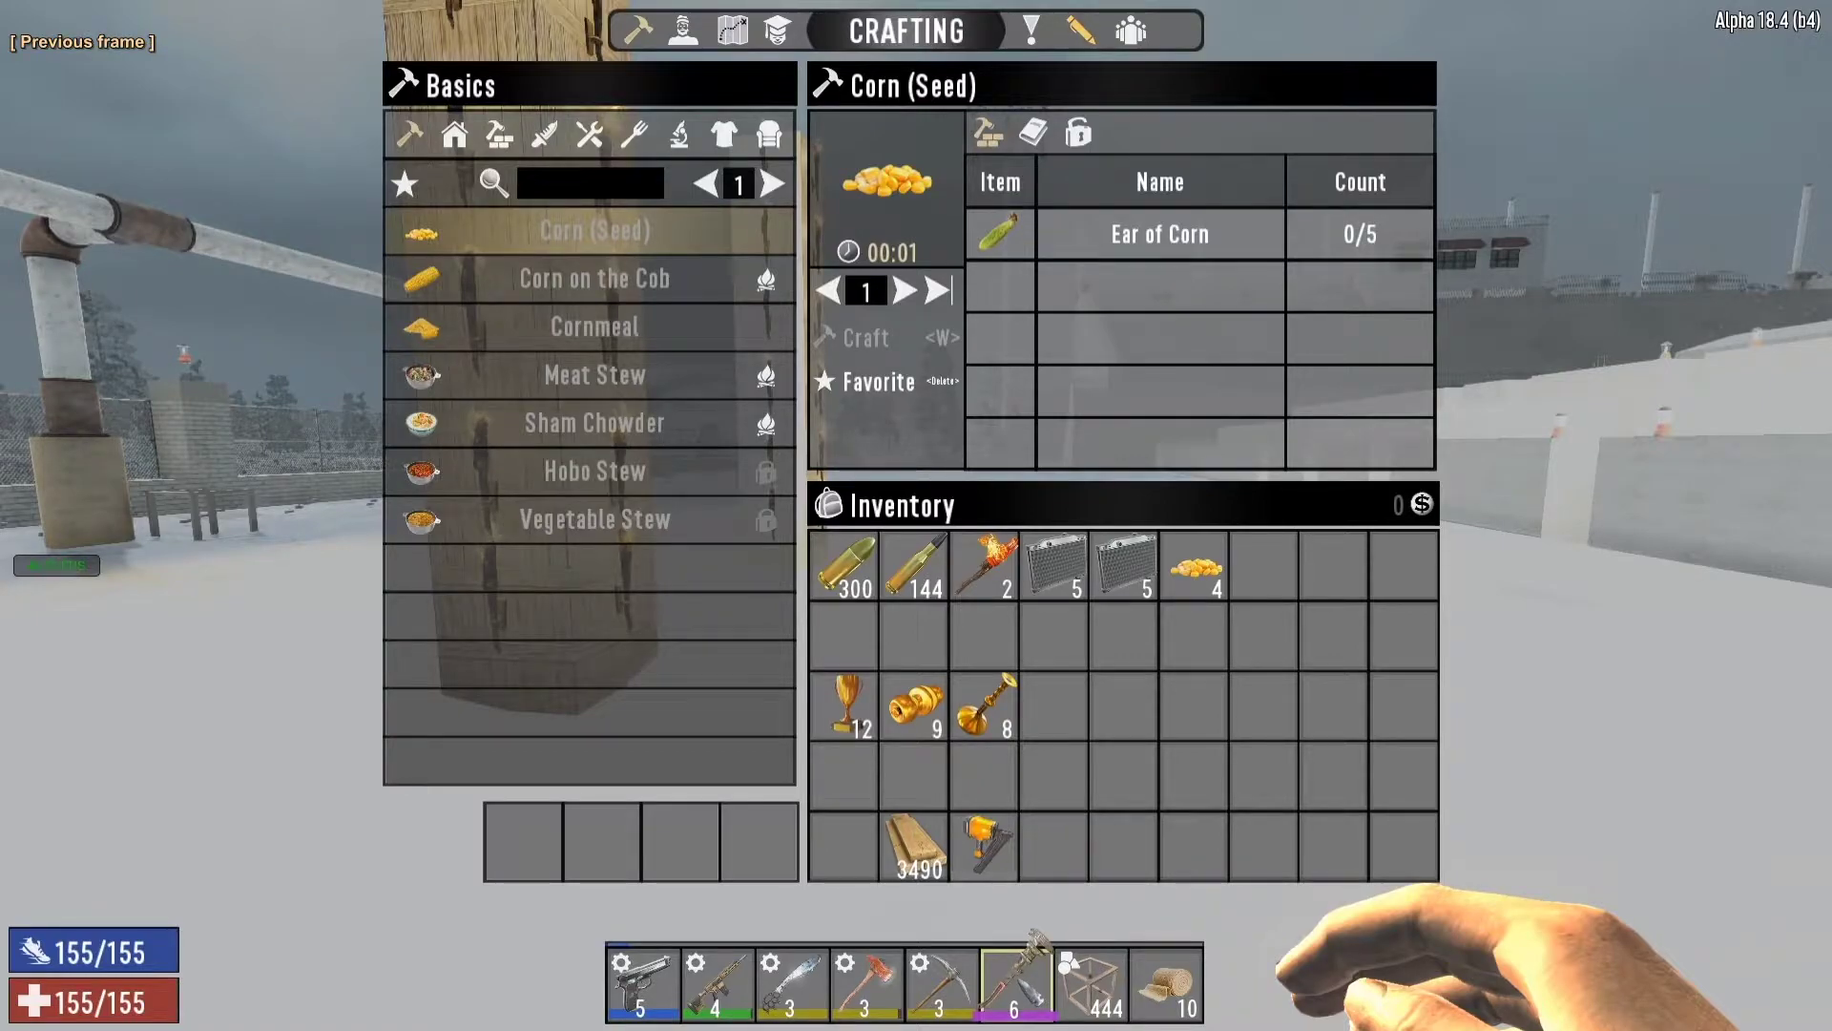
key("Left")
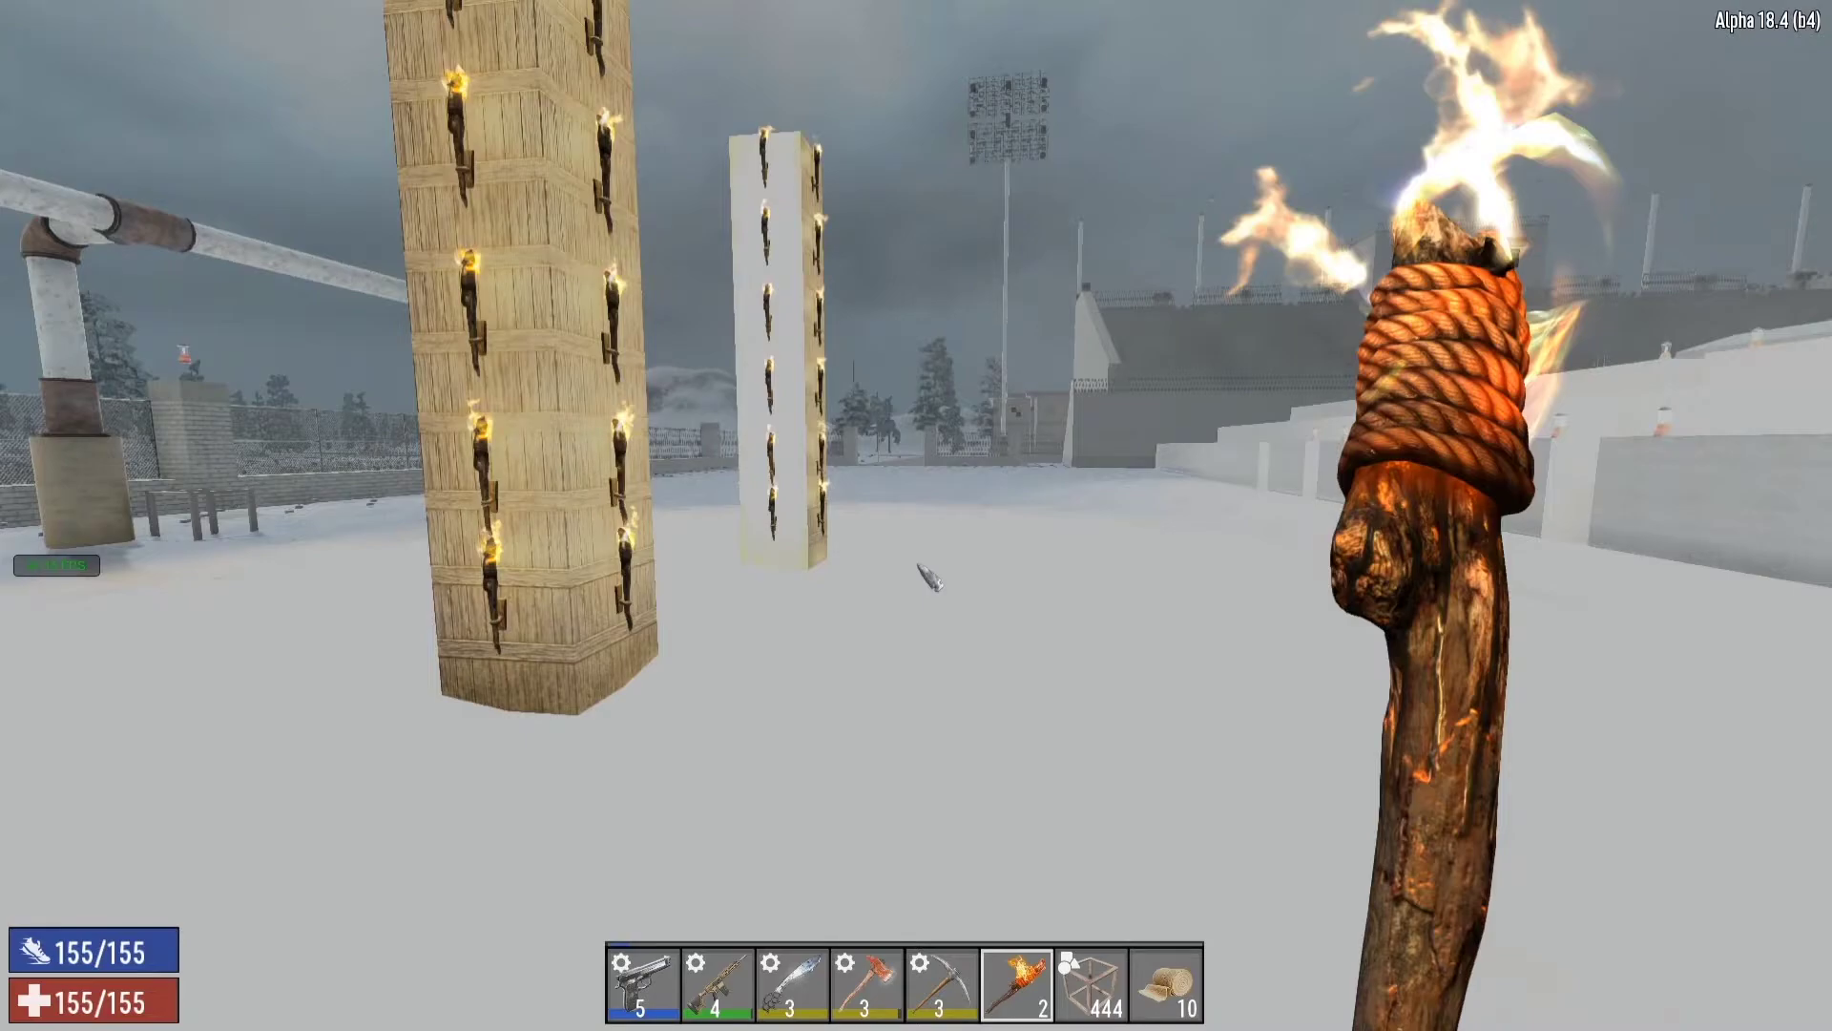
key("ctrl+e")
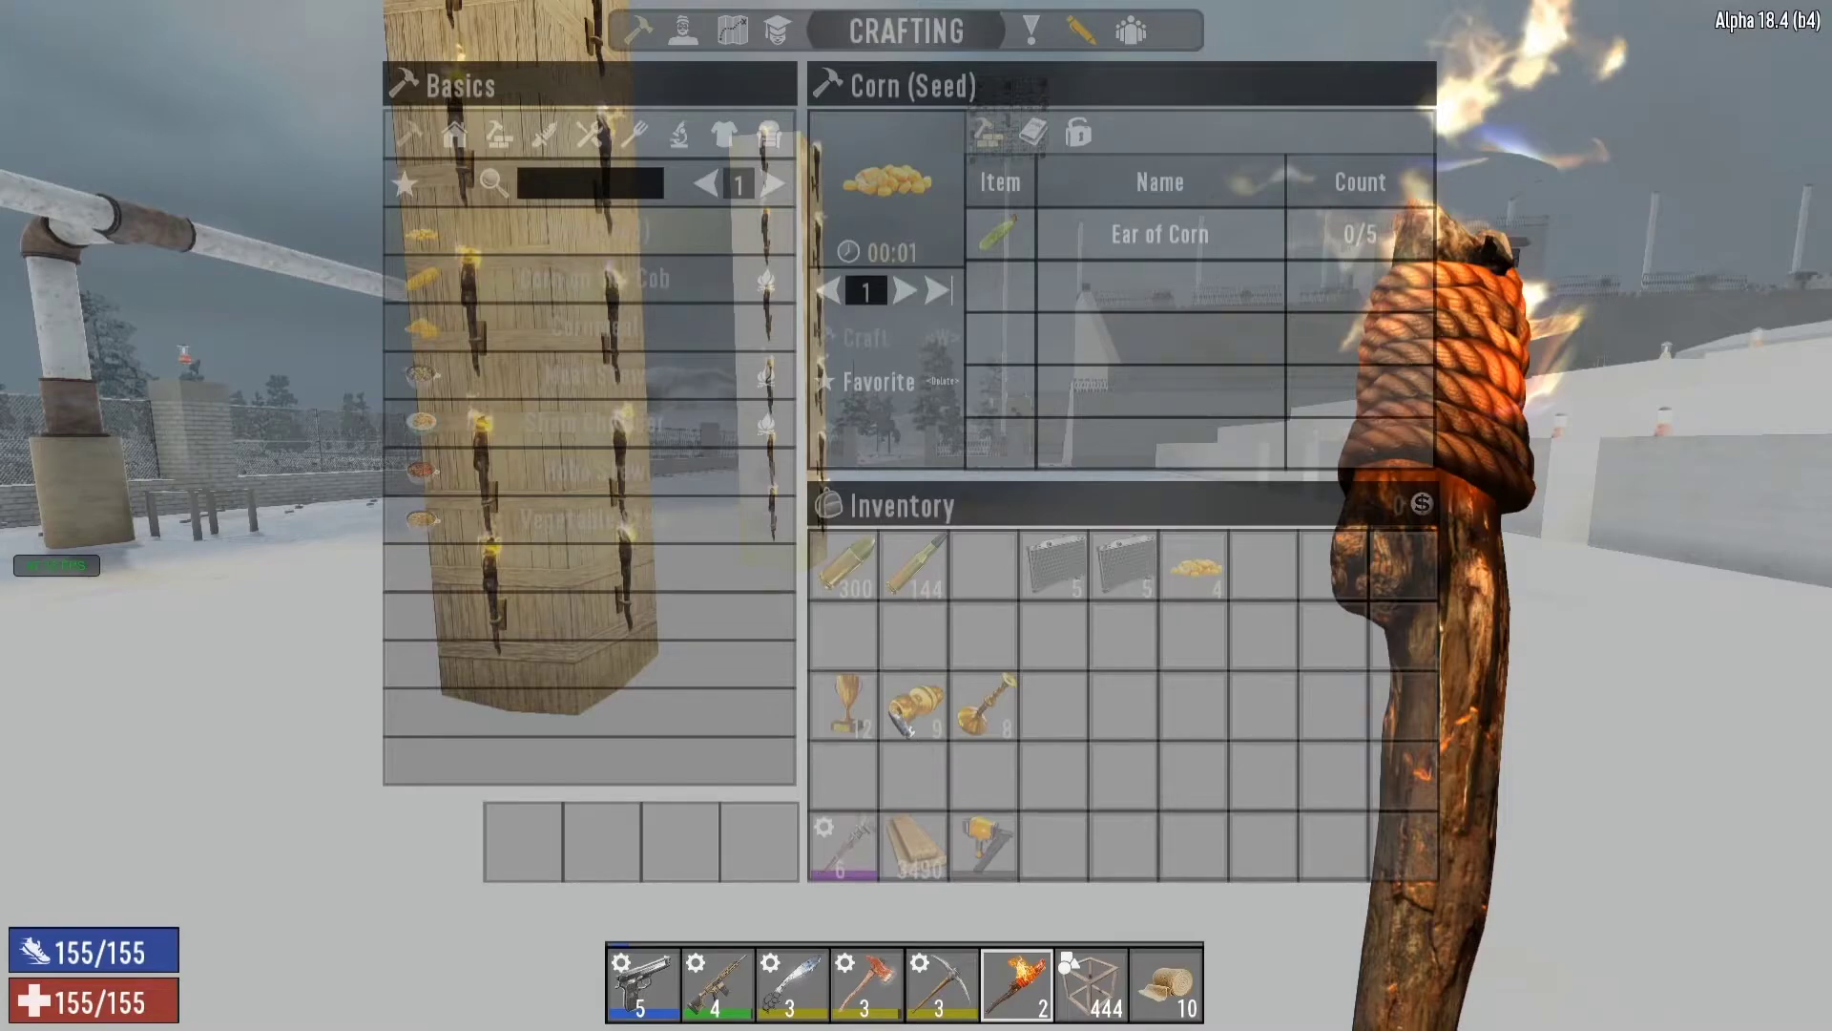
key("alt+F4")
double_click(387, 604)
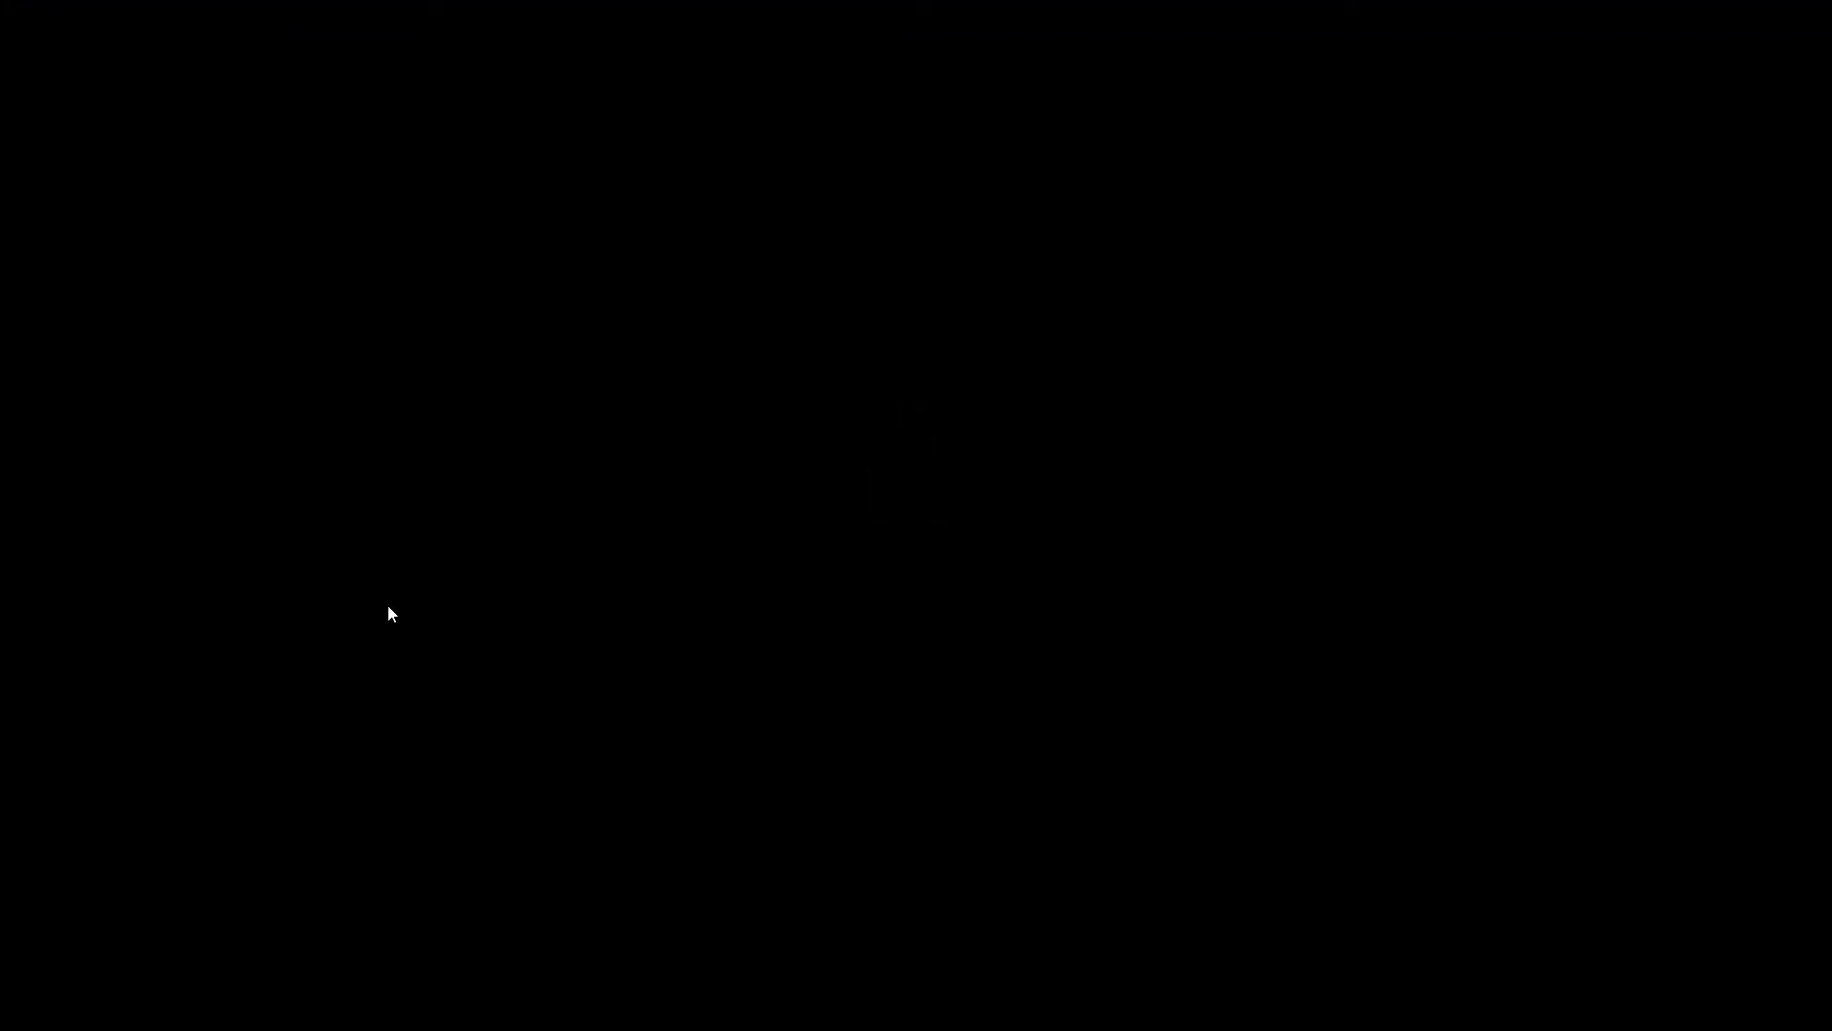
double_click(1631, 58)
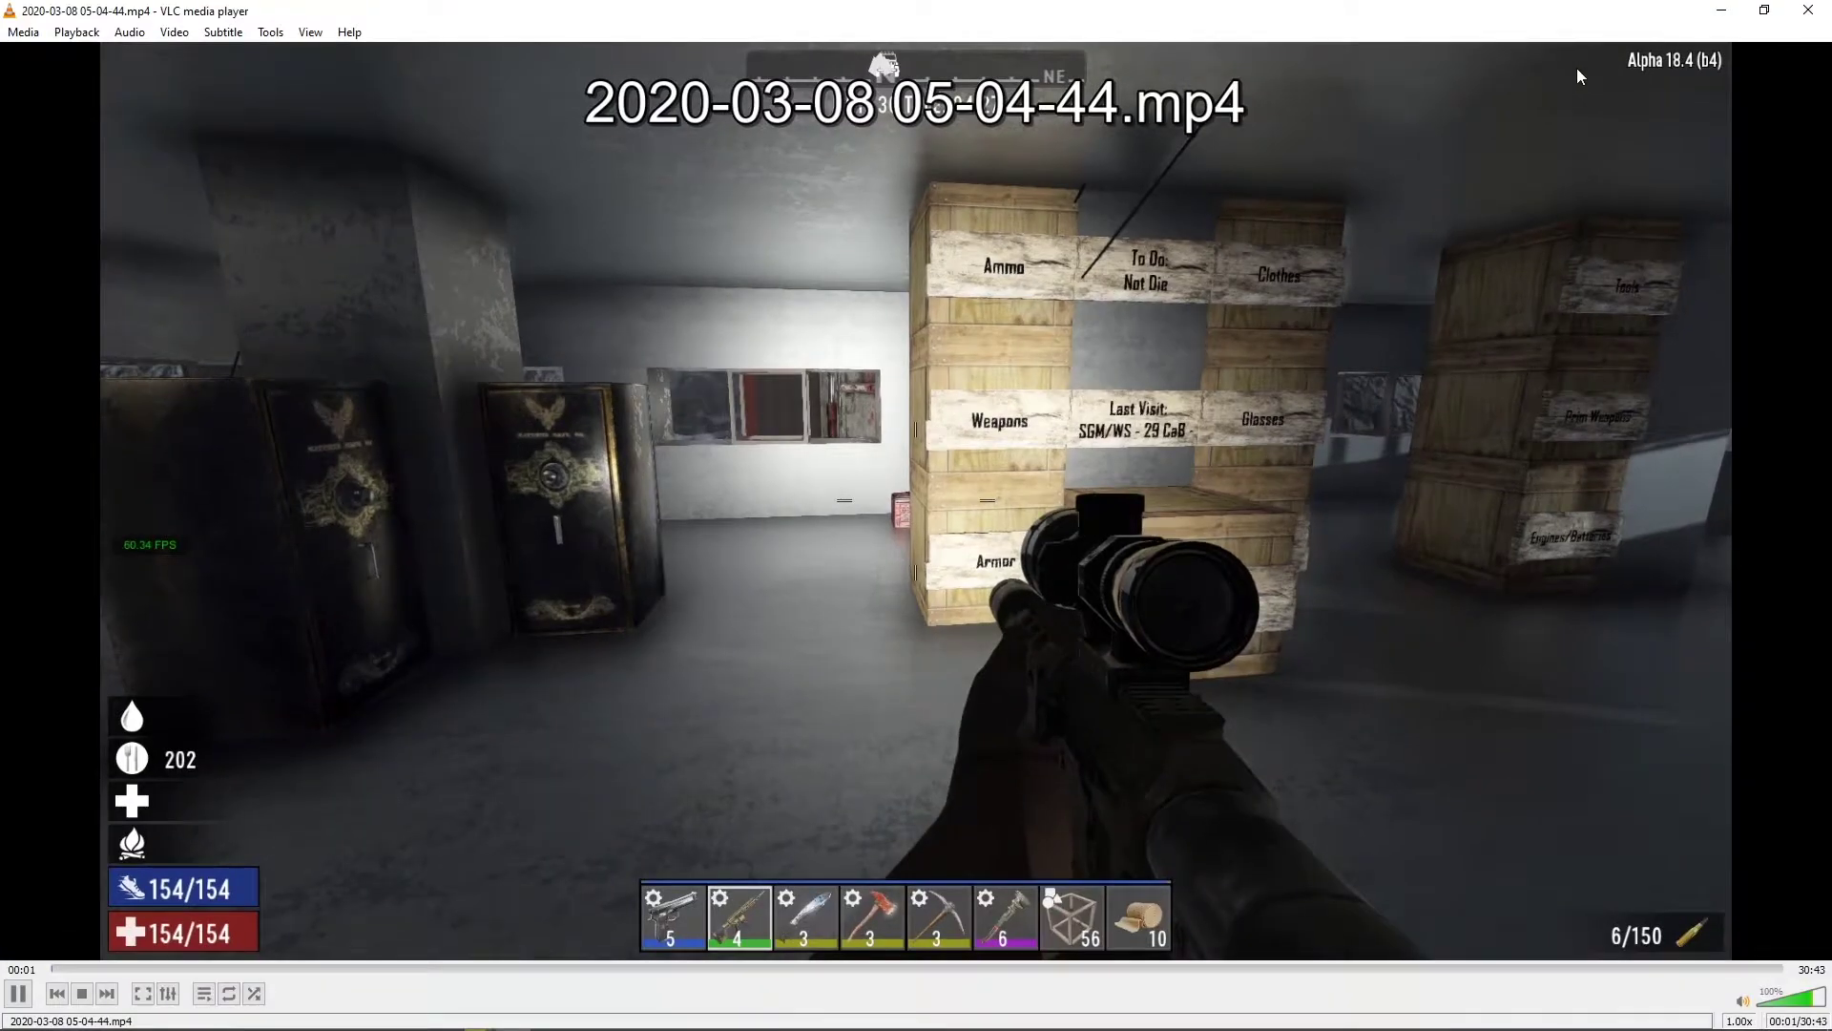
left_click(1808, 9)
double_click(329, 611)
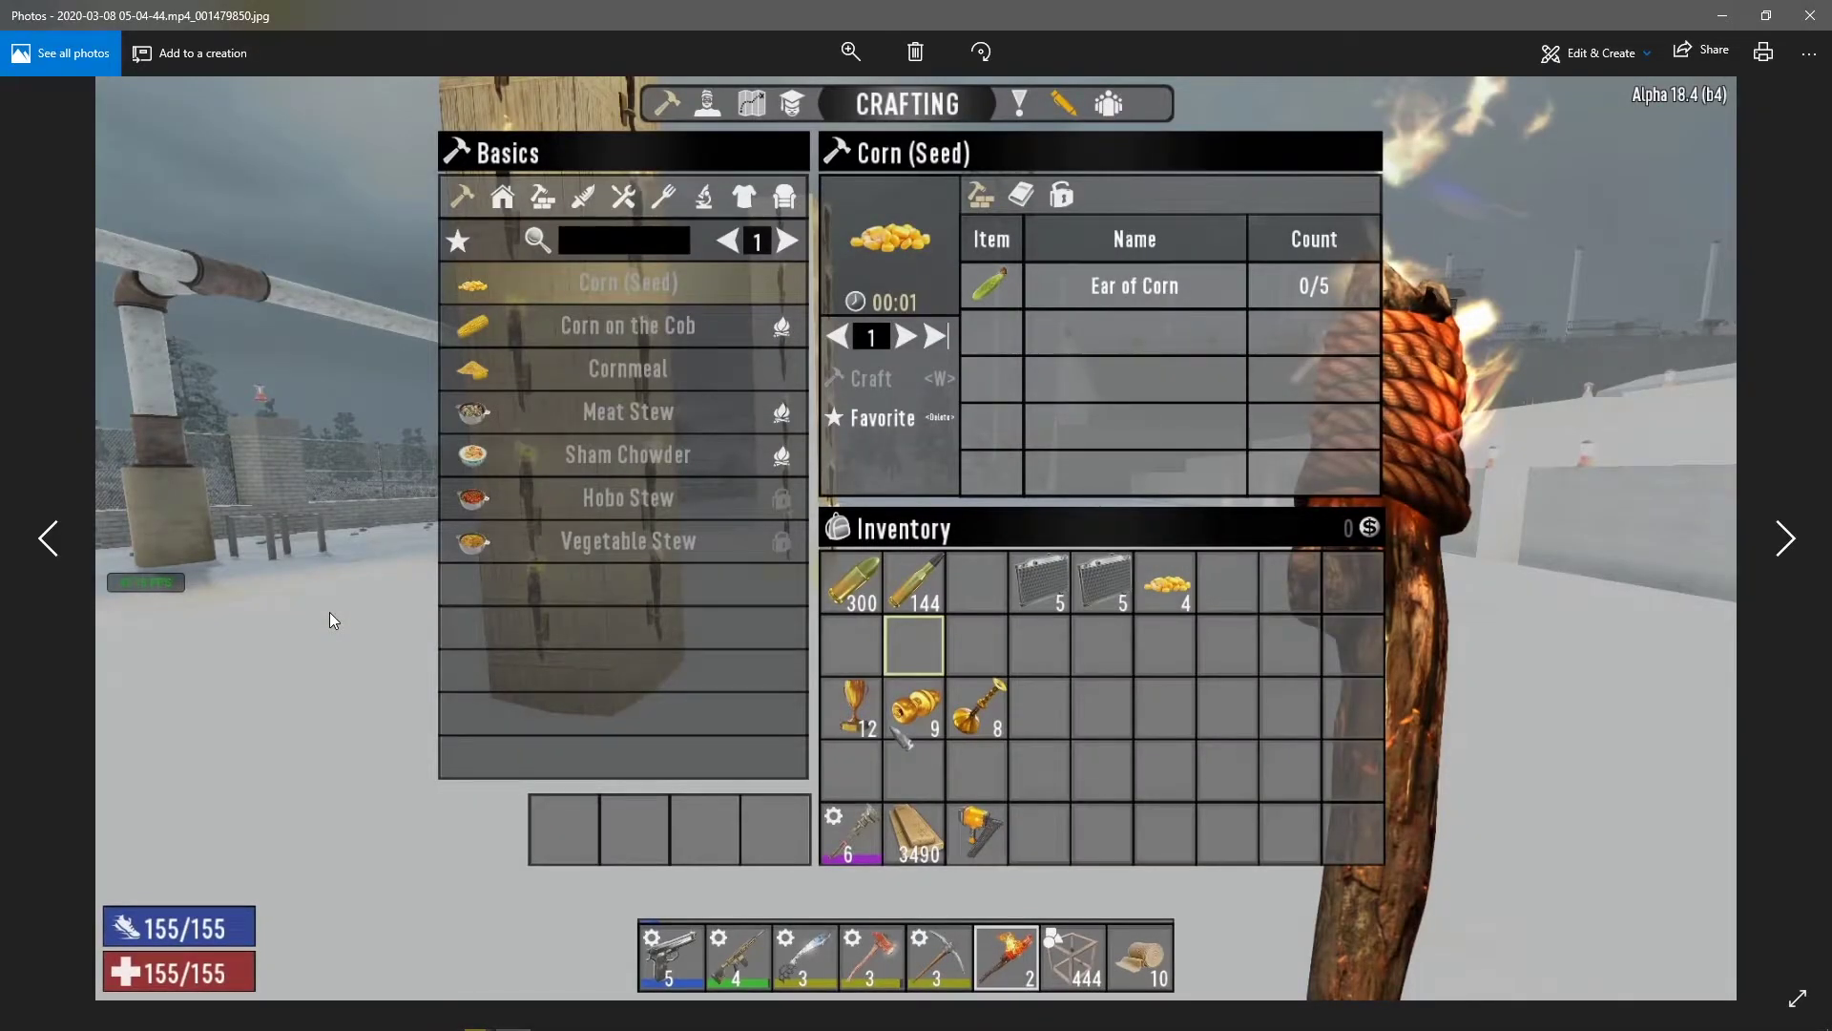
left_click(1808, 16)
key("alt+Tab")
key("alt+Tab")
key("alt+Tab")
key("alt+Tab")
key("alt+Tab")
key("alt+Tab")
key("alt+Tab")
key("alt+Tab")
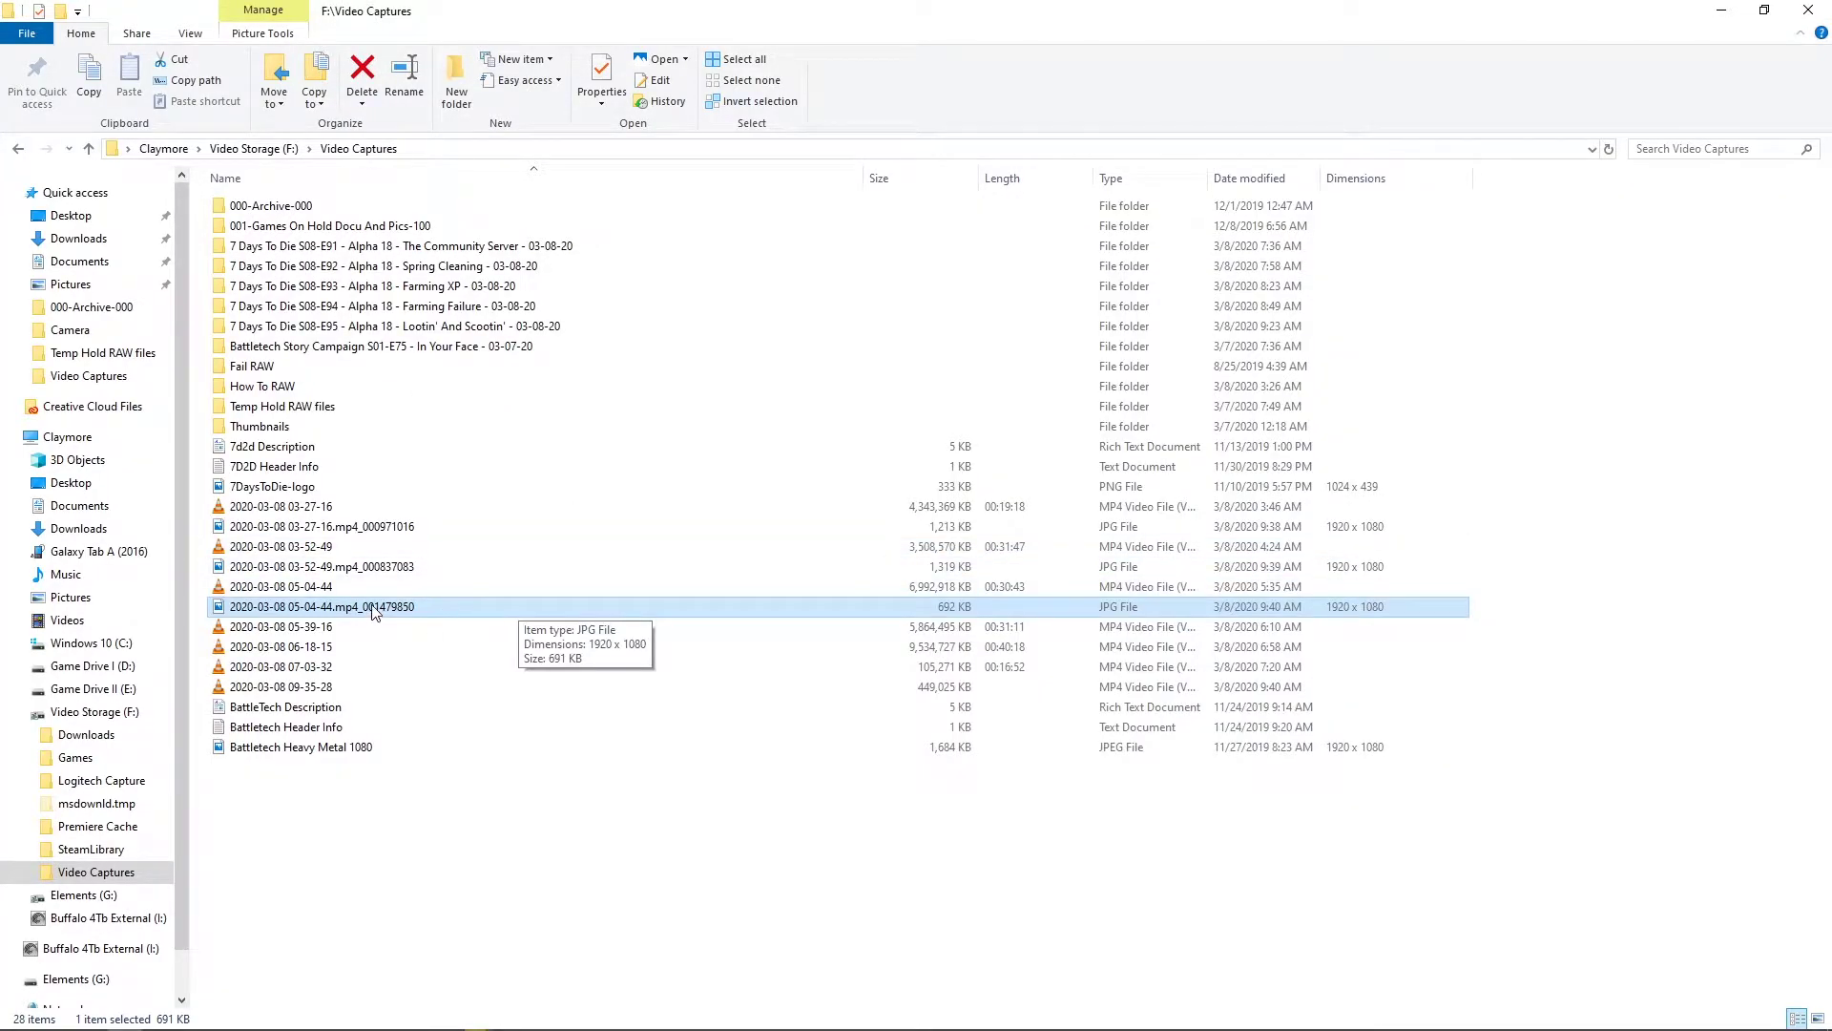
right_click(373, 611)
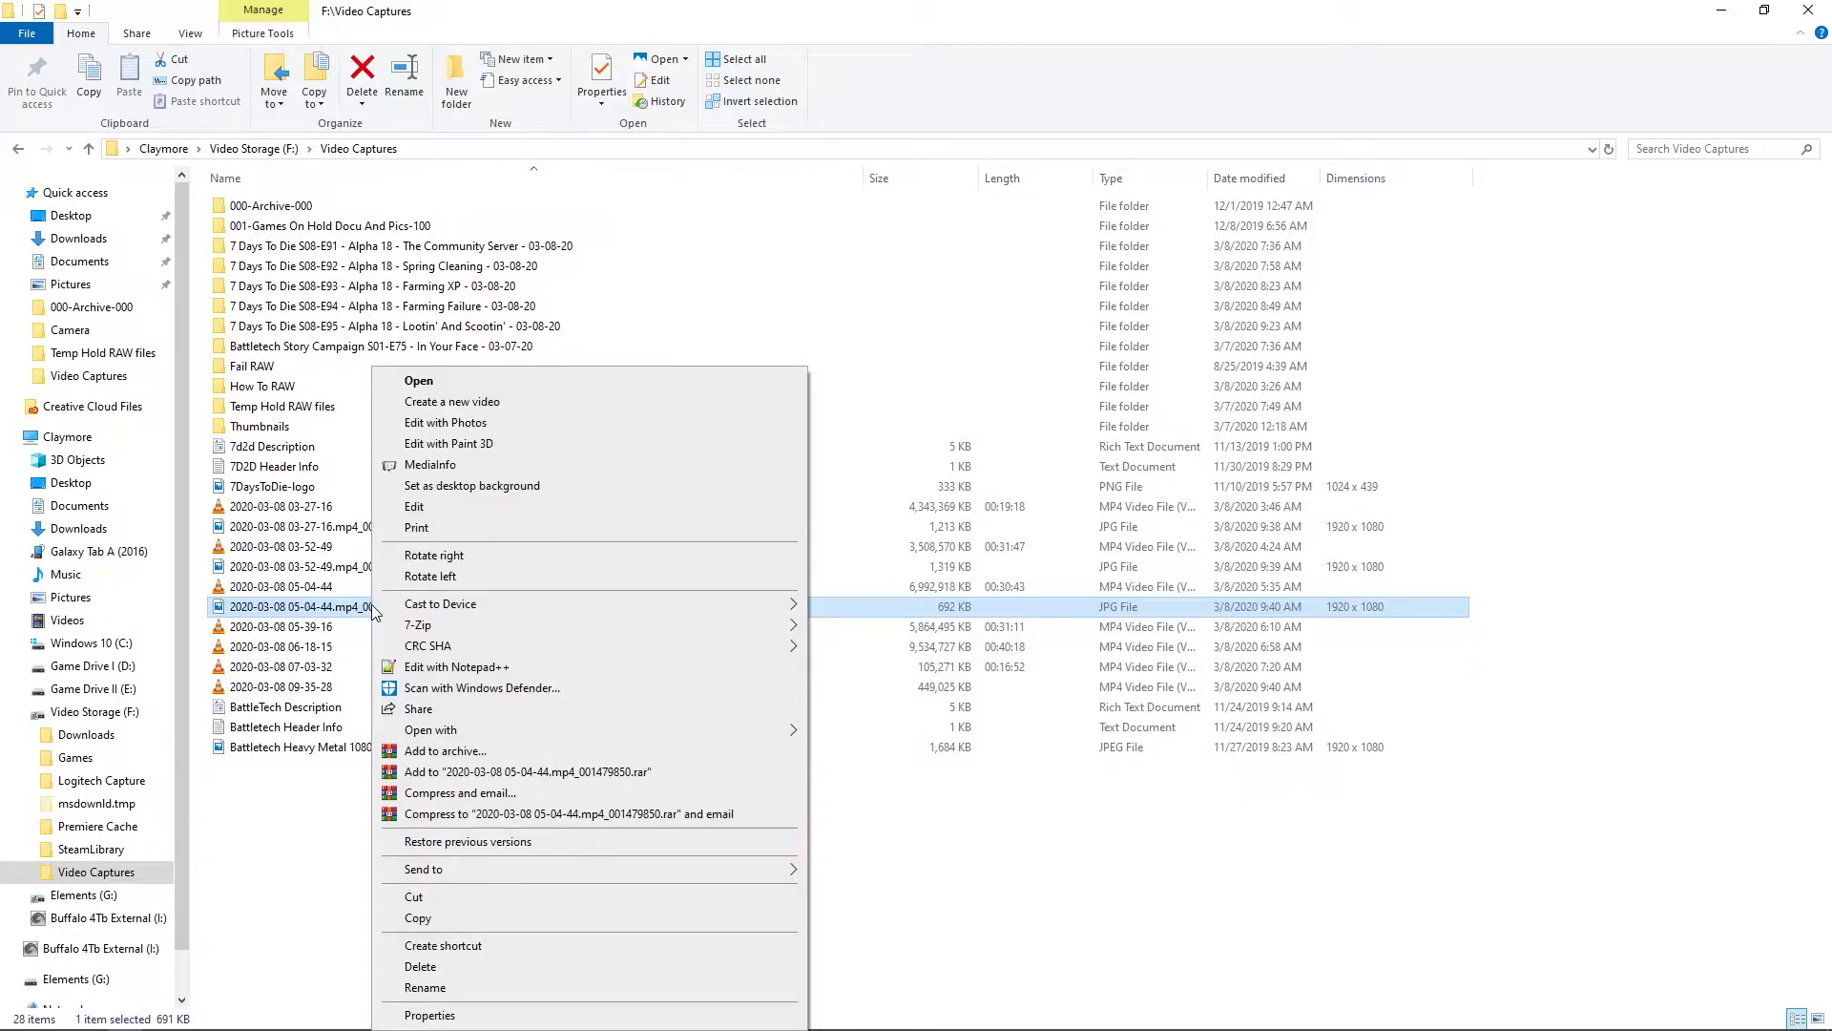
left_click(446, 967)
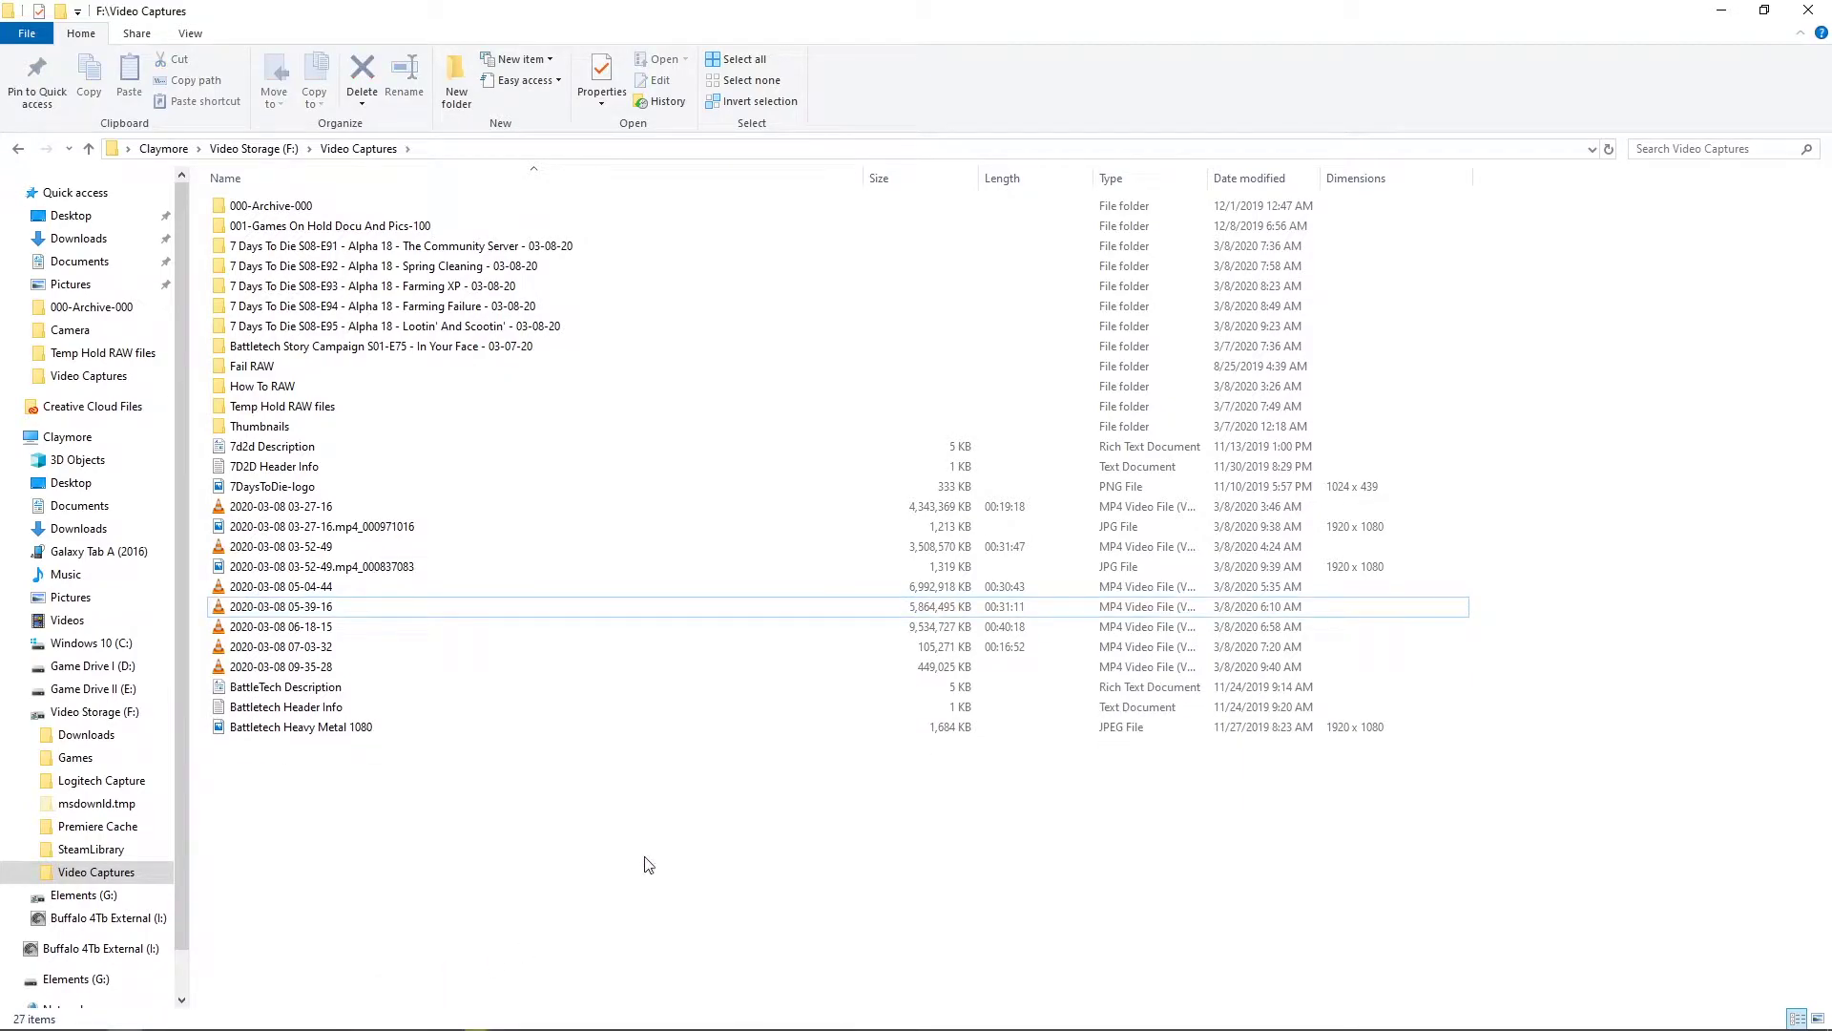
Back in GOM Player, capture the torch-lit pillars frame without the crafting overlay, close the recording, and check the image in Photos
key("alt+Tab")
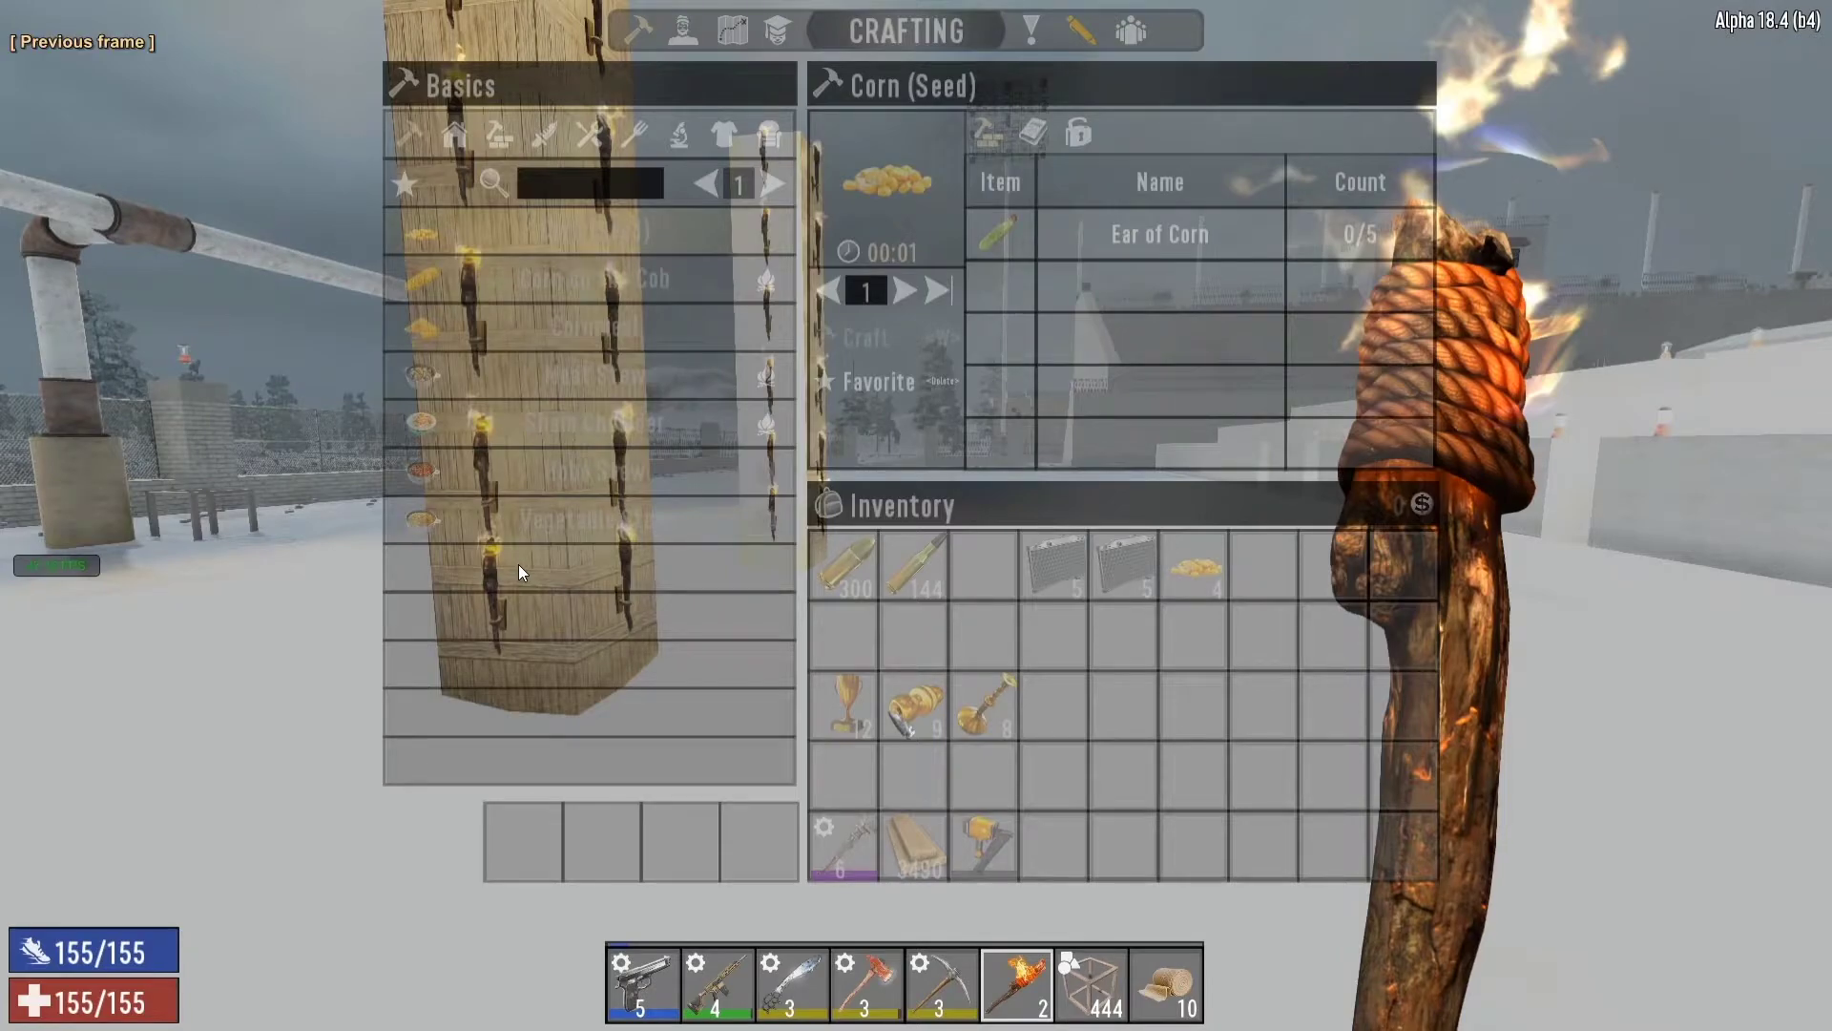
key("Tab")
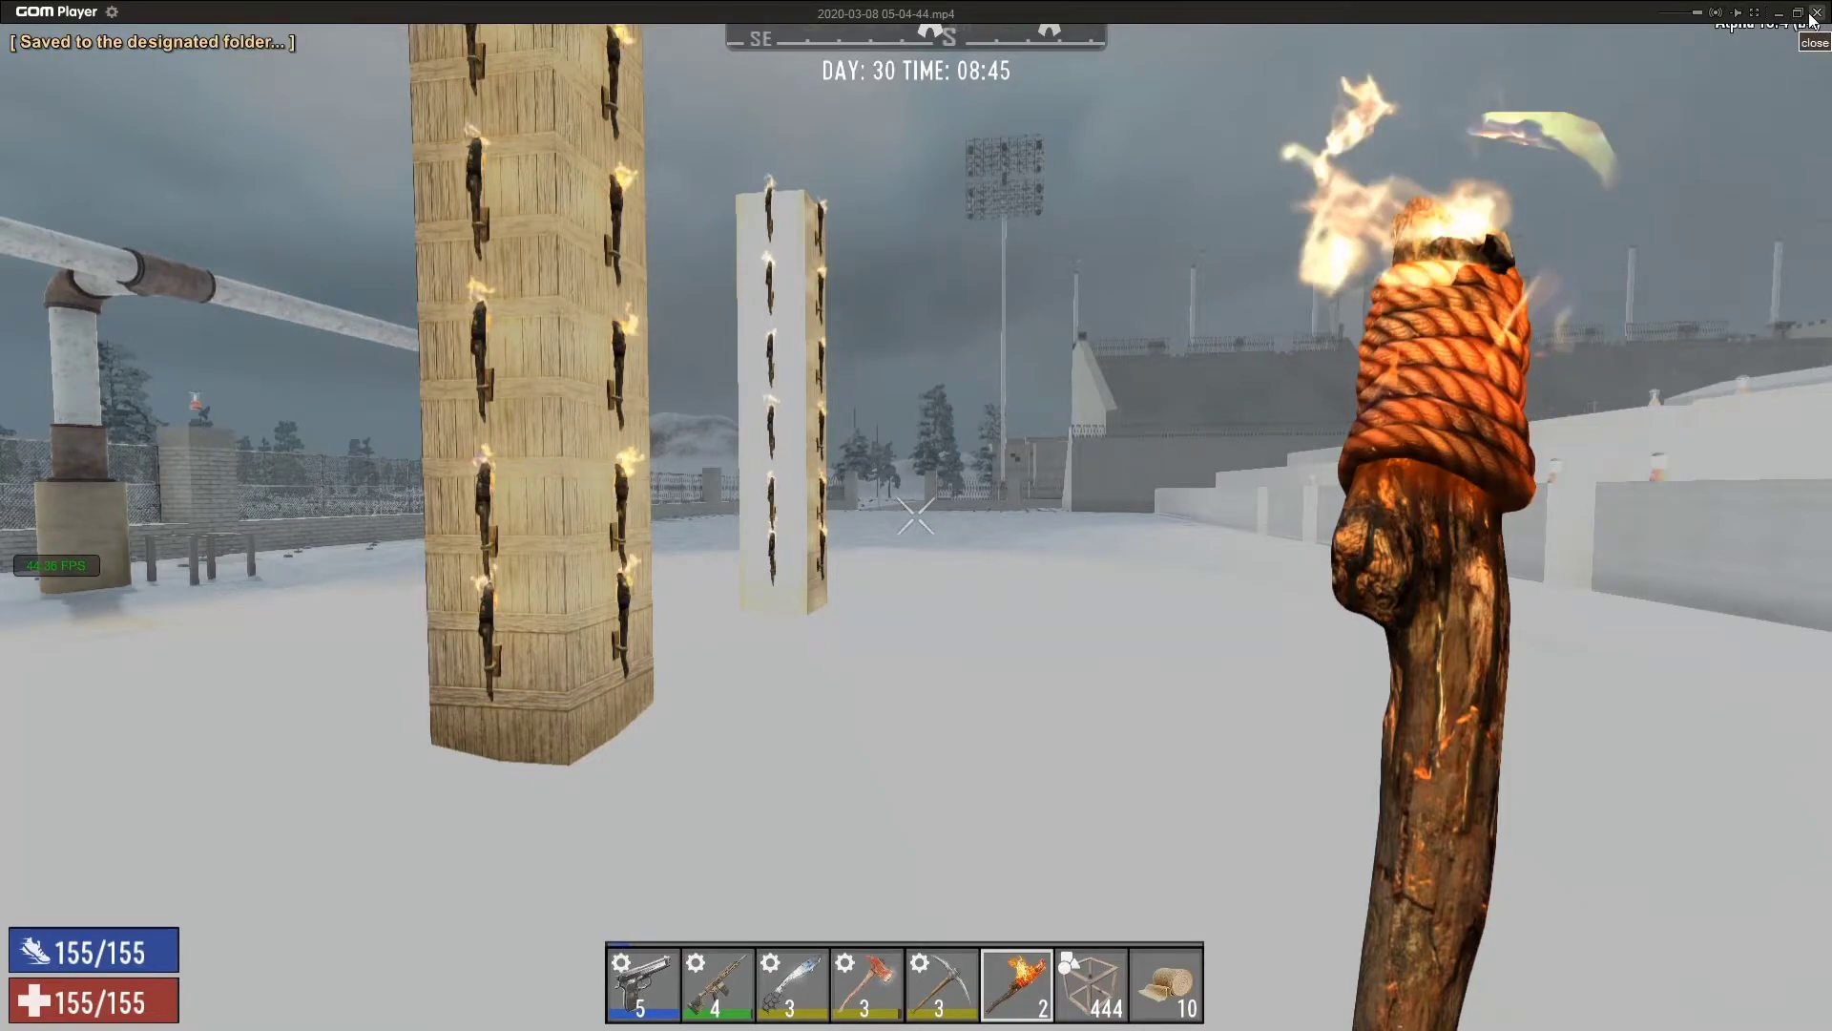
left_click(1813, 13)
double_click(380, 601)
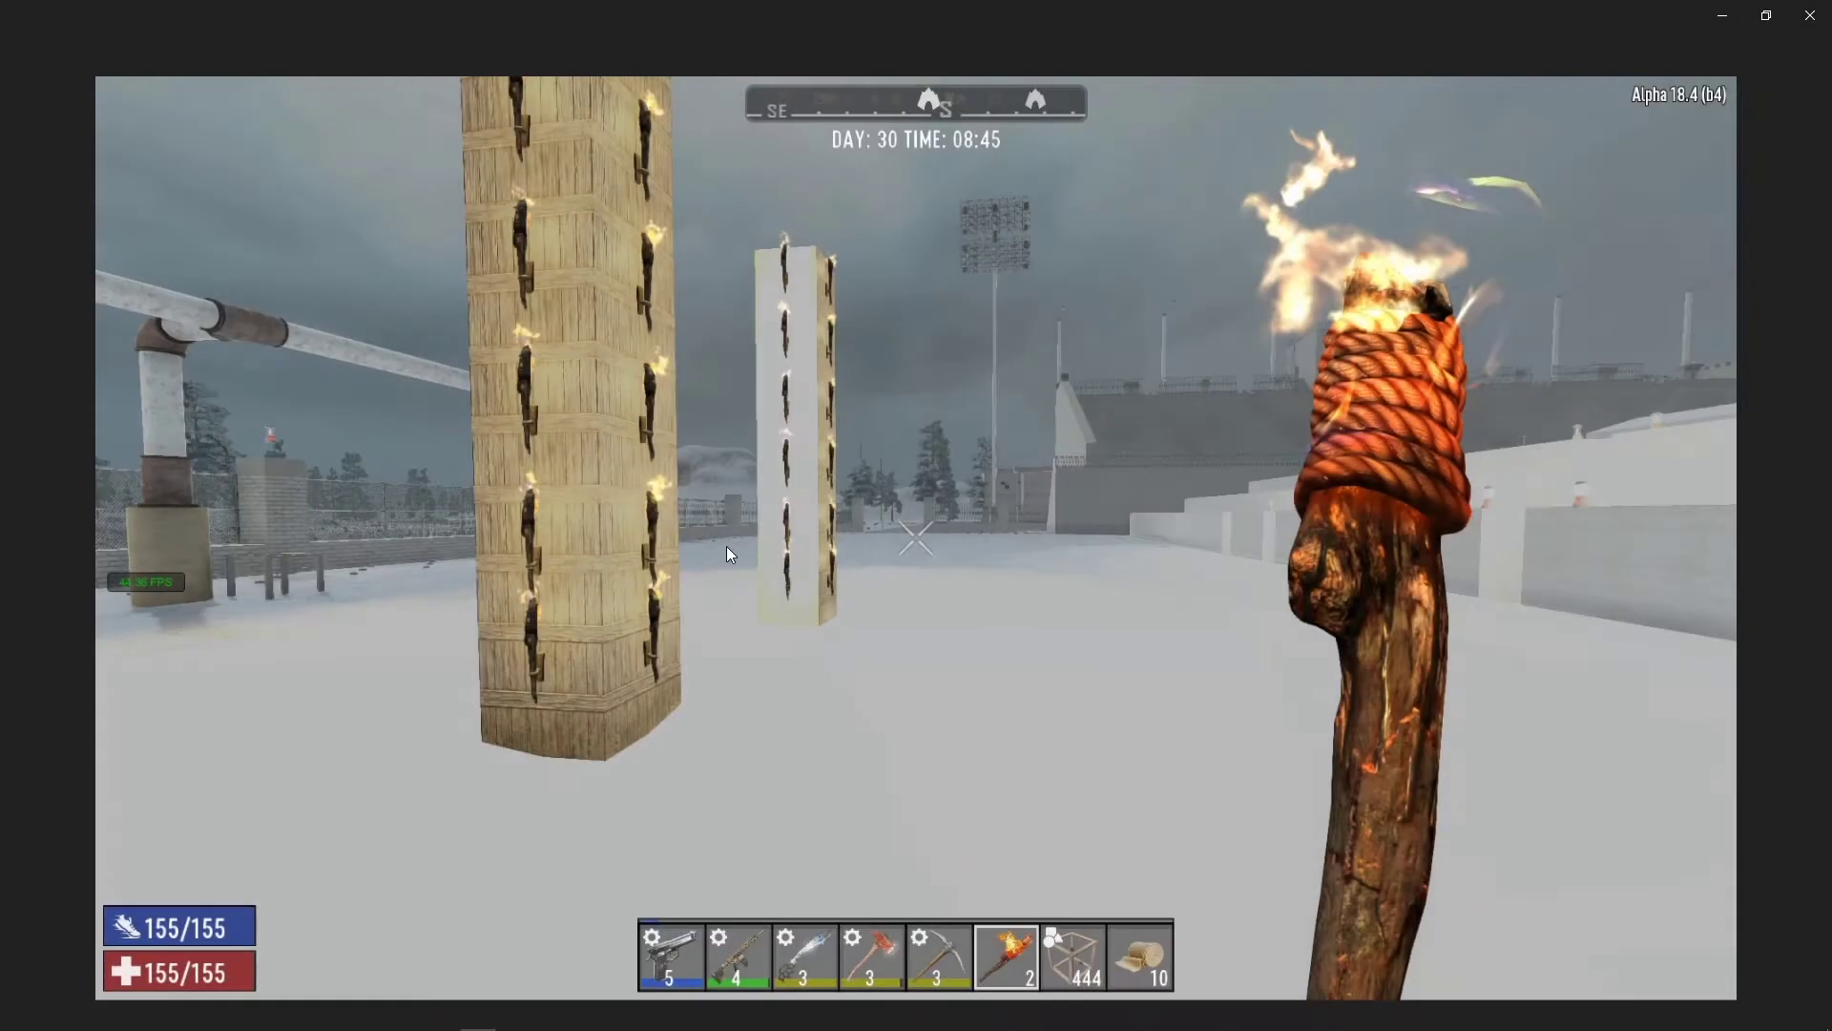
left_click(1810, 13)
left_click(361, 628)
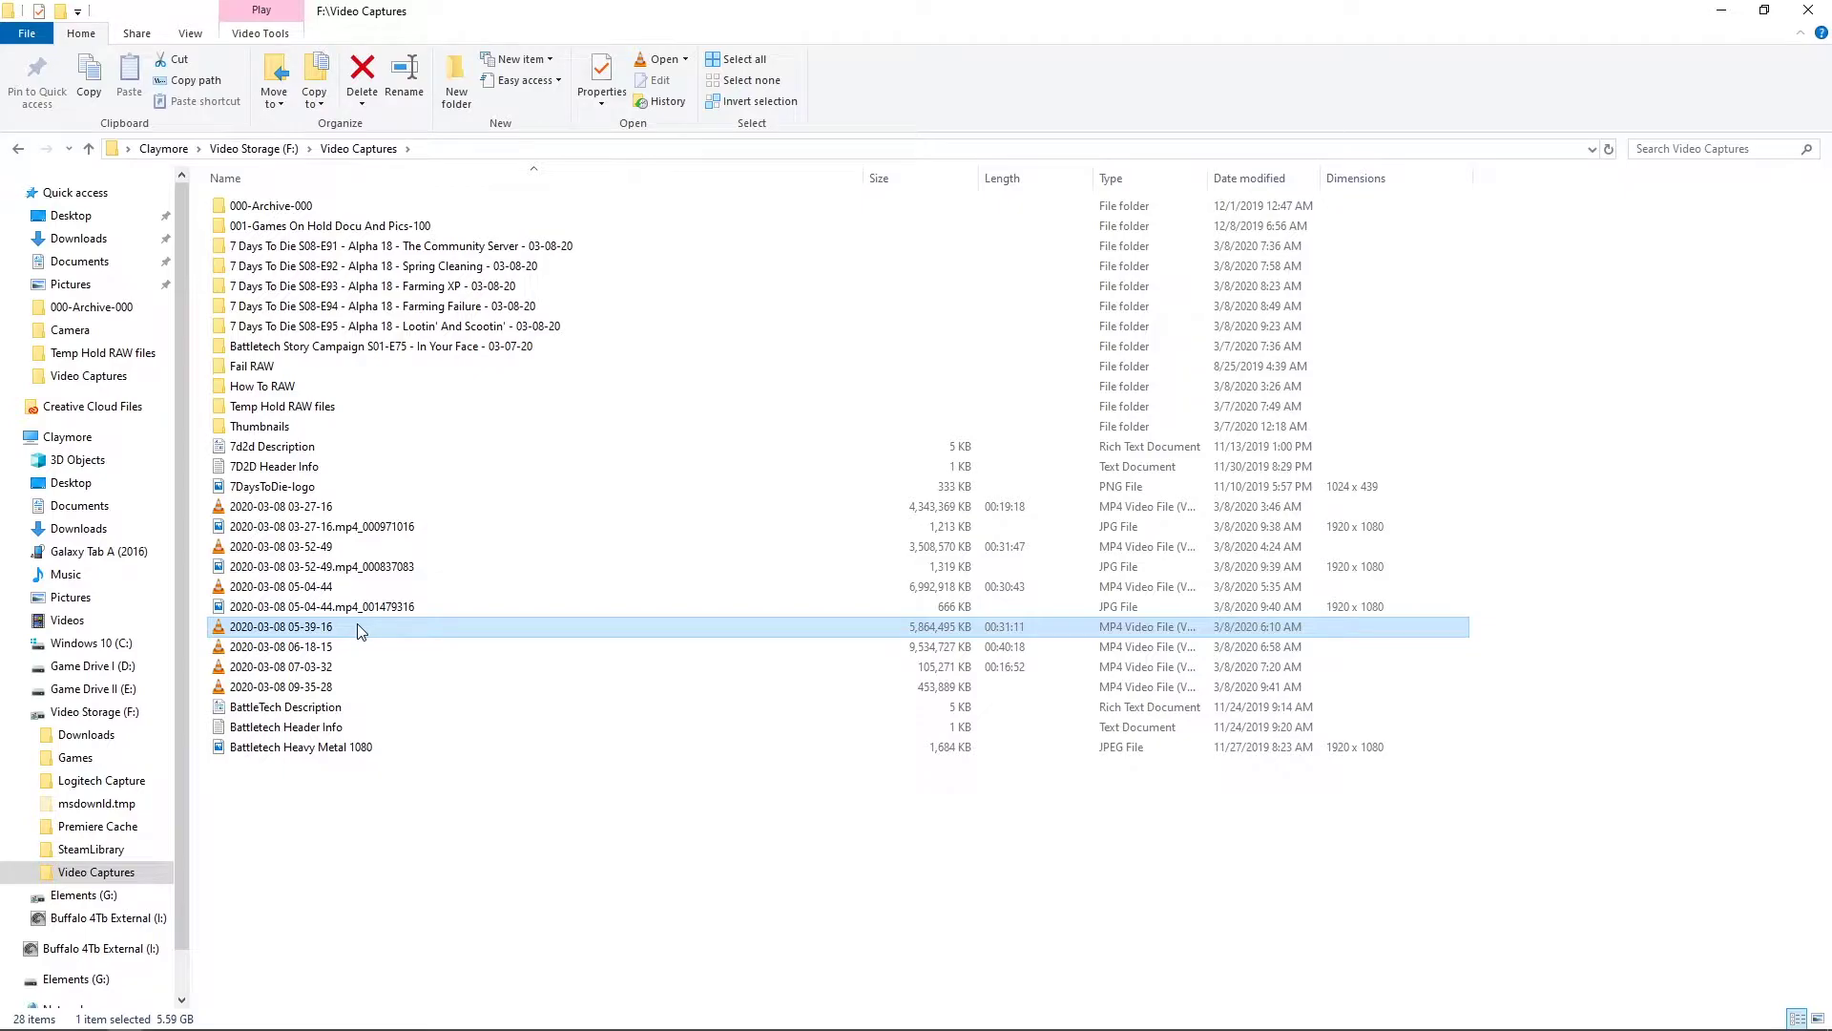
right_click(361, 630)
mouse_move(481, 328)
left_click(752, 320)
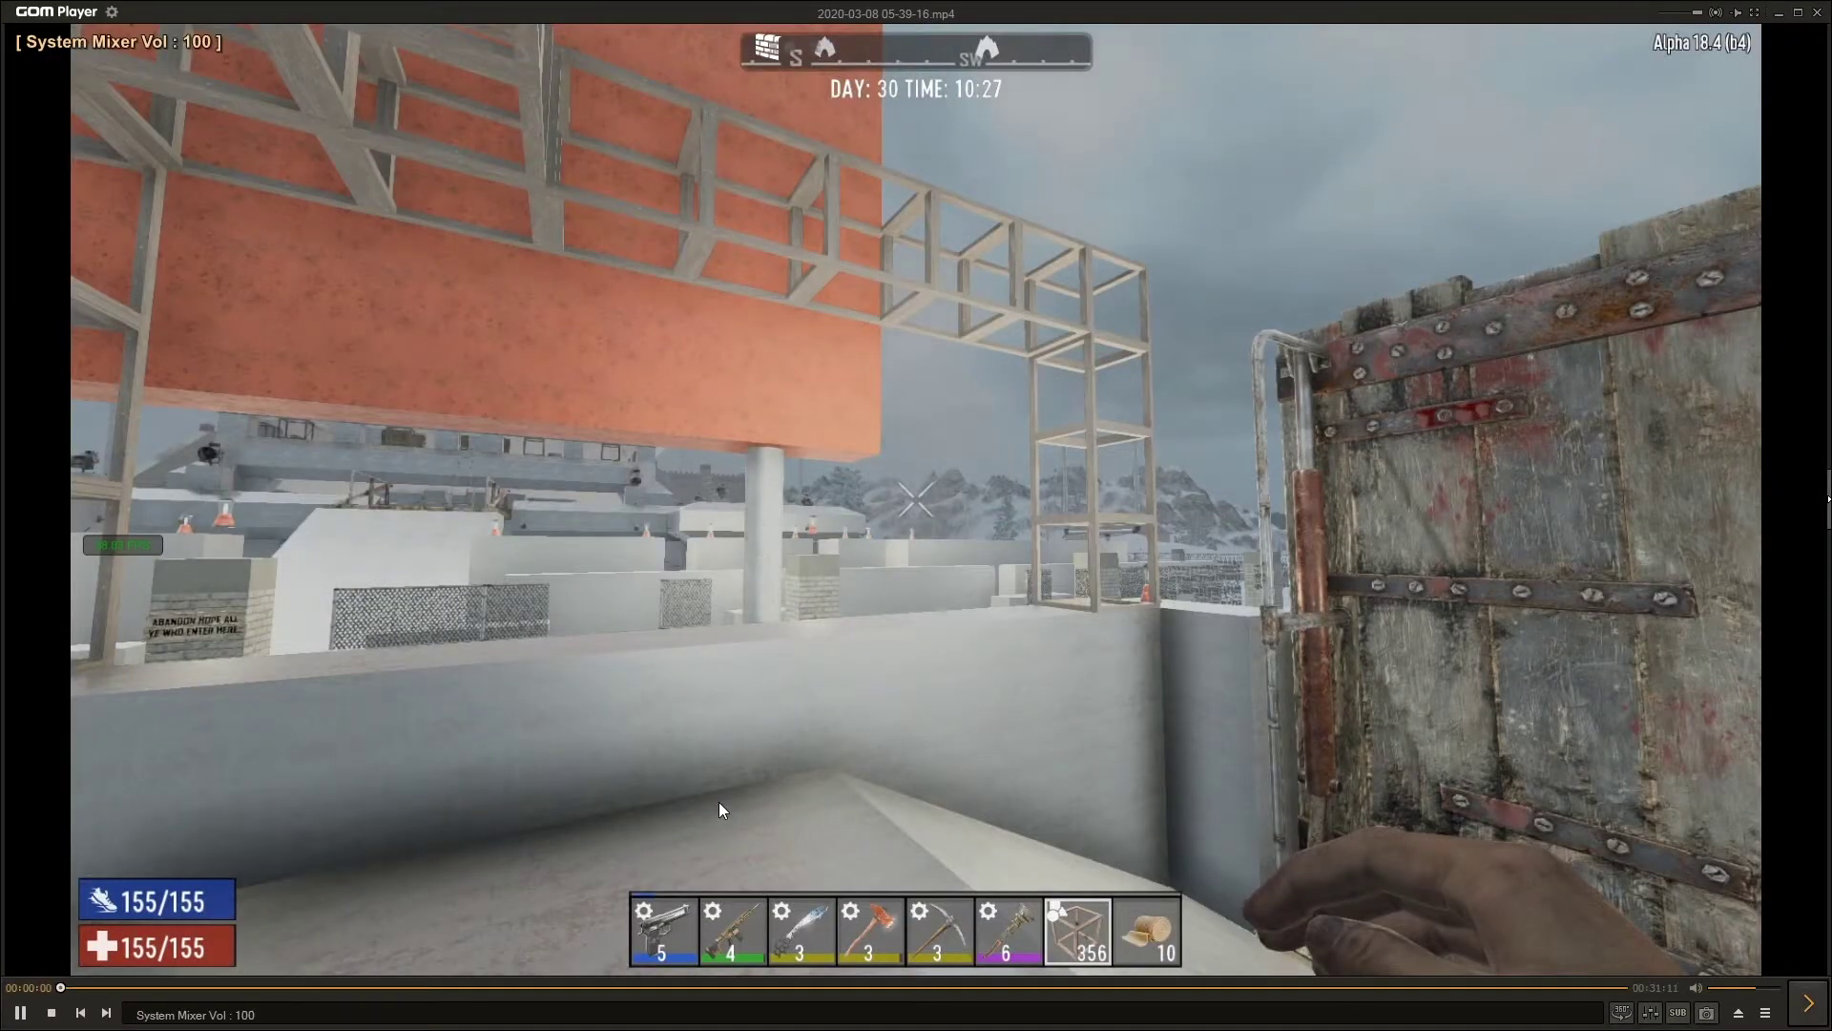
double_click(719, 810)
key("Right")
key("Right")
key("Right")
key("Right")
key("Right")
key("Right")
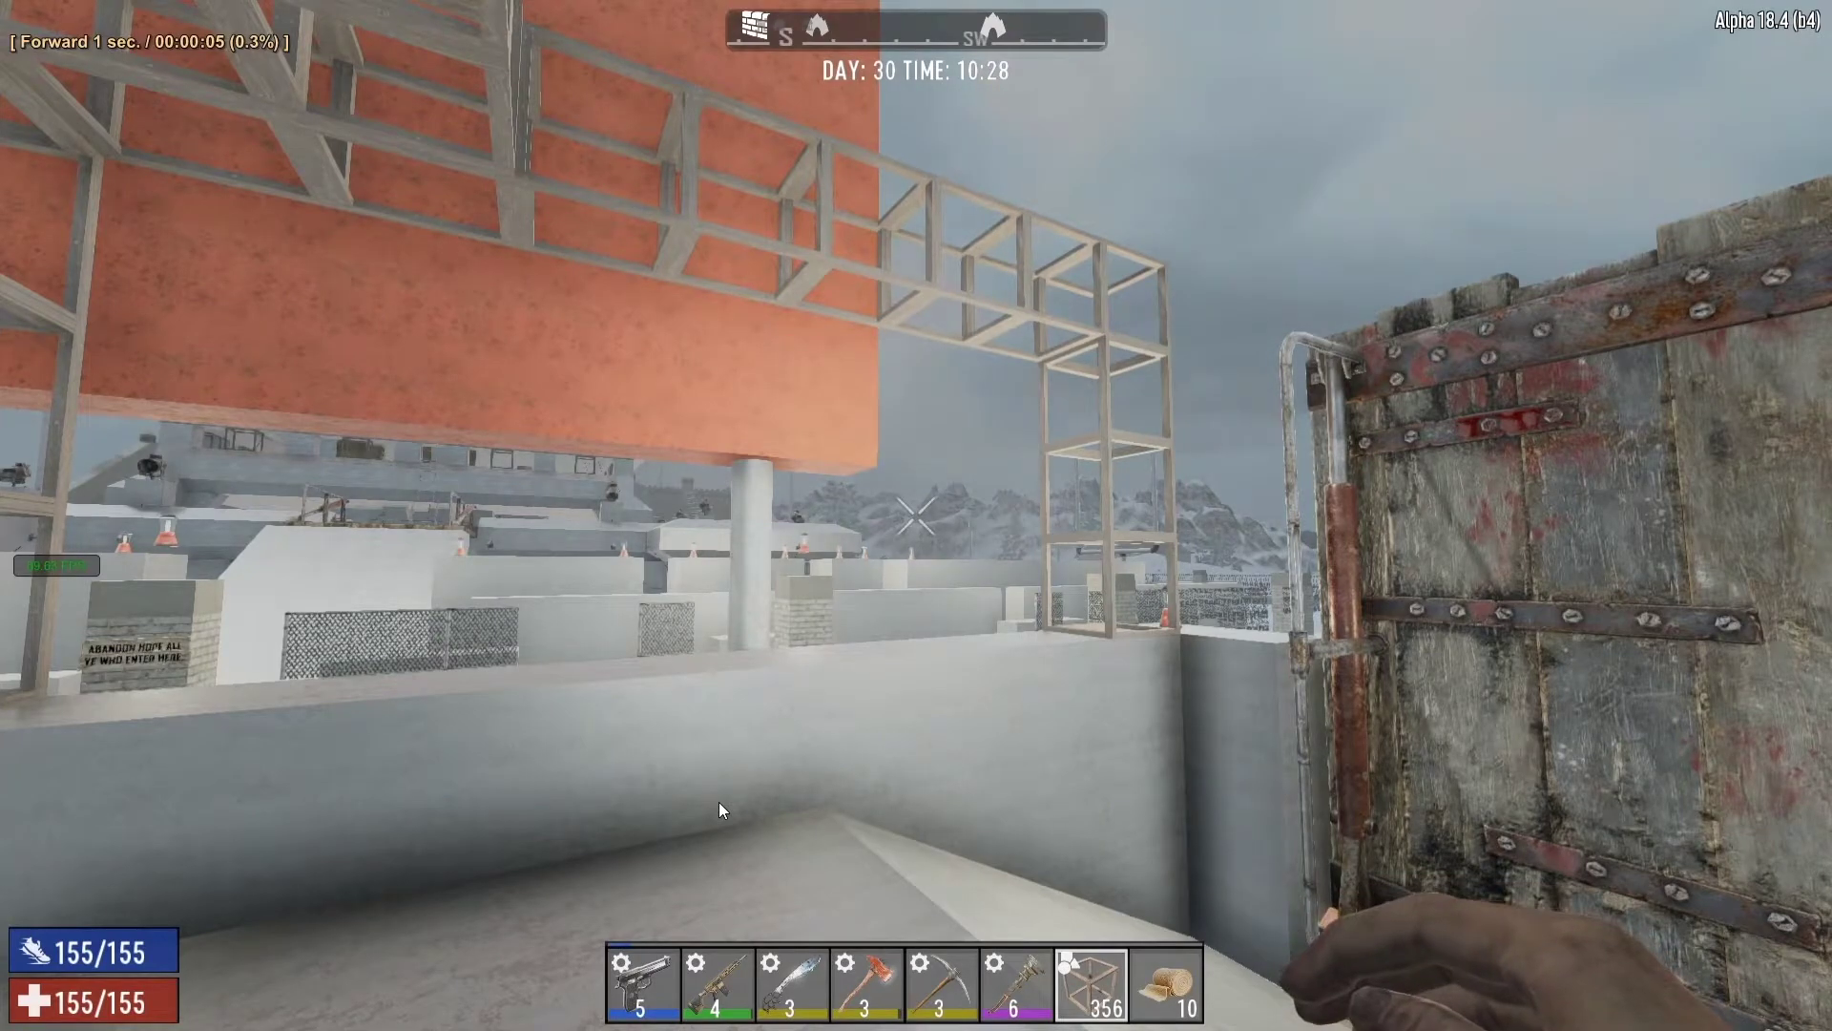
left_click(153, 989)
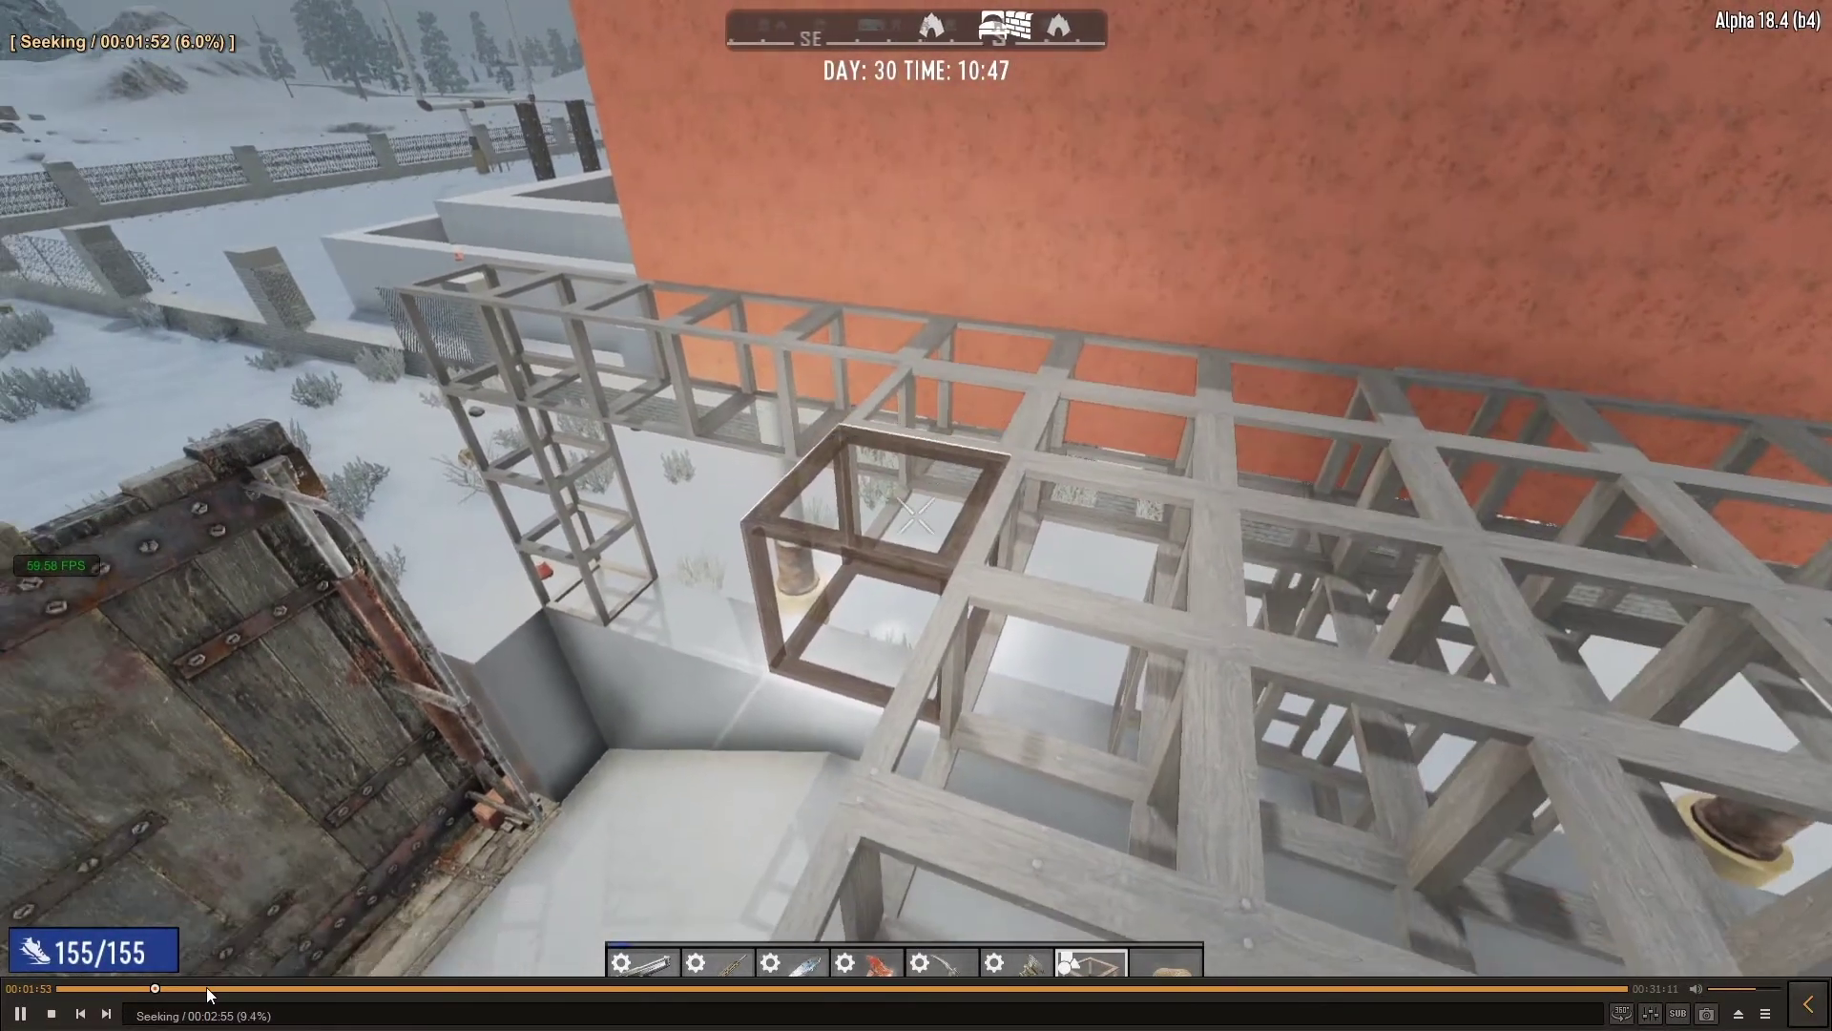
Advance in one-second jumps through the wood frame platform construction to about 00:03:10, examining the footage for a suitable still frame
key("Right")
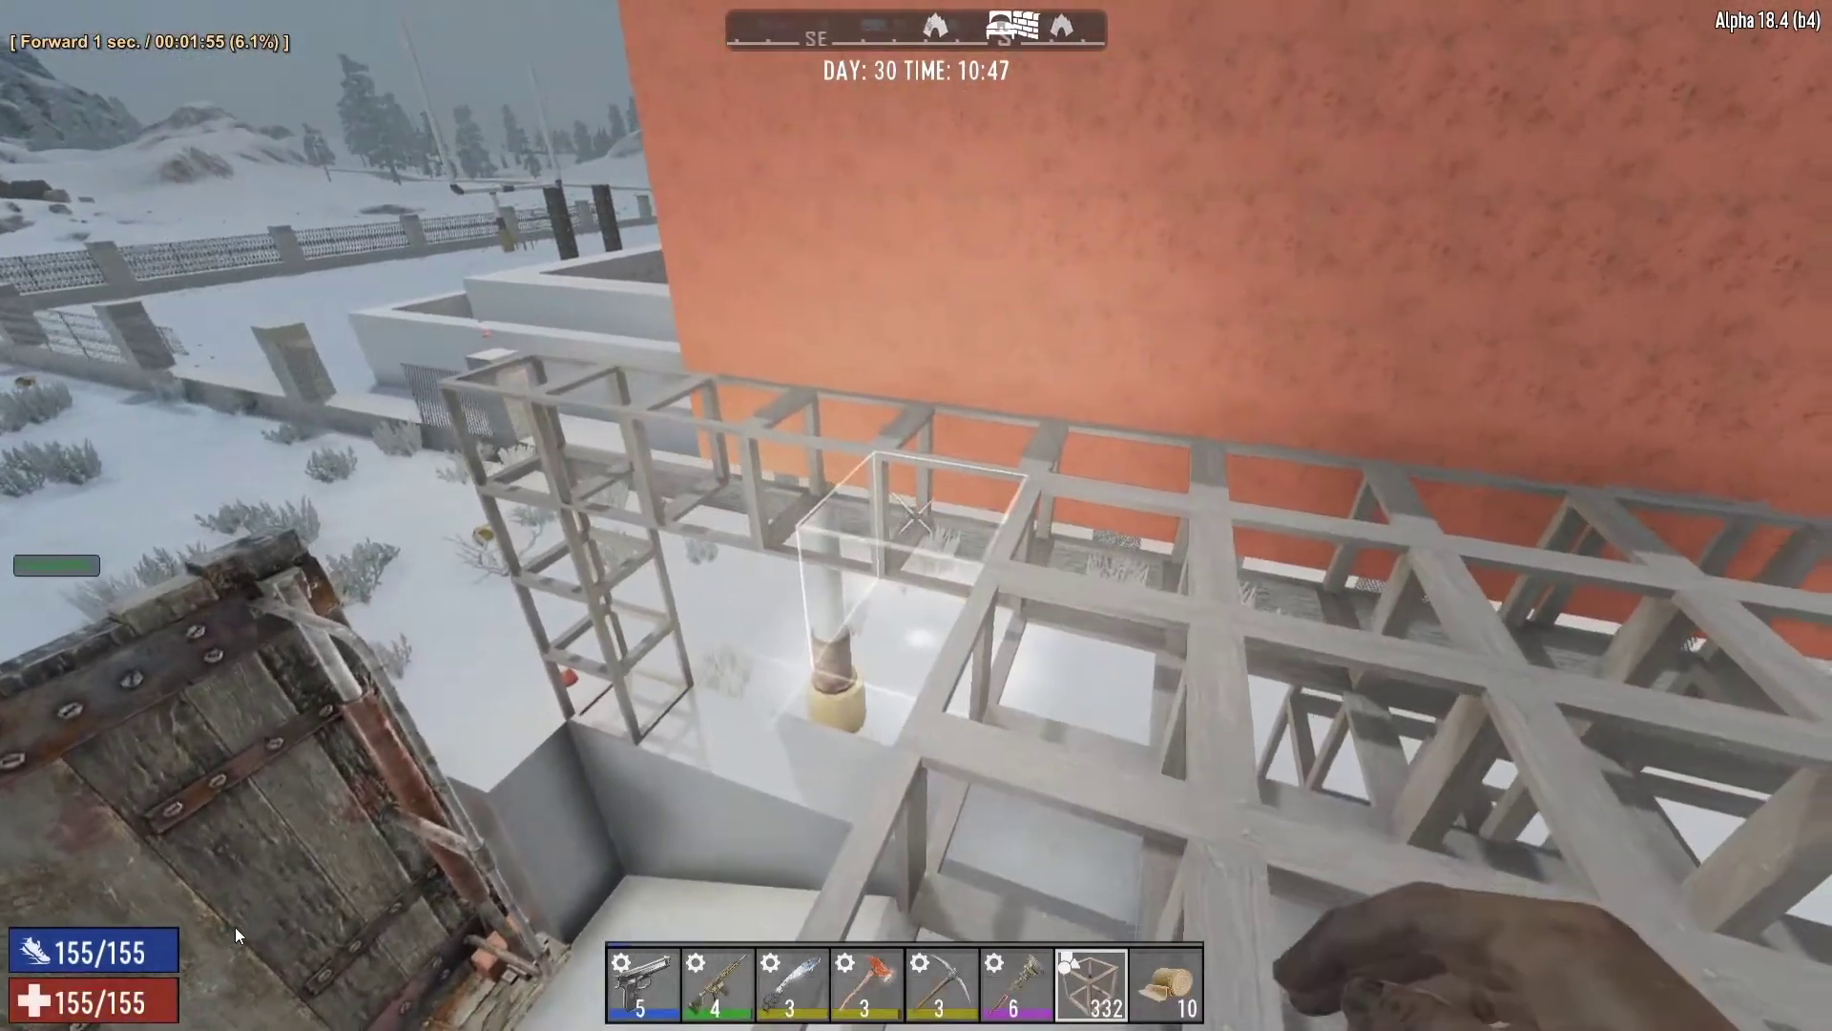
key("Right")
key("Right")
key("Right")
key("Right")
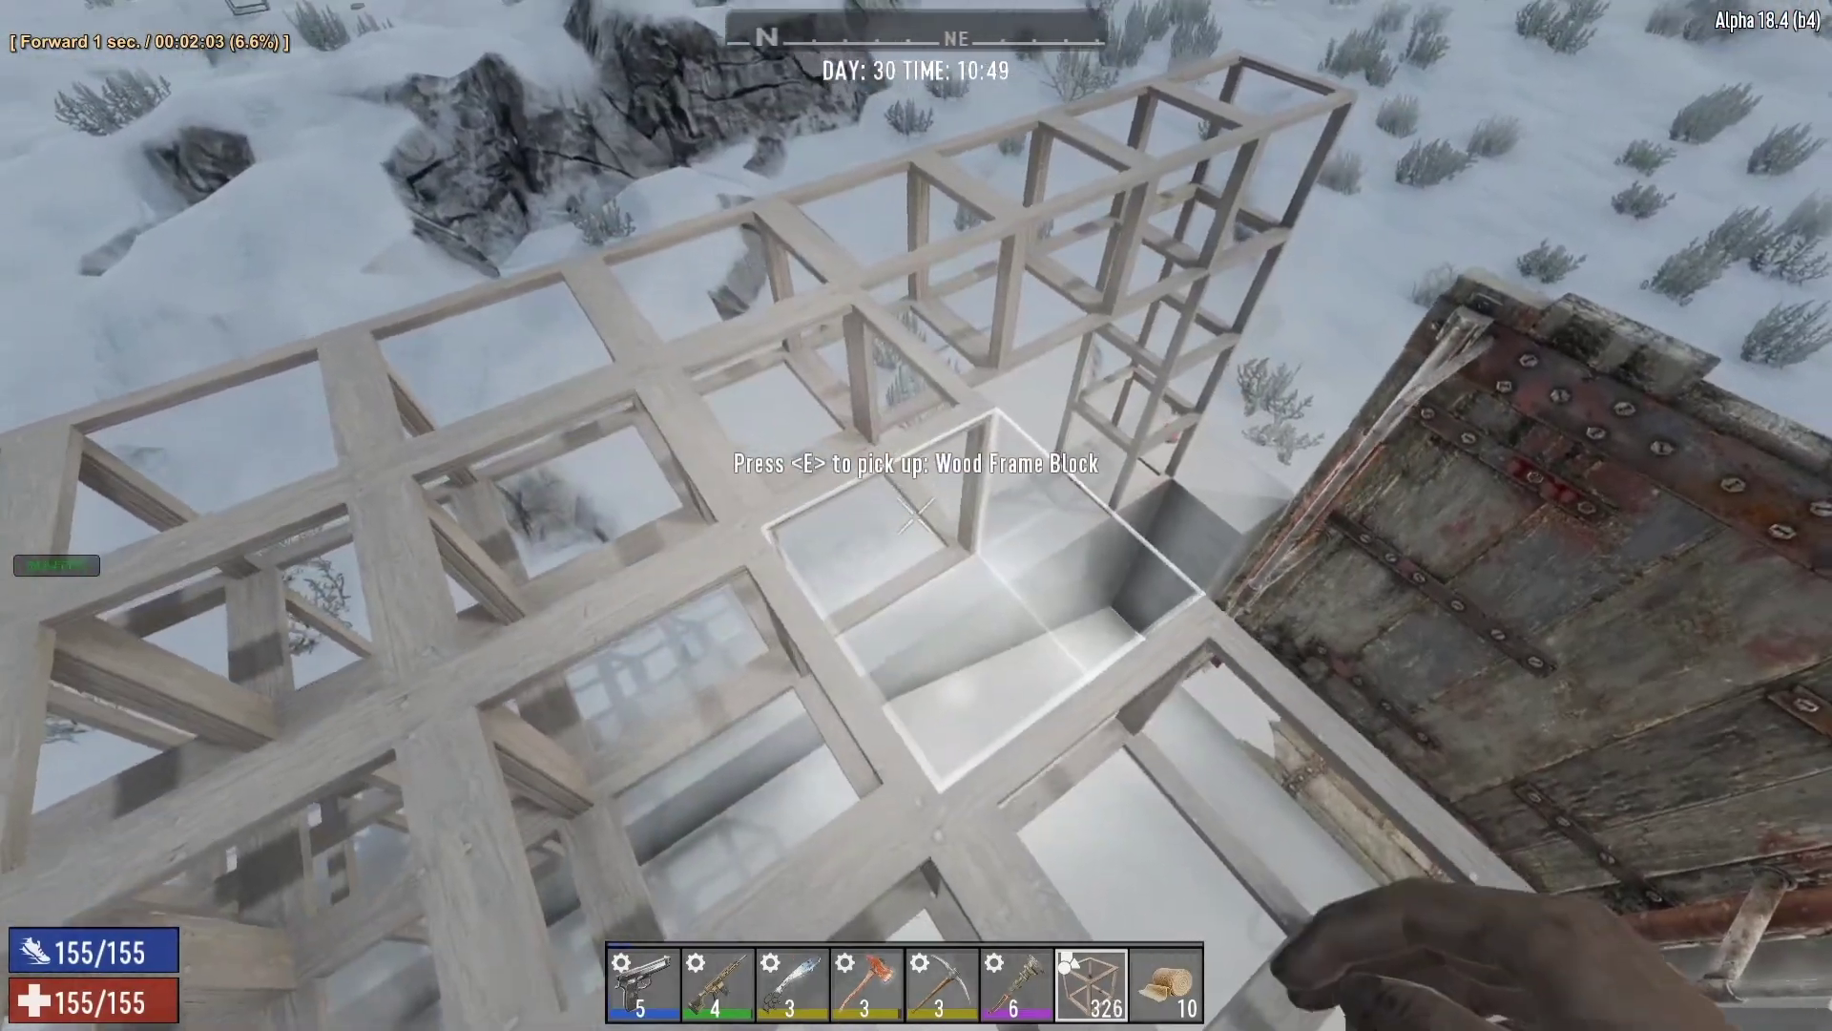
key("Right")
key("Right")
key("Right")
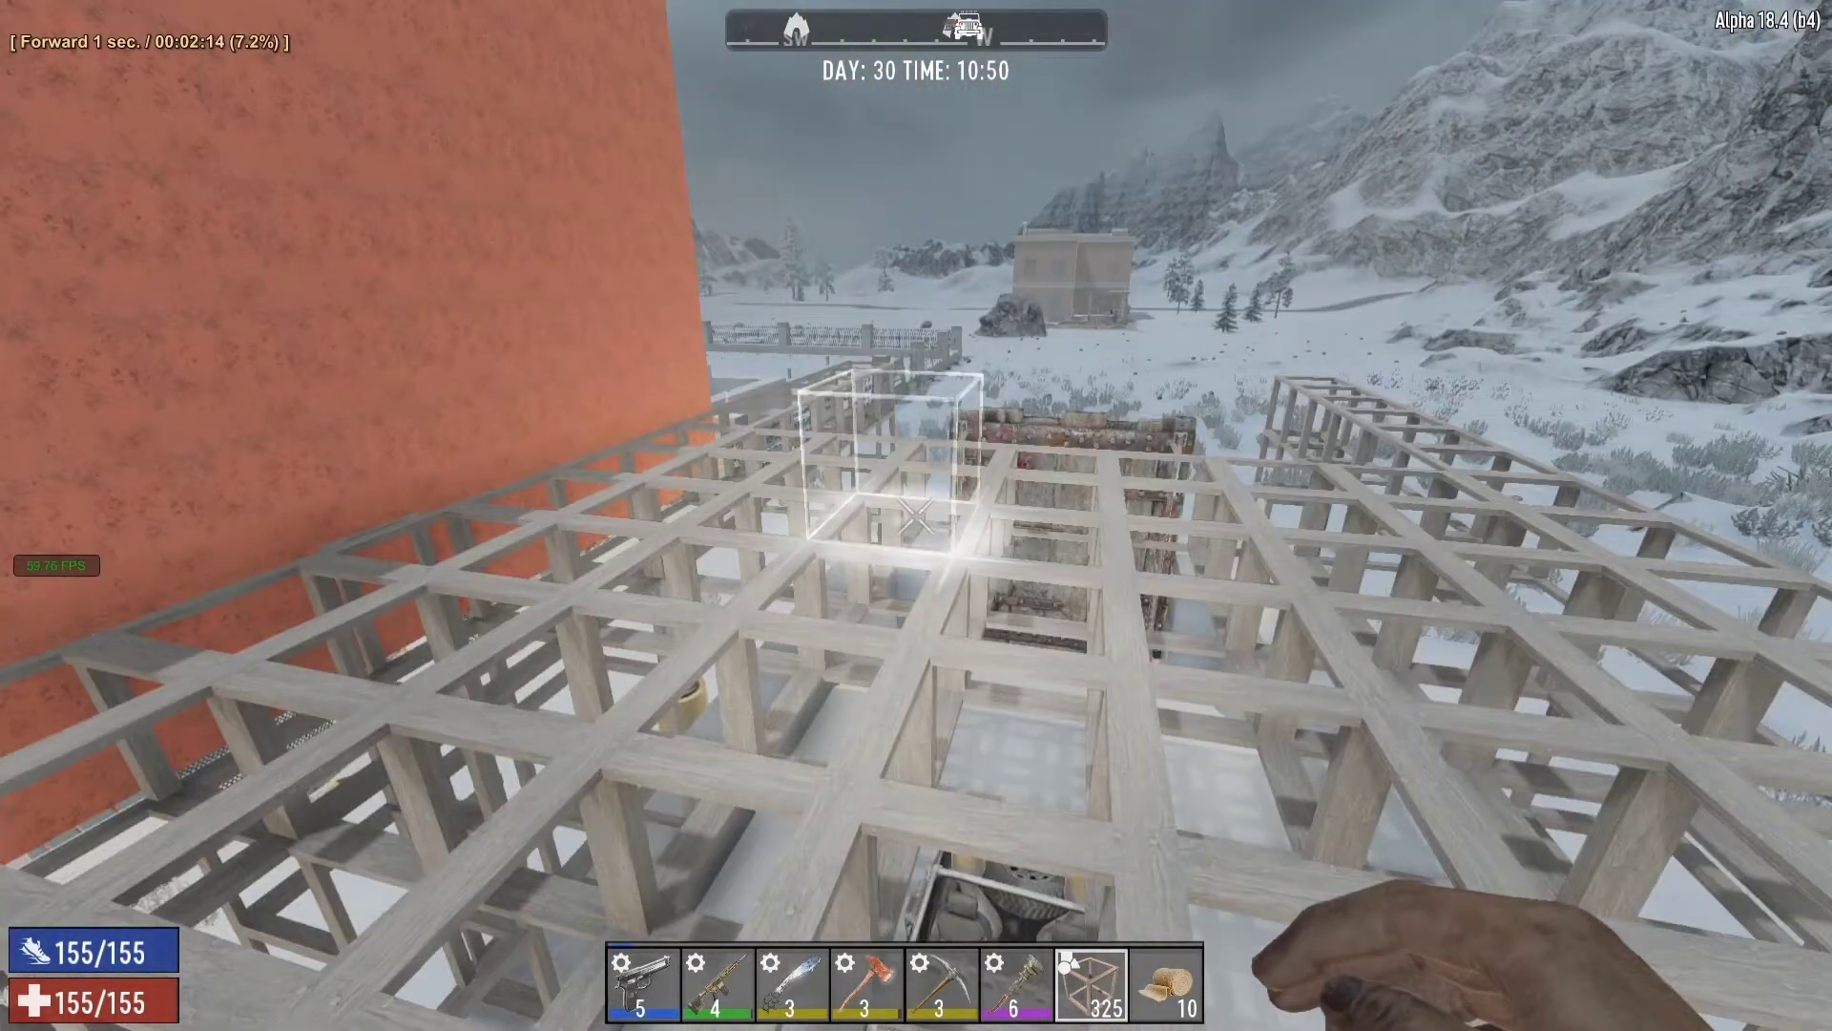
key("Right")
key("Right")
key("Right")
key("Right")
key("Right")
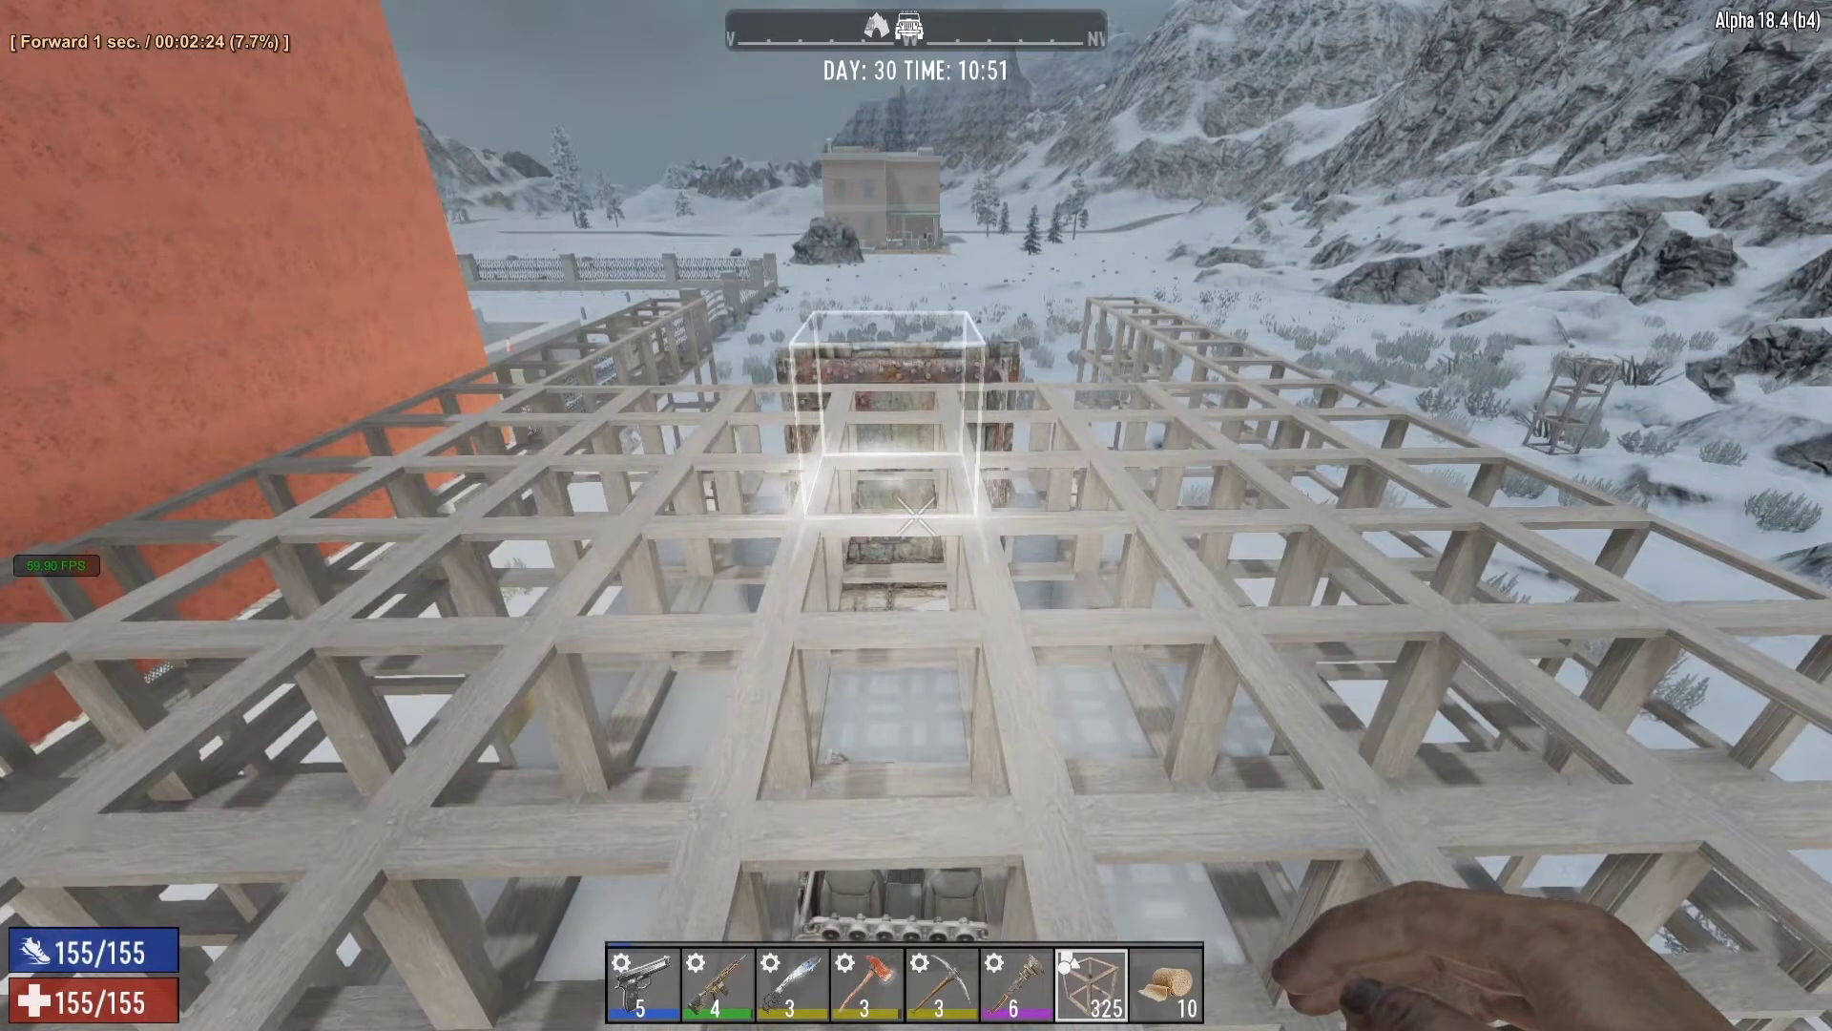
key("Right")
key("Right")
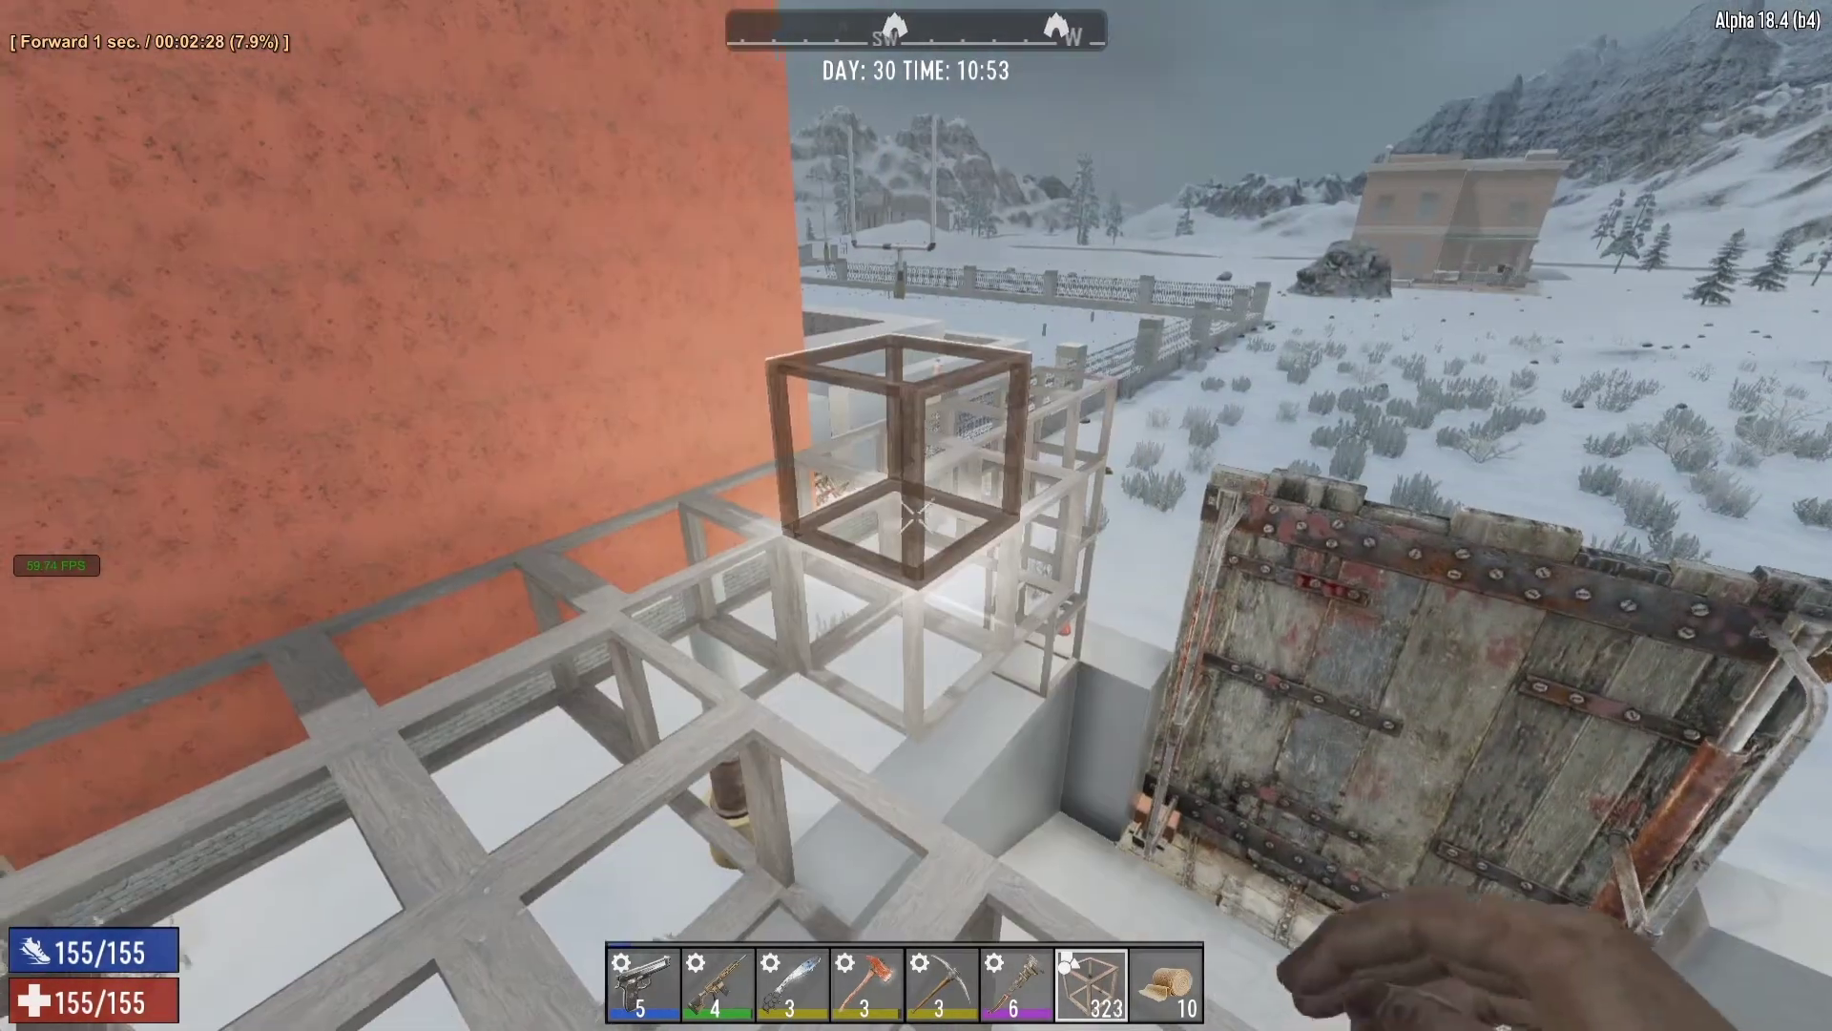
key("Right")
key("Right")
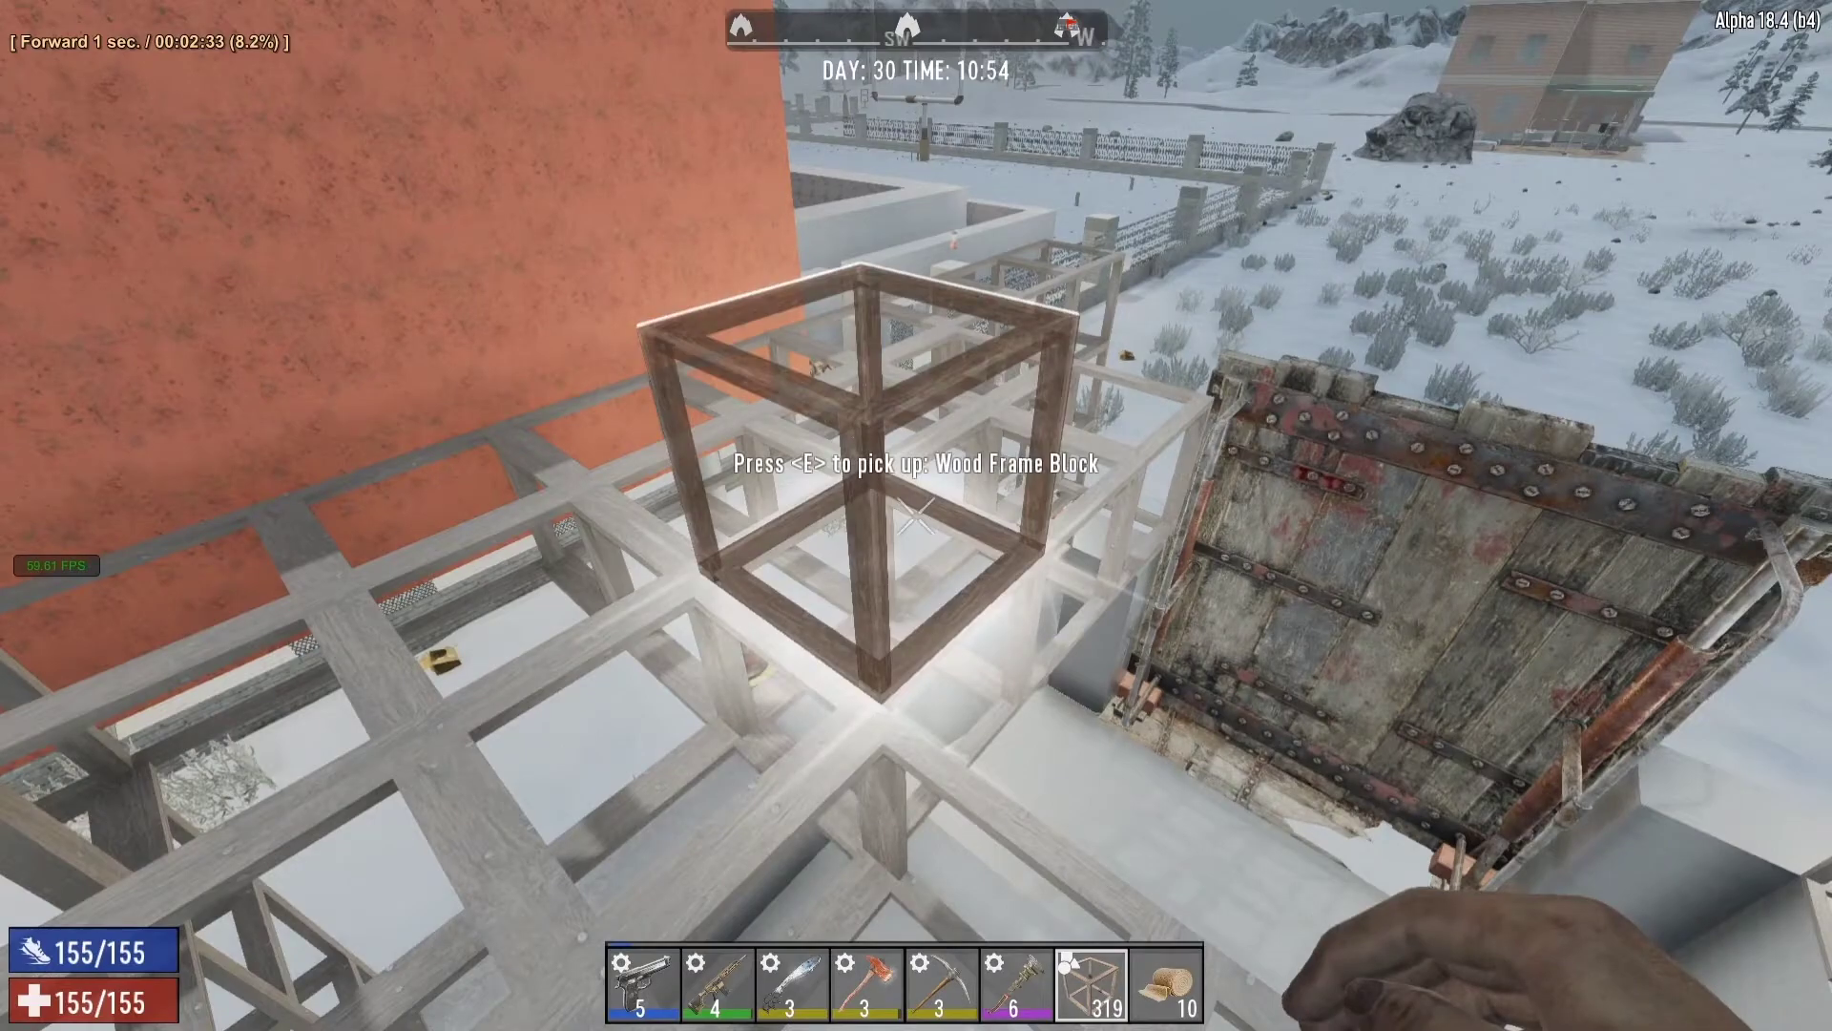
key("Right")
key("Right")
key("Right")
key("Right")
key("Right")
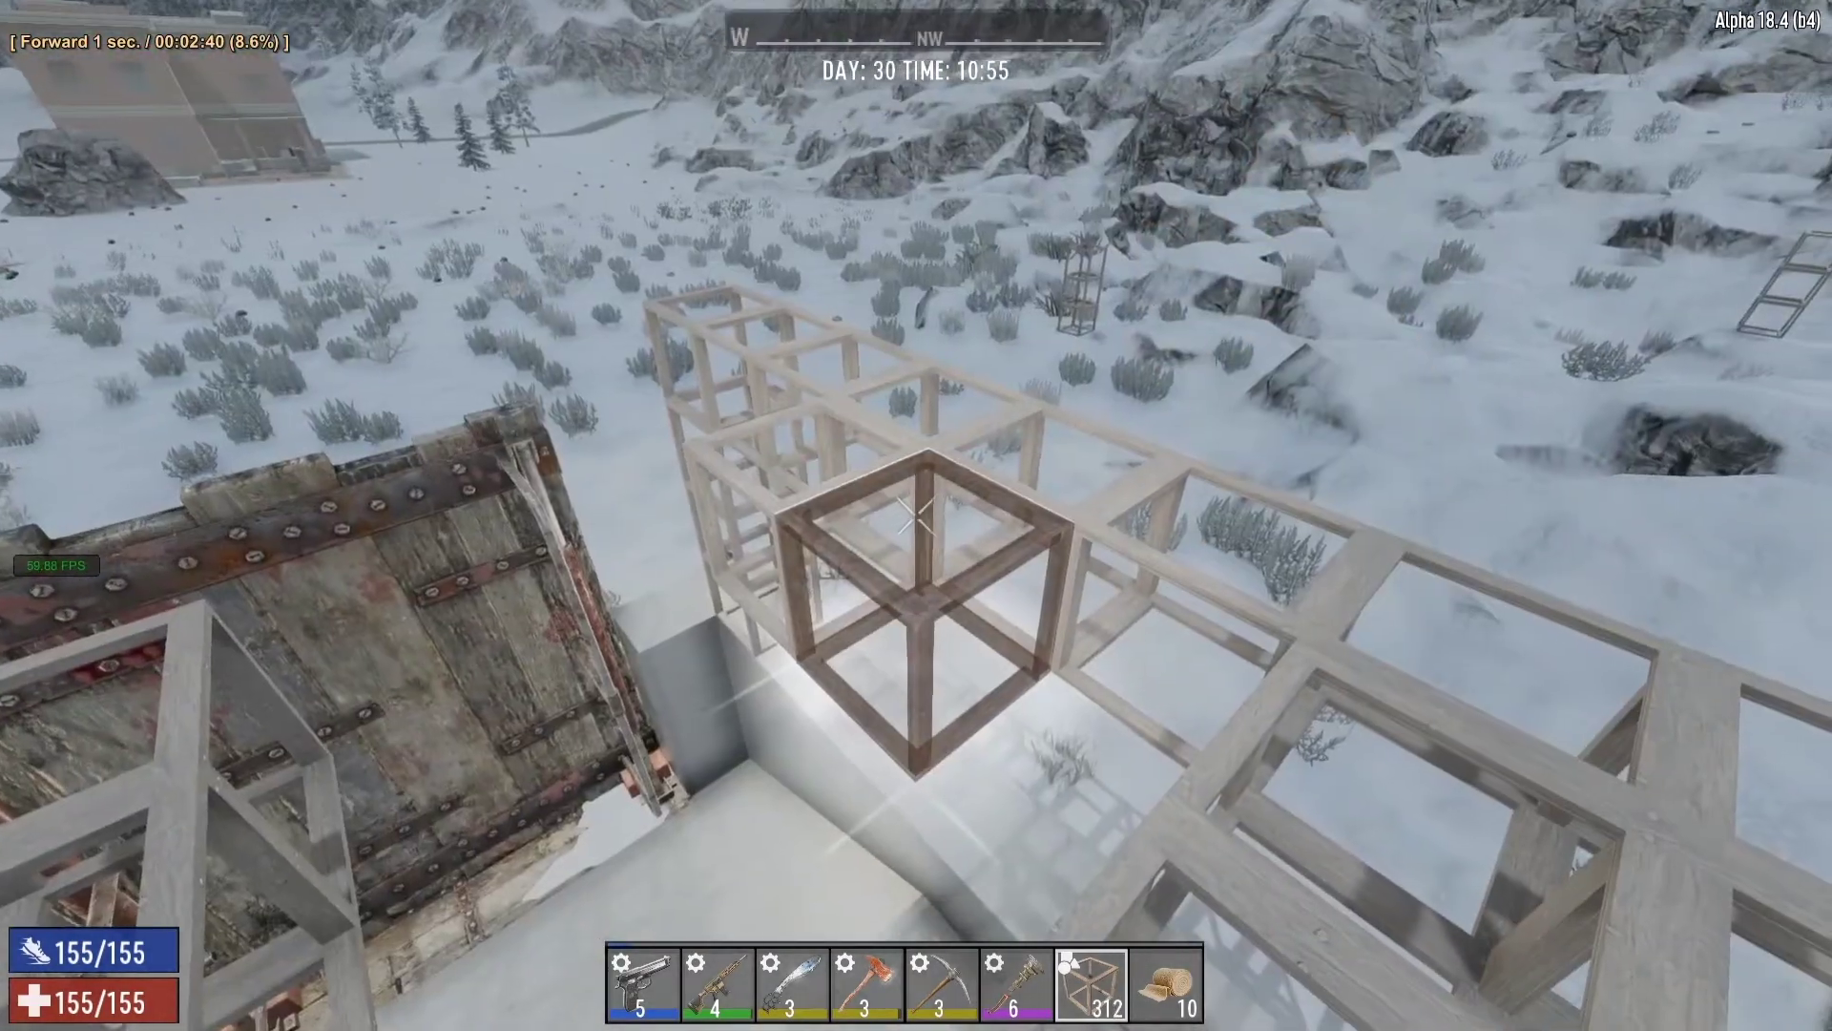
key("Right")
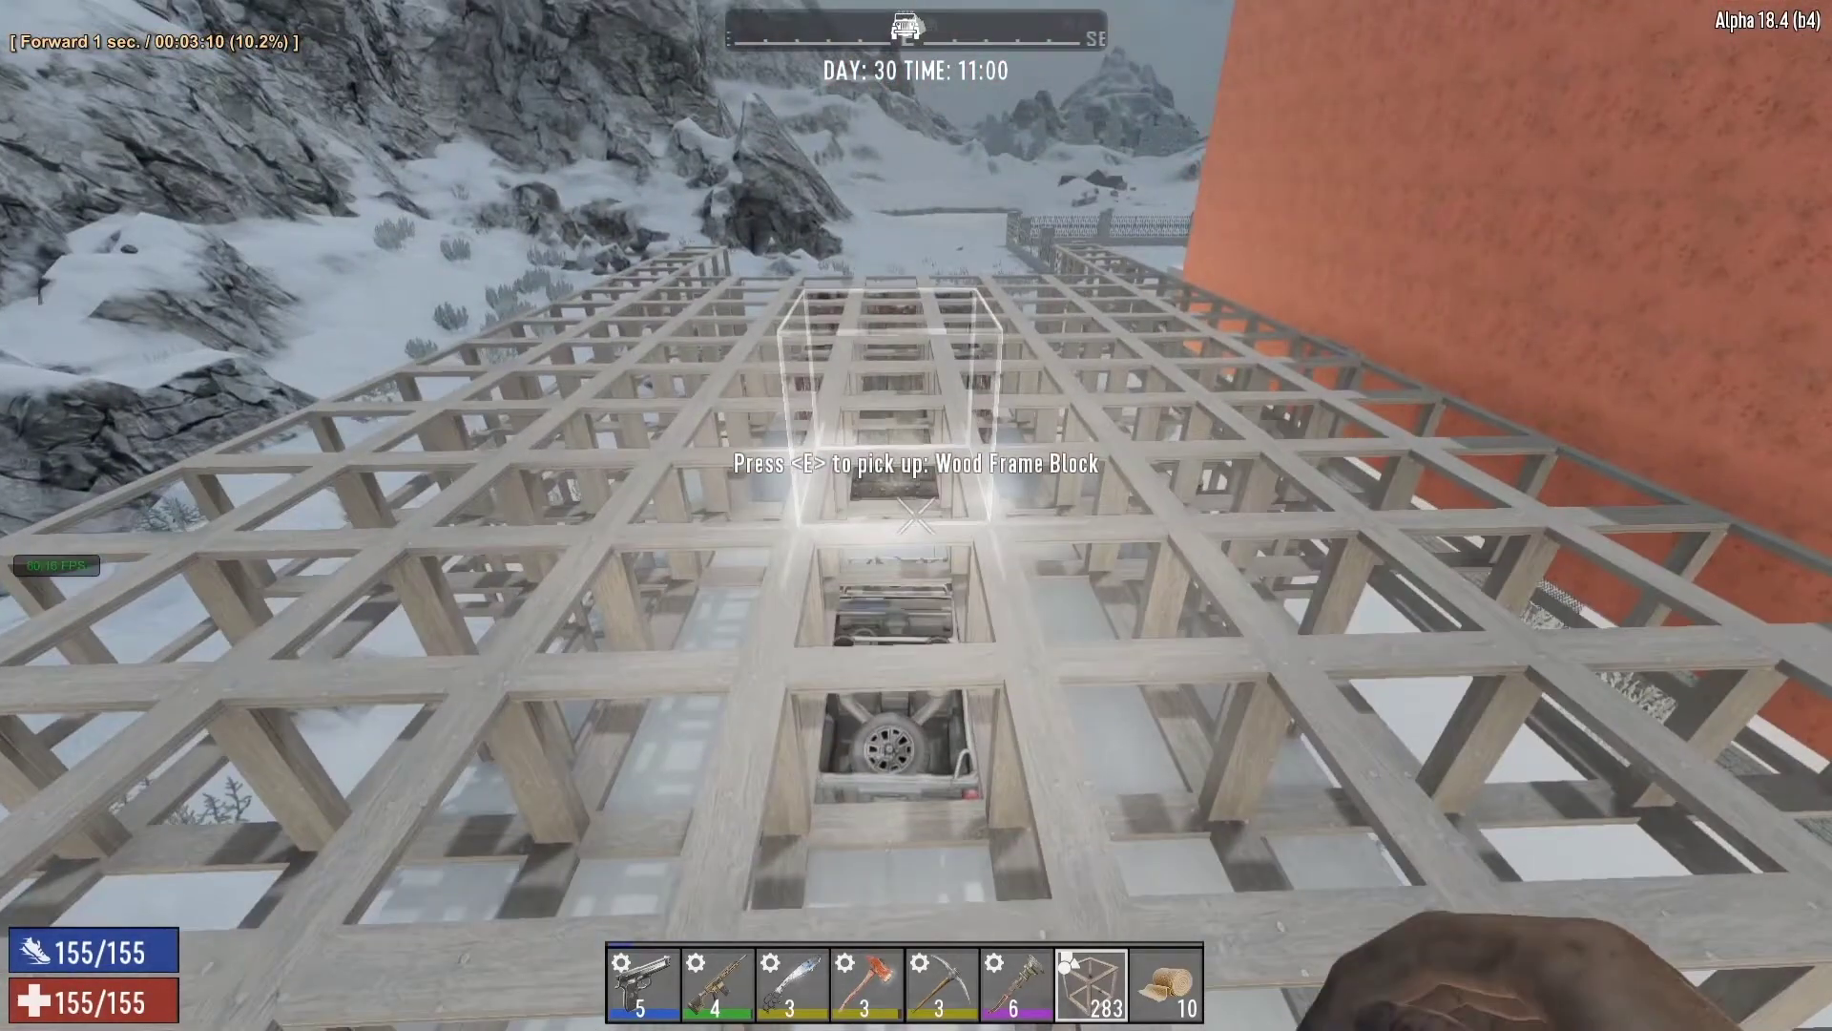
left_click(915, 517)
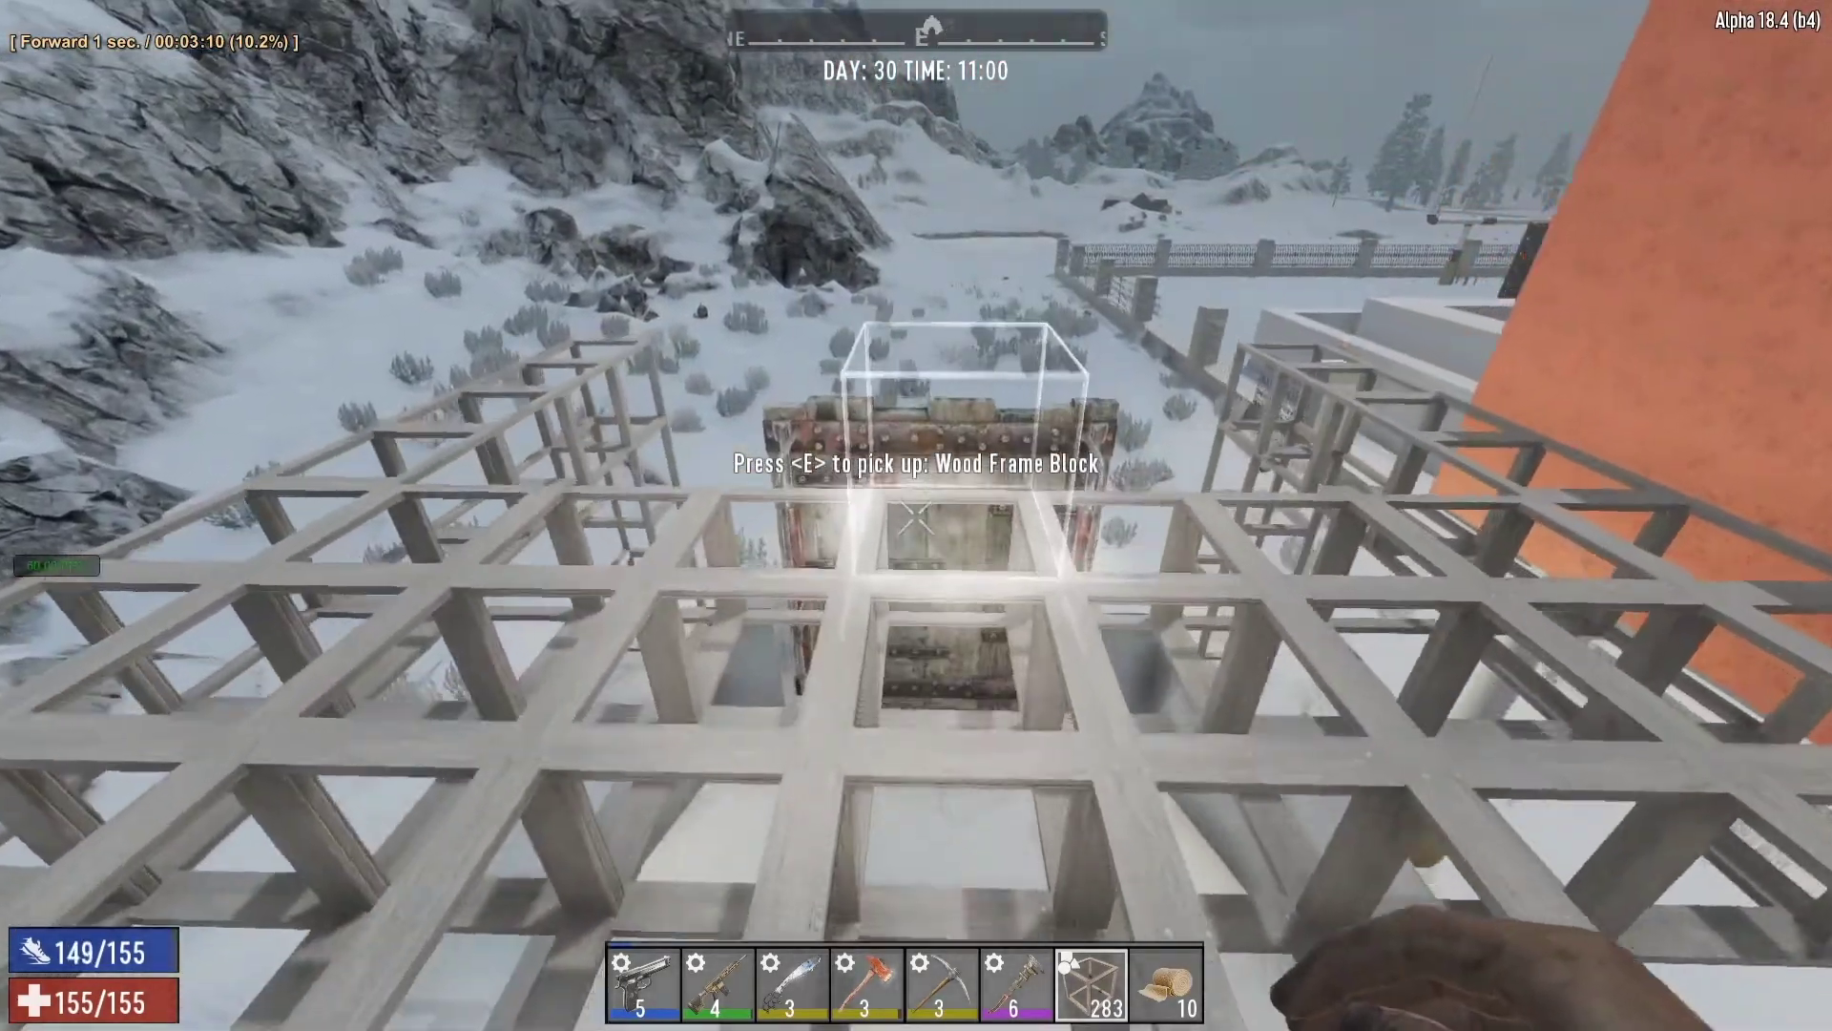
left_click(915, 516)
left_click(915, 516)
left_click(915, 516)
left_click(915, 516)
left_click(915, 516)
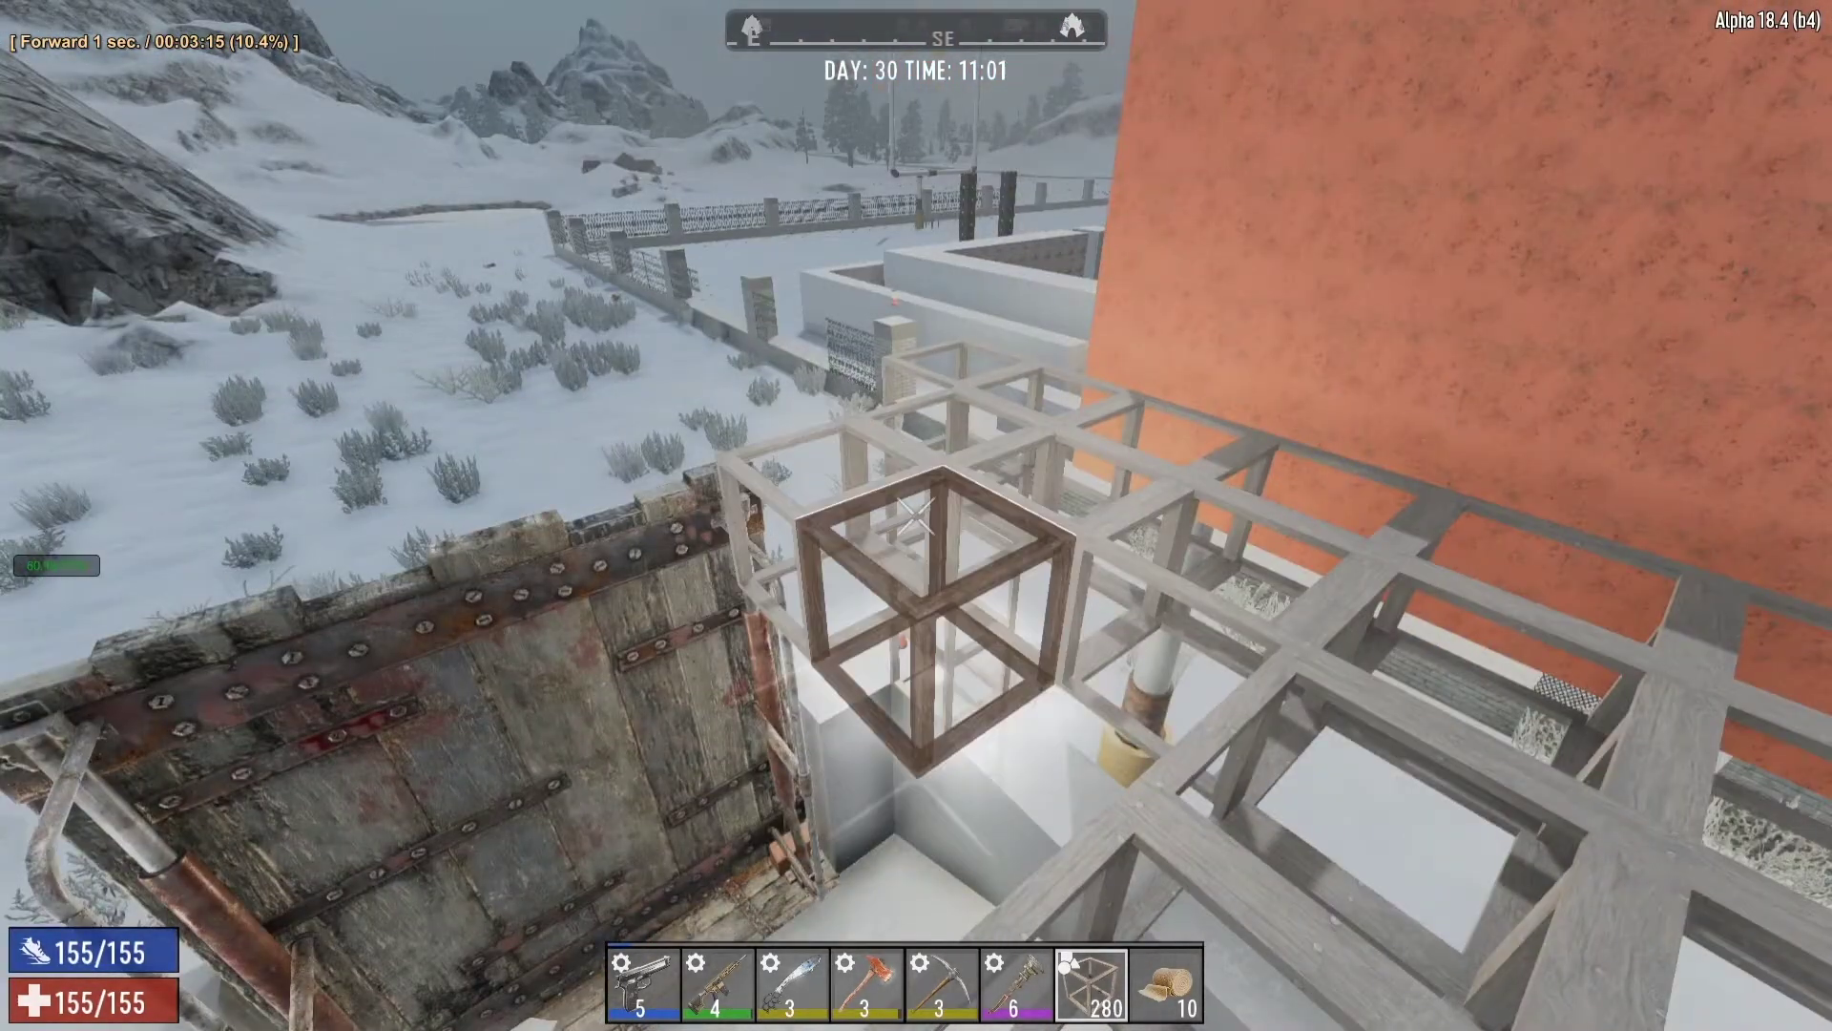
left_click(915, 516)
left_click(915, 516)
left_click(915, 516)
left_click(915, 517)
left_click(915, 517)
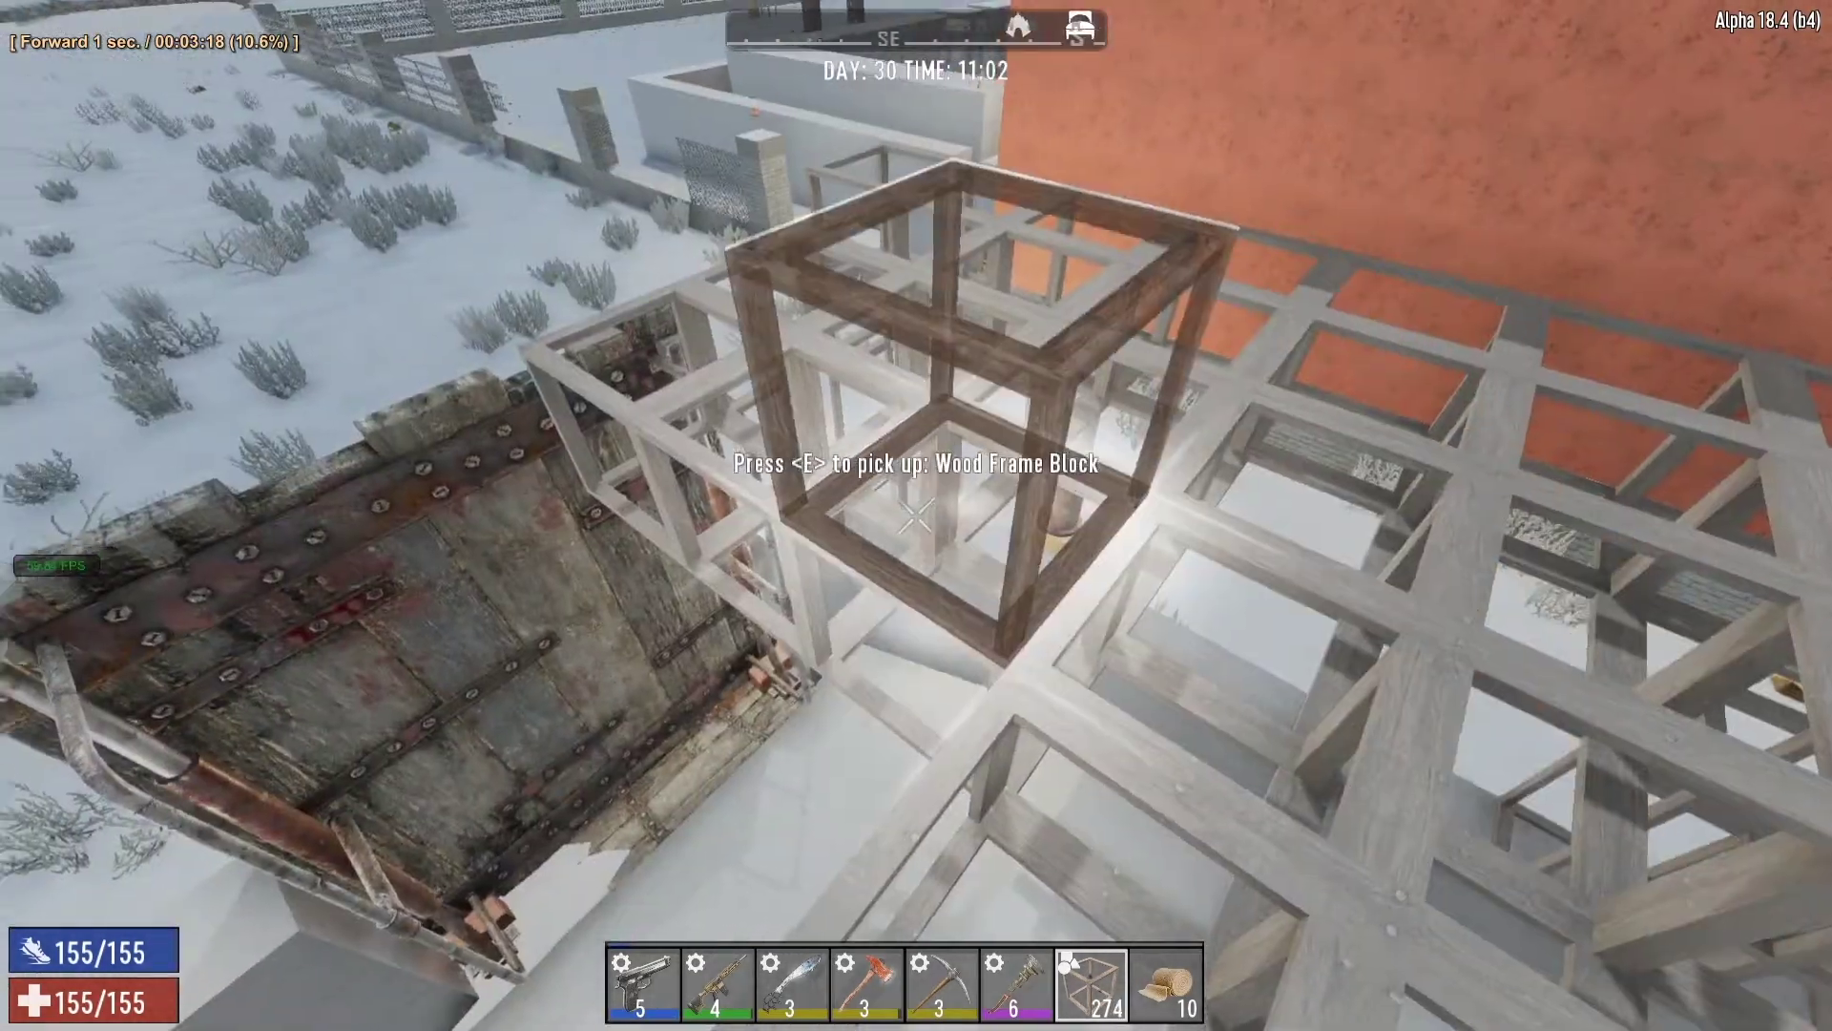
left_click(915, 517)
left_click(915, 516)
left_click(915, 516)
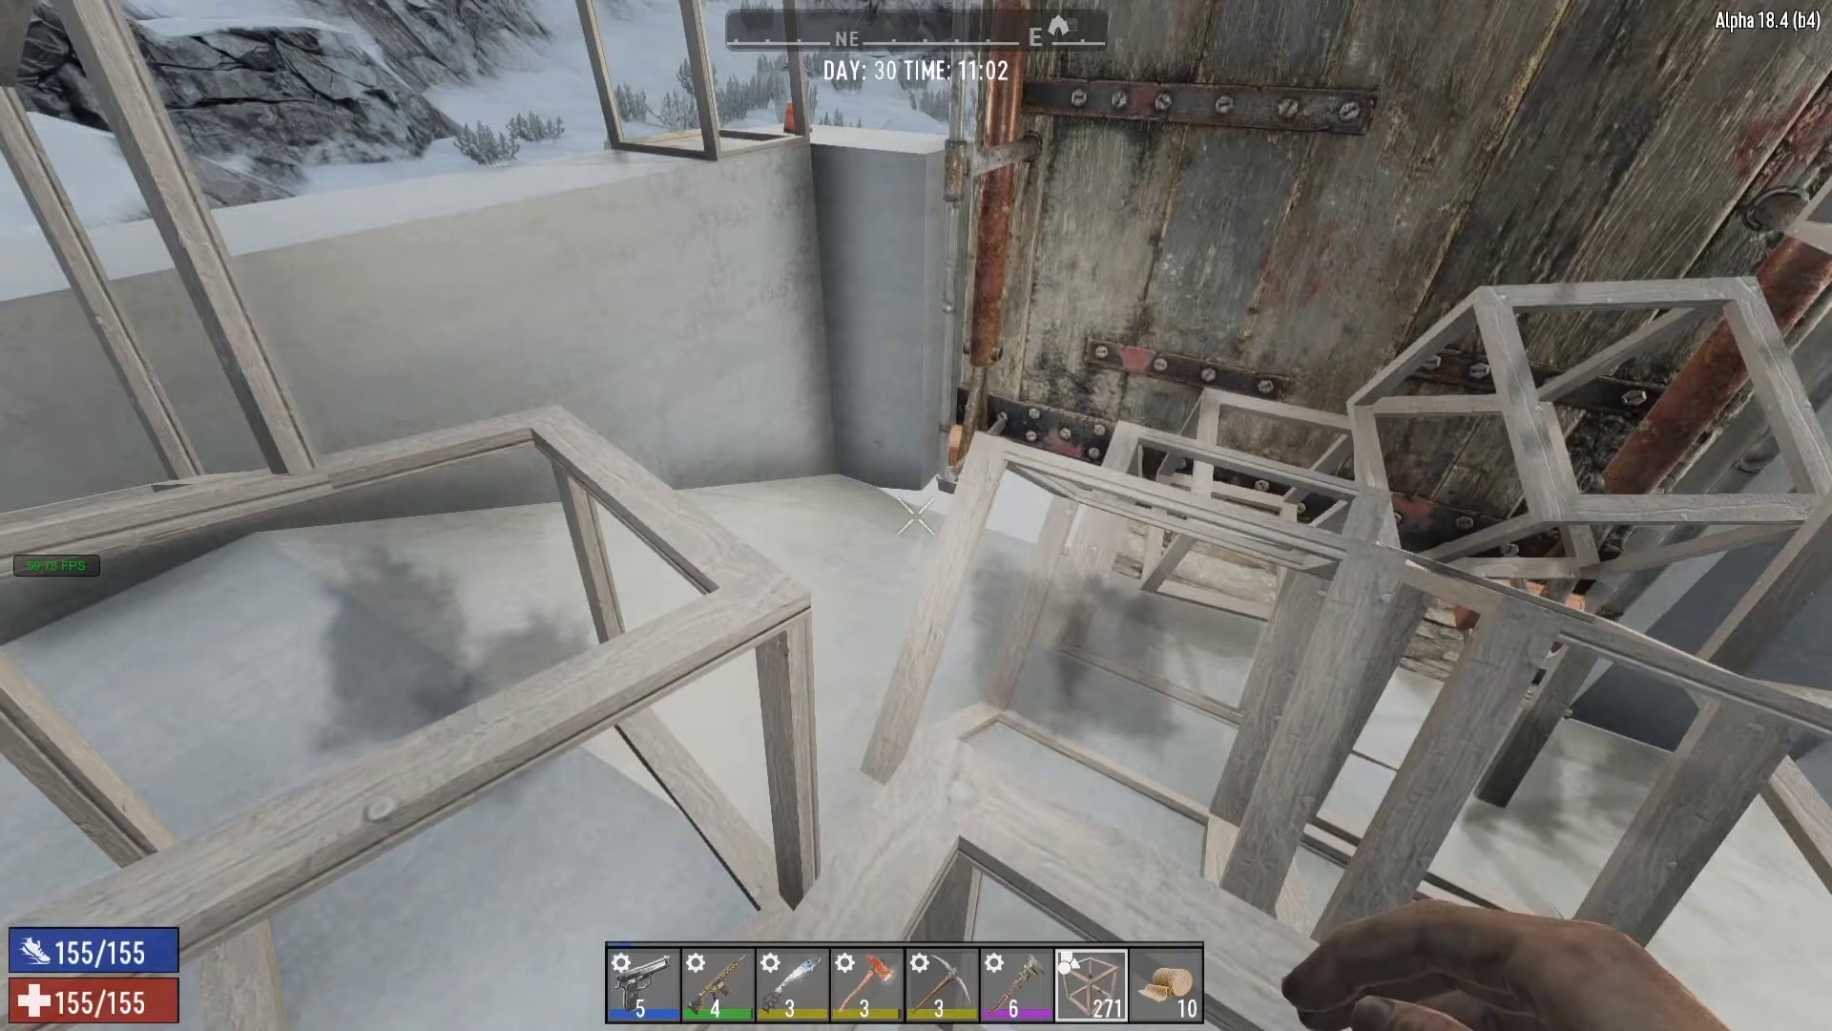
Go back in the recording, advance frame by frame to the hand reaching over the wood frames, and save that frame as an image
key("Left")
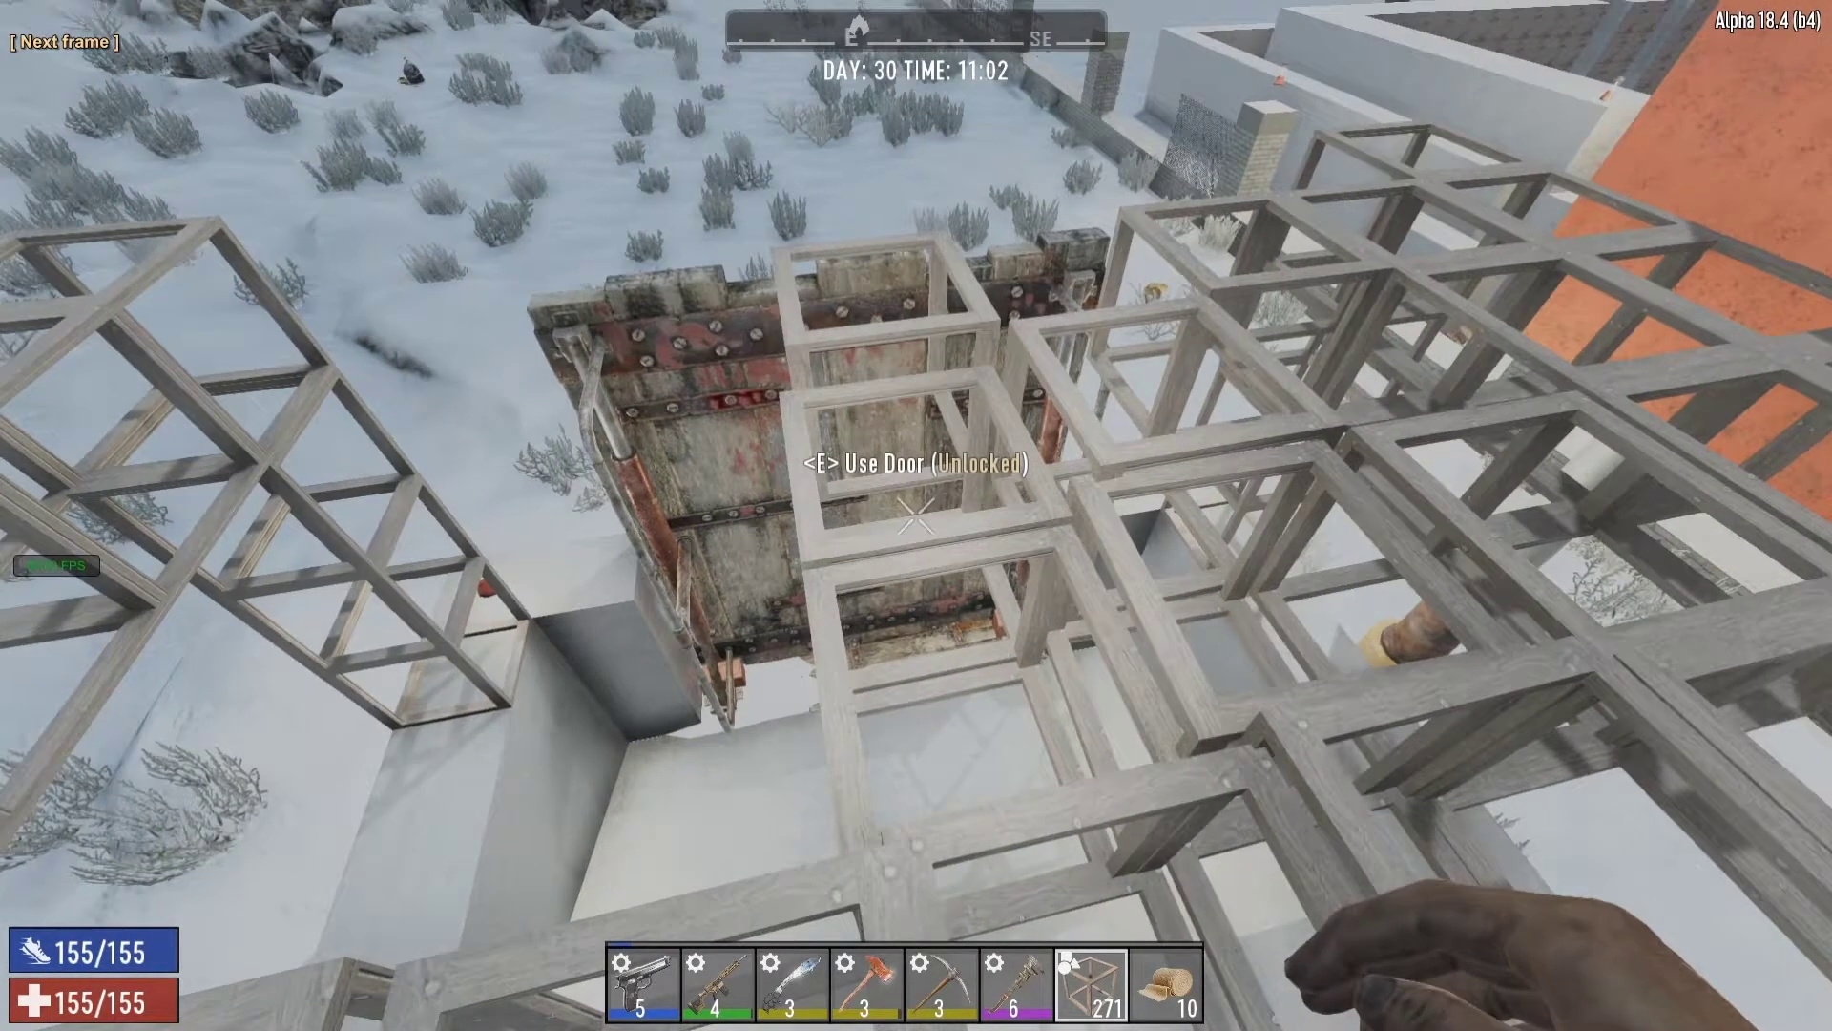
key("f")
key("f")
key("f")
key("f")
key("f")
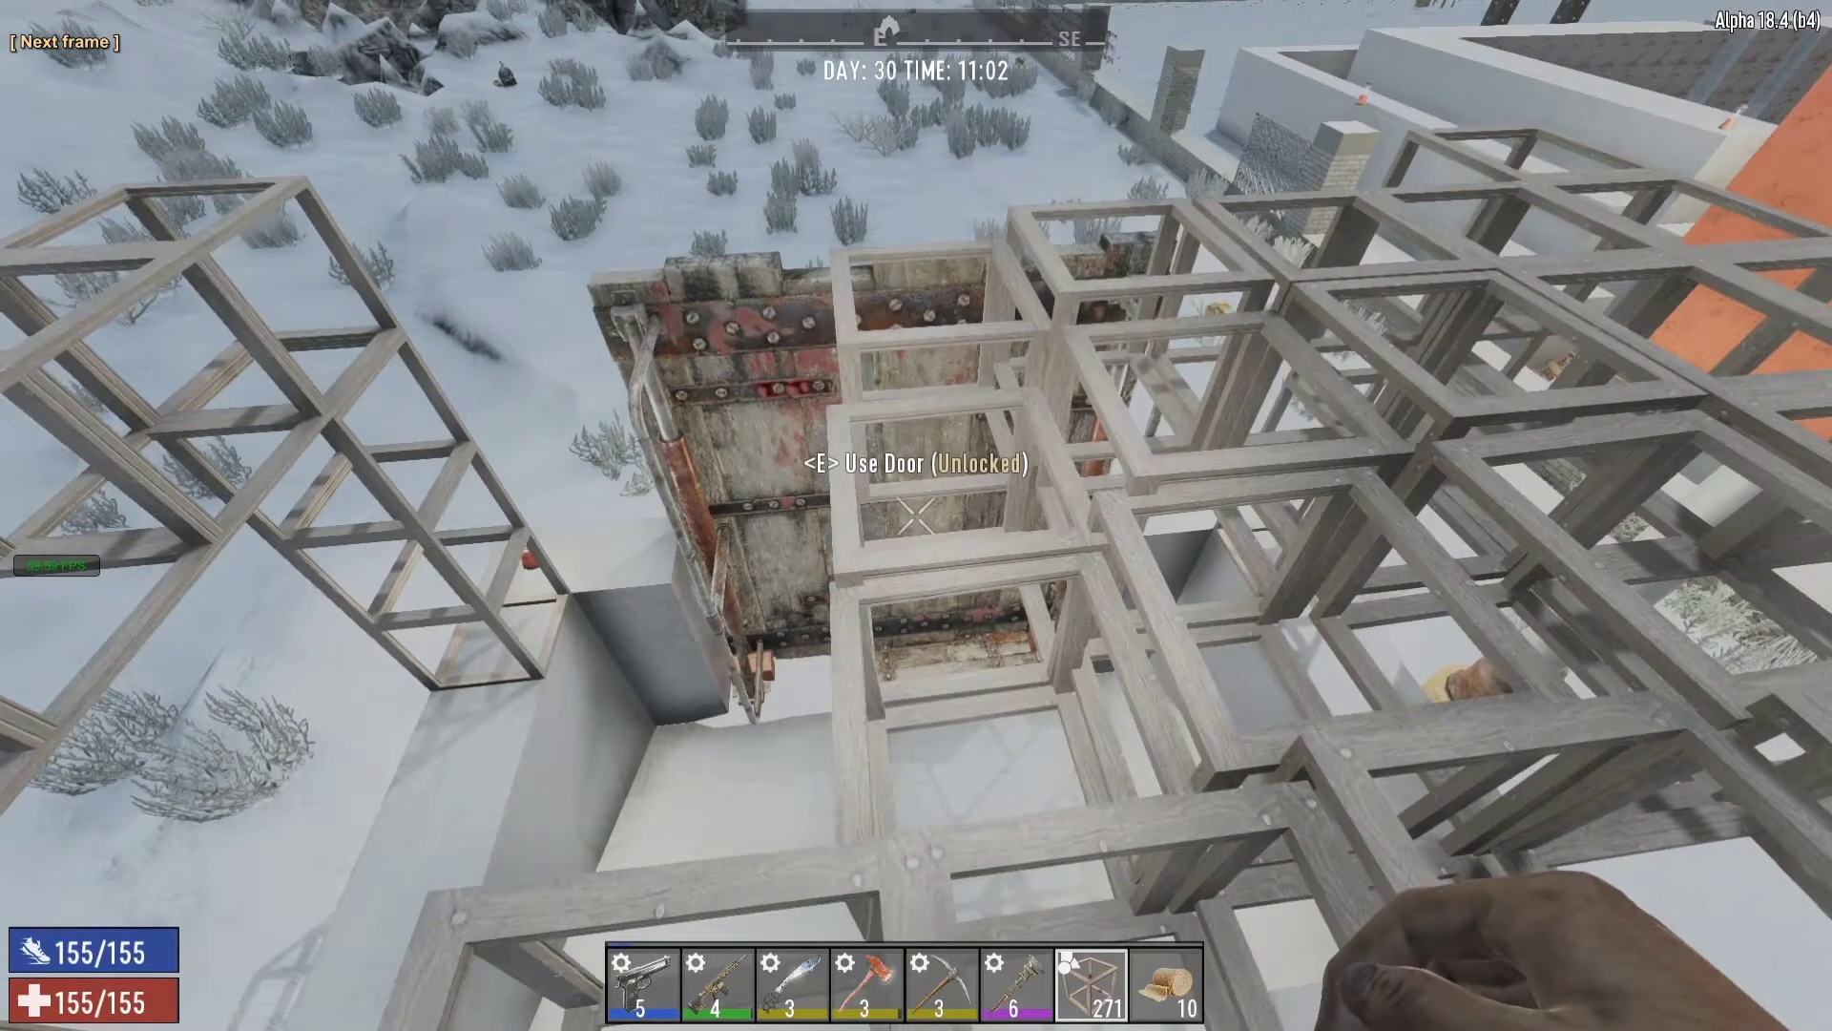
key("f")
key("f")
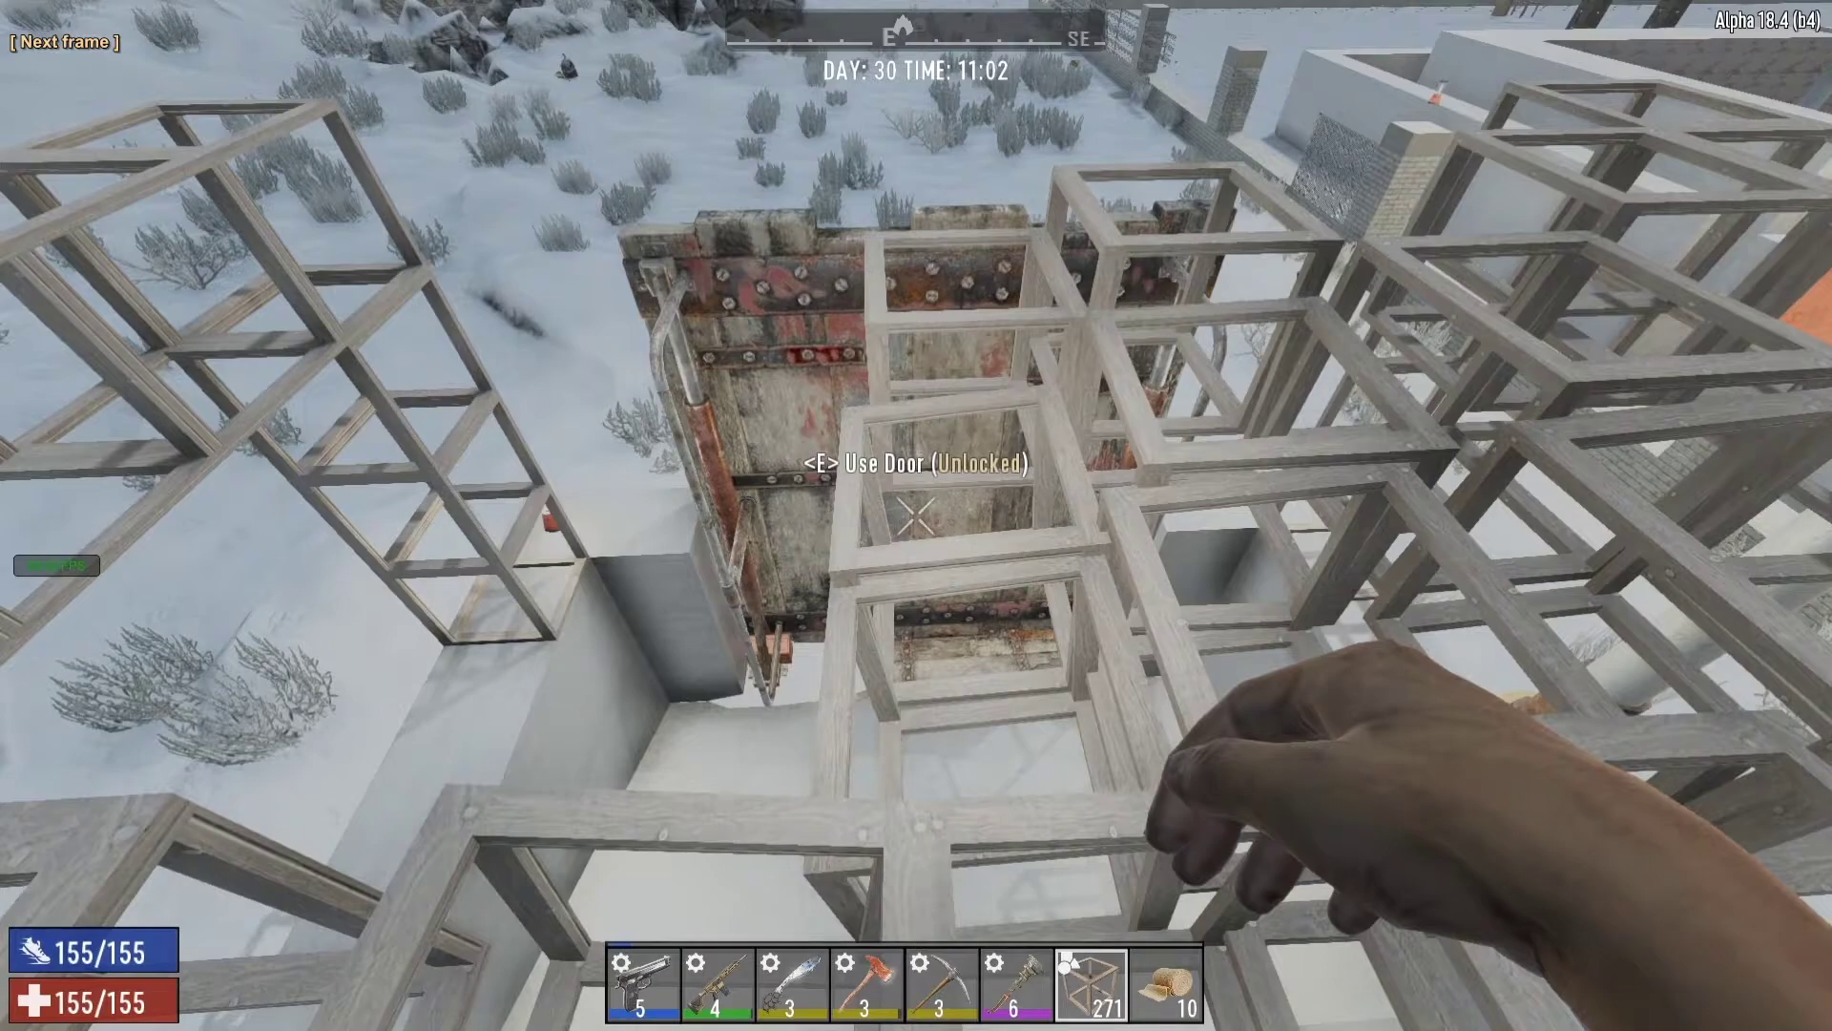
key("f")
key("ctrl+e")
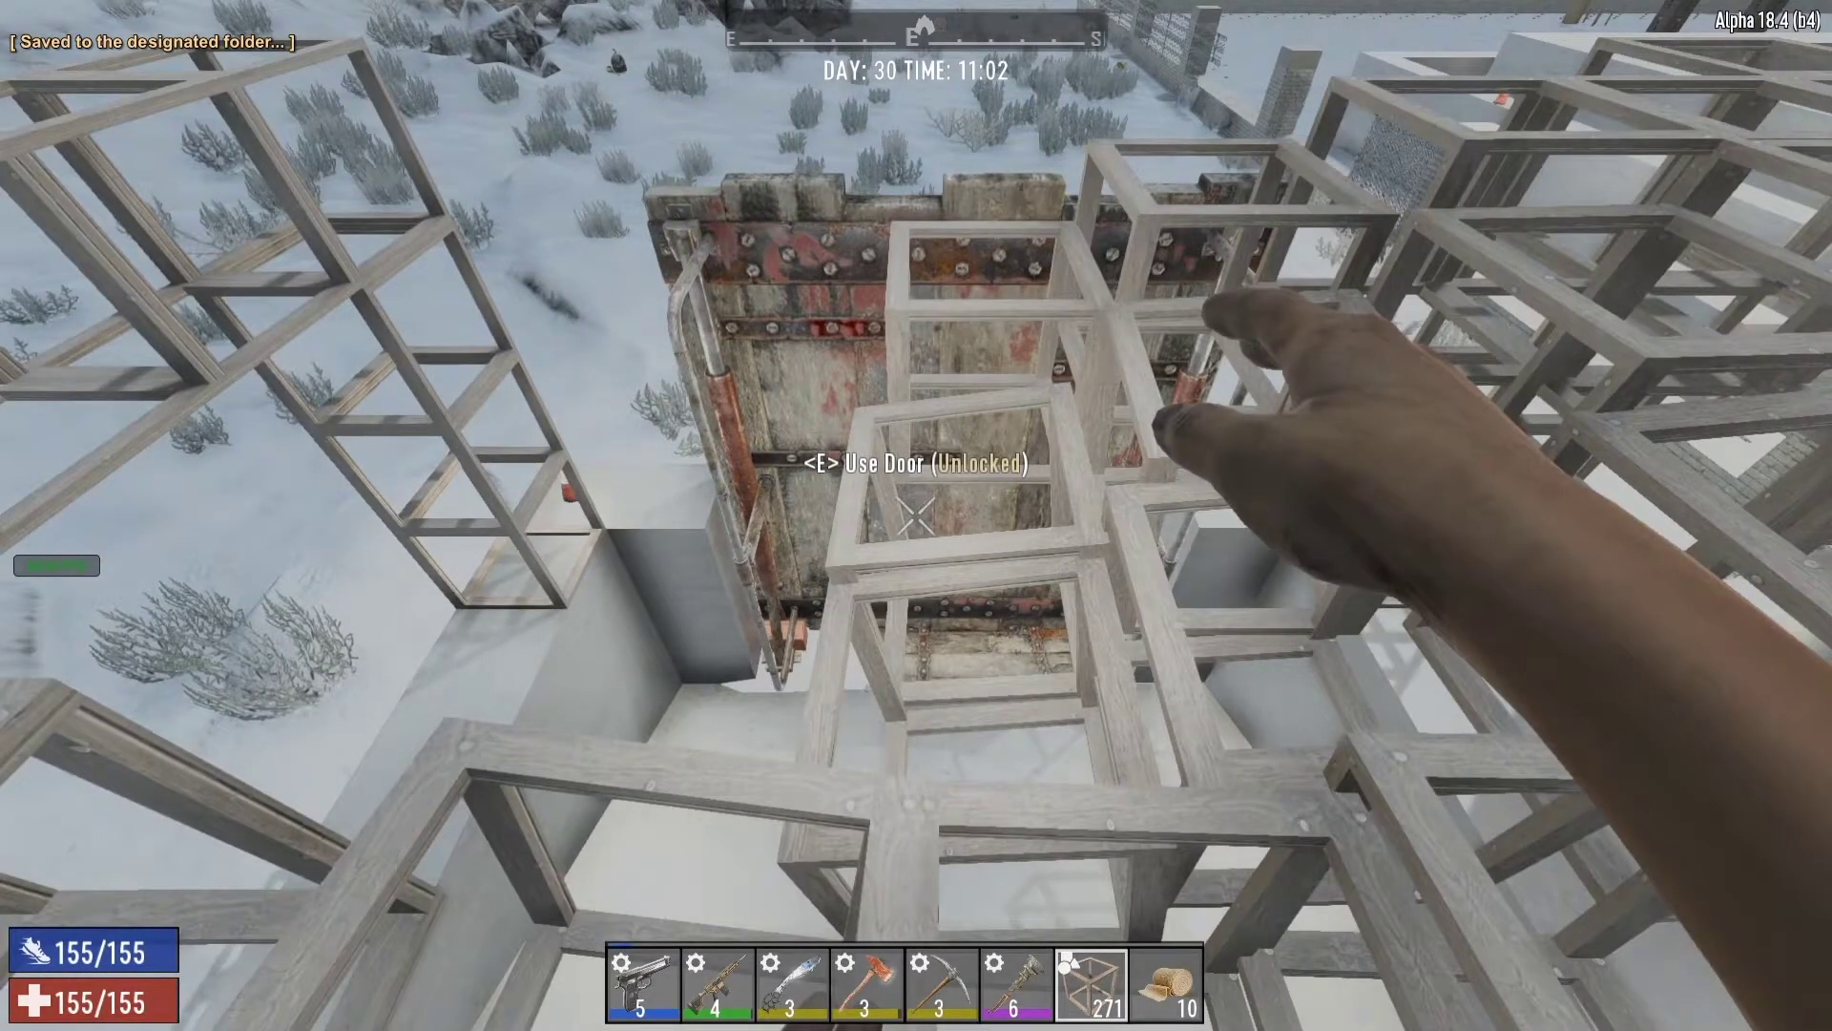
key("Return")
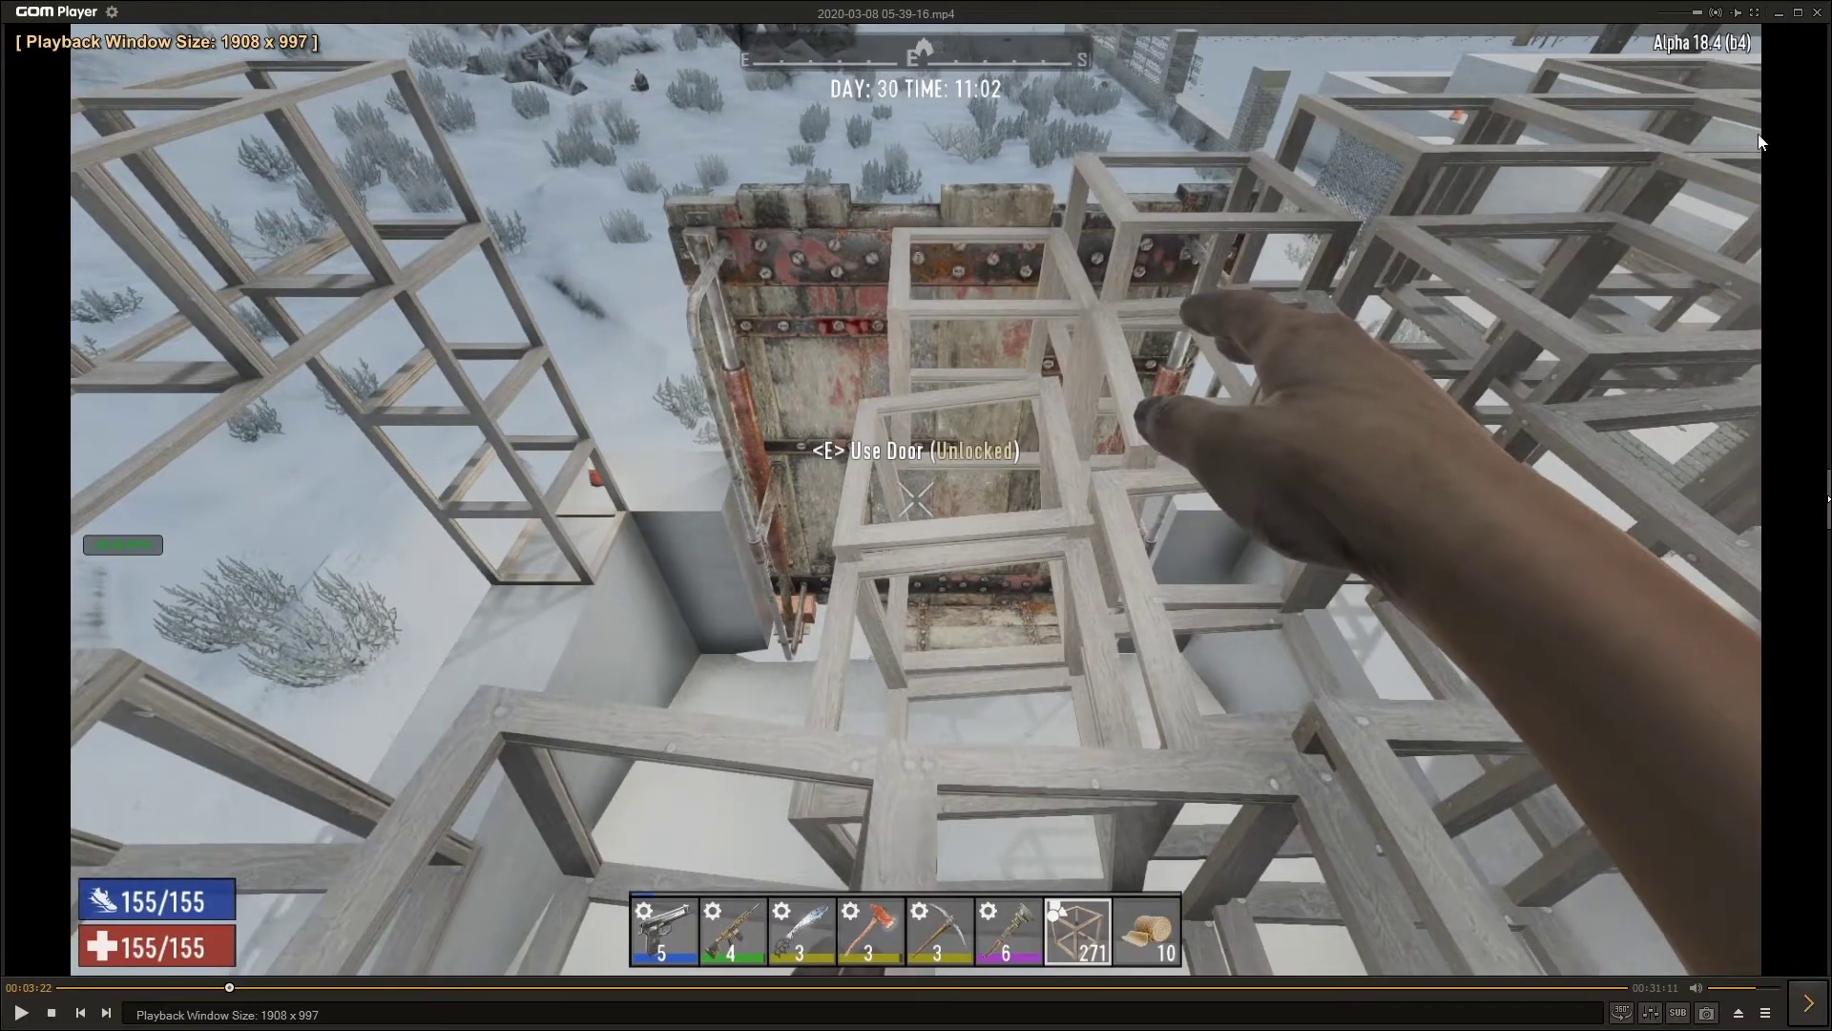
left_click(1826, 12)
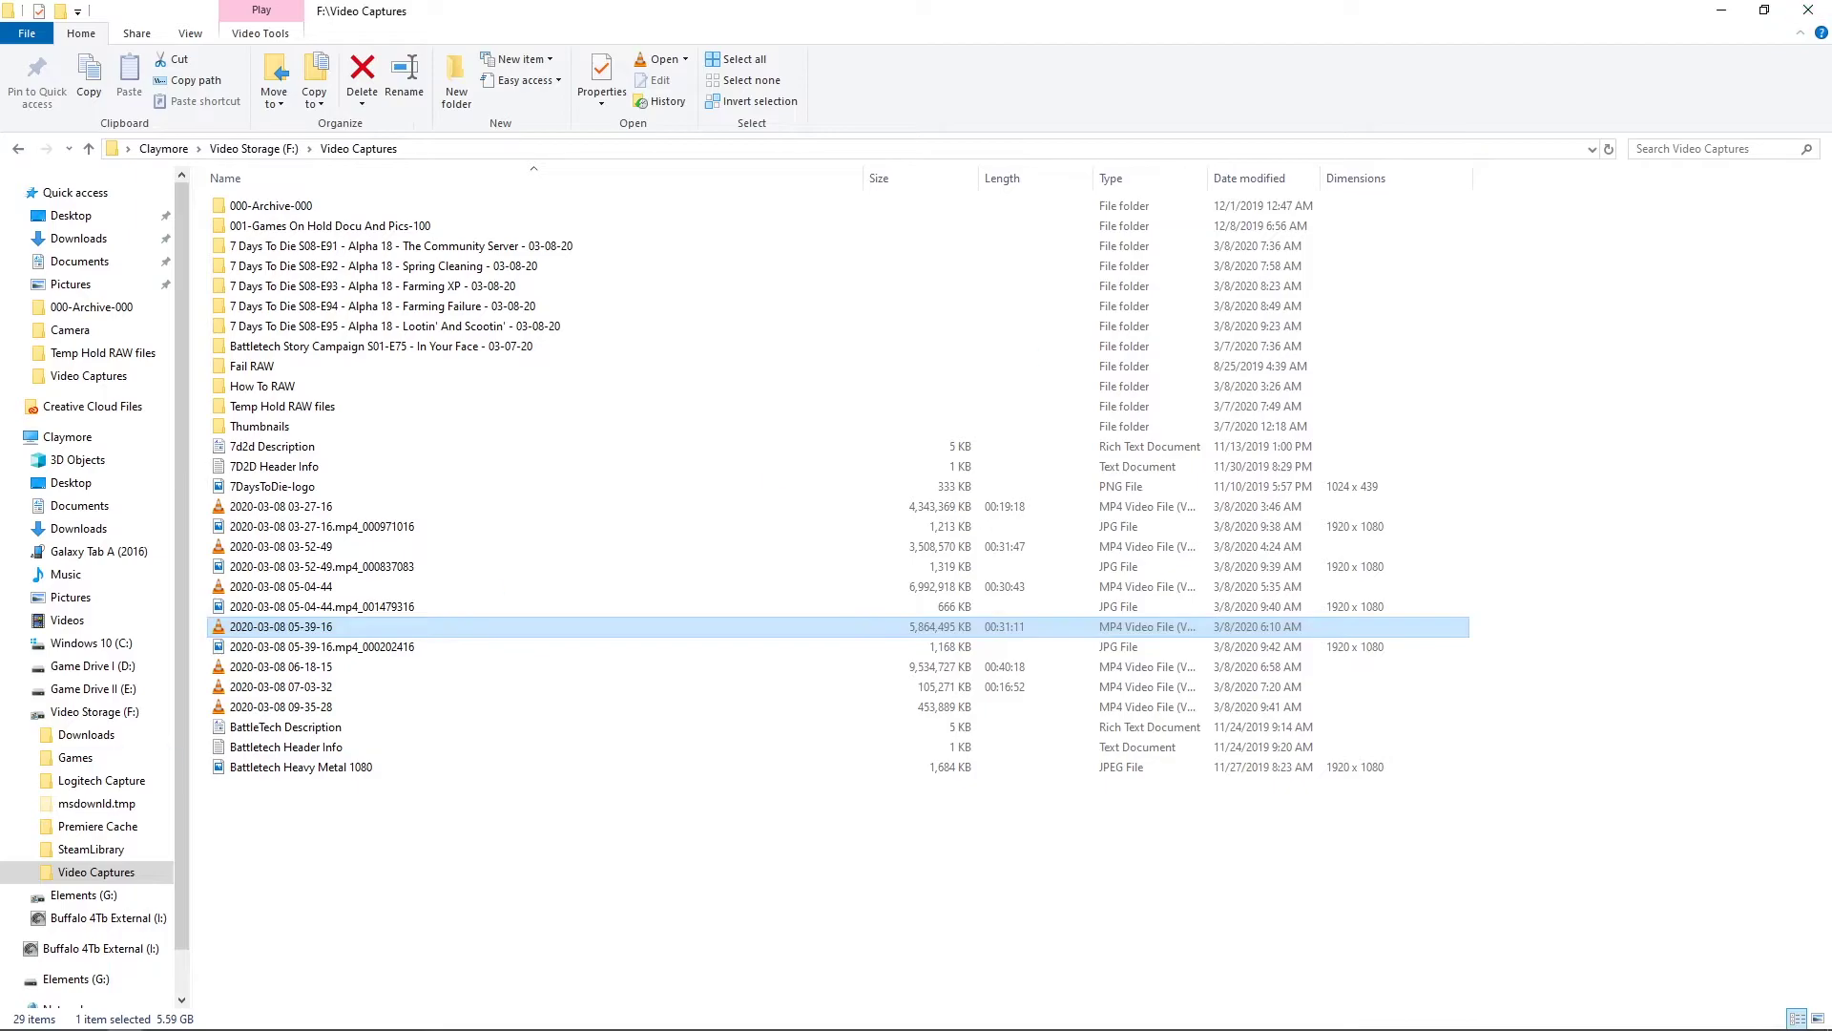
double_click(389, 646)
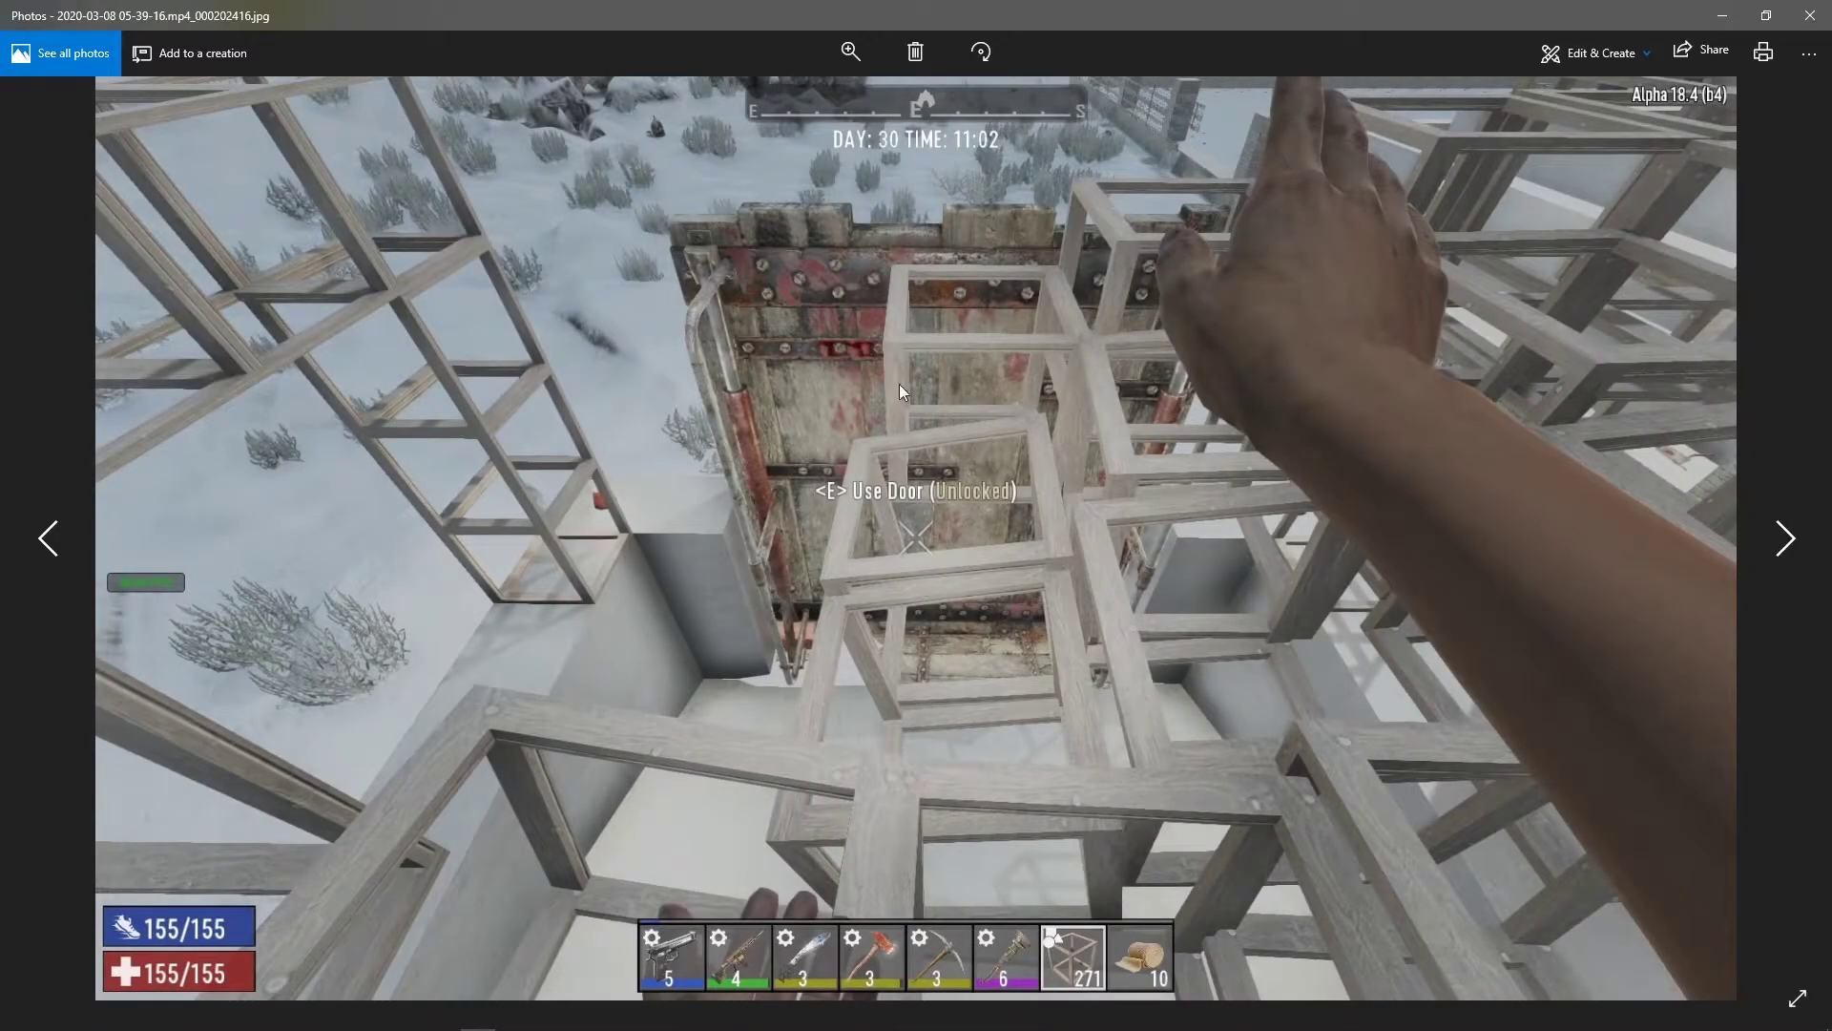
left_click(1810, 16)
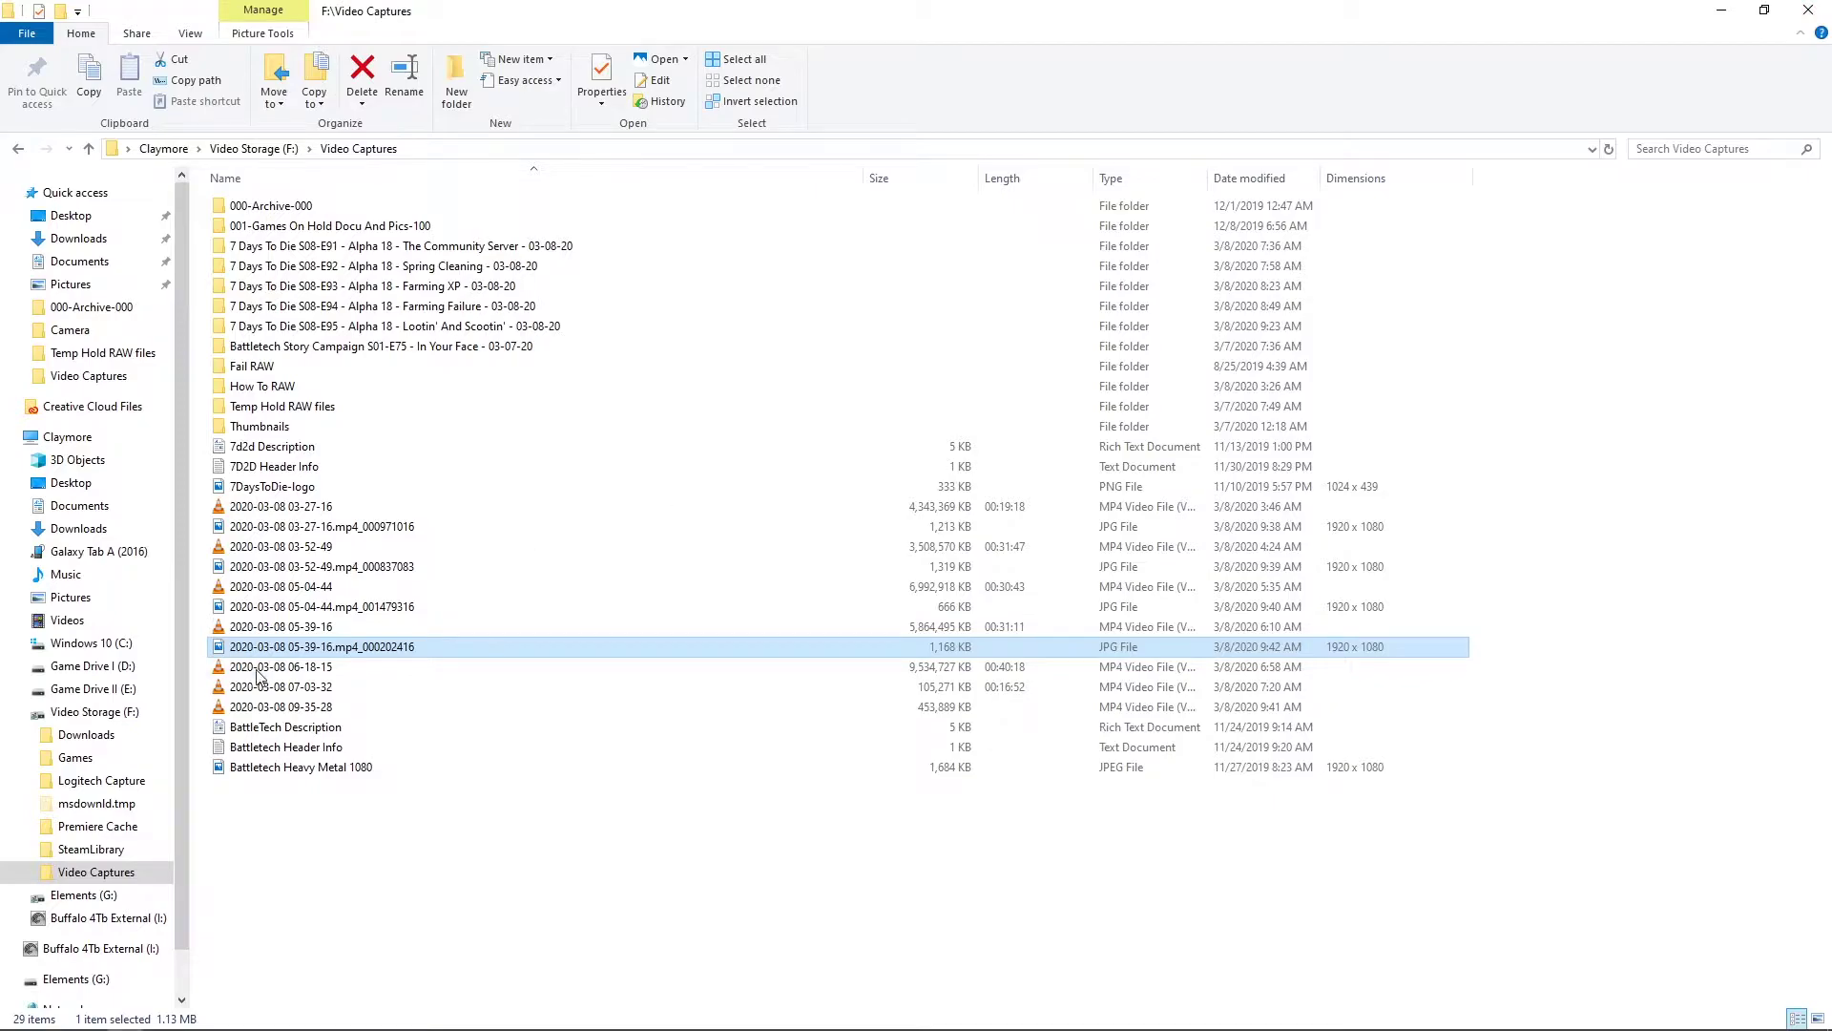
left_click(292, 670)
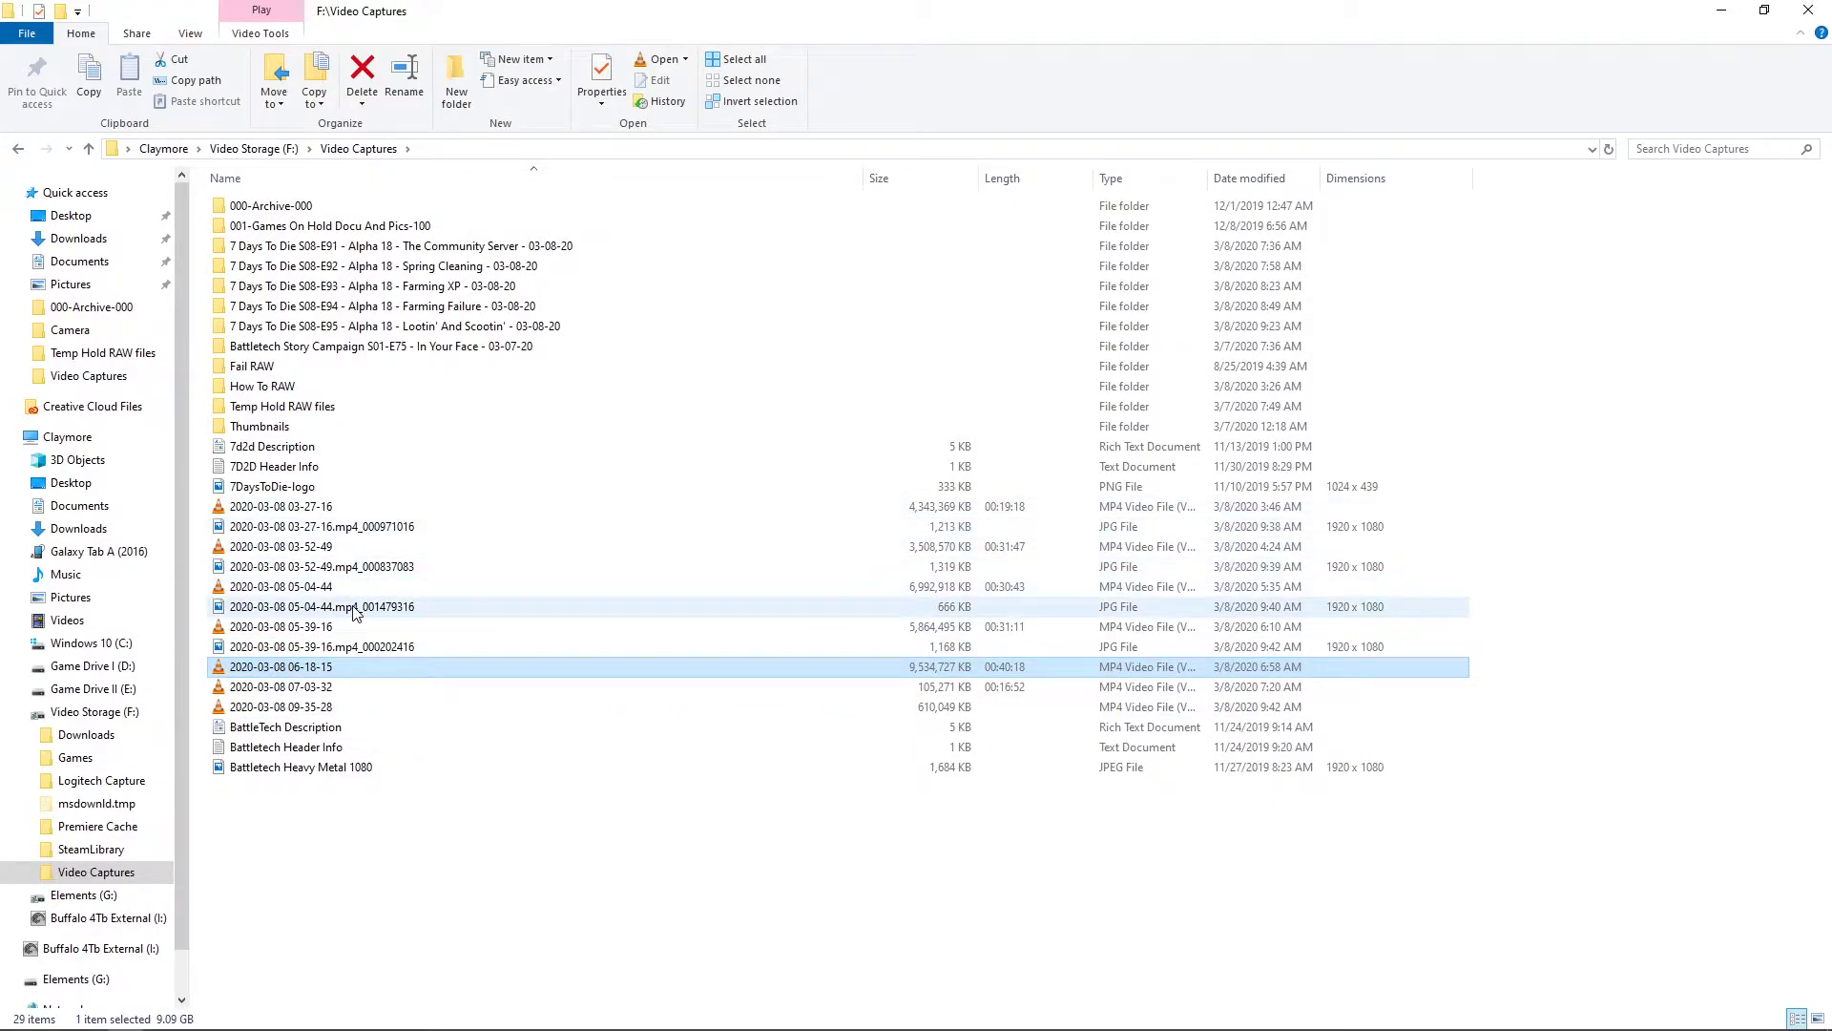
right_click(332, 672)
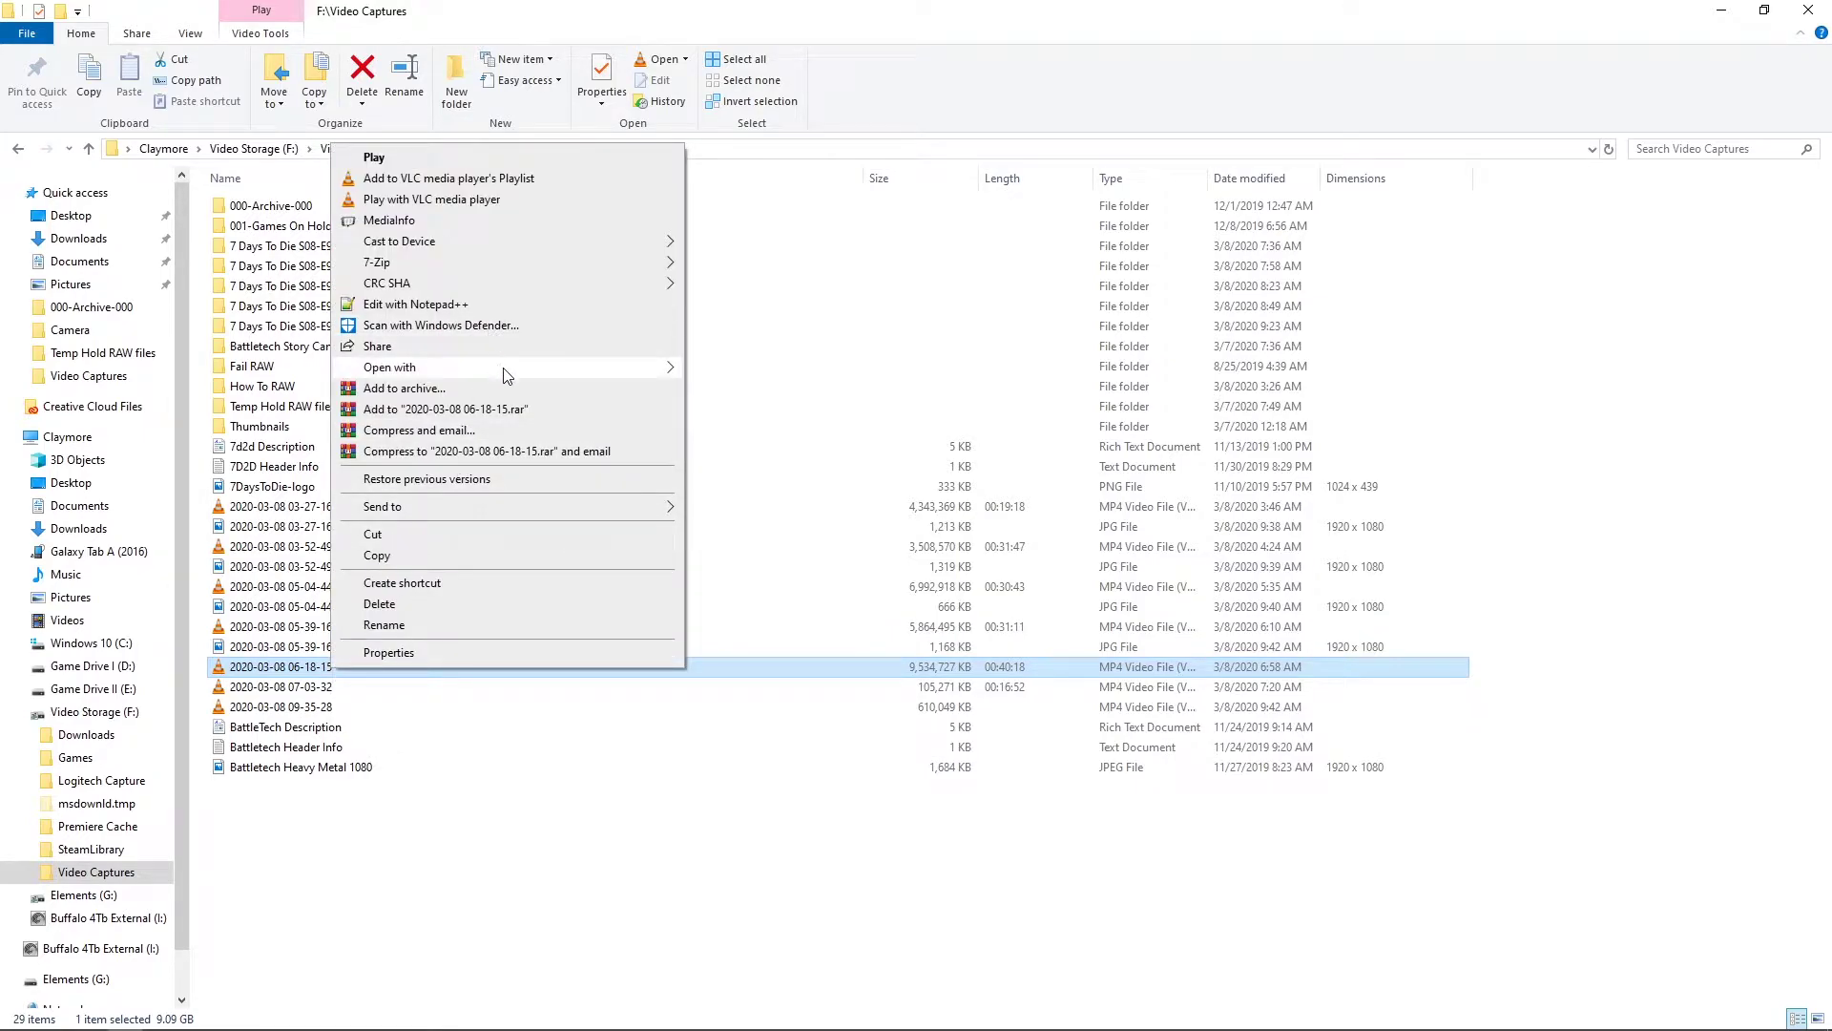
left_click(723, 371)
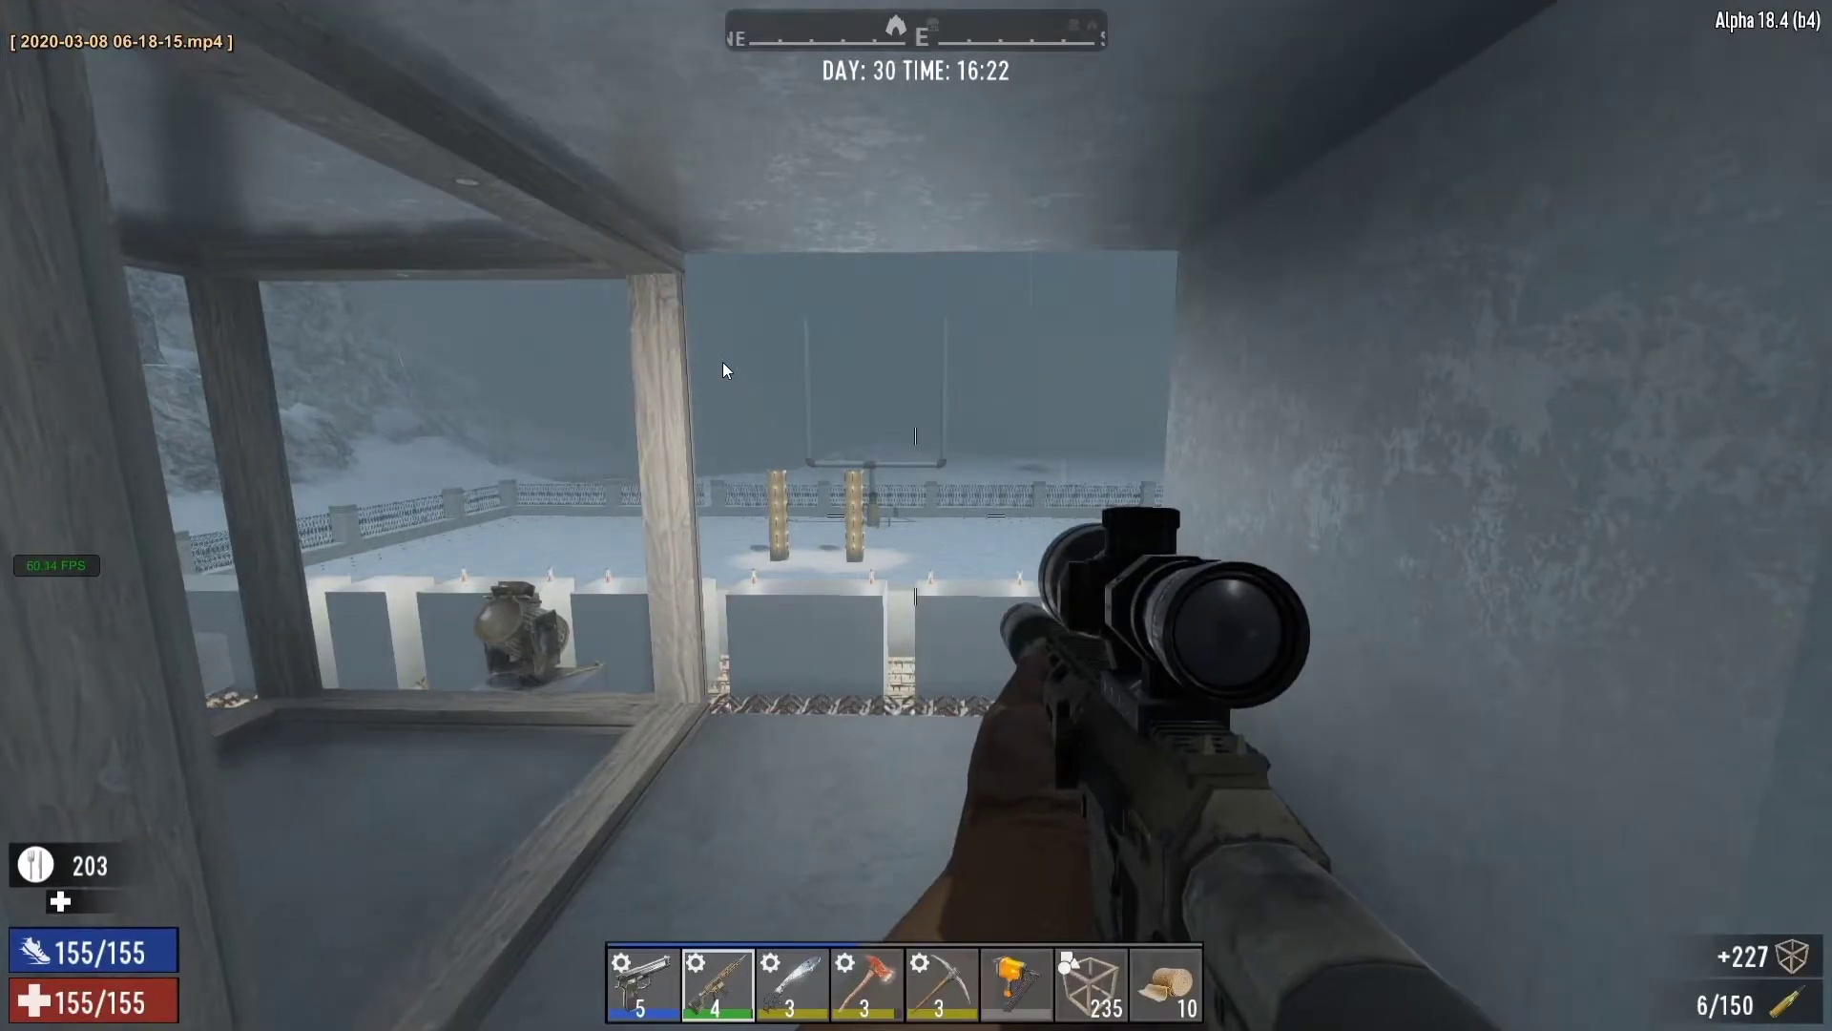
left_click(552, 988)
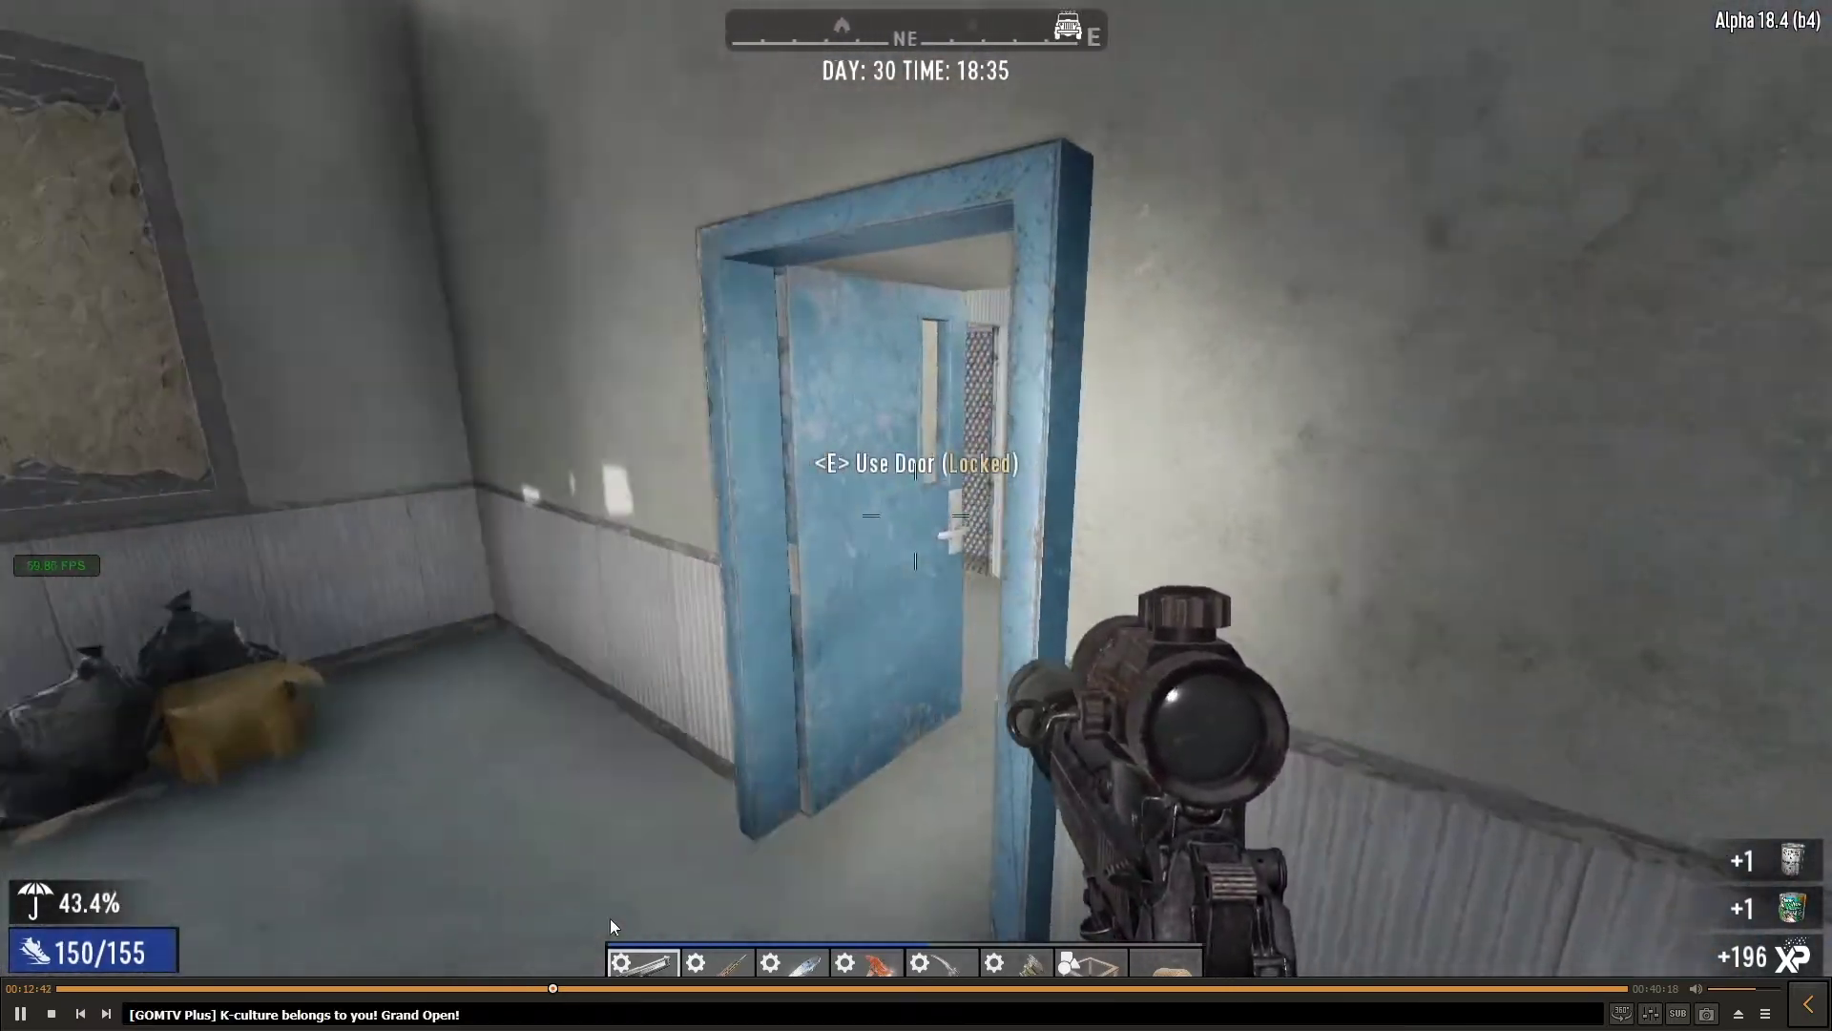
left_click(633, 850)
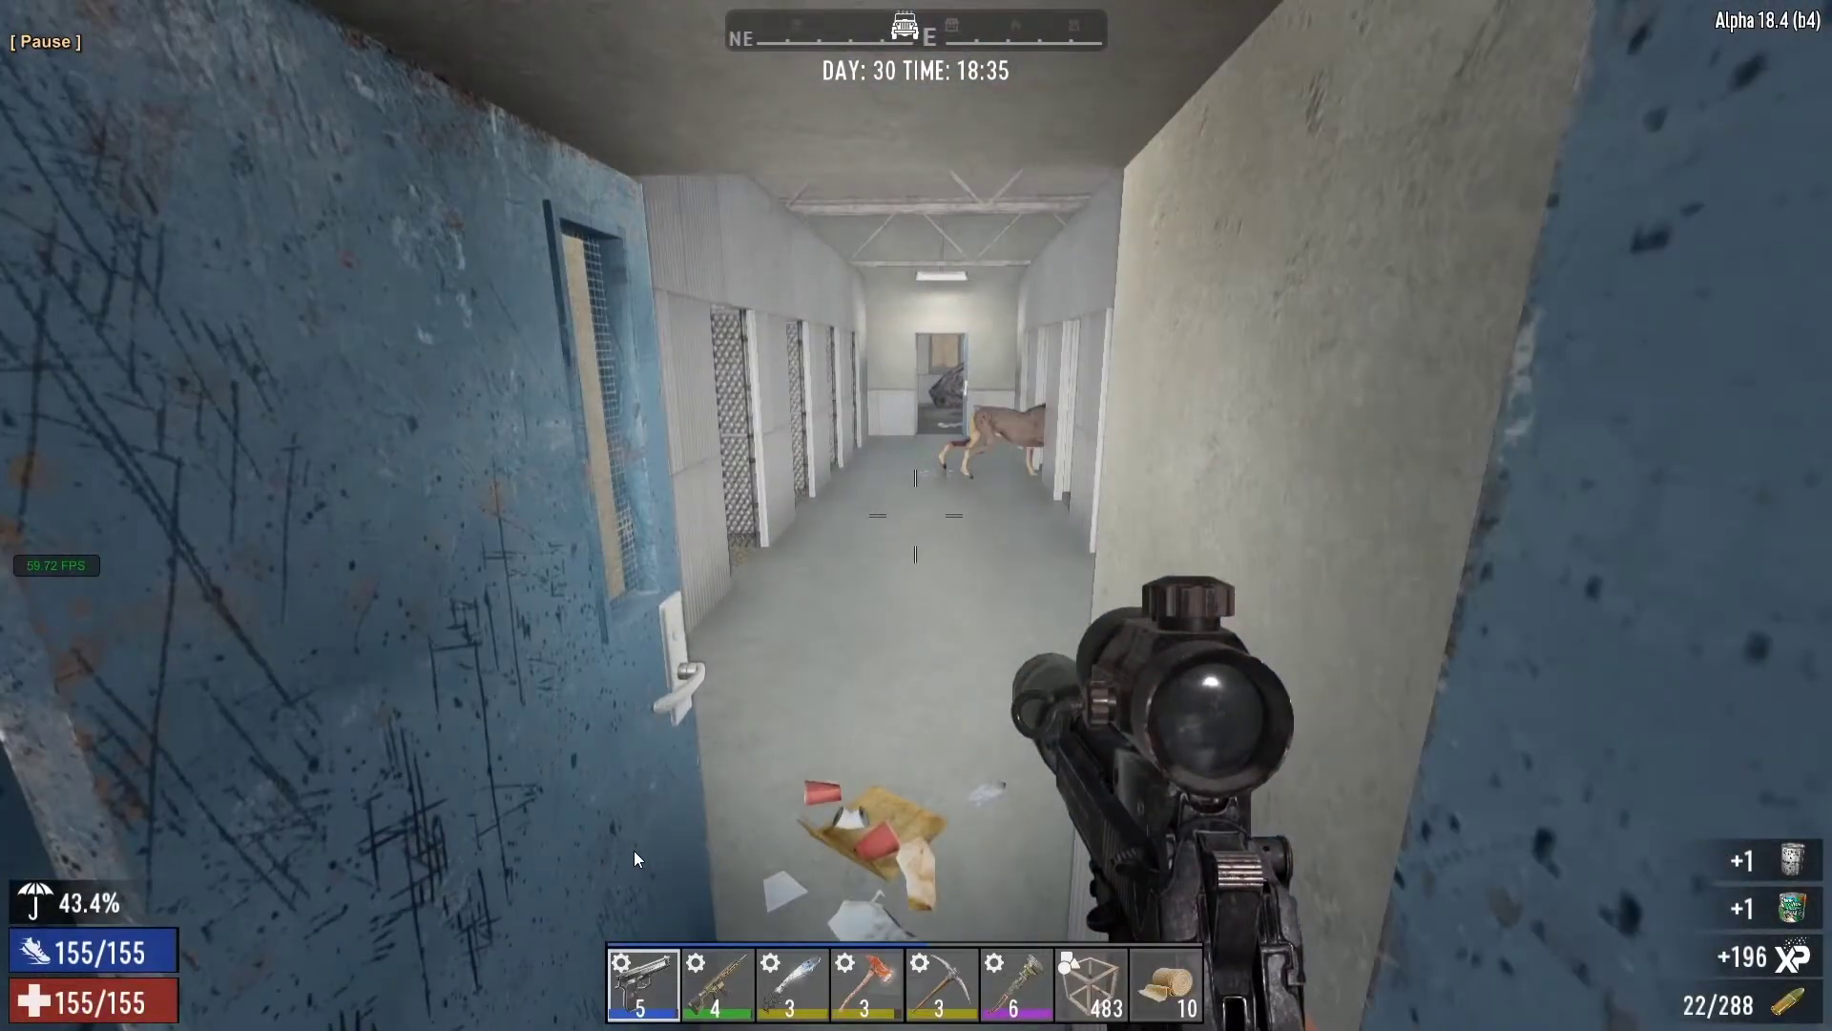
left_click(634, 850)
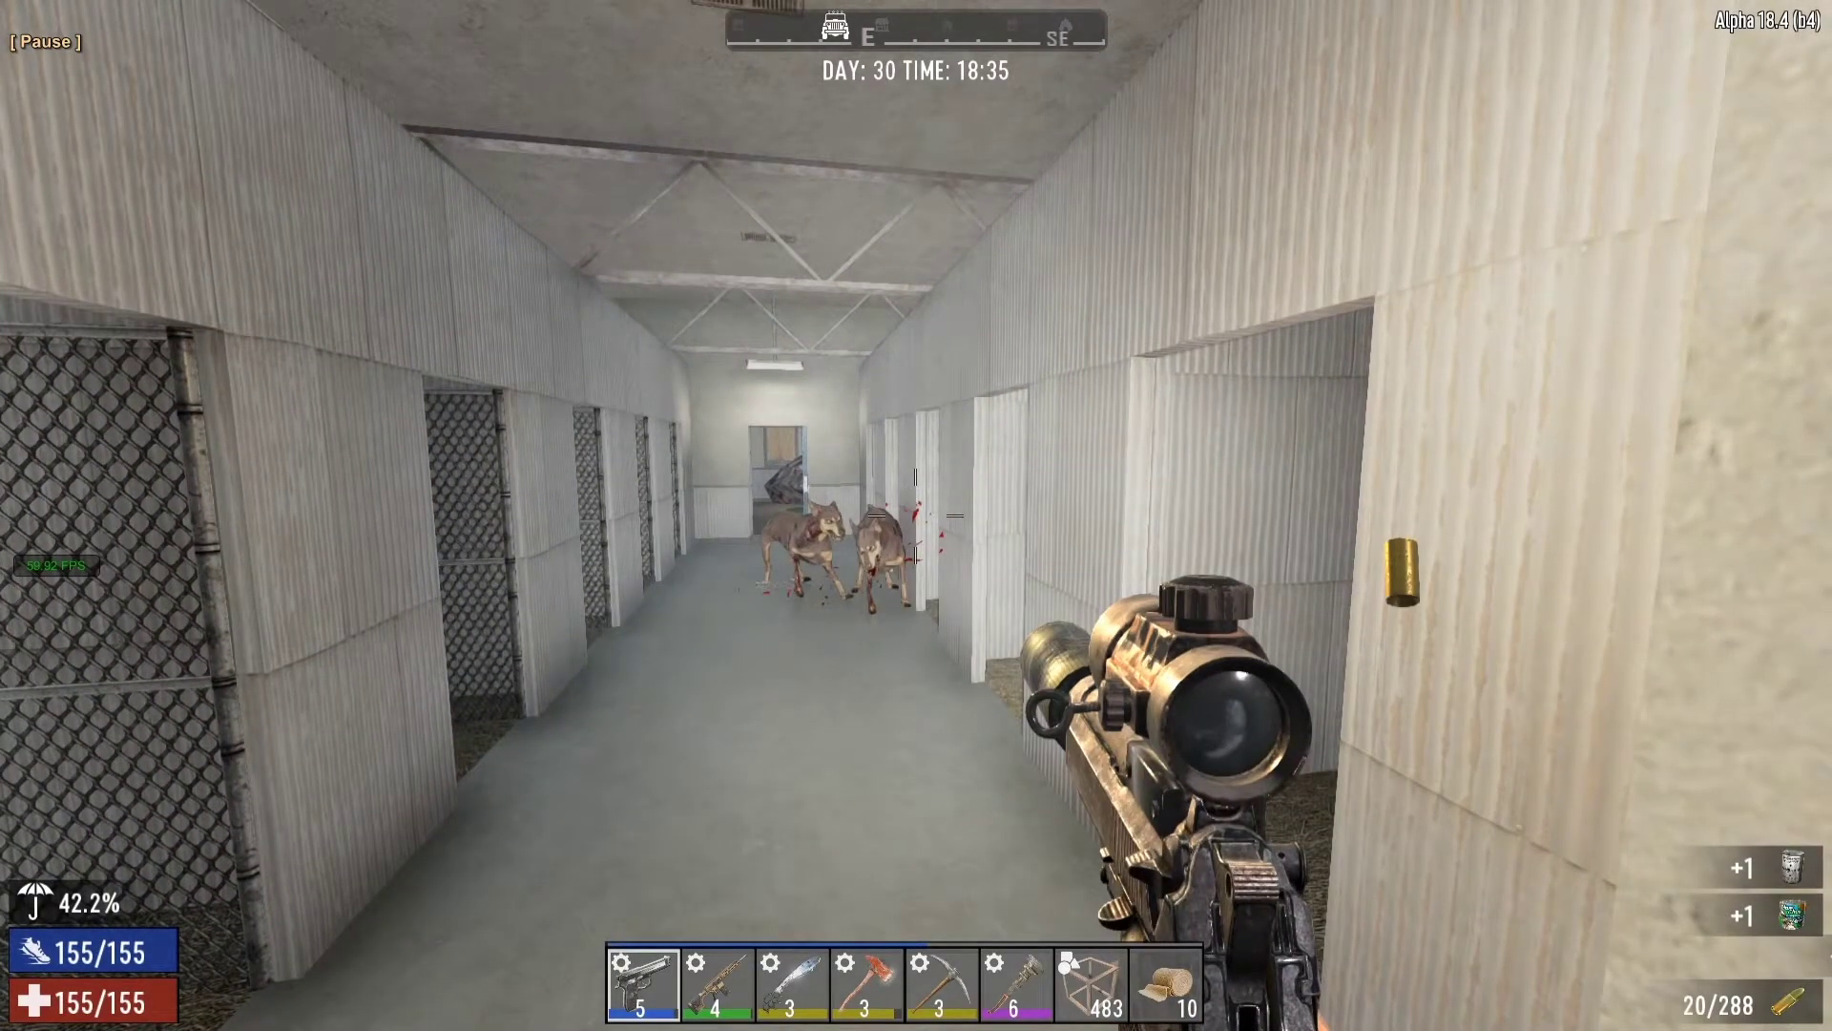
Advance the paused hallway scene frame by frame to the rifle's muzzle flash as the dogs are hit
key("d")
key("d")
key("f")
key("f")
key("f")
key("f")
key("f")
key("f")
key("f")
key("f")
key("f")
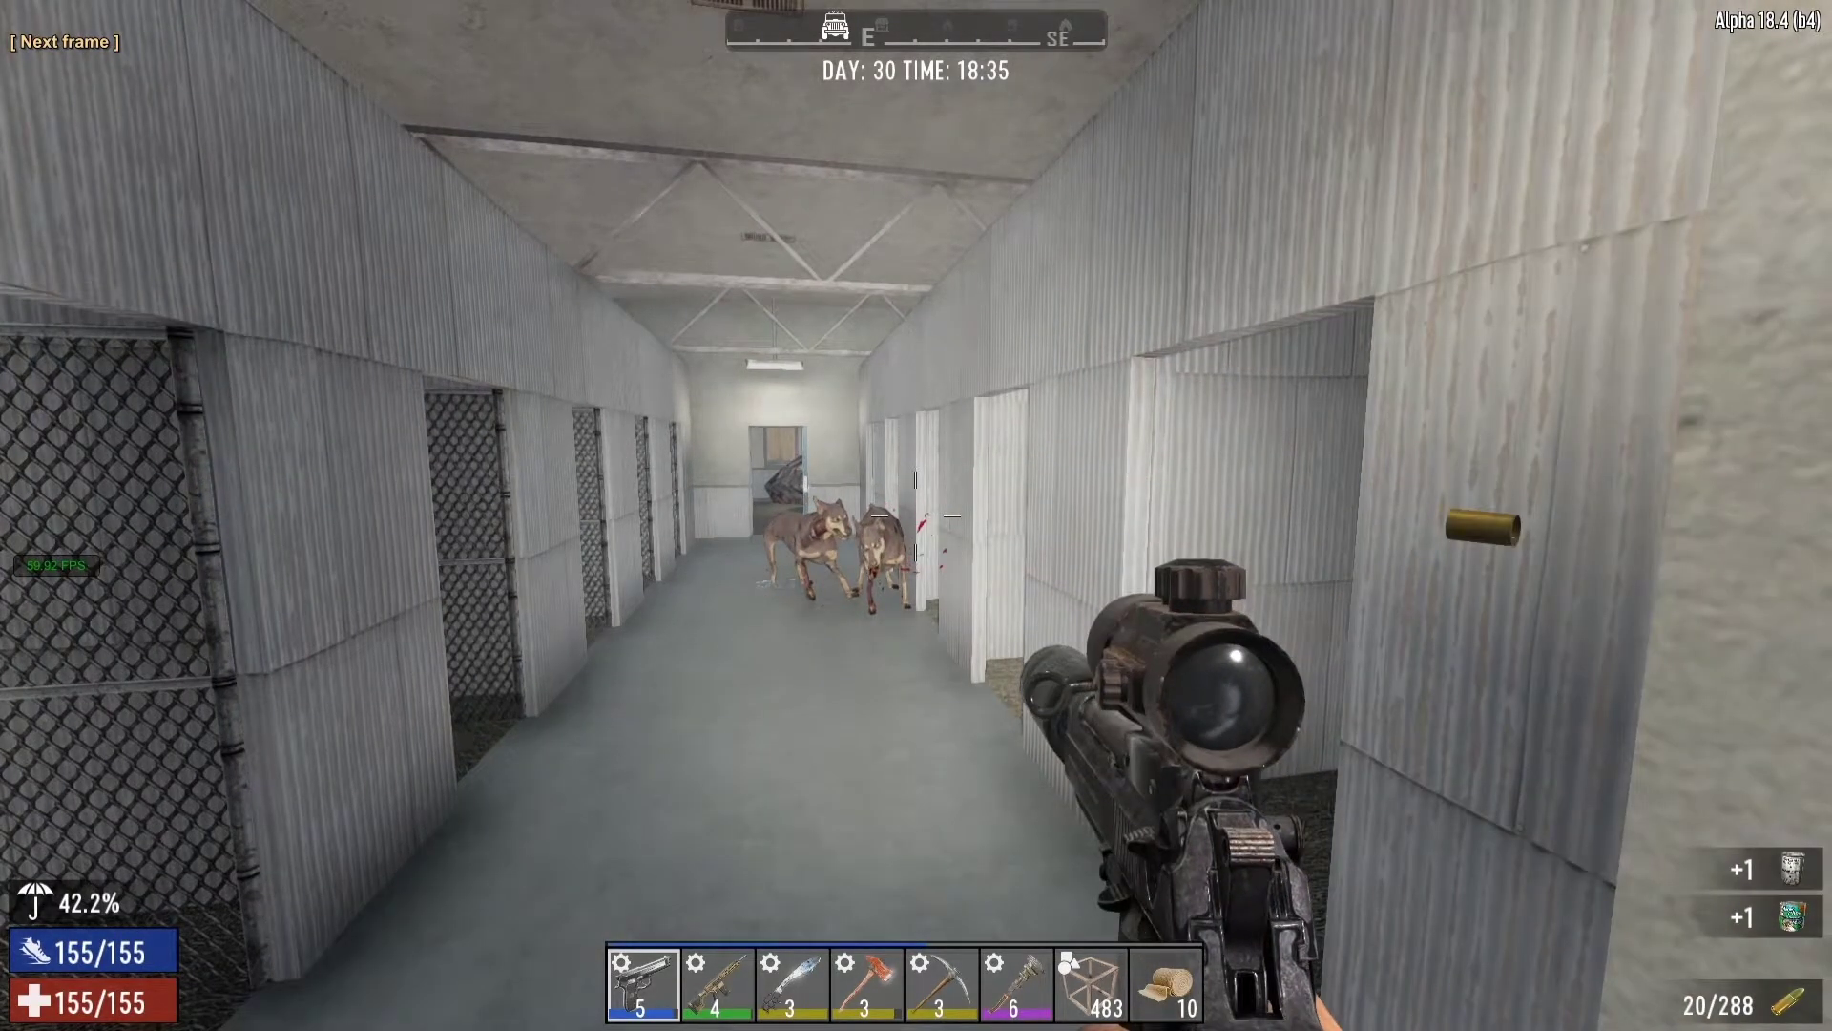
key("f")
key("f")
key("f")
key("f")
key("f")
key("f")
key("f")
key("f")
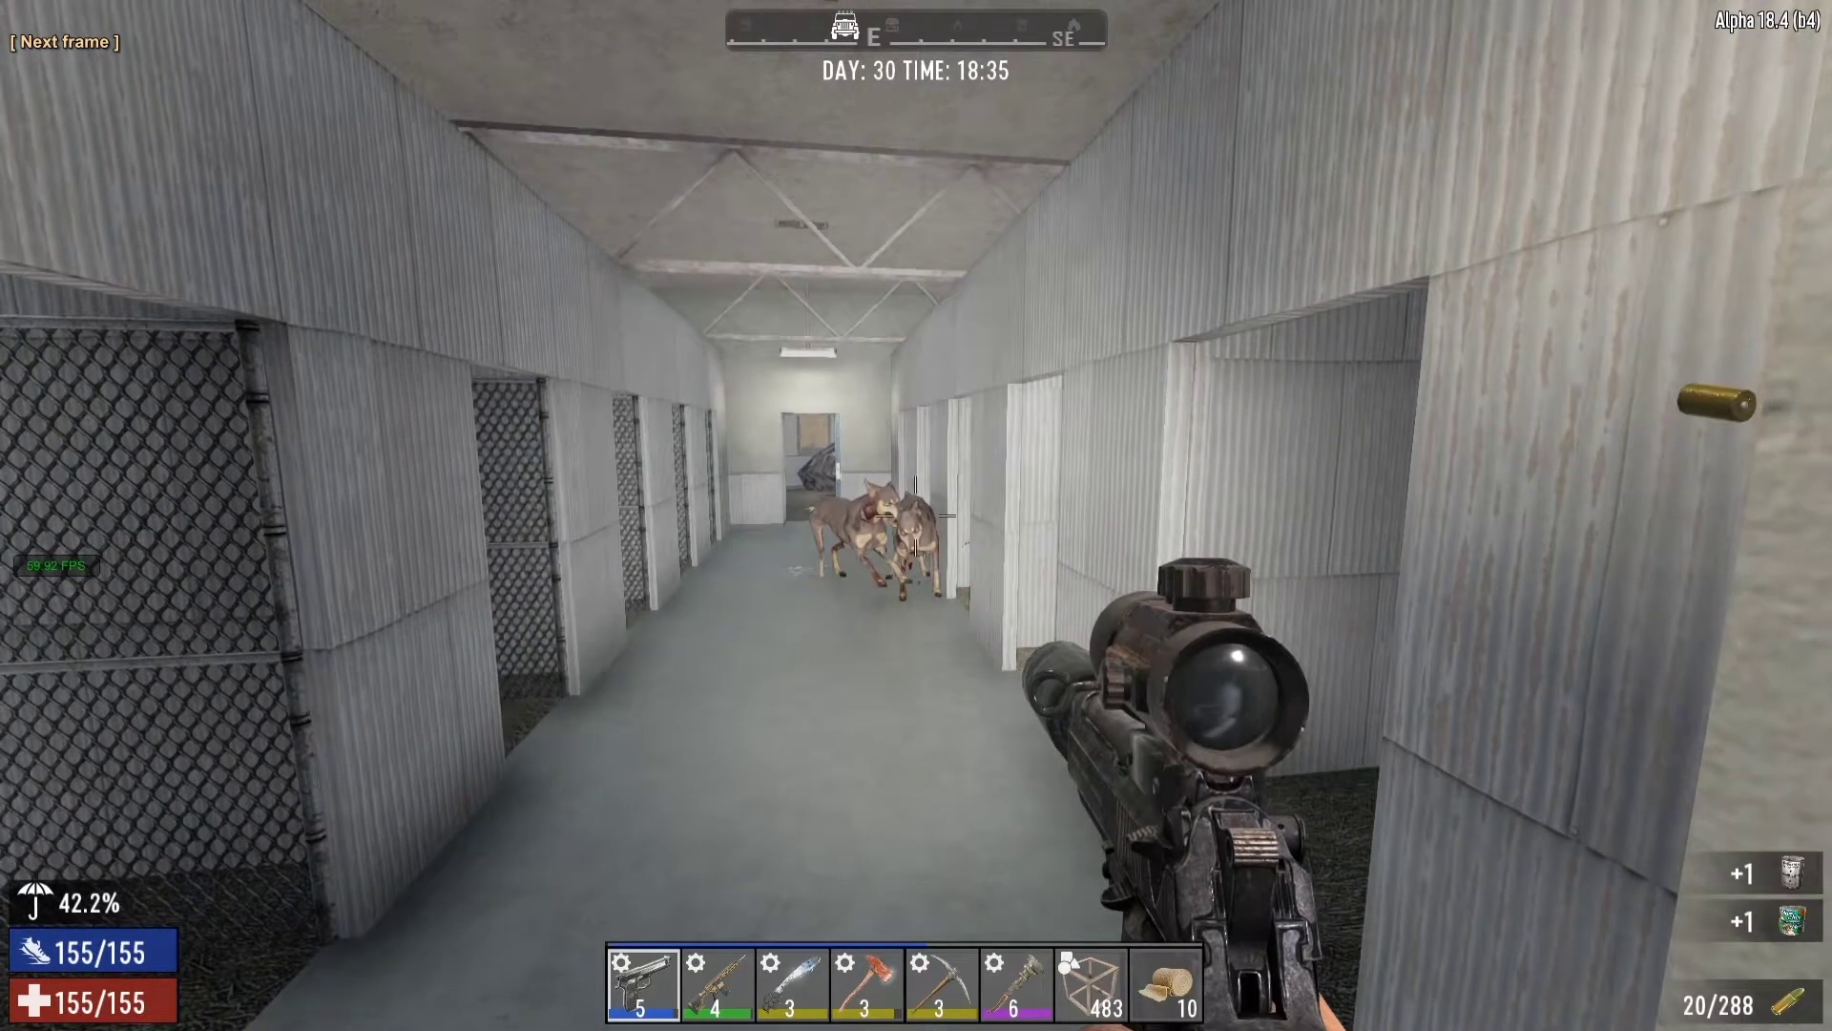
key("f")
key("f")
key("f")
key("f")
key("f")
key("f")
key("f")
key("f")
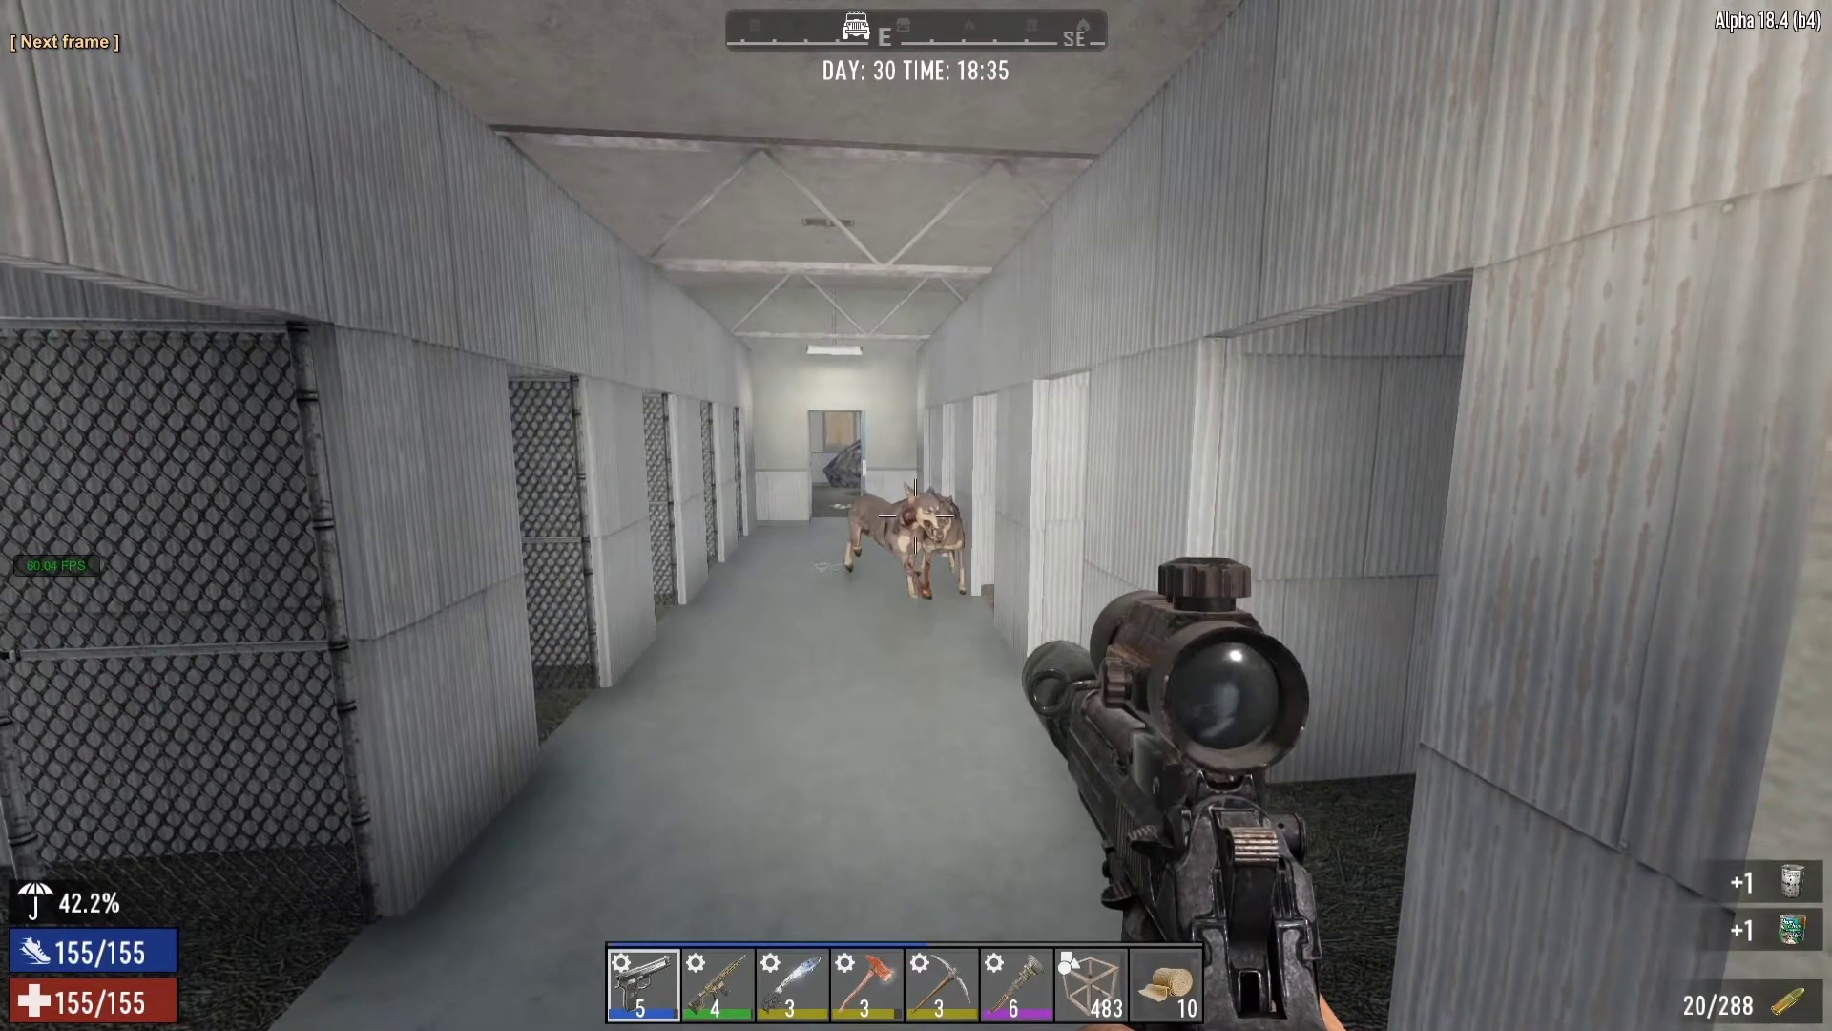
key("f")
key("f")
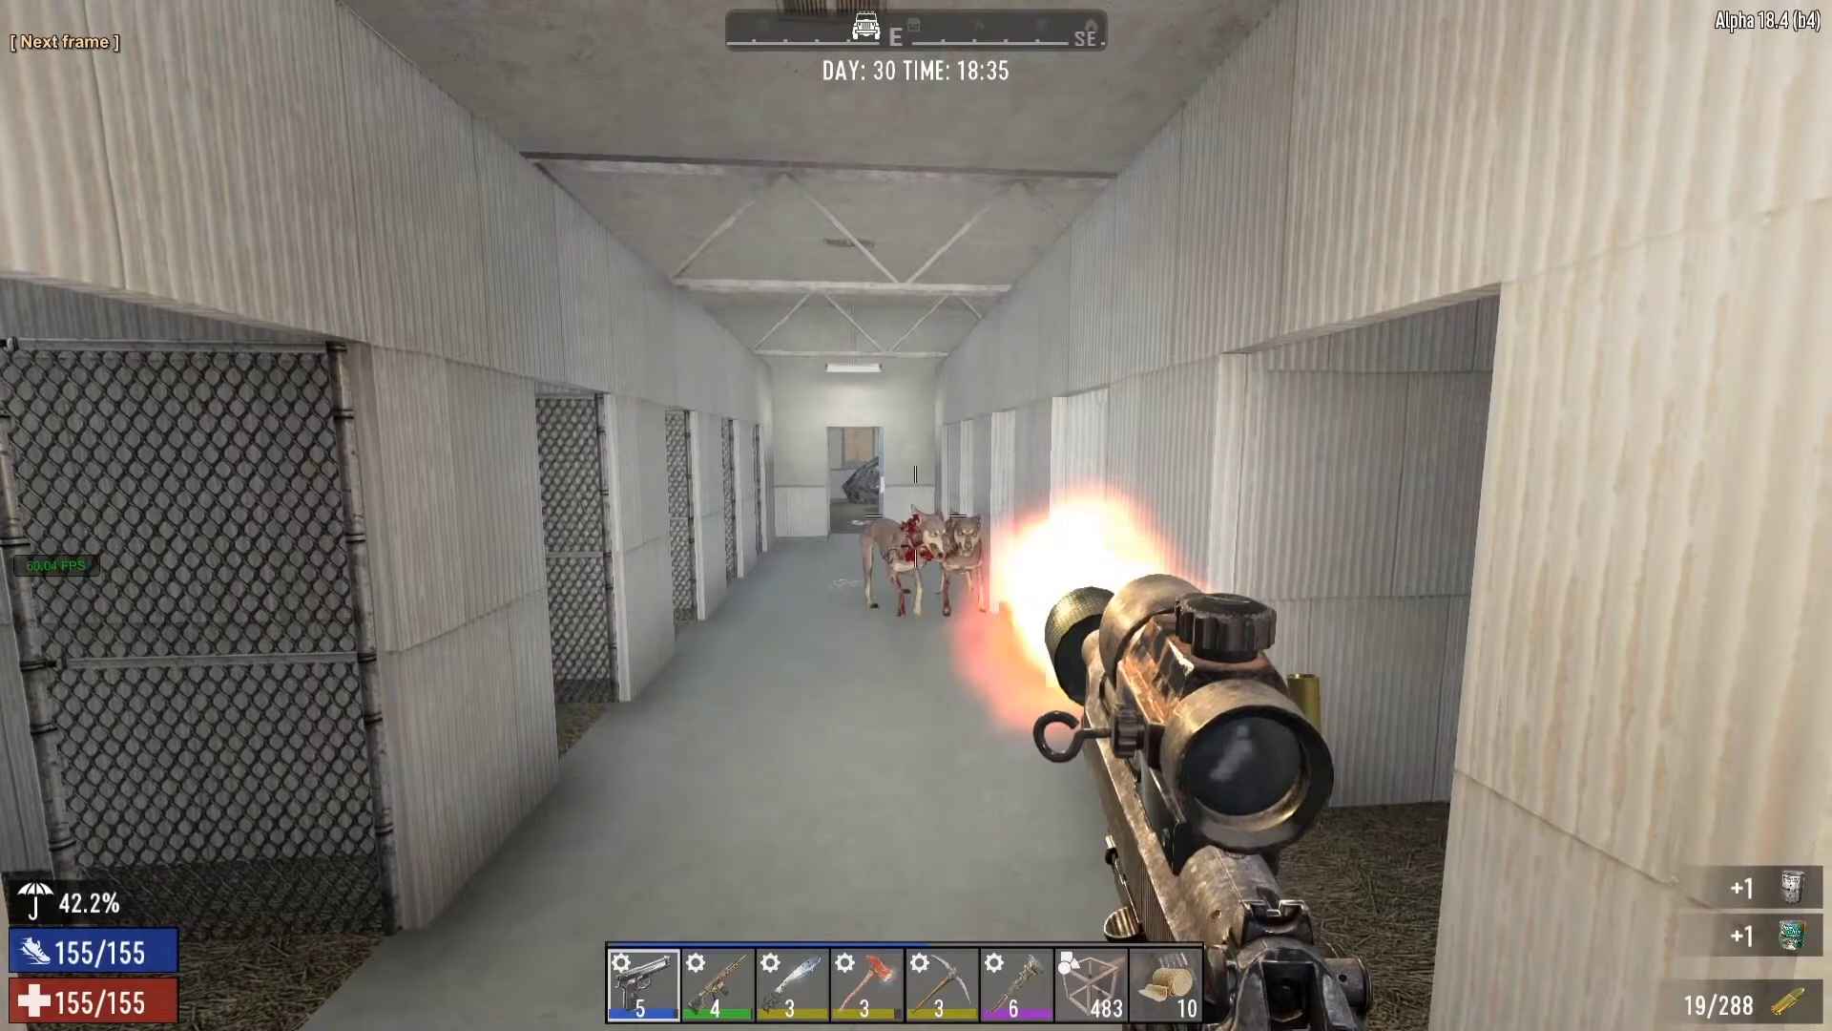
Compare the neighbouring frame and save the muzzle-flash frame as an image
key("d")
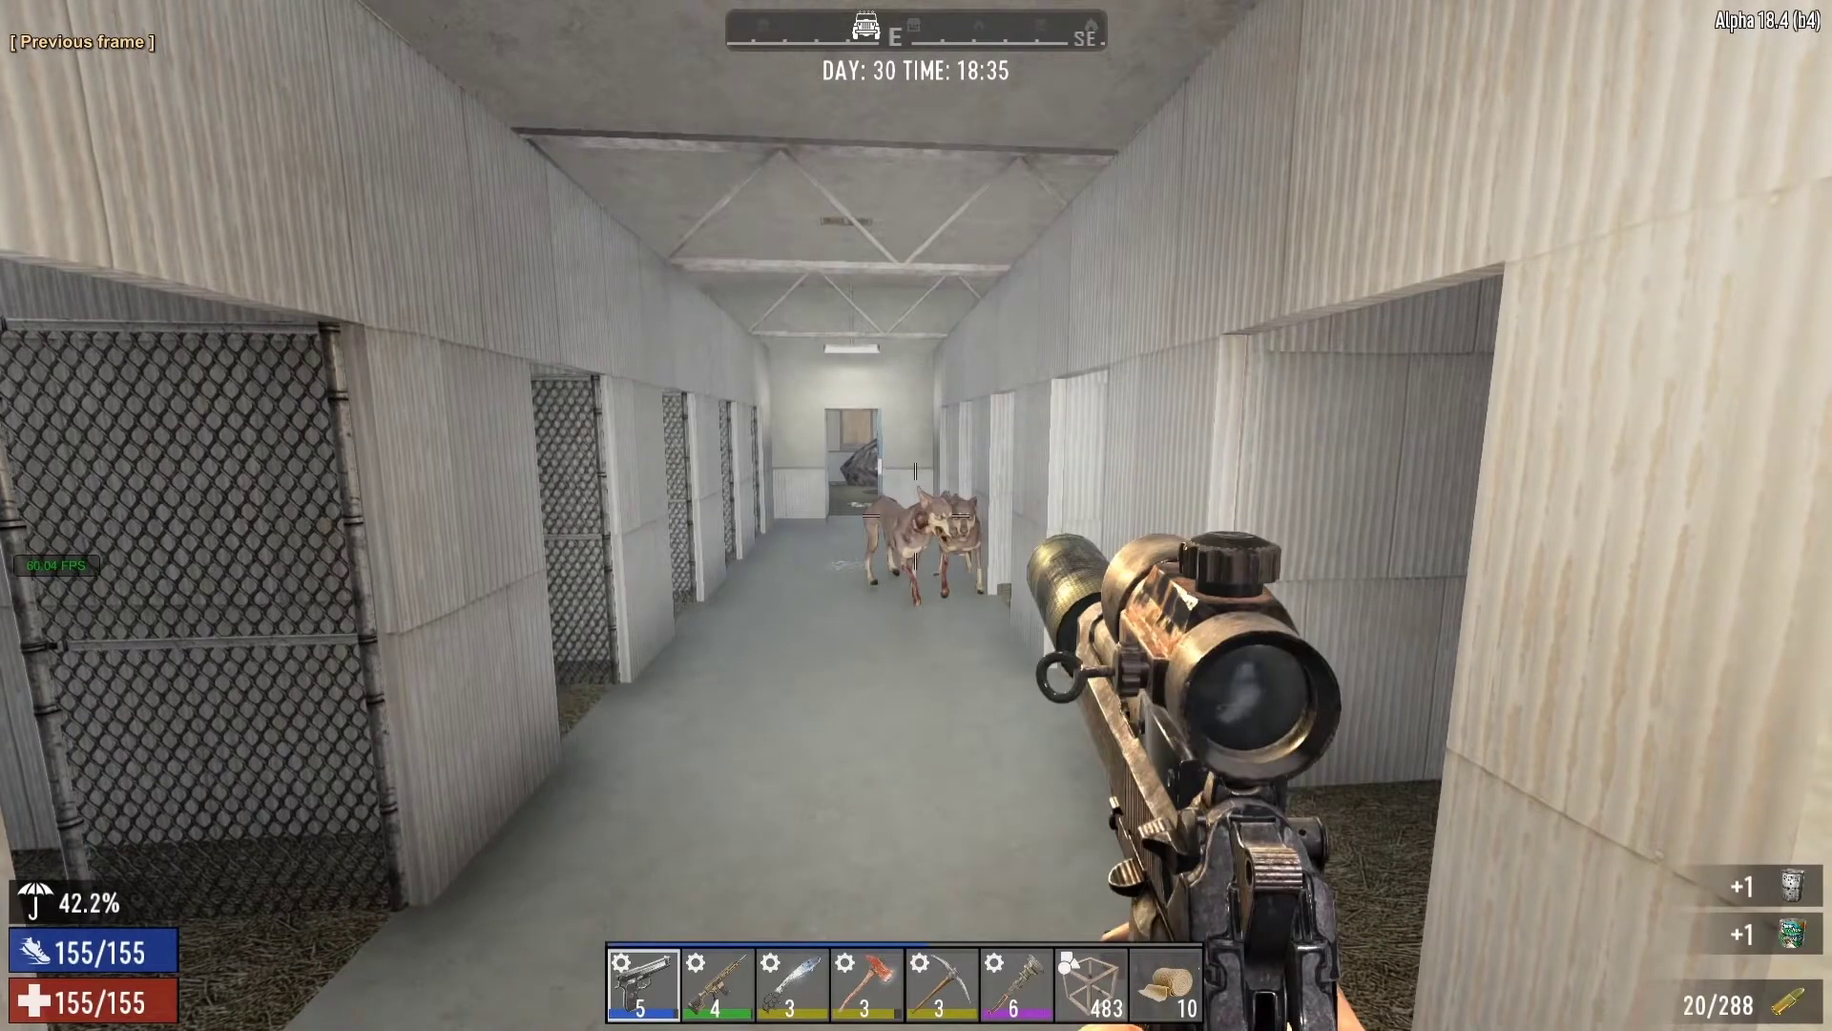
key("f")
key("ctrl+e")
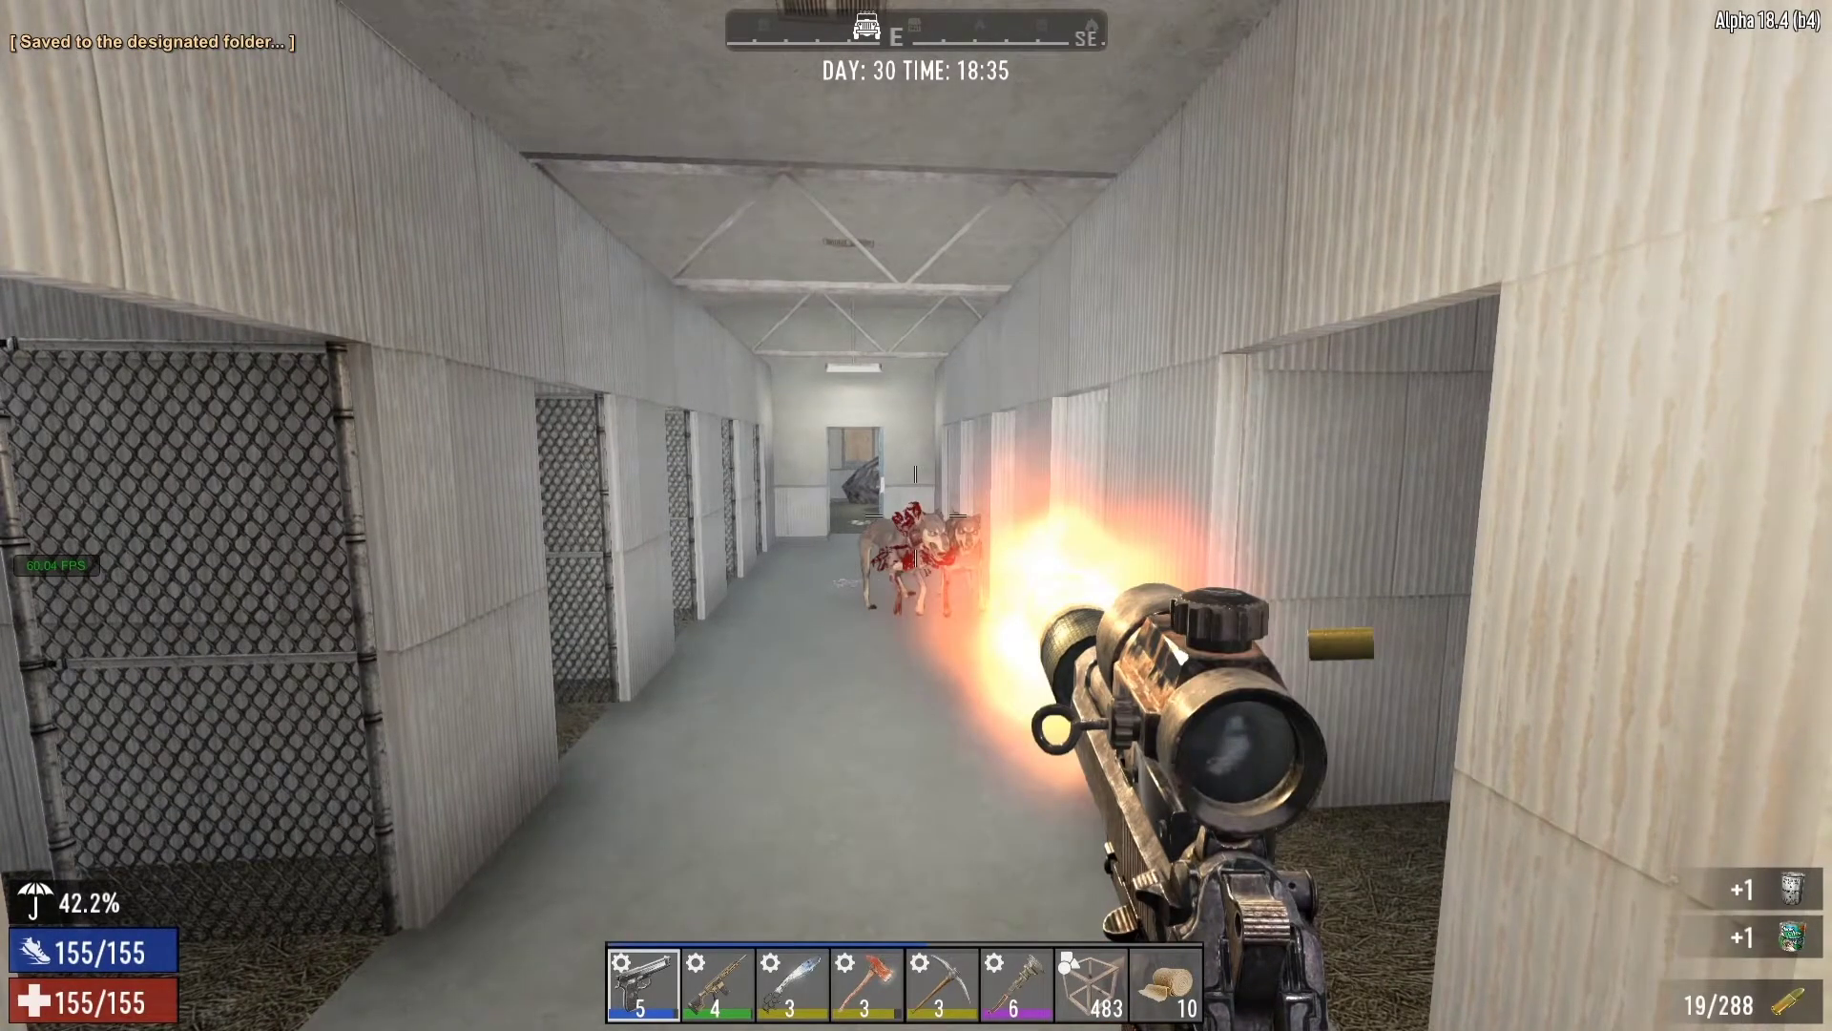
key("alt+Tab")
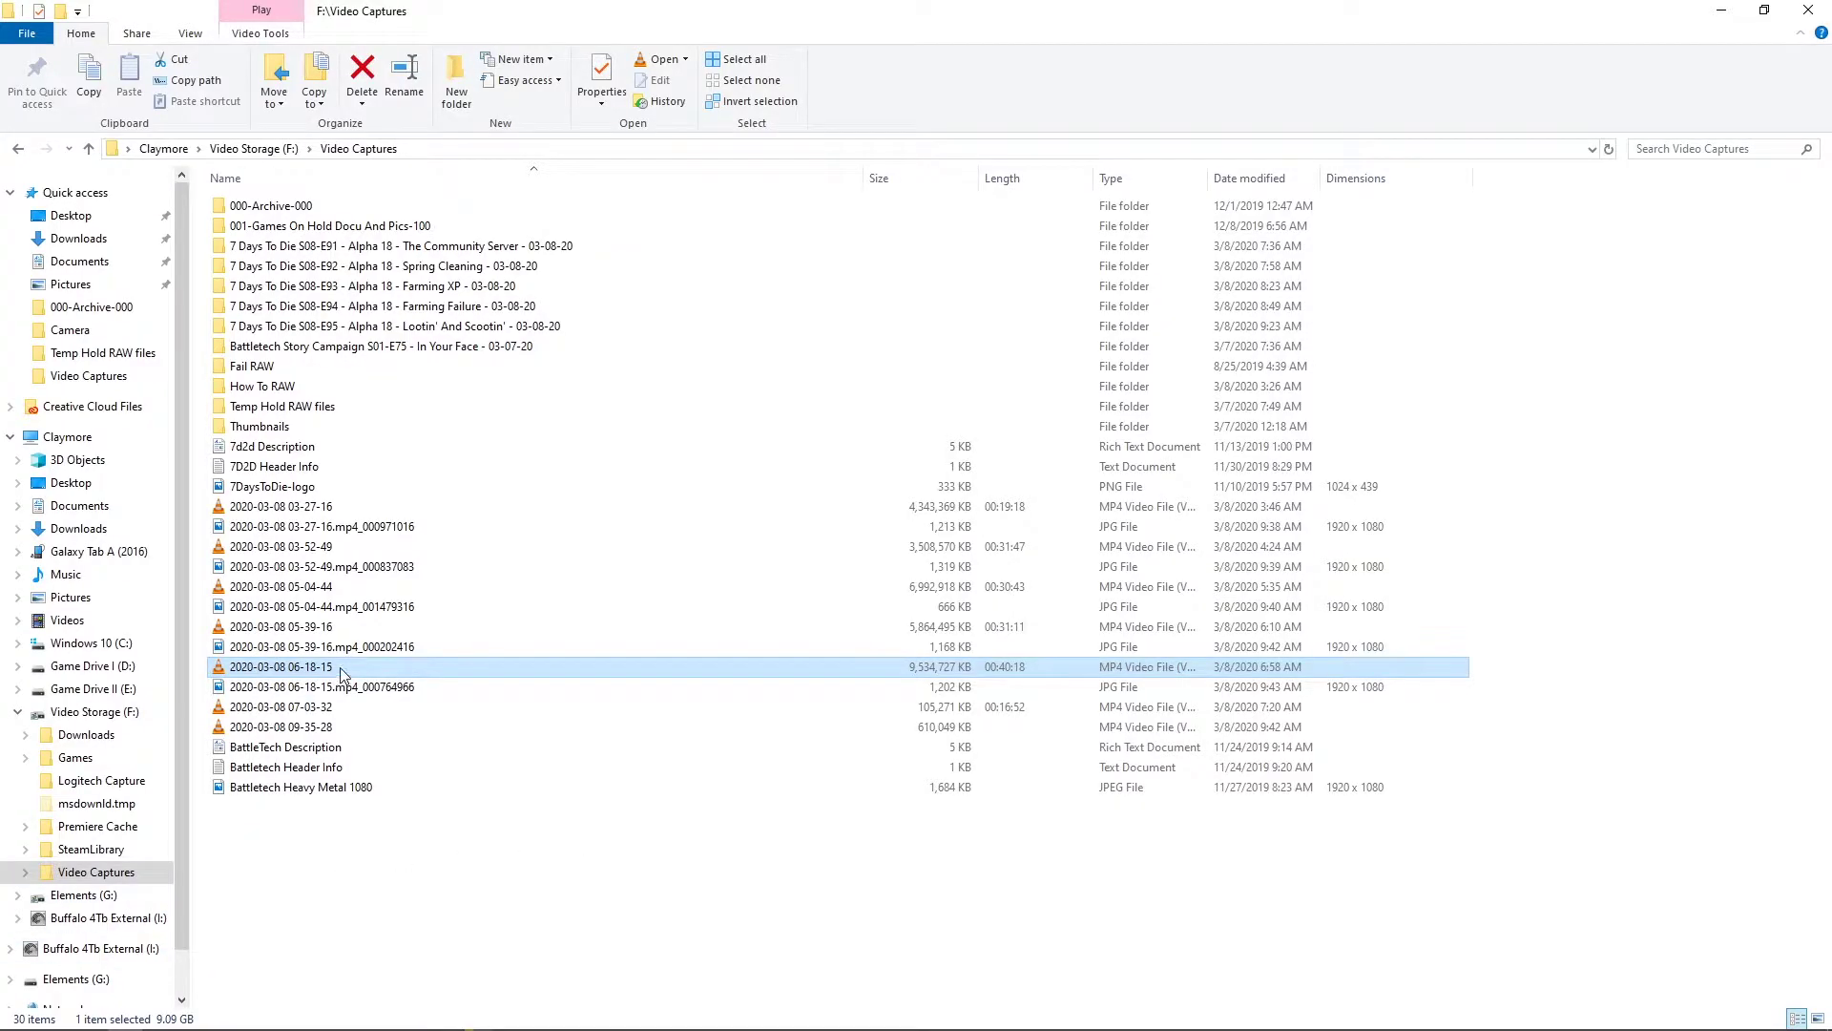
double_click(343, 687)
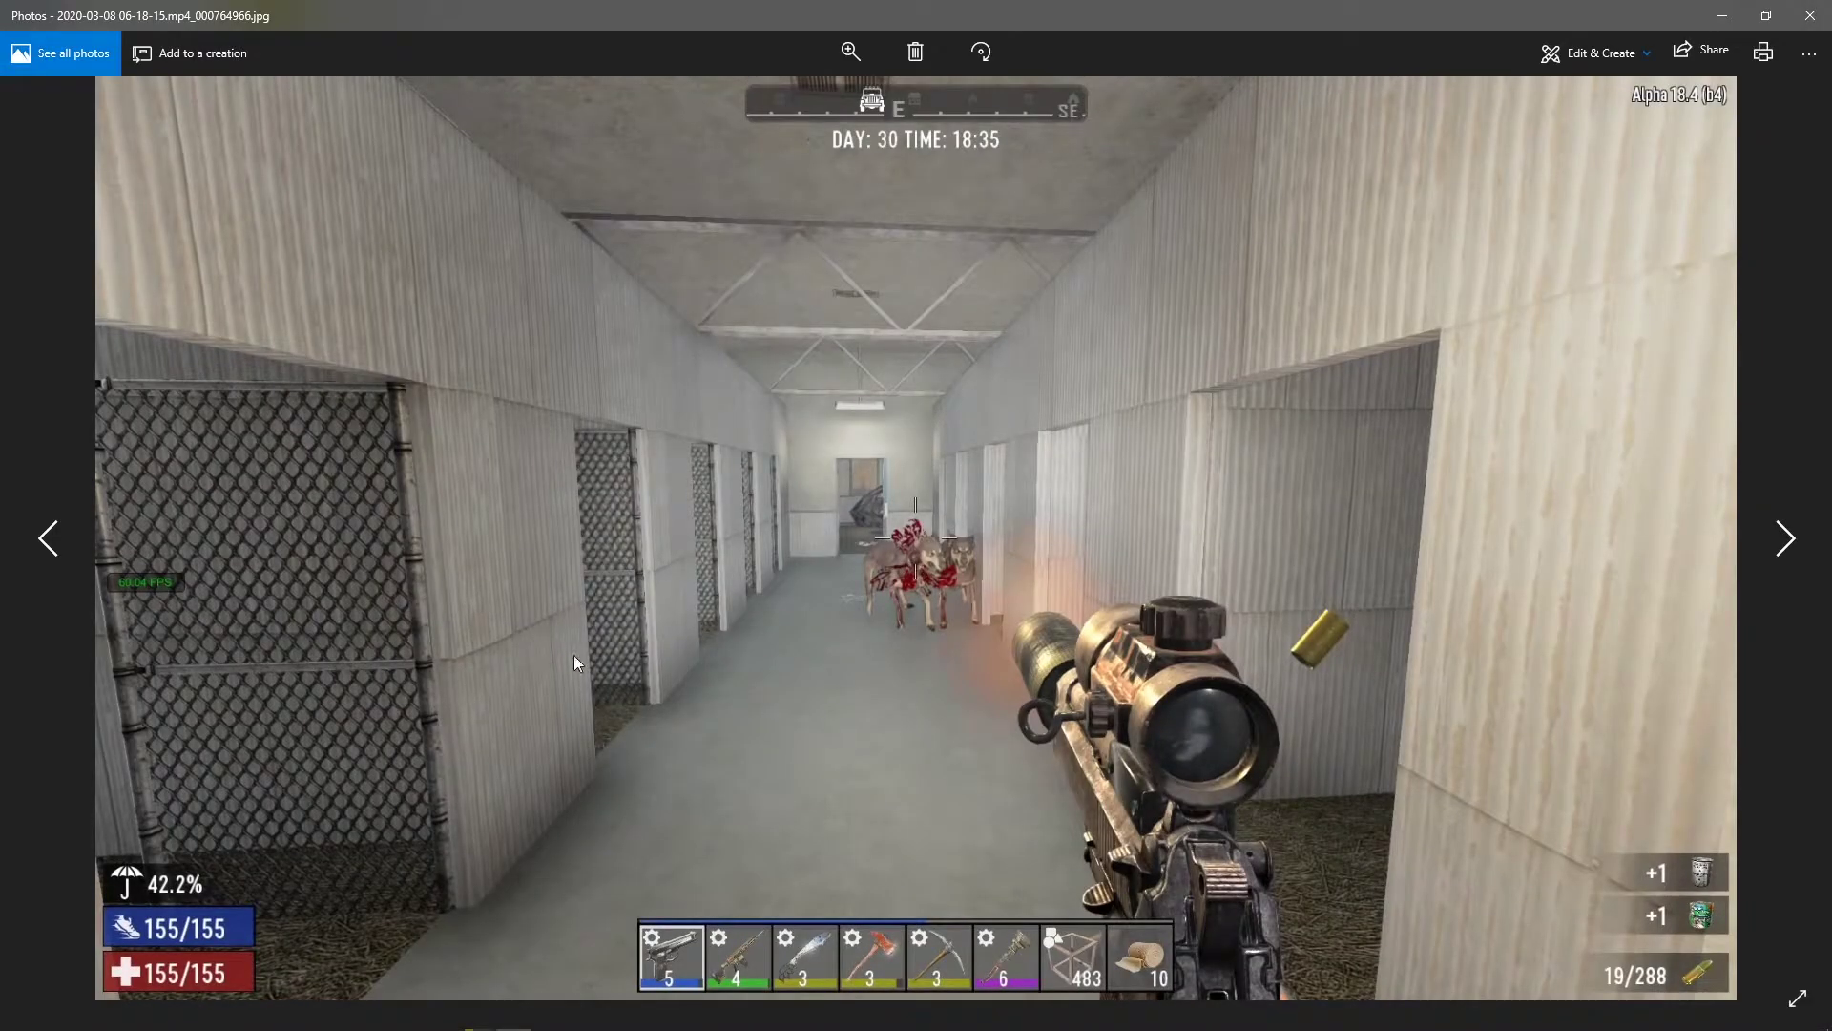
left_click(1811, 16)
Return to GOM Player, move back to the muzzle flash and save another frame as an image
key("alt+Tab")
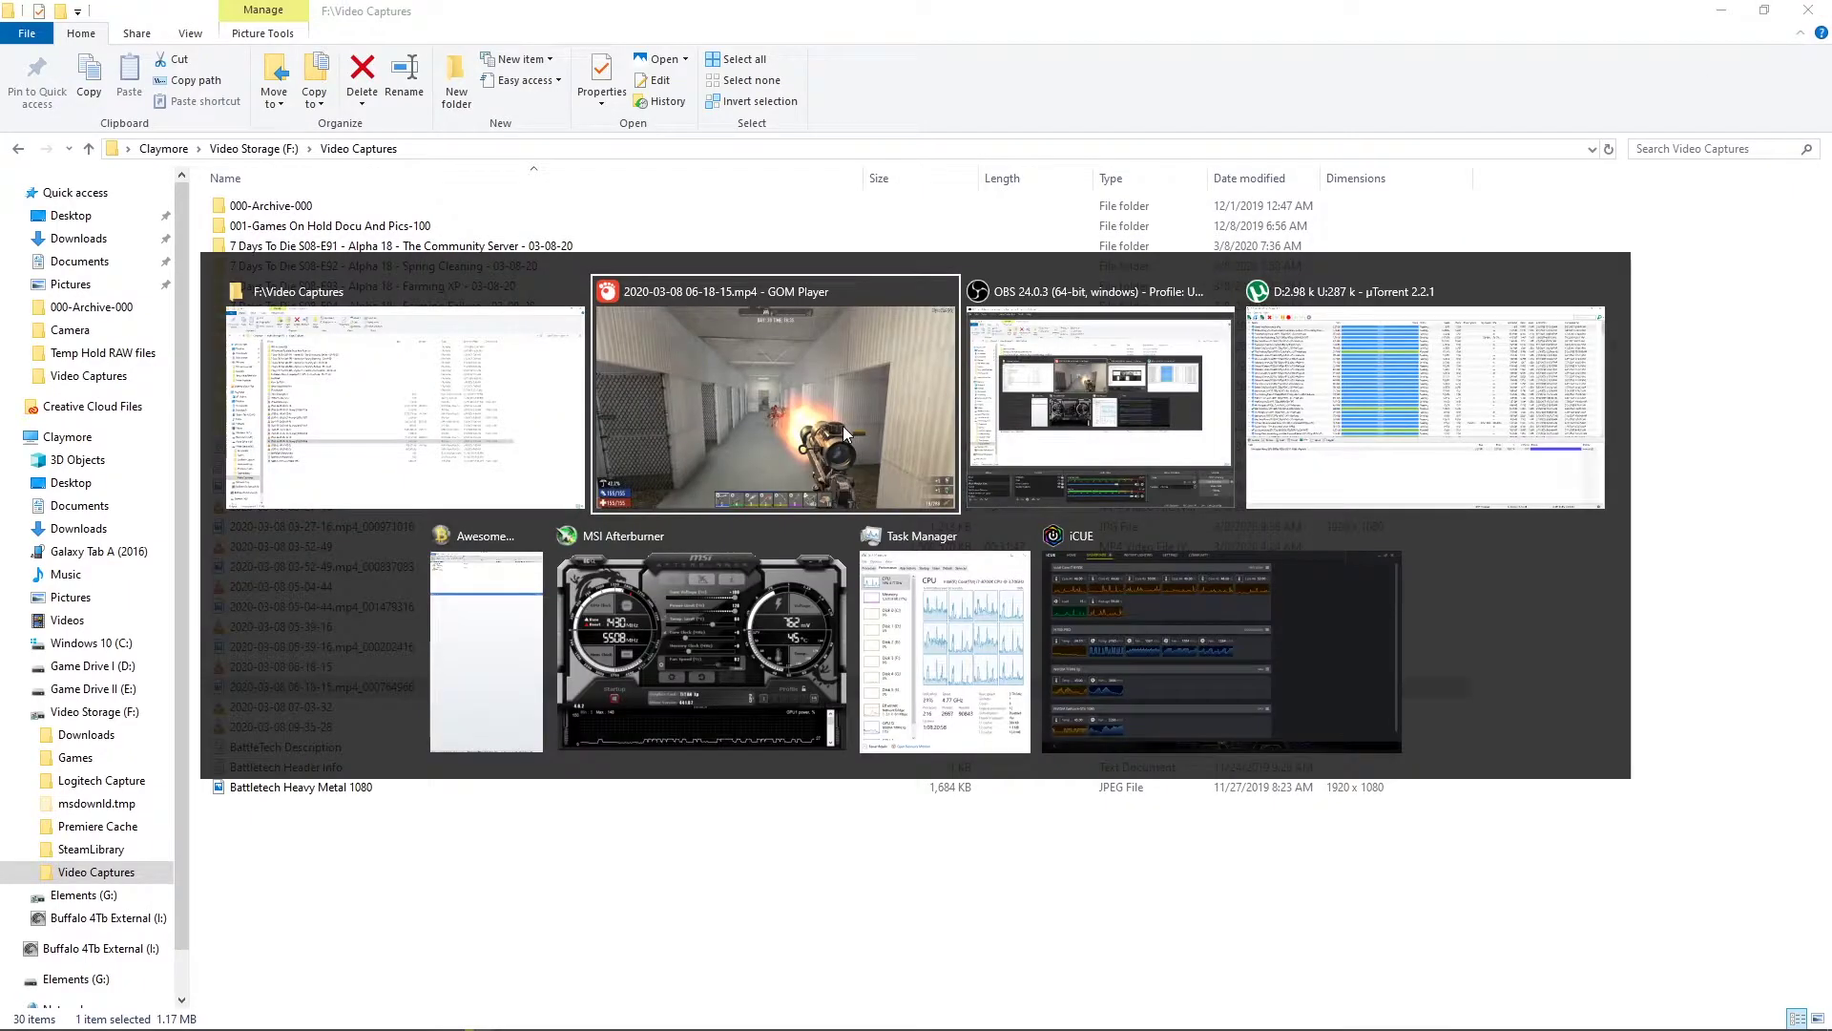
key("ctrl+Left")
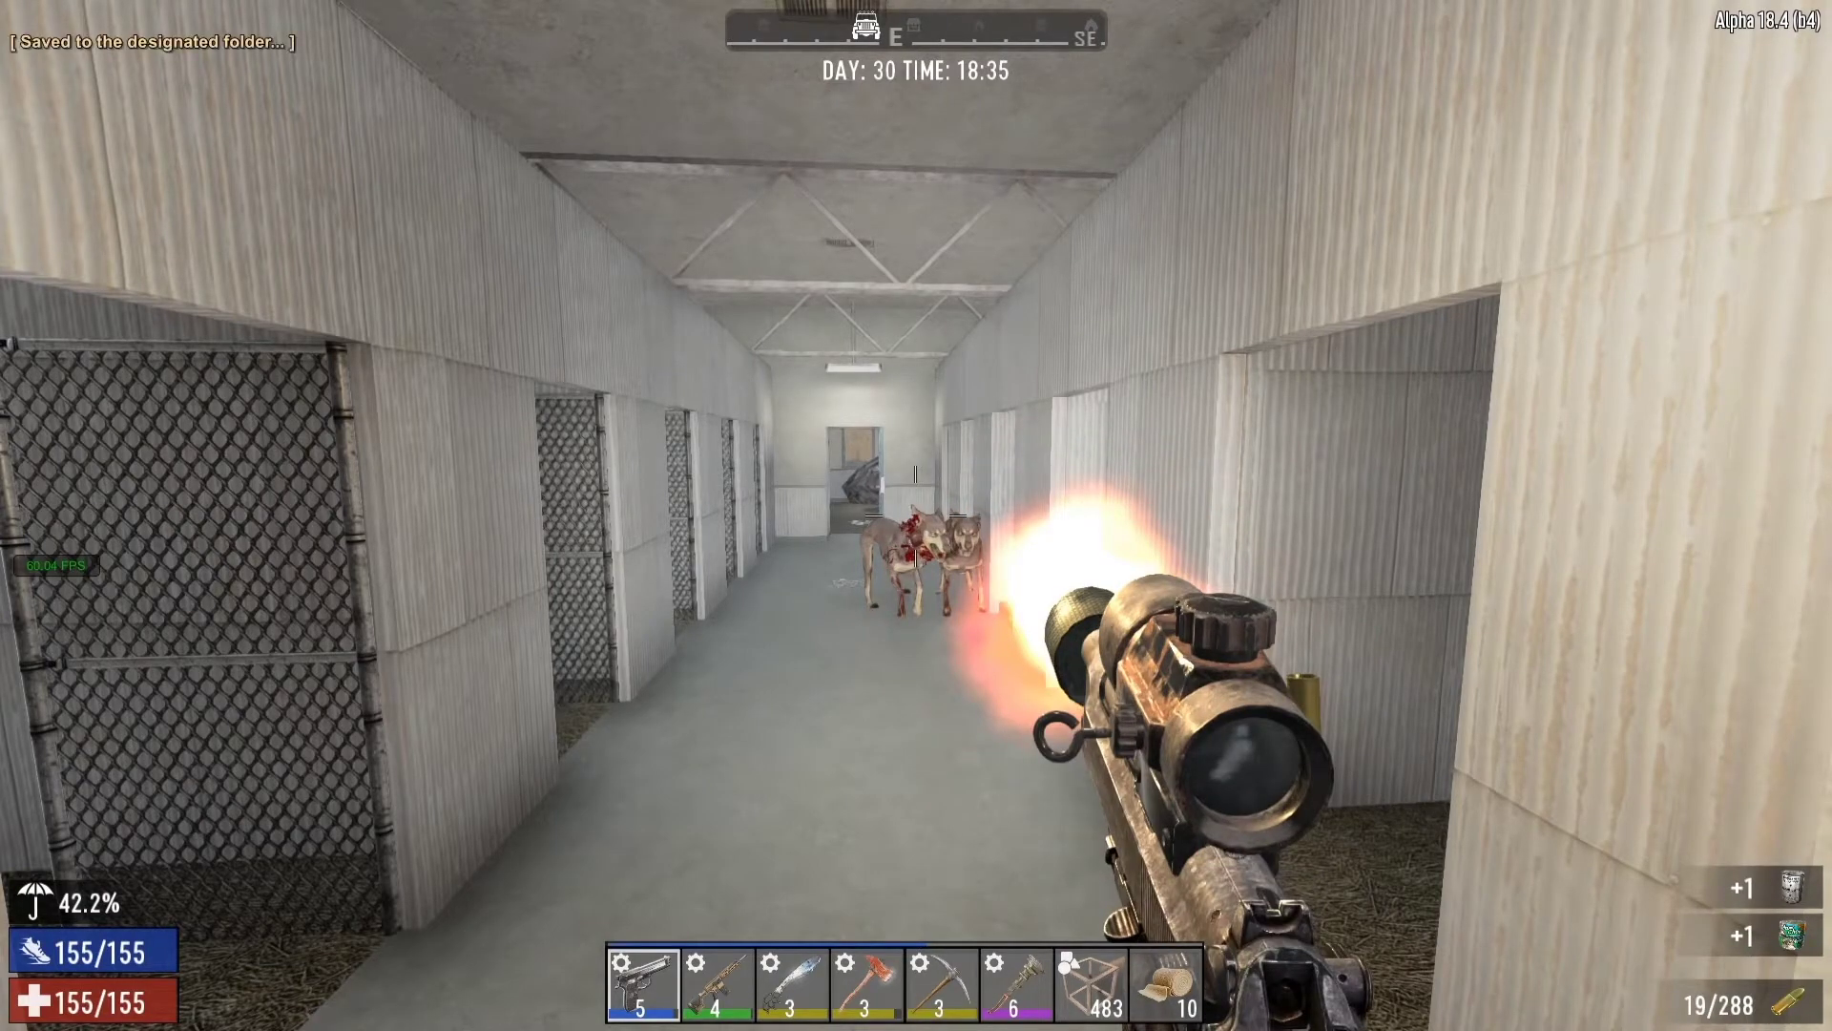
key("ctrl+e")
key("alt+Tab")
left_click(409, 716)
double_click(413, 712)
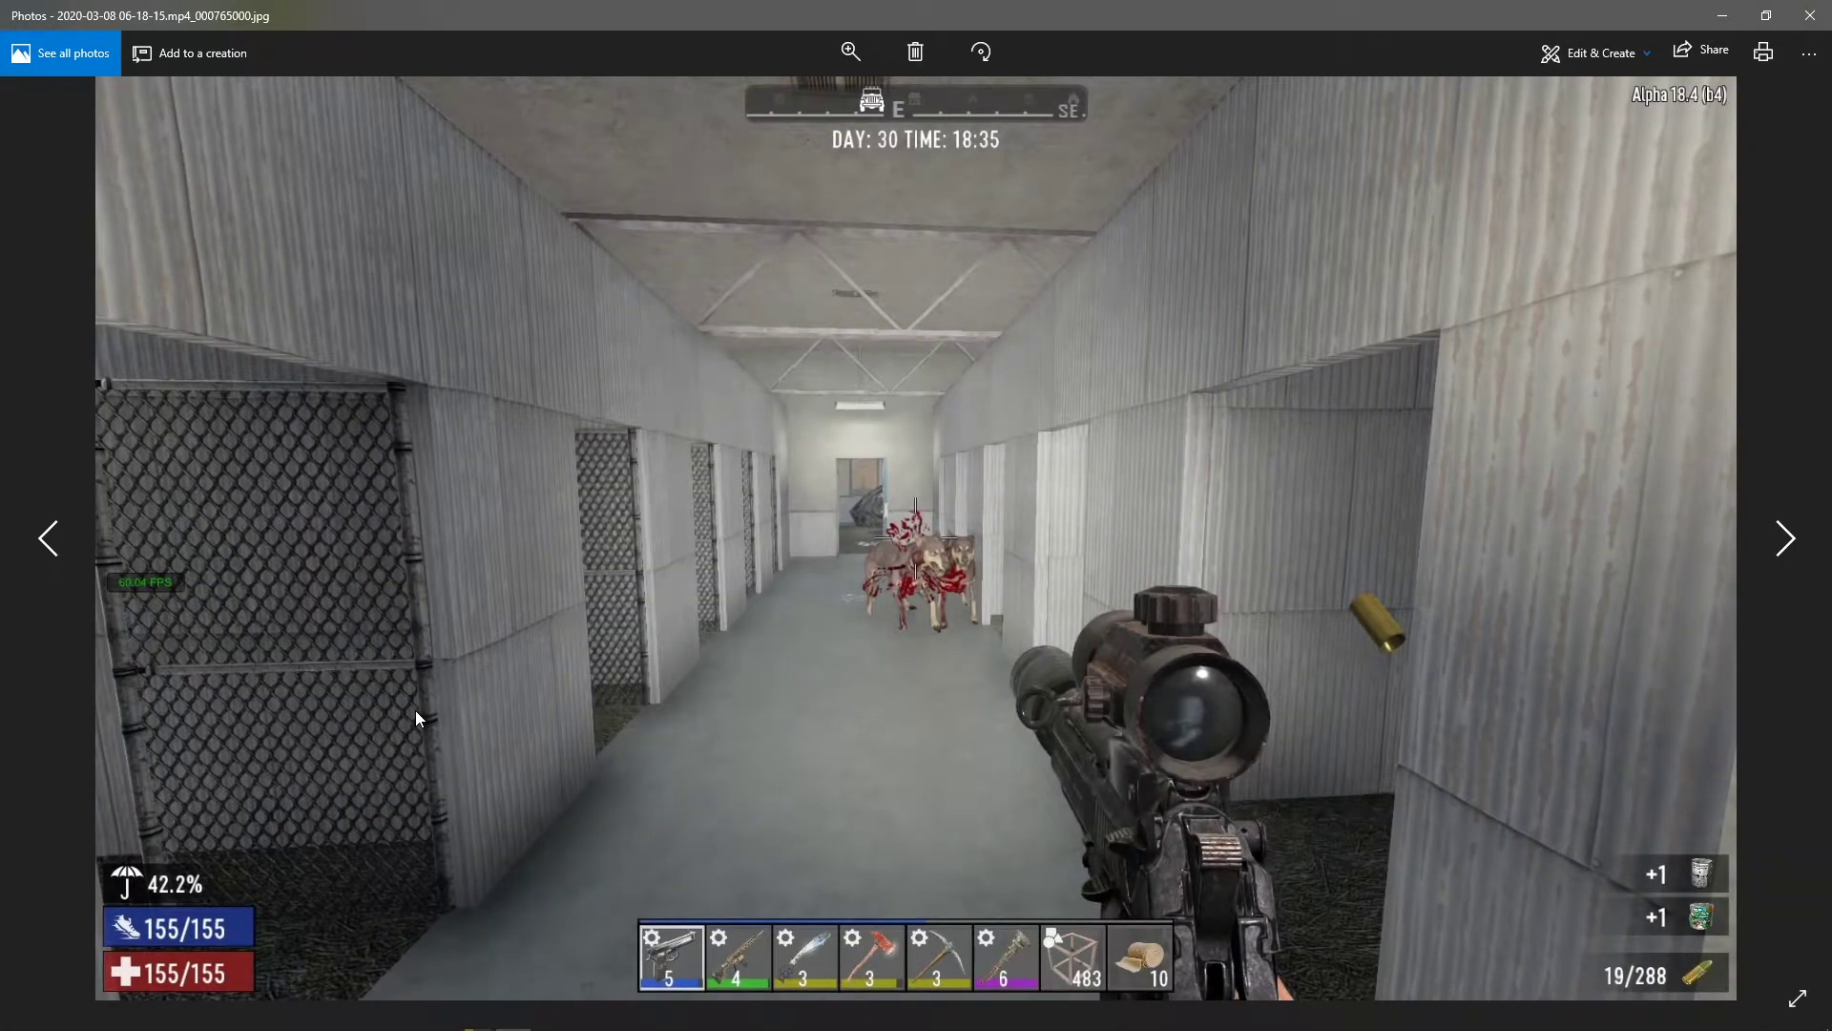
key("alt+F4")
key("alt+Tab")
key("Tab")
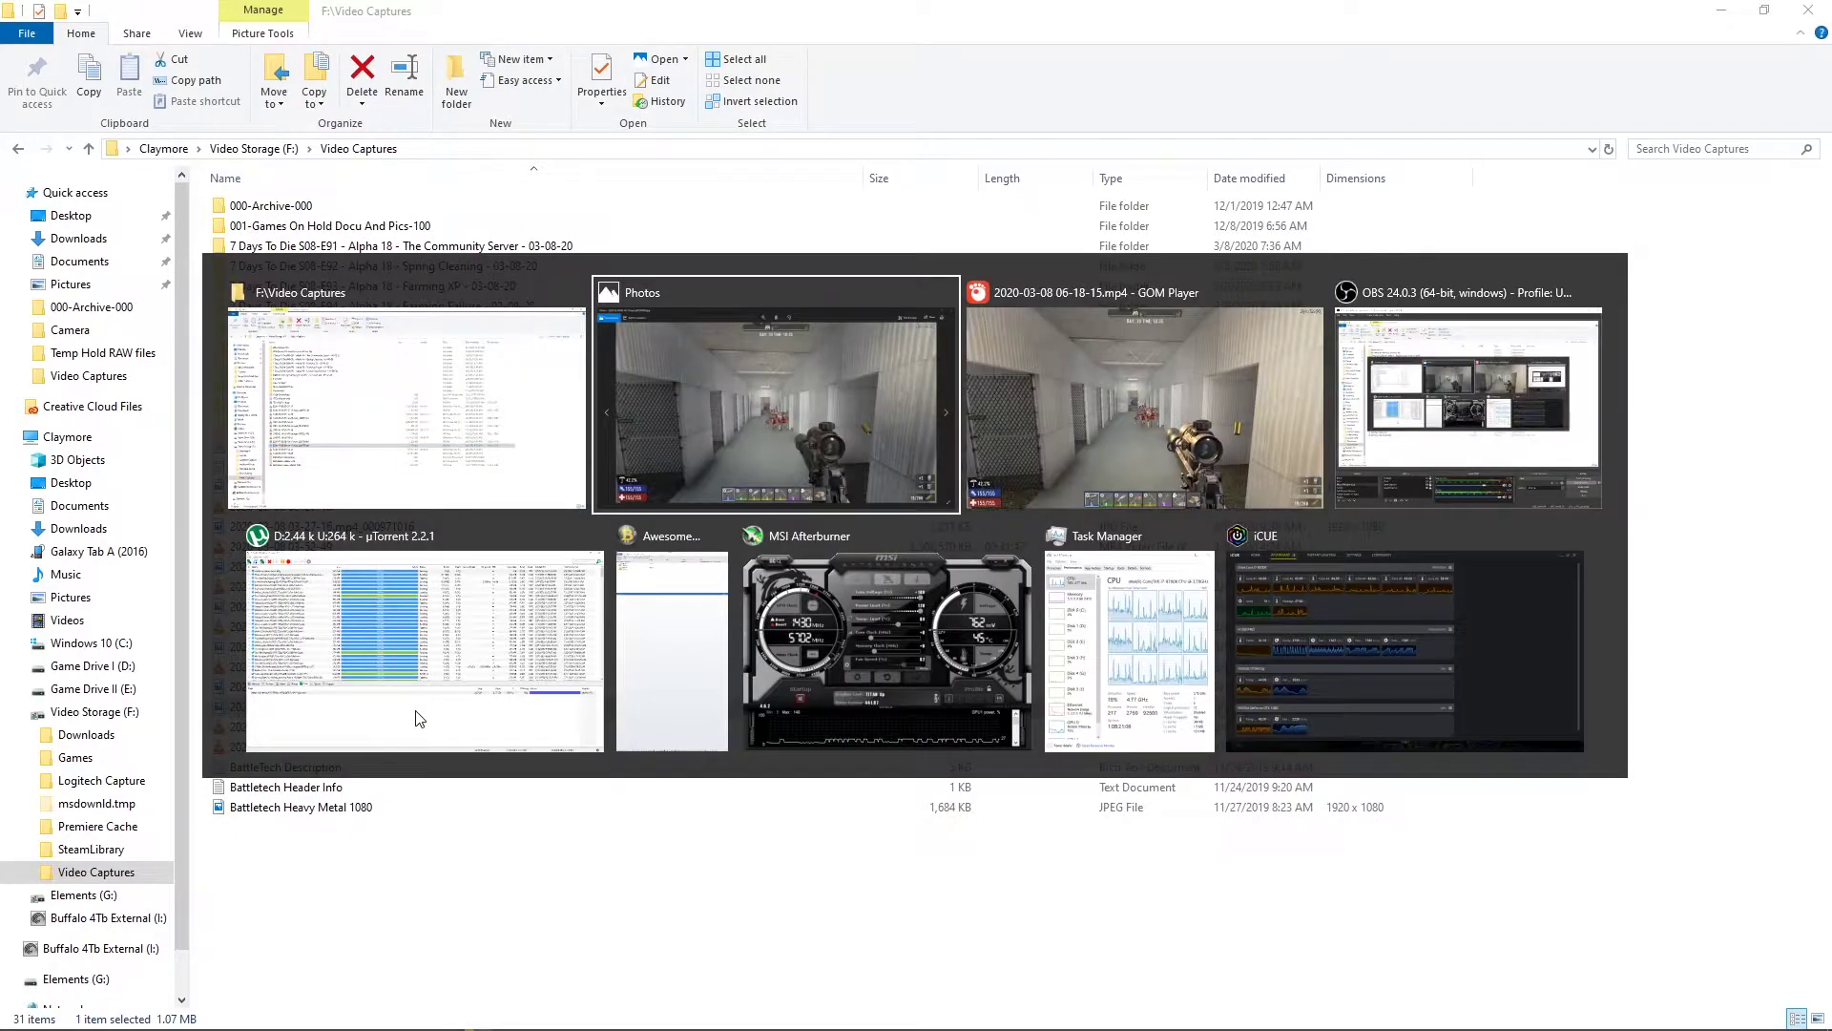
key("Tab")
key("Tab")
key("Tab")
key("Tab")
key("Tab")
key("Tab")
key("Tab")
key("Tab")
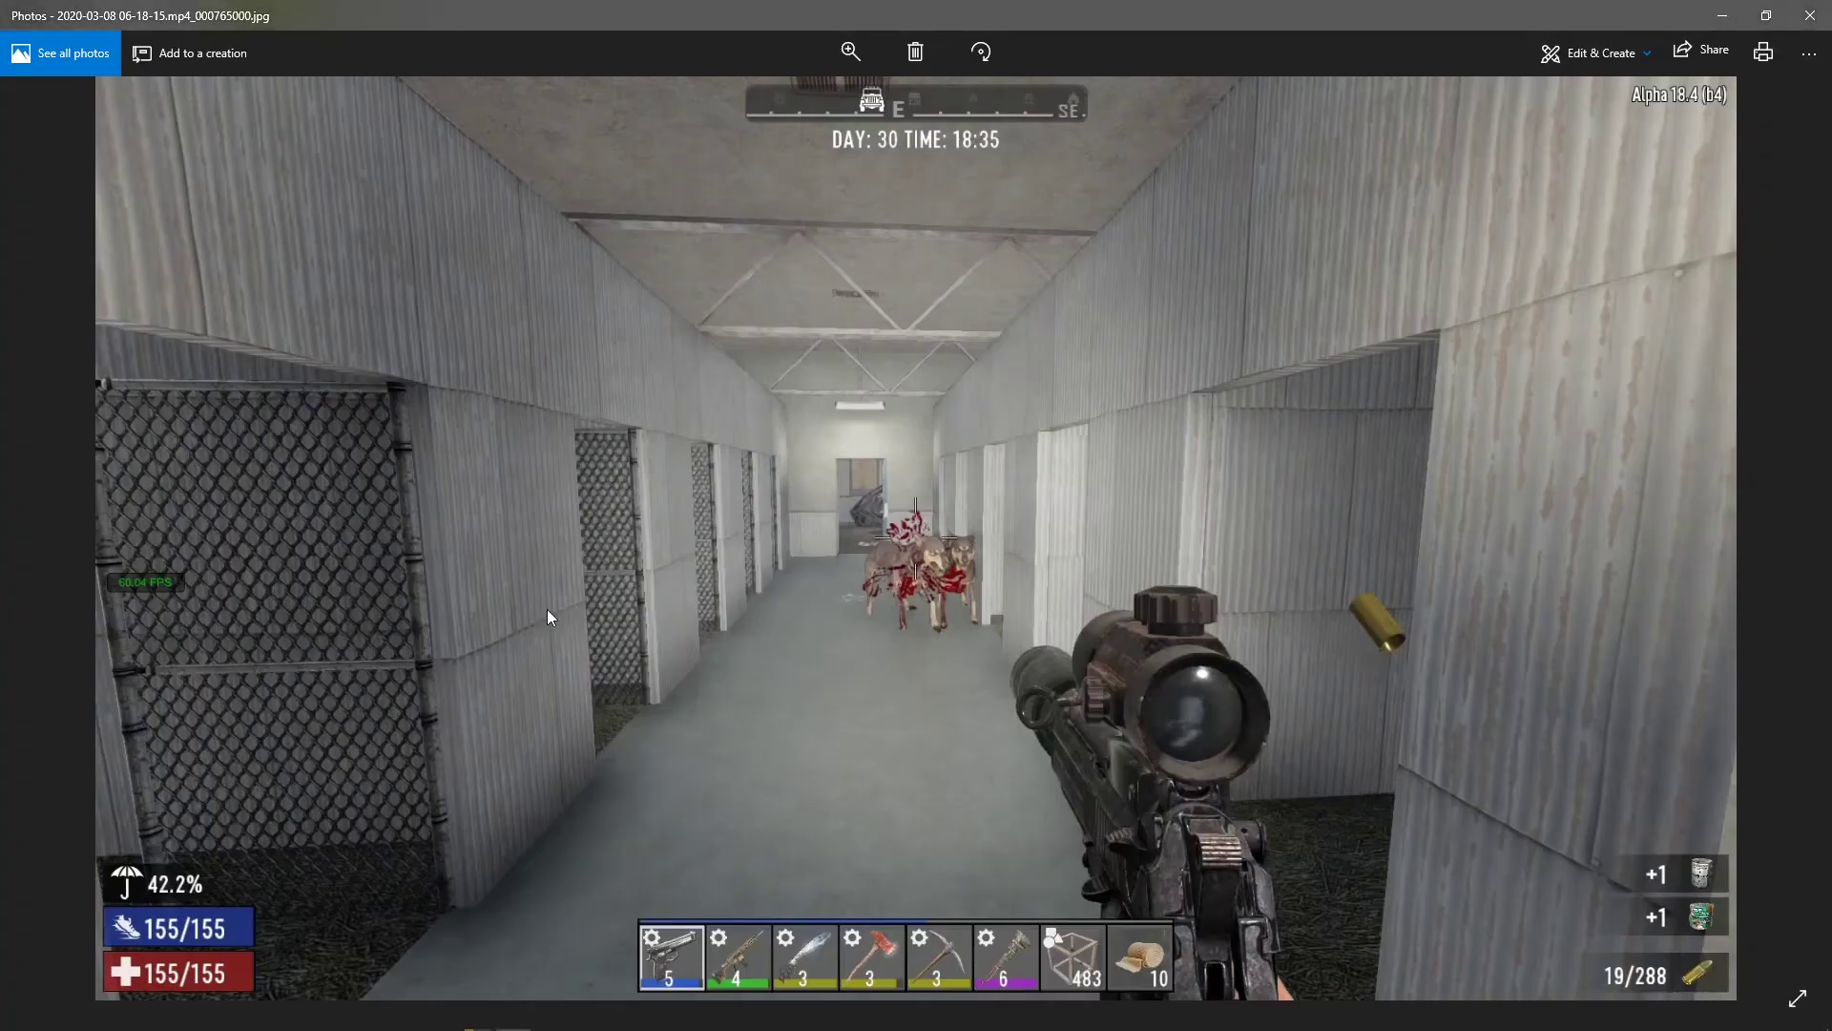
Close the image viewer and delete both saved images of the 06-18-15 video, 000764966 and 000765000
left_click(1810, 15)
left_click(376, 687, "ctrl")
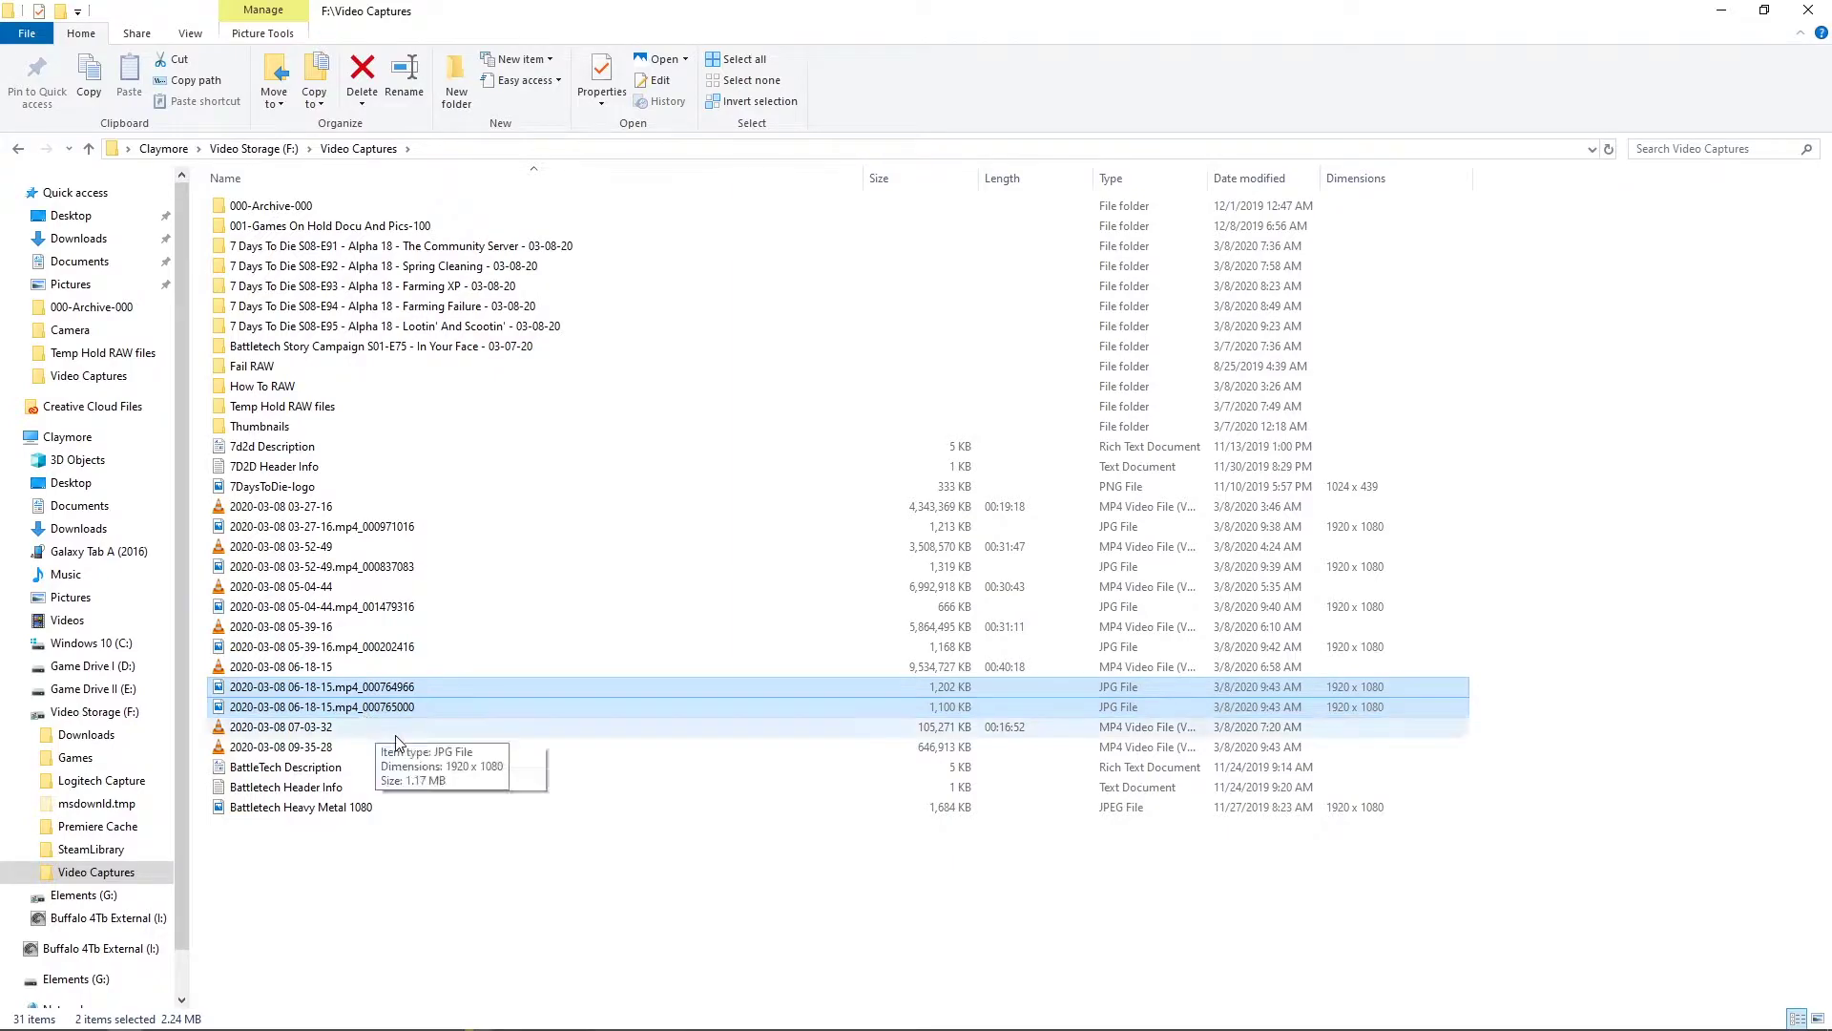
key("Delete")
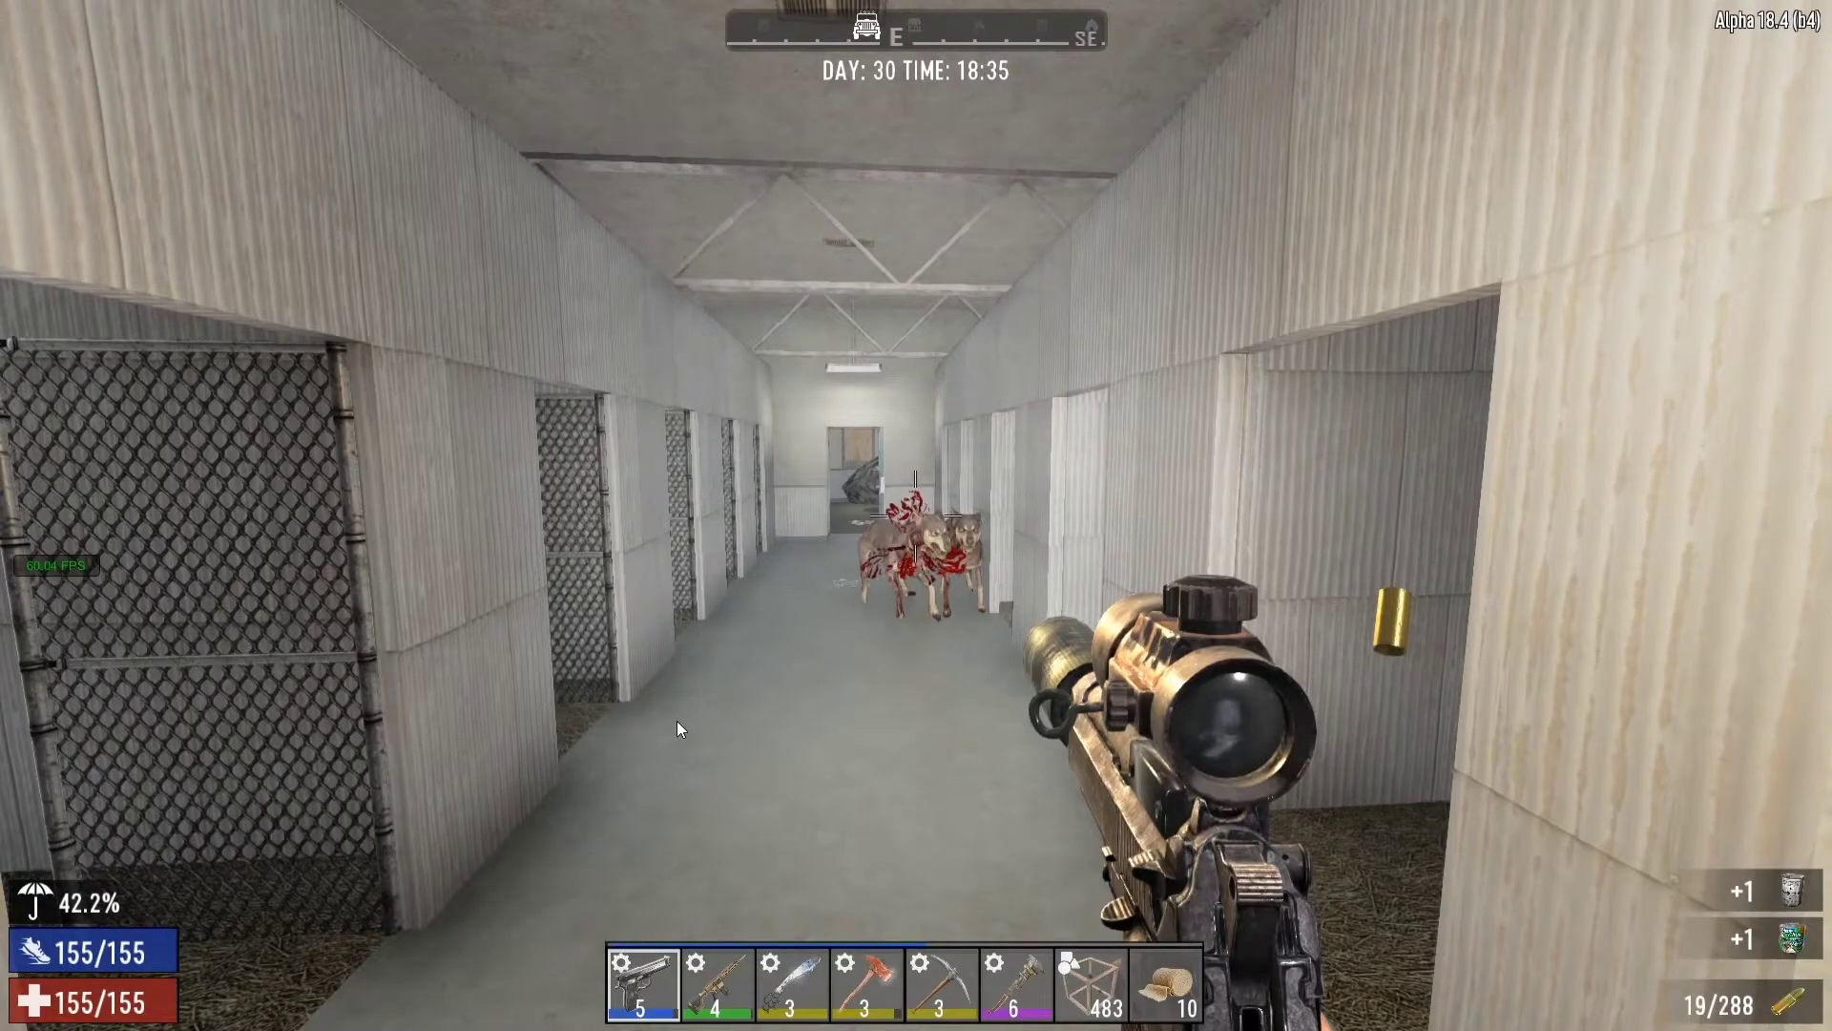
Step back before the shot in the hallway video, advance to the muzzle flash and save that frame as an image
key("d")
key("f")
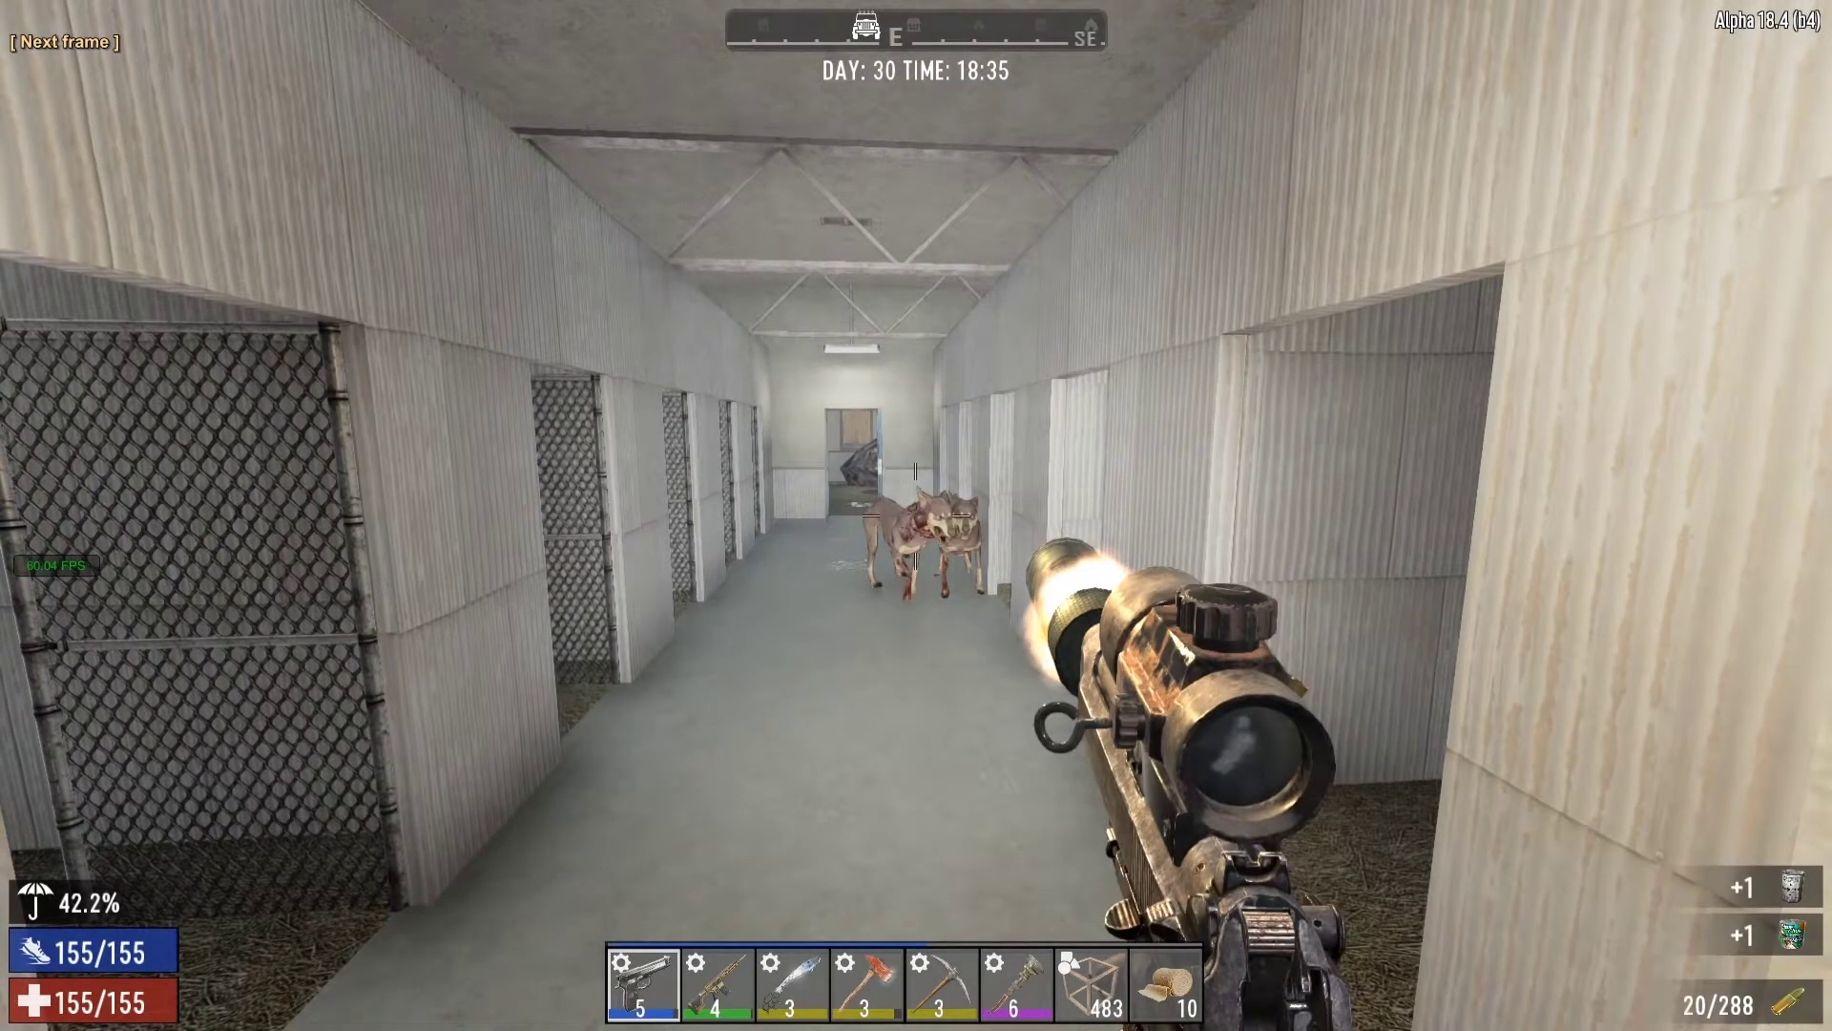
key("f")
key("ctrl+e")
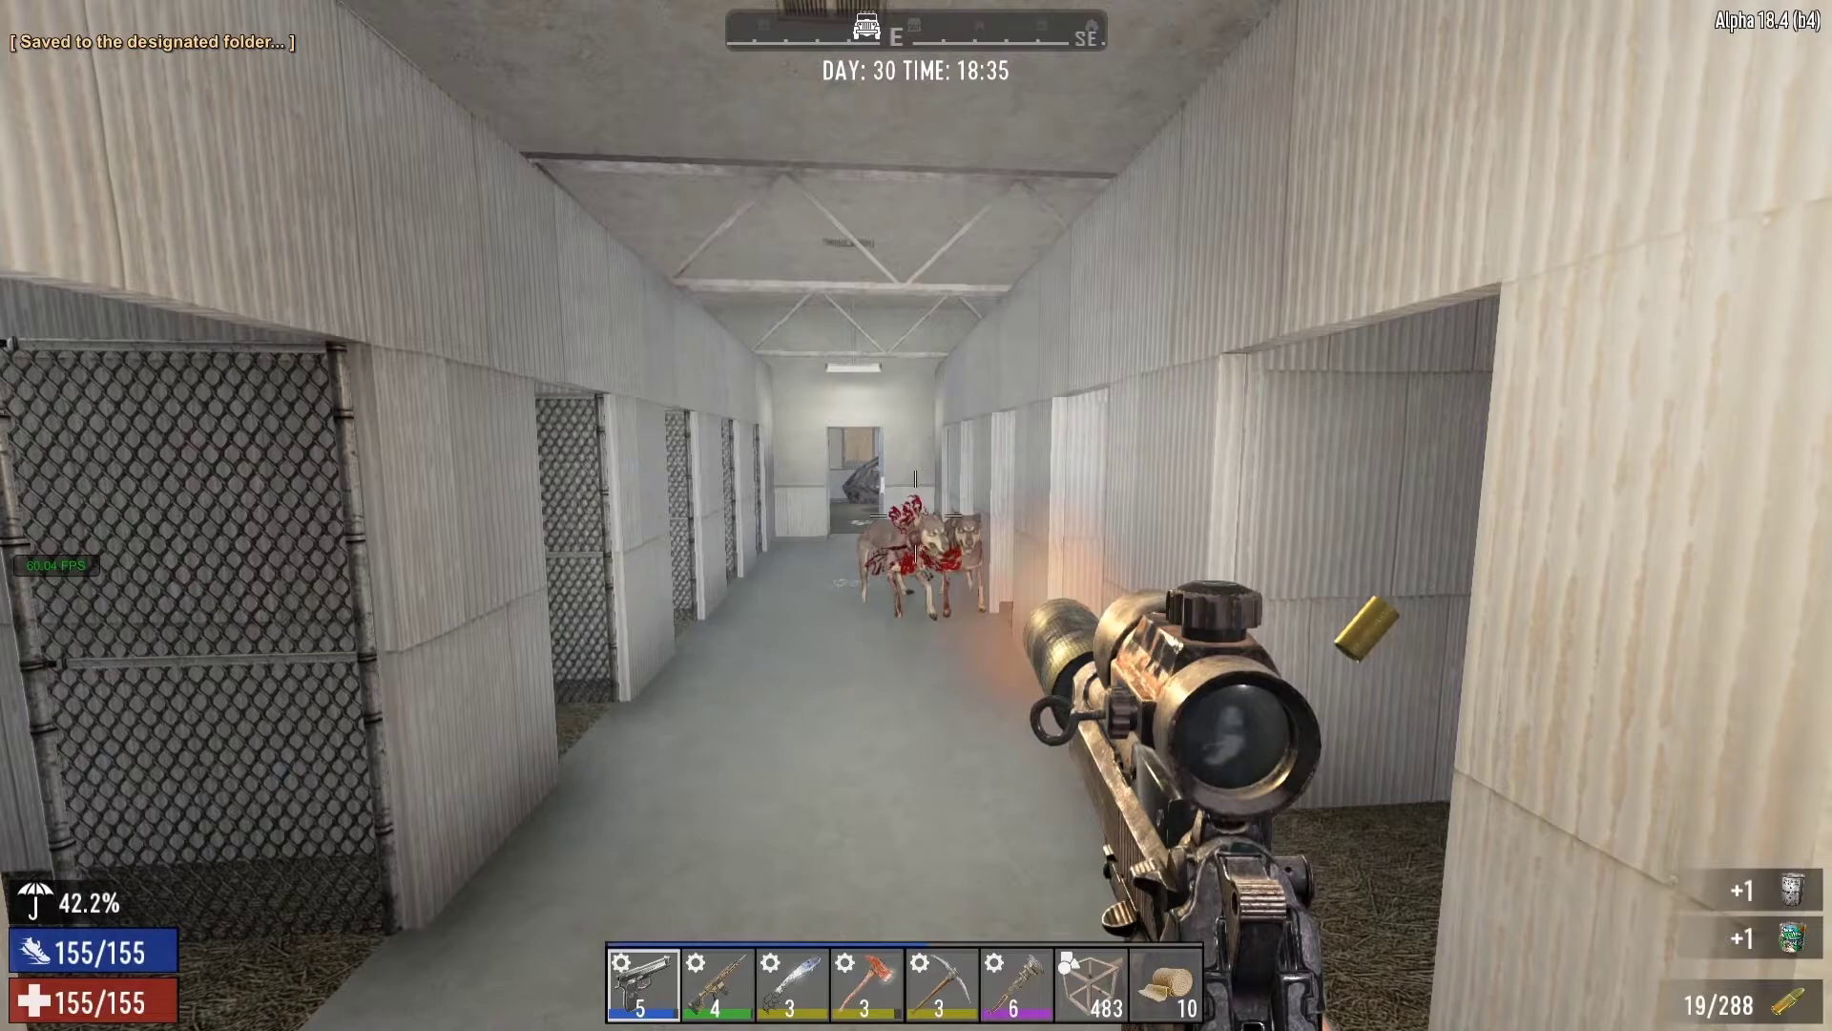
Step back frame by frame to the muzzle flash in the hallway video and save another frame as an image
key("d")
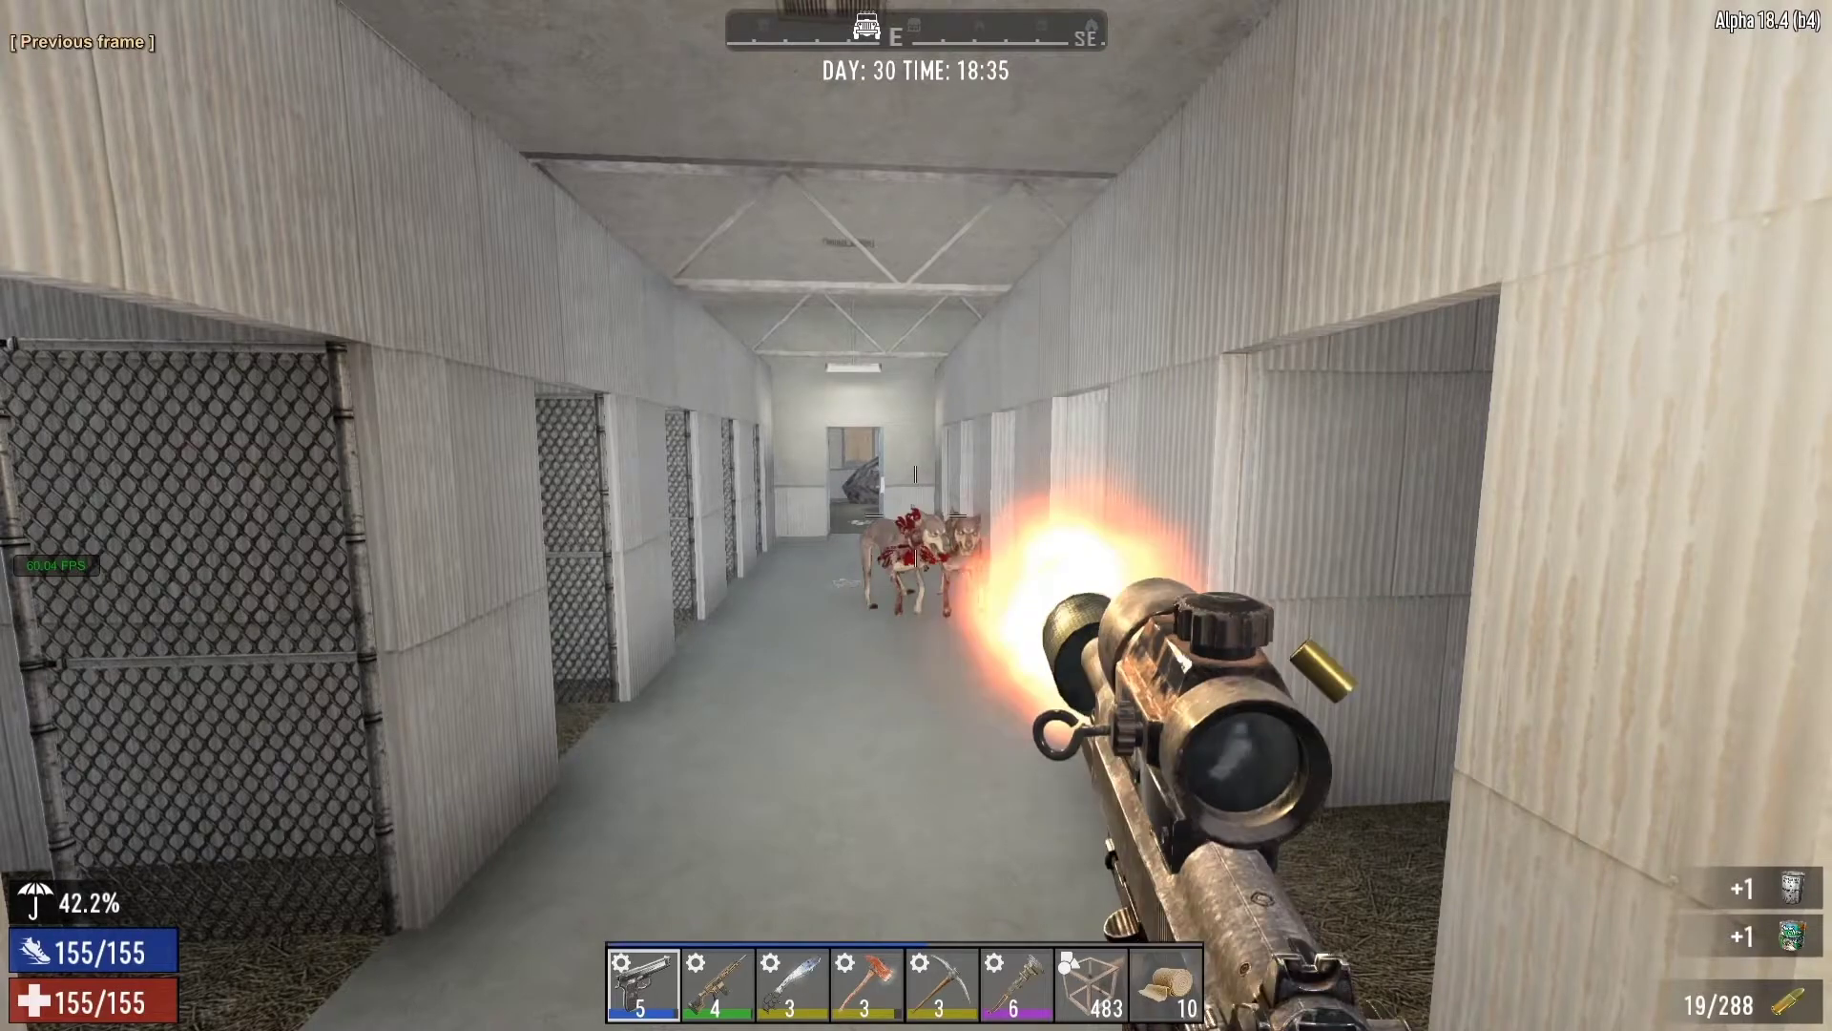
key("d")
key("f")
key("ctrl+e")
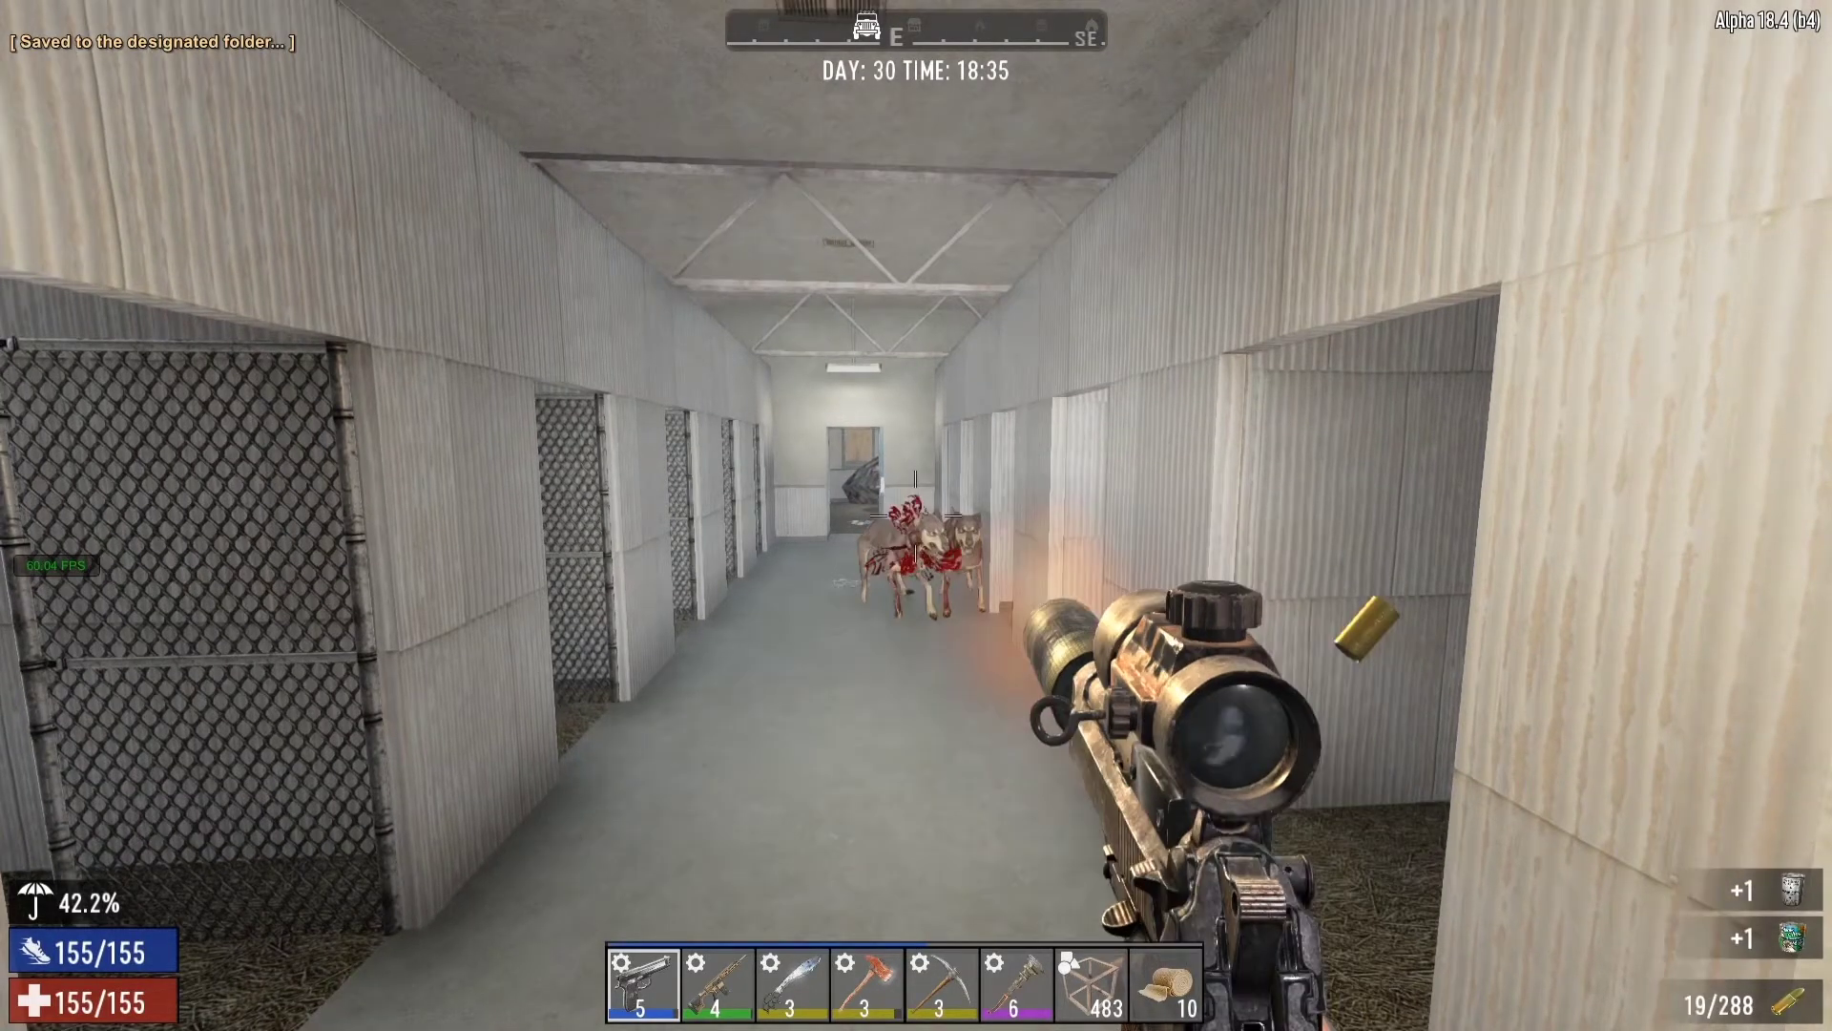
key("alt+Tab")
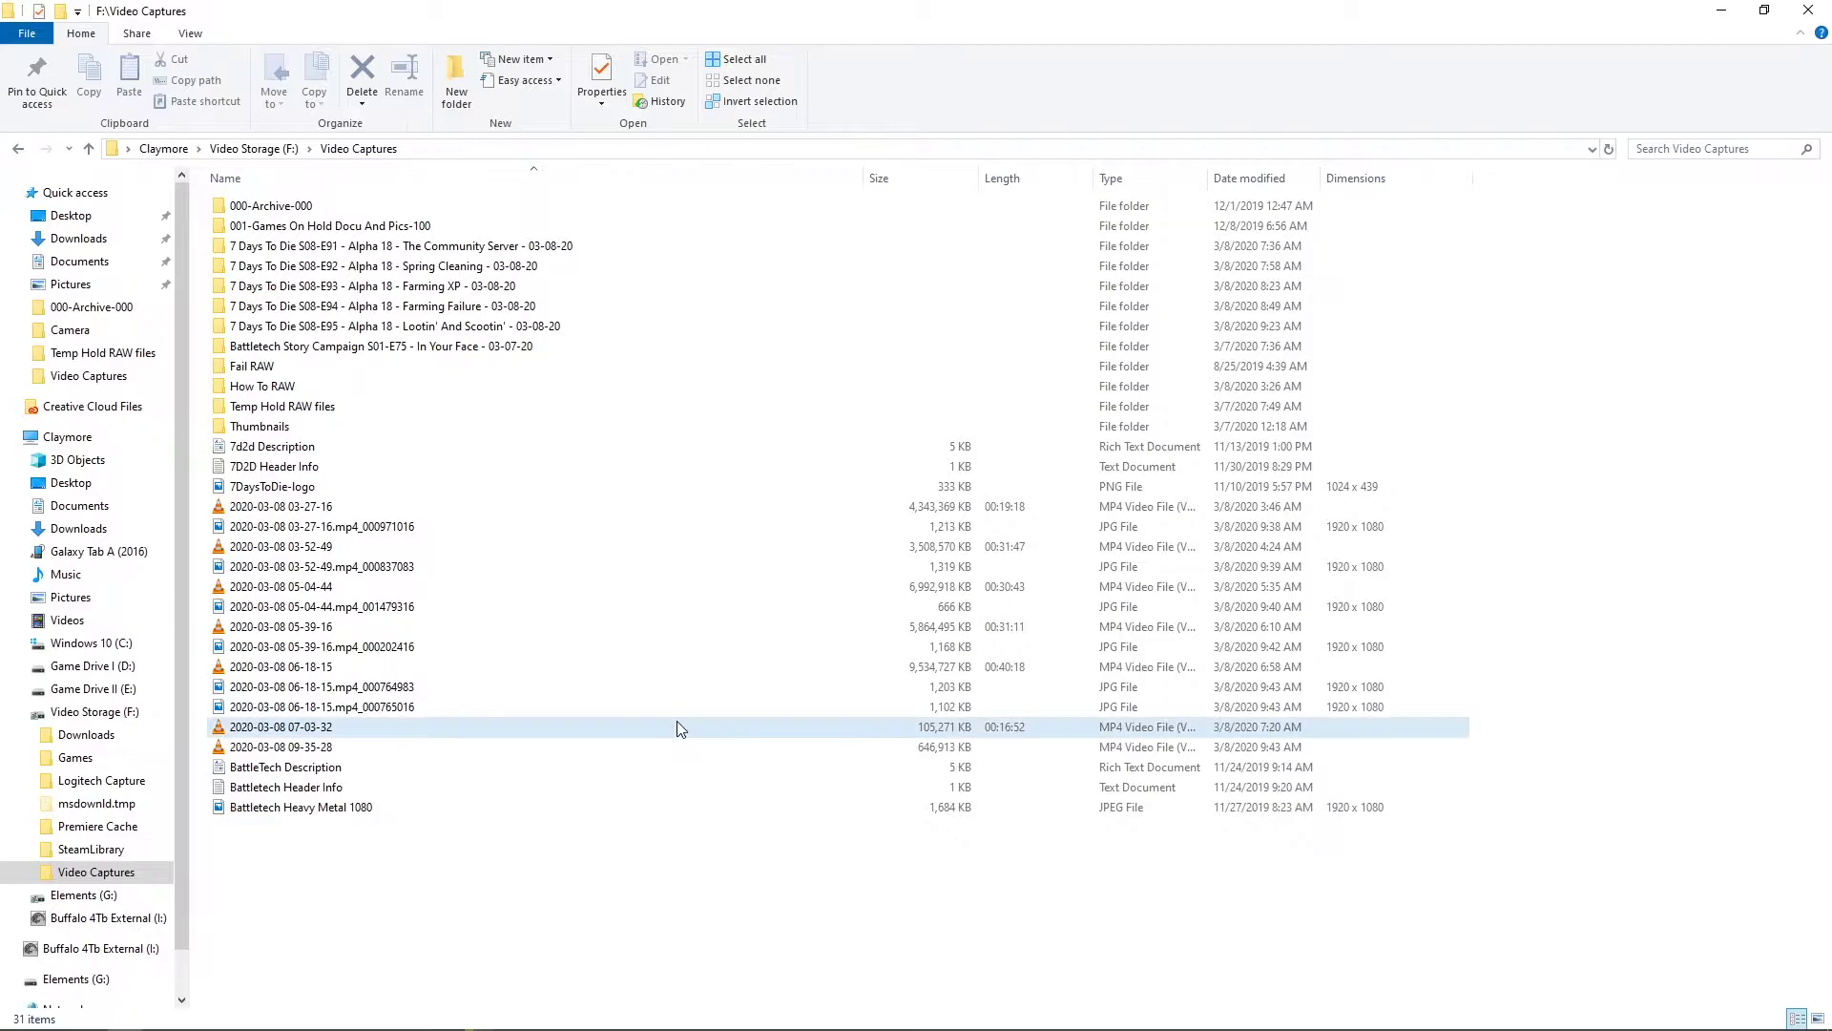
left_click(412, 695)
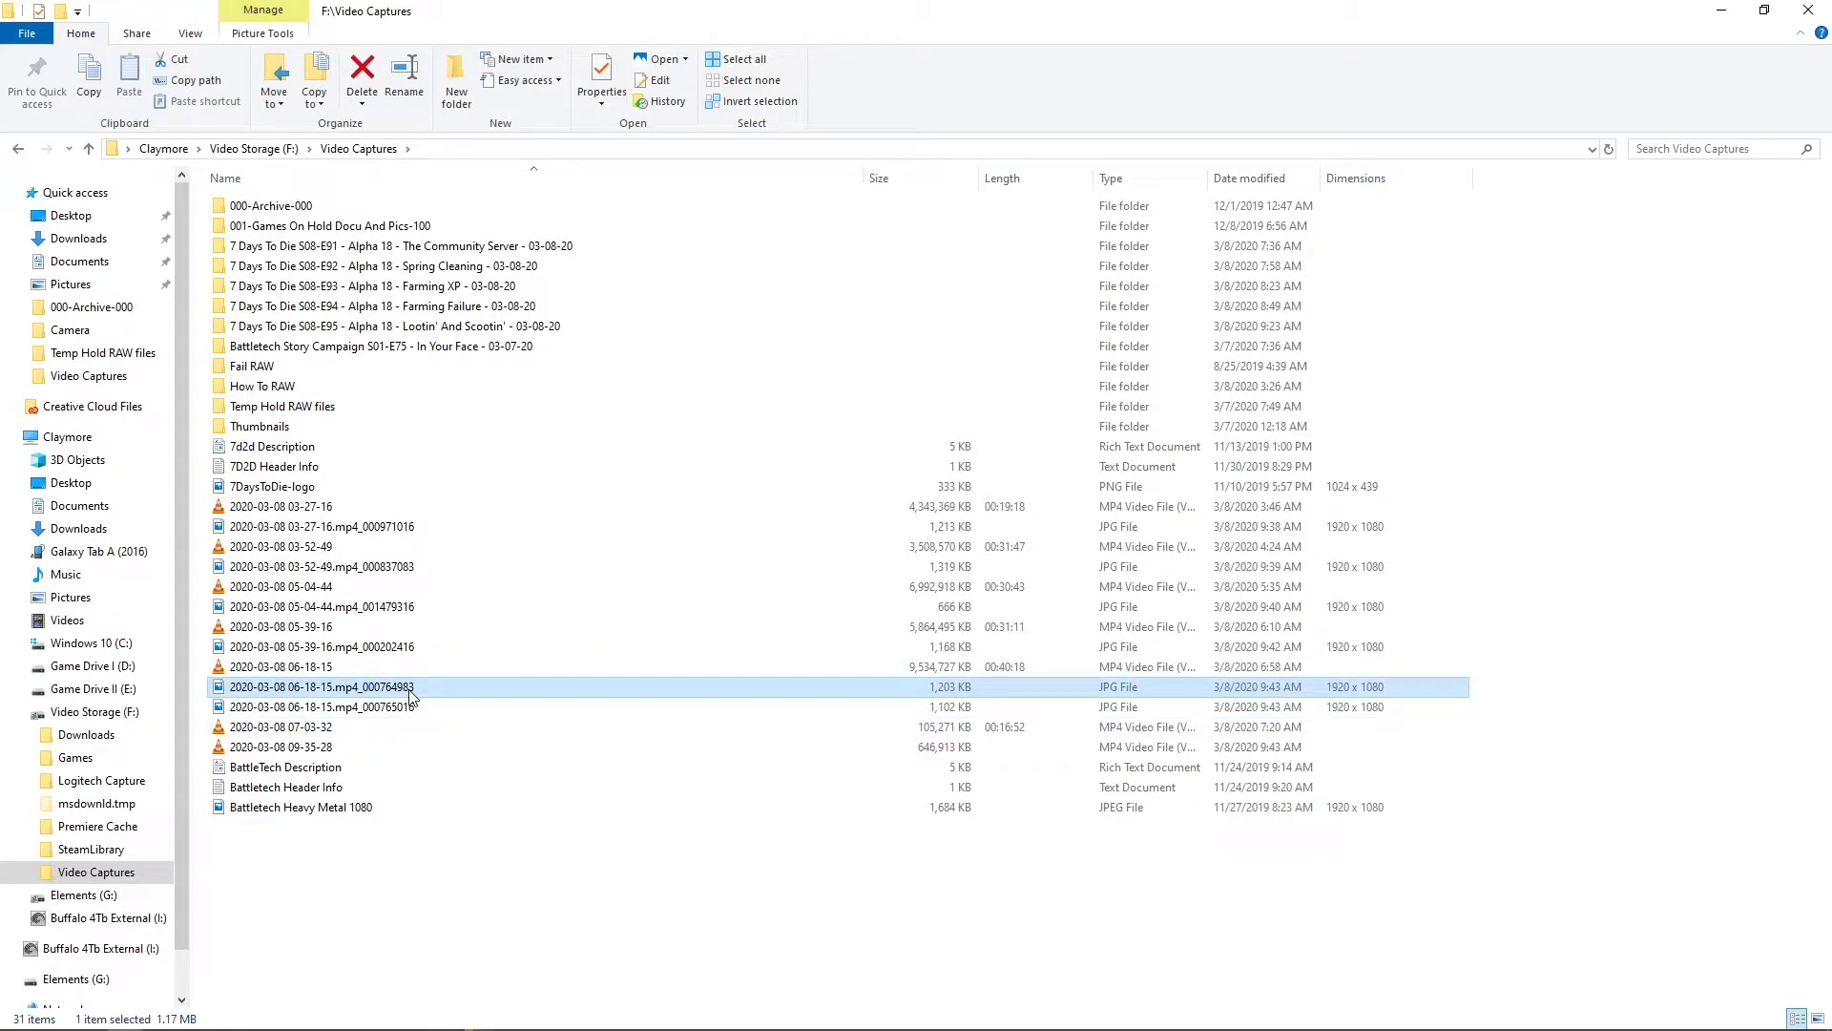
double_click(411, 700)
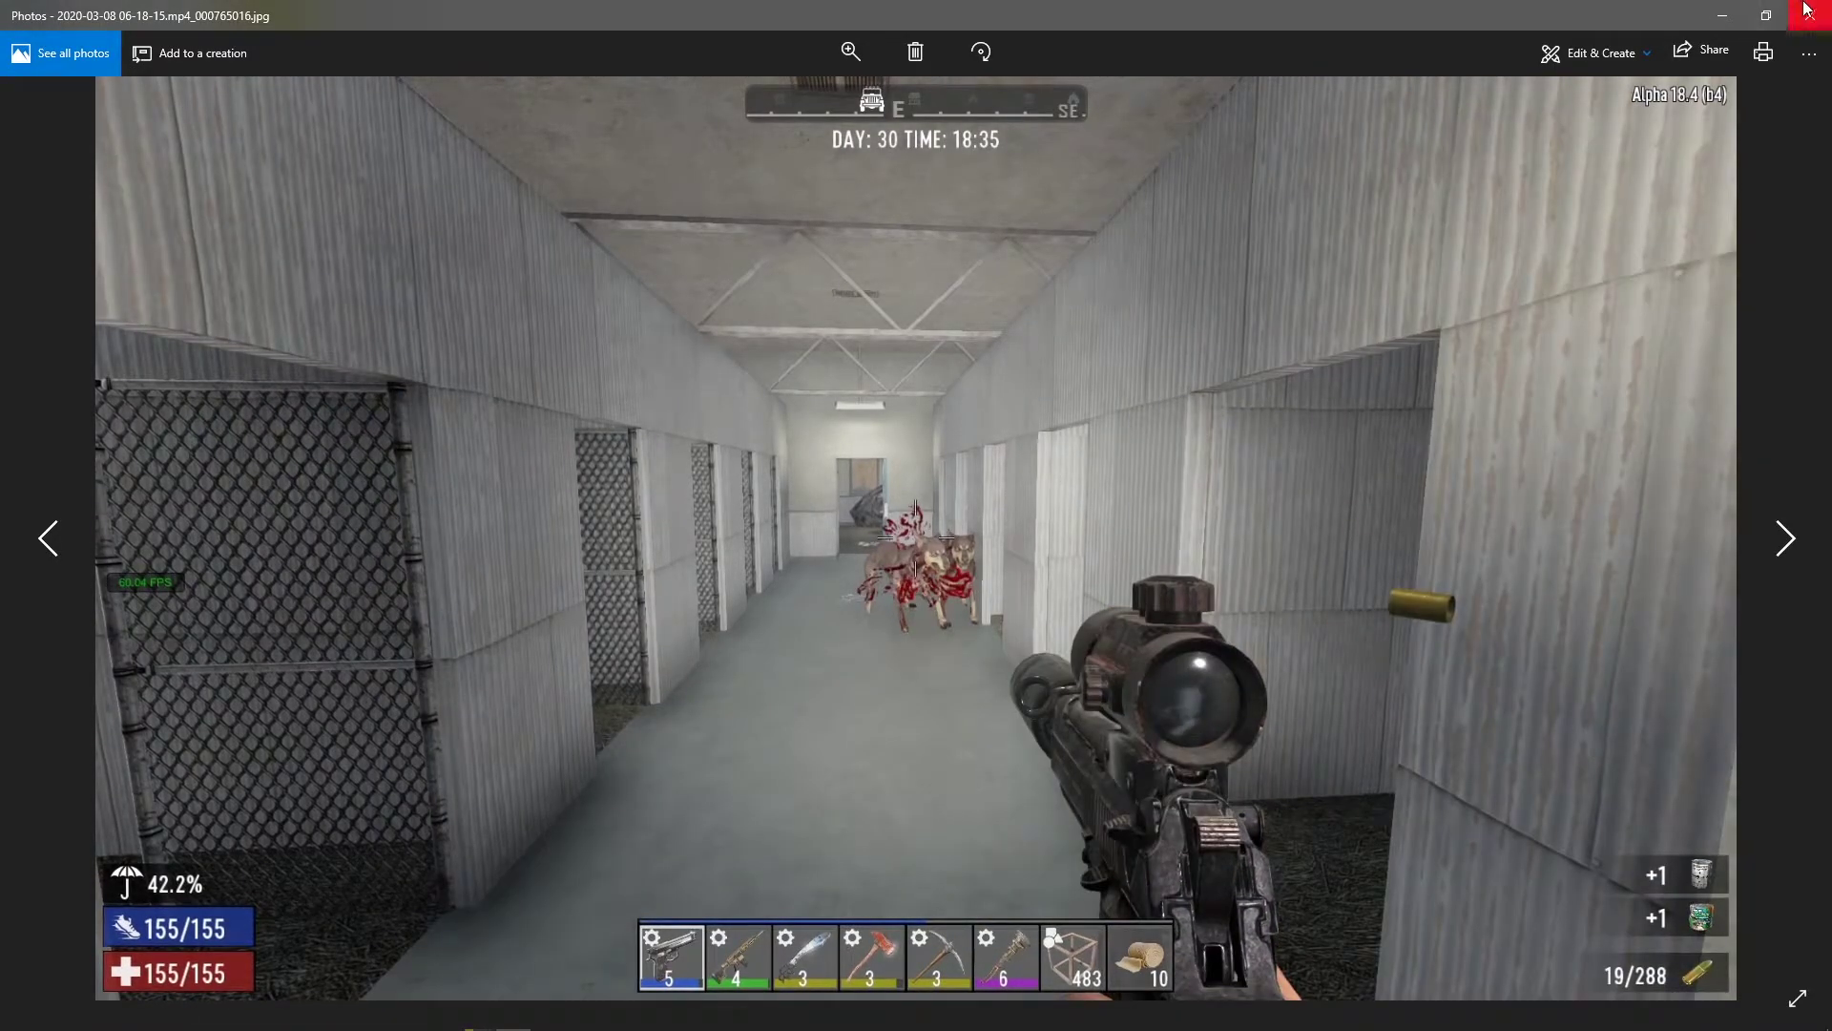
Close the image viewer, delete the saved images 000764983 and 000765016 of the 06-18-15 video, and return to GOM Player
left_click(1809, 16)
left_click(372, 707, "ctrl")
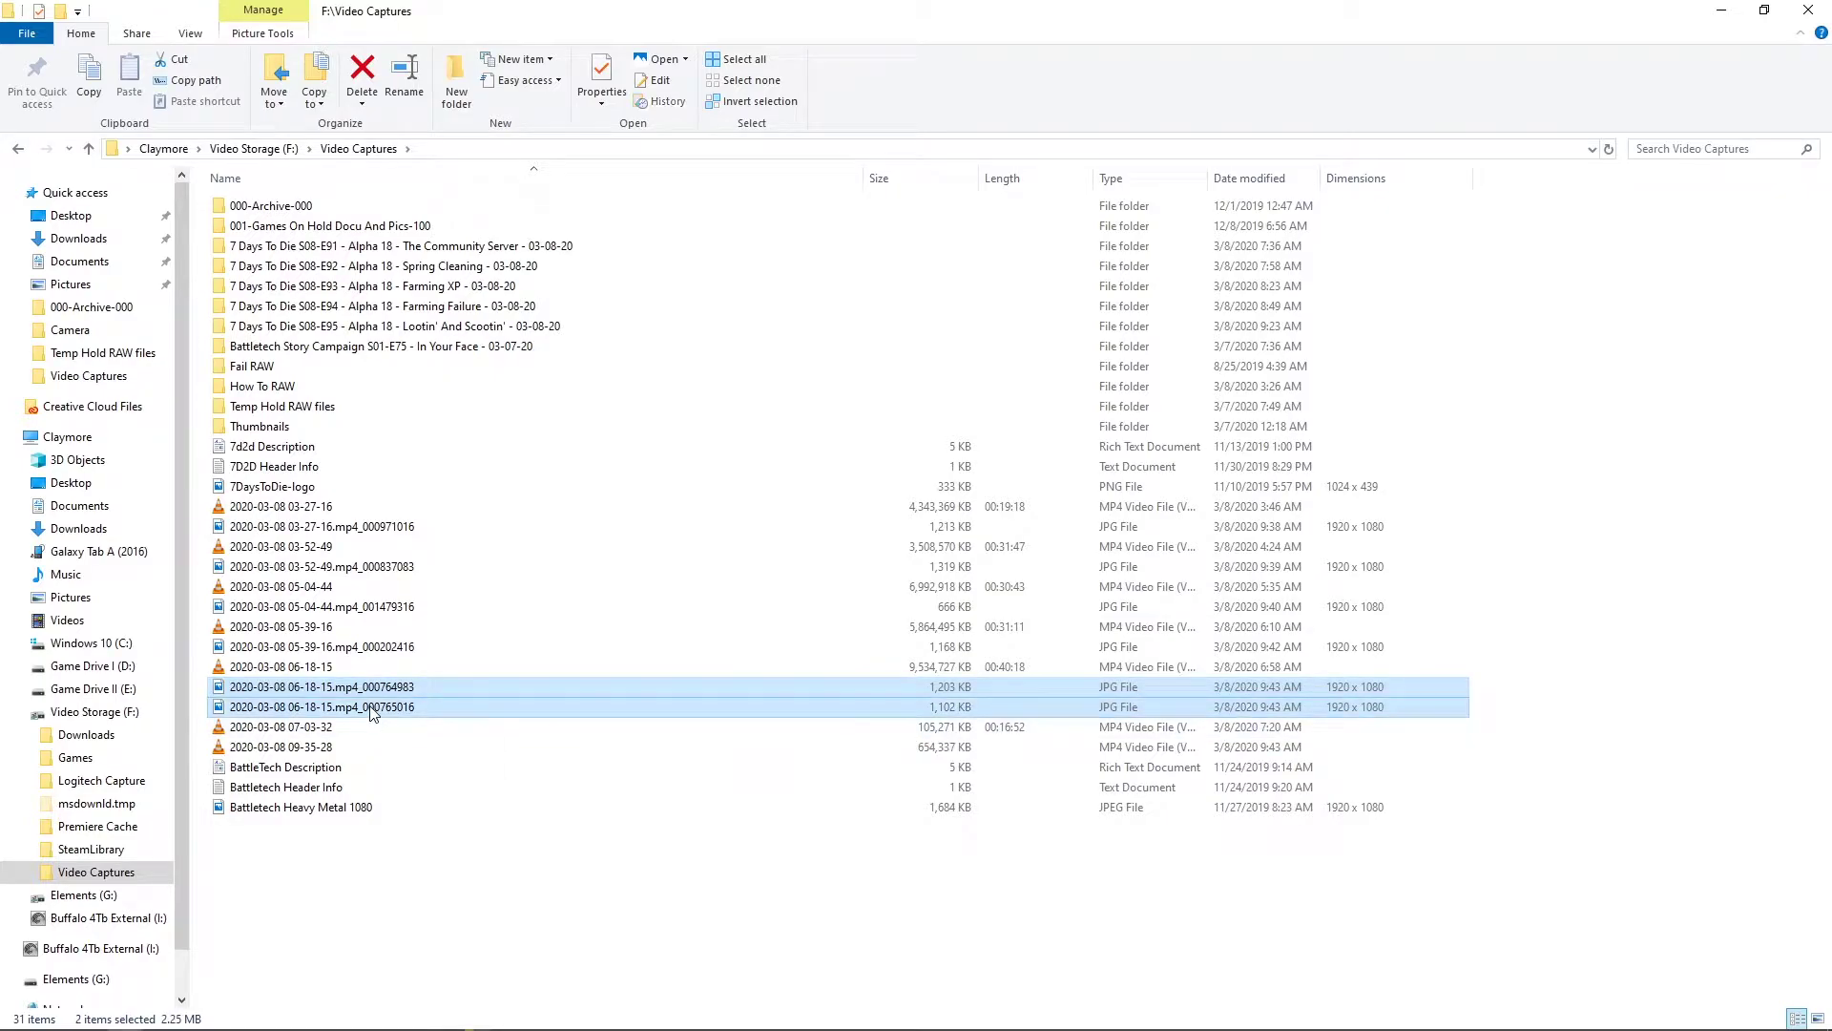
double_click(371, 707)
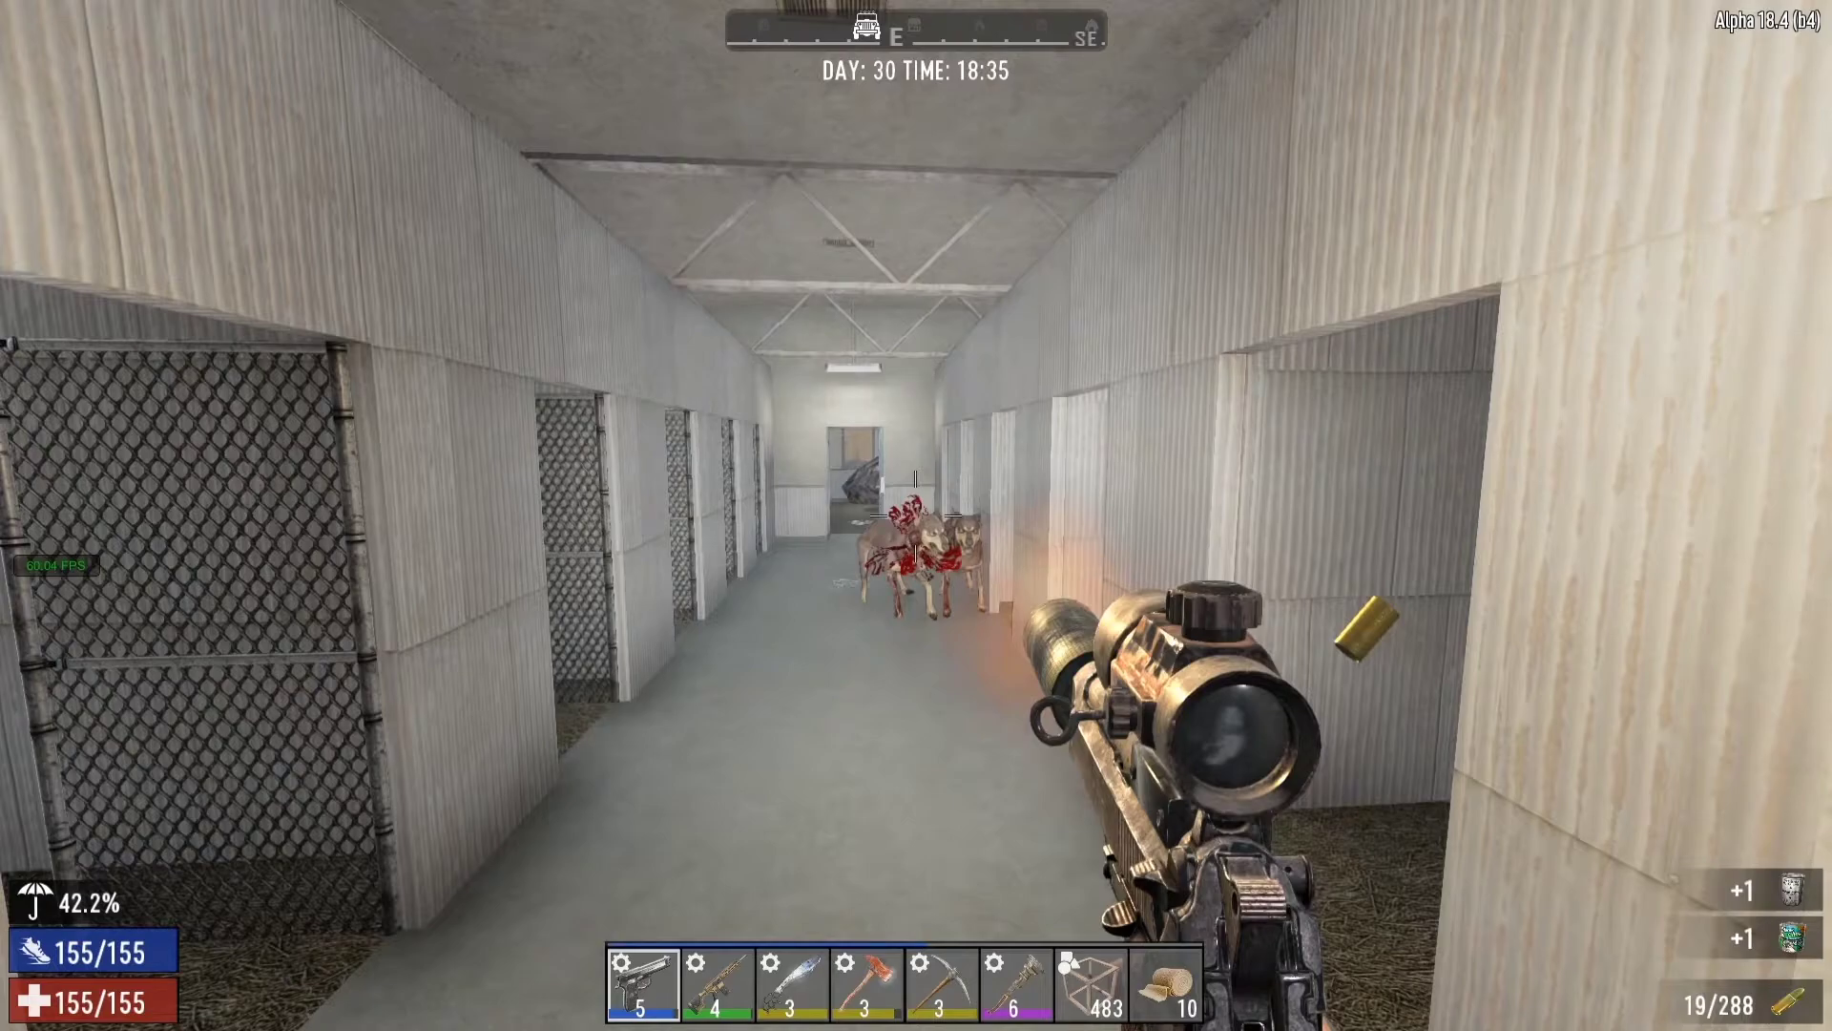
Save a frame just after the shot, step back to the bright muzzle flash and save that frame as well
key("Right")
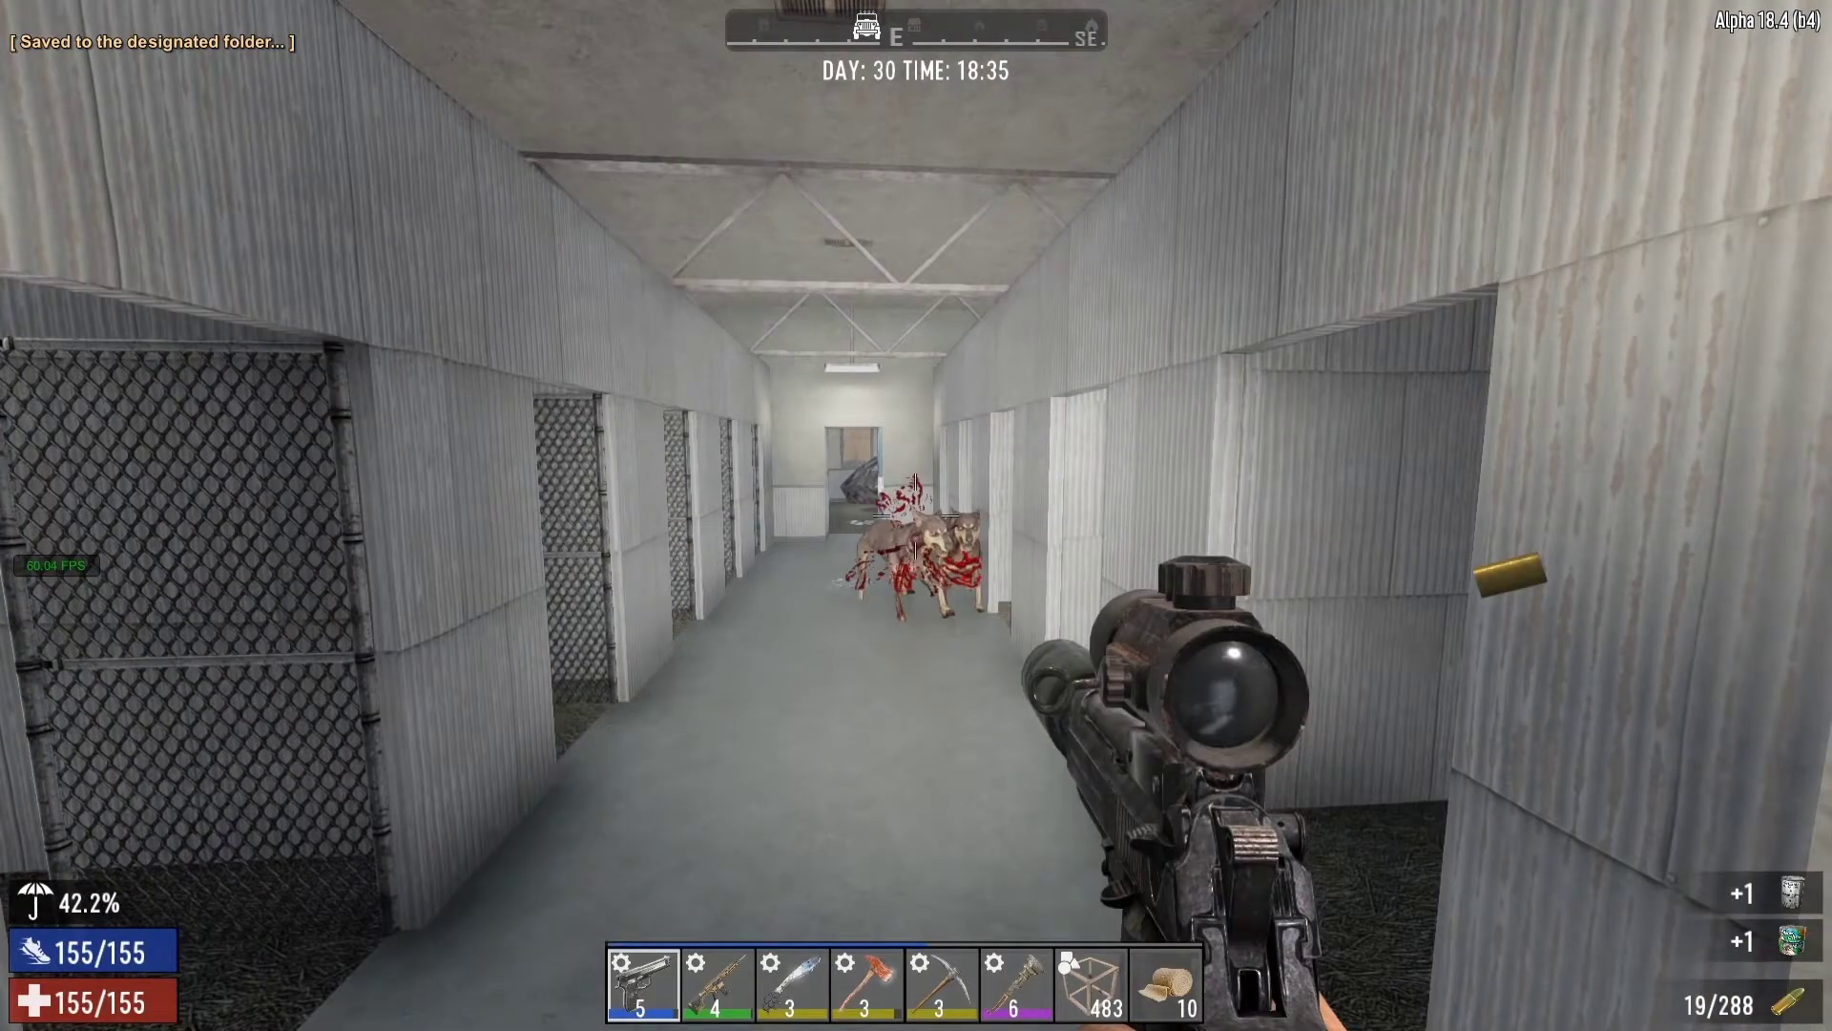
key("d")
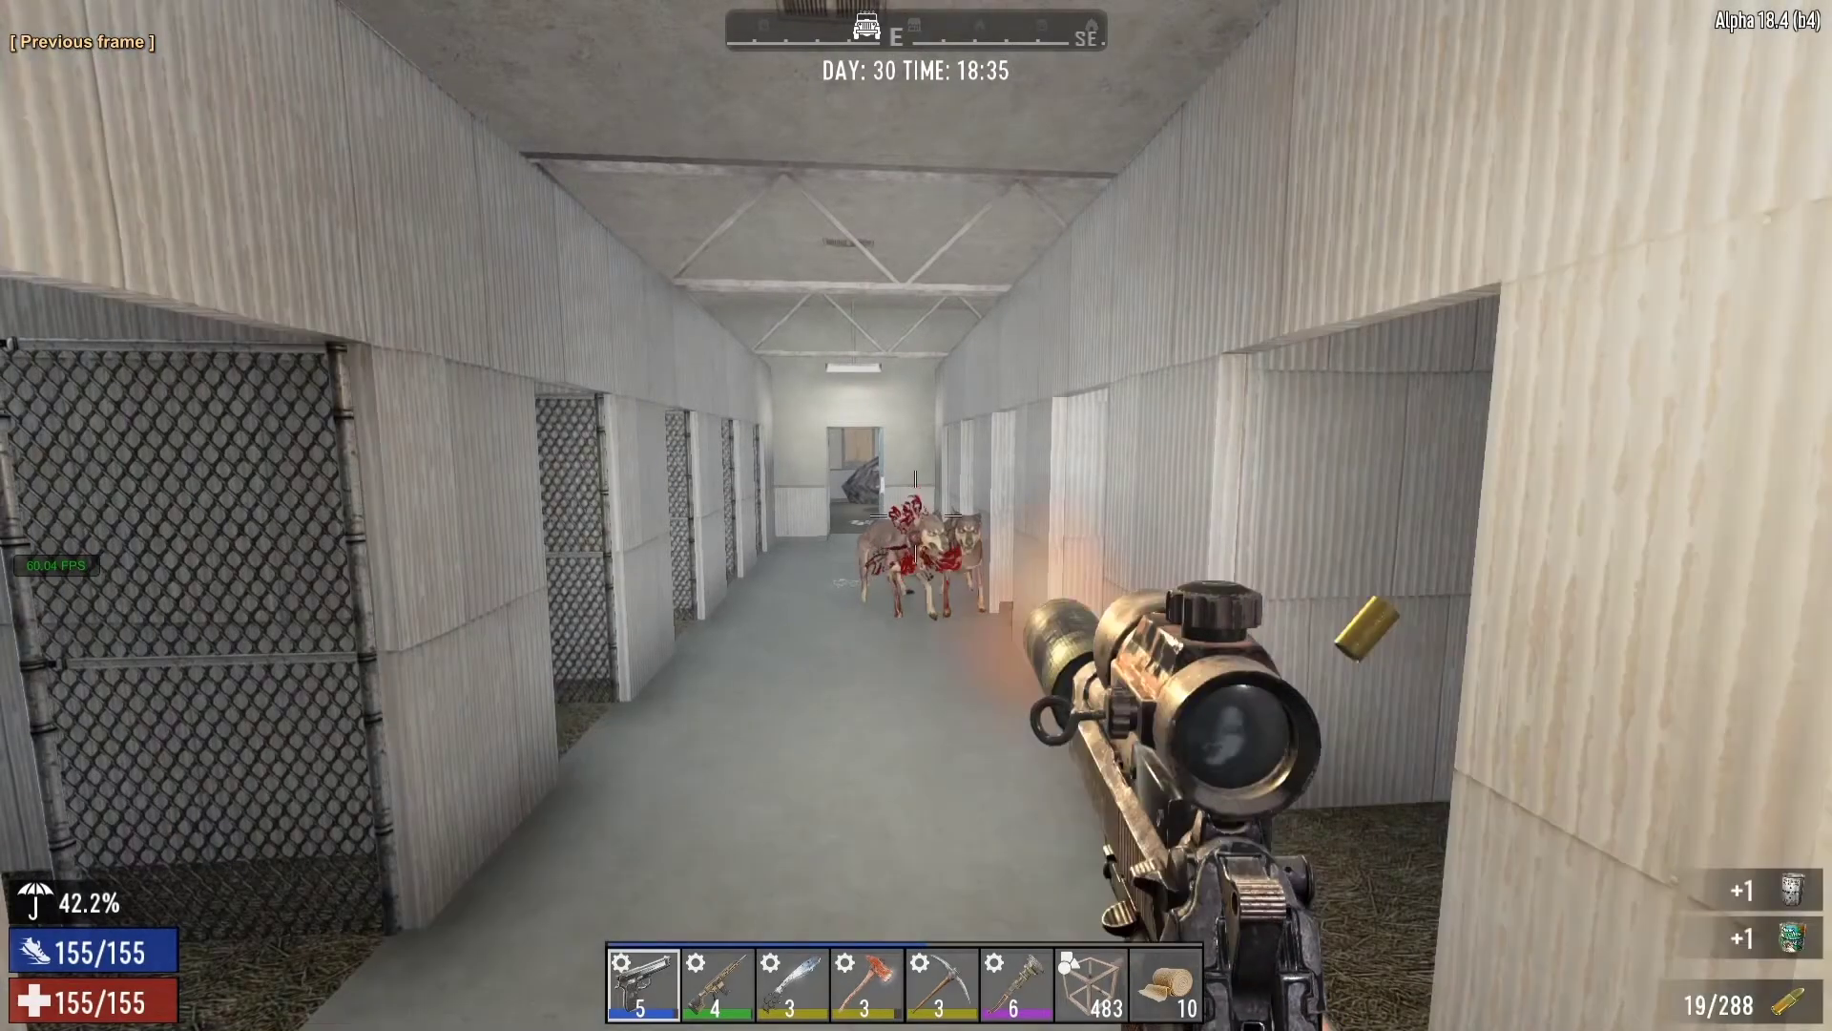
key("d")
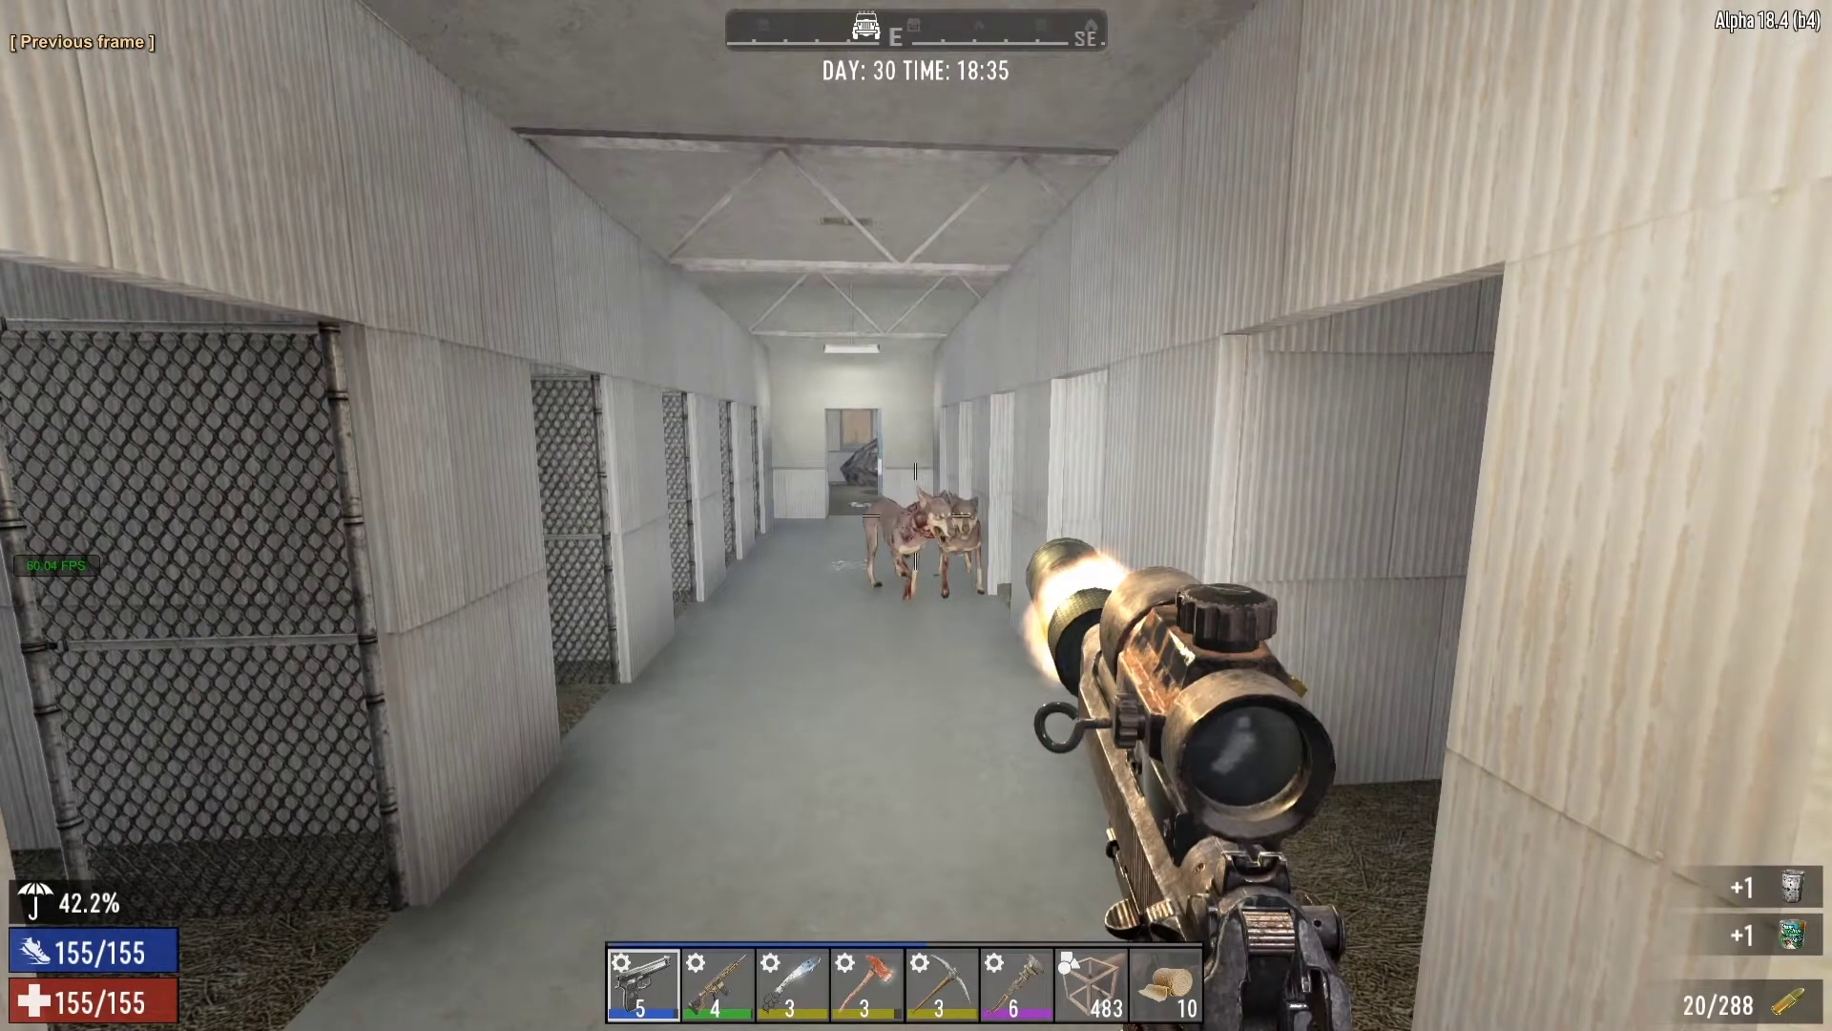
key("f")
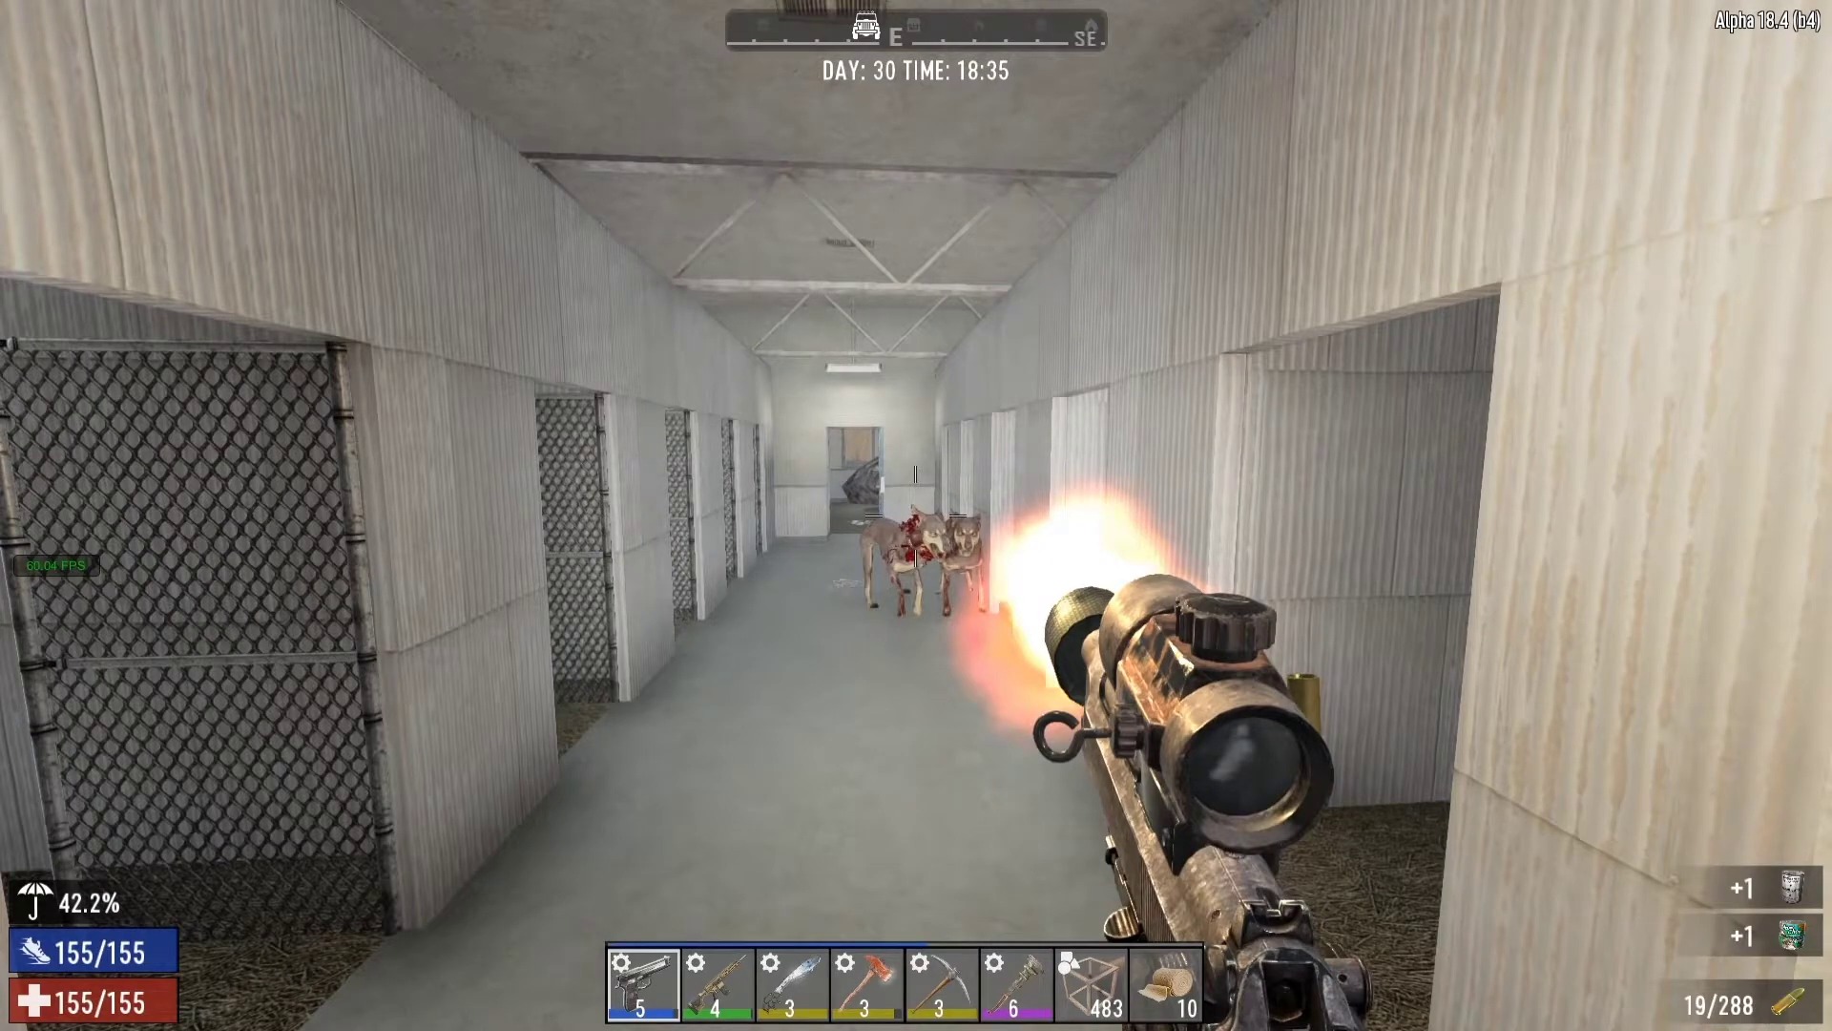
key("d")
key("f")
key("ctrl+e")
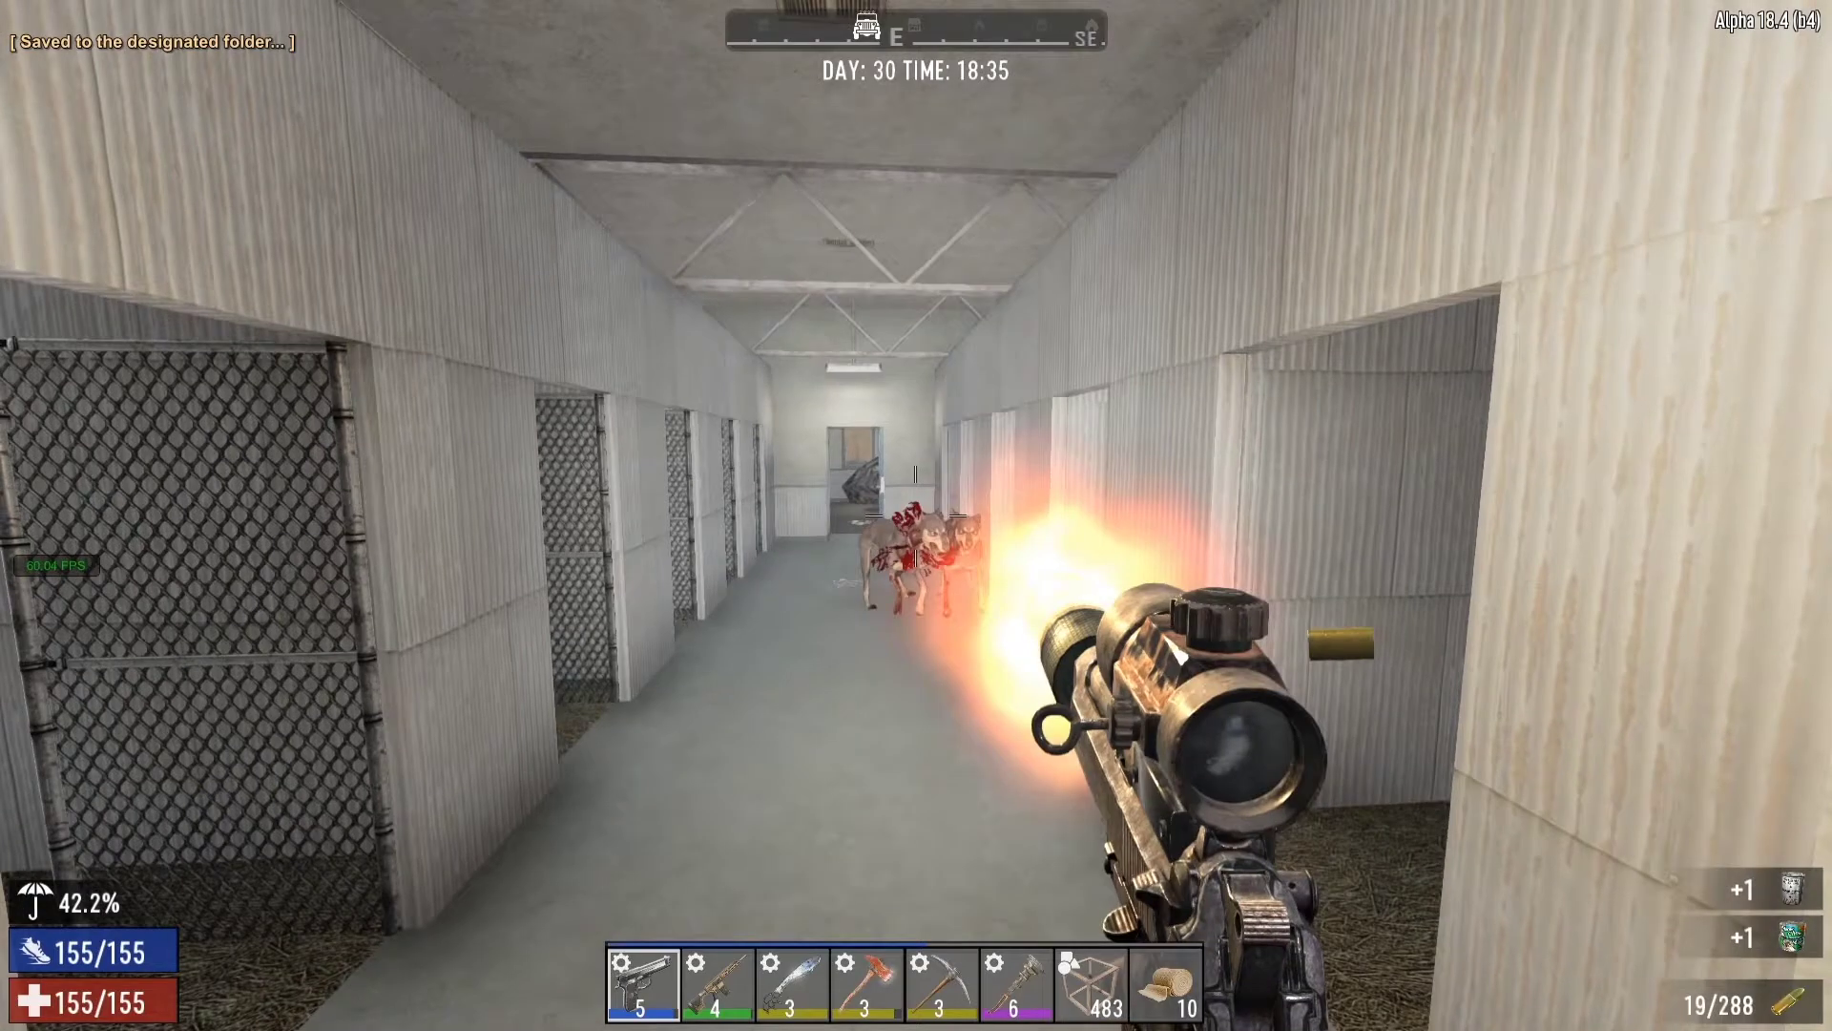
Check the saved image 000764966 in File Explorer, then delete both 06-18-15 images, 000764966 and 000765083
key("alt+Tab")
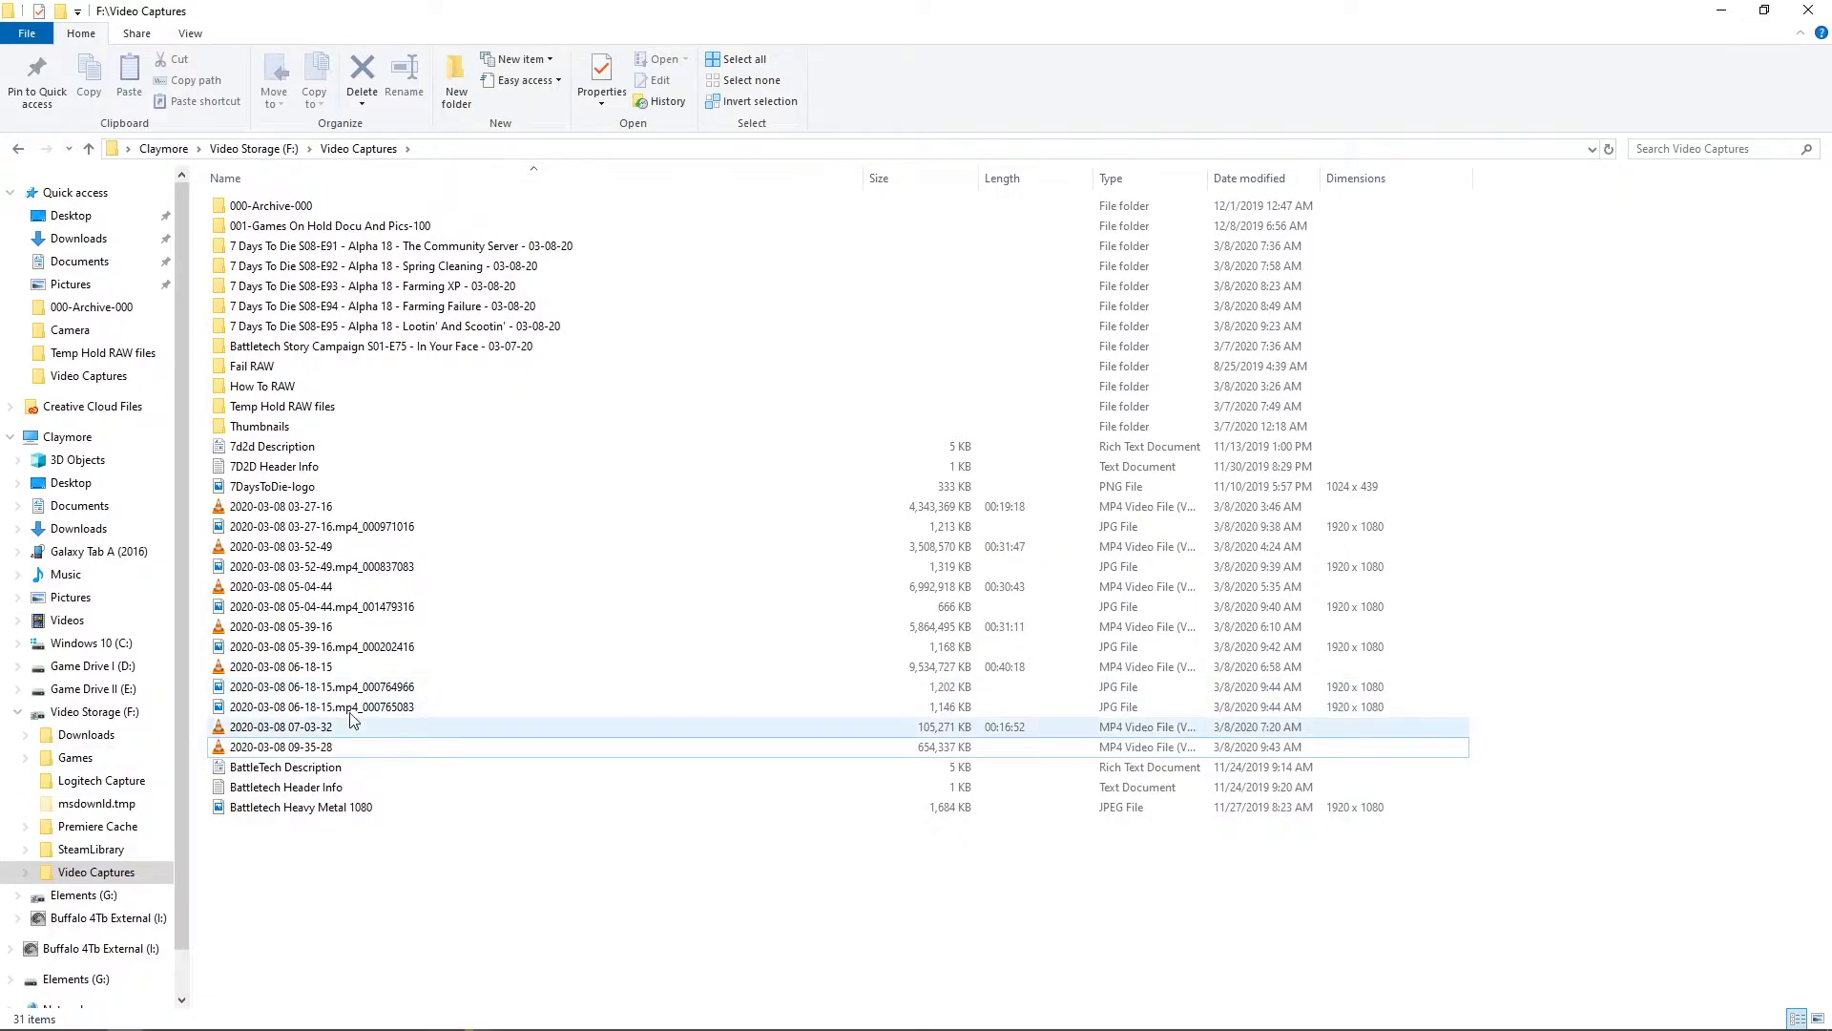
double_click(374, 691)
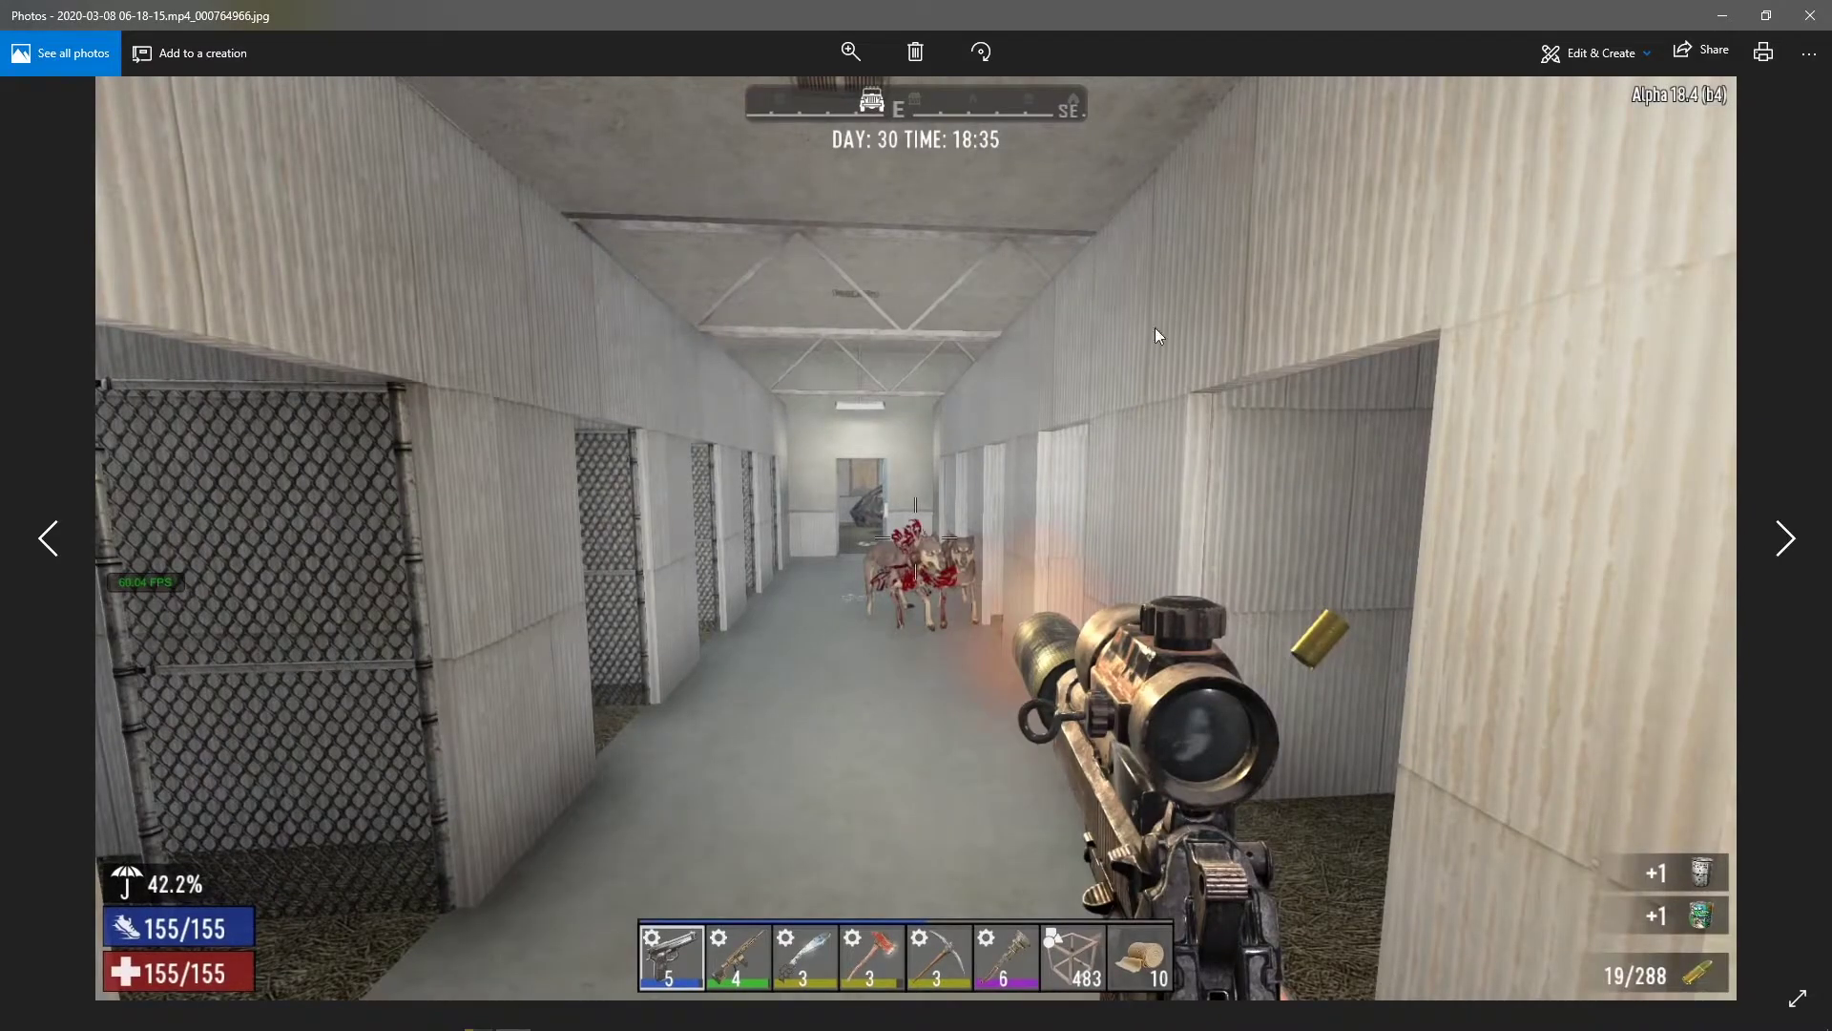
key("alt+F4")
left_click(392, 708, "shift")
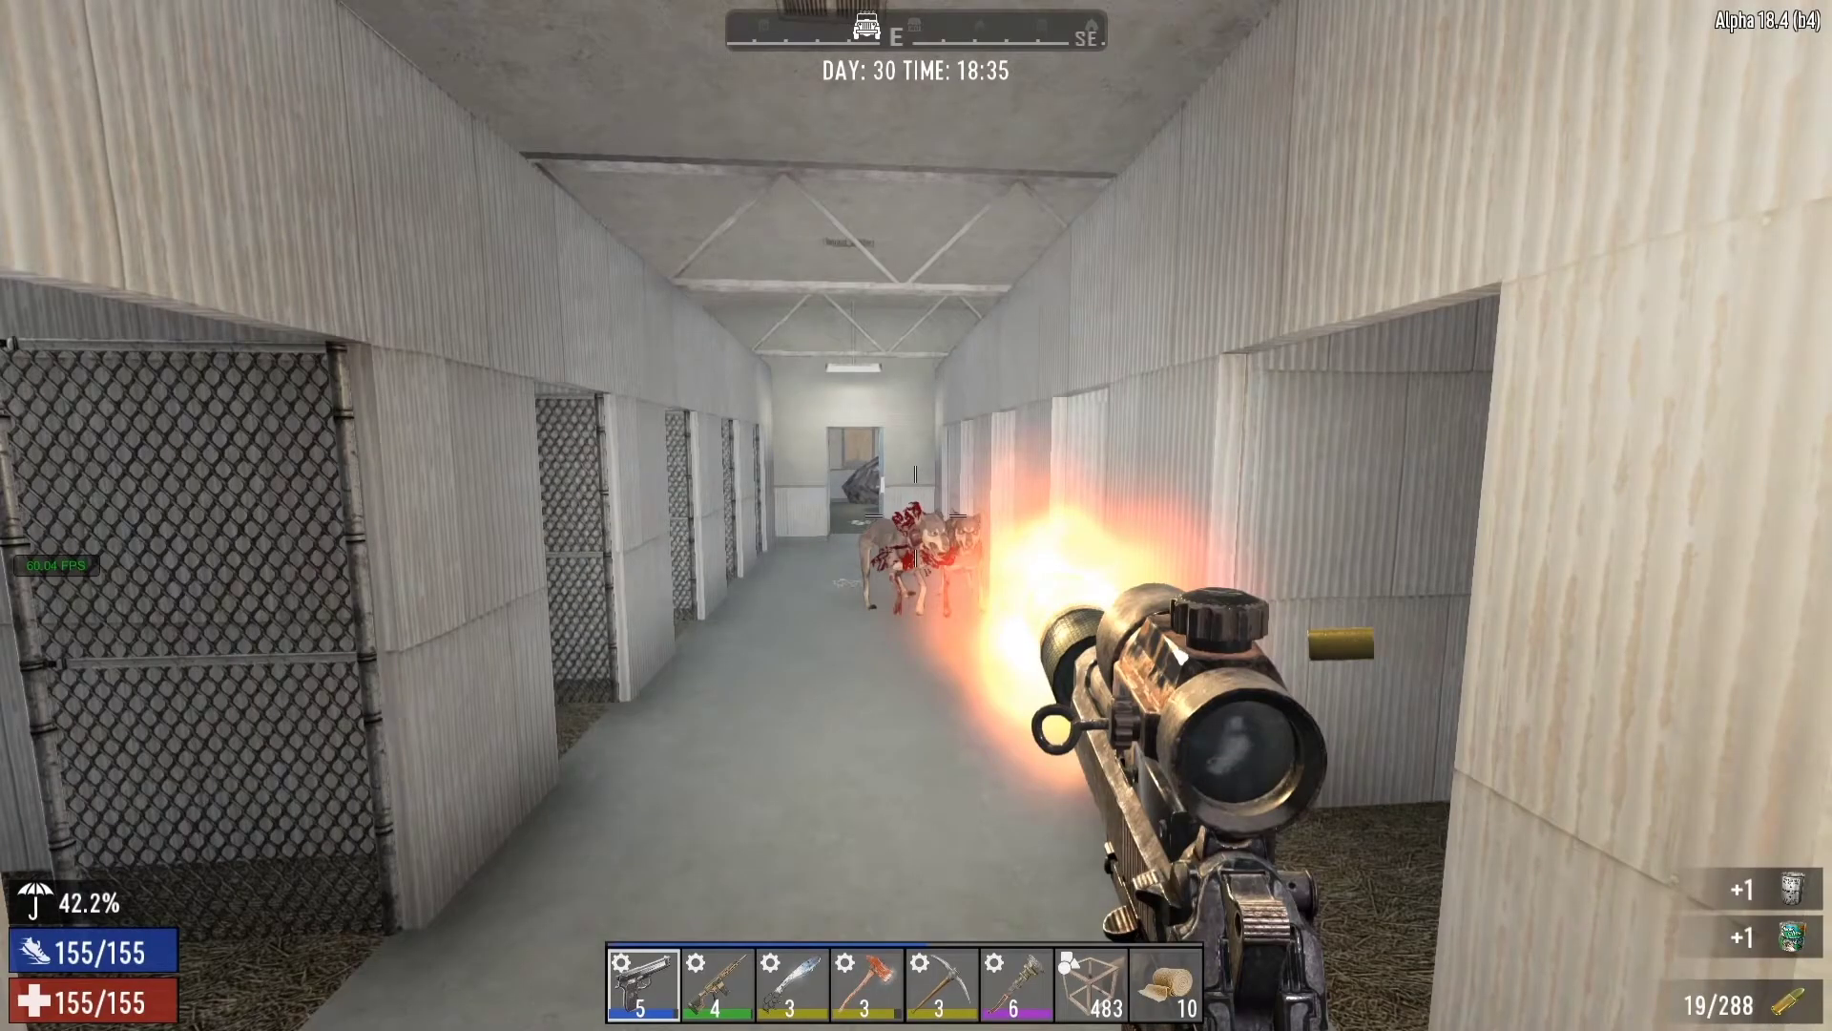
Go back to the earlier shot around 00:12:44 in the hallway video and save successive frames as images through the following shot
key("Right")
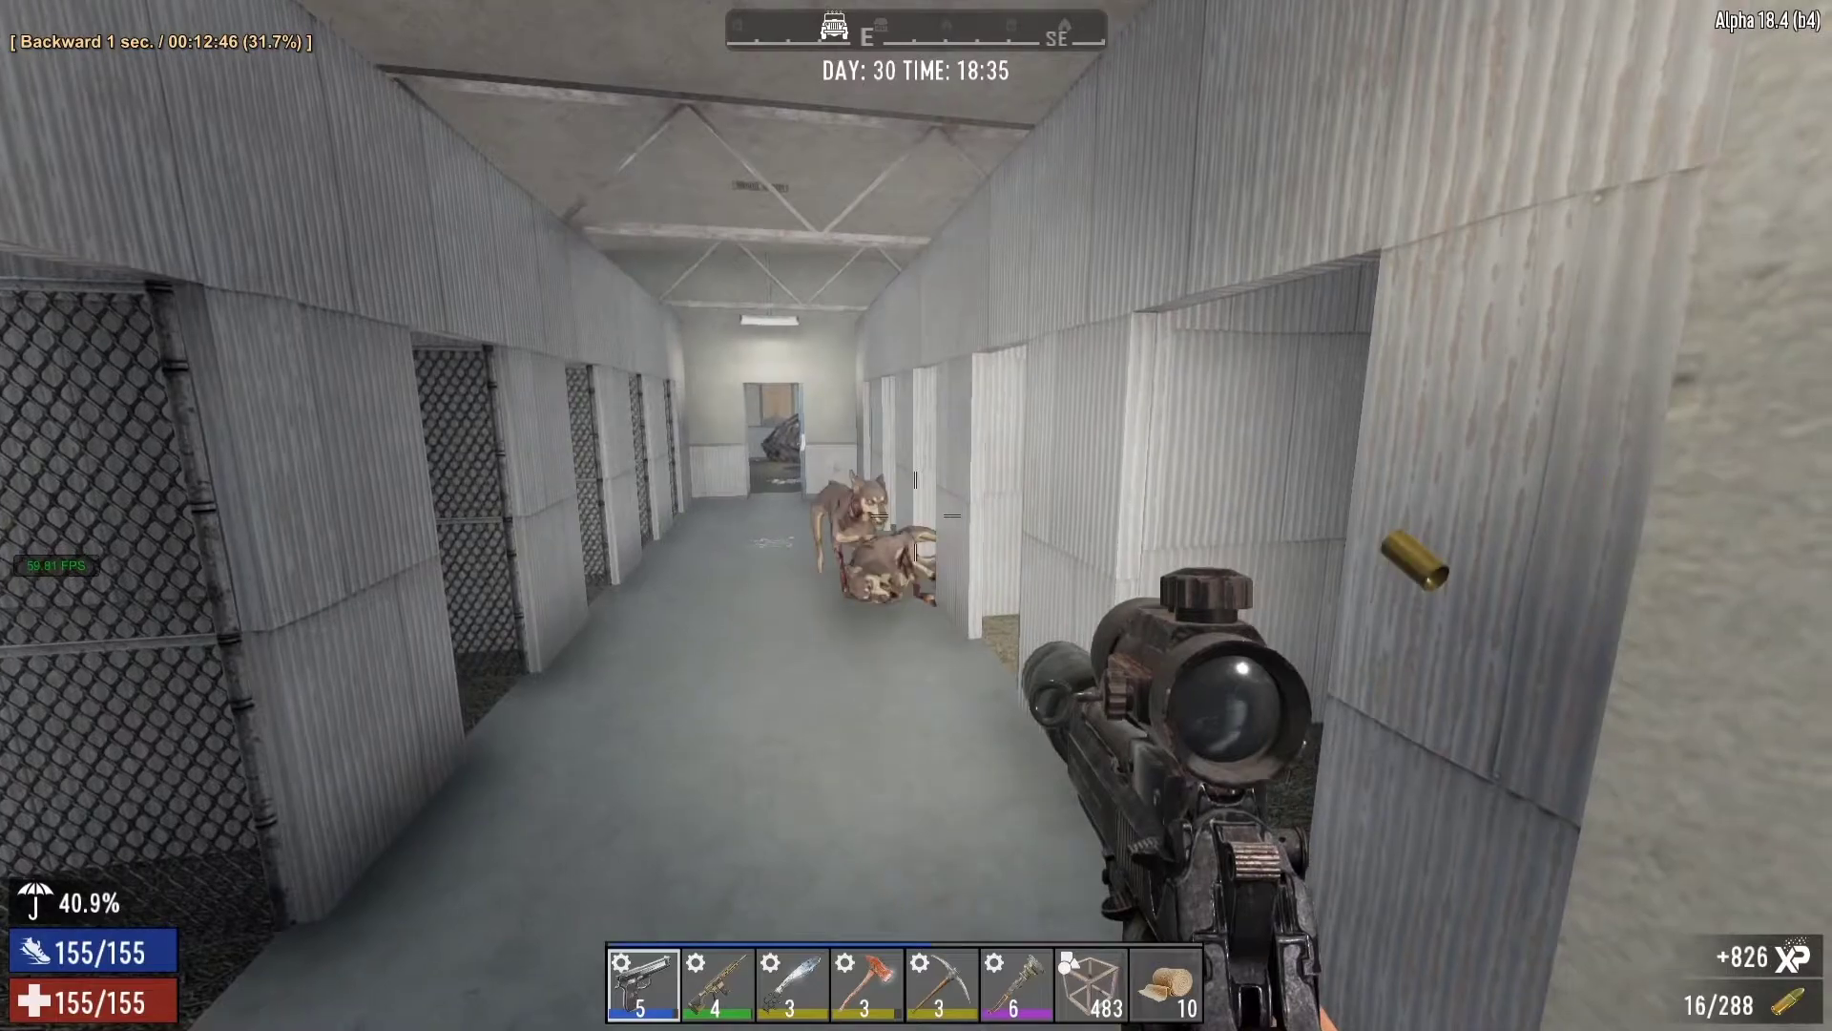
key("Left")
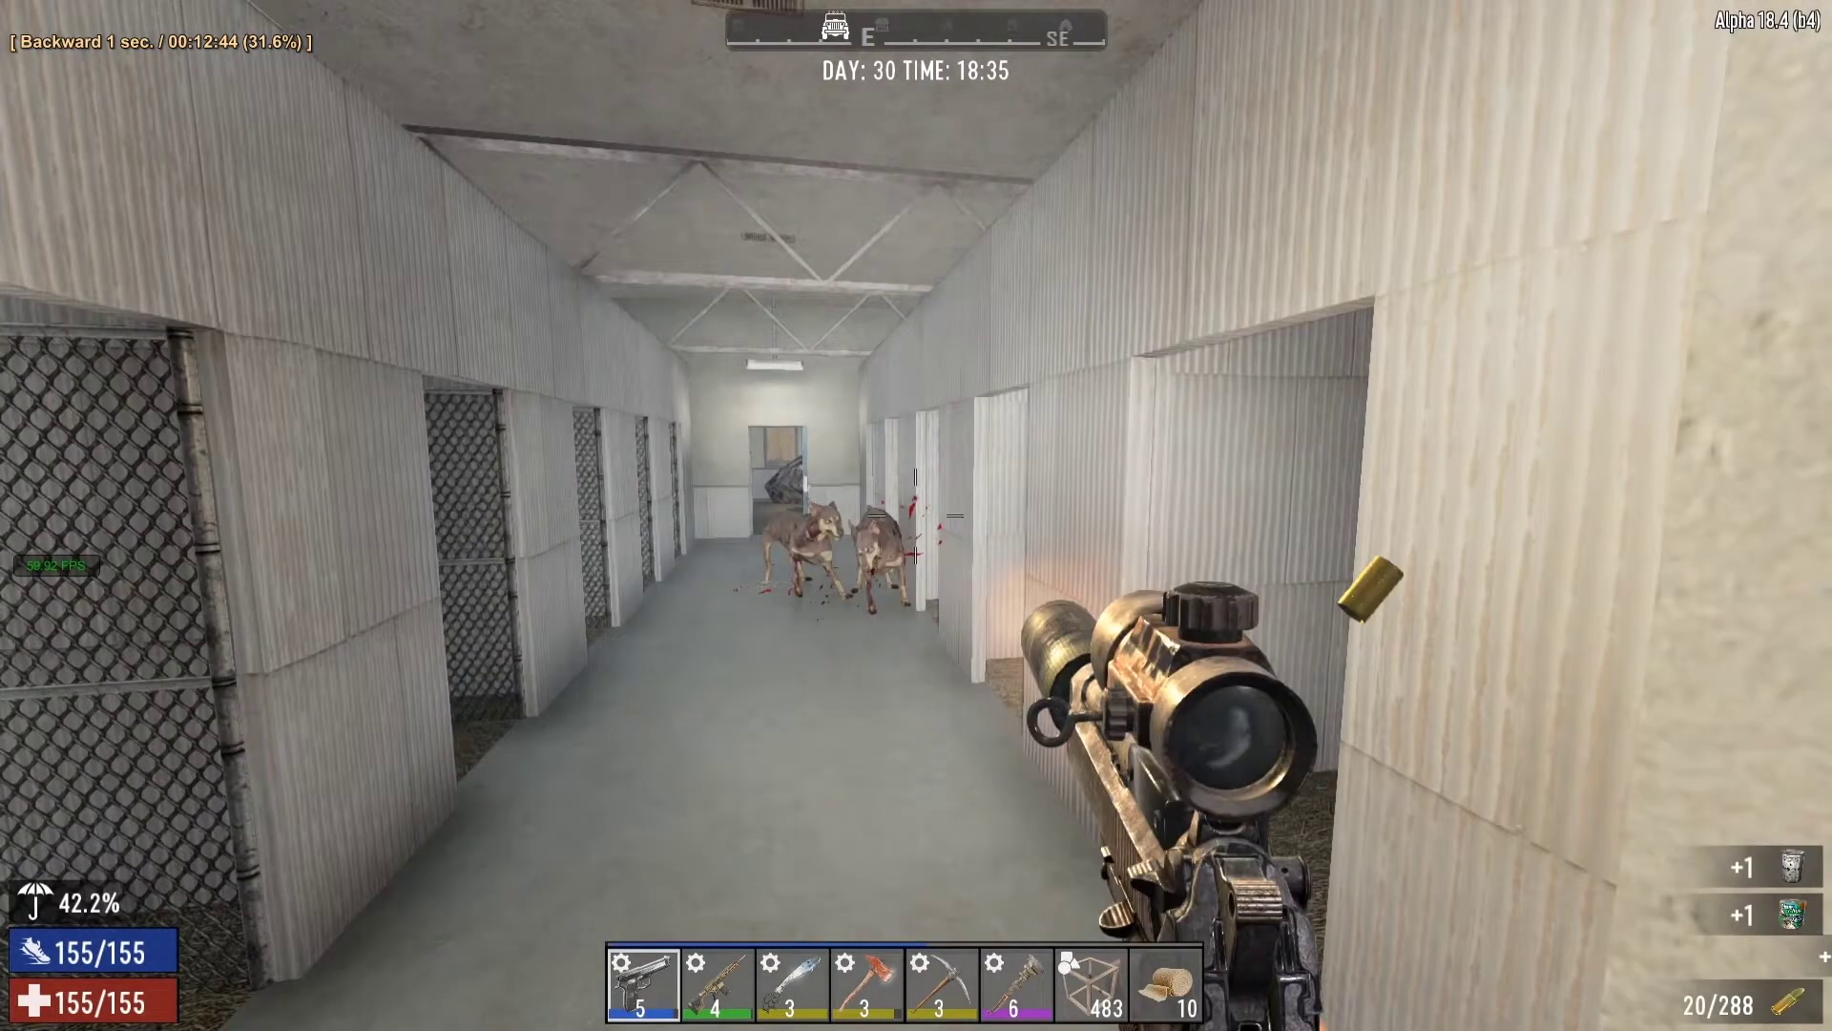
key("comma")
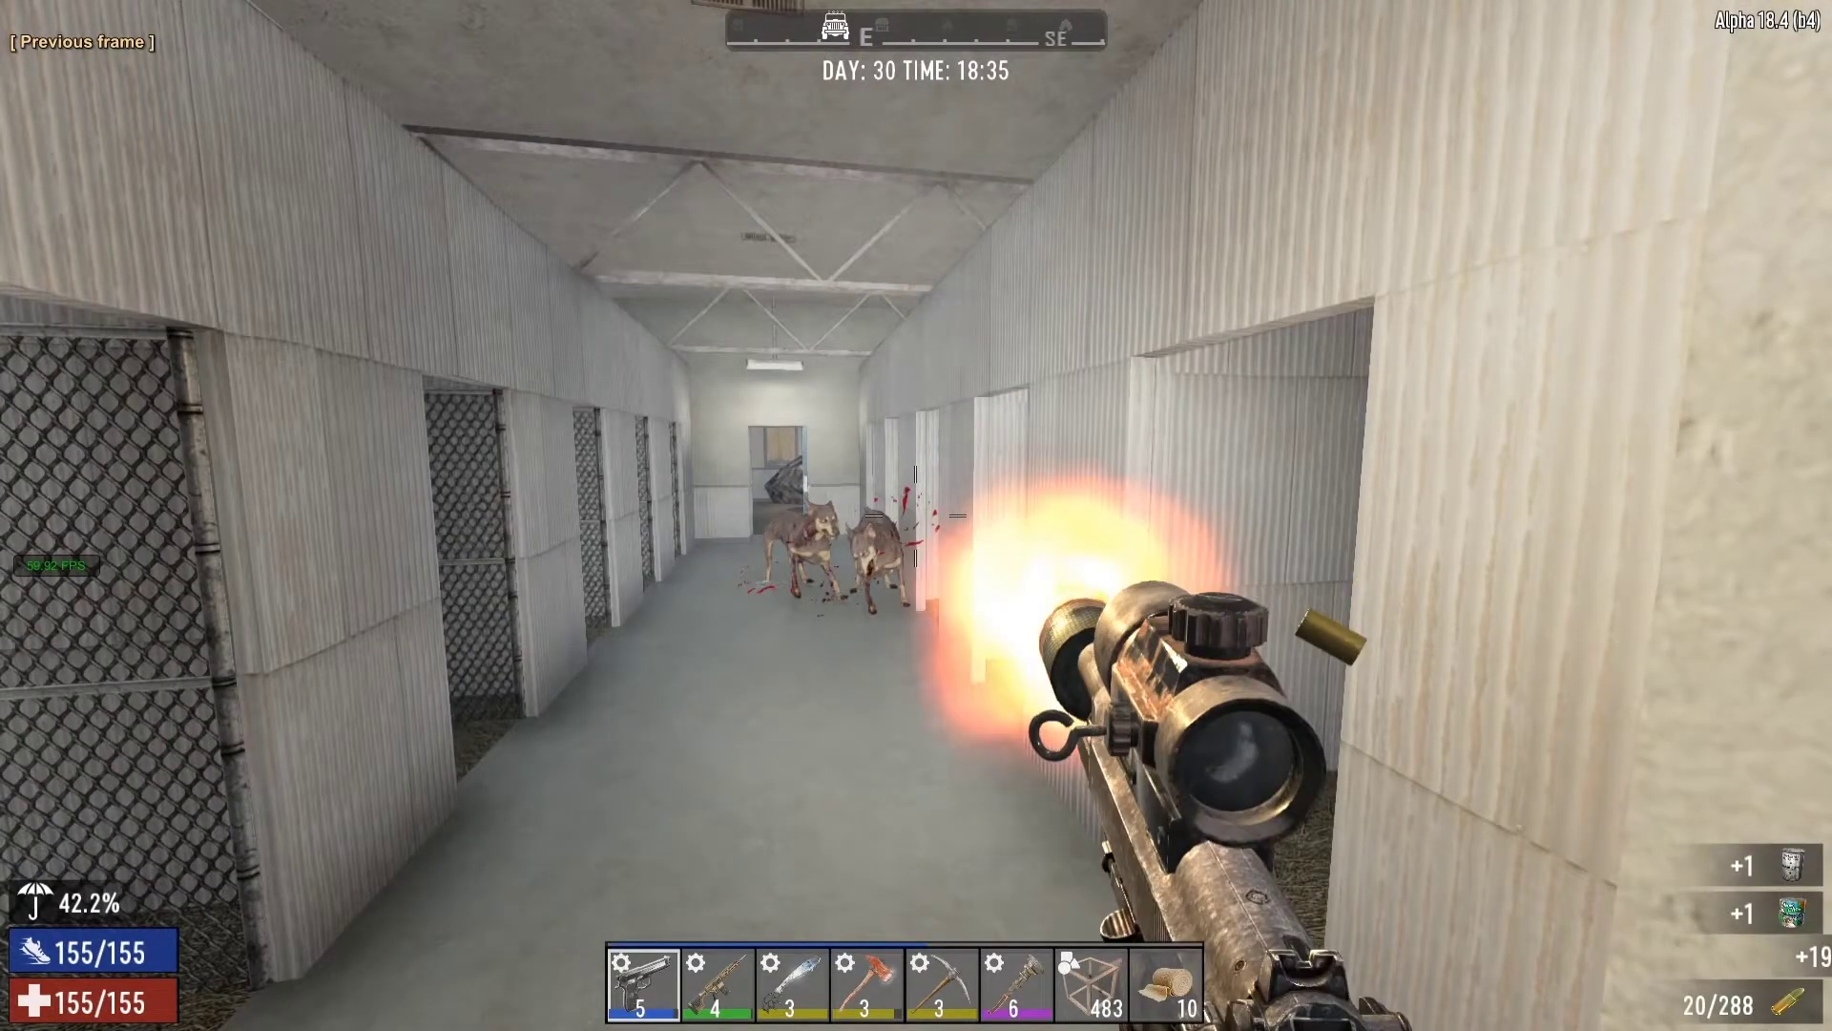
key("comma")
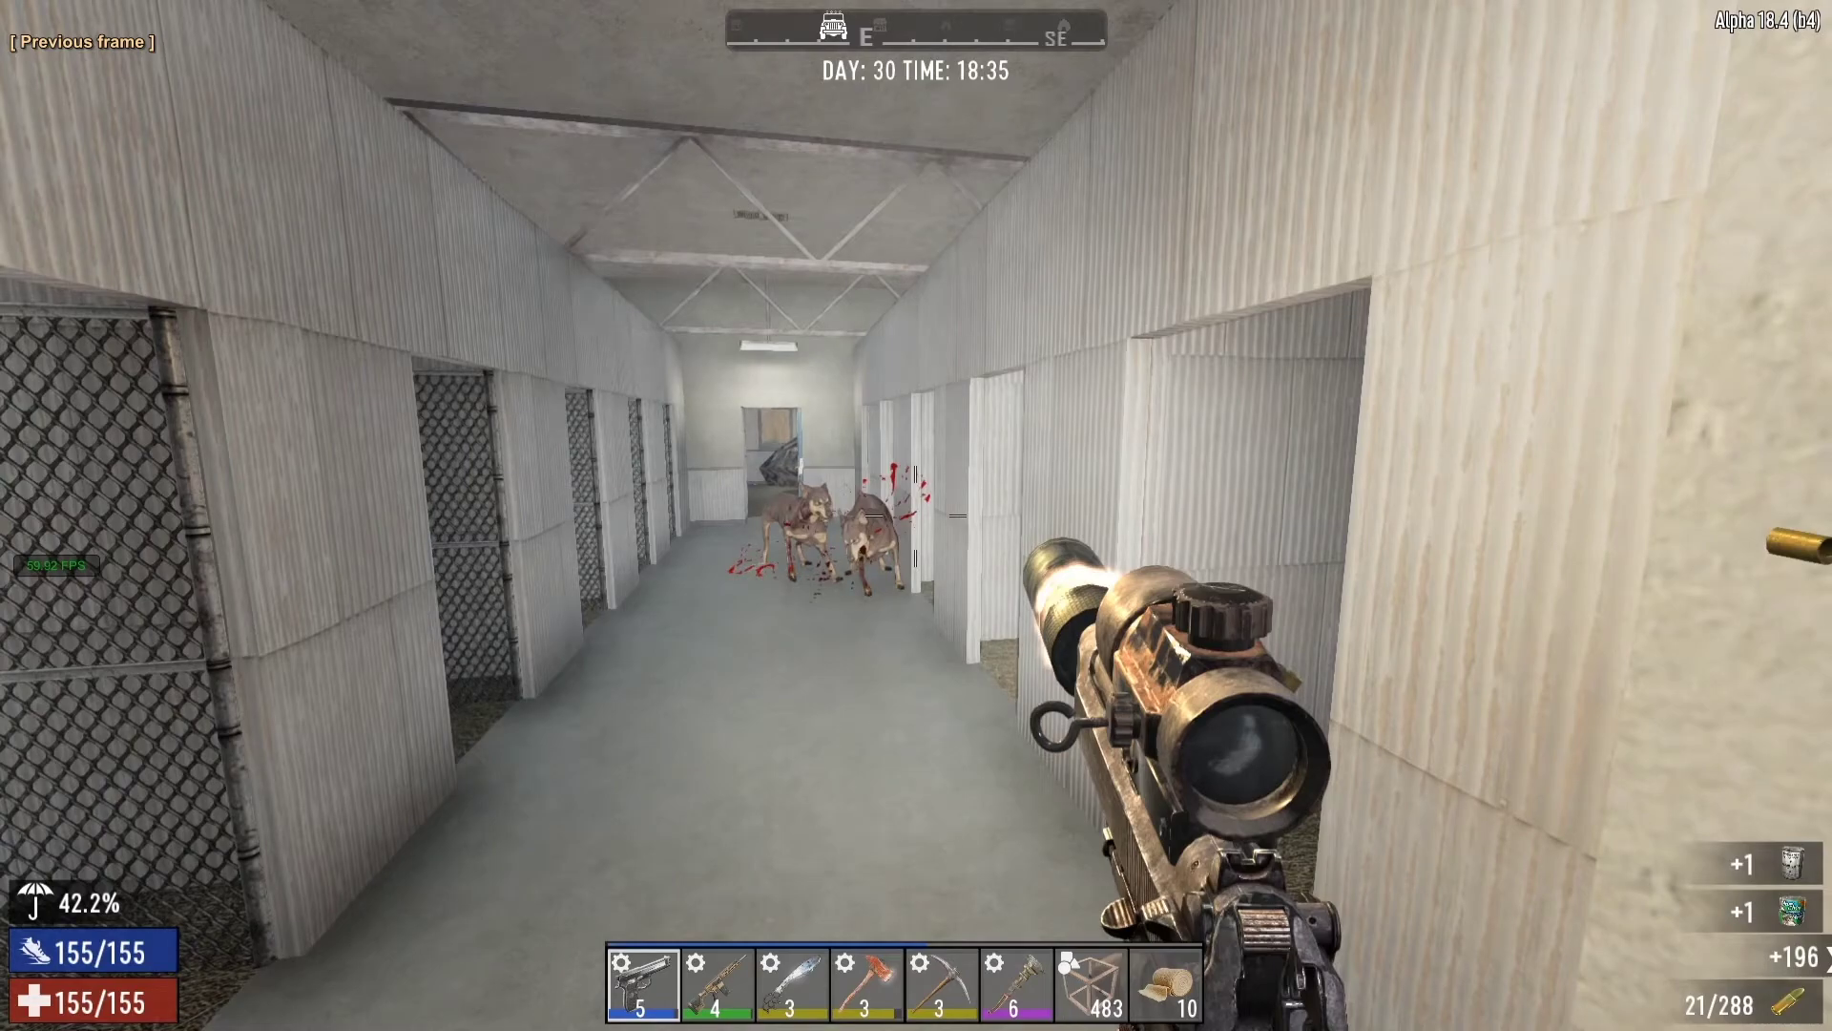
key("period")
key("ctrl+e")
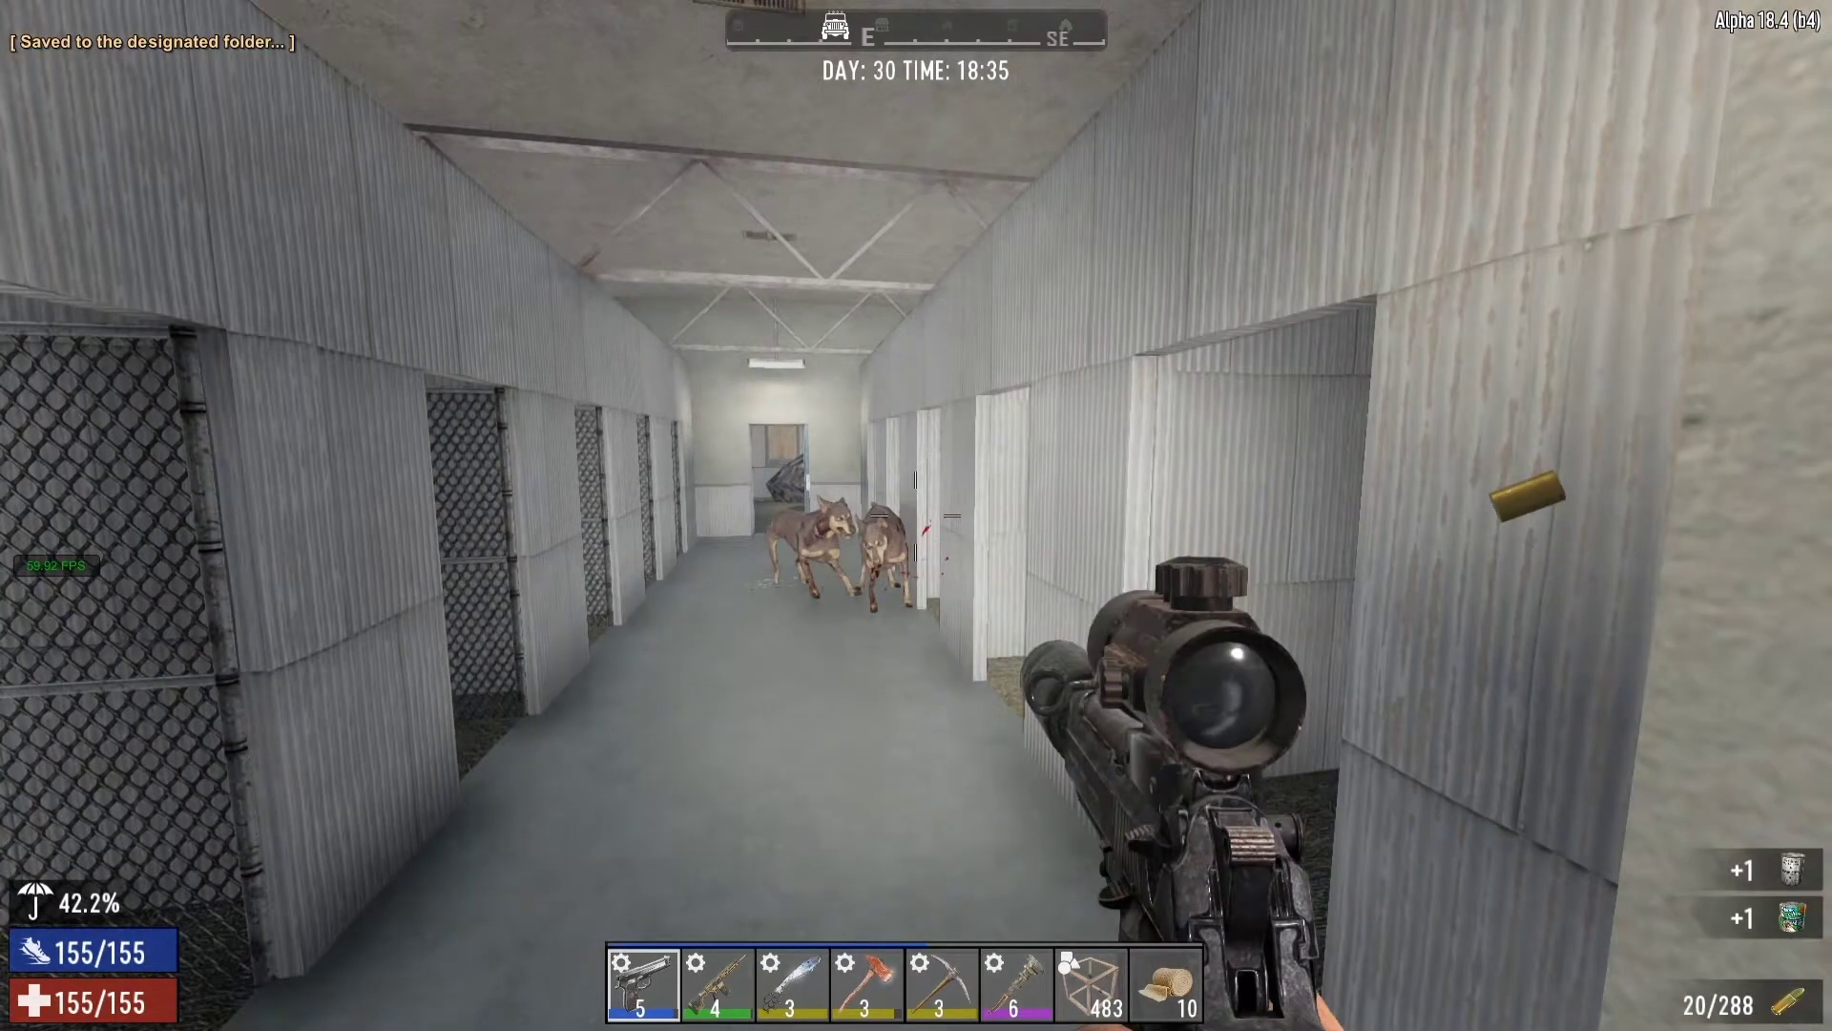
key("space")
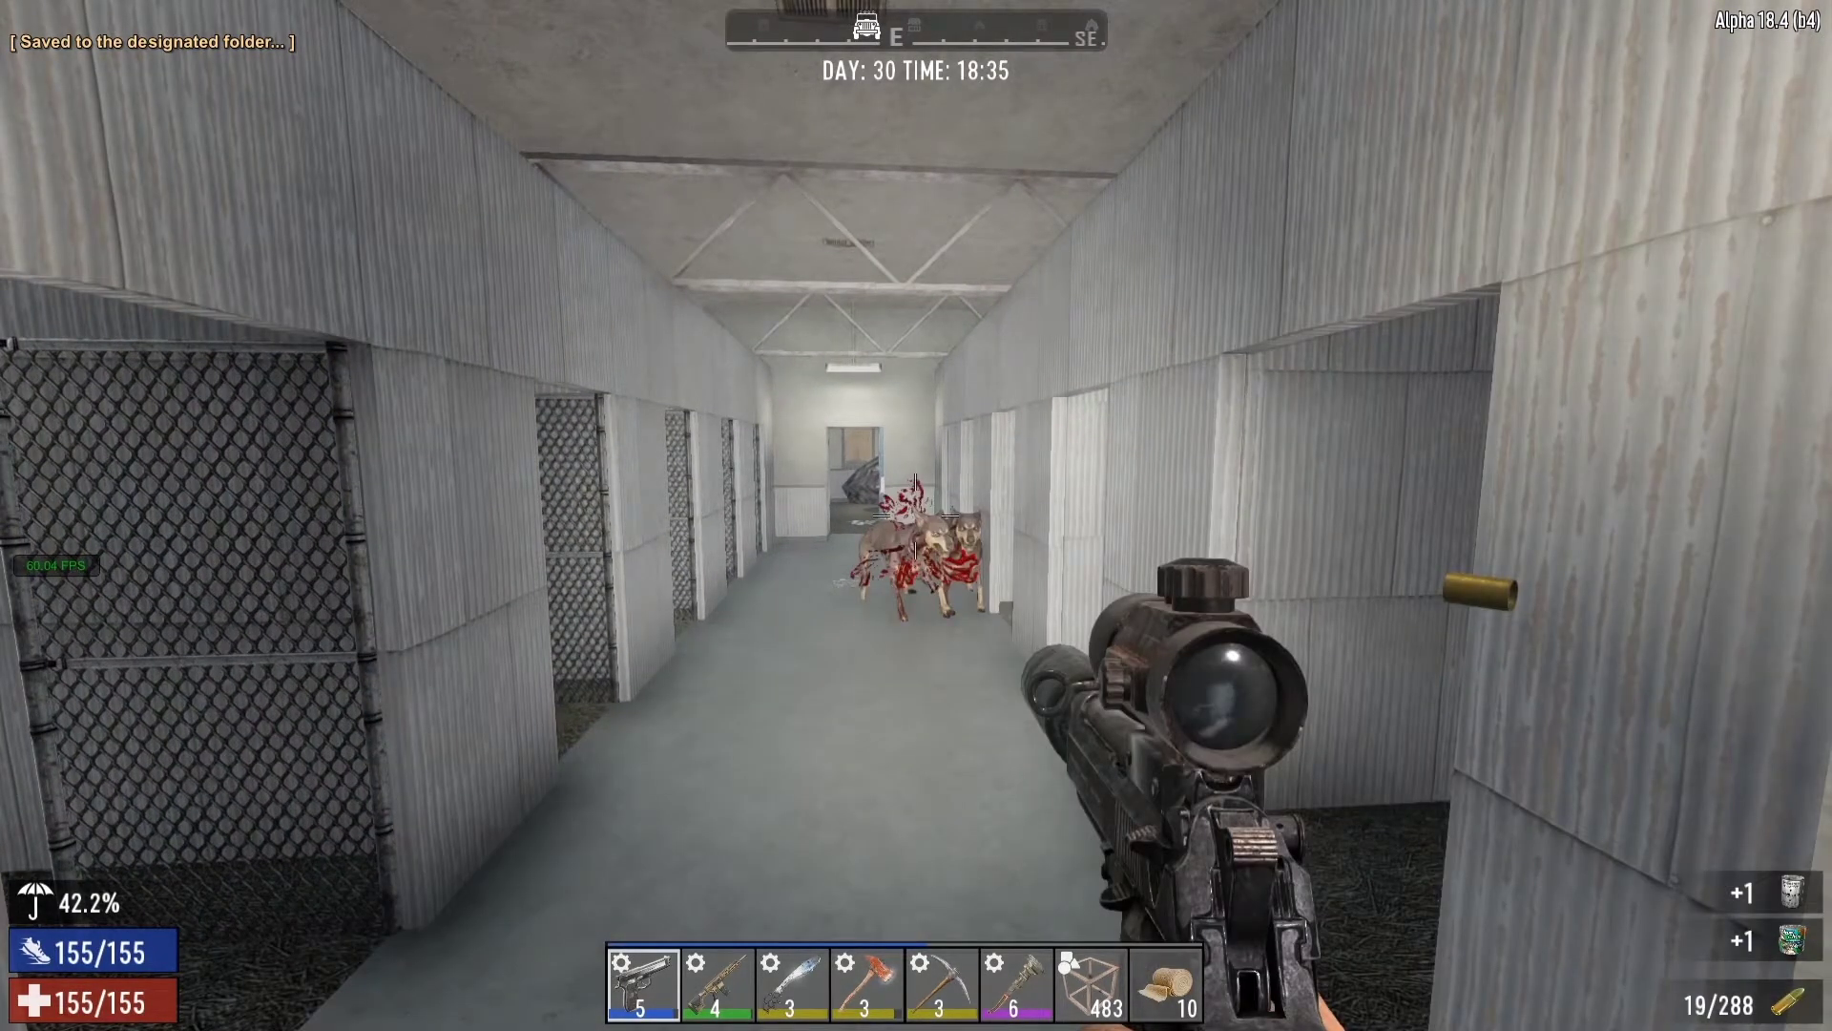
Return to File Explorer and browse the newly saved 06-18-15 images from 000764600 through 000764933 for the muzzle flash
key("alt+F4")
double_click(414, 705)
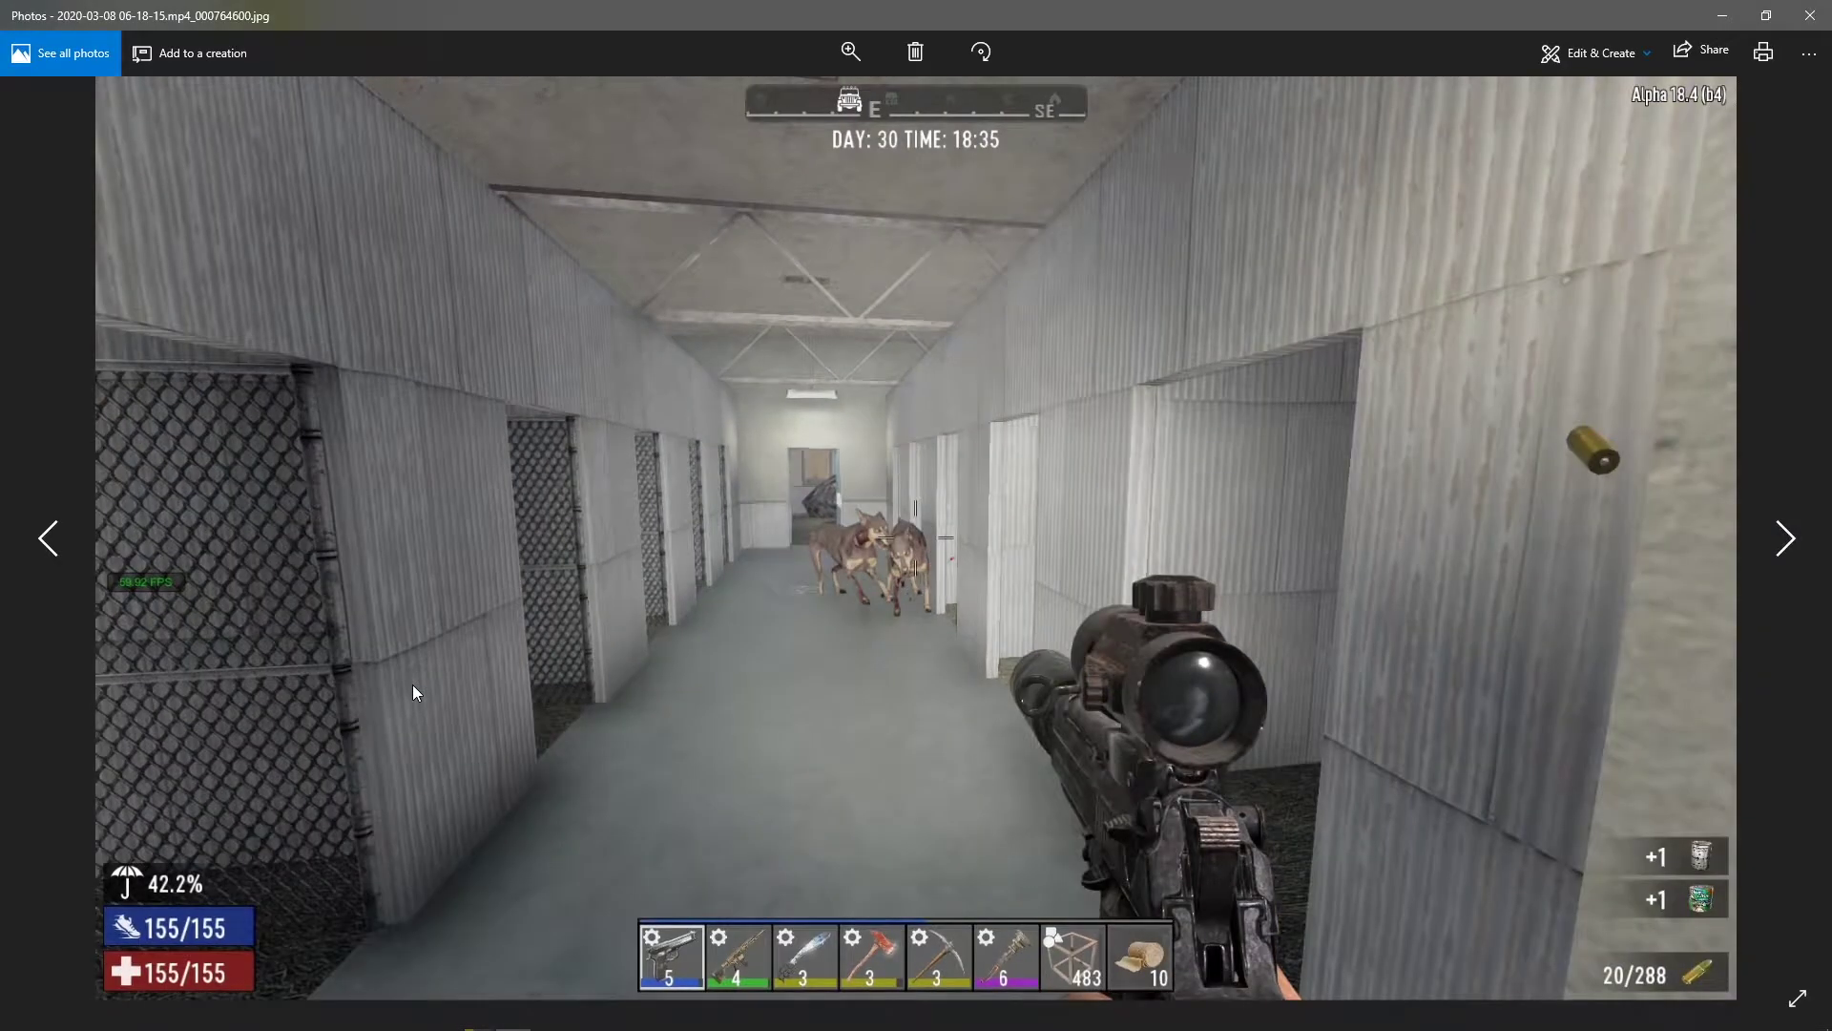
key("Right")
key("Right")
key("Right")
key("Right")
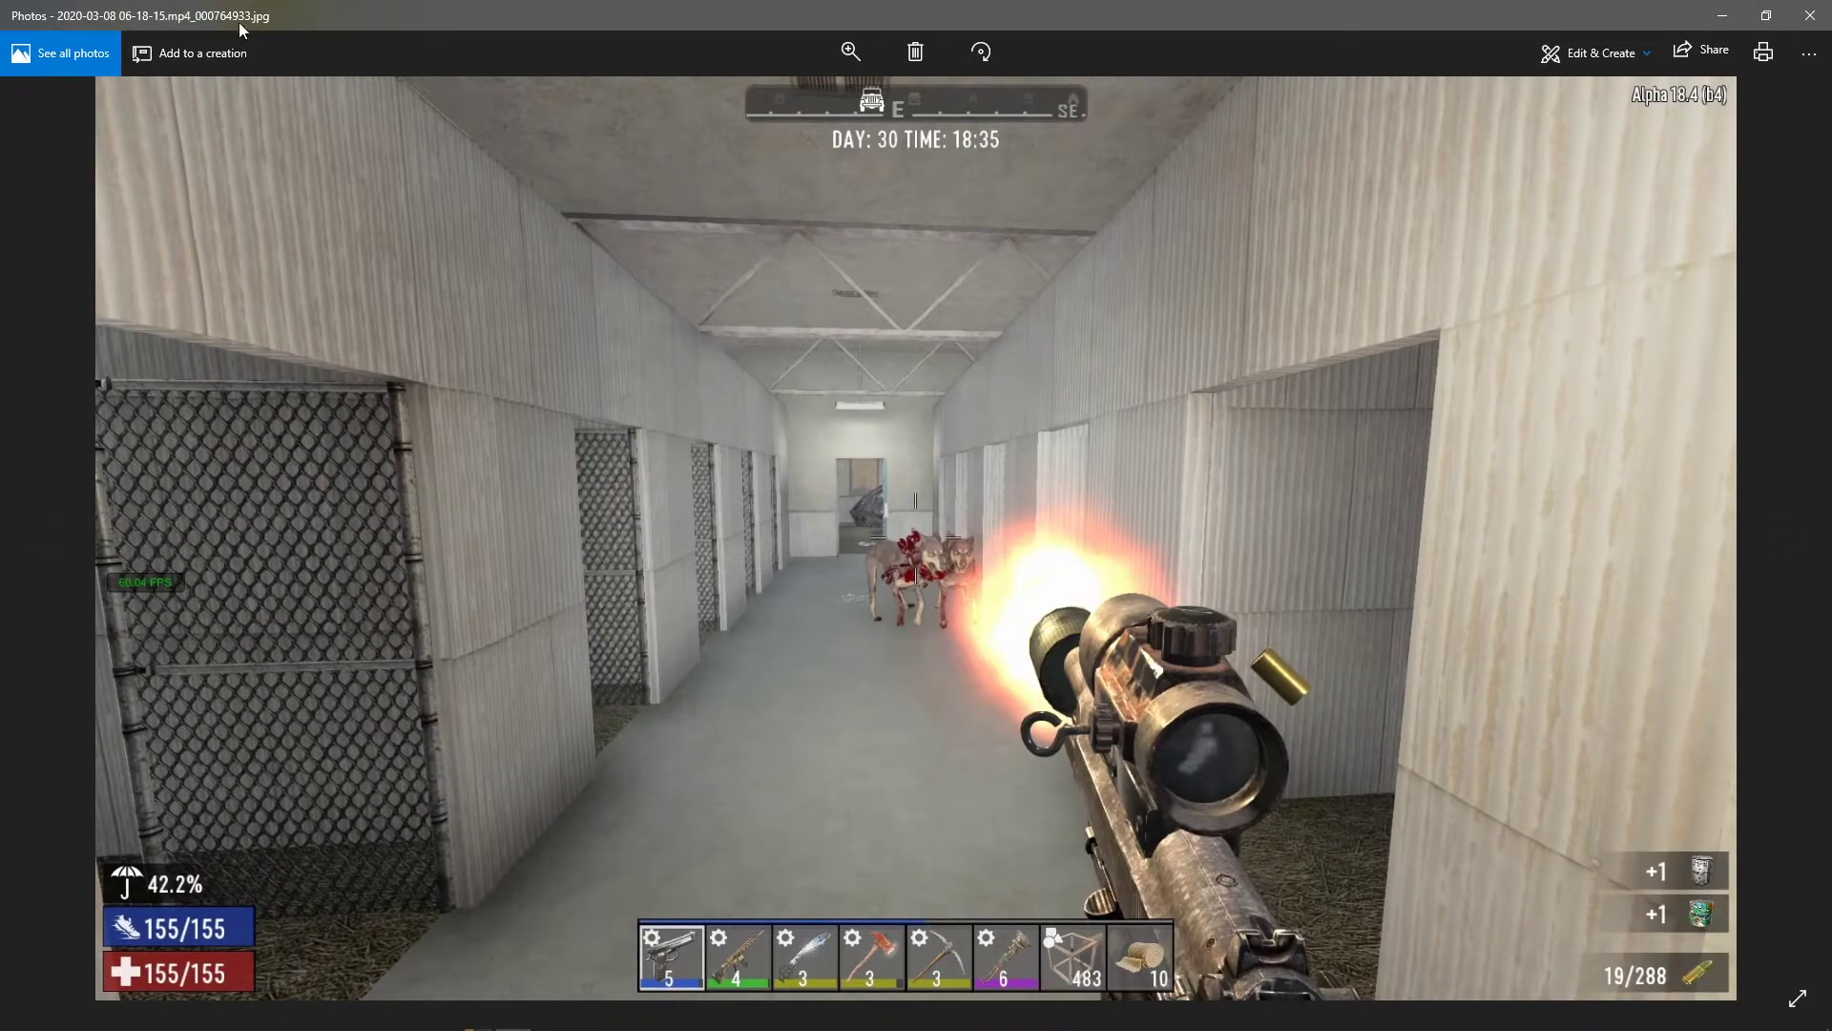
Close the image viewer and delete the six 06-18-15 images from 000764500 through 000764866
left_click(1805, 10)
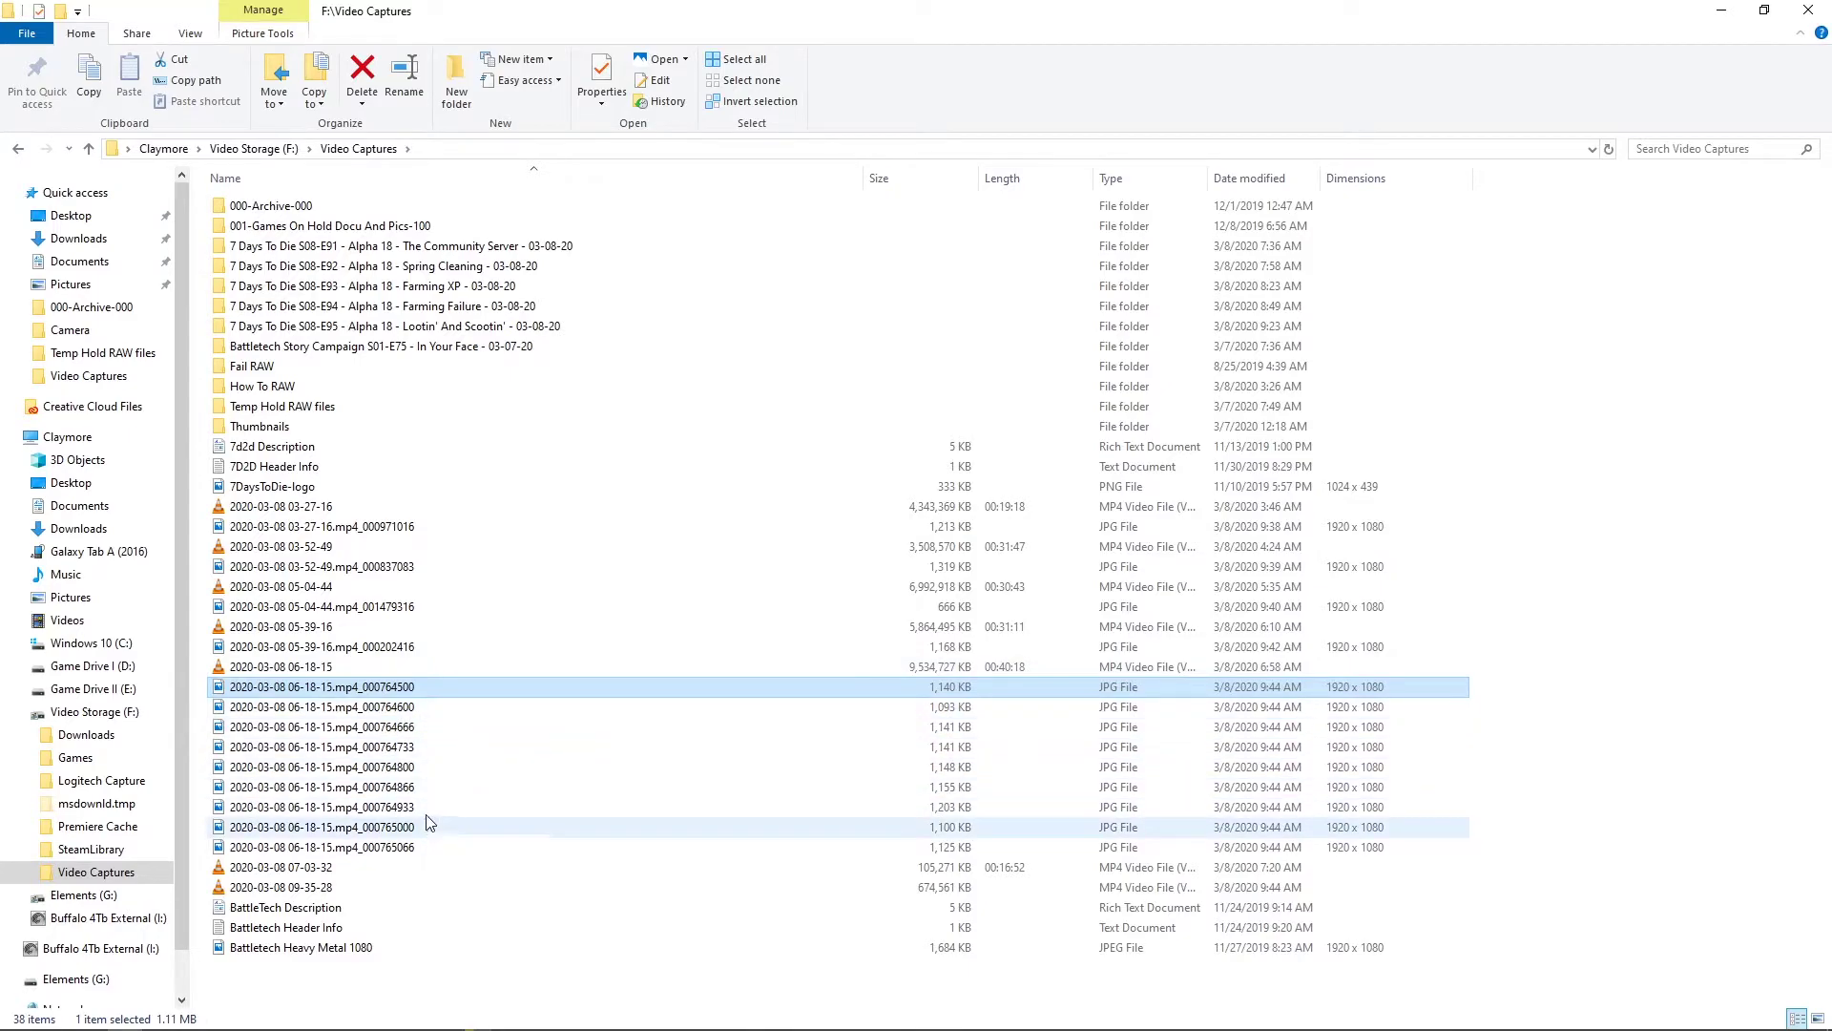
left_click(386, 786, "shift")
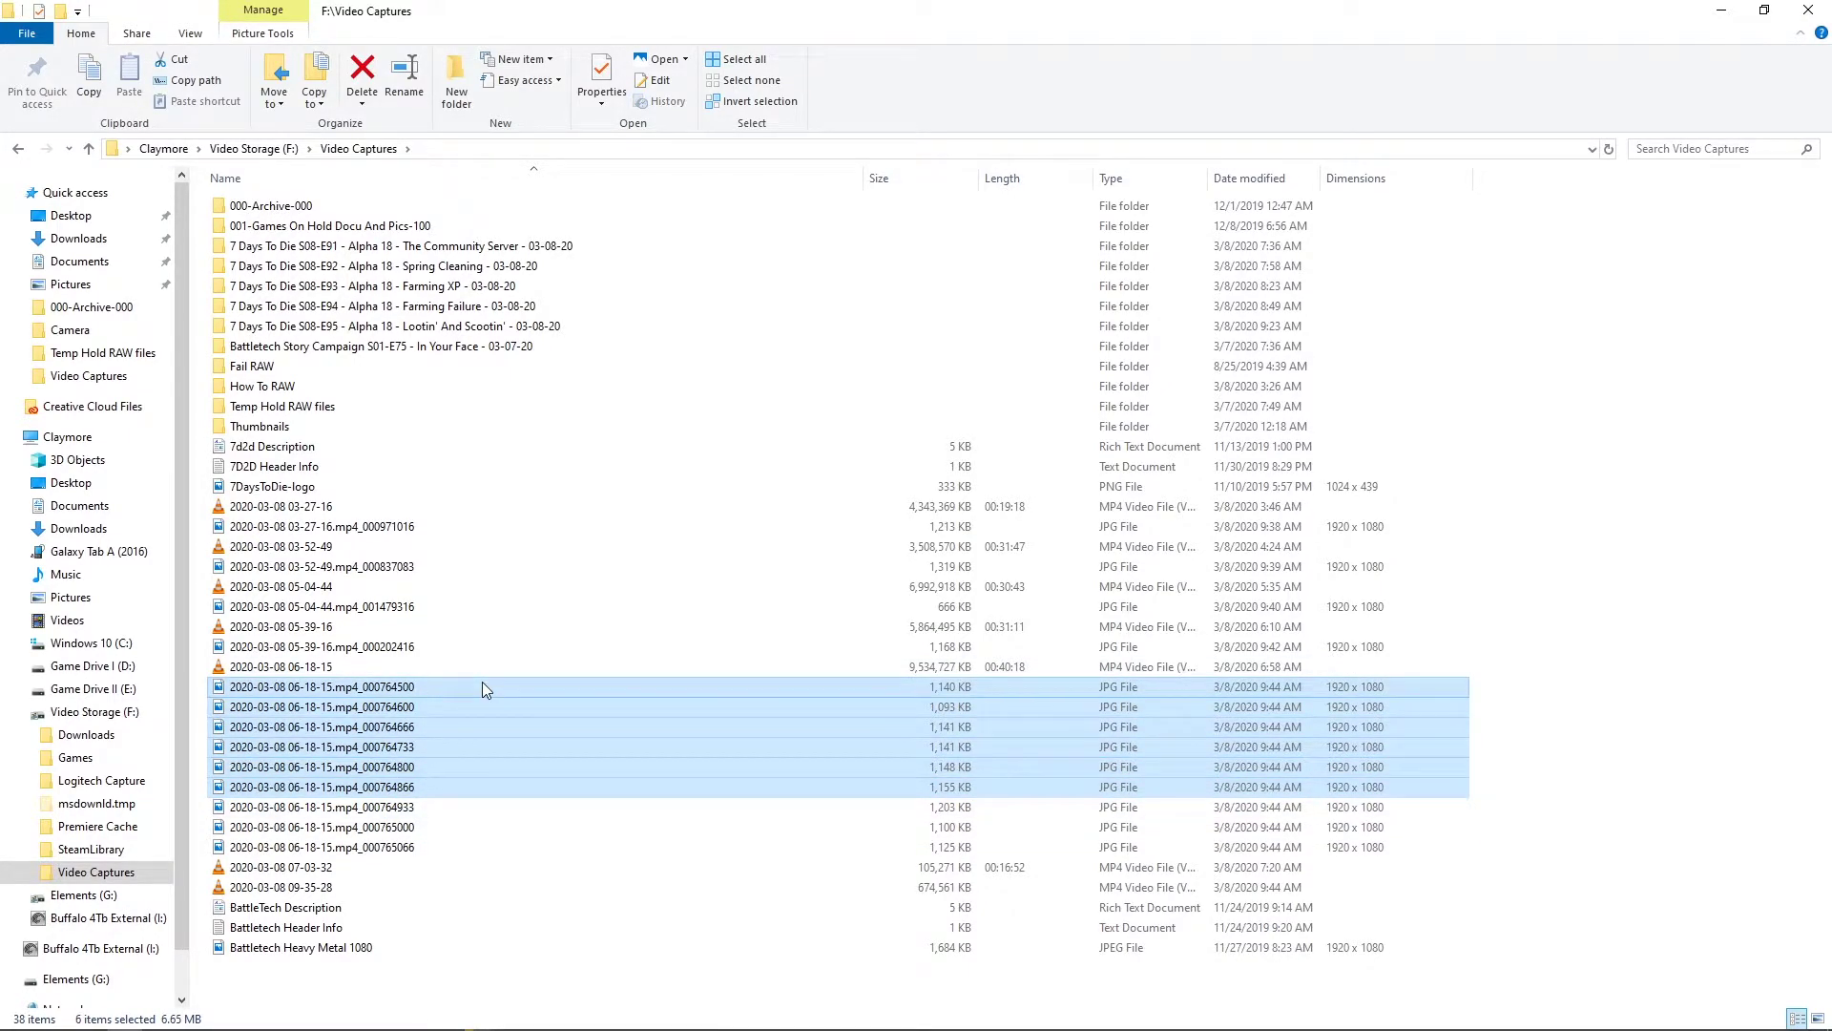
key("Delete")
Check the 06-18-15 images 000765000 and 000765066 in the image viewer, then delete both
double_click(414, 706)
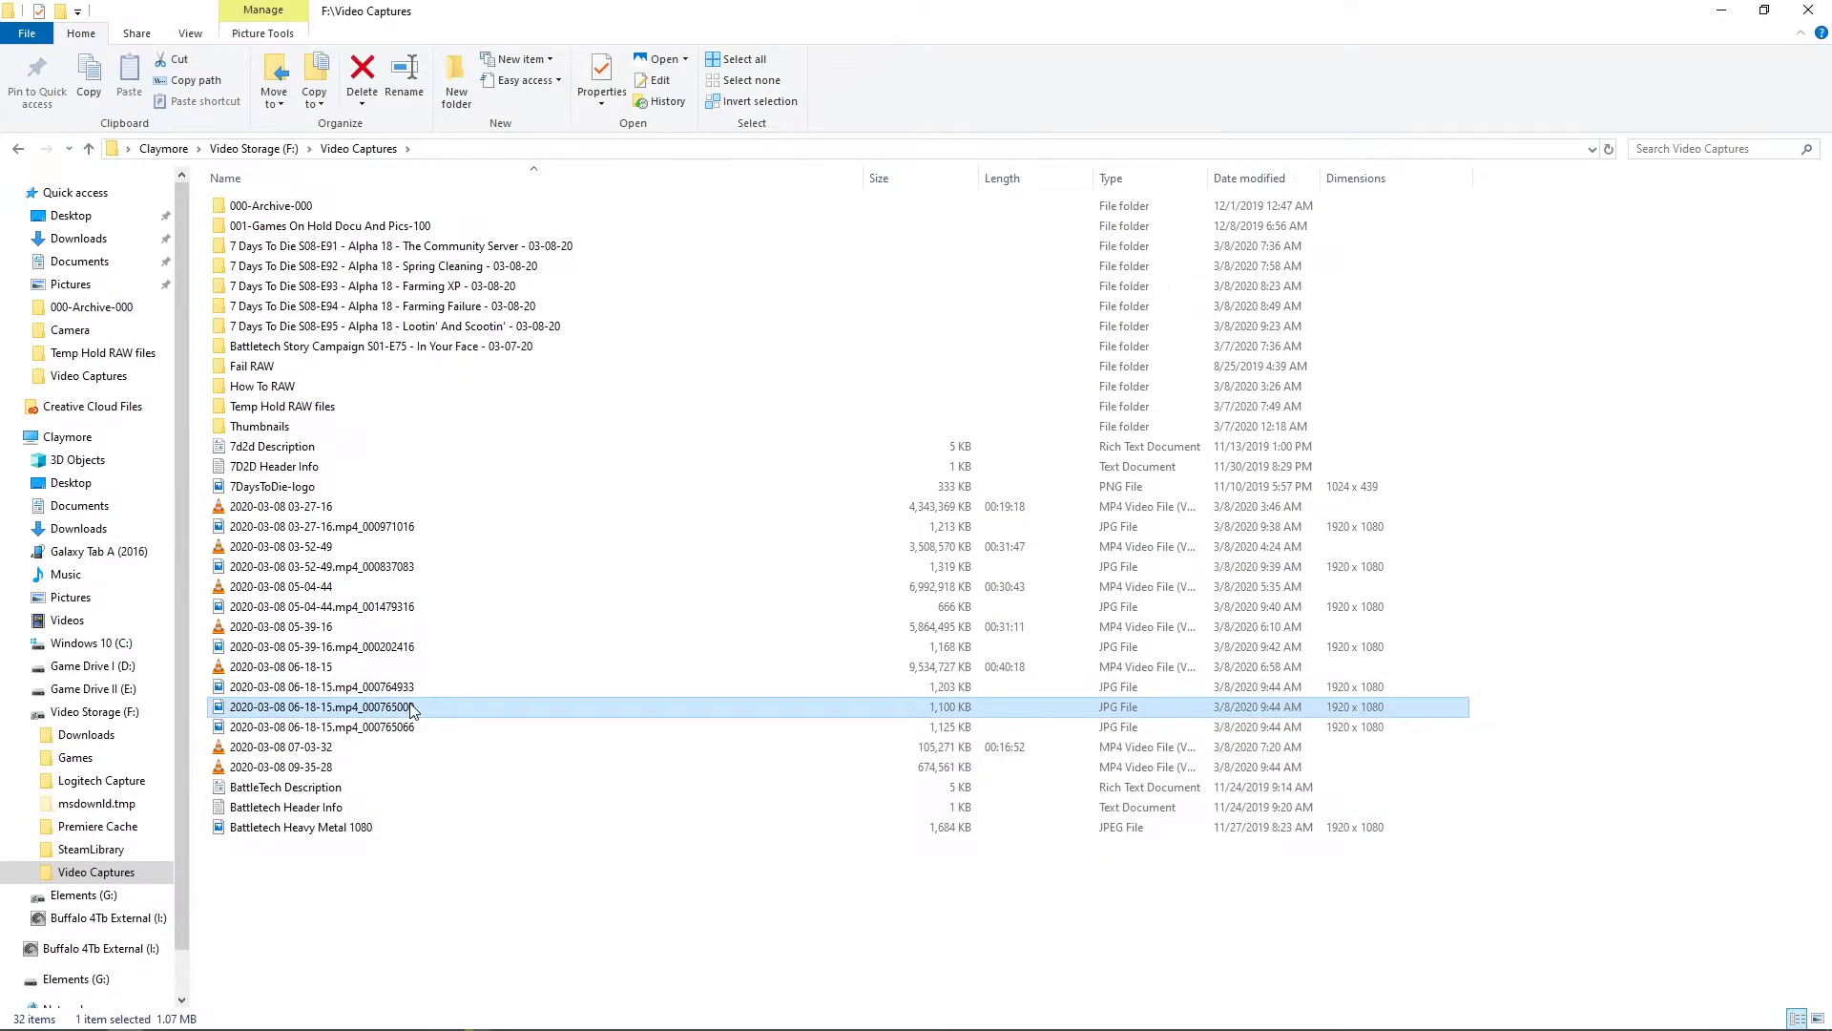
key("Right")
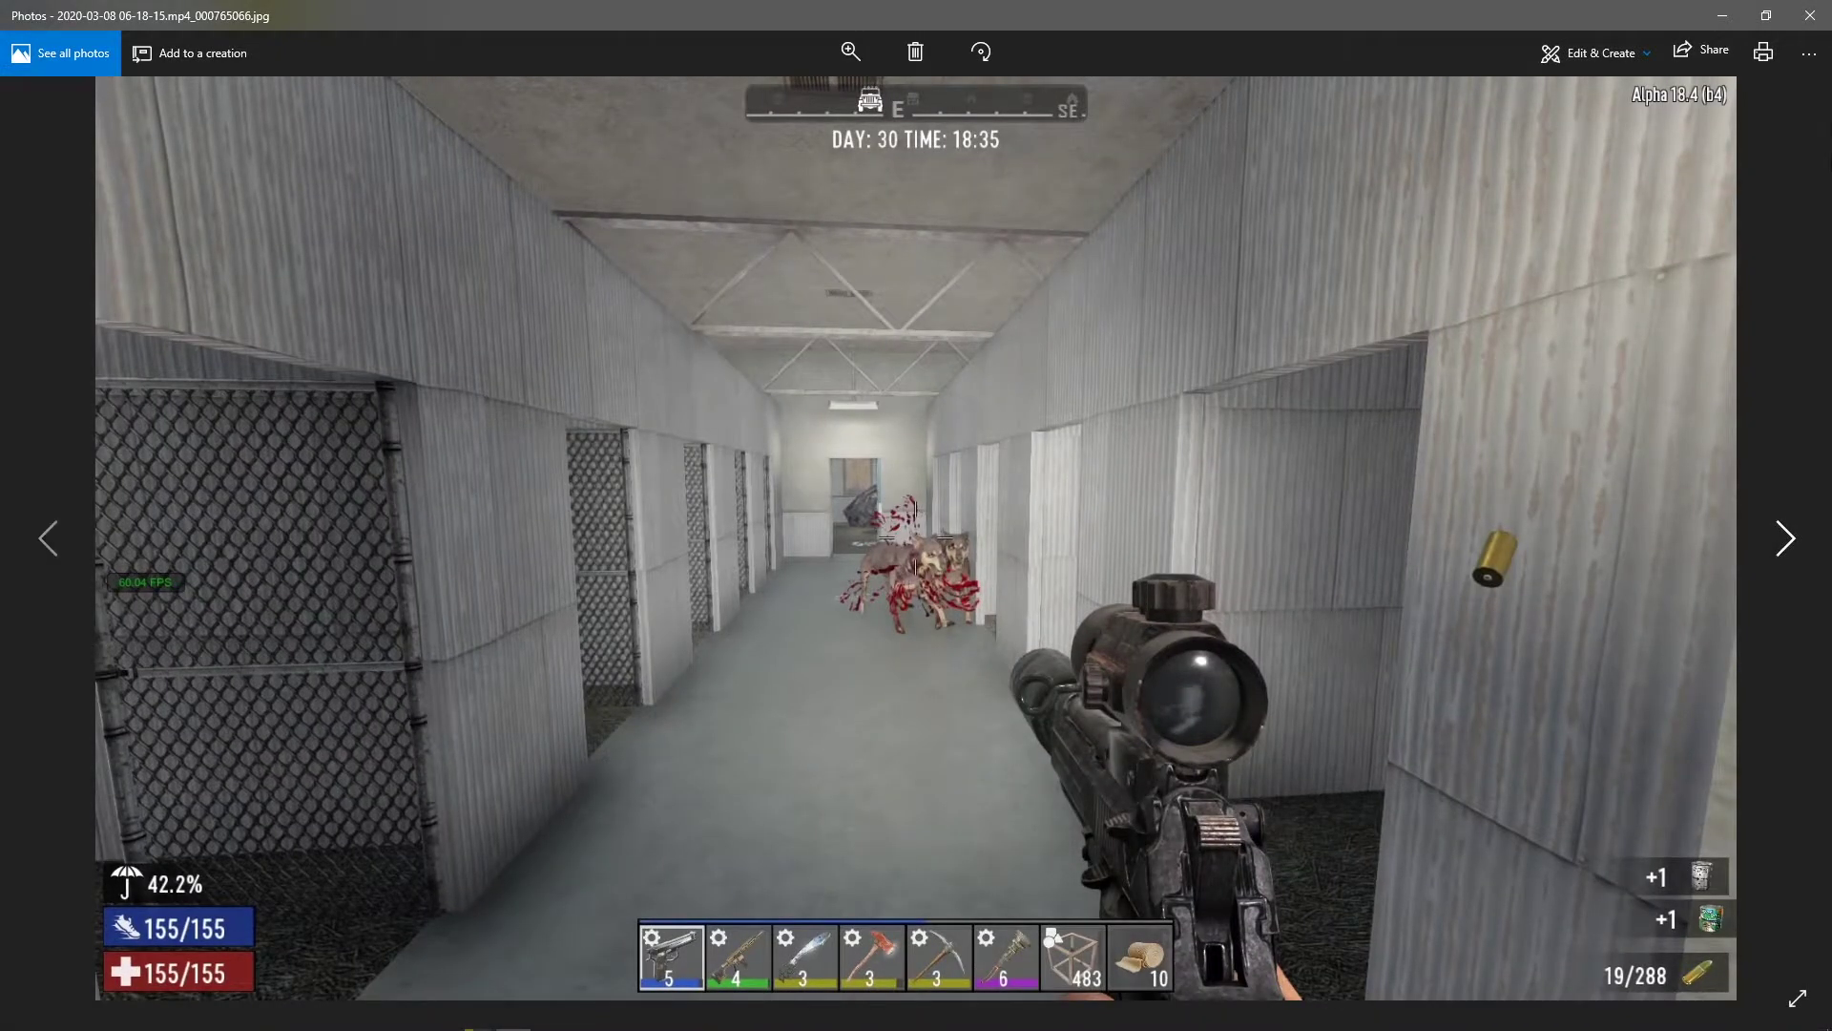
left_click(1810, 16)
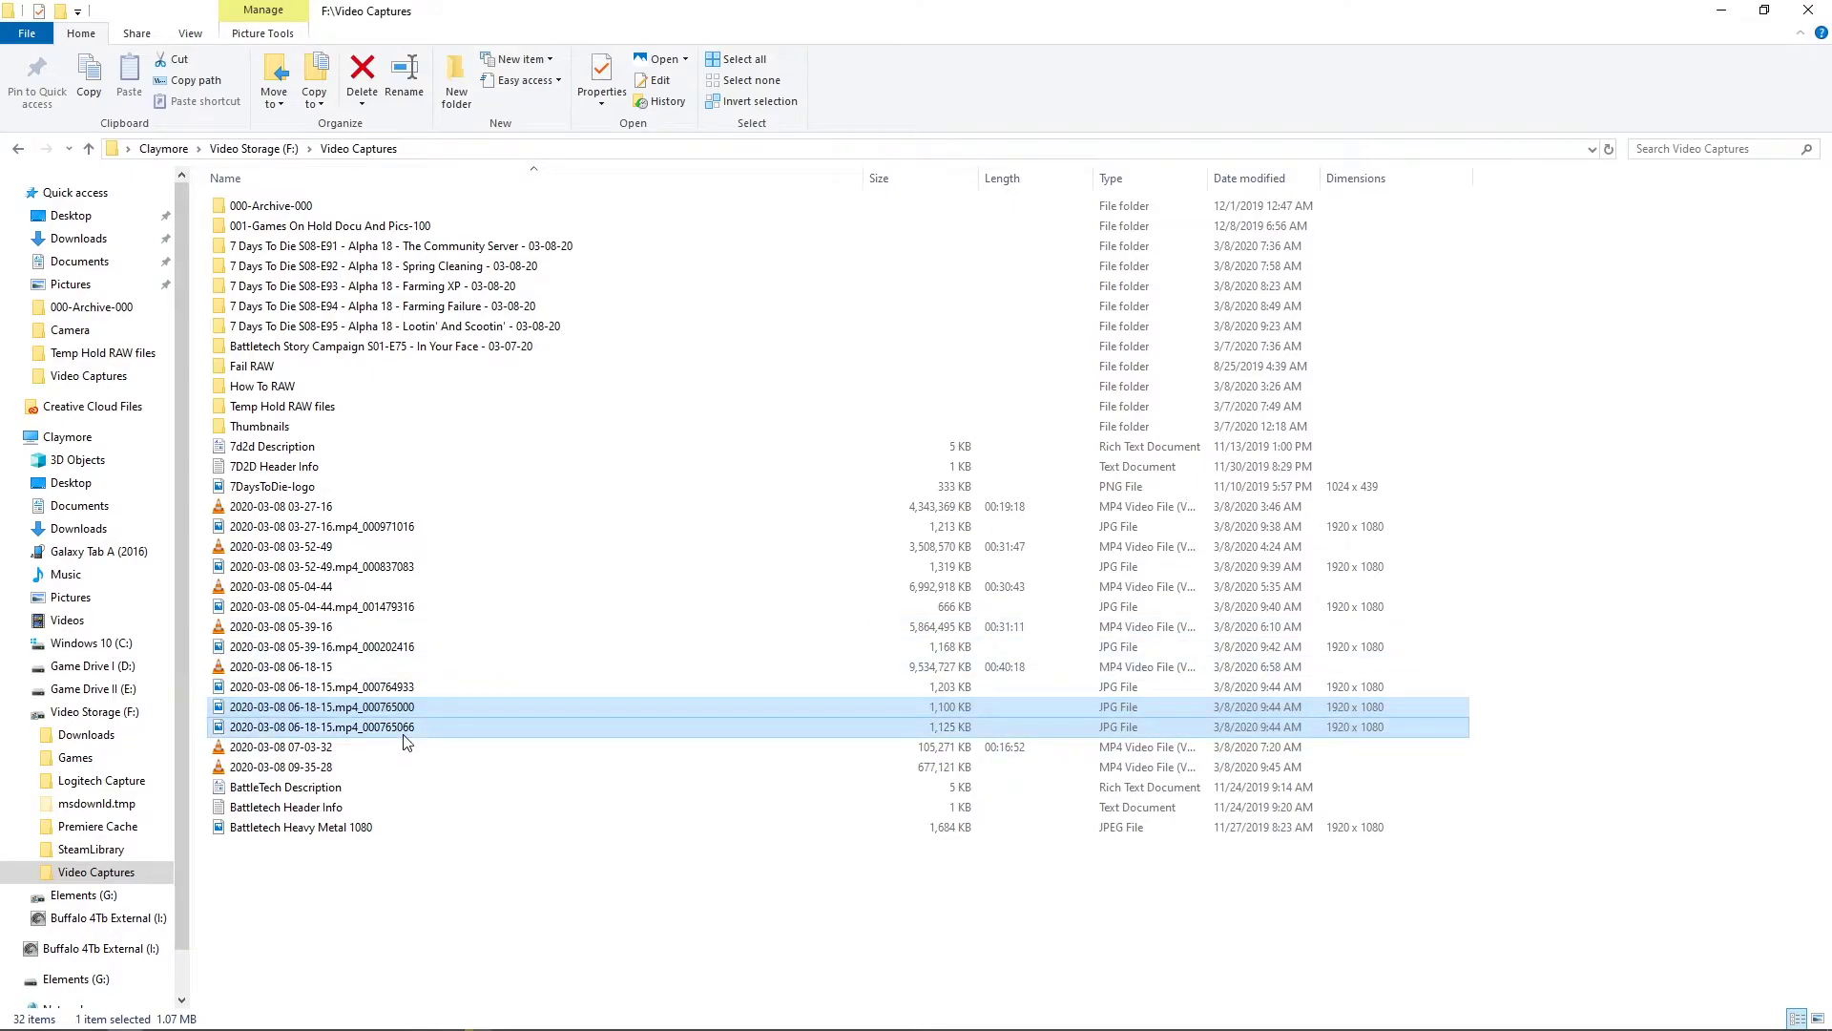
key("Delete")
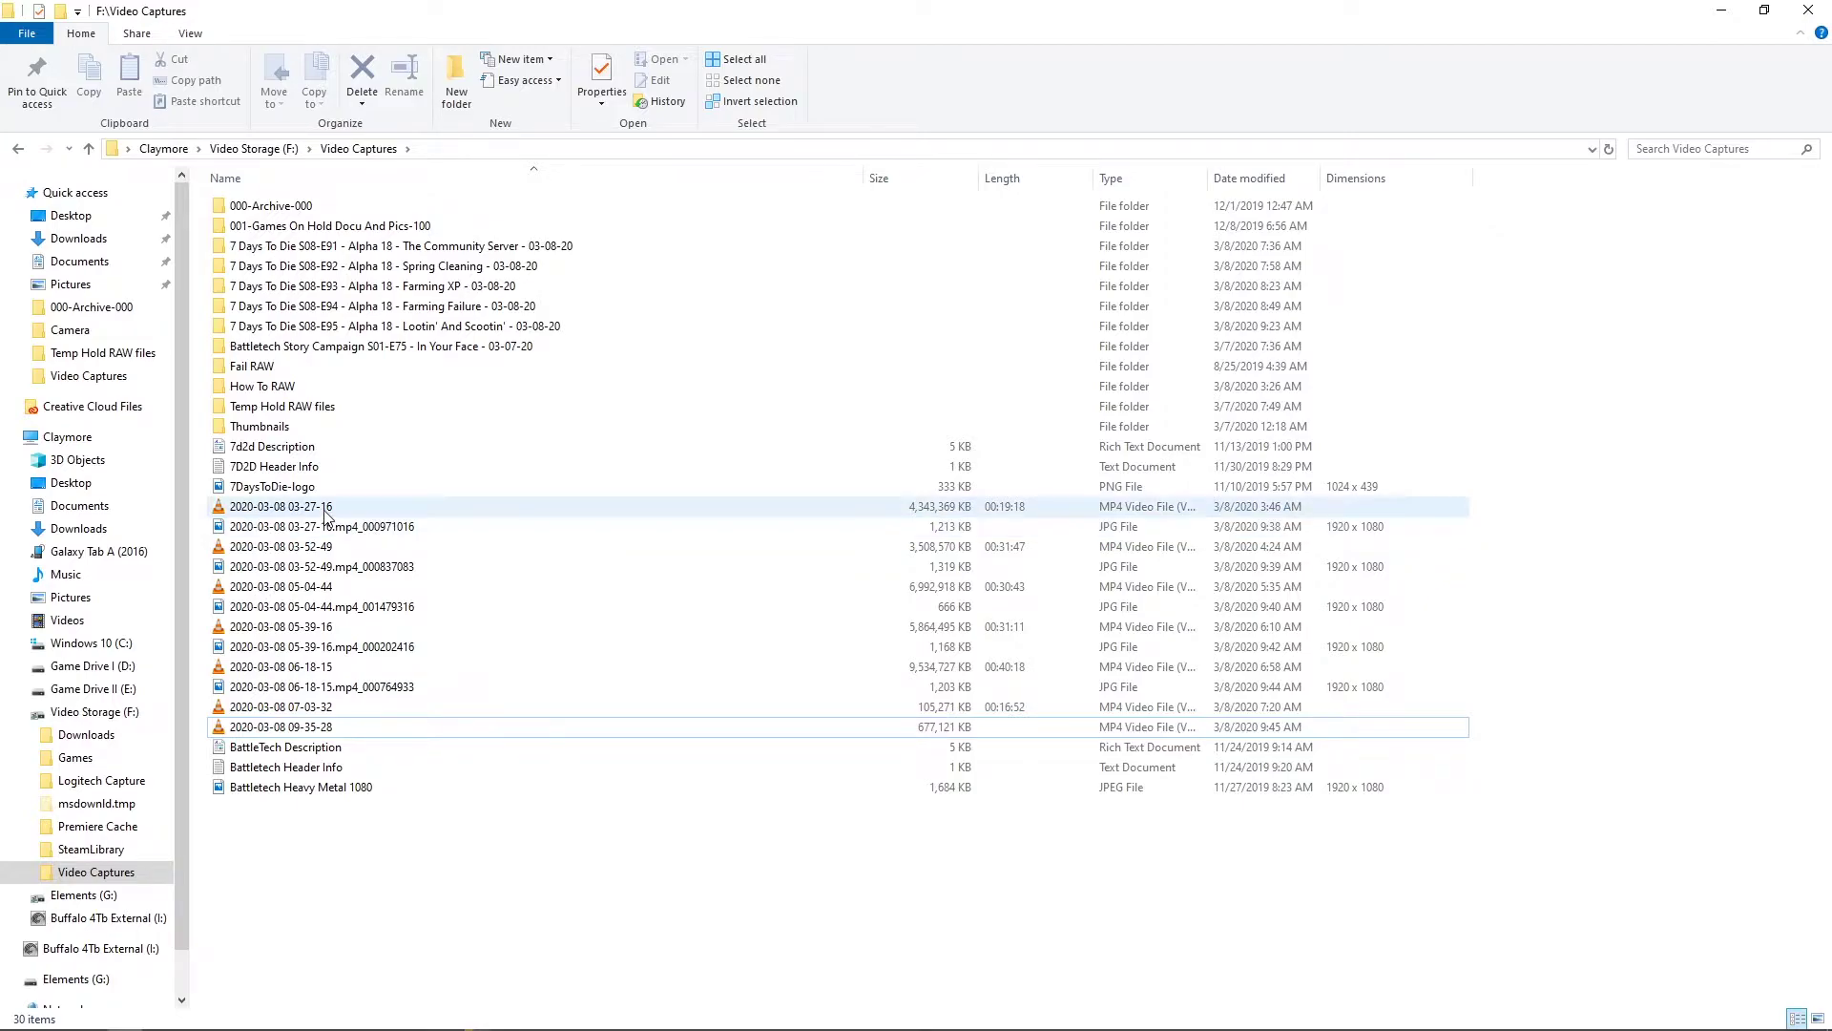
Cut the five MP4 recordings 03-27-16, 03-52-49, 05-04-44, 05-39-16 and 06-18-15 from the Video Captures folder
left_click(285, 506)
left_click(284, 547, "ctrl")
left_click(291, 587, "ctrl")
left_click(284, 627, "ctrl")
left_click(277, 667, "ctrl")
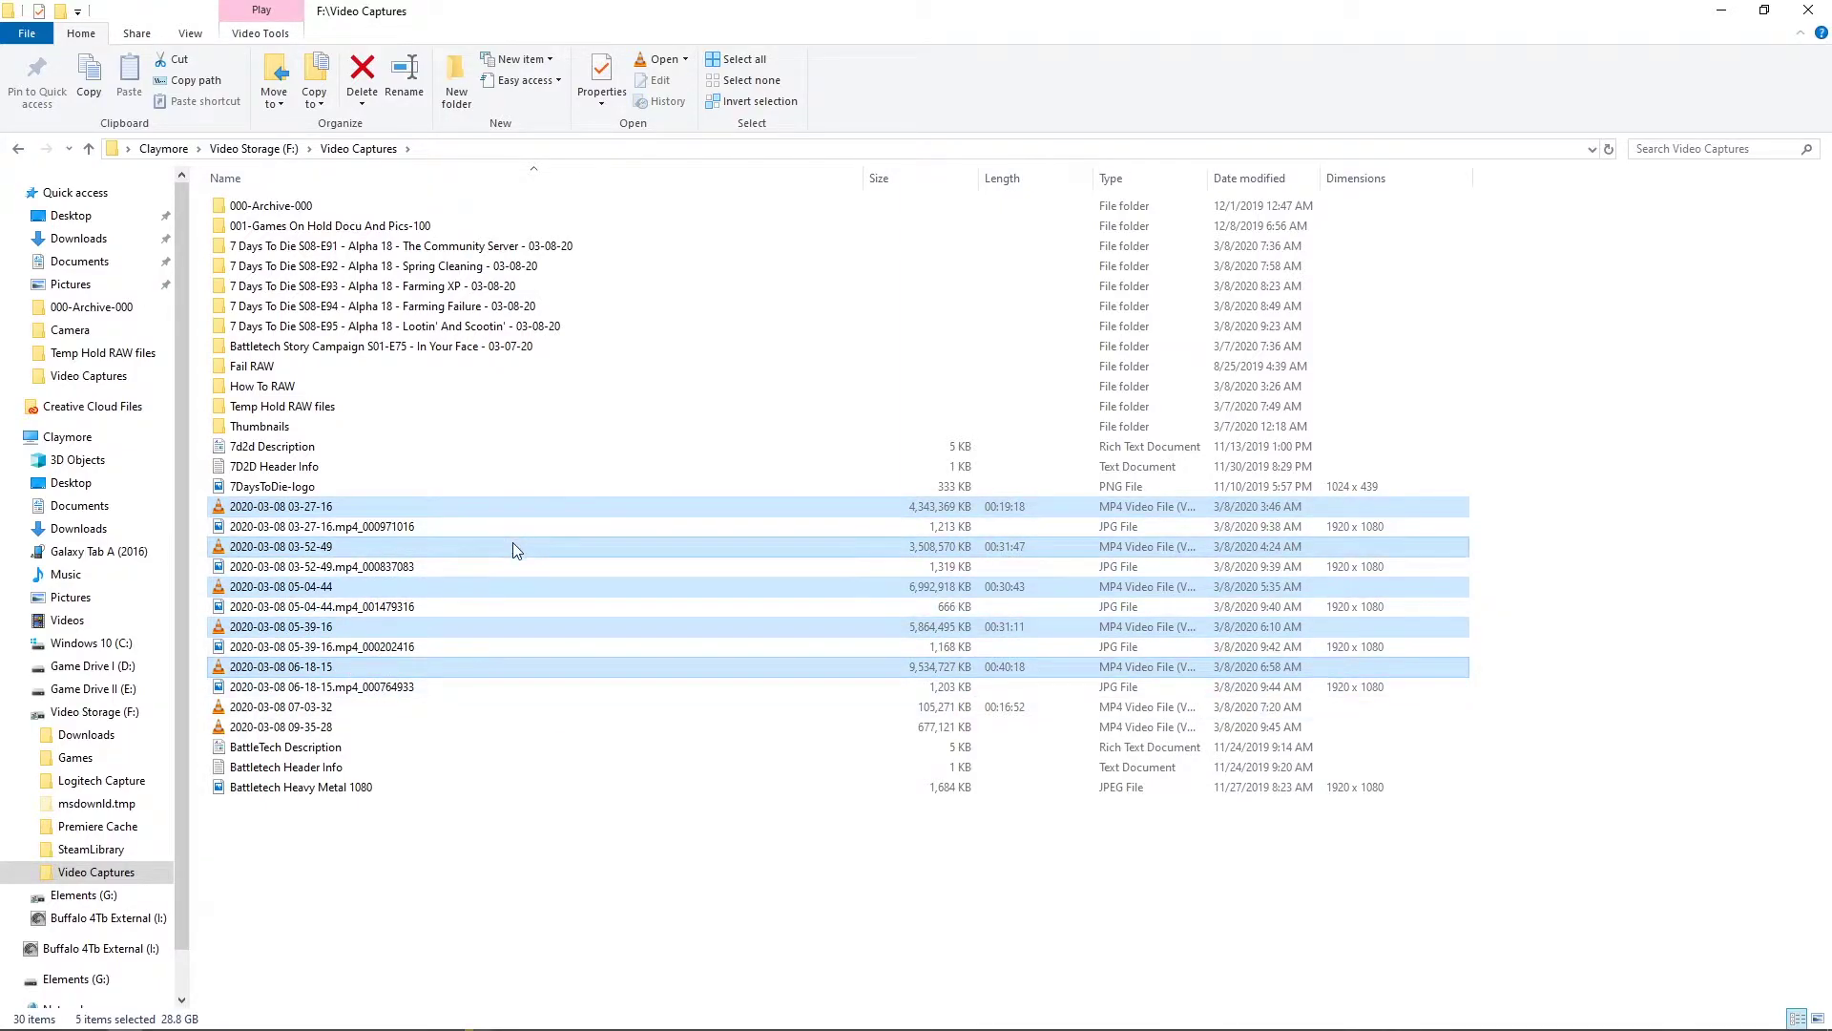
right_click(304, 516)
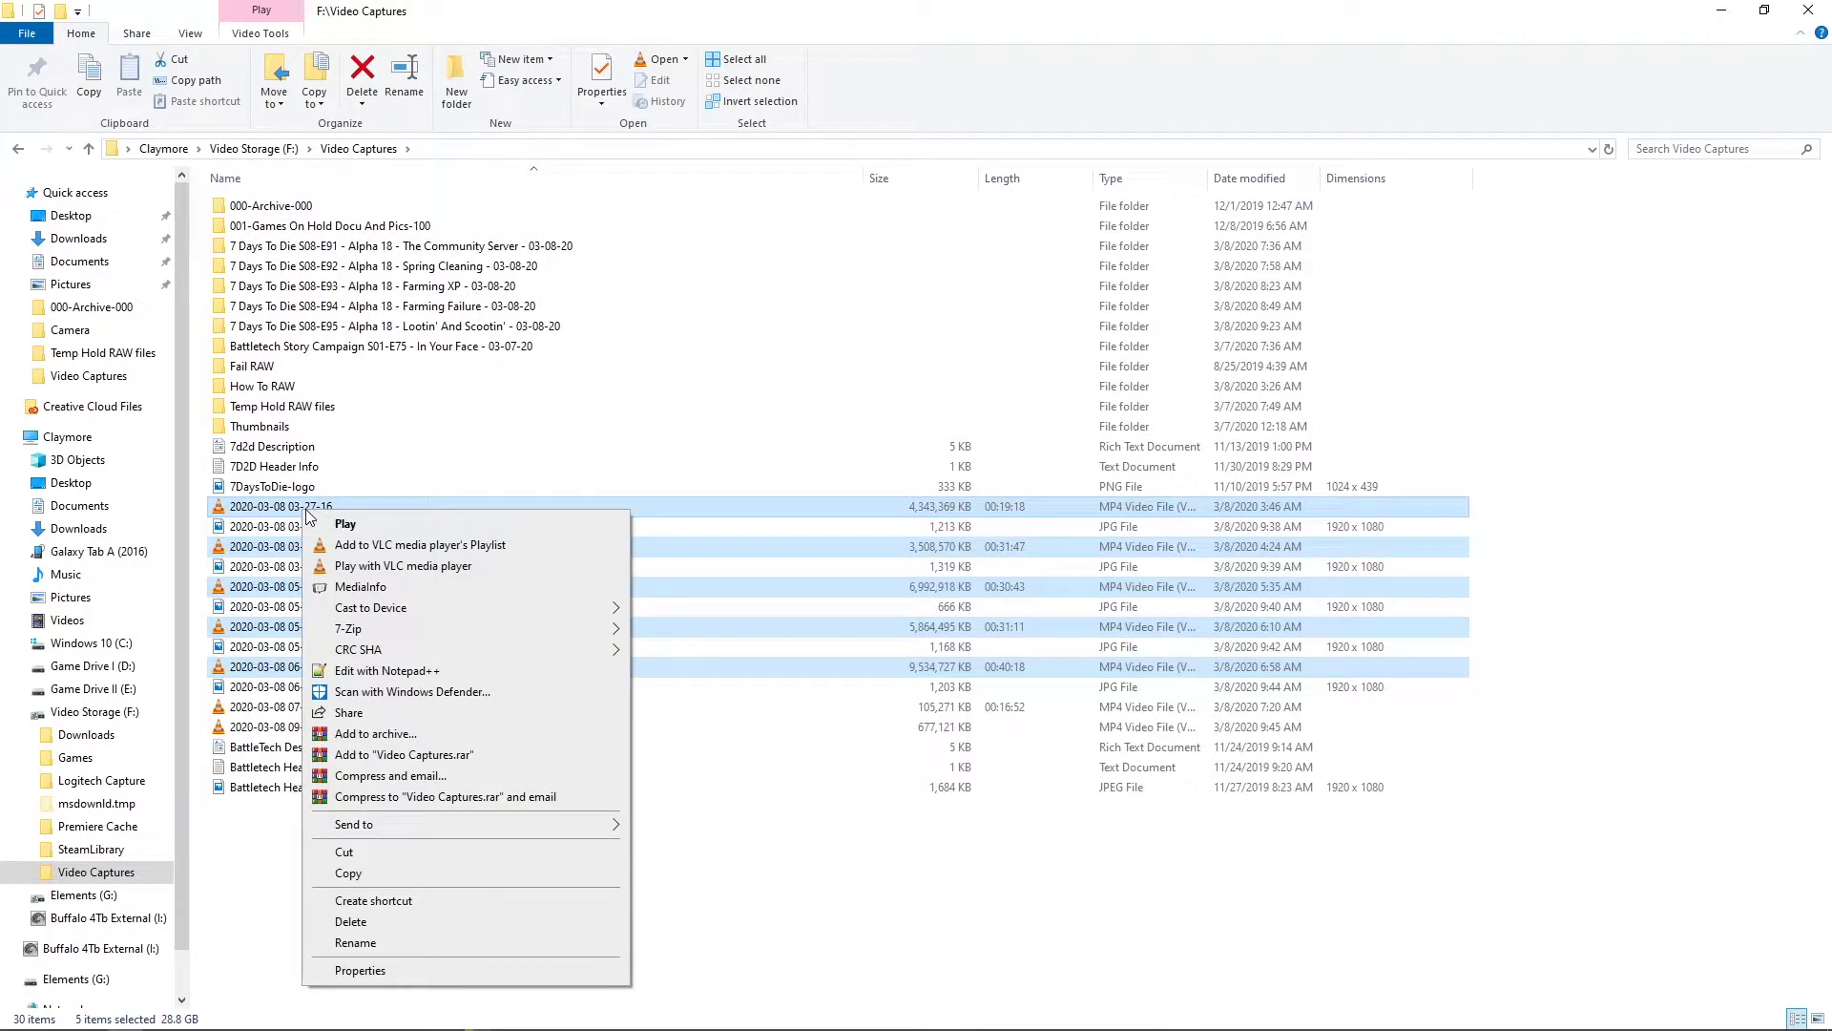
left_click(372, 851)
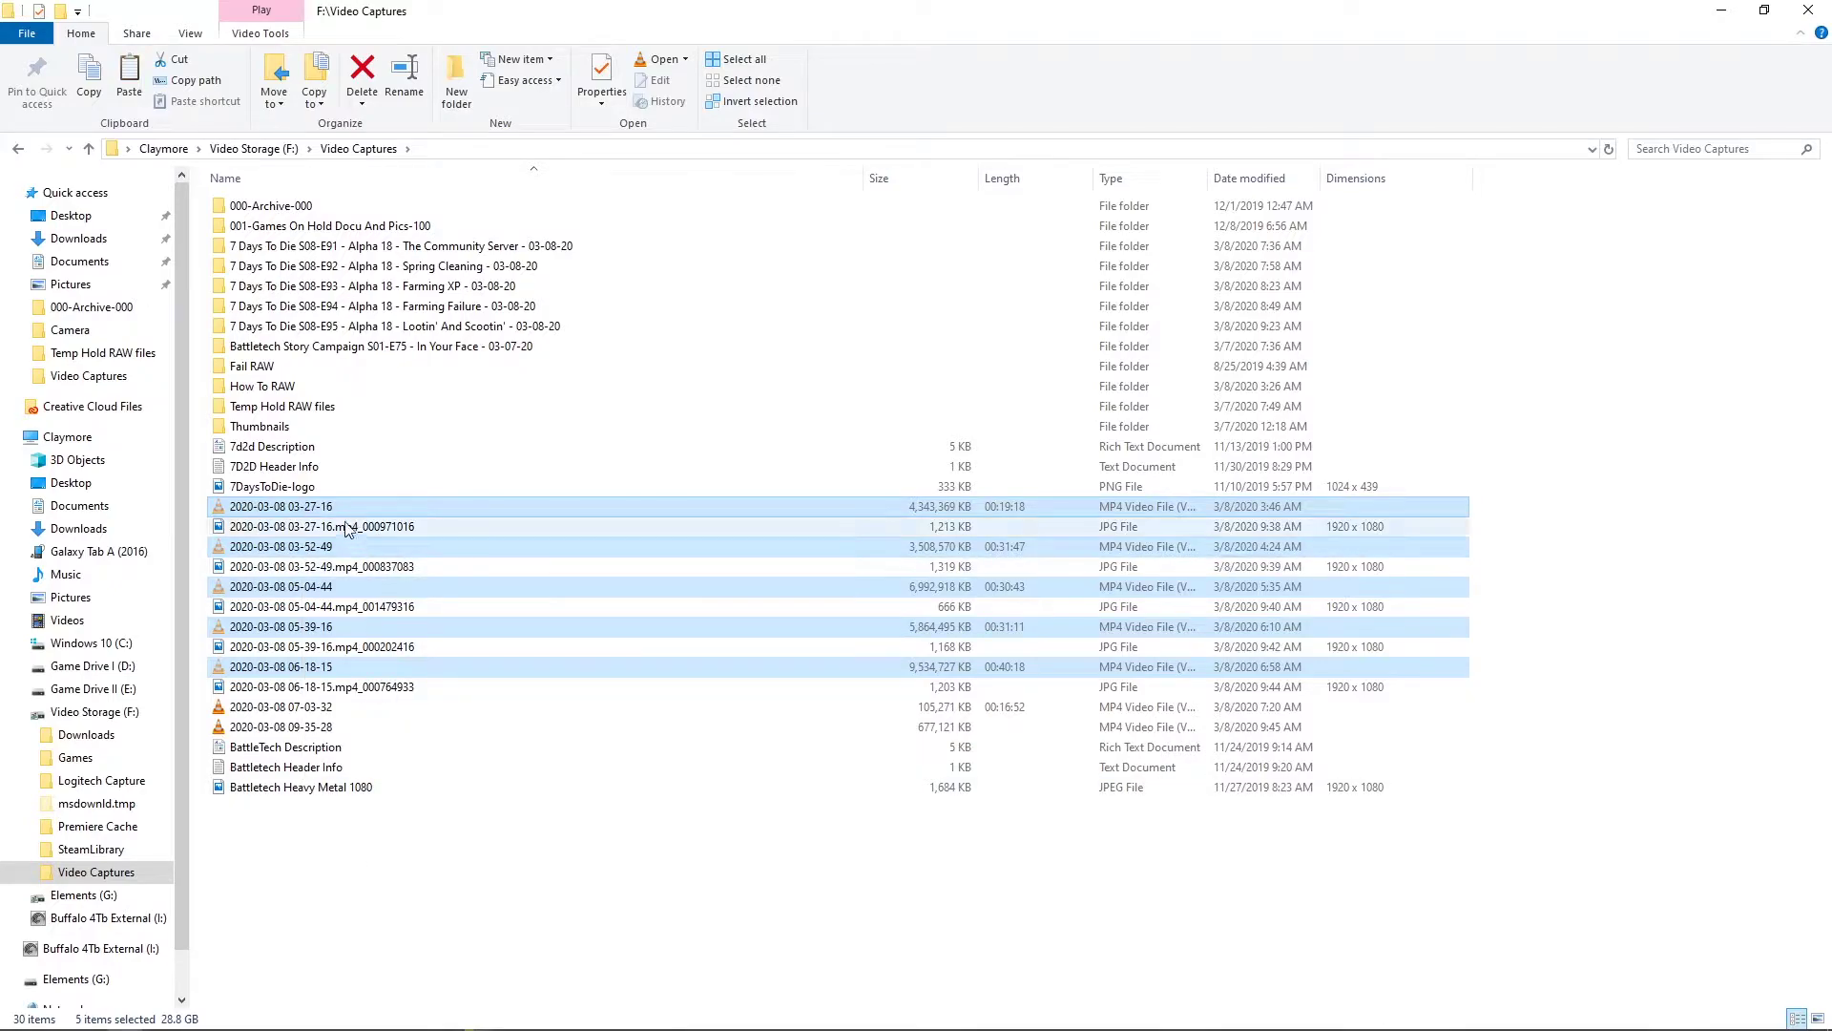
Paste the cut recordings into the Temp Hold RAW files folder and return to the Video Captures folder
double_click(320, 410)
right_click(329, 462)
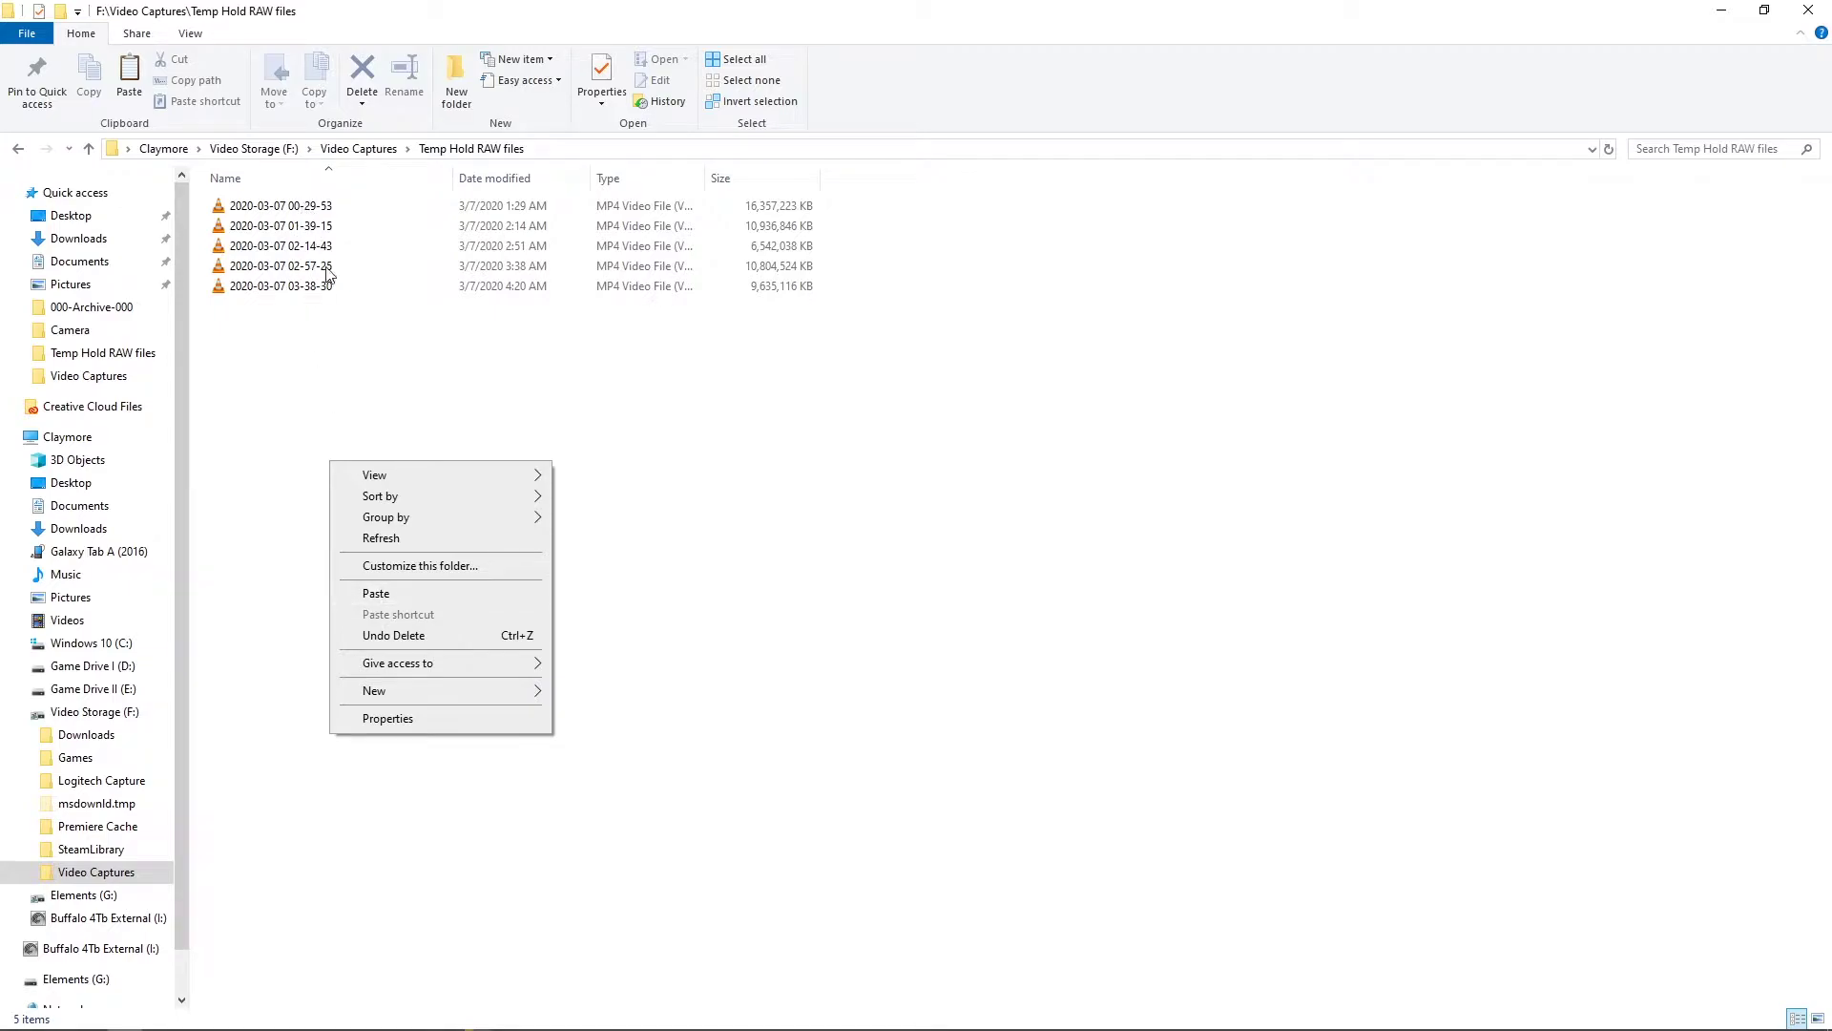
left_click(391, 595)
key("alt+Up")
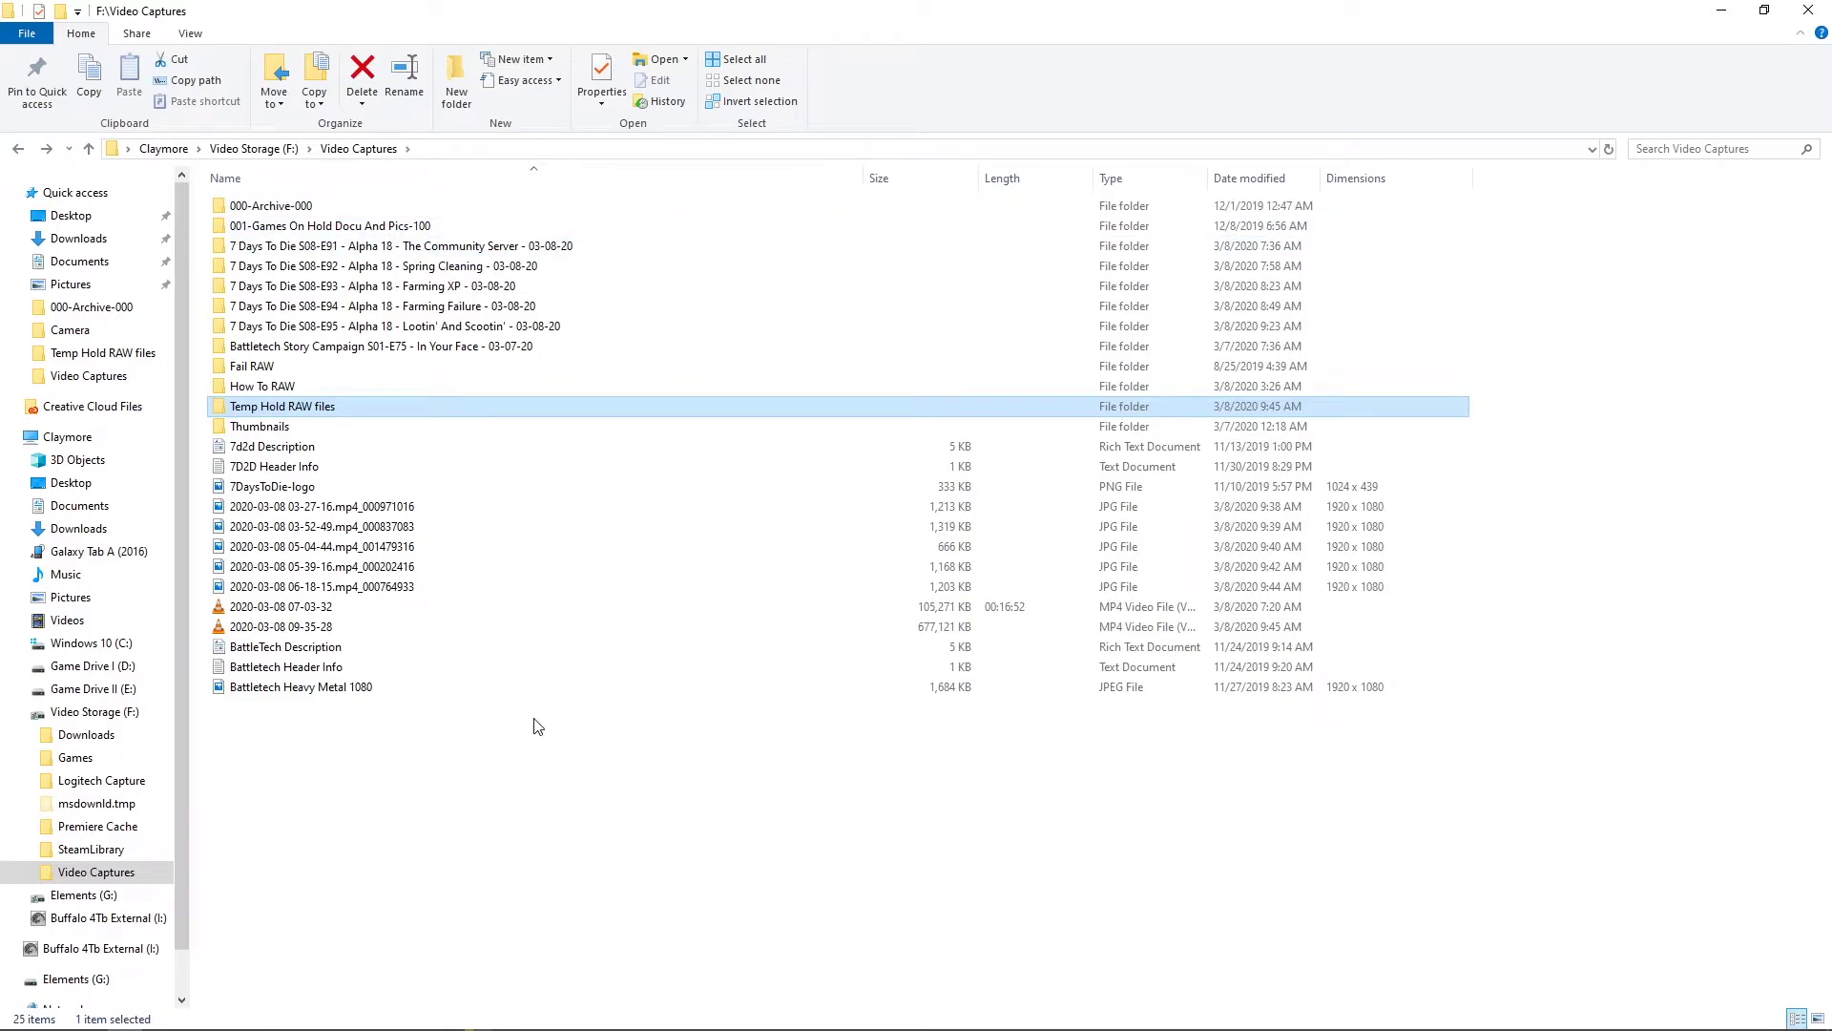
double_click(382, 520)
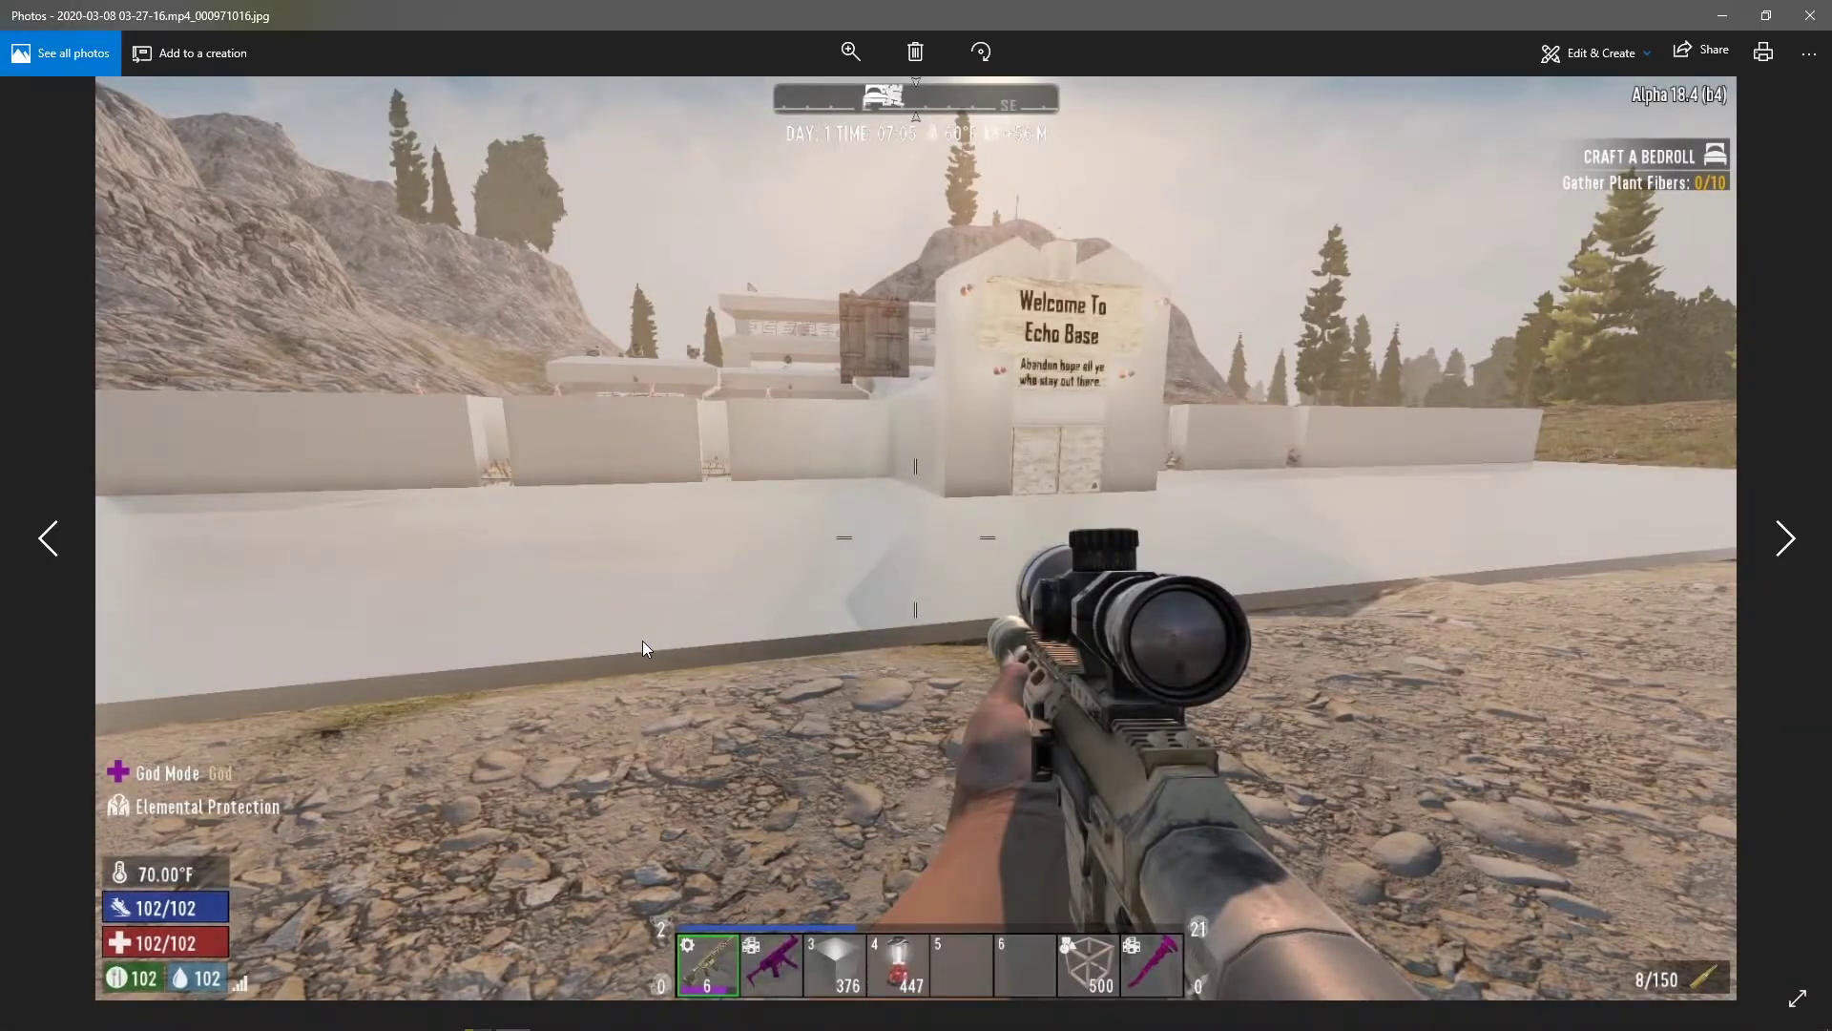
left_click(1809, 16)
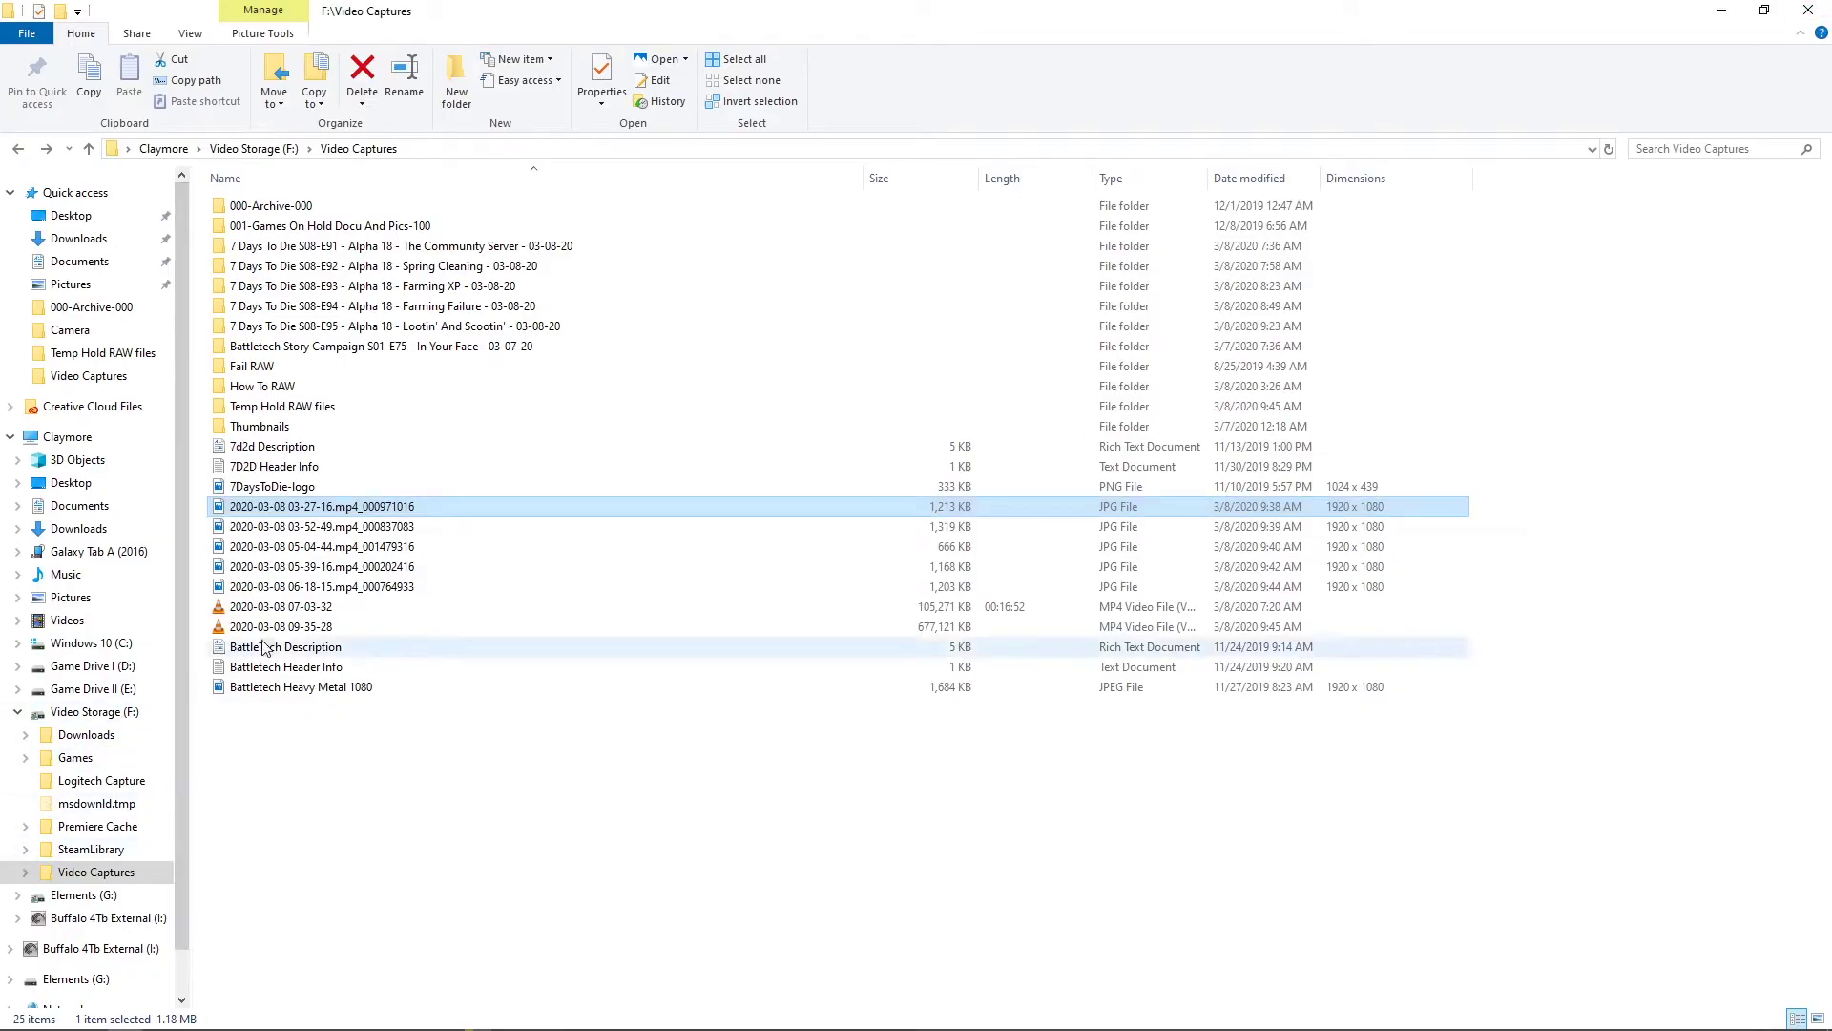
right_click(345, 513)
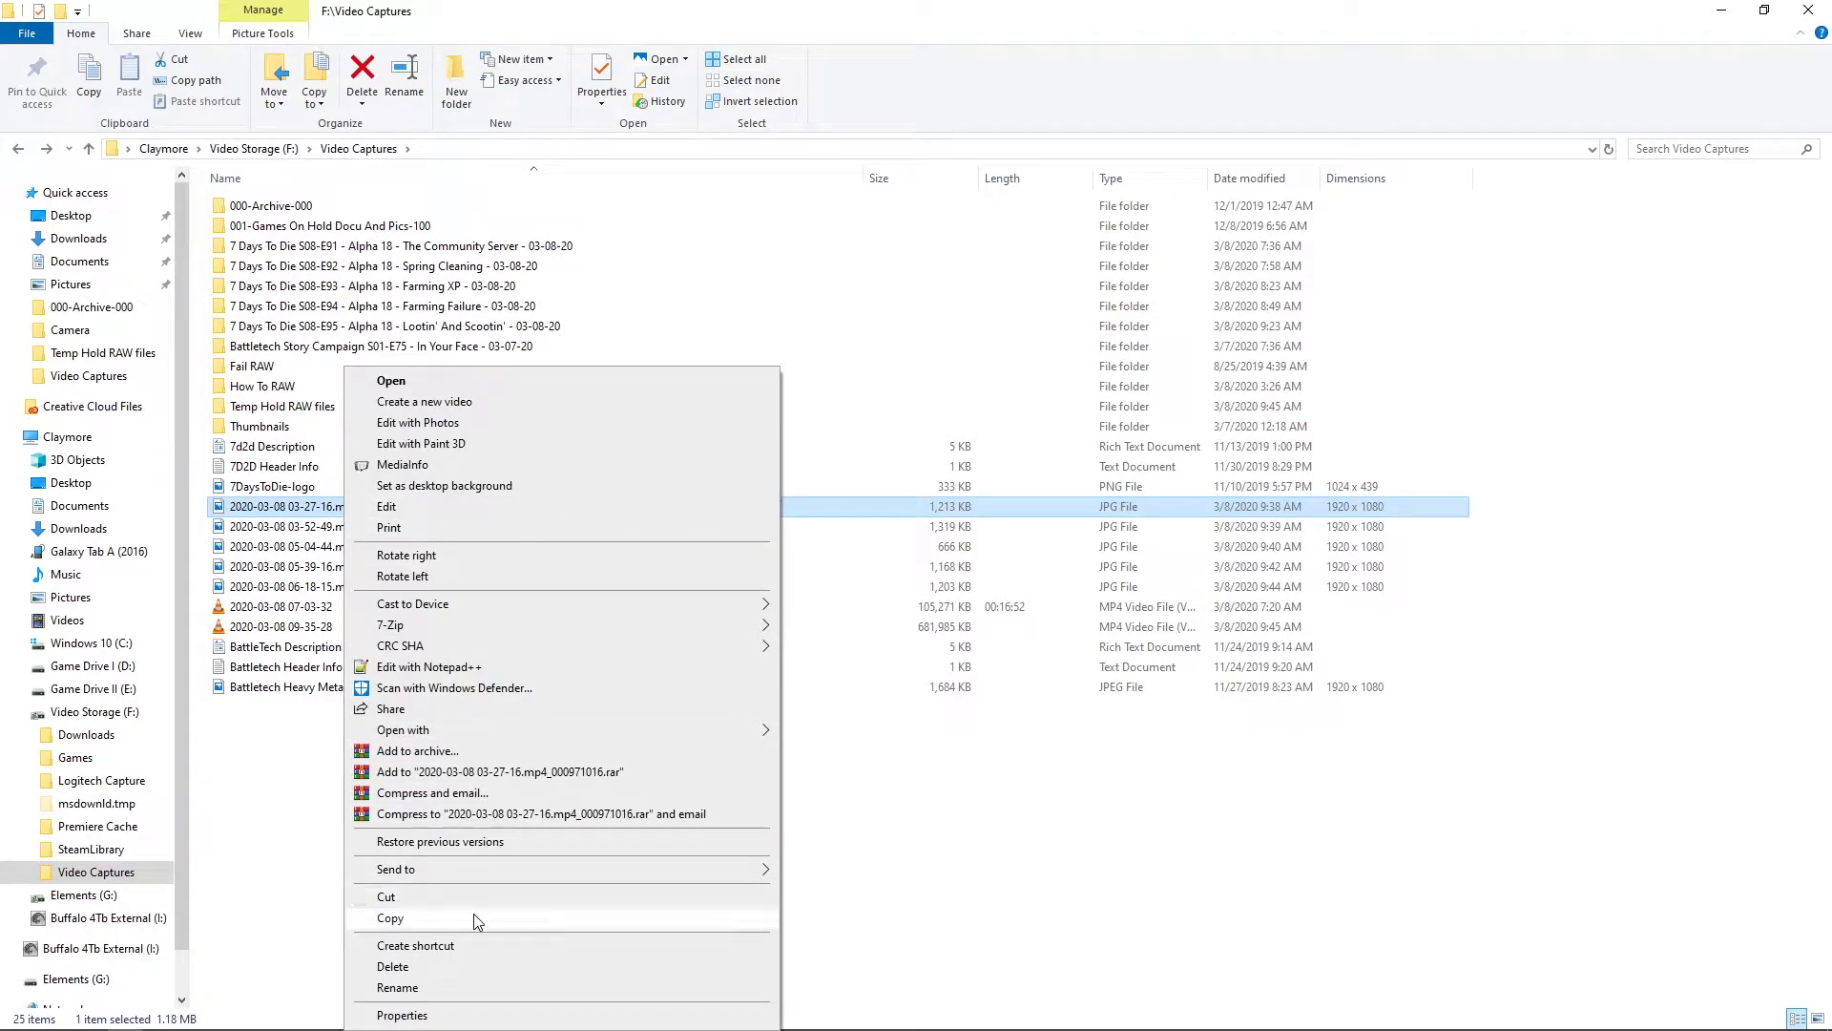
left_click(455, 443)
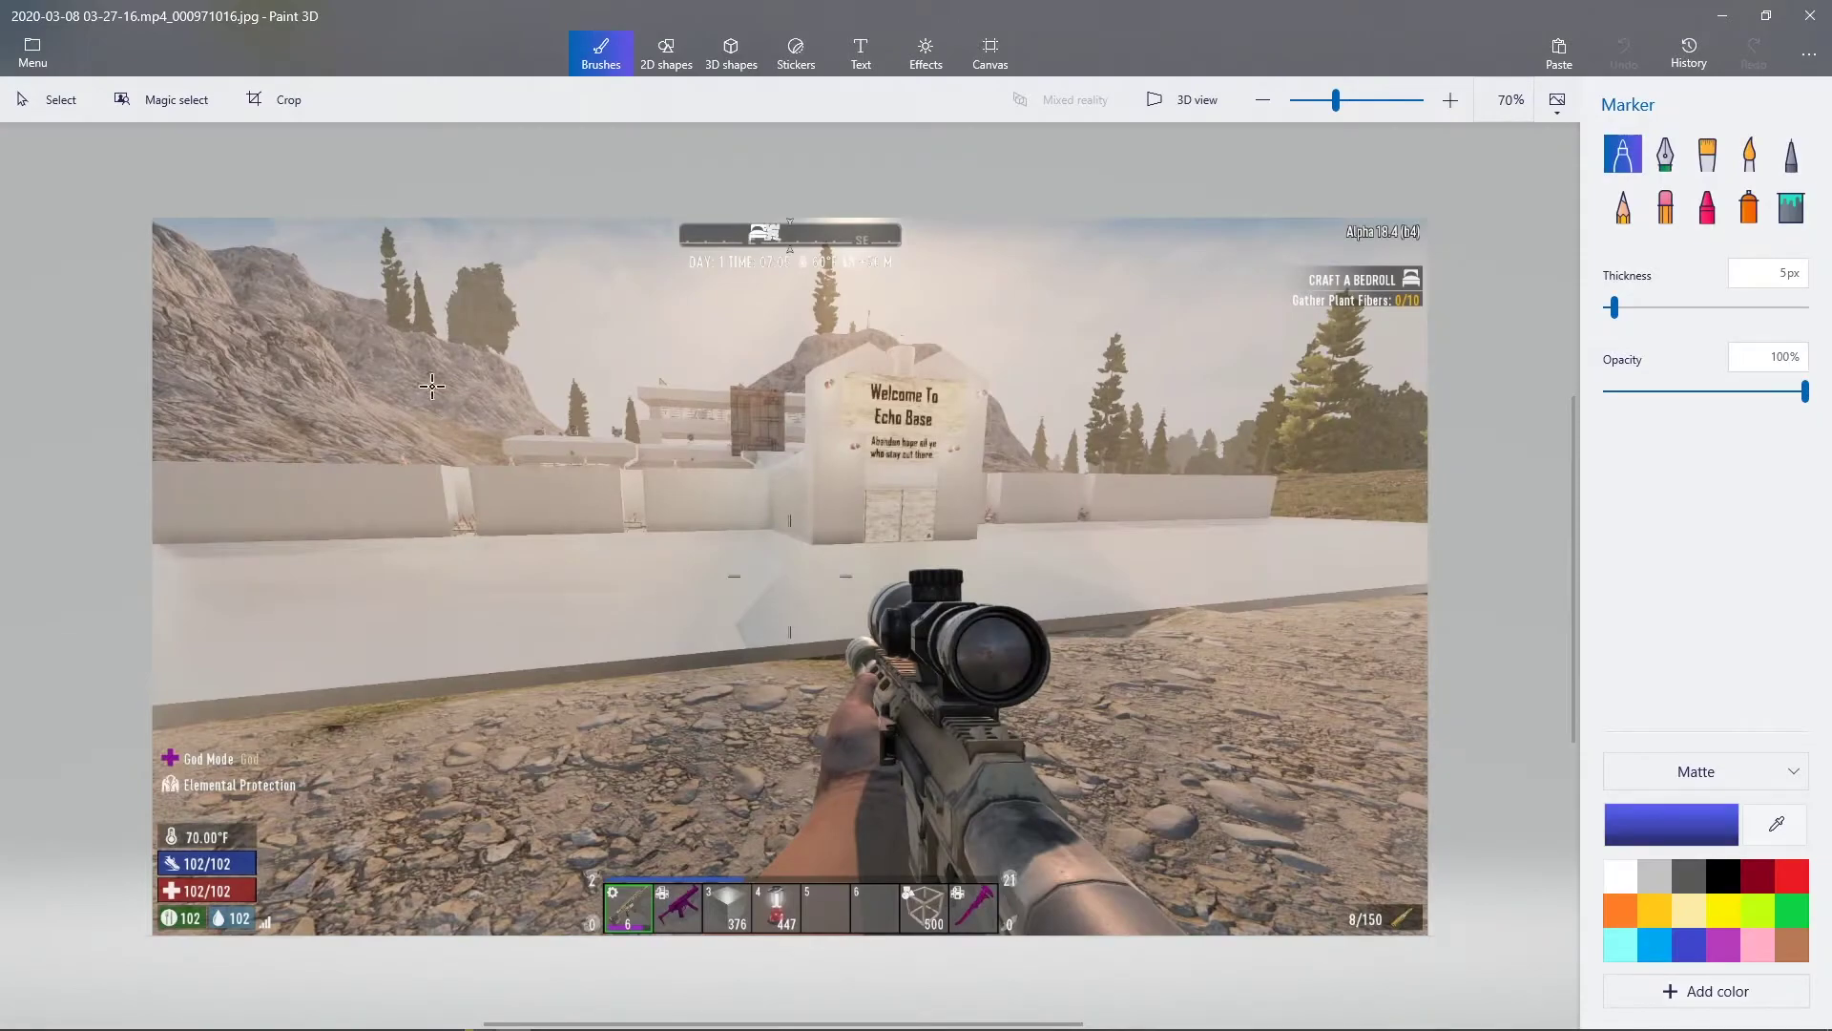
Insert the 7DaysToDie-logo image from Video Captures and place it in the upper-left corner of the 03-27-16 still
left_click(42, 45)
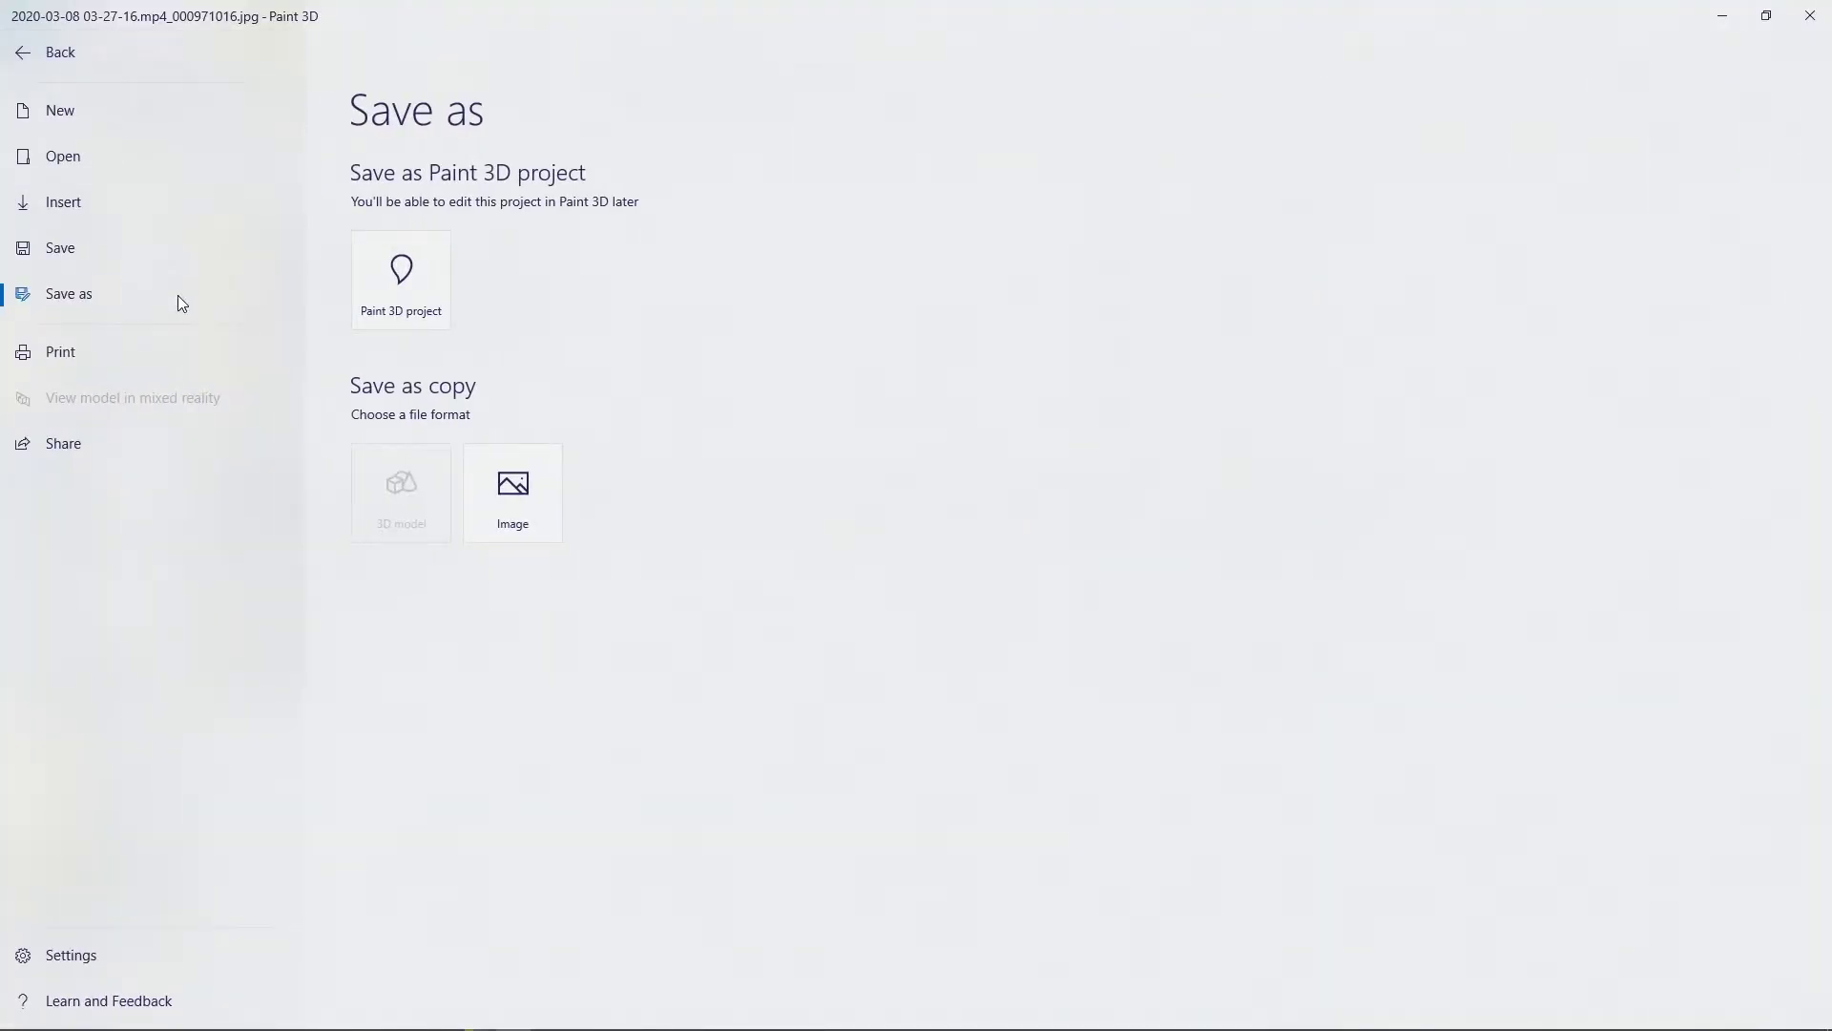
left_click(156, 210)
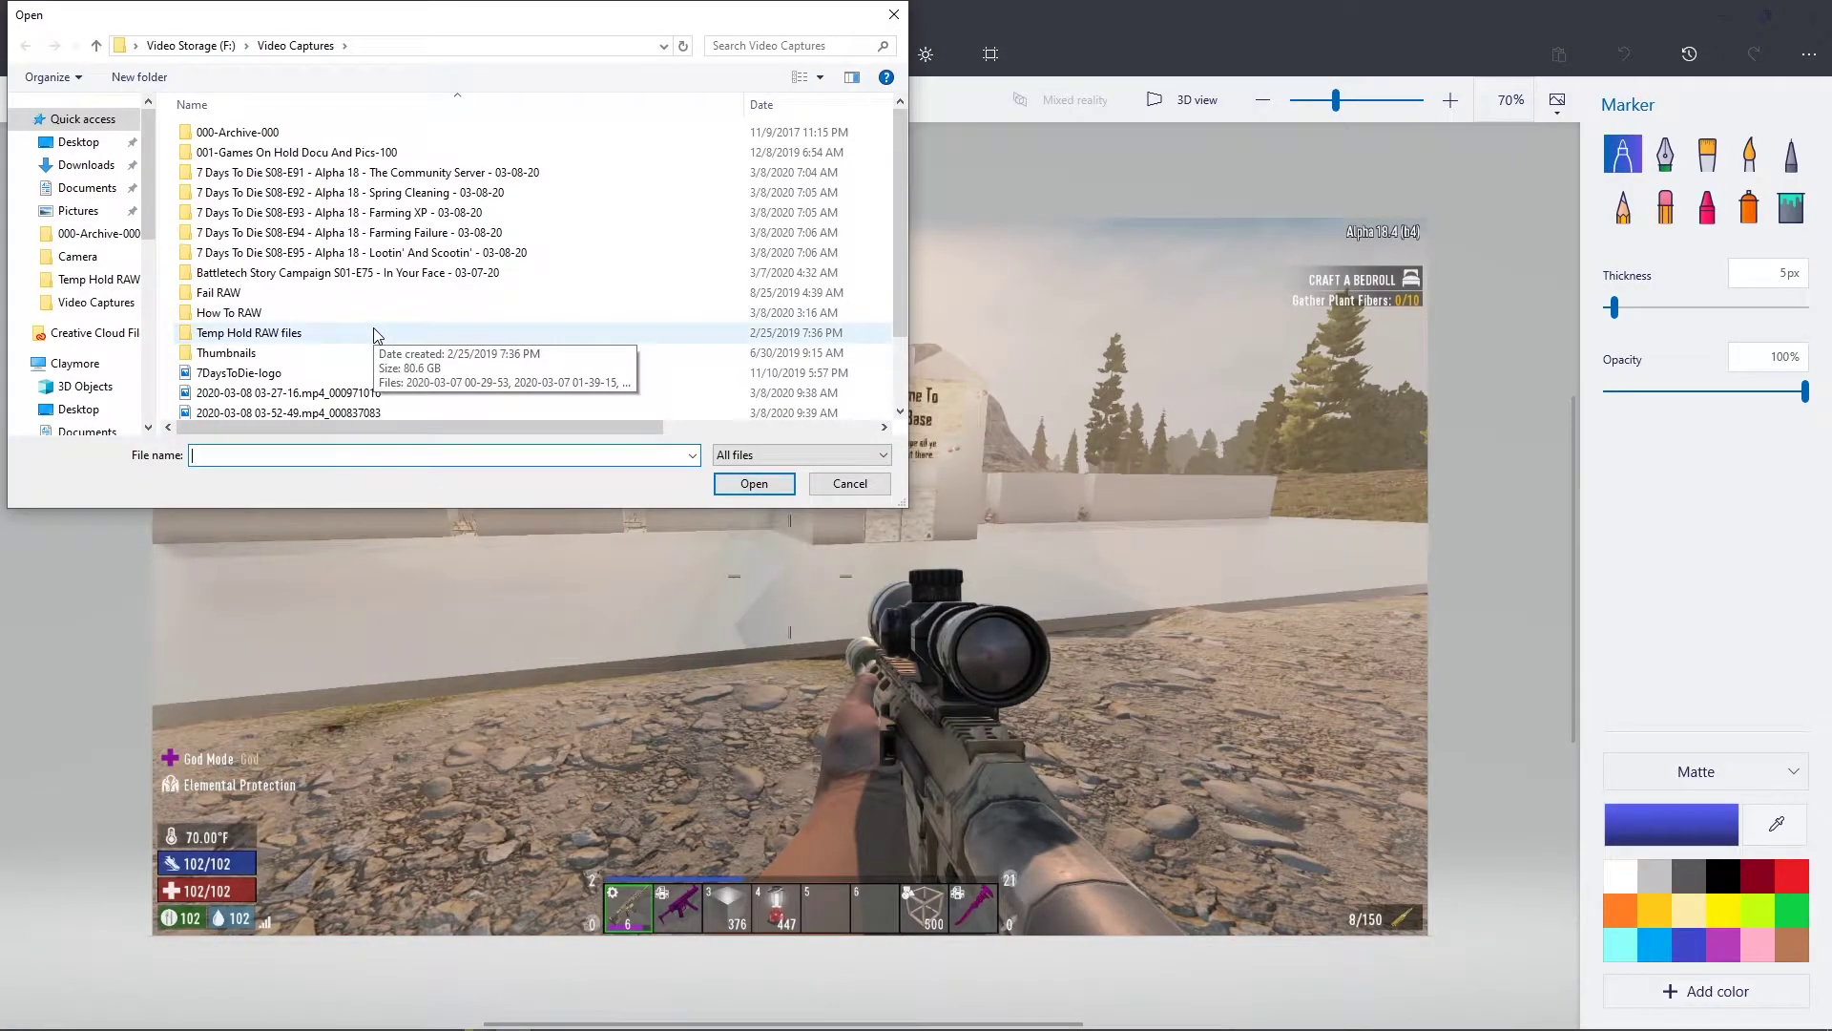
scroll(368, 347, "down", 2)
left_click(336, 287)
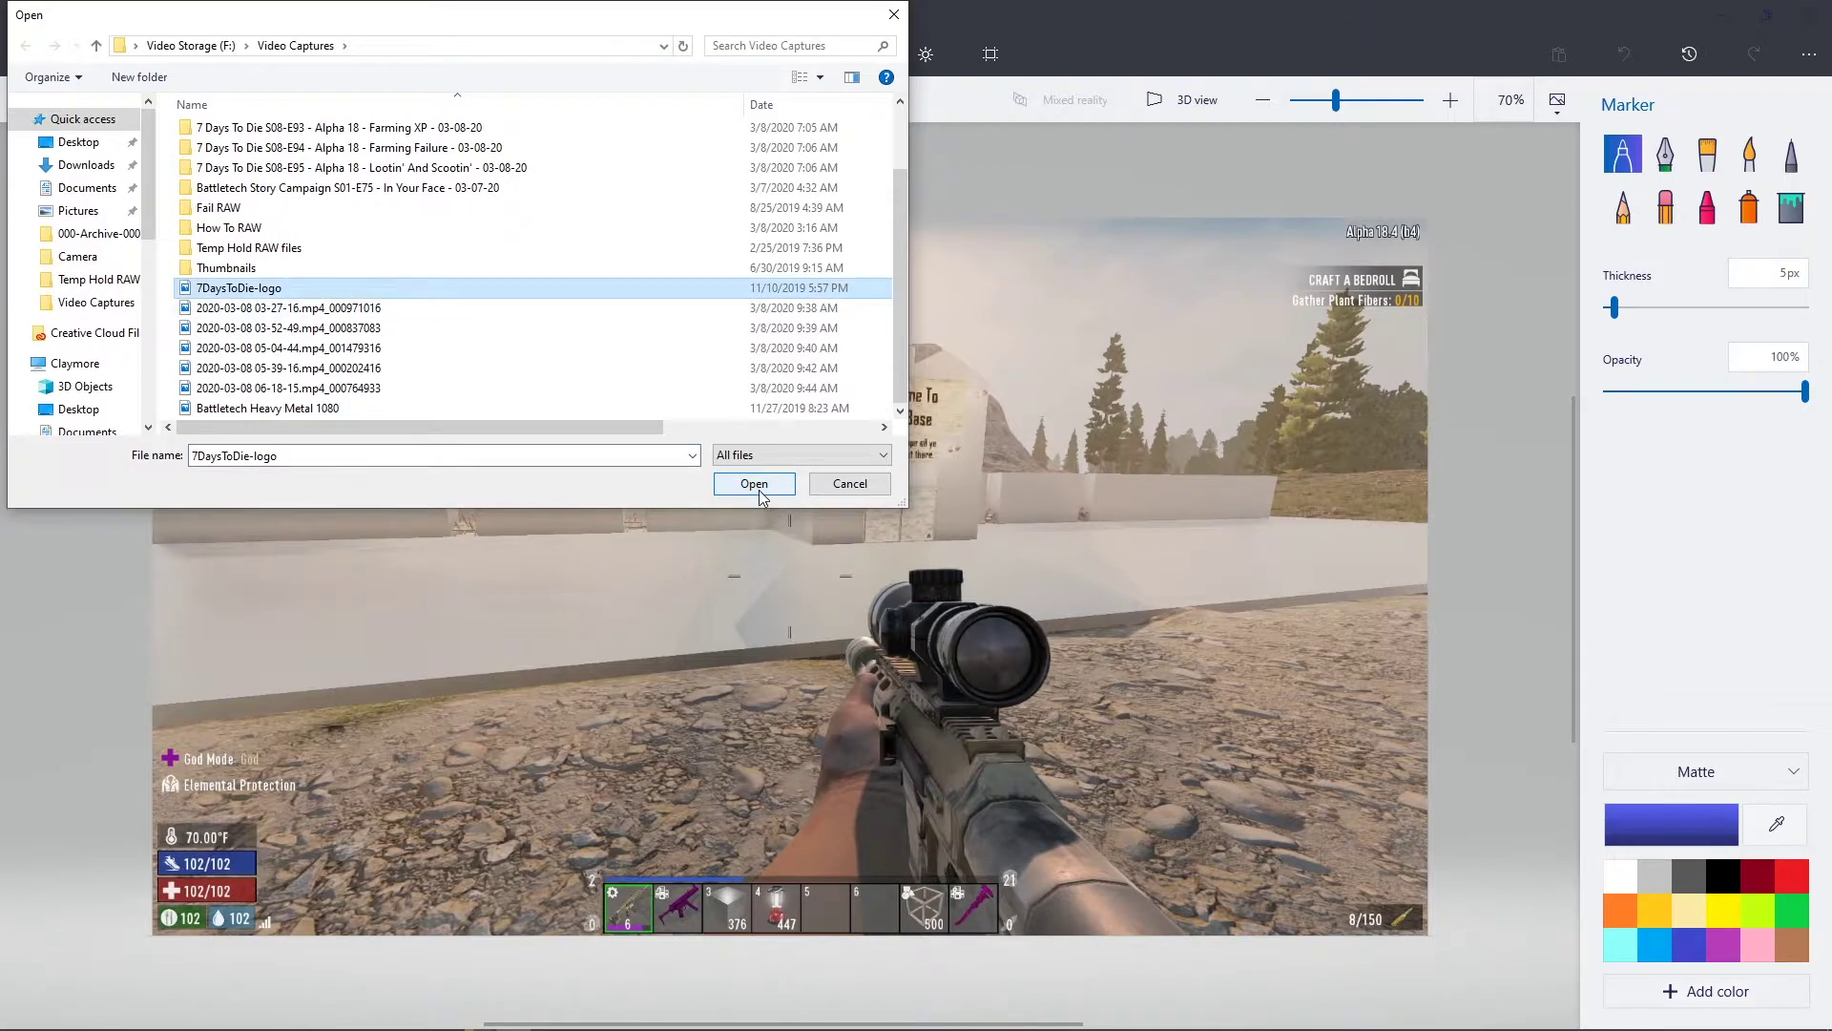
left_click(759, 490)
left_click_drag(785, 589, 490, 380)
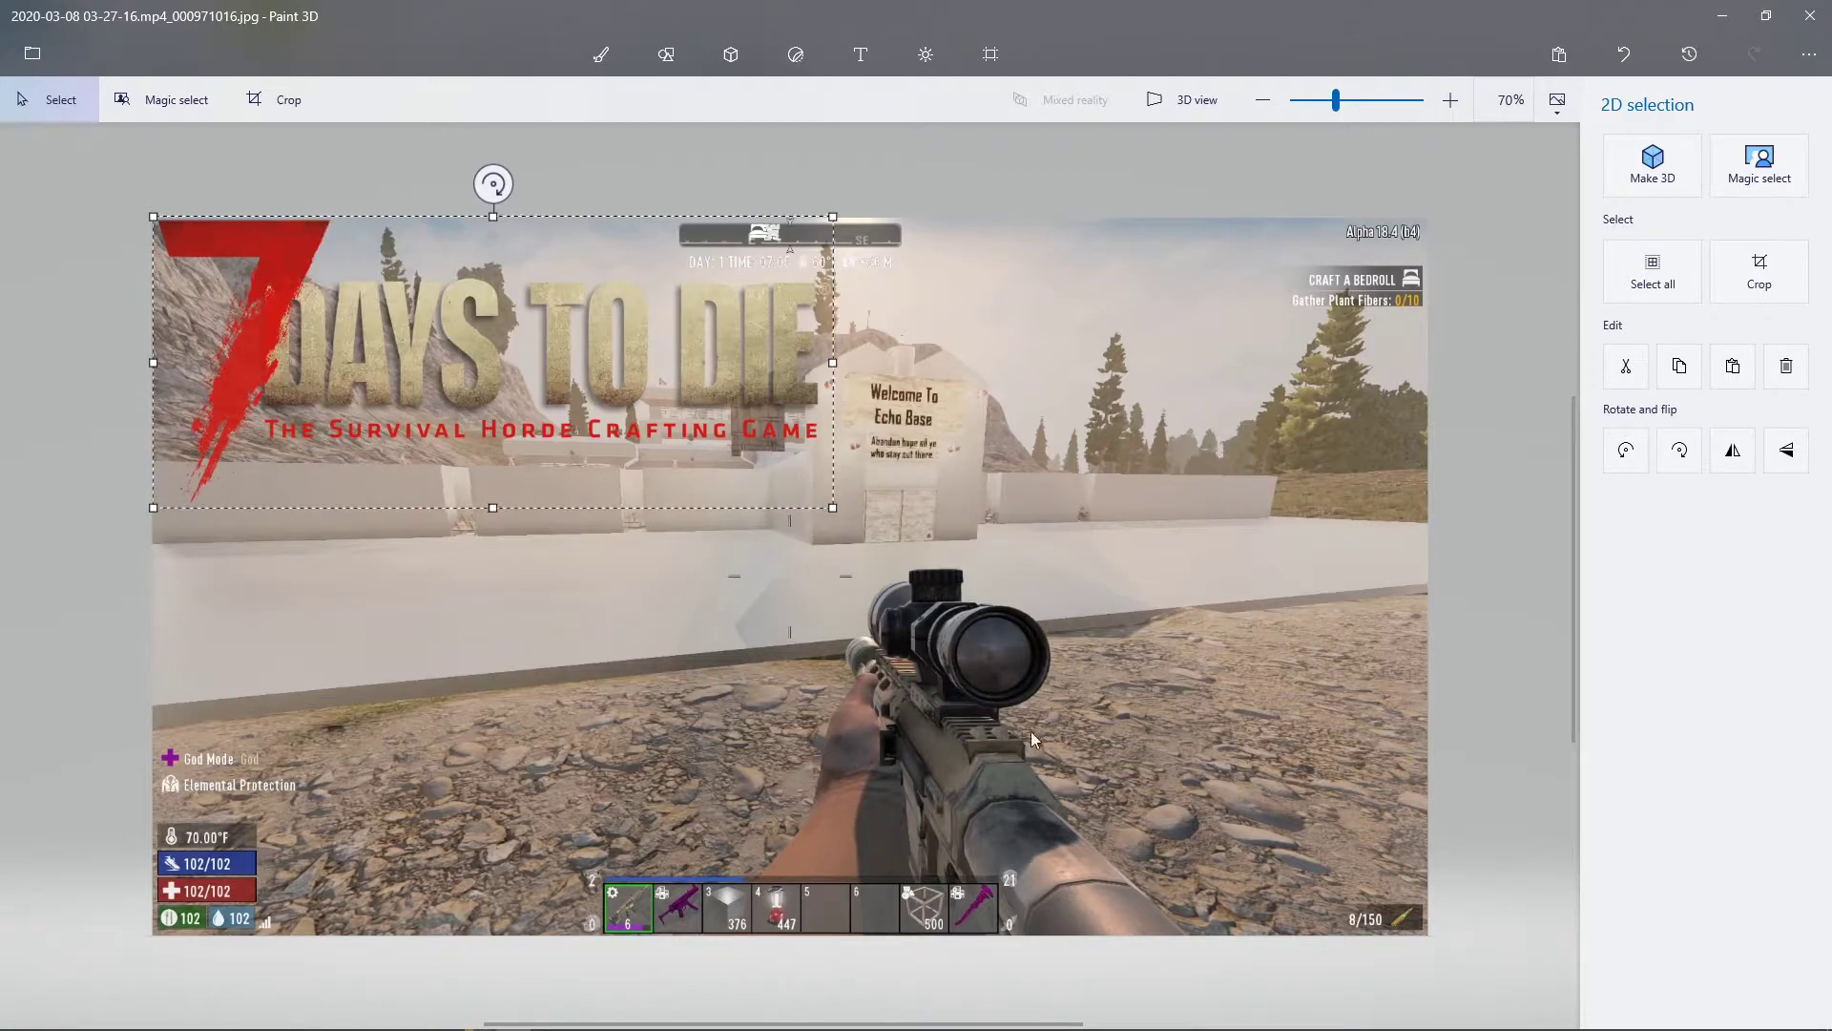
mouse_move(473, 339)
left_mouse_down()
mouse_move(491, 461)
mouse_move(609, 682)
mouse_move(909, 759)
mouse_move(1068, 760)
mouse_move(477, 766)
mouse_move(468, 338)
left_mouse_up()
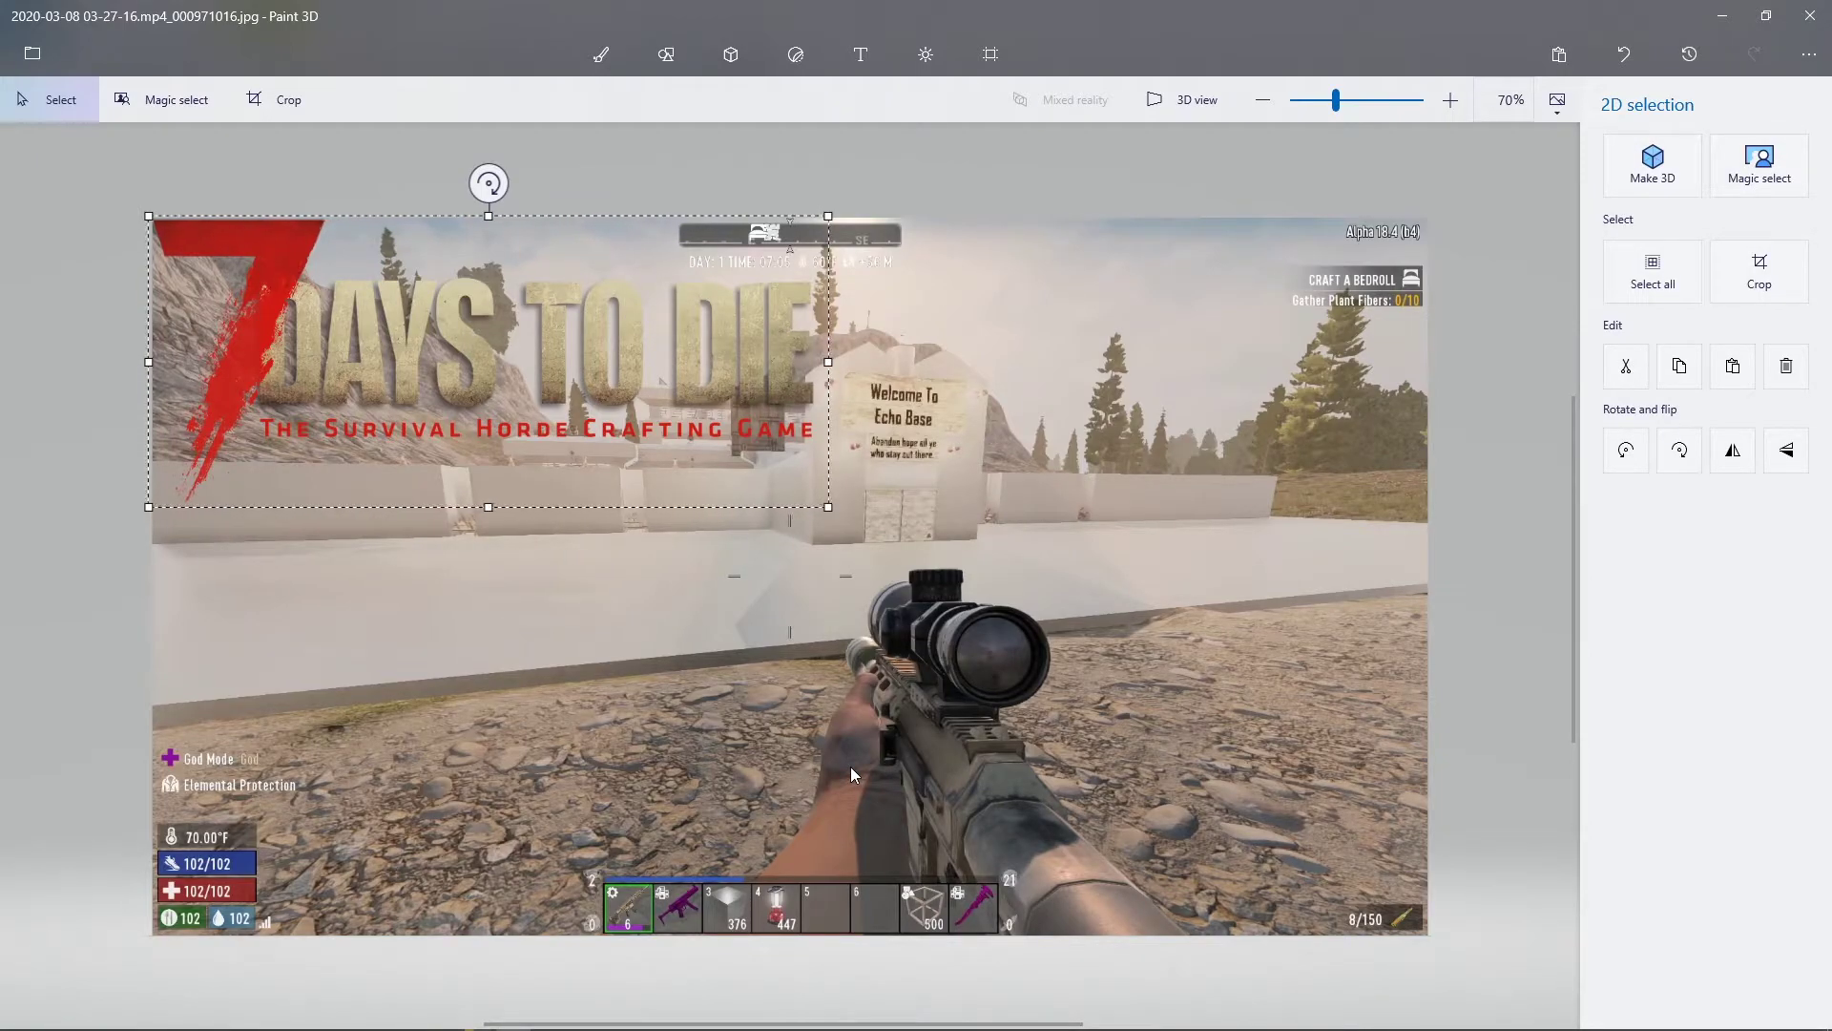
key("b")
Save a JPEG copy named screen in the 7 Days To Die S08-E91 - Alpha 18 - The Community Server - 03-08-20 folder
left_click(44, 63)
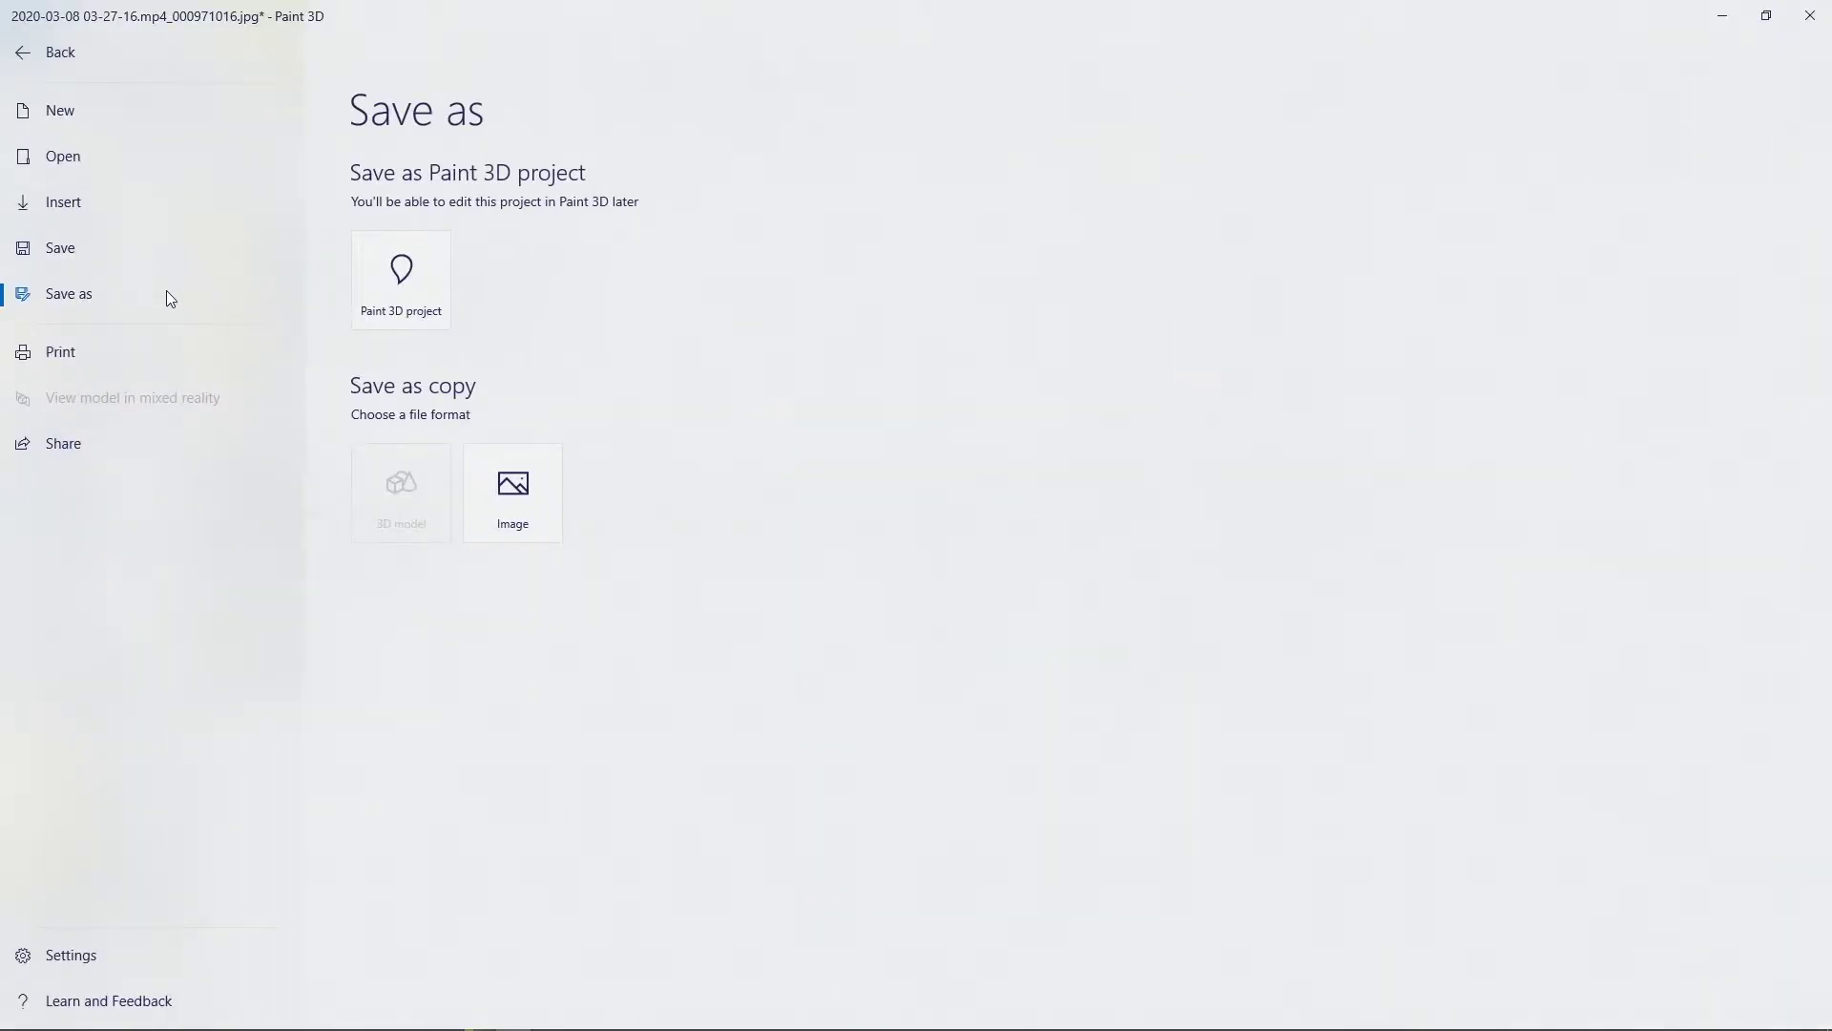
left_click(503, 528)
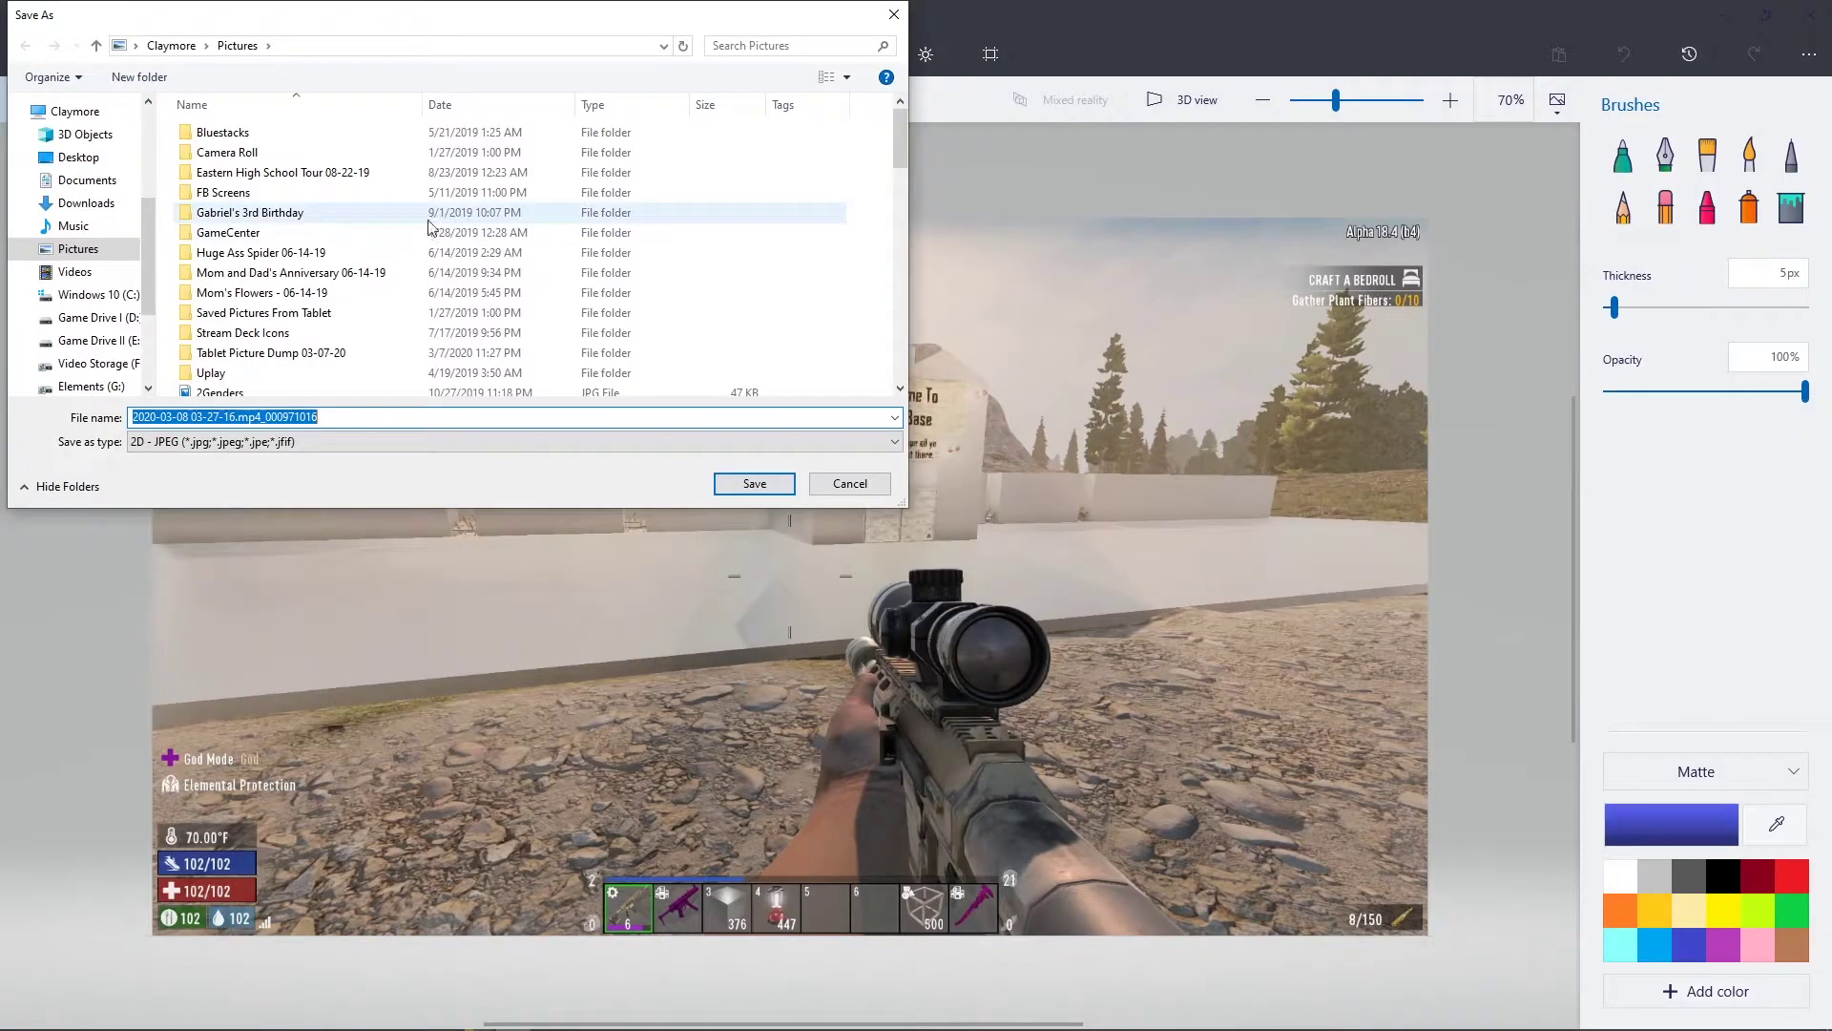
scroll(96, 267, "down", 3)
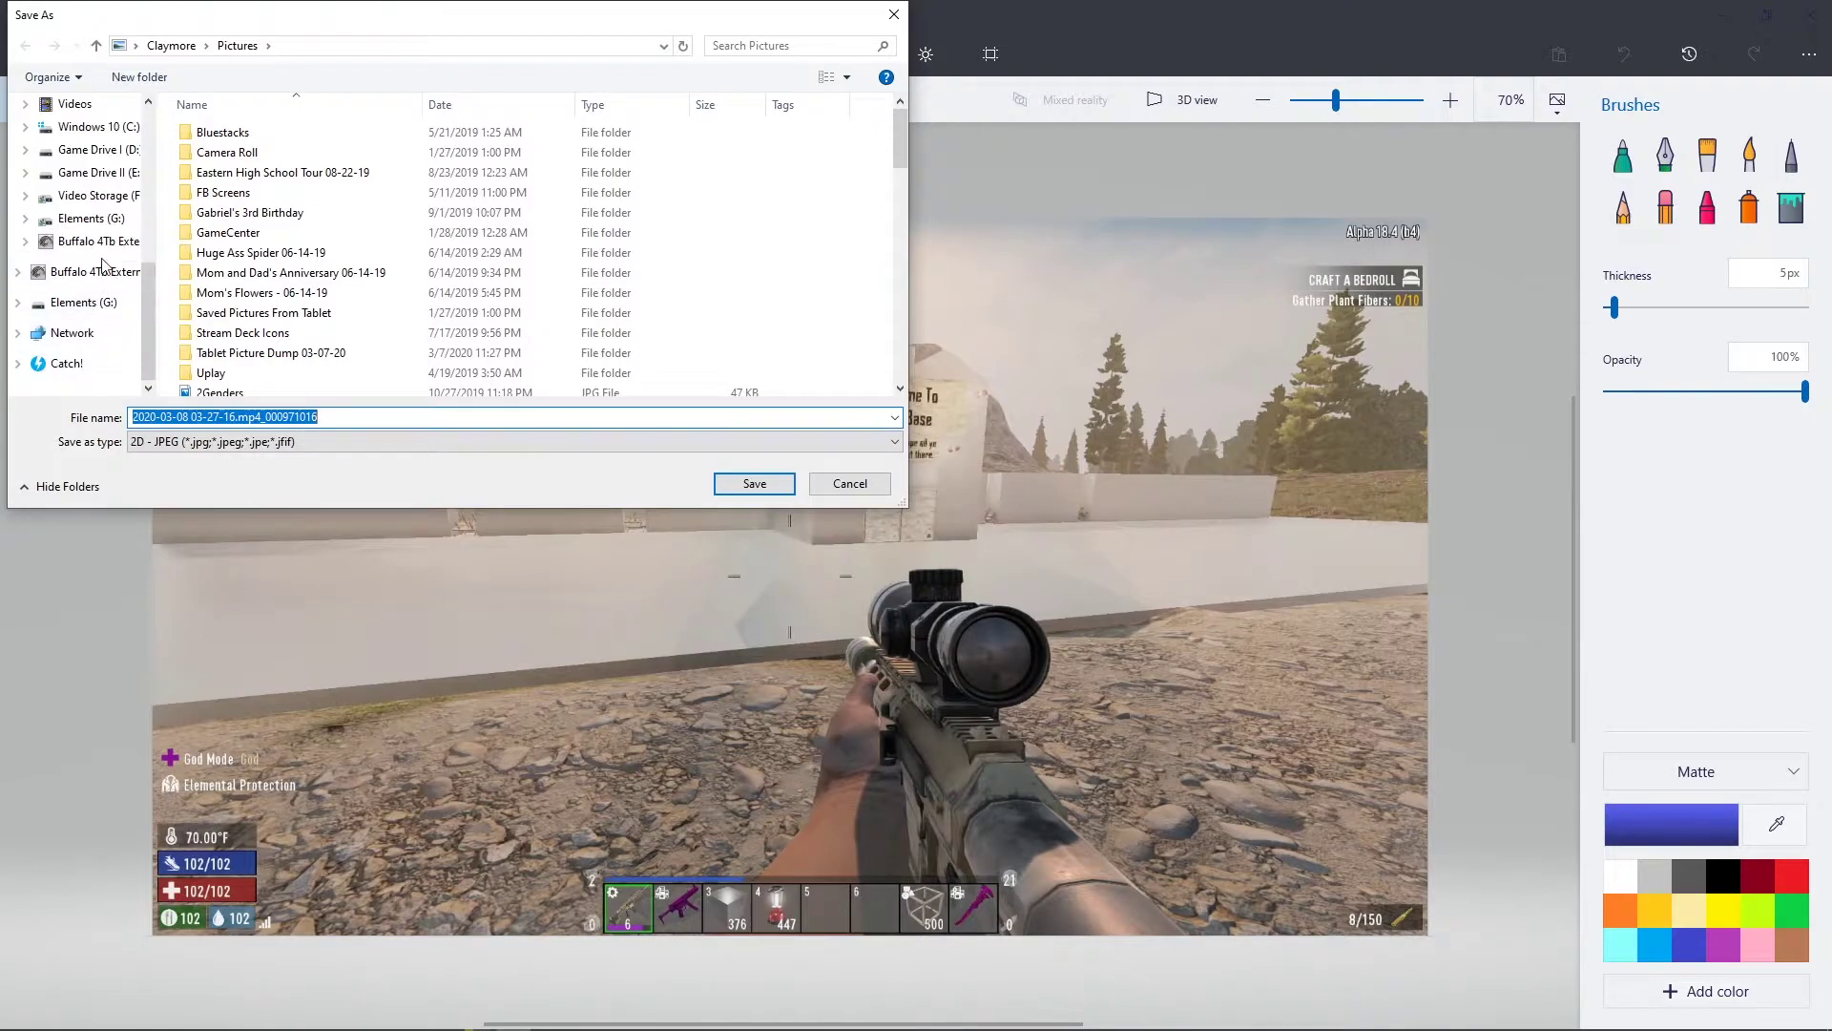
left_click(95, 196)
left_click(253, 252)
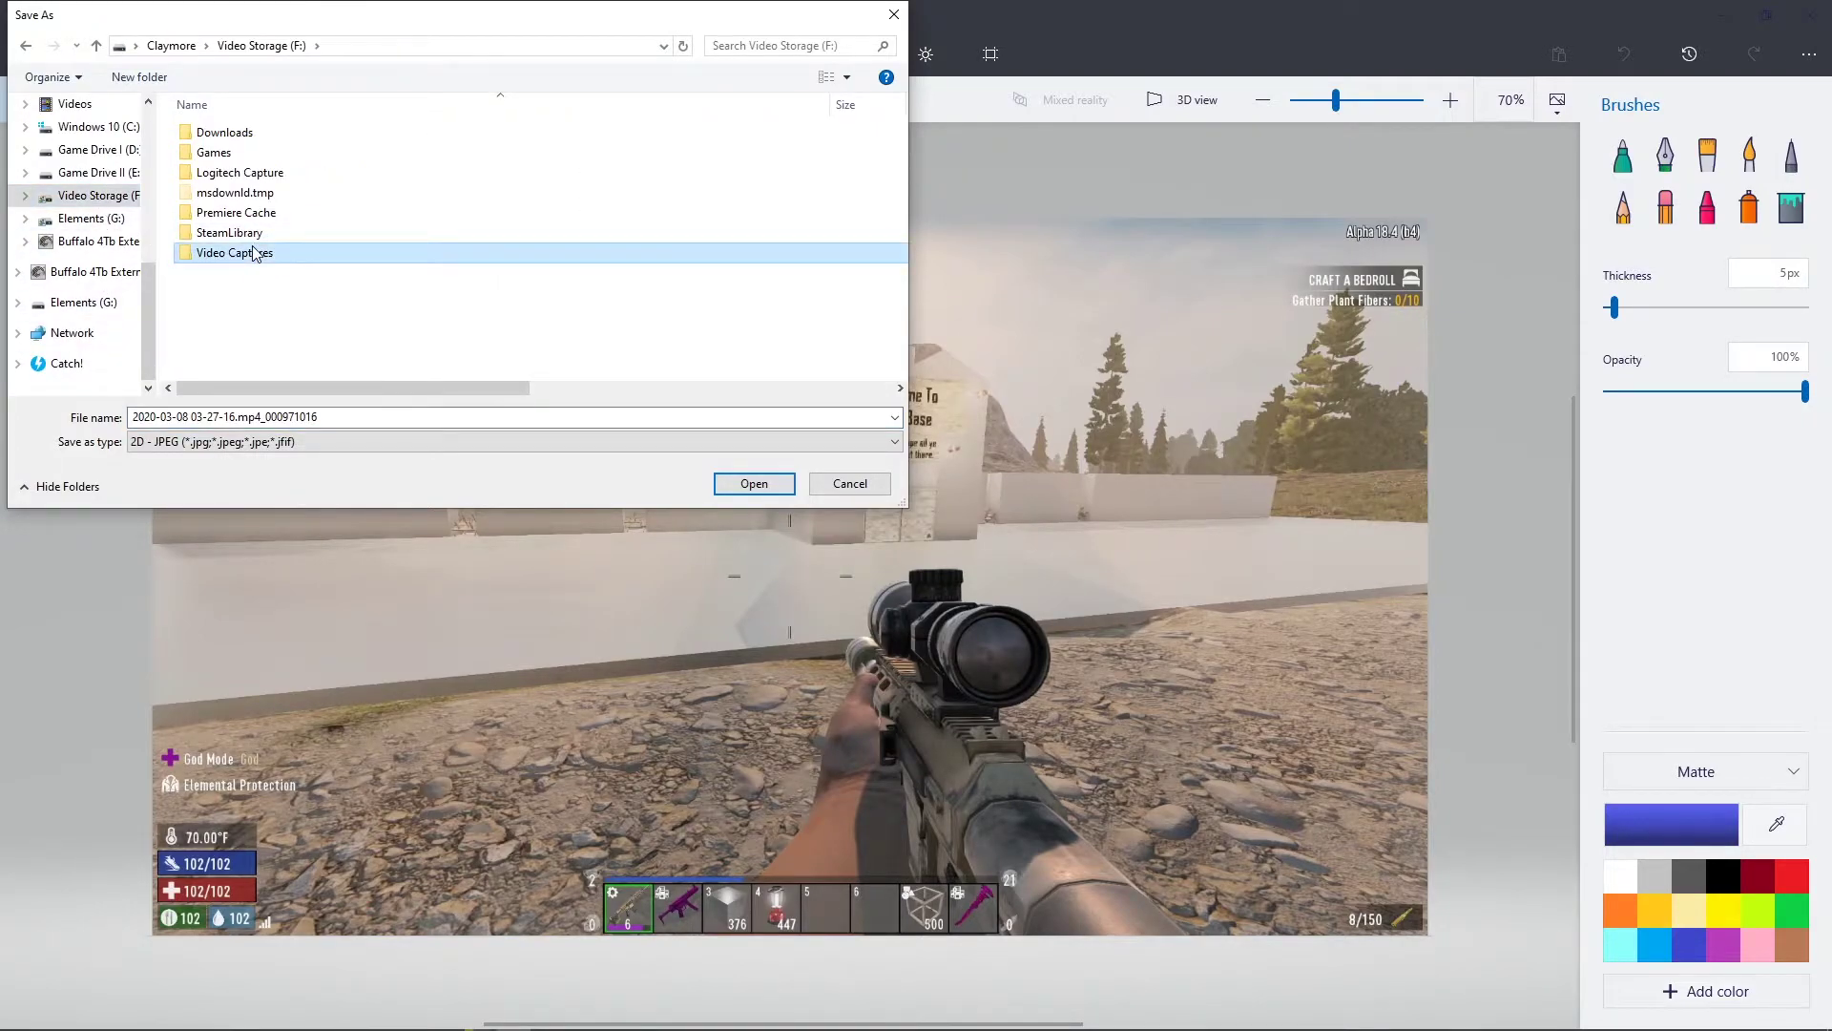
double_click(254, 252)
left_click(366, 177)
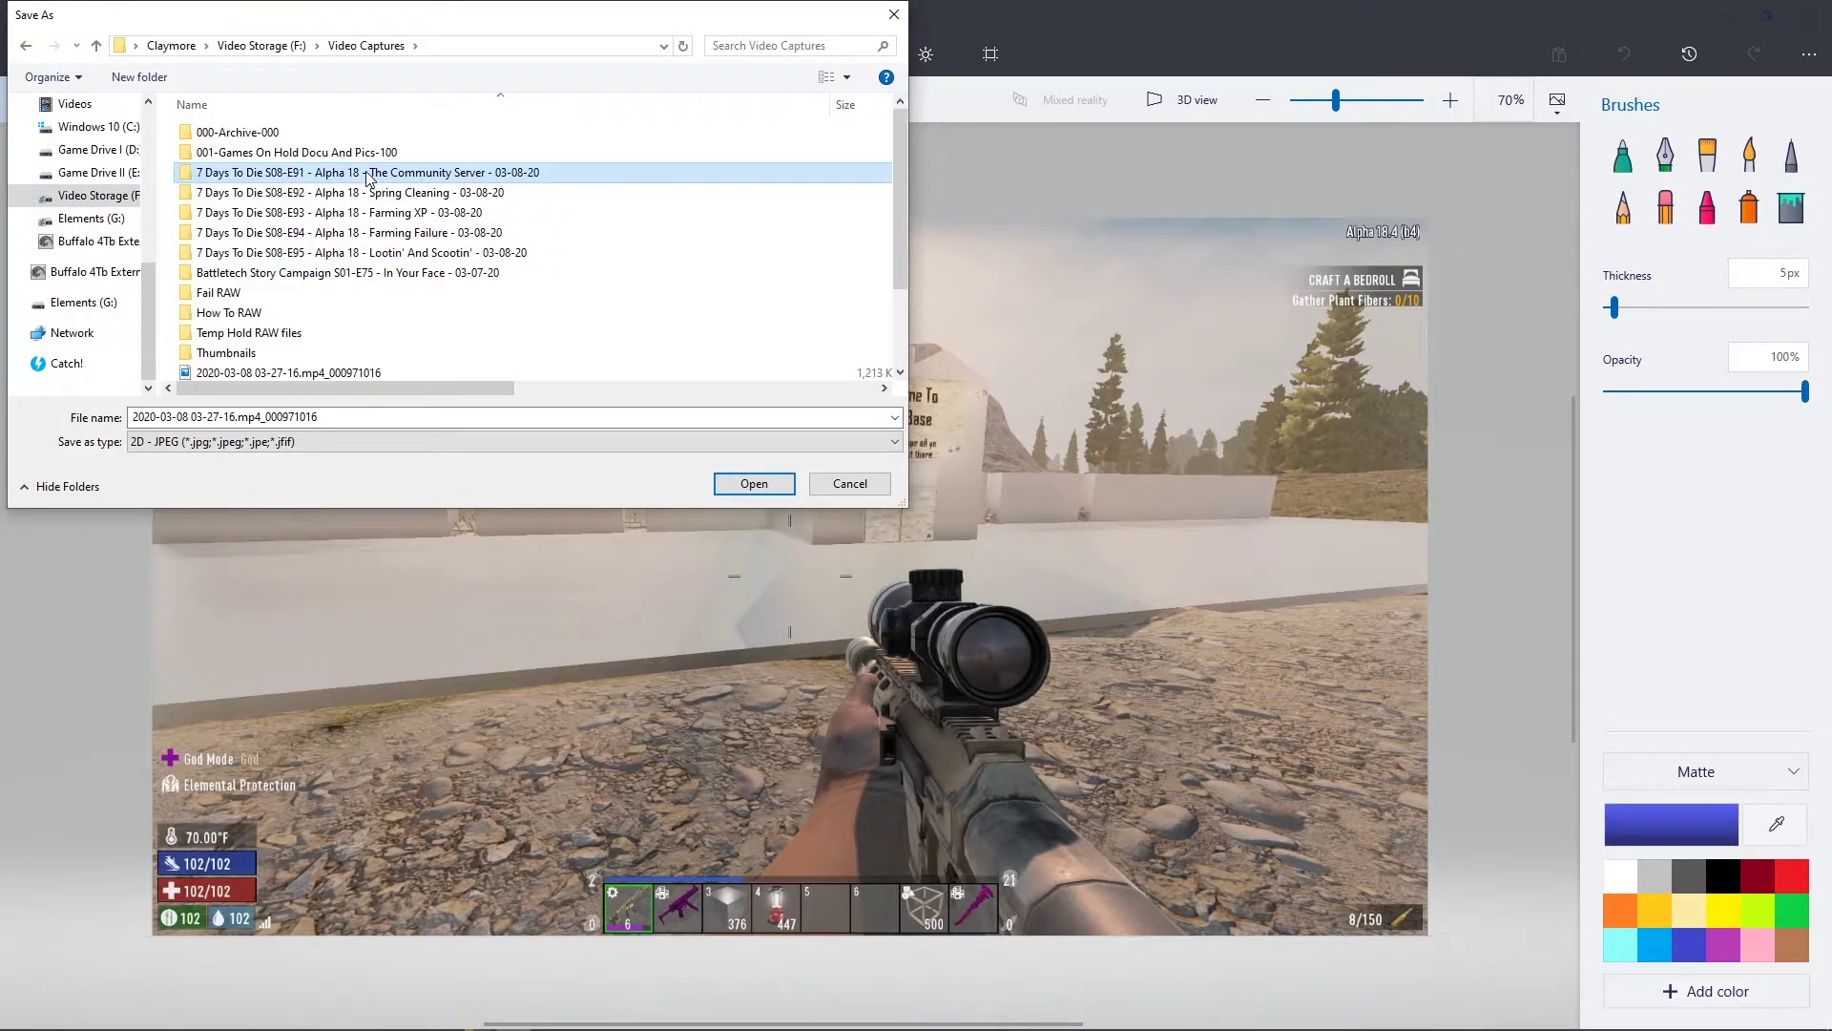
double_click(368, 177)
left_click(329, 417)
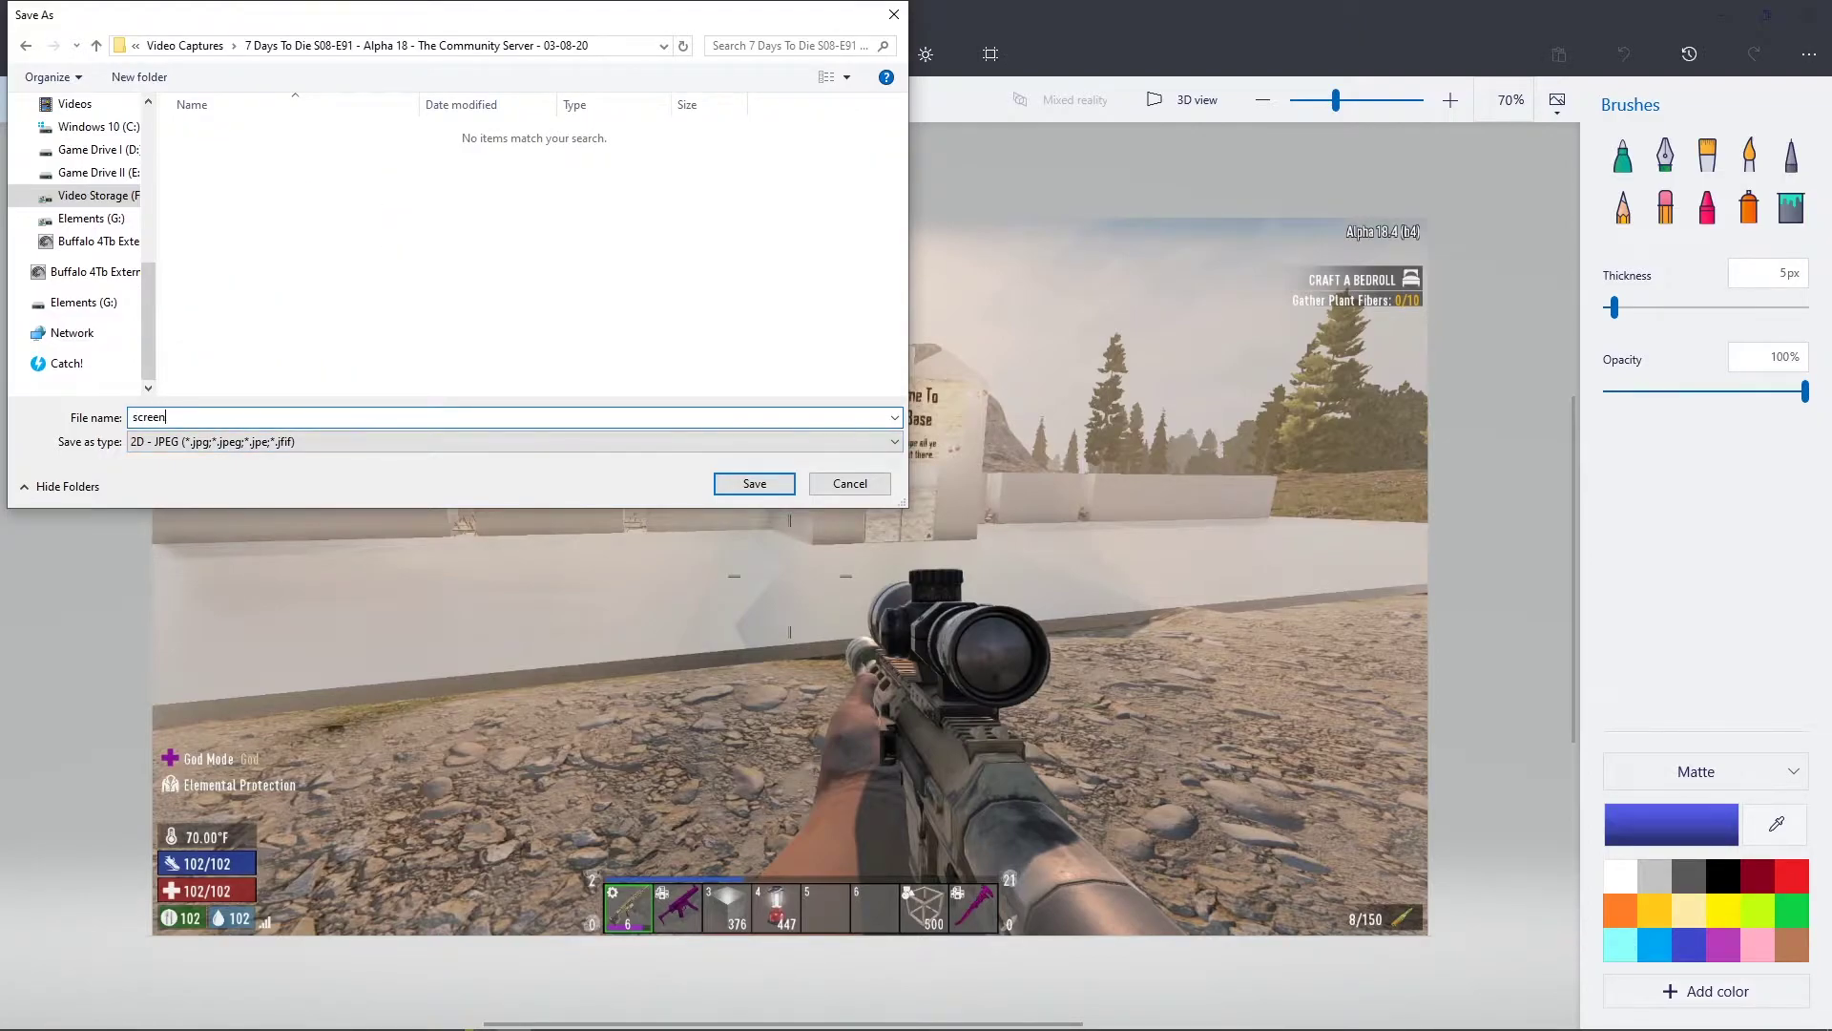
left_click(743, 494)
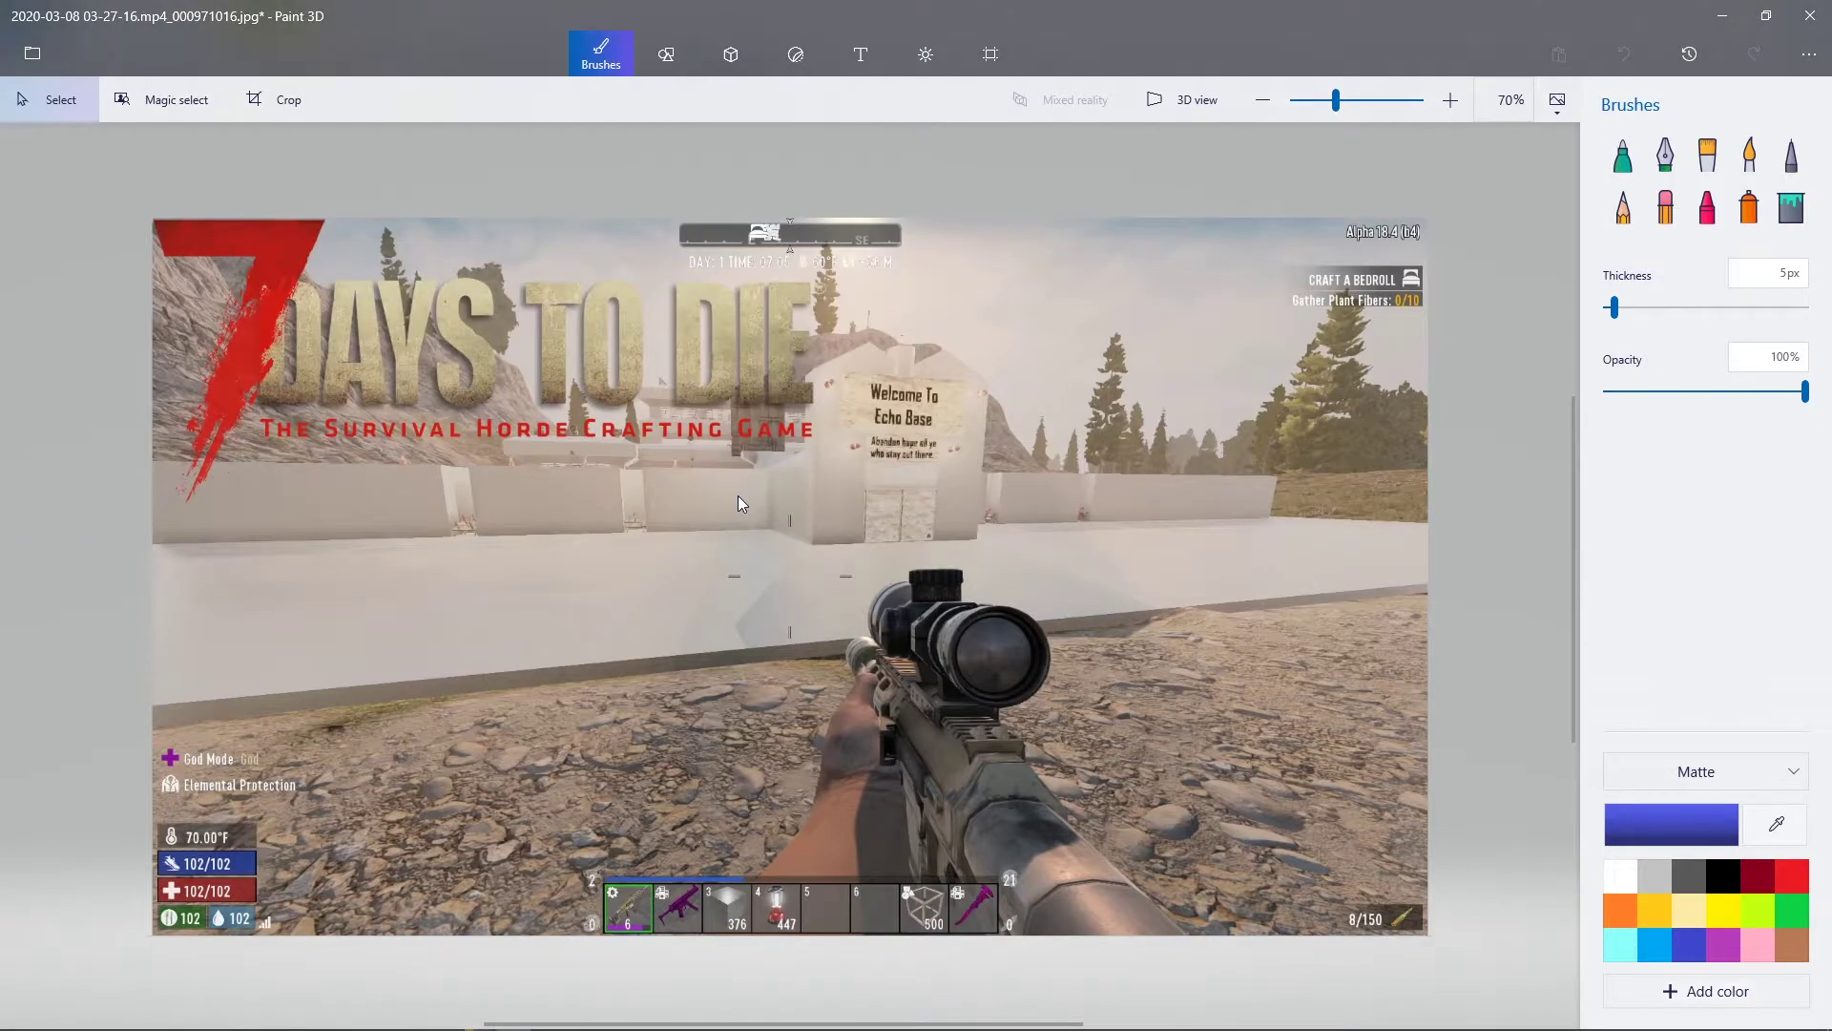
left_click(53, 62)
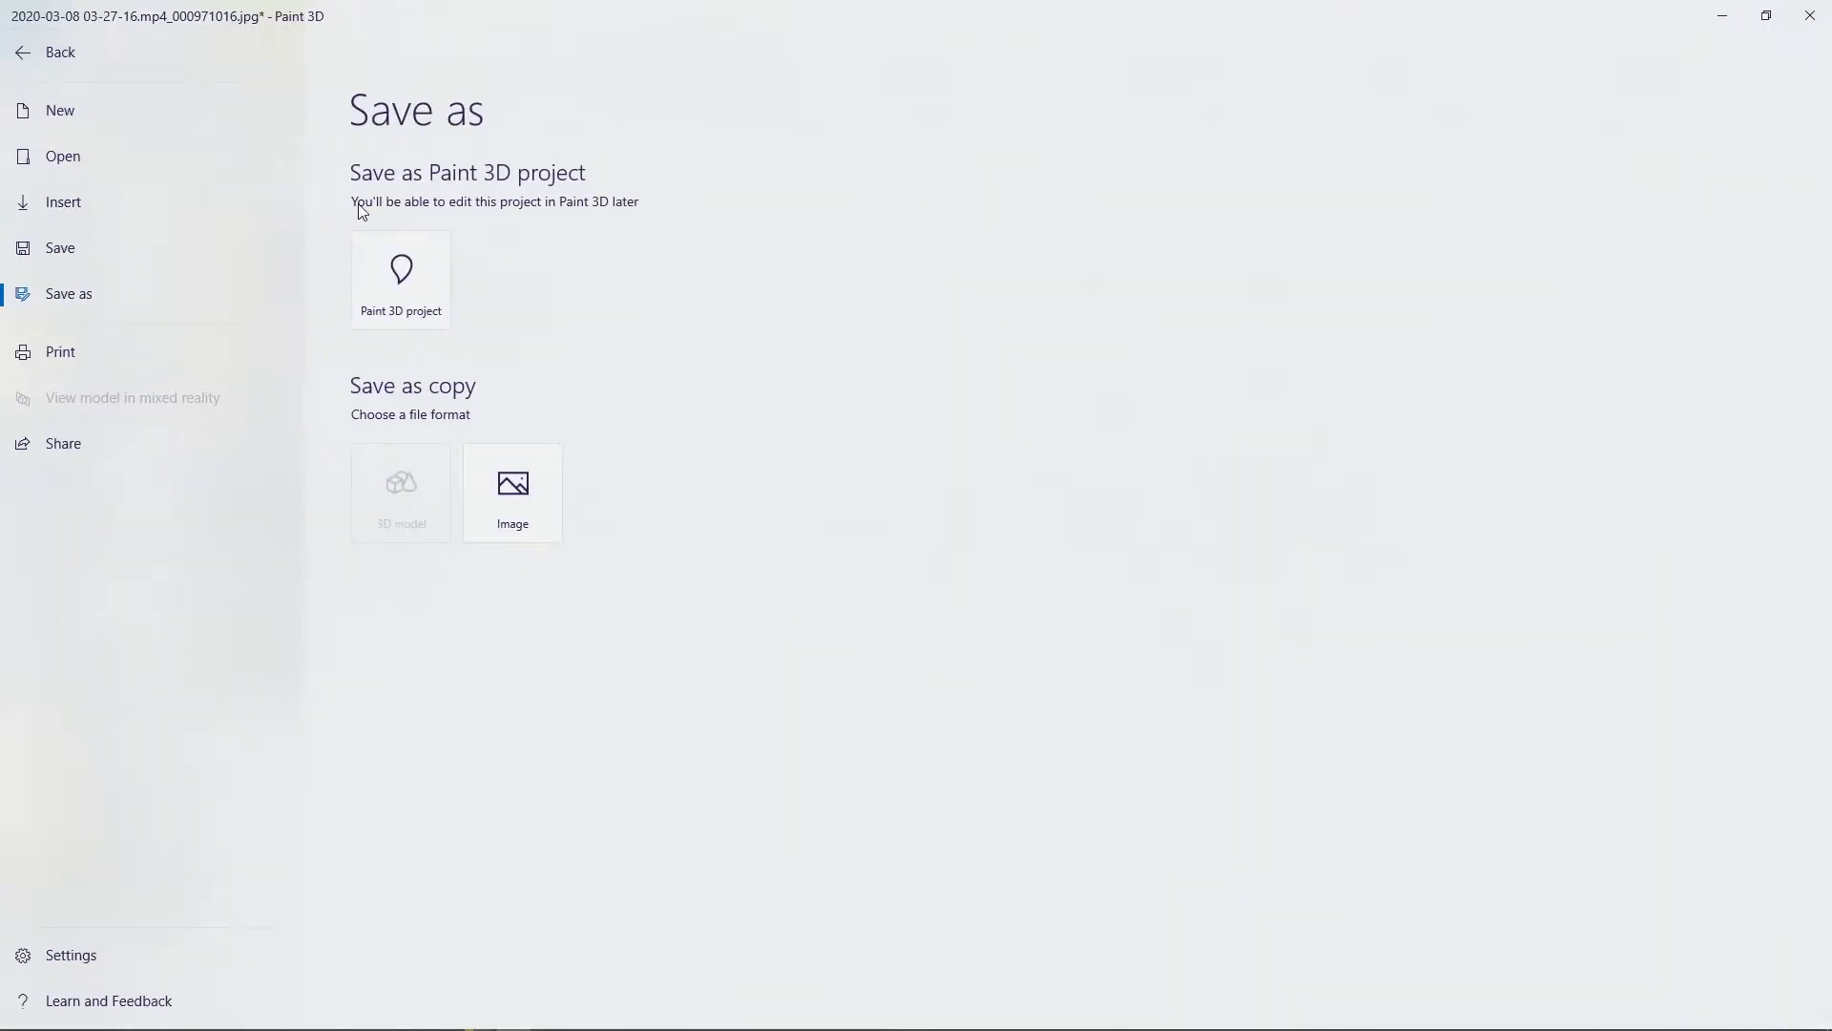
left_click(82, 155)
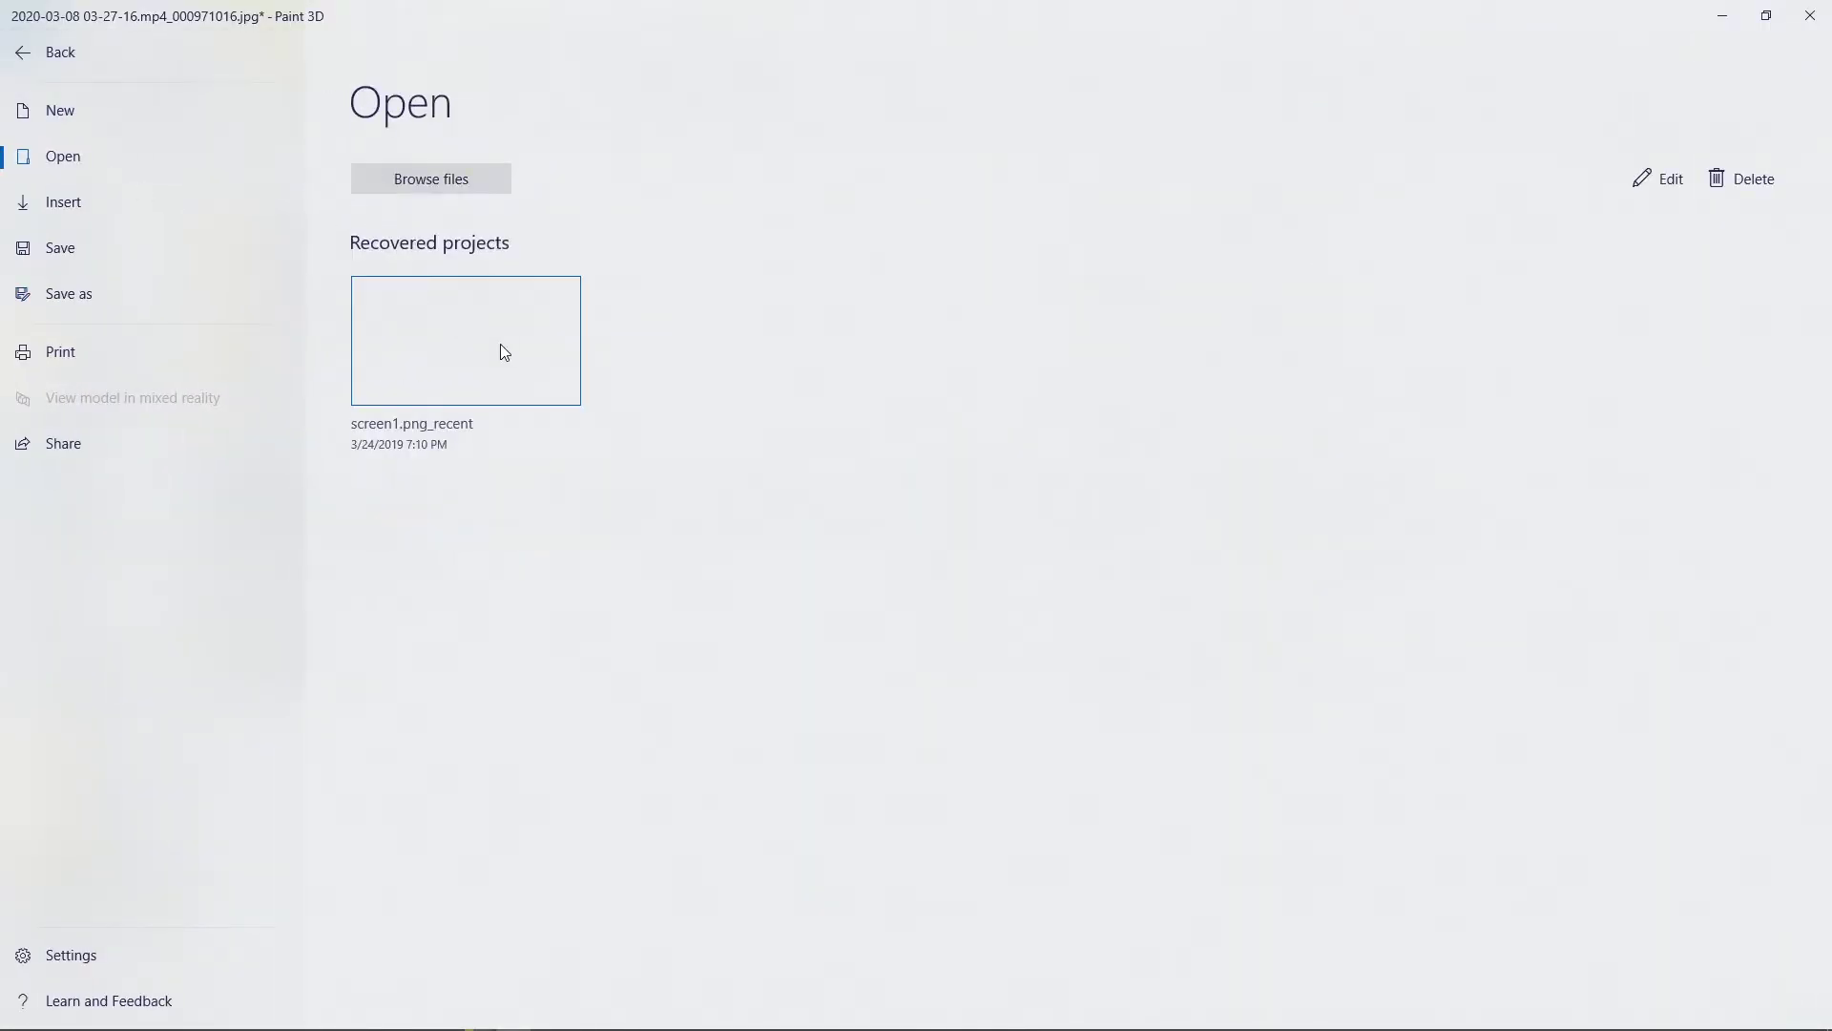
left_click(442, 191)
left_click(936, 571)
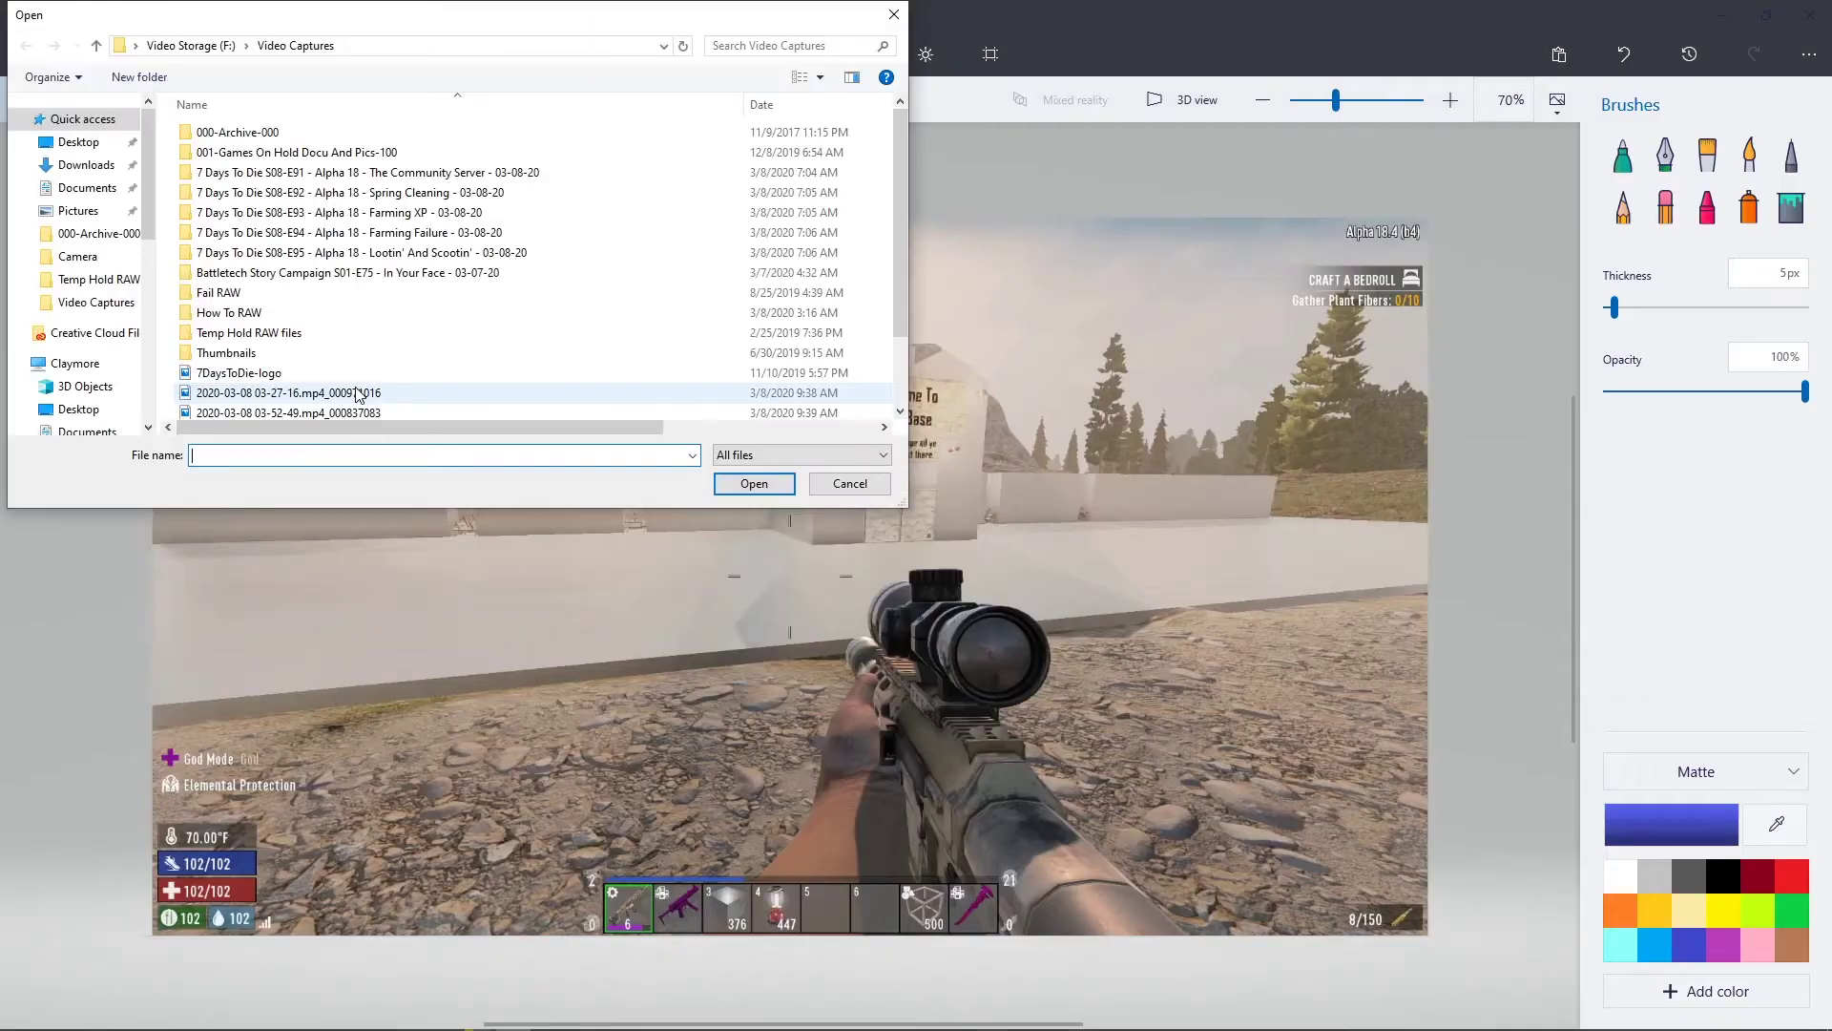
left_click(487, 407)
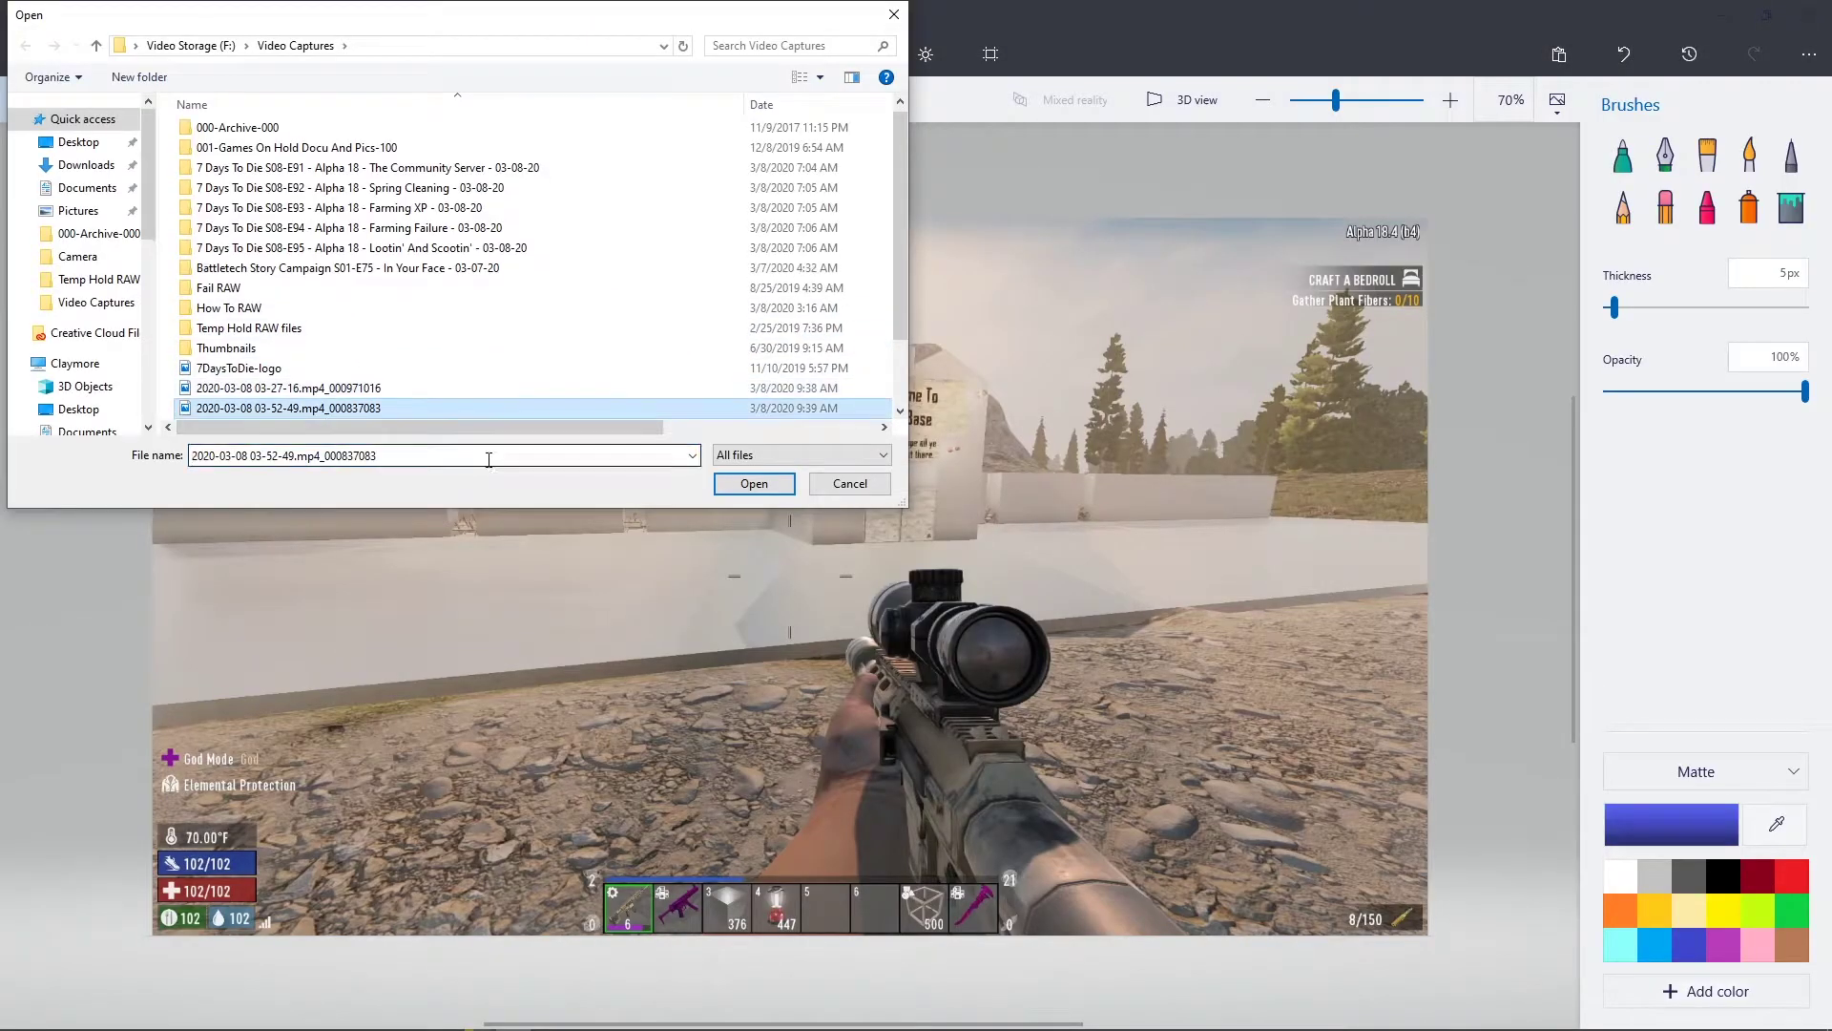
left_click(754, 483)
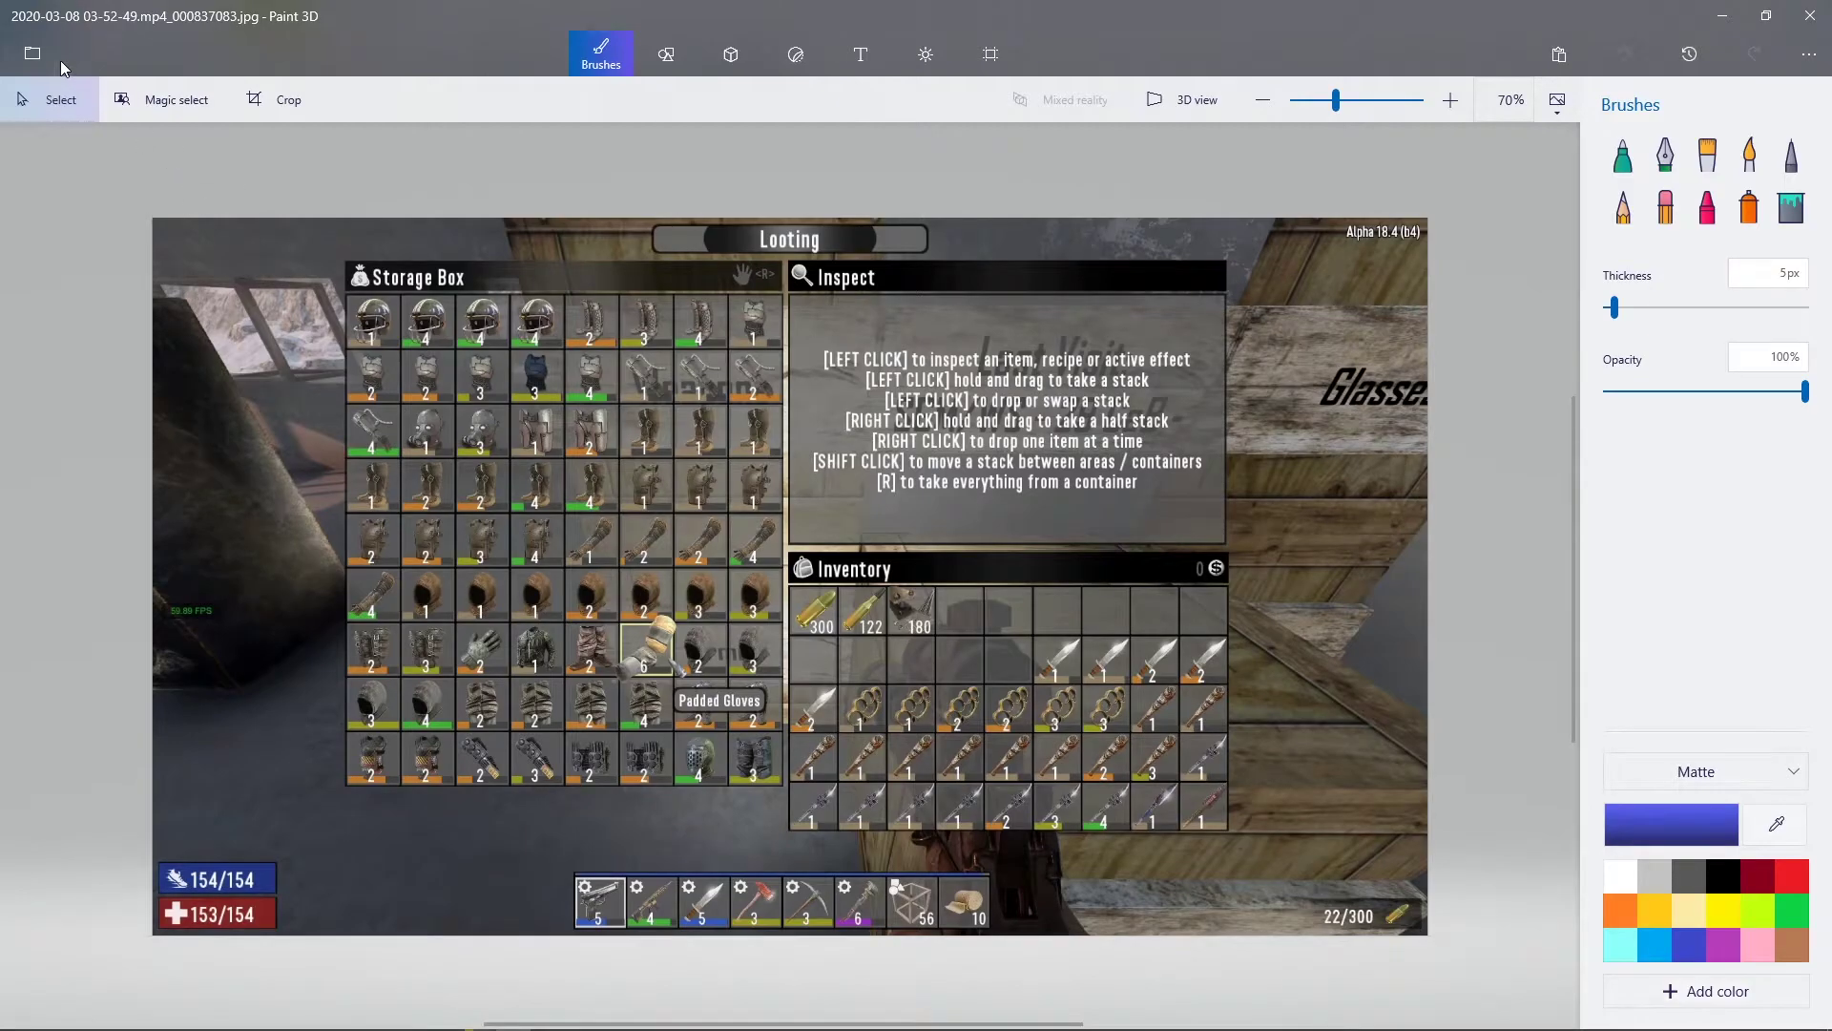
Insert the 7DaysToDie-logo image and fit it into the upper-right corner of the 03-52-49 still
left_click(49, 60)
left_click(187, 208)
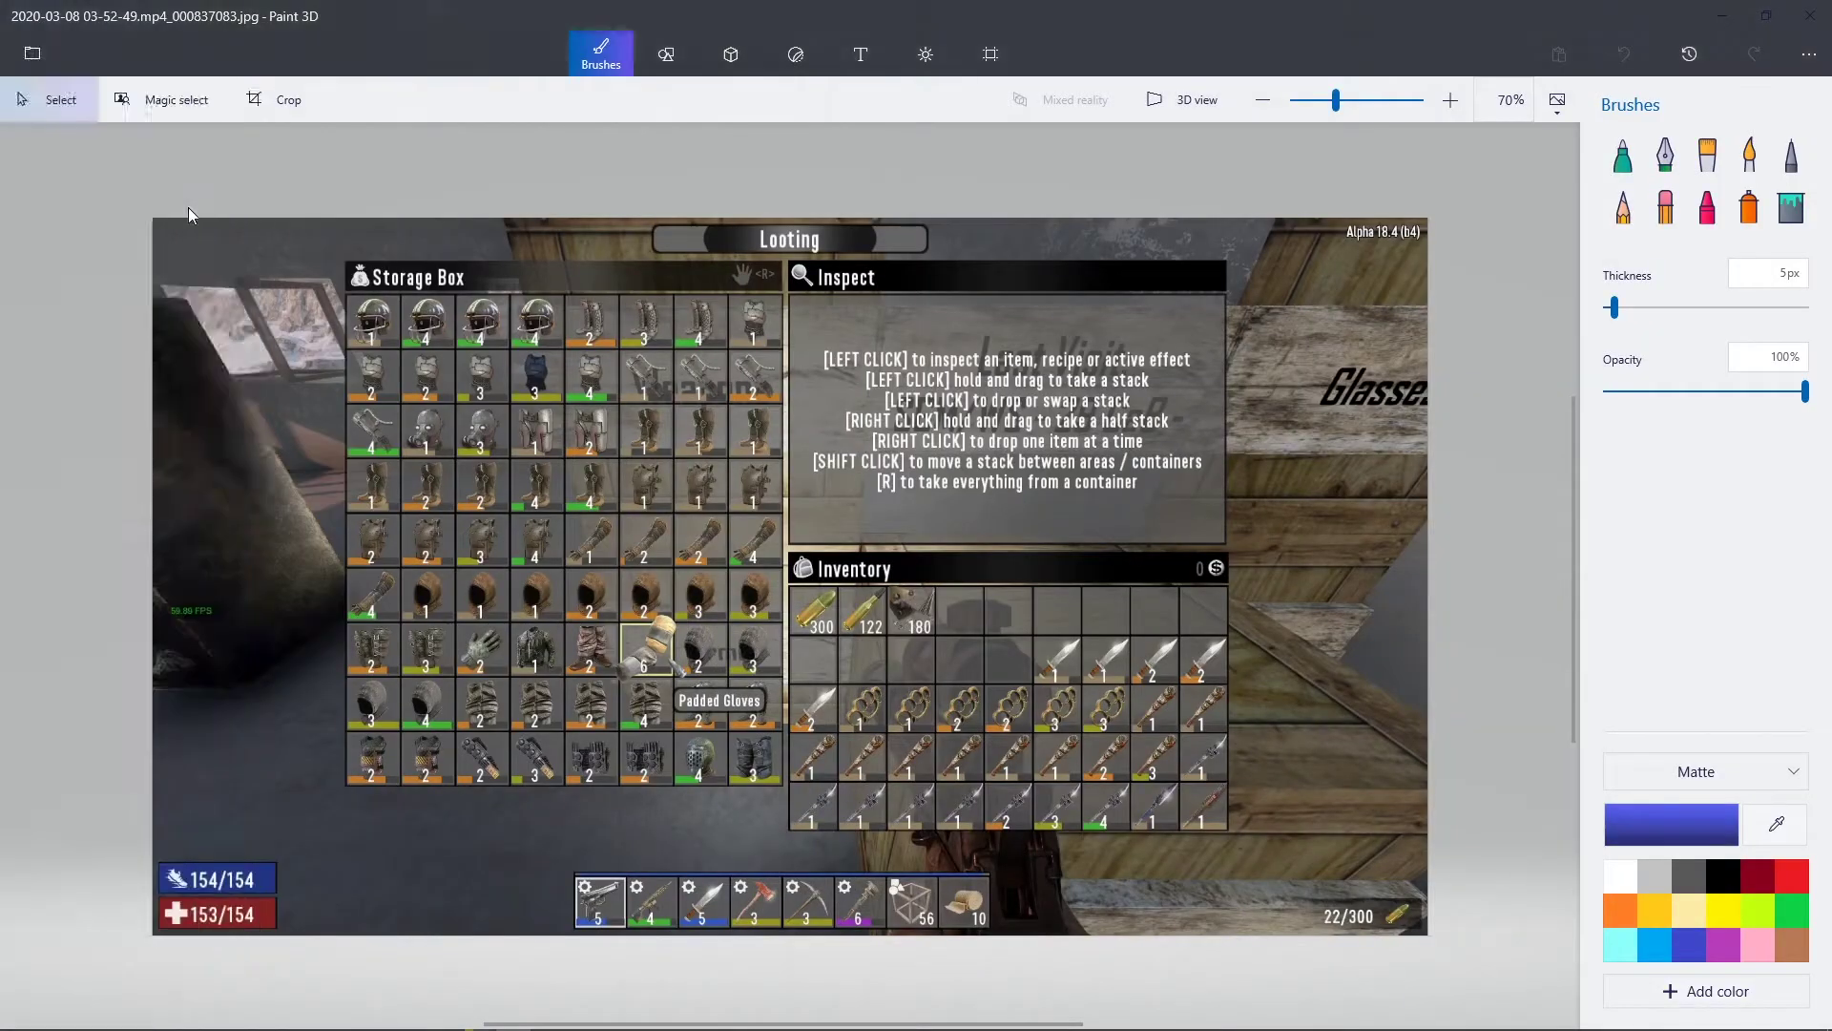
left_click(439, 372)
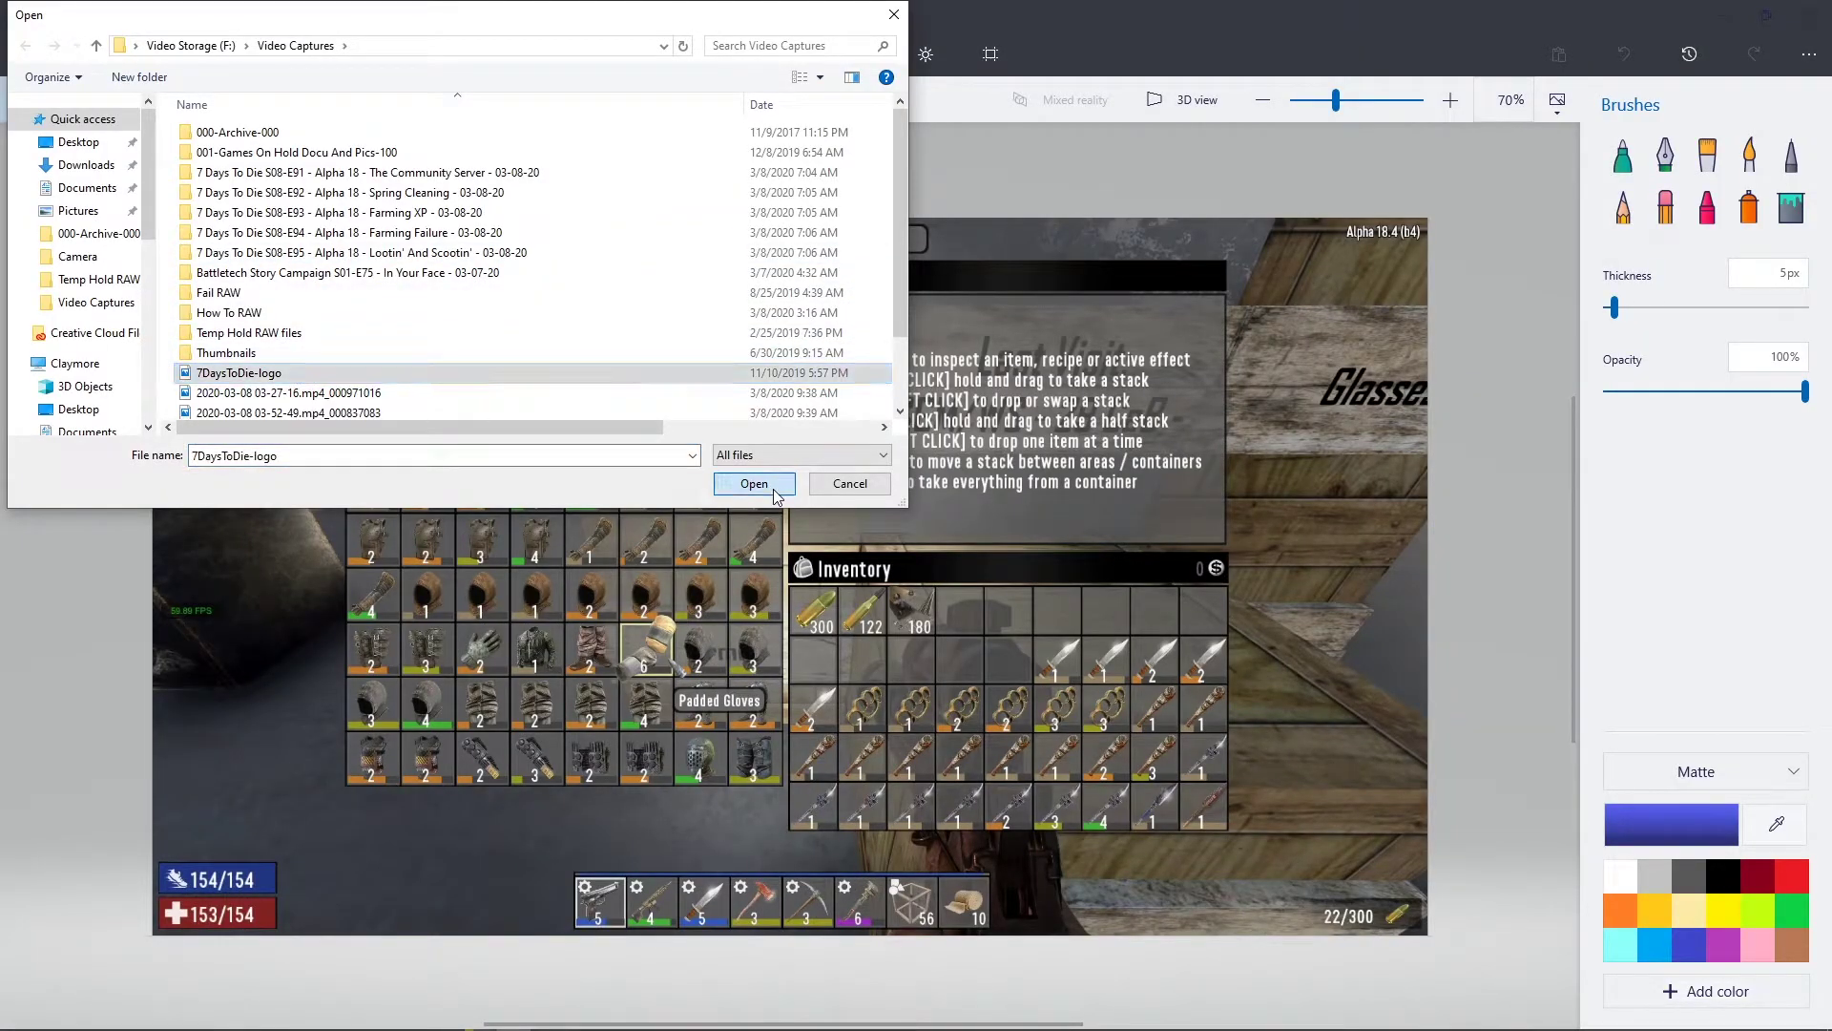
left_click(775, 494)
left_click_drag(832, 541, 1128, 328)
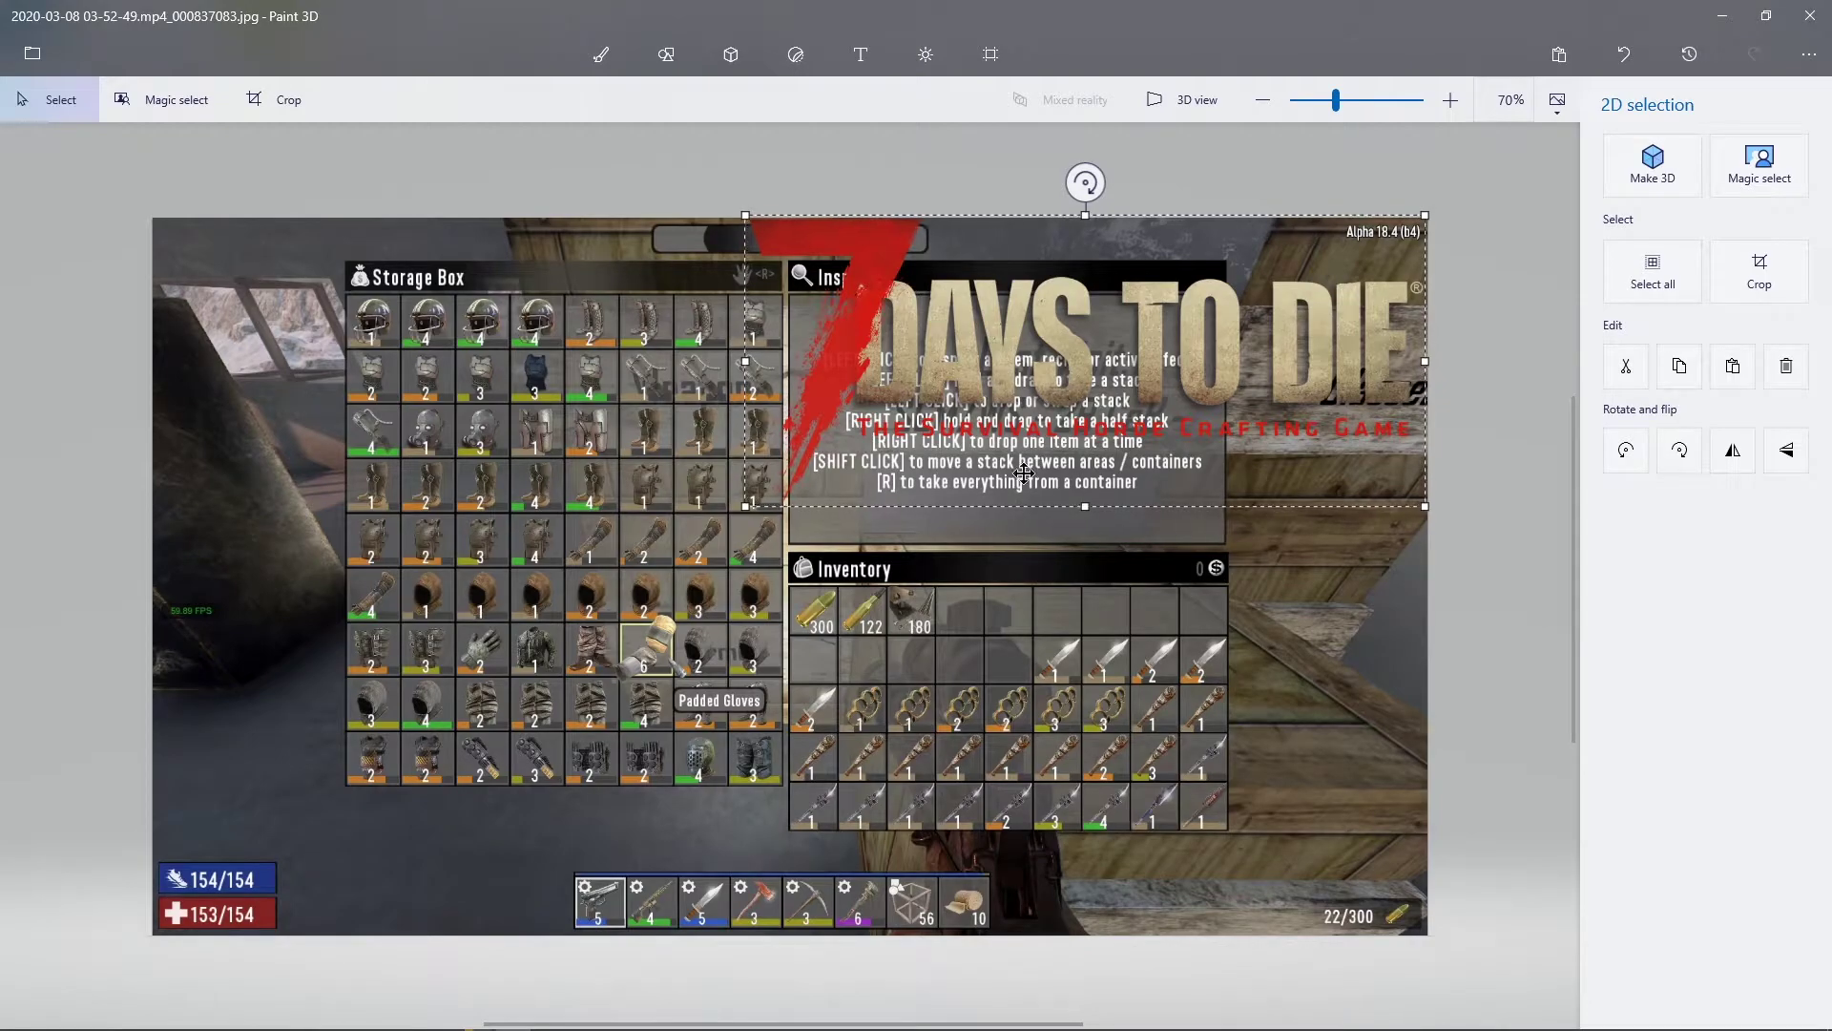
left_click_drag(1060, 389, 1063, 391)
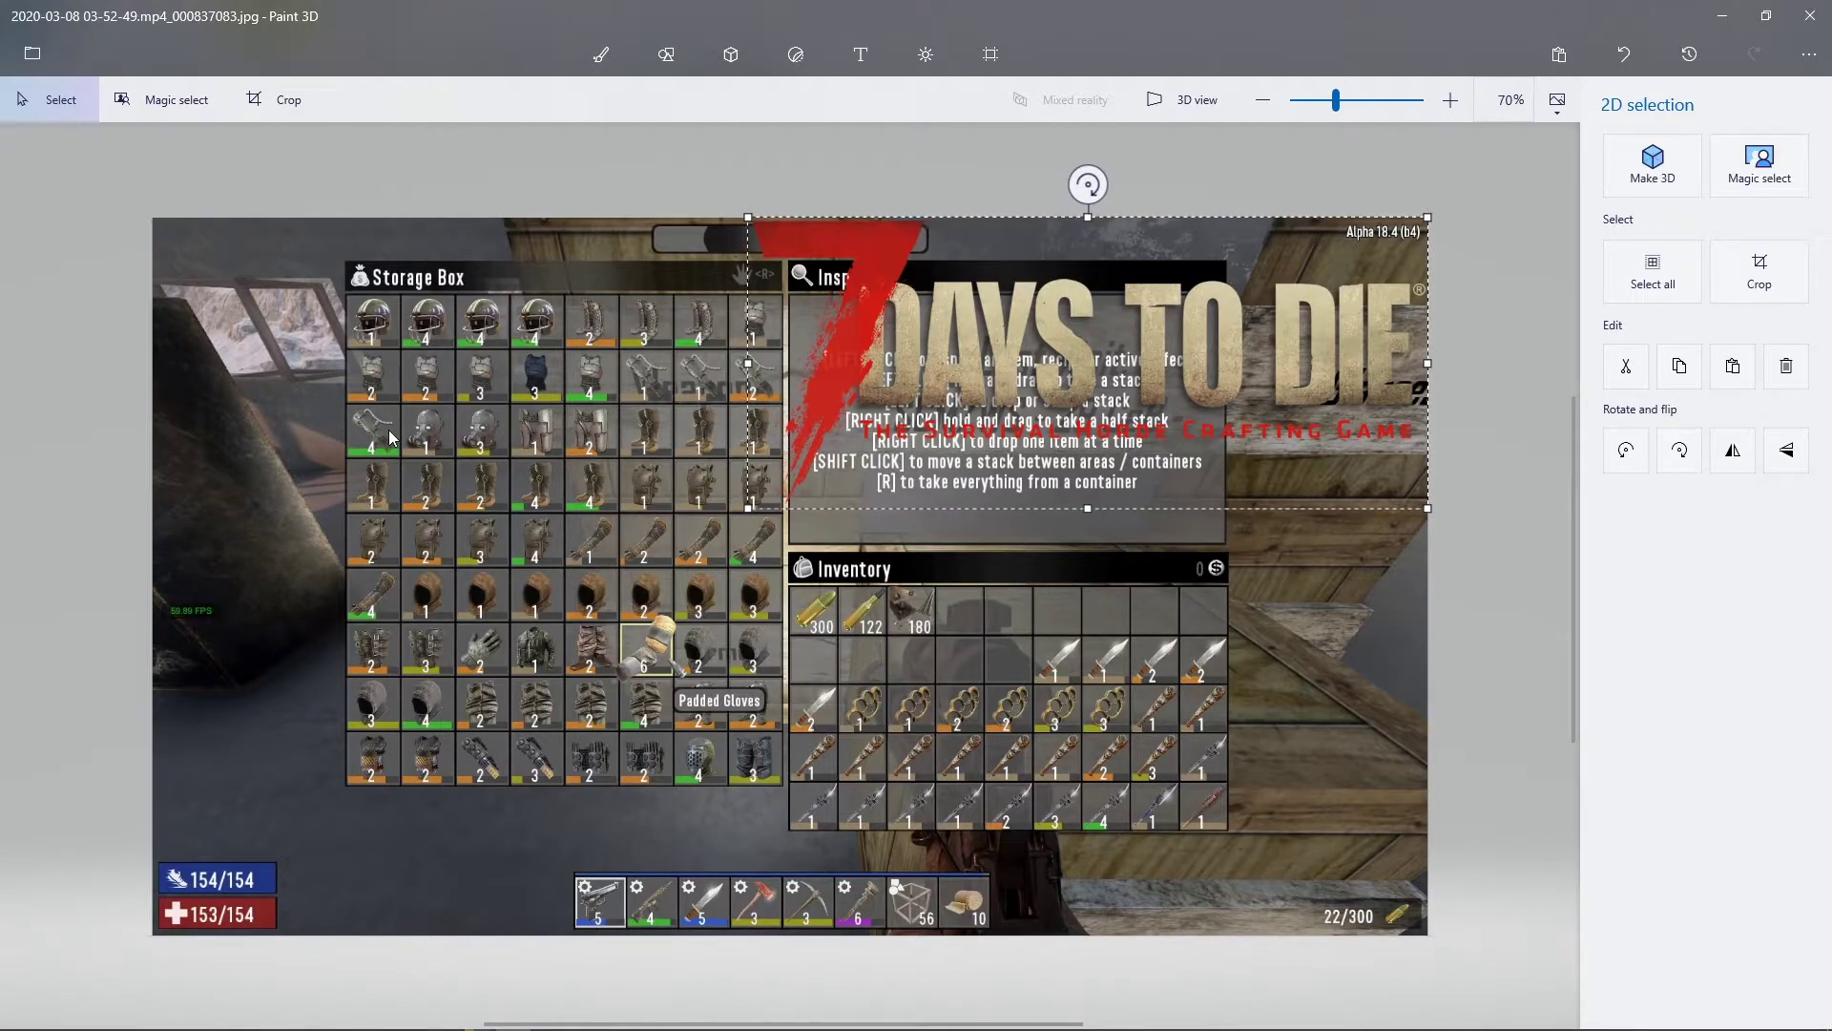
key("b")
Save a JPEG copy named screen in the 7 Days To Die S08-E92 - Alpha 18 - Spring Cleaning - 03-08-20 folder
left_click(32, 53)
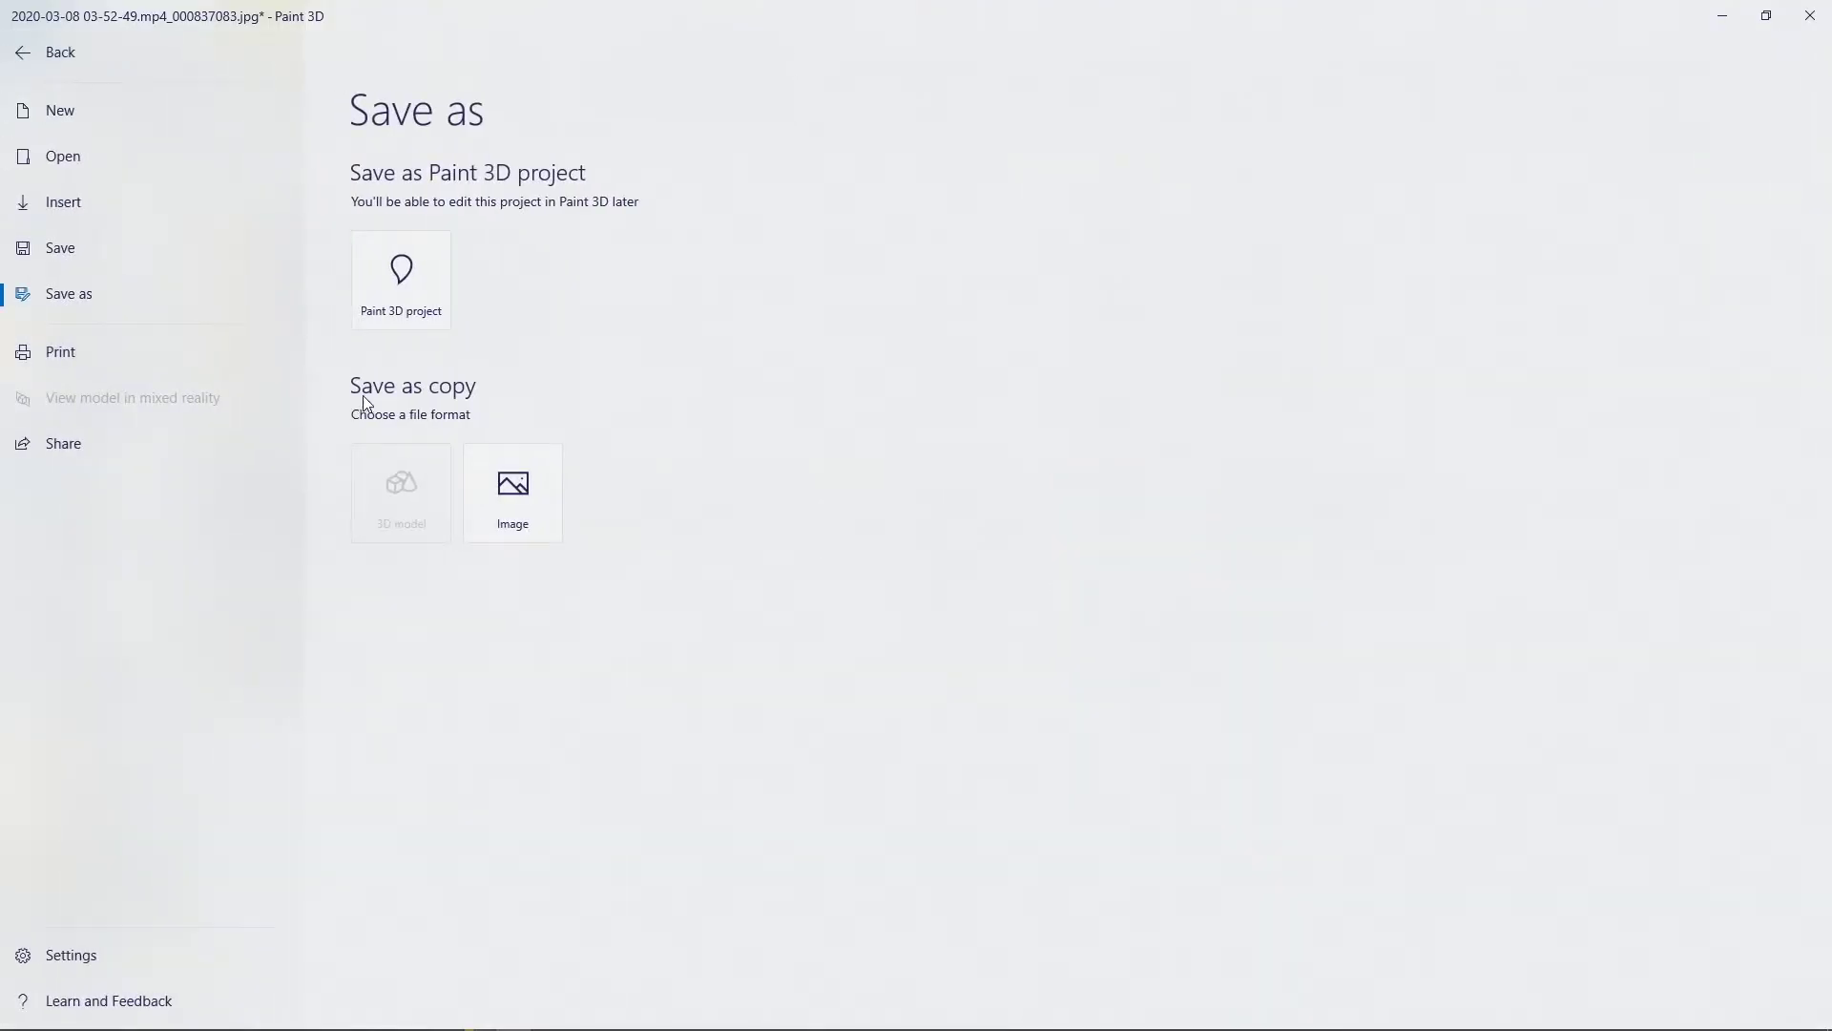
left_click(497, 506)
left_click(184, 45)
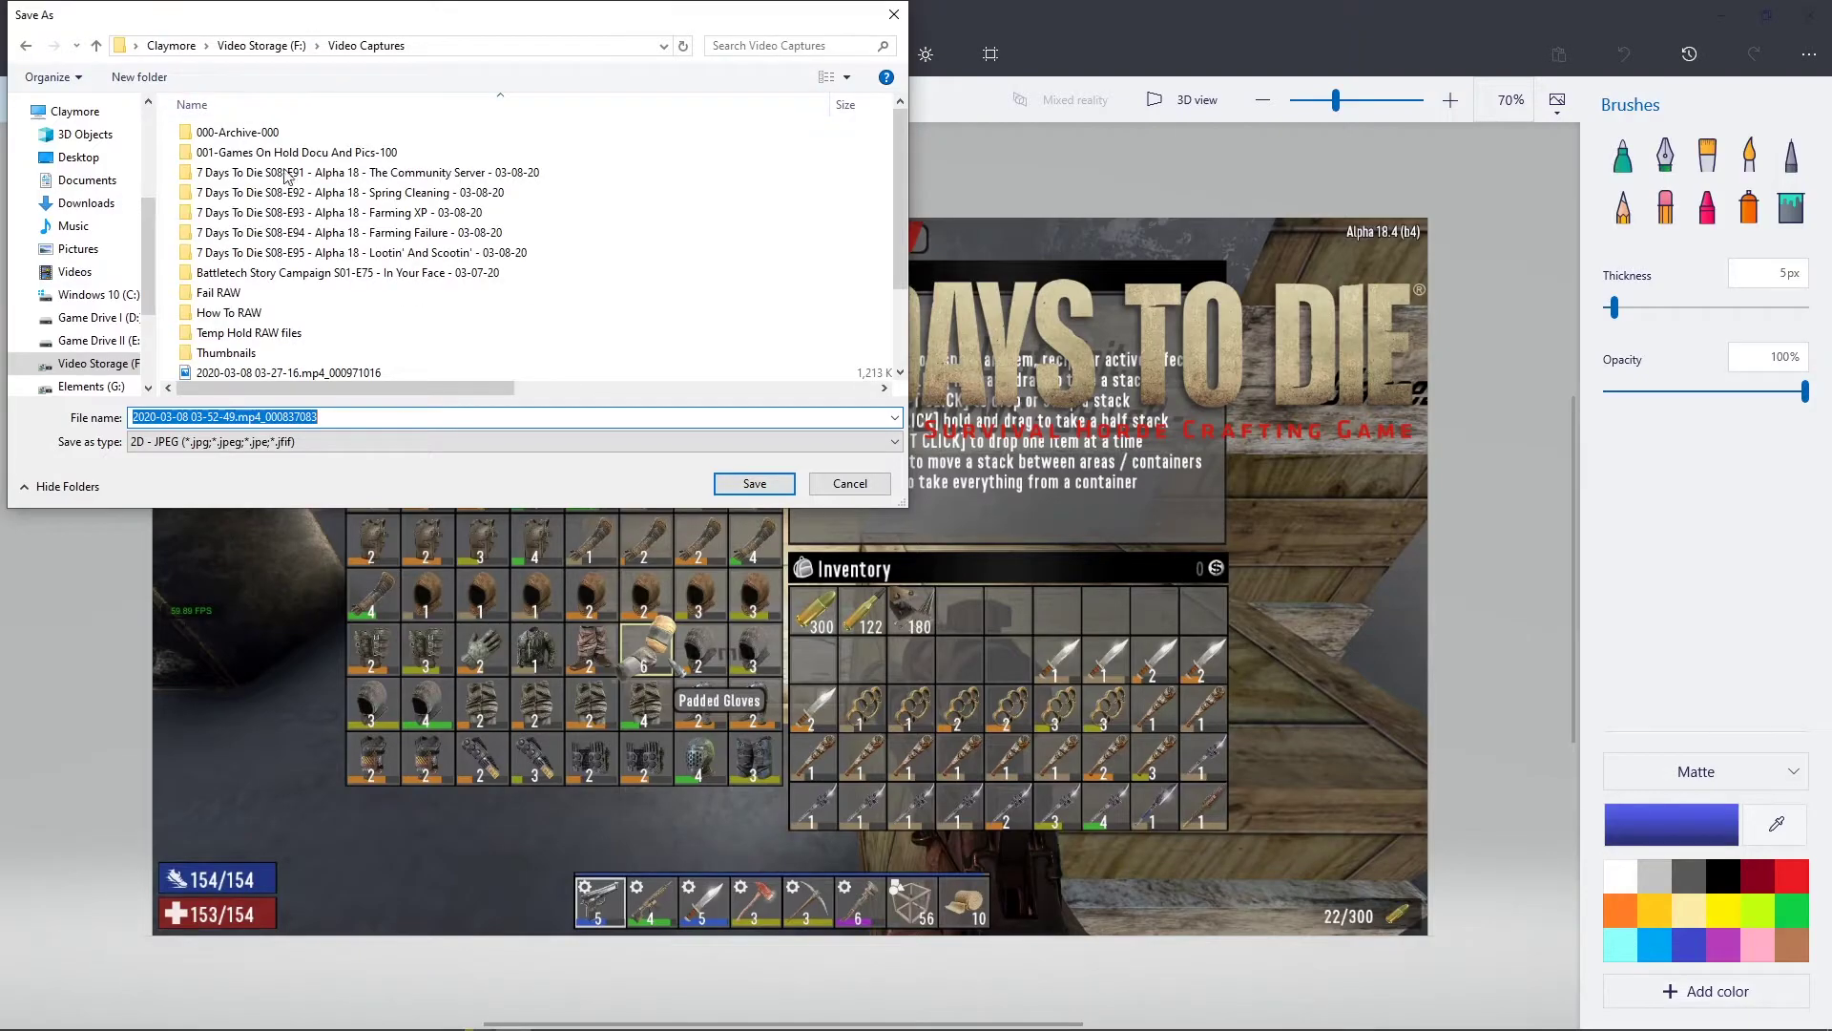
double_click(362, 194)
left_click(328, 417)
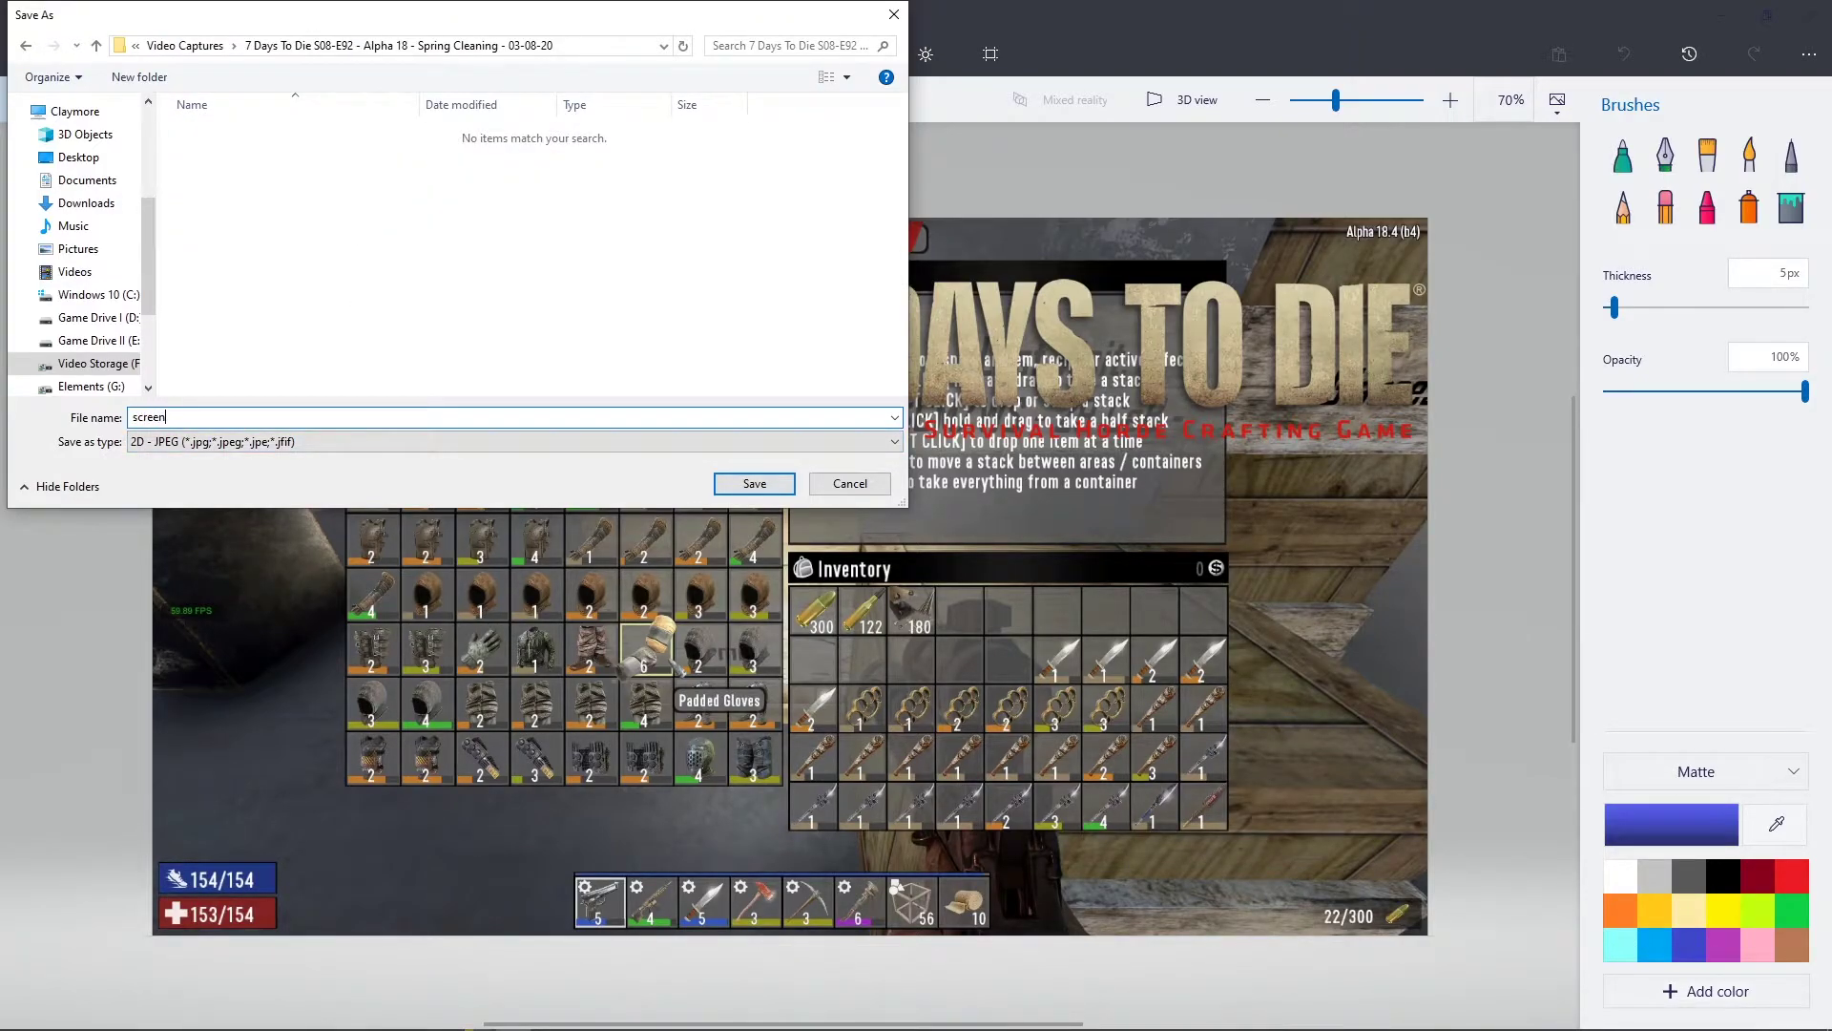
left_click(754, 484)
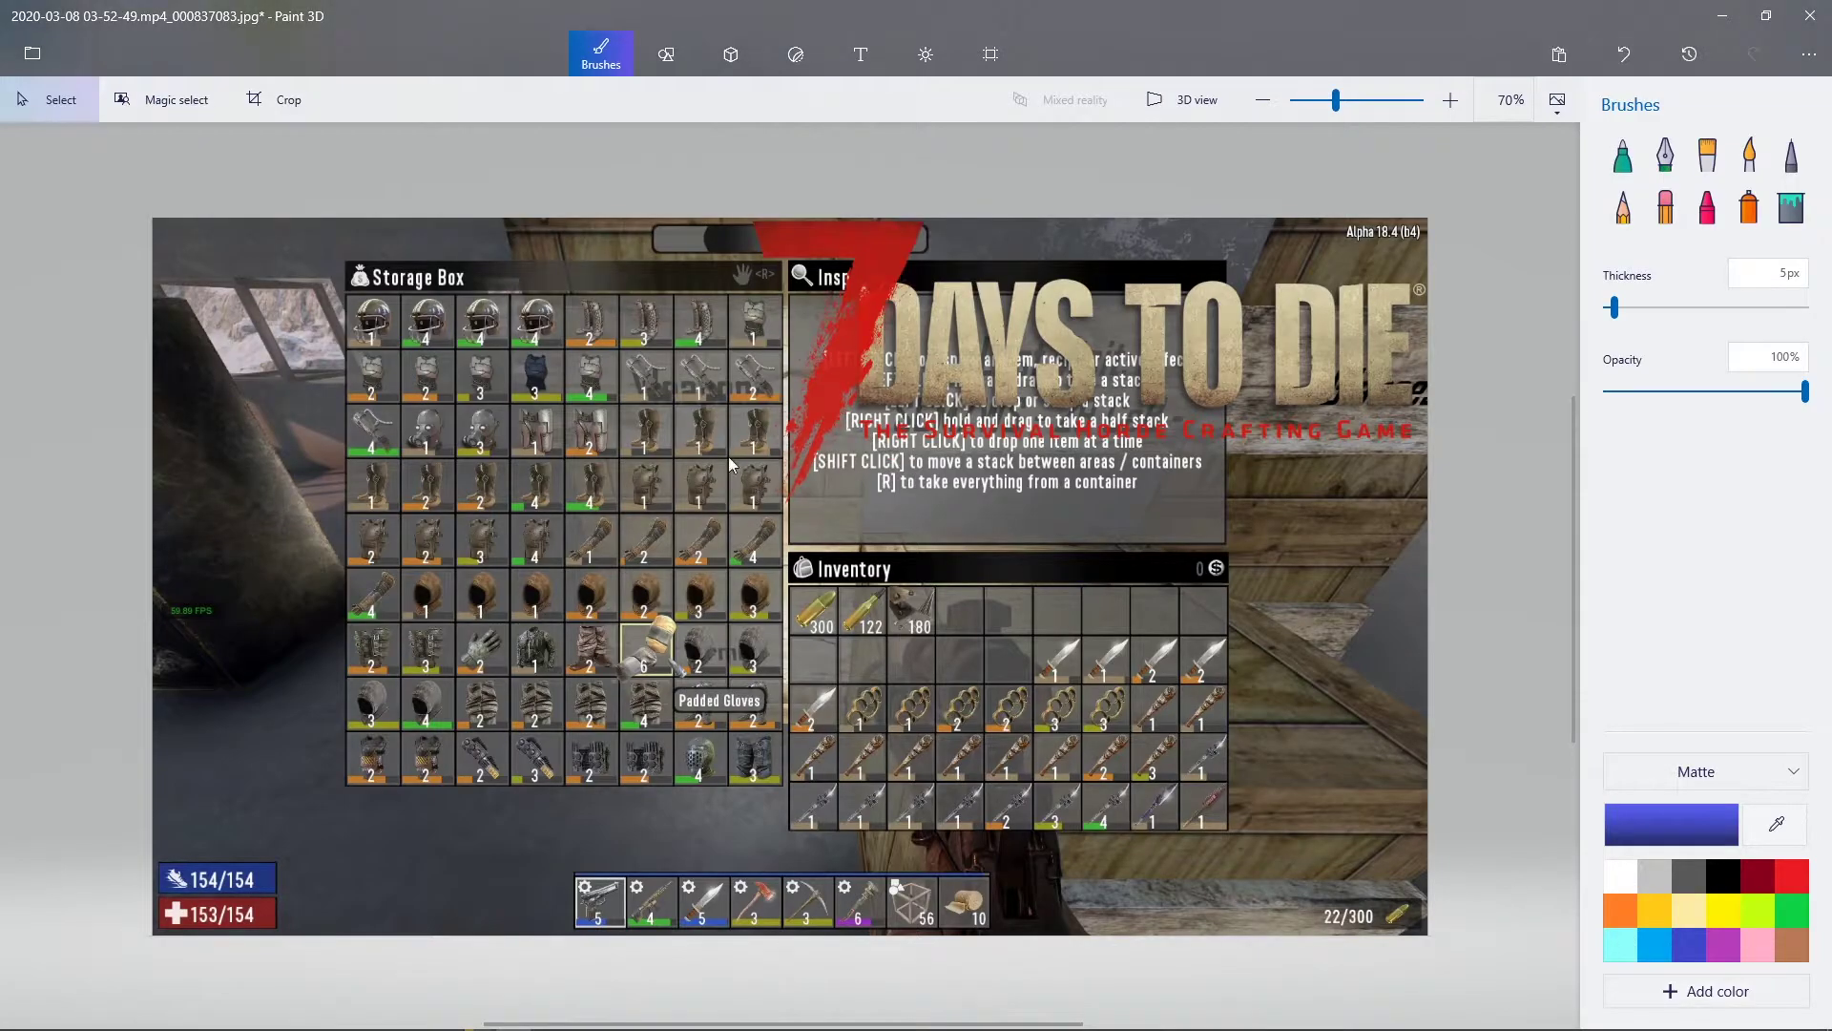
left_click(33, 53)
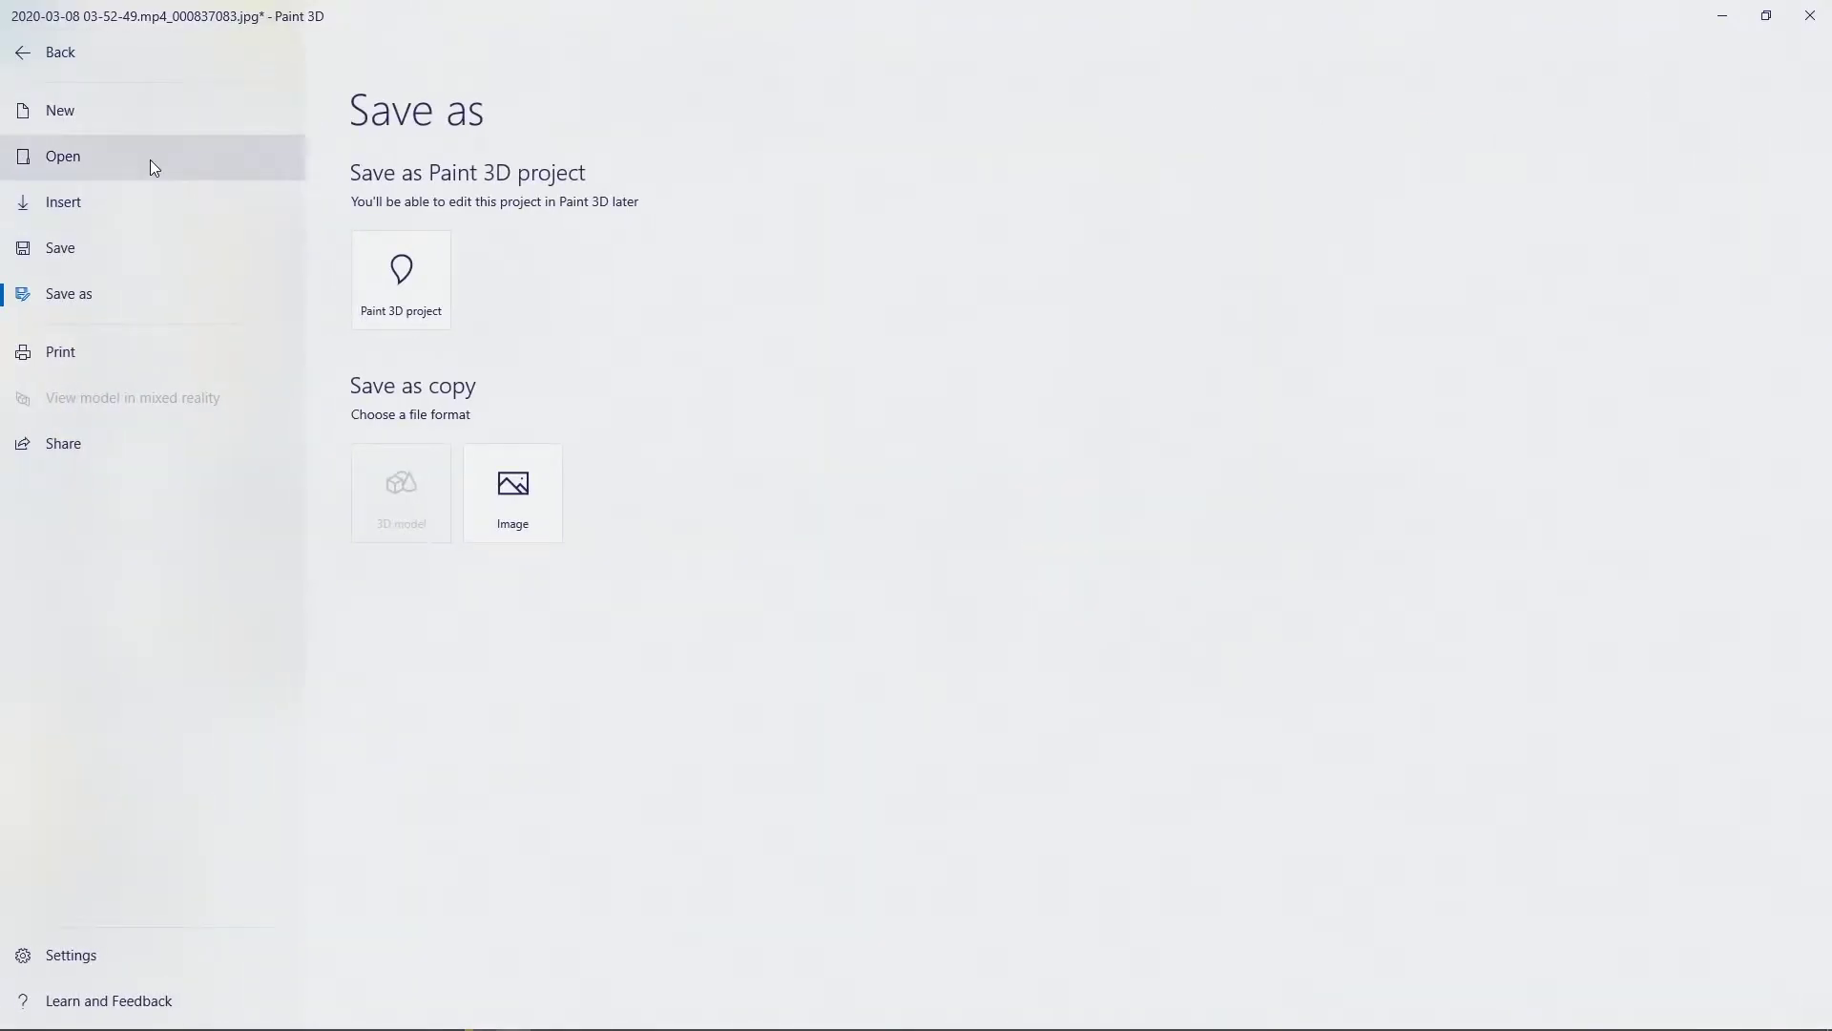
left_click(151, 159)
left_click(421, 179)
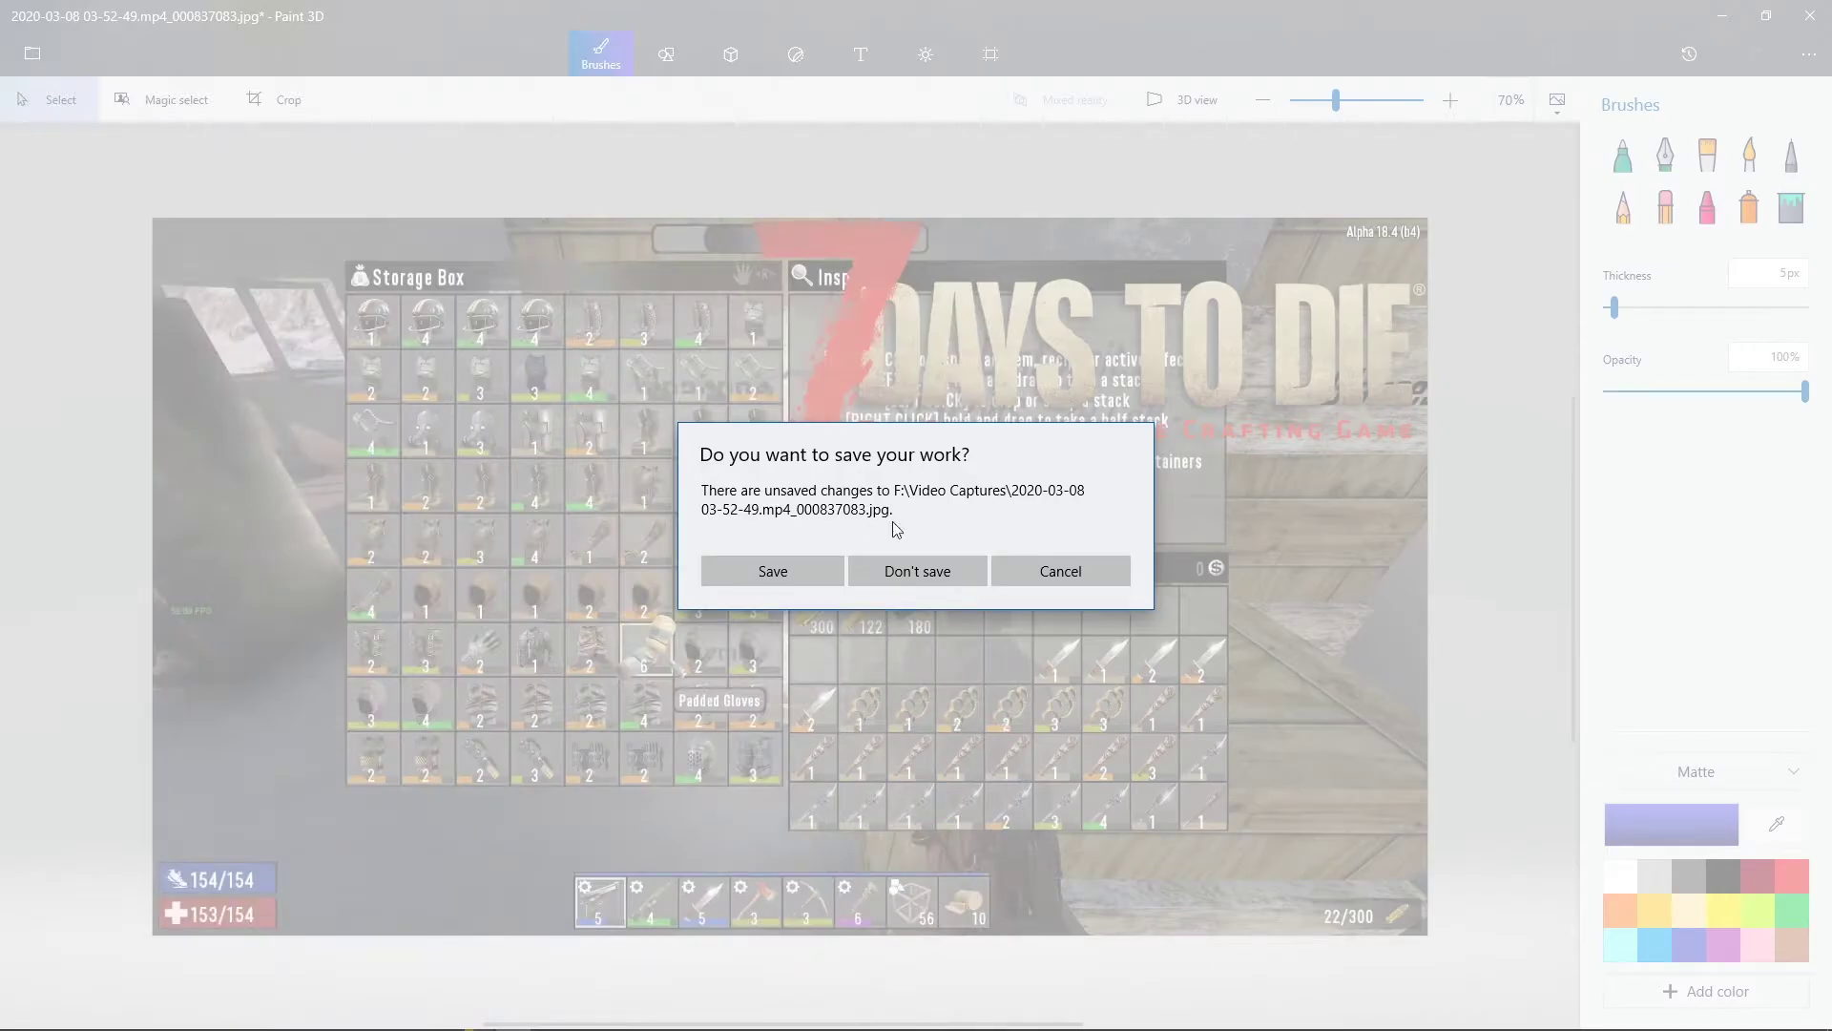
left_click(917, 571)
scroll(382, 372, "down", 3)
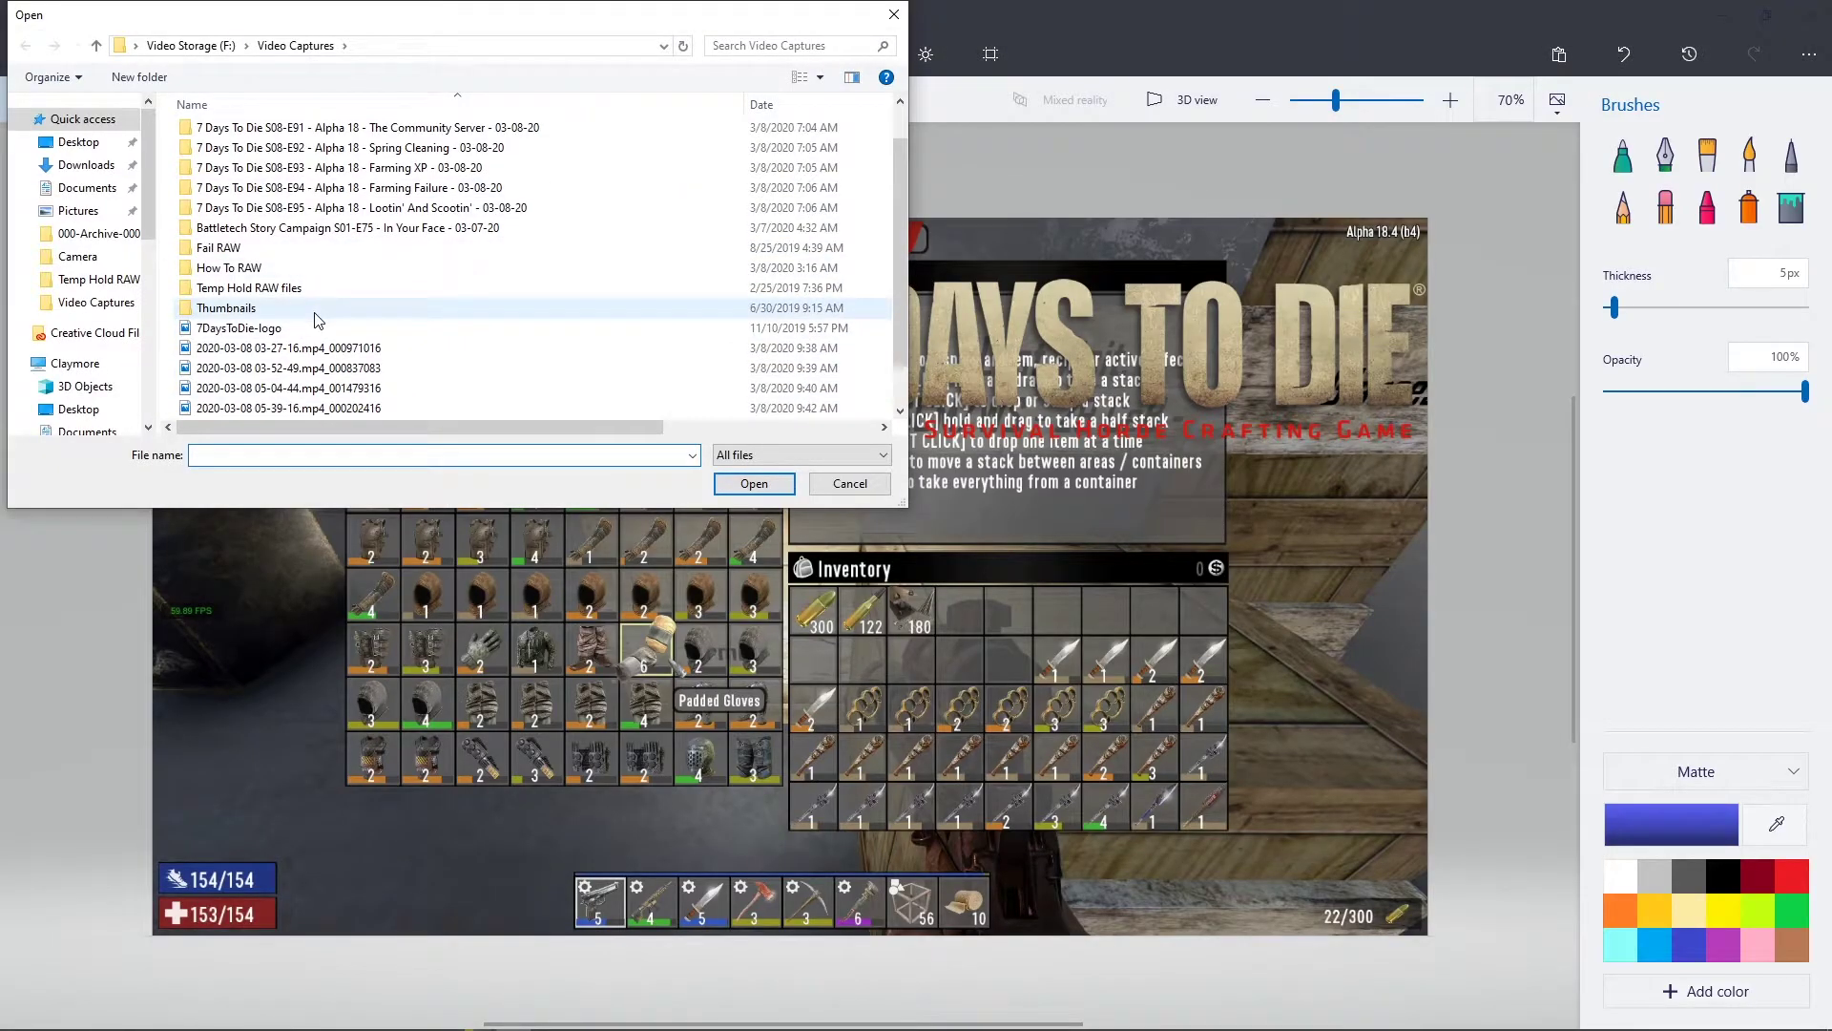
left_click(323, 390)
left_click(753, 483)
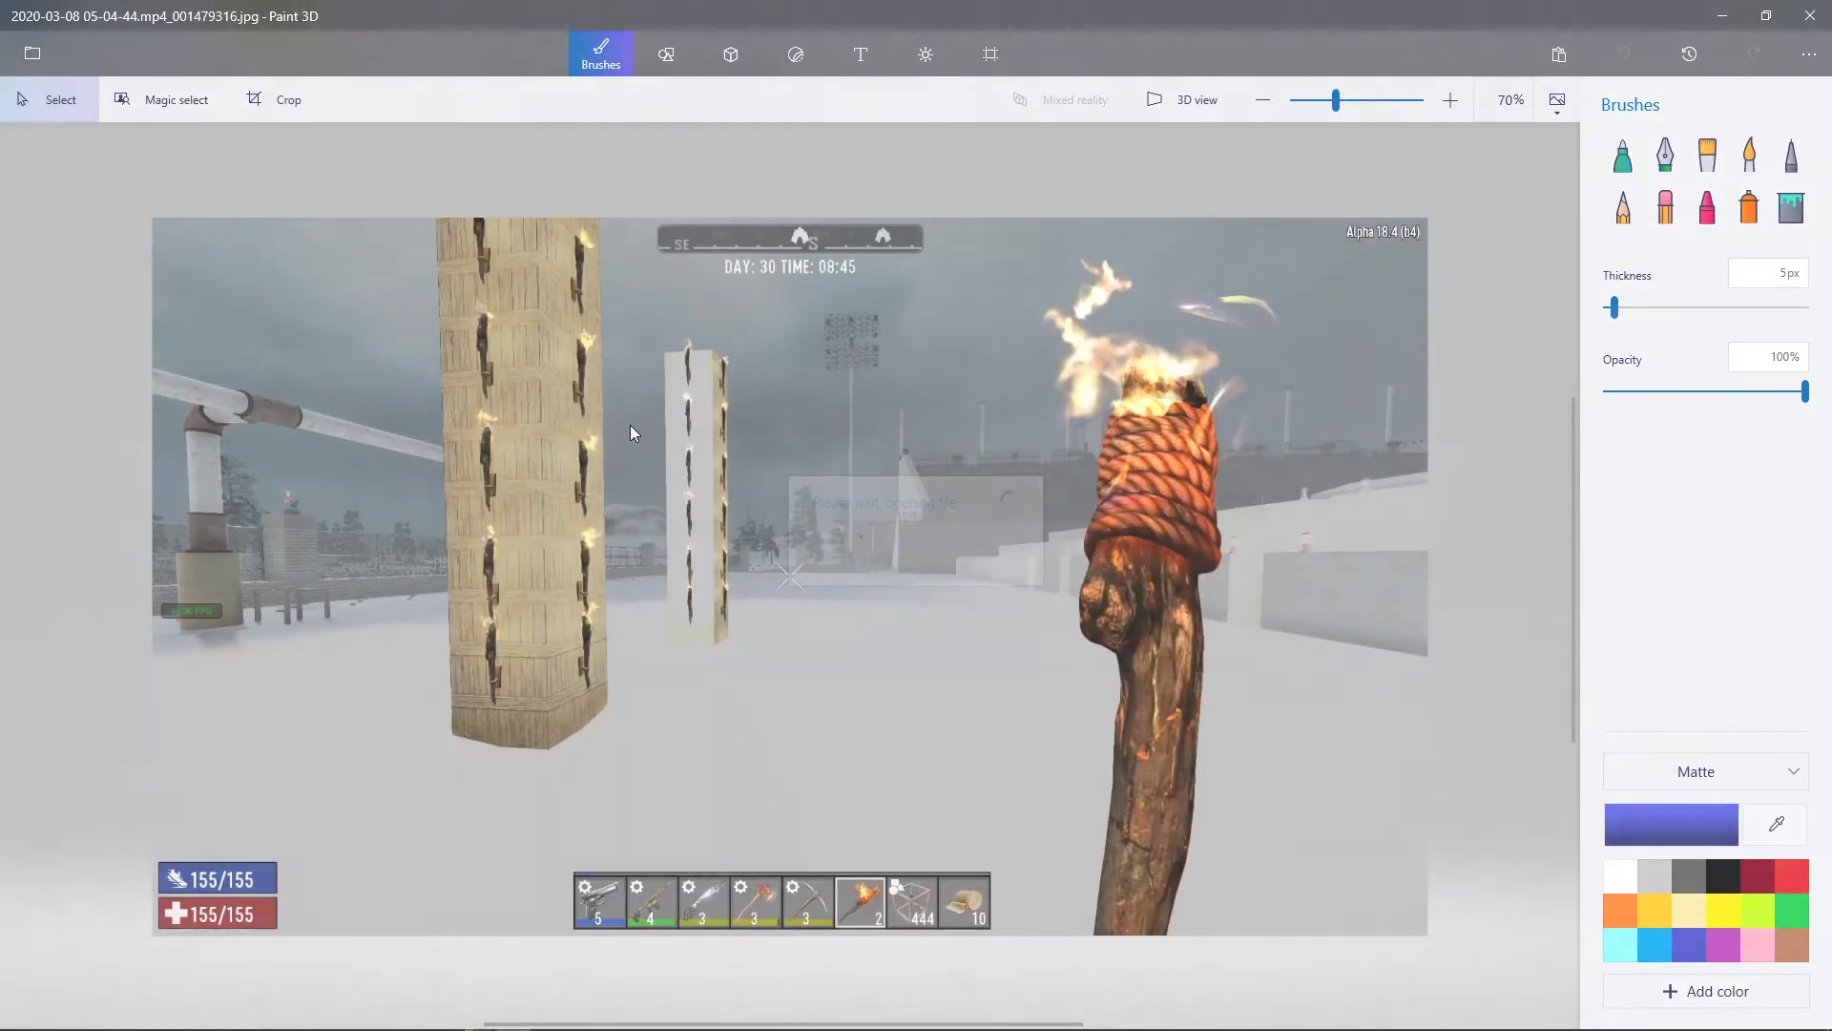
Insert the 7DaysToDie-logo image and place it in the lower-right corner of the 05-04-44 still
left_click(33, 53)
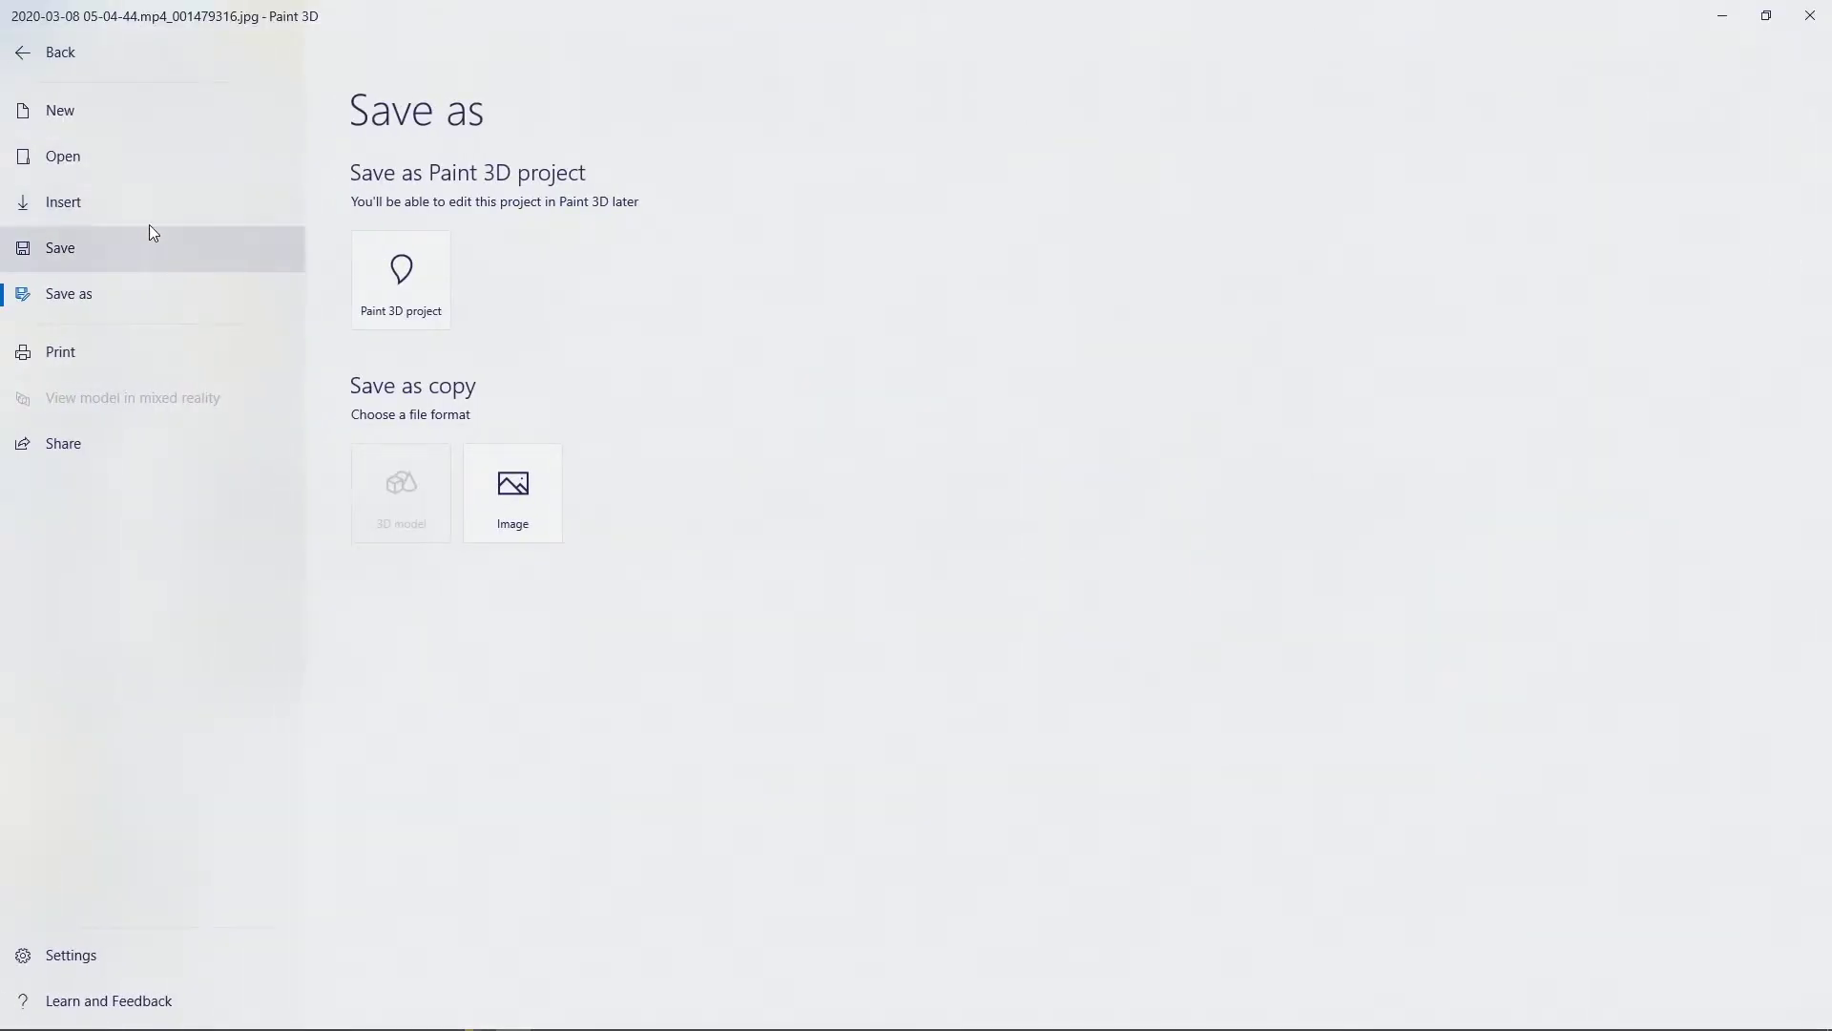
left_click(157, 203)
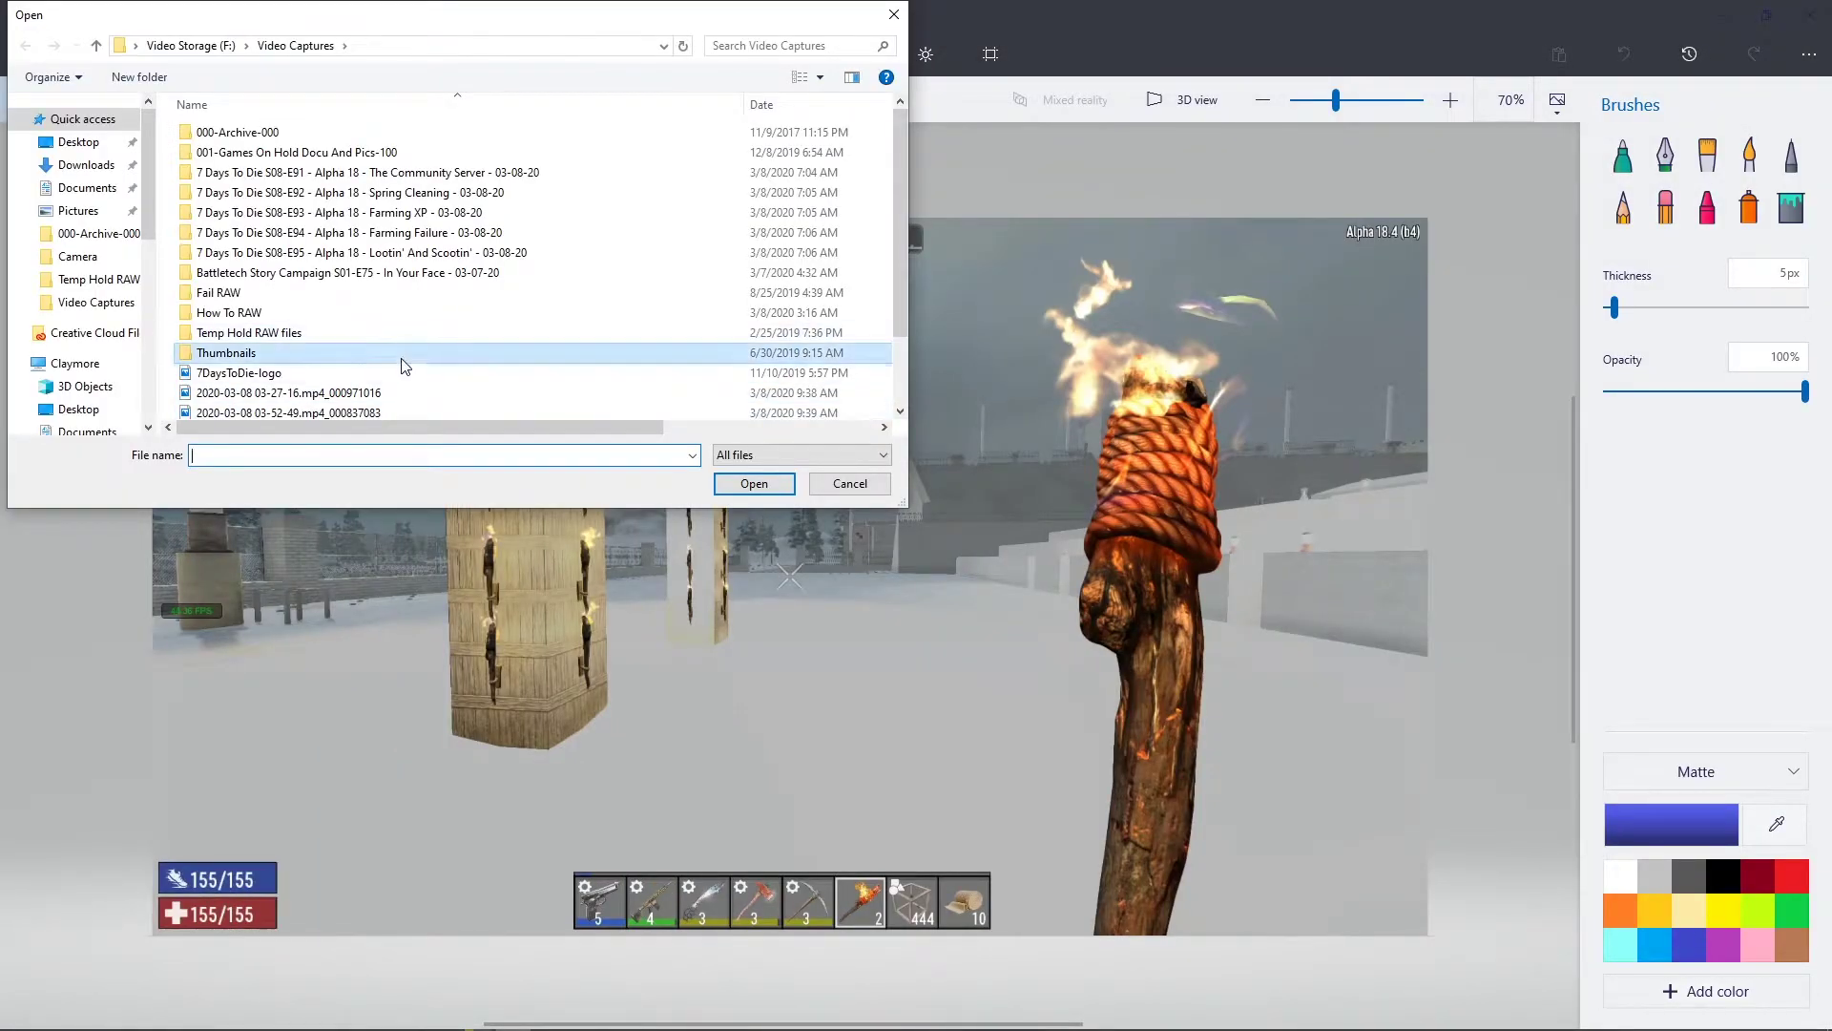
left_click(400, 374)
left_click(752, 483)
mouse_move(731, 510)
left_mouse_down()
mouse_move(1026, 347)
mouse_move(1041, 302)
mouse_move(1026, 302)
mouse_move(1030, 592)
mouse_move(1004, 823)
left_mouse_up()
key("Escape")
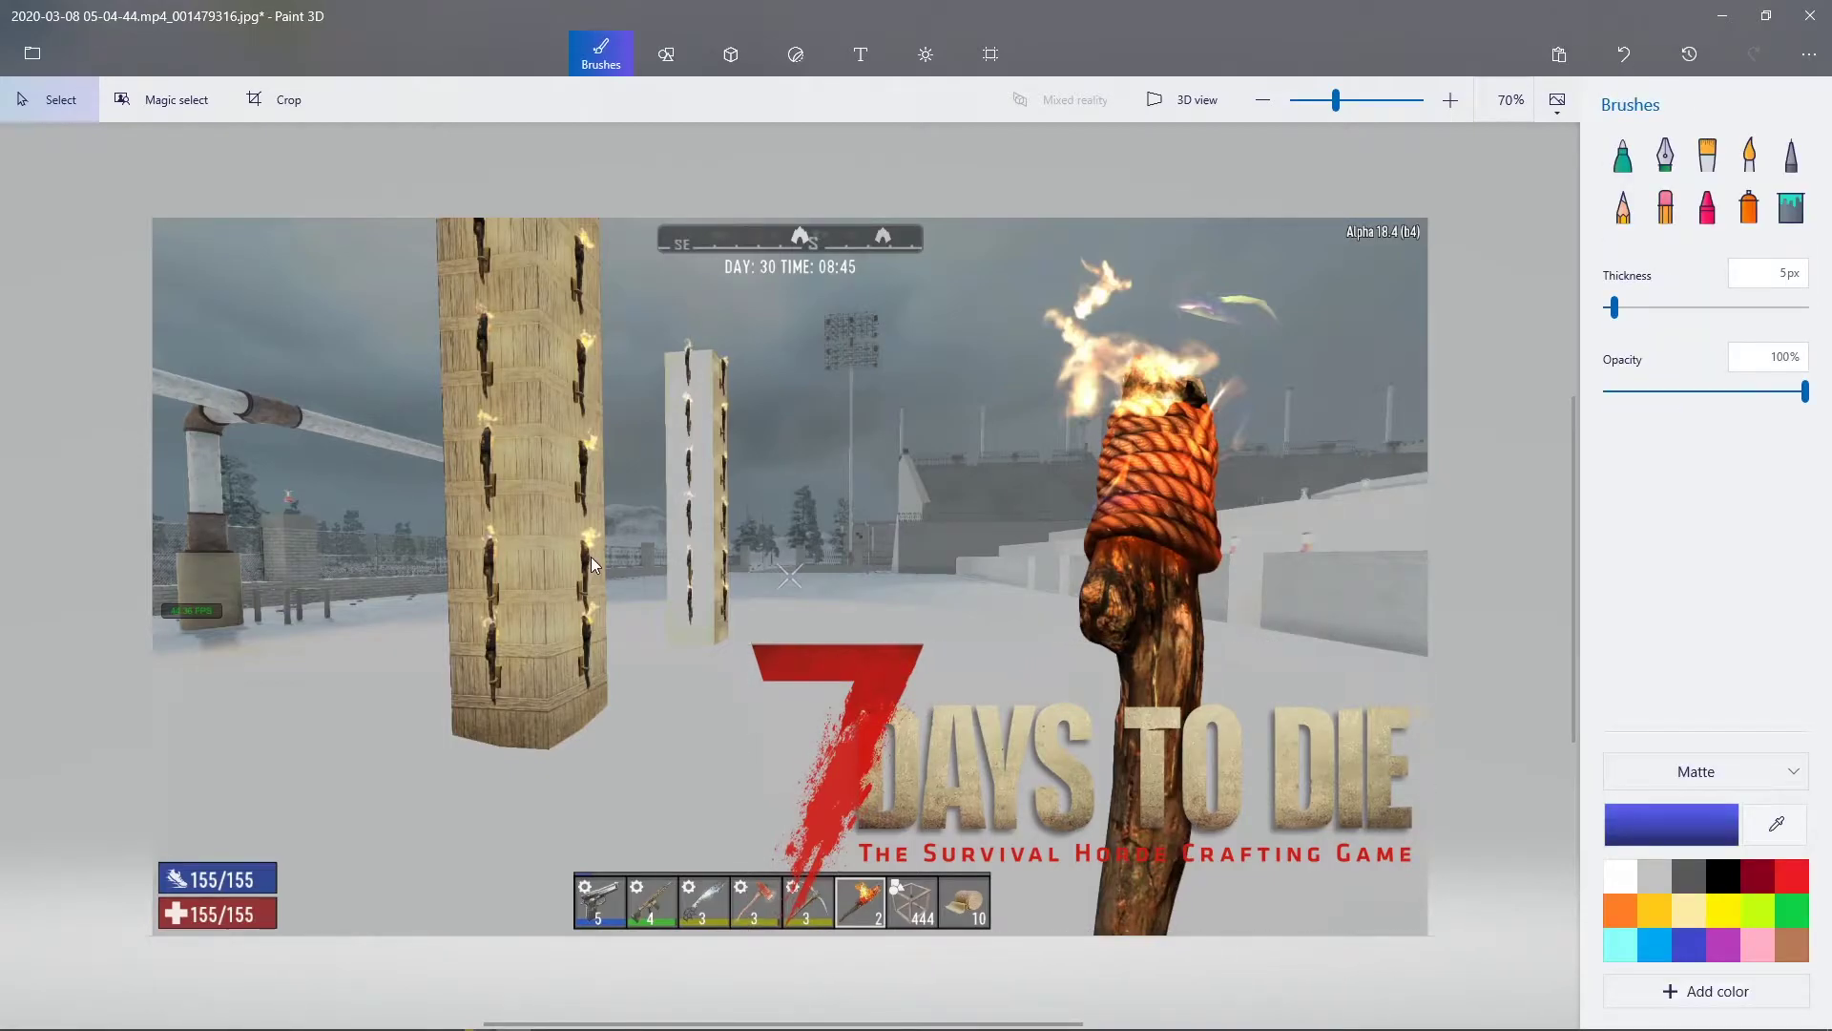
Save a JPEG copy named screen in the 7 Days To Die S08-E93 - Alpha 18 - Farming XP - 03-08-20 folder
left_click(32, 53)
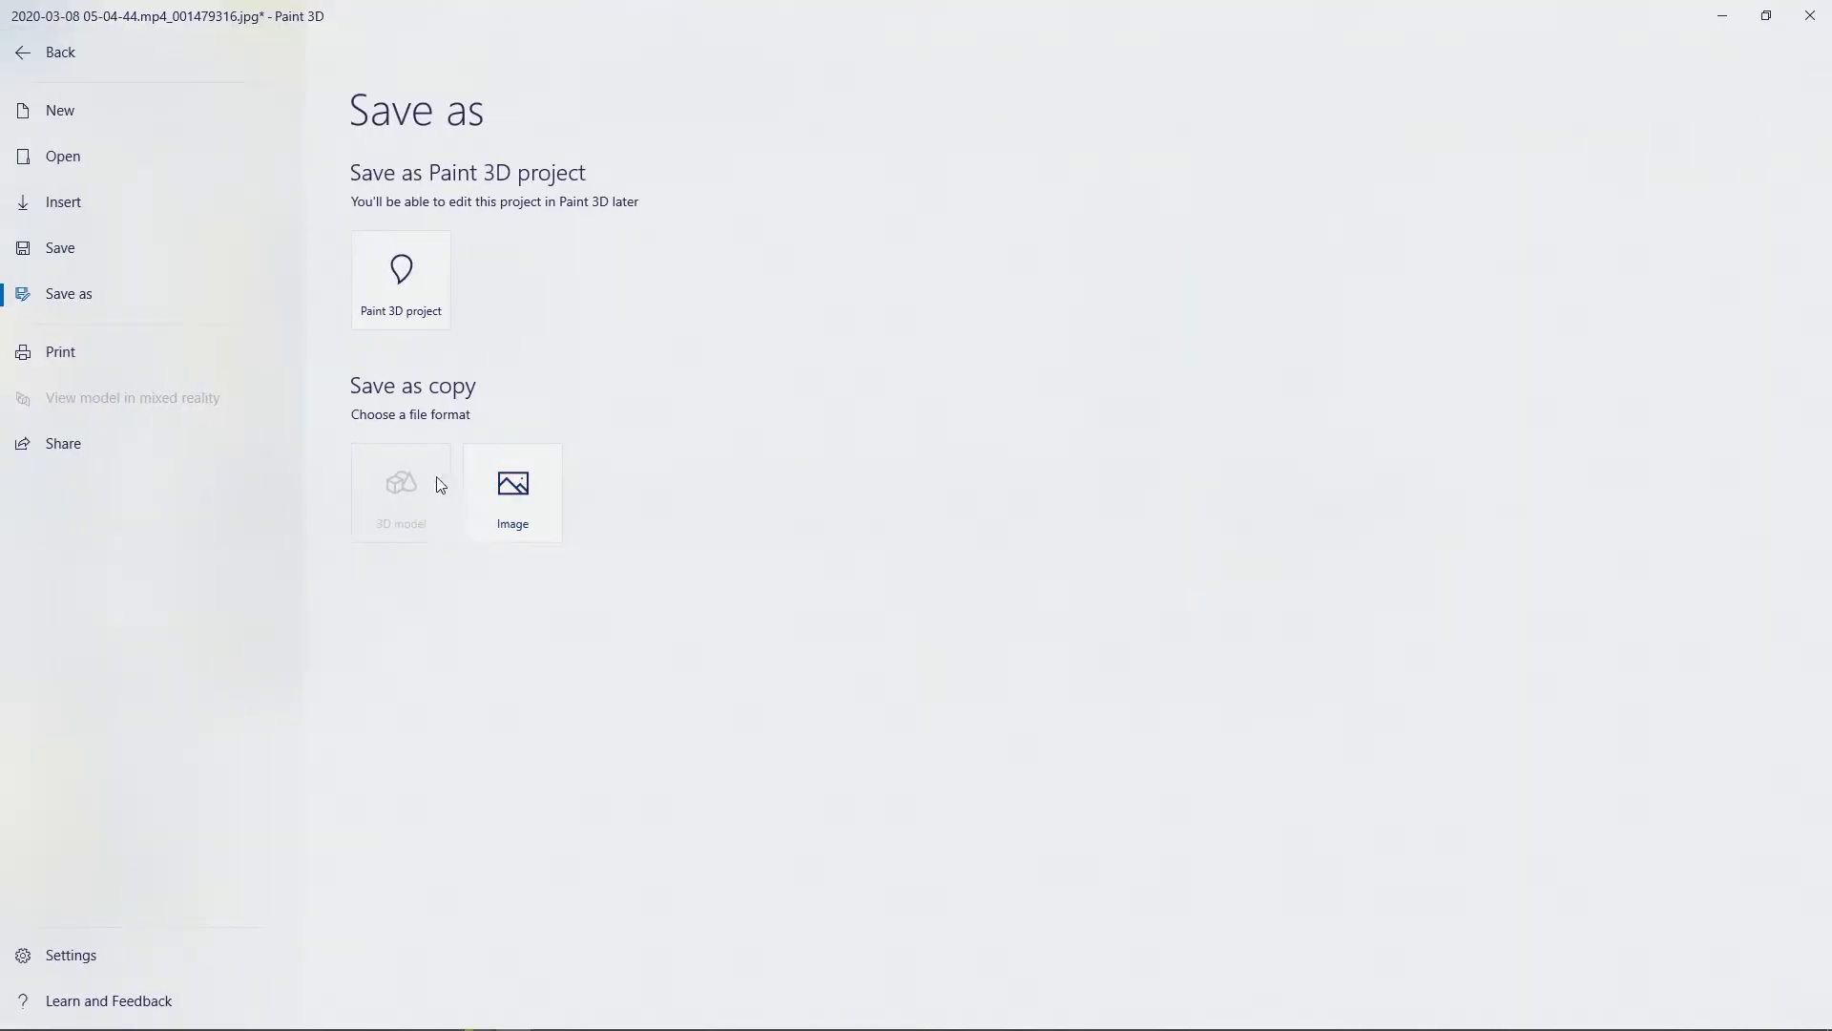
left_click(487, 476)
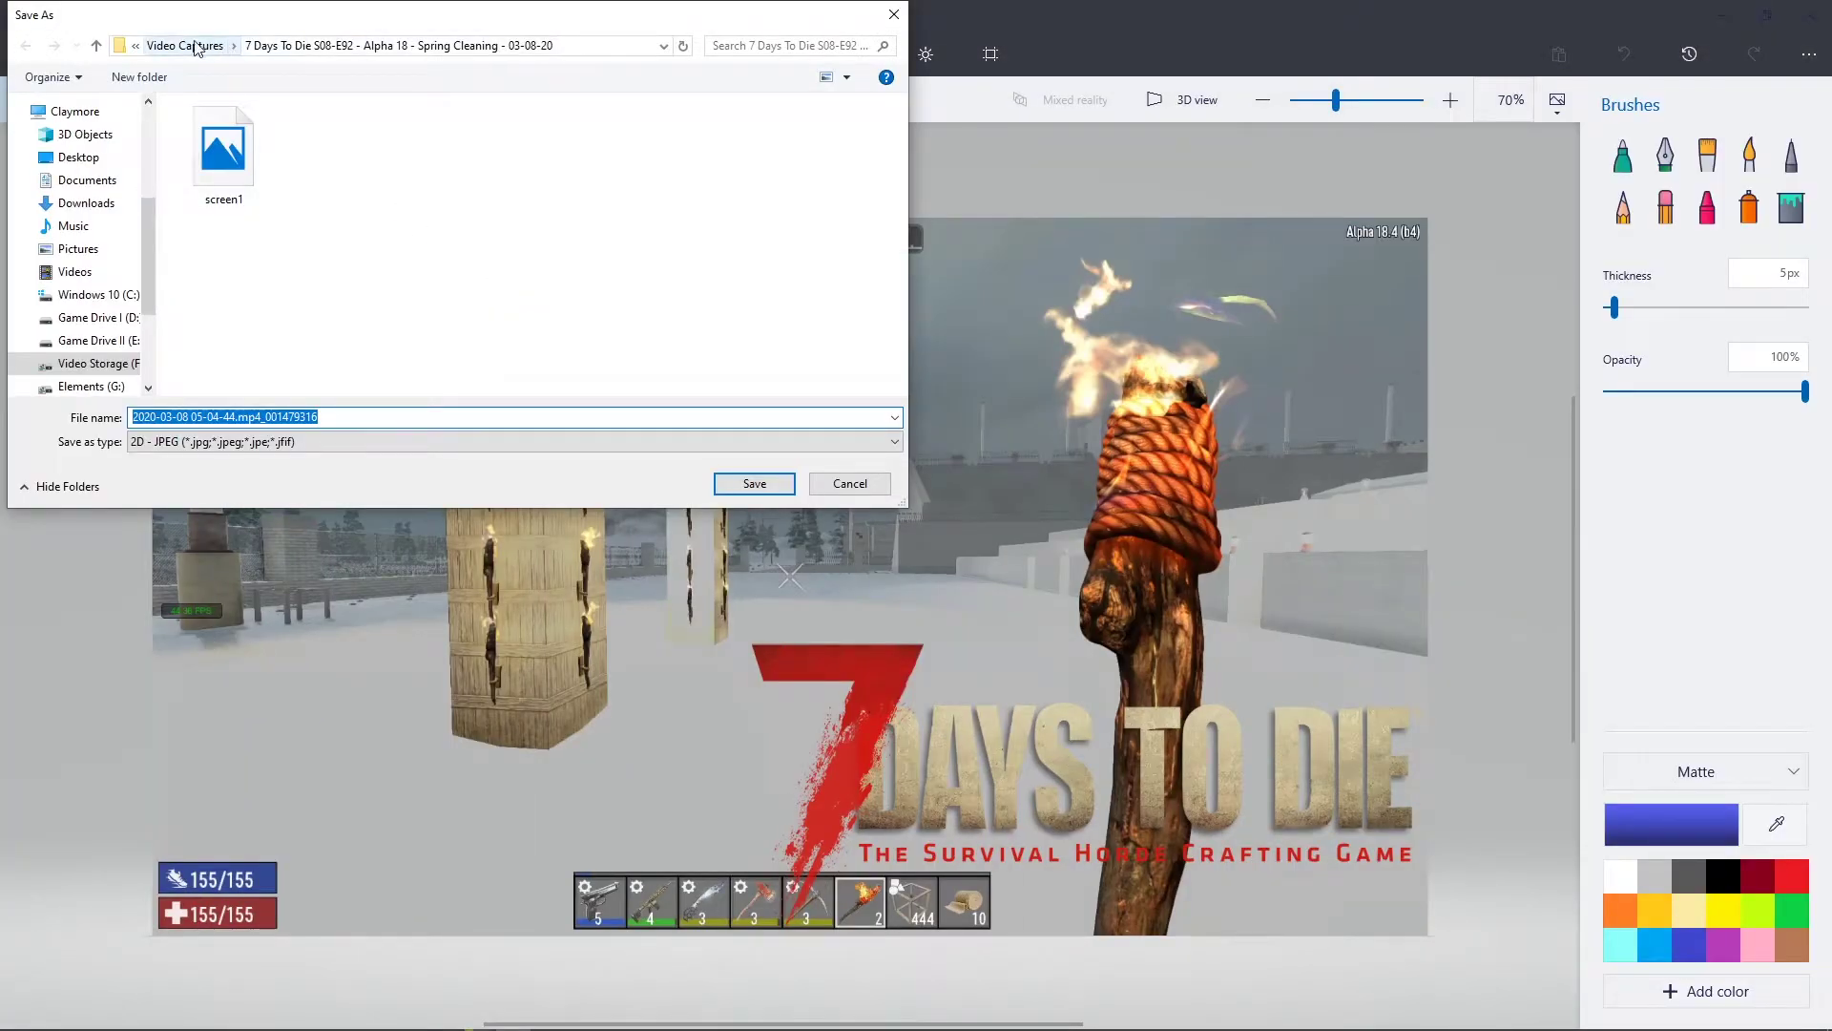
left_click(211, 45)
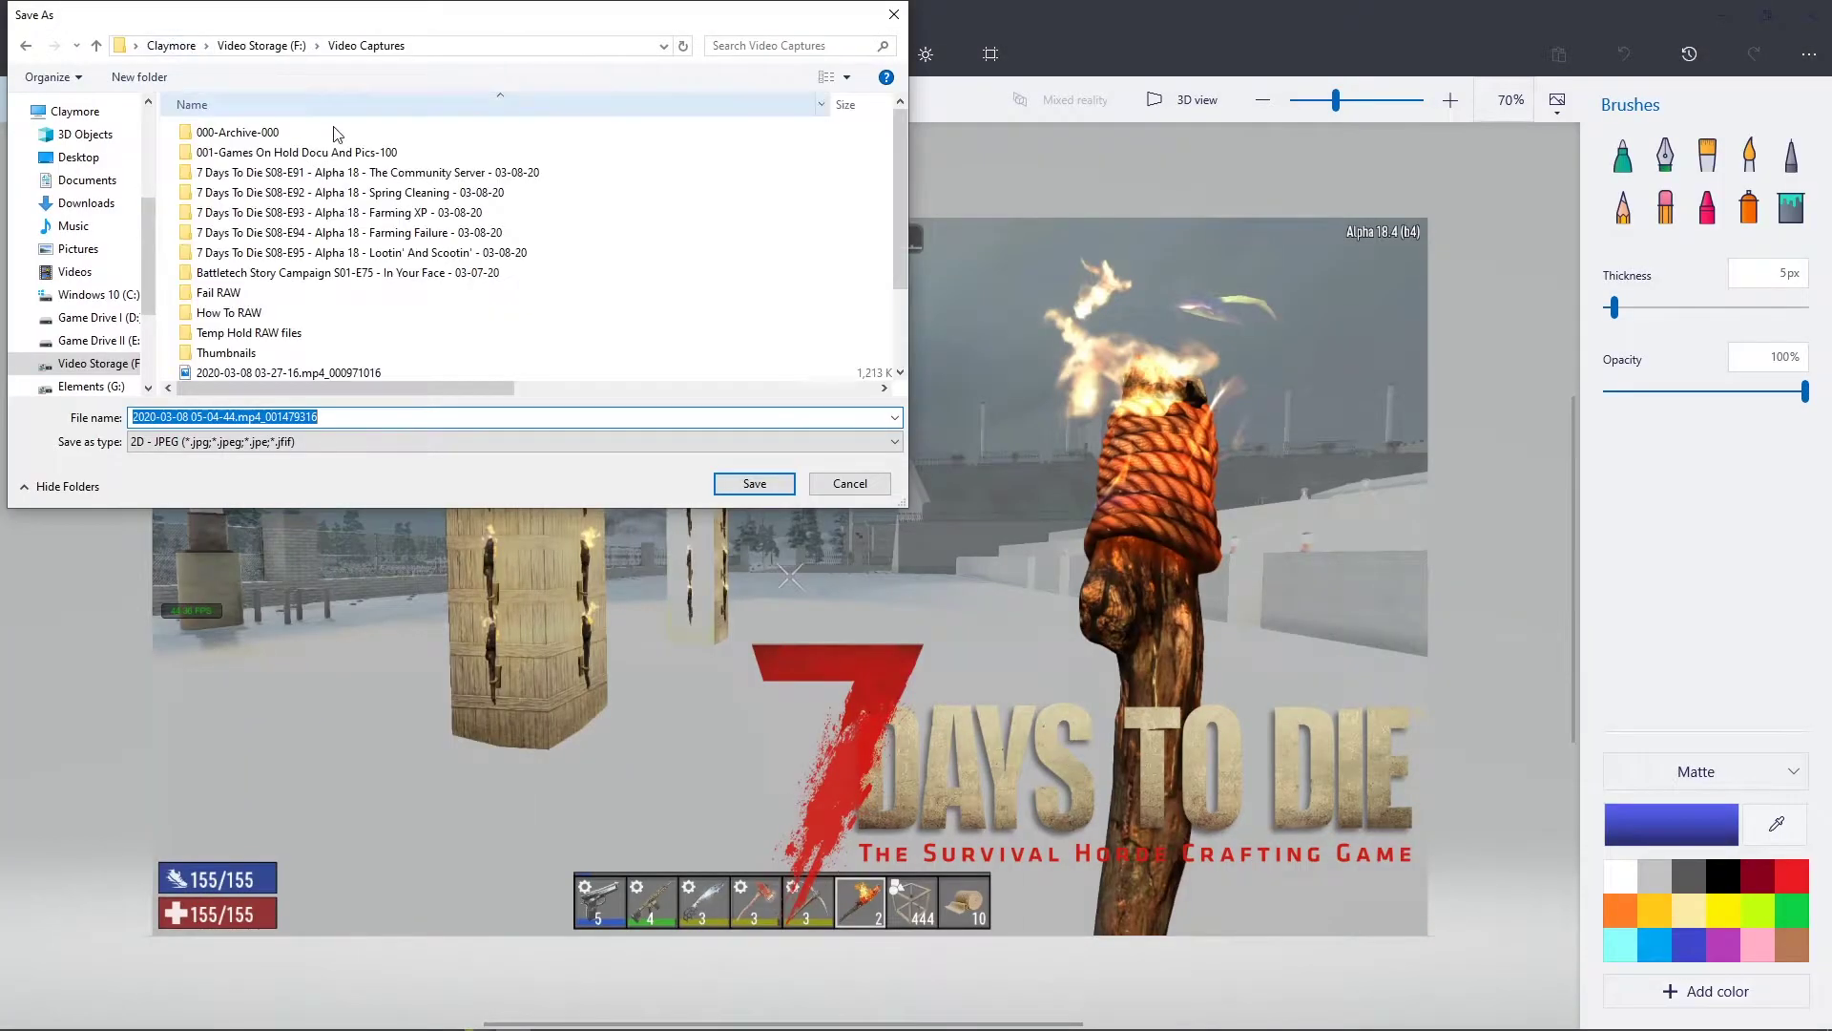
left_click(440, 219)
left_click(373, 415)
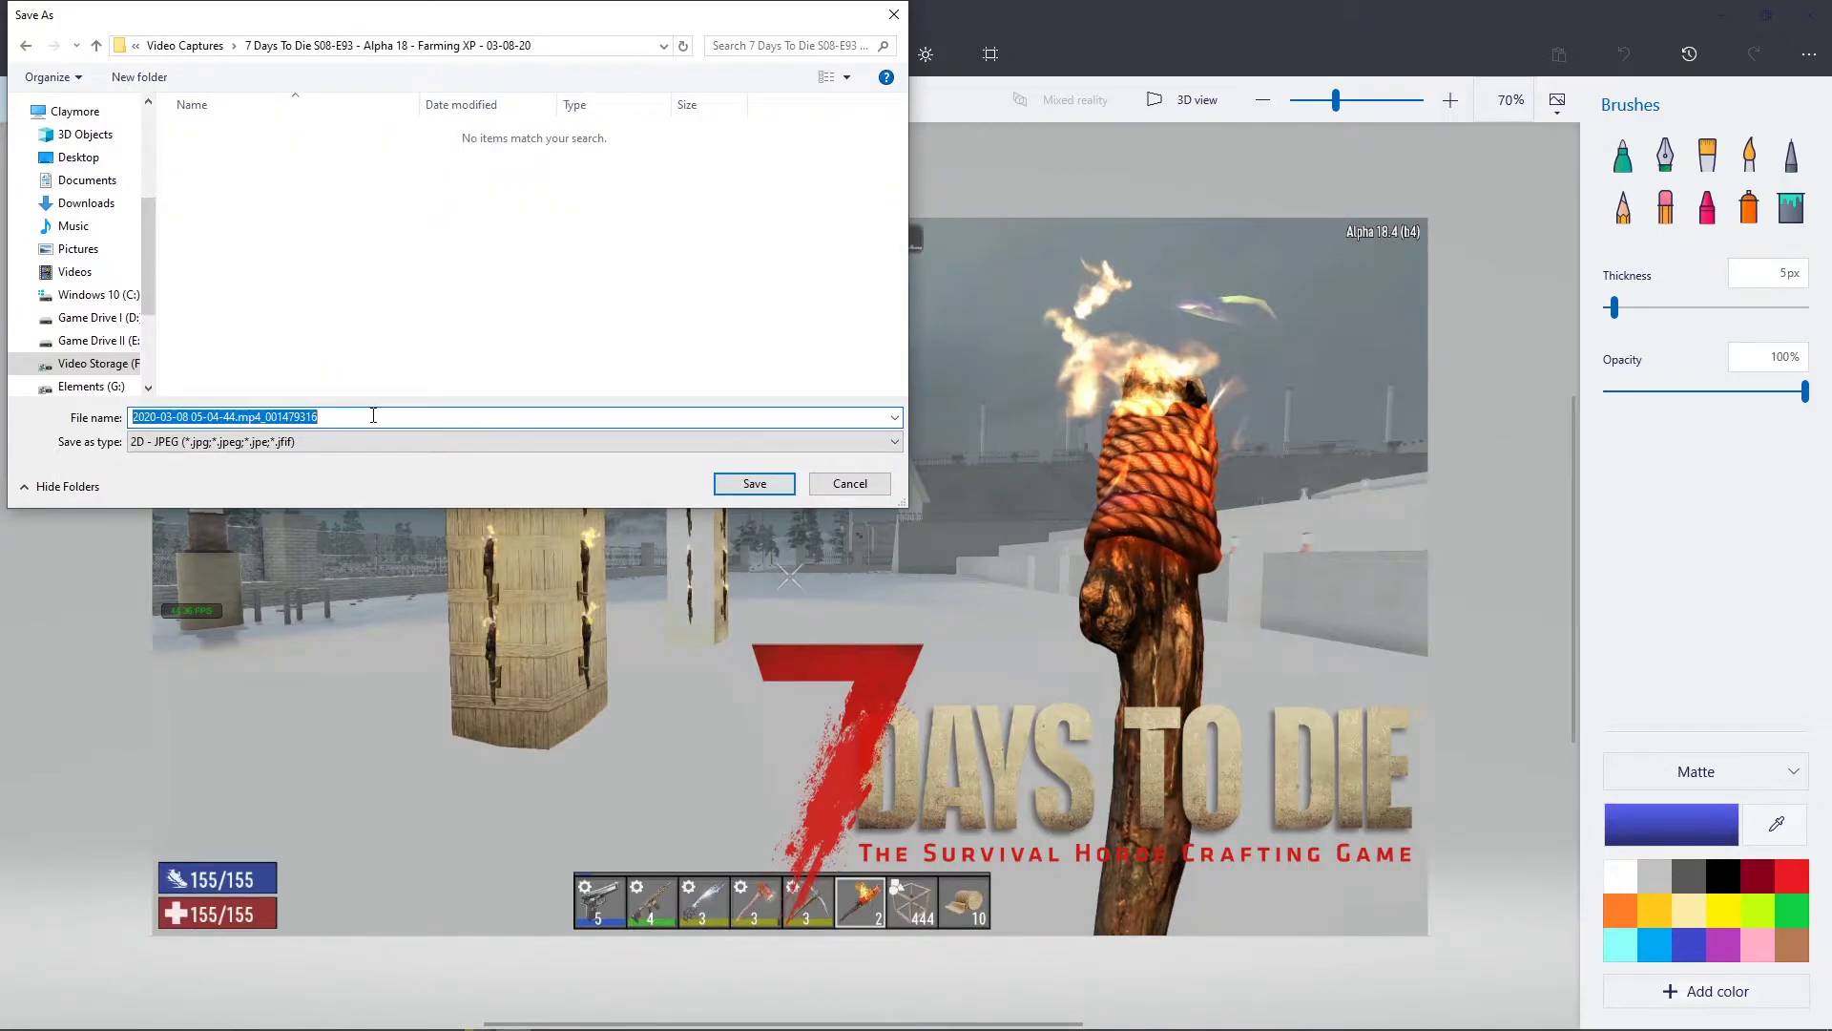
type("screen")
key("Return")
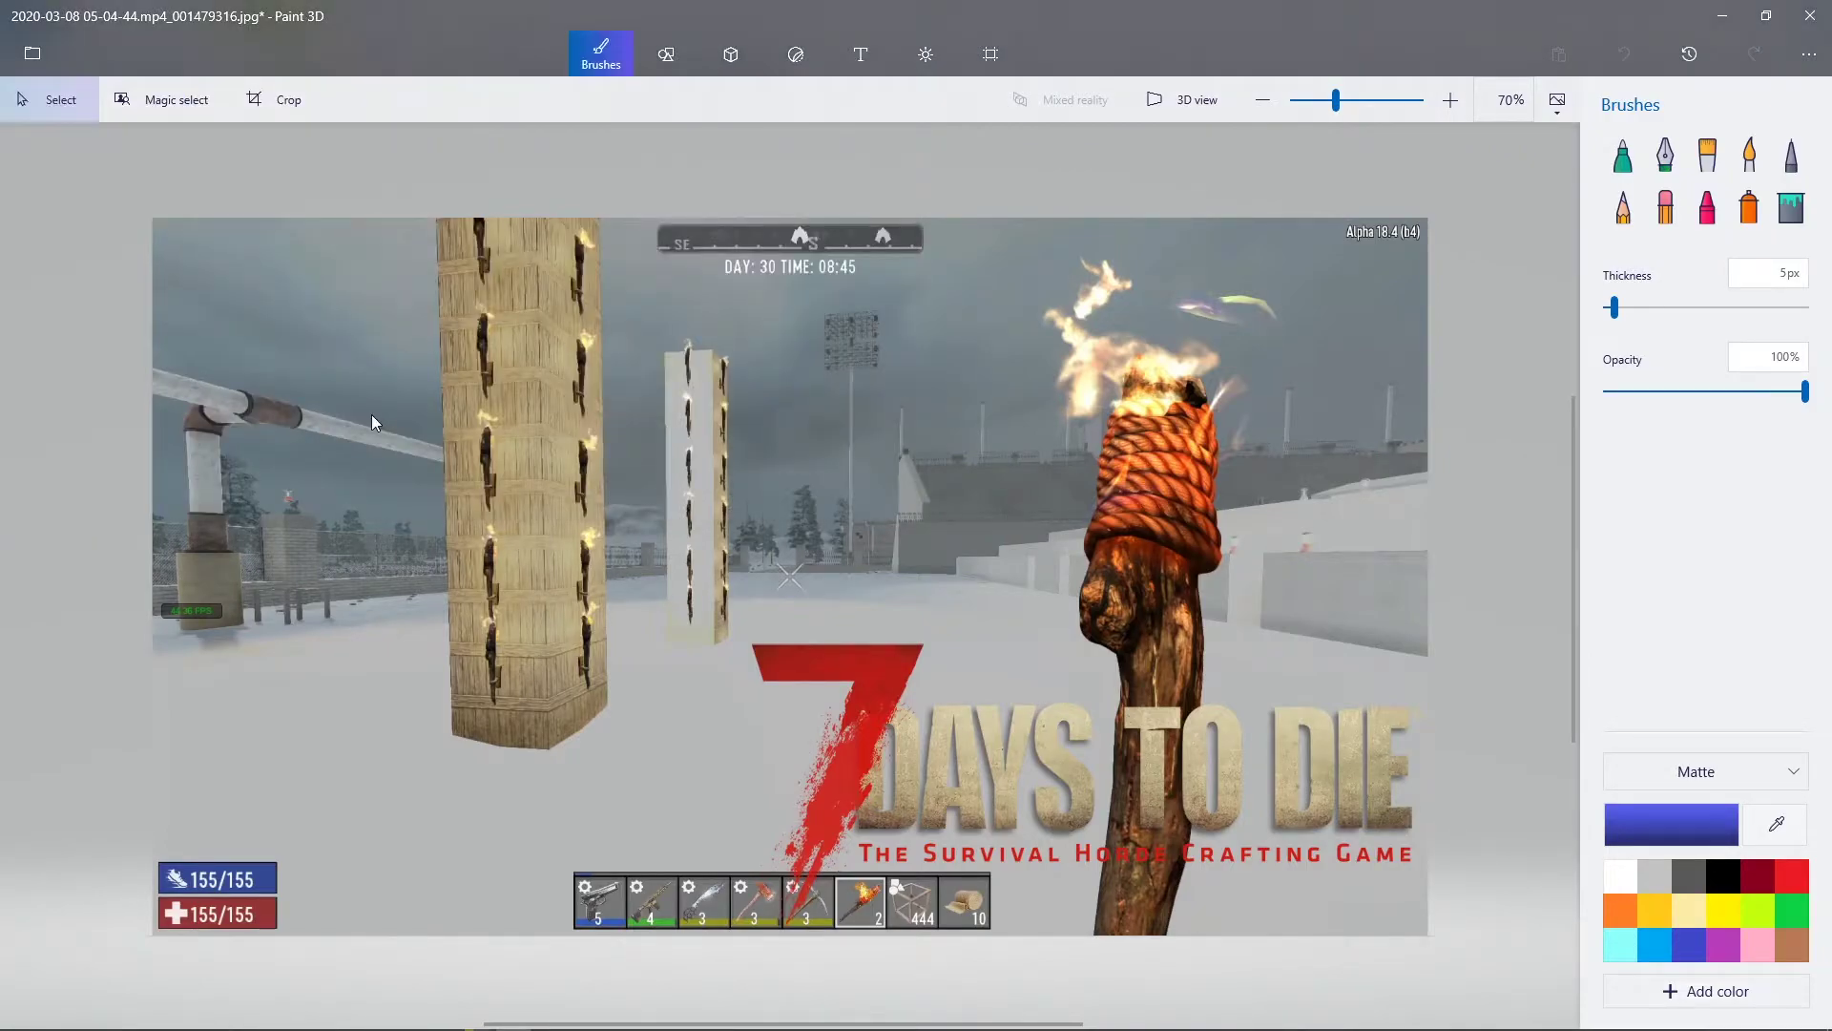
left_click(33, 52)
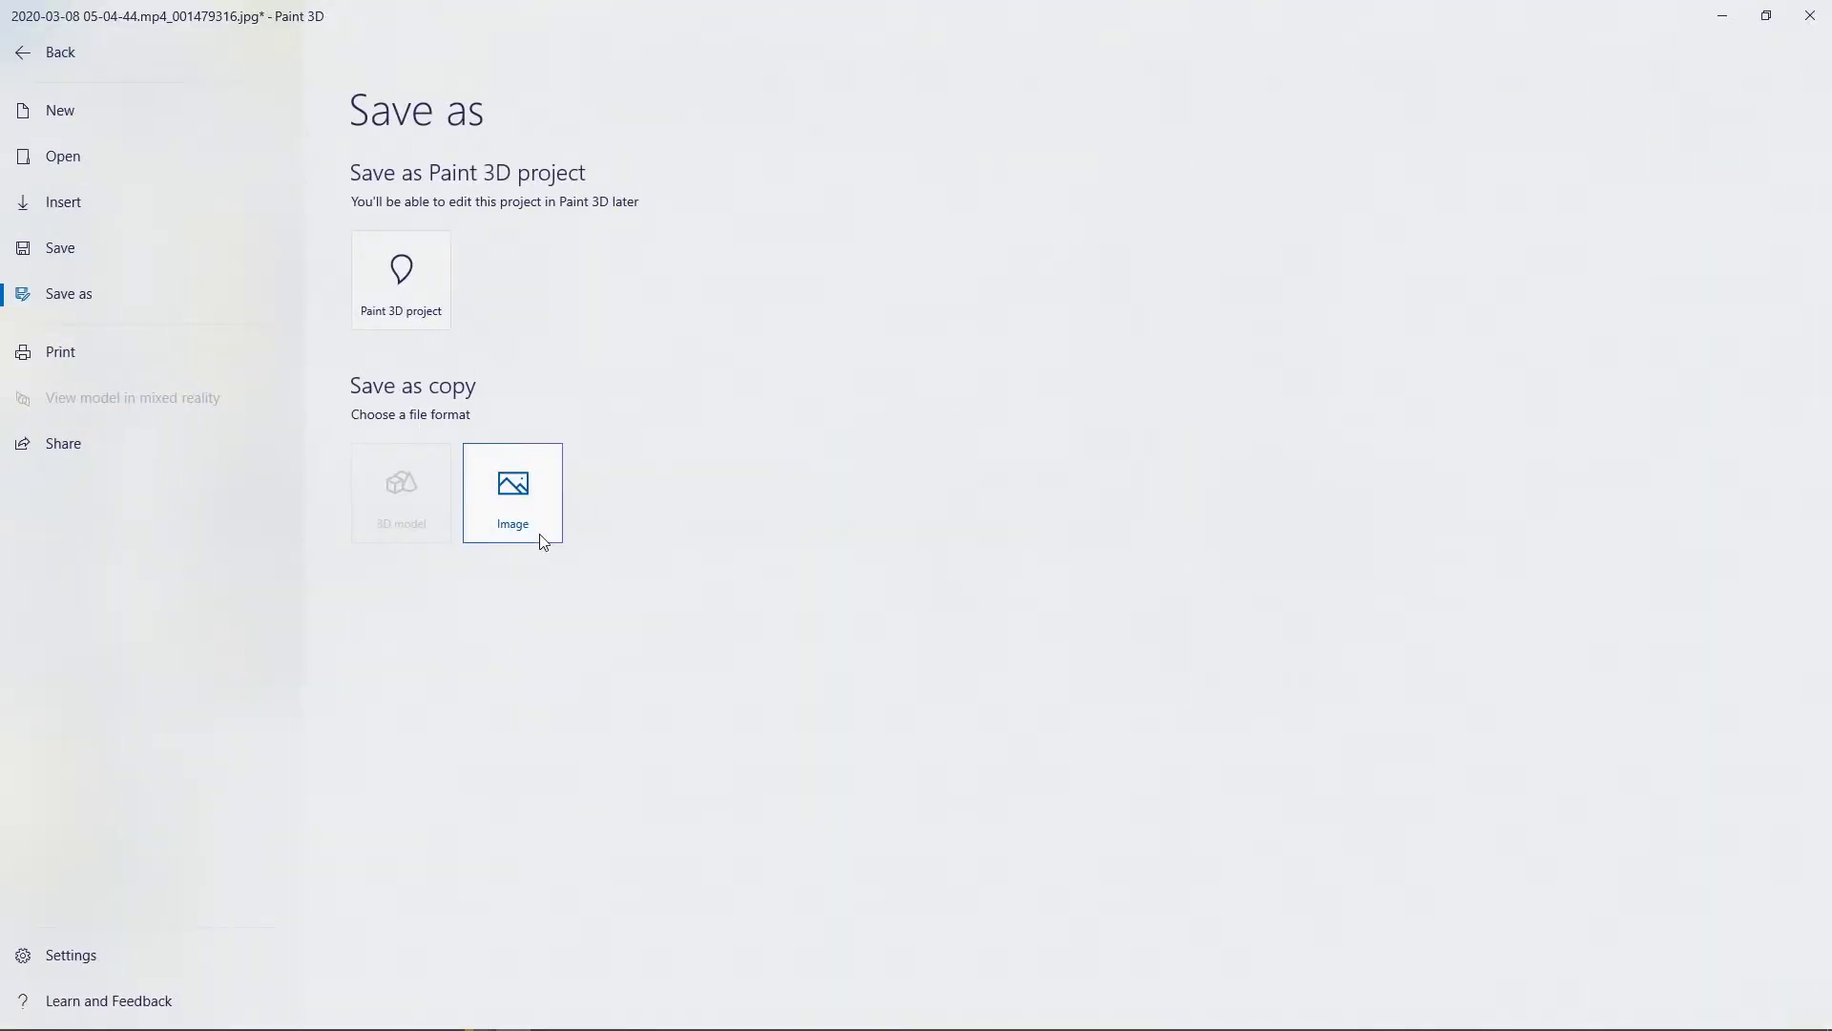
left_click(180, 175)
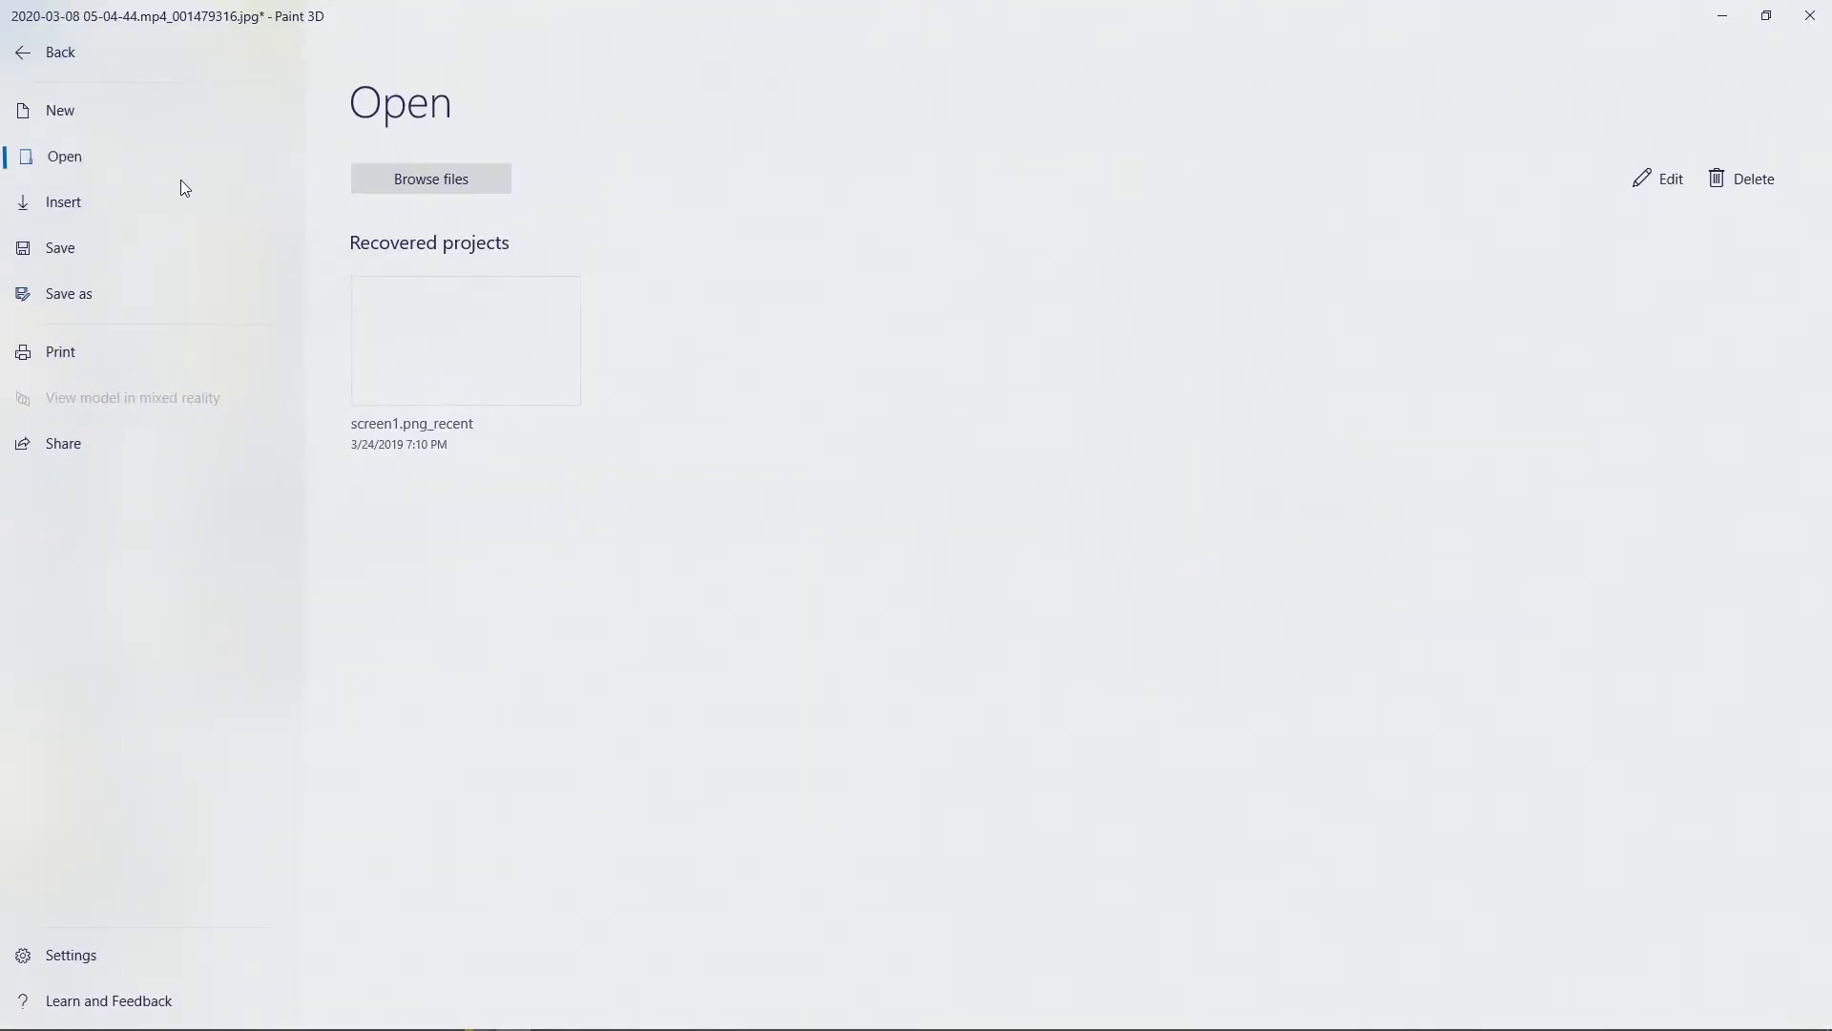
left_click(467, 191)
left_click(940, 578)
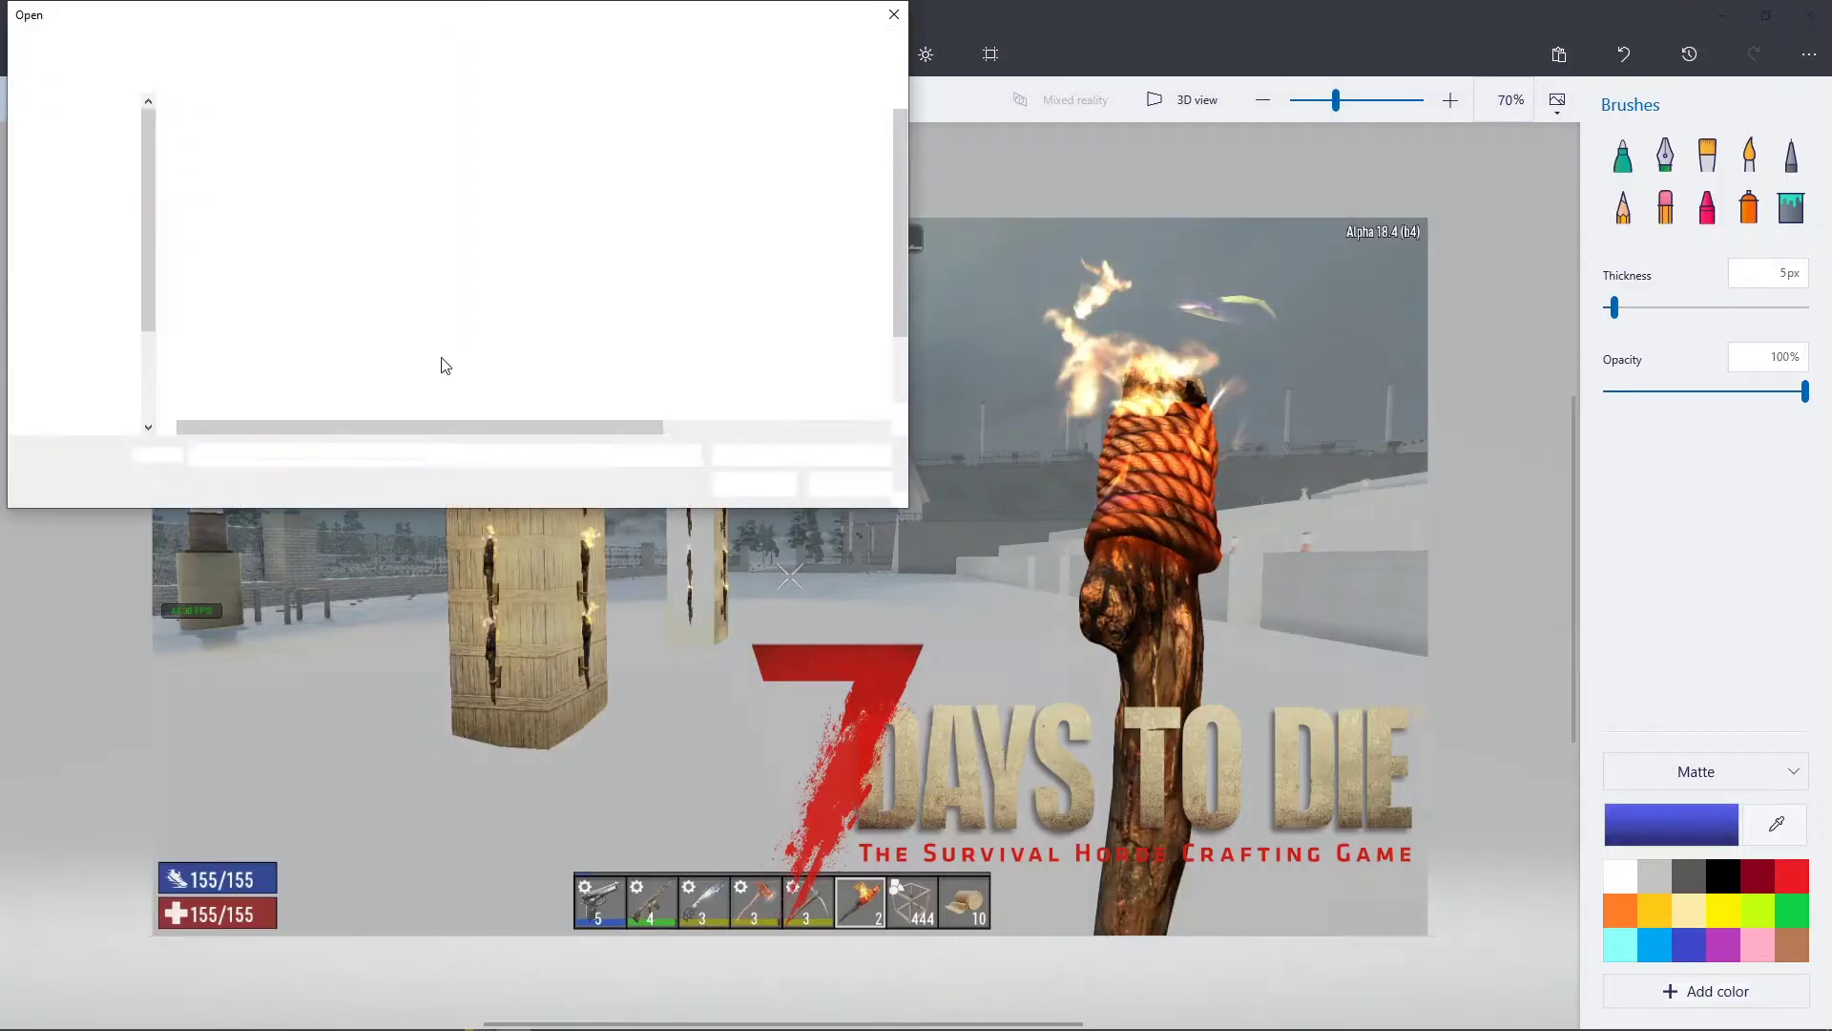
scroll(409, 365, "down", 1)
left_click(392, 369)
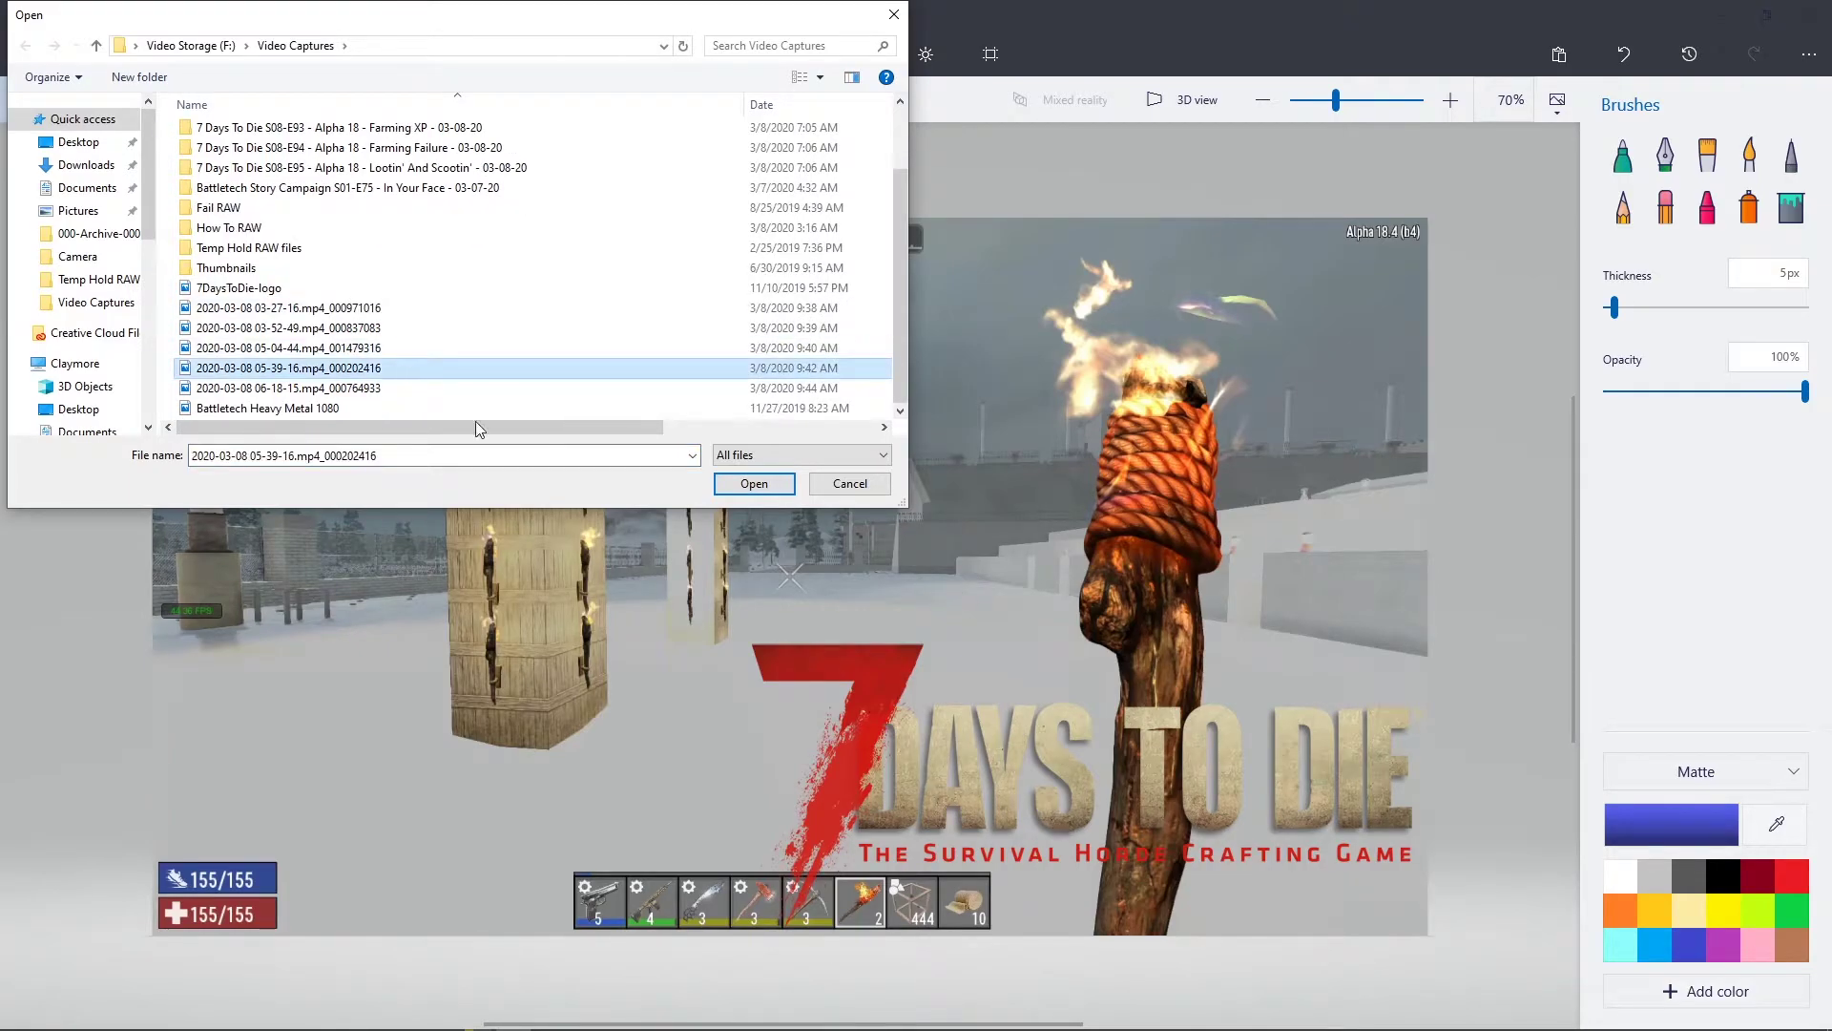
left_click(754, 483)
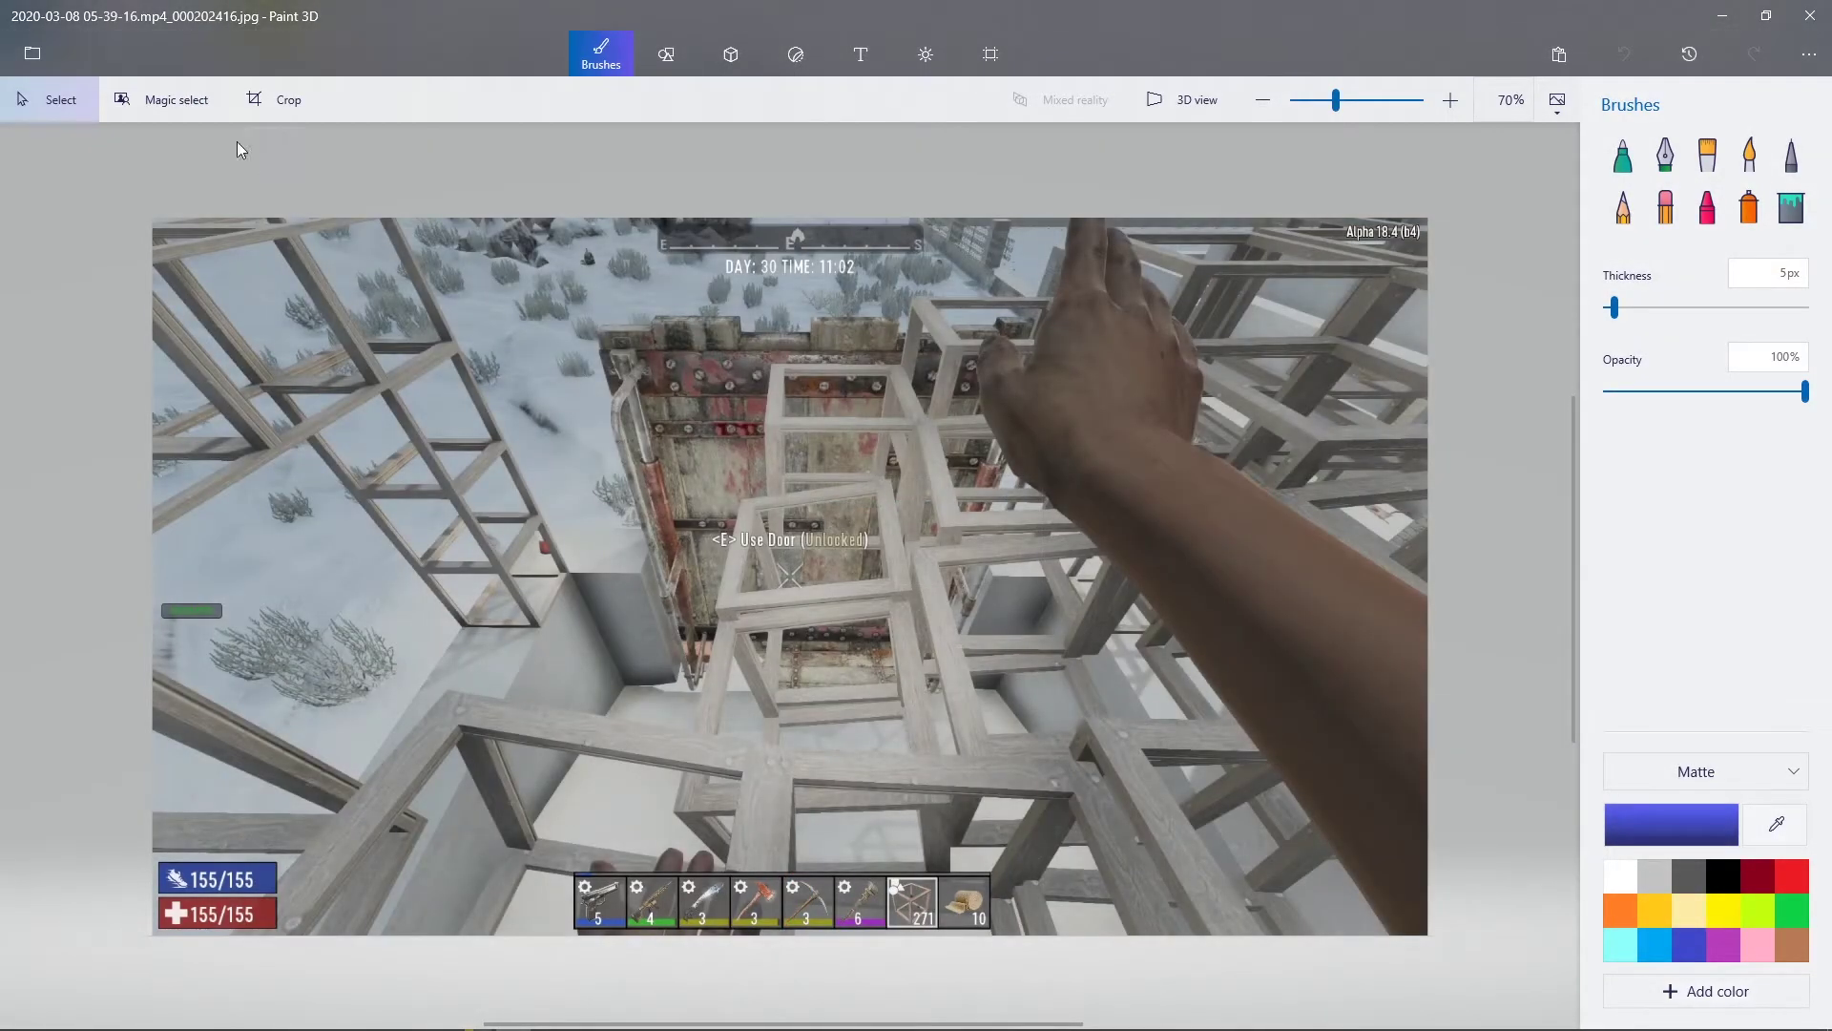
Insert the 7DaysToDie-logo image and place it in the upper-left corner of the 05-39-16 still
left_click(31, 52)
key("Escape")
key("ctrl+o")
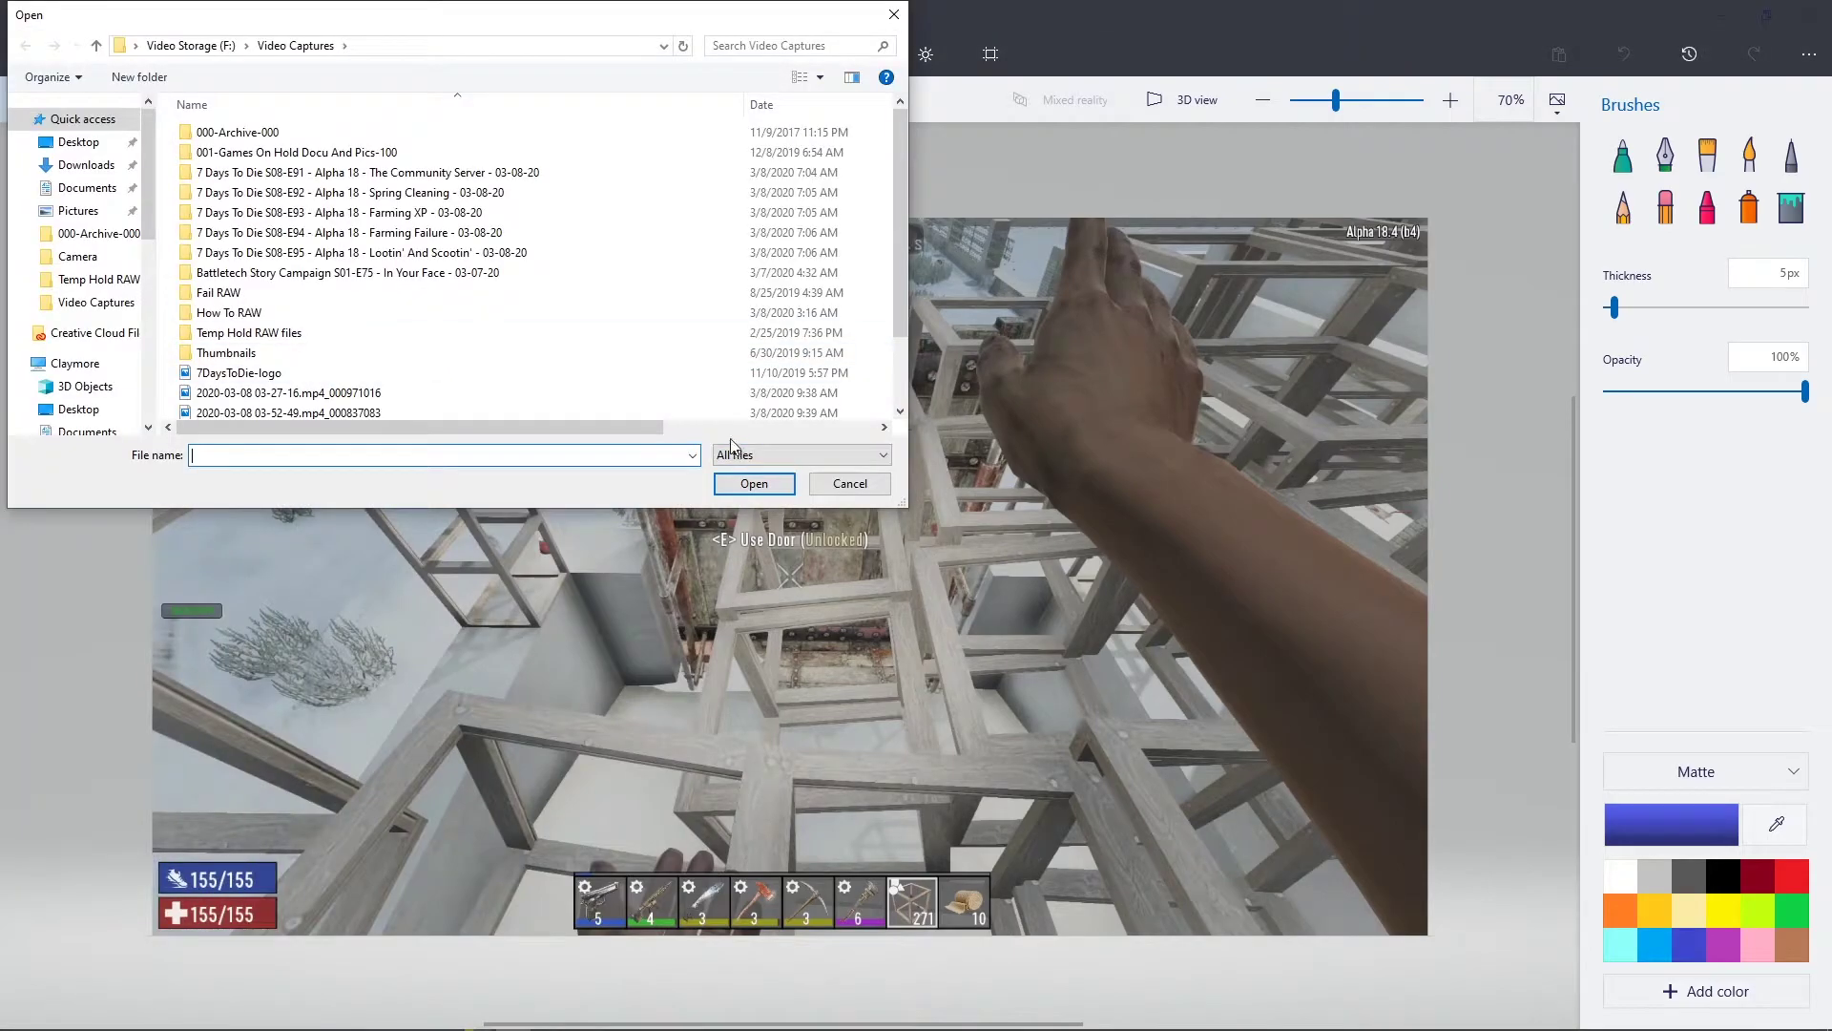
left_click(336, 374)
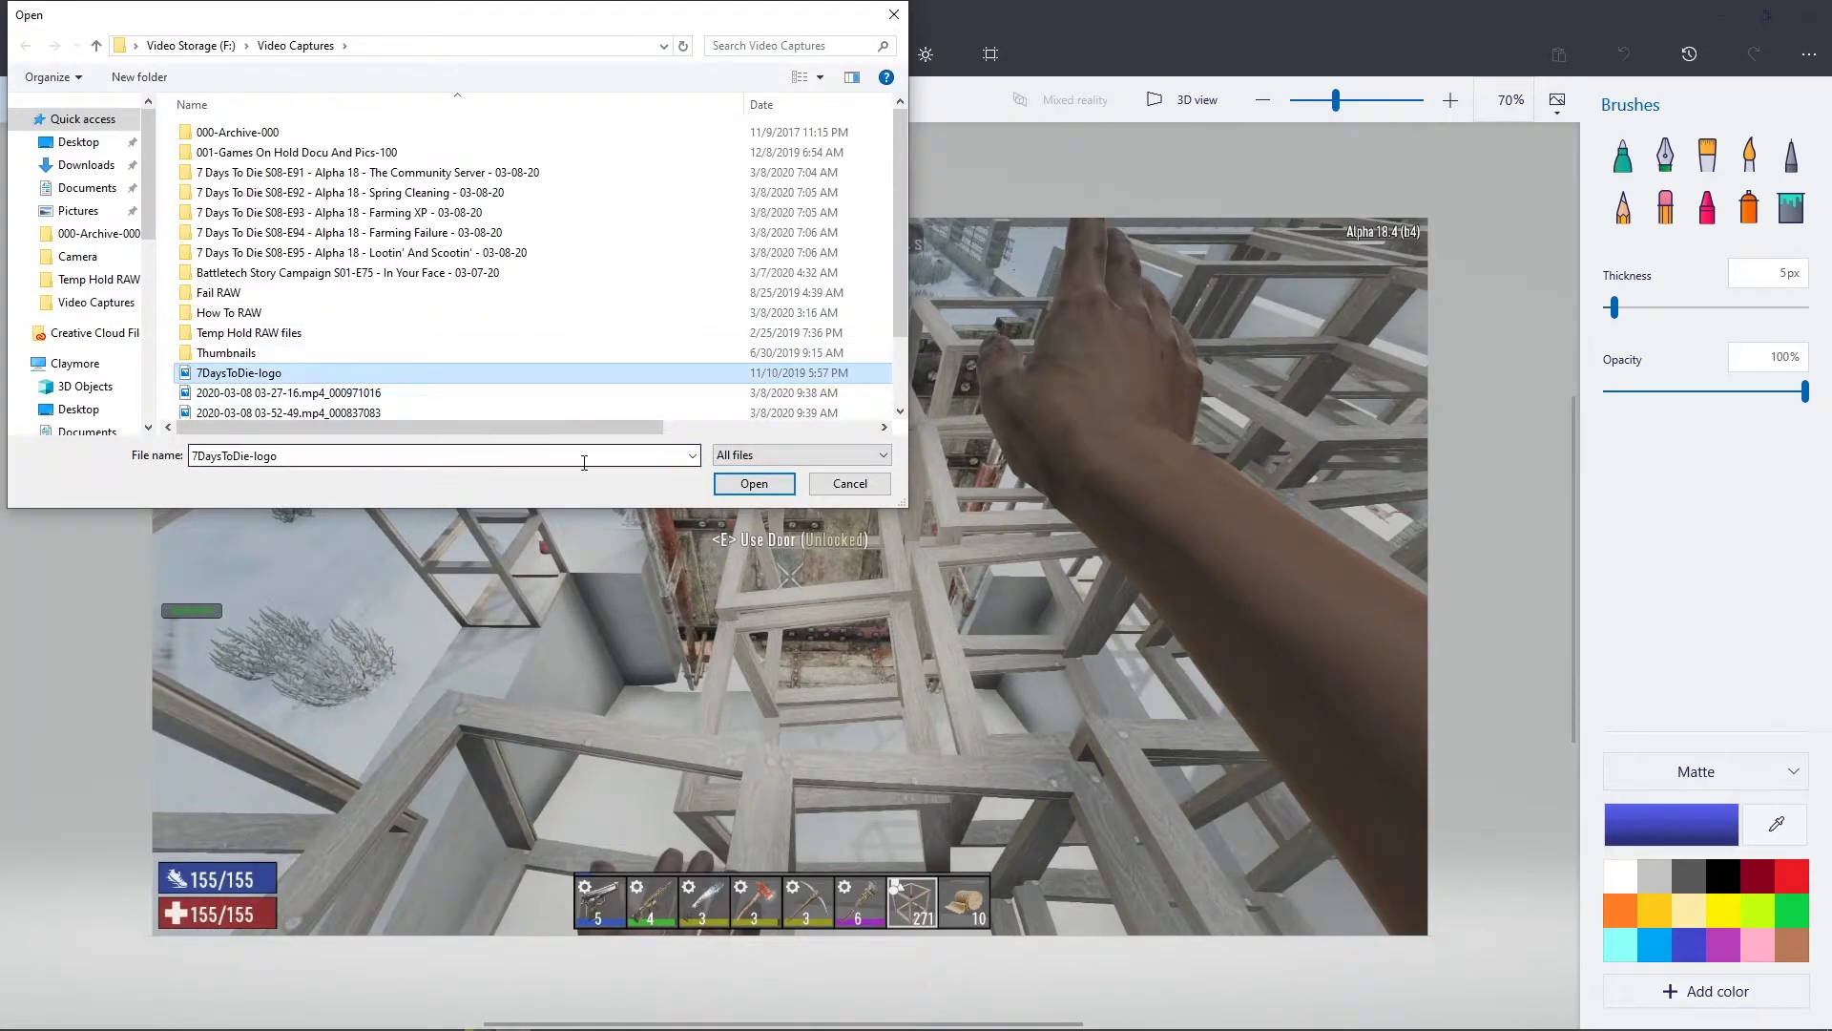
left_click(754, 482)
left_click_drag(668, 509, 390, 316)
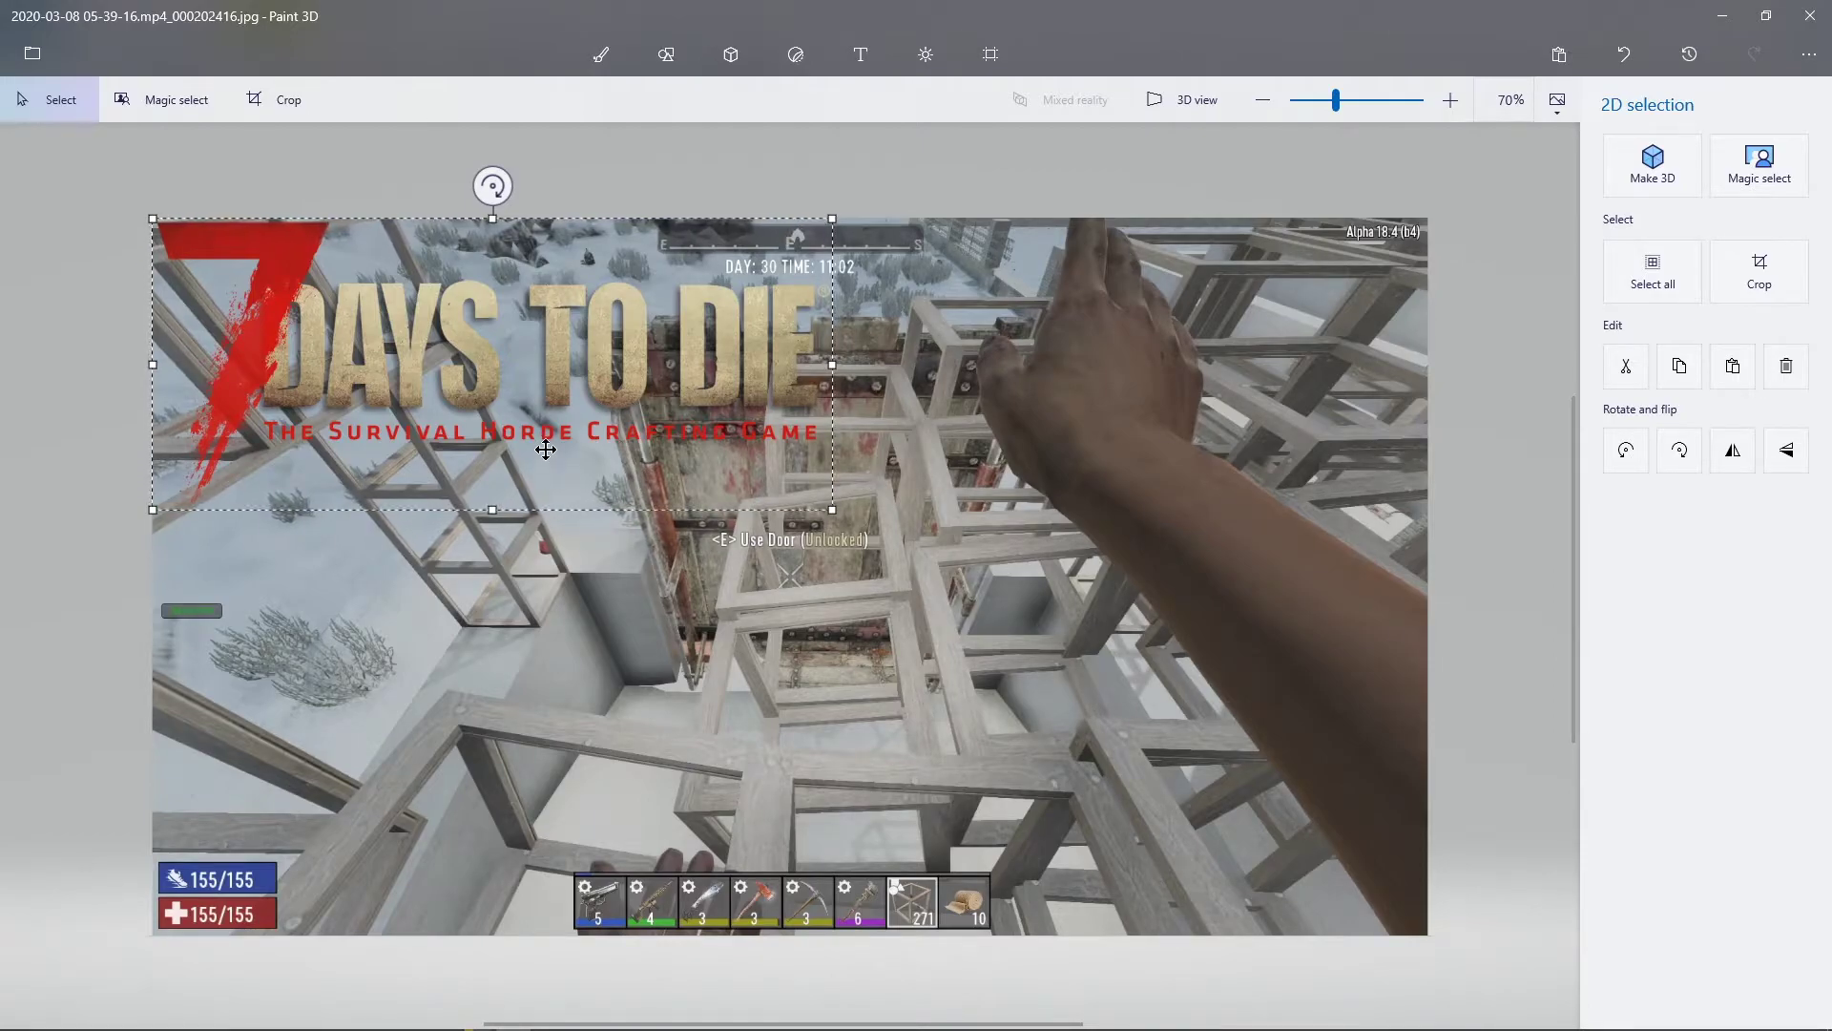
key("ctrl+b")
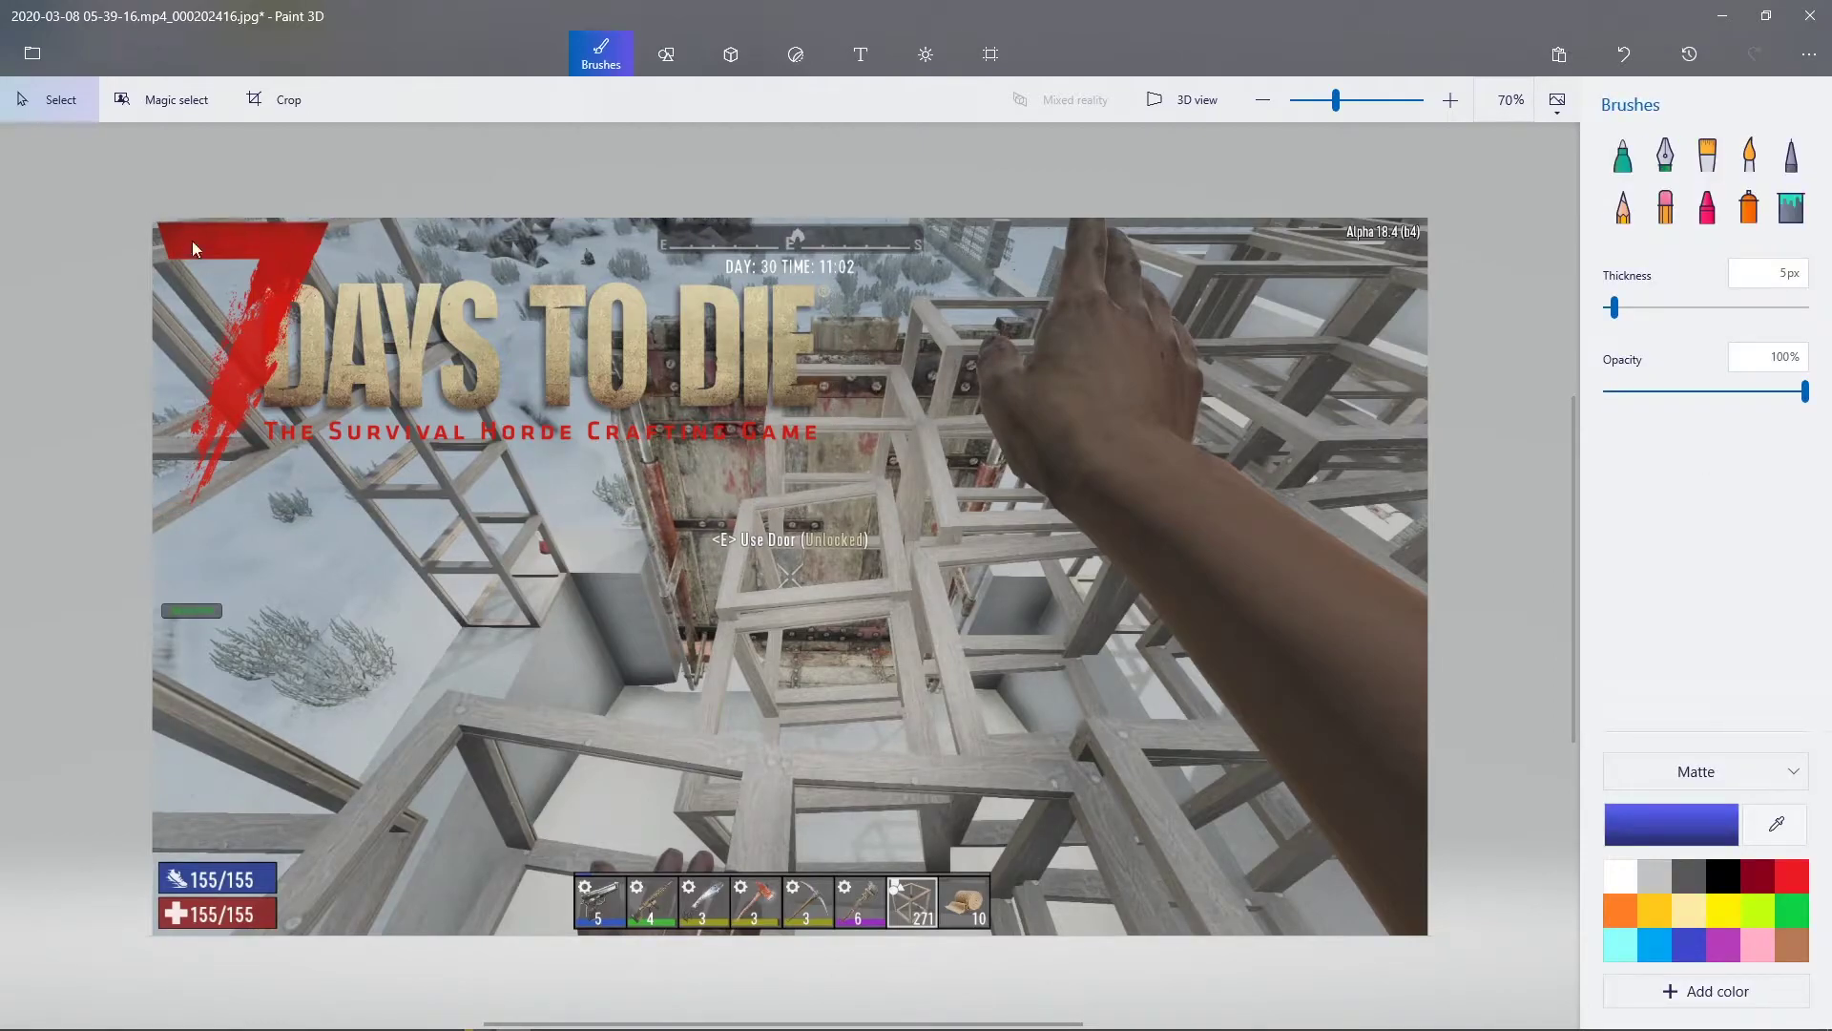
Save a JPEG copy named screen1 in the 7 Days To Die S08-E94 - Alpha 18 - Farming Failure - 03-08-20 folder
key("ctrl+shift+s")
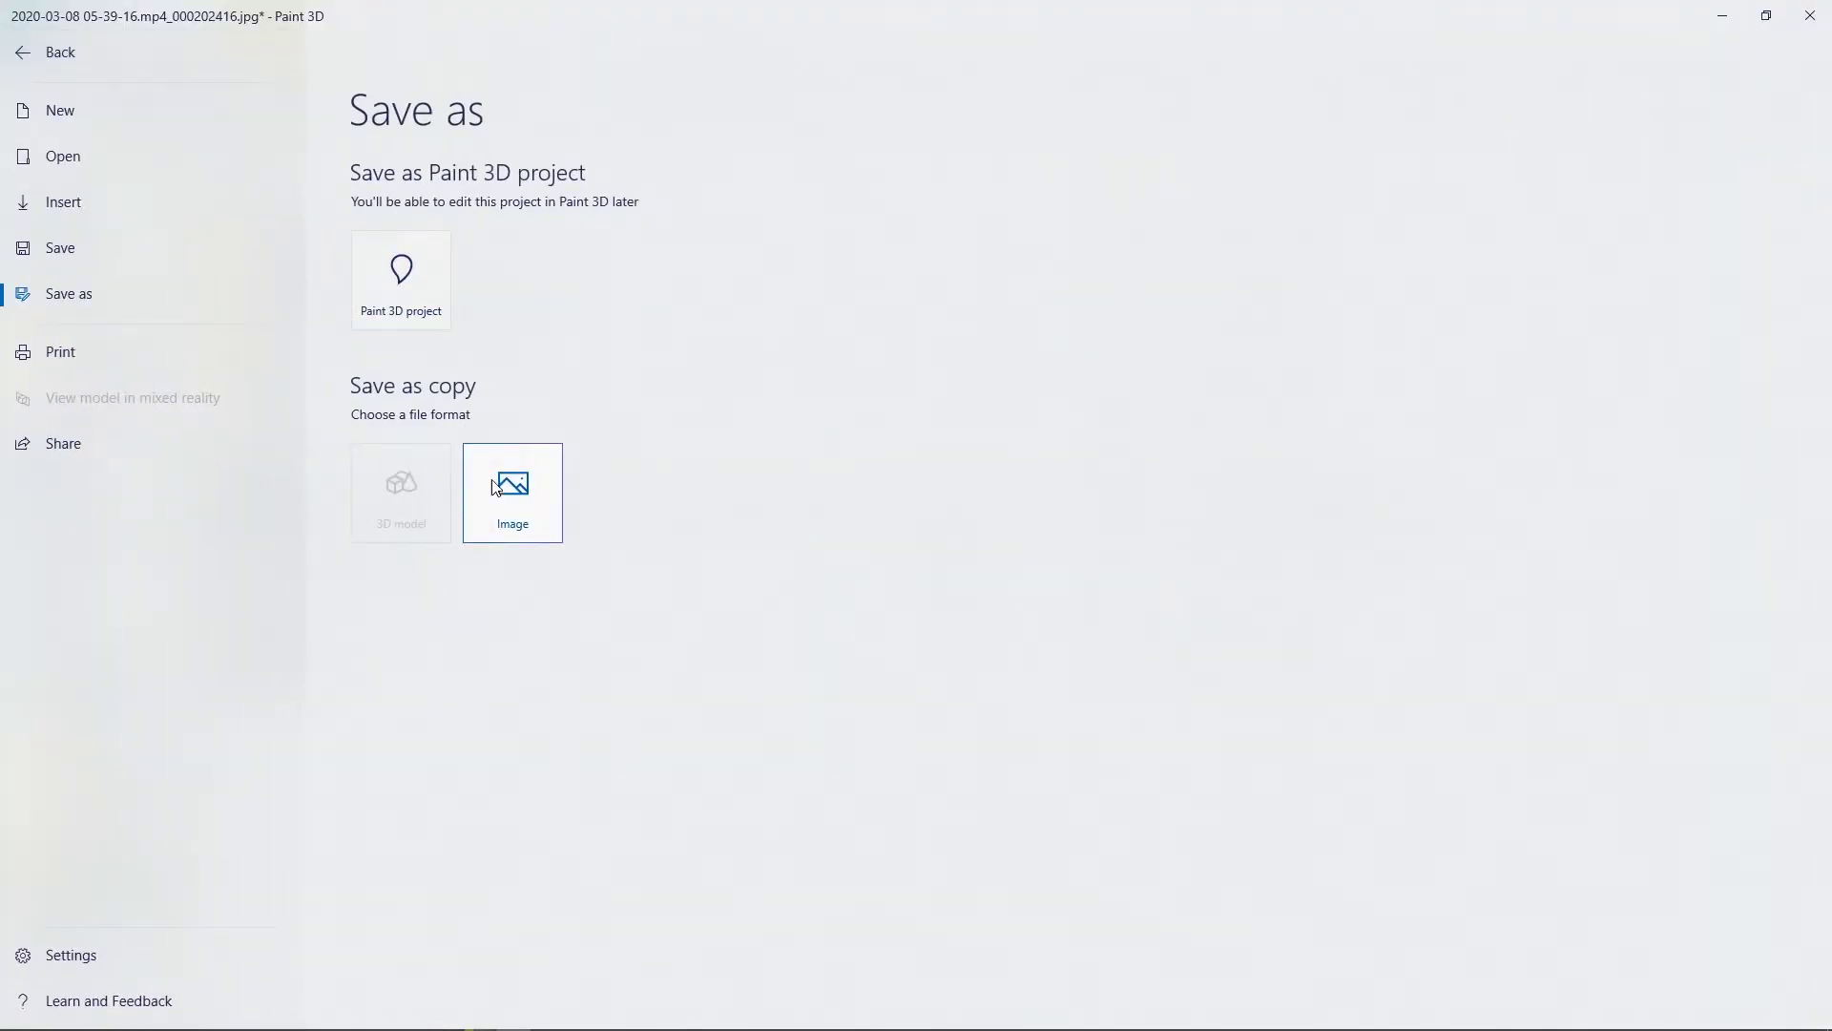
left_click(492, 486)
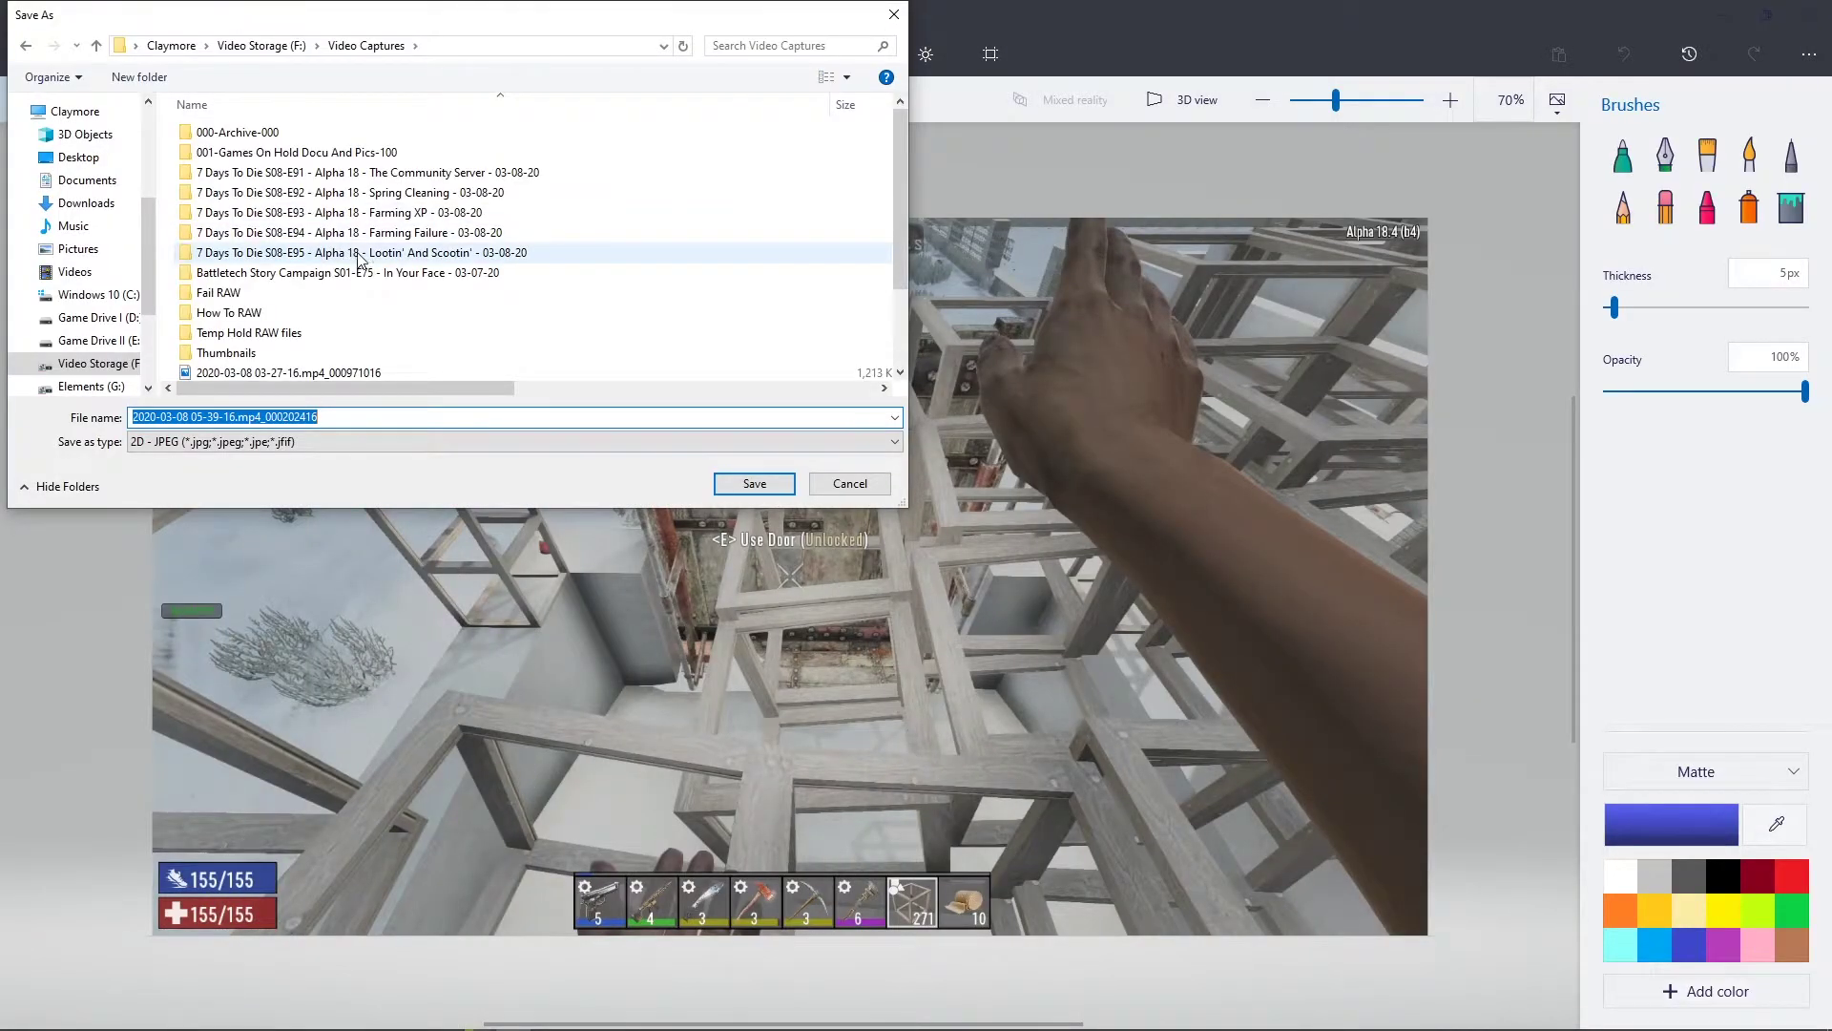
double_click(371, 232)
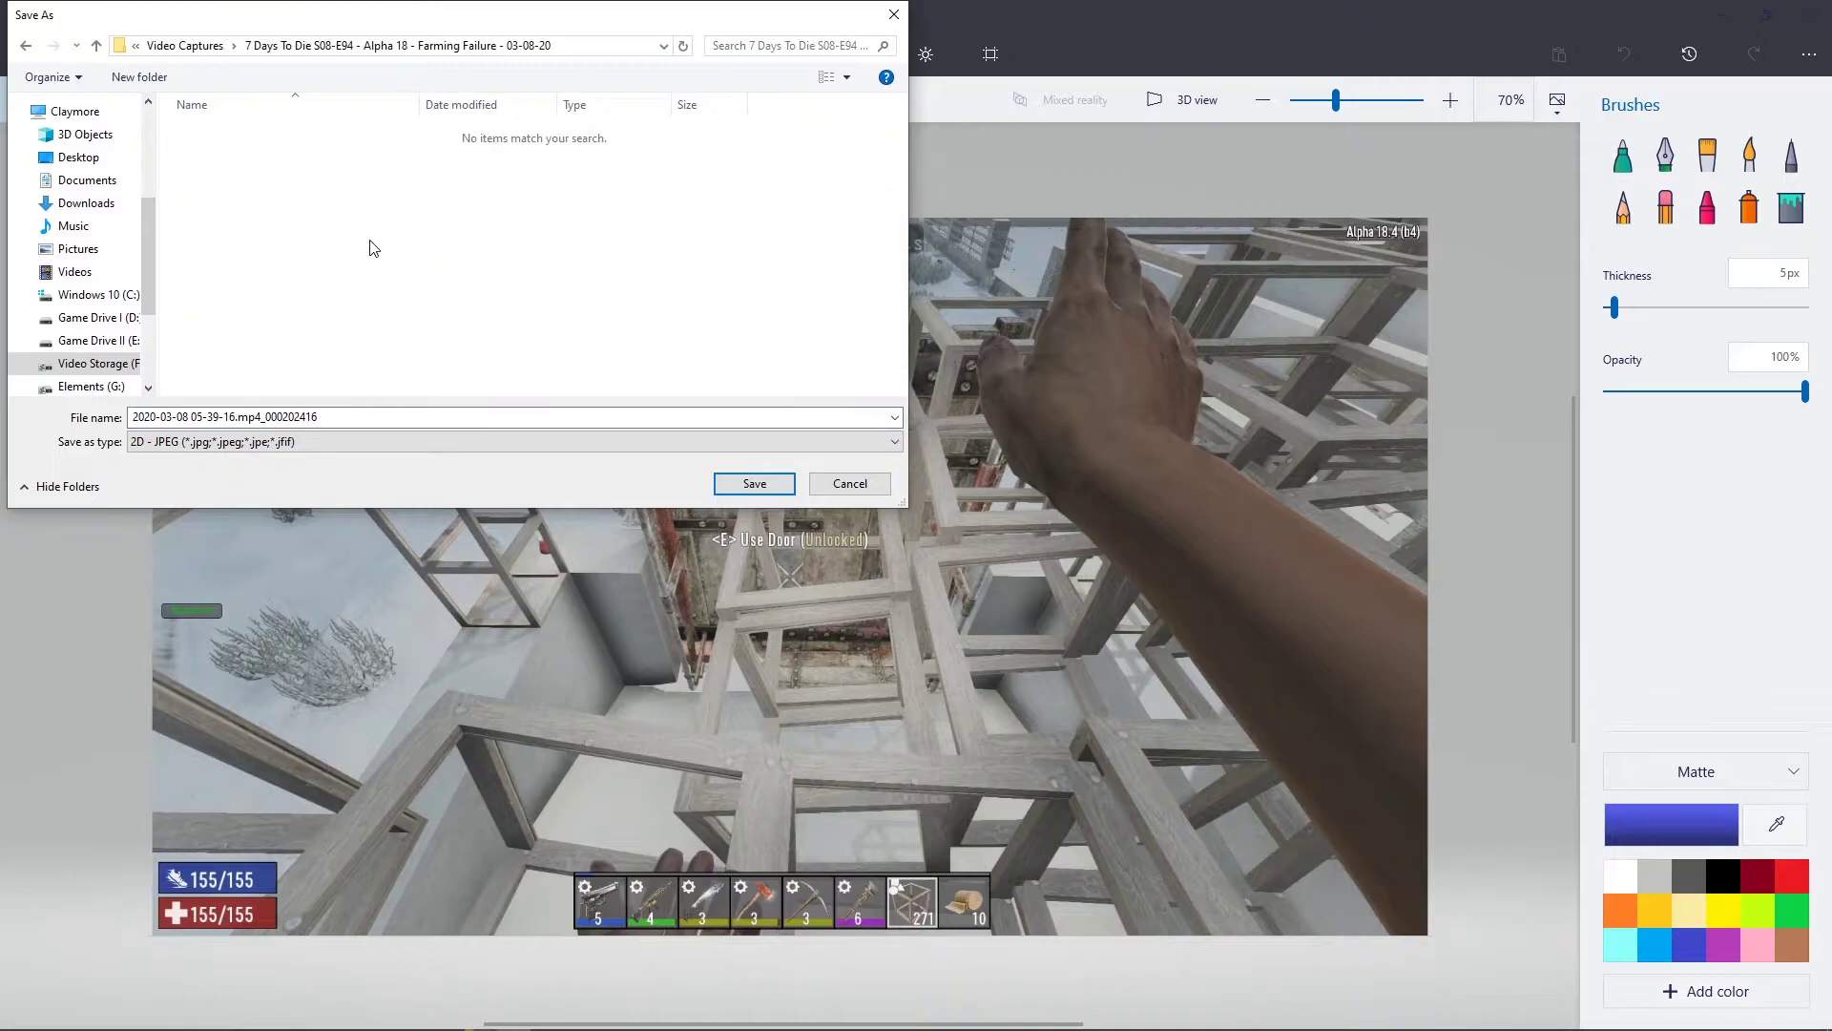
left_click(357, 417)
type("scre")
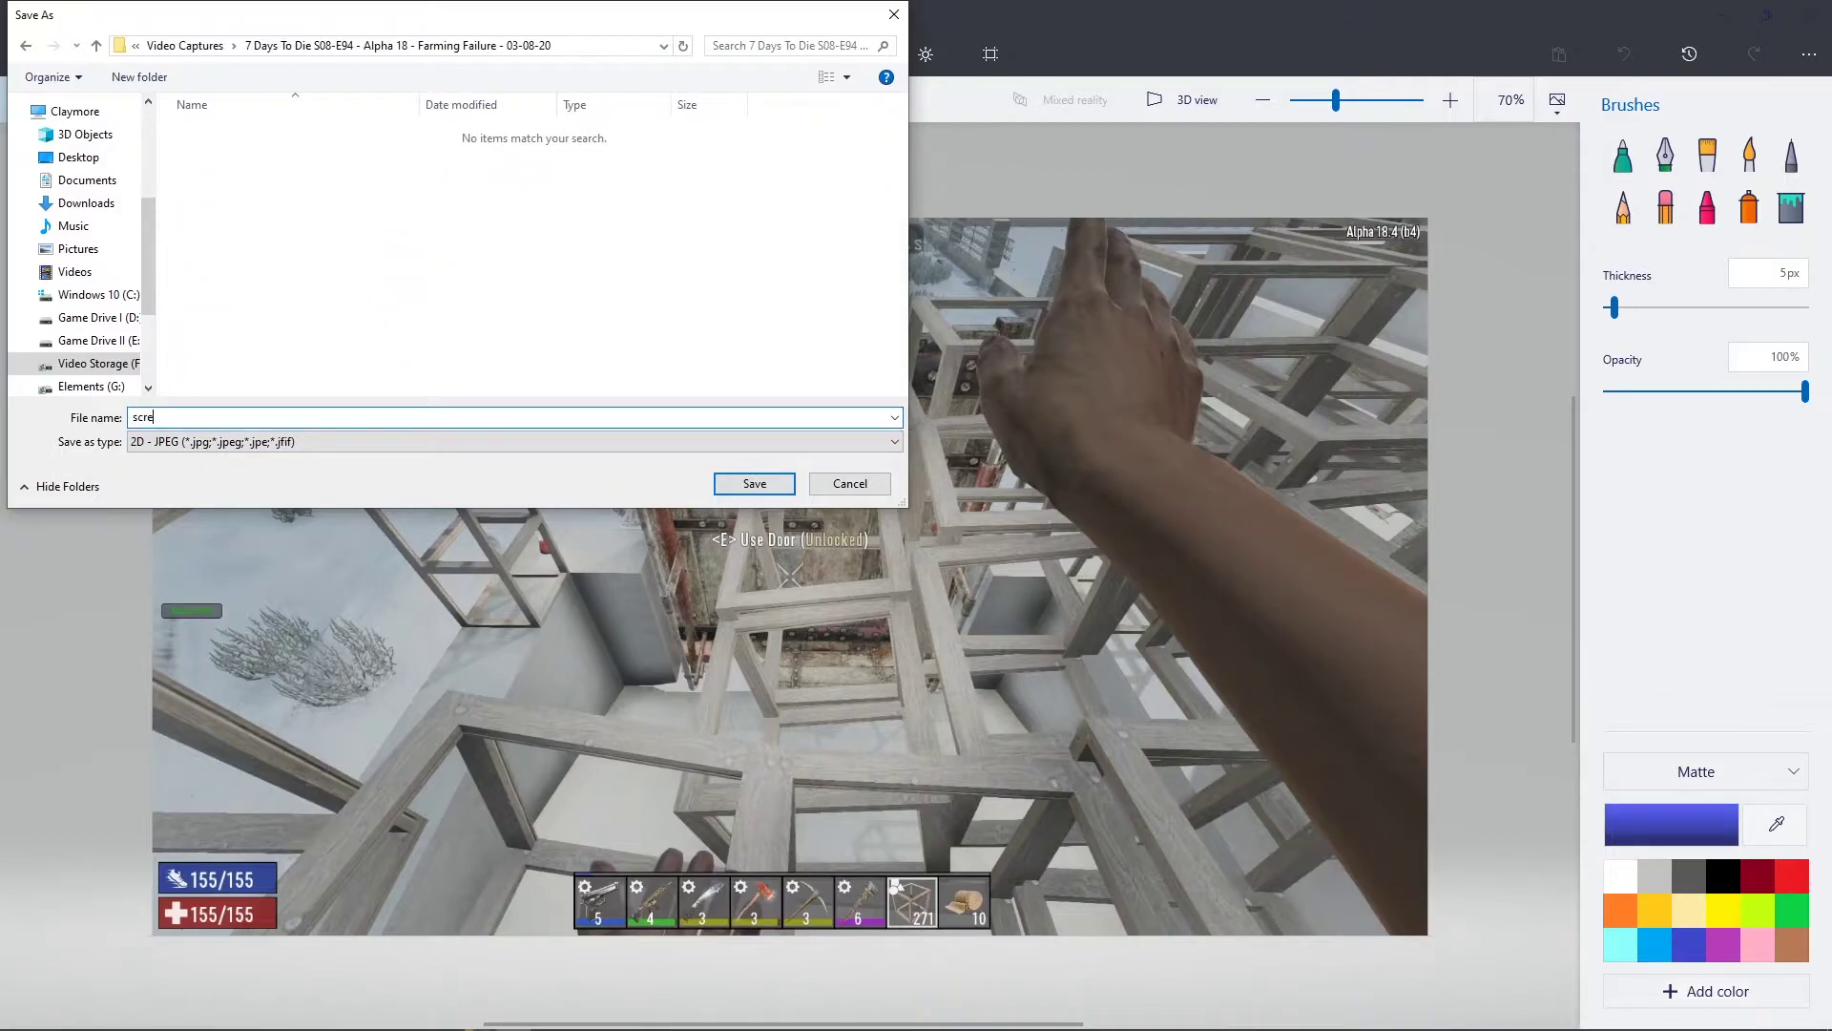
type("en1")
left_click(727, 482)
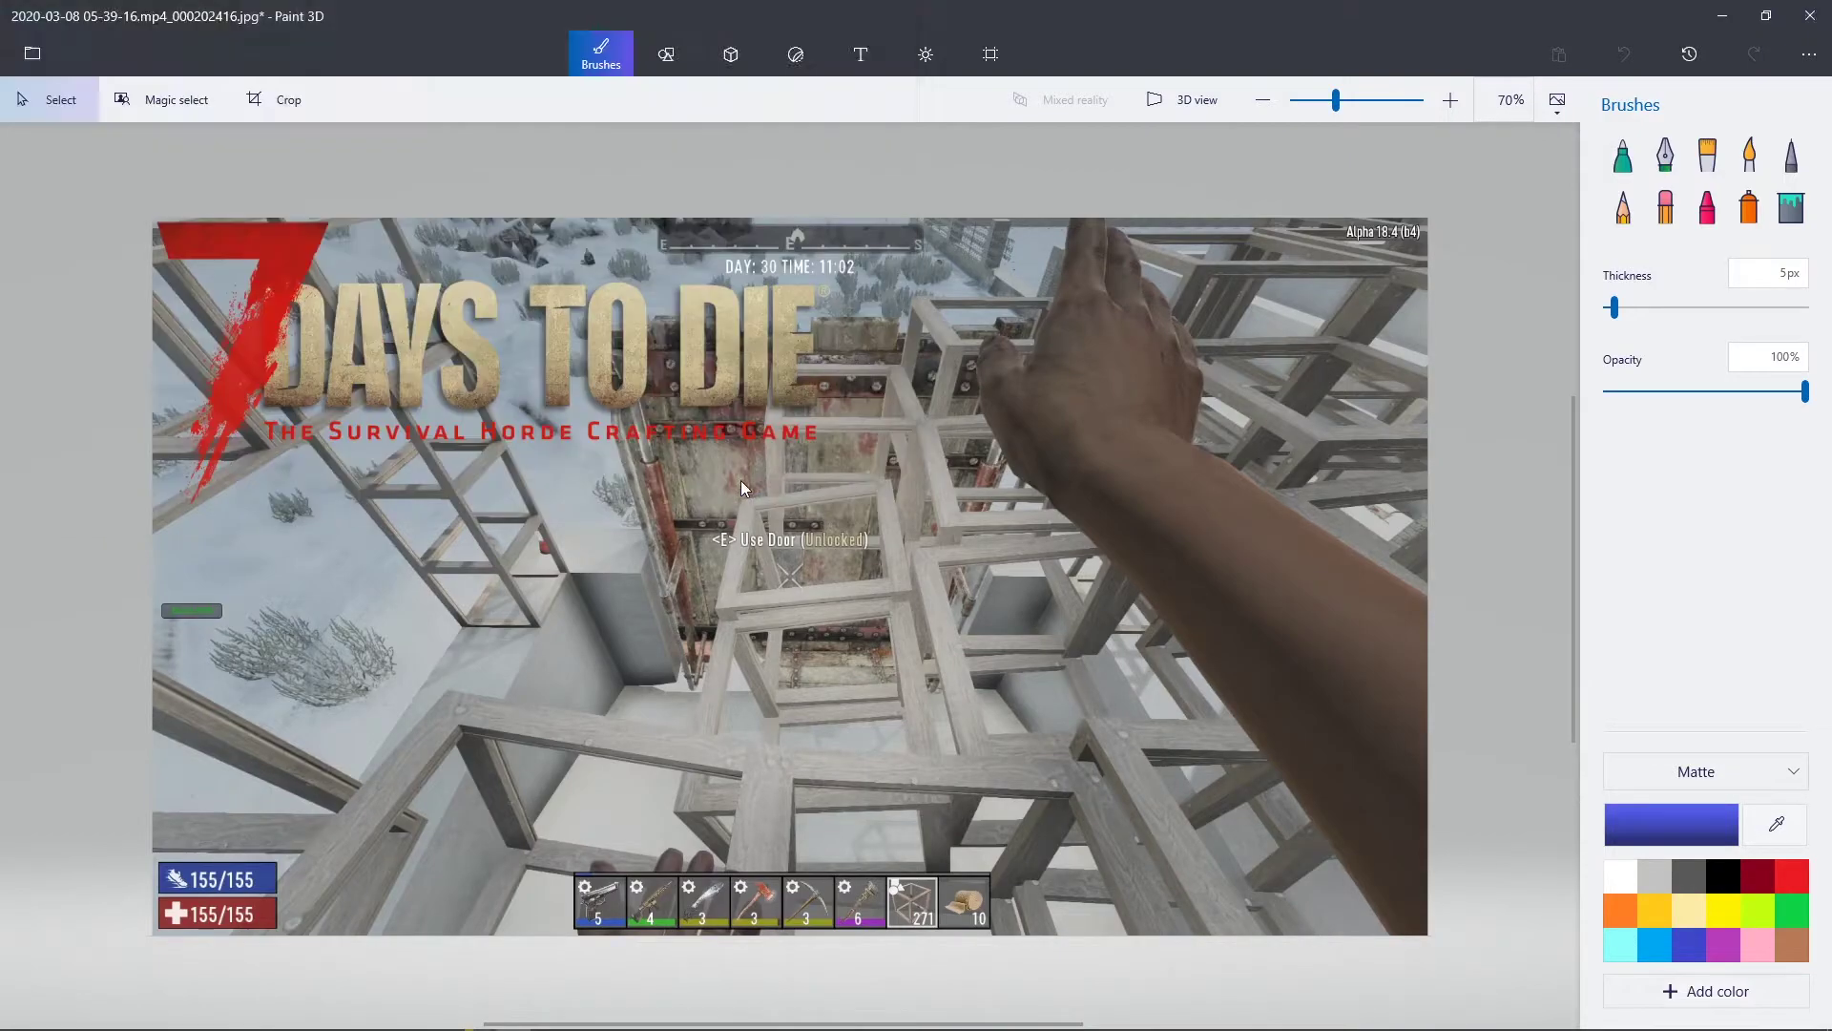
left_click(53, 69)
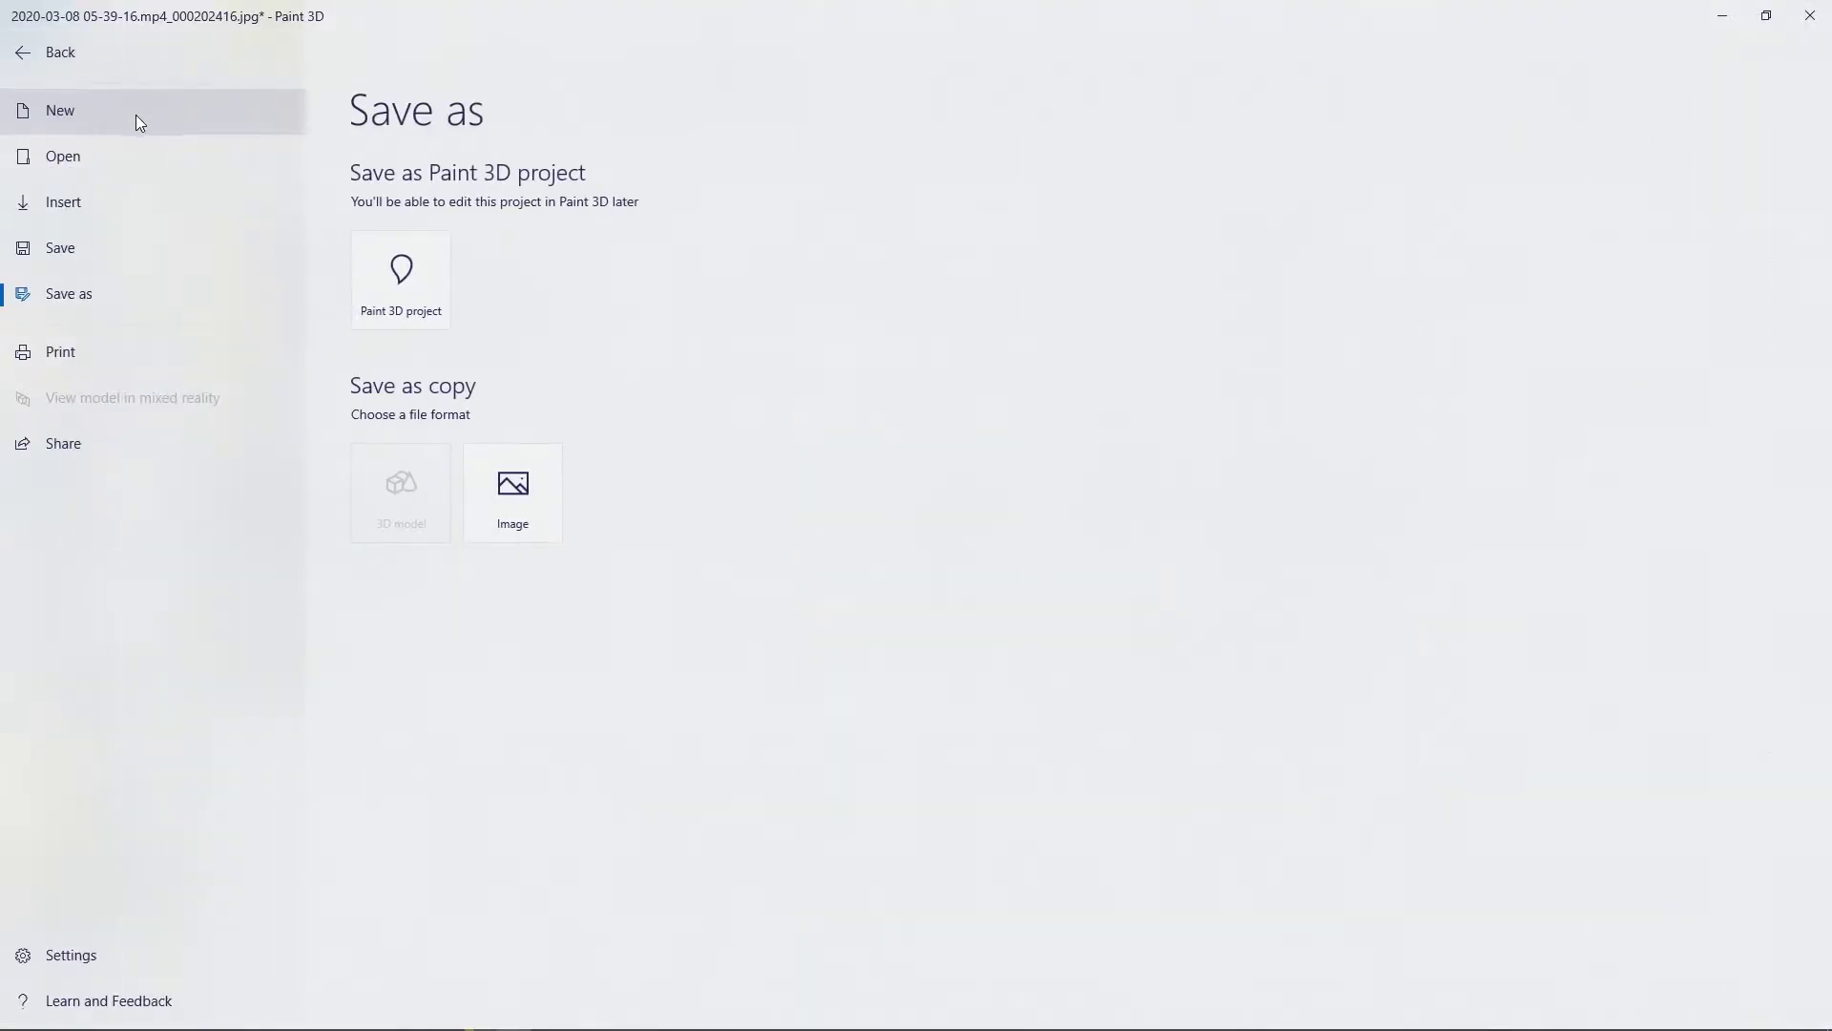
left_click(158, 159)
left_click(467, 191)
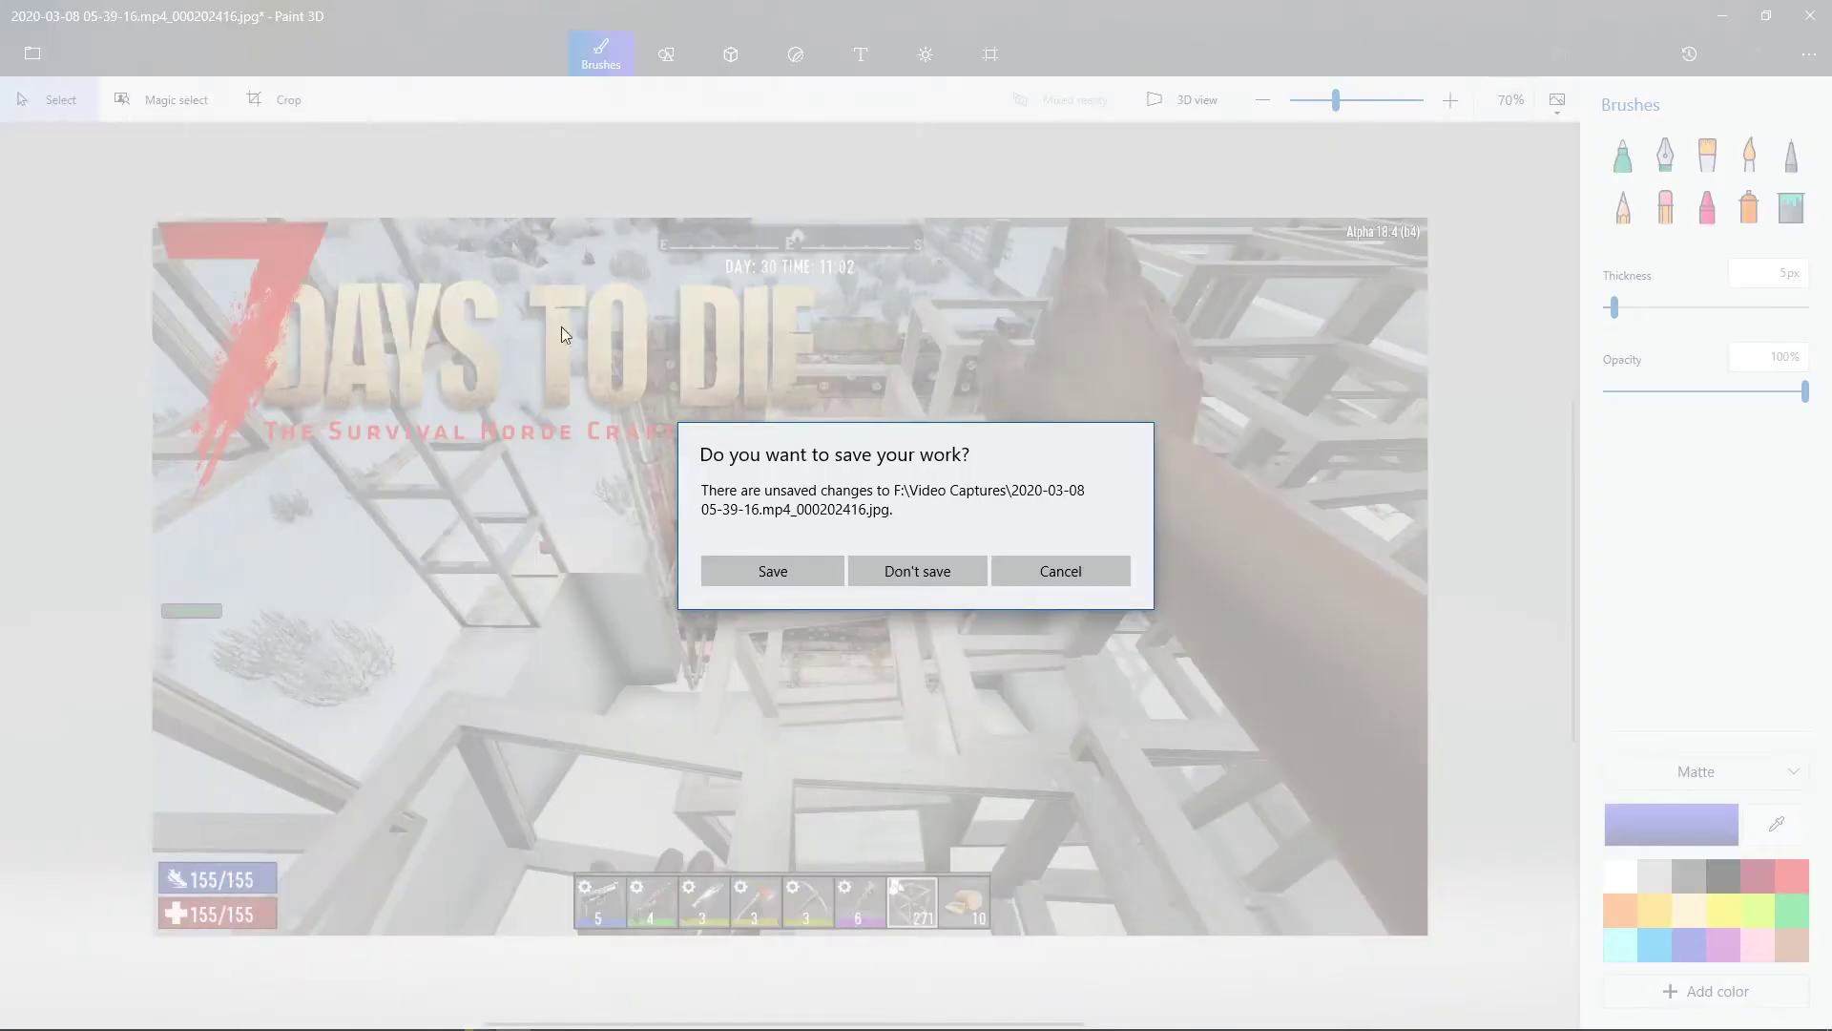
left_click(916, 569)
scroll(382, 372, "down", 2)
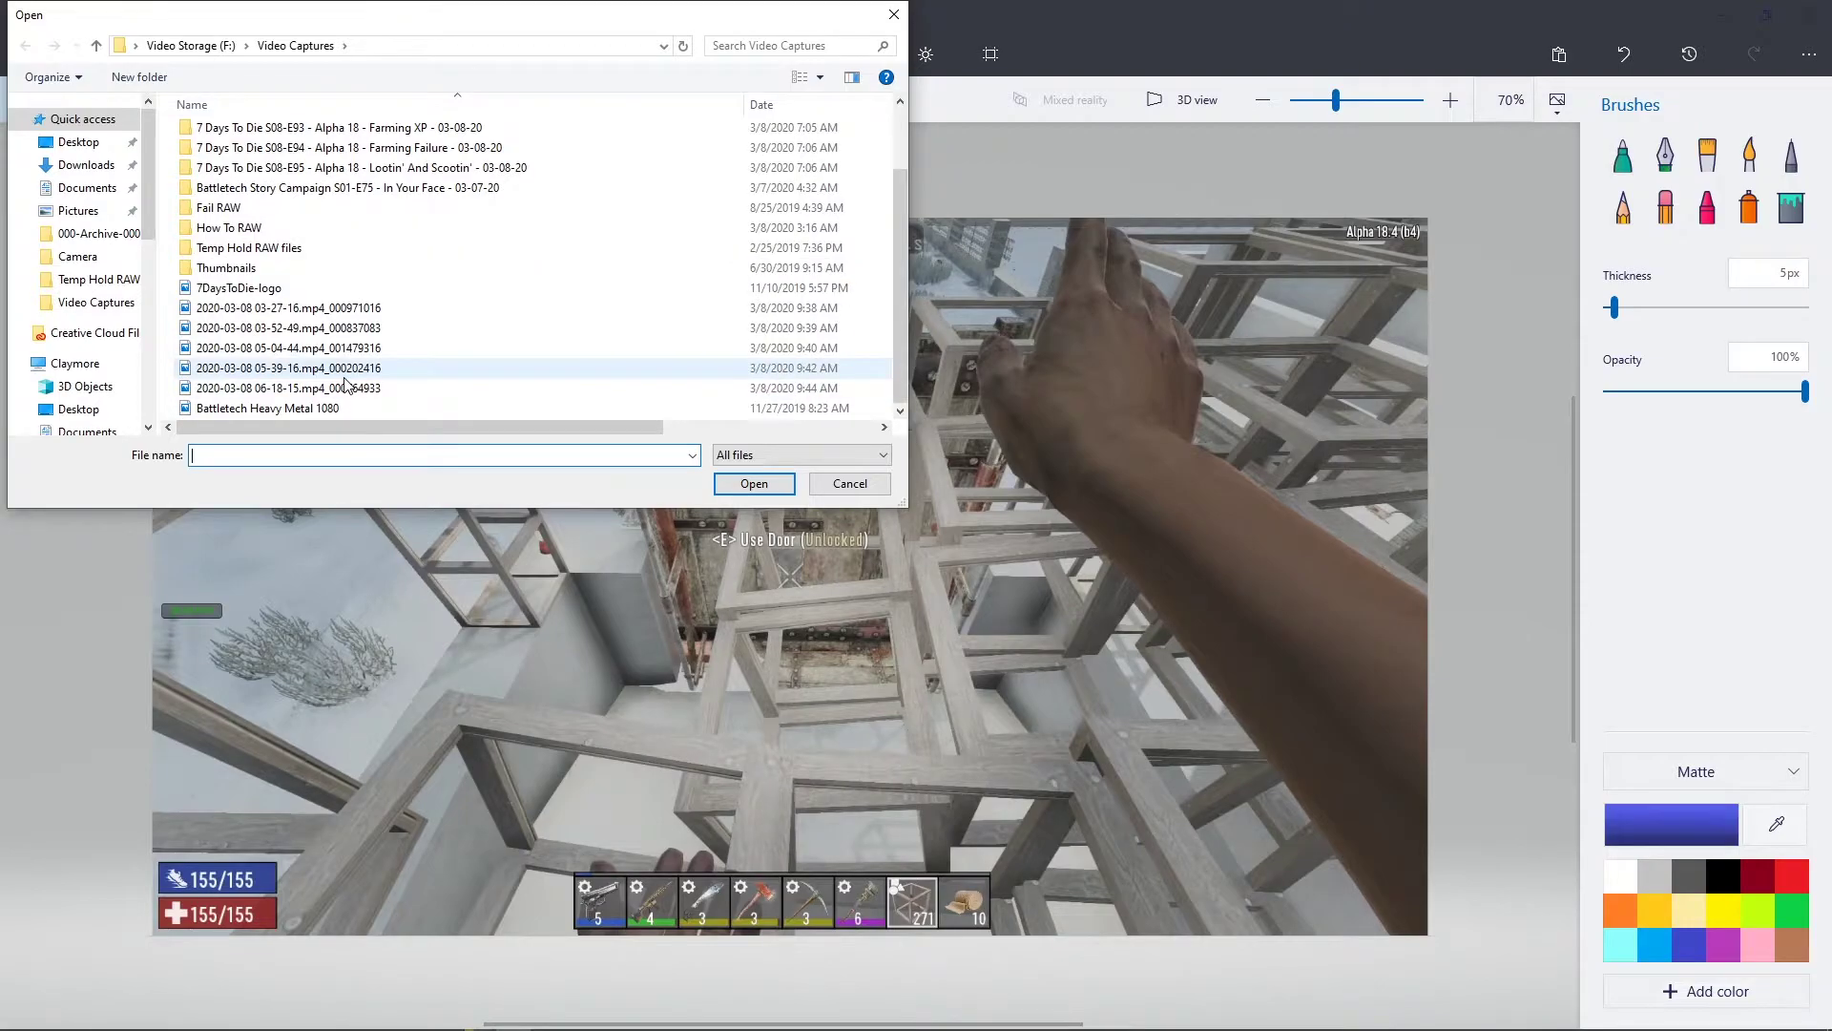
left_click(344, 387)
left_click(754, 483)
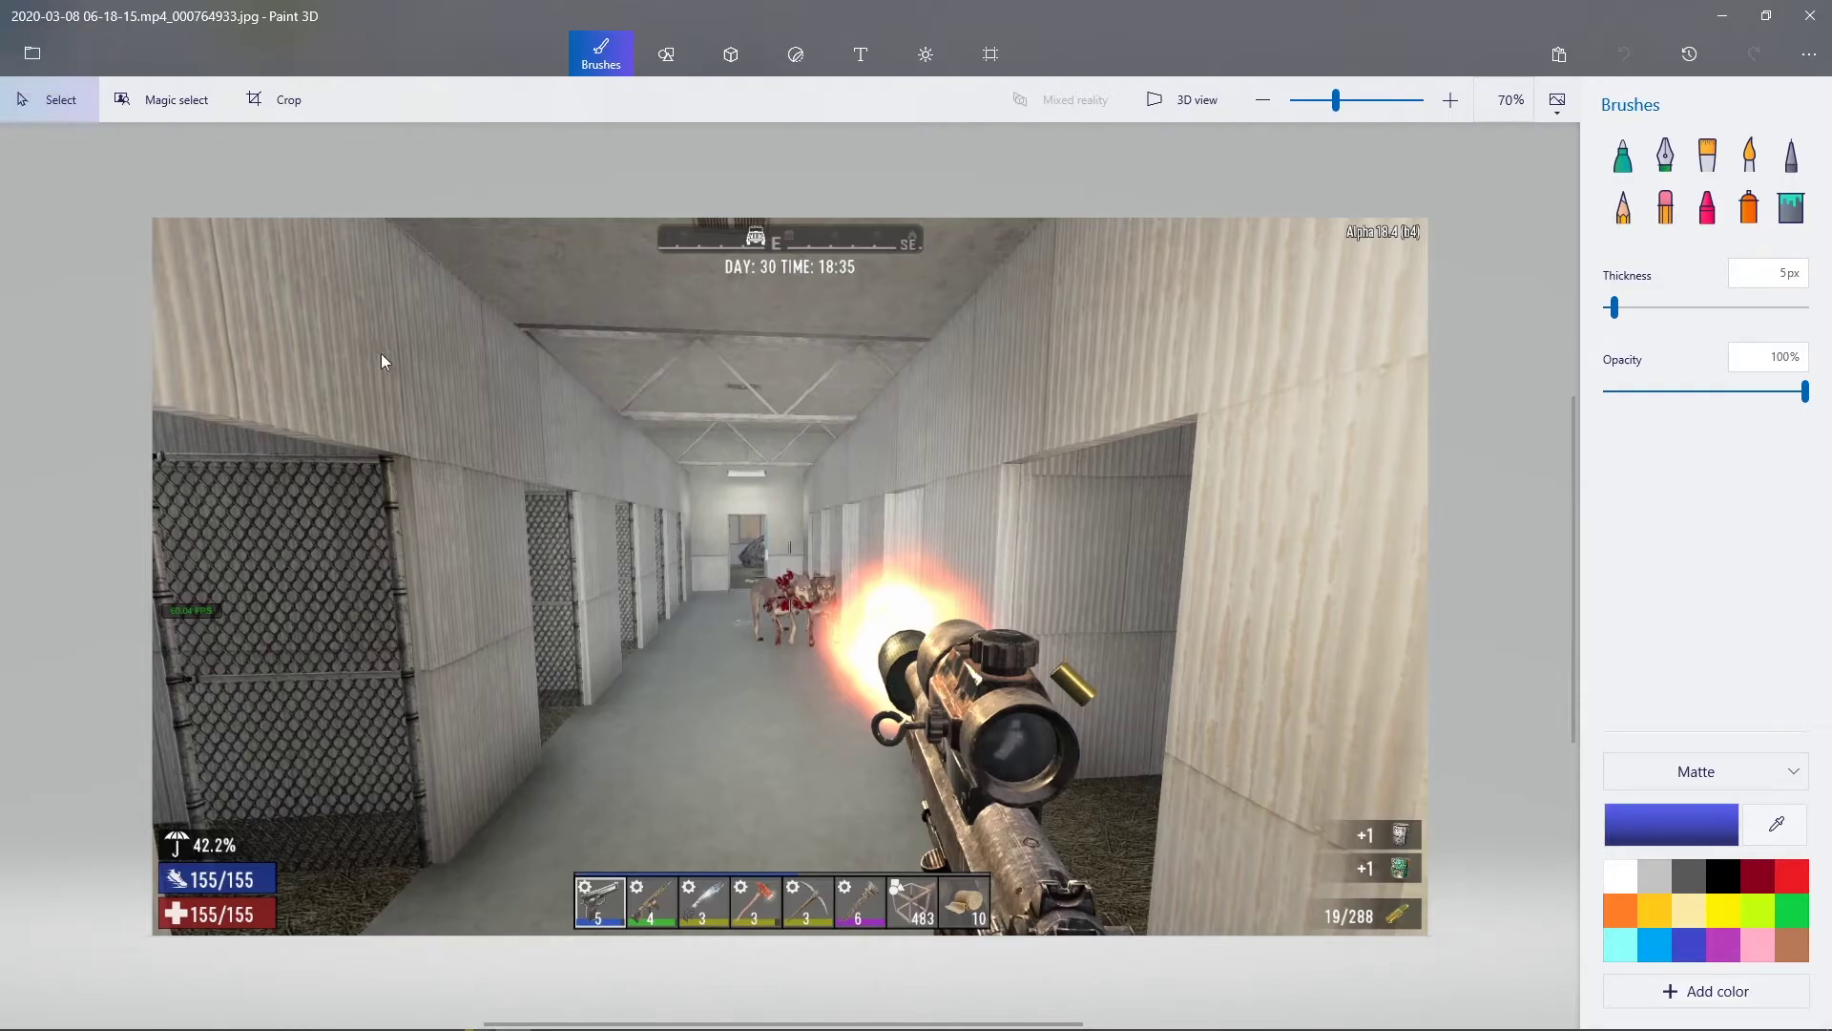
Insert the 7DaysToDie-logo image and place it in the upper-left corner of the 06-18-15 still
left_click(48, 55)
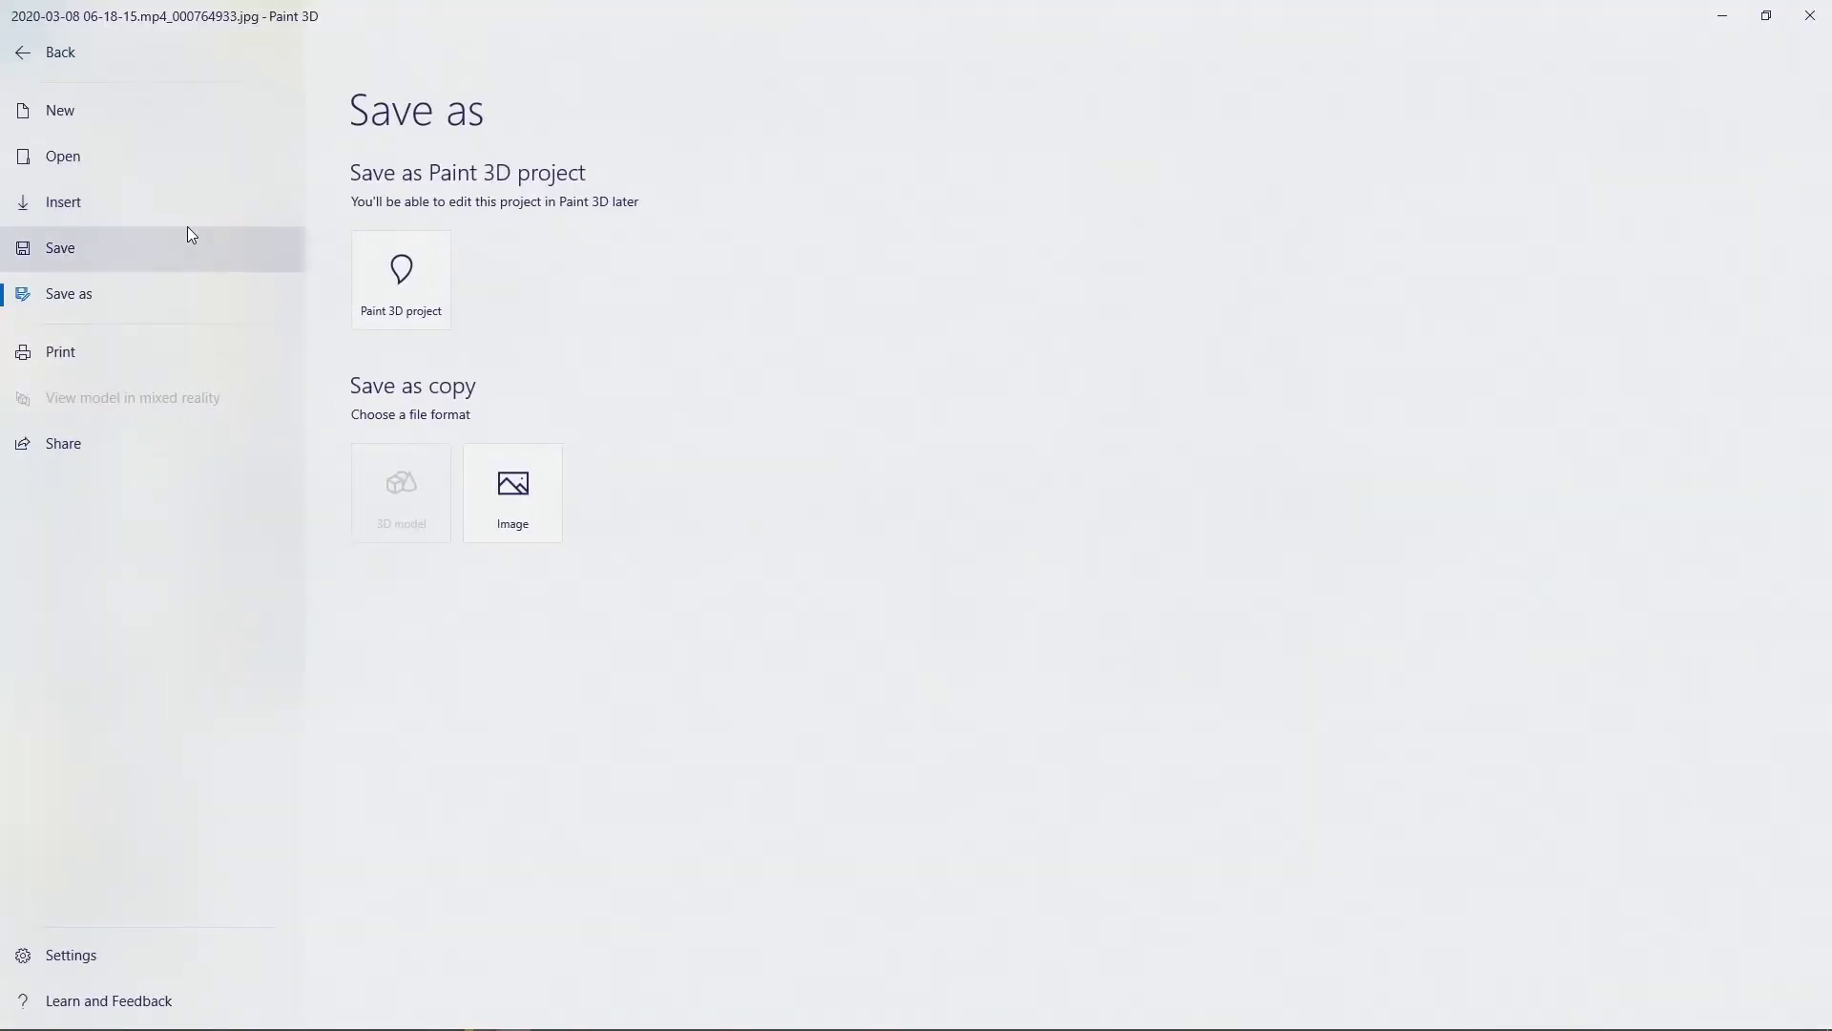
left_click(185, 206)
left_click(458, 372)
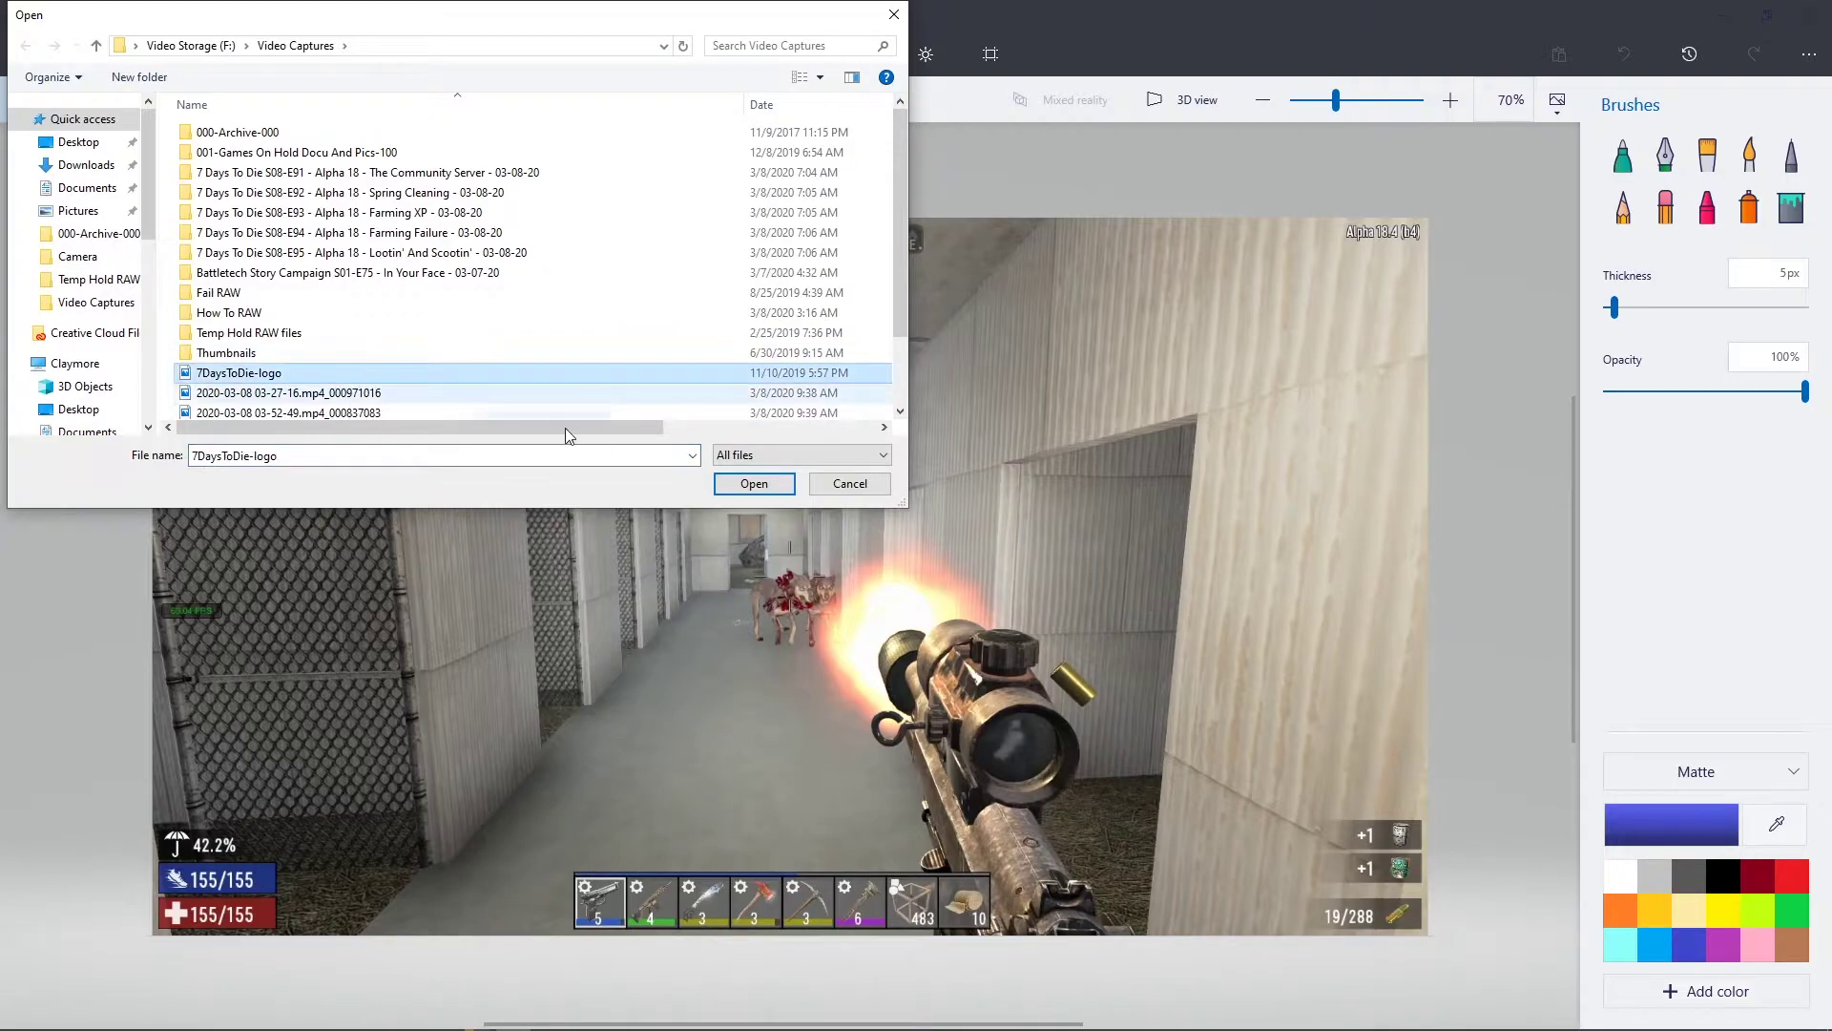
left_click(754, 484)
left_click_drag(760, 569, 461, 356)
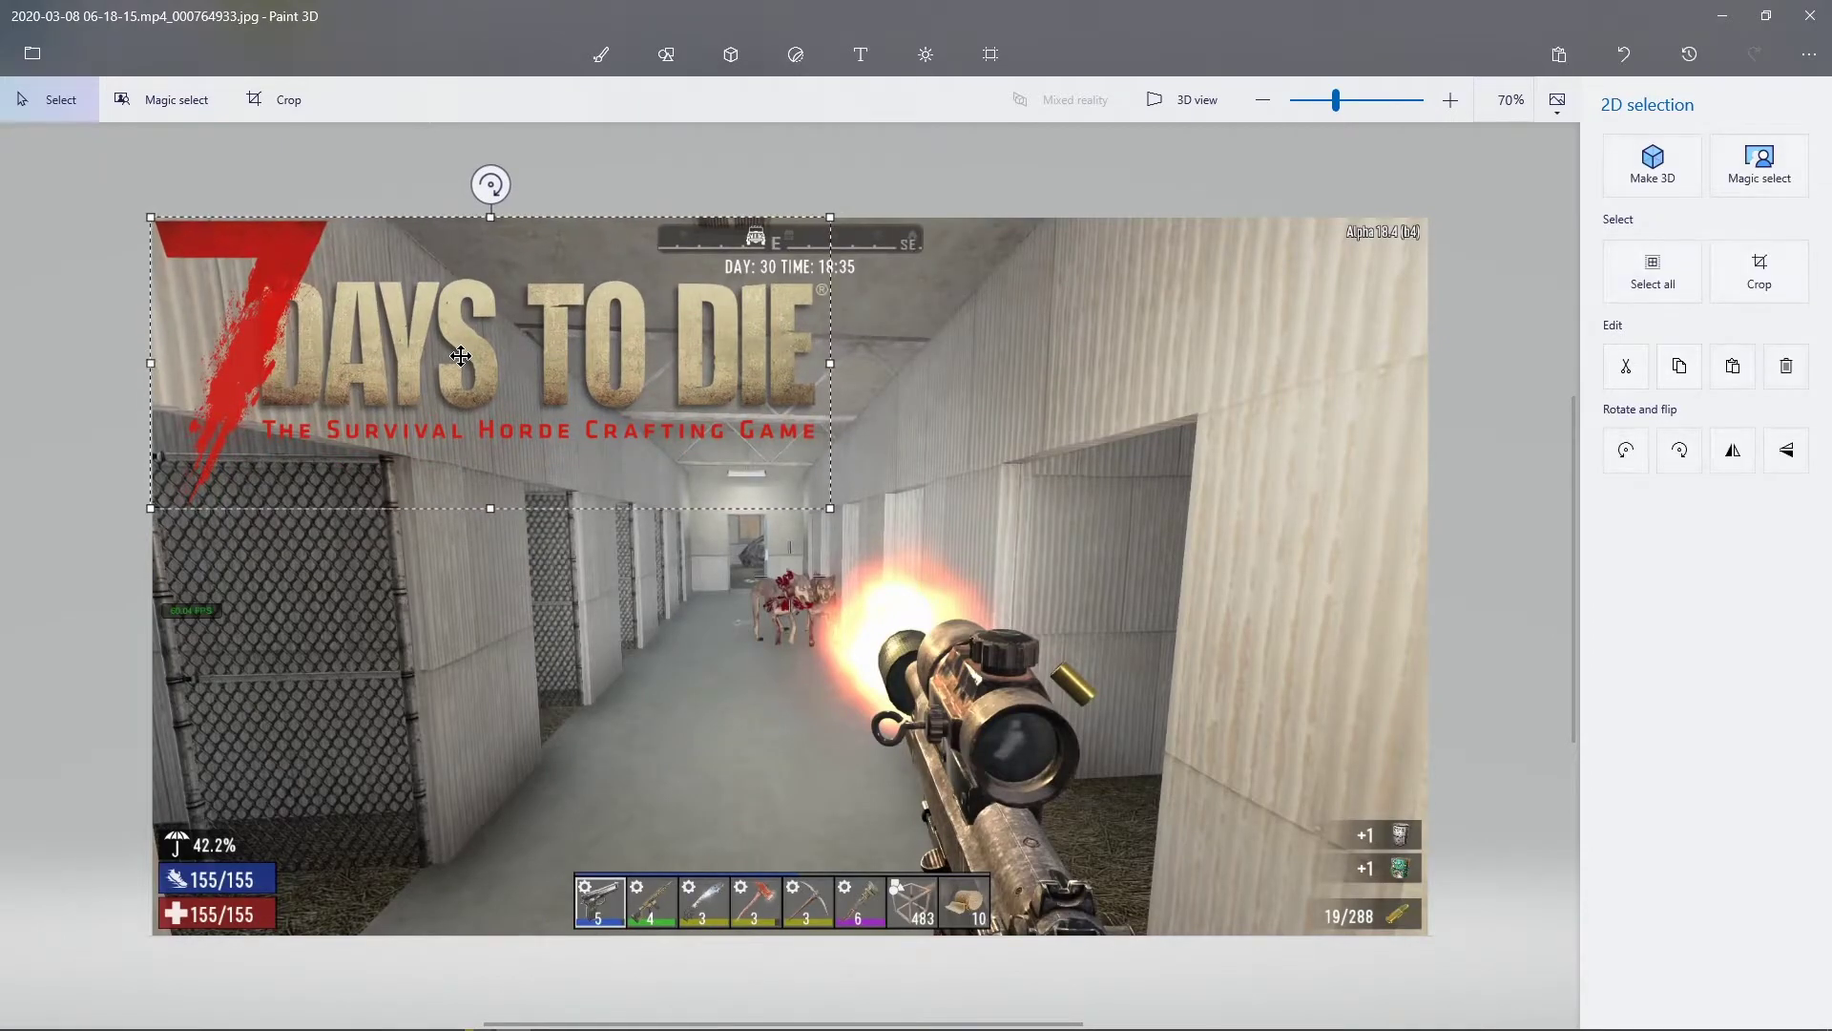
left_click(1139, 491)
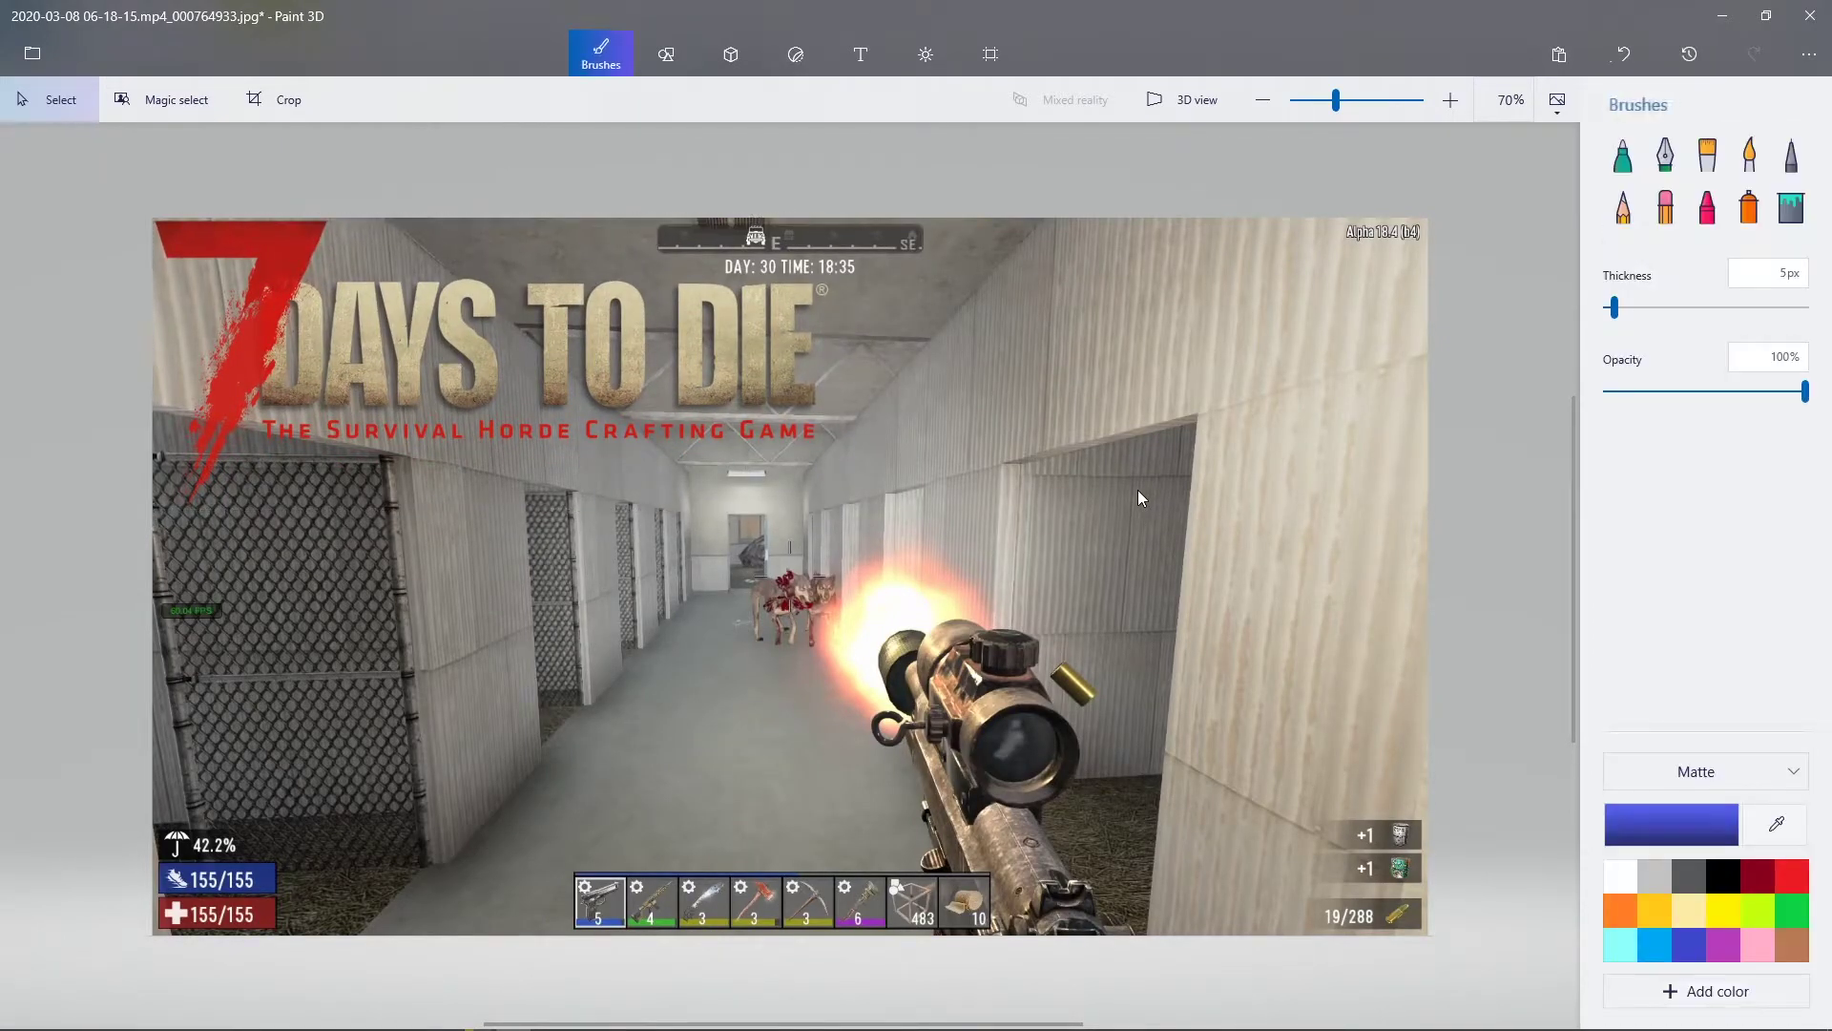
Save a JPEG copy in the 7 Days To Die S08-E95 - Alpha 18 - Lootin' And Scootin' - 03-08-20 folder
left_click(43, 50)
left_click(514, 491)
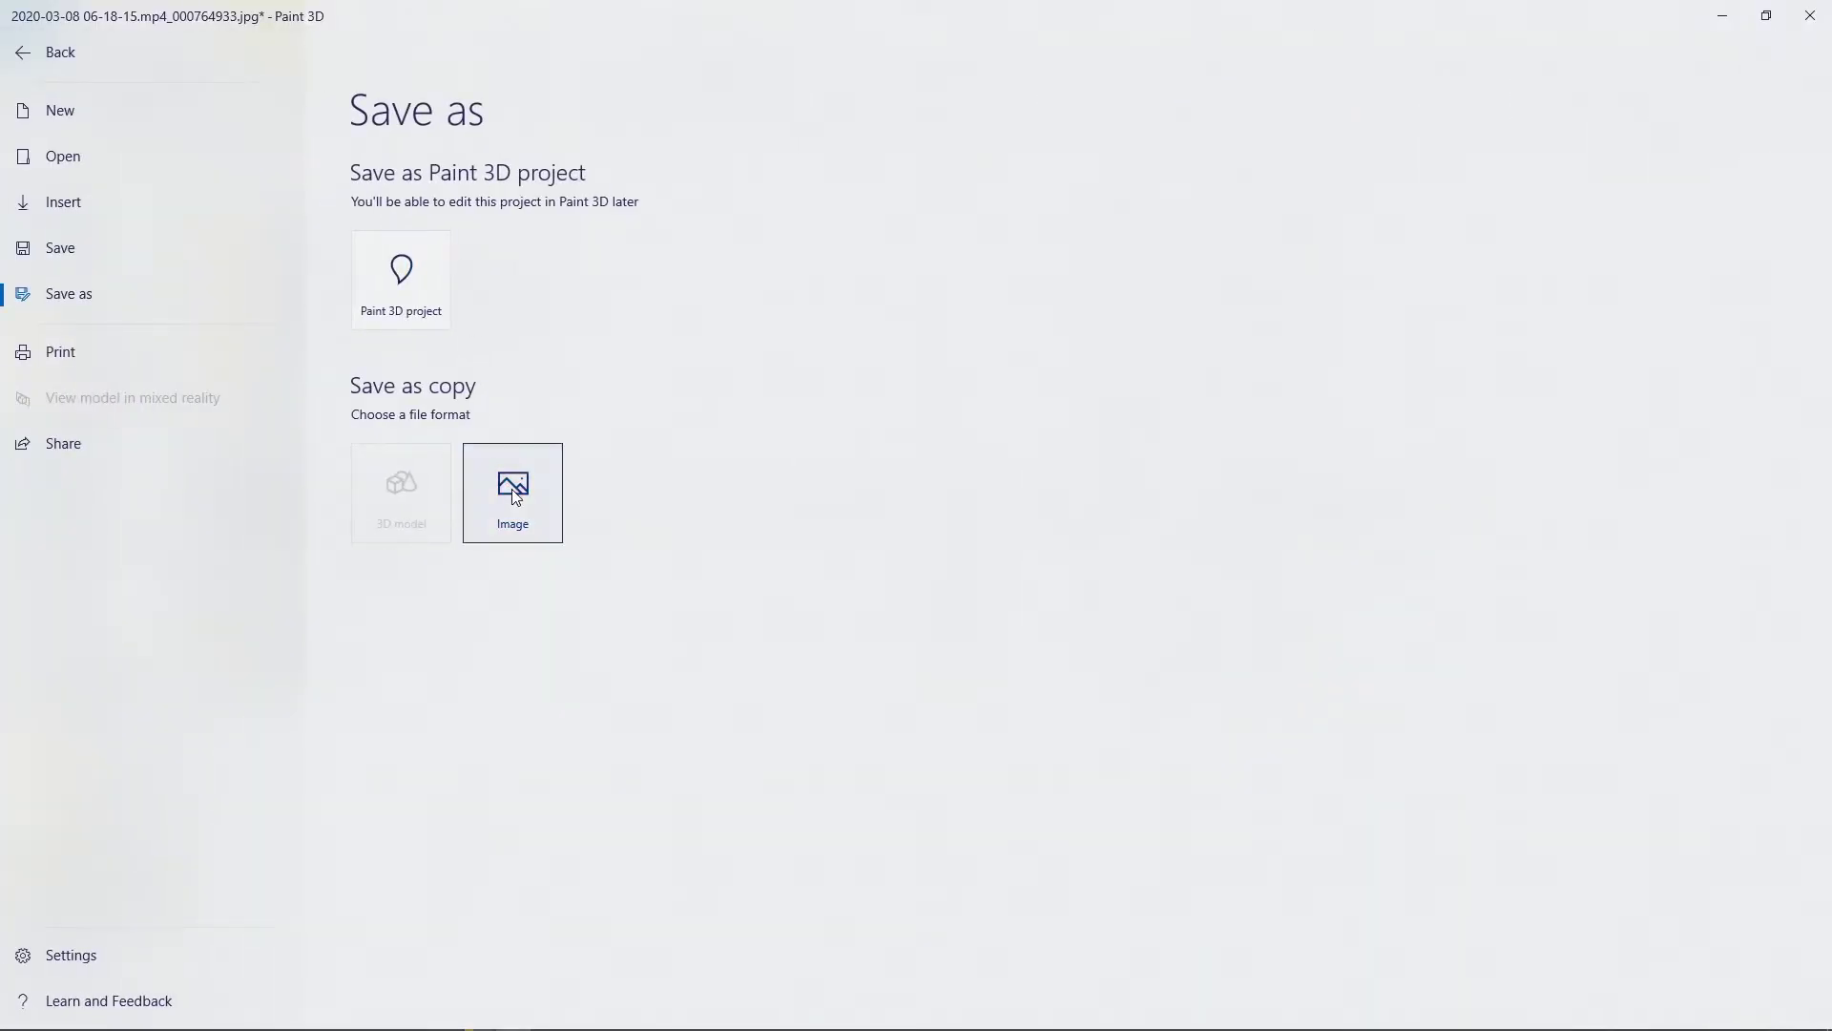
left_click(209, 47)
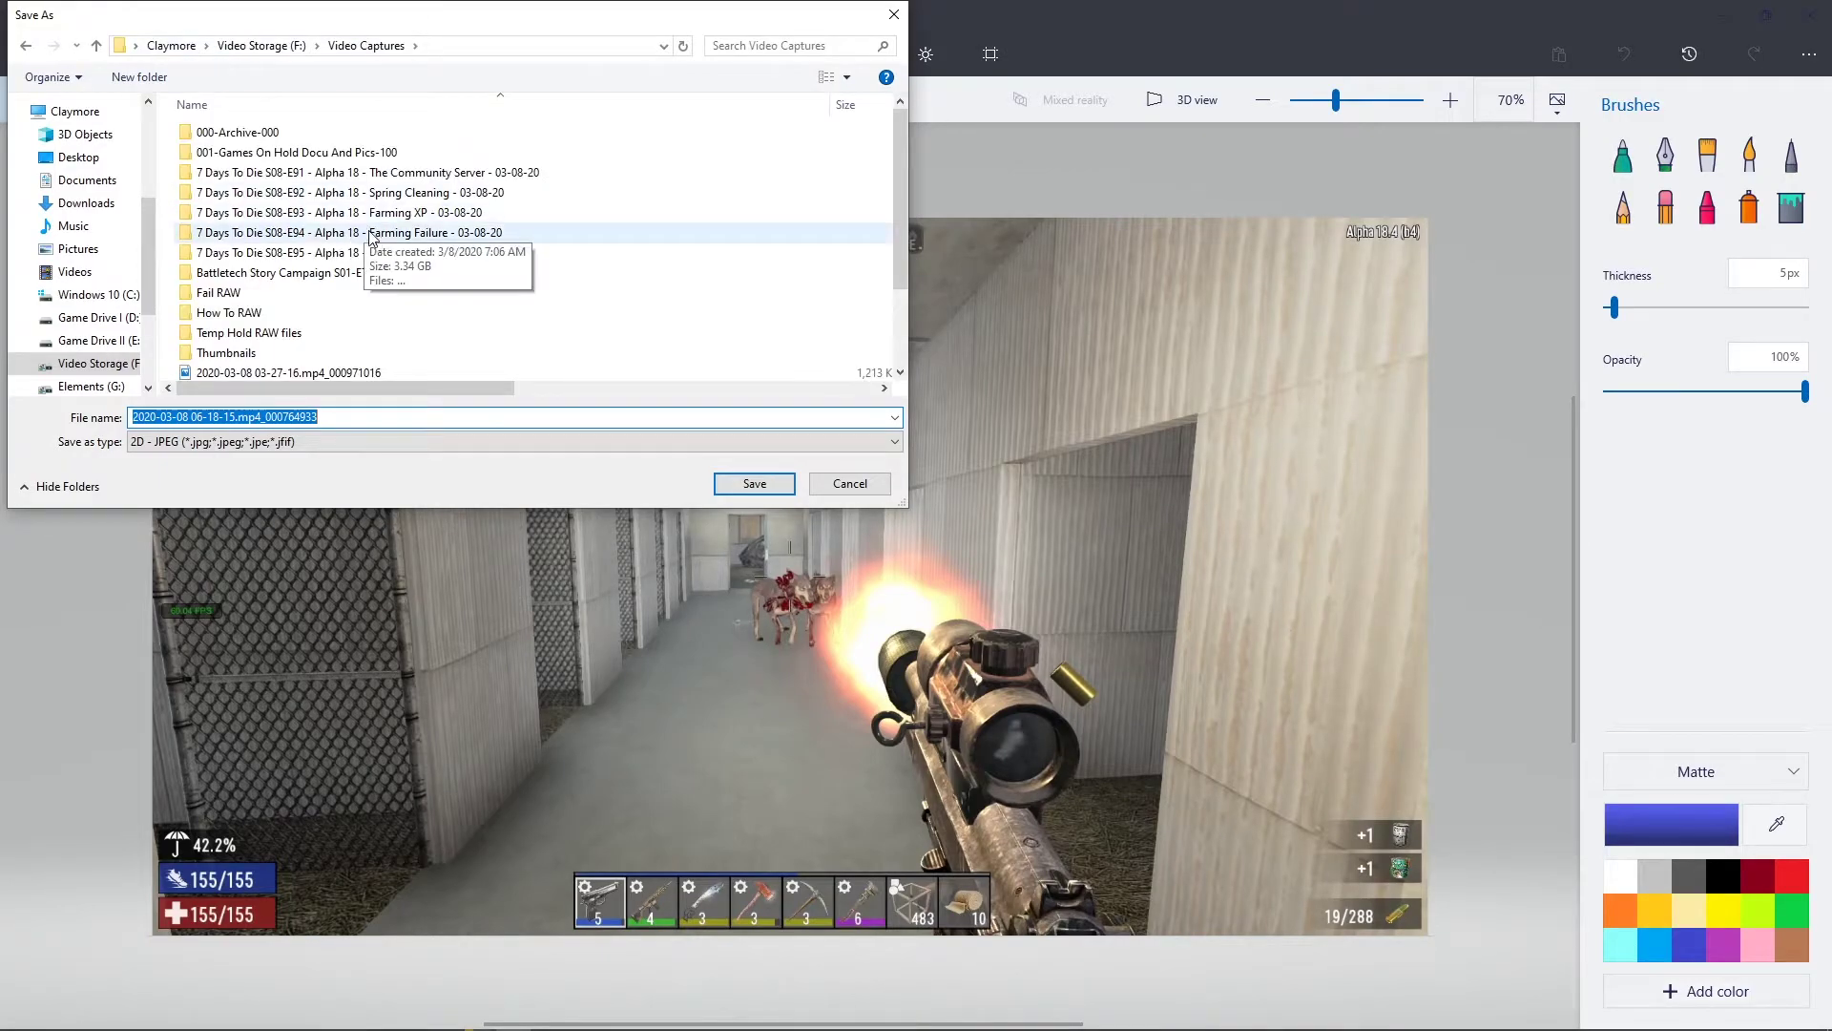
double_click(379, 251)
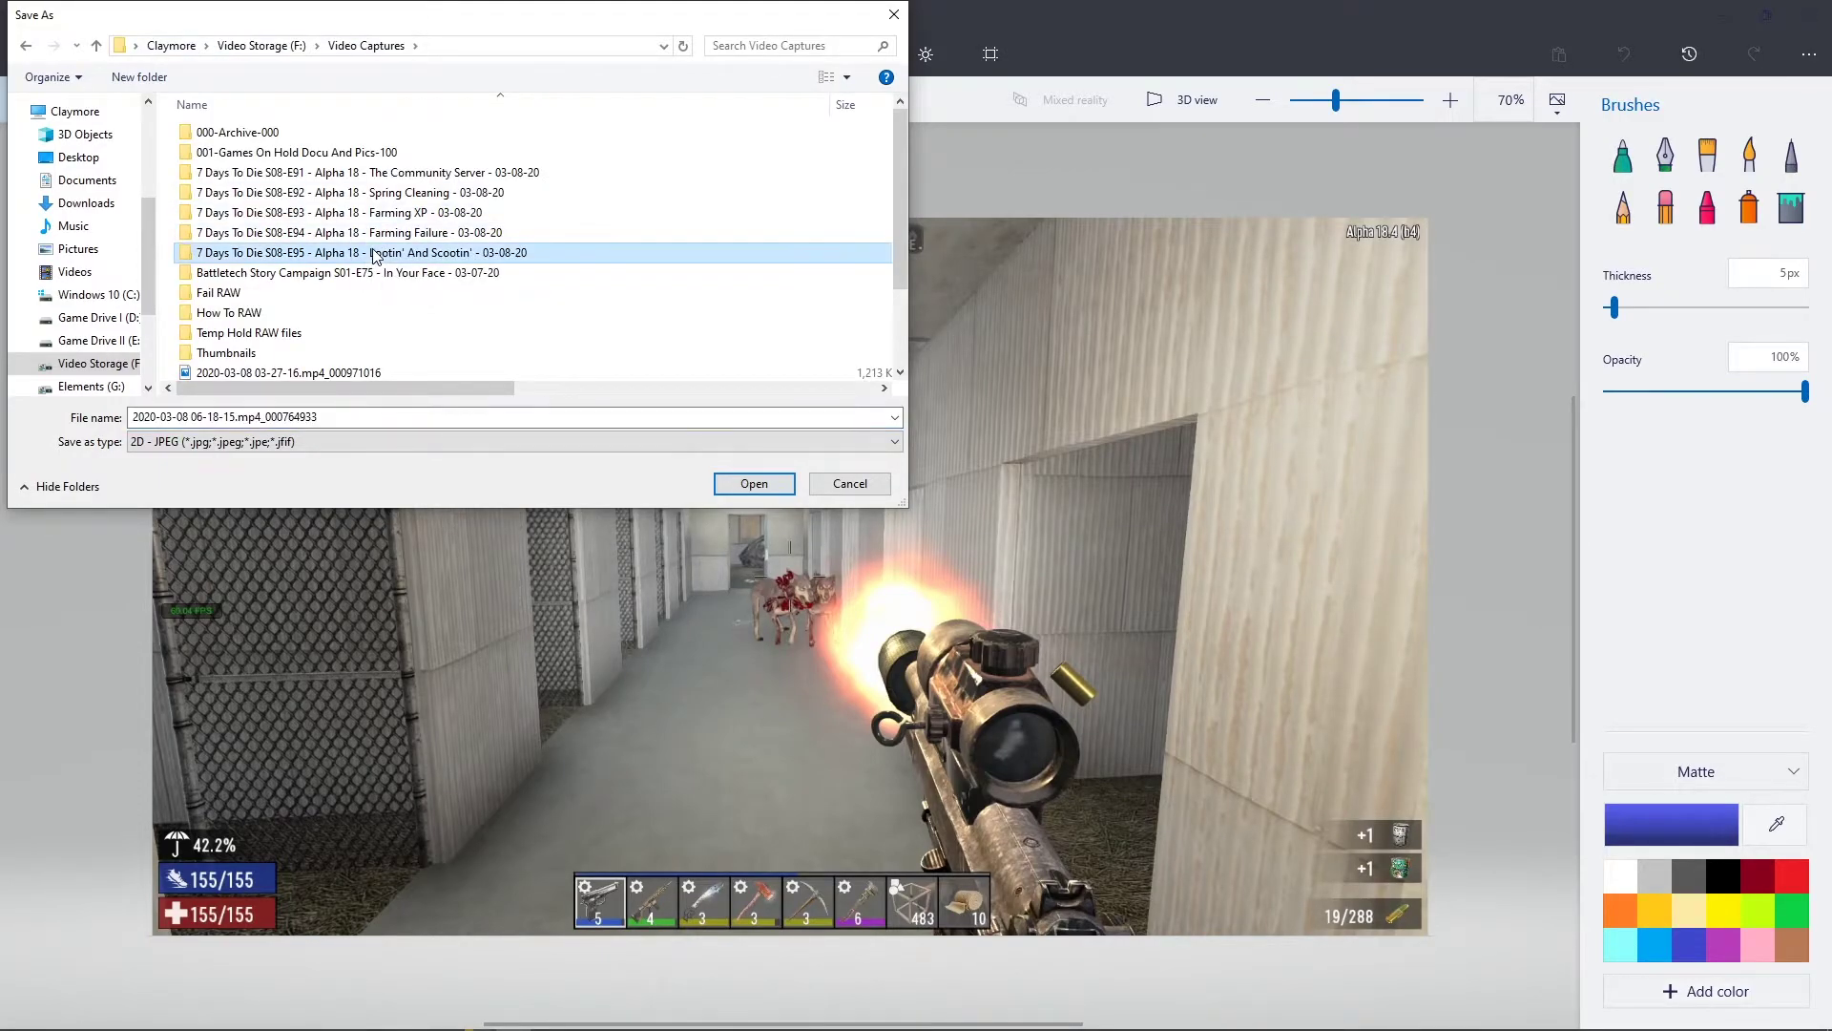
left_click(367, 412)
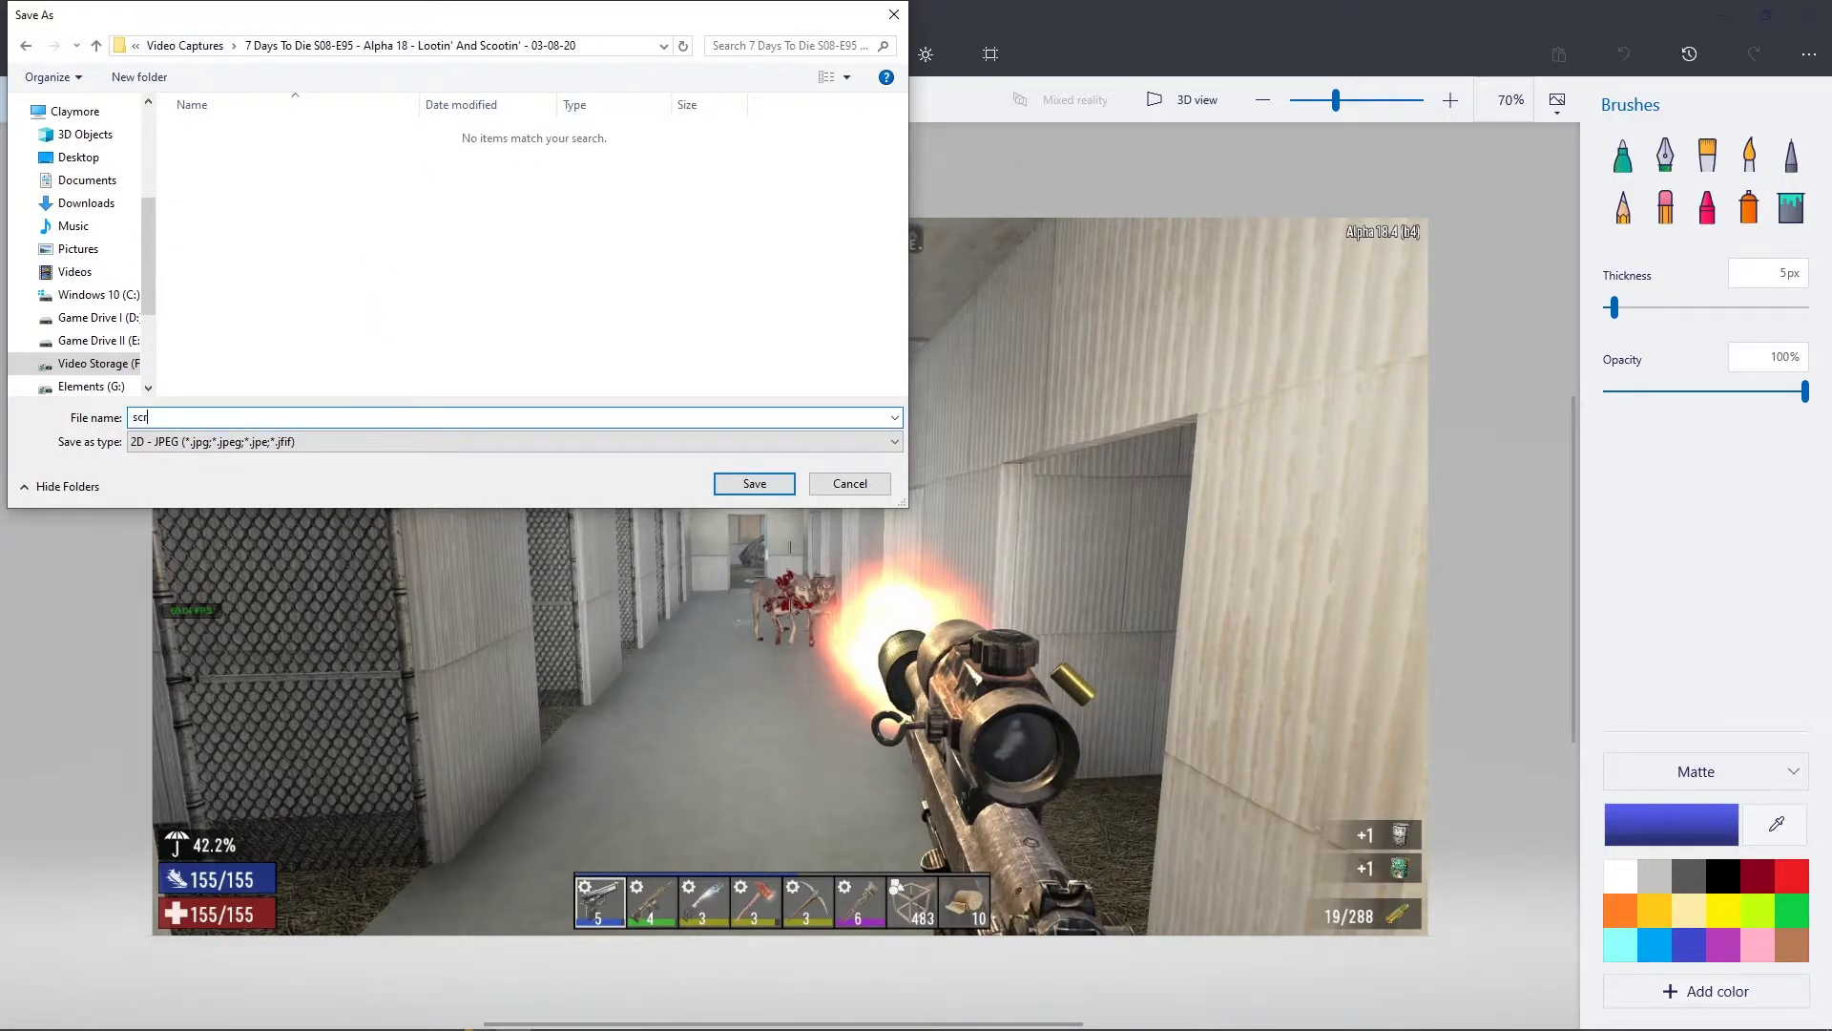
left_click(757, 484)
left_click(1810, 15)
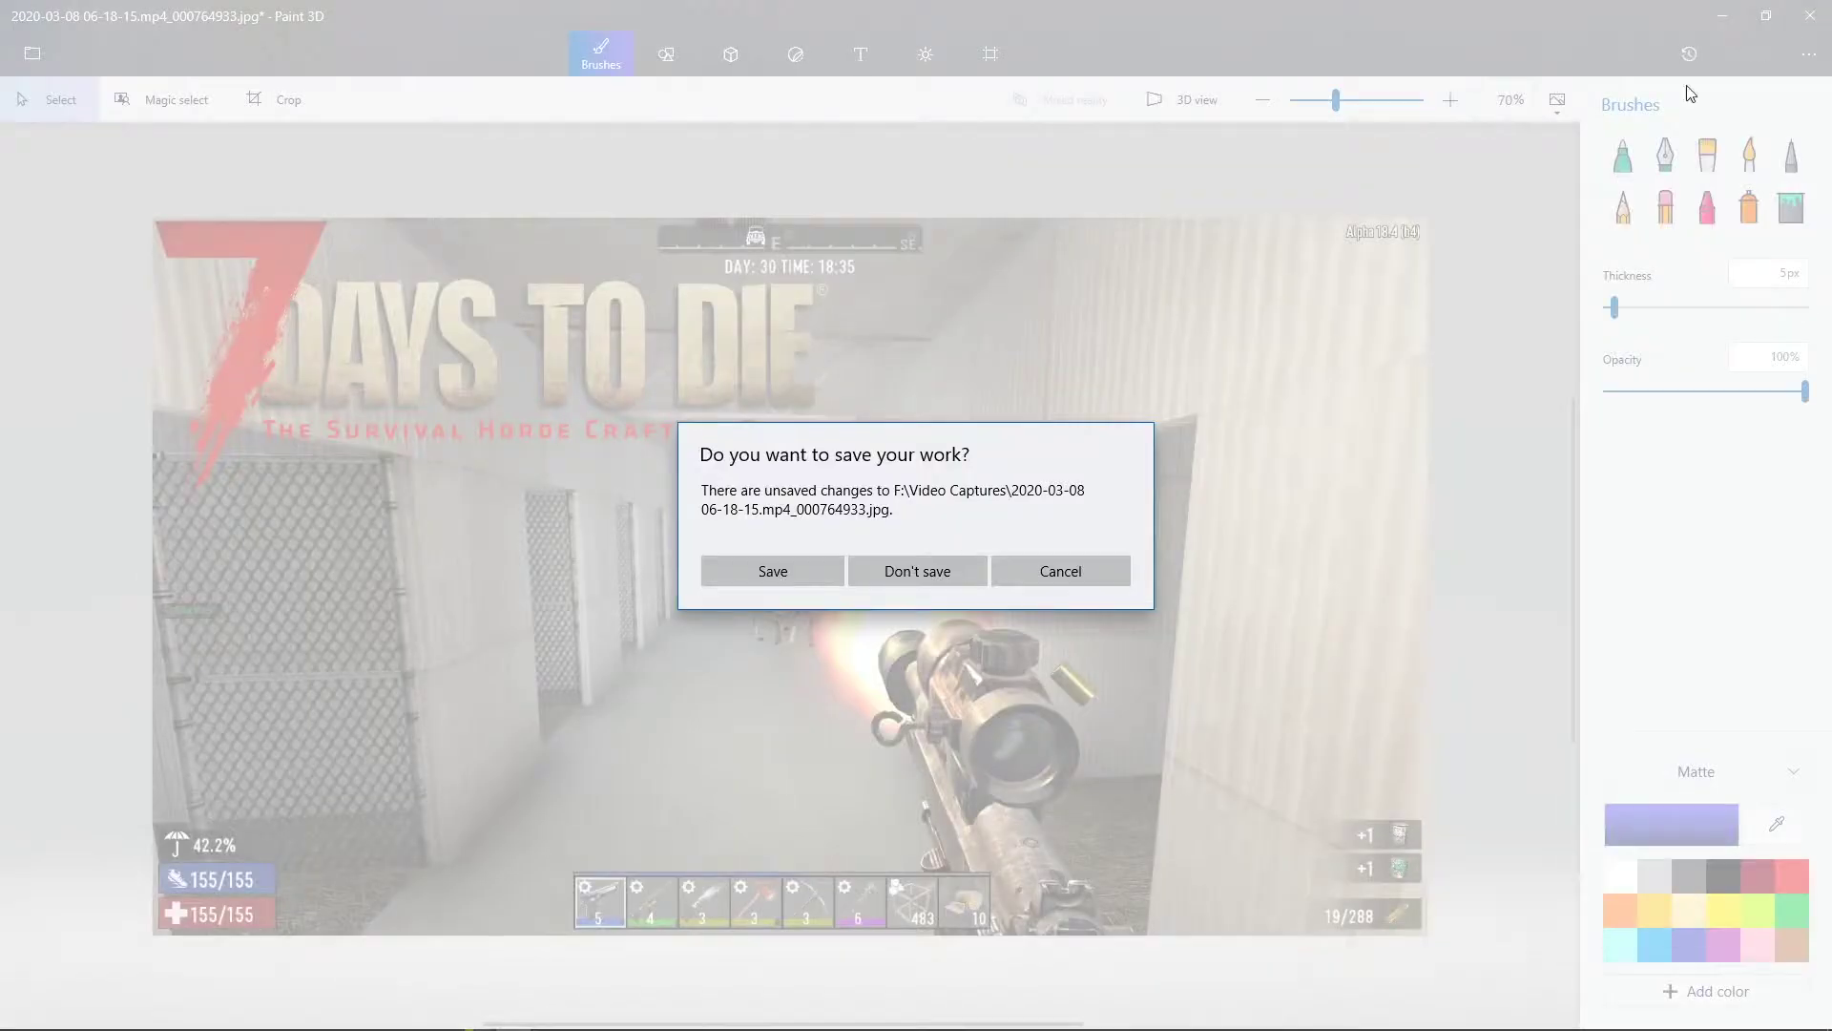
left_click(929, 579)
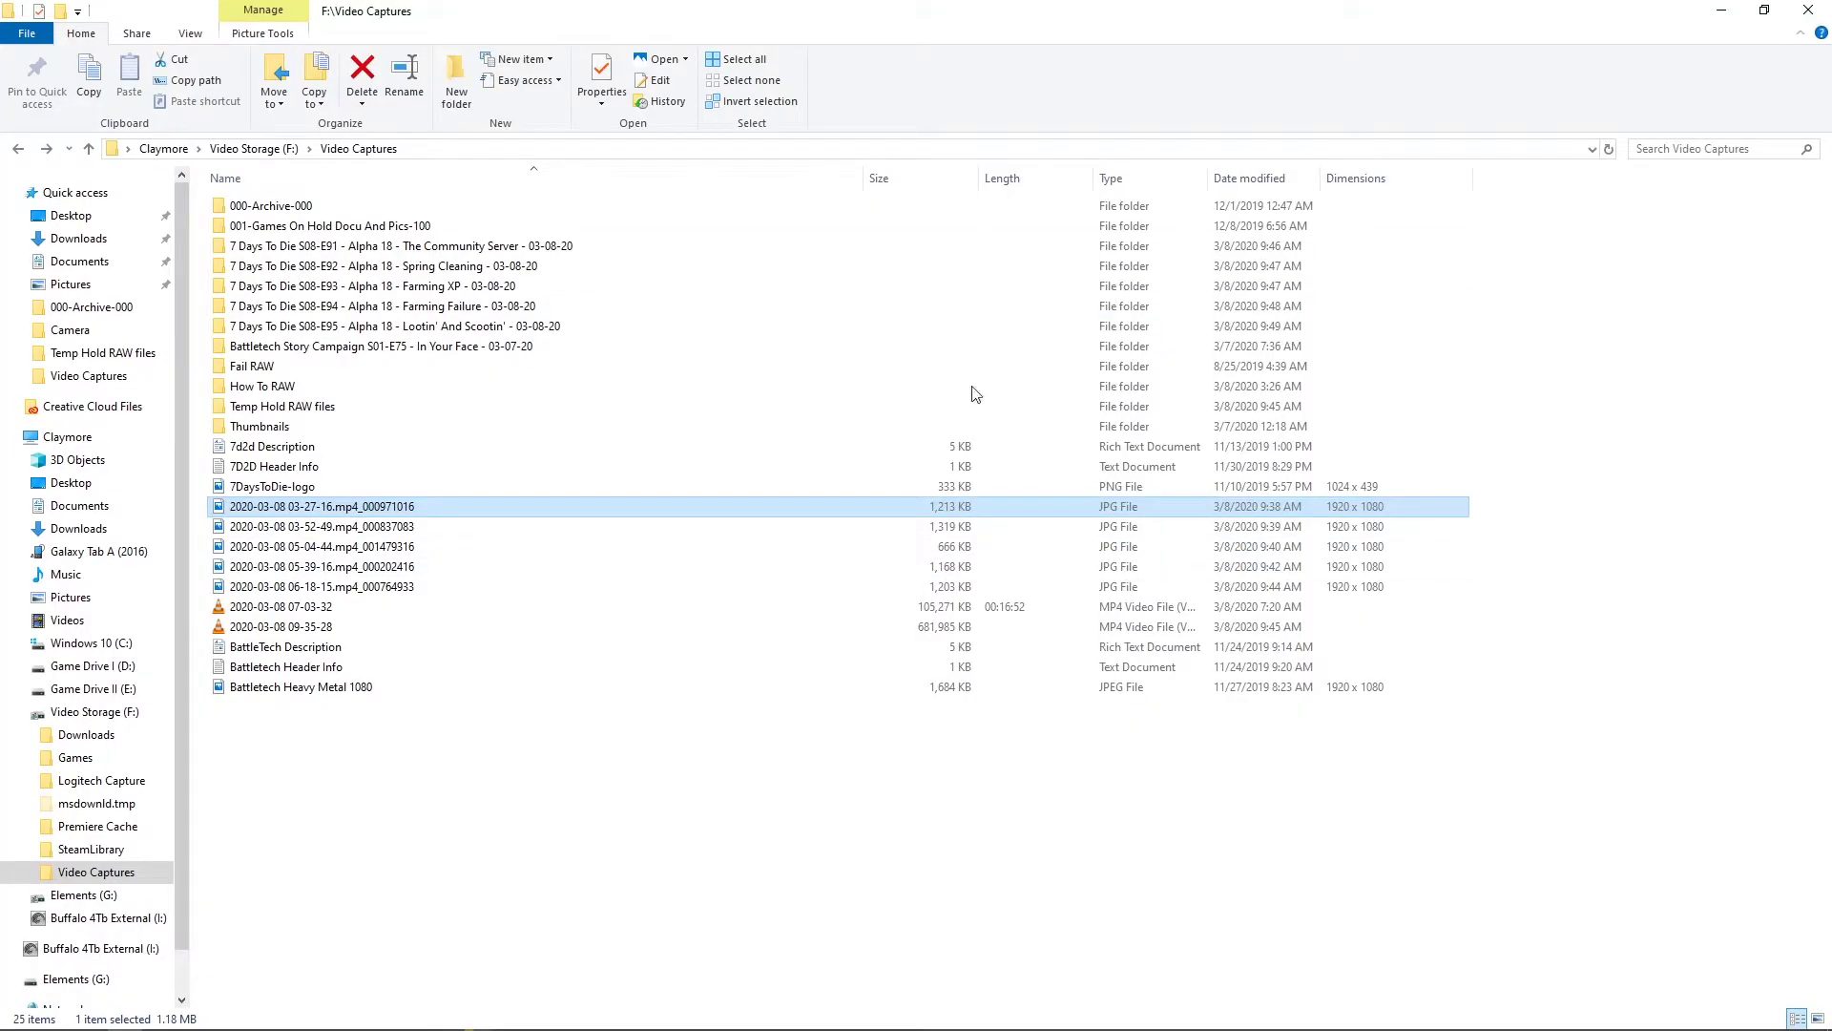
Move the five 2020-03-08 JPG stills into the Thumbnails folder and check the files in the S08-E91 episode folder
key("shift+Down")
key("shift+Down")
key("shift+Down")
key("shift+Down")
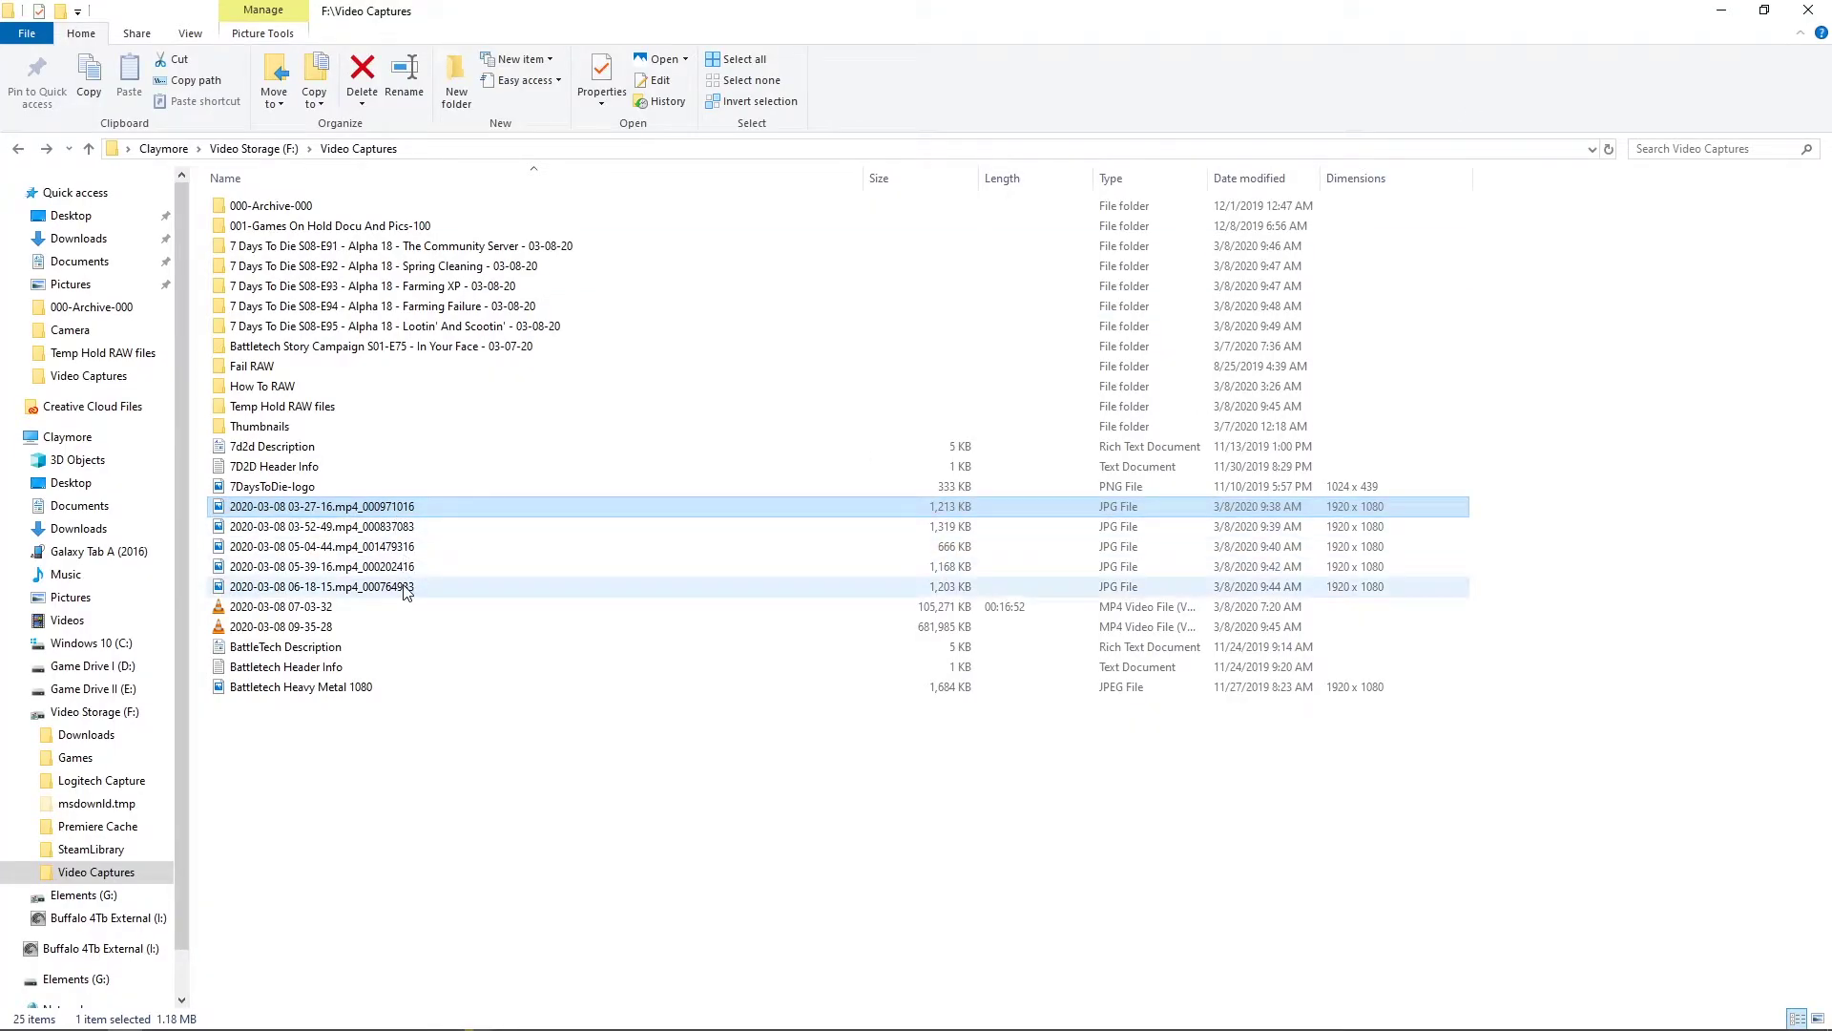
left_click_drag(346, 536, 259, 425)
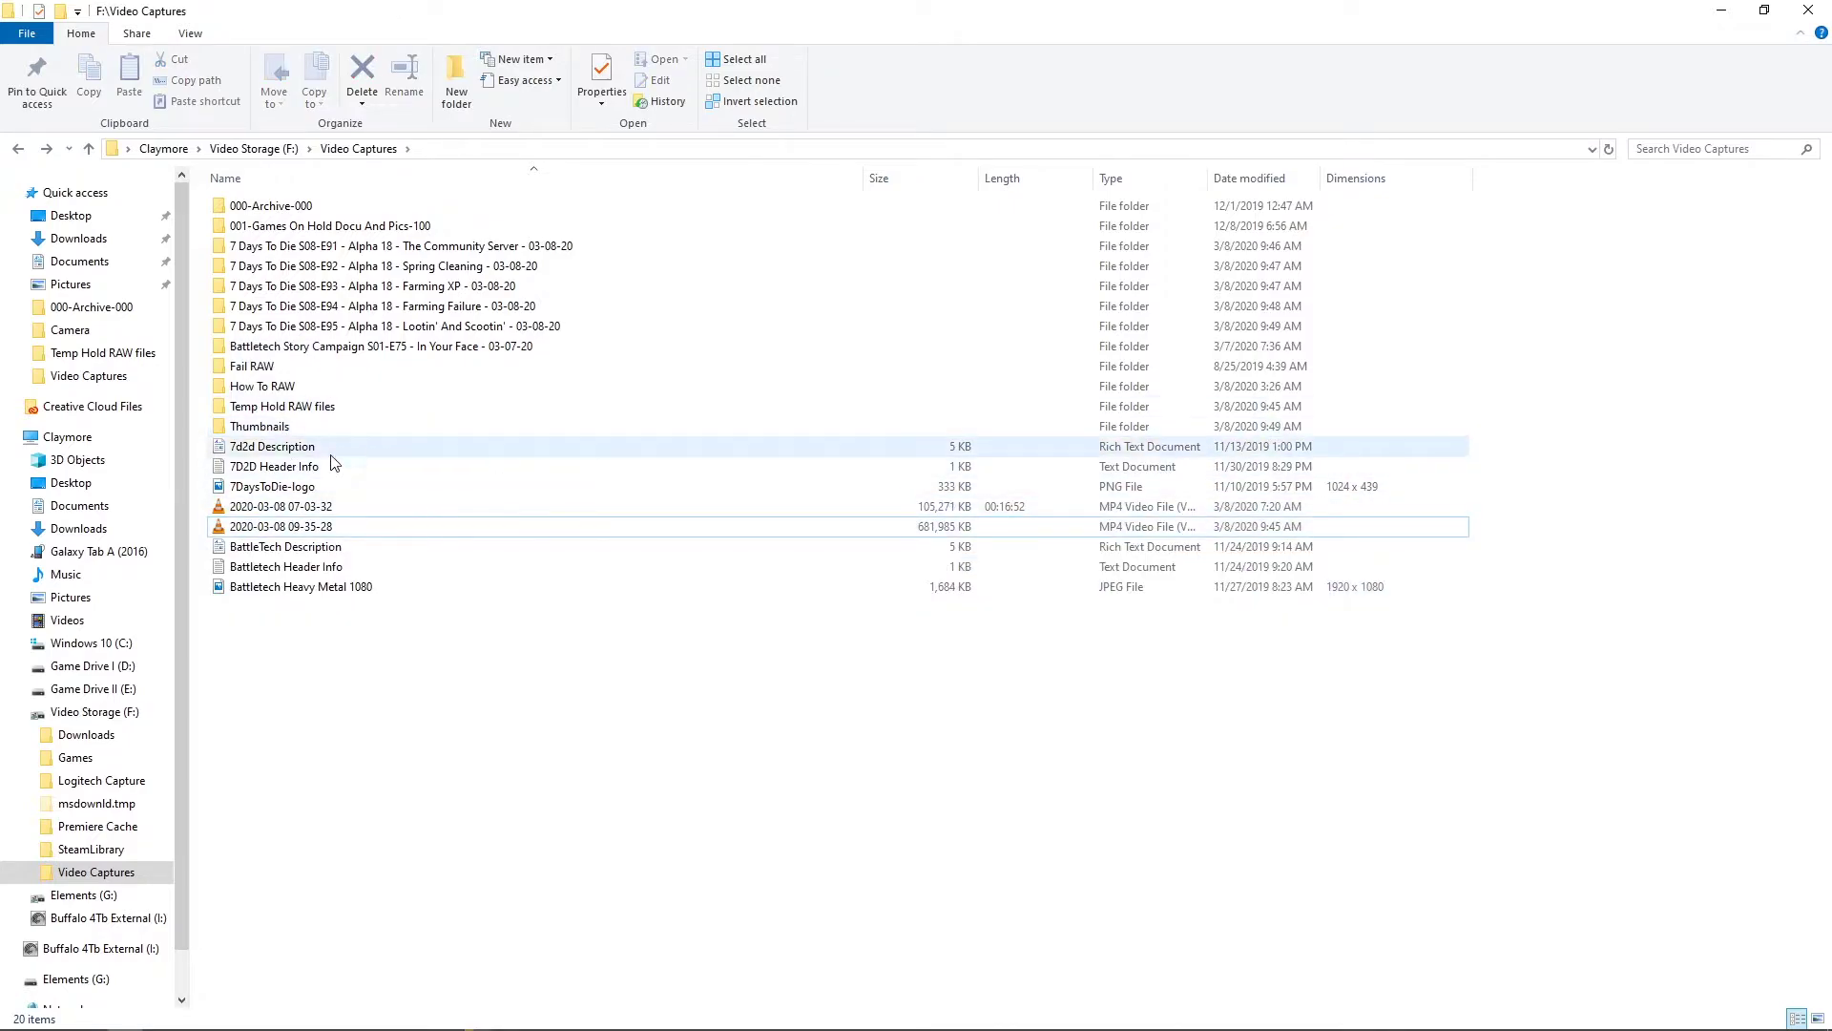
double_click(398, 247)
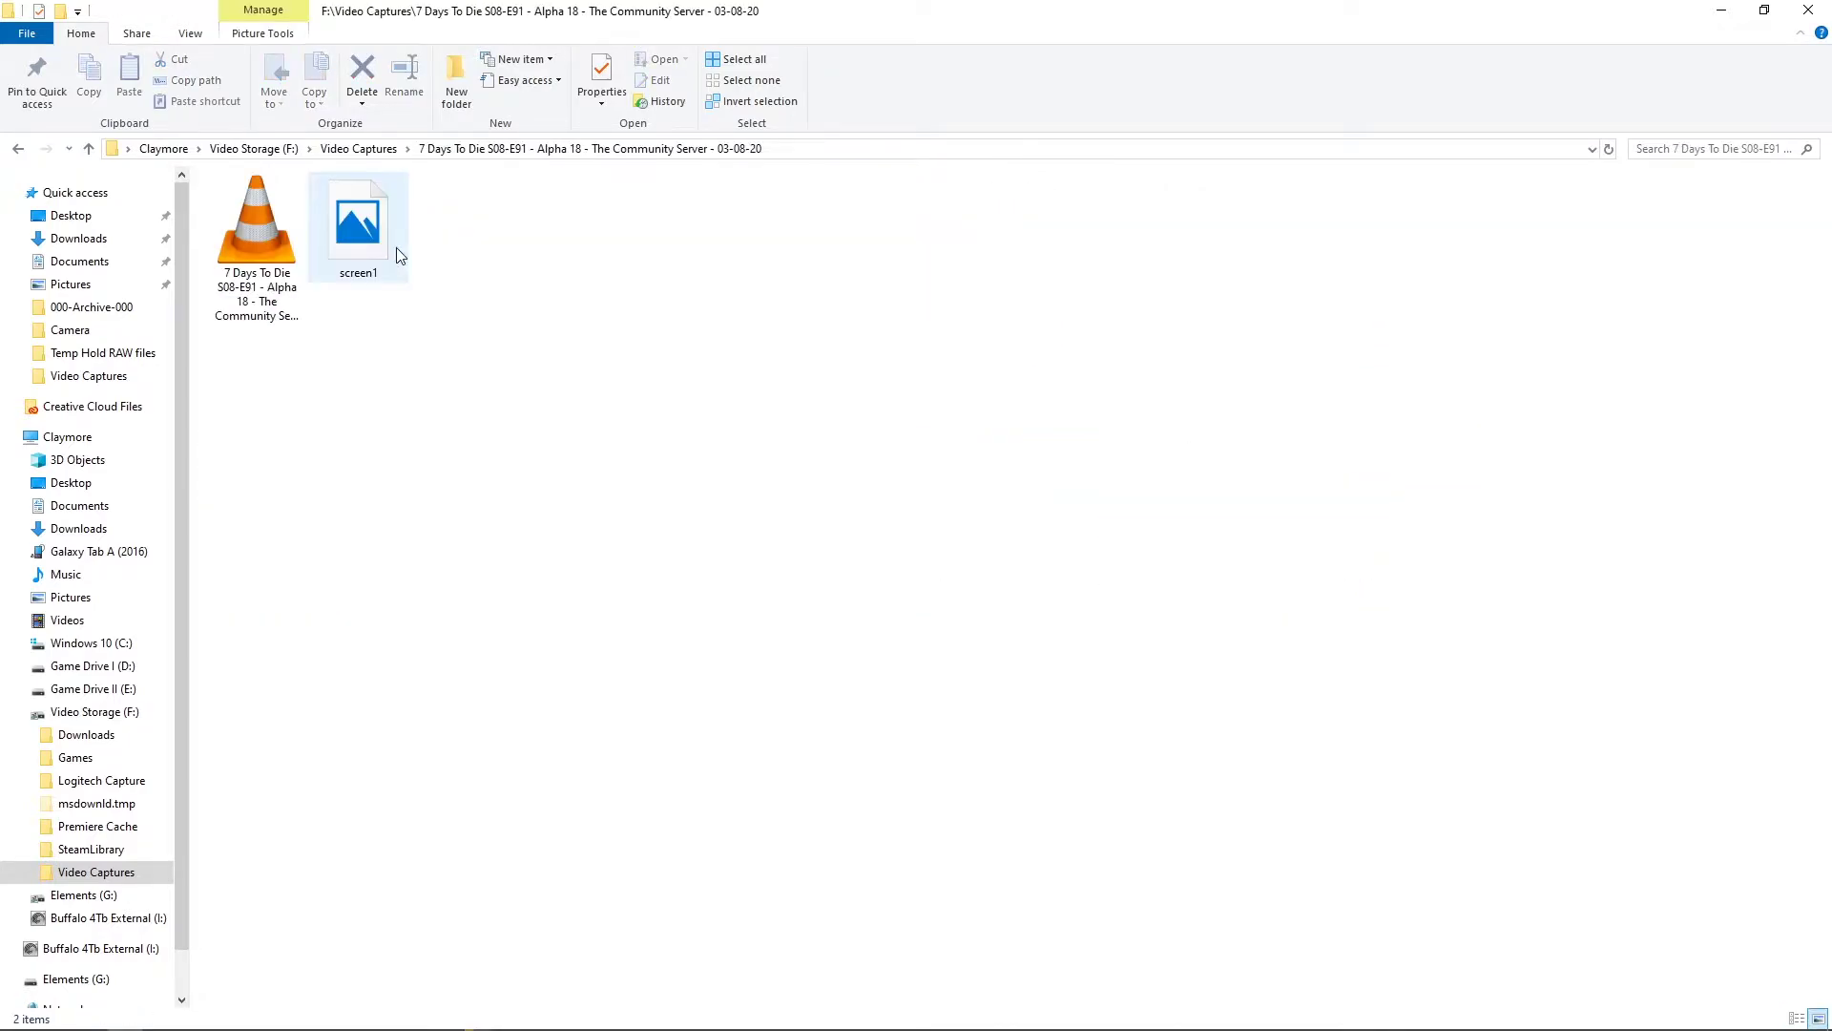
key("alt+Left")
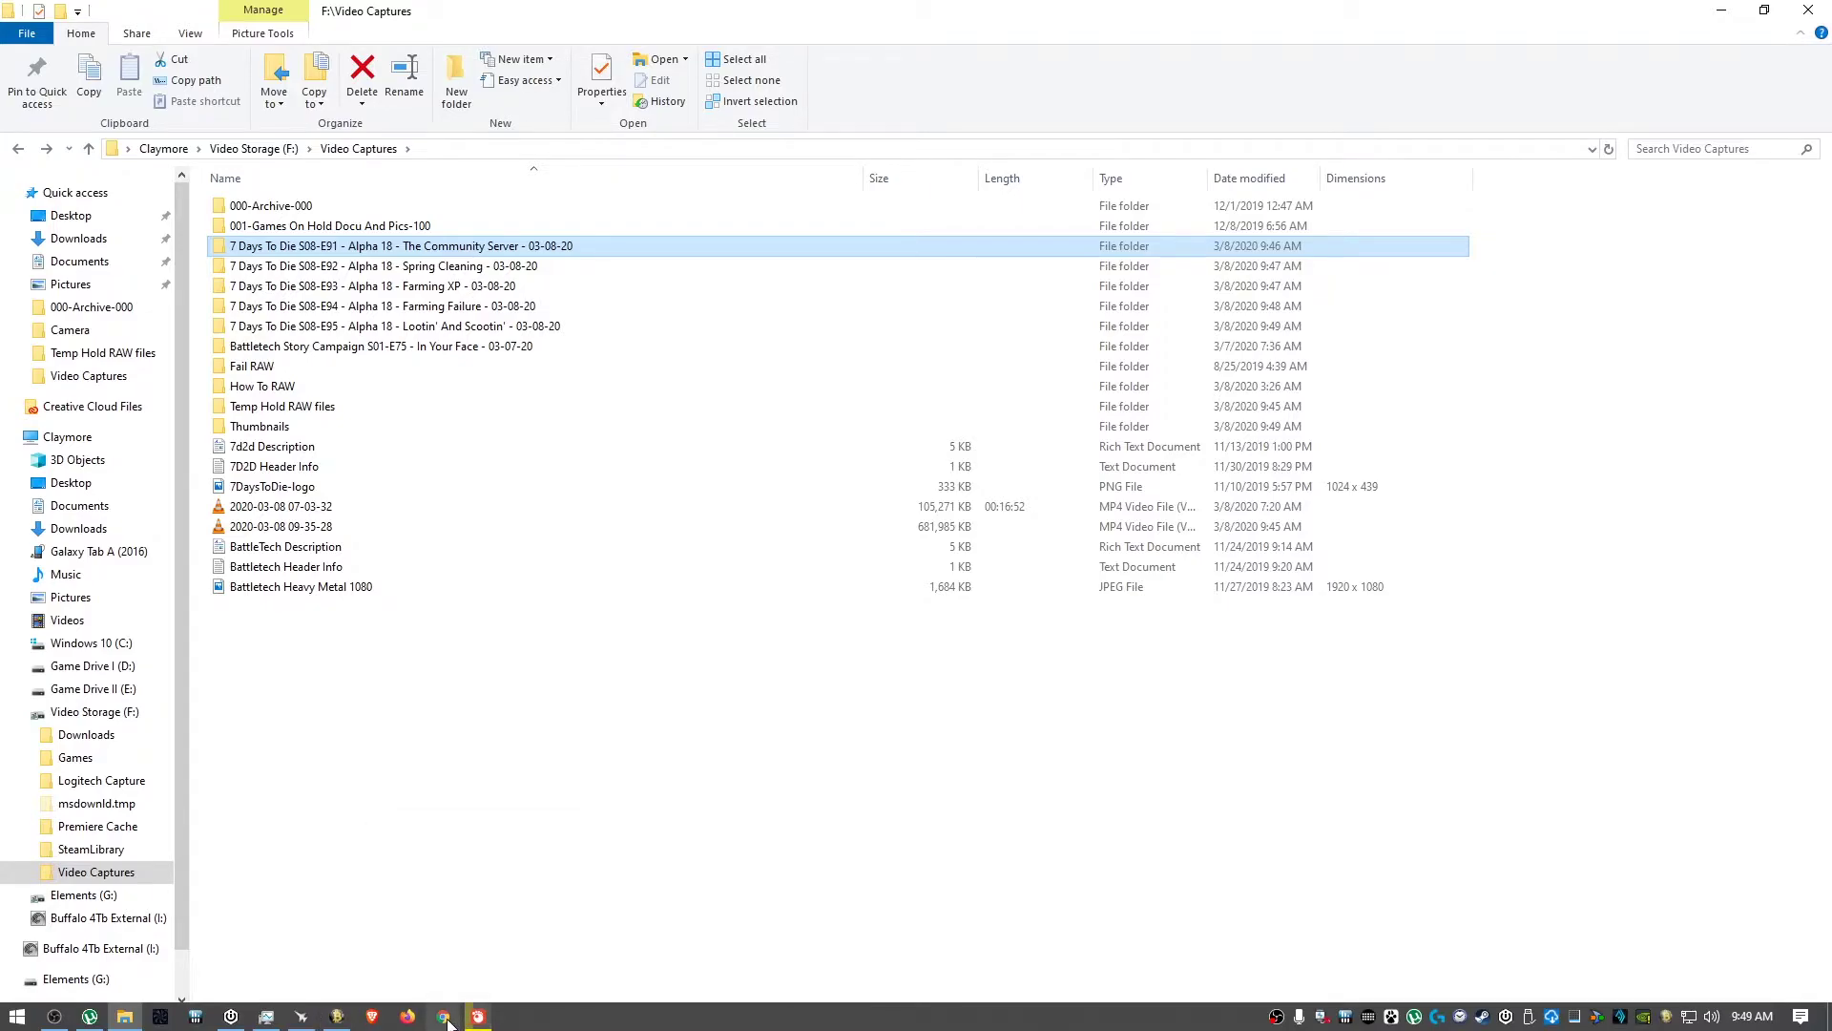
Switch to Chrome and open the classic video upload page from the YouTube channel, skipping the feedback survey
left_click(445, 1017)
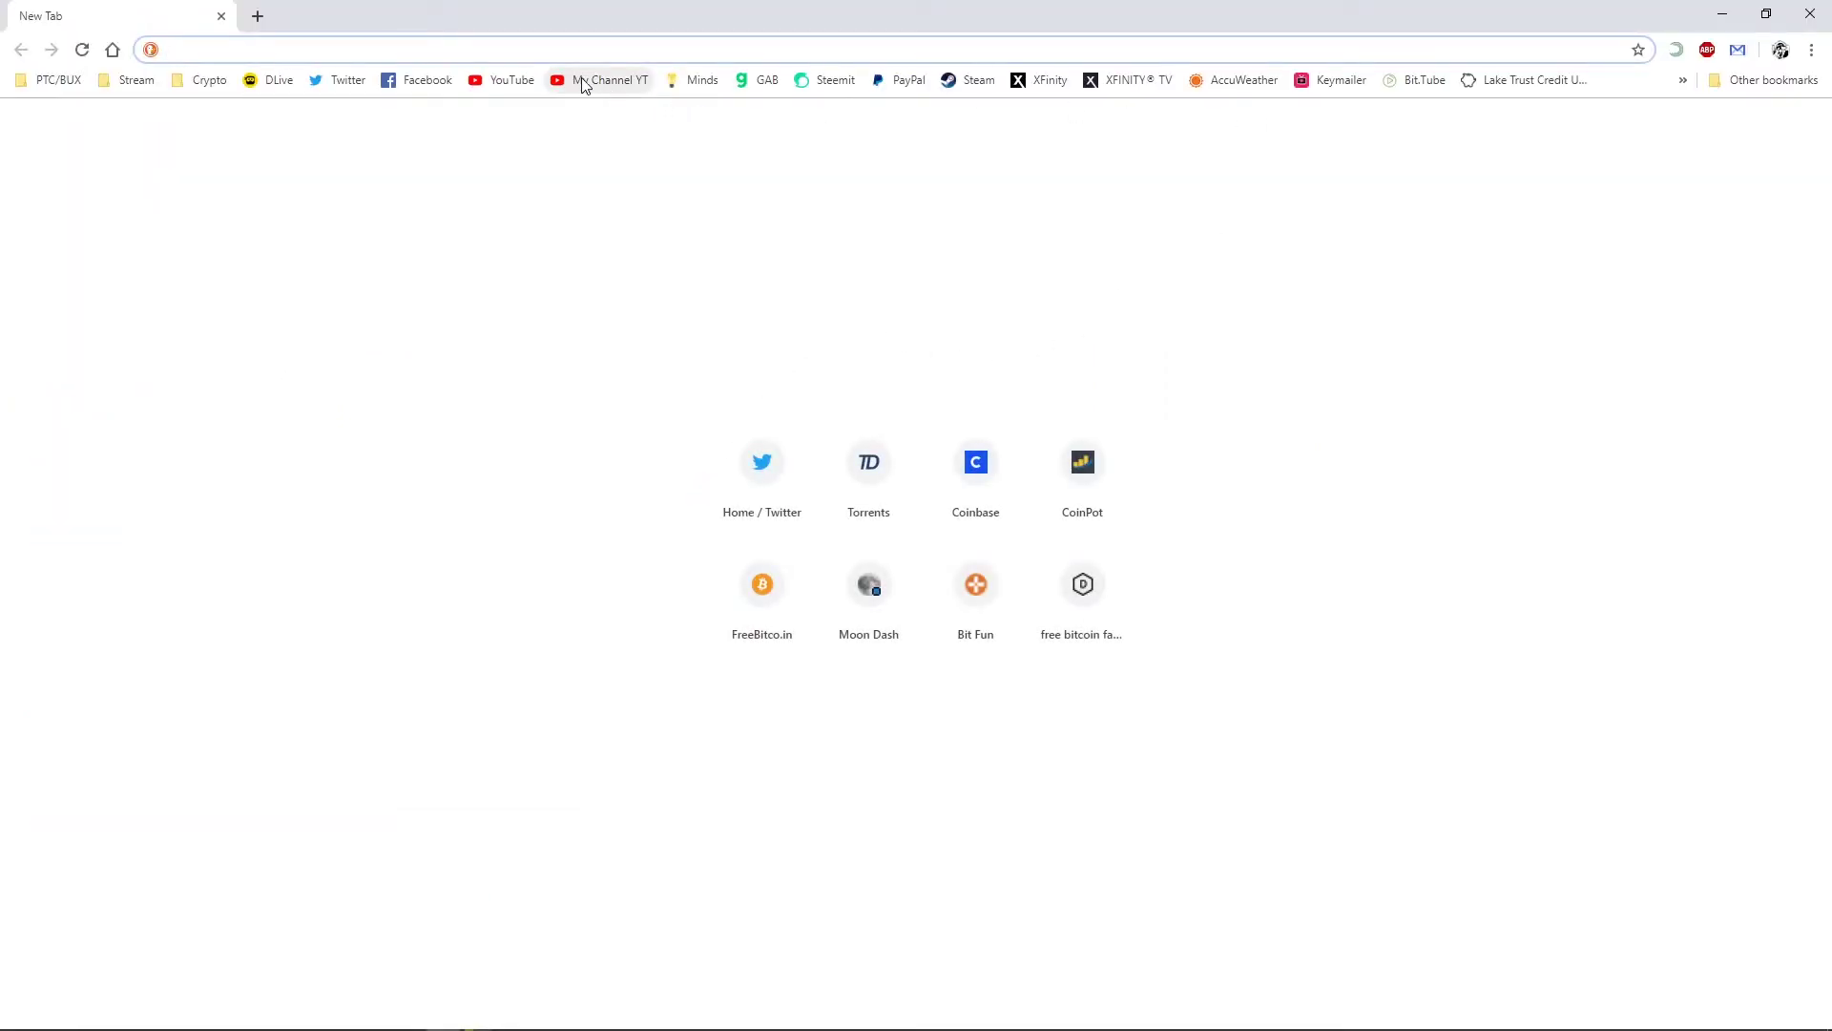
left_click(629, 86)
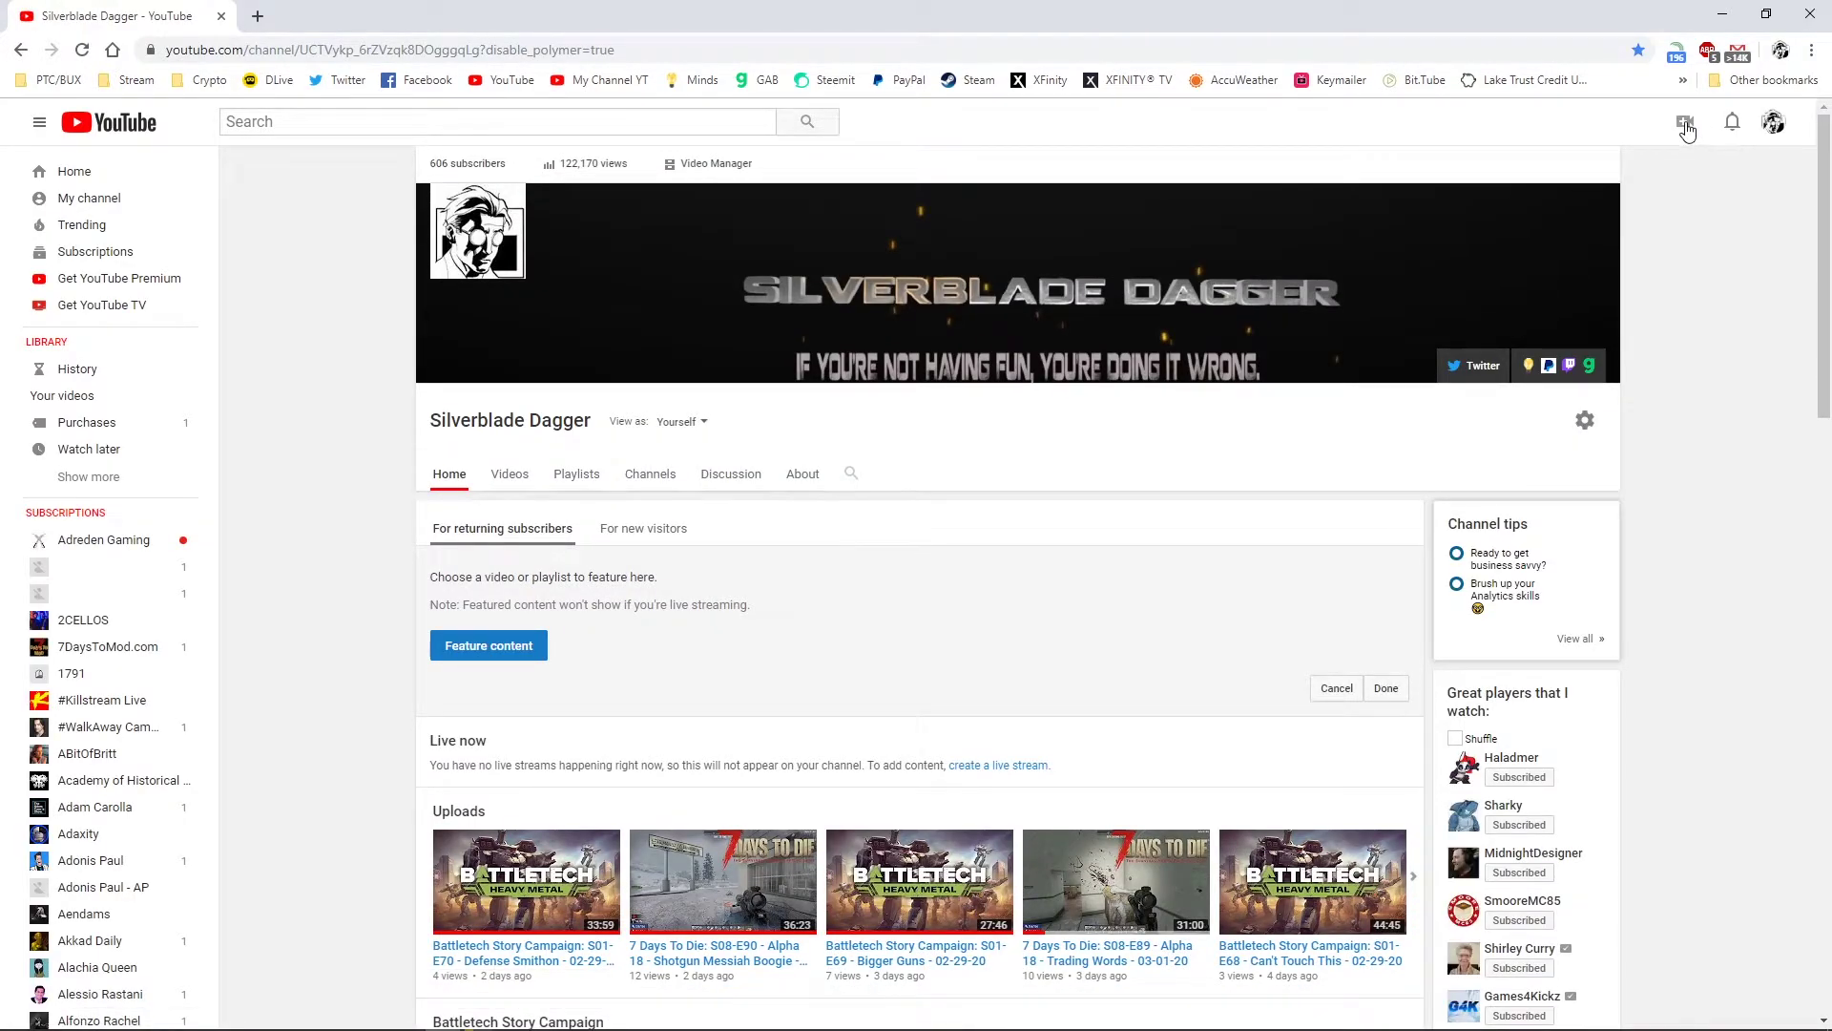
left_click(1686, 125)
left_click(1629, 173)
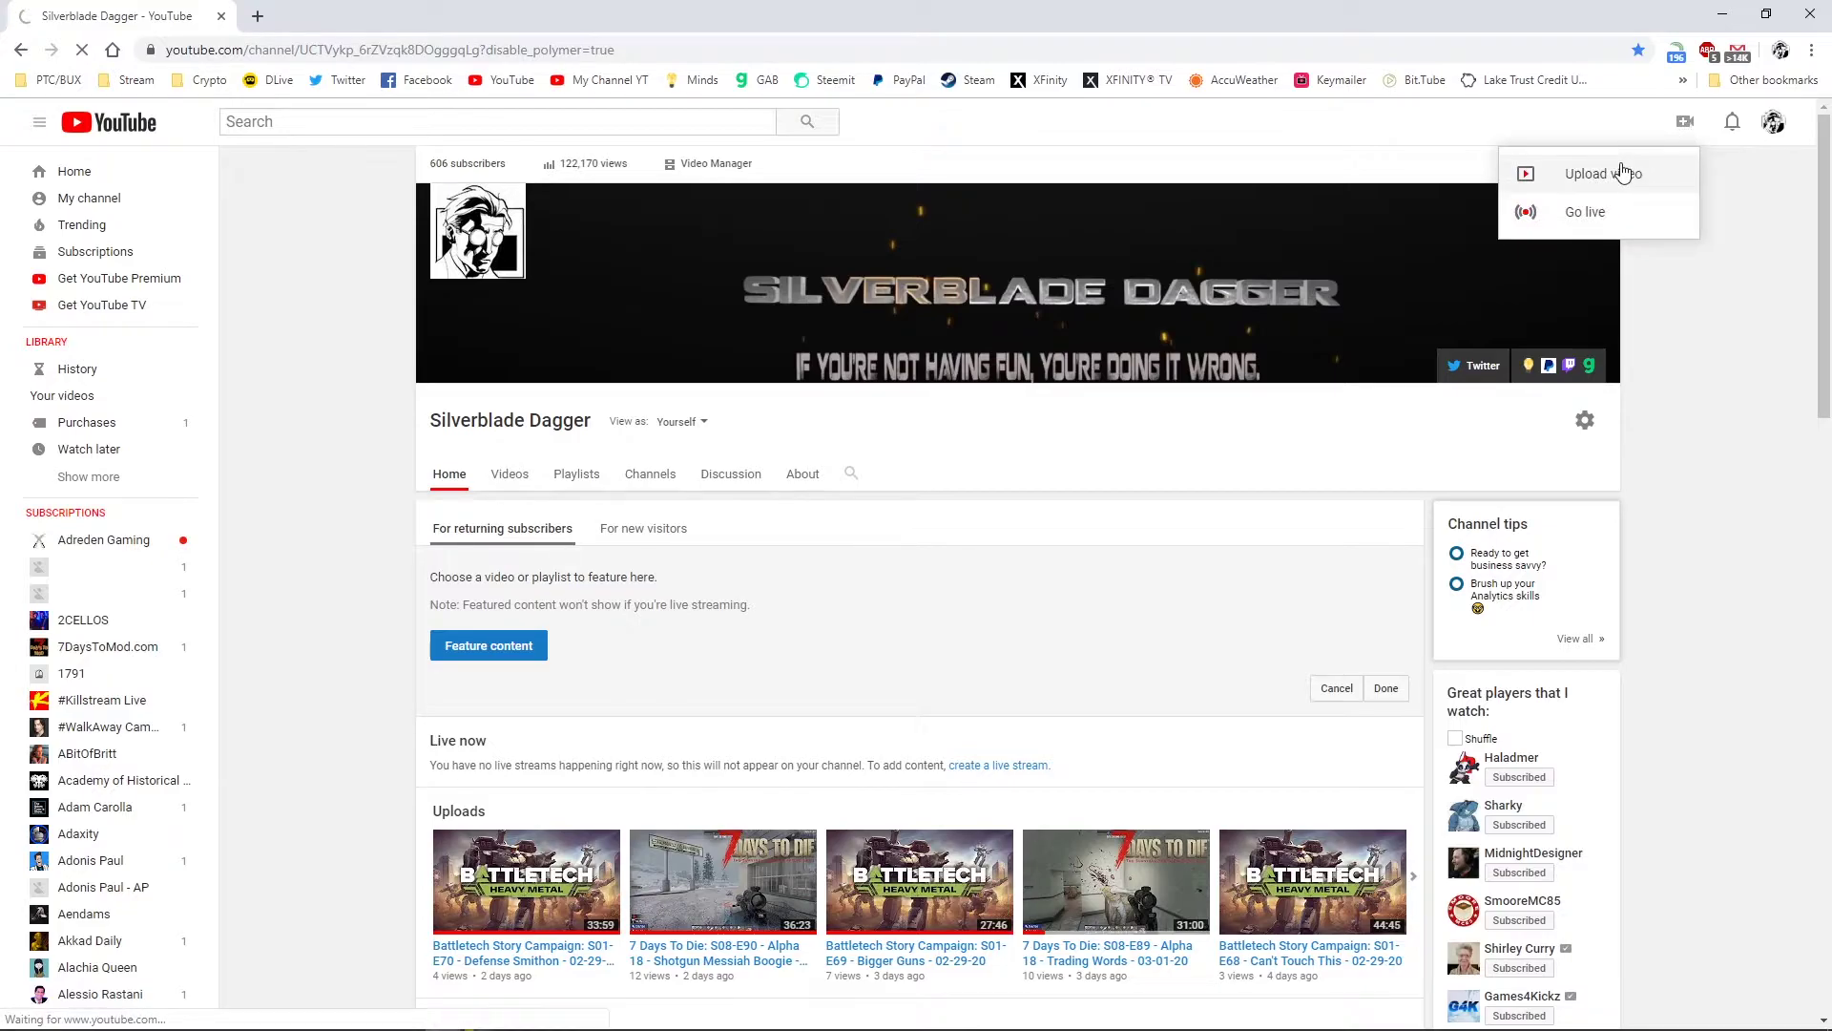
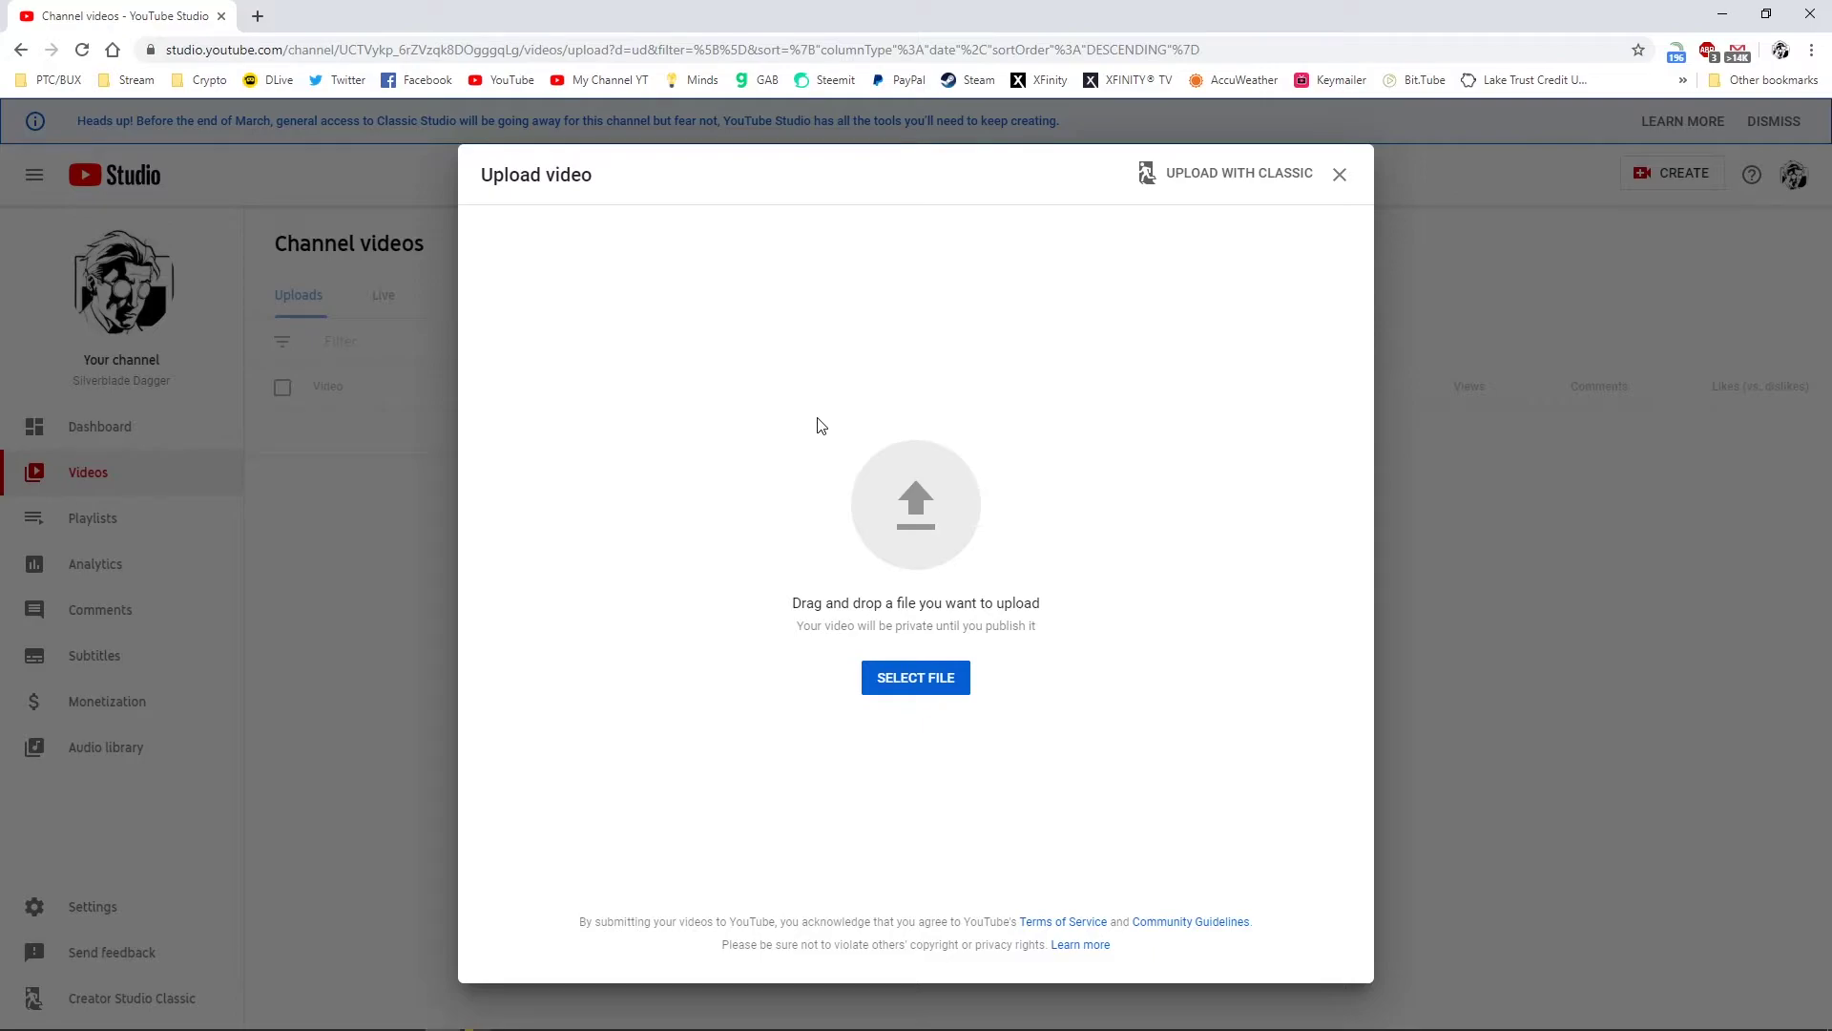
left_click(1239, 181)
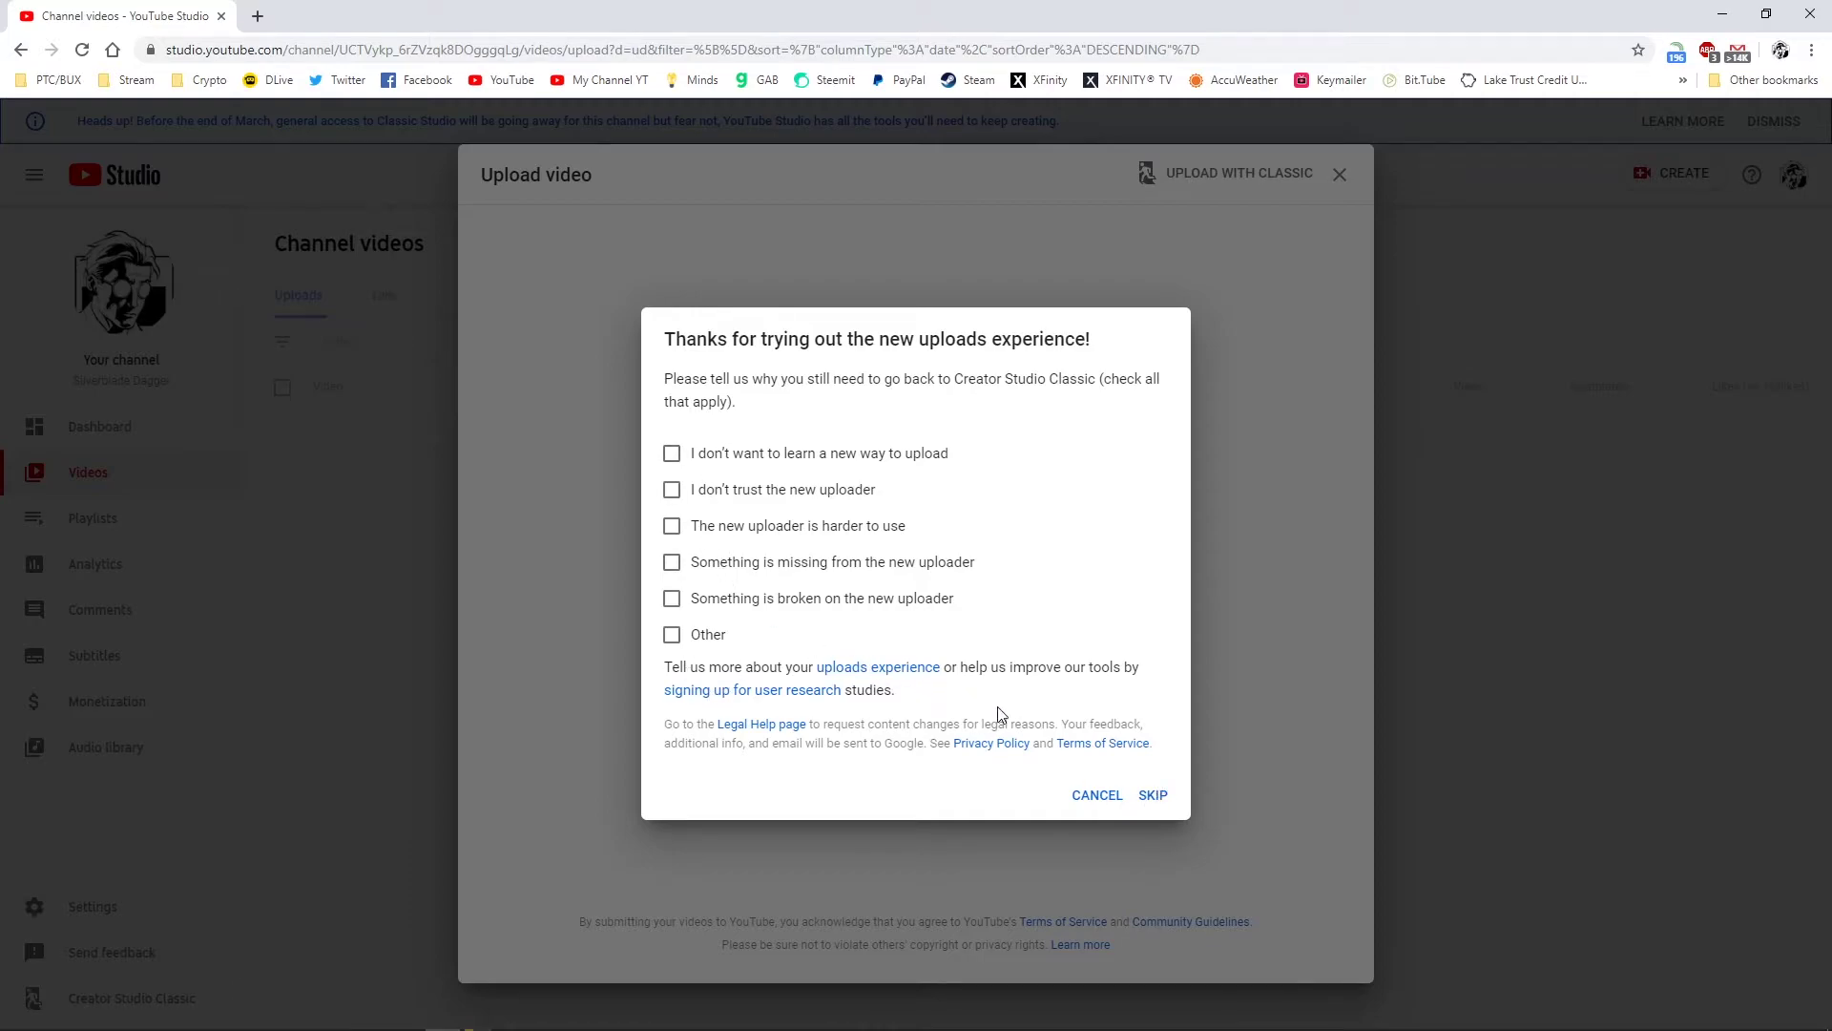
left_click(1152, 796)
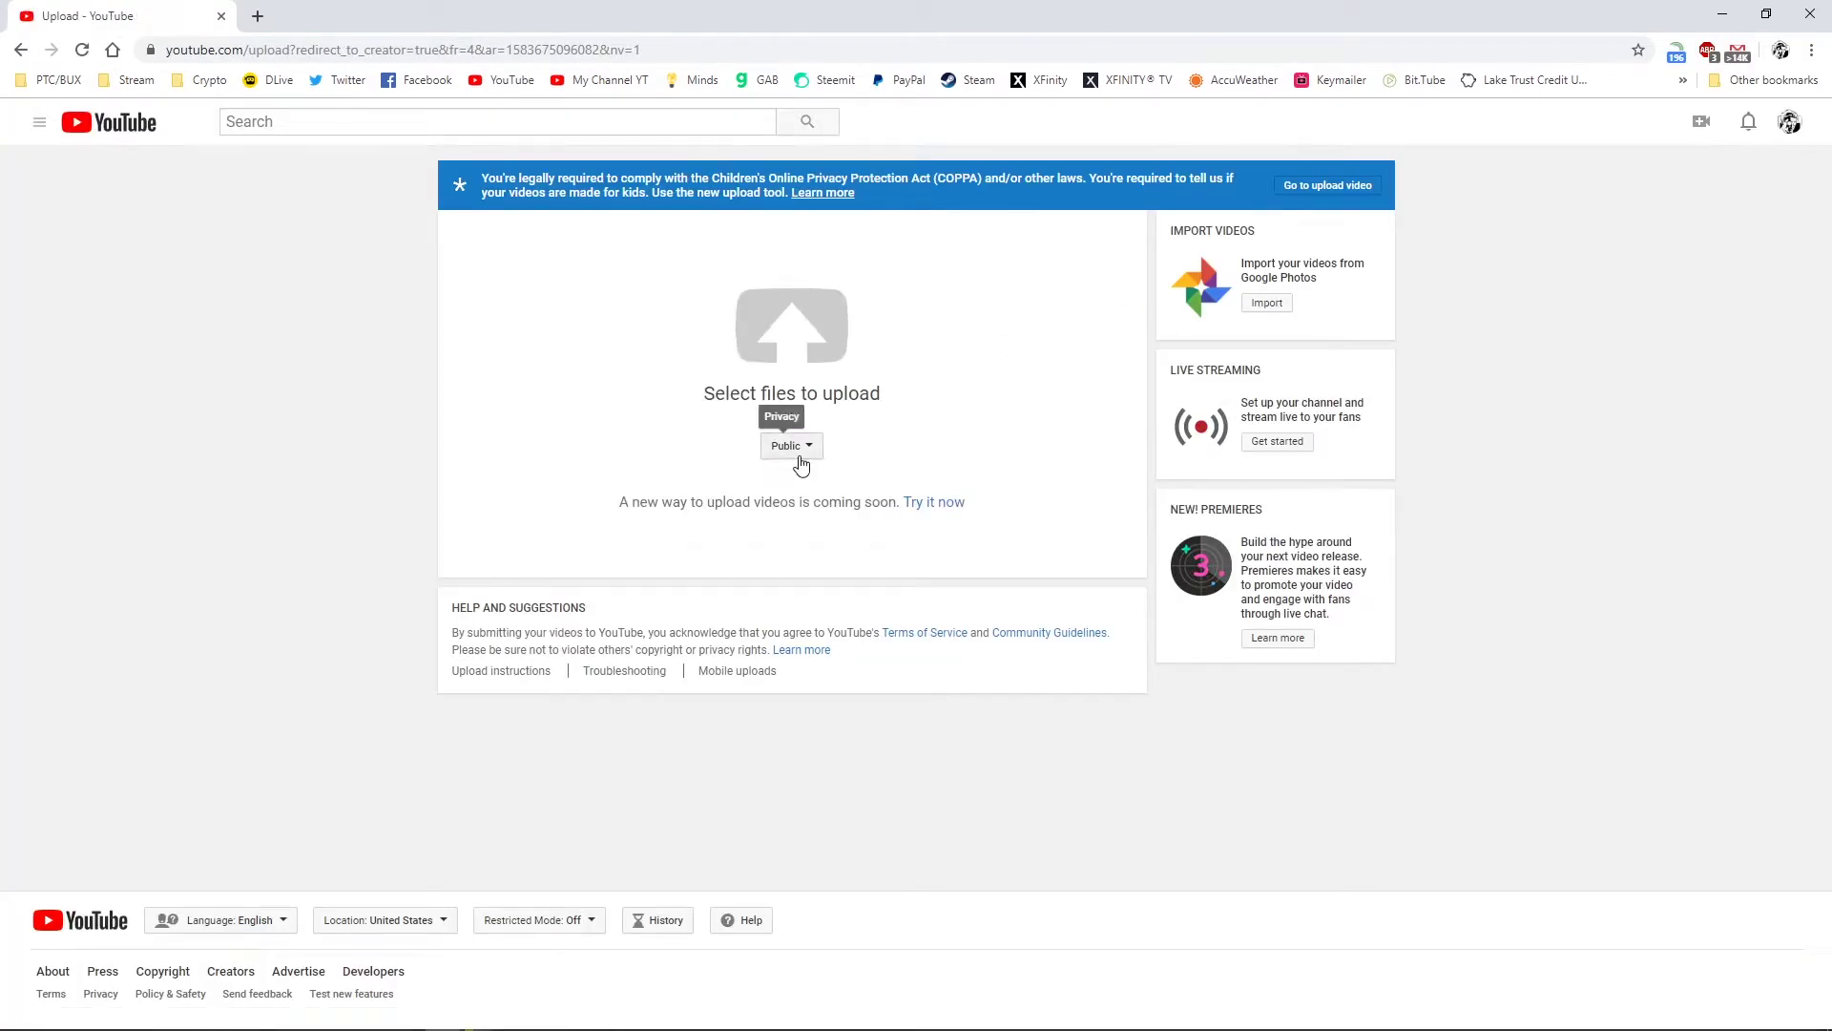
Set the upload privacy to Scheduled and upload the 7 Days To Die S08-E91 - Alpha 18 - The Community Server - 03-08-20 video
left_click(800, 464)
left_click(816, 549)
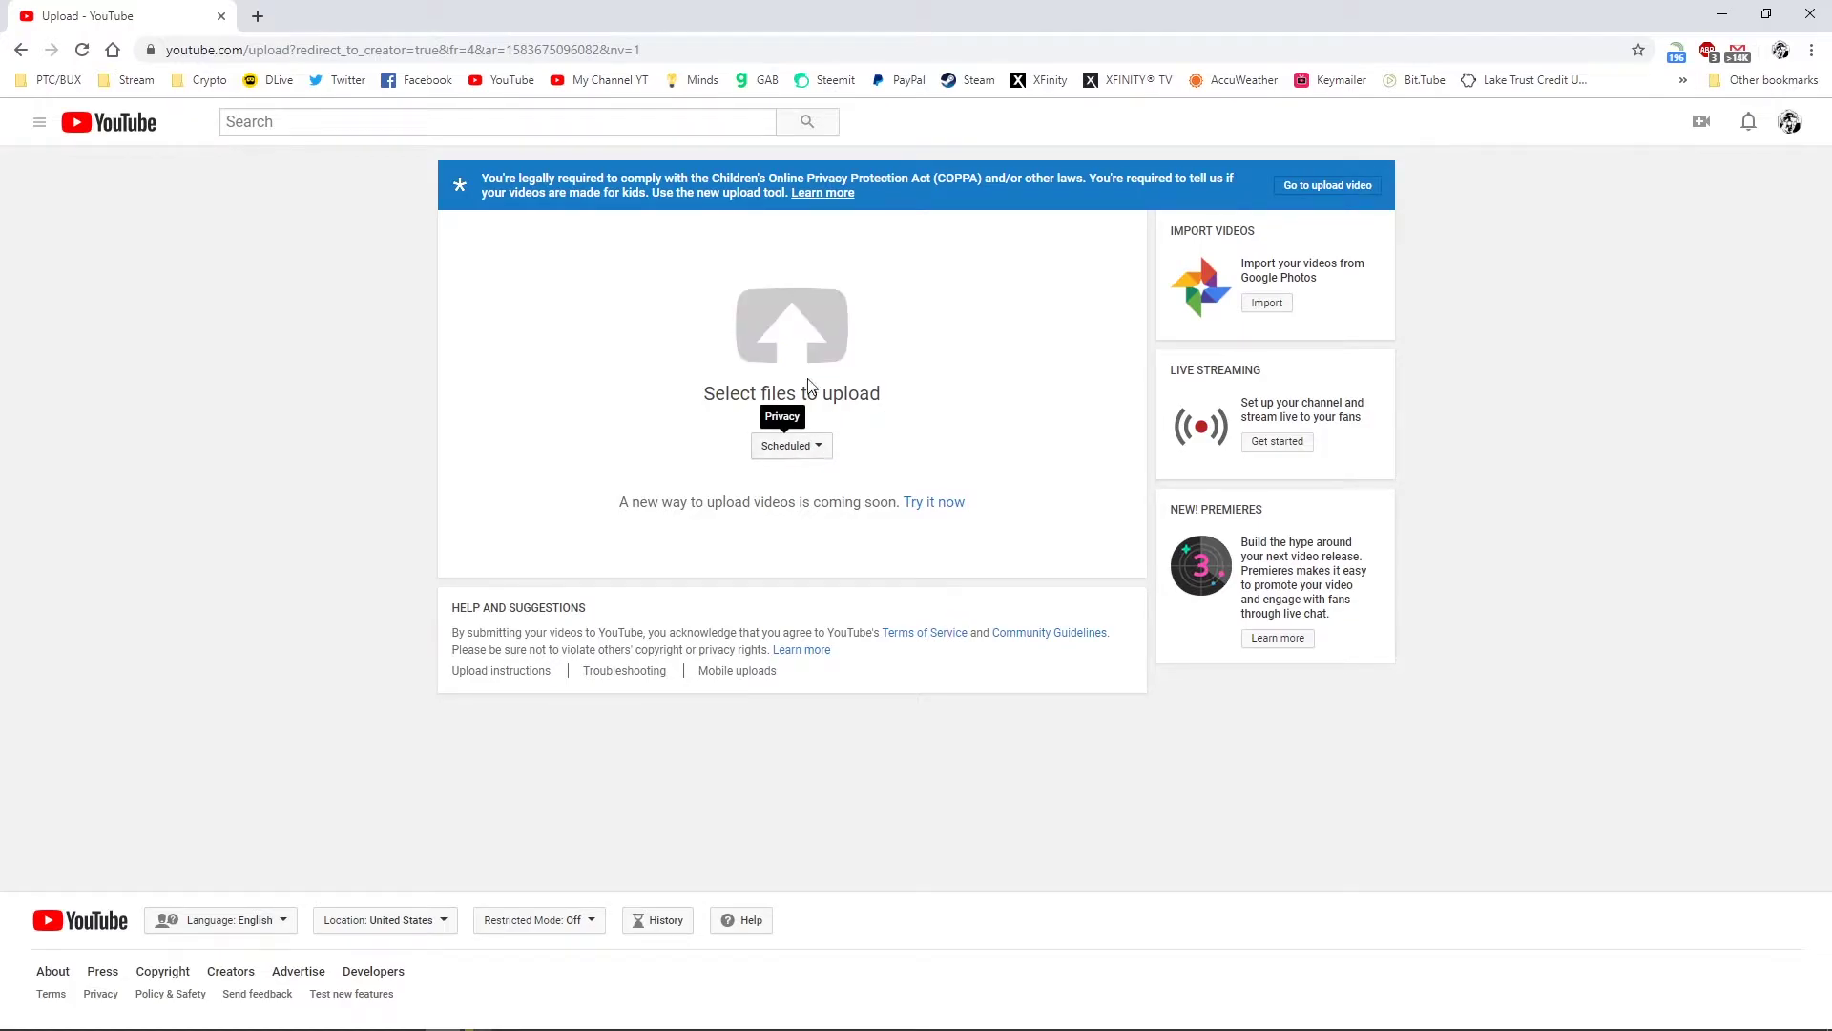
left_click(802, 339)
double_click(450, 177)
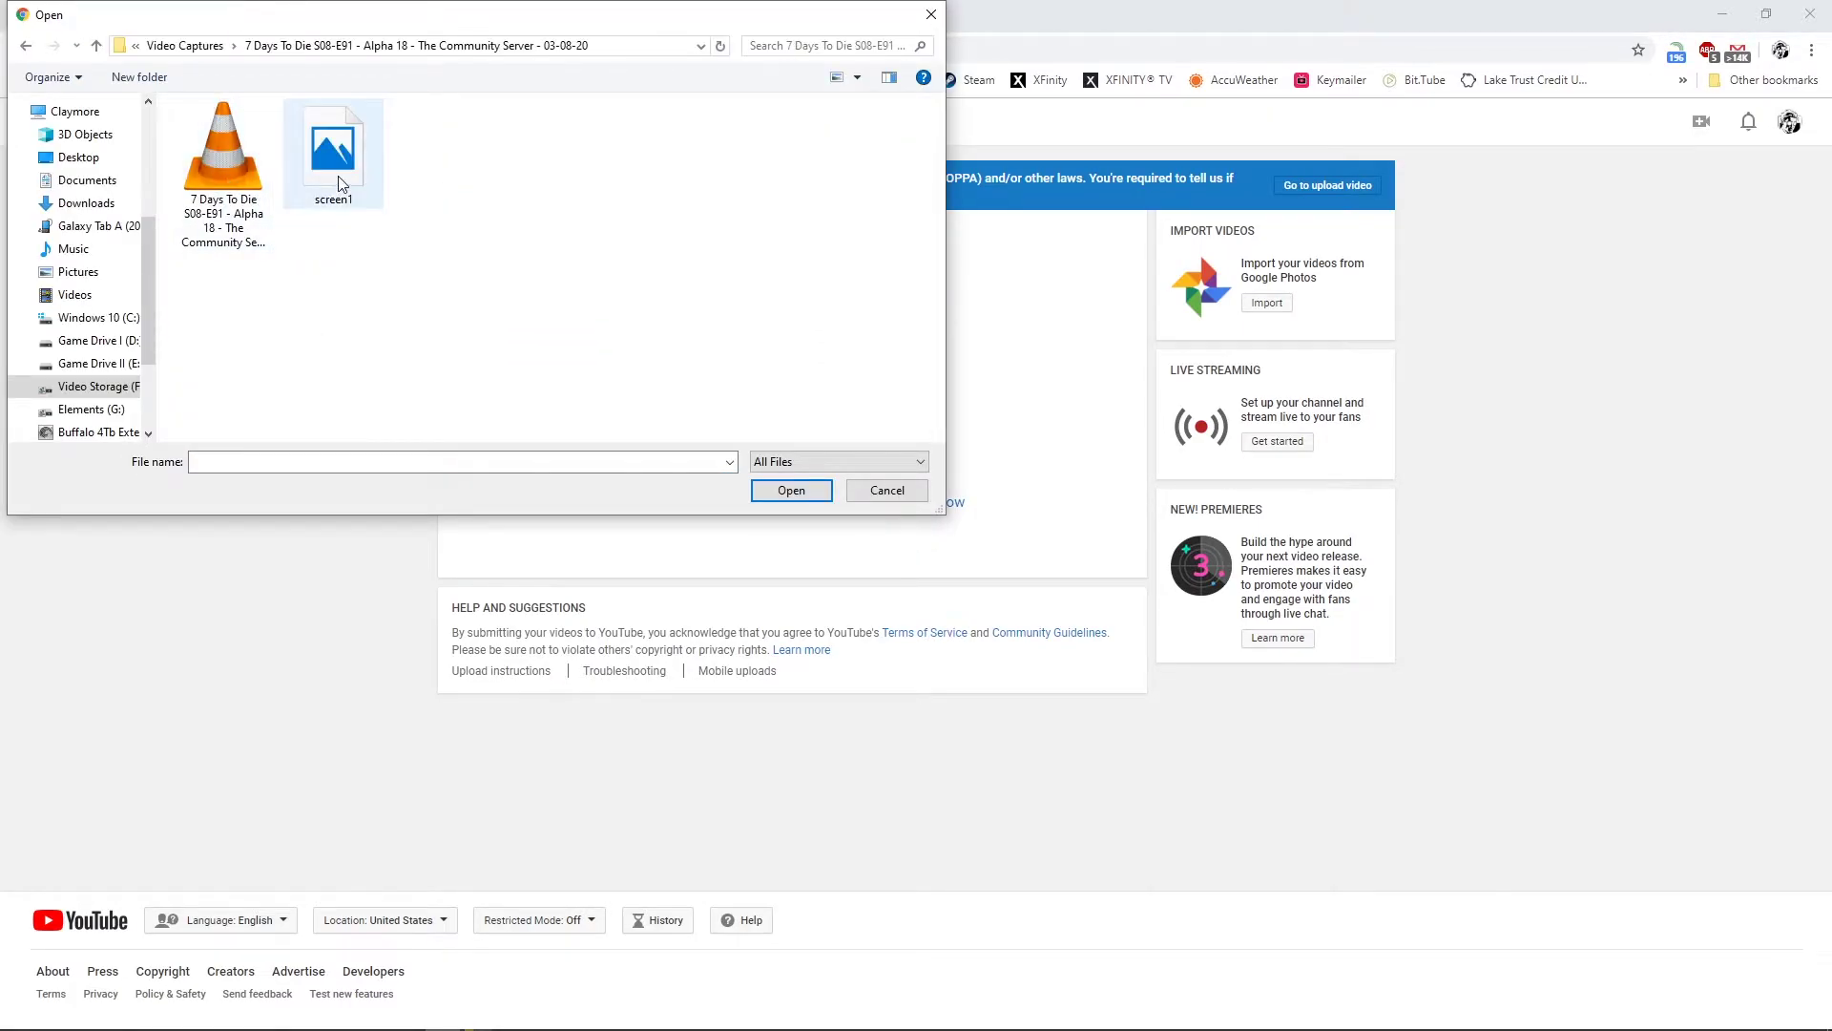
left_click(231, 186)
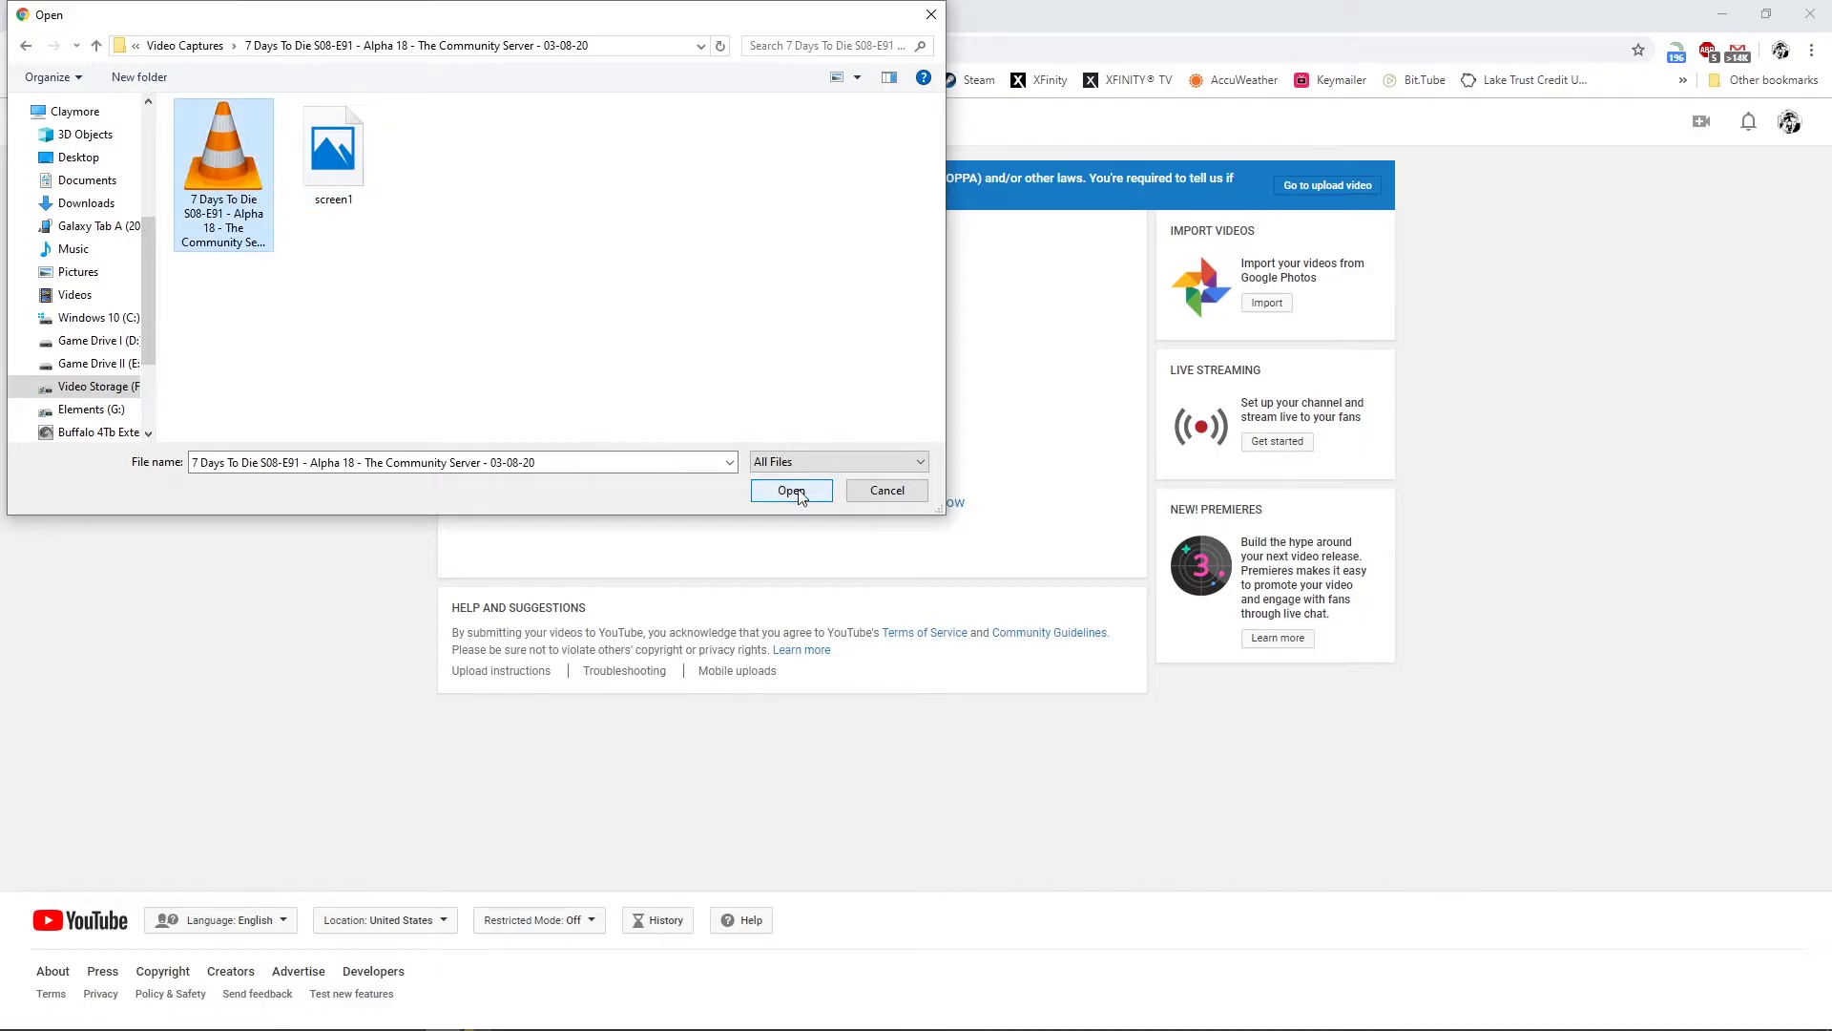
left_click(792, 491)
Add the 7 Days To Die S08-E92 - Alpha 18 - Spring Cleaning - 03-08-20 video to the upload batch
scroll(1296, 492, "down", 3)
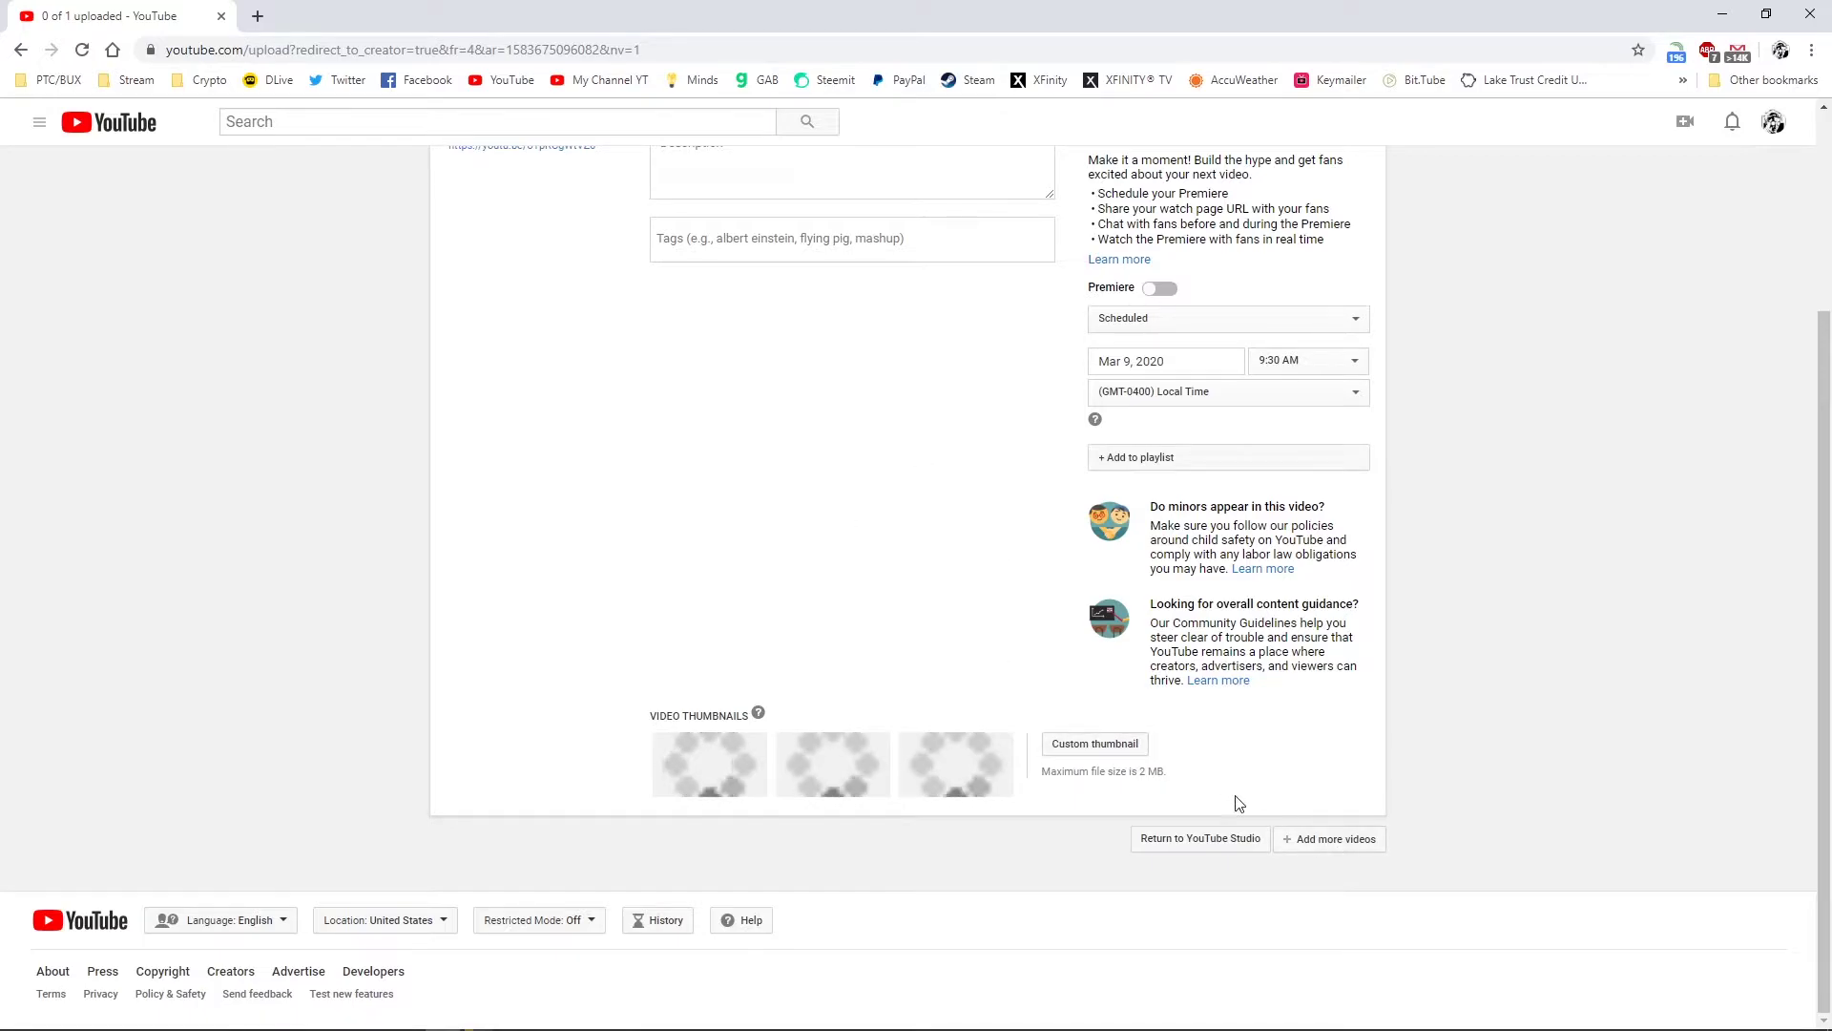
left_click(1308, 848)
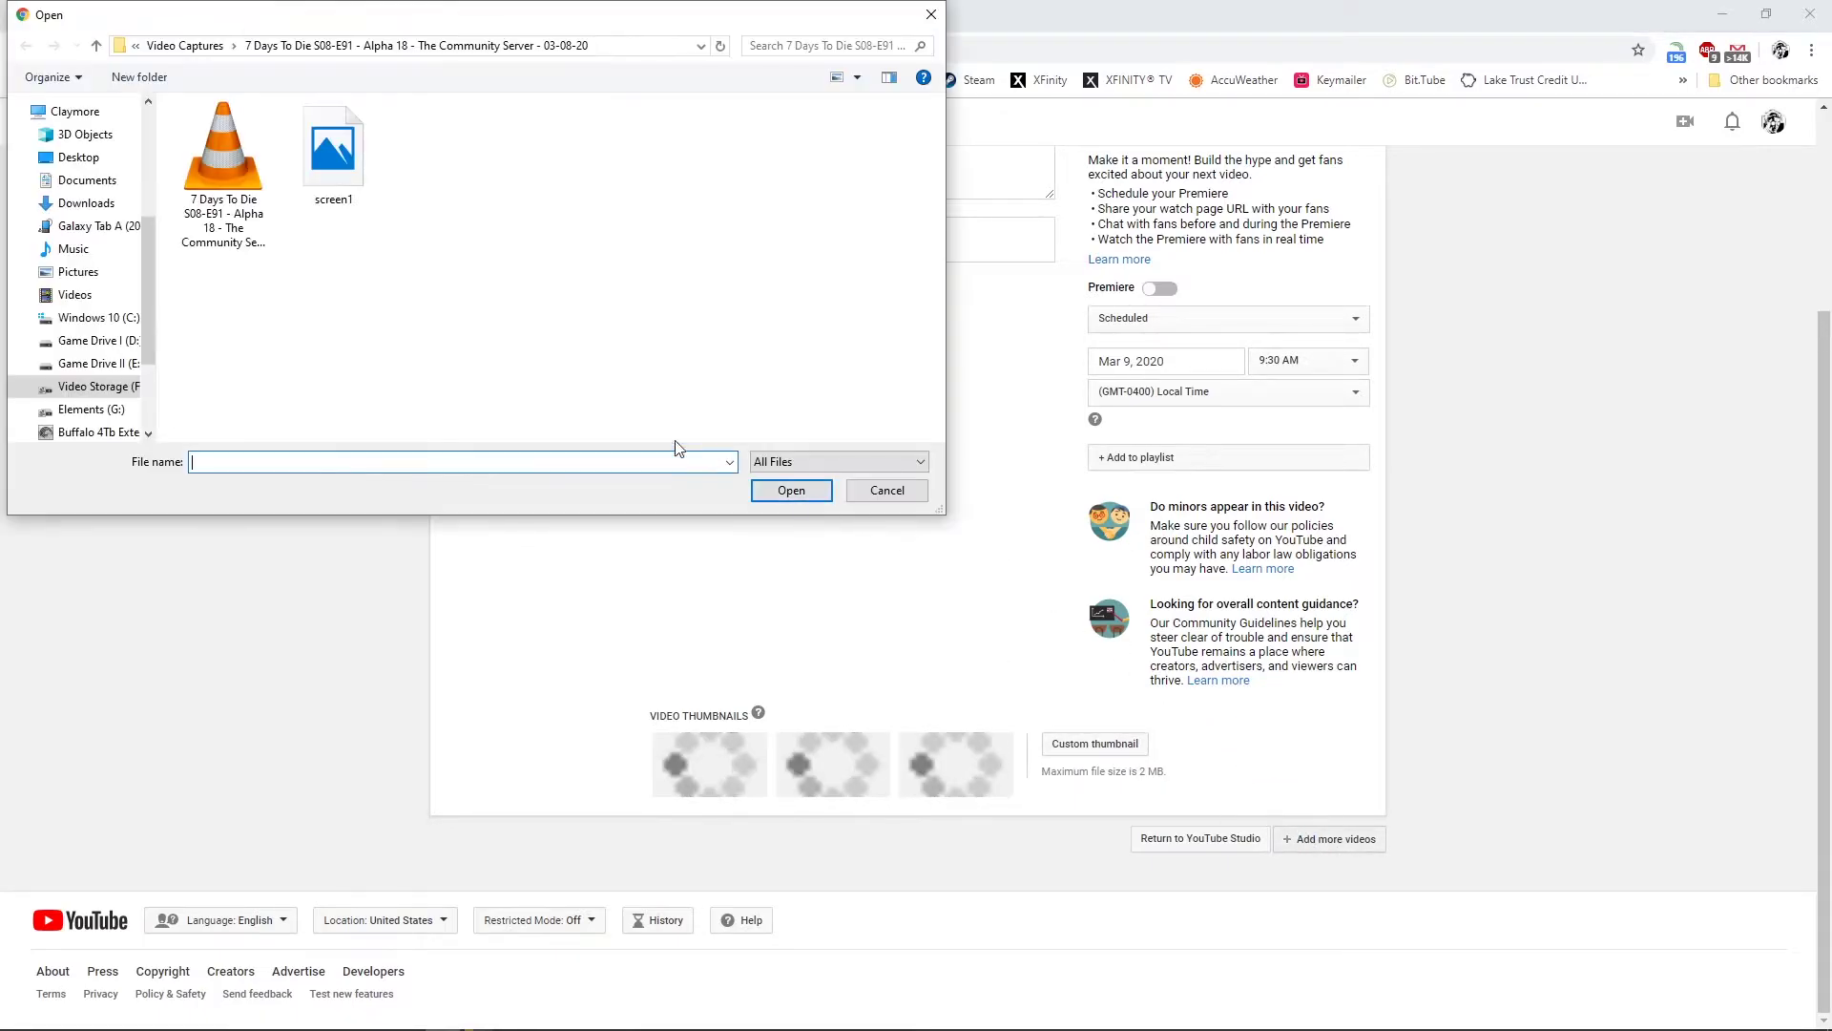
left_click(185, 46)
double_click(286, 192)
left_click(222, 163)
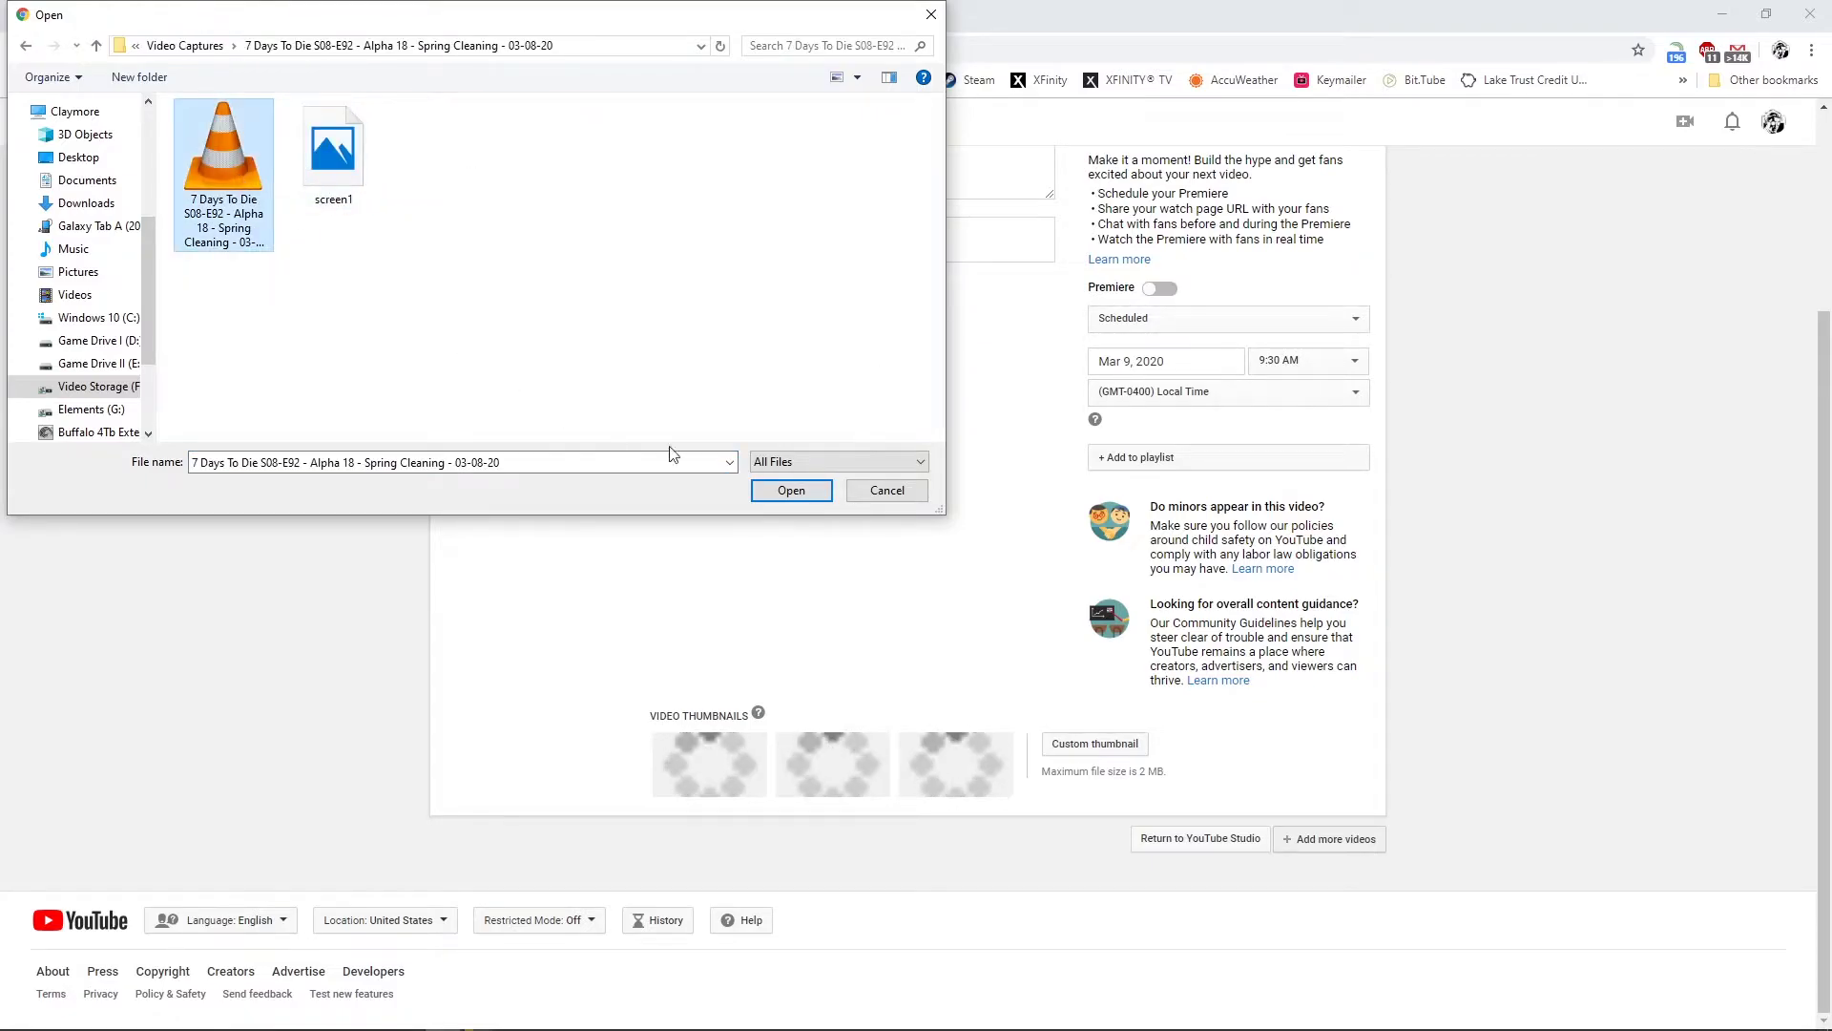
left_click(791, 490)
Add the 7 Days To Die S08-E93 - Alpha 18 - Farming XP - 03-08-20 video to the upload batch
scroll(1491, 759, "down", 2)
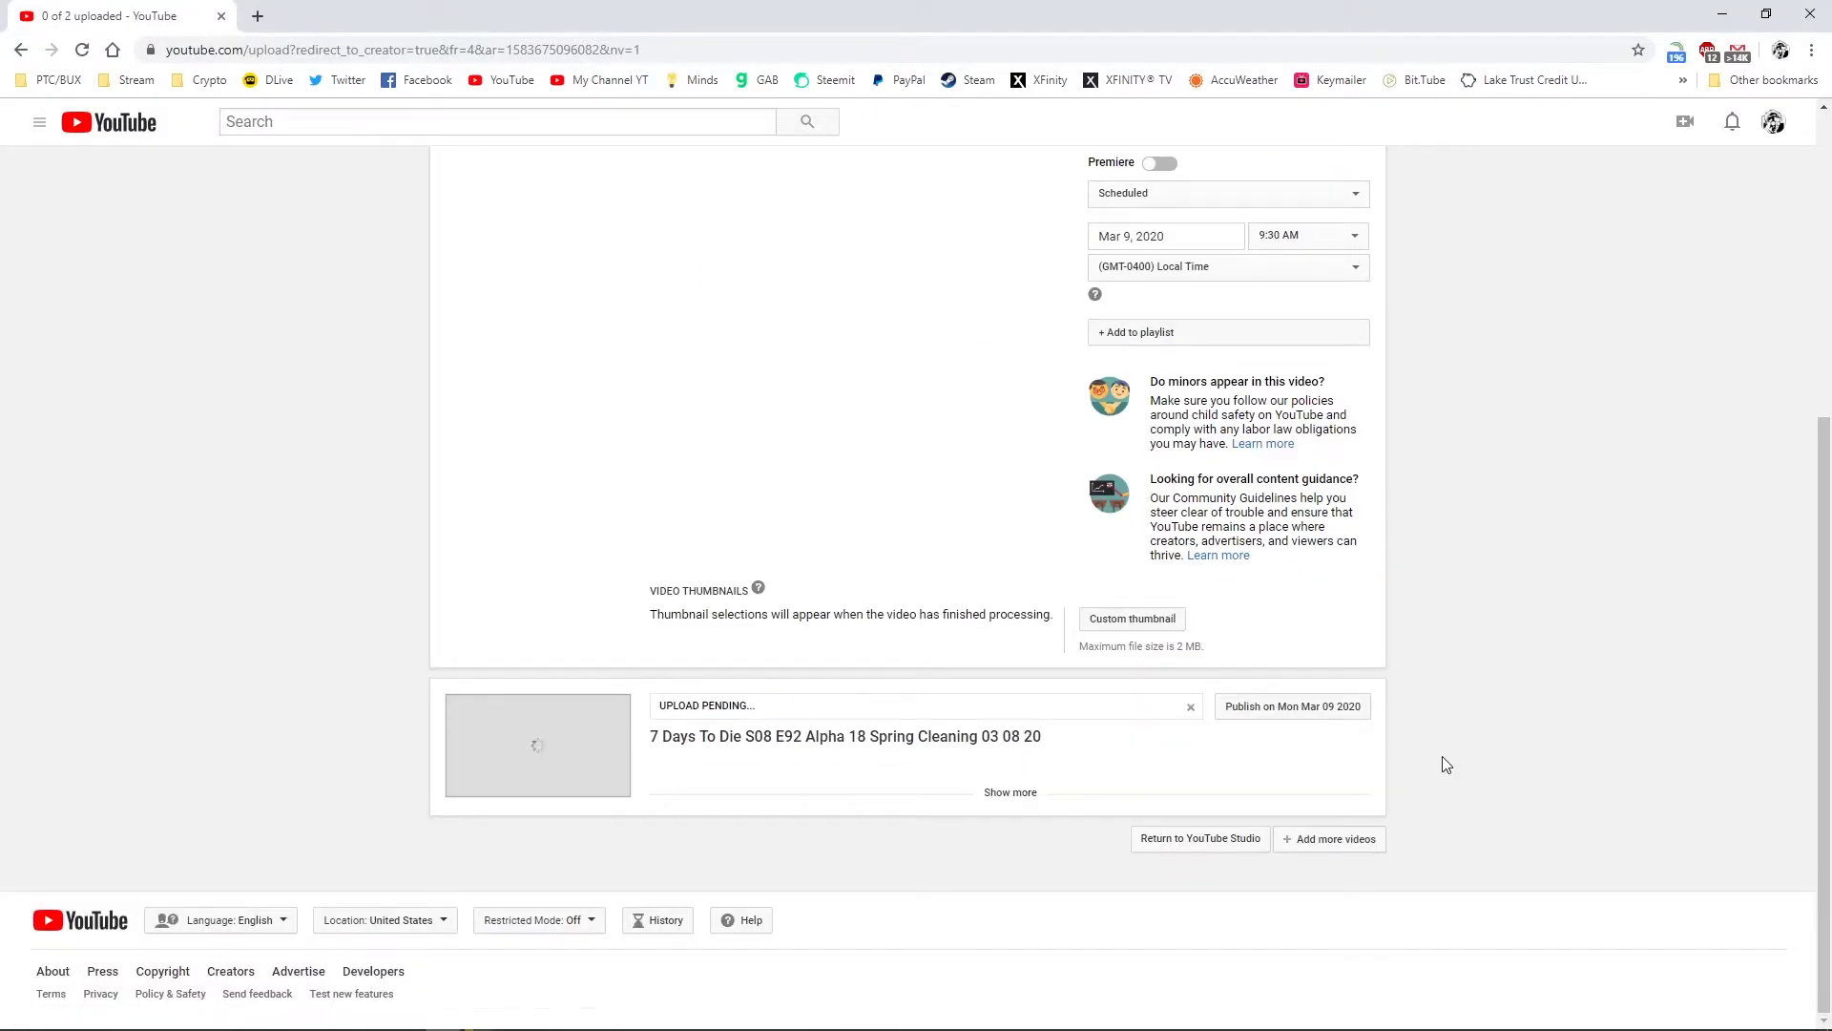
left_click(1336, 844)
left_click(185, 46)
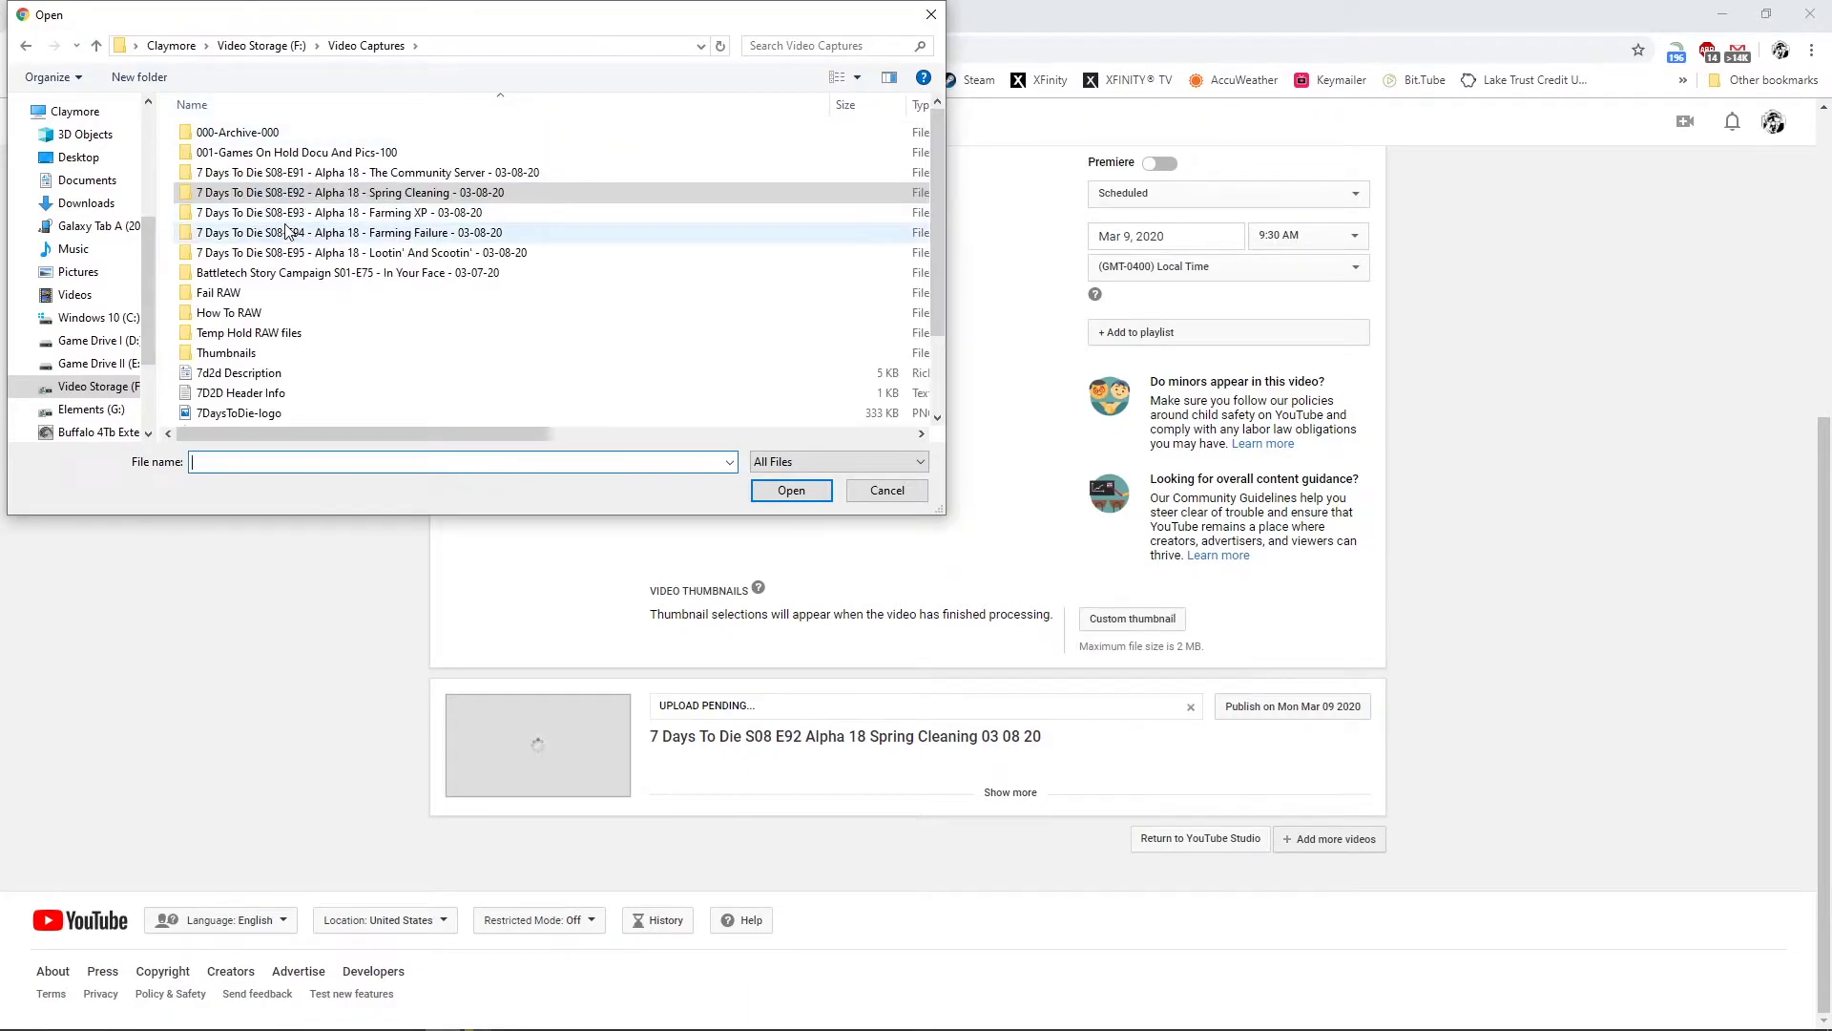
double_click(287, 211)
left_click(223, 162)
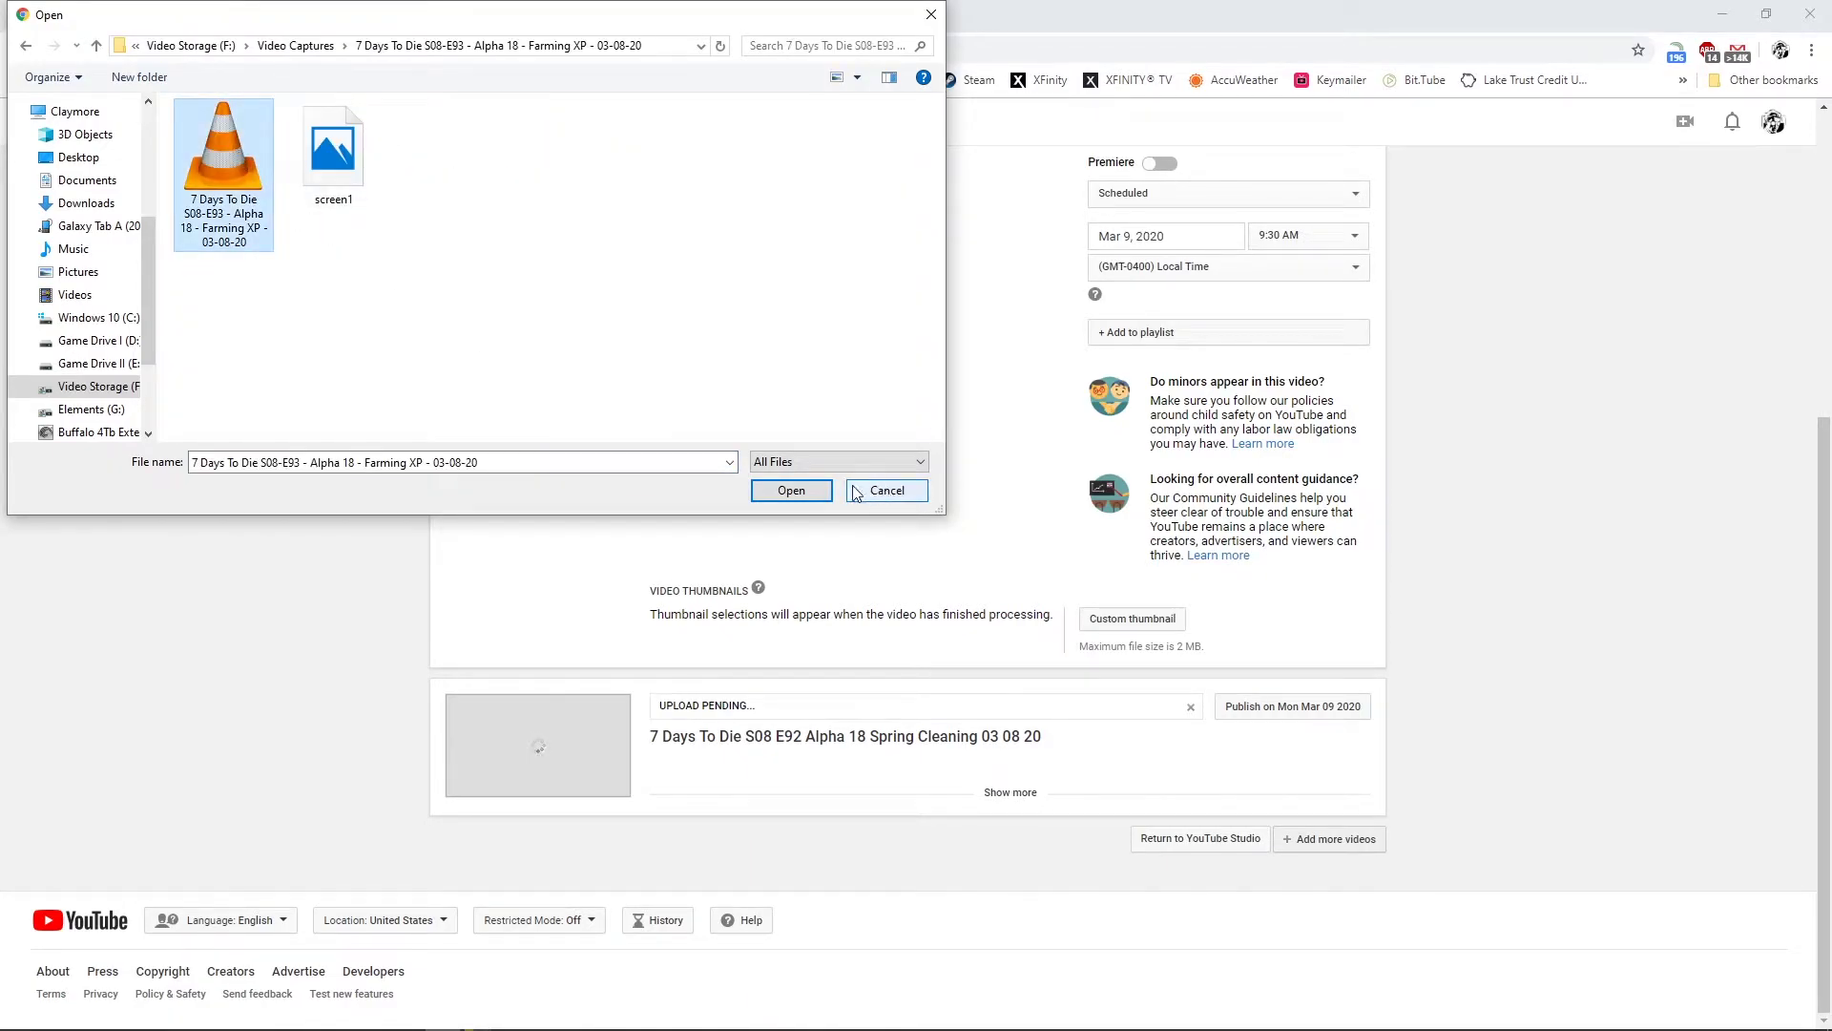
left_click(809, 490)
Add the 7 Days To Die S08-E94 - Alpha 18 - Farming Failure - 03-08-20 video to the upload batch
scroll(1345, 859, "down", 2)
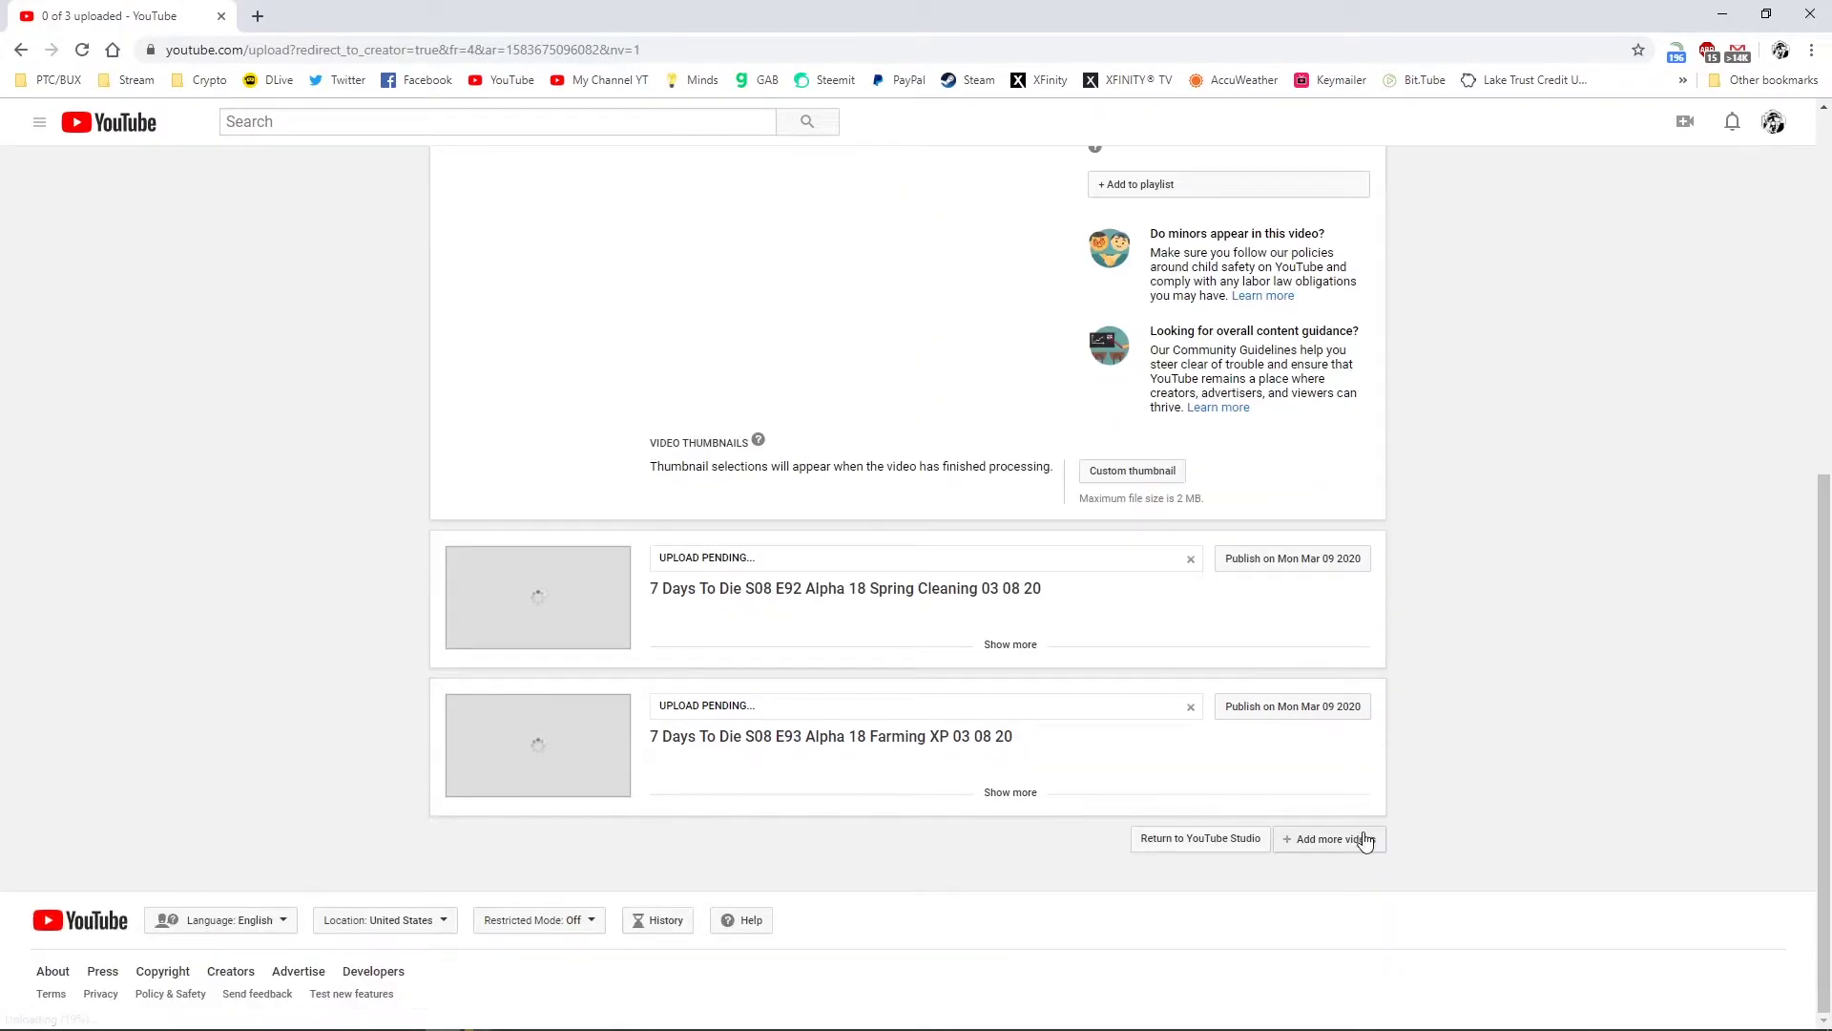
left_click(1333, 844)
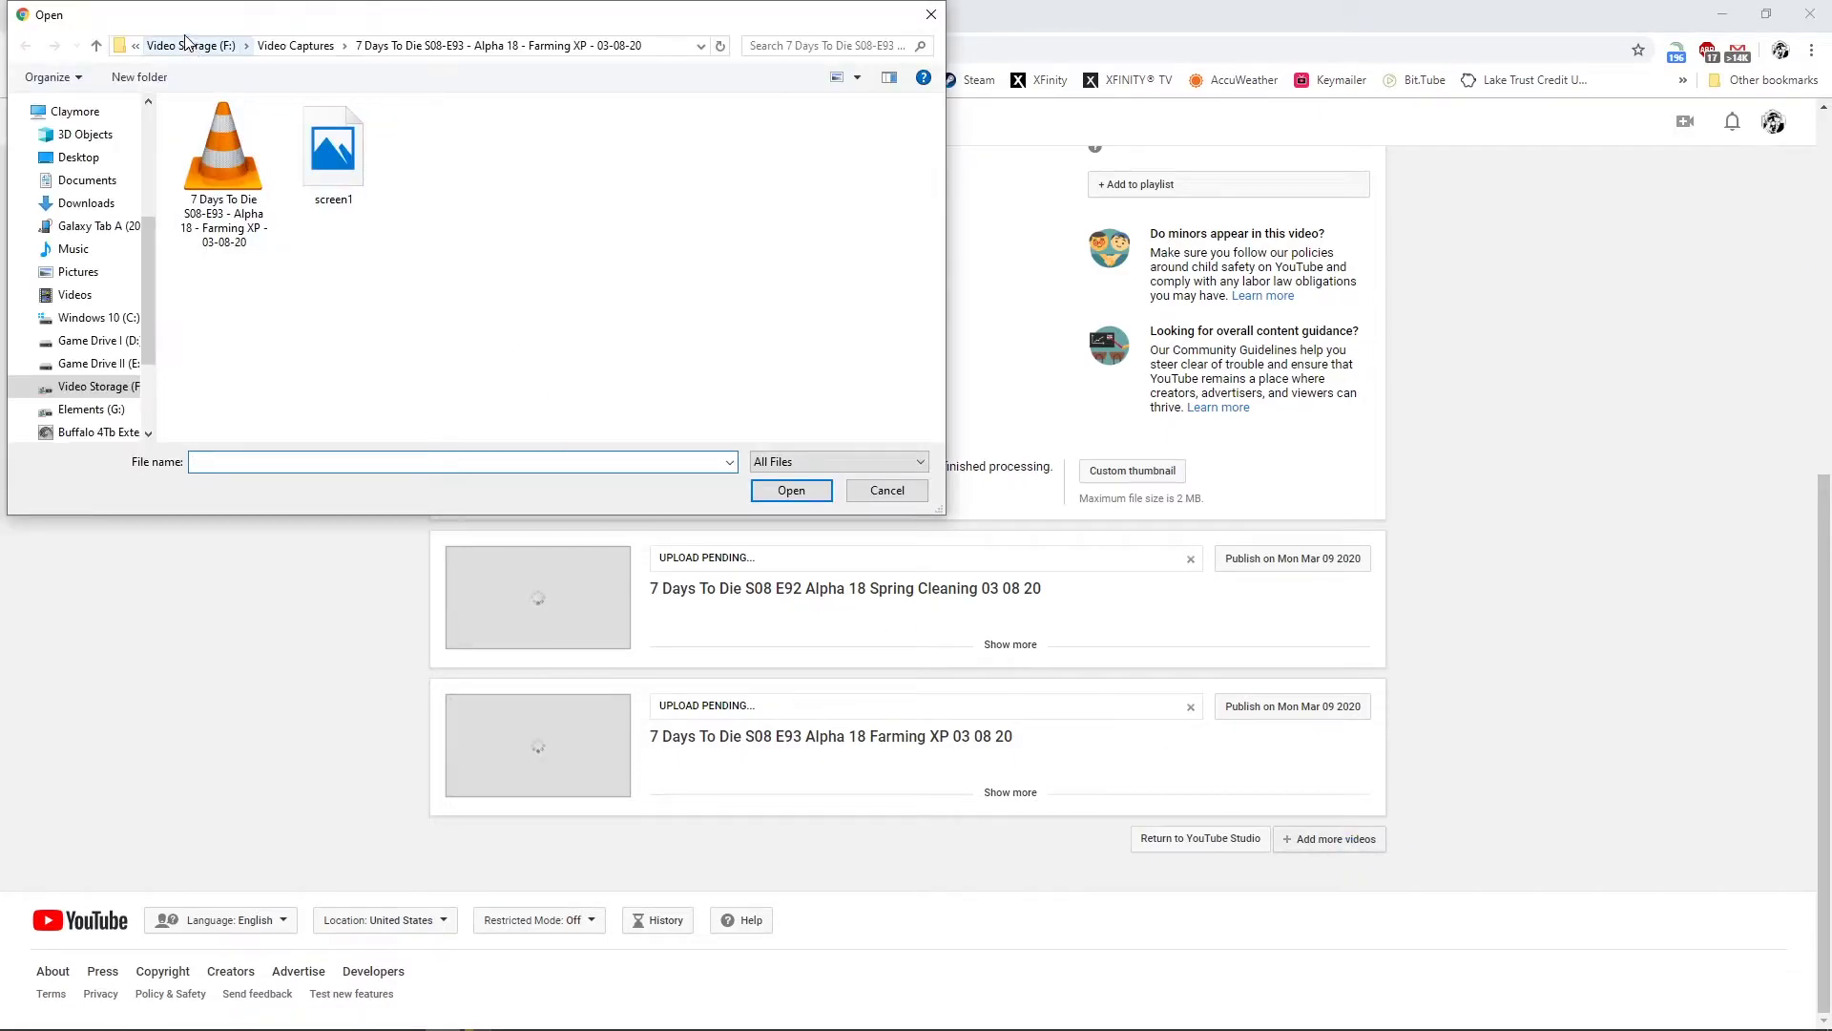
left_click(292, 45)
double_click(276, 233)
left_click(272, 181)
left_click(791, 490)
Add the 7 Days To Die S08-E95 - Alpha 18 - Lootin' And Scootin' - 03-08-20 video to the upload batch
scroll(1480, 685, "down", 2)
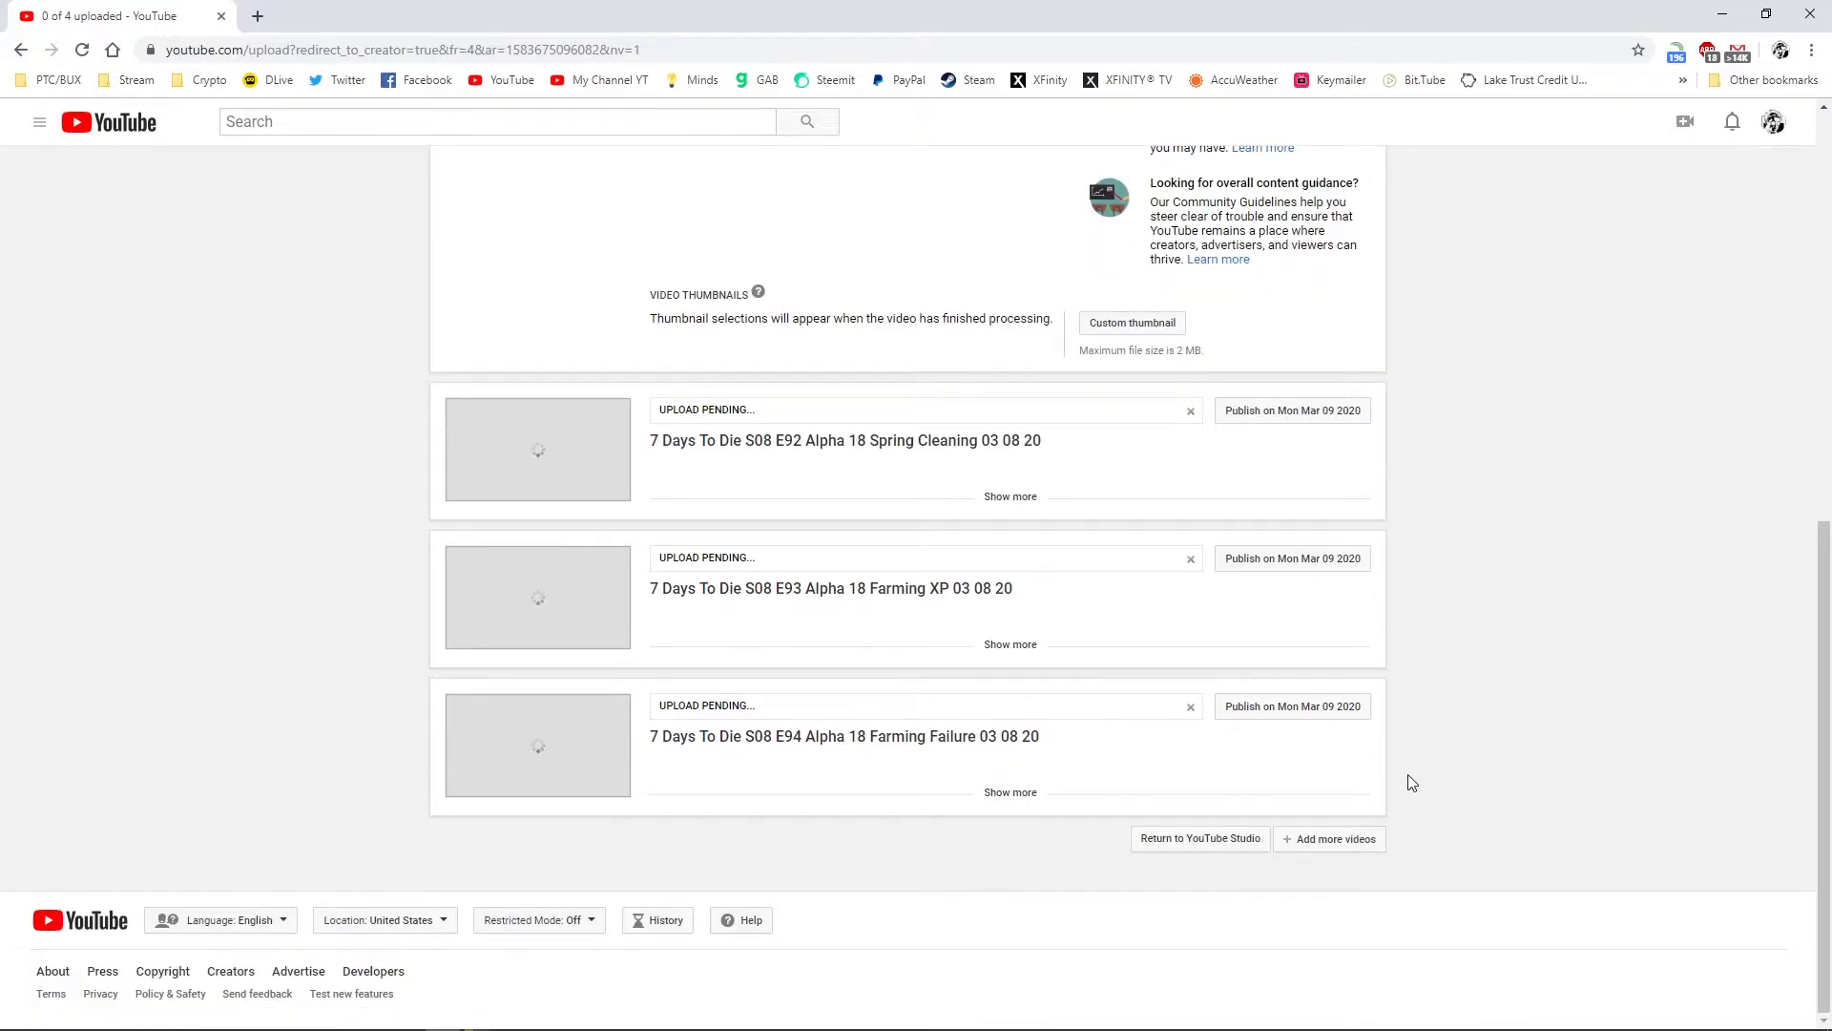
left_click(1353, 843)
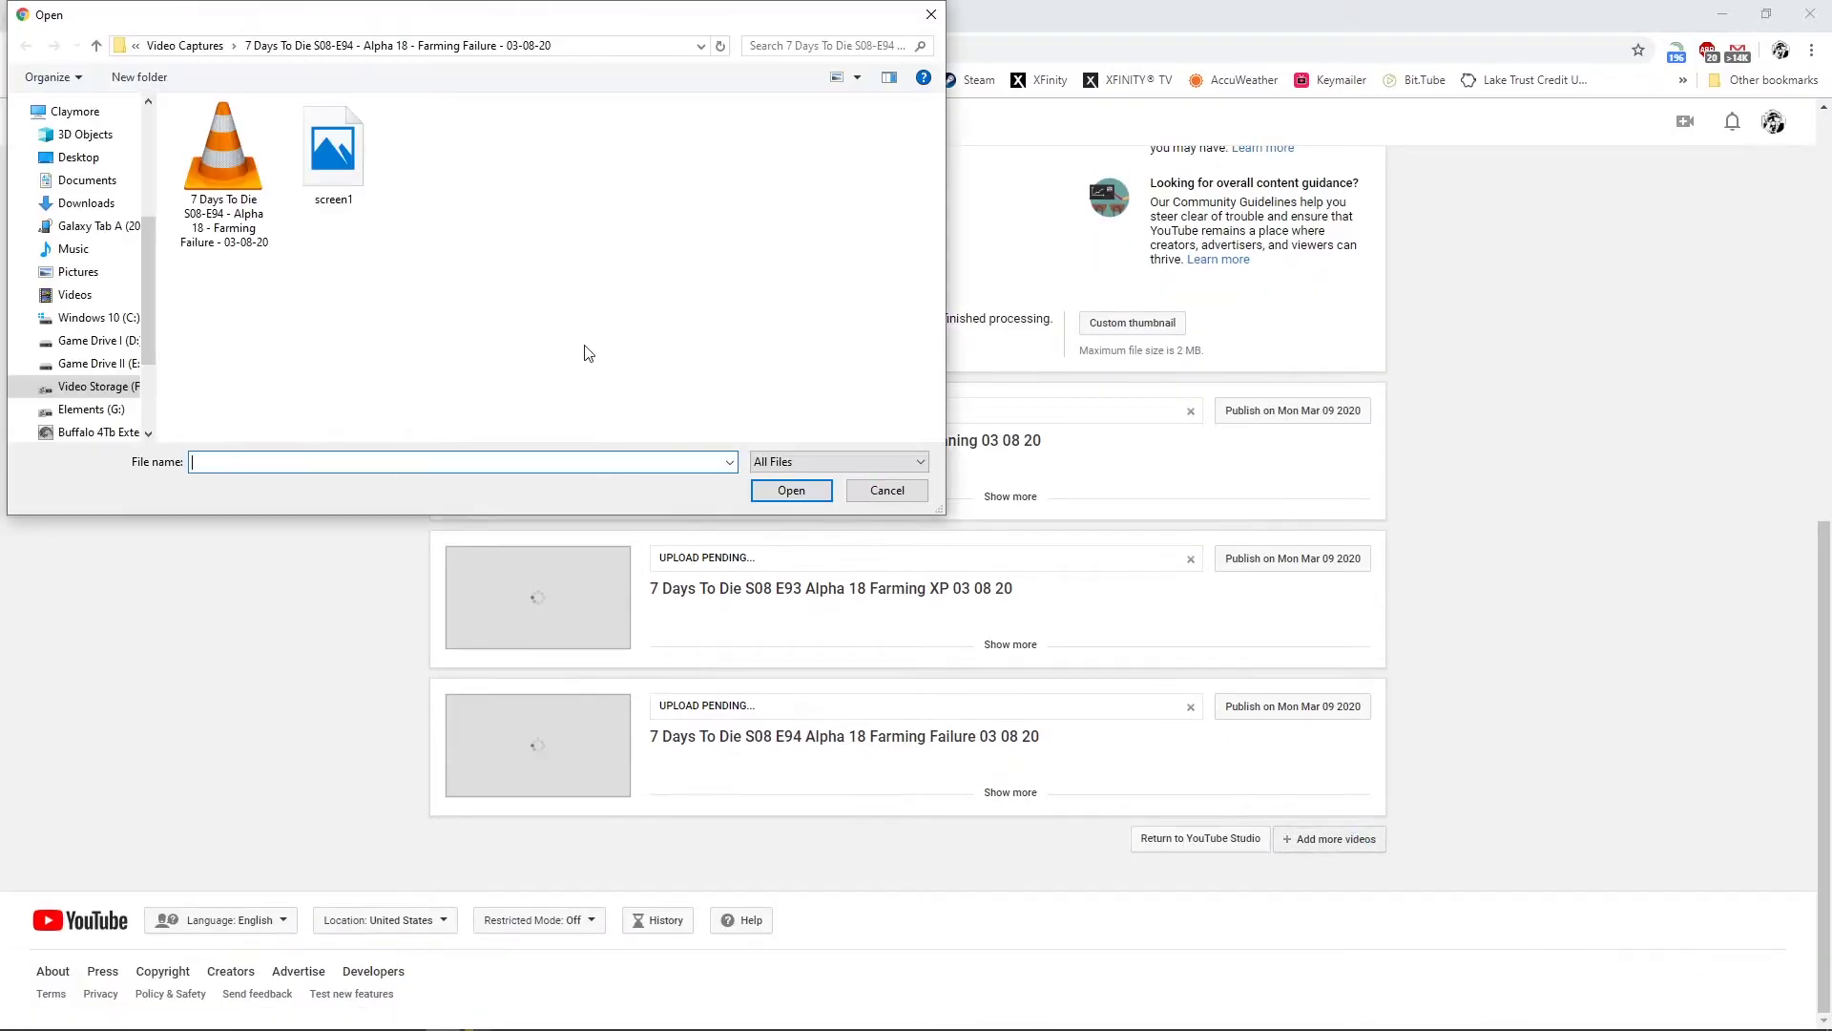
left_click(219, 48)
double_click(276, 251)
left_click(254, 174)
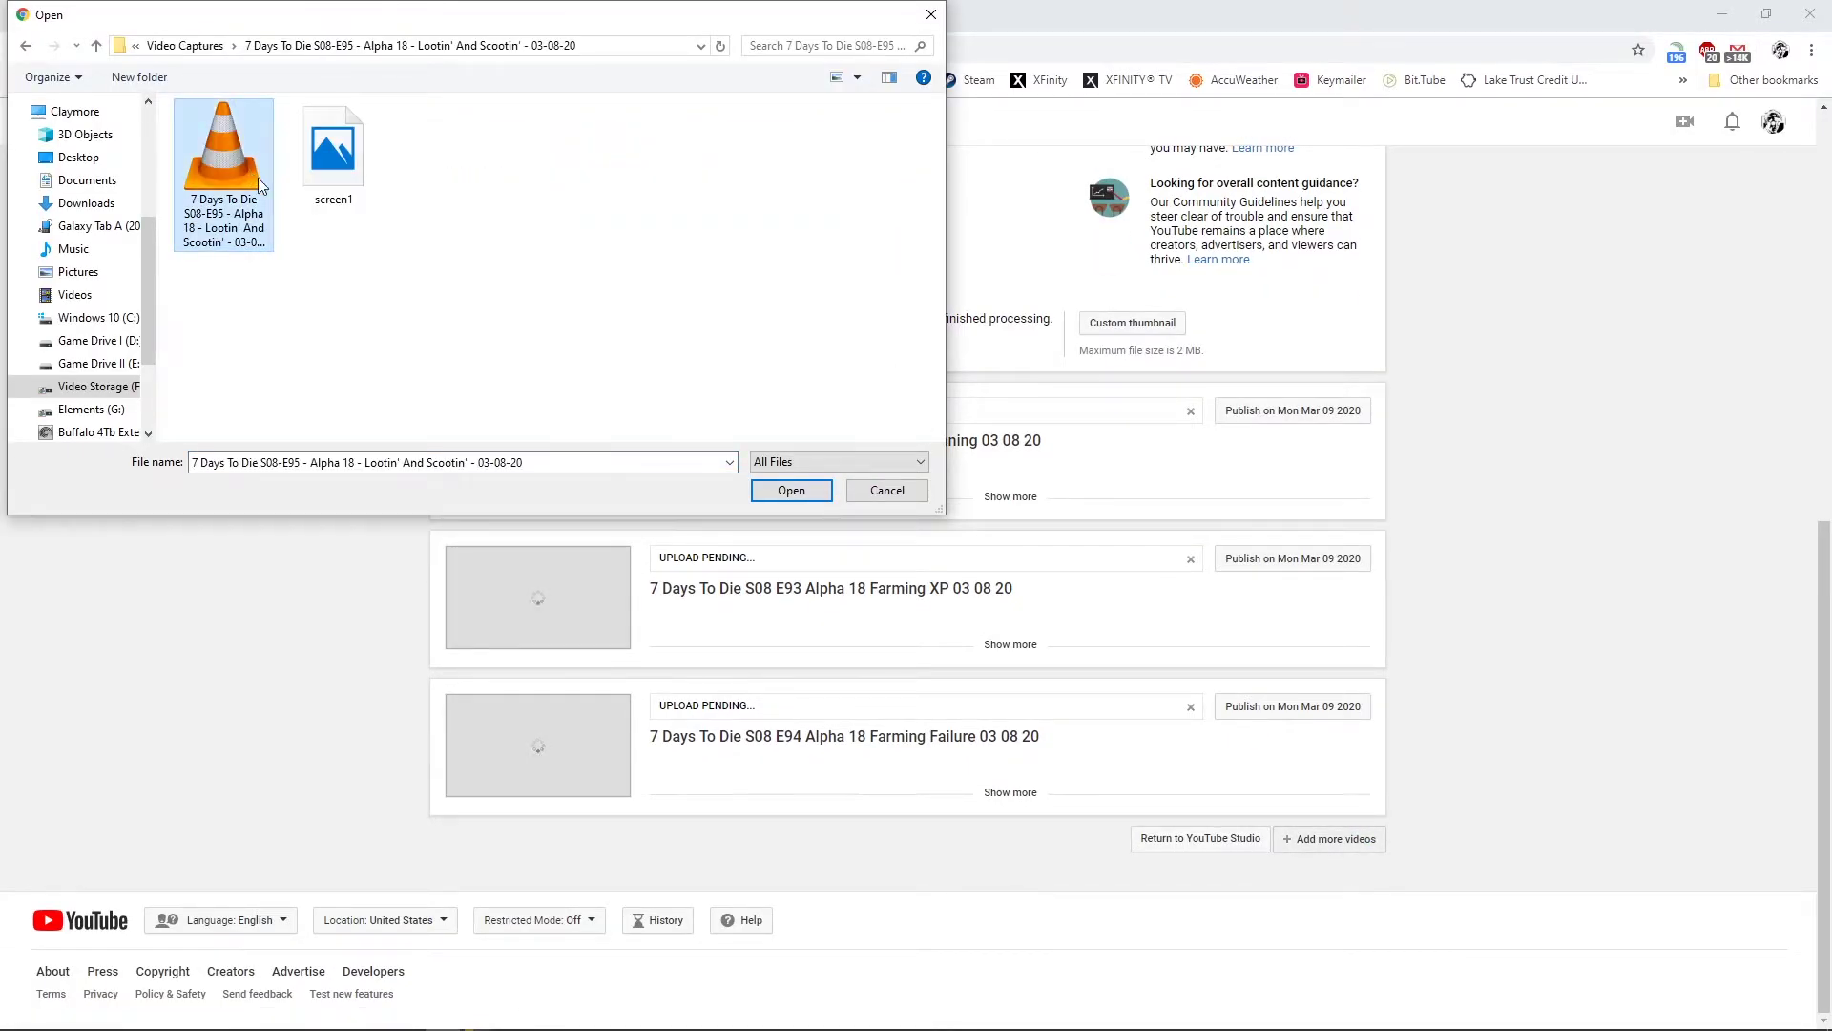
left_click(791, 490)
Expand the details of the pending E95, E94, E93 and E92 uploads
scroll(1377, 683, "down", 1)
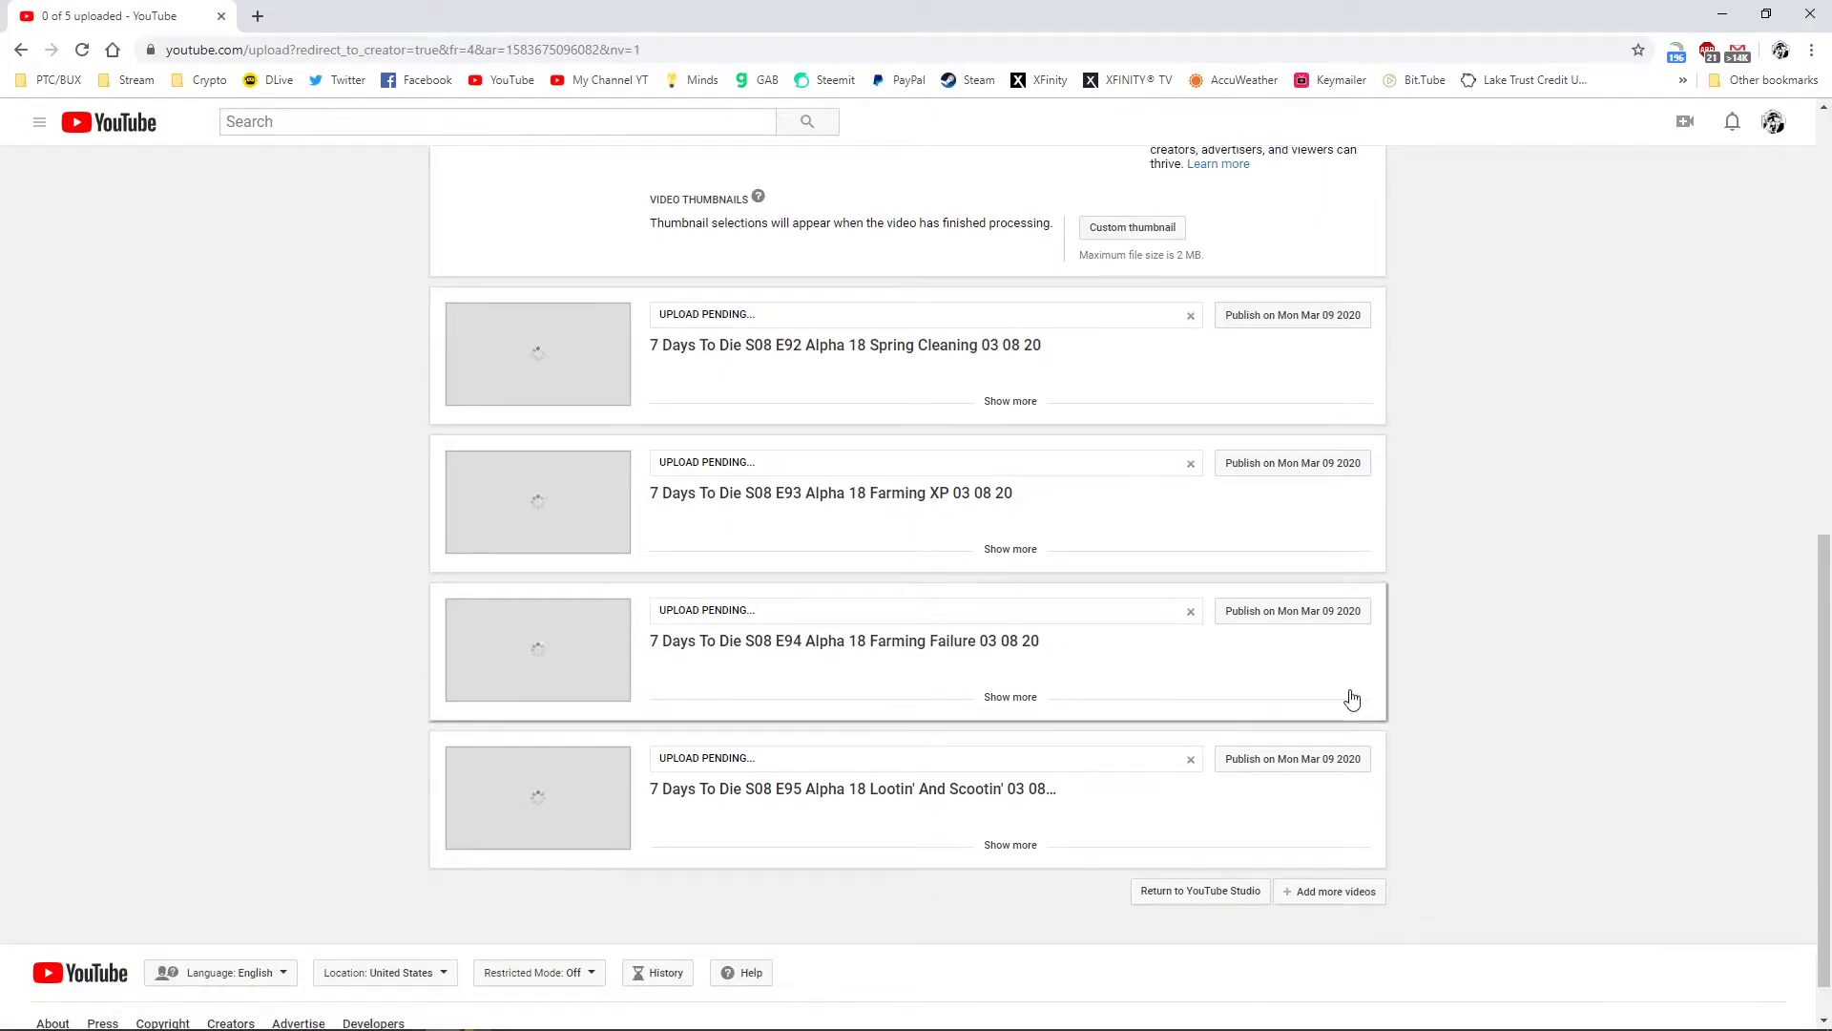
left_click(1011, 844)
left_click(1011, 696)
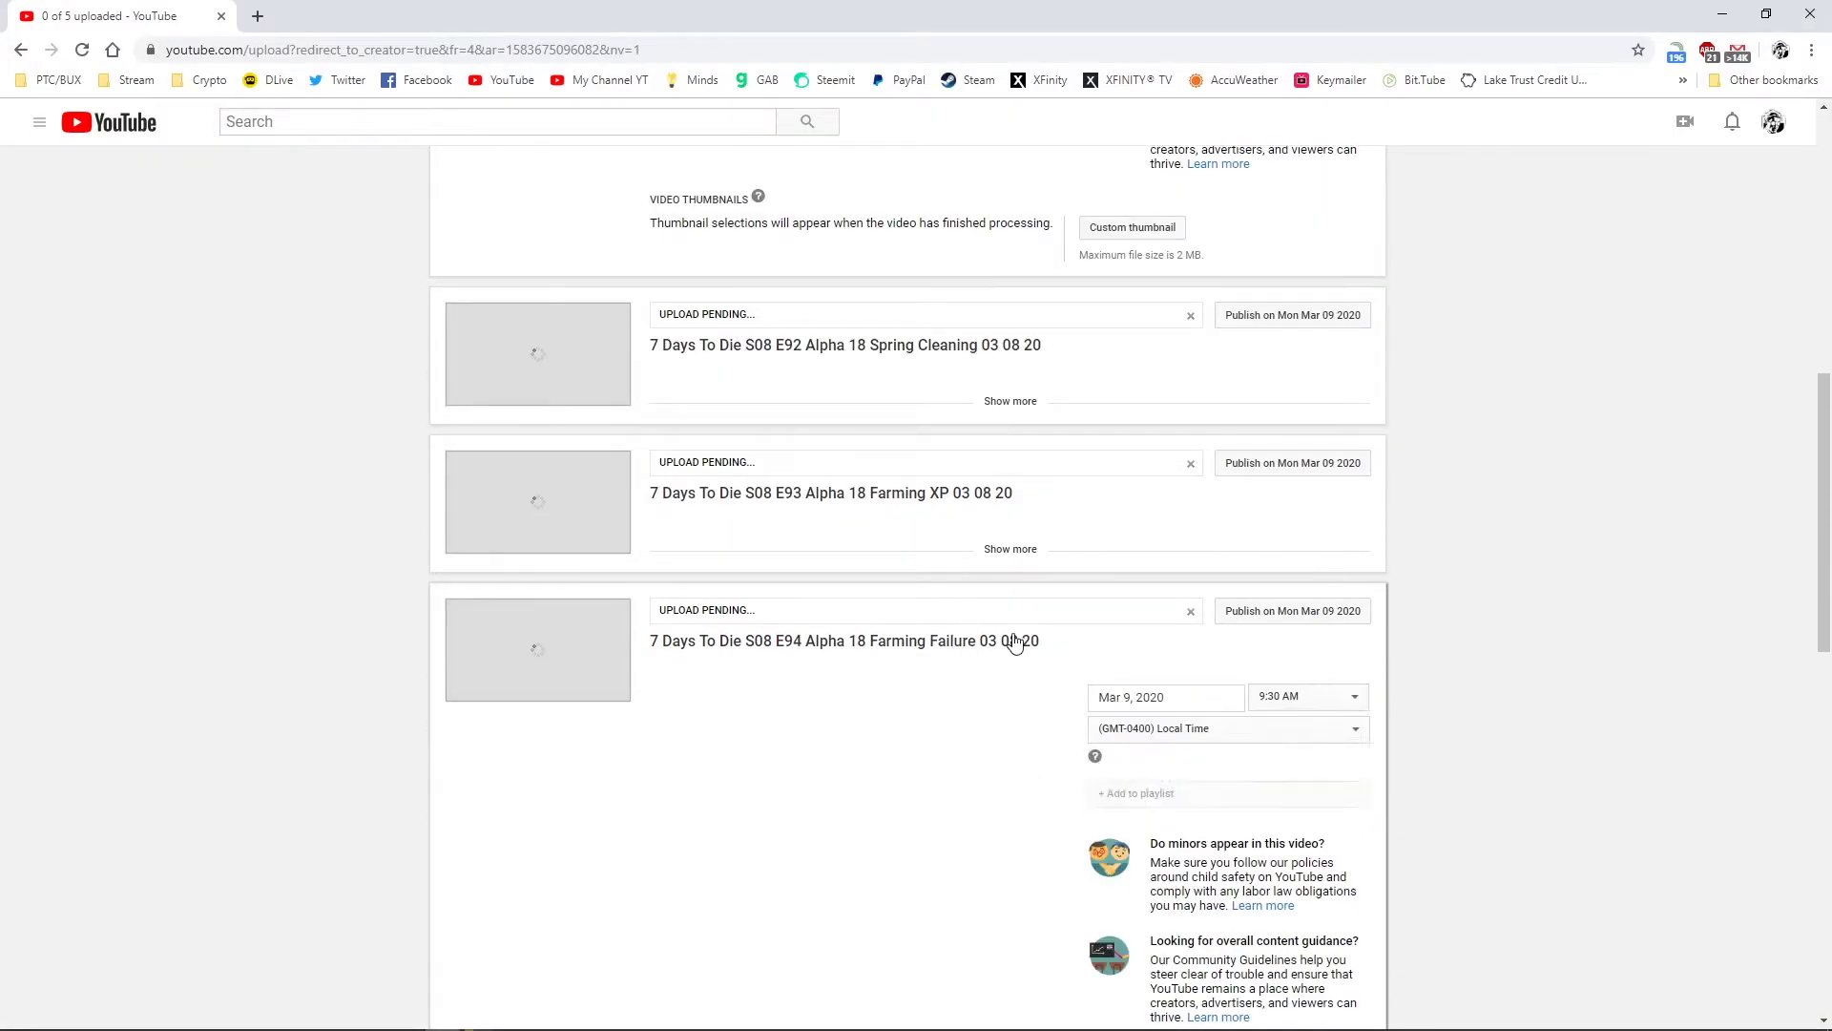
left_click(1011, 551)
left_click(1013, 402)
Schedule the E91 video for Mar 9, 2020 and the E92 video for Mar 10, 2020
scroll(1657, 548, "up", 10)
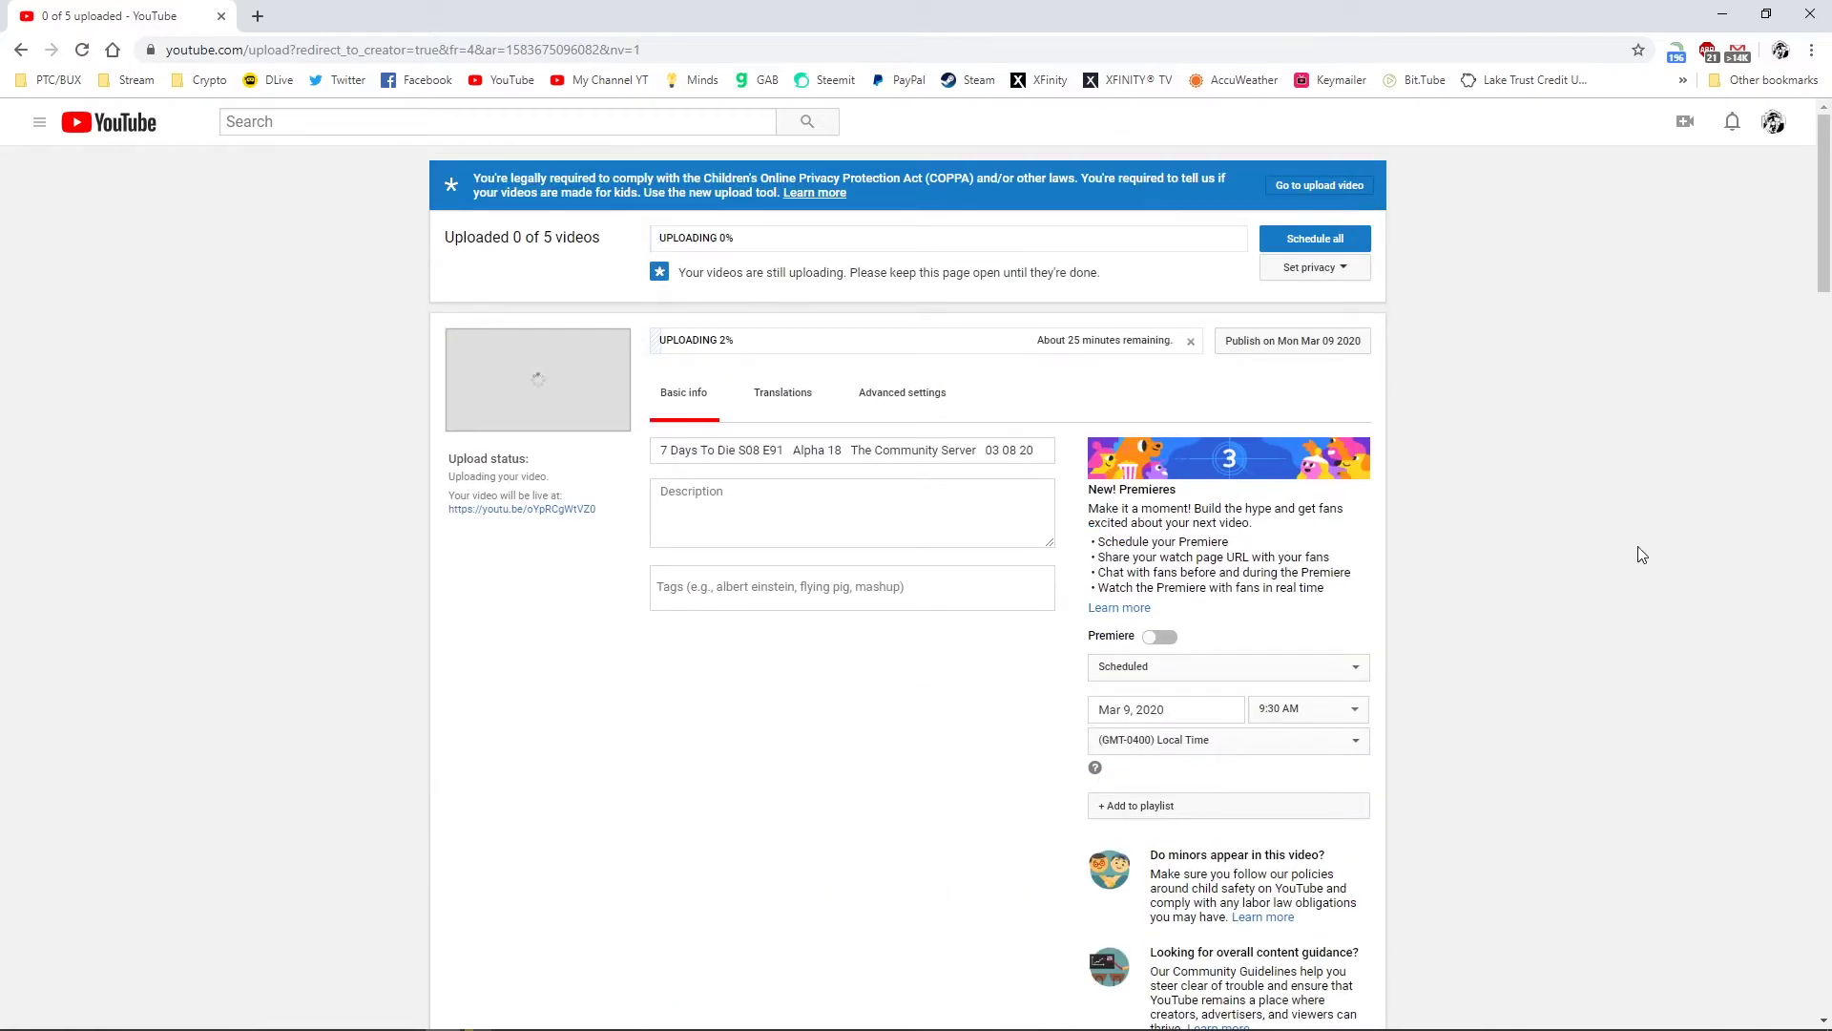
left_click(1193, 704)
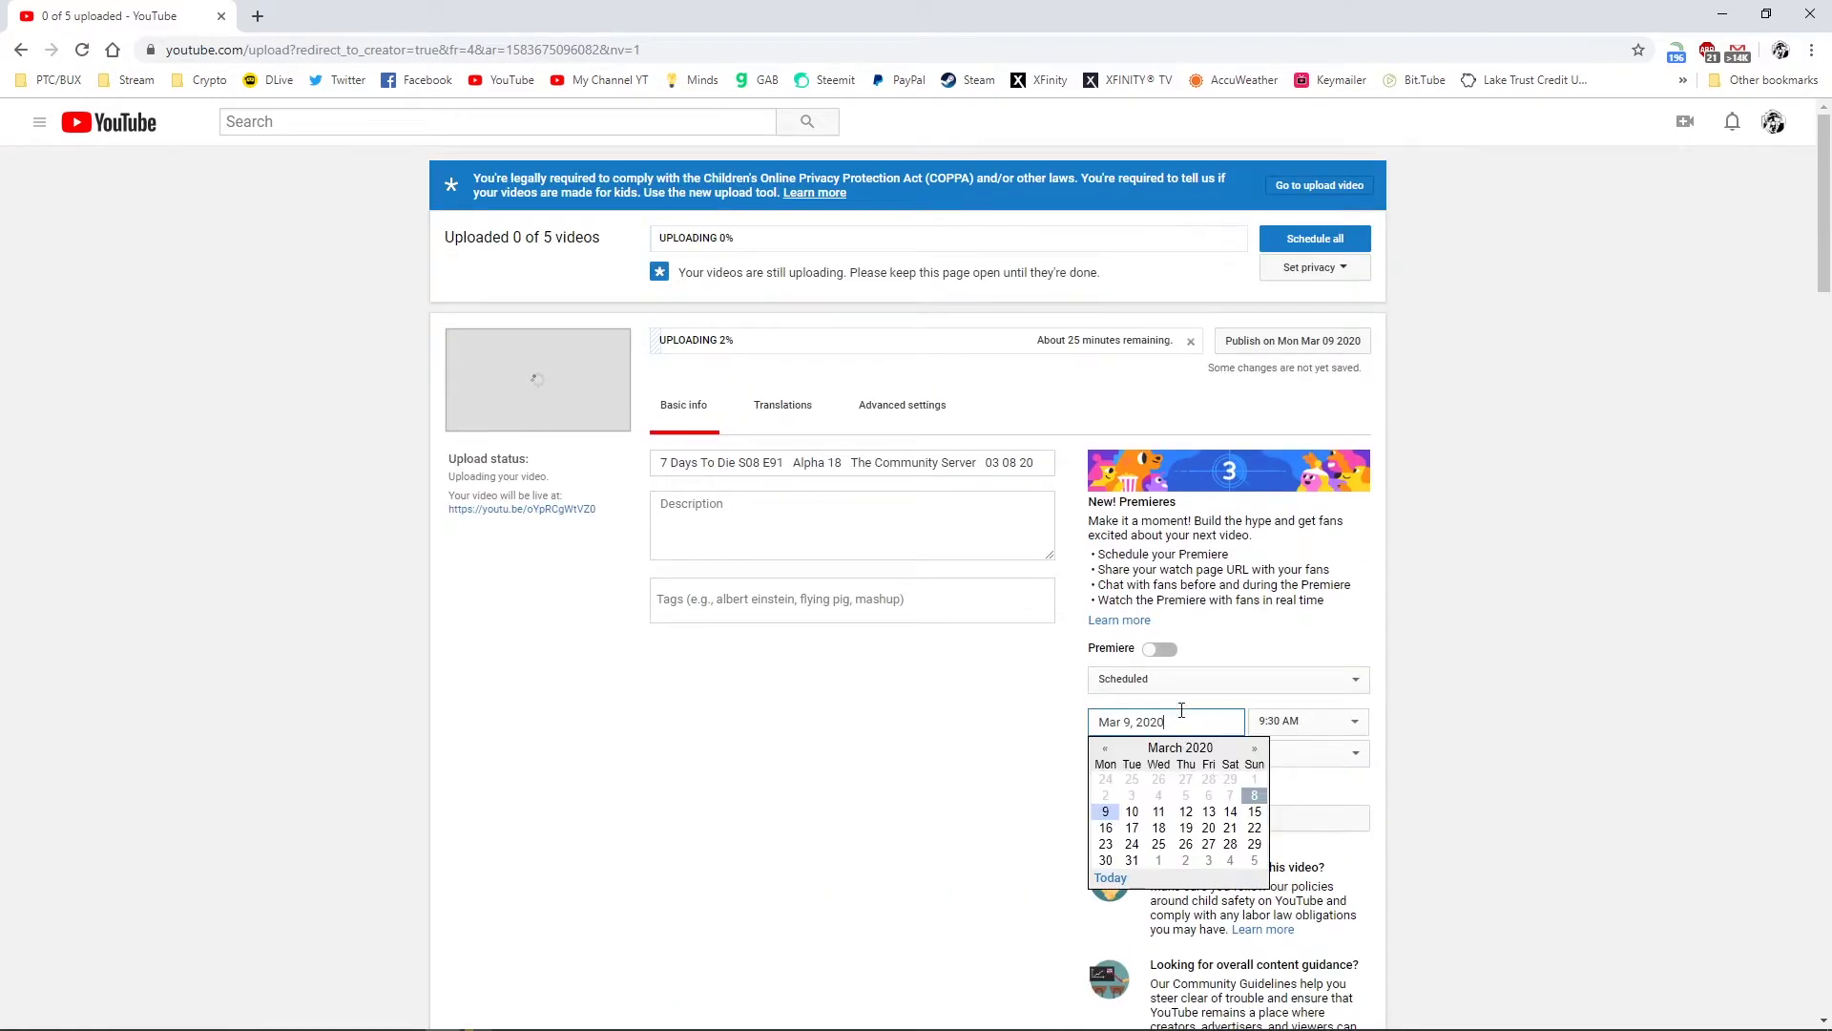
left_click(1105, 811)
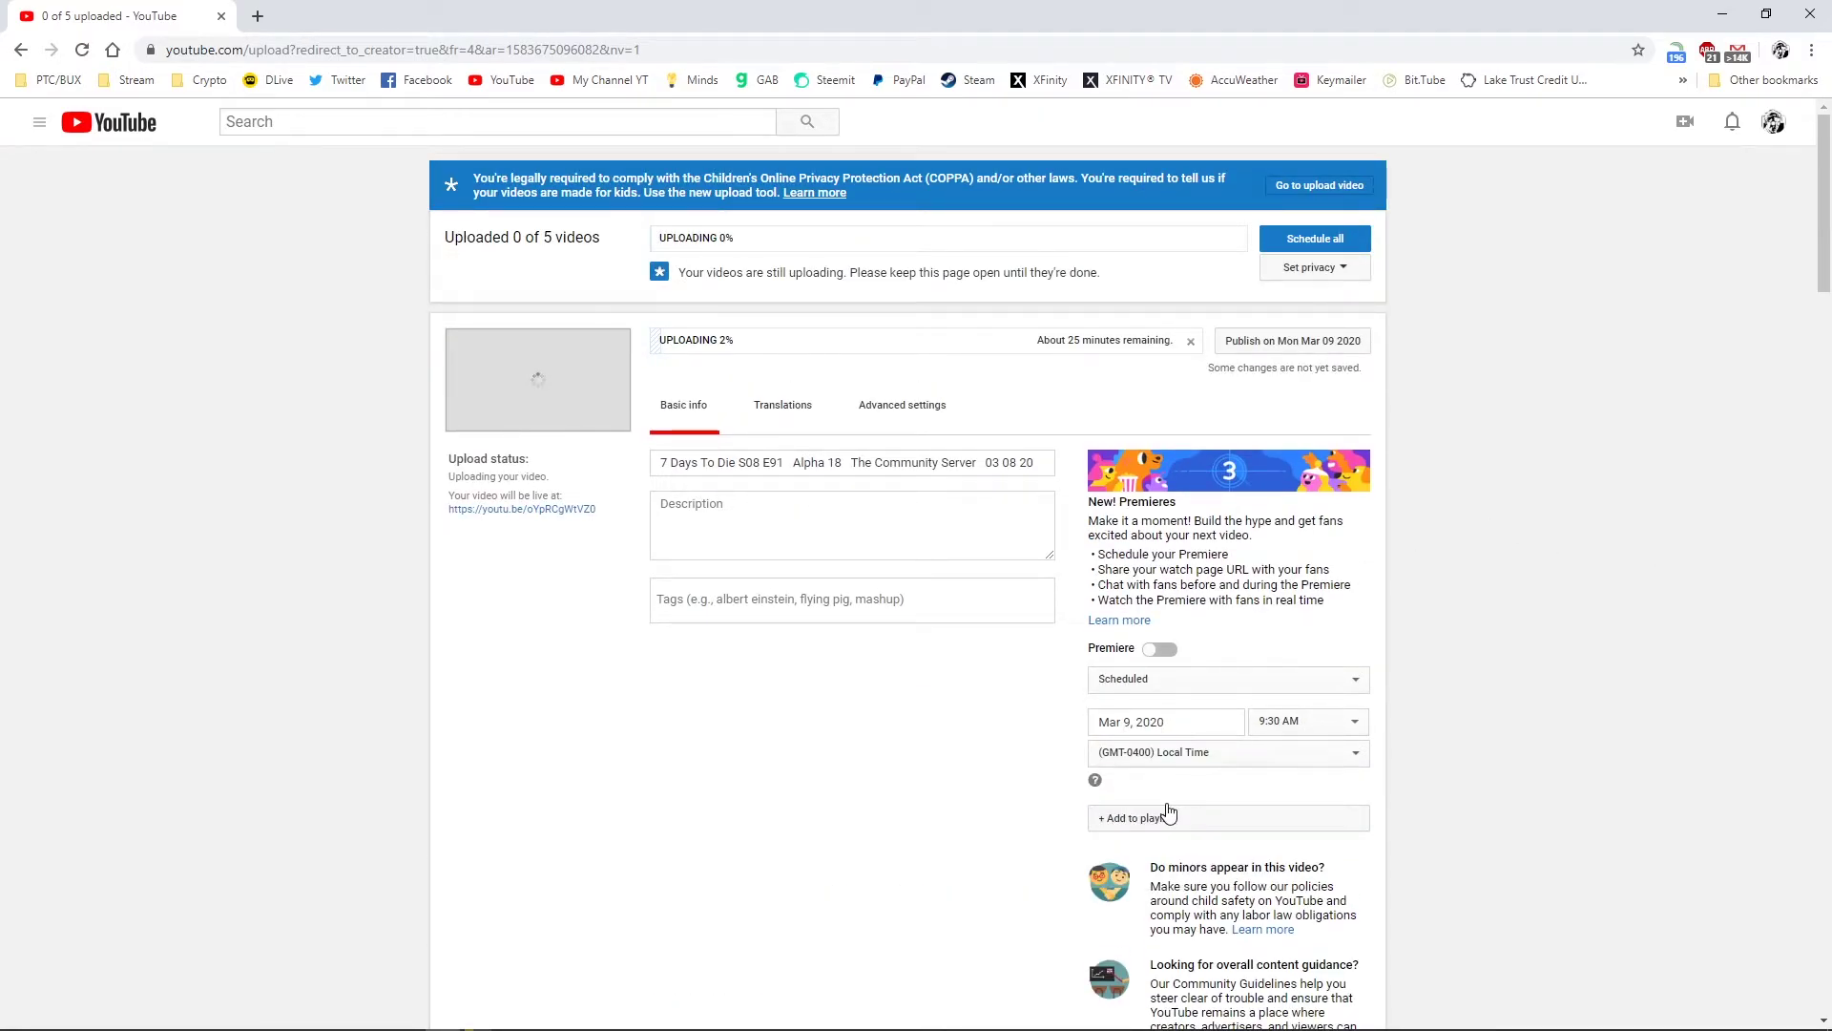
scroll(1168, 812, "down", 10)
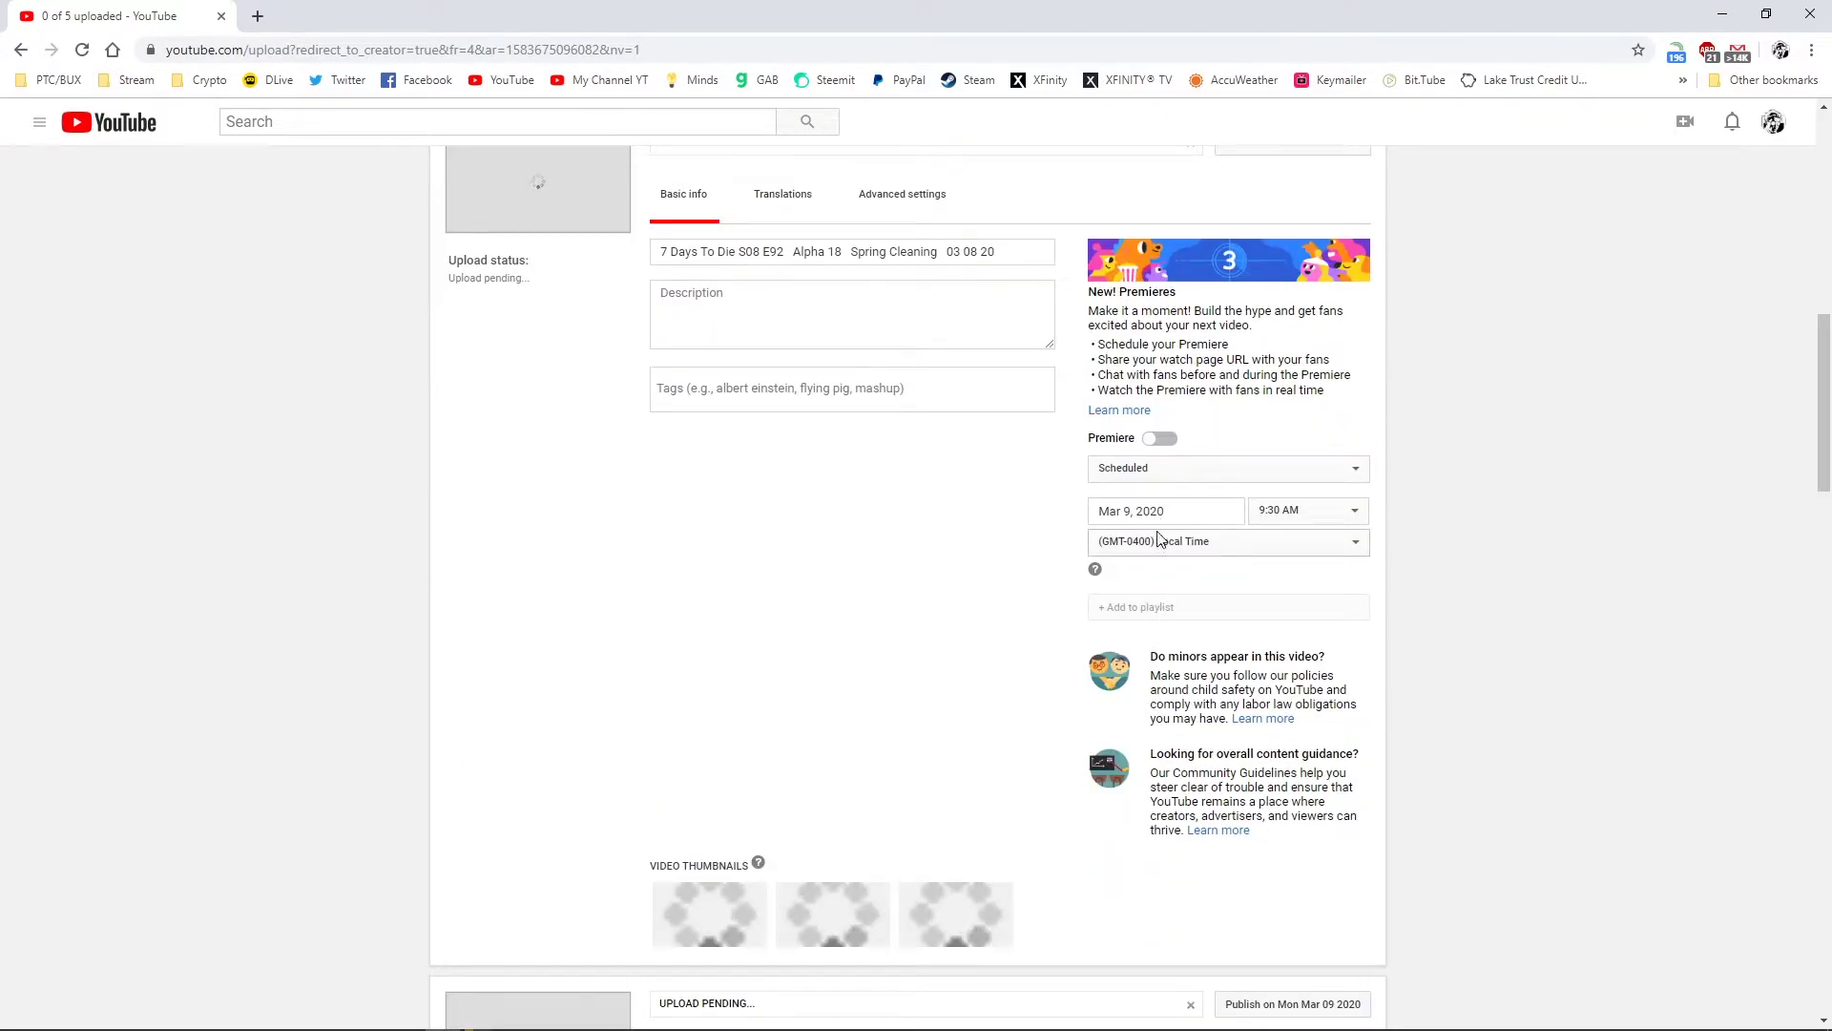
left_click(1160, 512)
left_click(1132, 611)
Schedule the E93 video for Mar 11, 2020 and the E94 video for Mar 12, 2020
scroll(1226, 711, "down", 5)
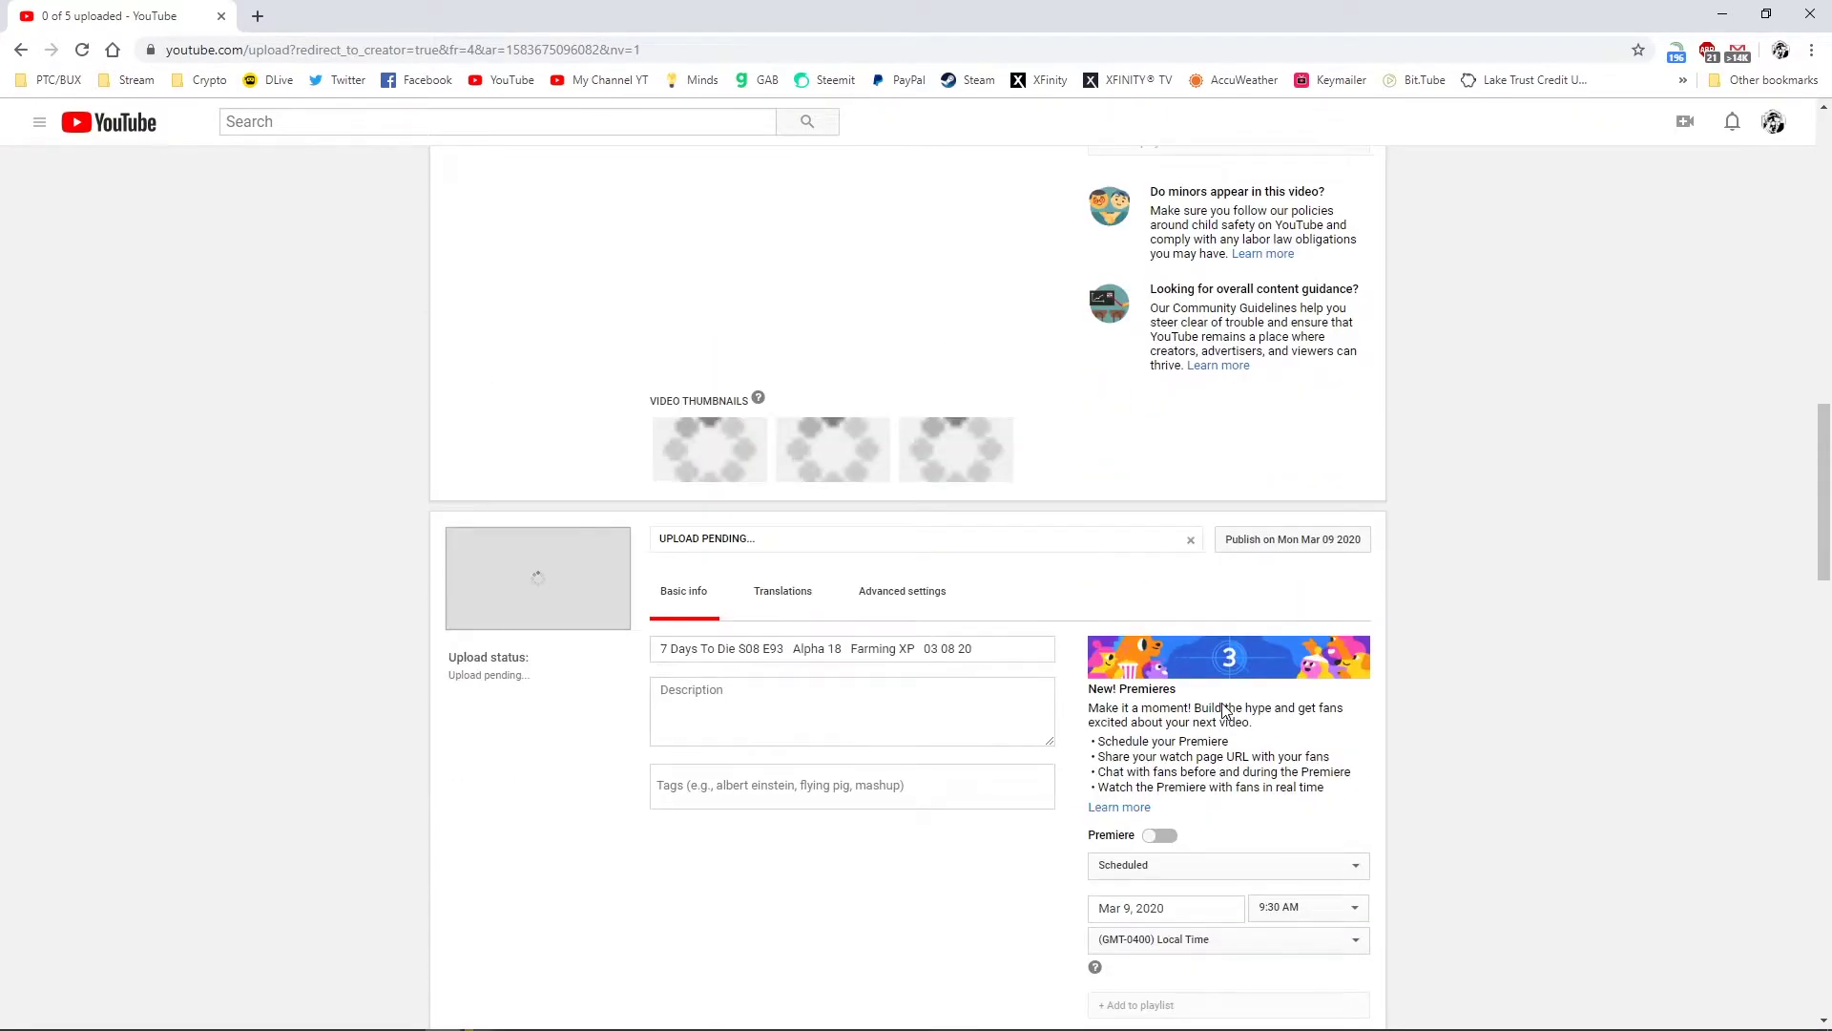
scroll(1226, 711, "down", 3)
left_click(1160, 633)
left_click(1157, 728)
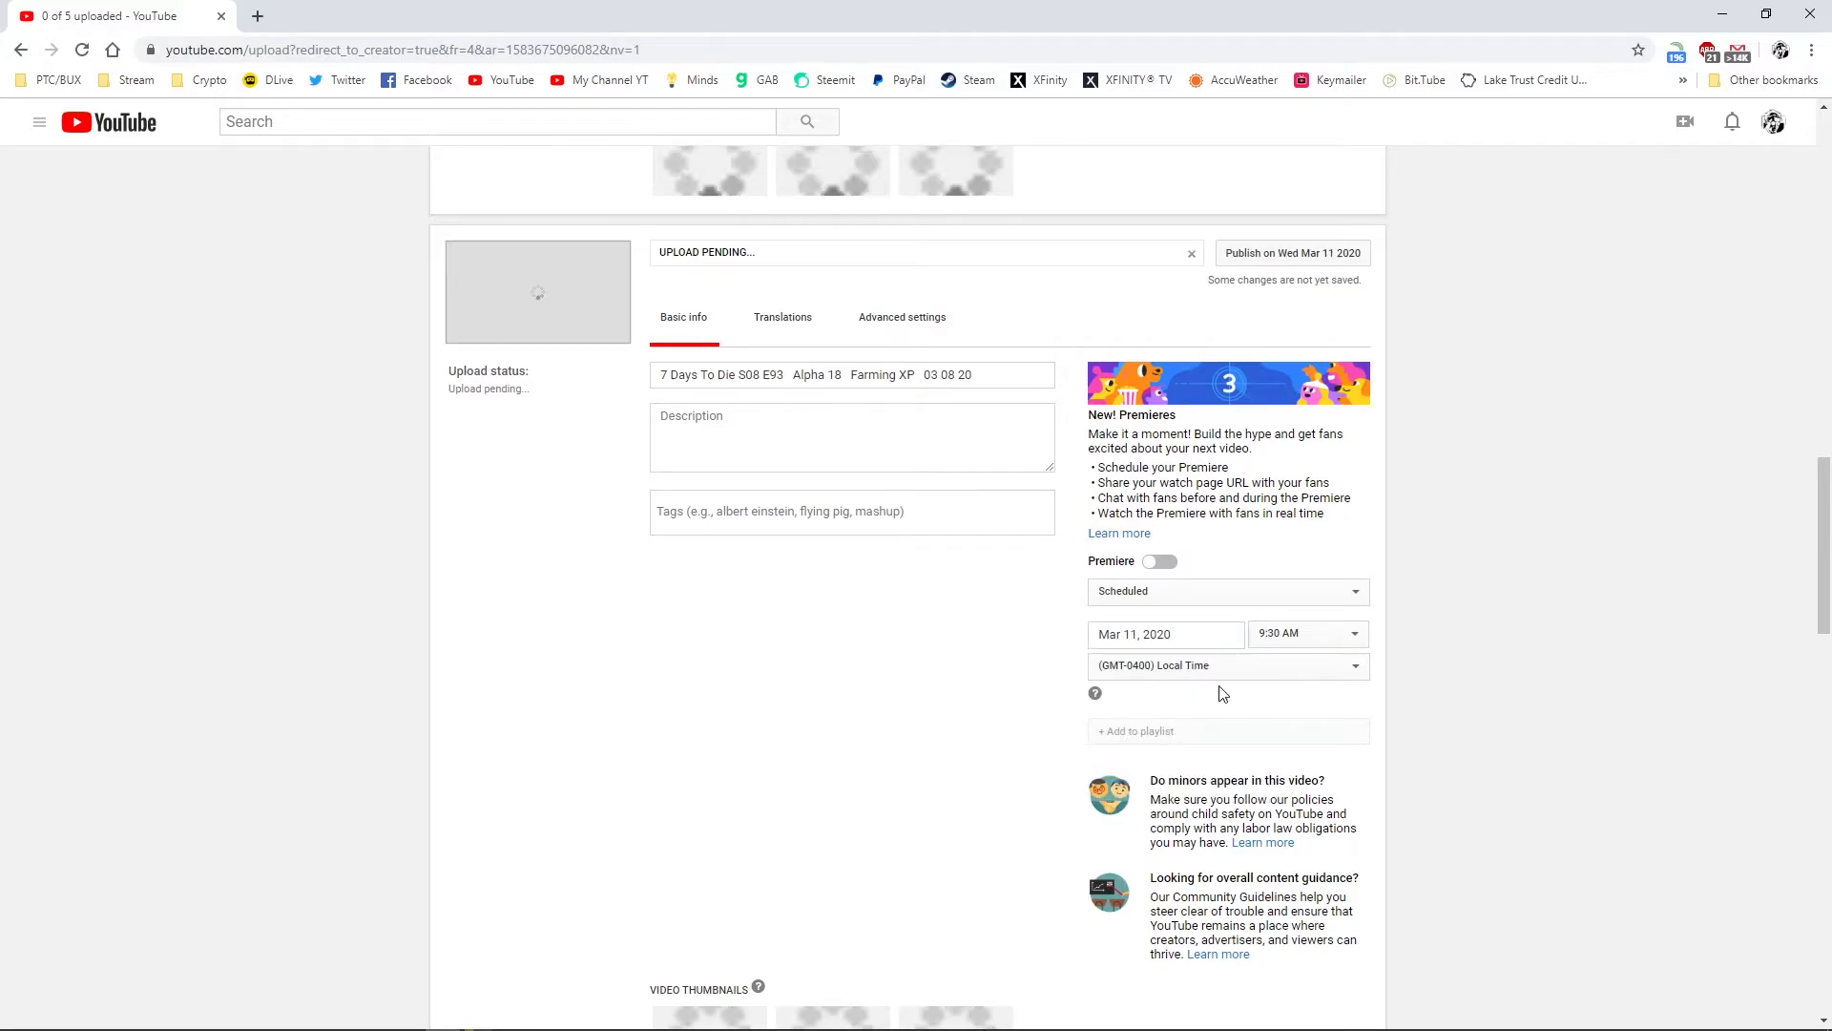
scroll(1219, 696, "down", 9)
left_click(1178, 551)
left_click(1186, 644)
Schedule the E95 video for Mar 13, 2020 at 6:00 AM
scroll(1193, 633, "down", 10)
left_click(1197, 463)
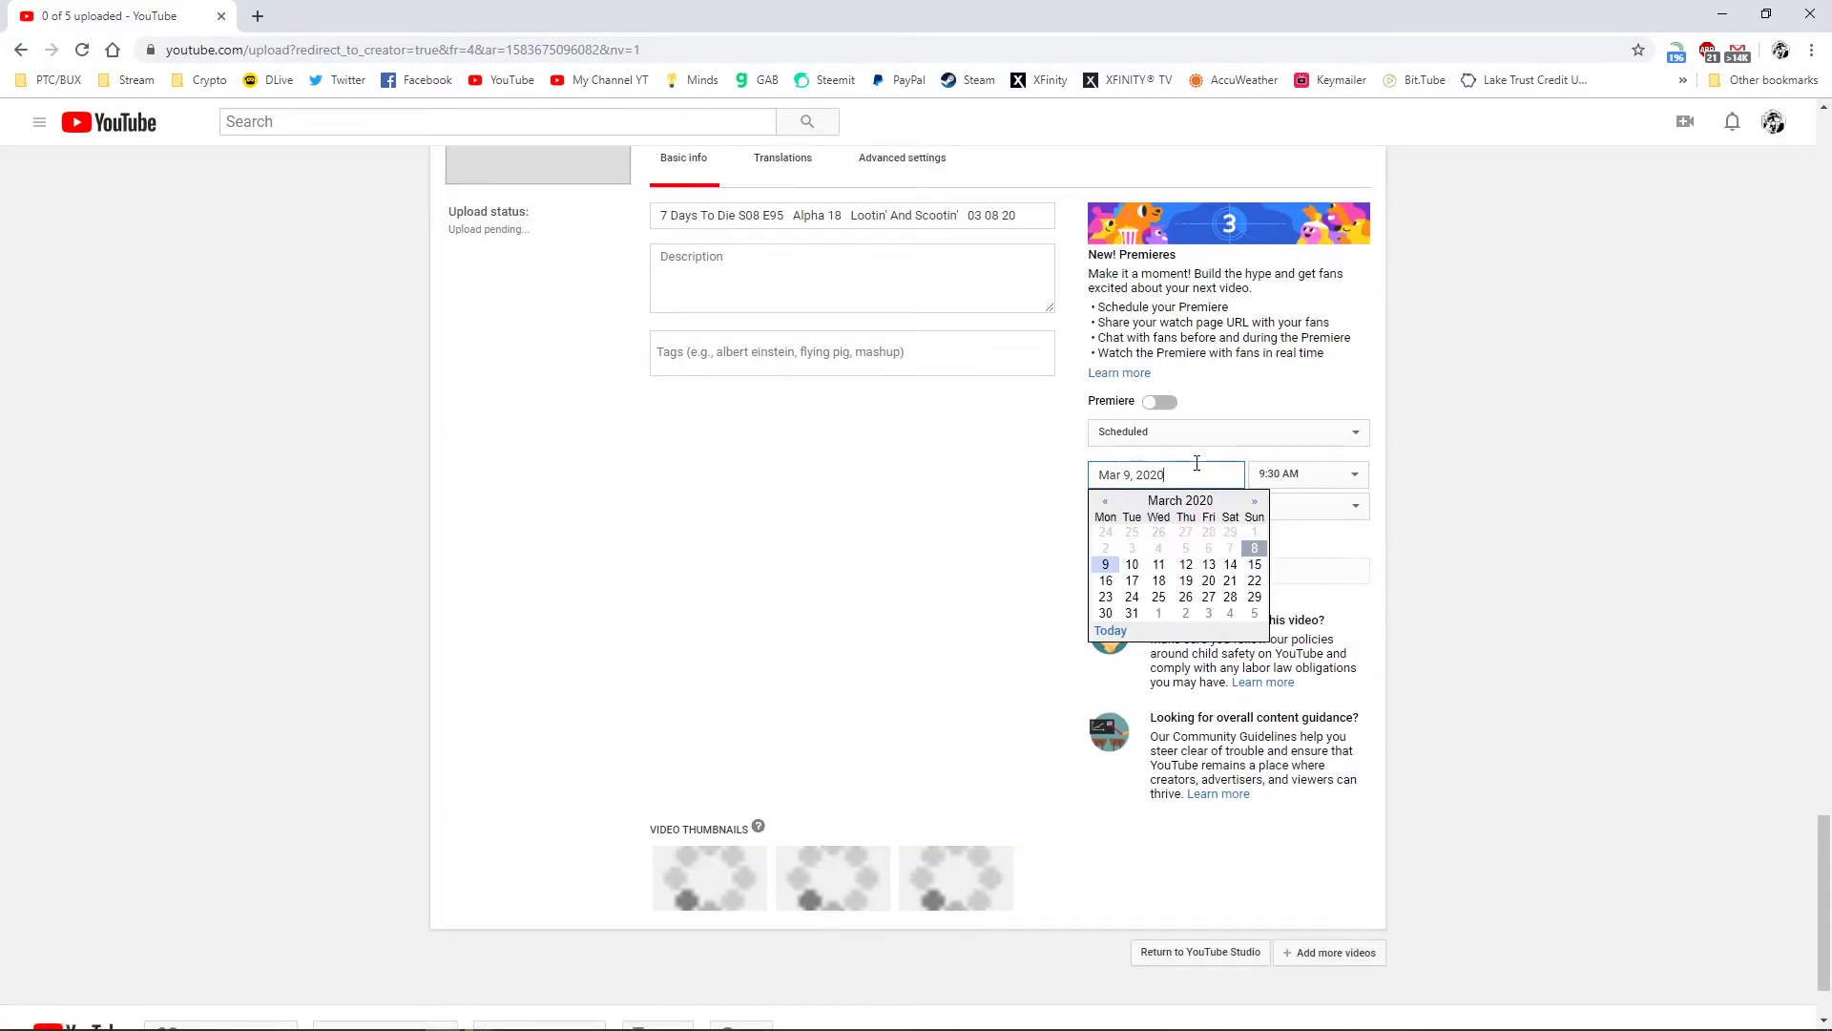
left_click(1209, 564)
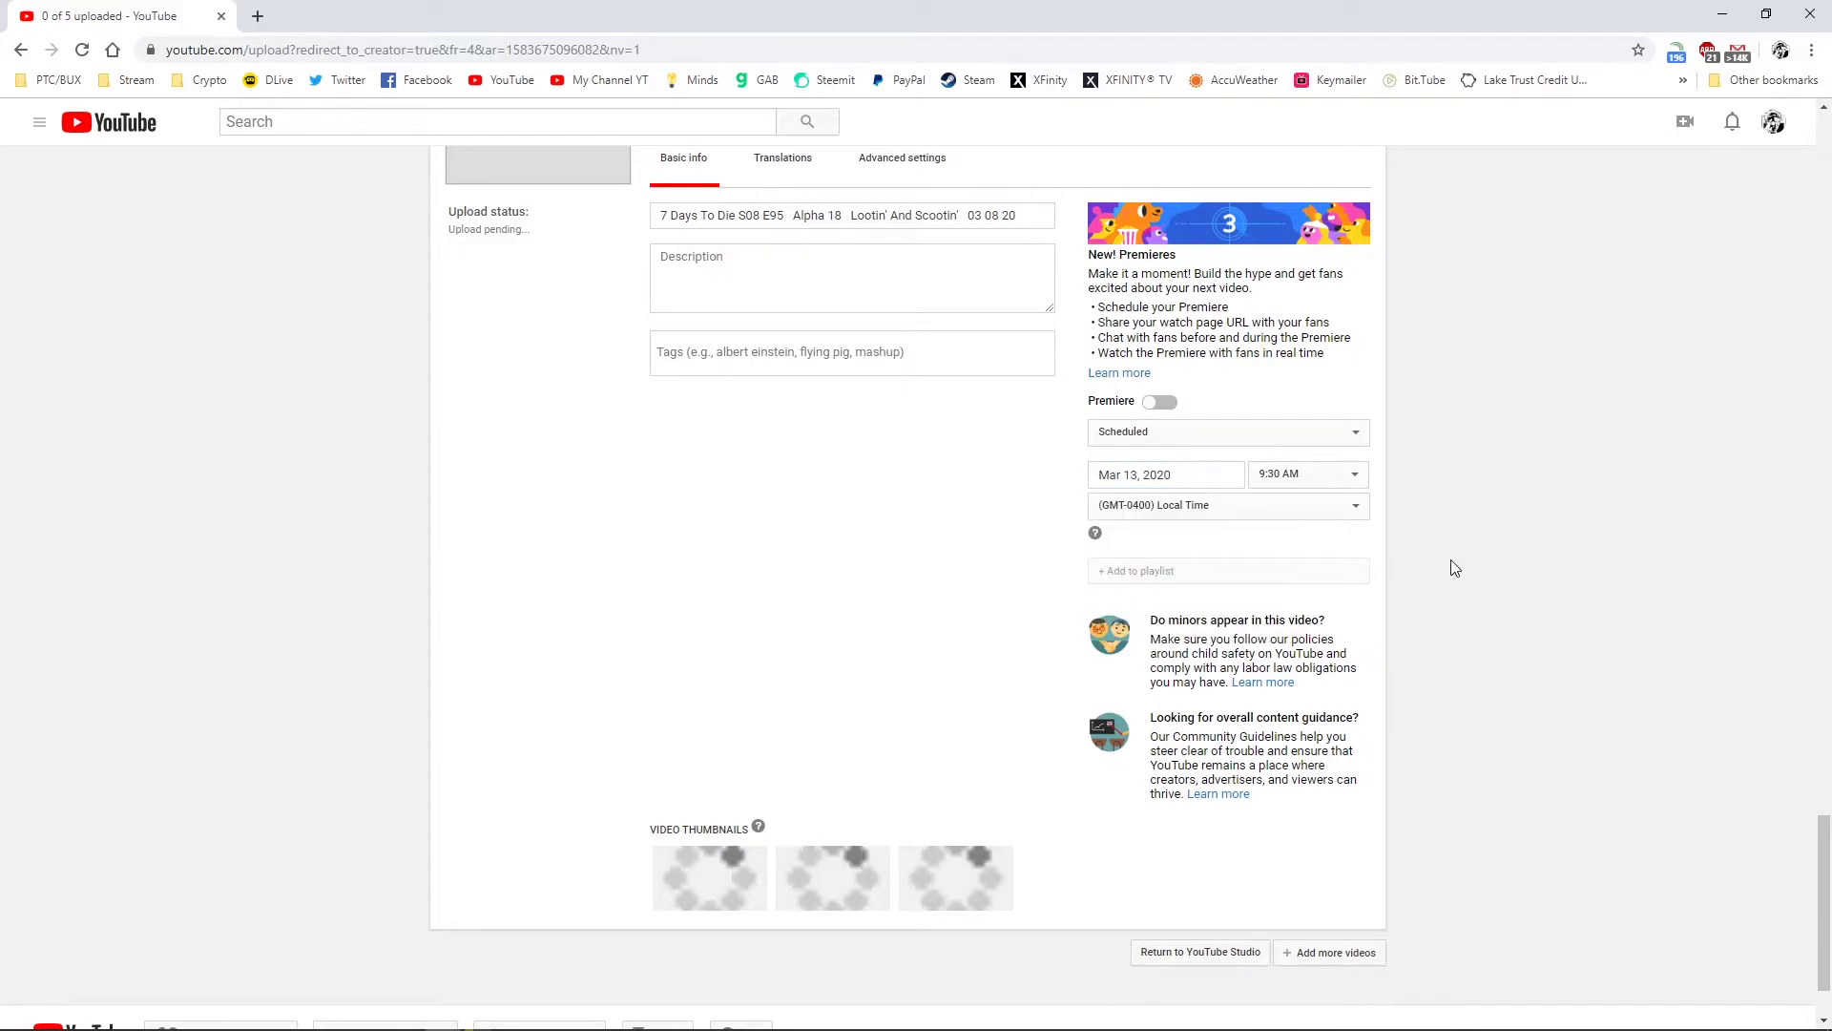
left_click(1352, 475)
scroll(1340, 575, "up", 2)
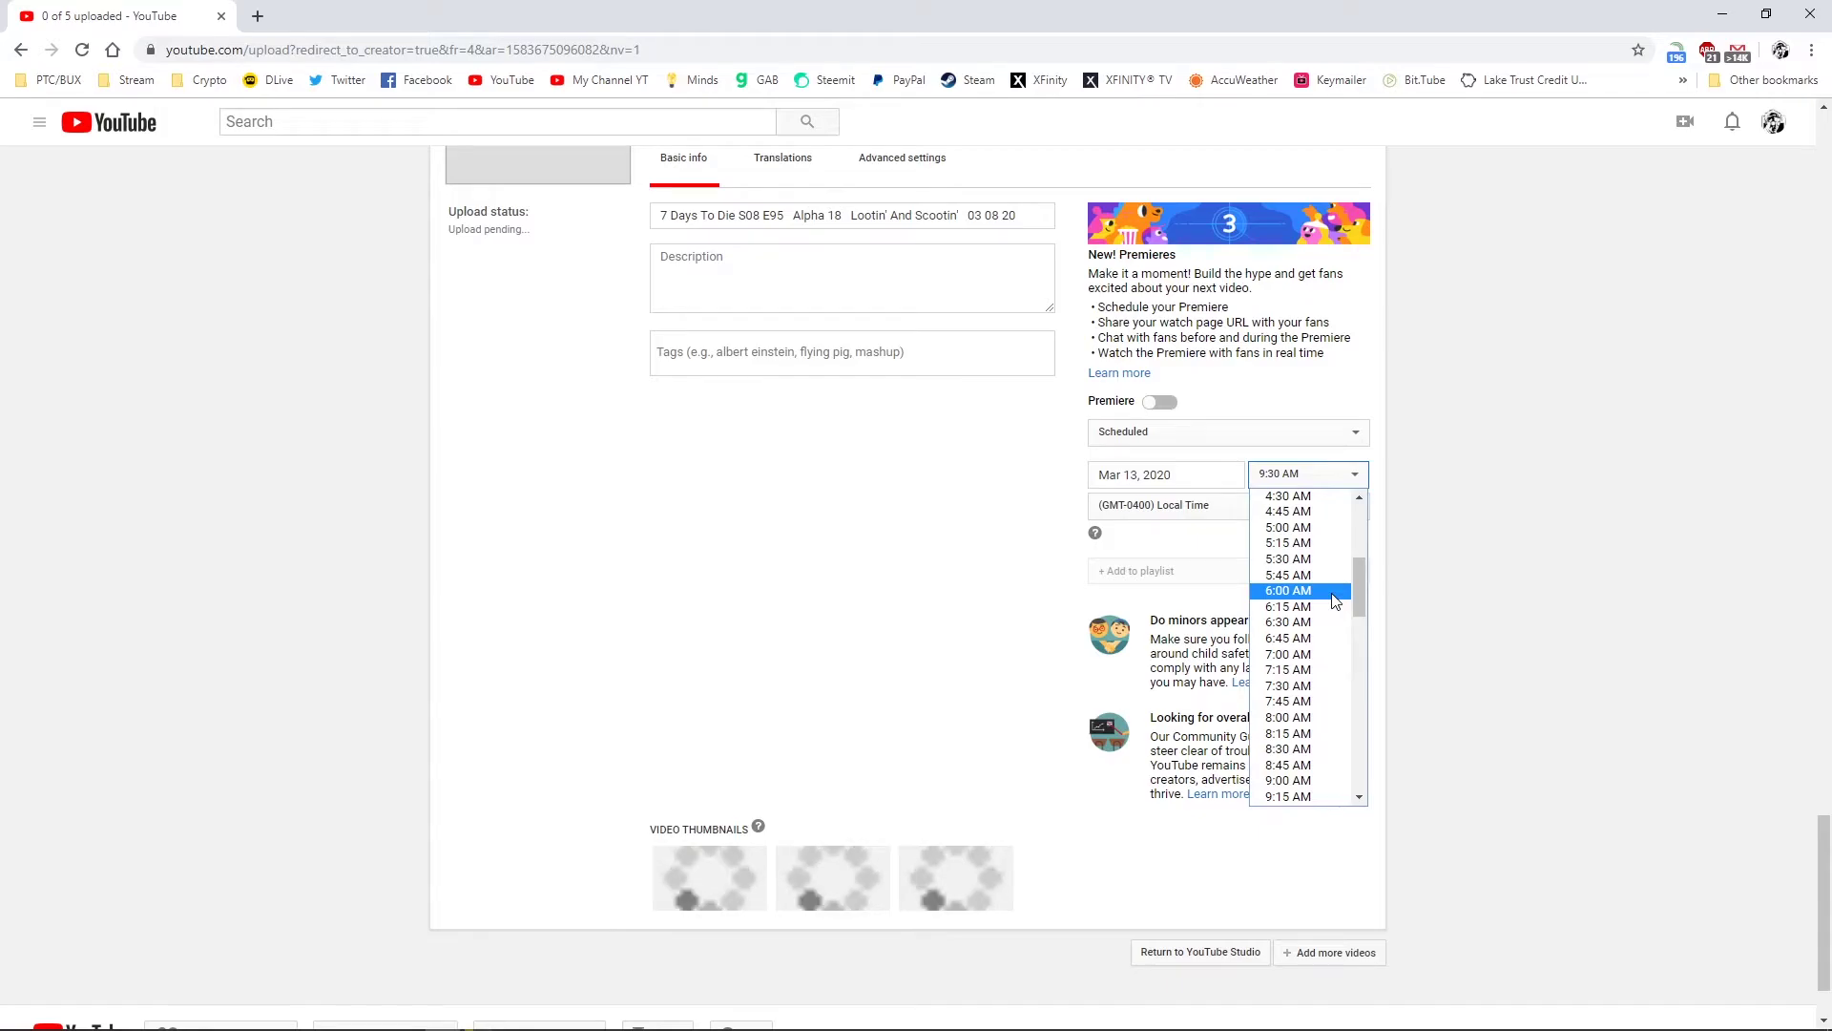
left_click(1334, 600)
Set the publish time of the E94 and E93 videos to 6:00 AM
scroll(1334, 600, "up", 9)
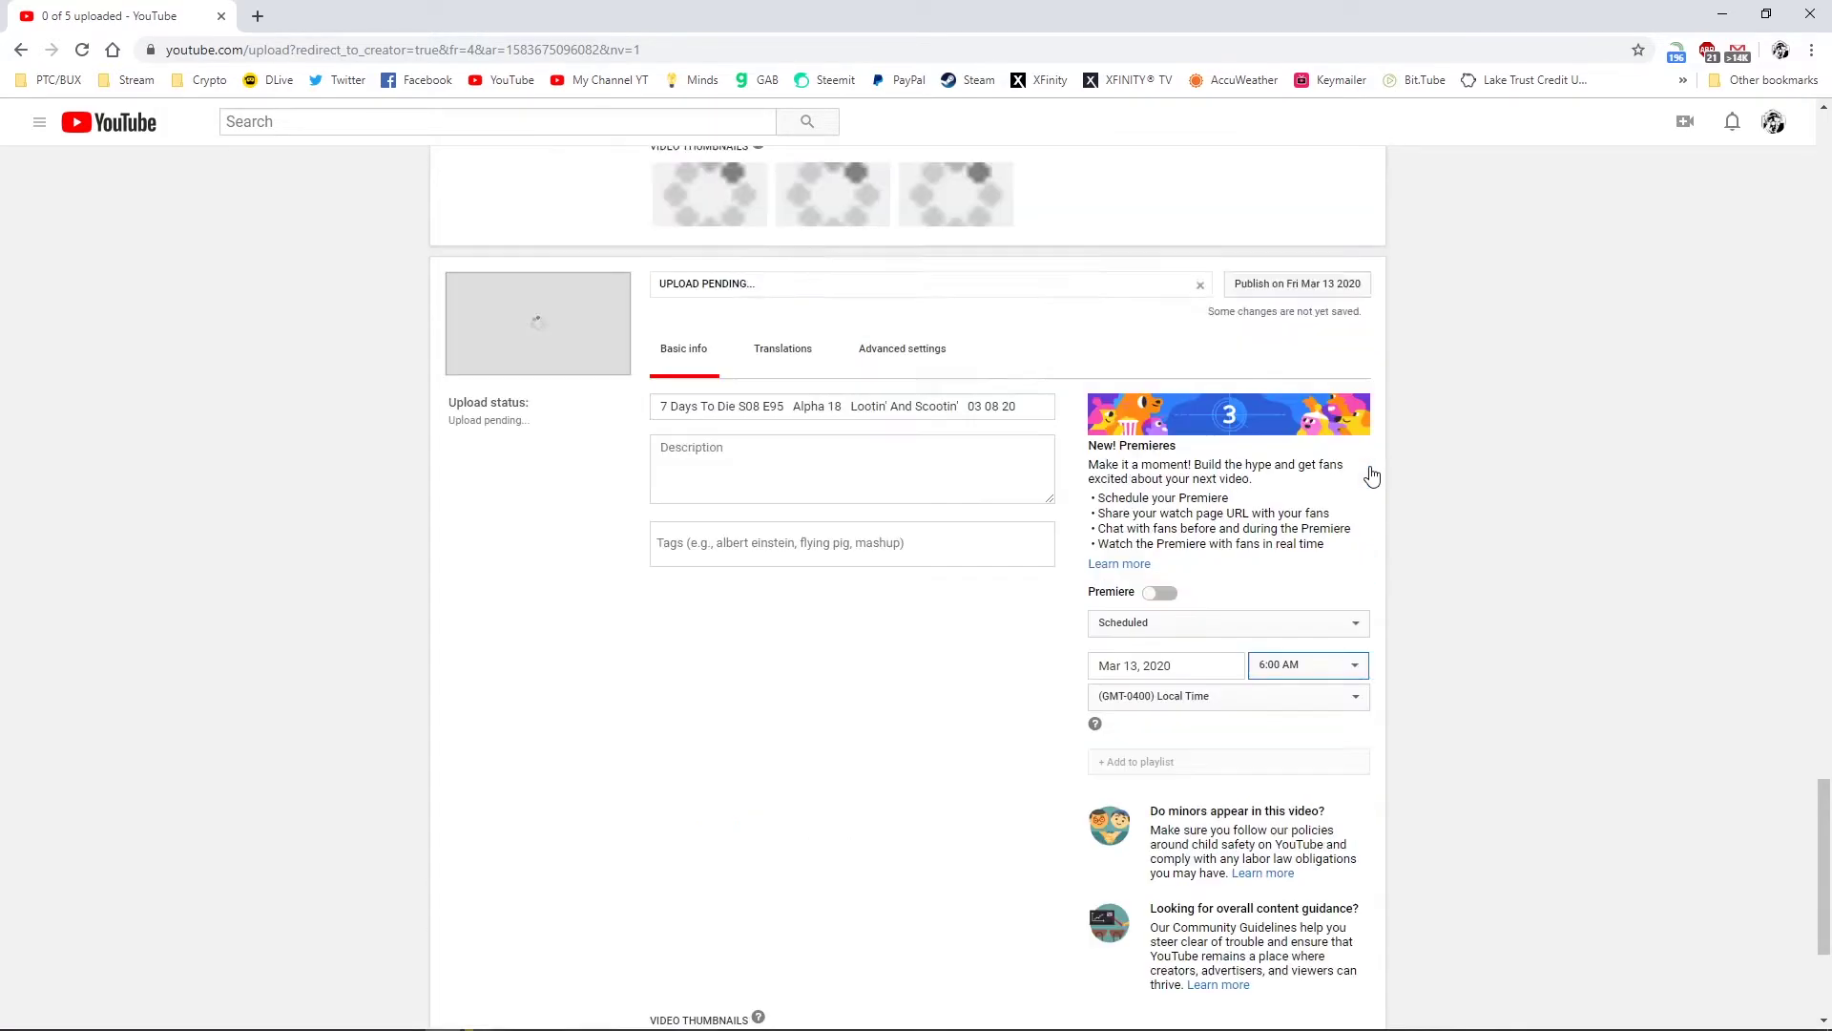
left_click(1294, 563)
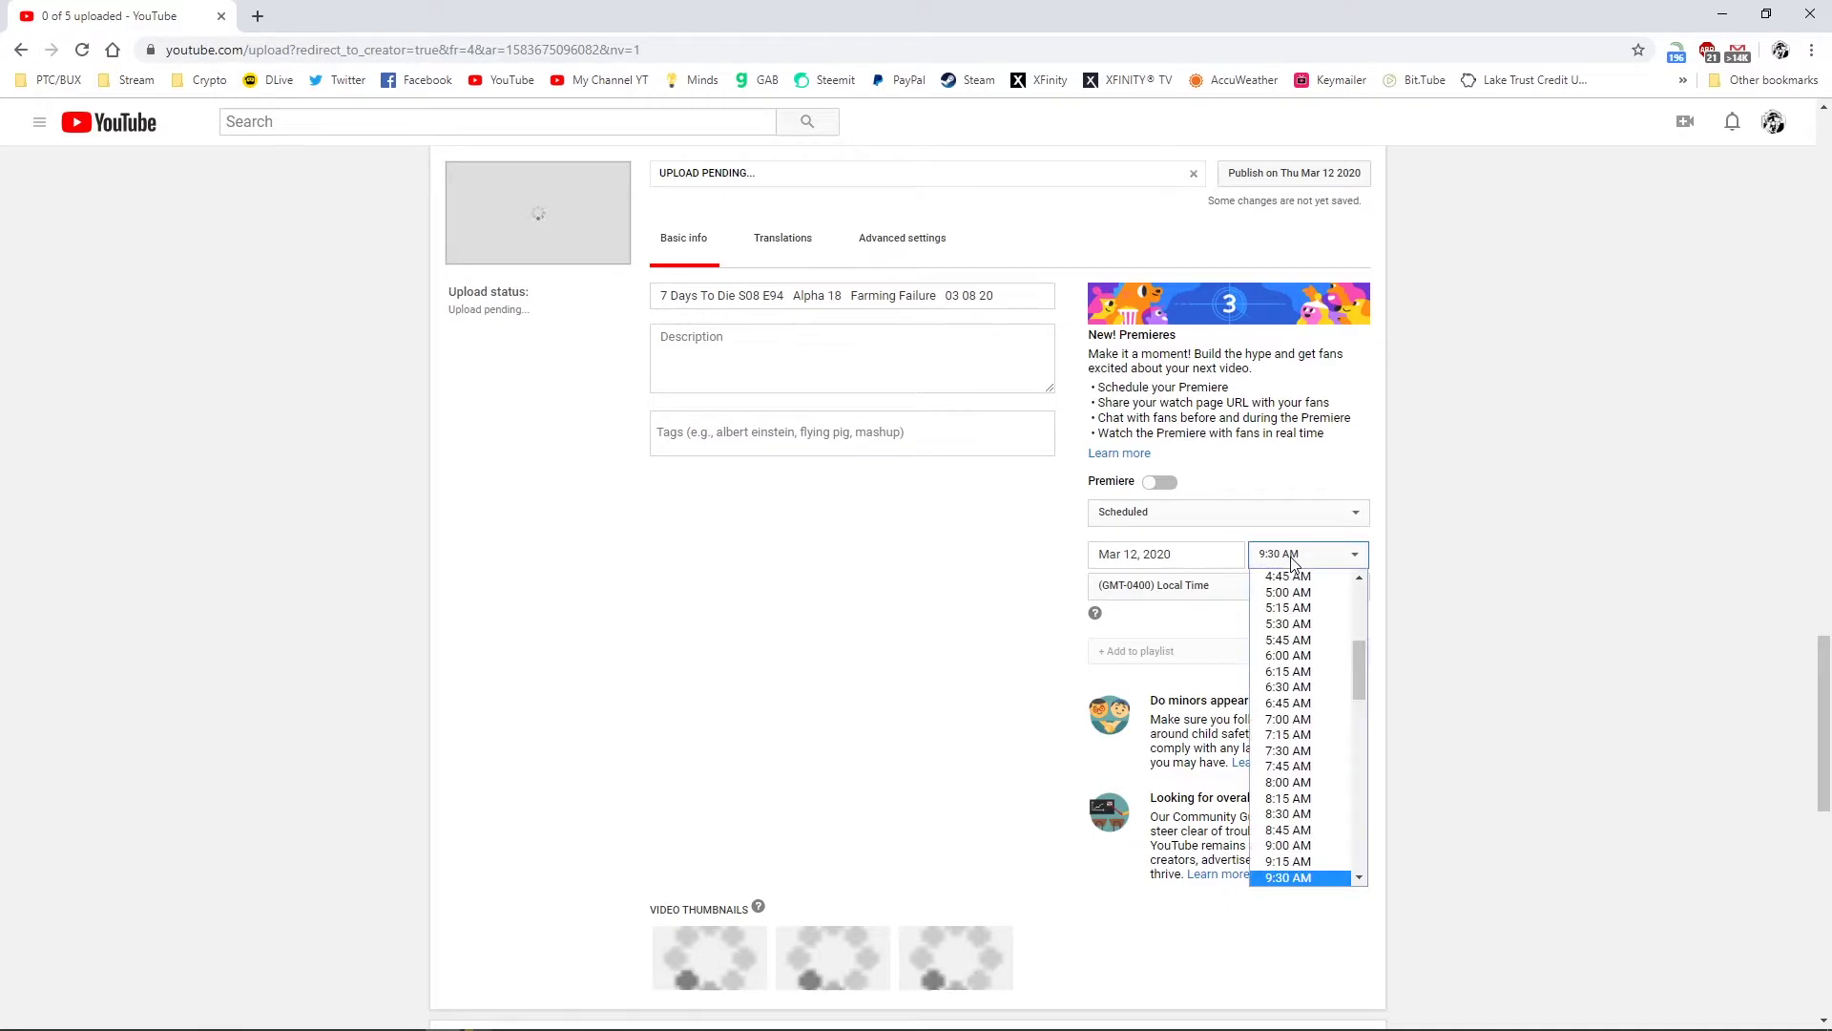
scroll(1349, 576, "down", 10)
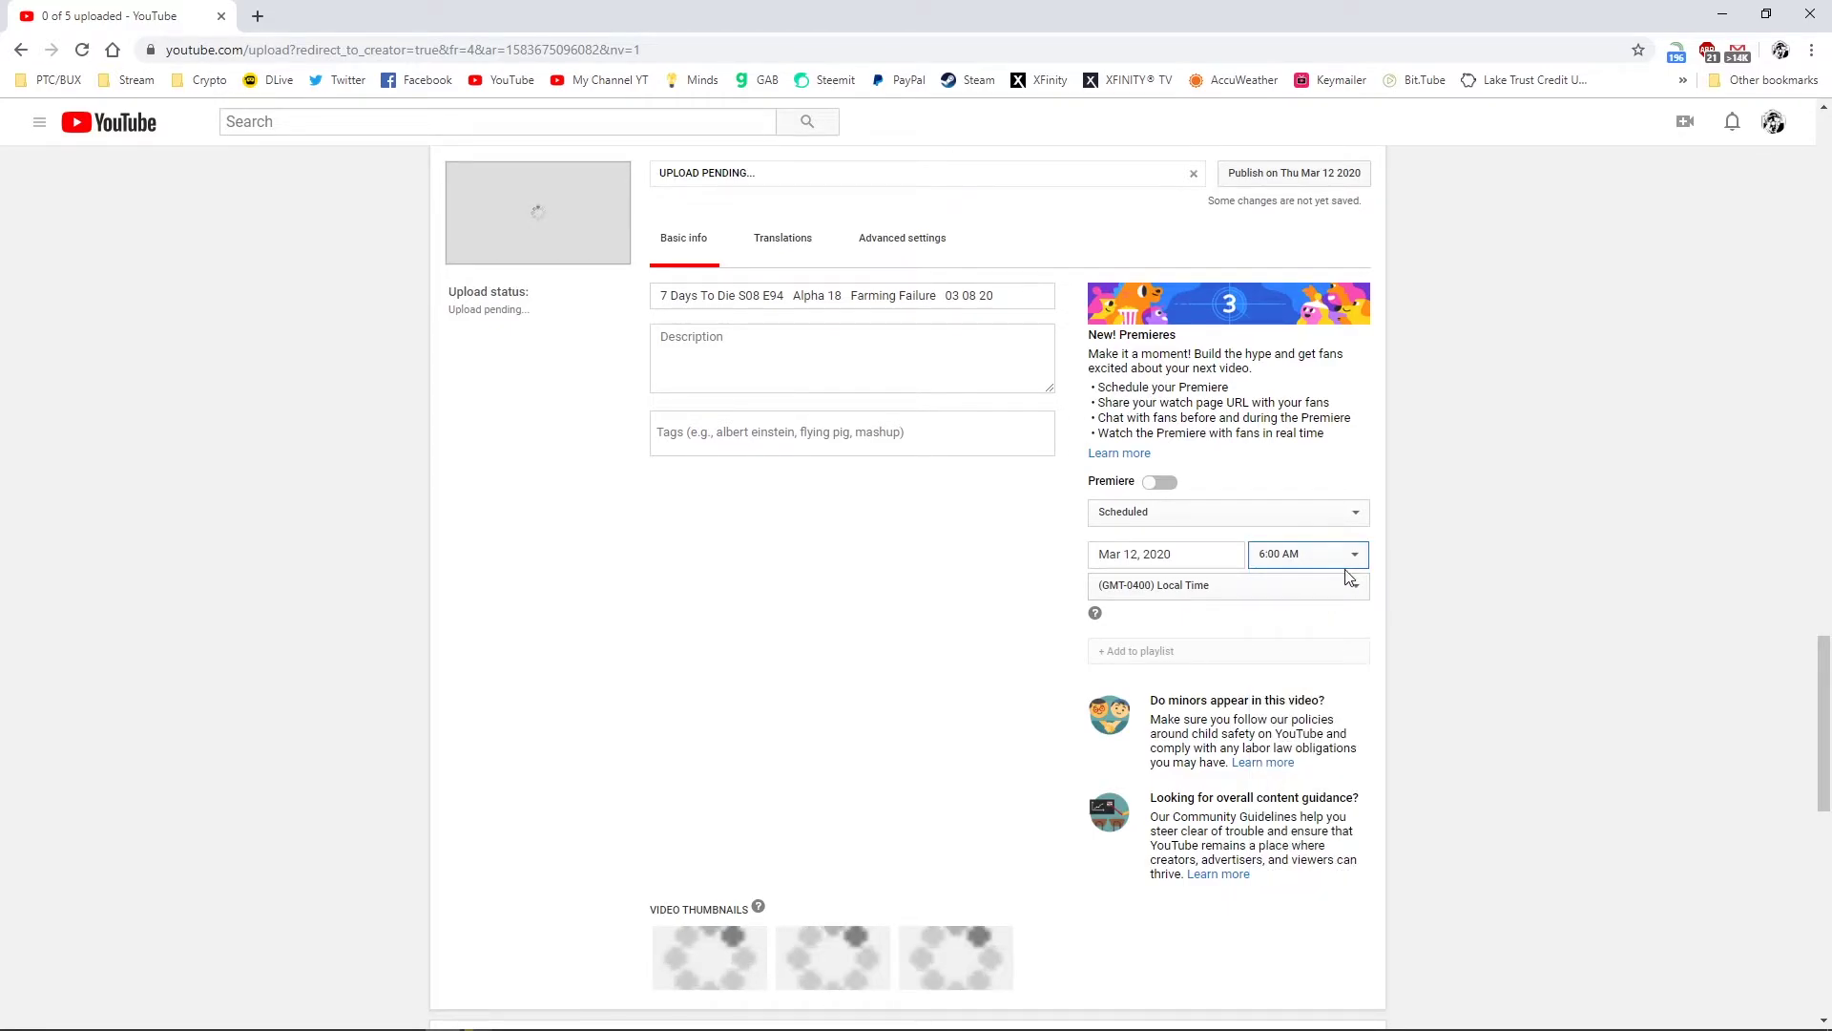
left_click(1327, 546)
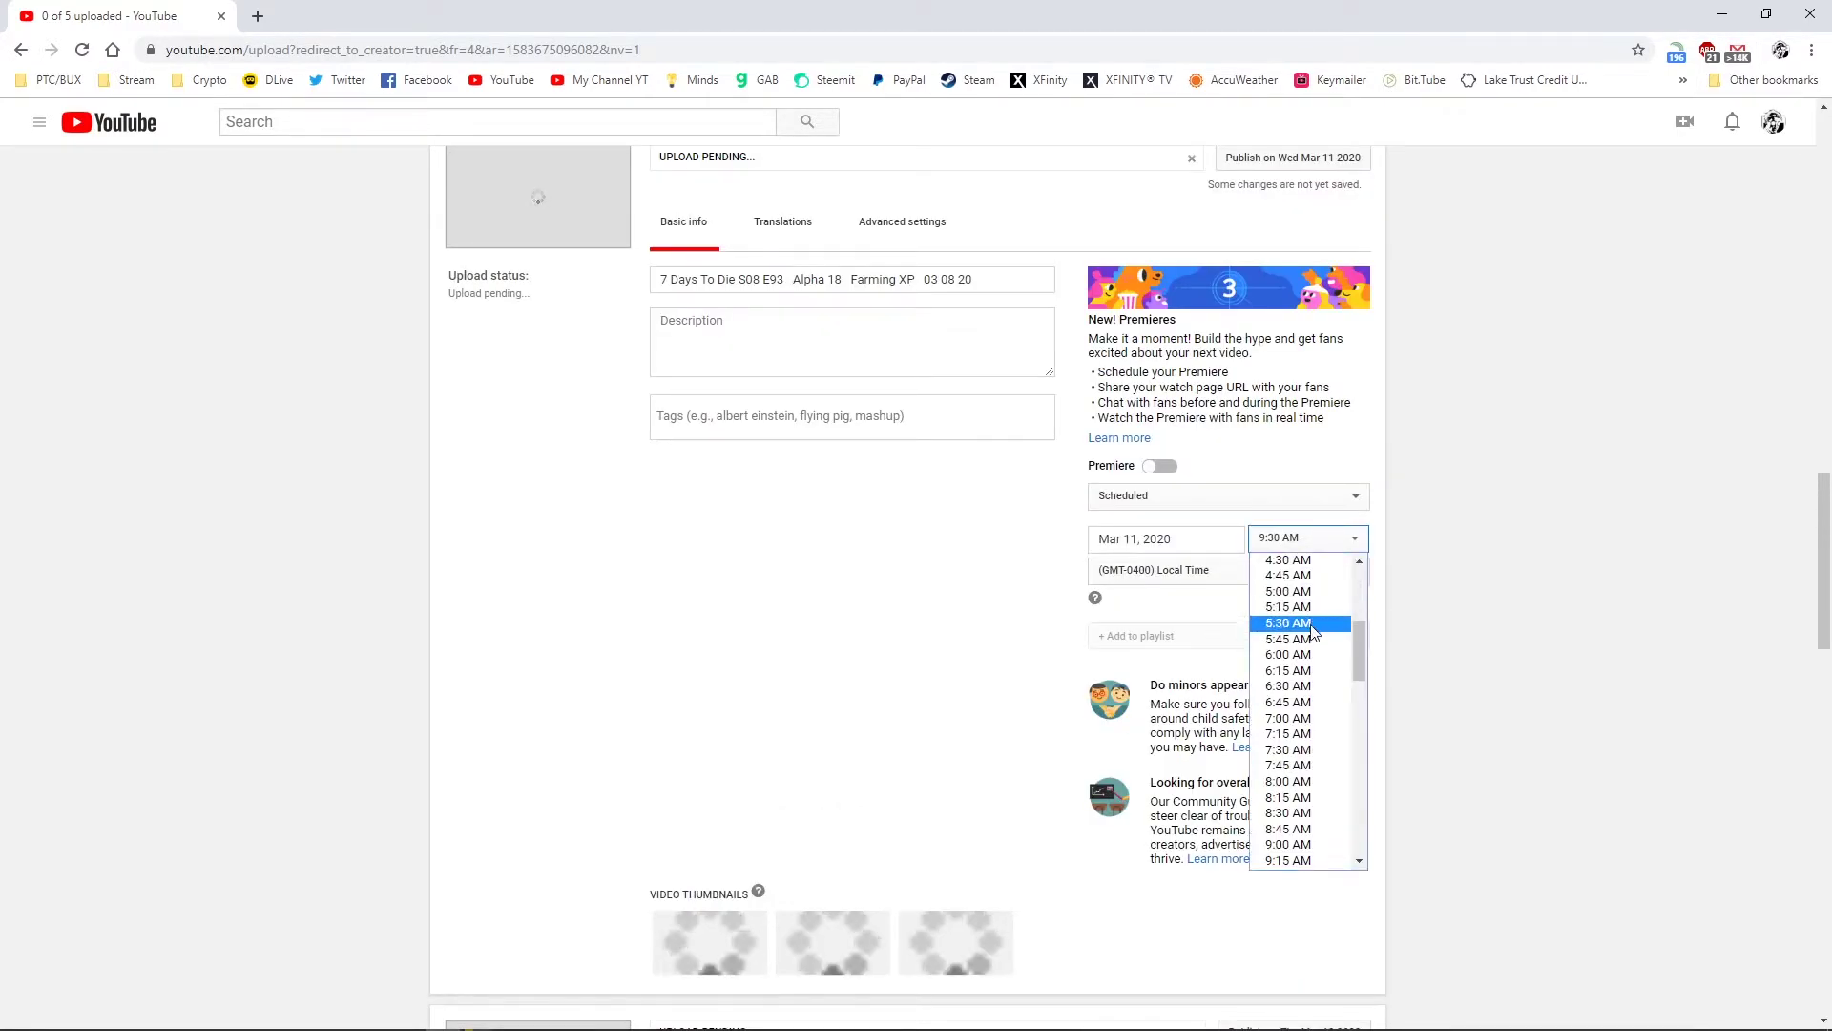
scroll(1351, 545, "up", 6)
scroll(1336, 496, "up", 1)
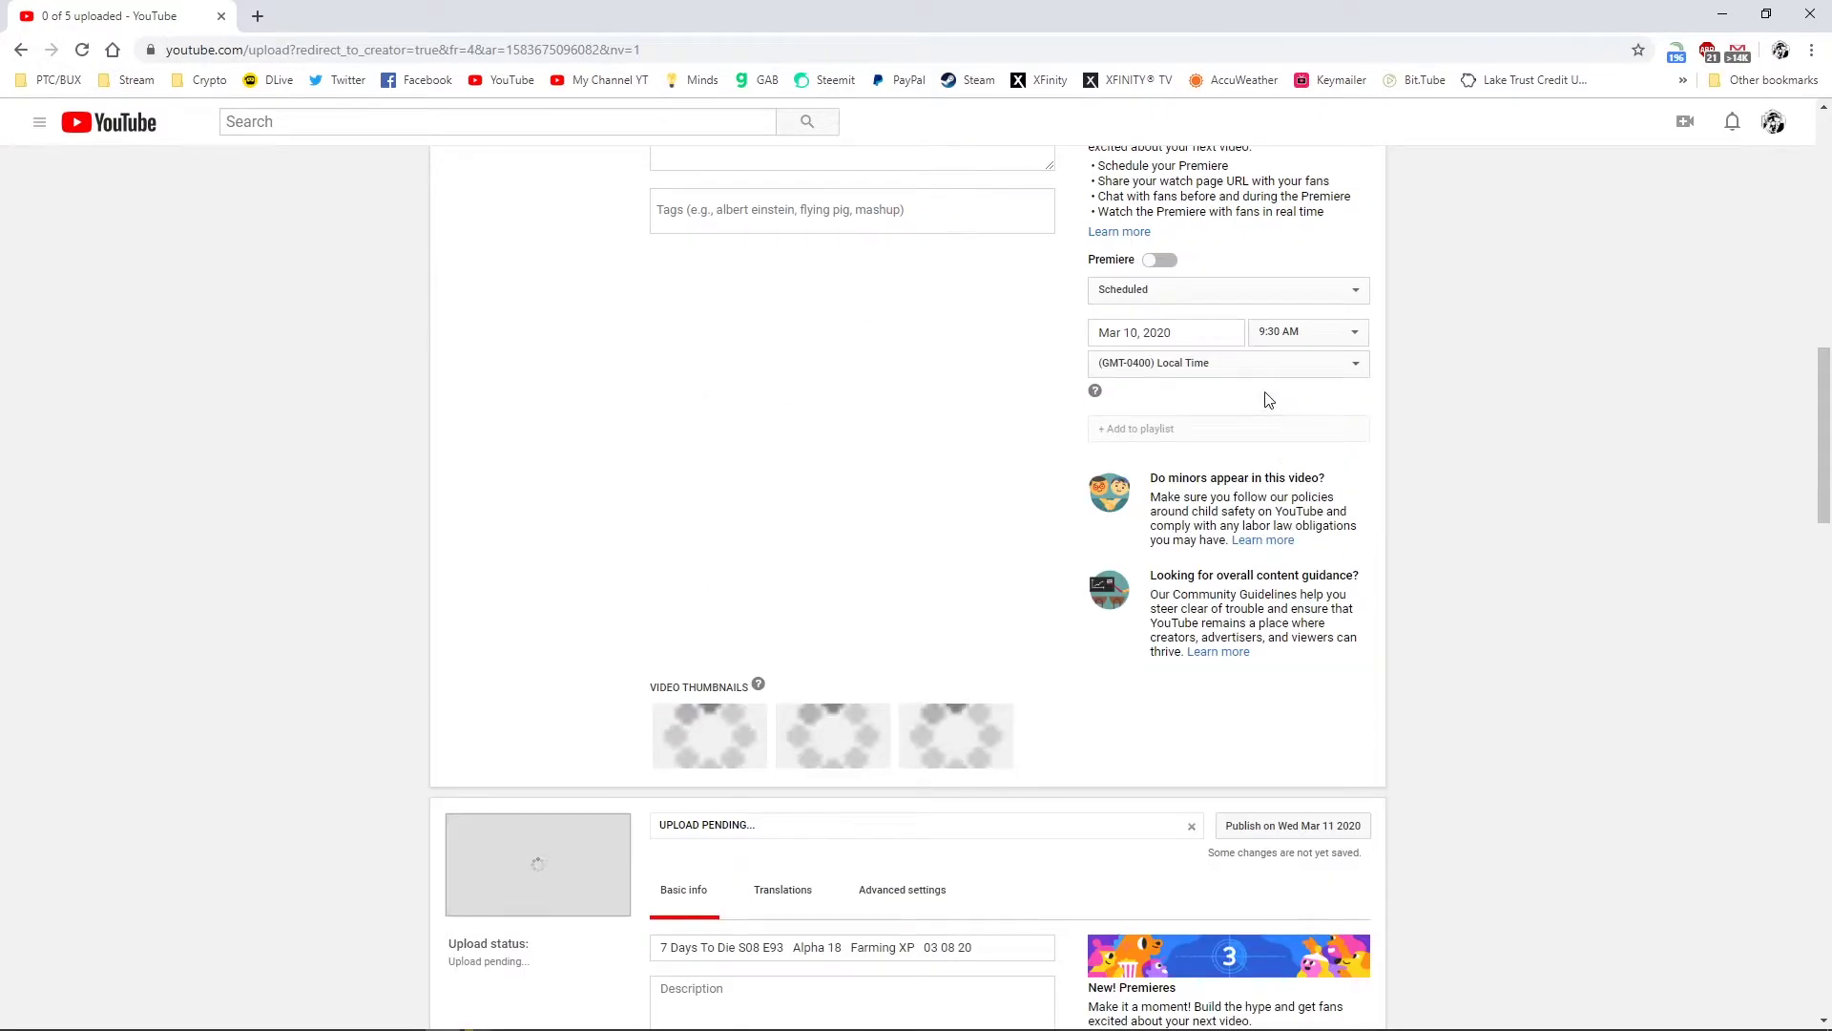
Set the publish time of the E92 and E91 videos to 6:00 AM
left_click(1305, 331)
left_click(1290, 454)
scroll(1336, 477, "up", 12)
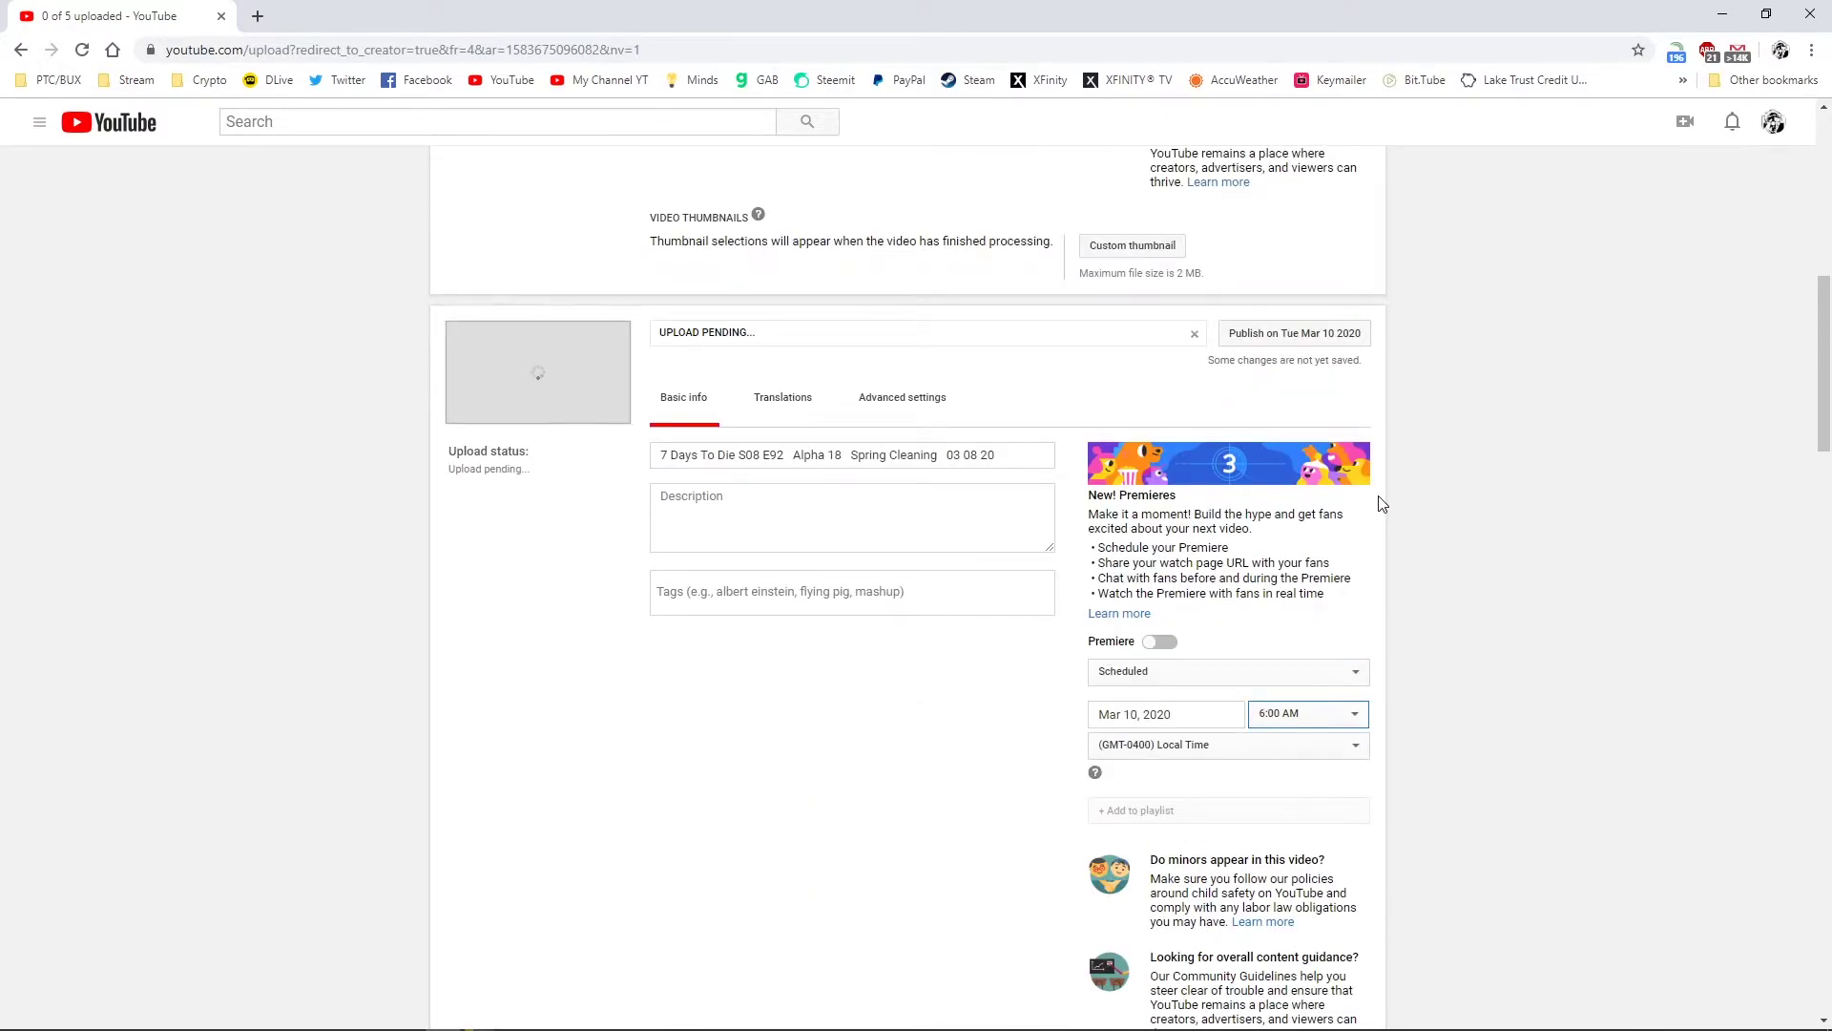
left_click(1309, 623)
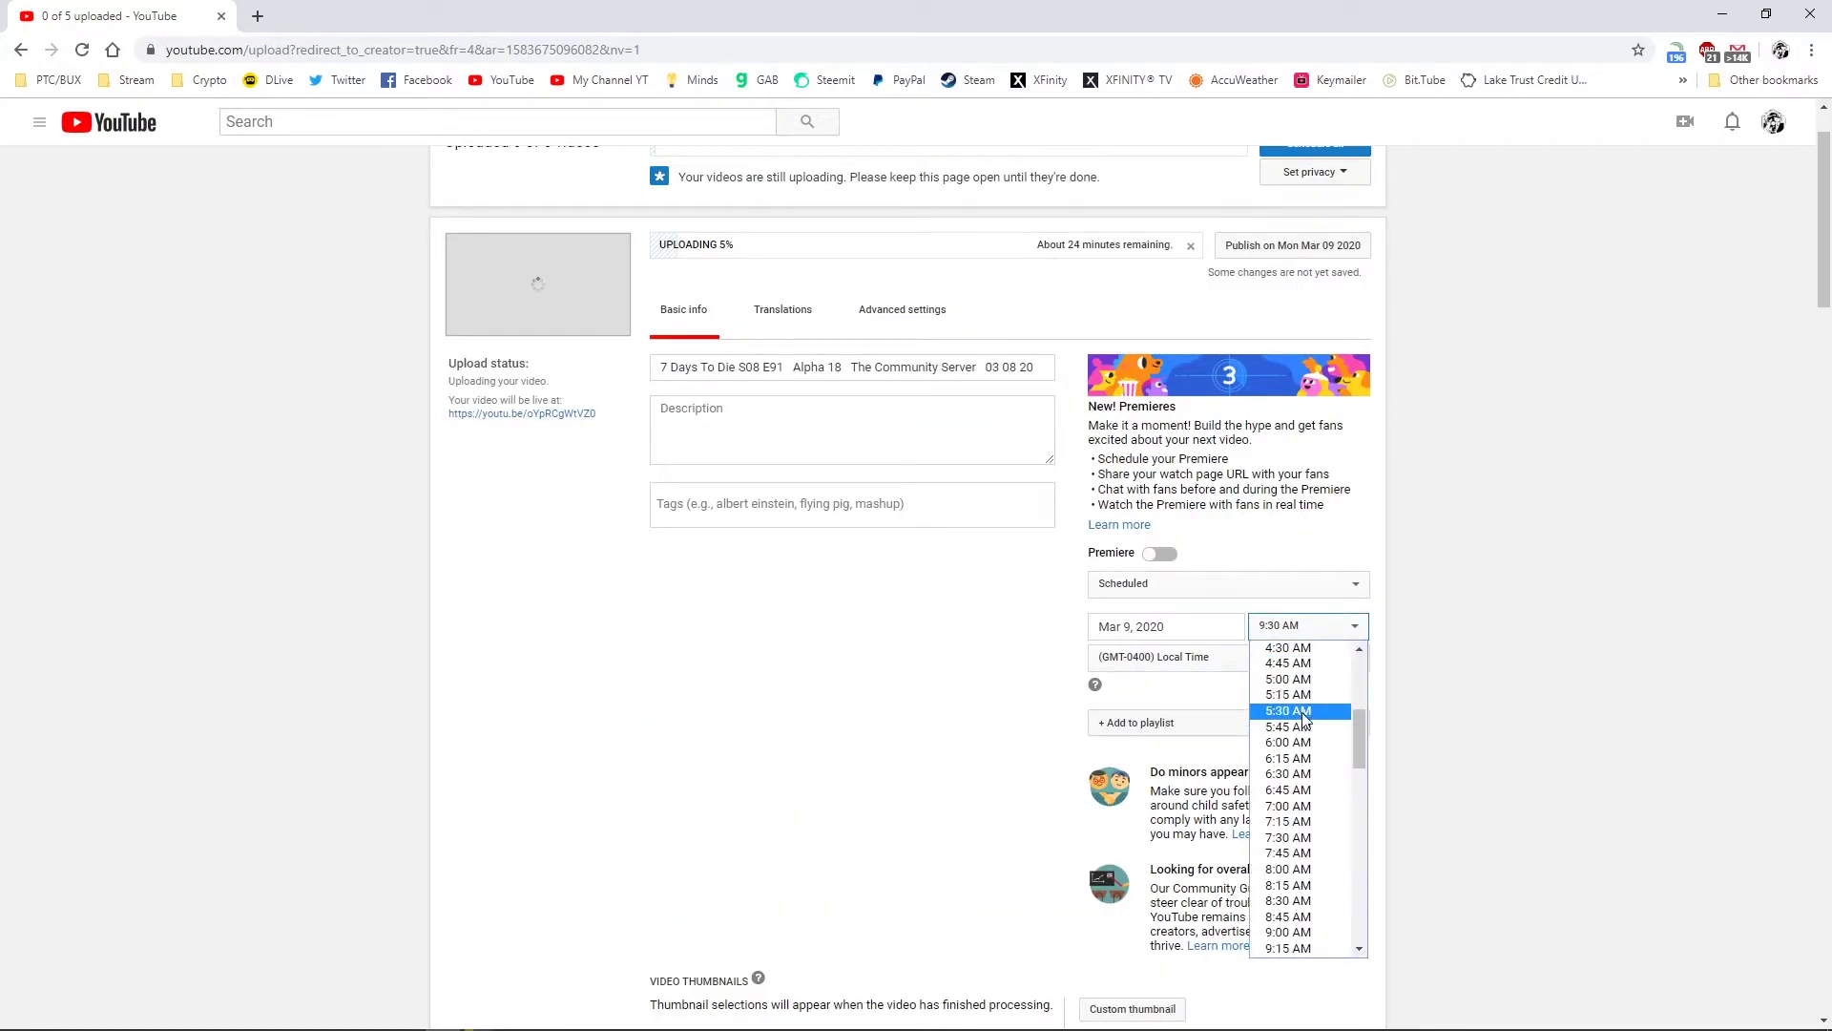
left_click(1311, 749)
scroll(1426, 635, "up", 1)
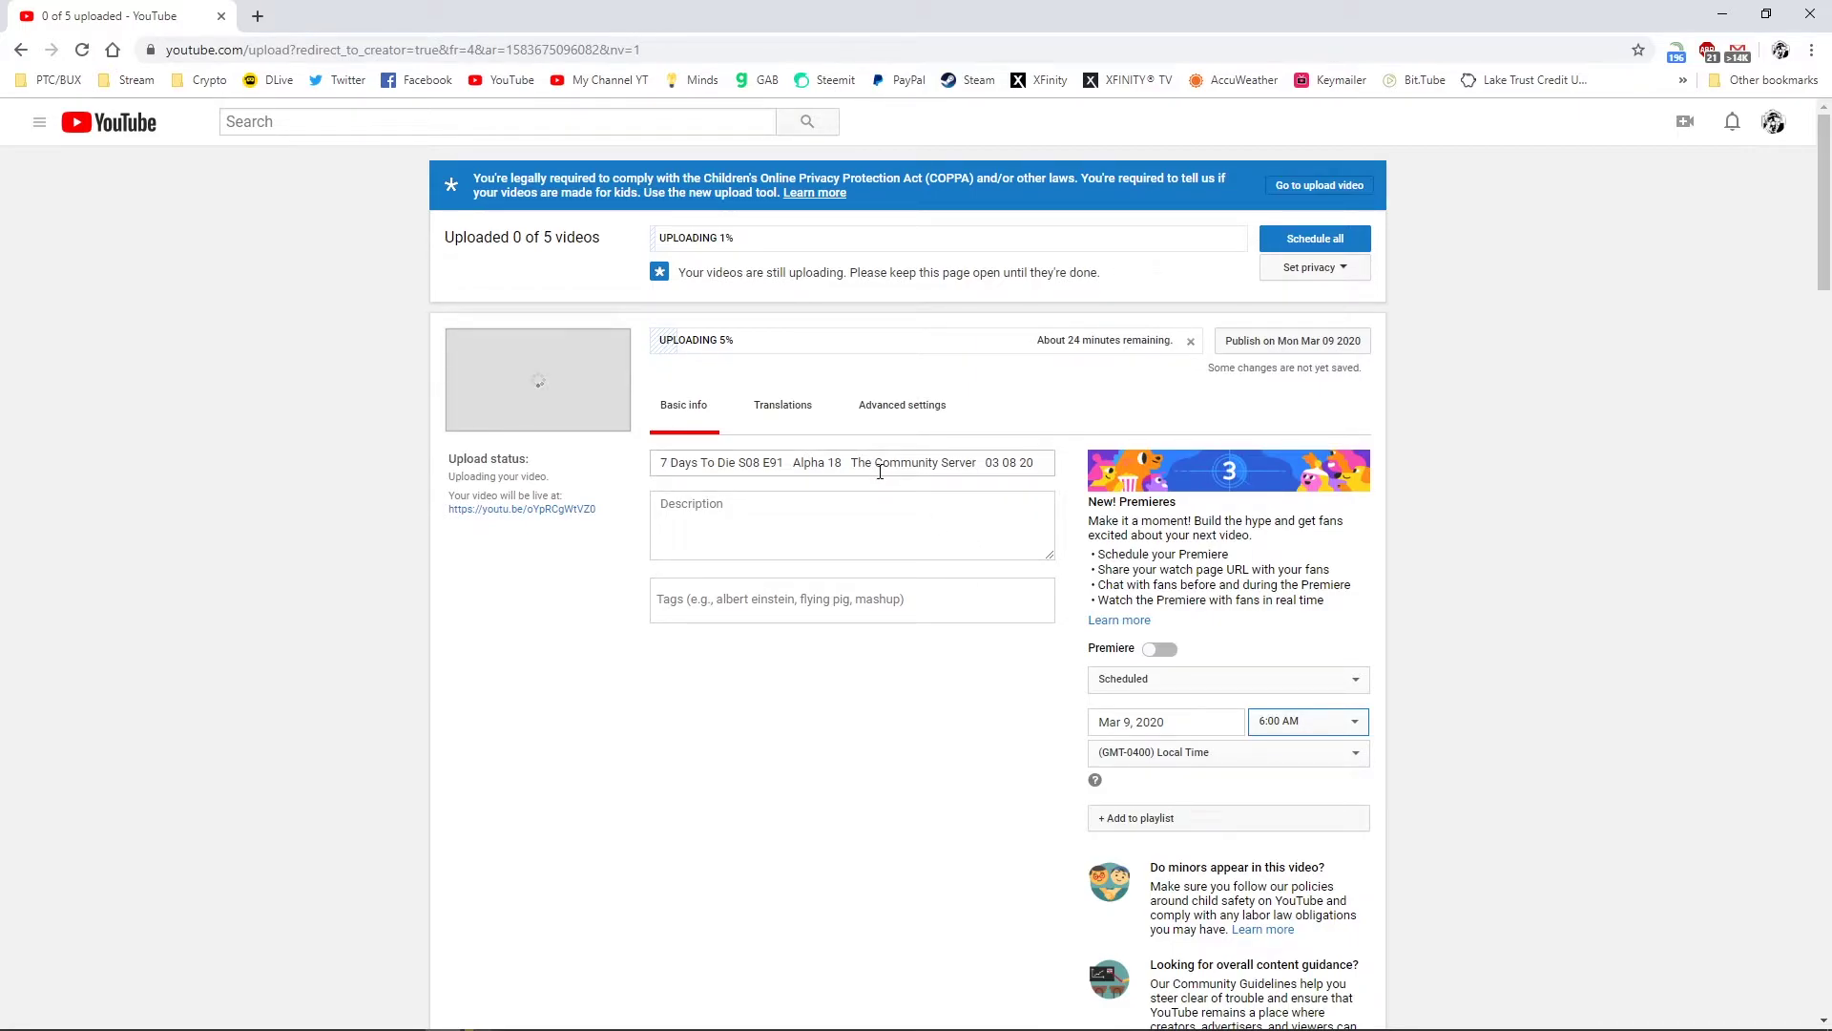
Switch to File Explorer, open the 7d2d Description document from Video Captures, copy its entire text and minimize it
key("alt+Tab")
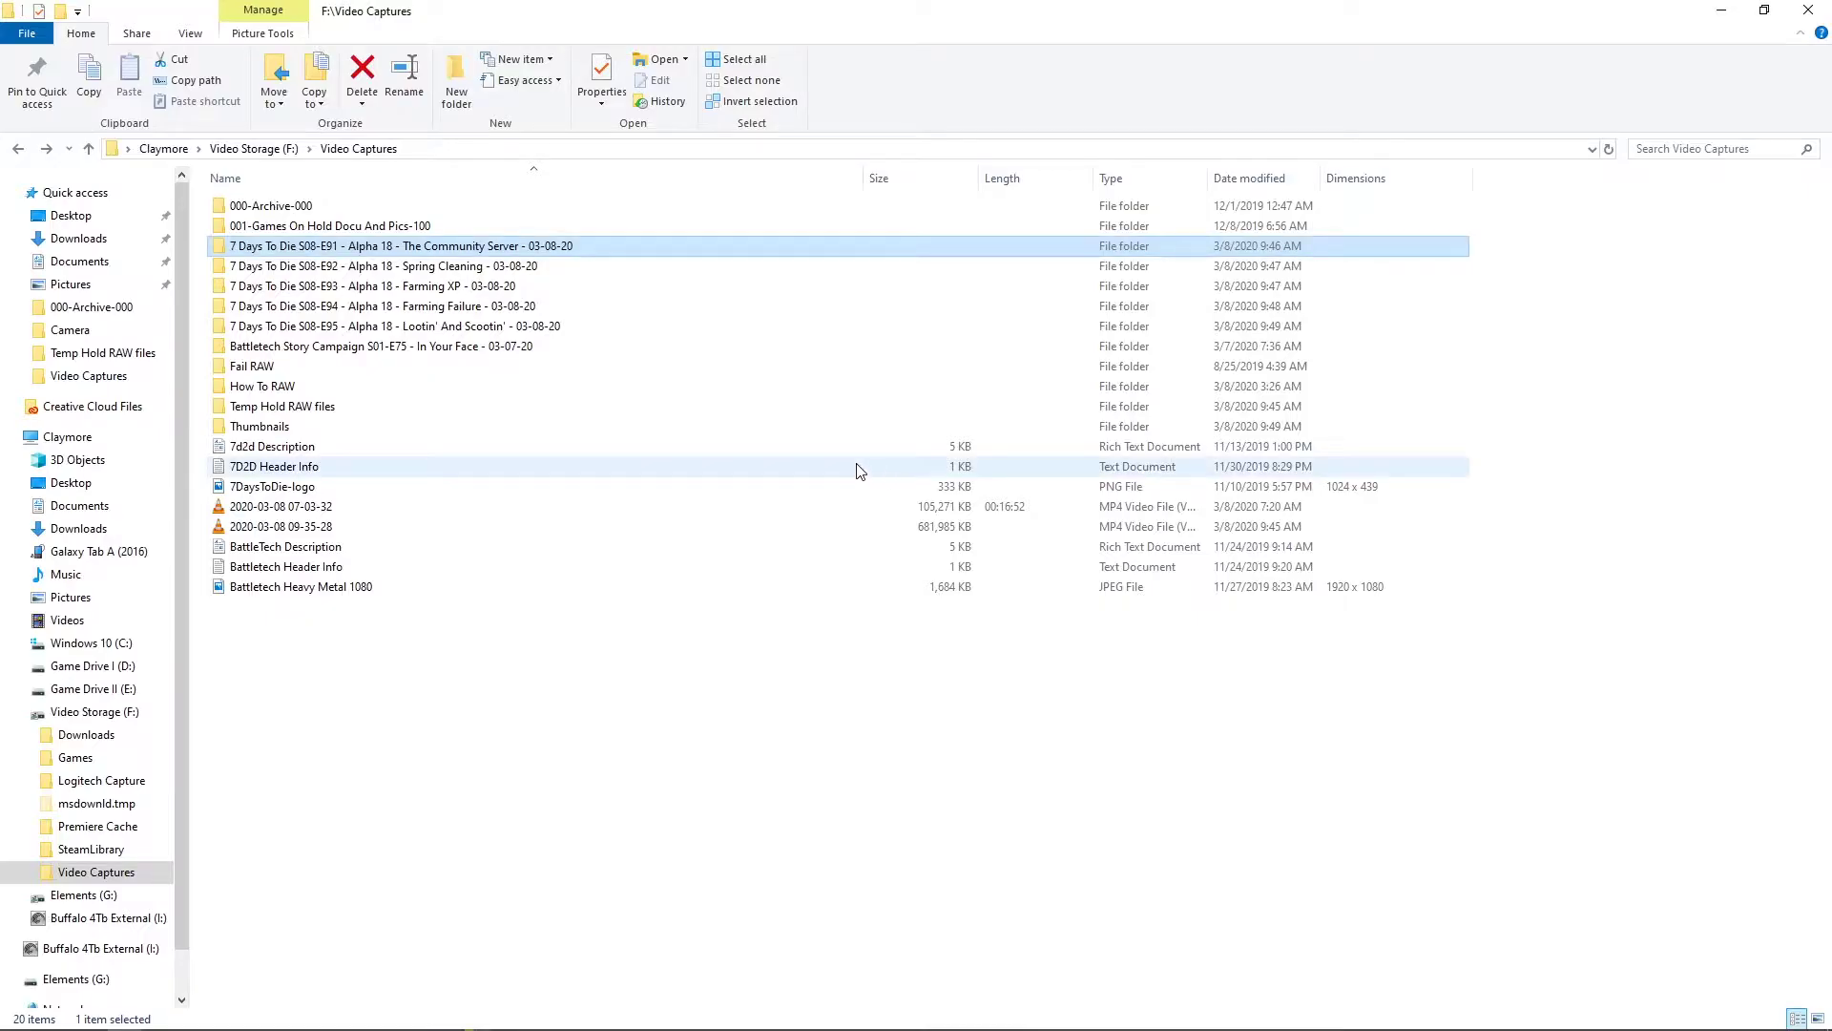
double_click(322, 455)
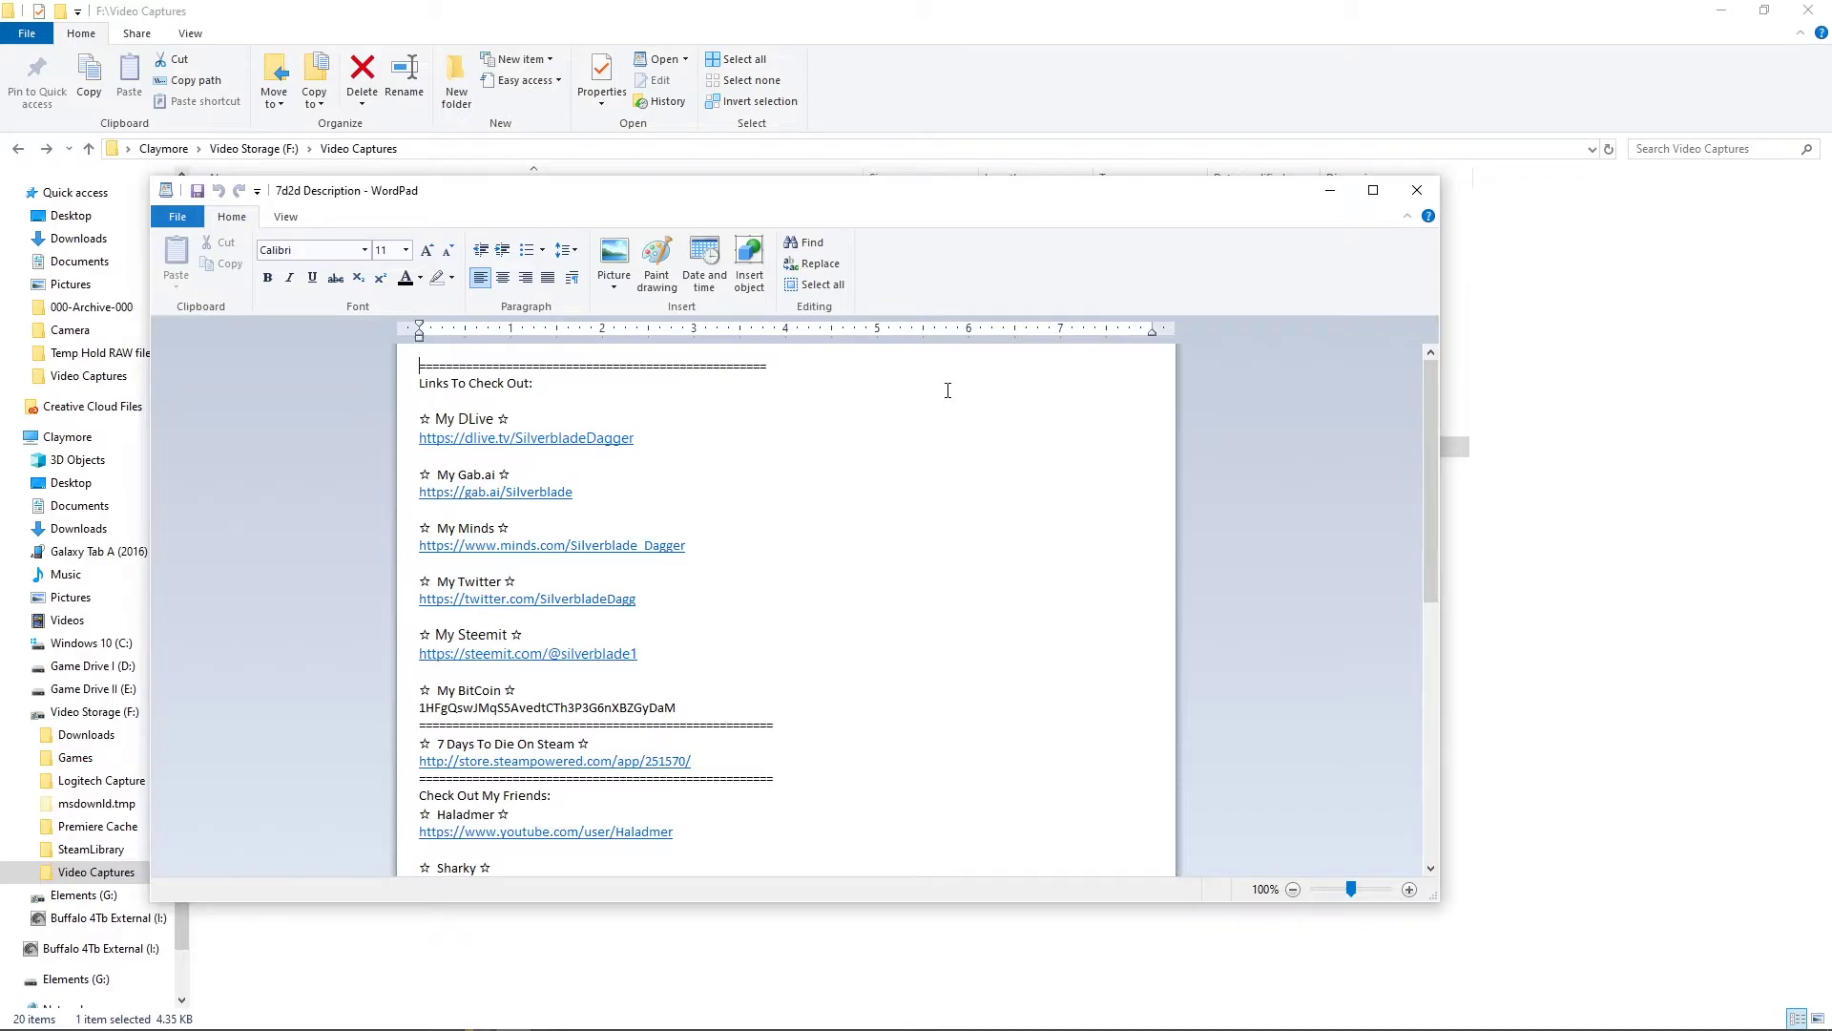
key("ctrl+a")
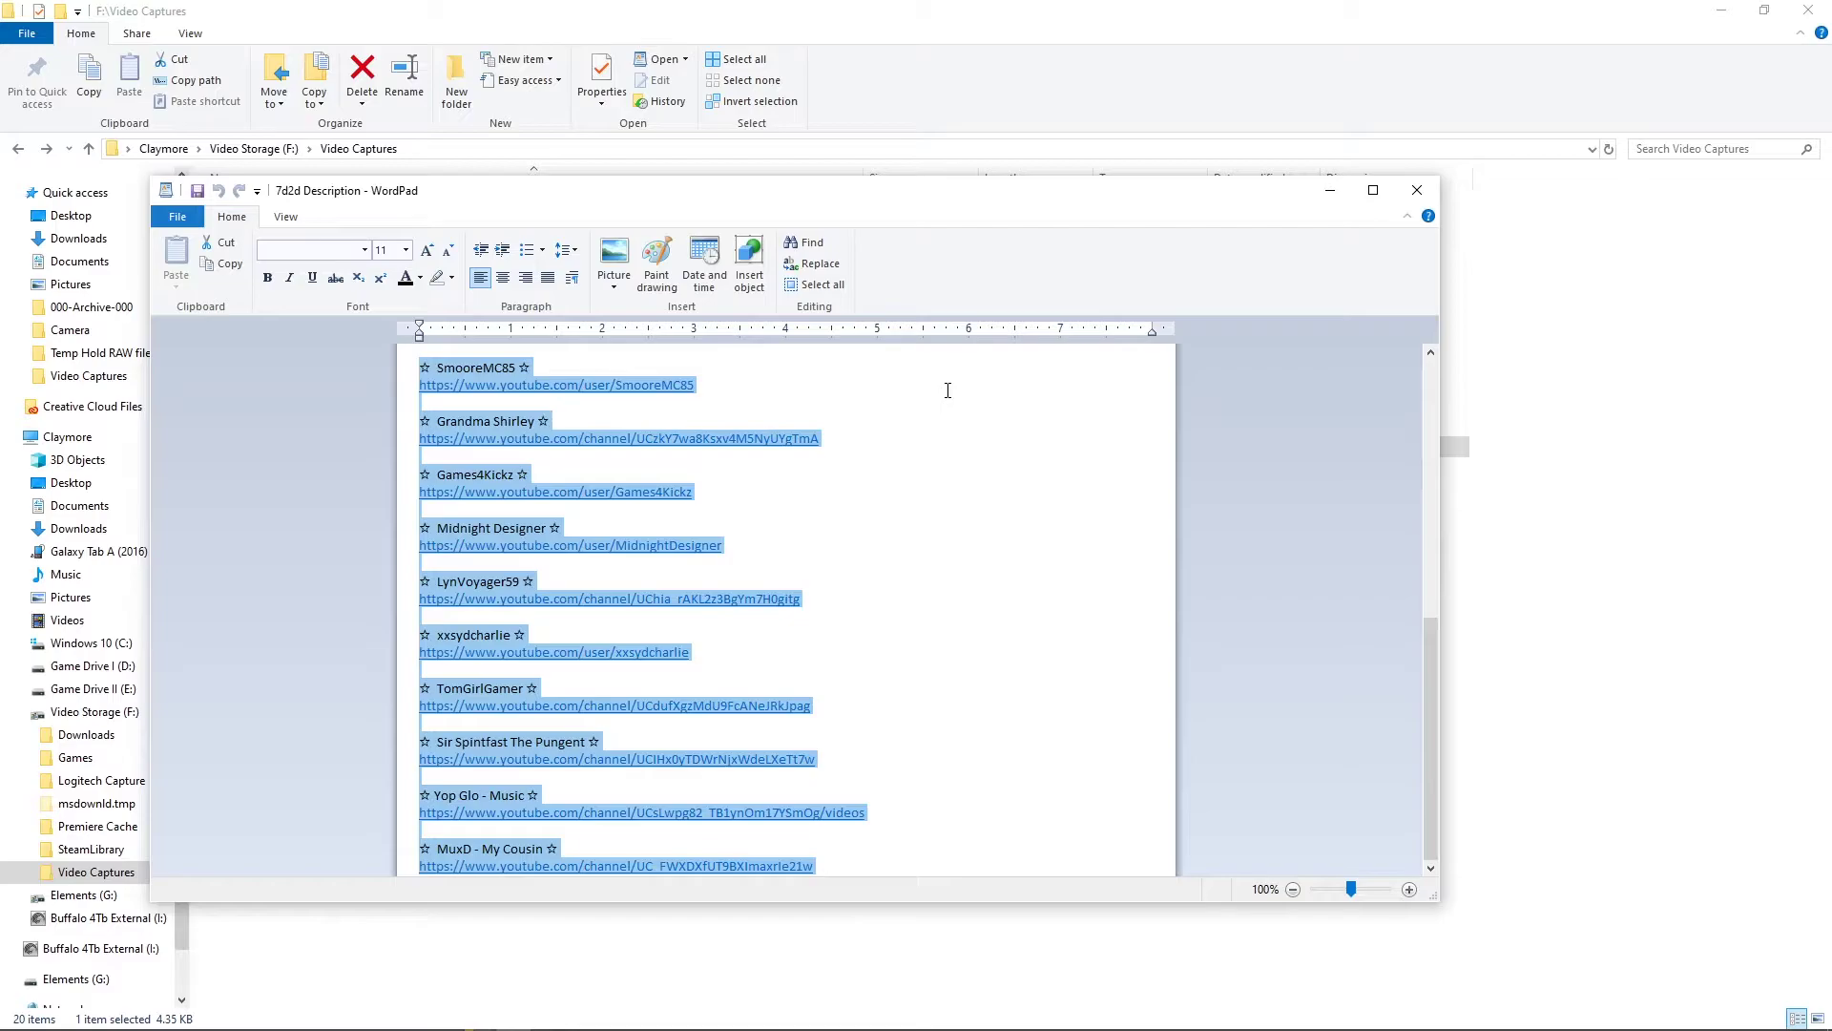
left_click(1331, 190)
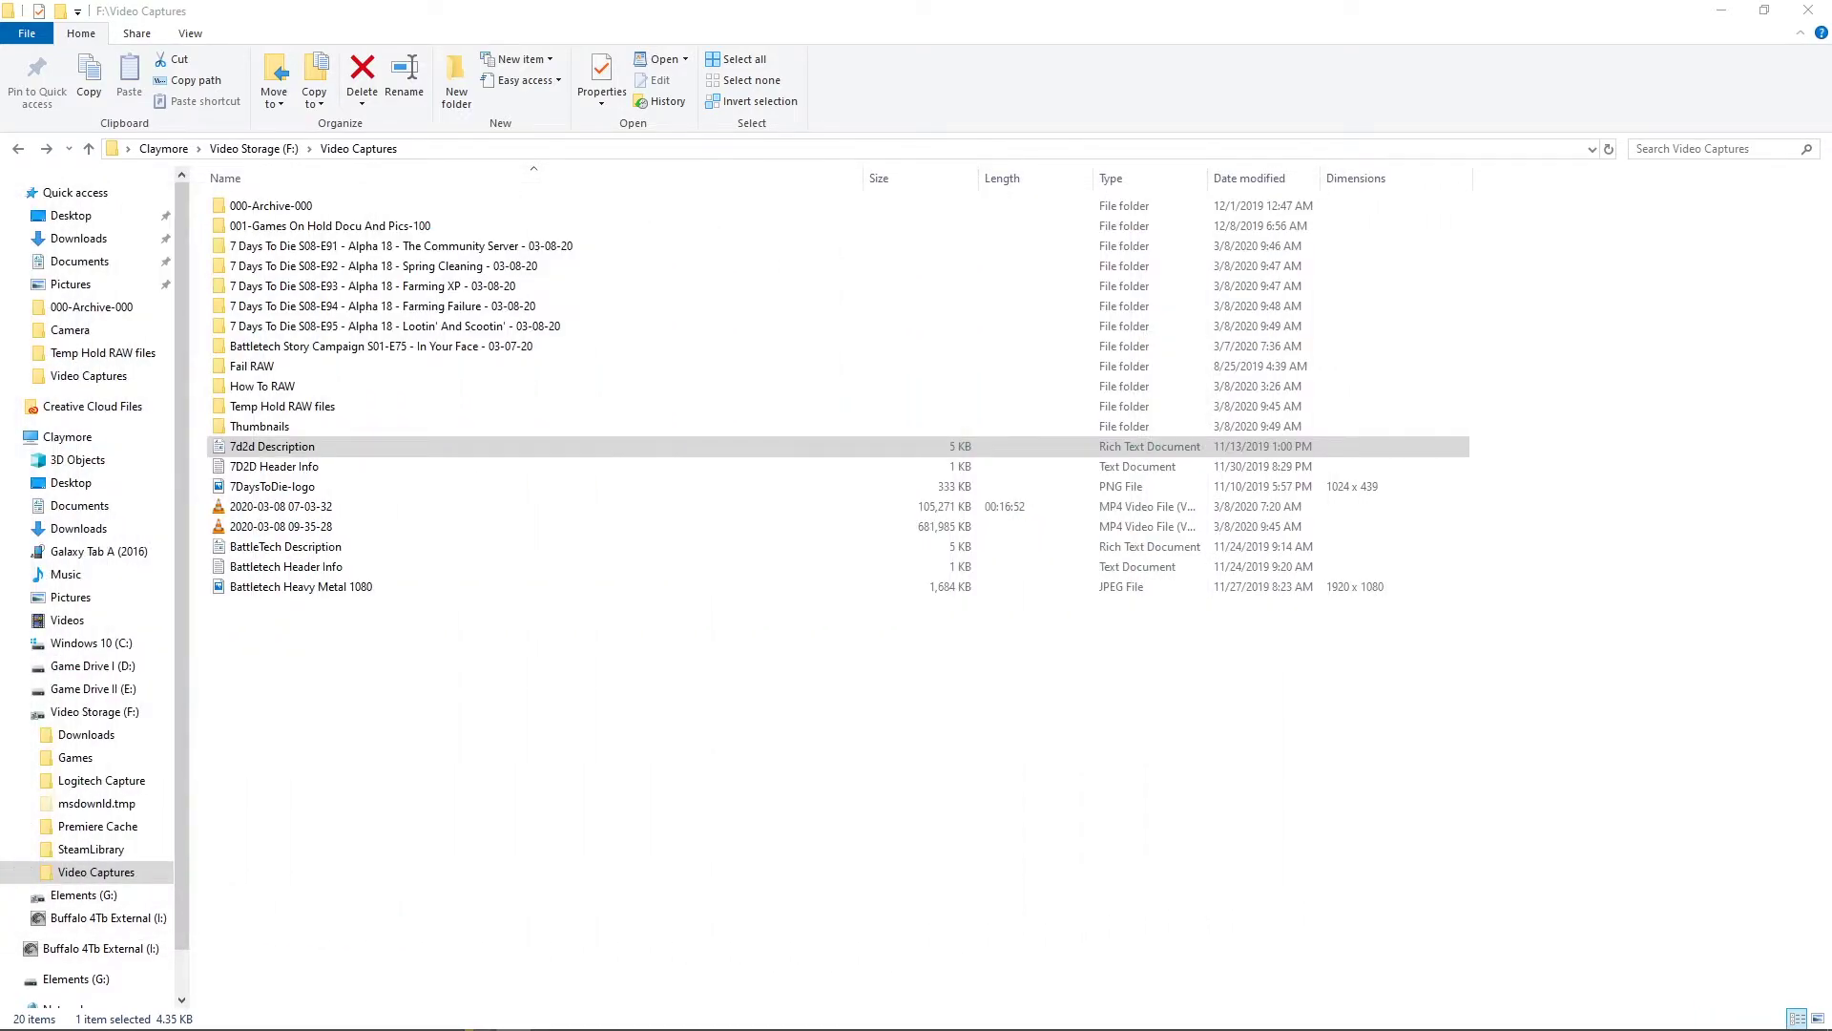
Switch back to the YouTube upload page and paste the copied text as the description of the E91 and E92 videos
key("alt+Tab")
double_click(788, 463)
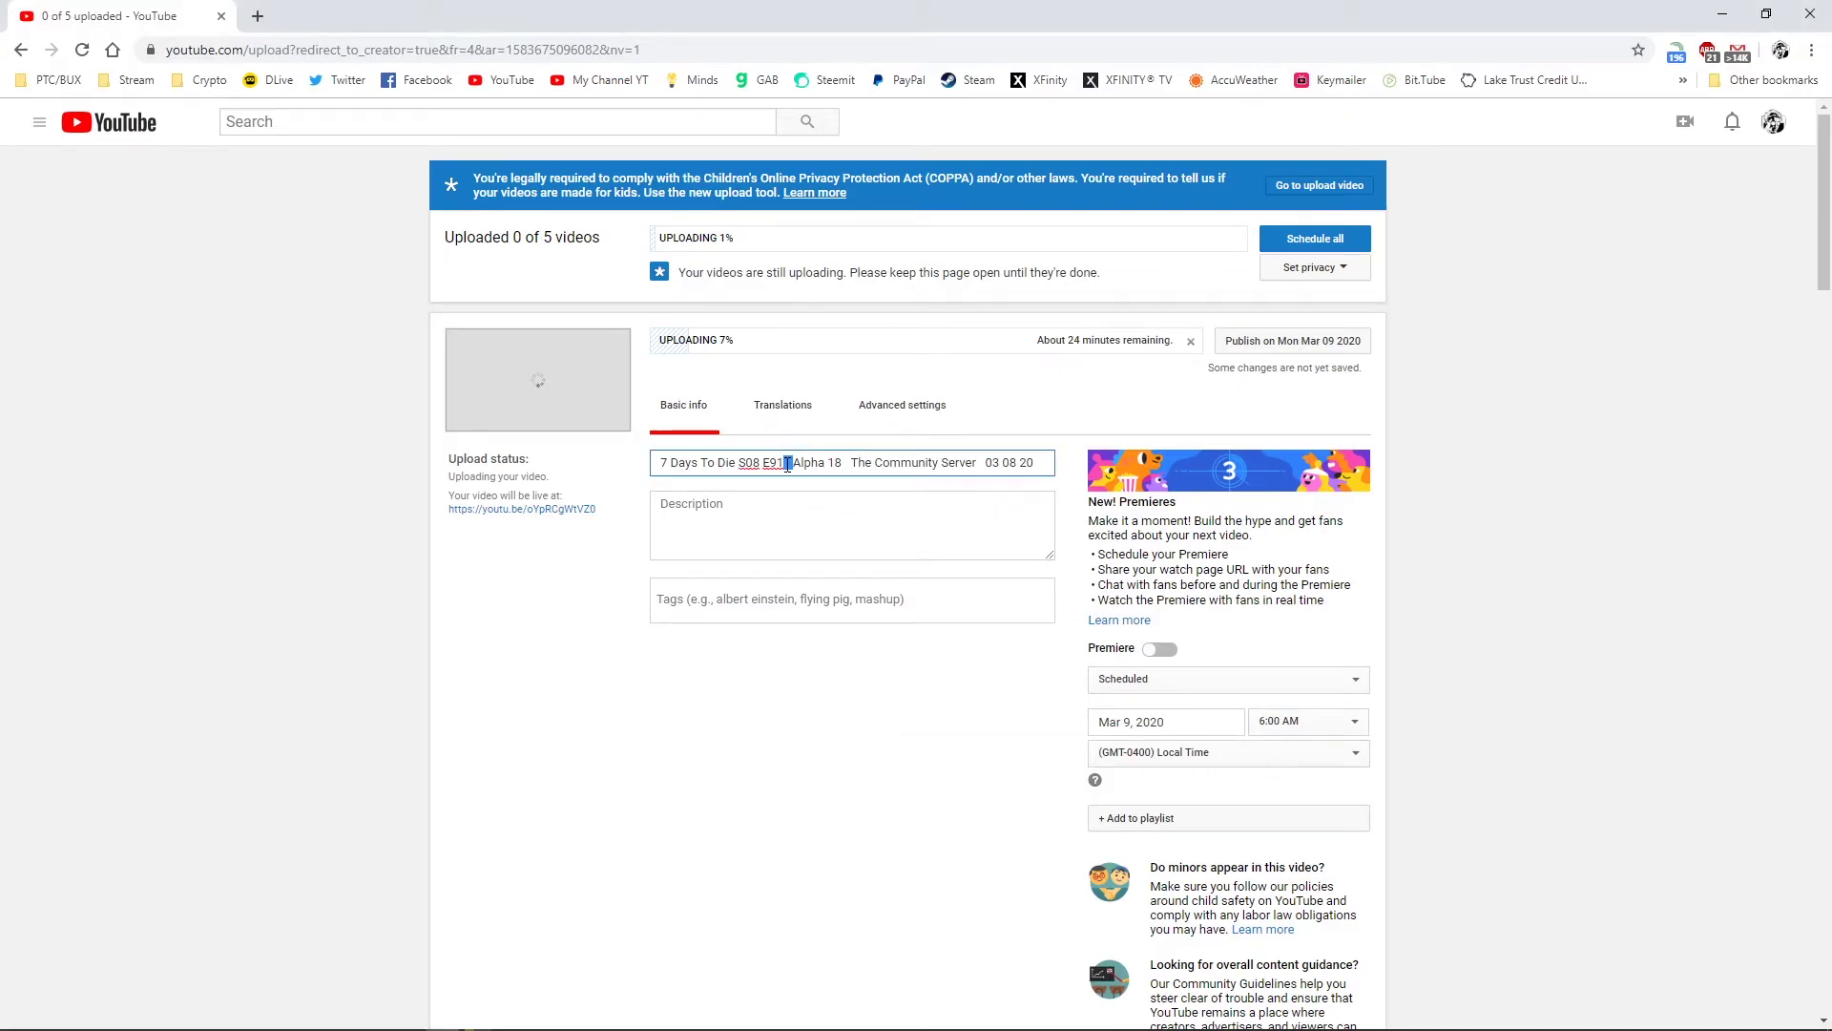
left_click(786, 513)
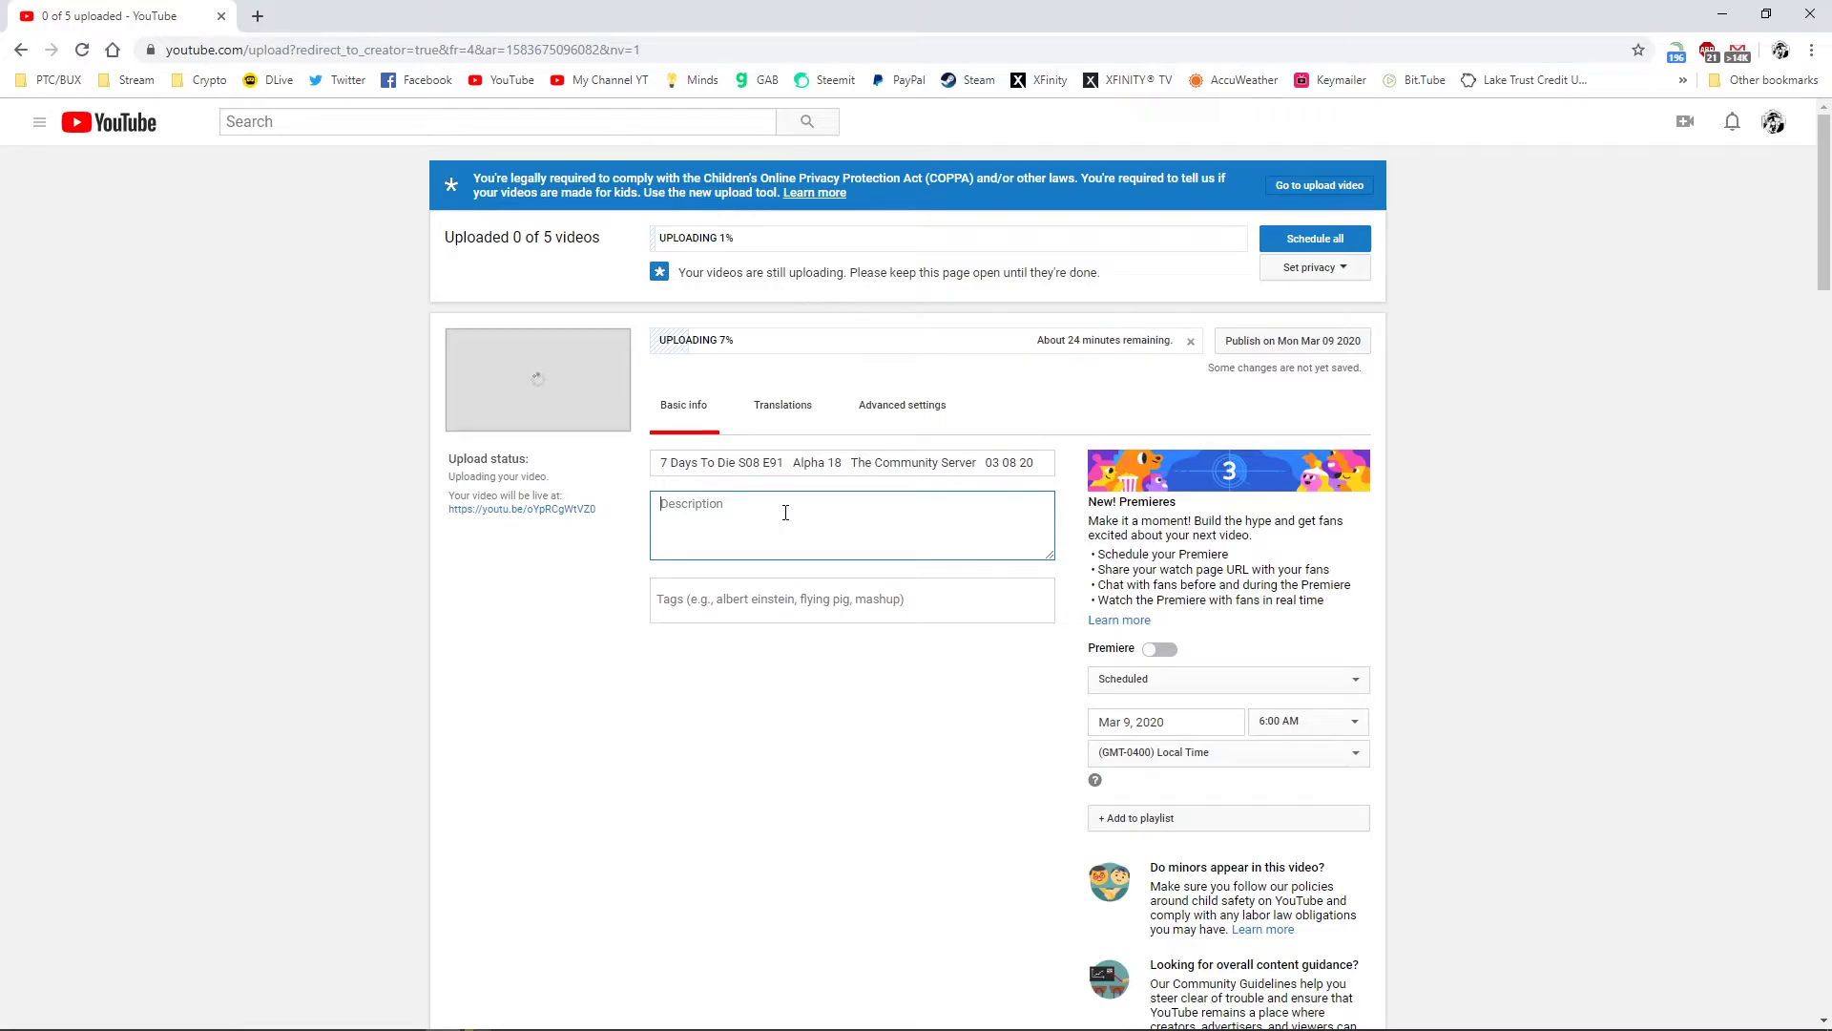
key("ctrl+v")
scroll(666, 650, "down", 8)
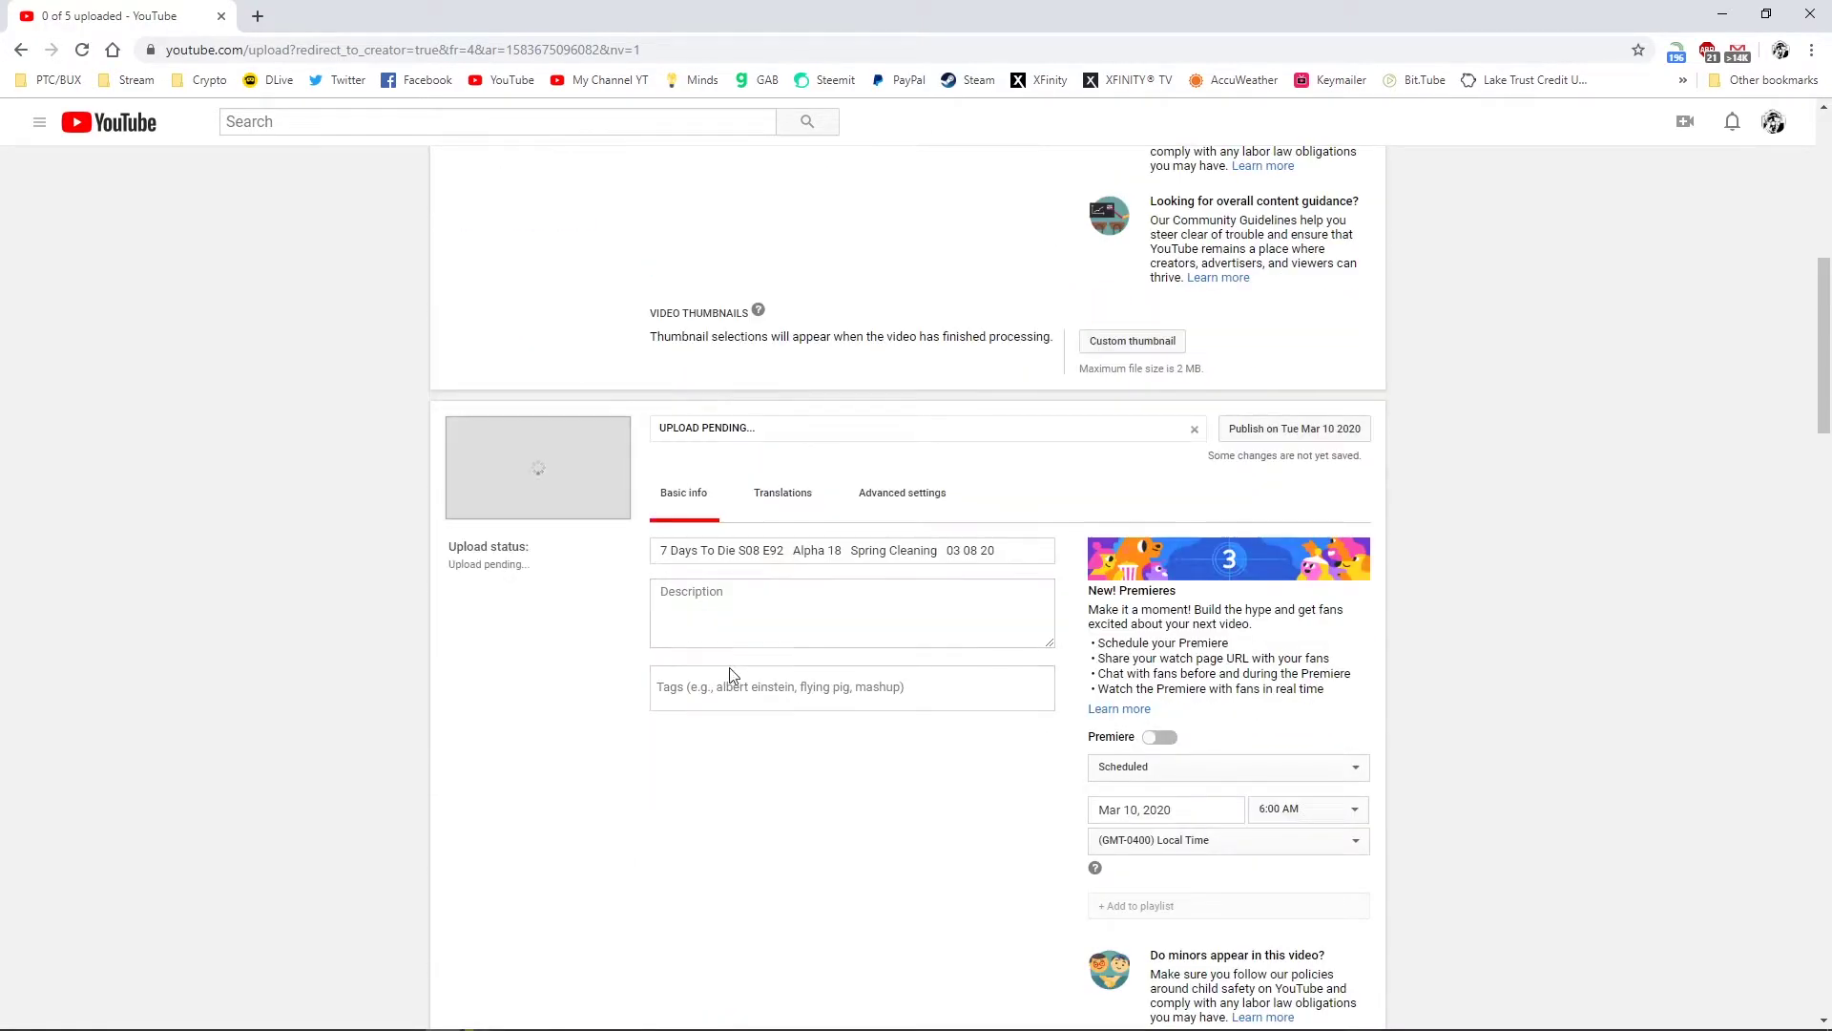
left_click(739, 623)
key("ctrl+v")
Paste the same description text into the E93, E94 and E95 videos
scroll(730, 611, "down", 12)
left_click(741, 356)
key("ctrl+v")
scroll(740, 573, "down", 7)
left_click(741, 547)
key("ctrl+v")
scroll(745, 571, "down", 9)
left_click(748, 455)
key("ctrl+v")
Enlarge the E95 description box, review the pasted channel links and friends list, and shrink the box again
scroll(724, 618, "down", 3)
scroll(840, 553, "up", 4)
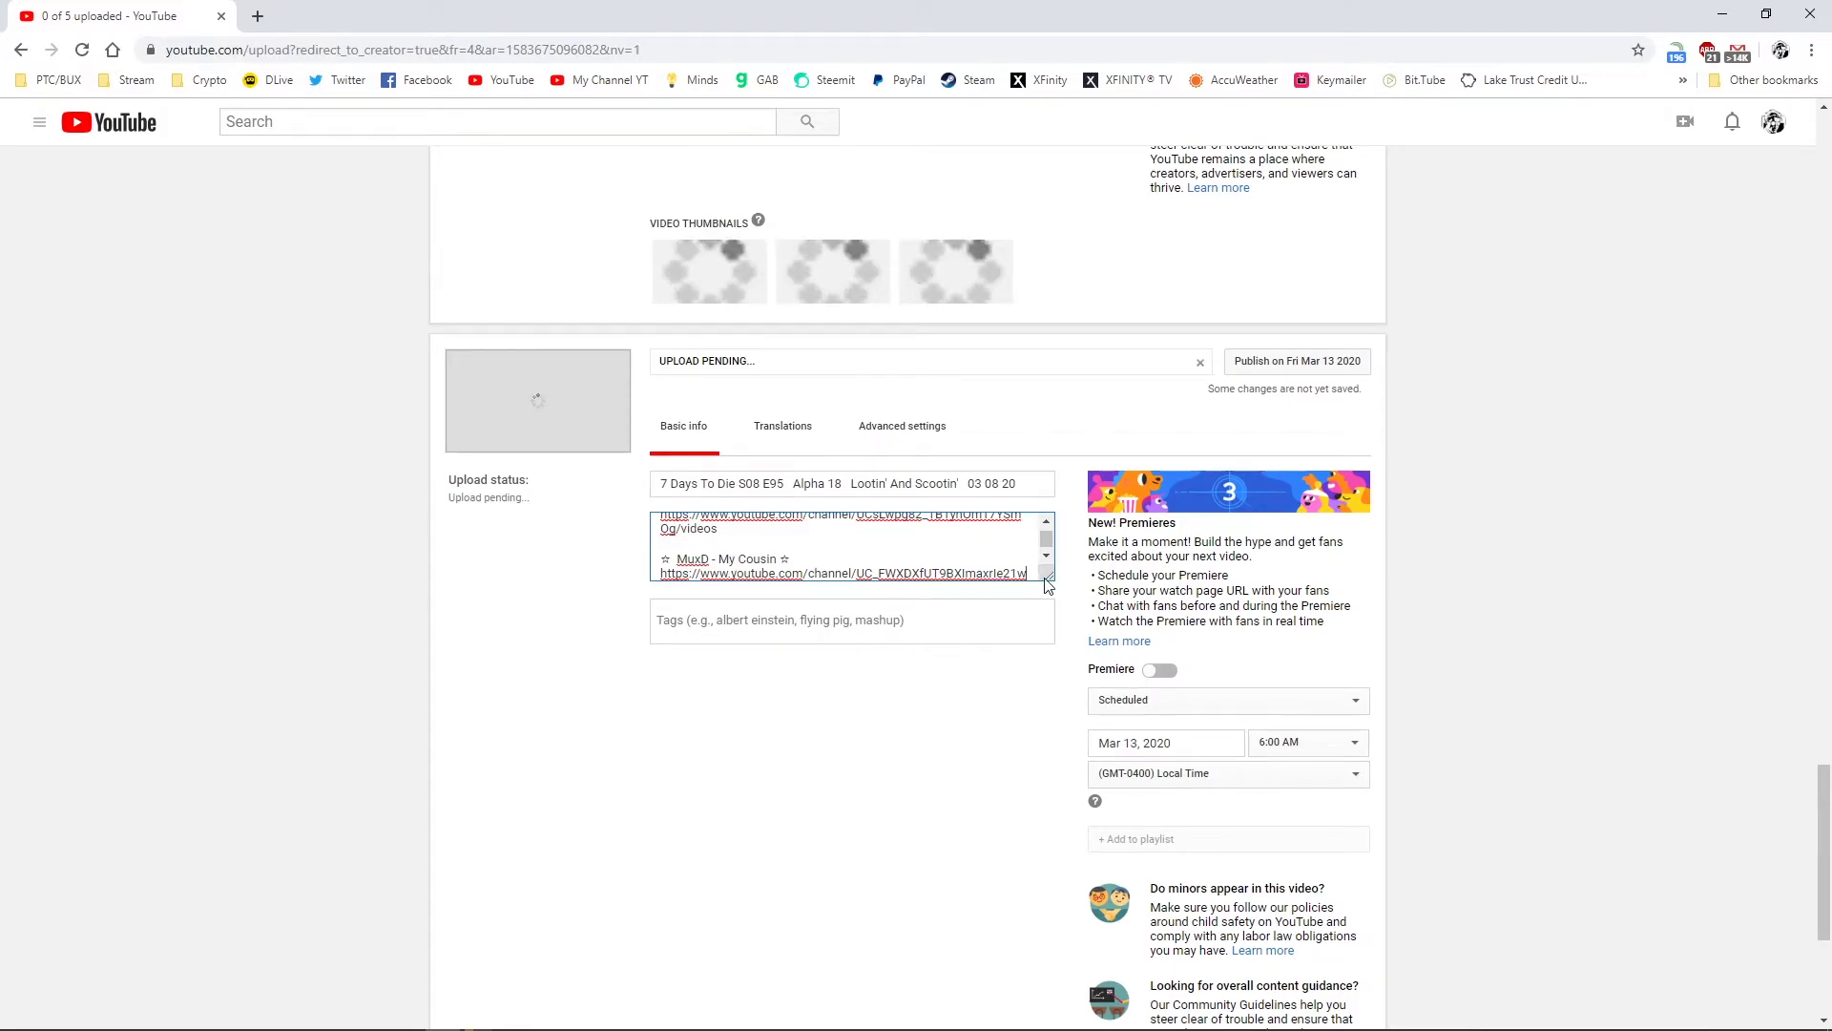
left_click_drag(1048, 577, 1045, 982)
left_click_drag(1044, 821, 1056, 612)
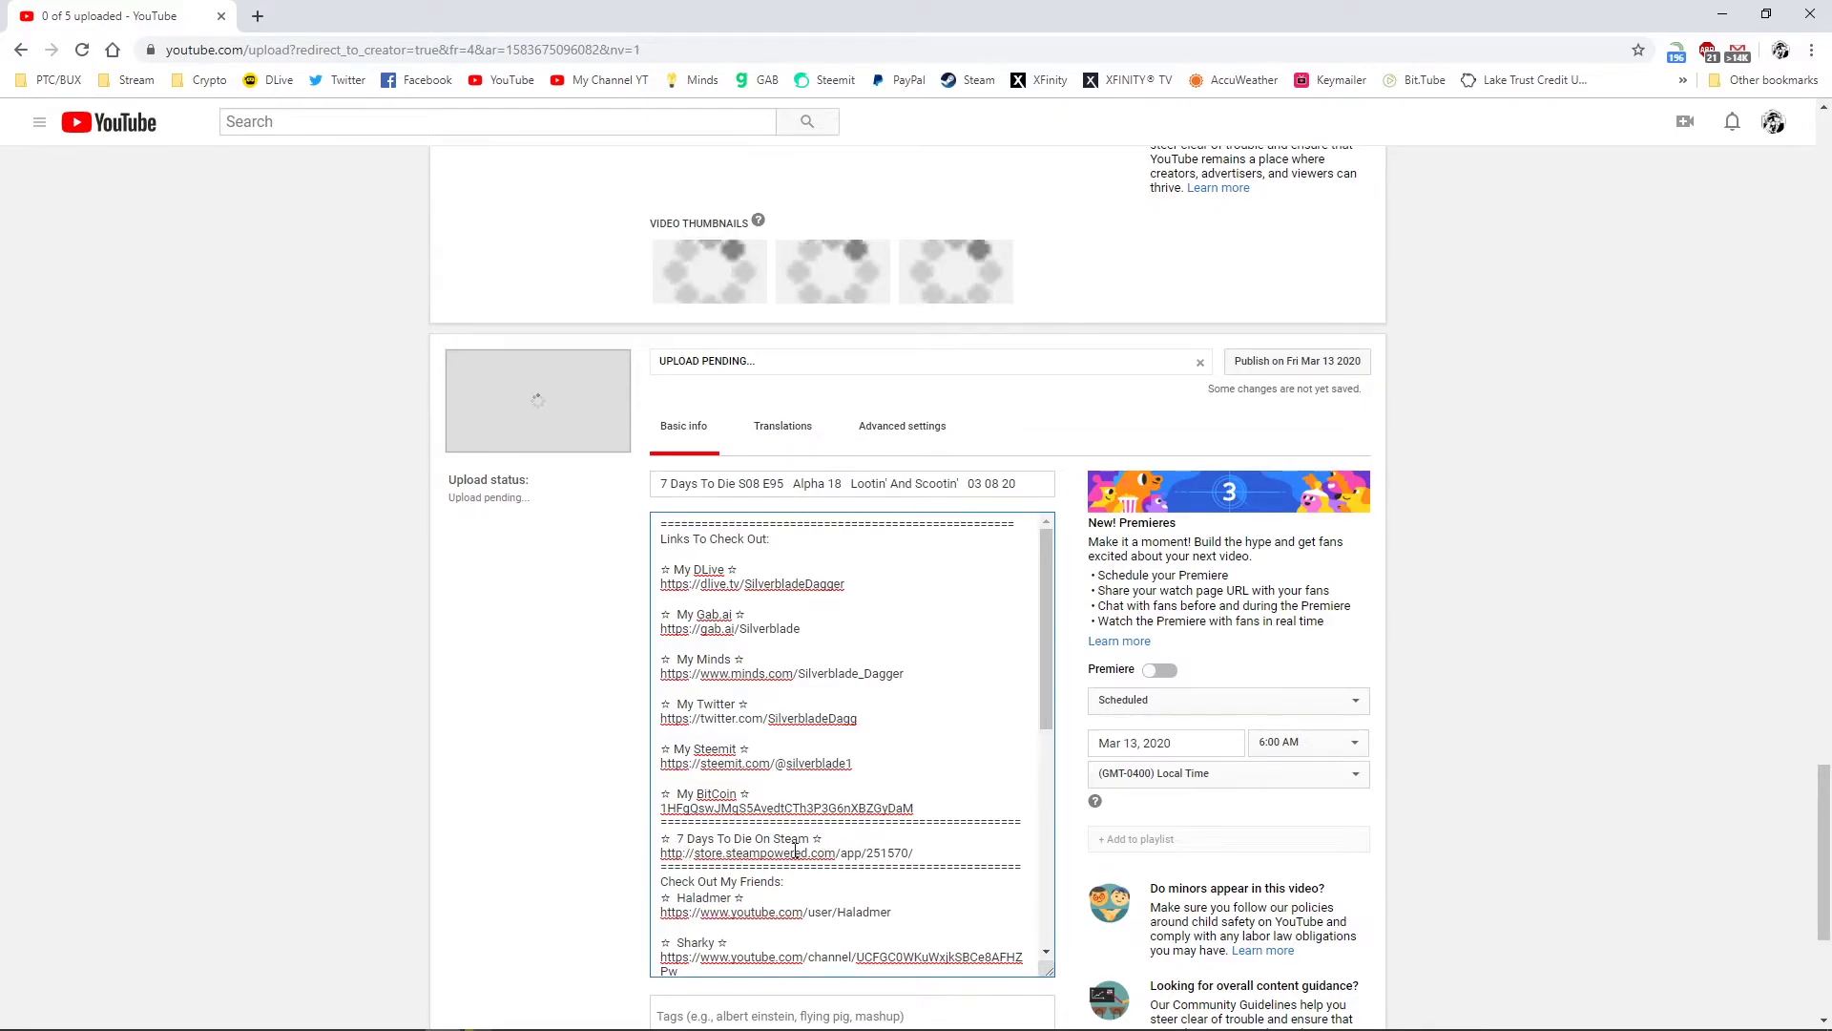
scroll(917, 759, "up", 4)
scroll(918, 759, "down", 3)
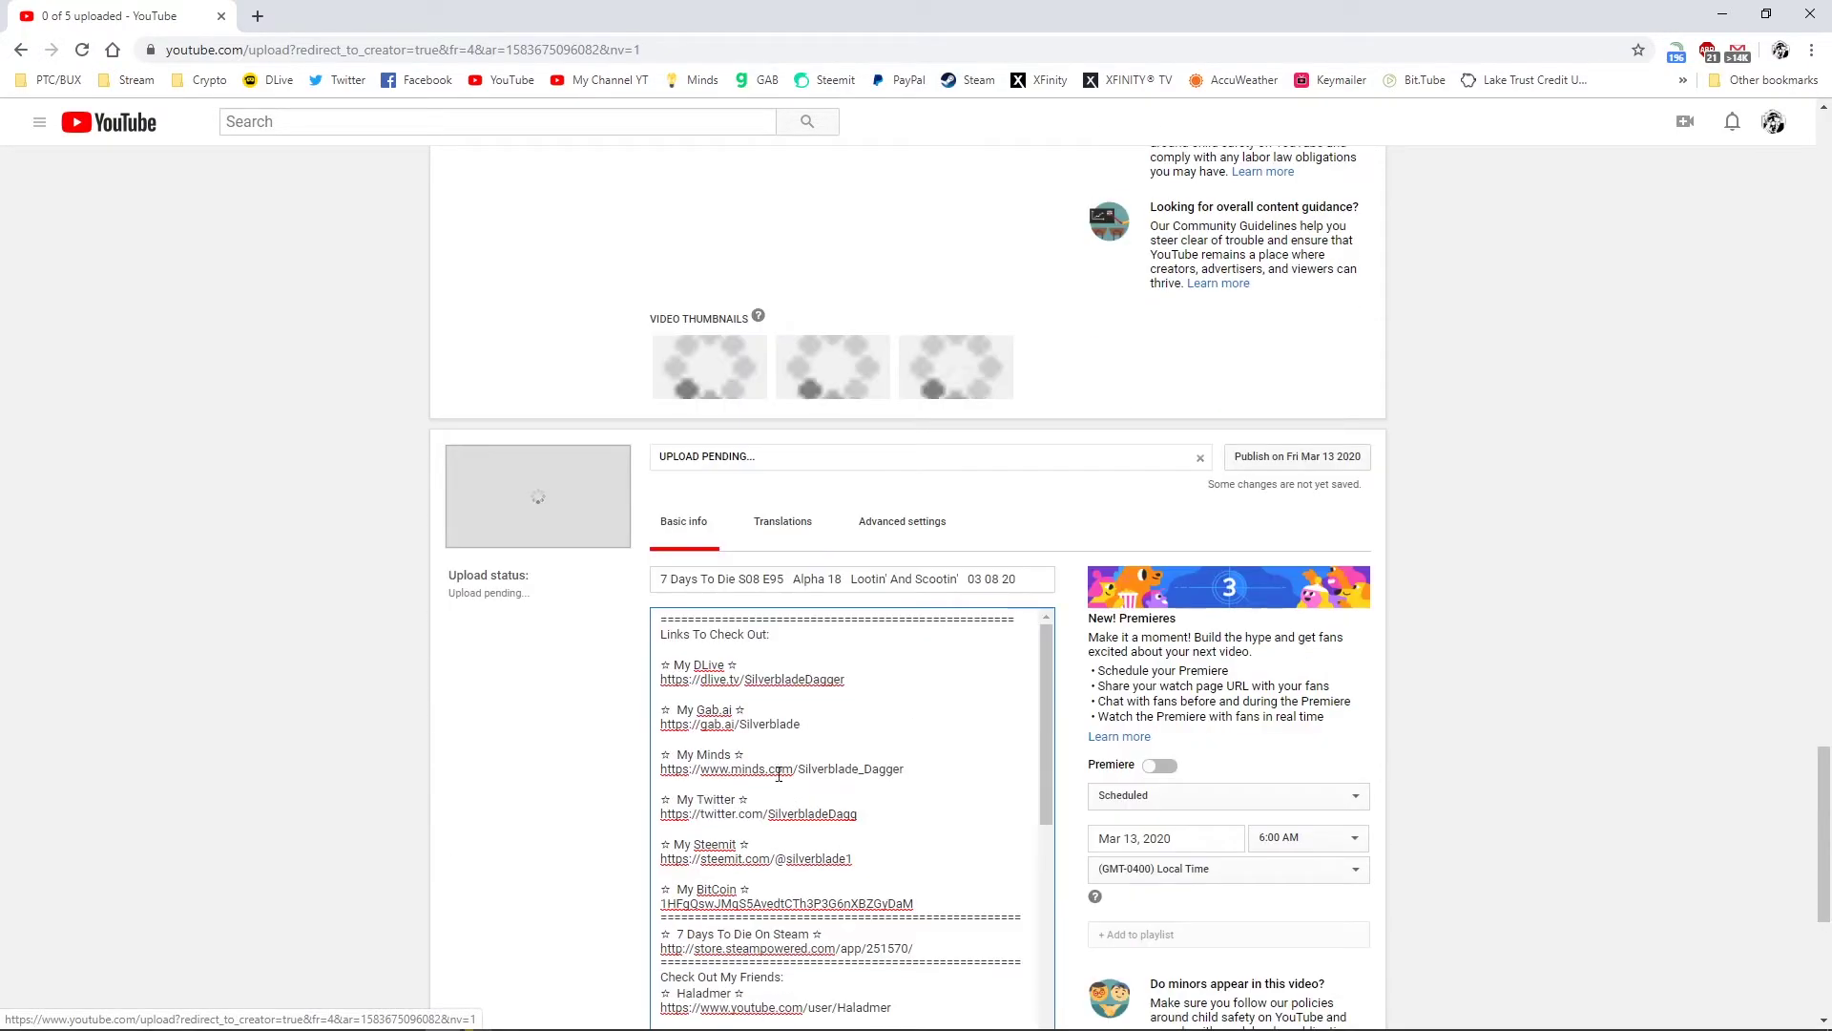
scroll(727, 748, "down", 1)
scroll(727, 748, "down", 8)
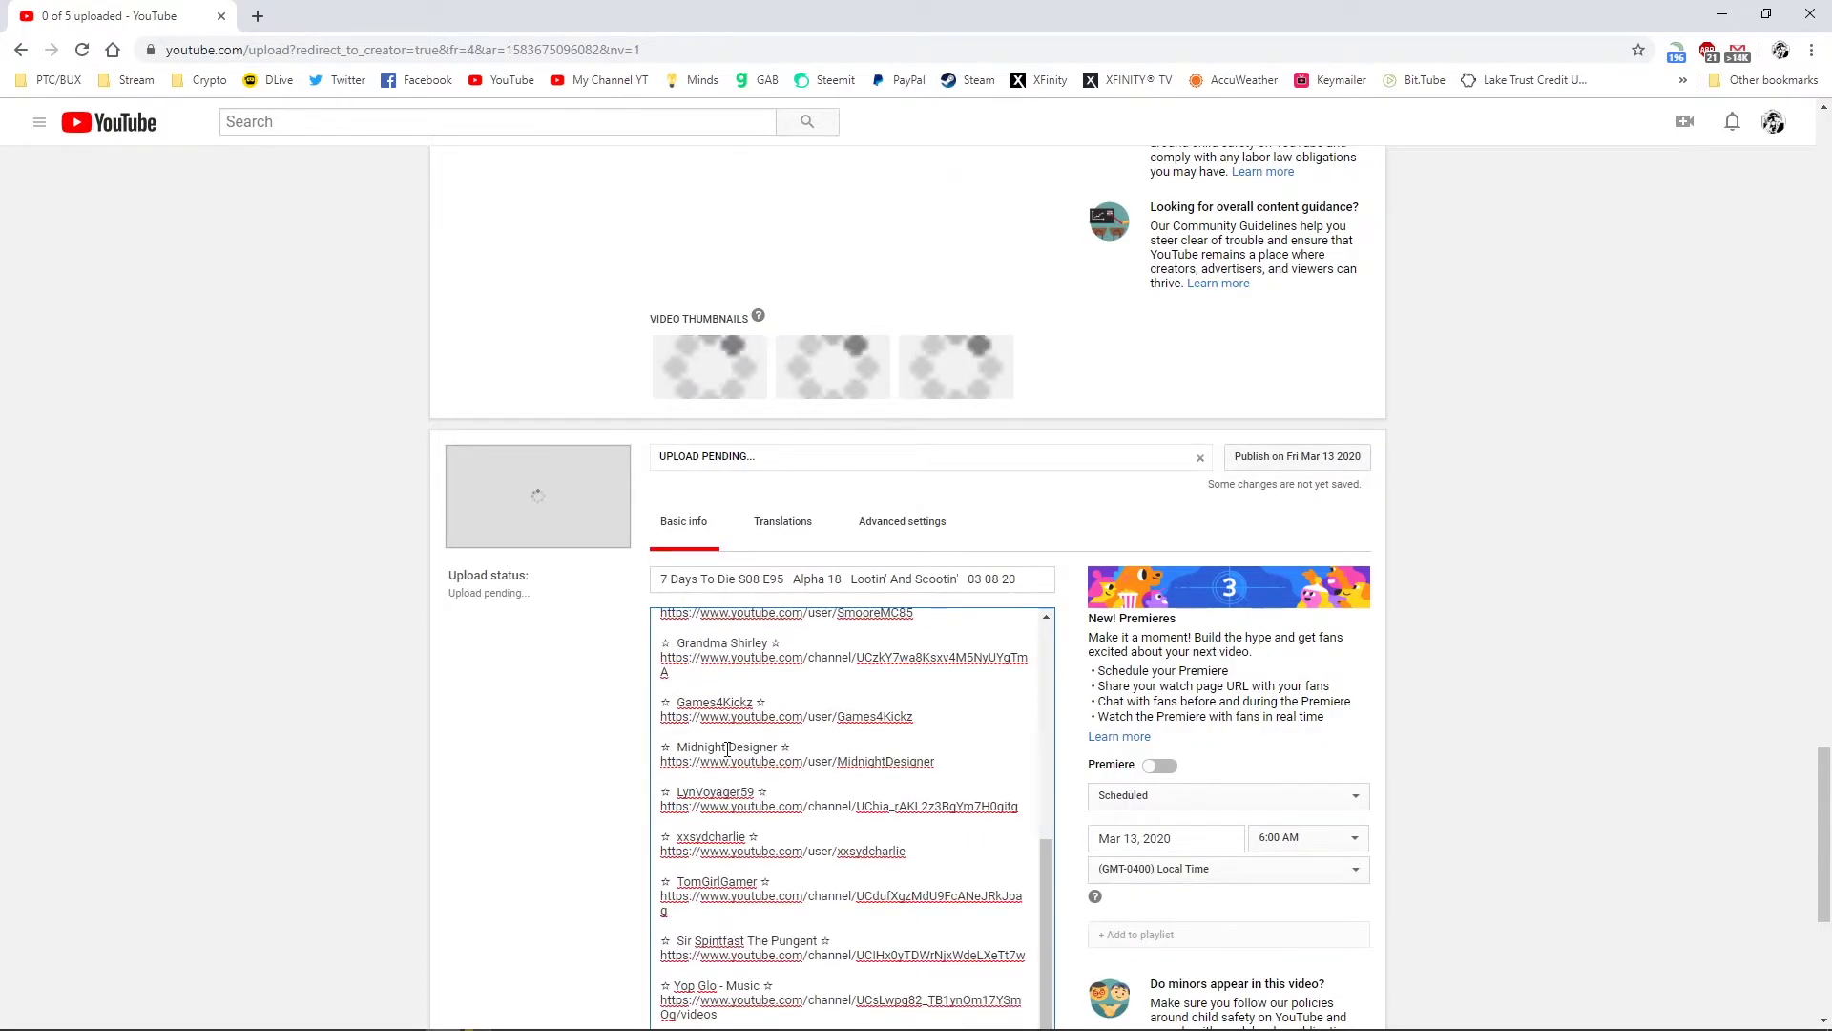
scroll(725, 749, "up", 4)
scroll(719, 740, "up", 5)
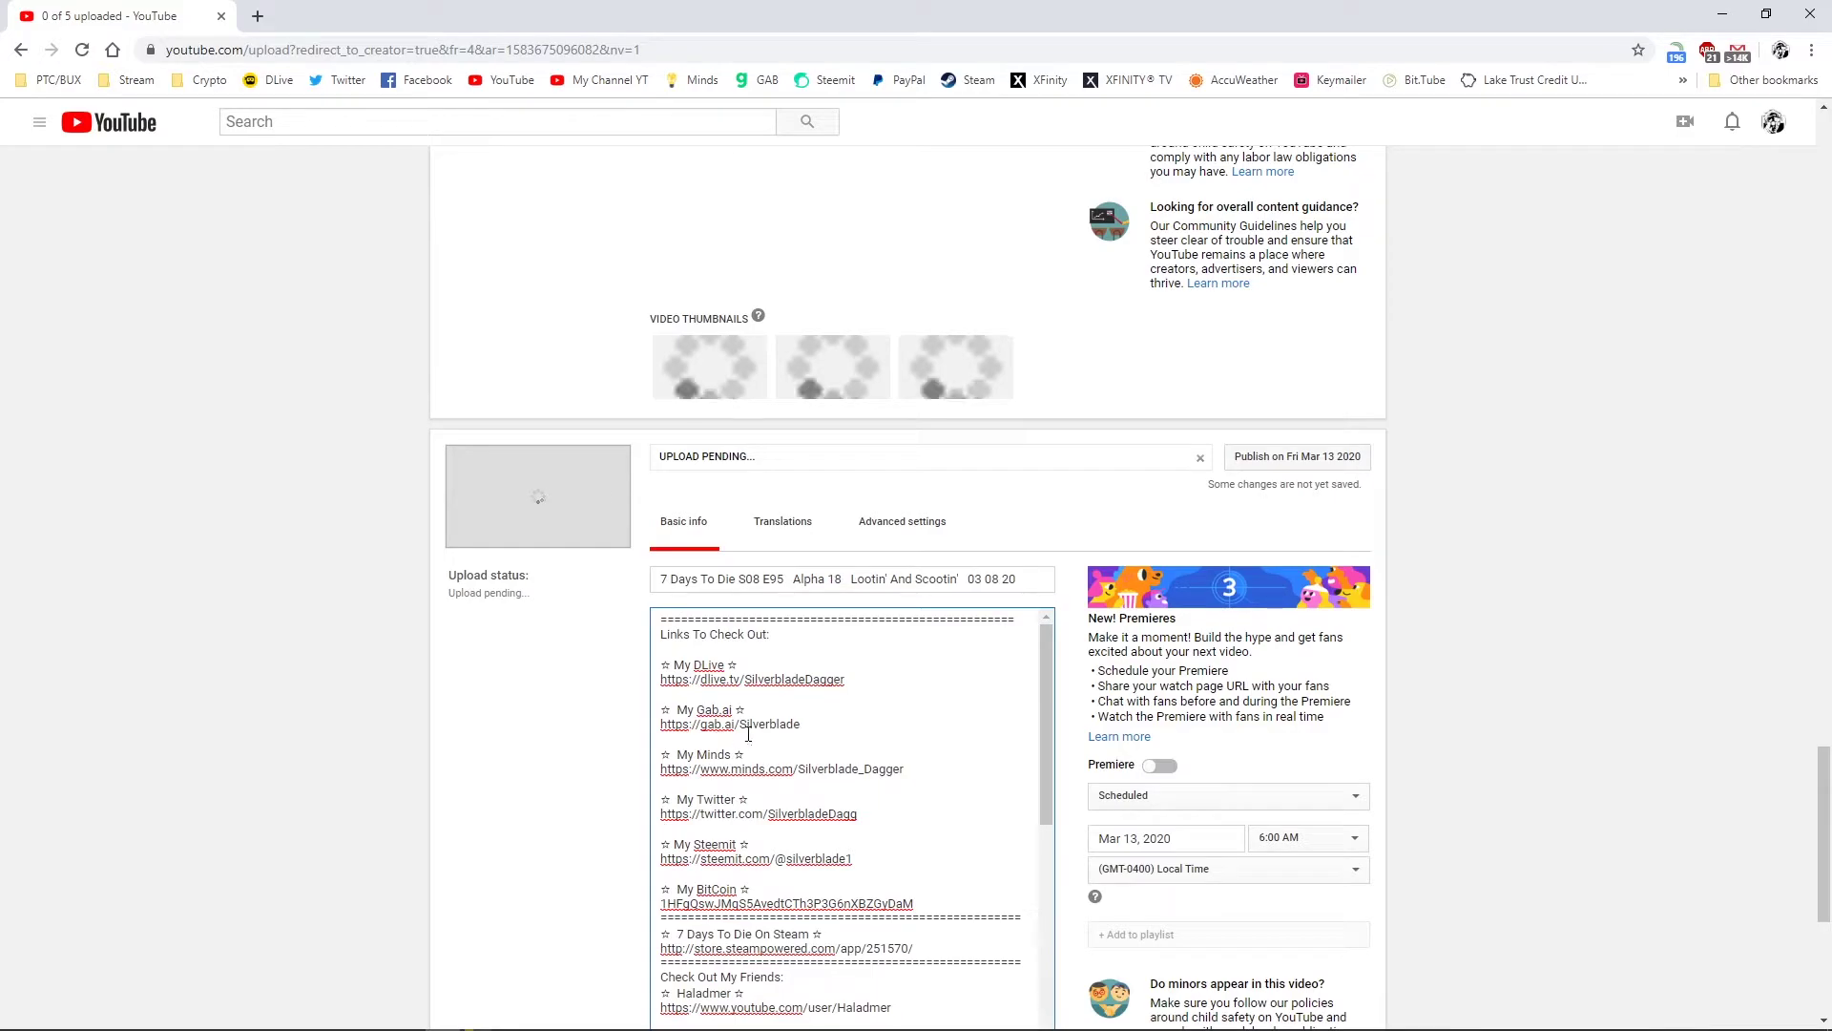
scroll(587, 775, "down", 3)
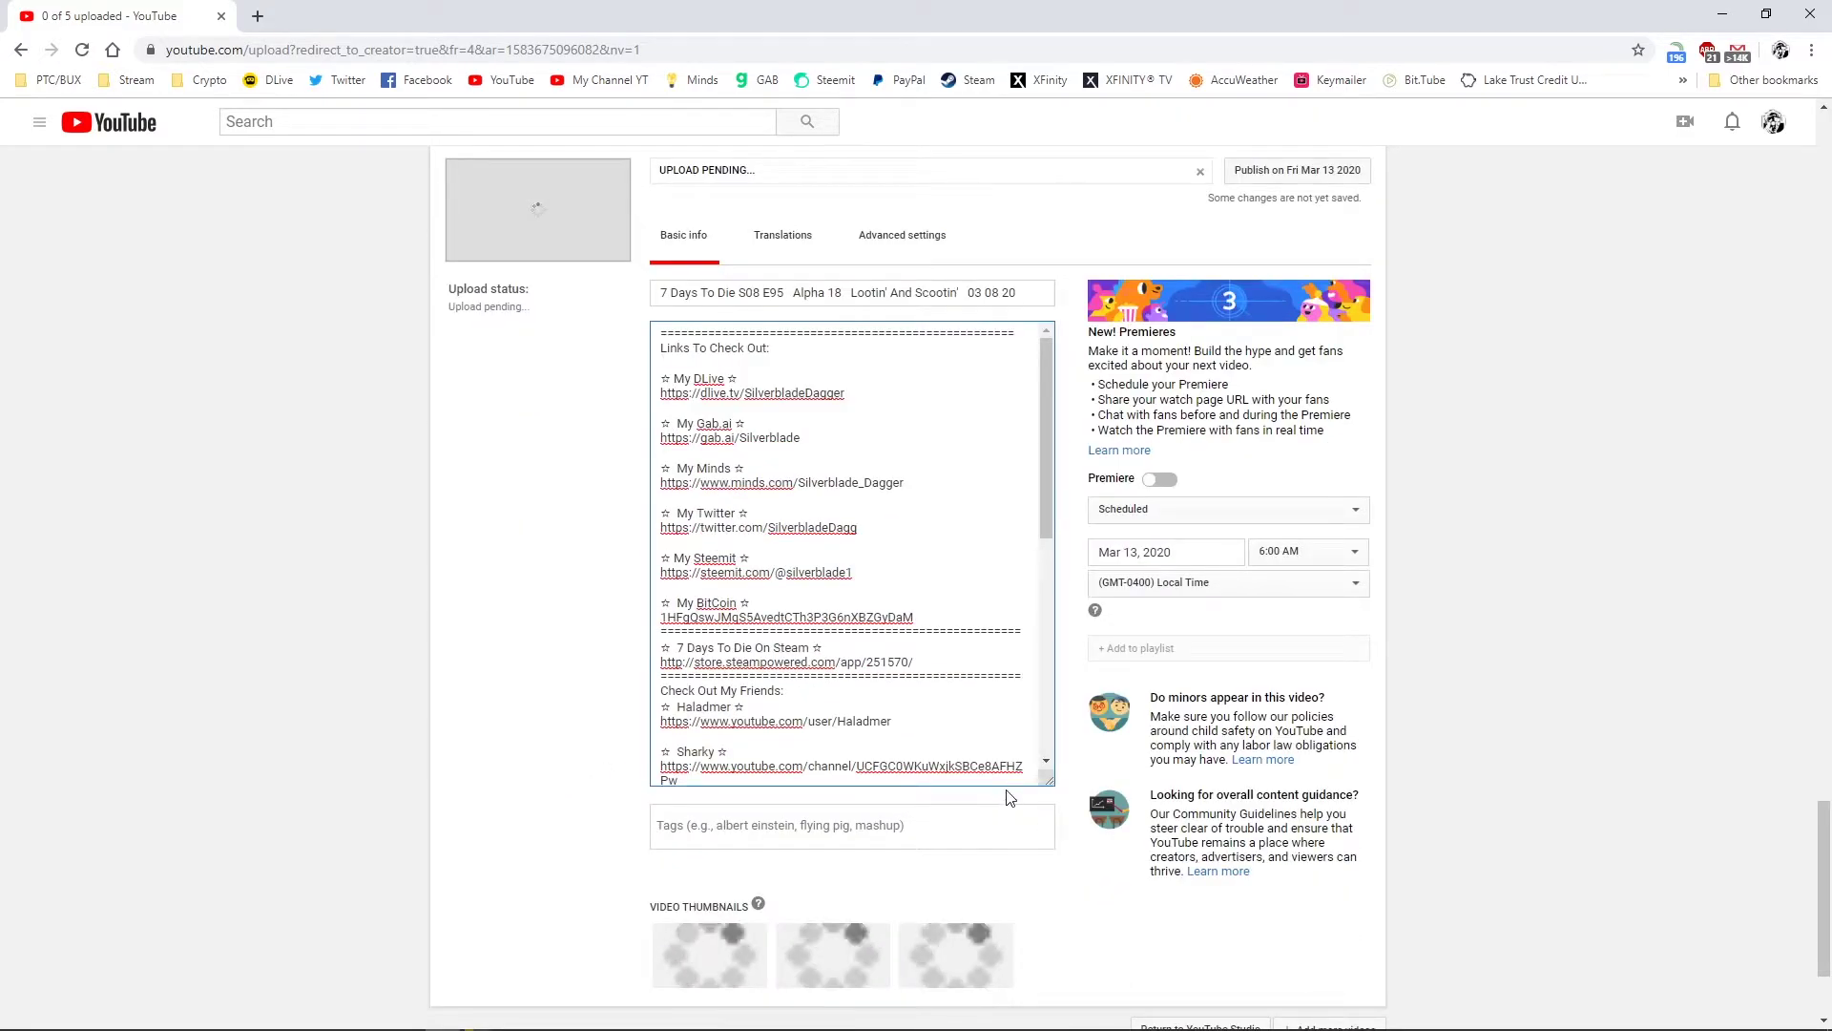
left_click_drag(1053, 784, 1053, 438)
scroll(727, 700, "down", 8)
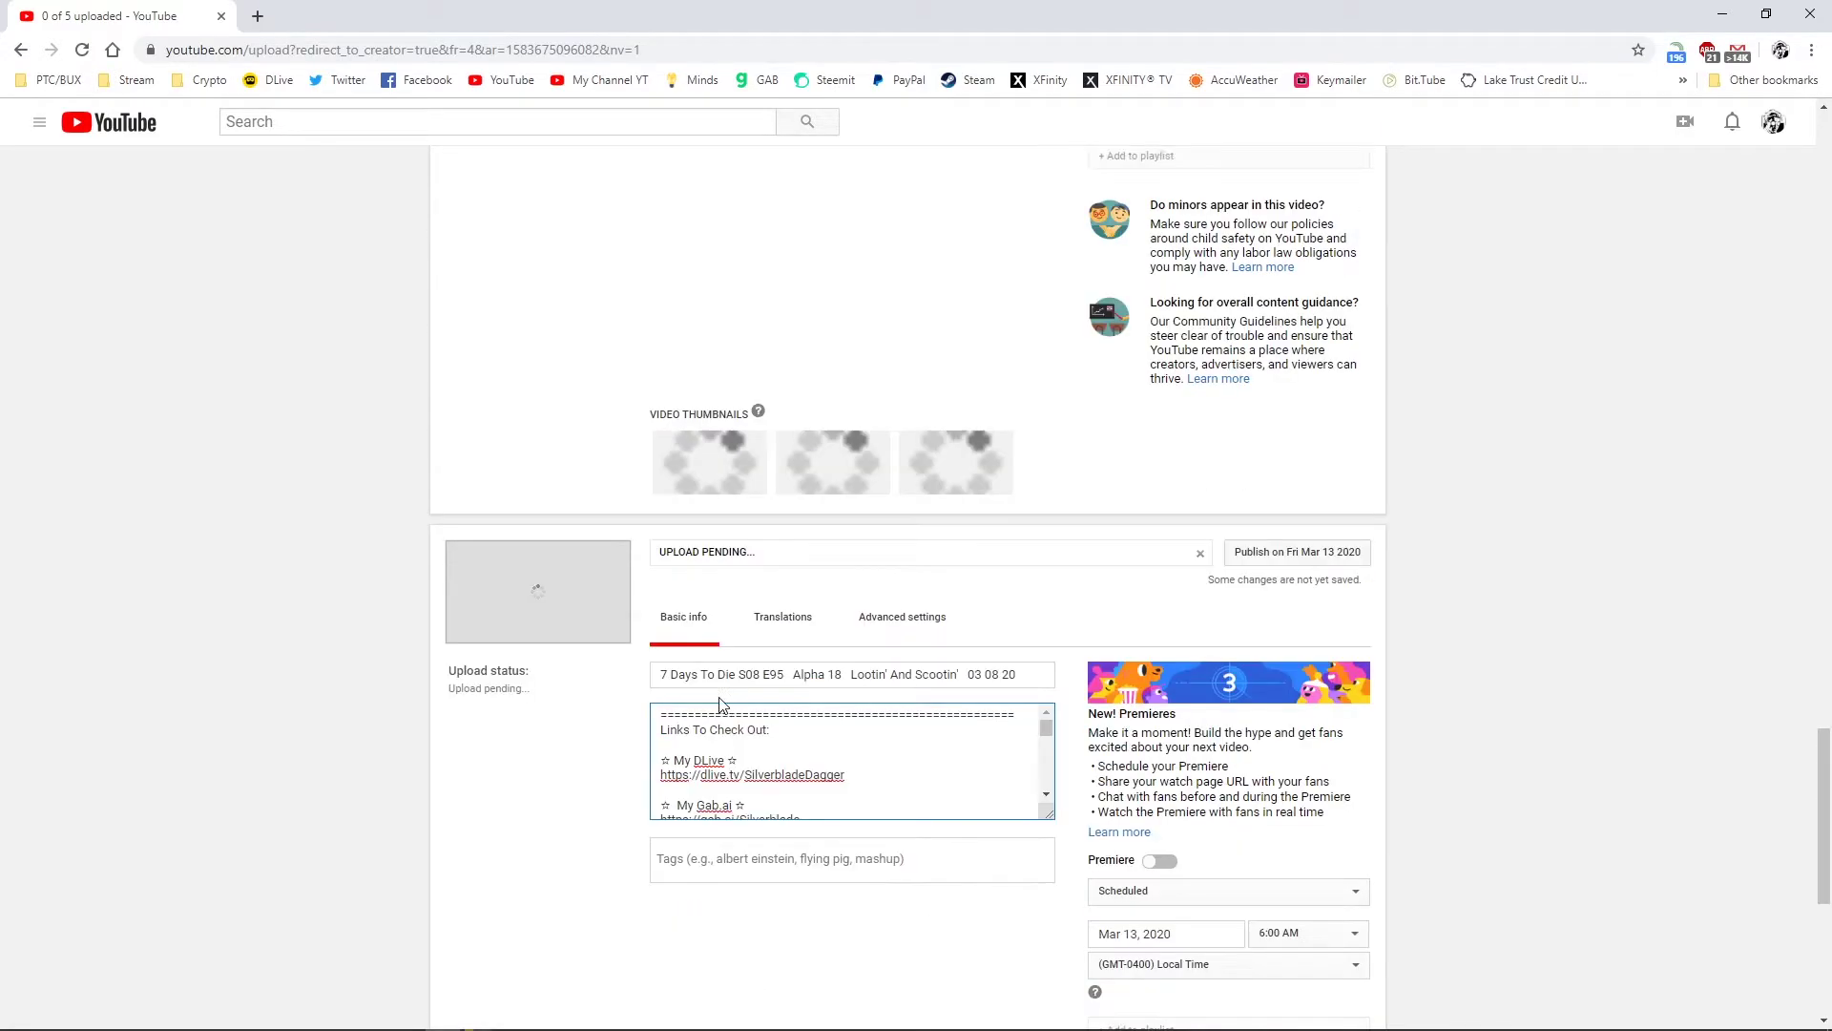
scroll(697, 697, "down", 18)
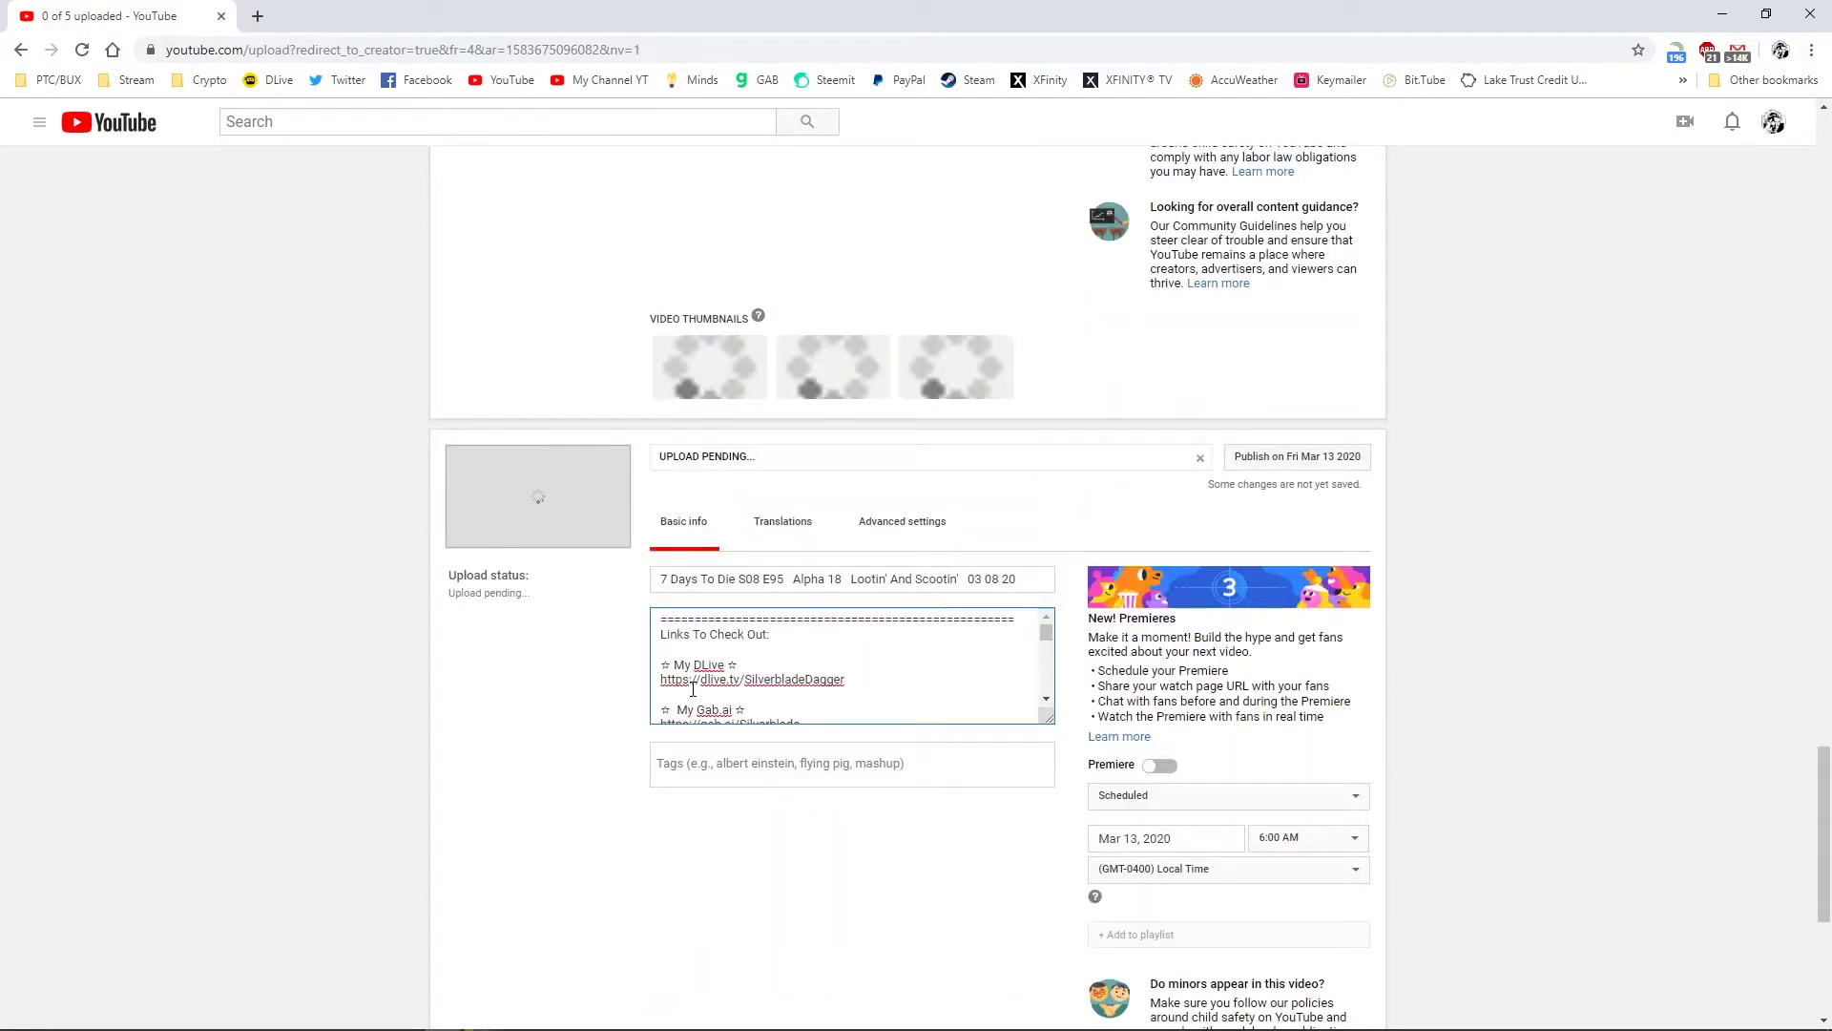
Switch to File Explorer, open 7D2D Header Info from Video Captures, copy the full tag list and minimize the file
key("alt+Tab")
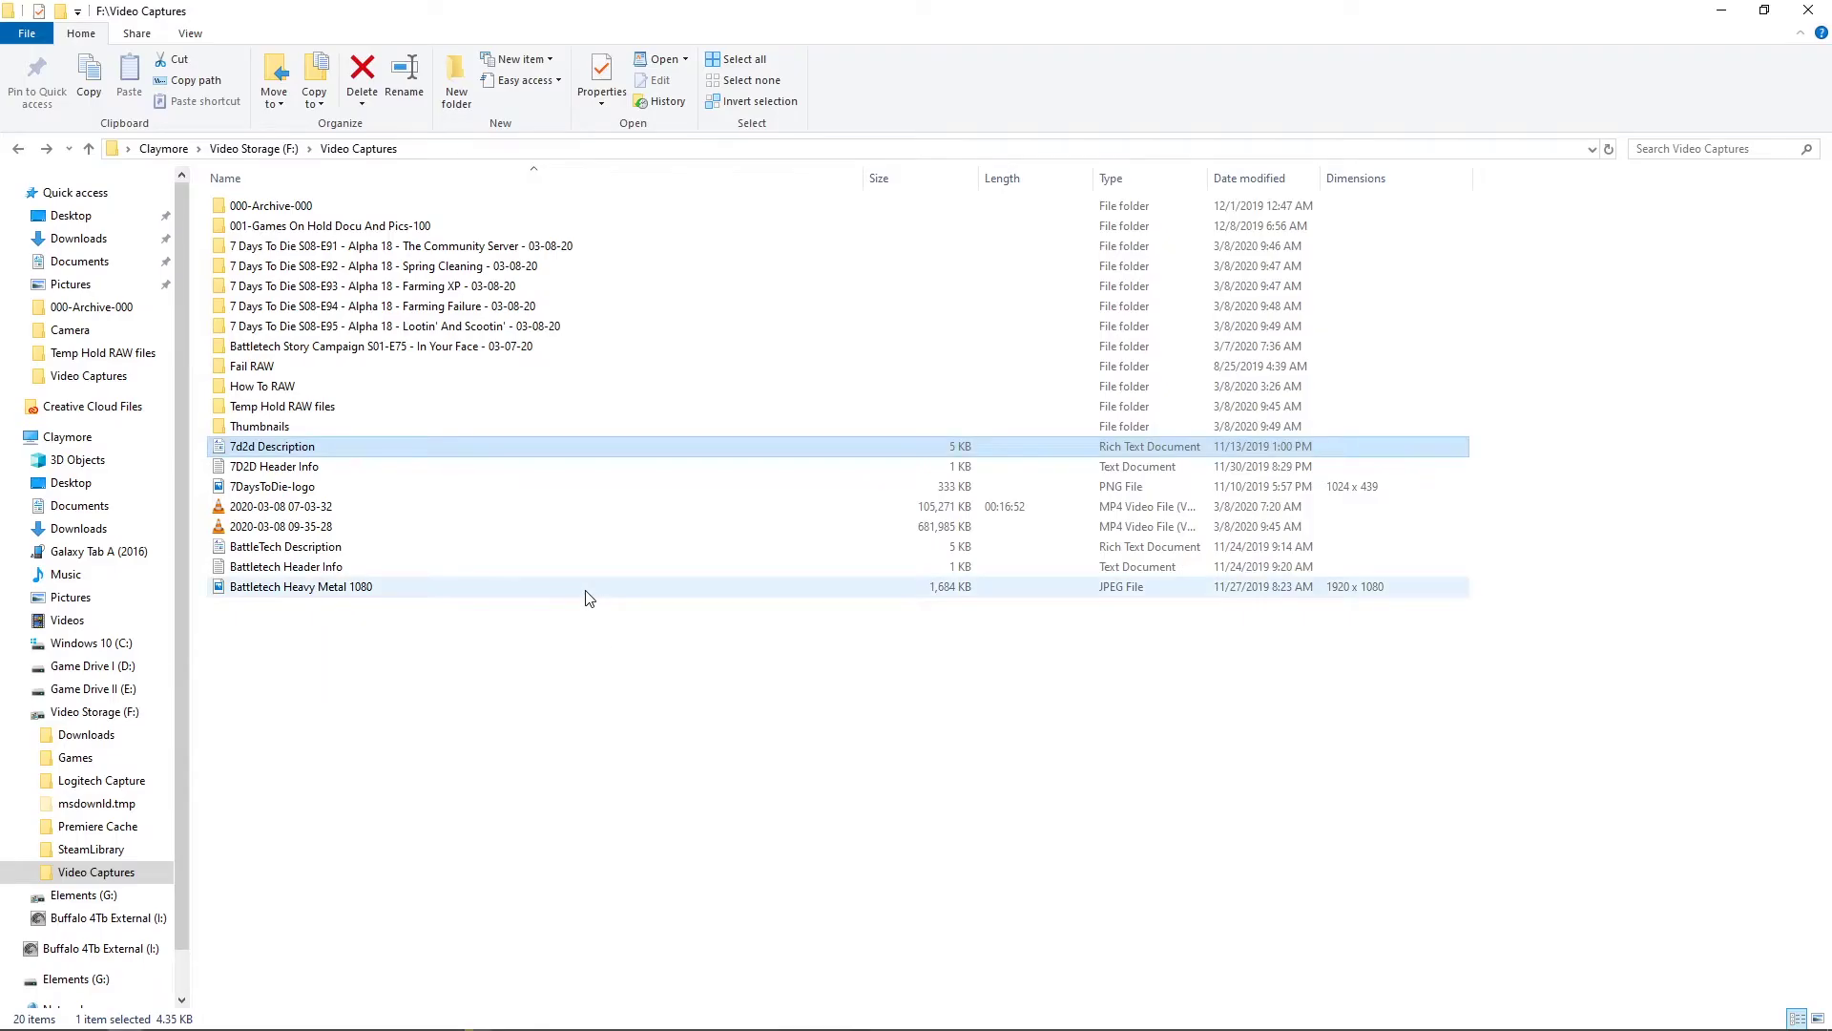
double_click(281, 467)
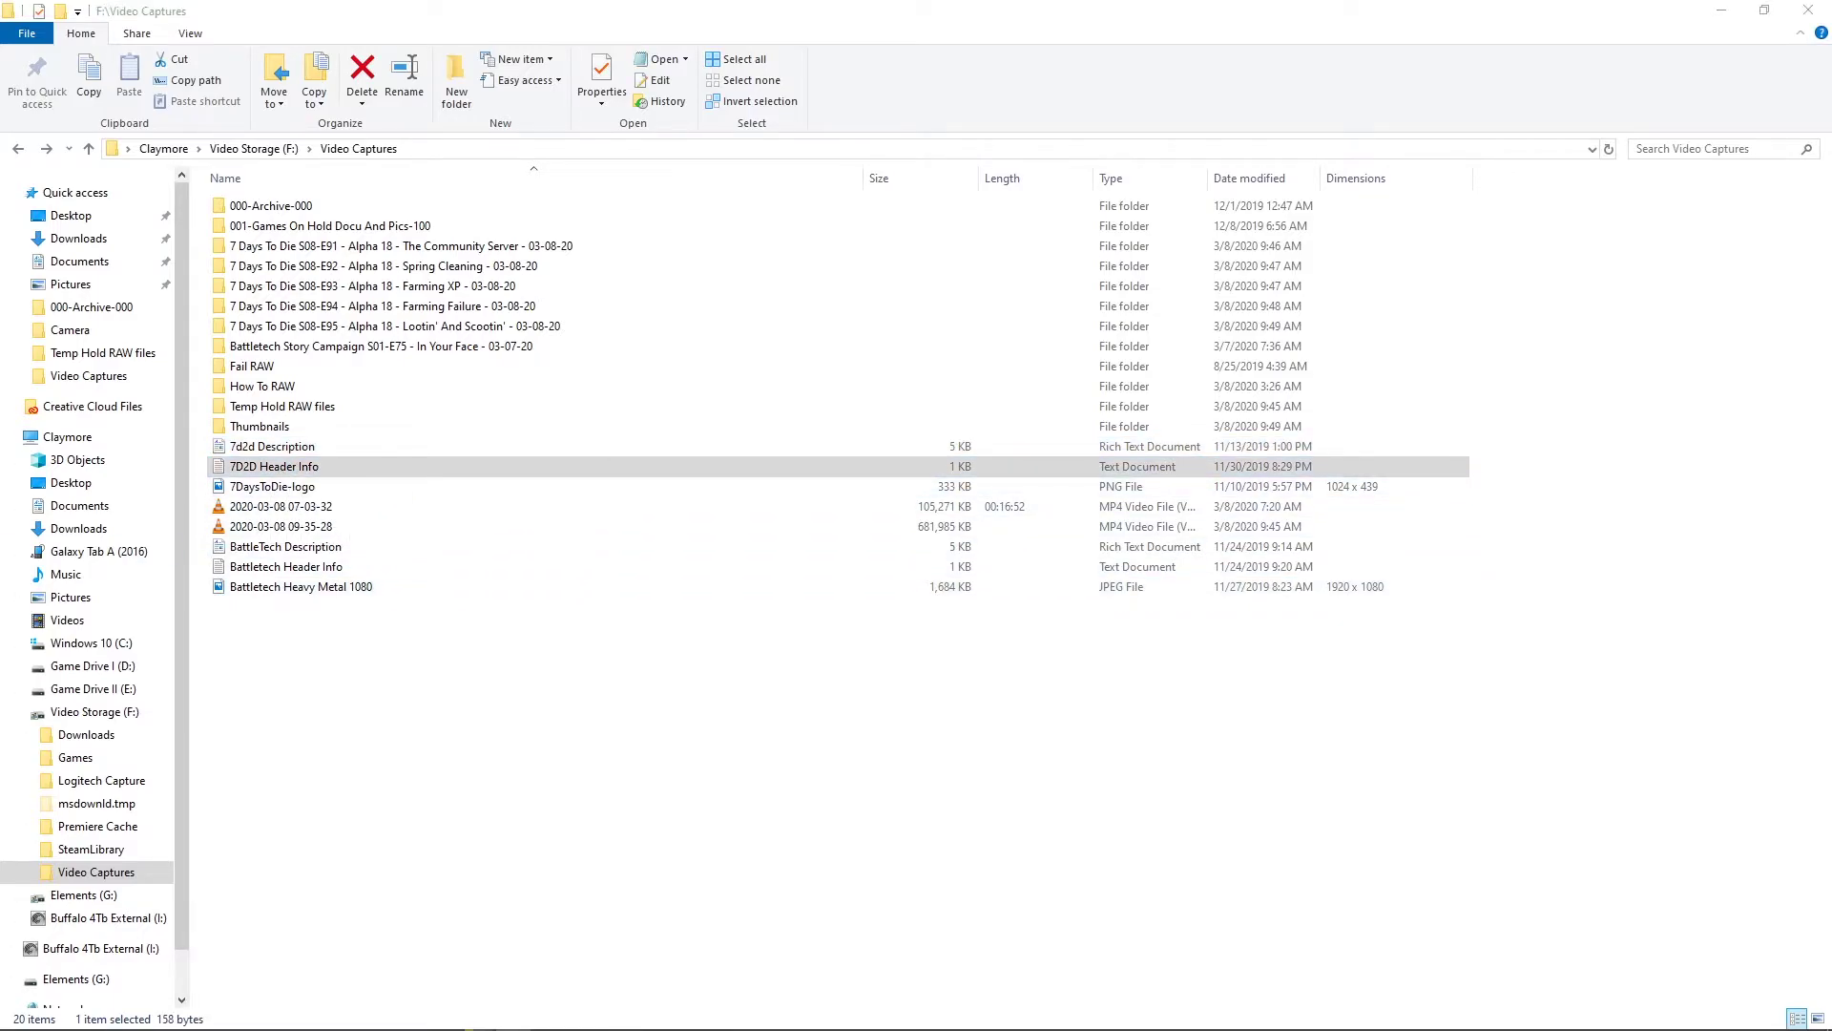
left_click_drag(1121, 730, 969, 410)
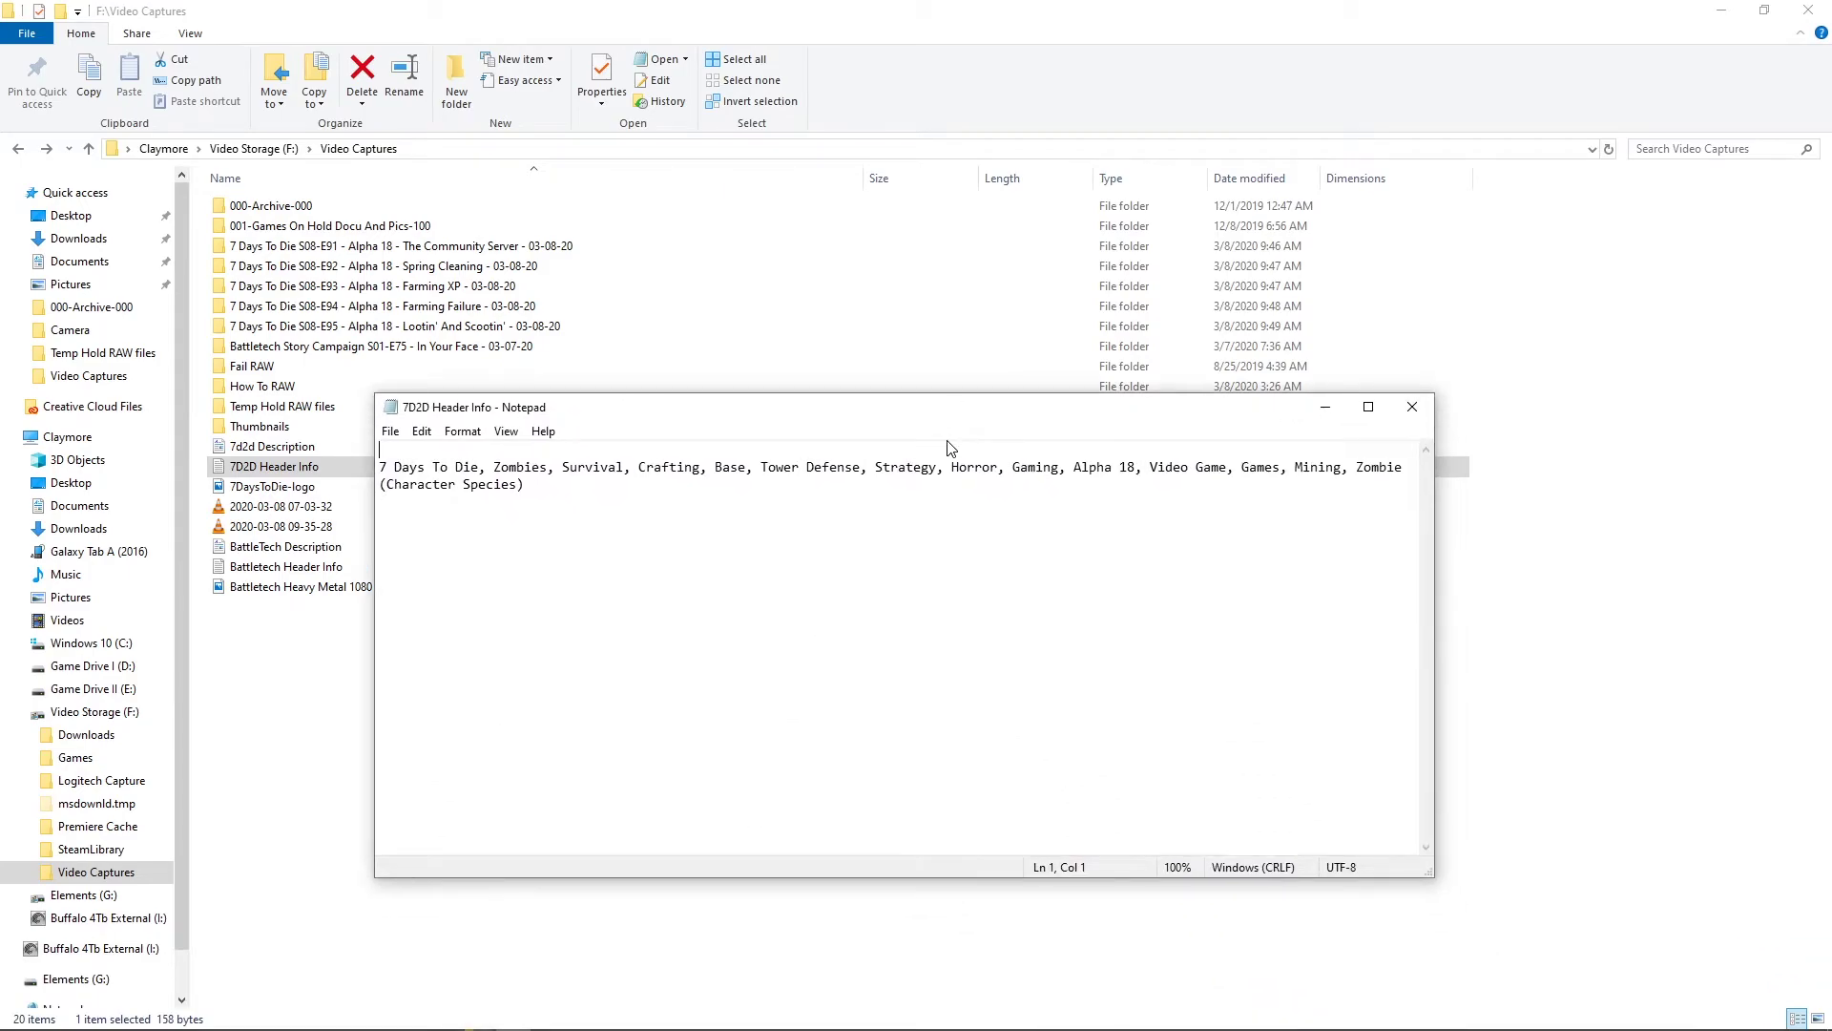
key("ctrl+a")
key("ctrl+c")
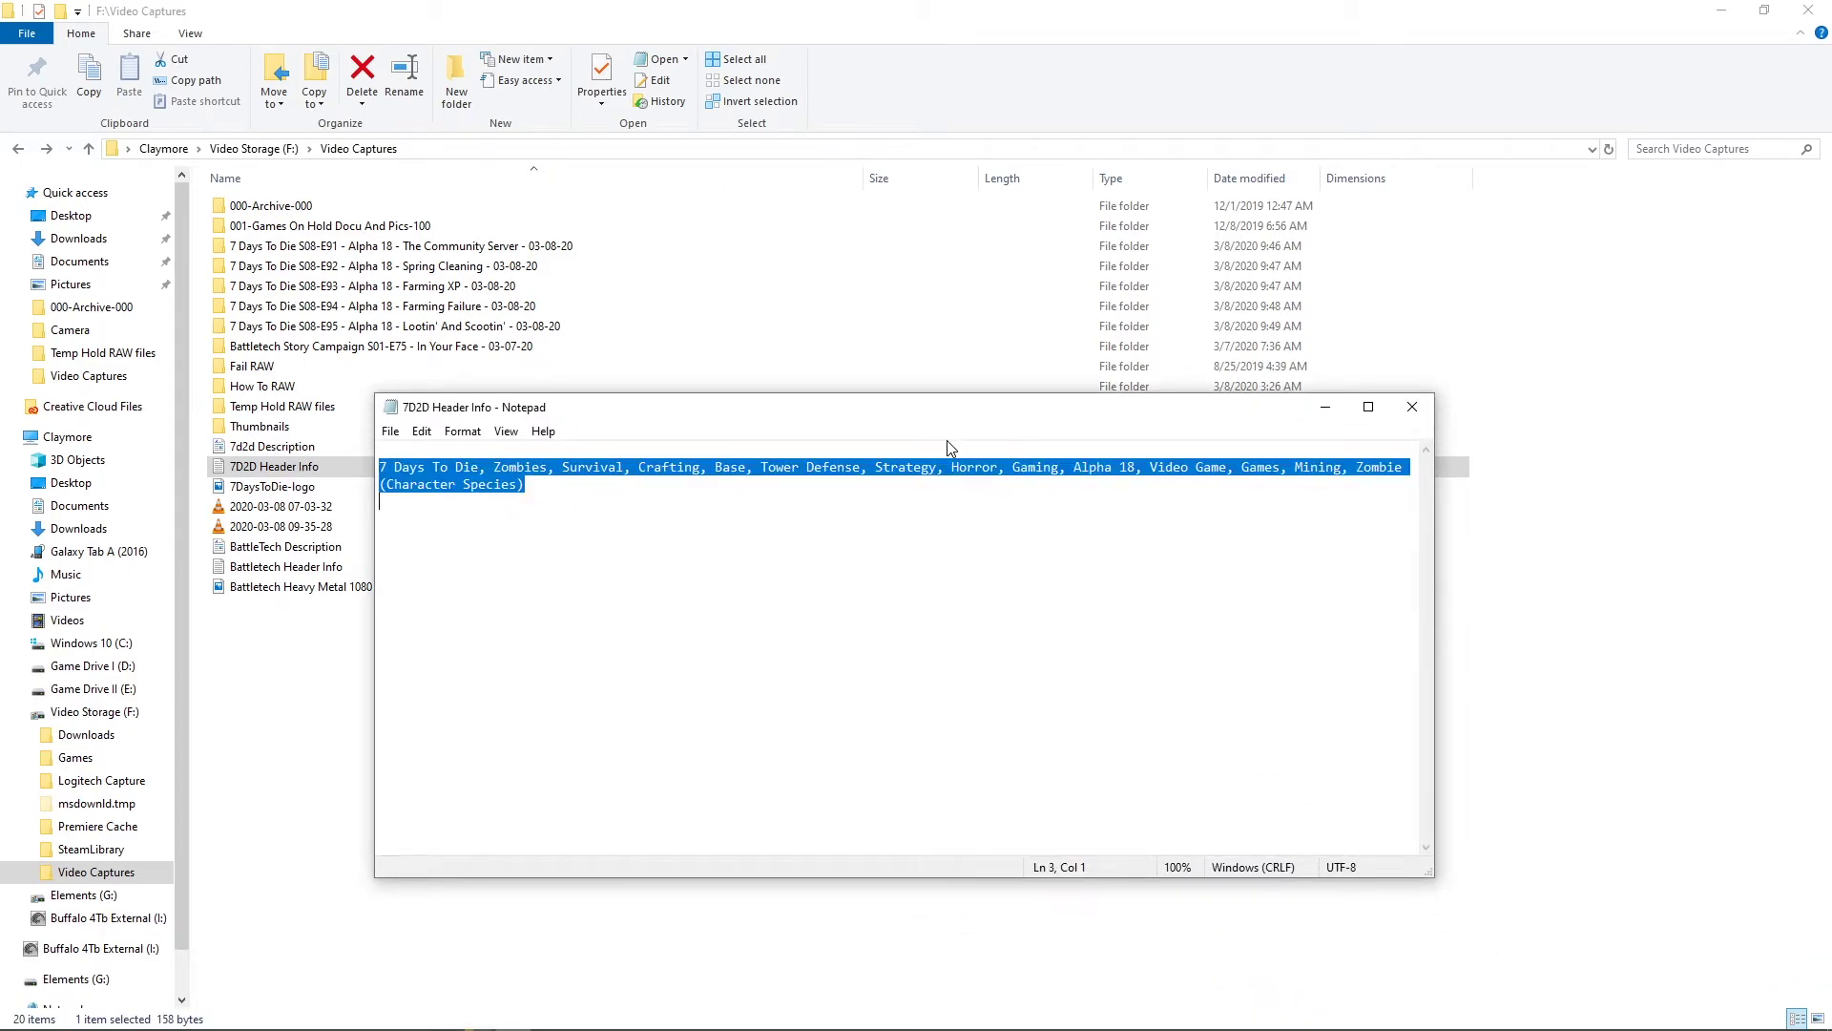
left_click(1324, 407)
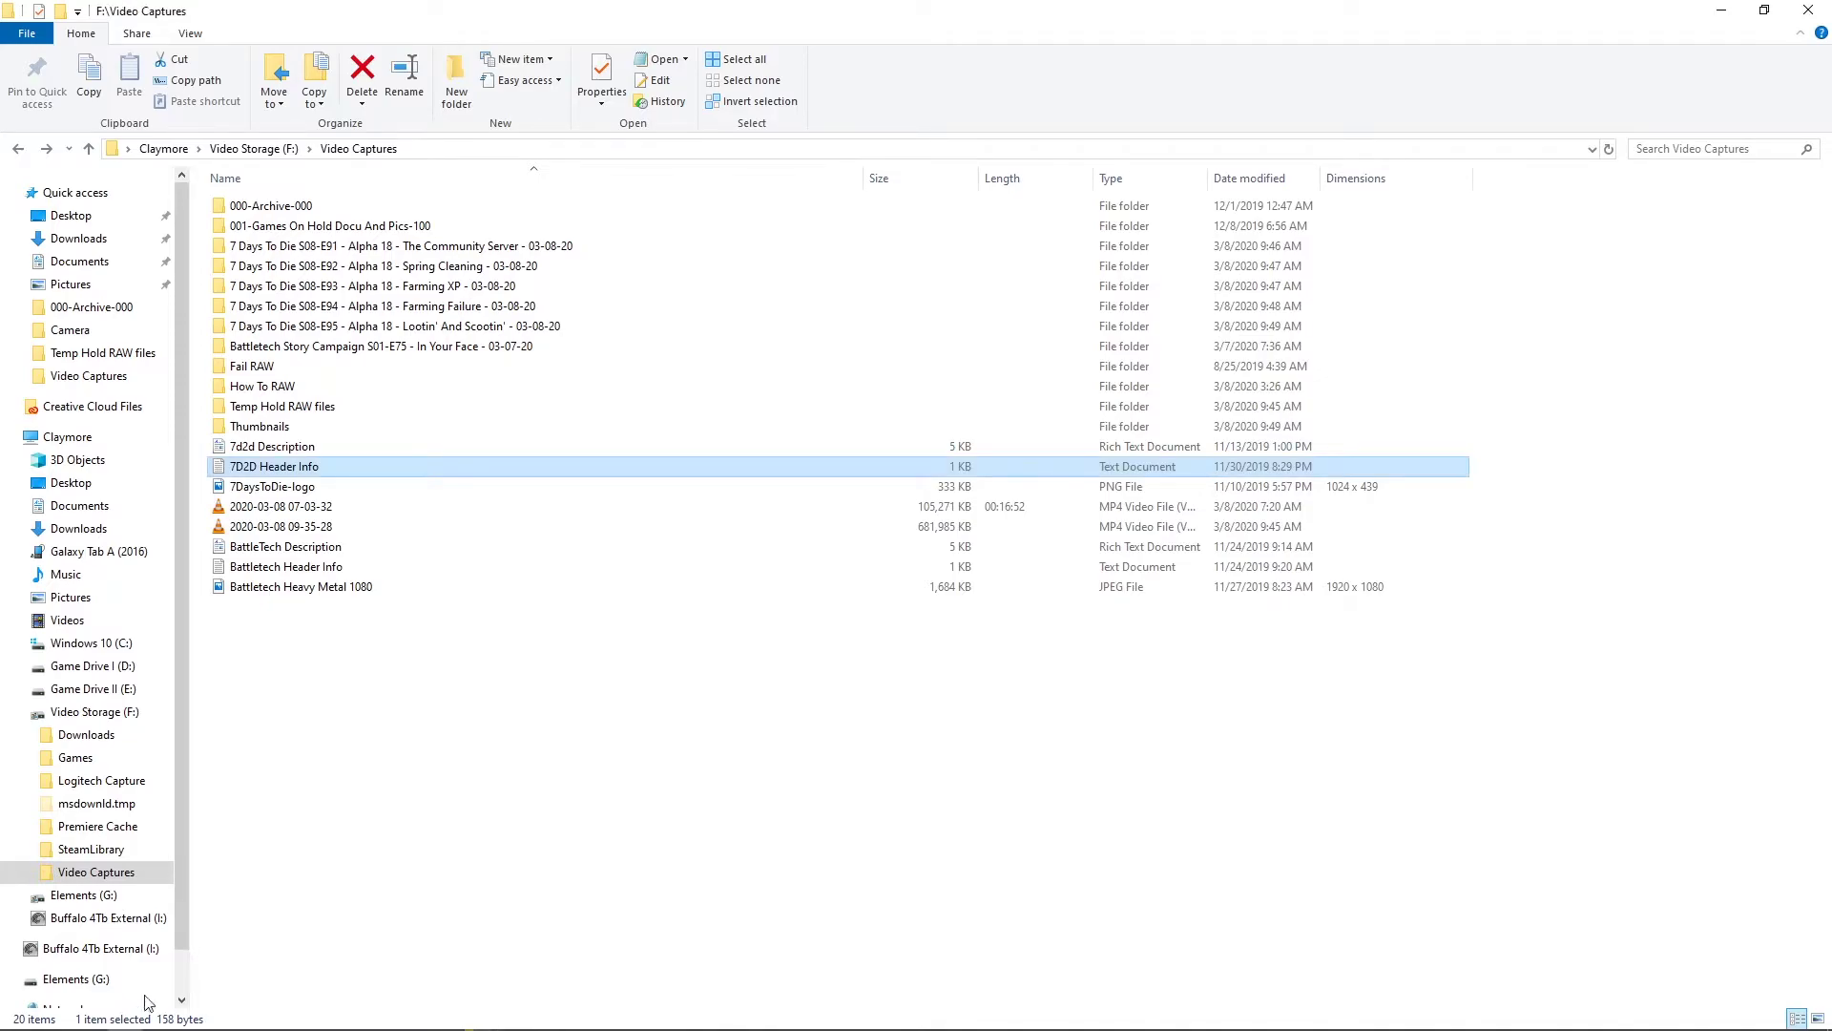
Switch back to the YouTube upload page and paste the copied tag list into the tags of the E95, E94 and E93 videos
key("alt+Tab")
left_click(772, 370)
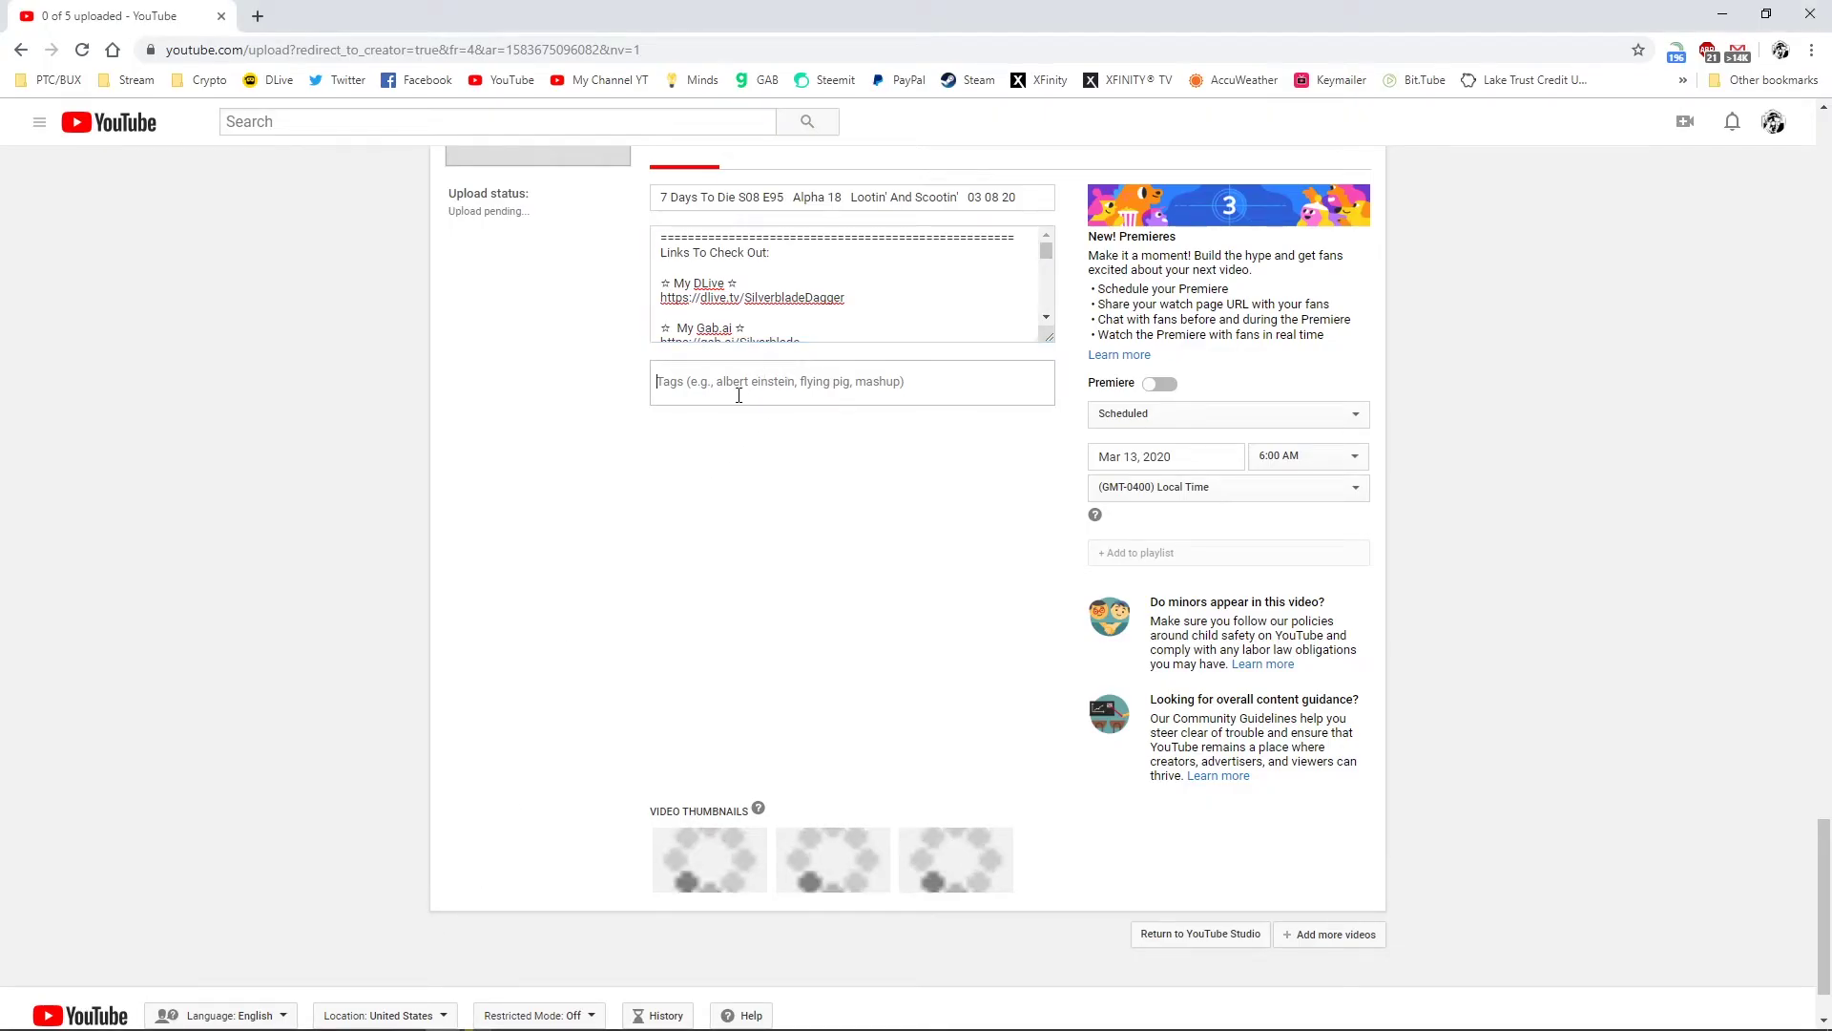
key("ctrl+v")
scroll(558, 601, "up", 8)
left_click(747, 243)
key("ctrl+v")
scroll(552, 479, "down", 6)
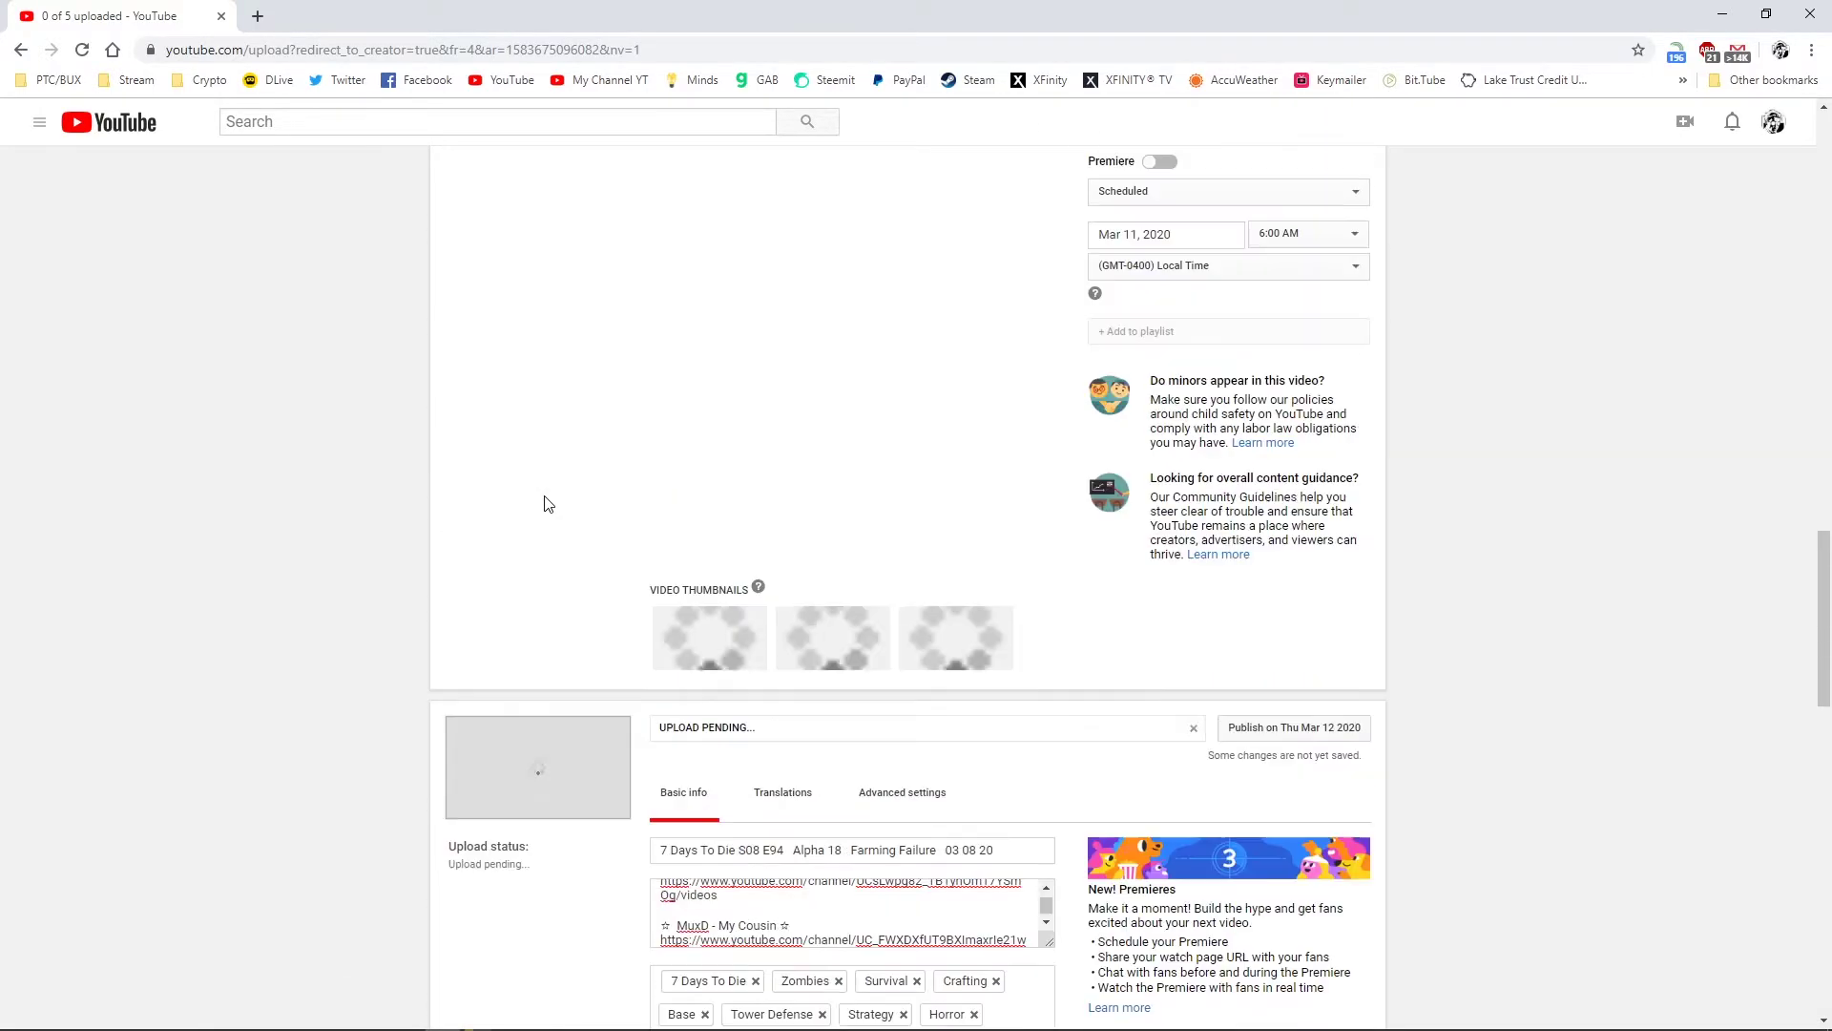
left_click(664, 493)
key("ctrl+v")
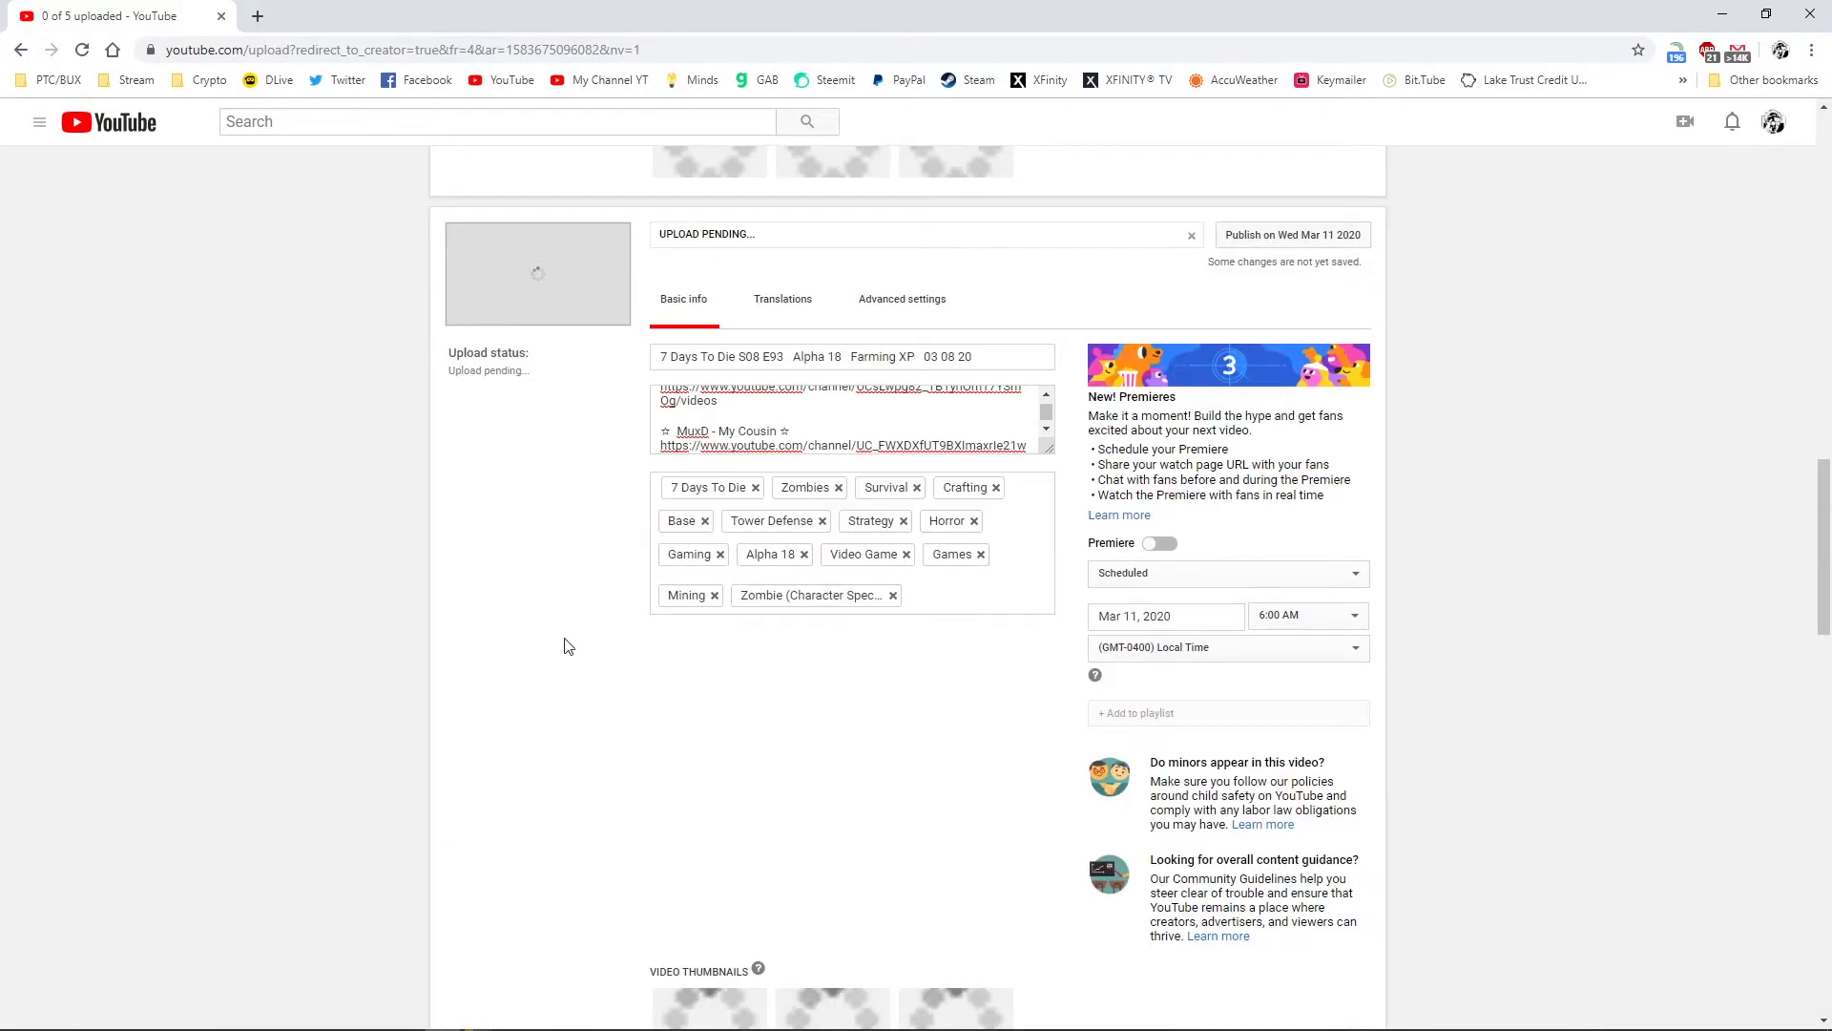
scroll(564, 644, "down", 8)
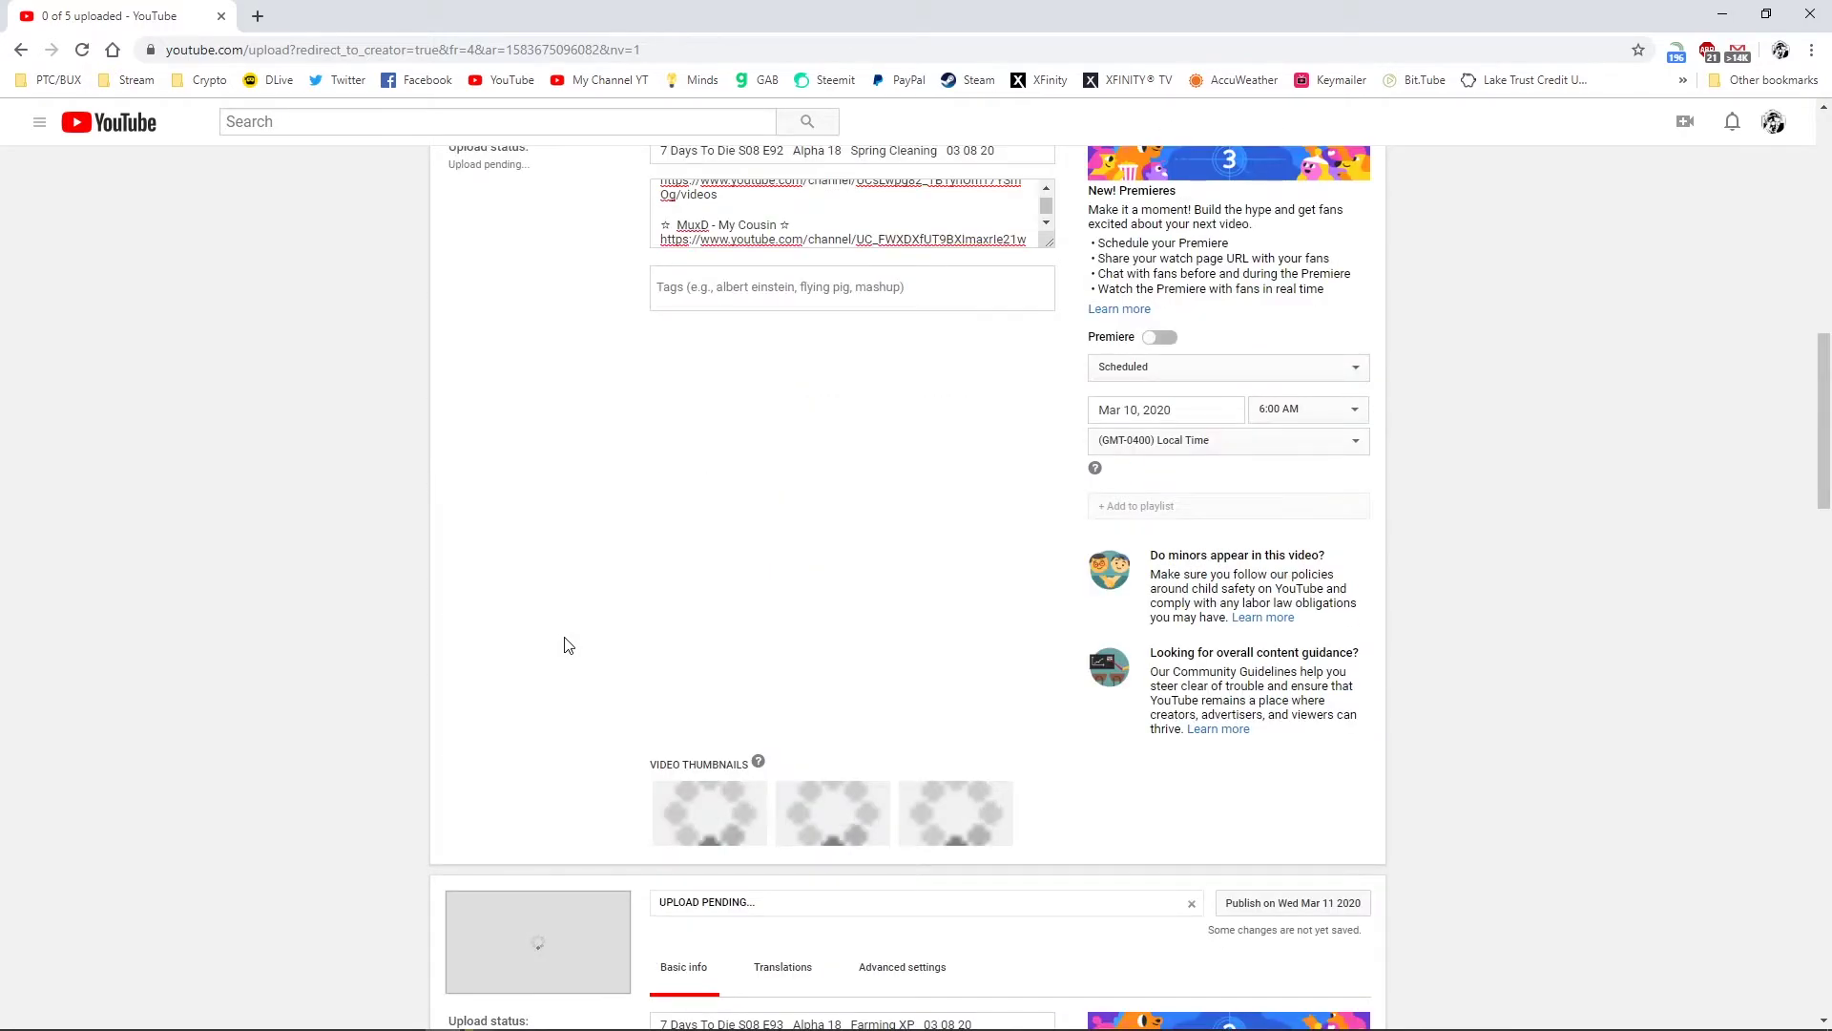
Paste the copied tag list into the tags of the E92 and E91 videos
key("ctrl+v")
scroll(573, 620, "up", 8)
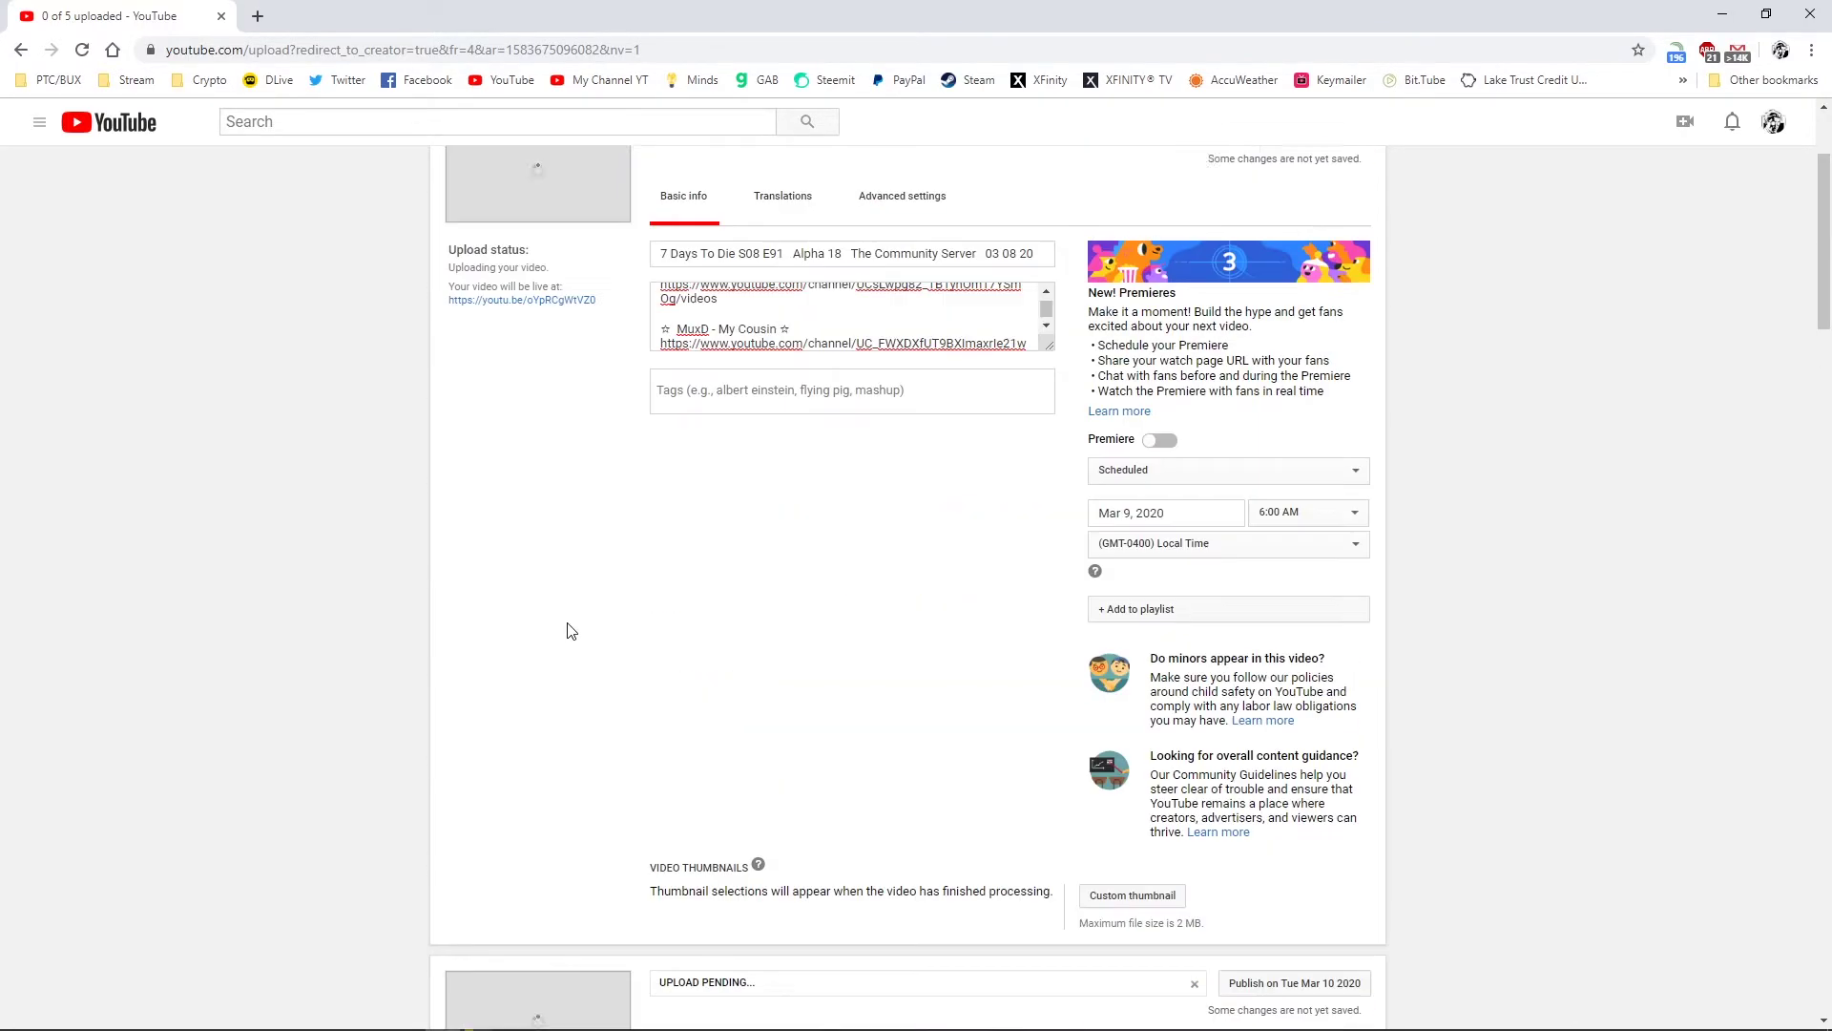
key("ctrl+v")
scroll(535, 659, "up", 2)
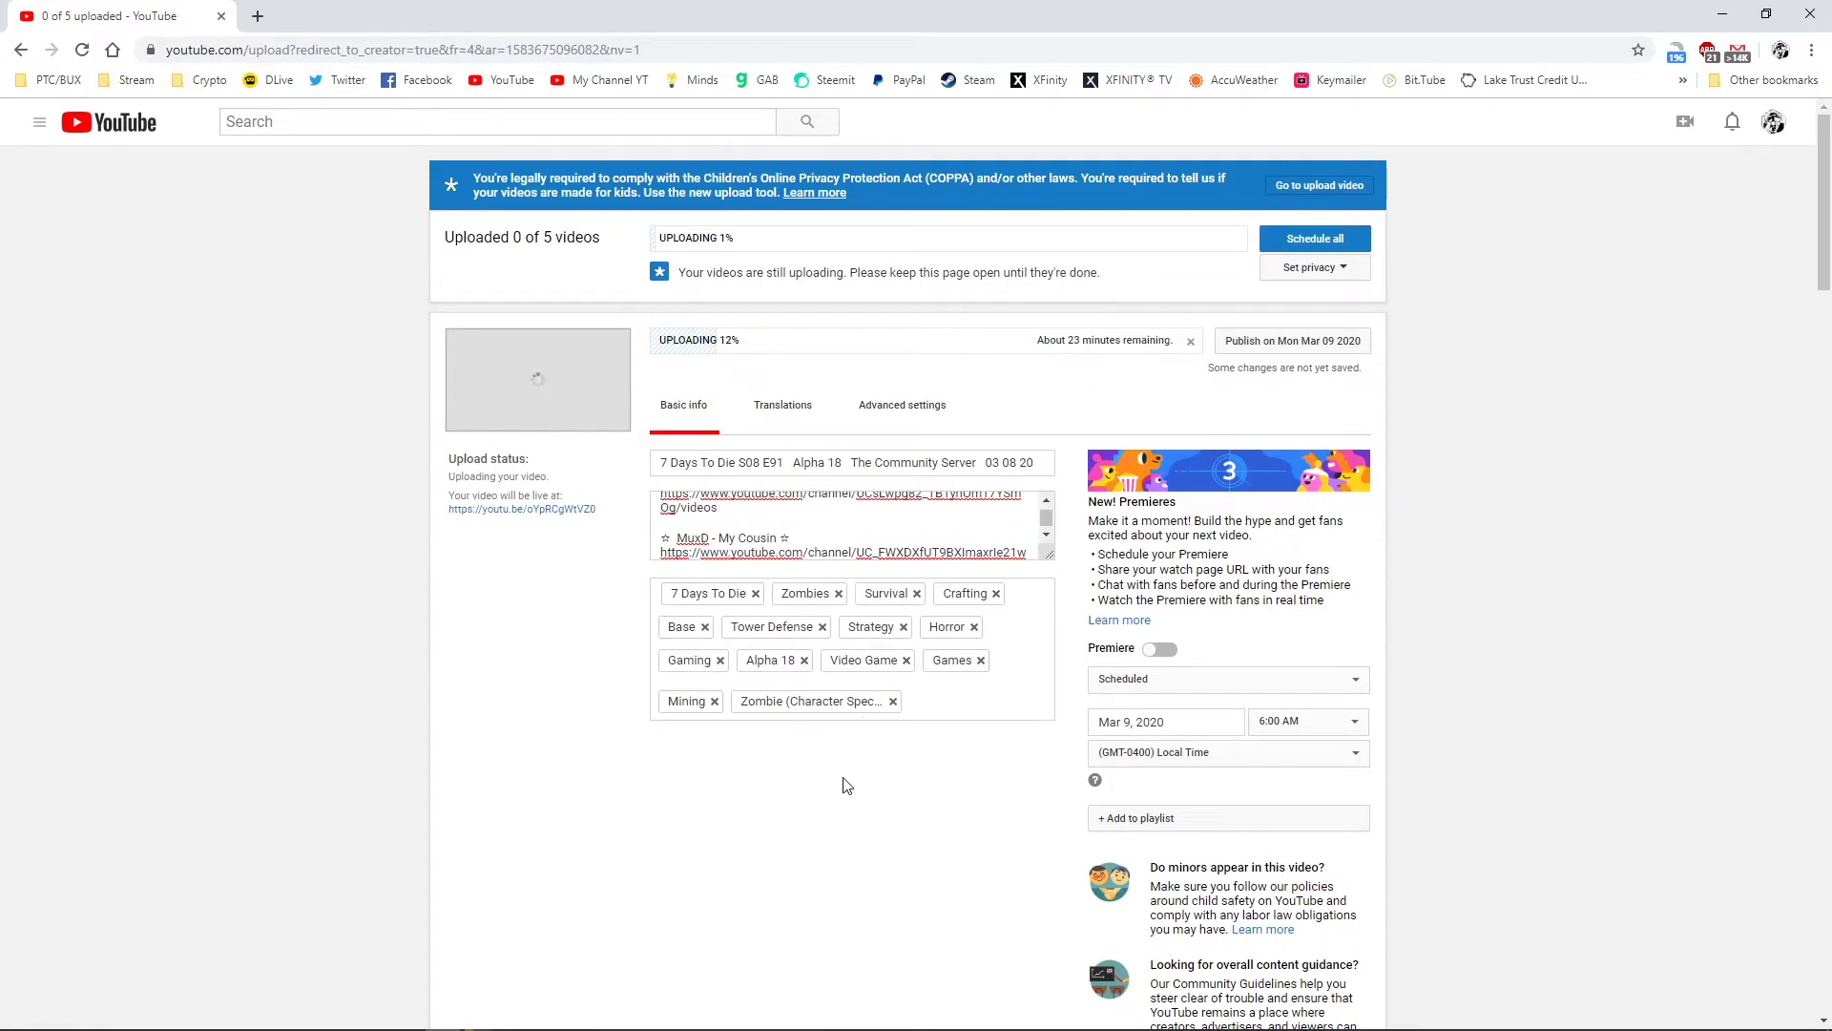
scroll(782, 764, "down", 1)
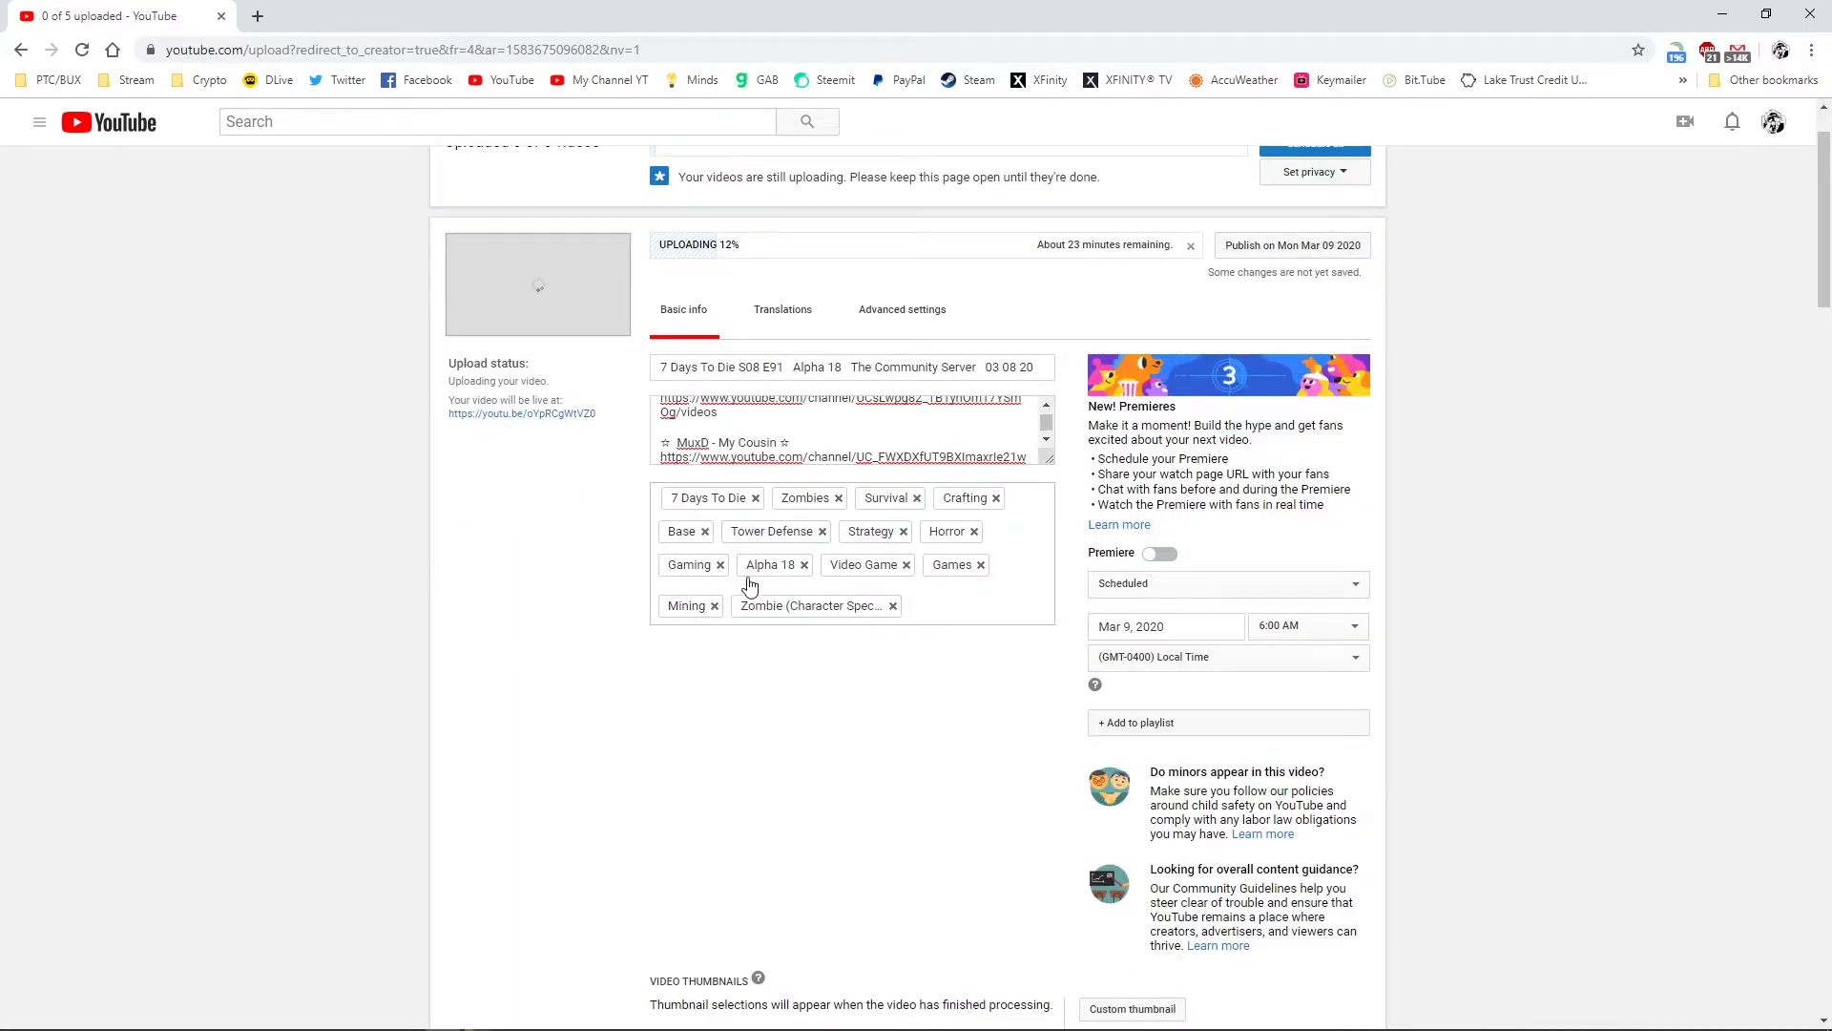
scroll(751, 577, "down", 10)
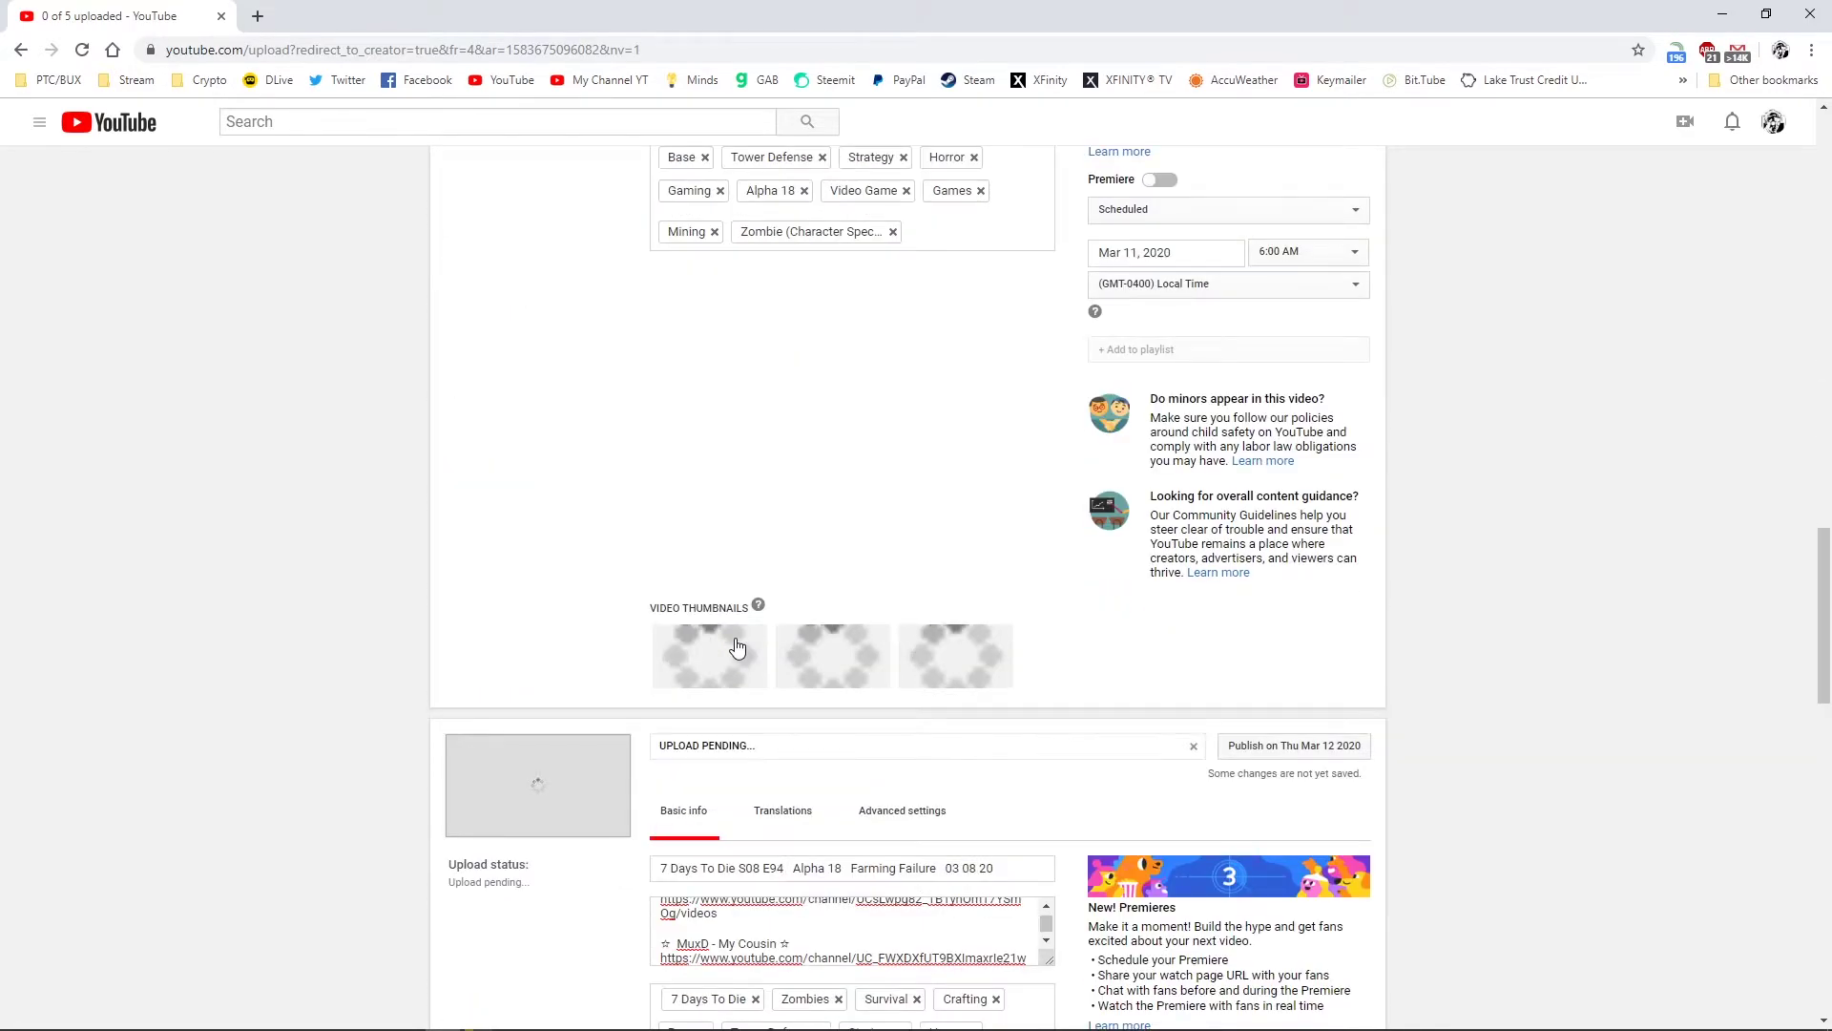
left_click_drag(1823, 638, 1806, 185)
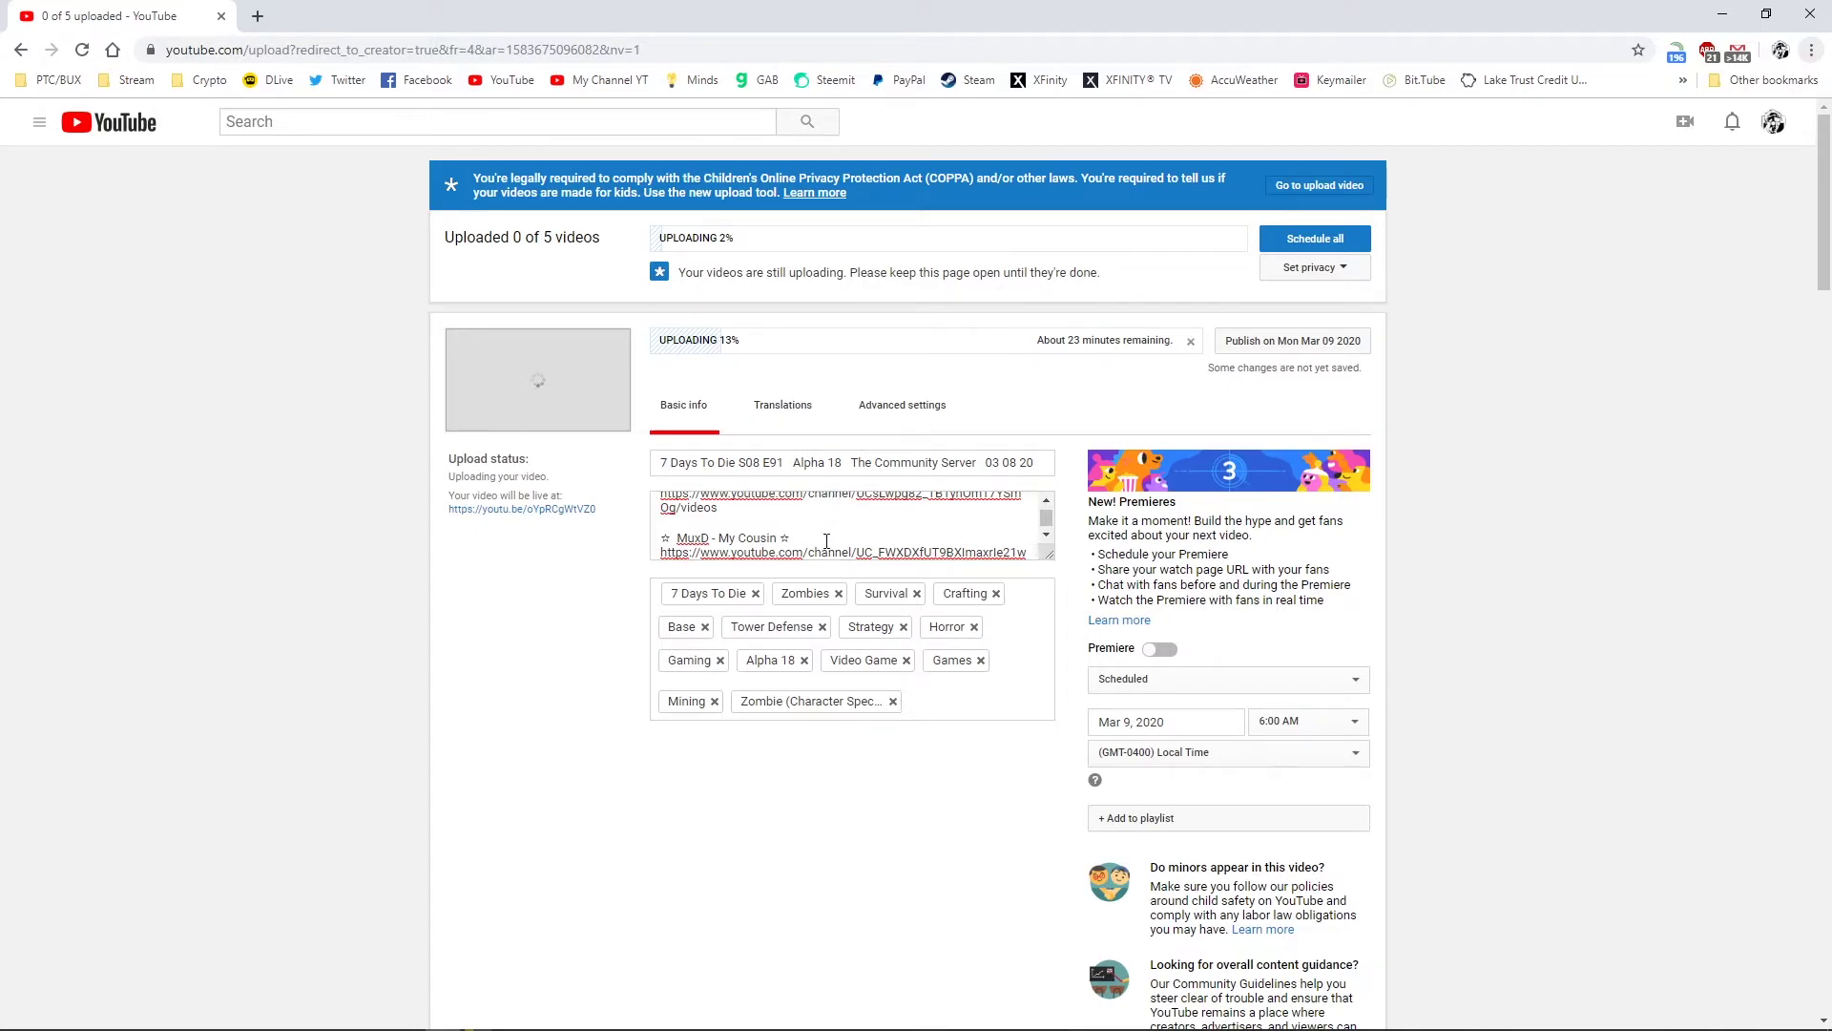
Copy the E91 folder name from File Explorer and set the E91 title to "7 Days To Die: S08-E91 - Alpha 18 - The Community Server - 03-08-20"
key("alt+Tab")
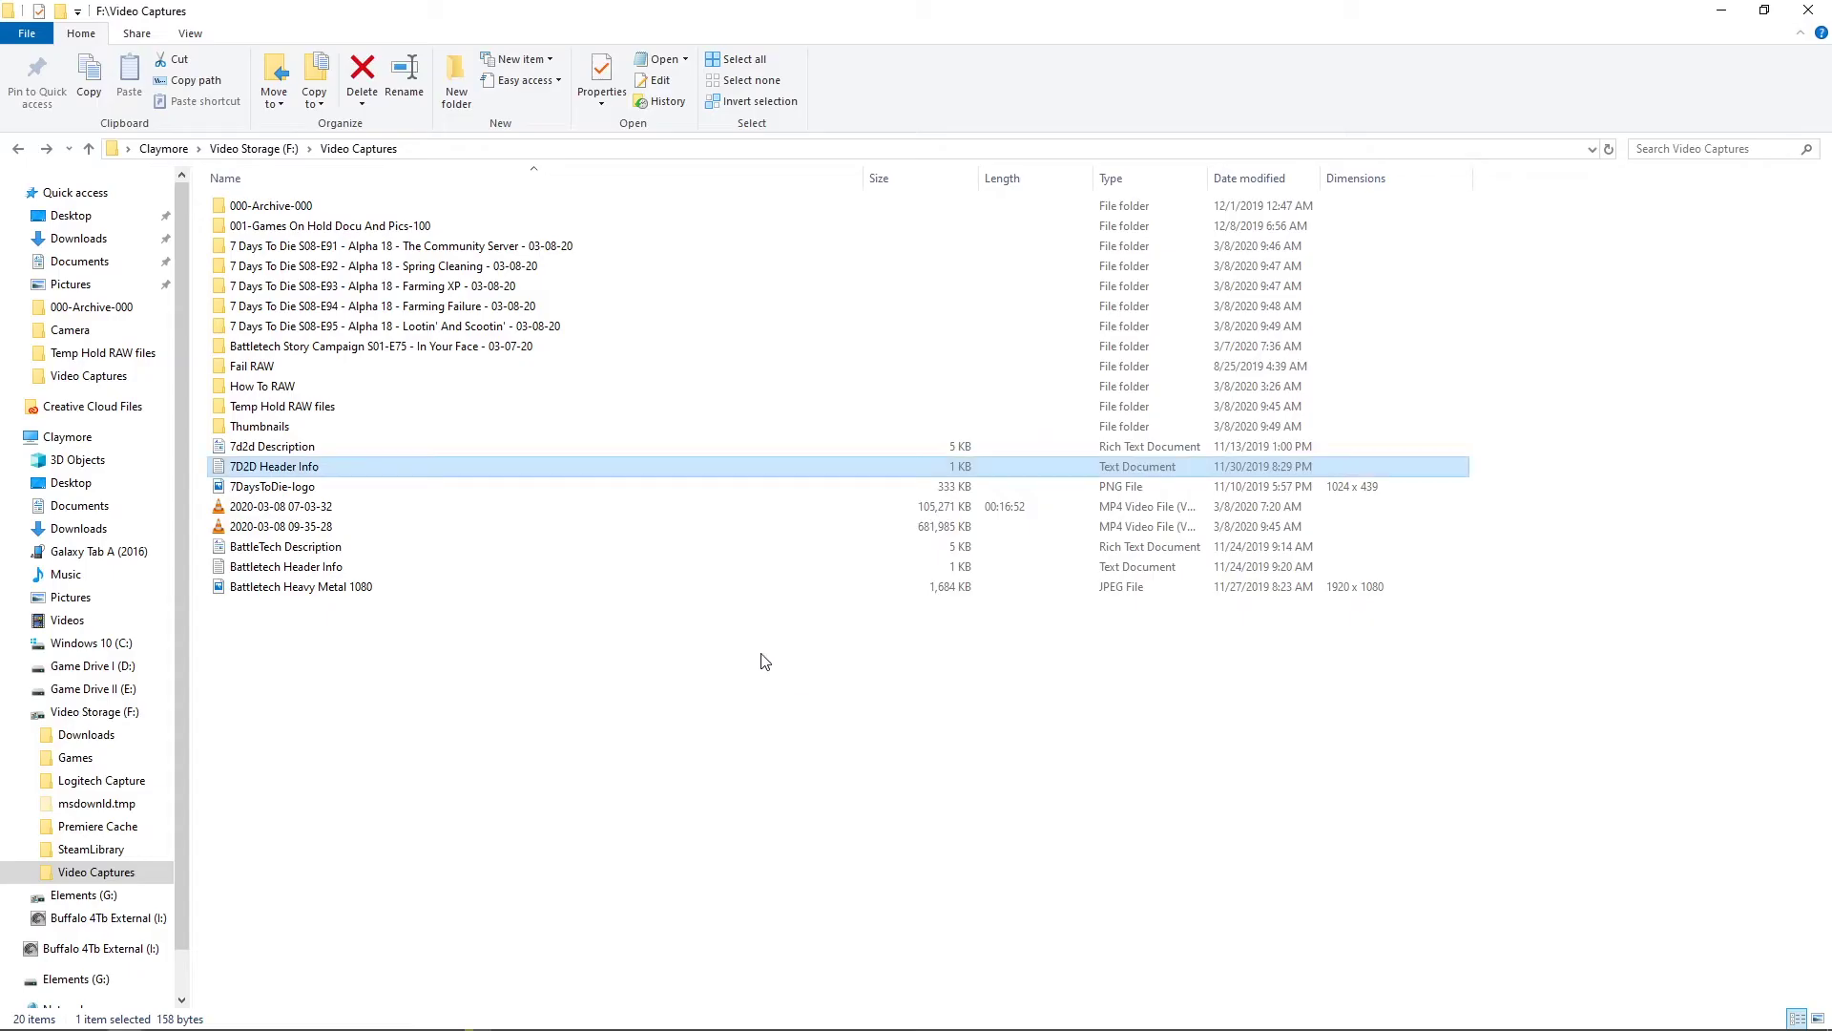
left_click(420, 249)
left_click(419, 246)
key("ctrl+c")
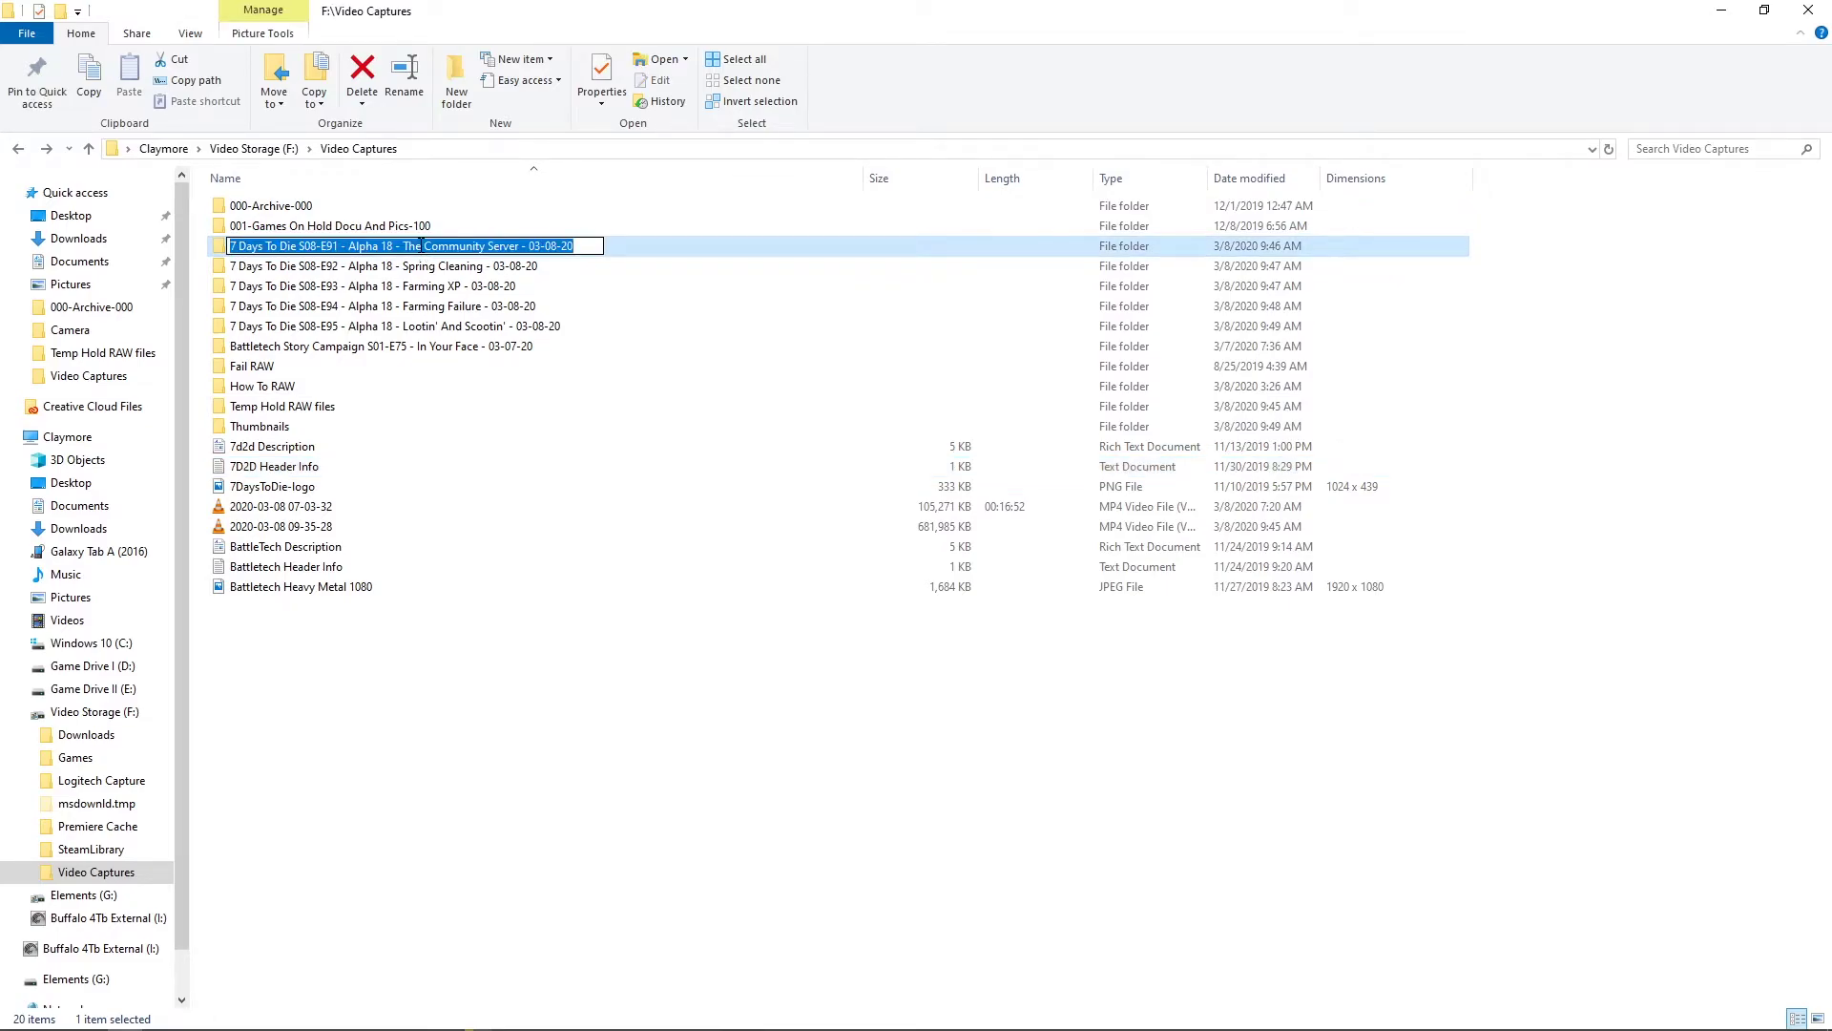
key("alt+Tab")
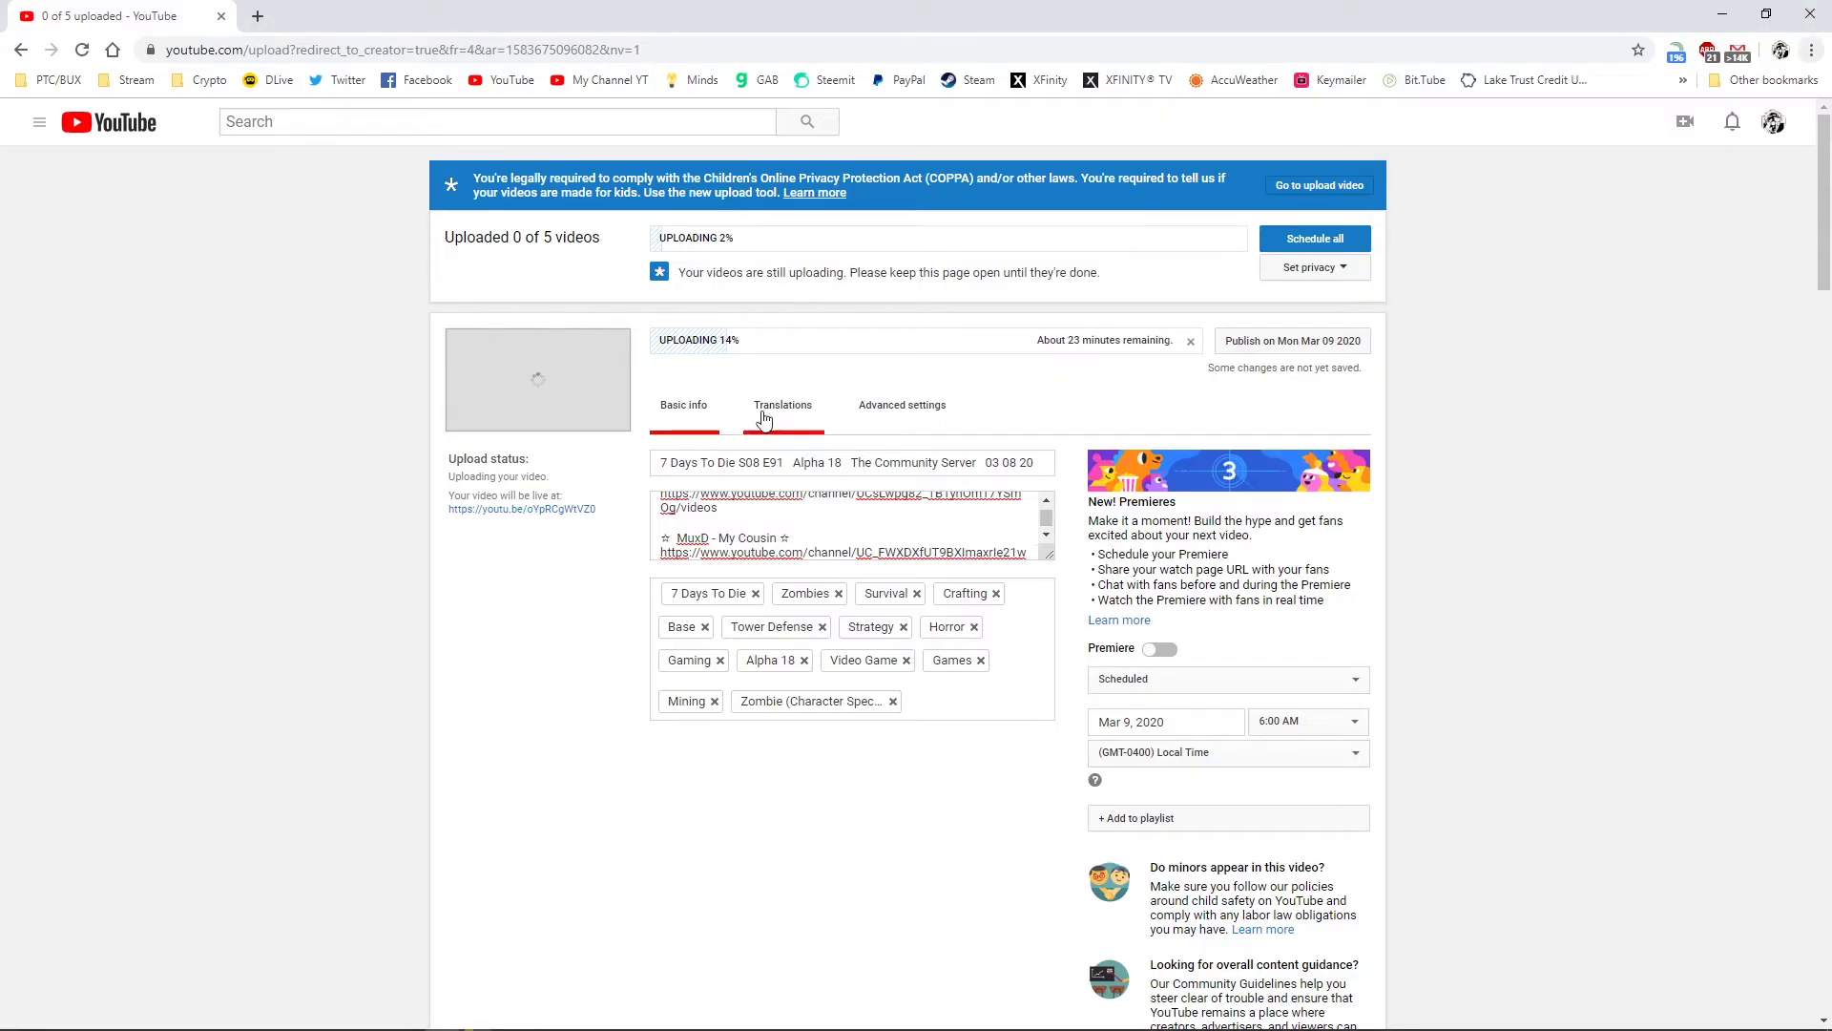
triple_click(782, 465)
key("ctrl+v")
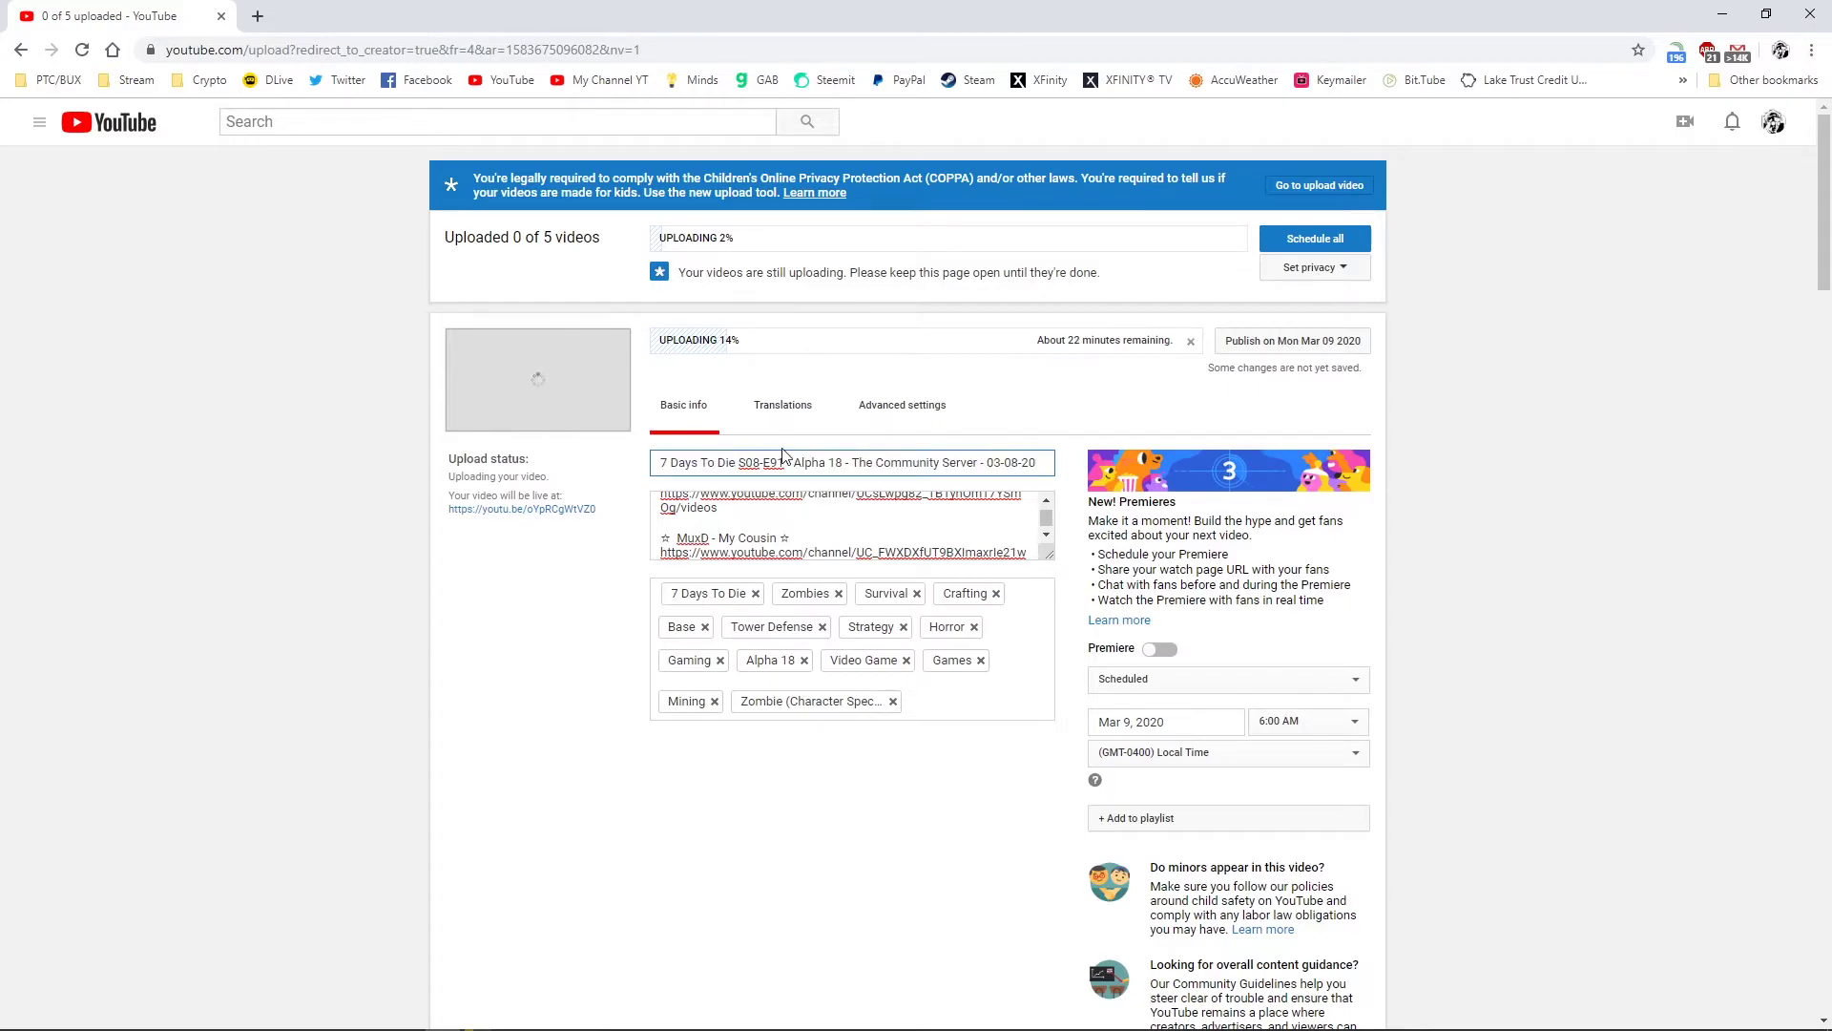
type(":")
Switch to File Explorer and copy the full name of the S08-E92 Spring Cleaning folder
key("alt+Tab")
left_click(487, 269)
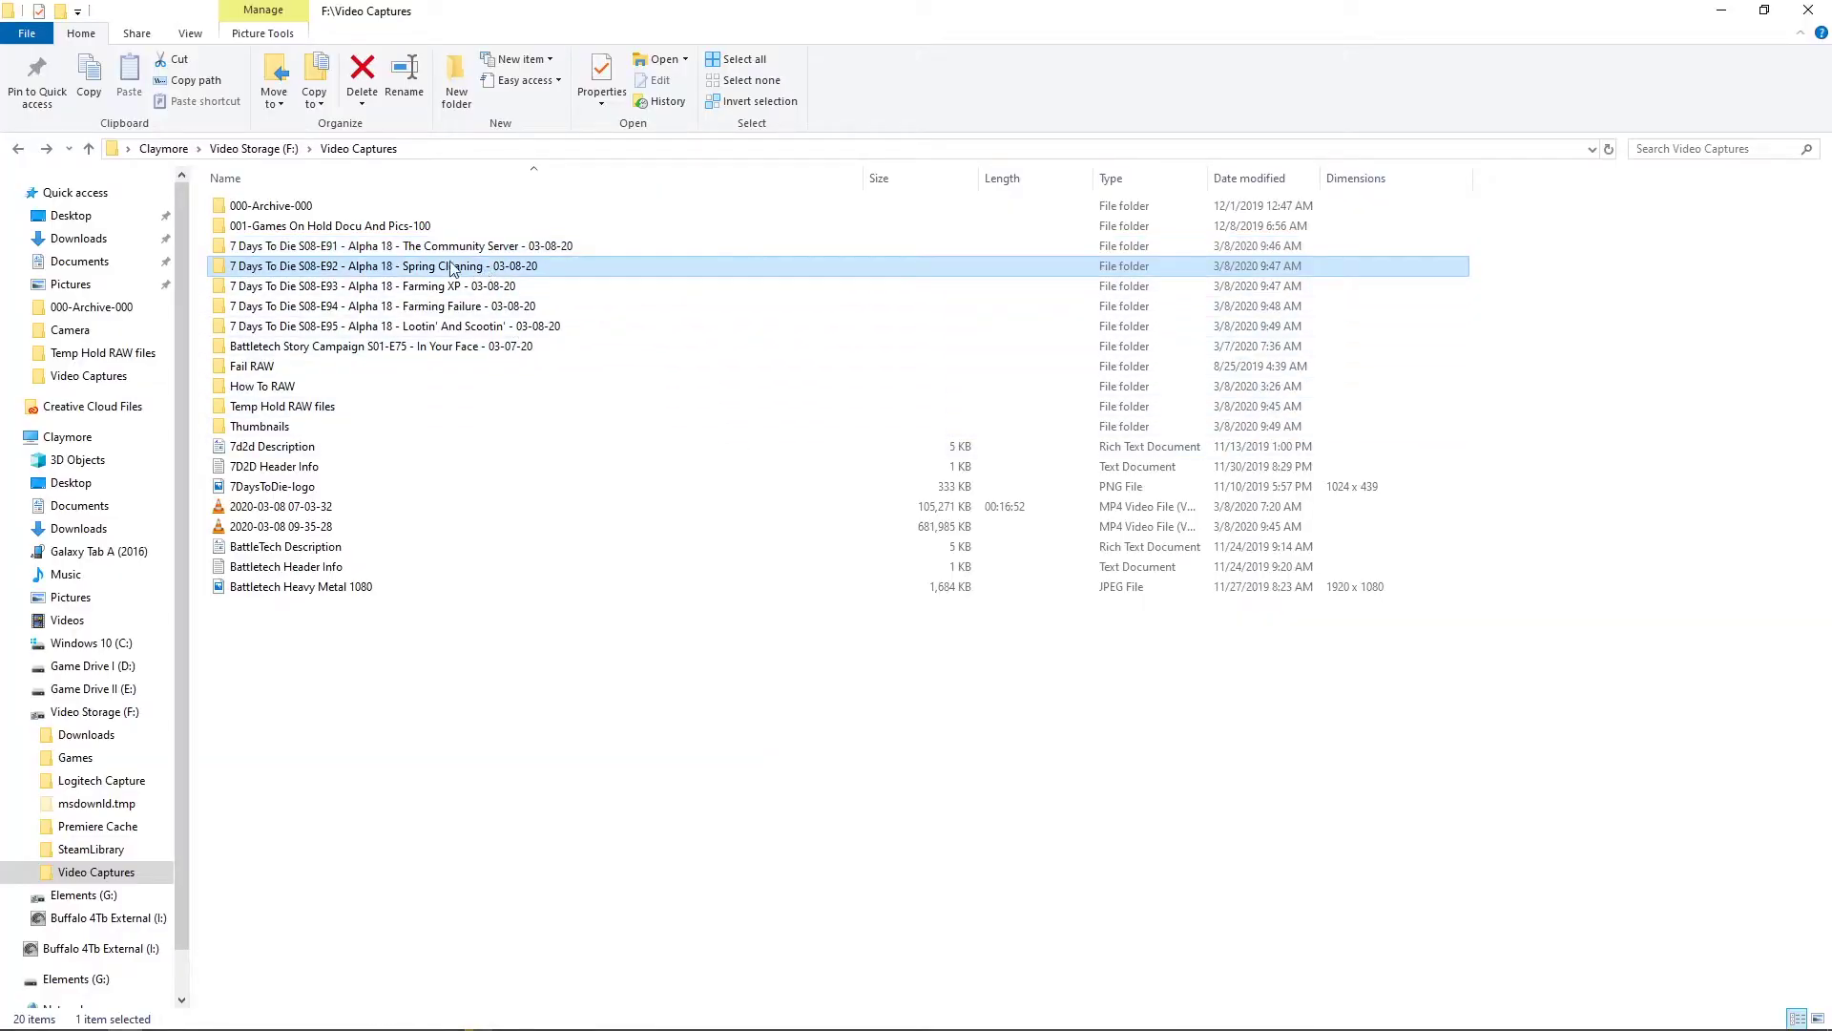
left_click(481, 250)
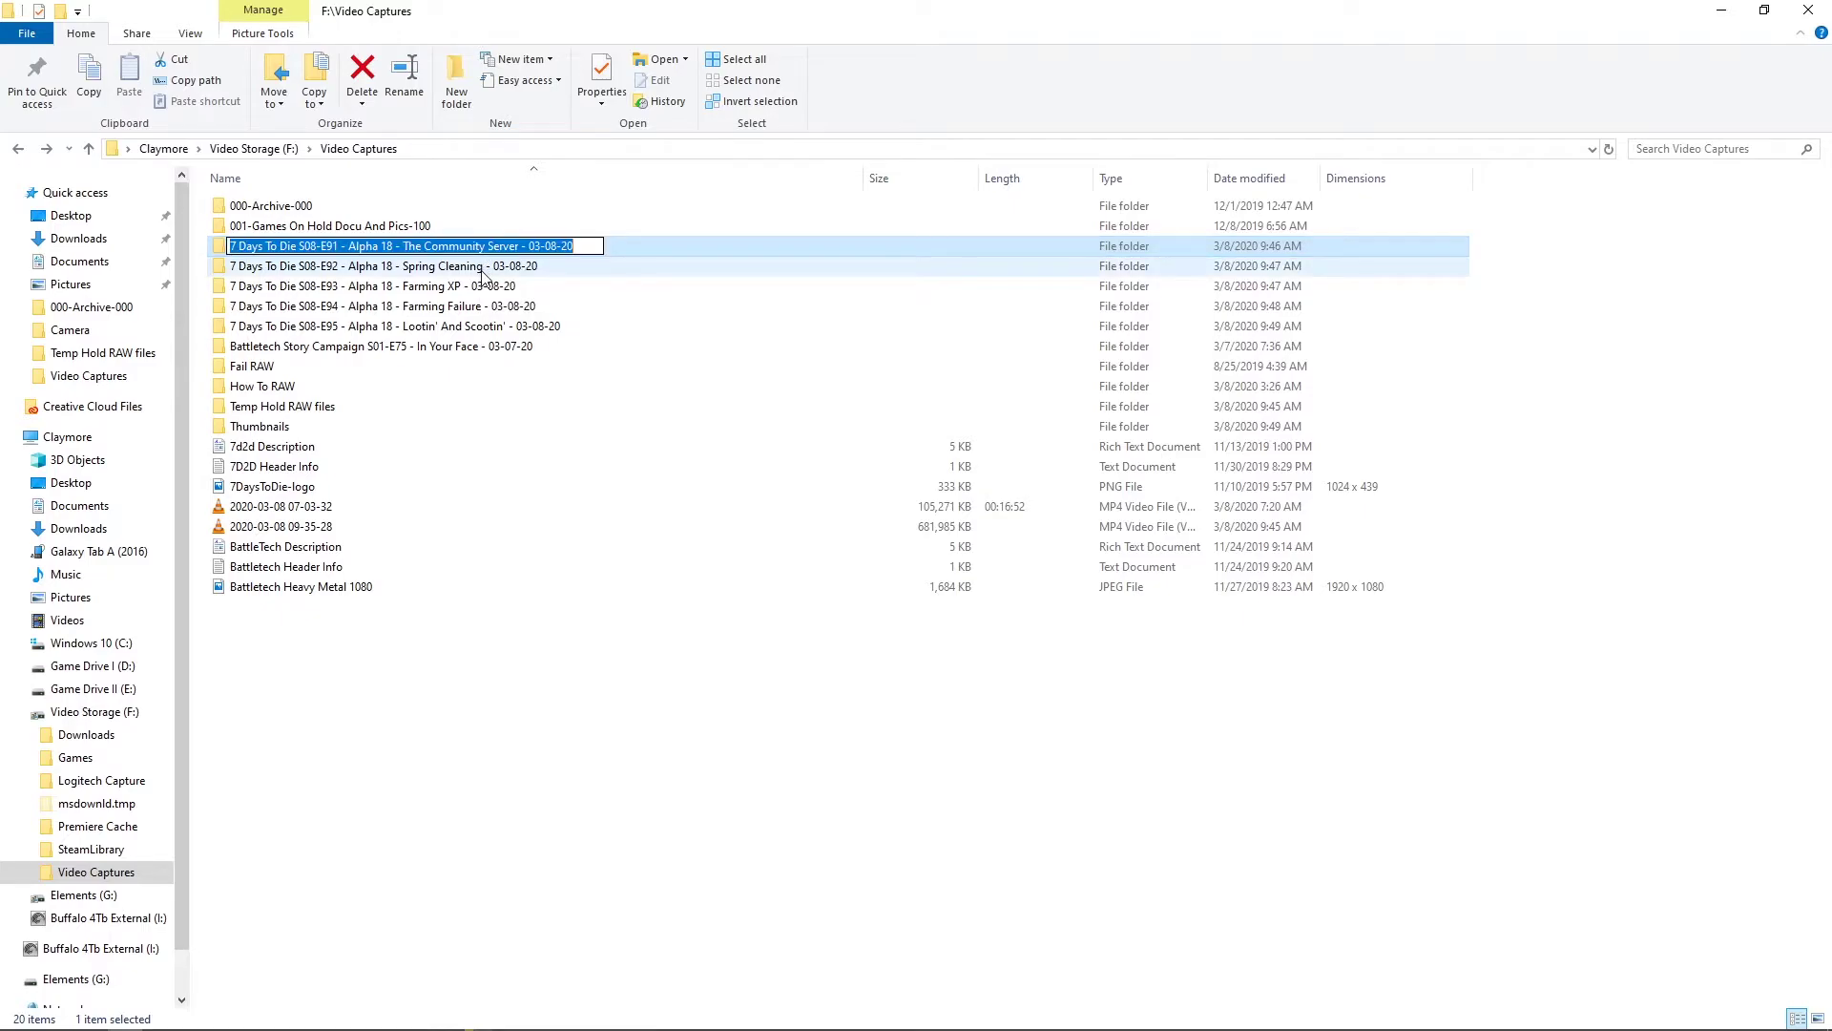
left_click(485, 273)
right_click(485, 275)
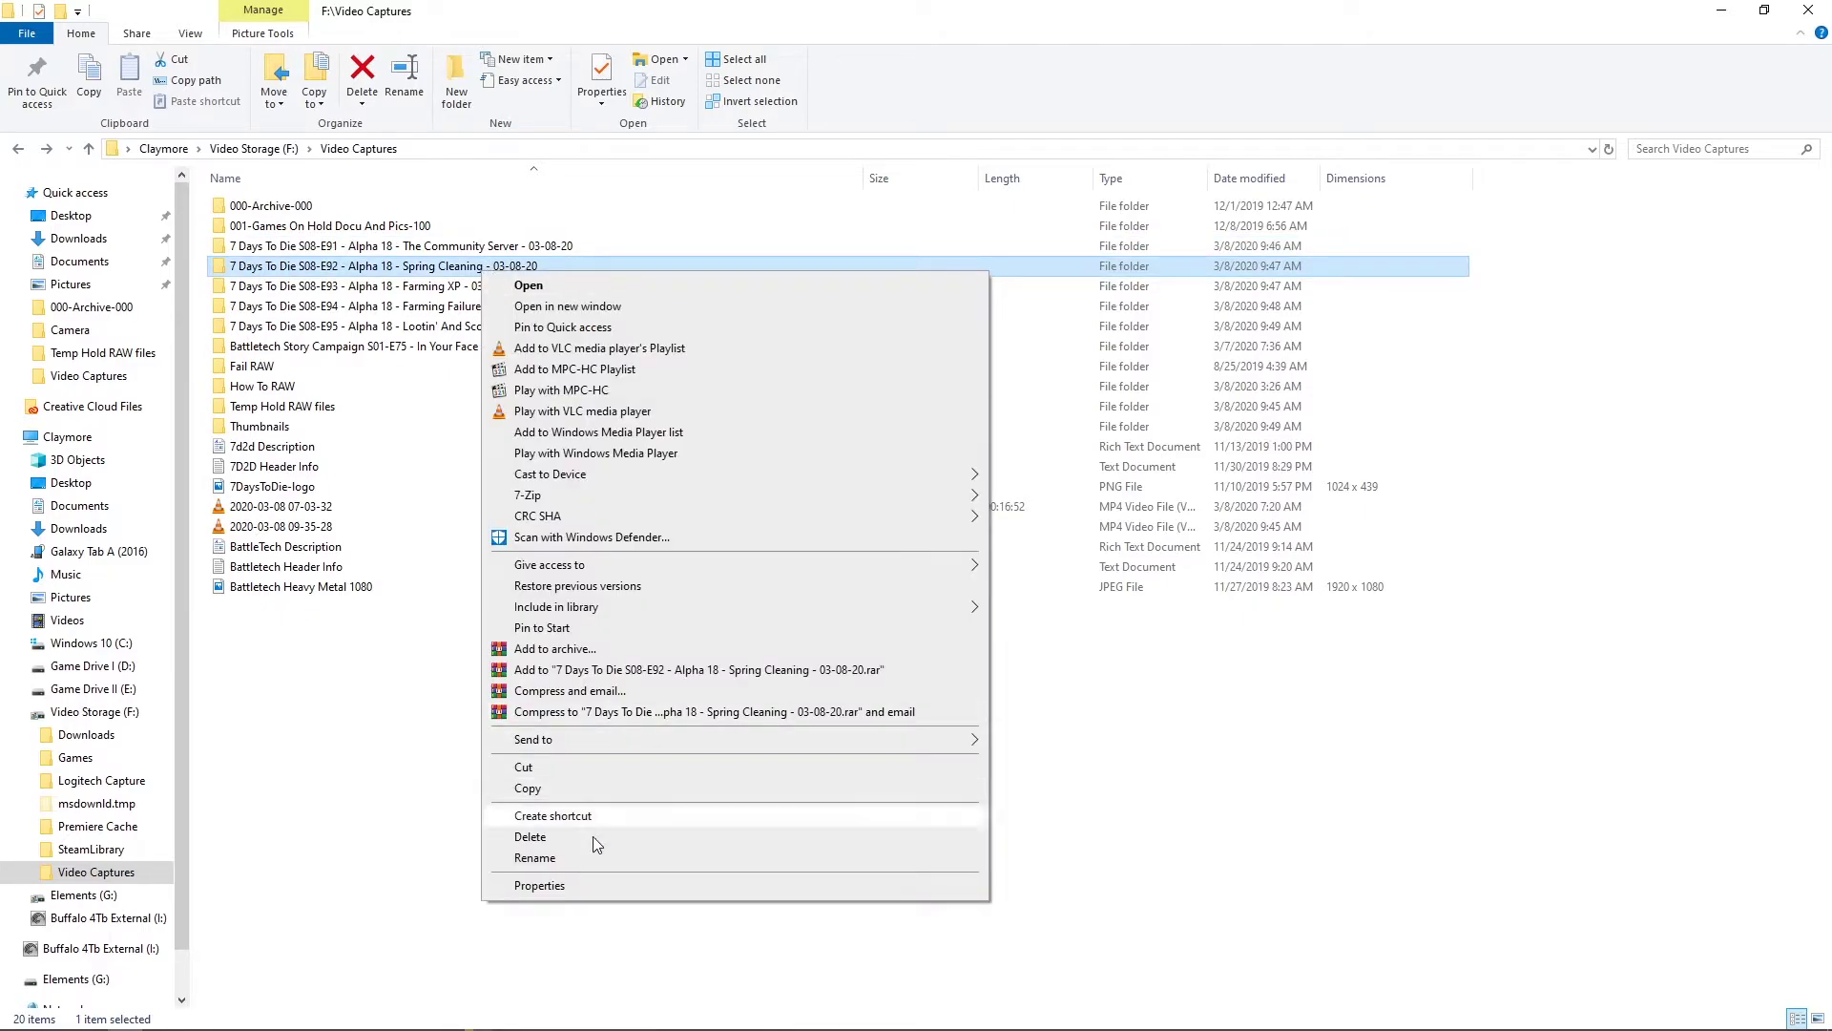
left_click(594, 857)
key("ctrl+c")
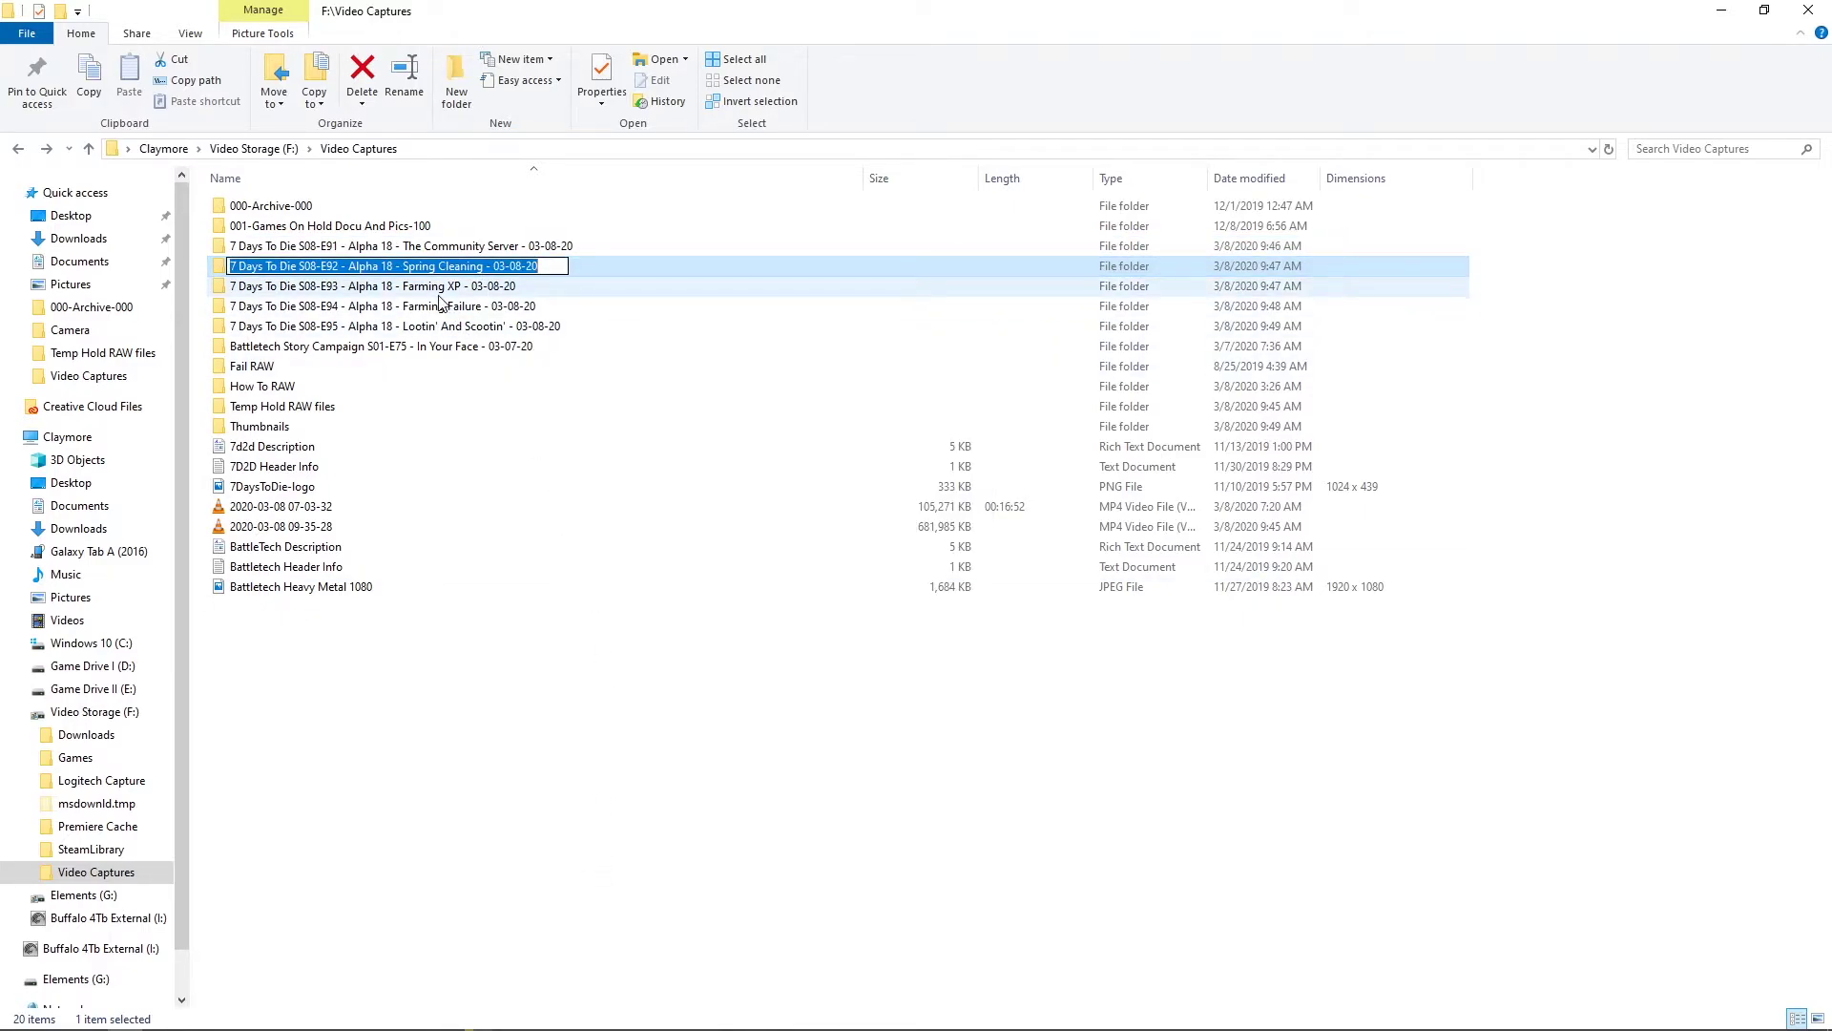
Switch back to the YouTube upload page and set the E92 title to "7 Days To Die: S08-E92 - Alpha 18 - Spring Cleaning - 03-08-20"
key("alt+Tab")
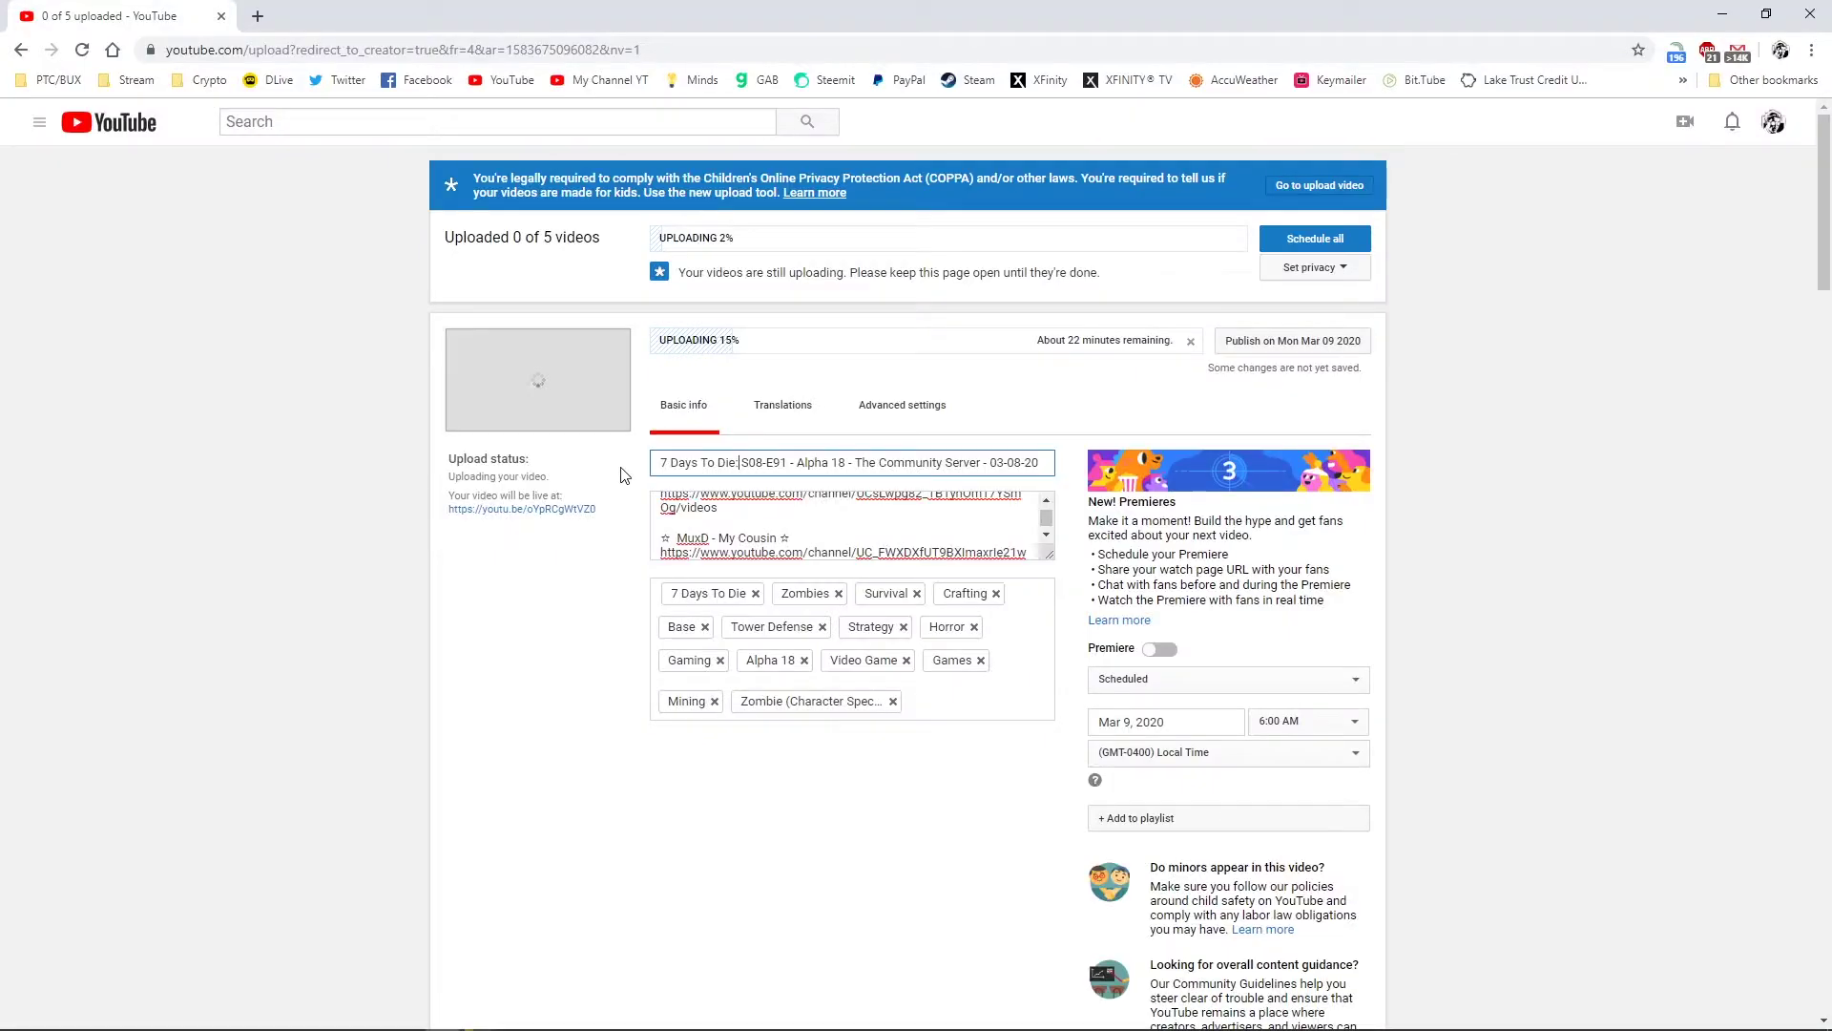
scroll(761, 552, "down", 8)
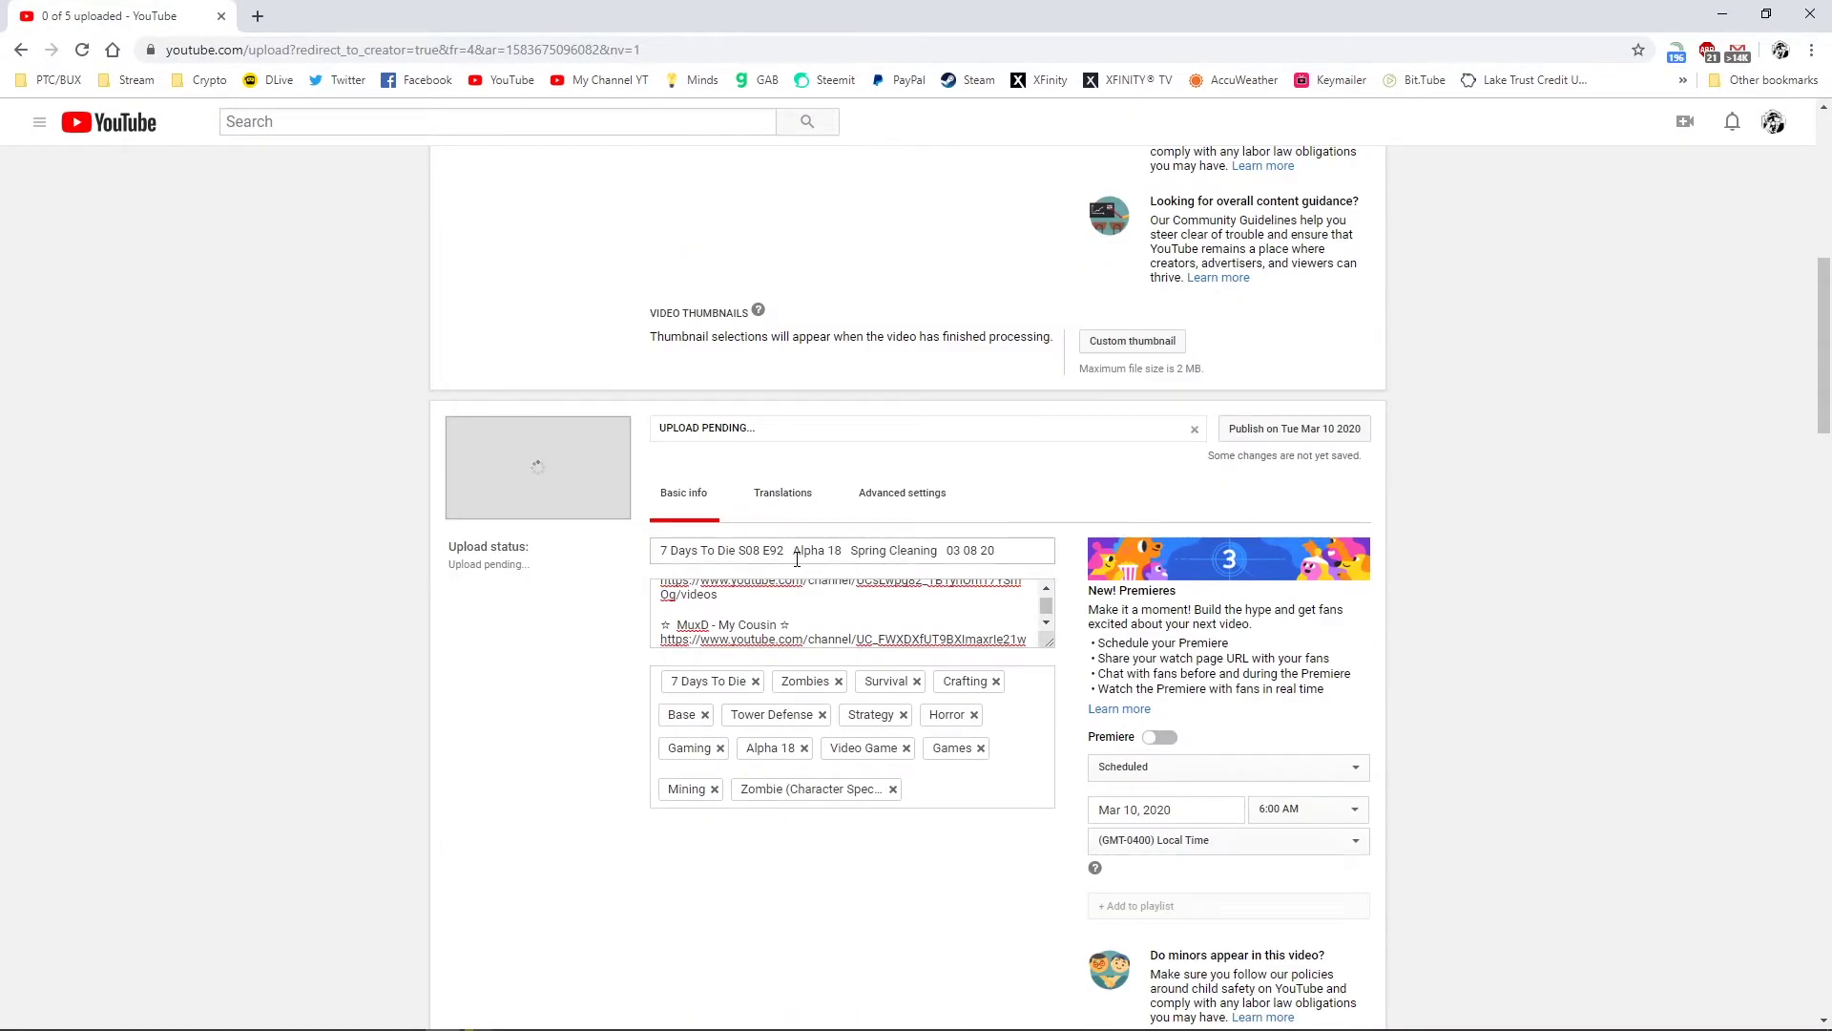
triple_click(796, 558)
key("ctrl+v")
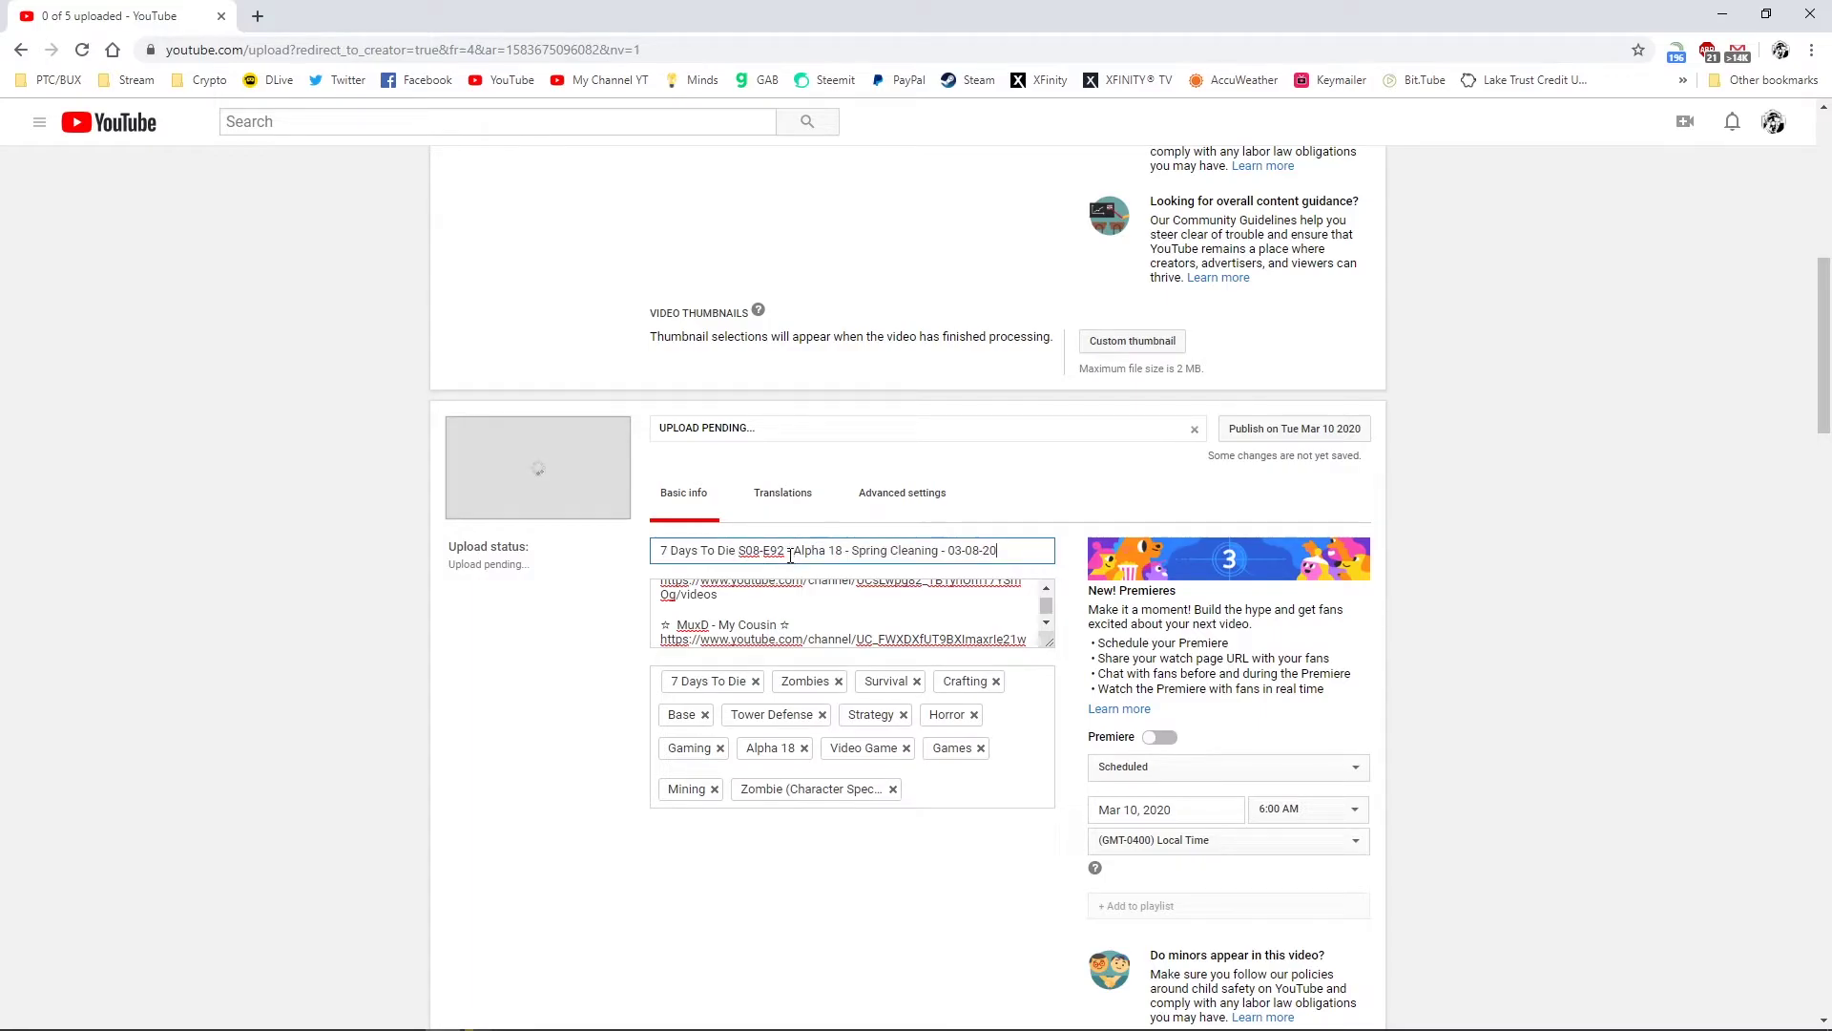
key("Home")
key("ctrl+Right")
key("ctrl+Right")
key("ctrl+Right")
key("ctrl+Right")
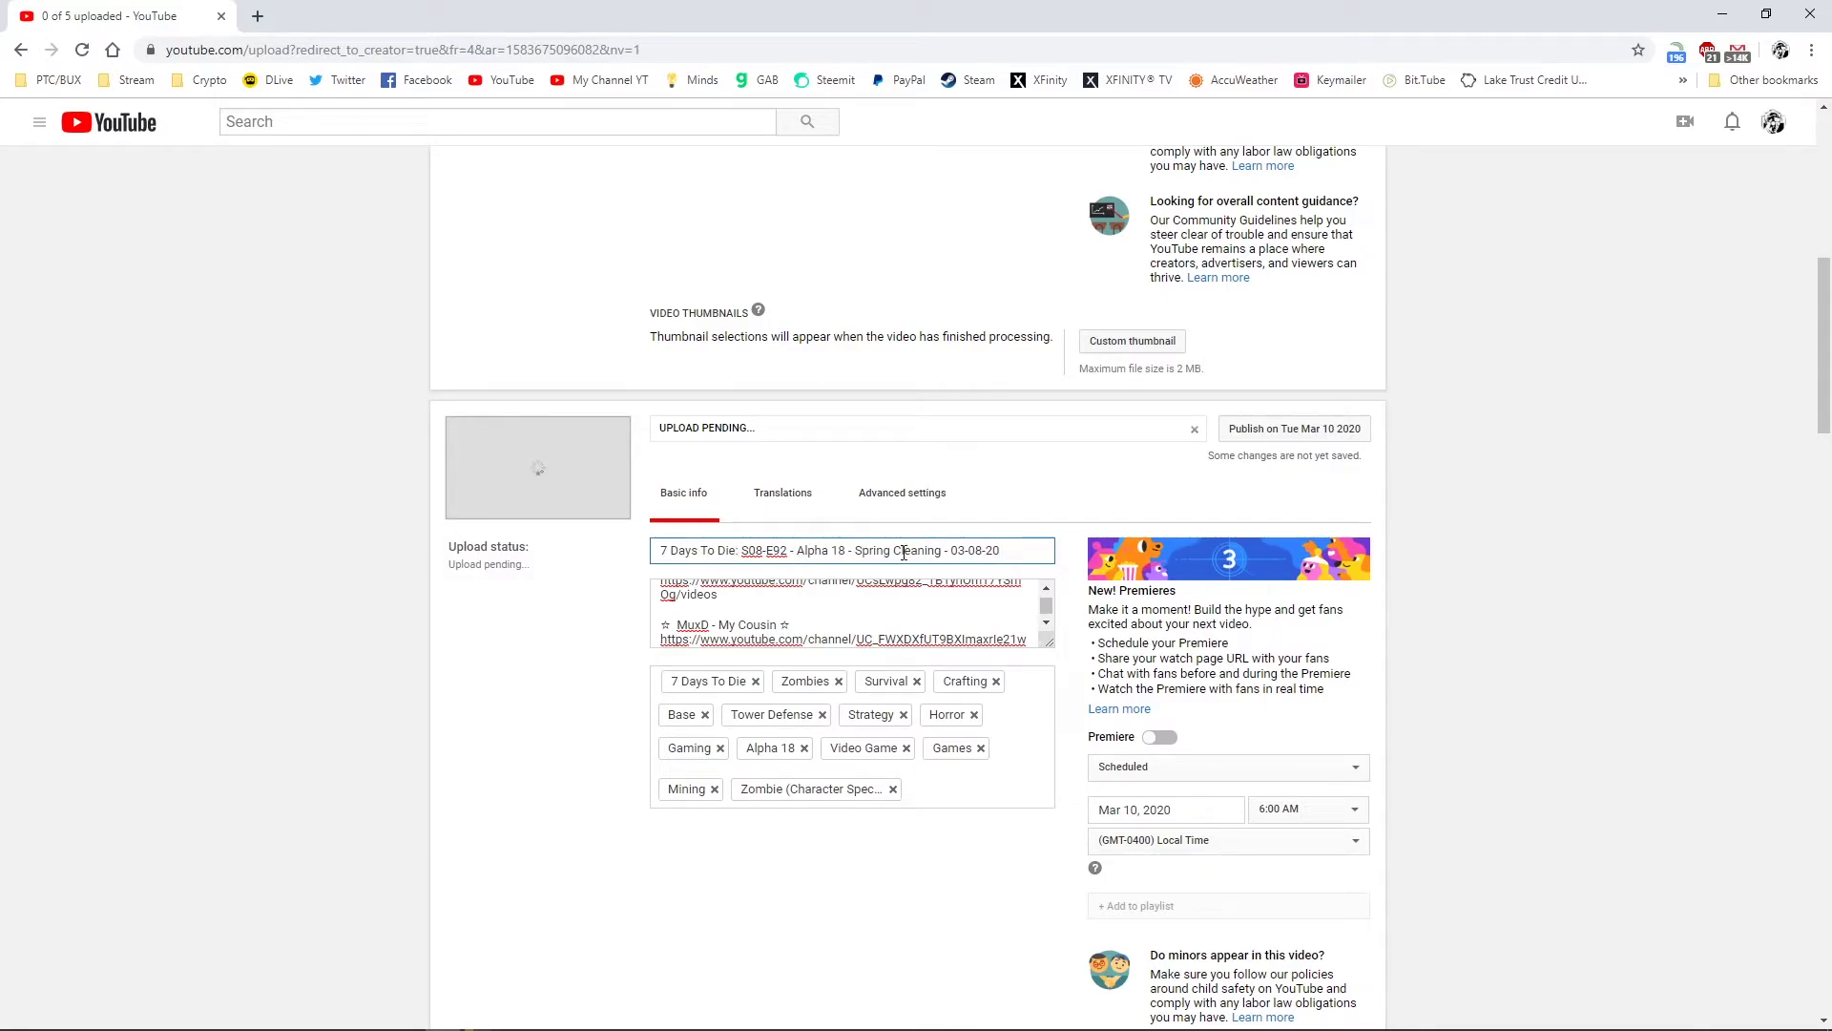
scroll(548, 691, "up", 3)
scroll(544, 687, "down", 4)
Copy the E93 folder name from File Explorer and set the E93 title to "7 Days To Die: S08-E93 - Alpha 18 - Farming XP - 03-08-20"
key("alt+Tab")
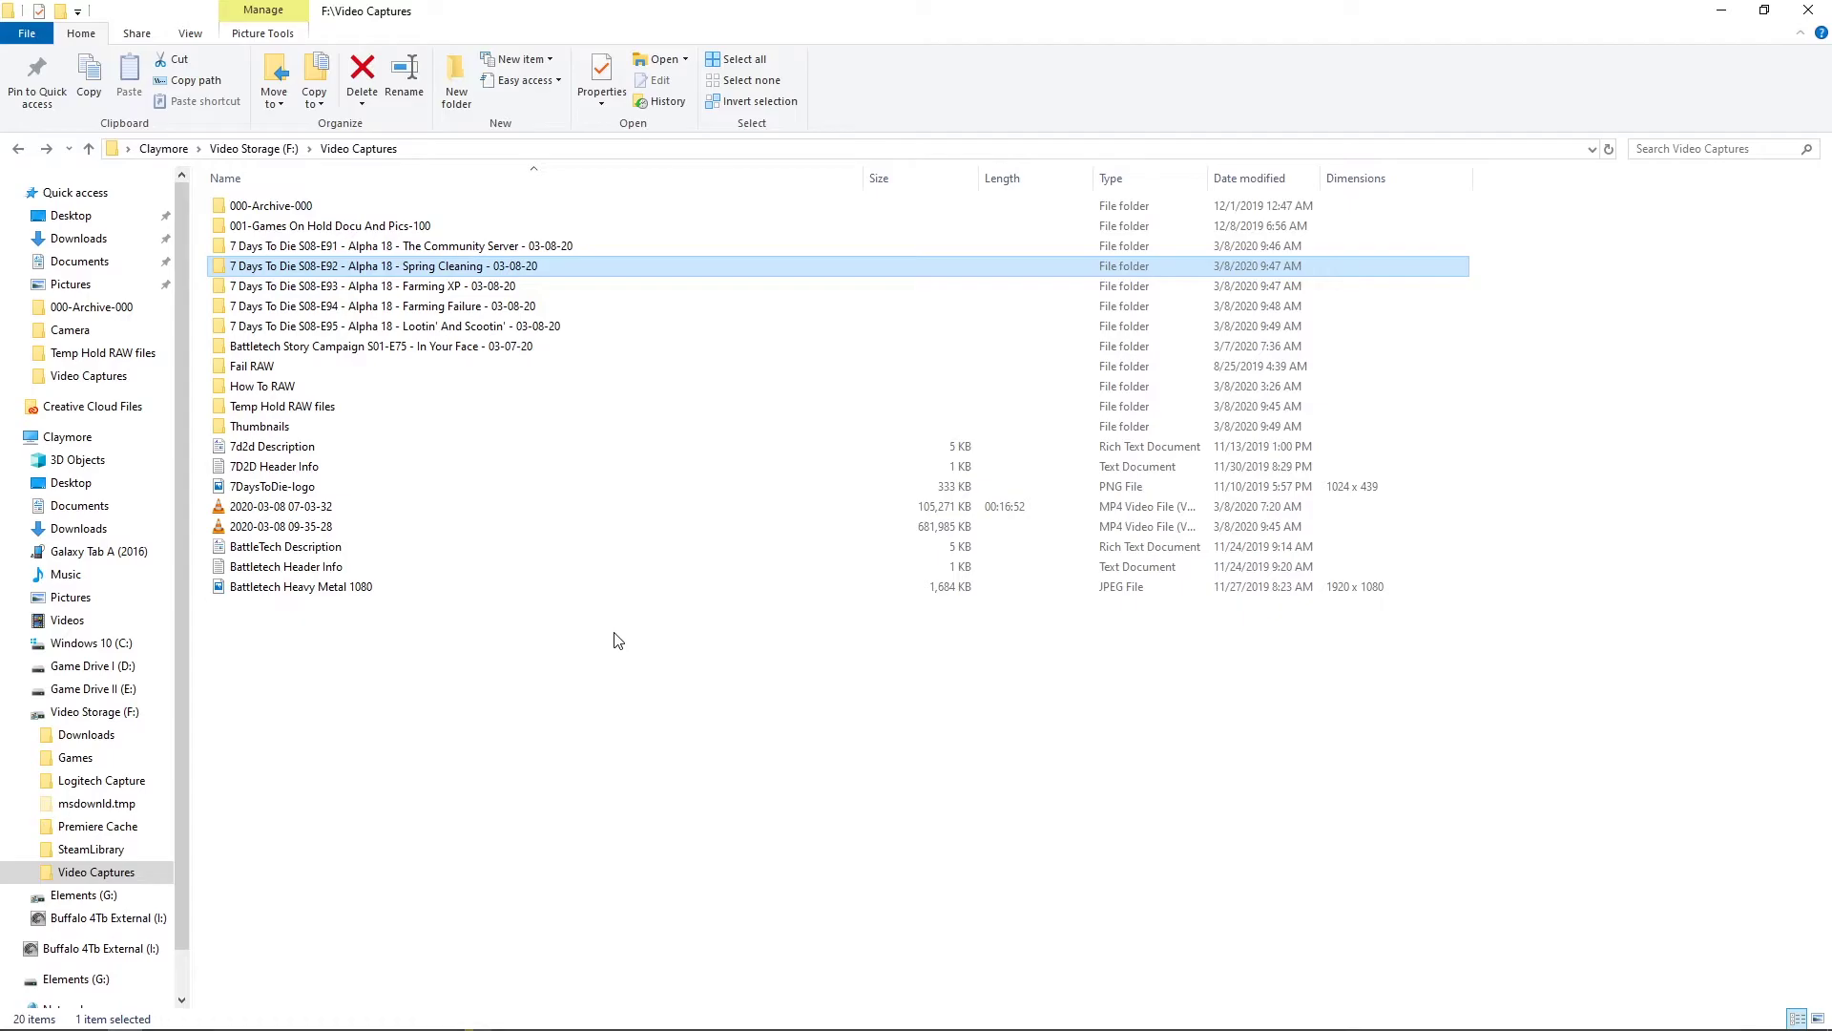
left_click(461, 286)
left_click(472, 286)
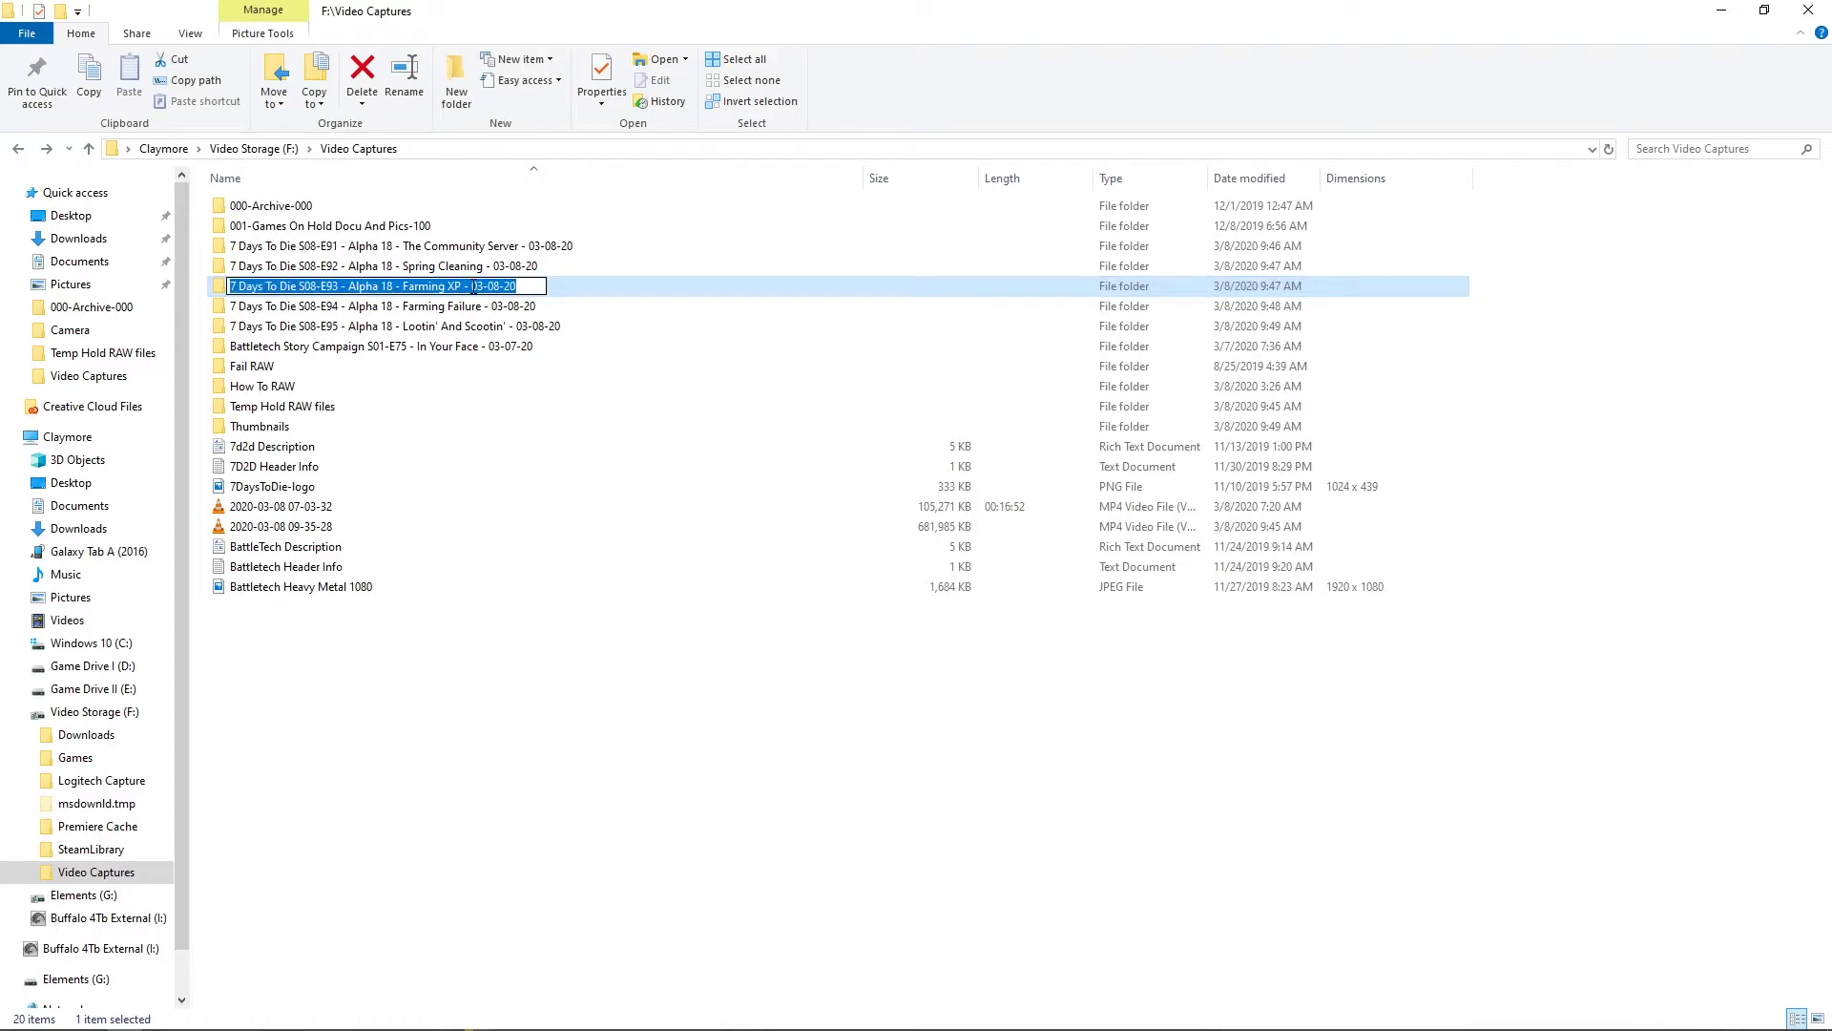
key("alt+Tab")
left_click(761, 468)
key("ctrl+a")
left_click(739, 469)
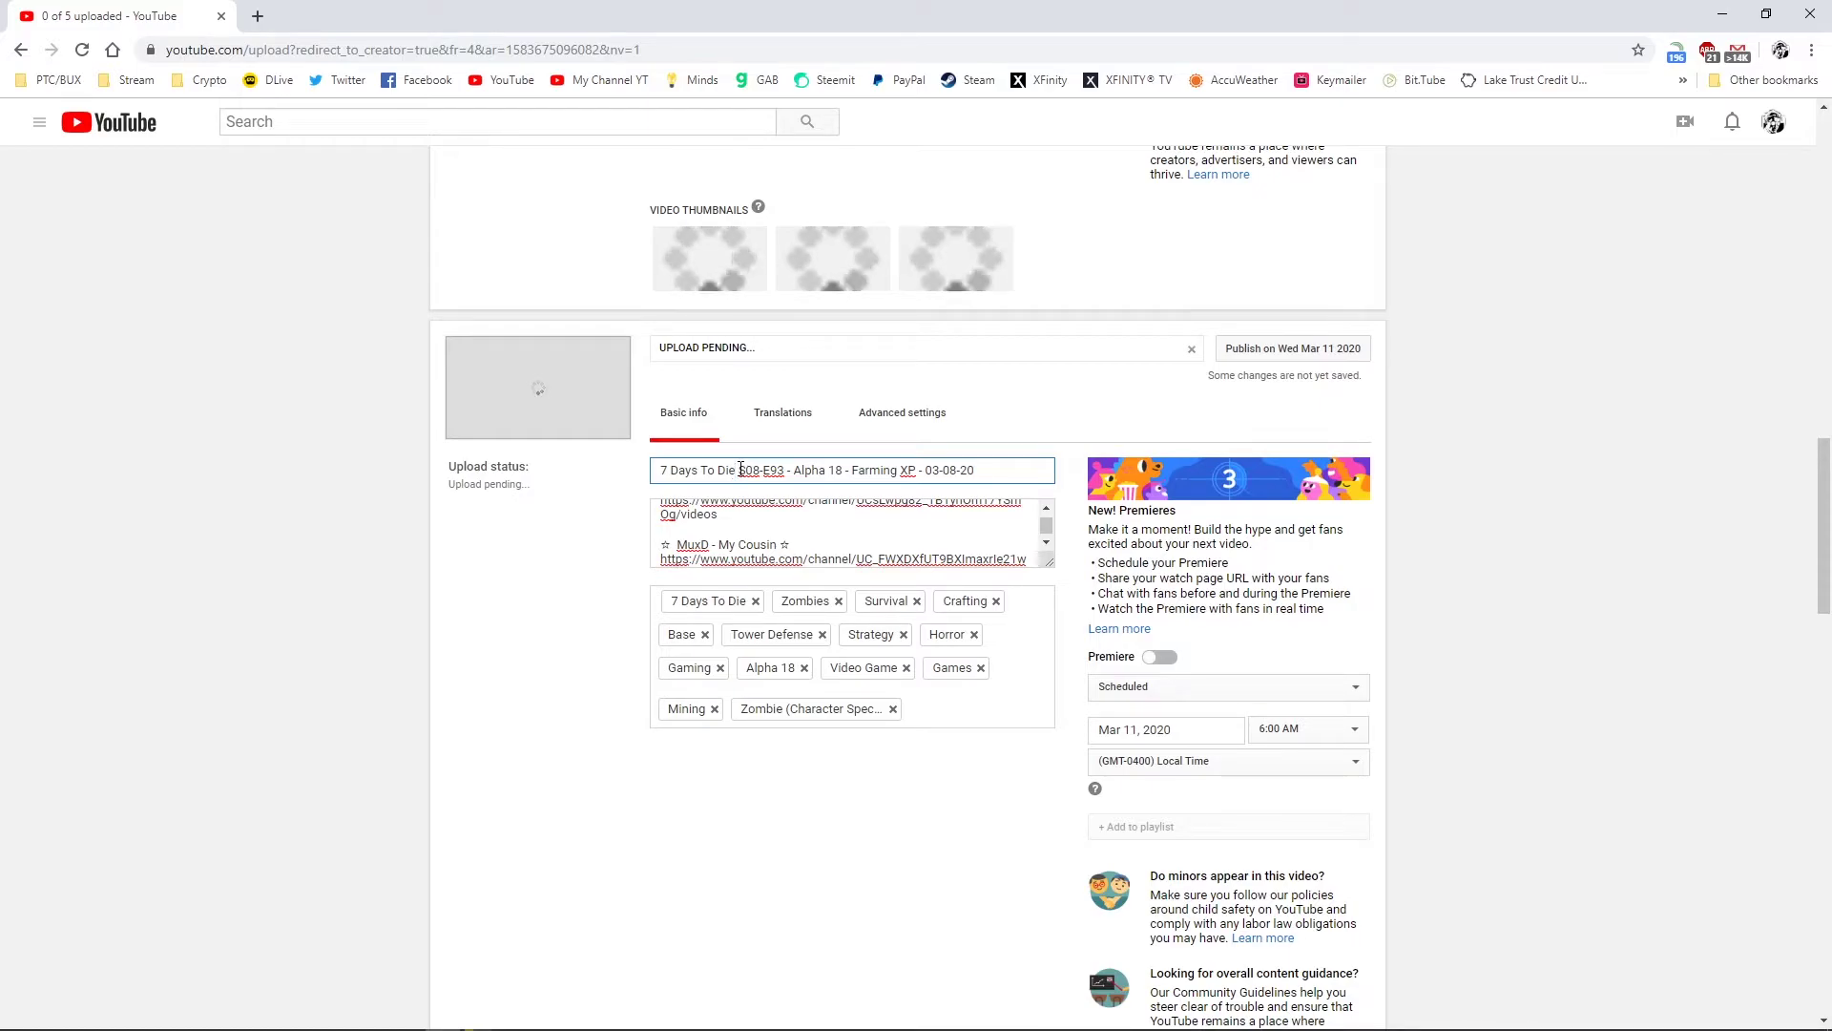
type(":")
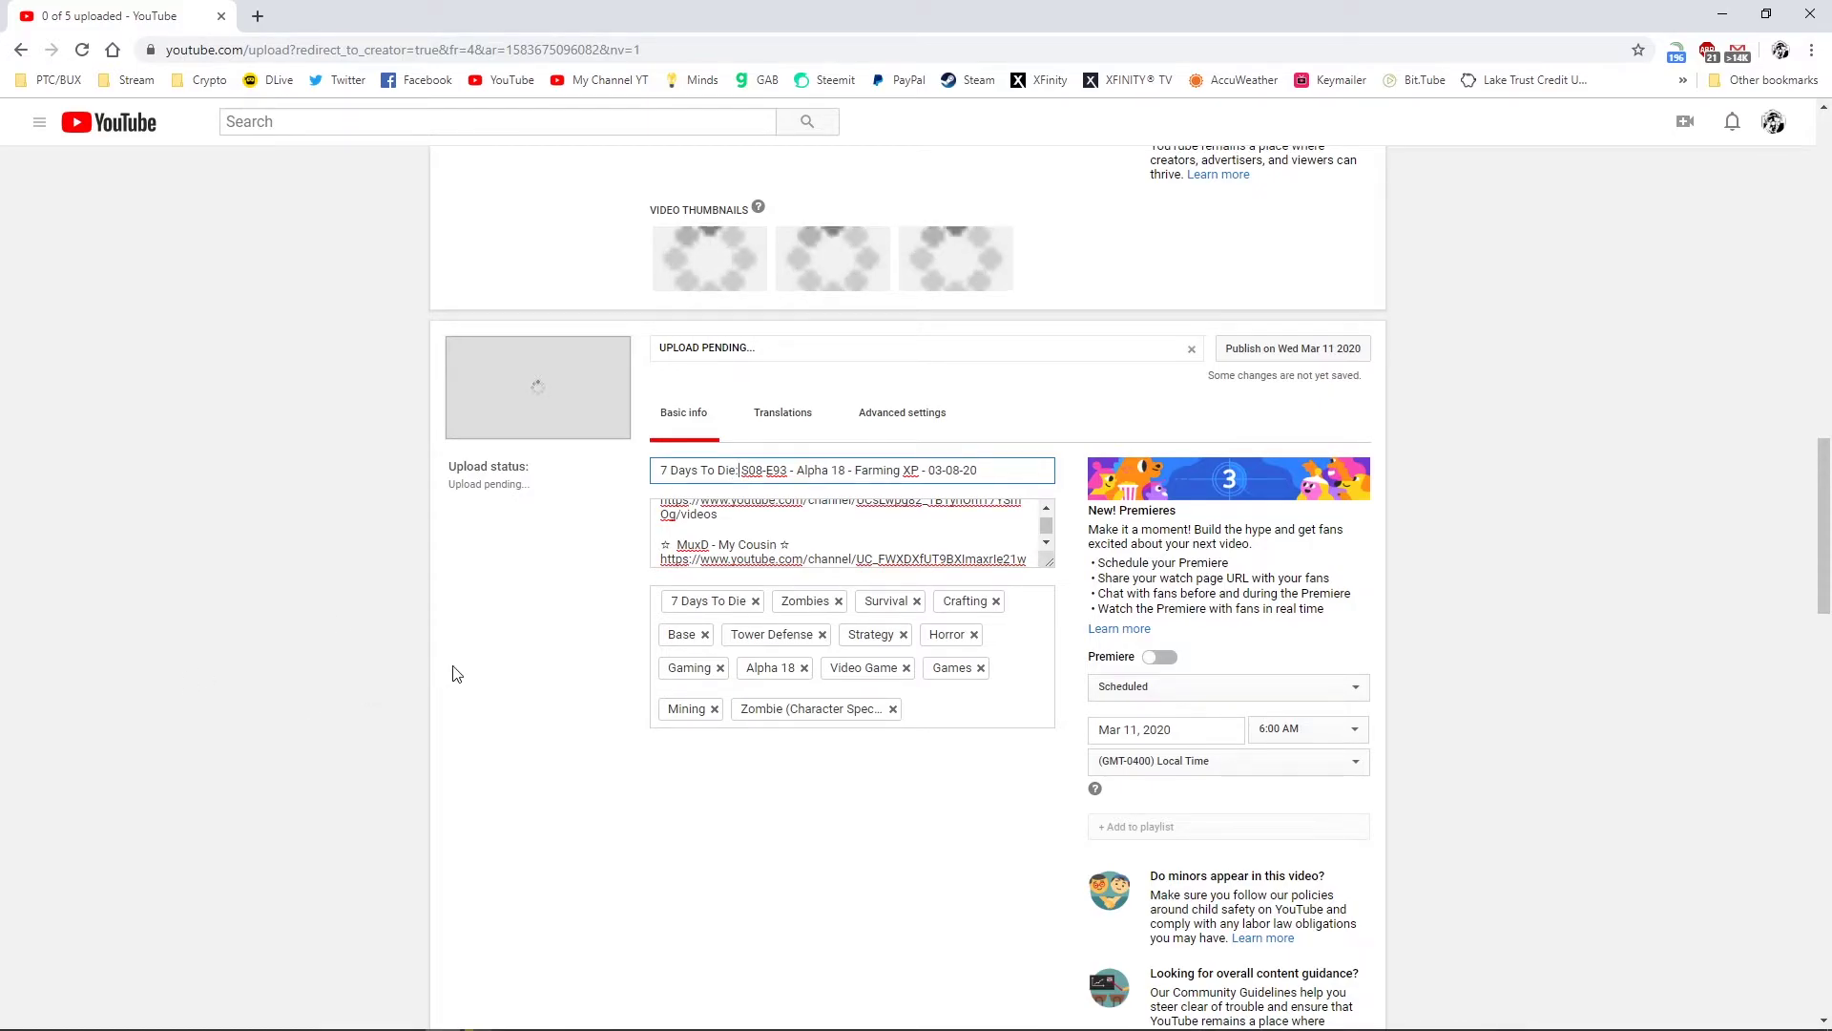
Copy the E94 folder name from File Explorer and set the E94 title to "7 Days To Die: S08-E94 - Alpha 18 - Farming Failure - 03-08-20"
scroll(523, 644, "down", 10)
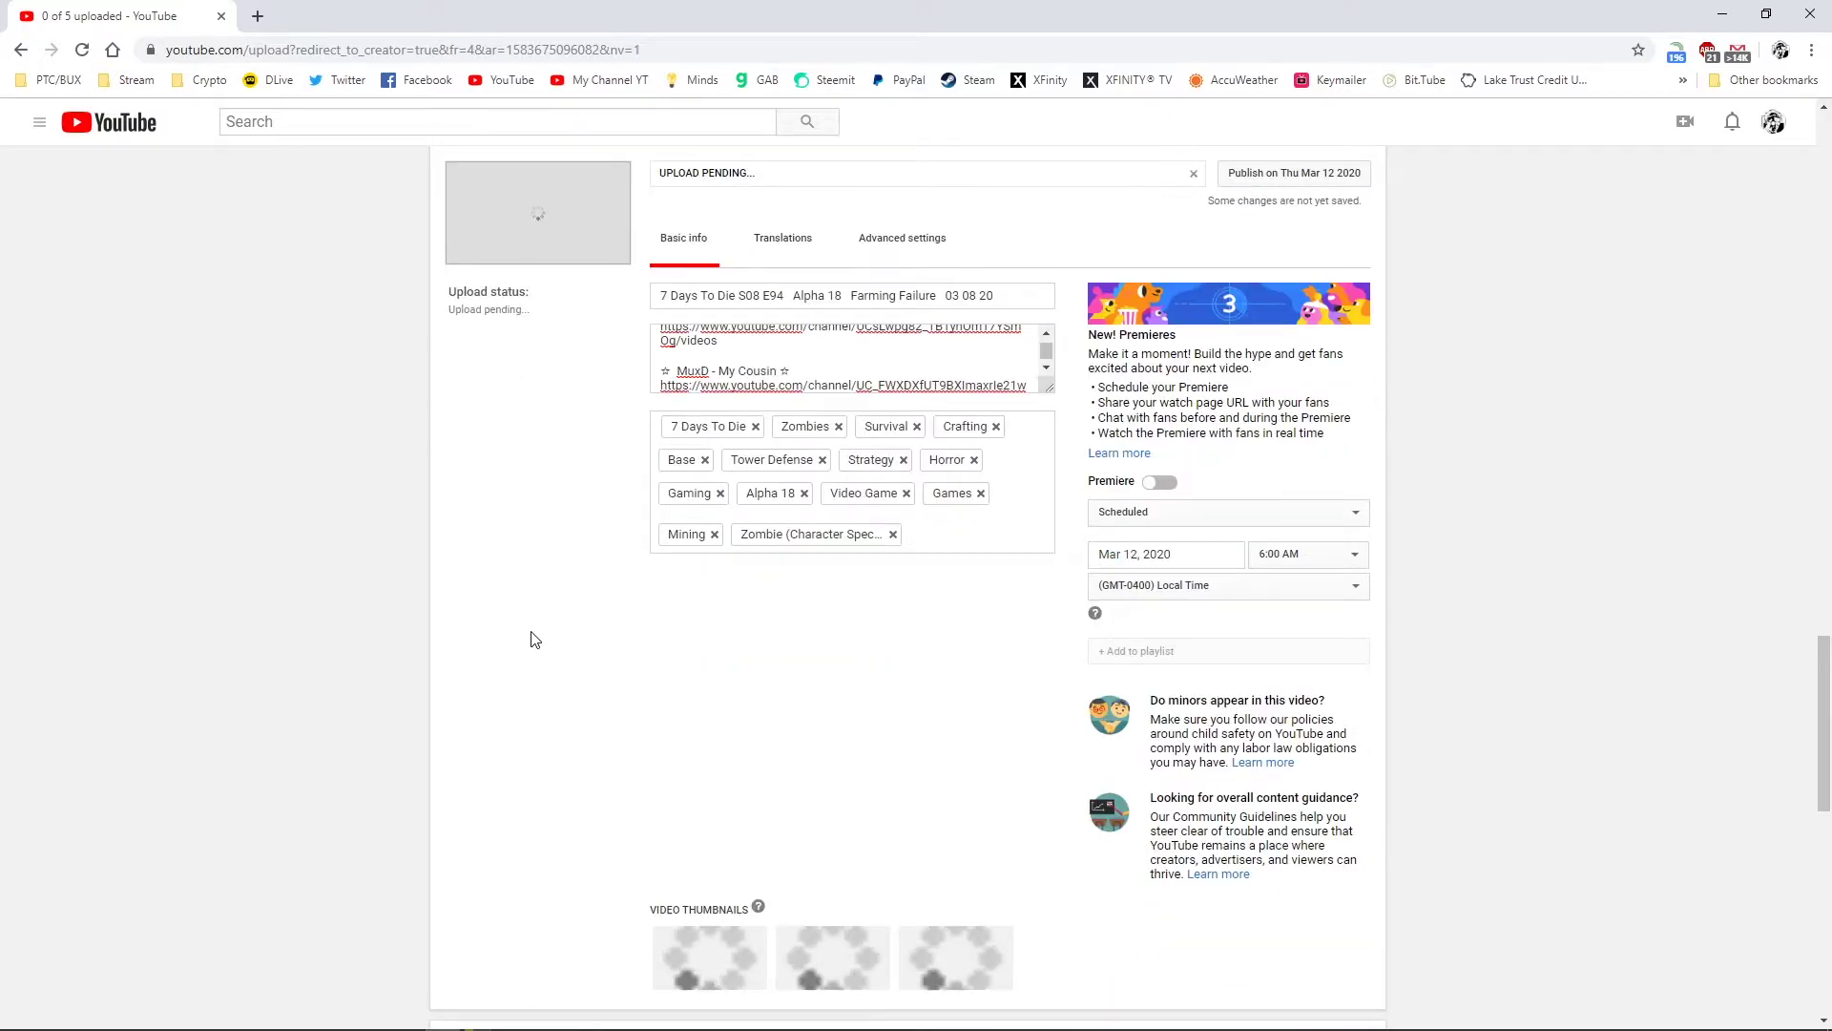
key("alt+Tab")
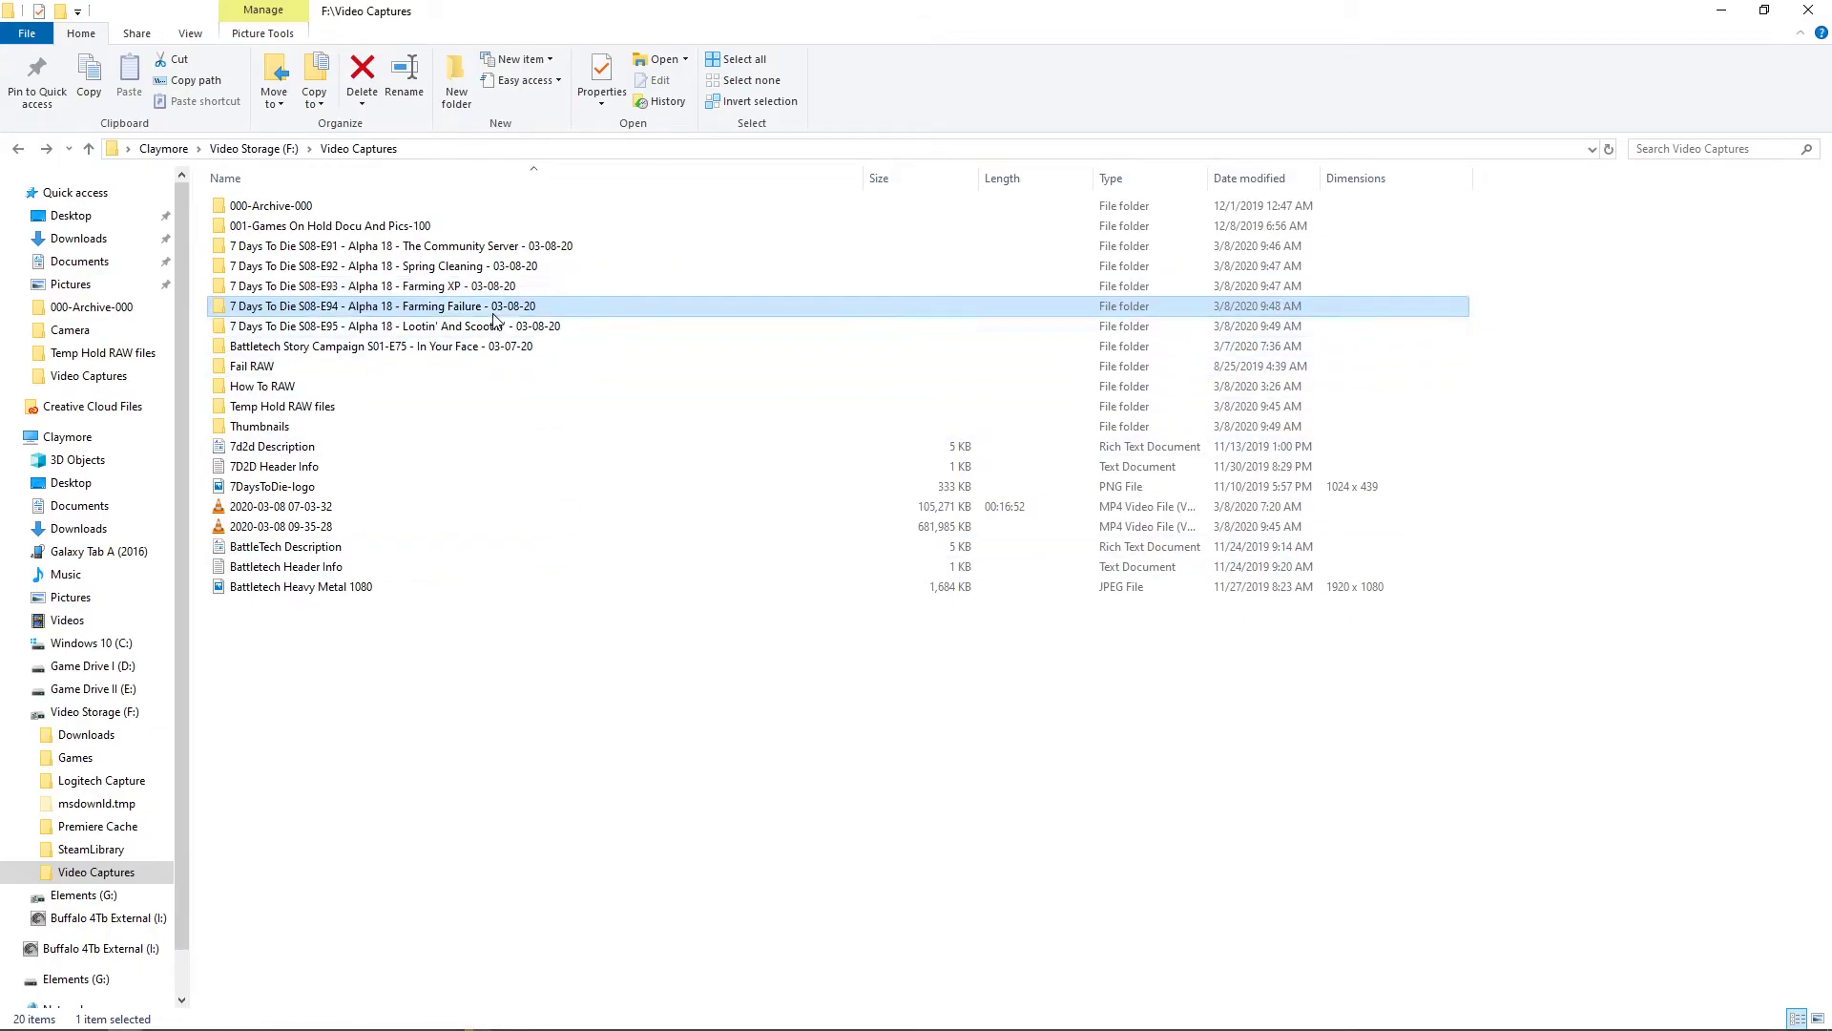
left_click(495, 312)
key("ctrl+c")
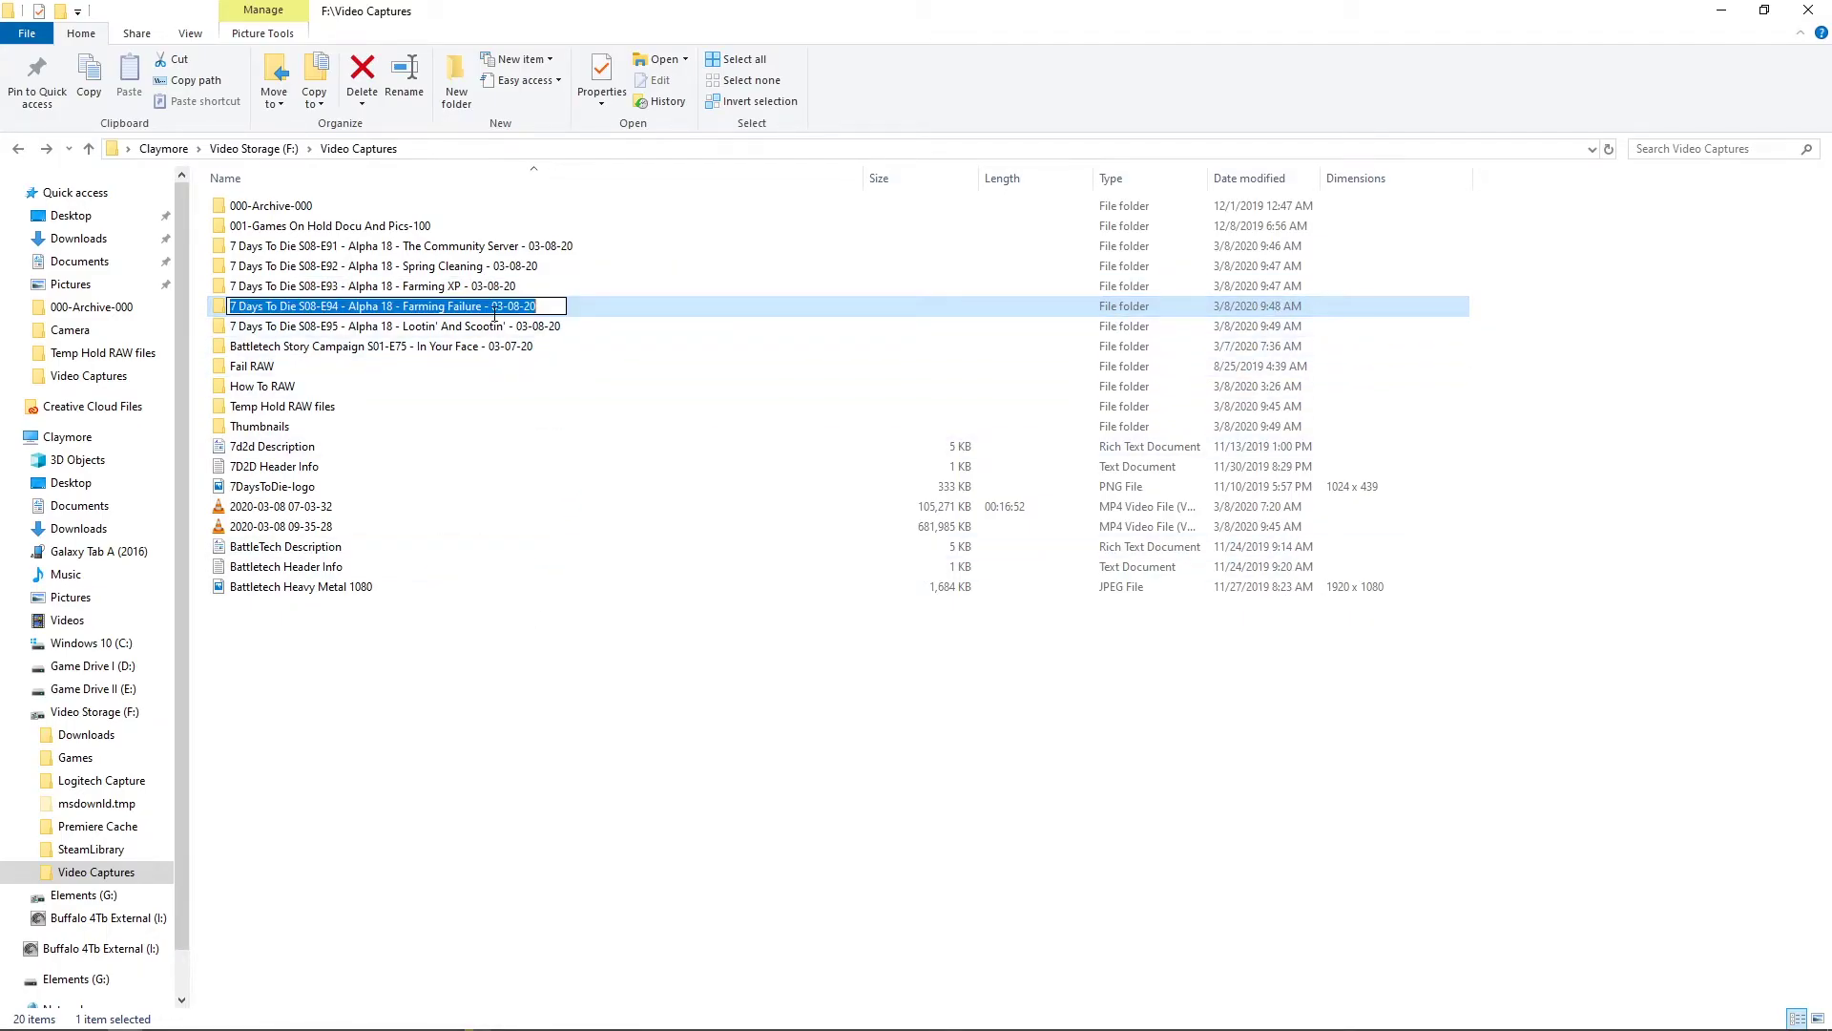
triple_click(725, 298)
key("ctrl+v")
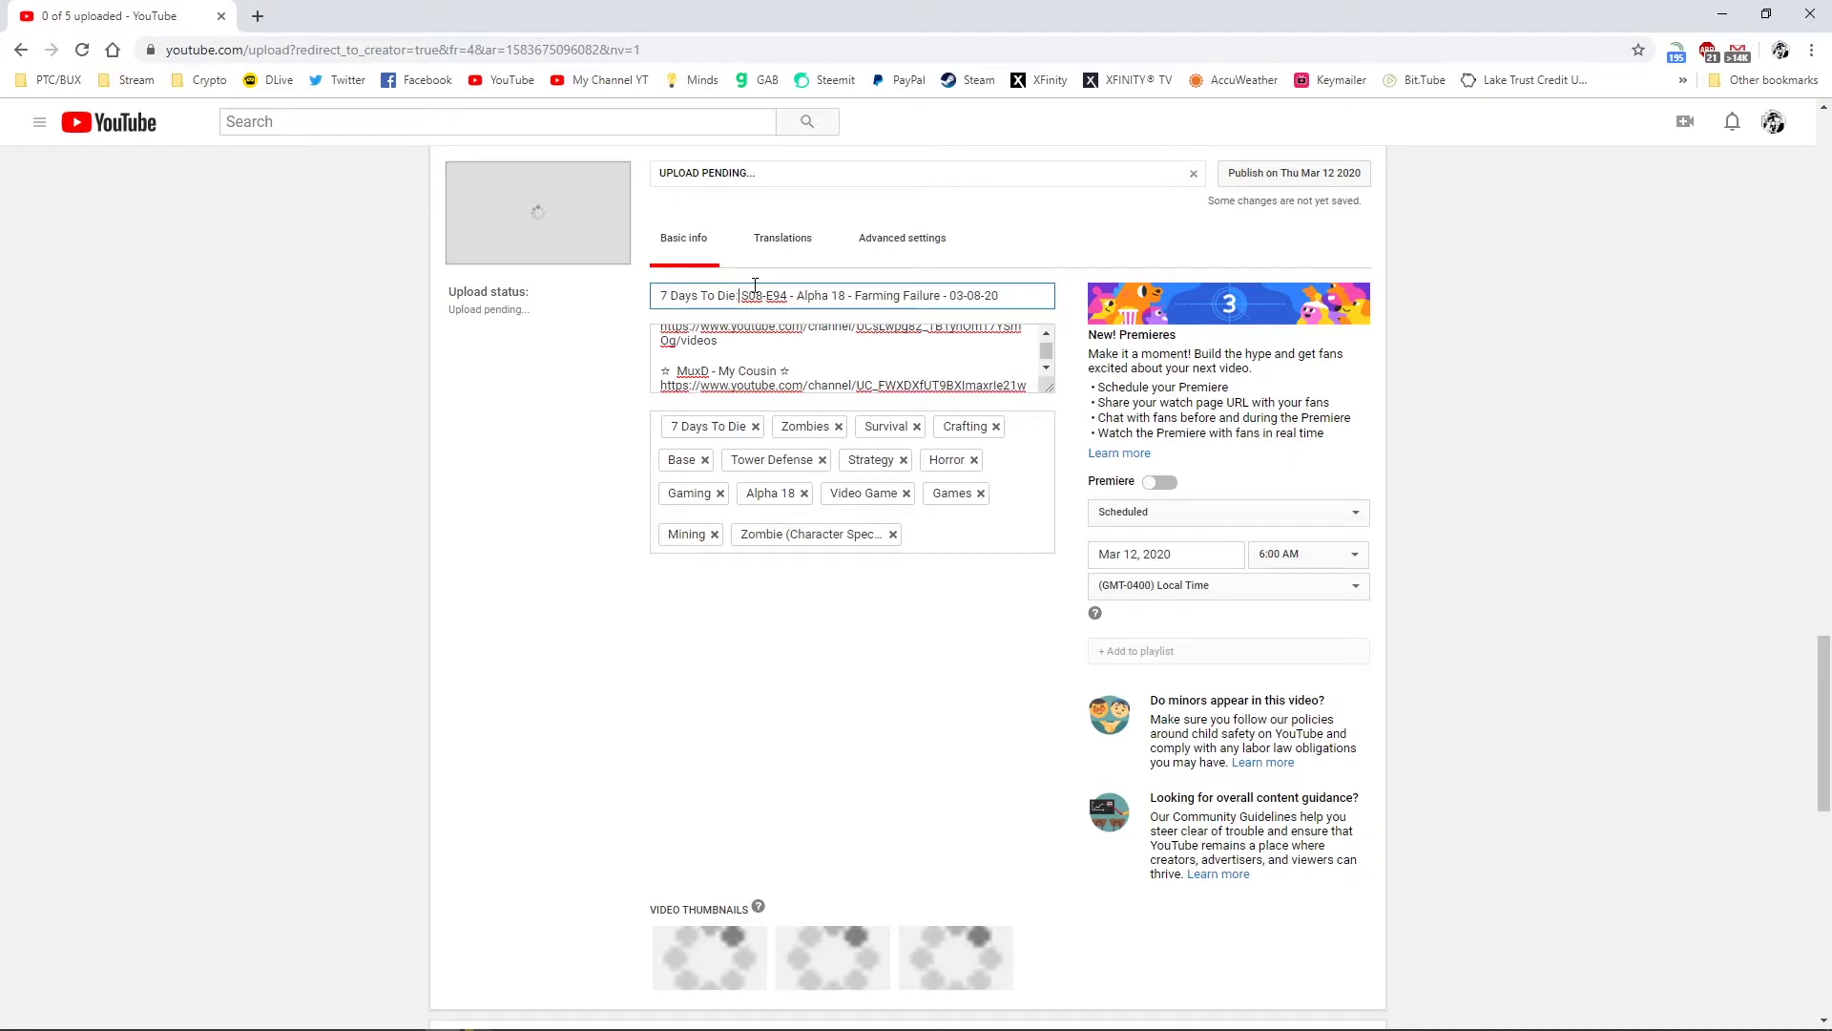
Copy the E95 folder name from File Explorer and set the E95 title to "7 Days To Die: S08-E95 - Alpha 18 - Lootin' And Scootin' - 03-08-20"
scroll(491, 579, "down", 8)
key("alt+Tab")
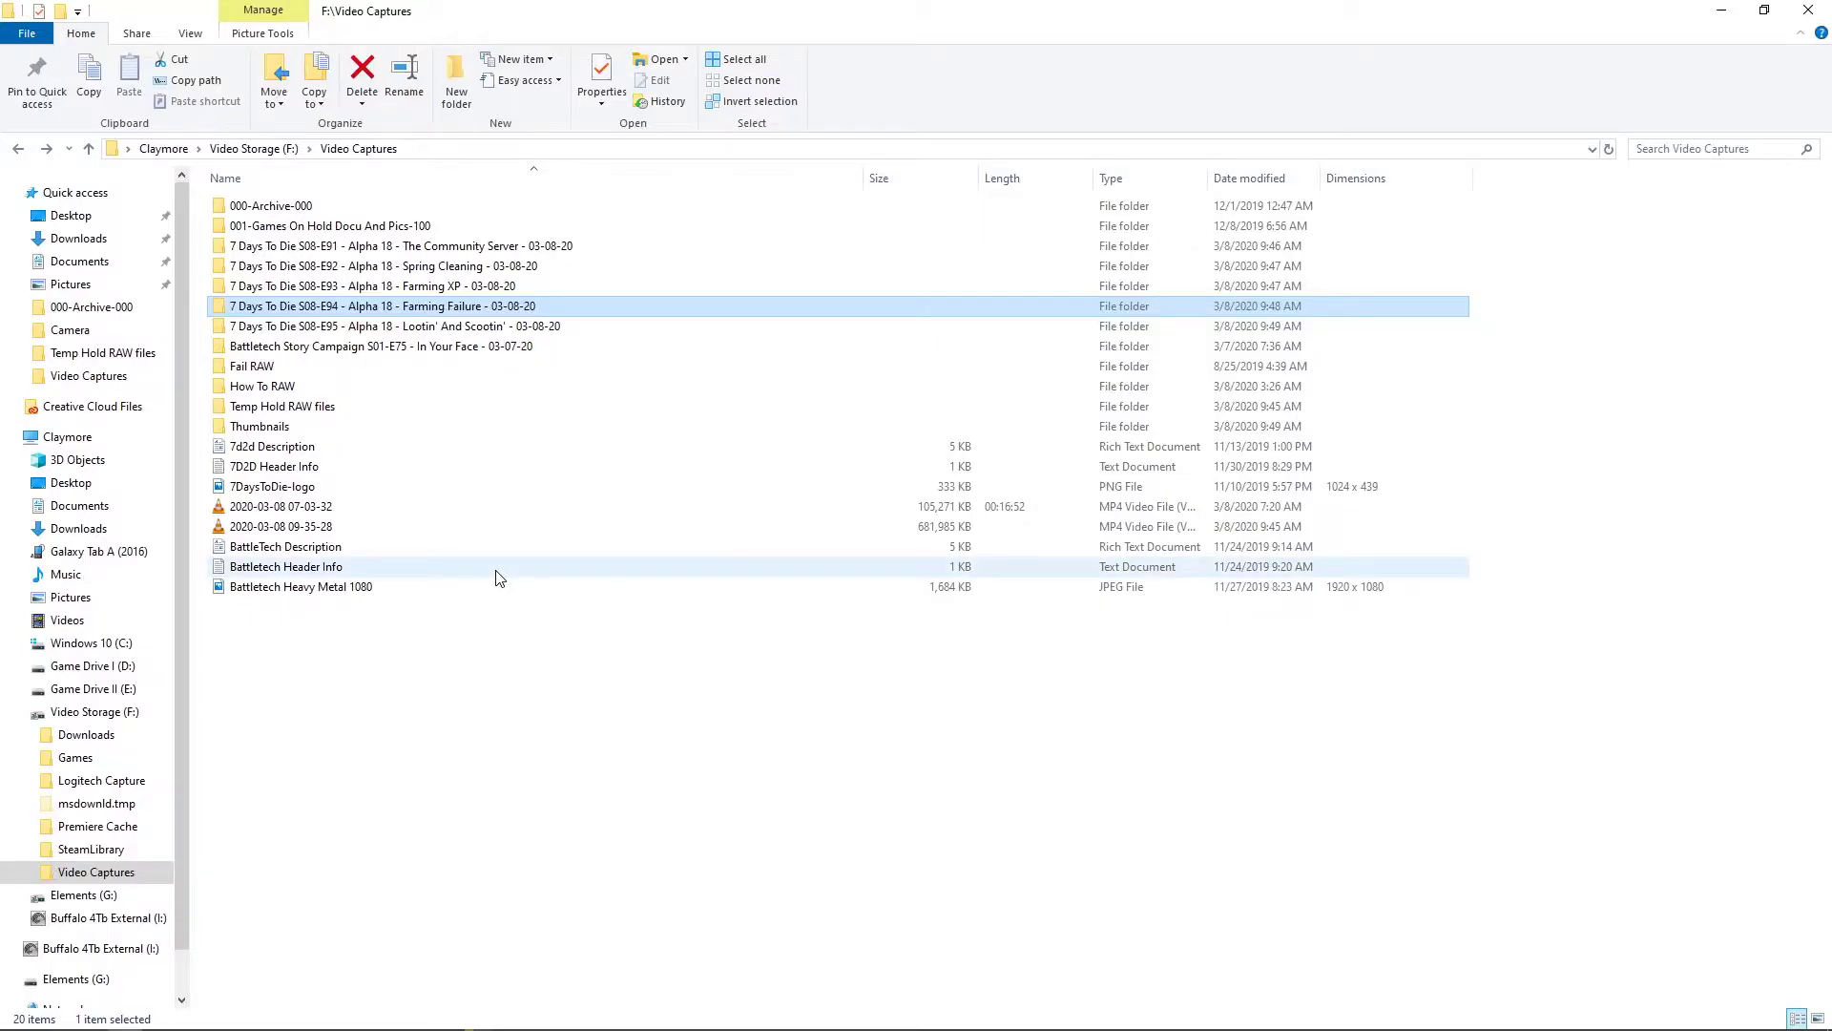
left_click(474, 329)
left_click(475, 328)
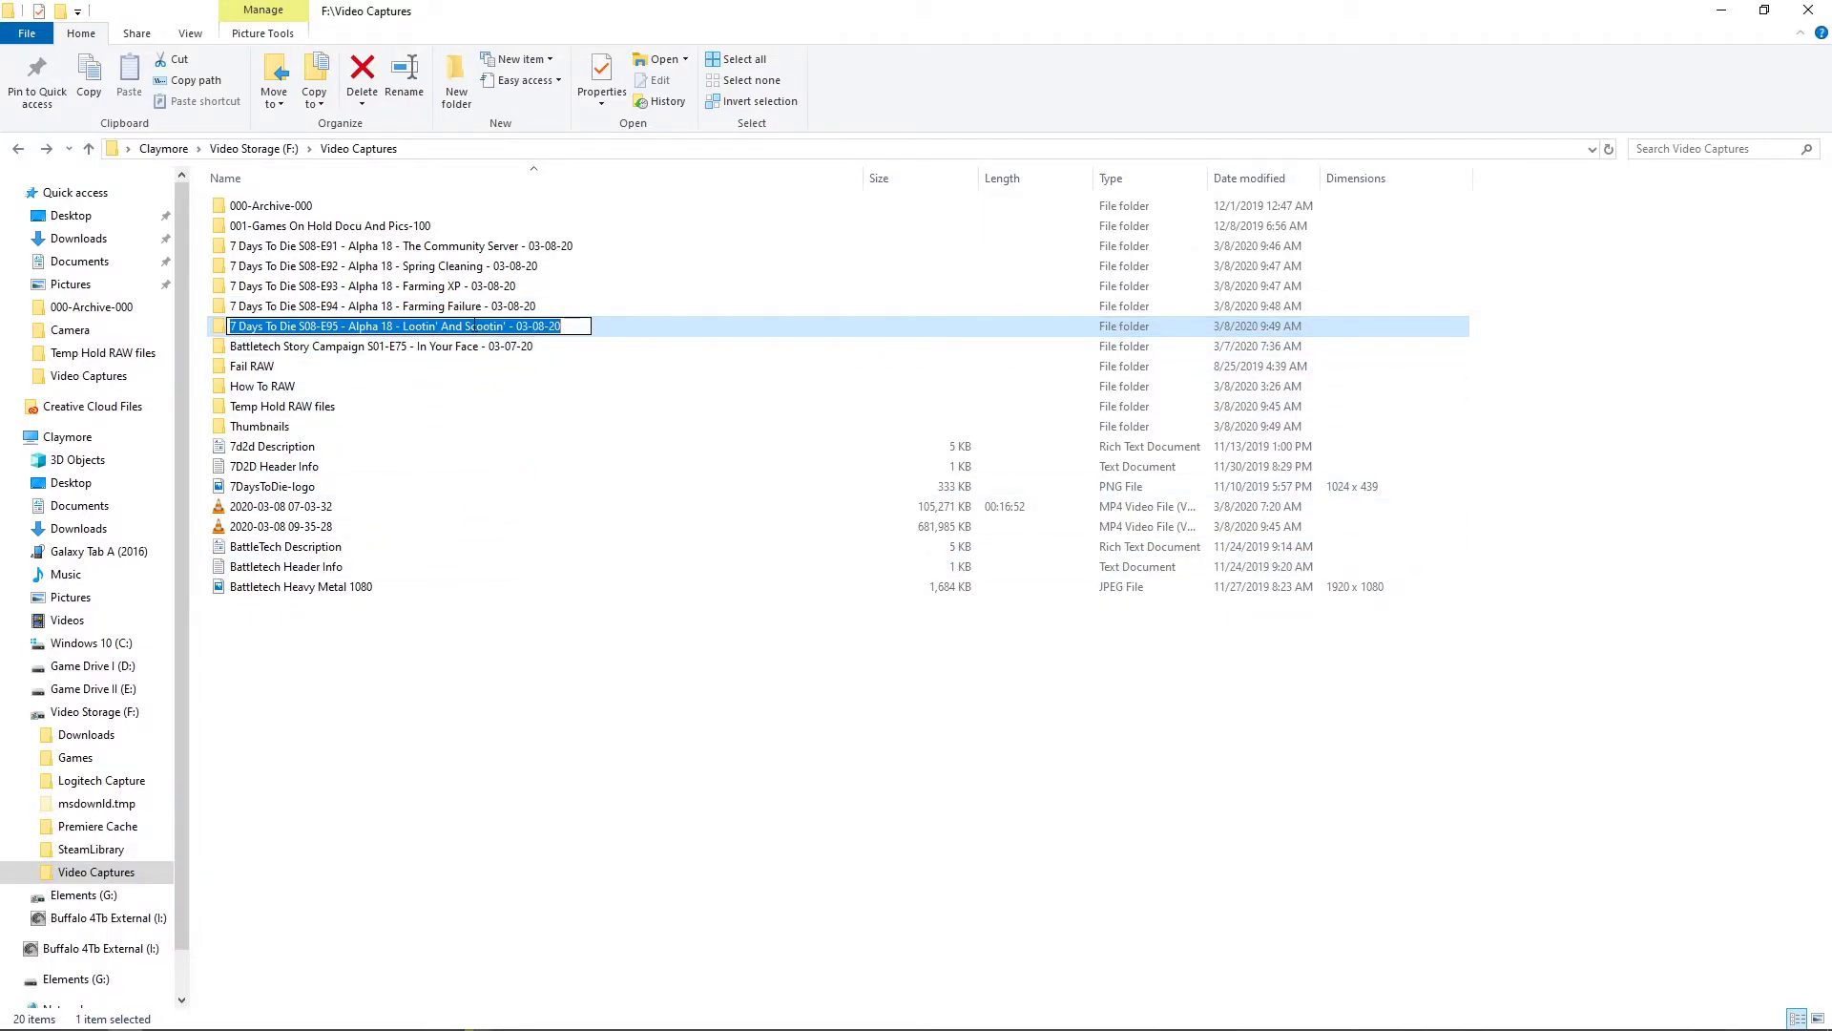
key("alt+Tab")
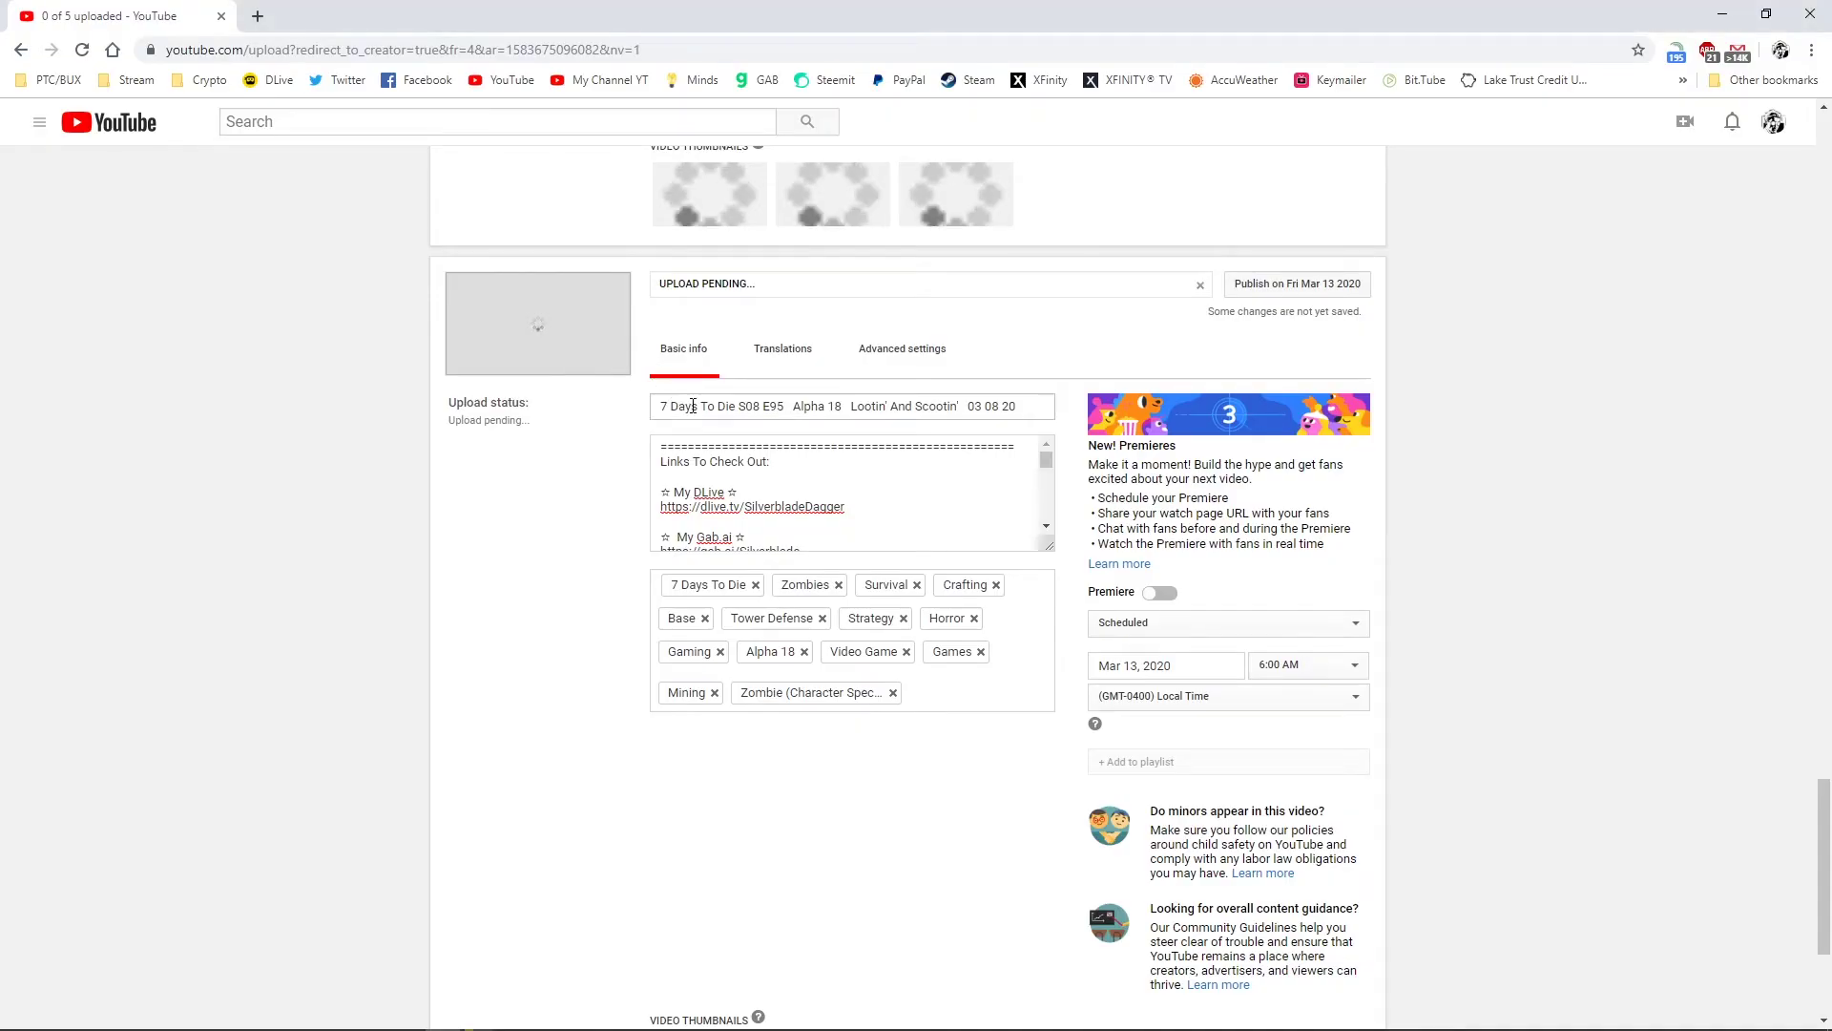
triple_click(693, 405)
left_click(736, 405)
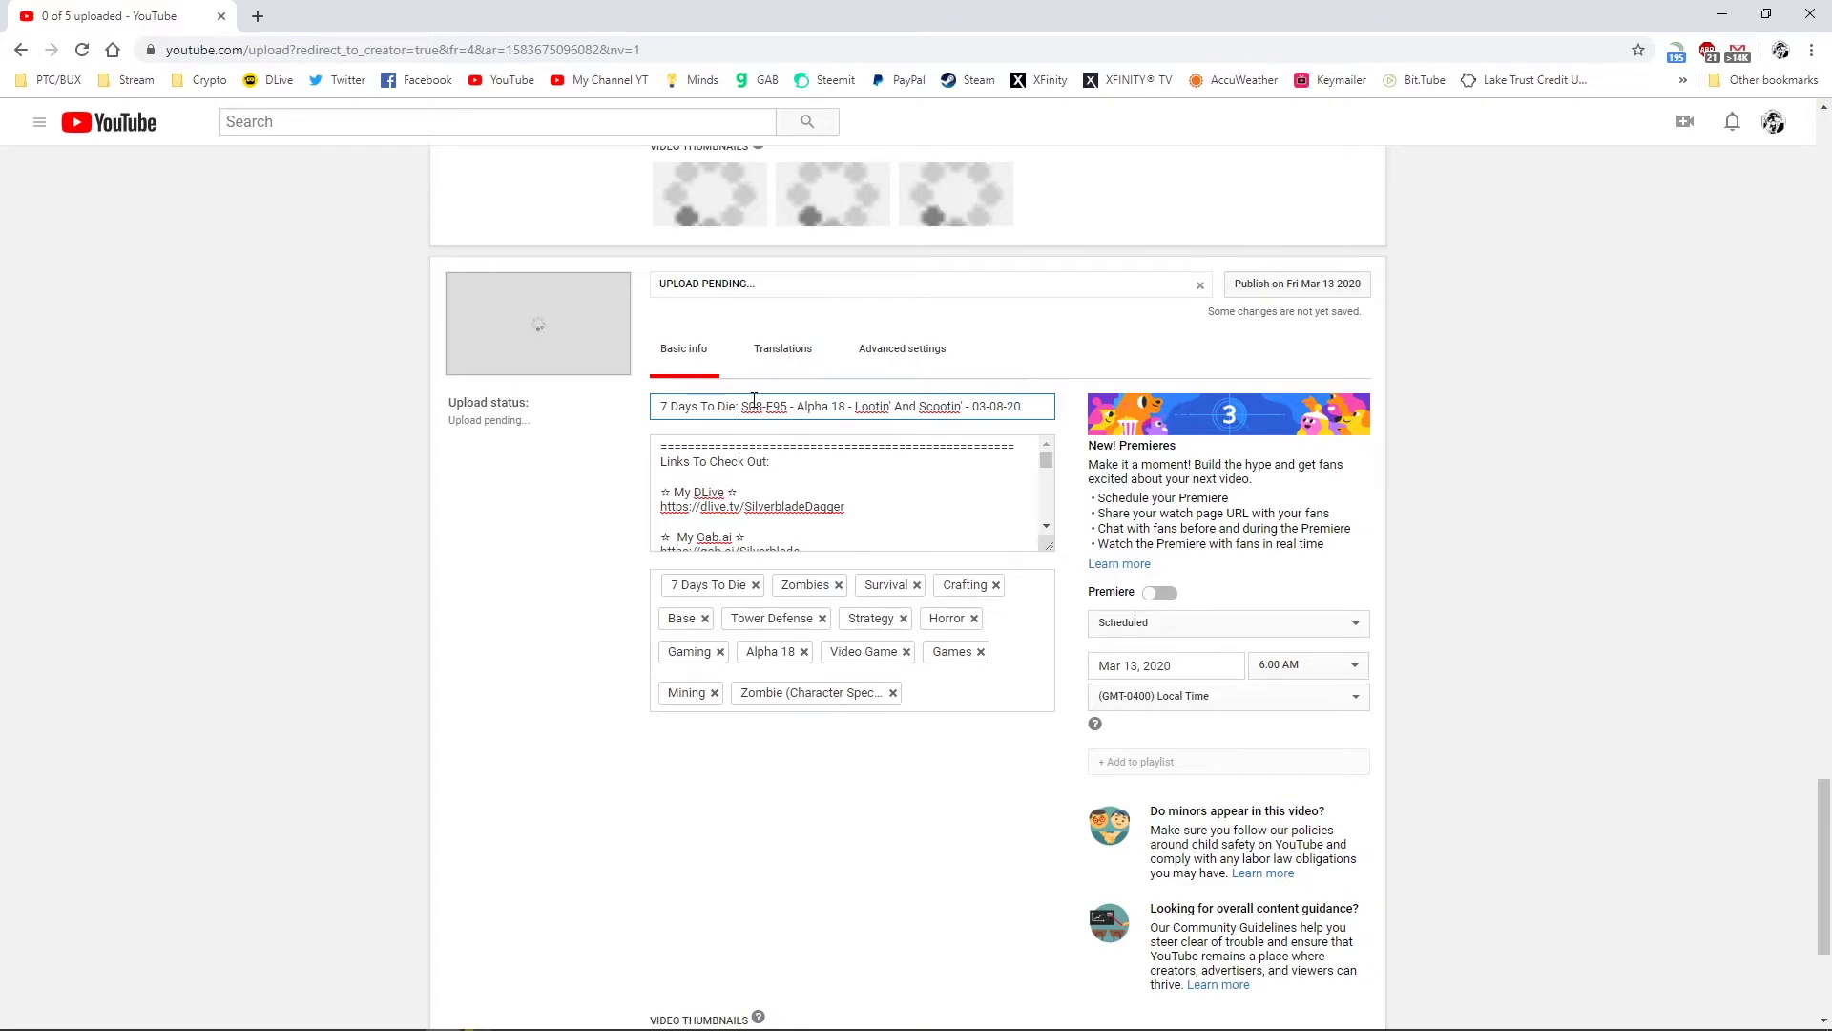
Review the titles, descriptions, tags and scheduled dates across the video entries on the upload page
scroll(546, 544, "up", 4)
scroll(546, 544, "up", 15)
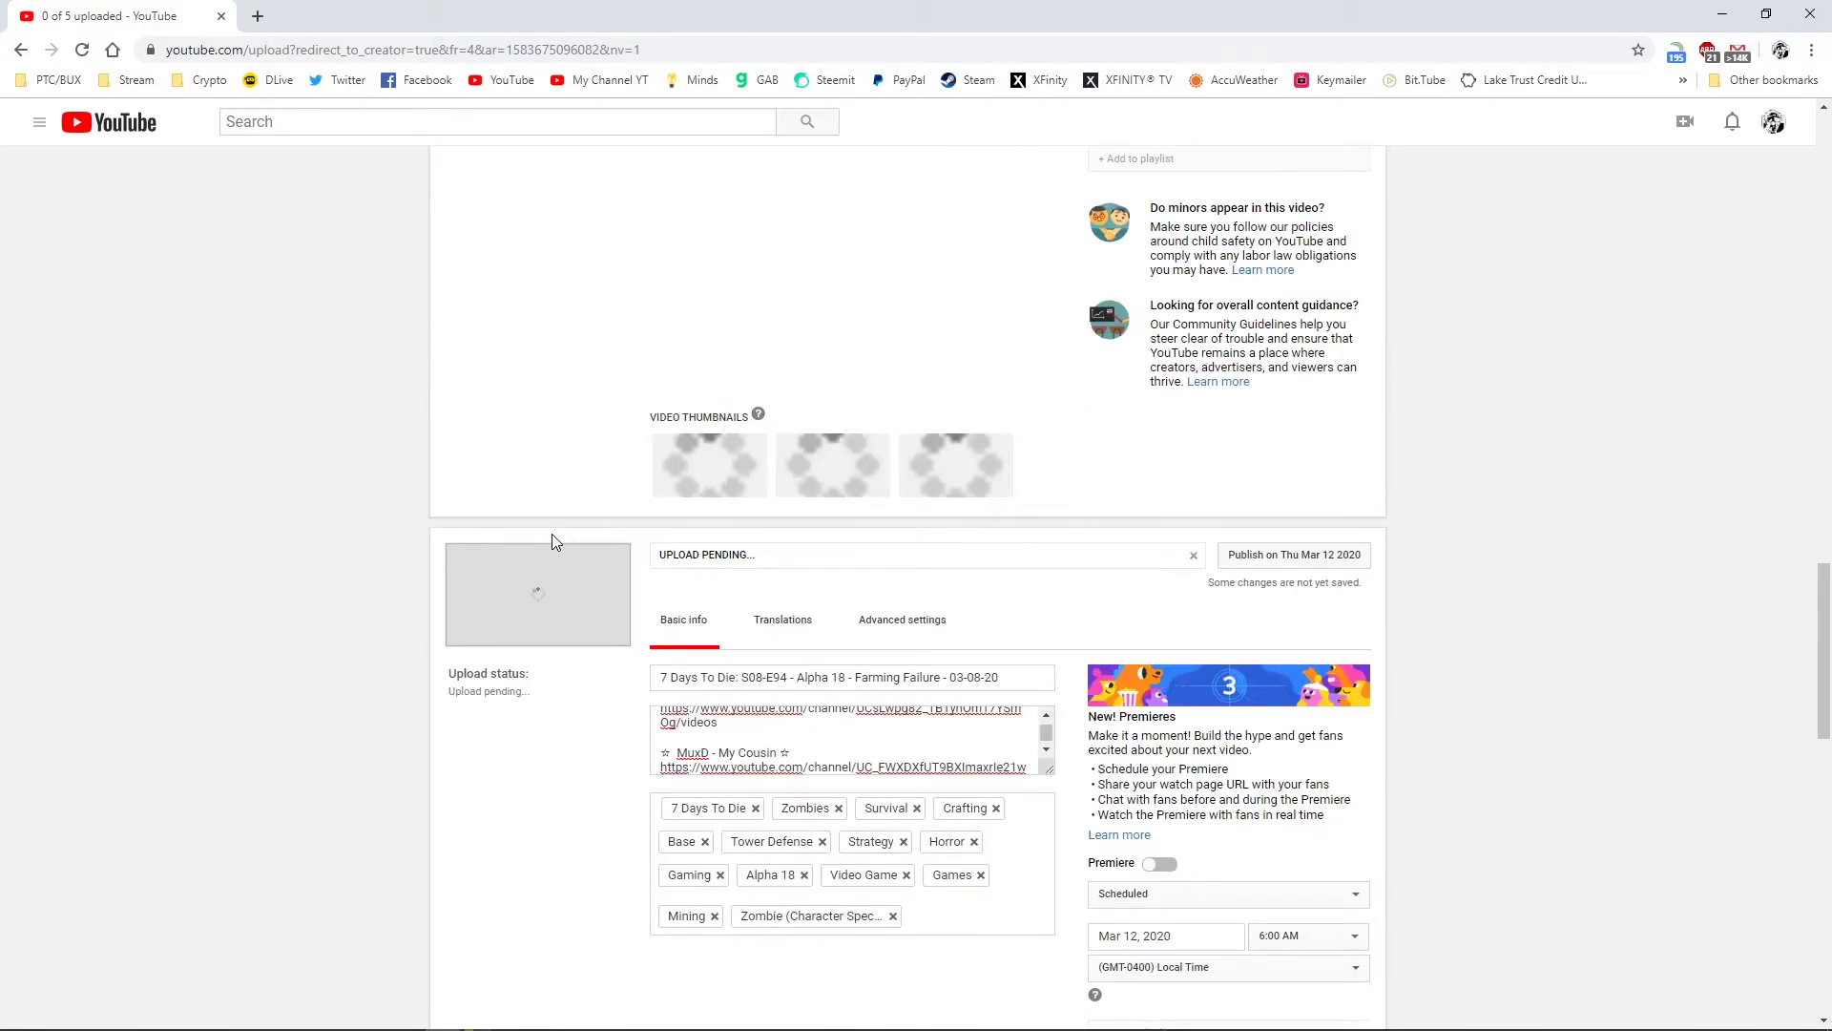
scroll(557, 542, "up", 8)
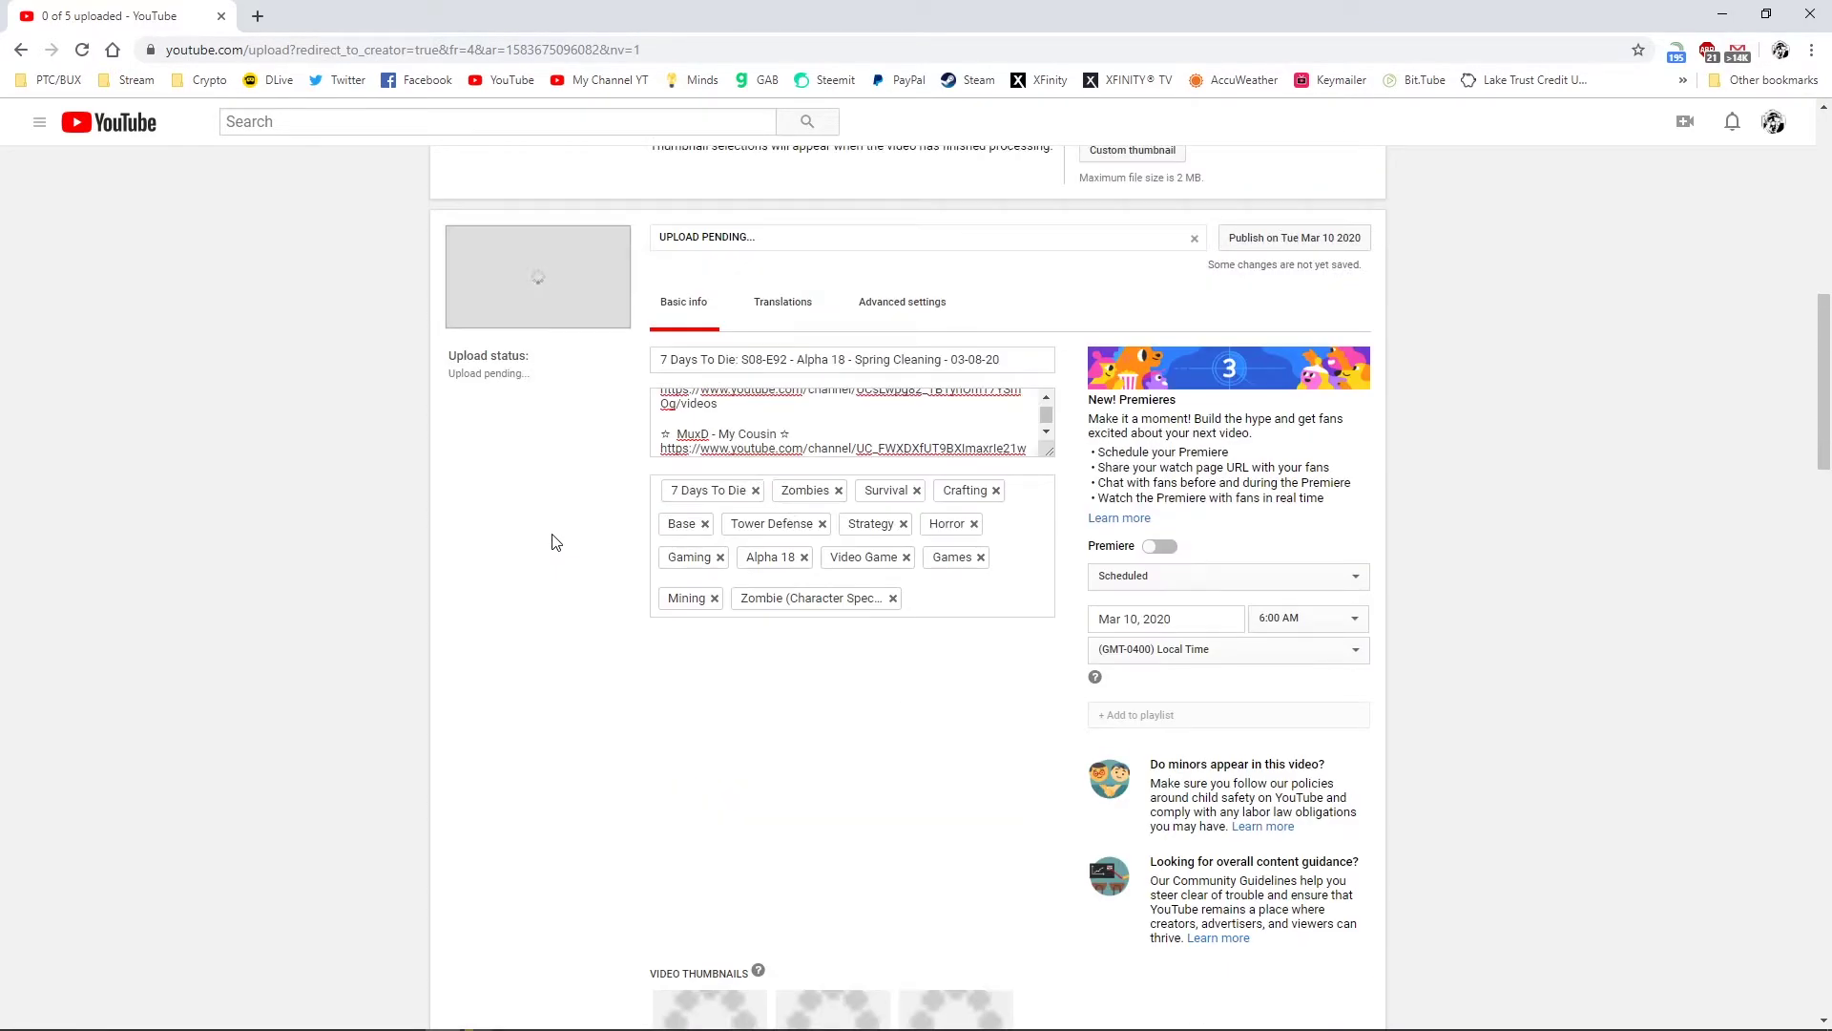
scroll(556, 542, "up", 10)
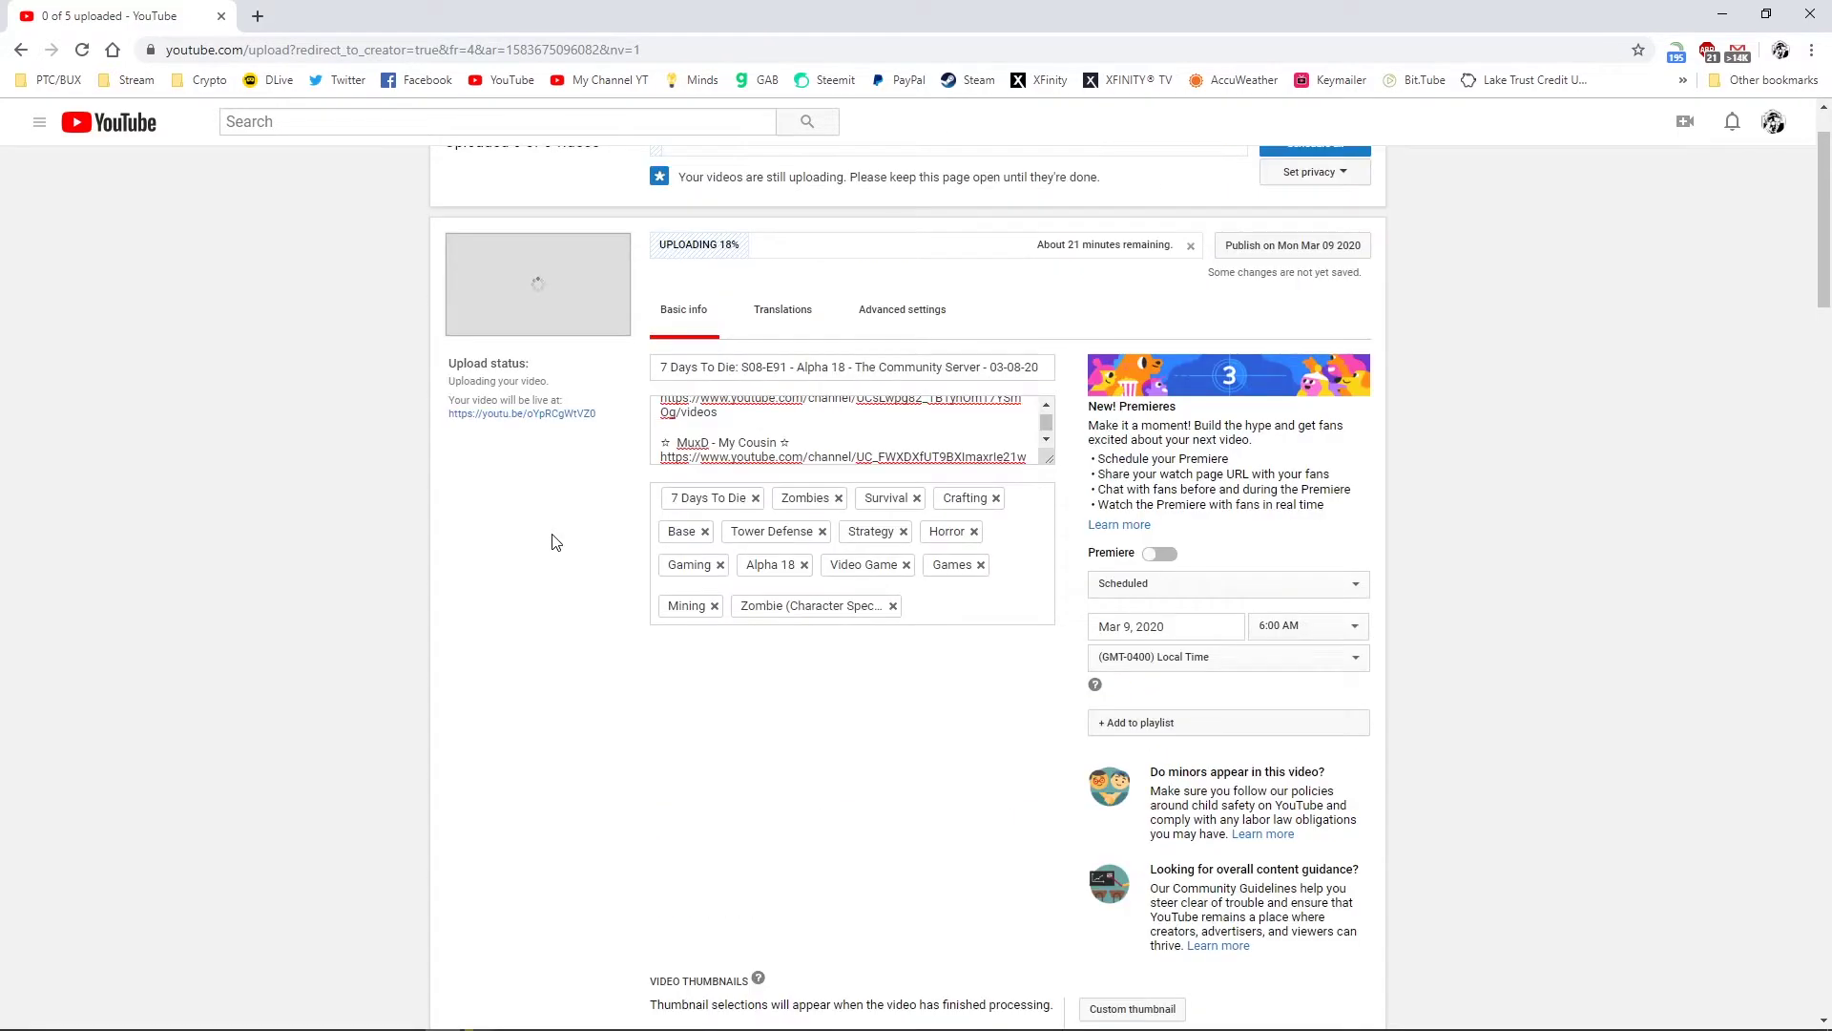
scroll(1055, 720, "down", 4)
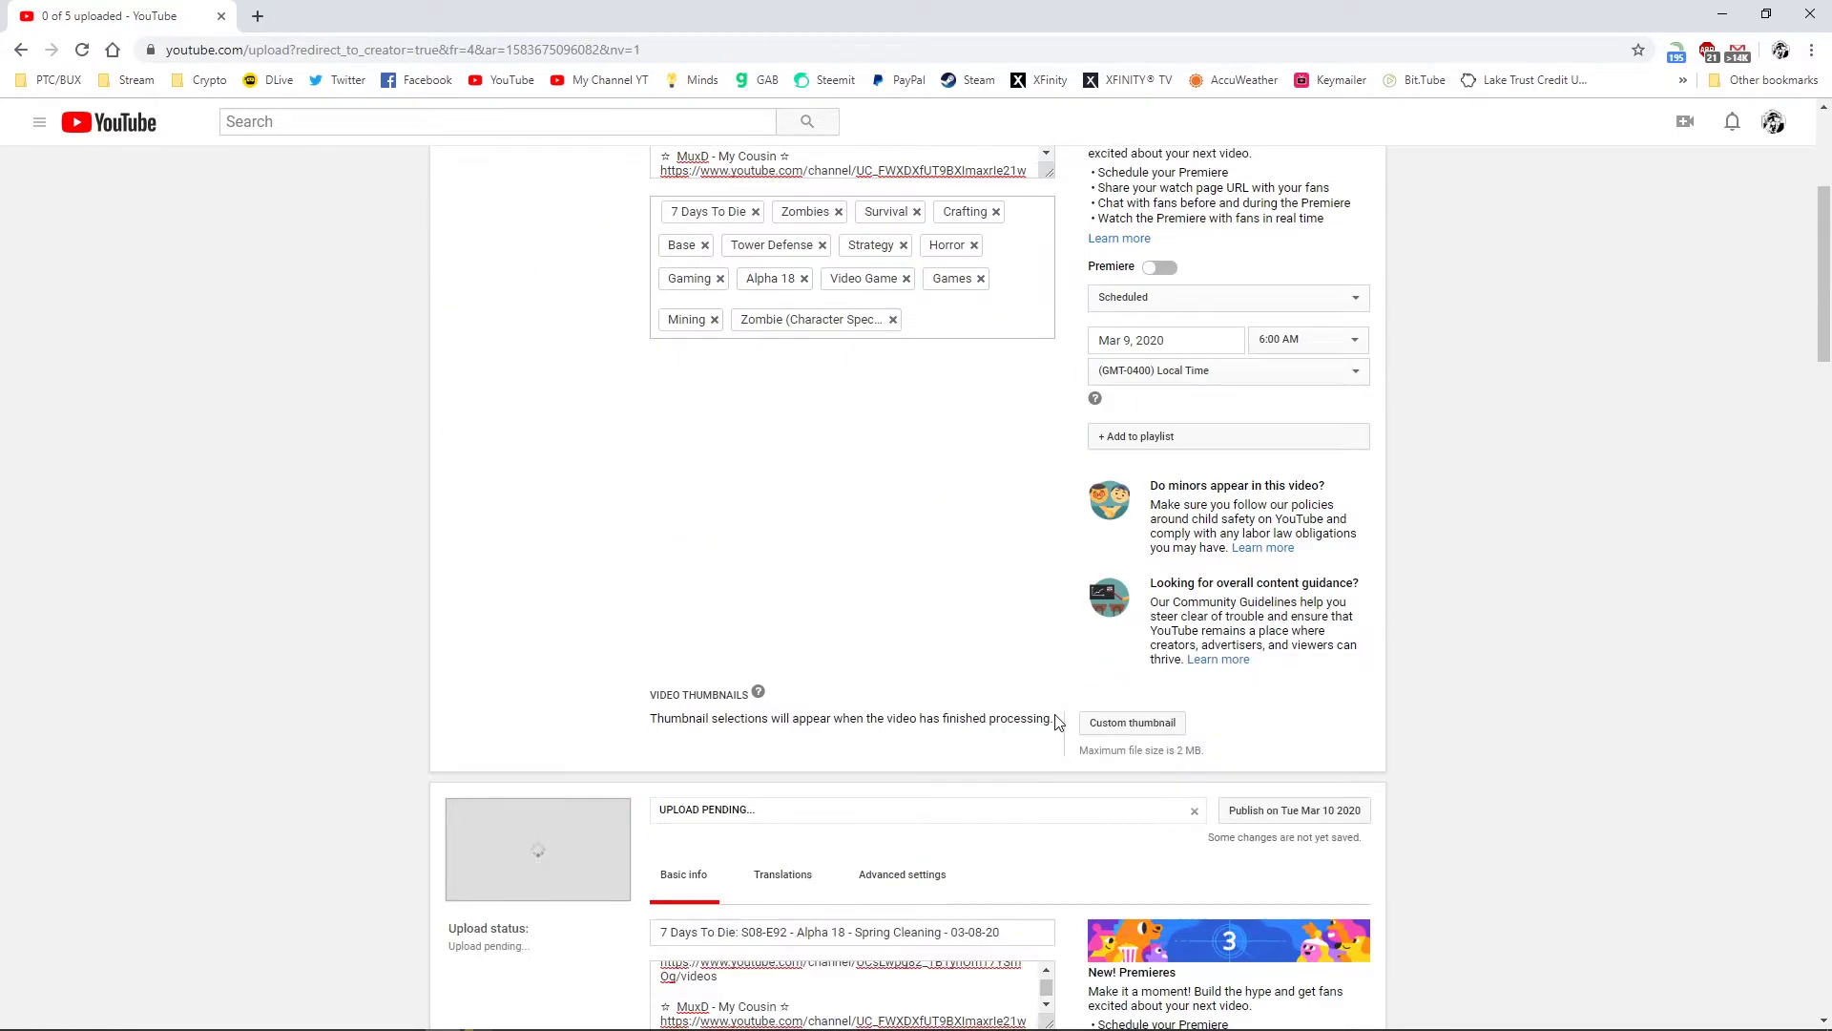
scroll(1047, 699, "up", 3)
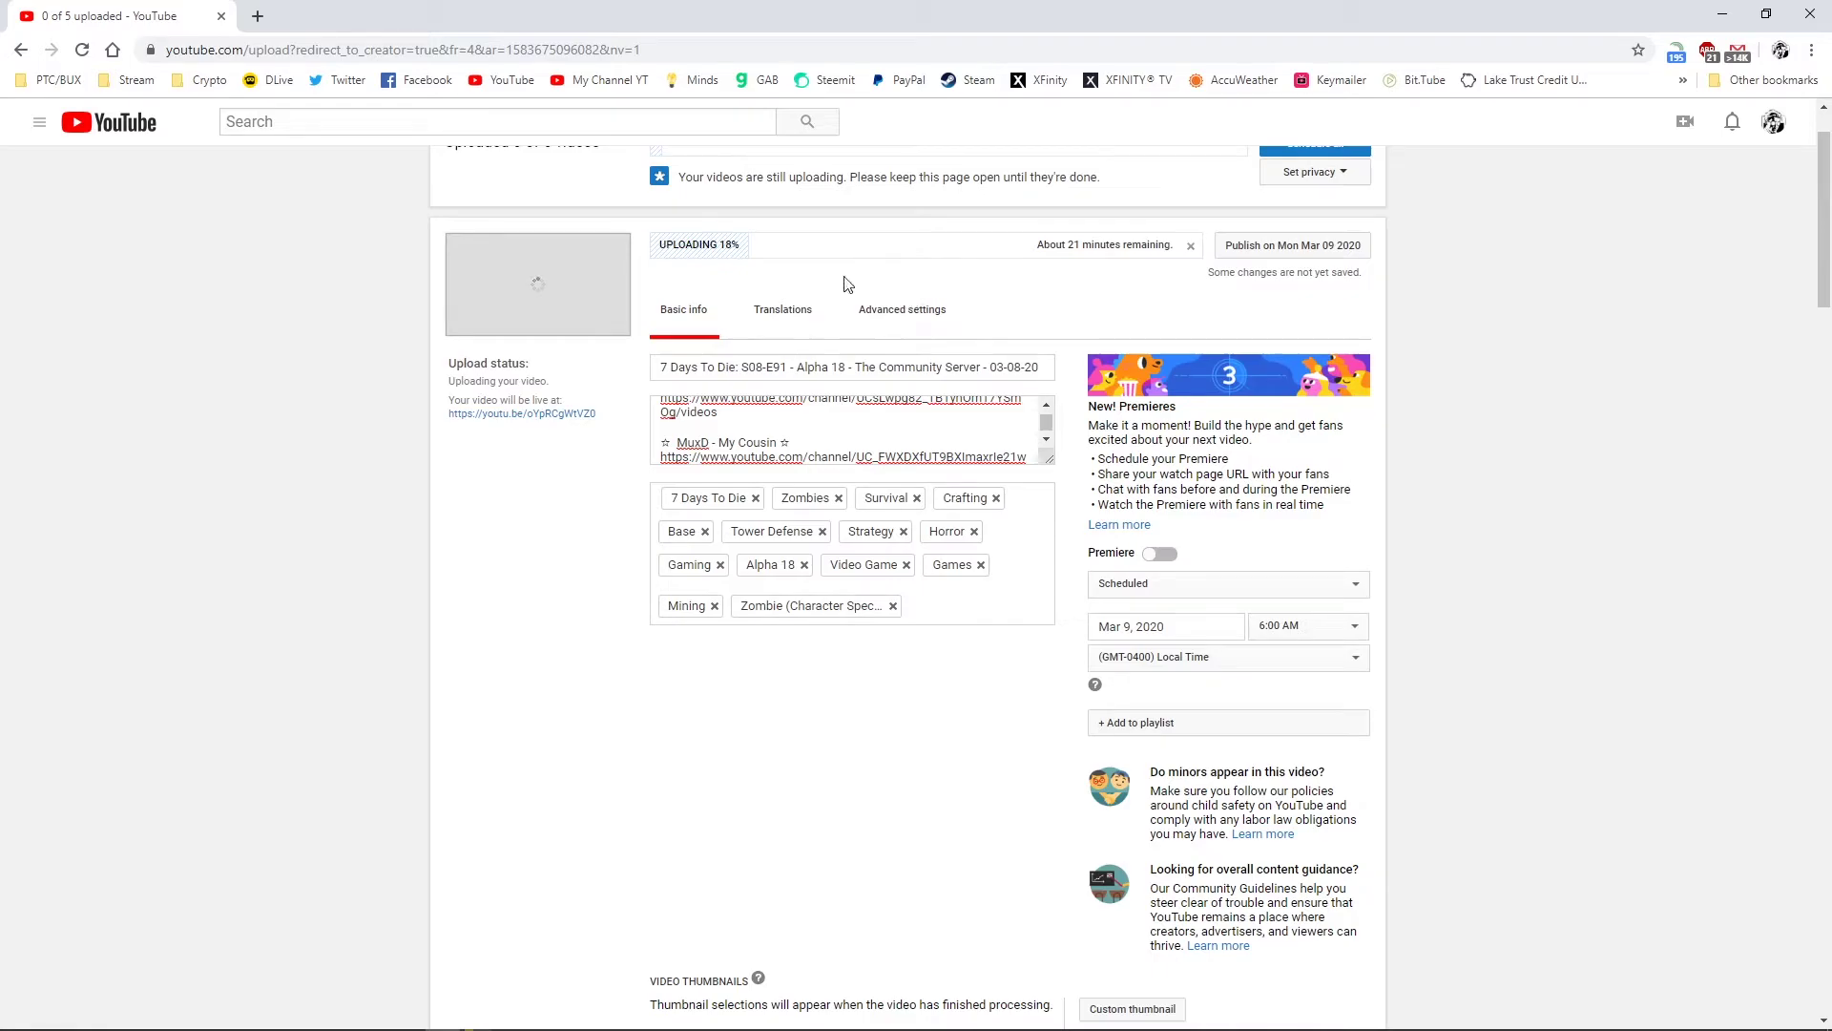
scroll(1055, 289, "down", 12)
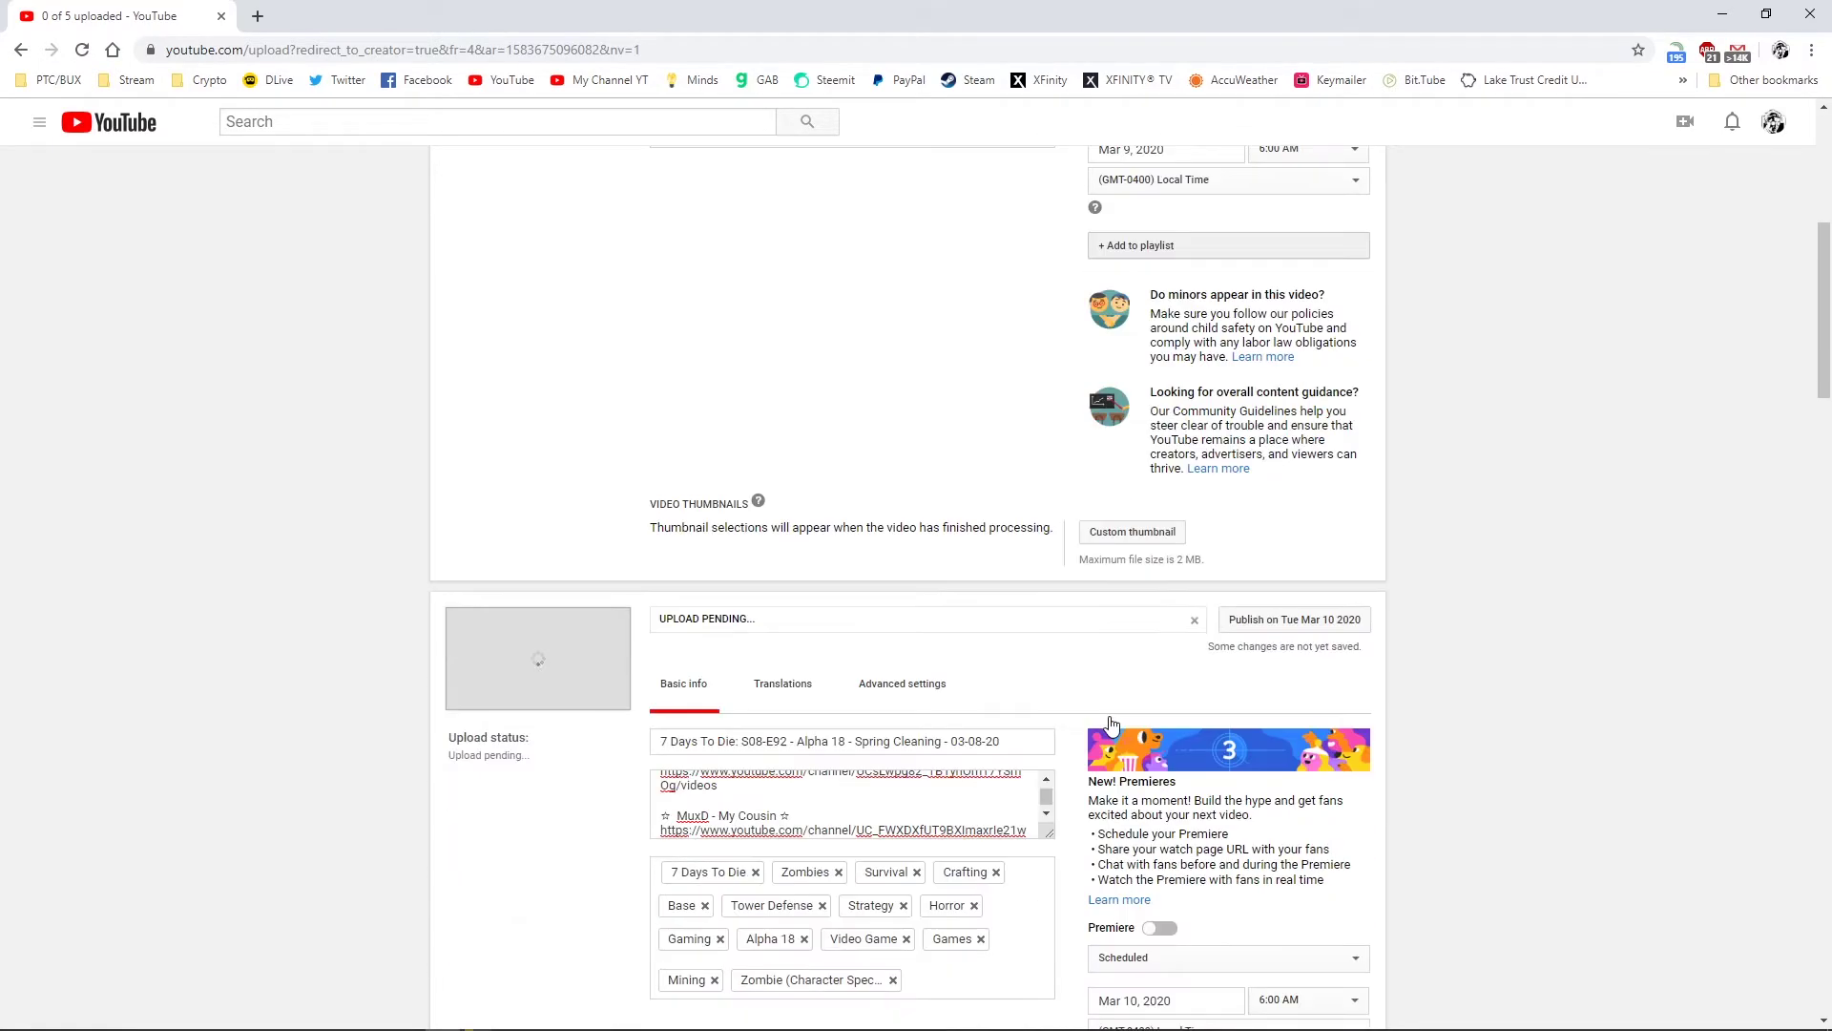
Upload screen1 from the S08-E91 episode folder as the custom thumbnail of the E91 video
scroll(1073, 761, "up", 10)
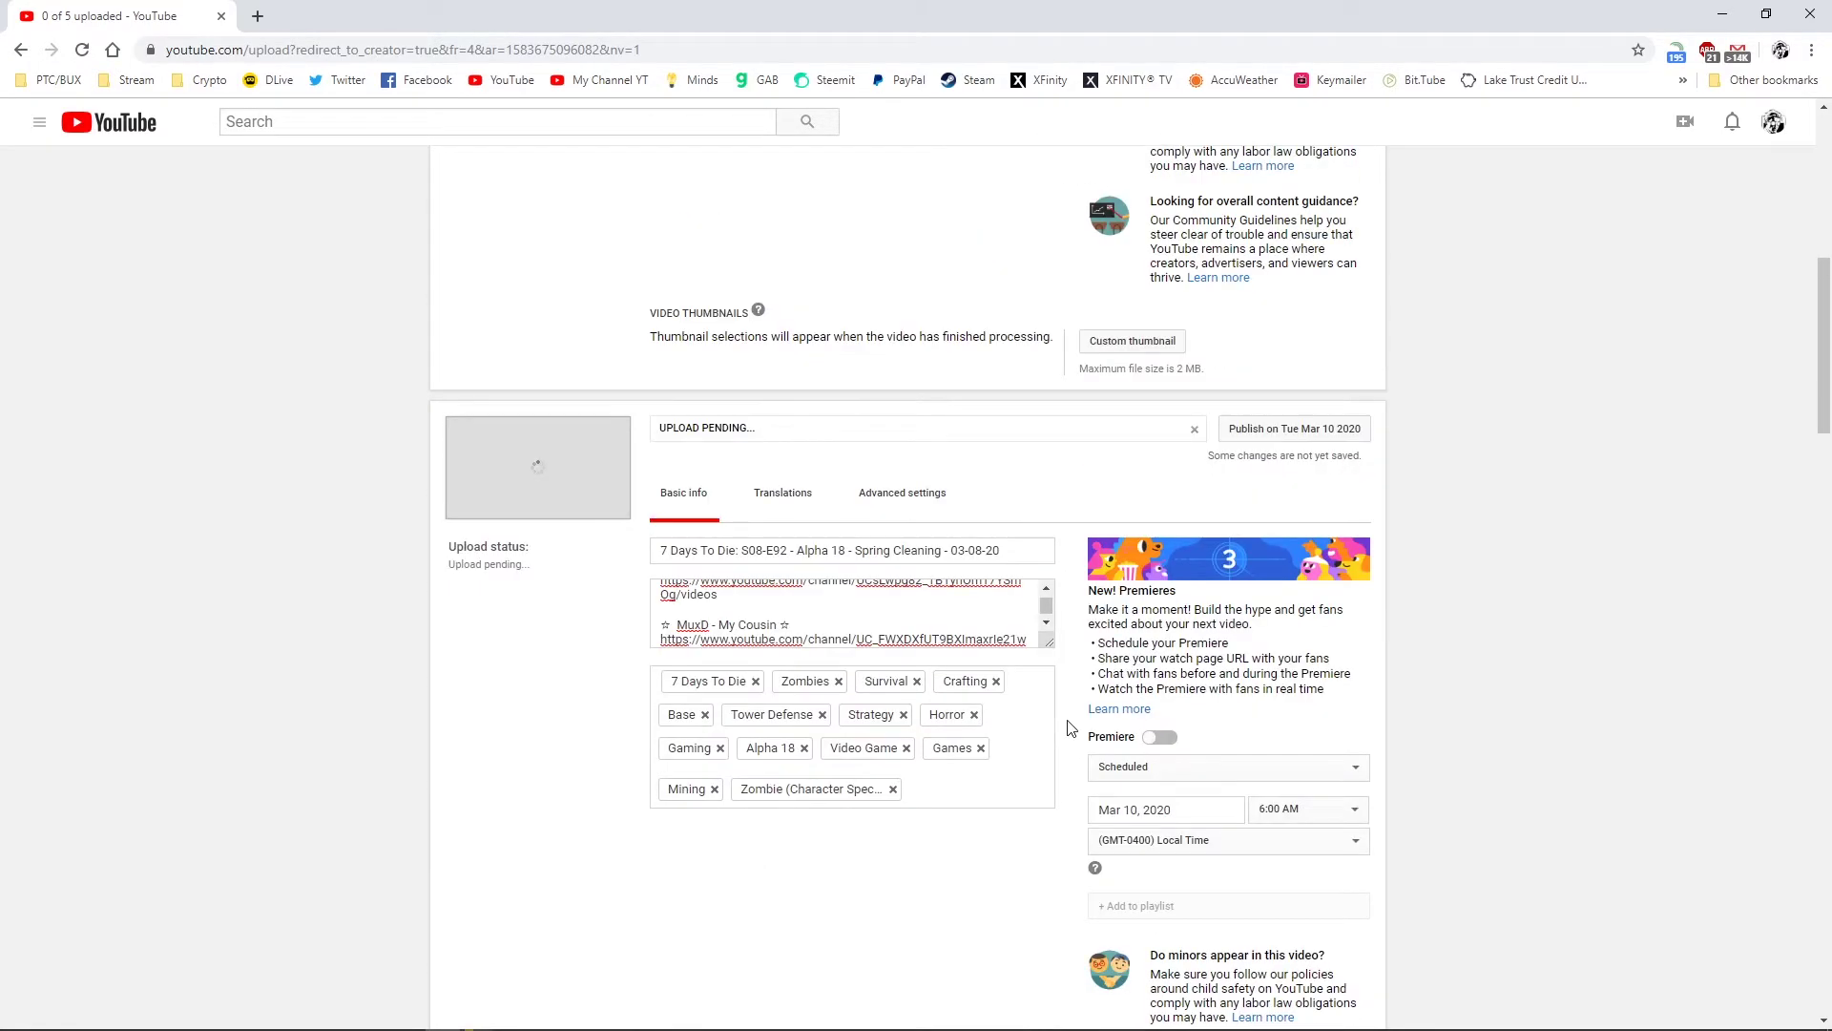
left_click(1109, 725)
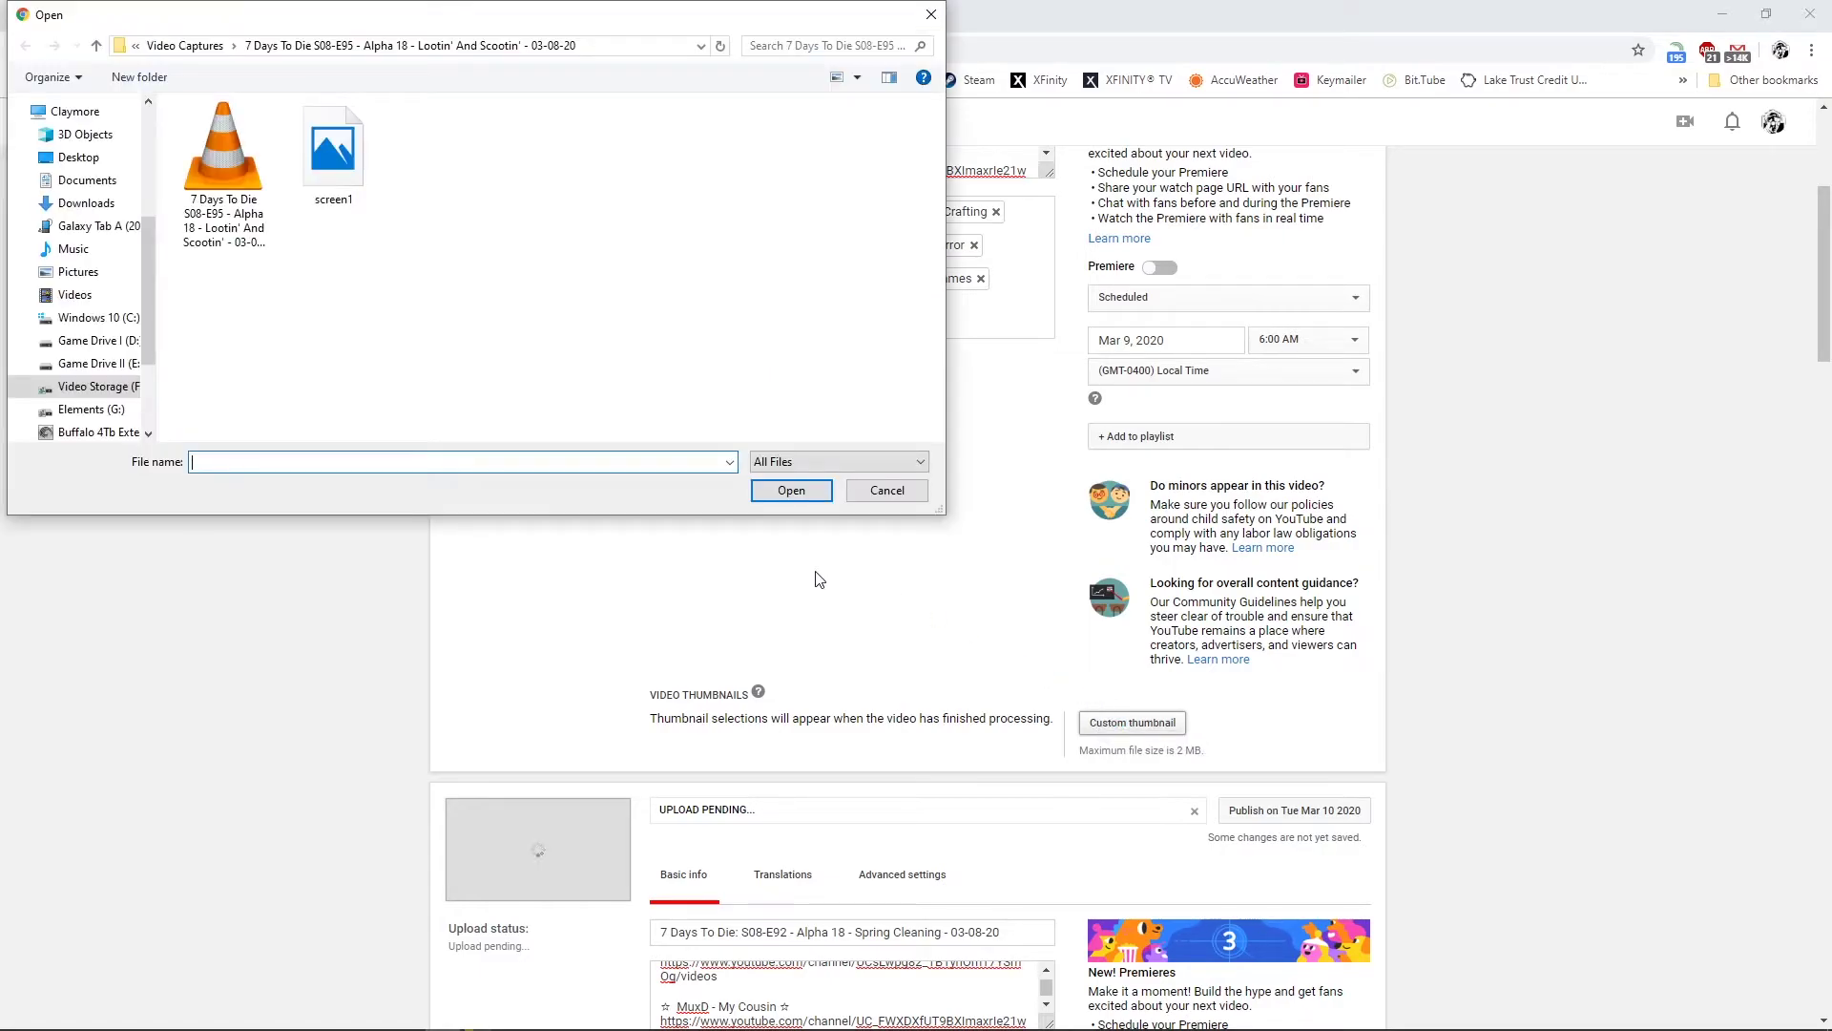
left_click(216, 50)
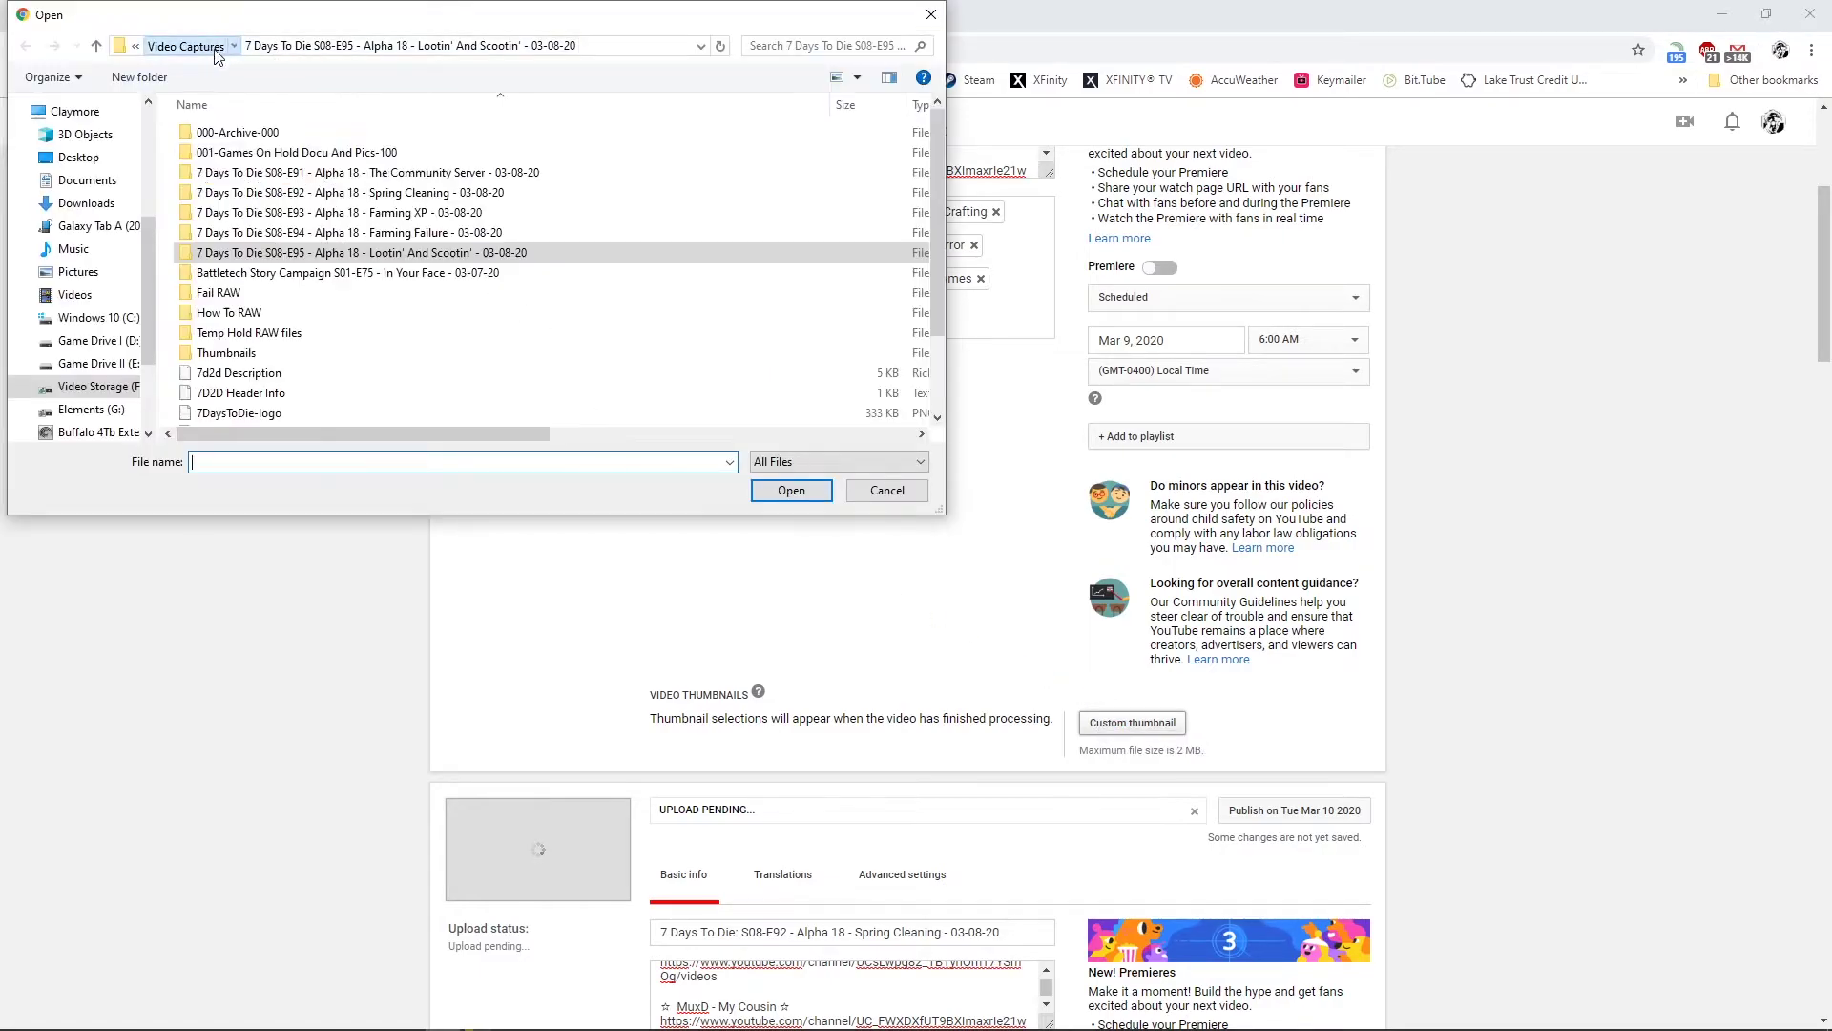
double_click(370, 175)
left_click(333, 153)
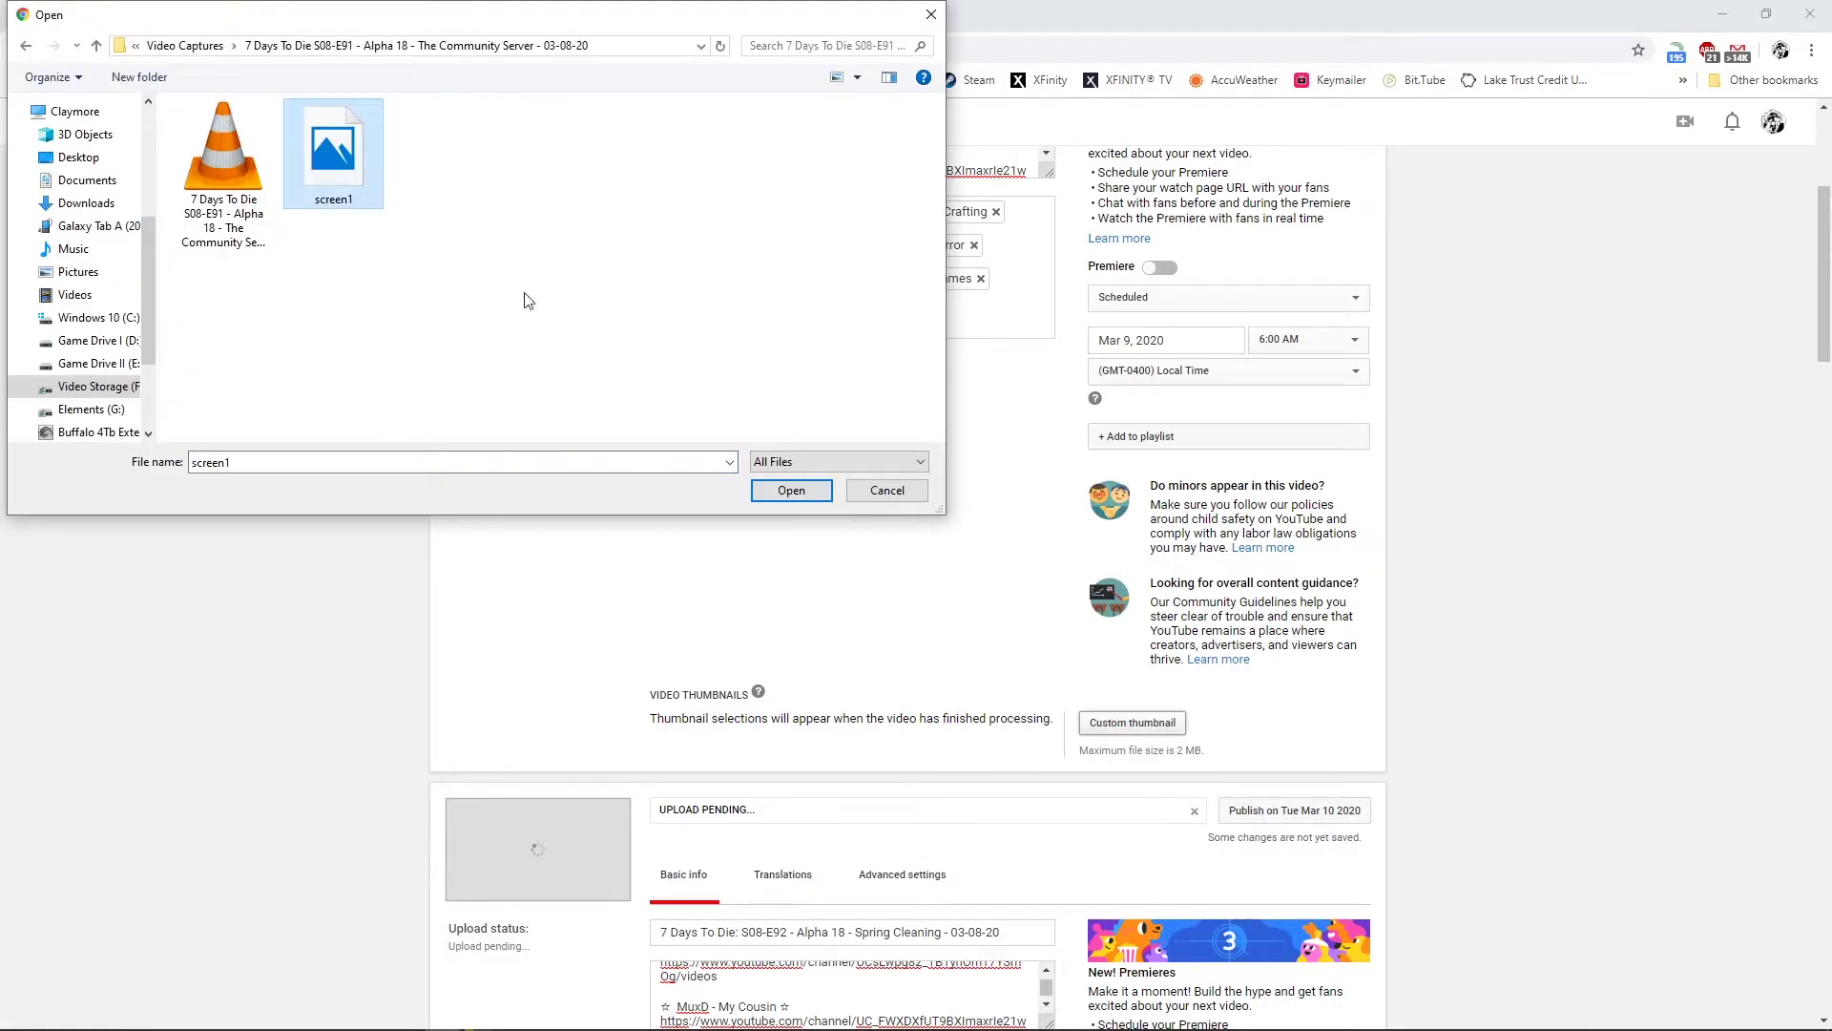
left_click(791, 490)
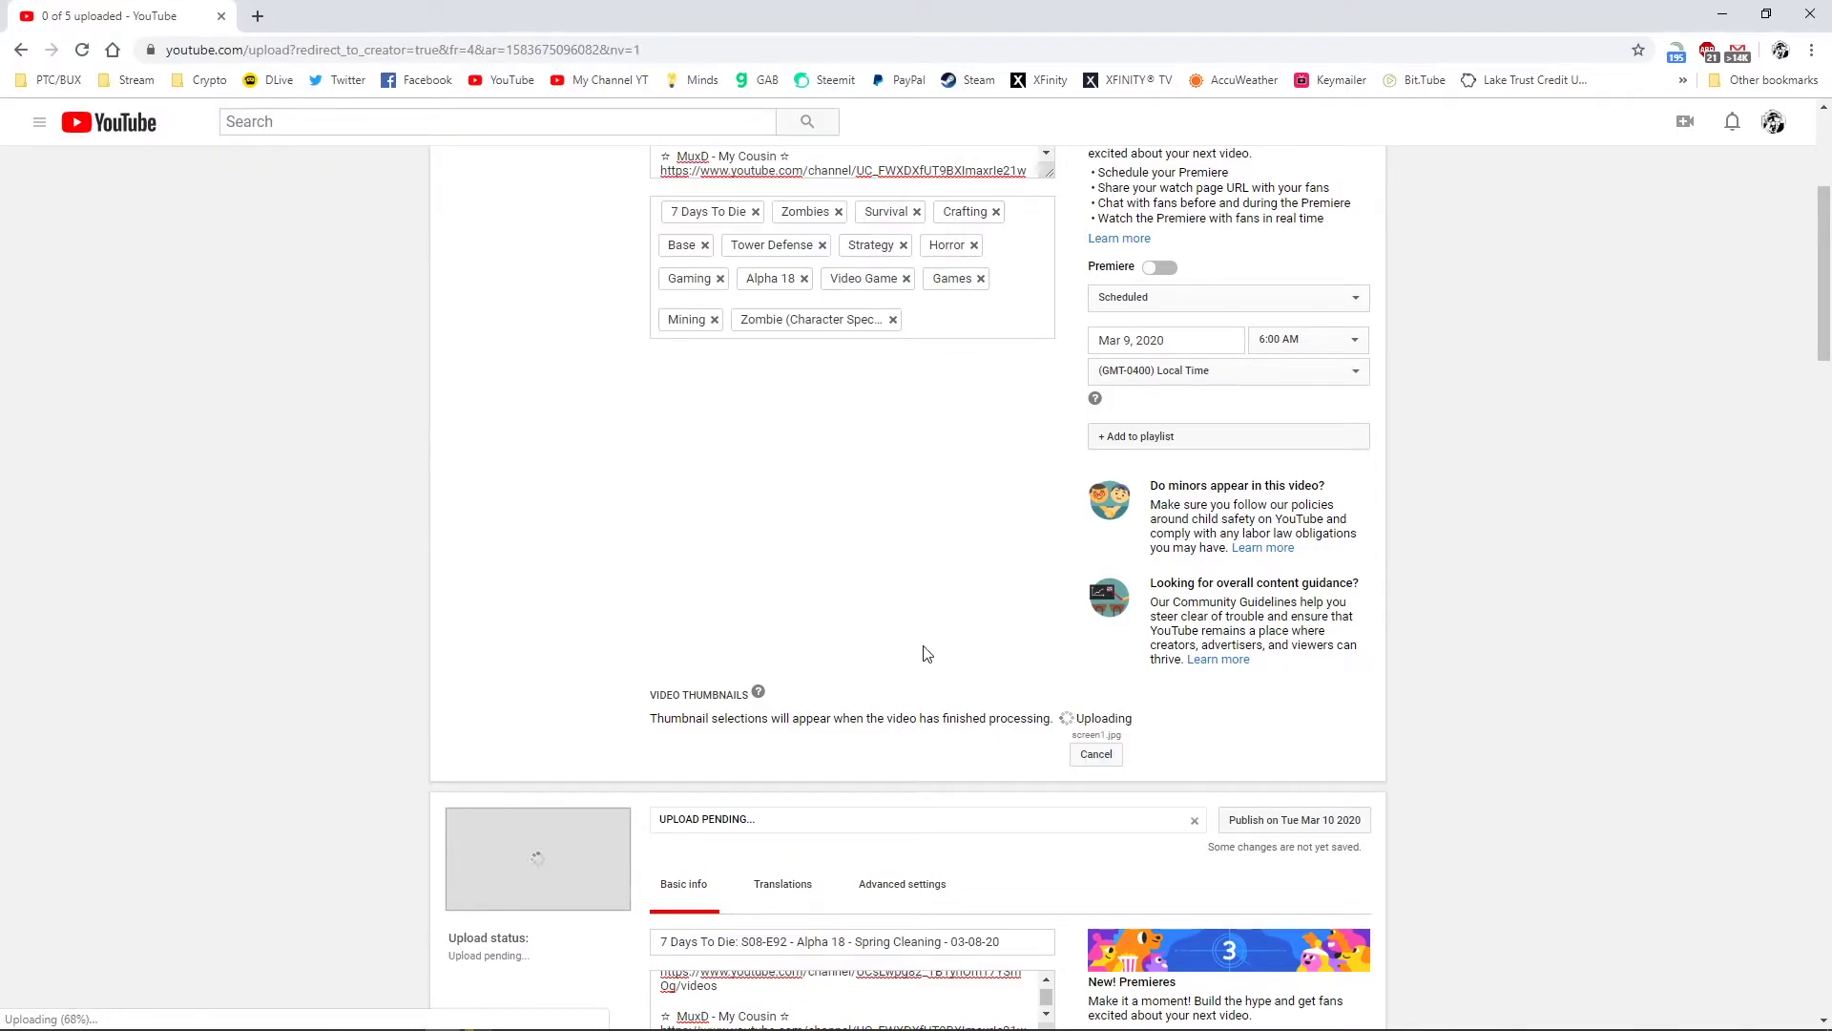
scroll(959, 782, "down", 20)
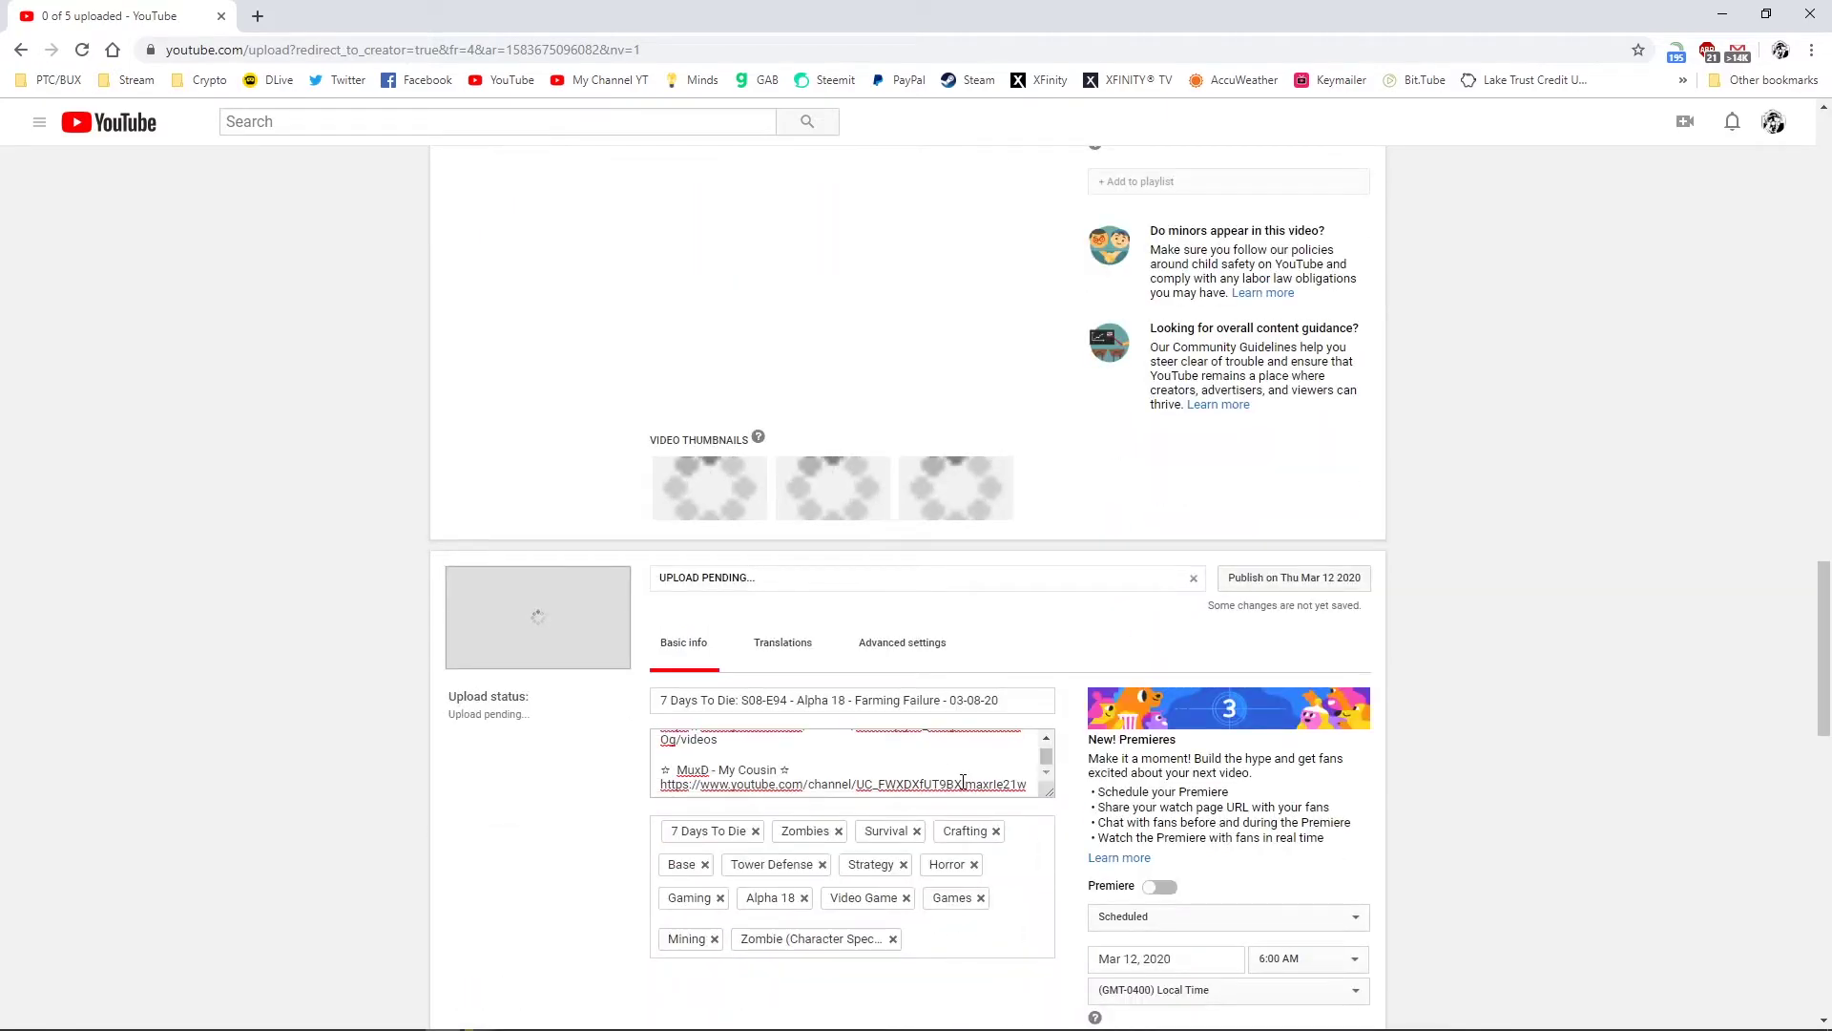
scroll(1422, 827, "down", 5)
scroll(1429, 828, "down", 18)
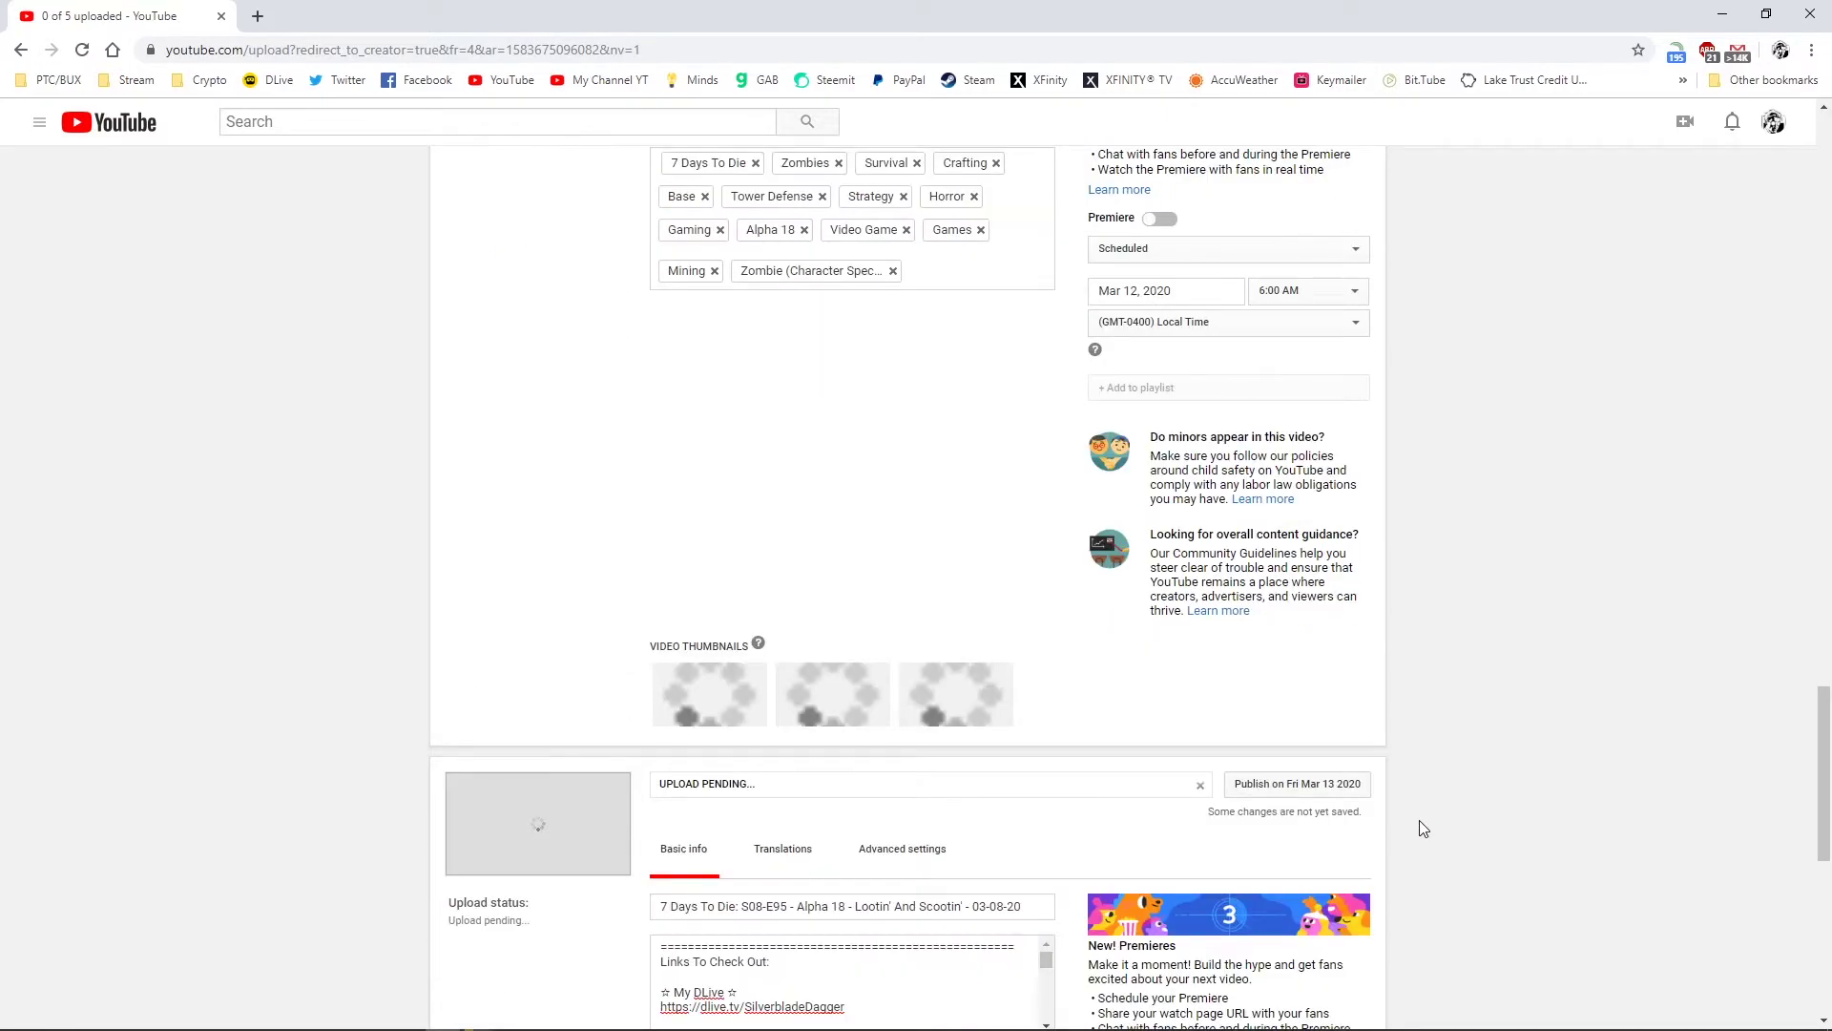
scroll(1393, 823, "up", 9)
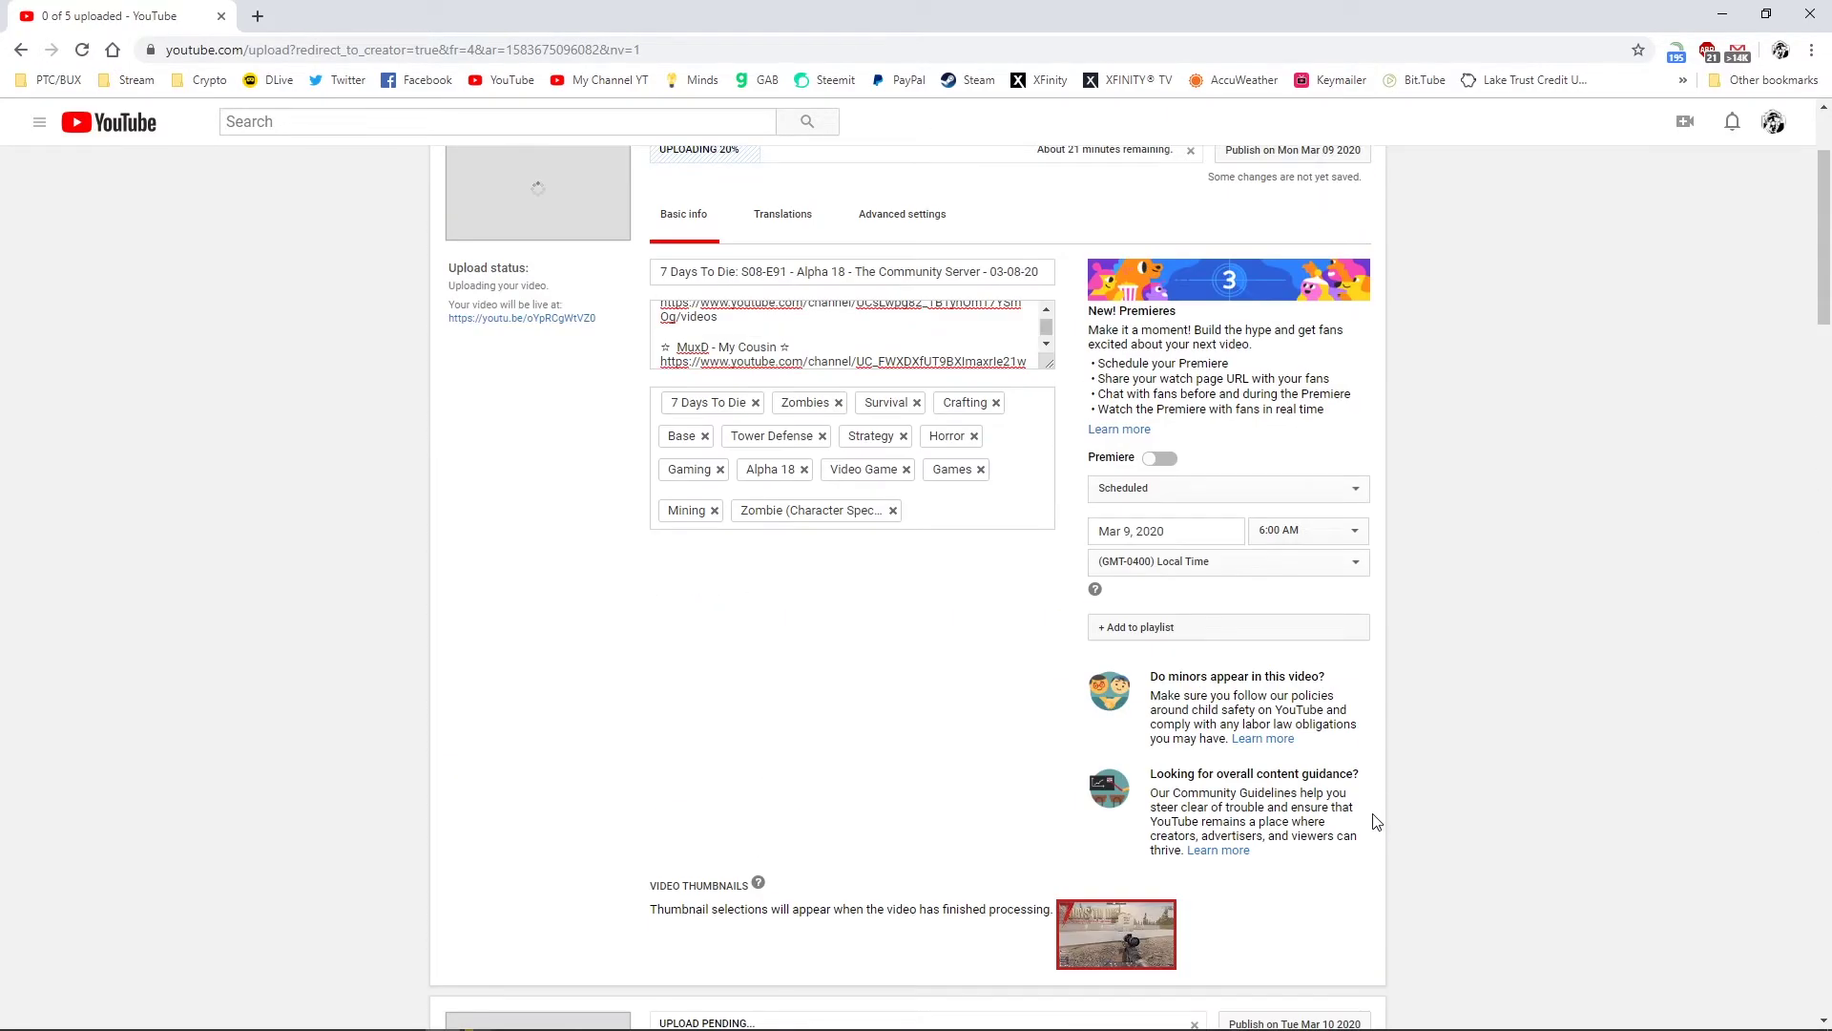
scroll(1336, 811, "down", 2)
Open the E91 video's advanced settings and sort its comments by Newest first
scroll(1229, 768, "up", 4)
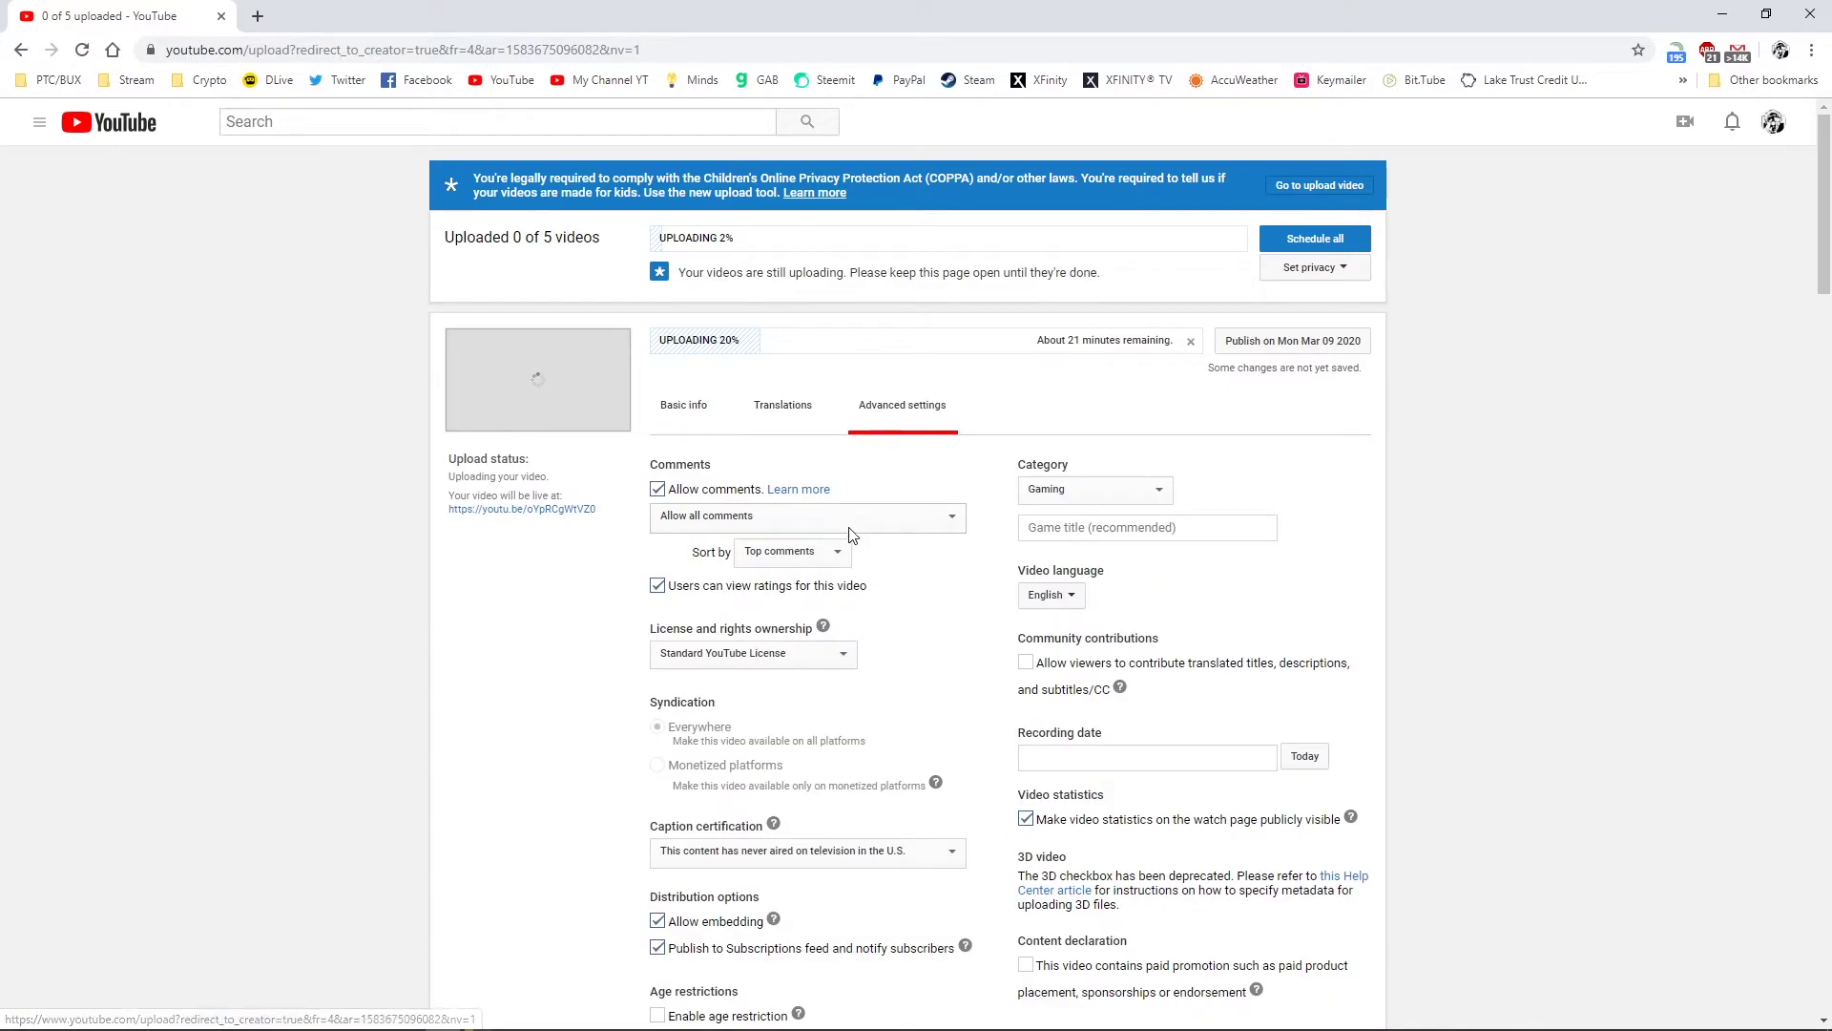
left_click(811, 552)
left_click(802, 590)
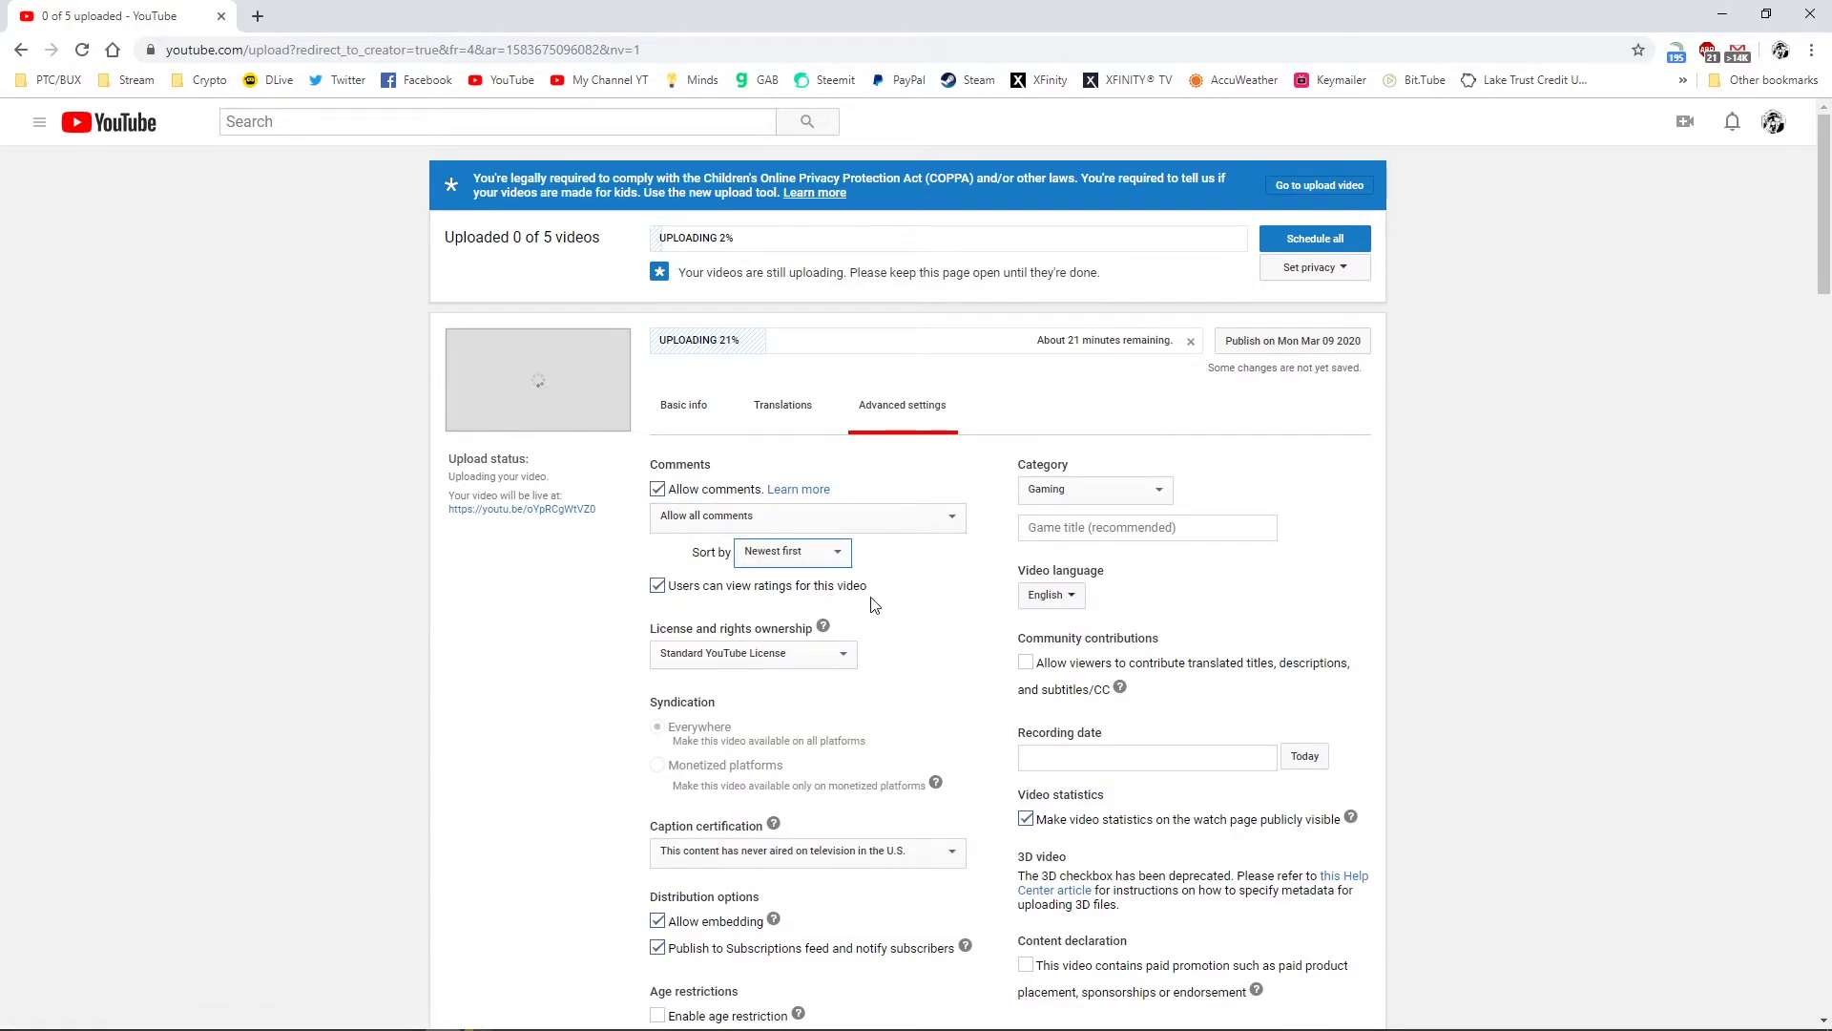
Set the E91 video's game title to 7 Days to Die and its recording date to today, March 8, 2020
left_click(1134, 532)
type("7 days")
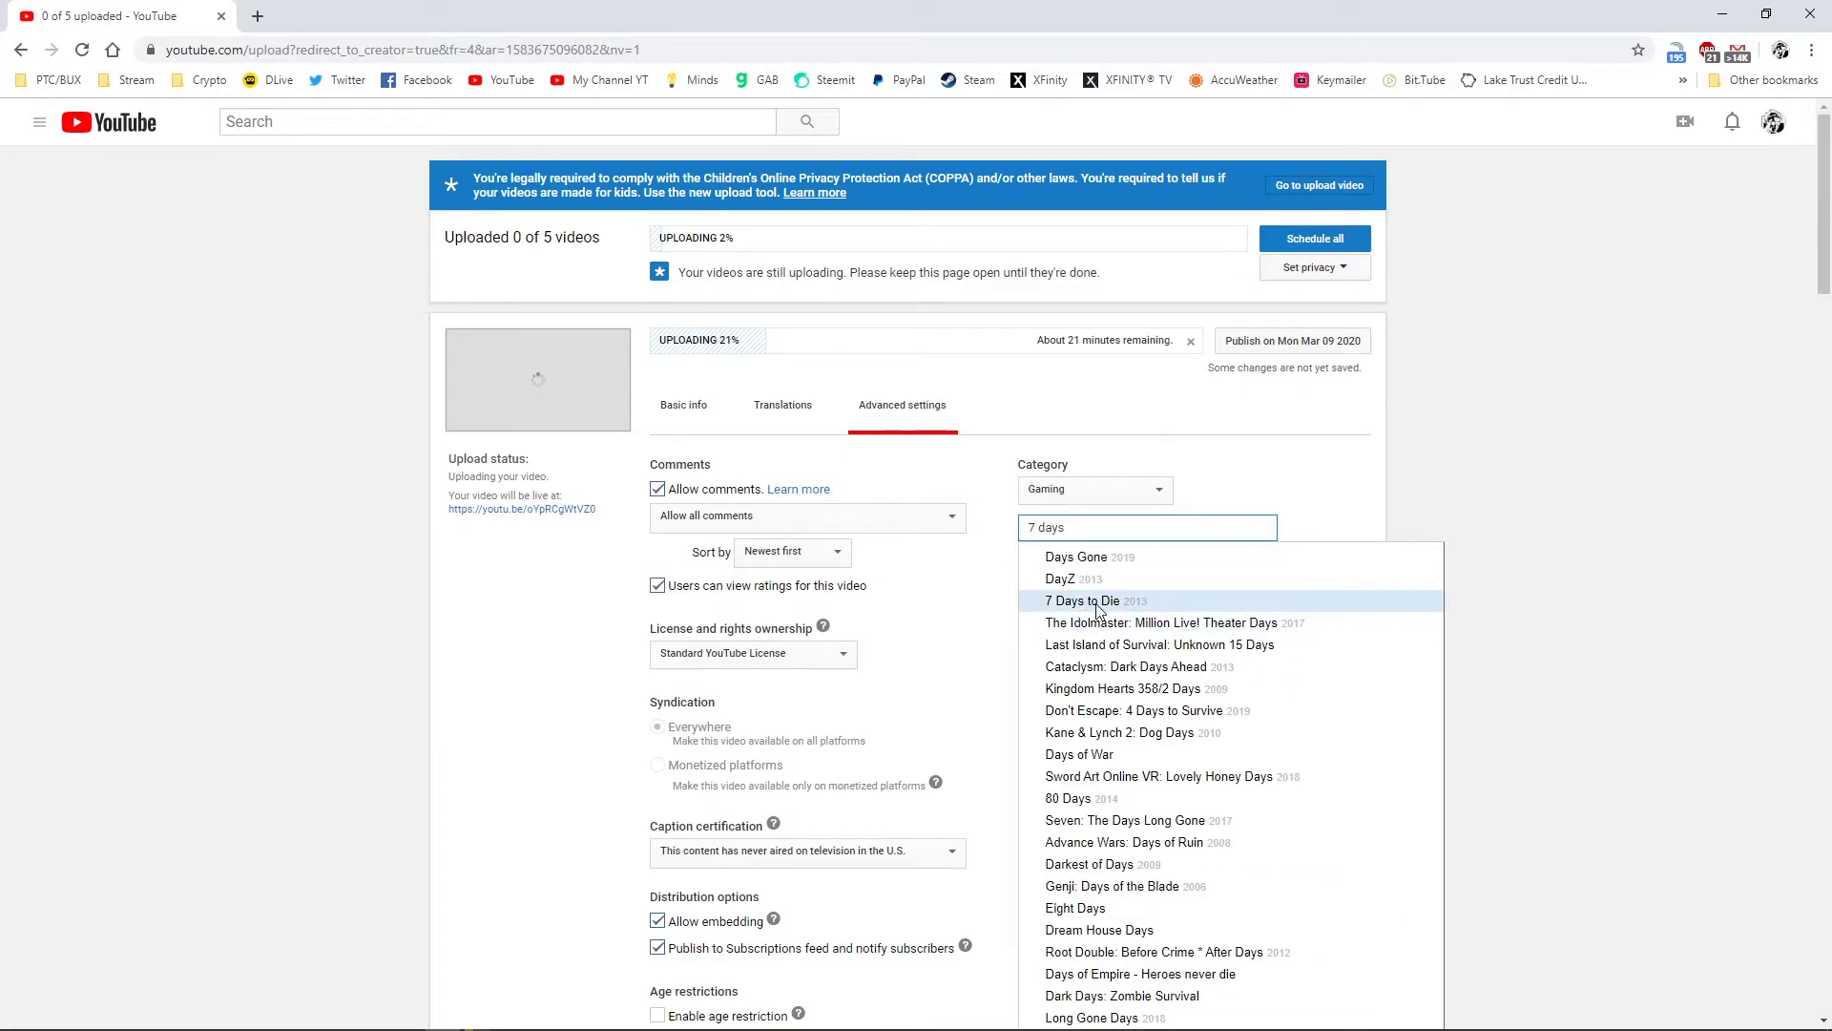
left_click(1097, 603)
left_click(1302, 756)
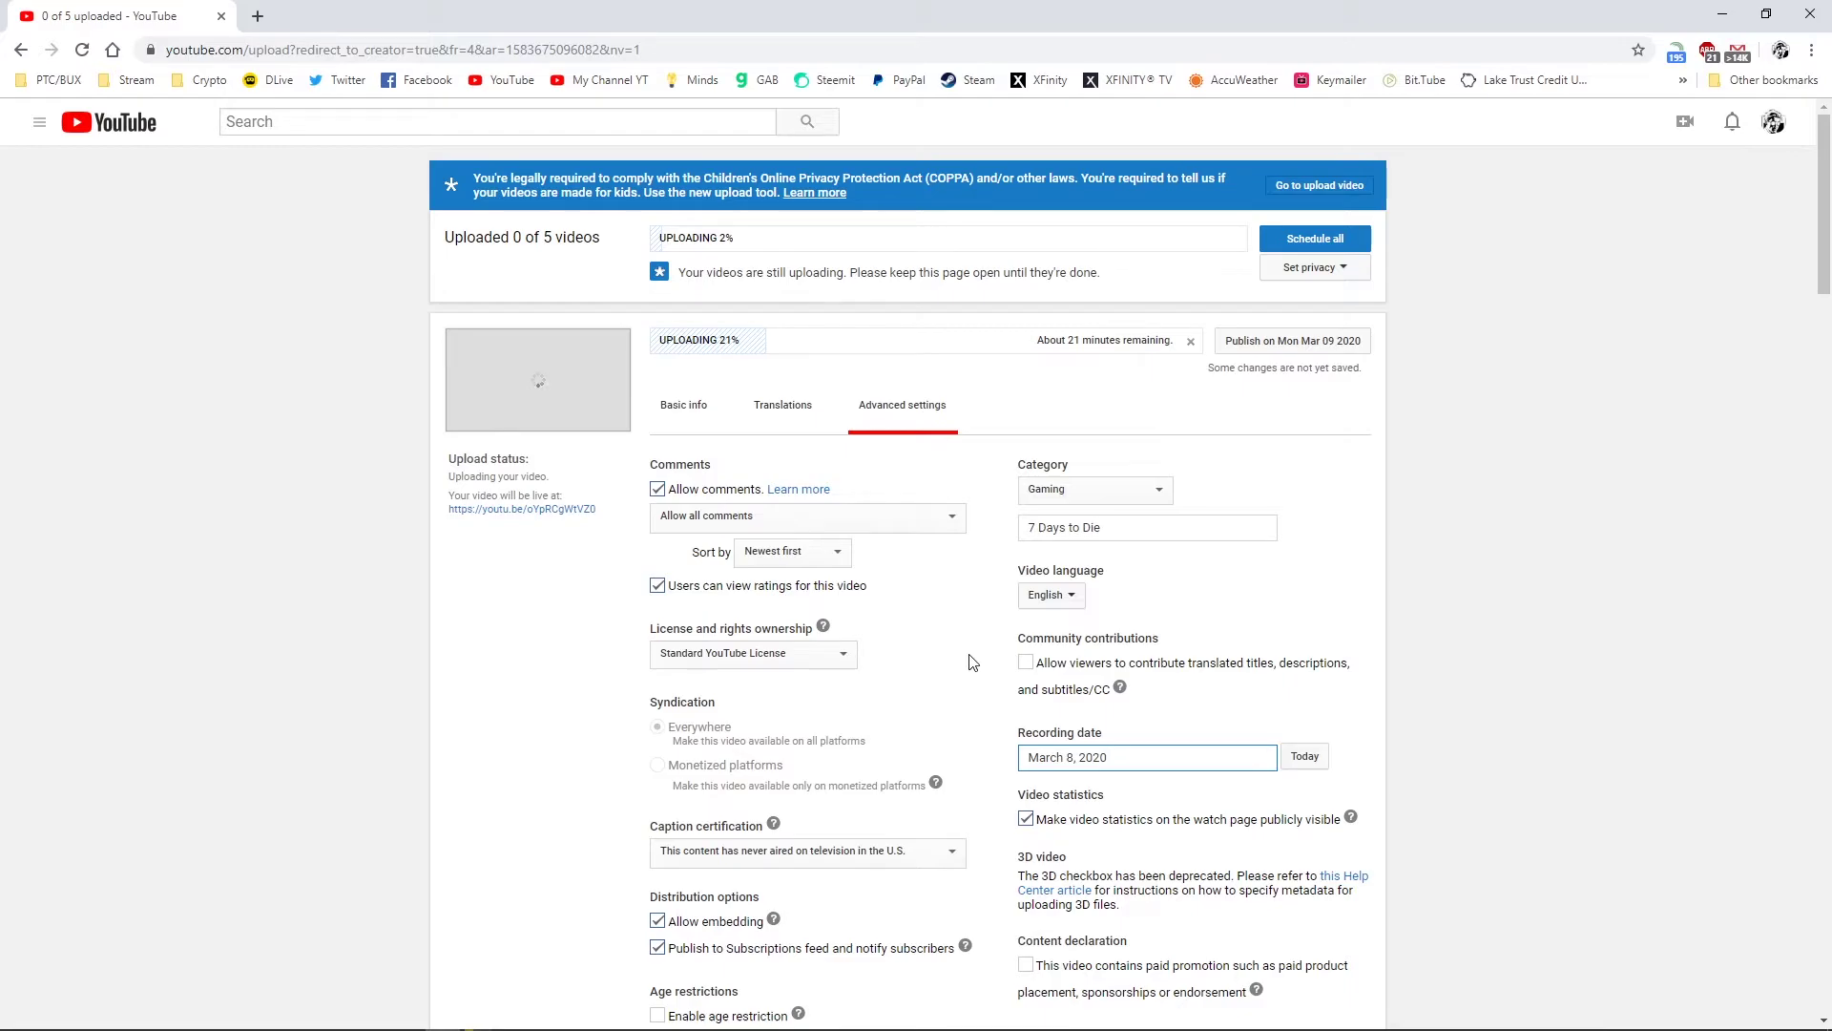
Open the E92 video's advanced settings and sort its comments by Newest first
scroll(972, 662, "down", 6)
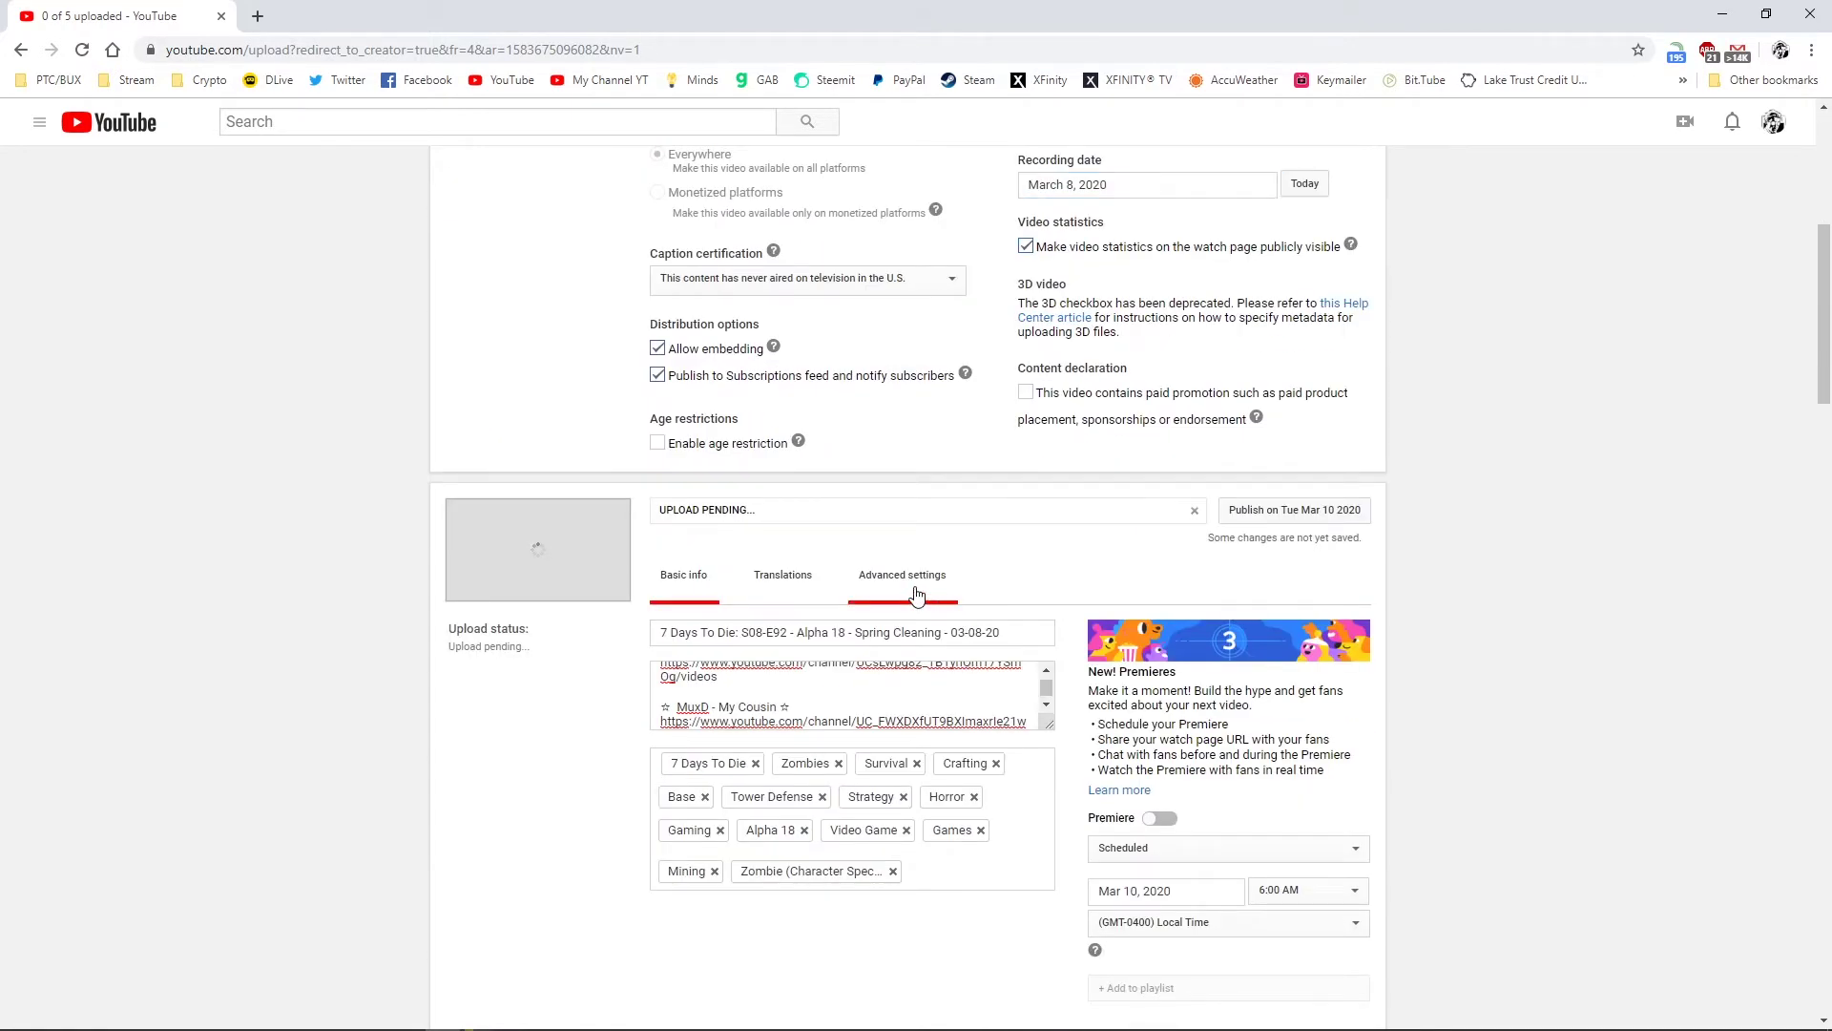
left_click(909, 586)
left_click(830, 722)
left_click(796, 756)
Set the E92 video's game title to 7 Days to Die and fill in its recording date
left_click(1119, 695)
type("7 days")
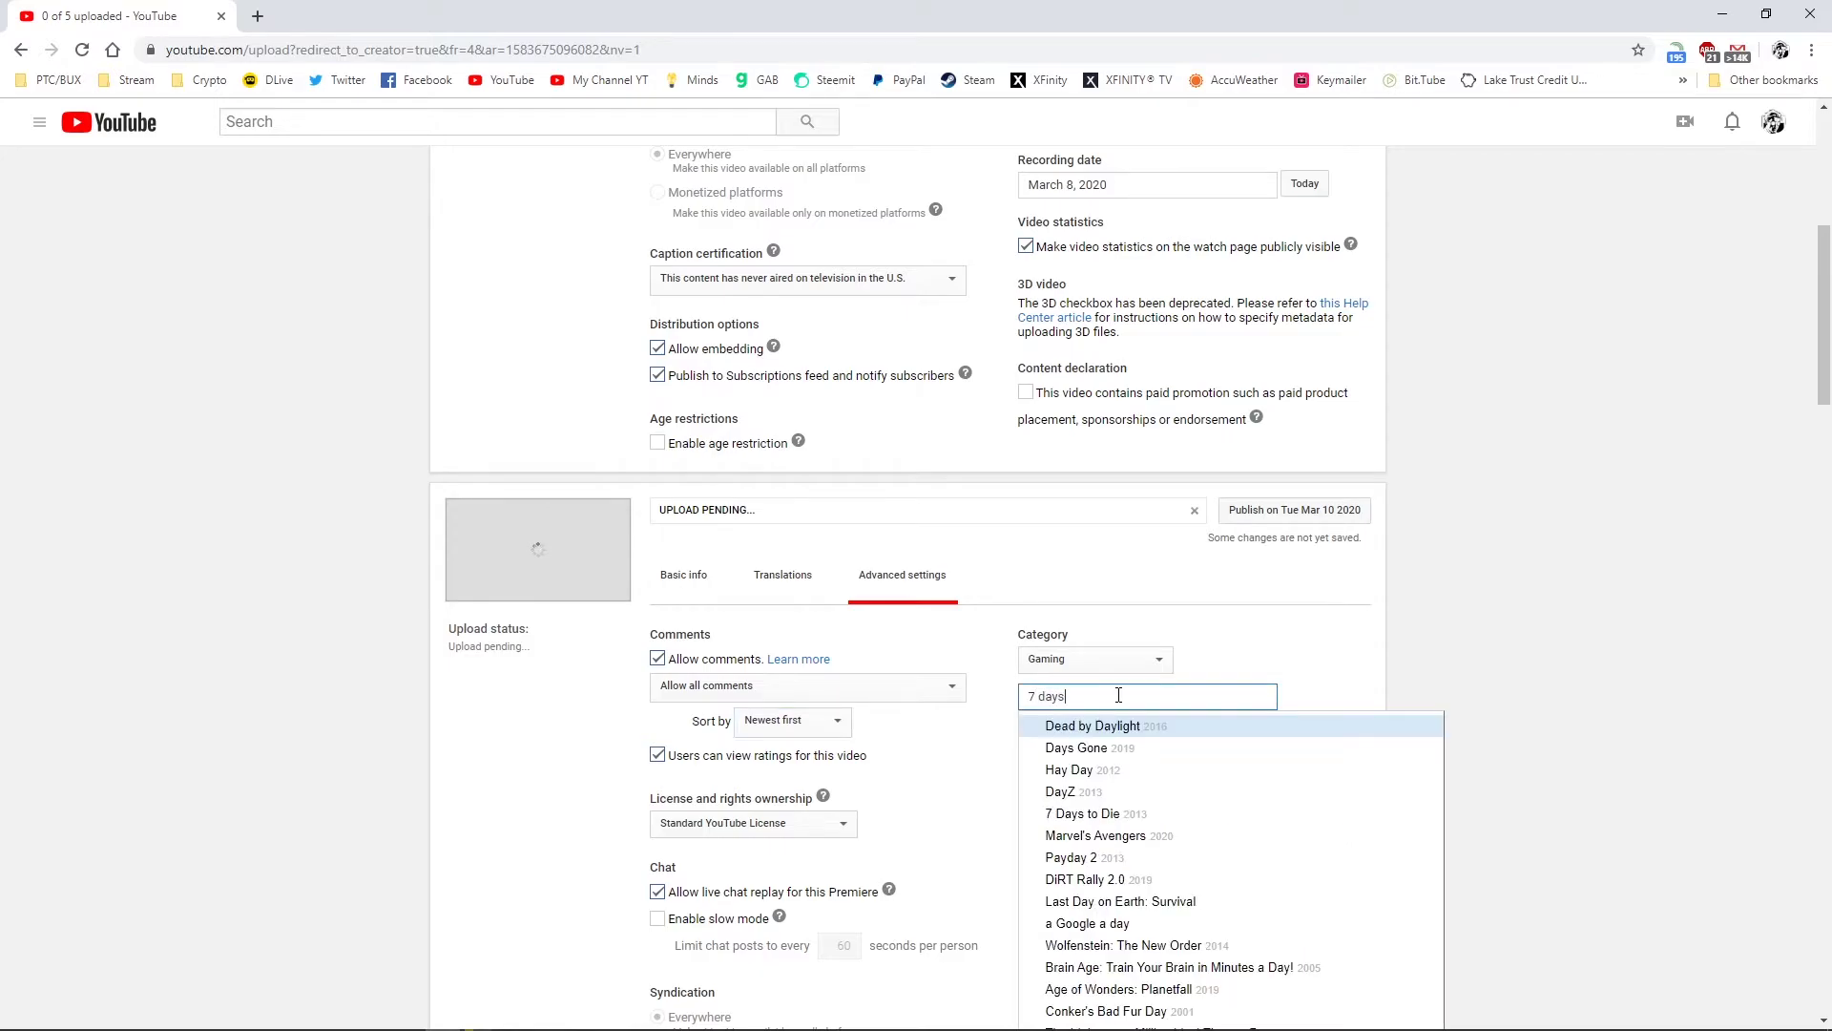
left_click(1103, 771)
scroll(1145, 716, "down", 3)
left_click(1097, 544)
Open the E93 video's advanced settings and sort its comments by Newest first
scroll(1098, 668, "down", 4)
scroll(1031, 804, "down", 3)
left_click(902, 386)
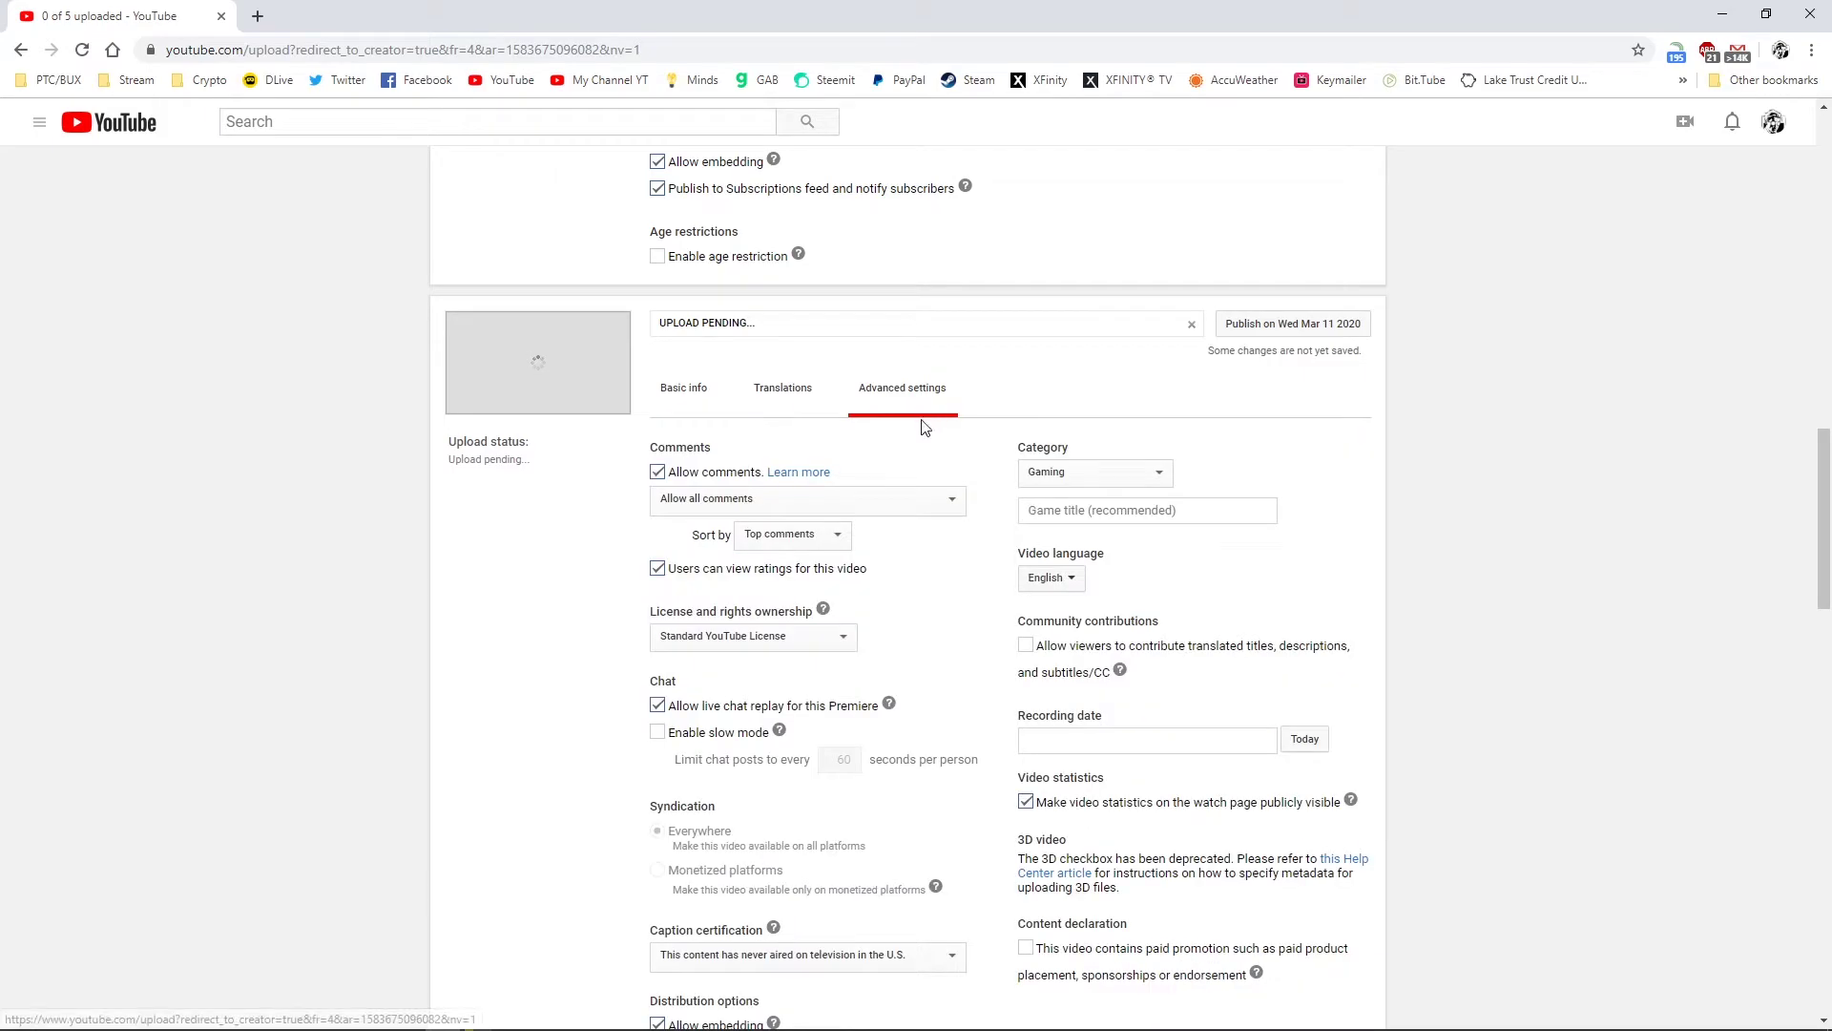
scroll(931, 735, "up", 4)
scroll(916, 534, "down", 5)
left_click(799, 496)
left_click(800, 439)
left_click(800, 461)
left_click(802, 474)
left_click(800, 439)
left_click(784, 477)
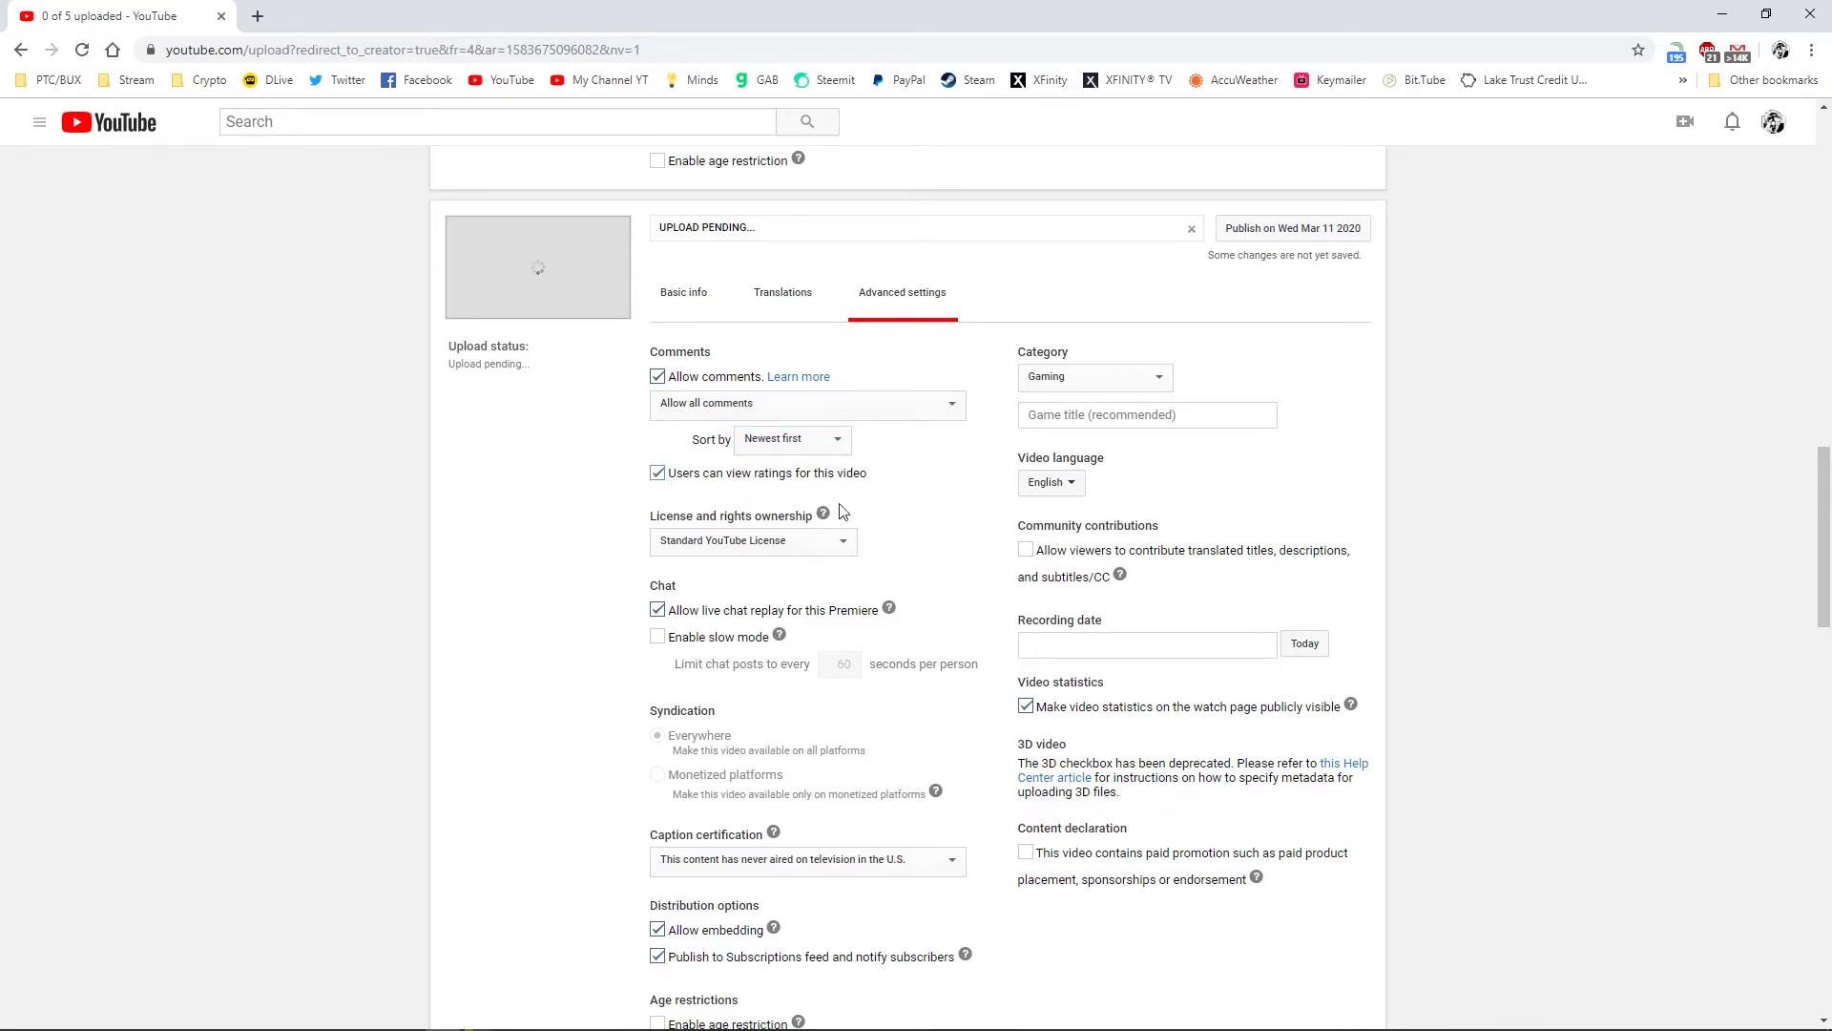
Set the E93 video's game title to 7 Days to Die and its recording date to today, March 8, 2020
left_click(1095, 415)
type("7 day")
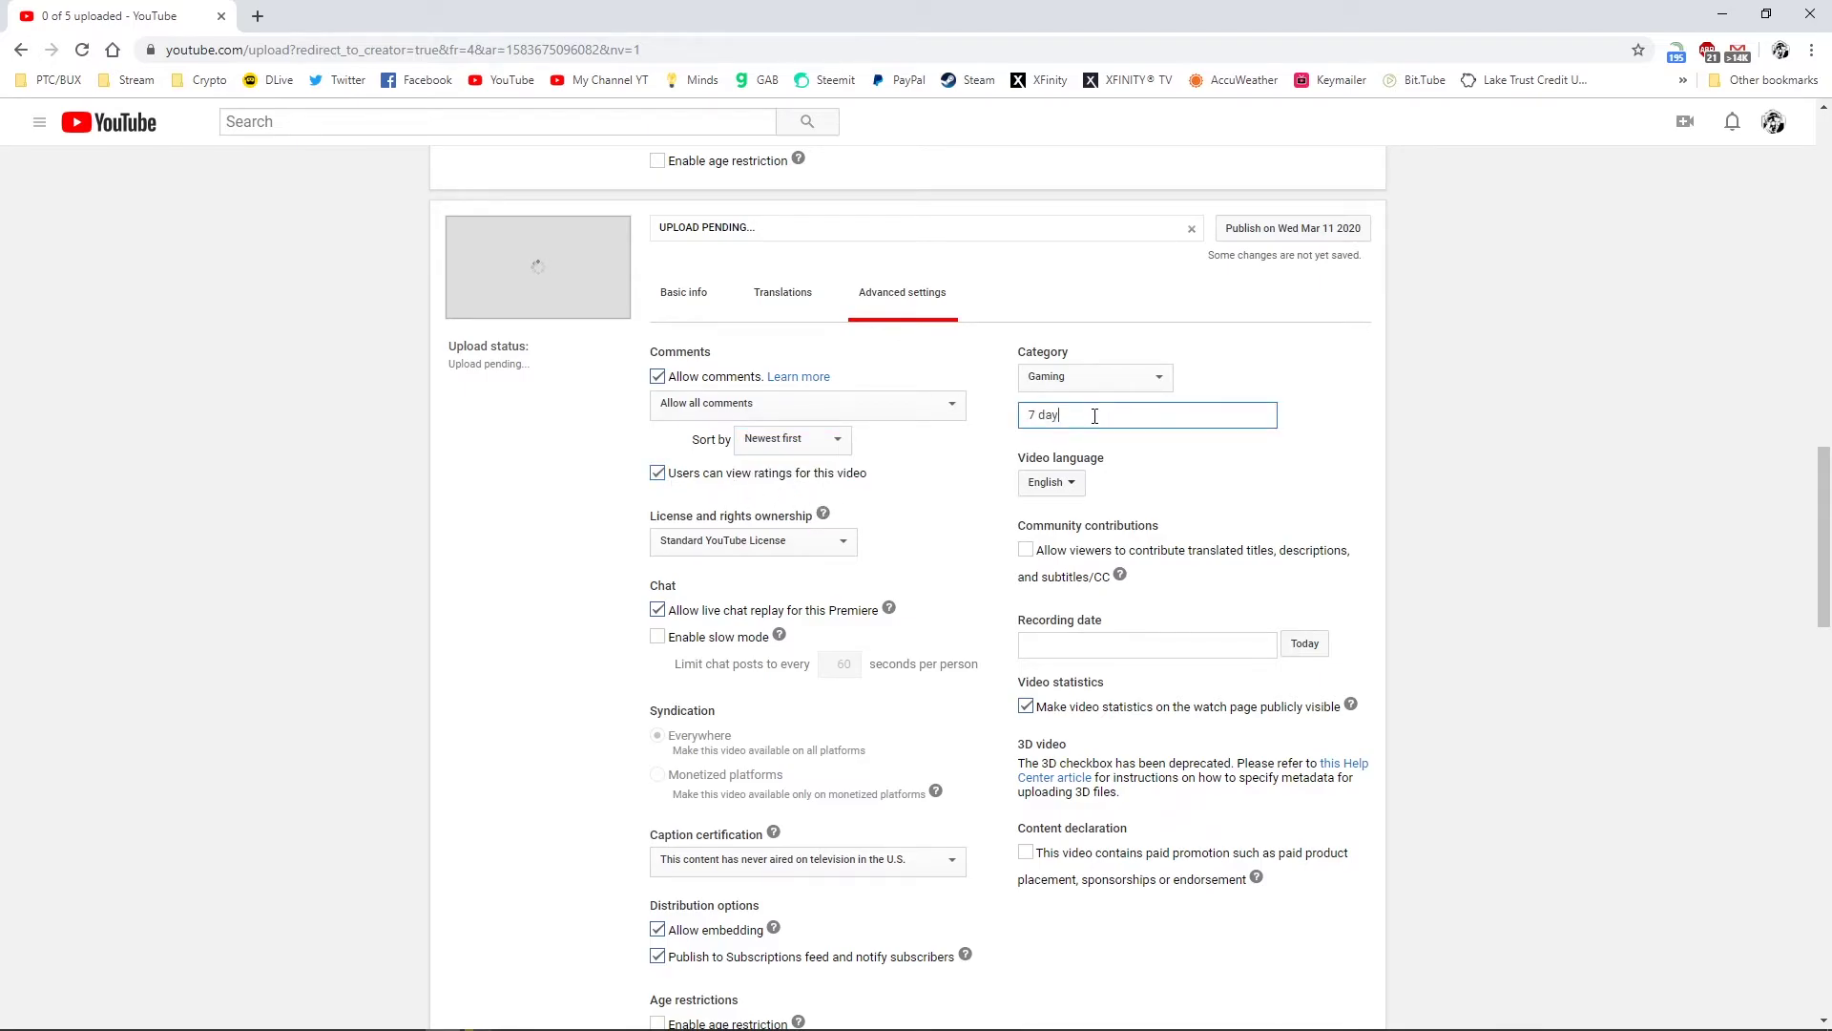
type("s")
left_click(1088, 488)
left_click(1304, 643)
Open the E94 video's advanced settings and sort its comments by Newest first
scroll(958, 685, "down", 7)
left_click(905, 488)
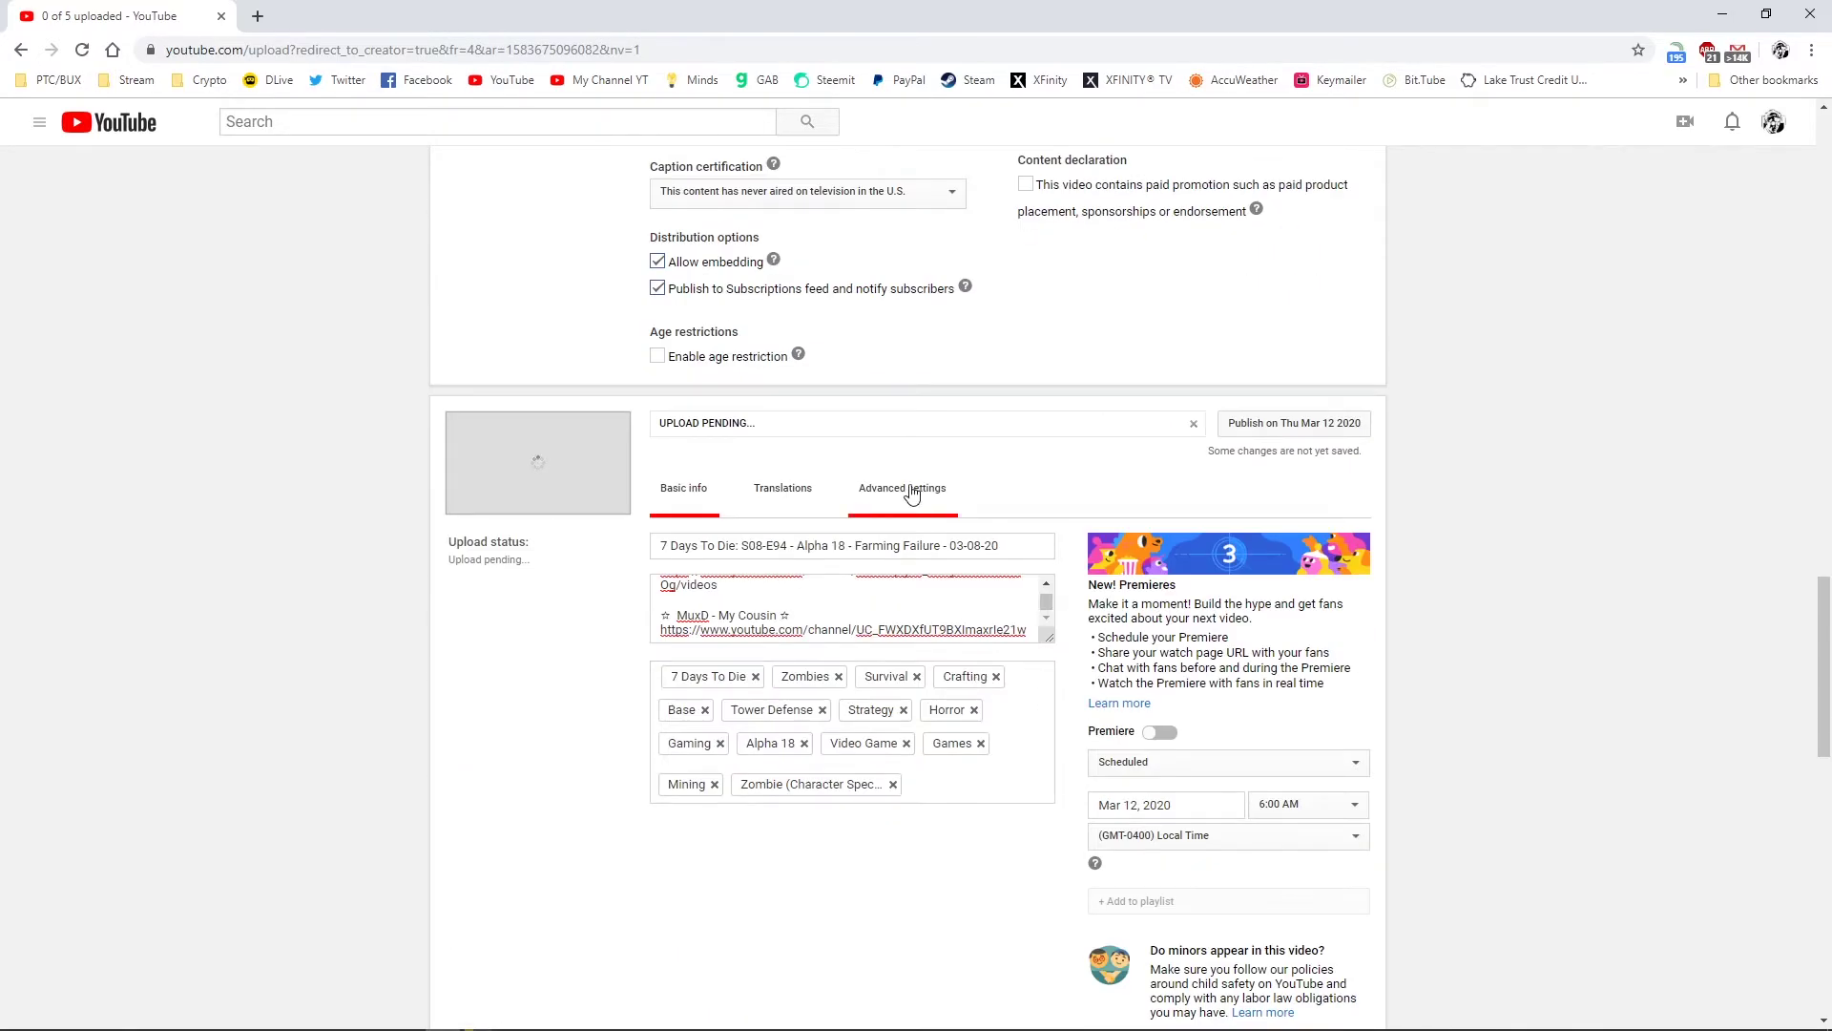
left_click(840, 634)
left_click(830, 670)
Set the E94 video's game title to 7 Days to Die and its recording date to today, March 8, 2020
left_click(1100, 613)
type("7 days")
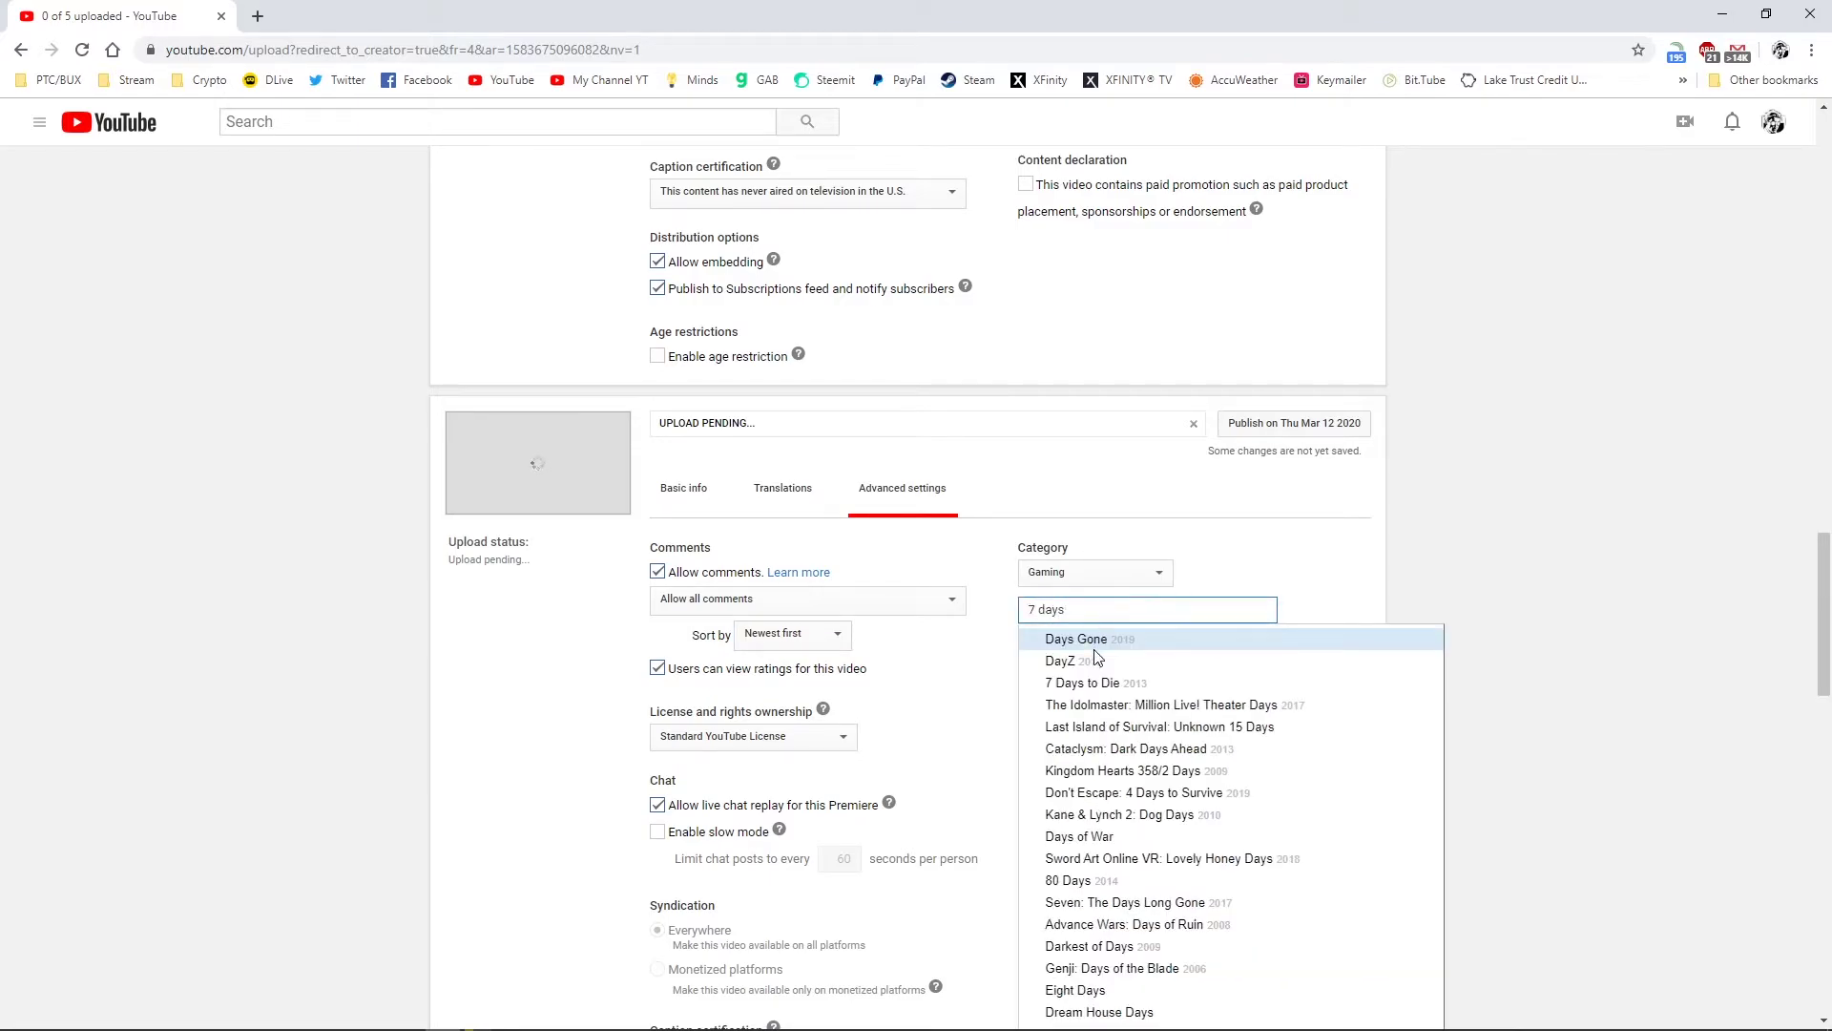
left_click(1095, 682)
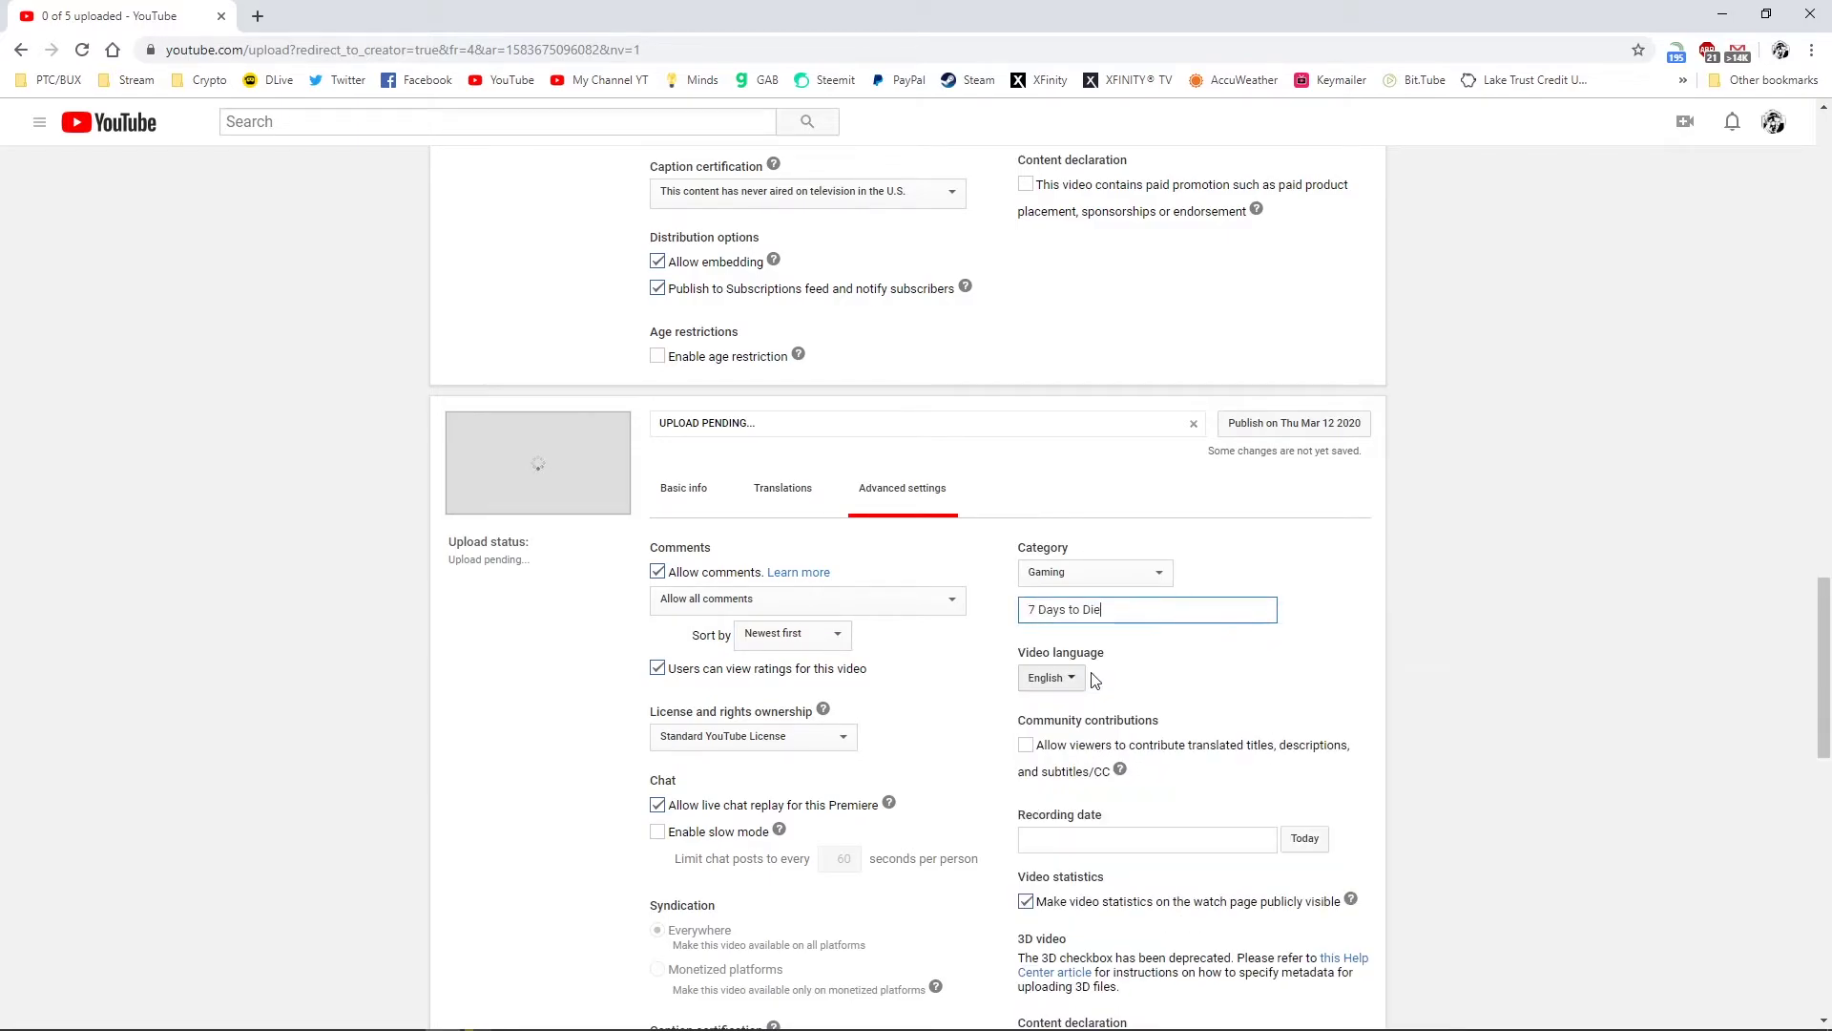
left_click(1303, 839)
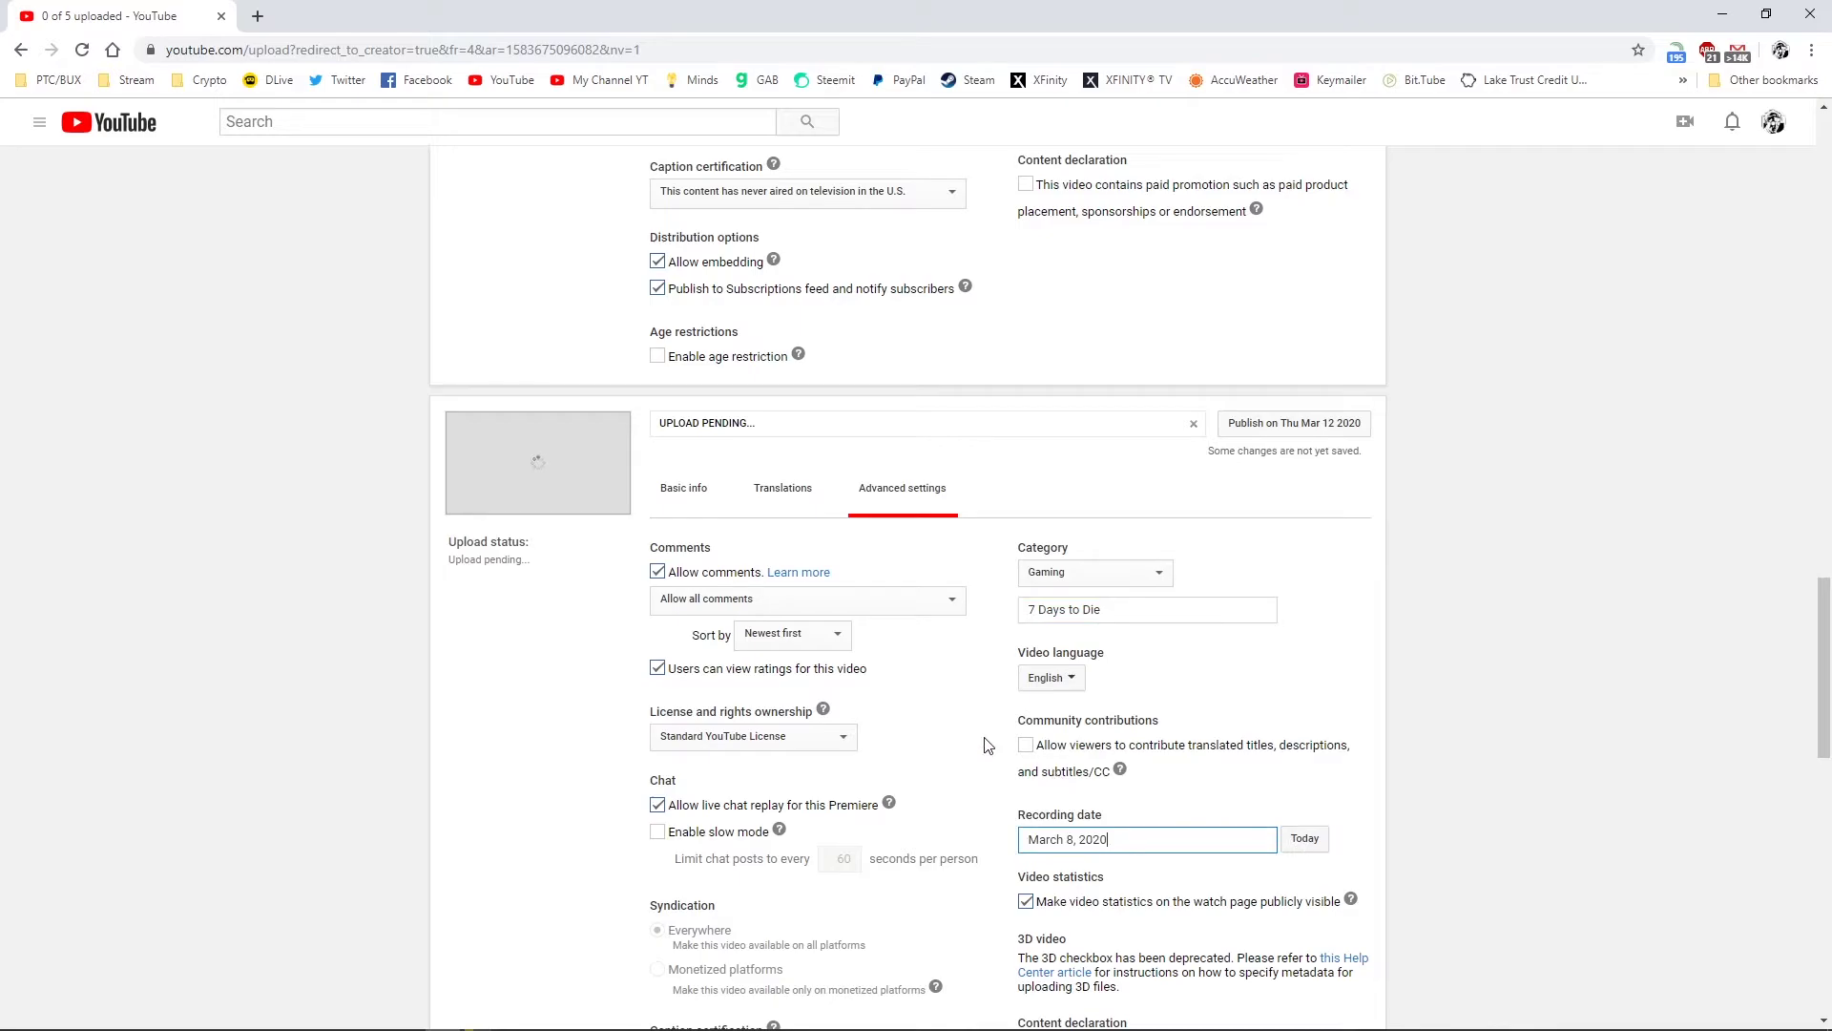
Open the E95 video's advanced settings and sort its comments by Newest first
scroll(948, 725, "down", 7)
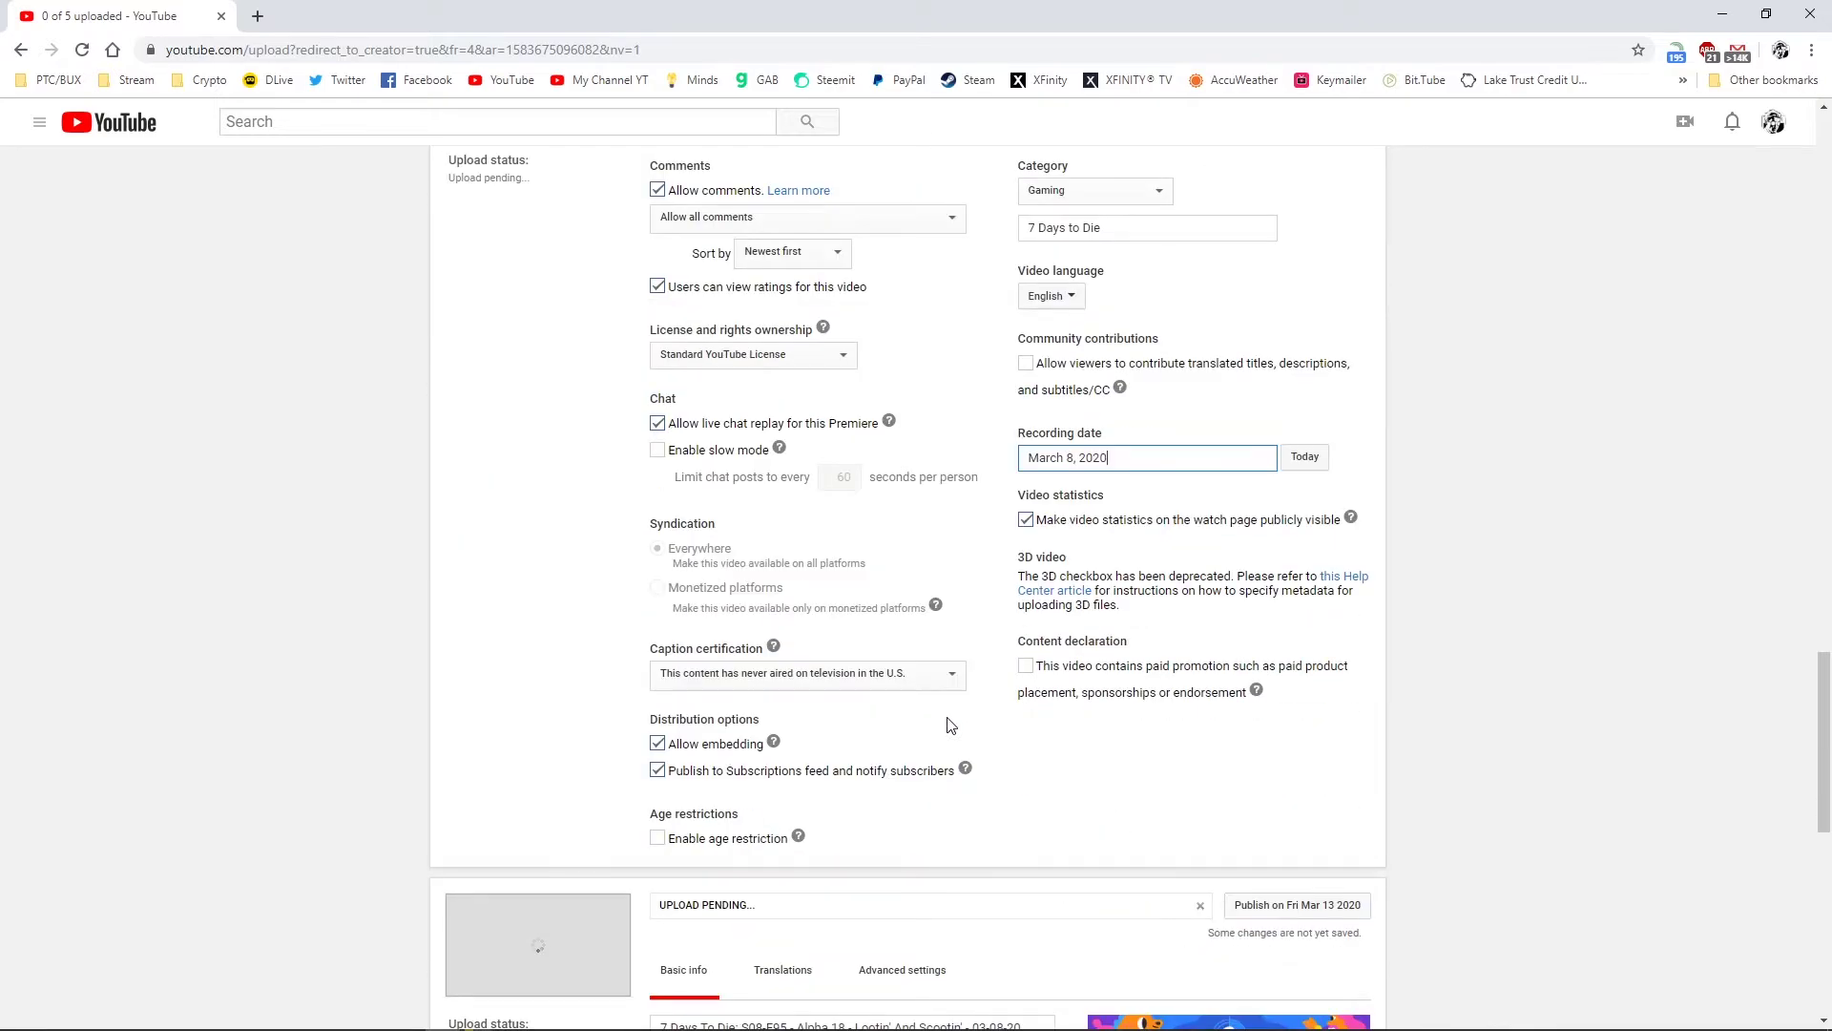
left_click(945, 702)
scroll(989, 720, "down", 2)
left_click(834, 645)
left_click(824, 670)
Set the E95 video's game title to 7 Days to Die and its recording date to today, March 8, 2020
left_click(1101, 621)
type("7 days")
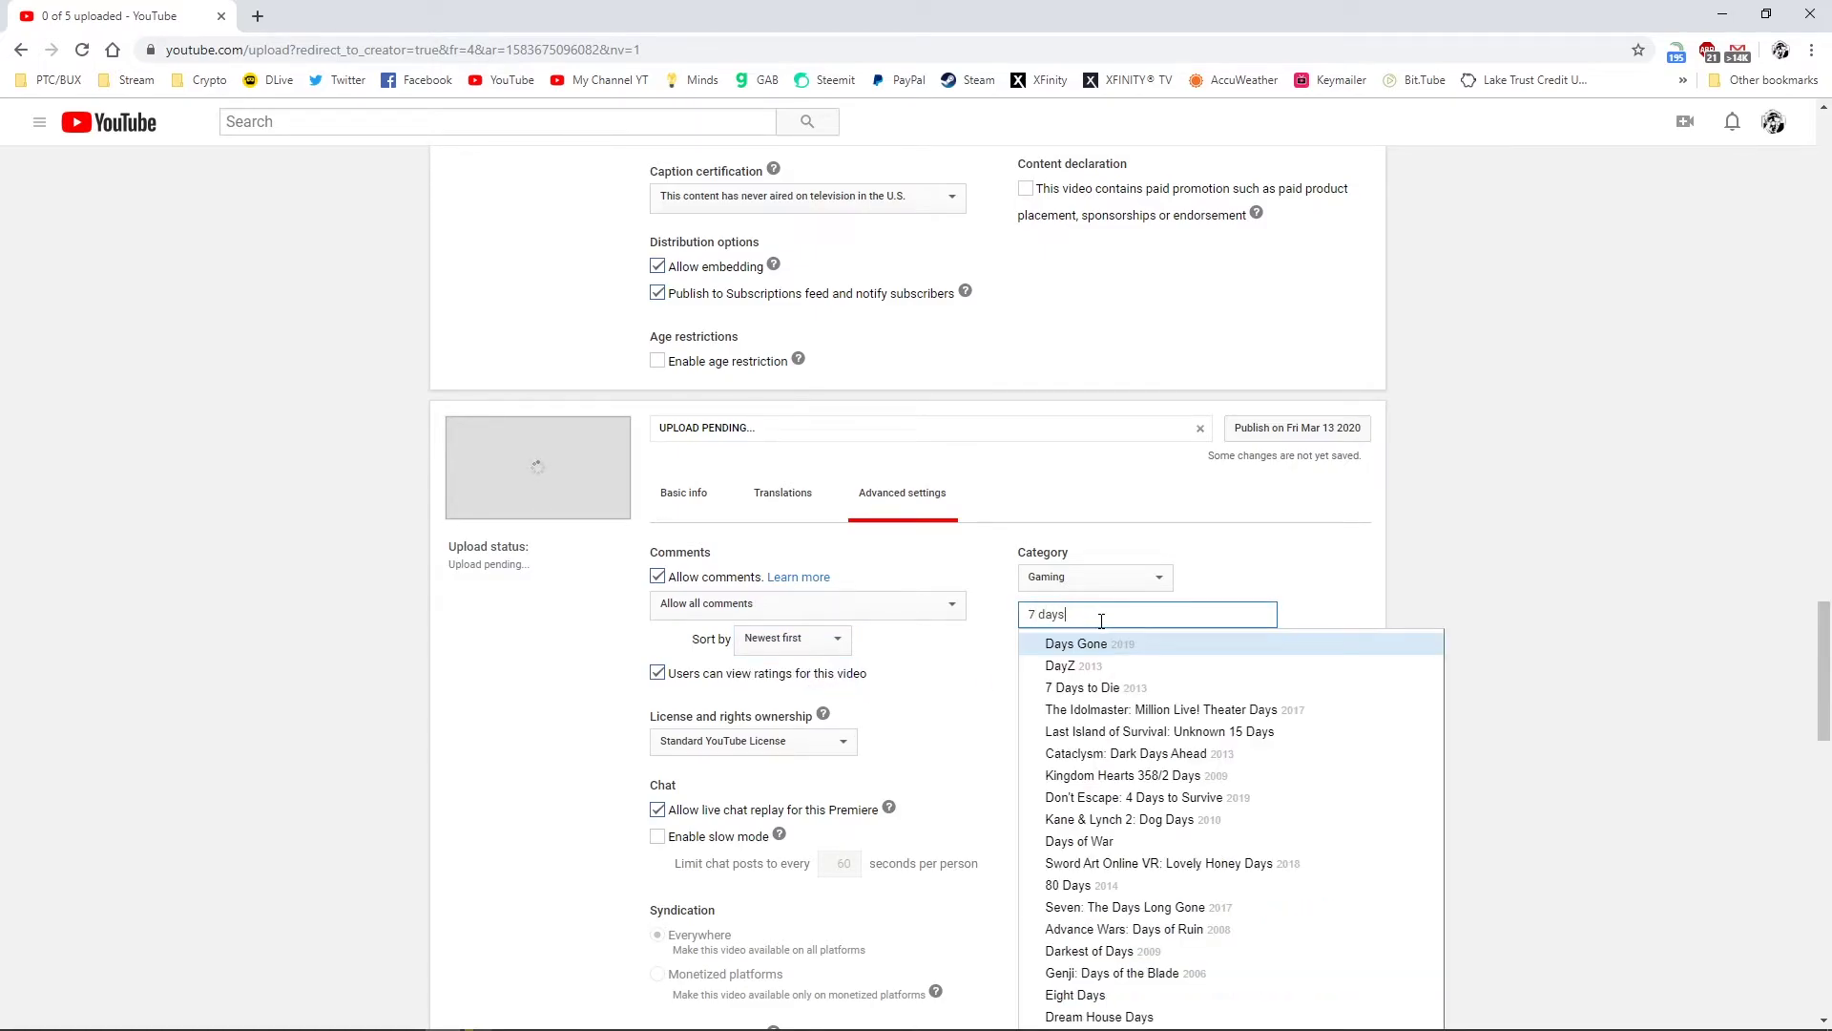
left_click(1080, 689)
scroll(998, 731, "down", 1)
left_click(1317, 748)
scroll(944, 740, "down", 4)
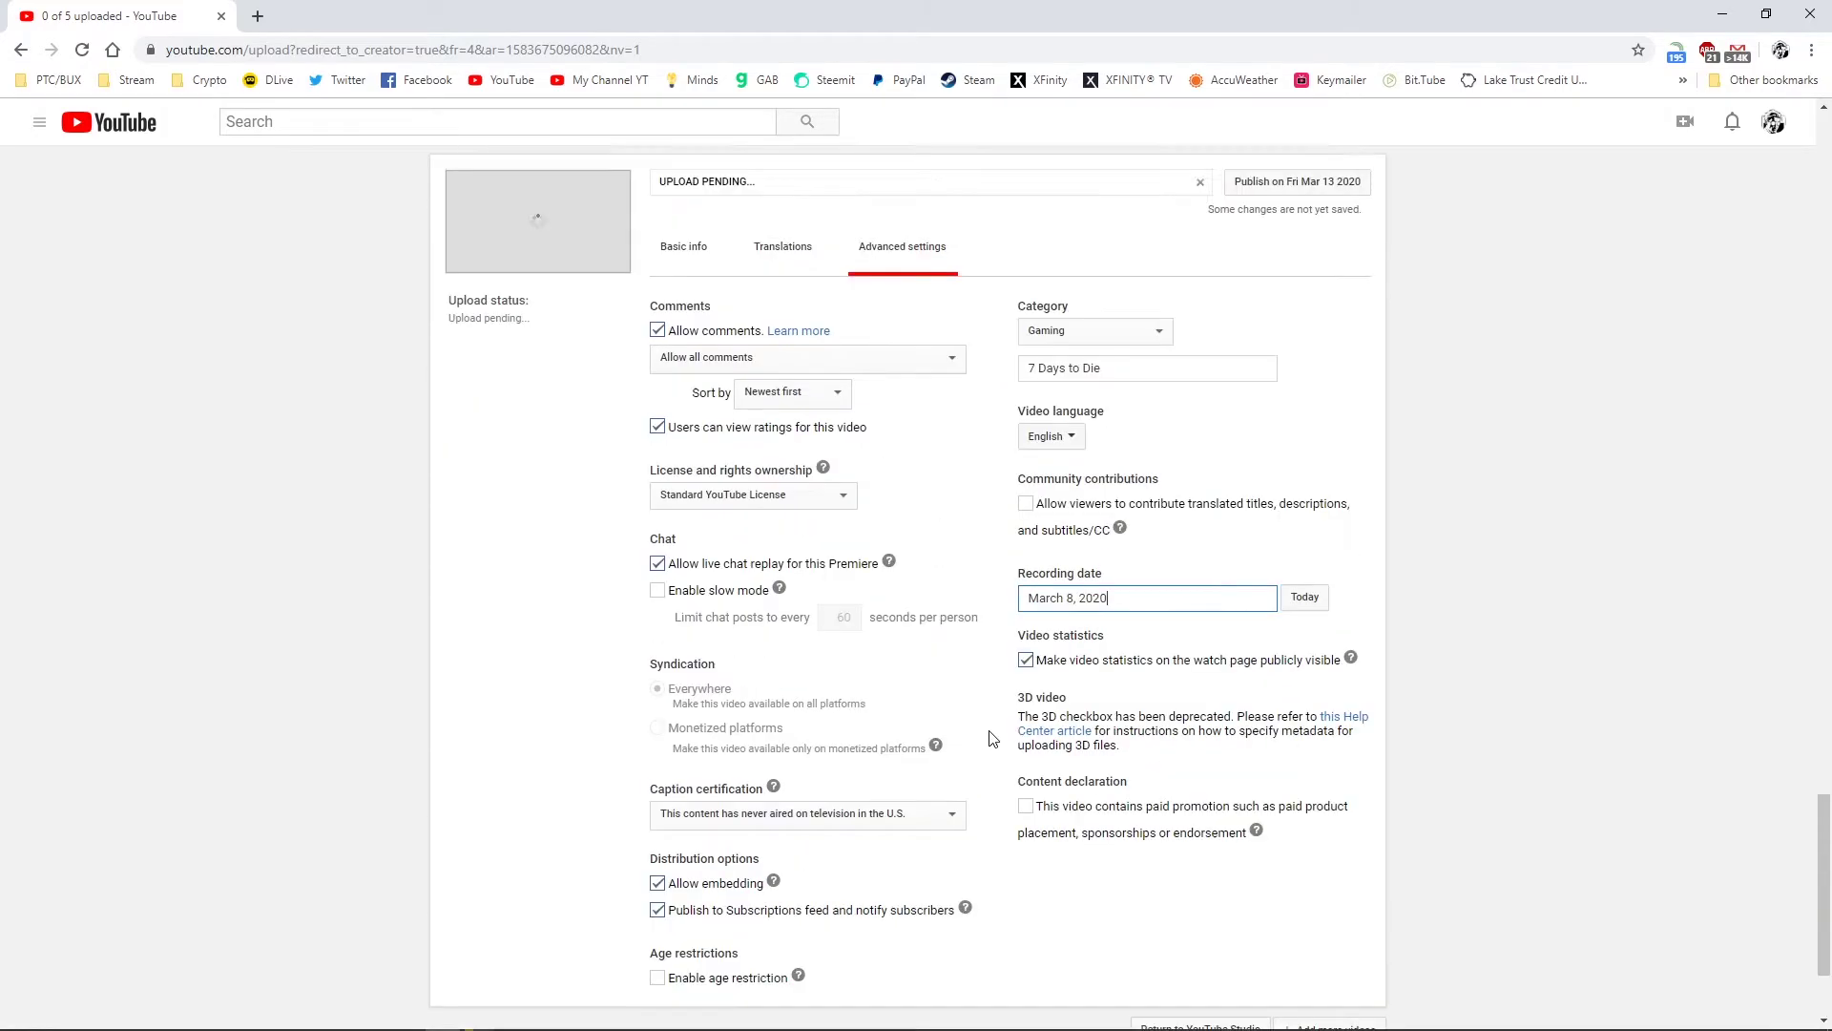
Return the five video entries to their basic info, working back from E95 to E91
scroll(954, 725, "down", 5)
left_click(675, 442)
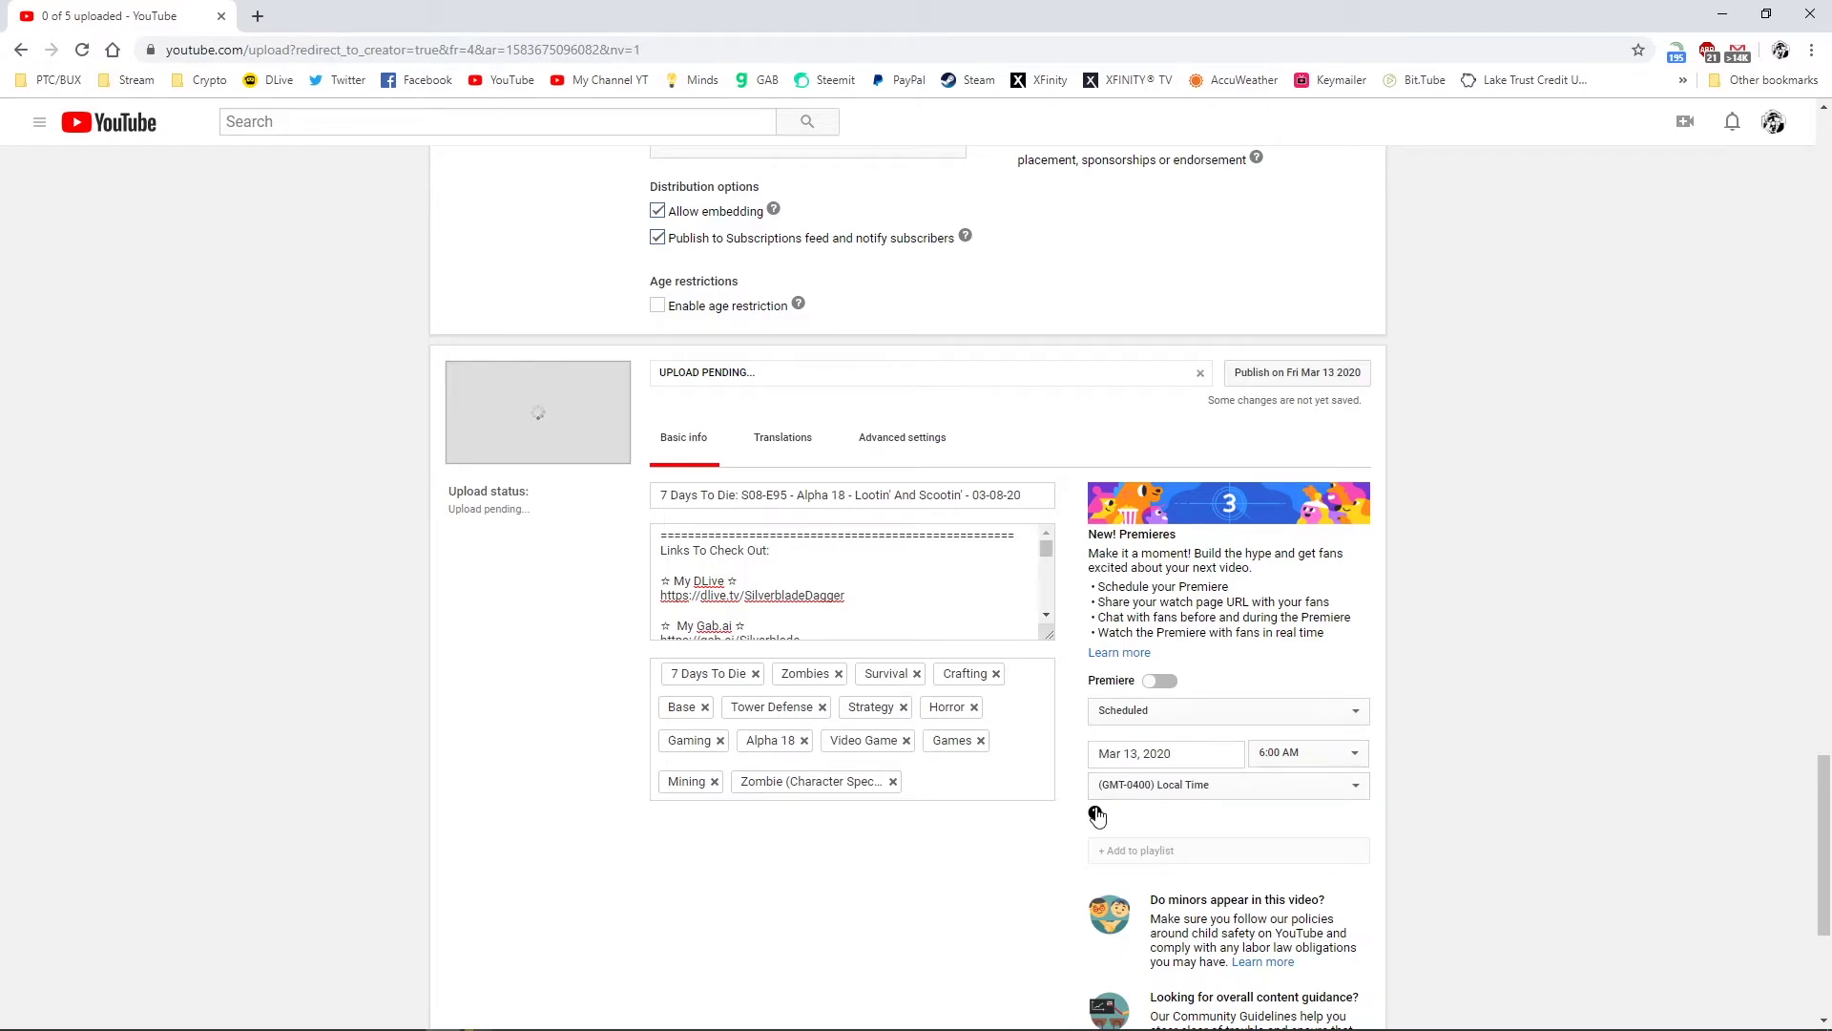
scroll(1095, 816, "up", 5)
left_click(903, 913)
scroll(897, 563, "up", 3)
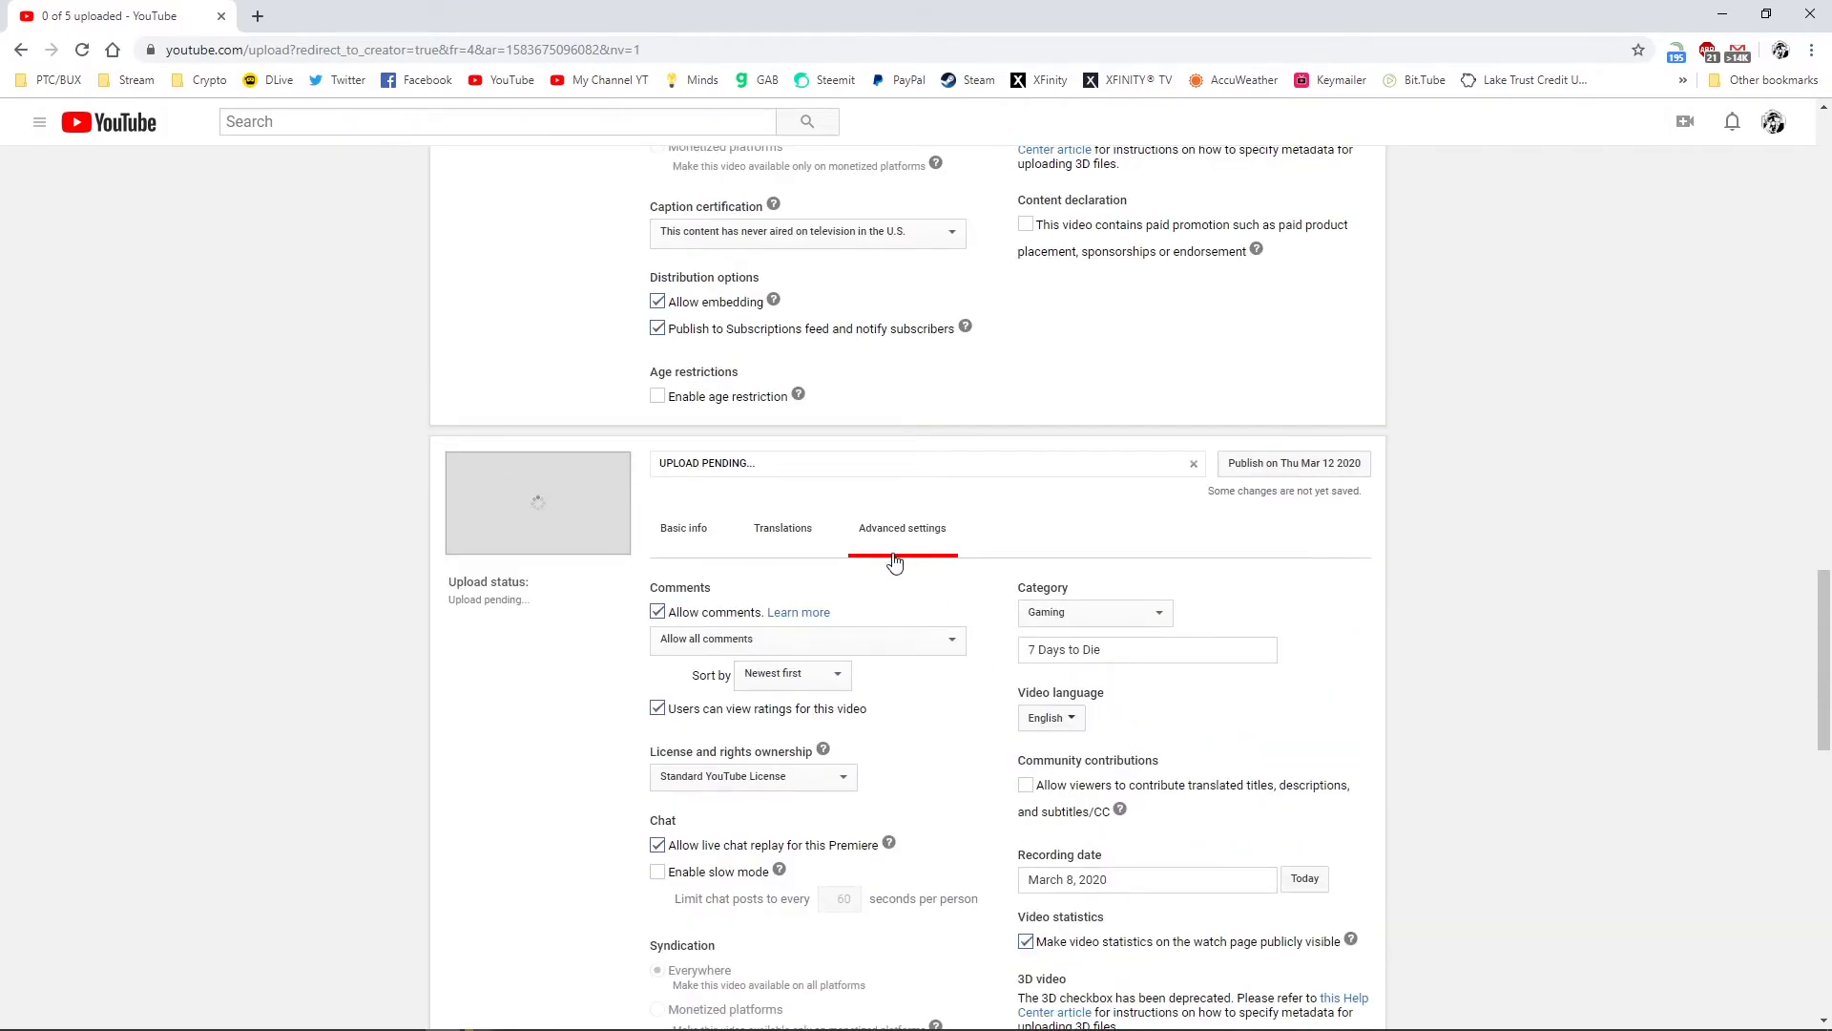
left_click(677, 552)
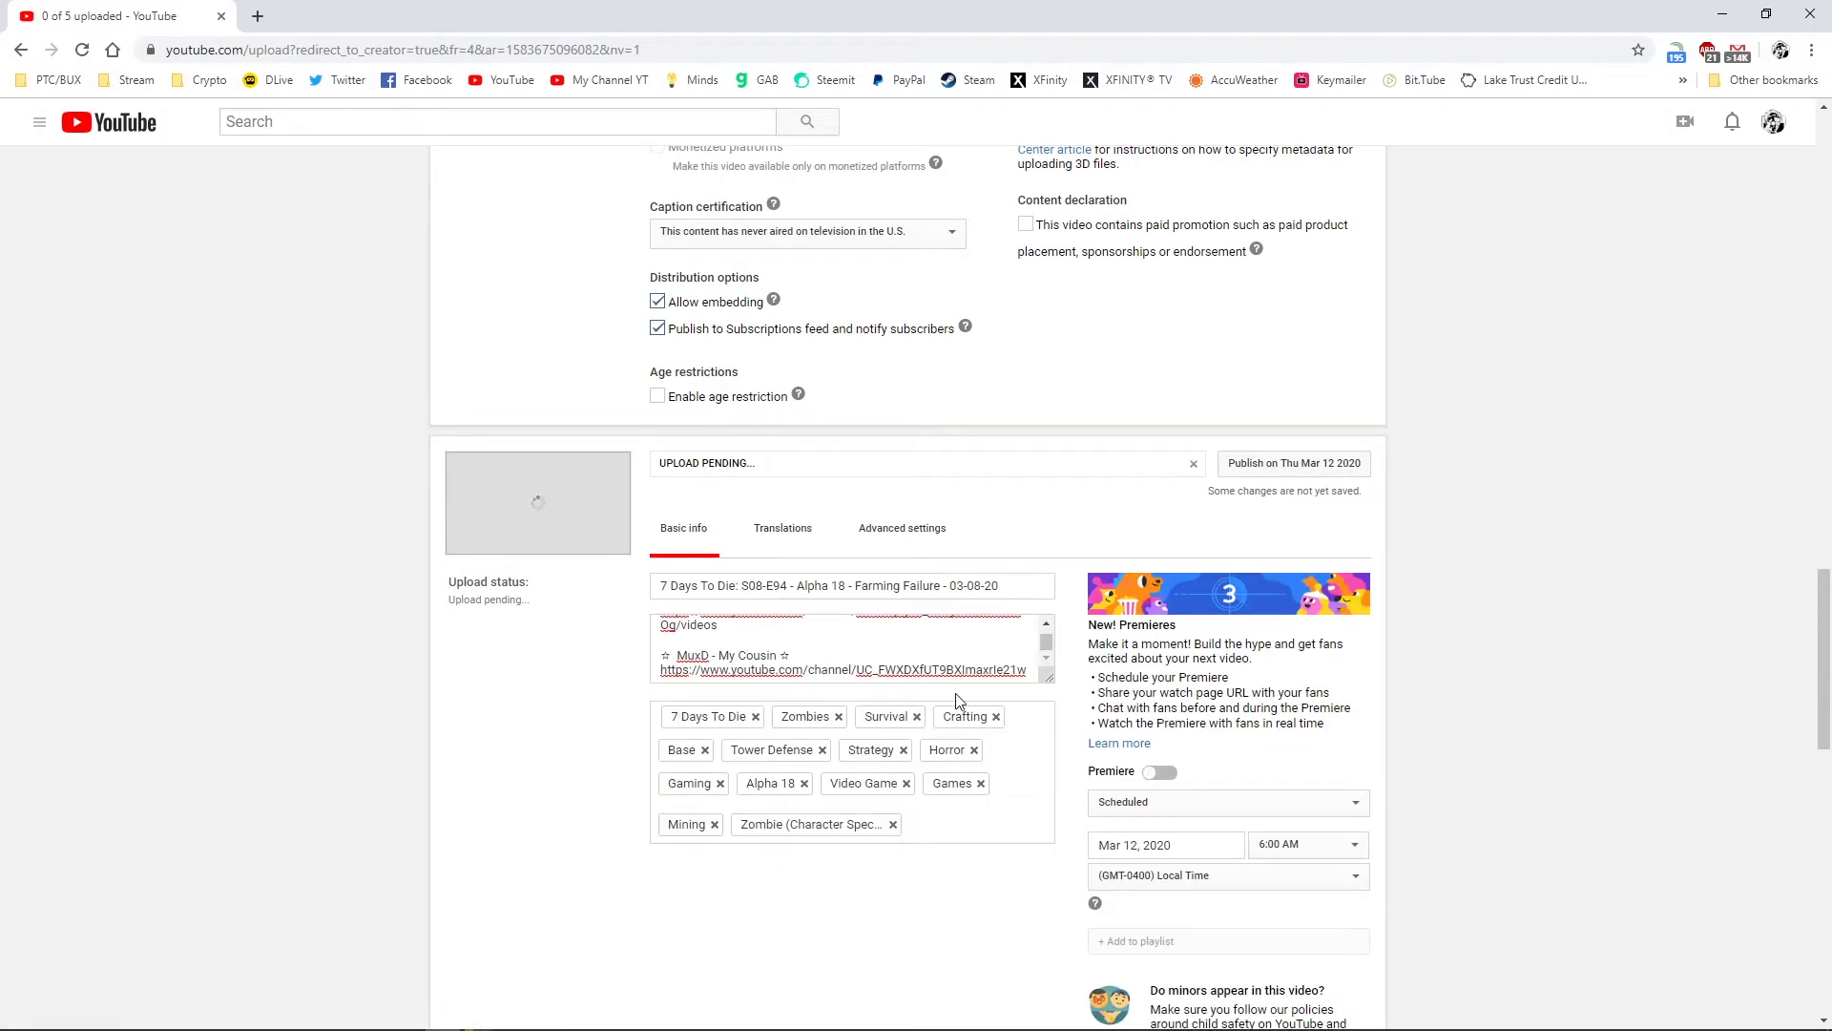
scroll(1067, 794, "up", 1)
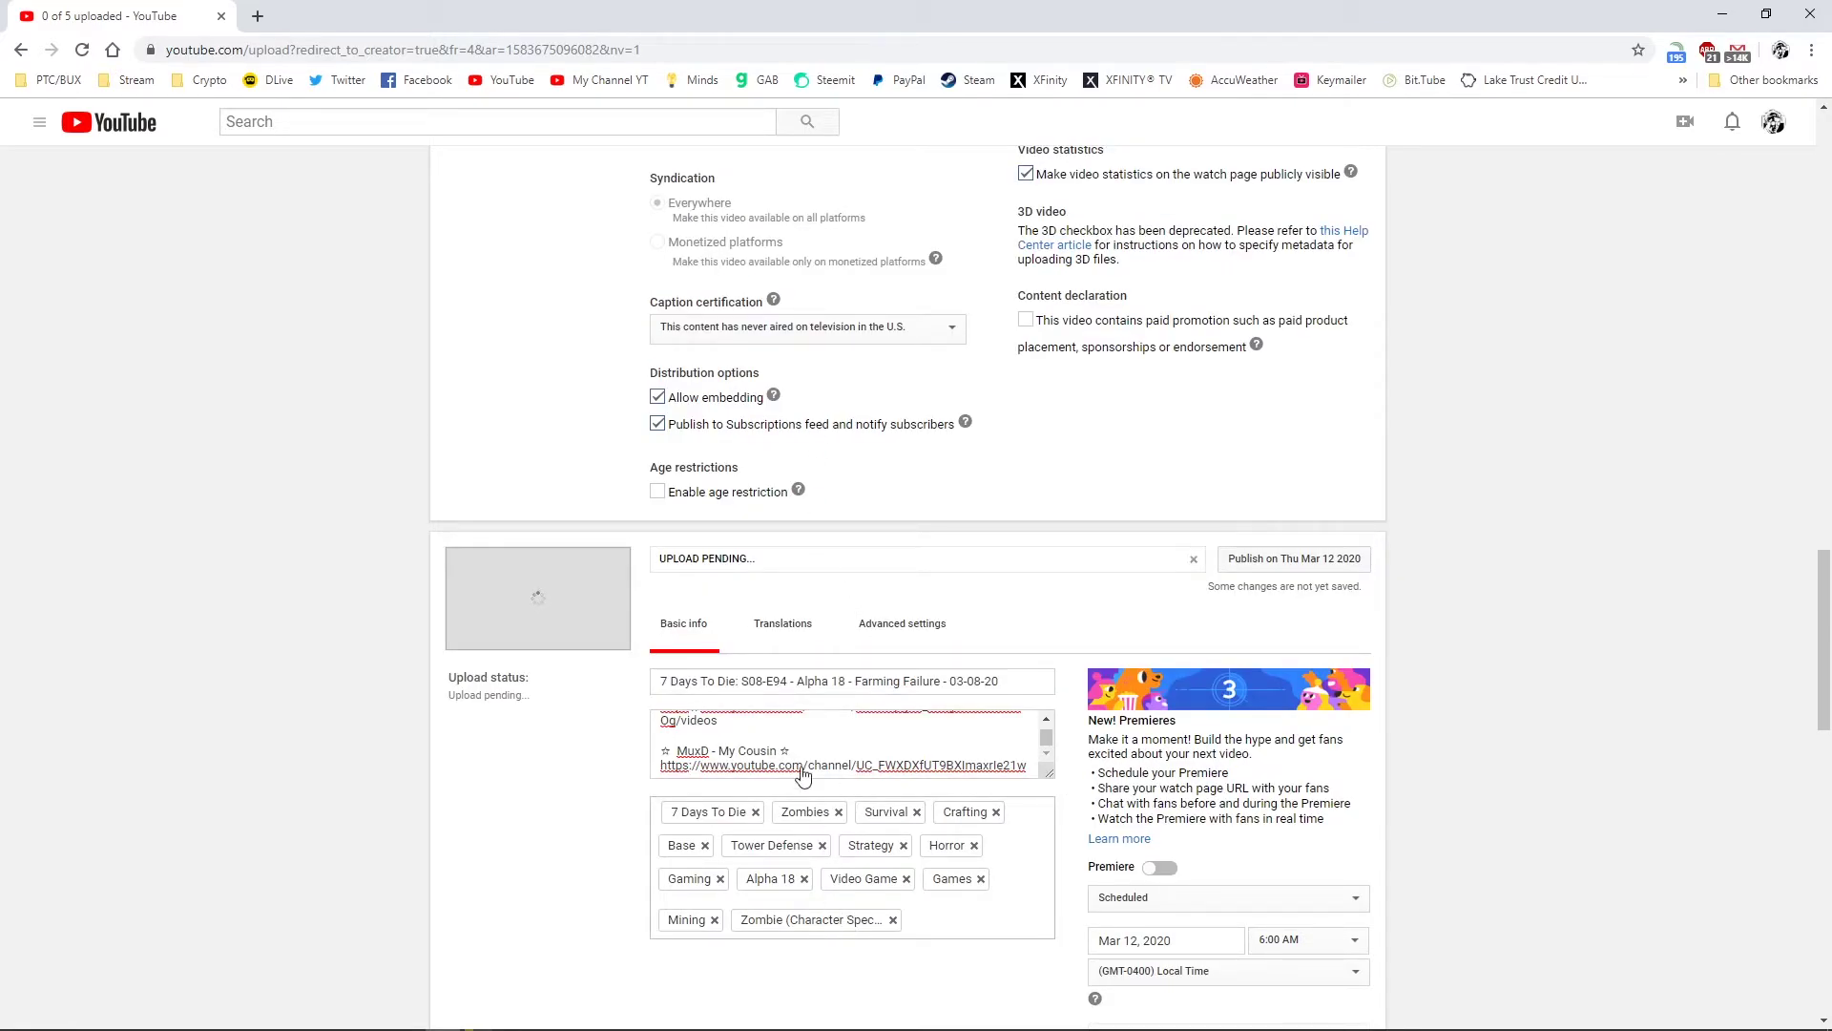
left_click(948, 598)
scroll(943, 594, "up", 3)
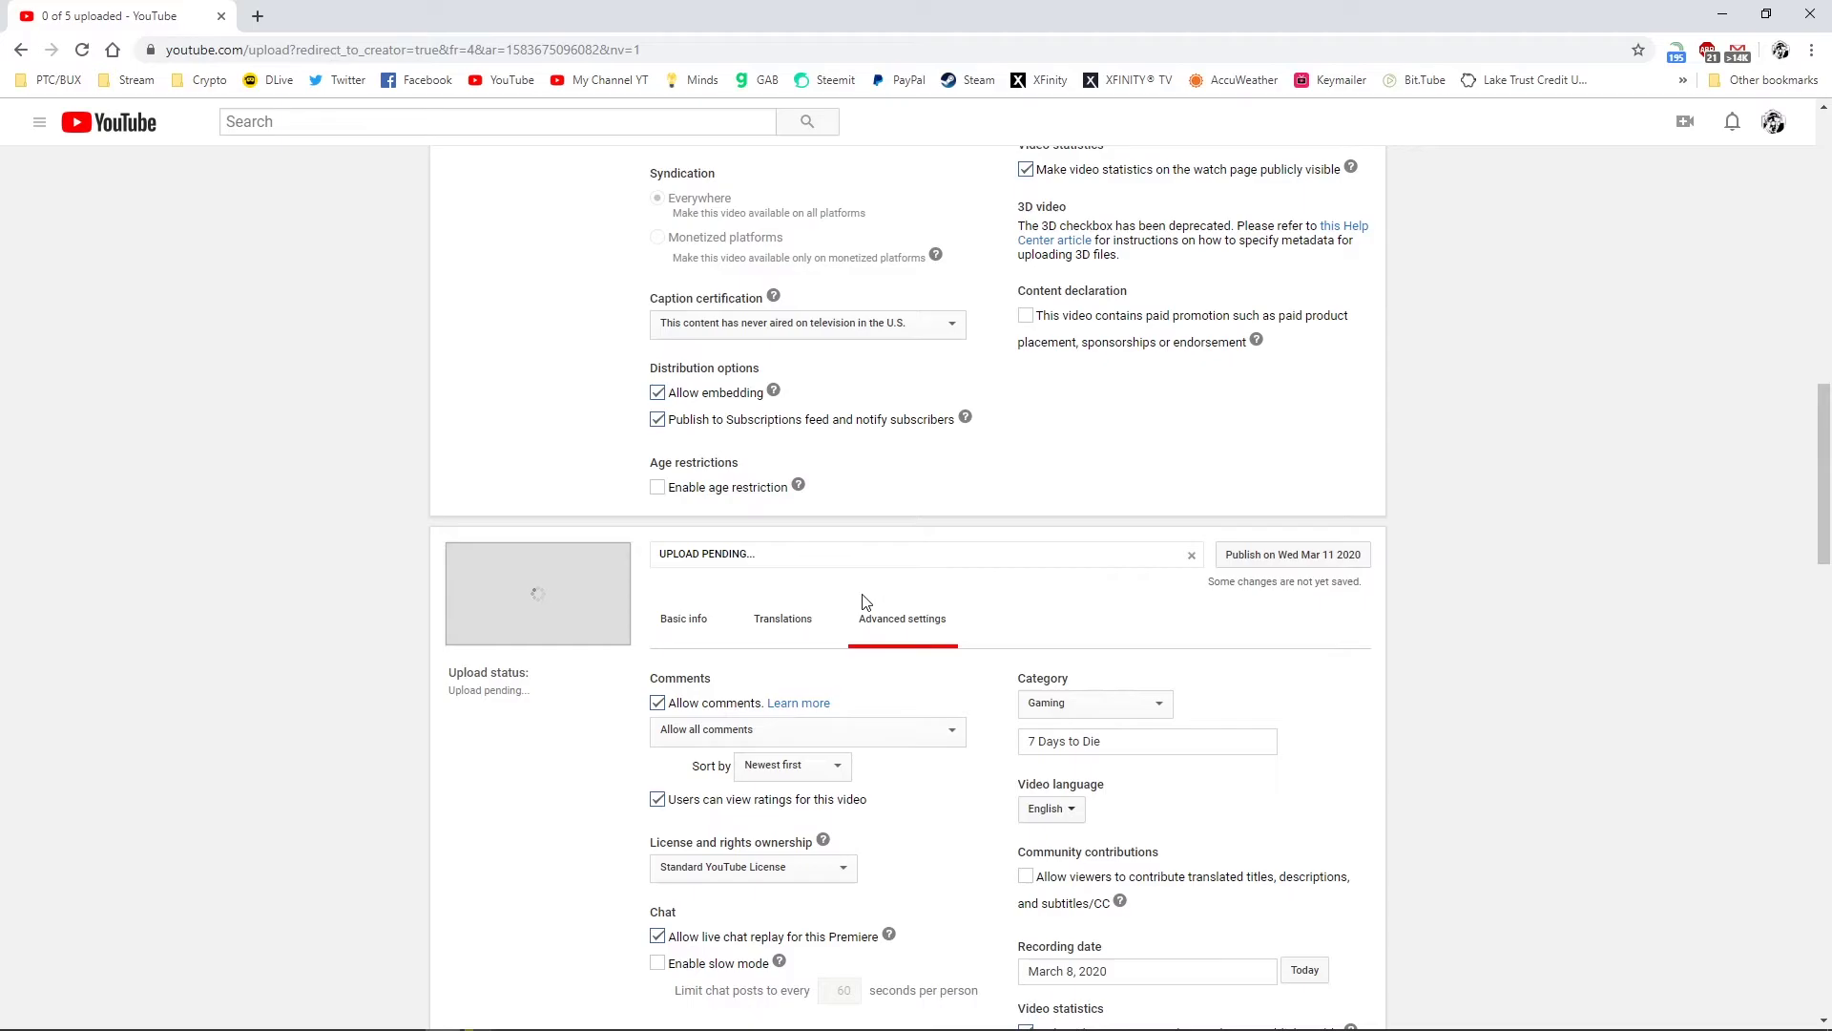
left_click(683, 620)
left_click(922, 682)
left_click(685, 523)
scroll(691, 520, "up", 7)
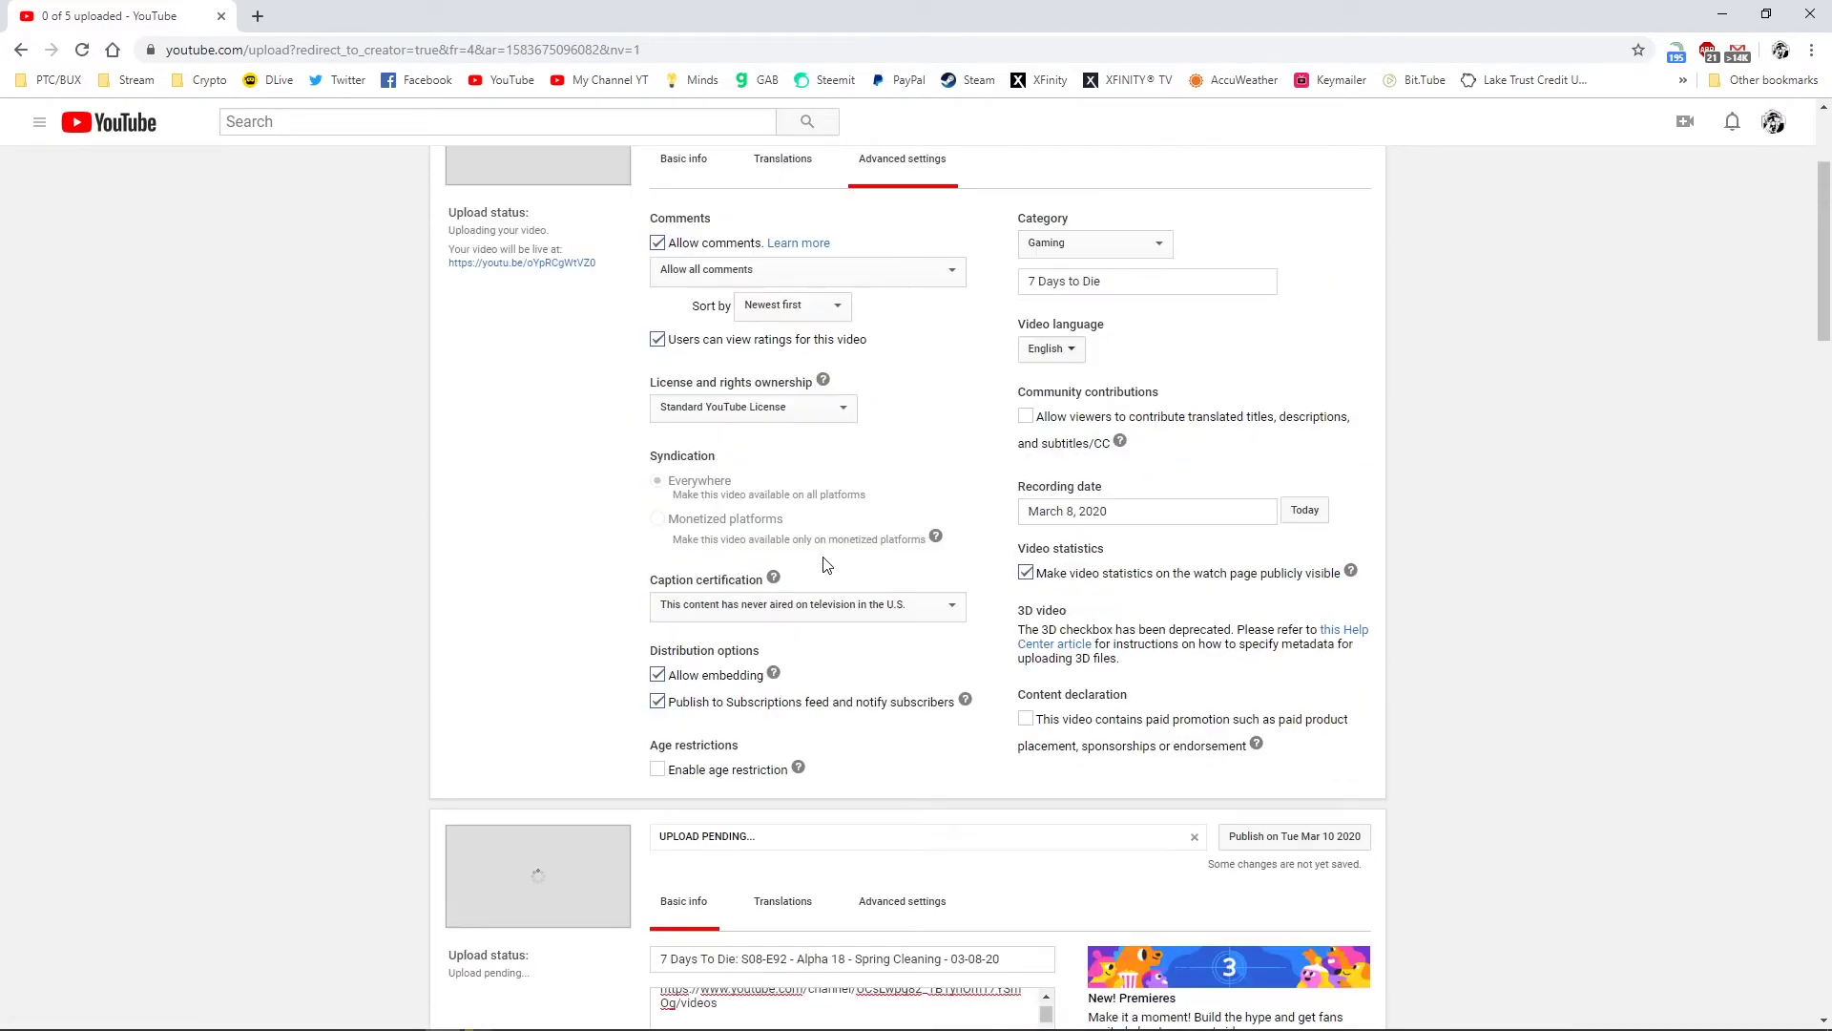
Review the basic info, scheduled dates and thumbnail sections of all five video entries from E91 to E95
scroll(1403, 807, "down", 10)
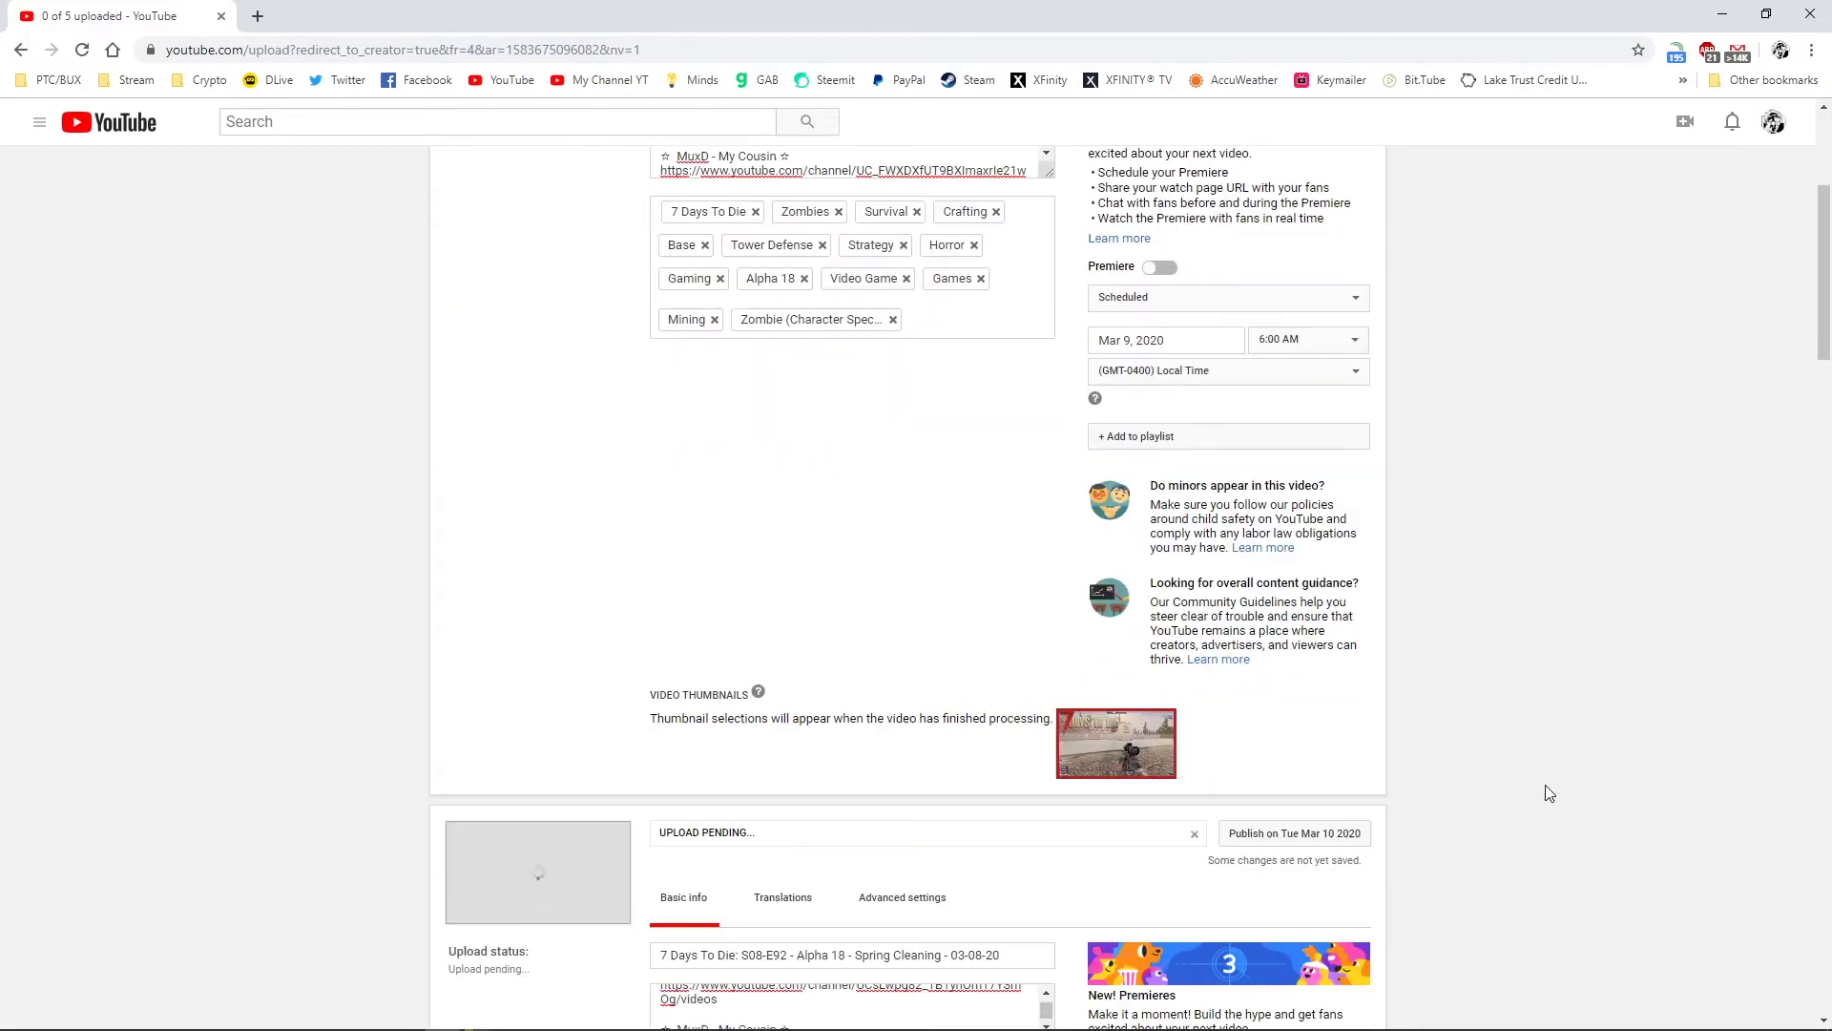
scroll(1547, 793, "down", 4)
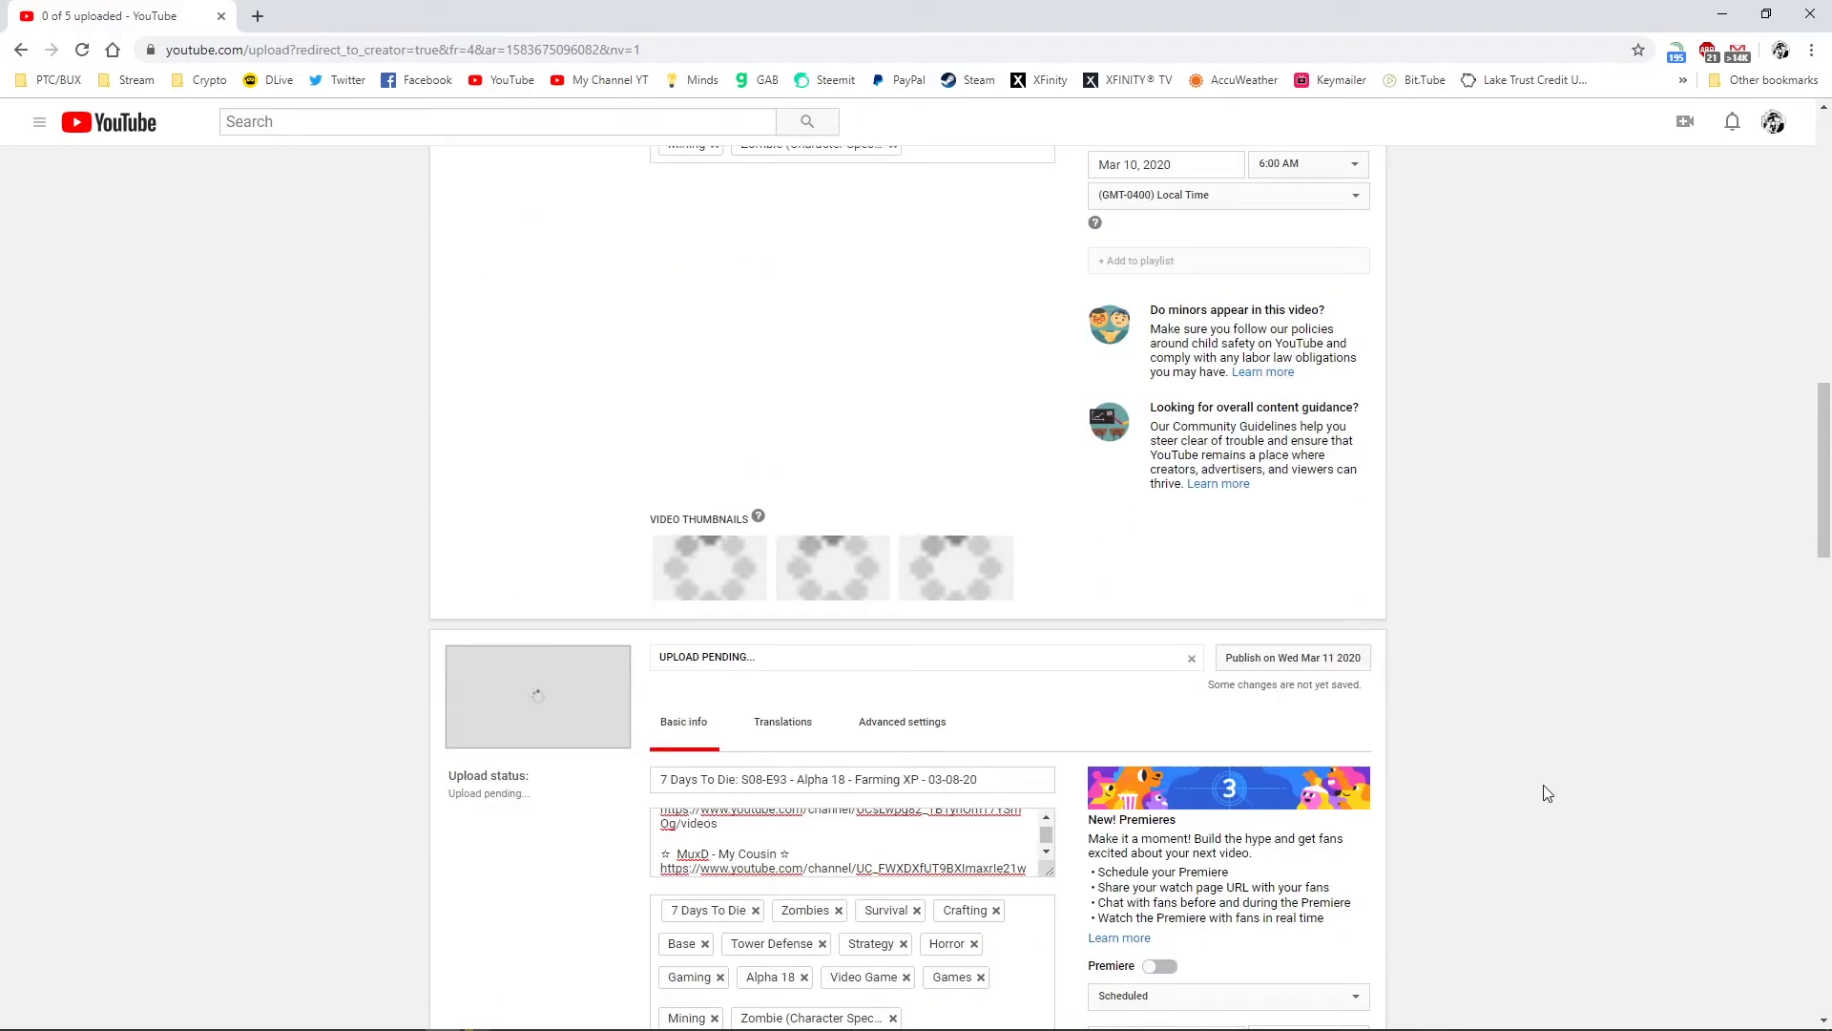
scroll(1547, 793, "down", 7)
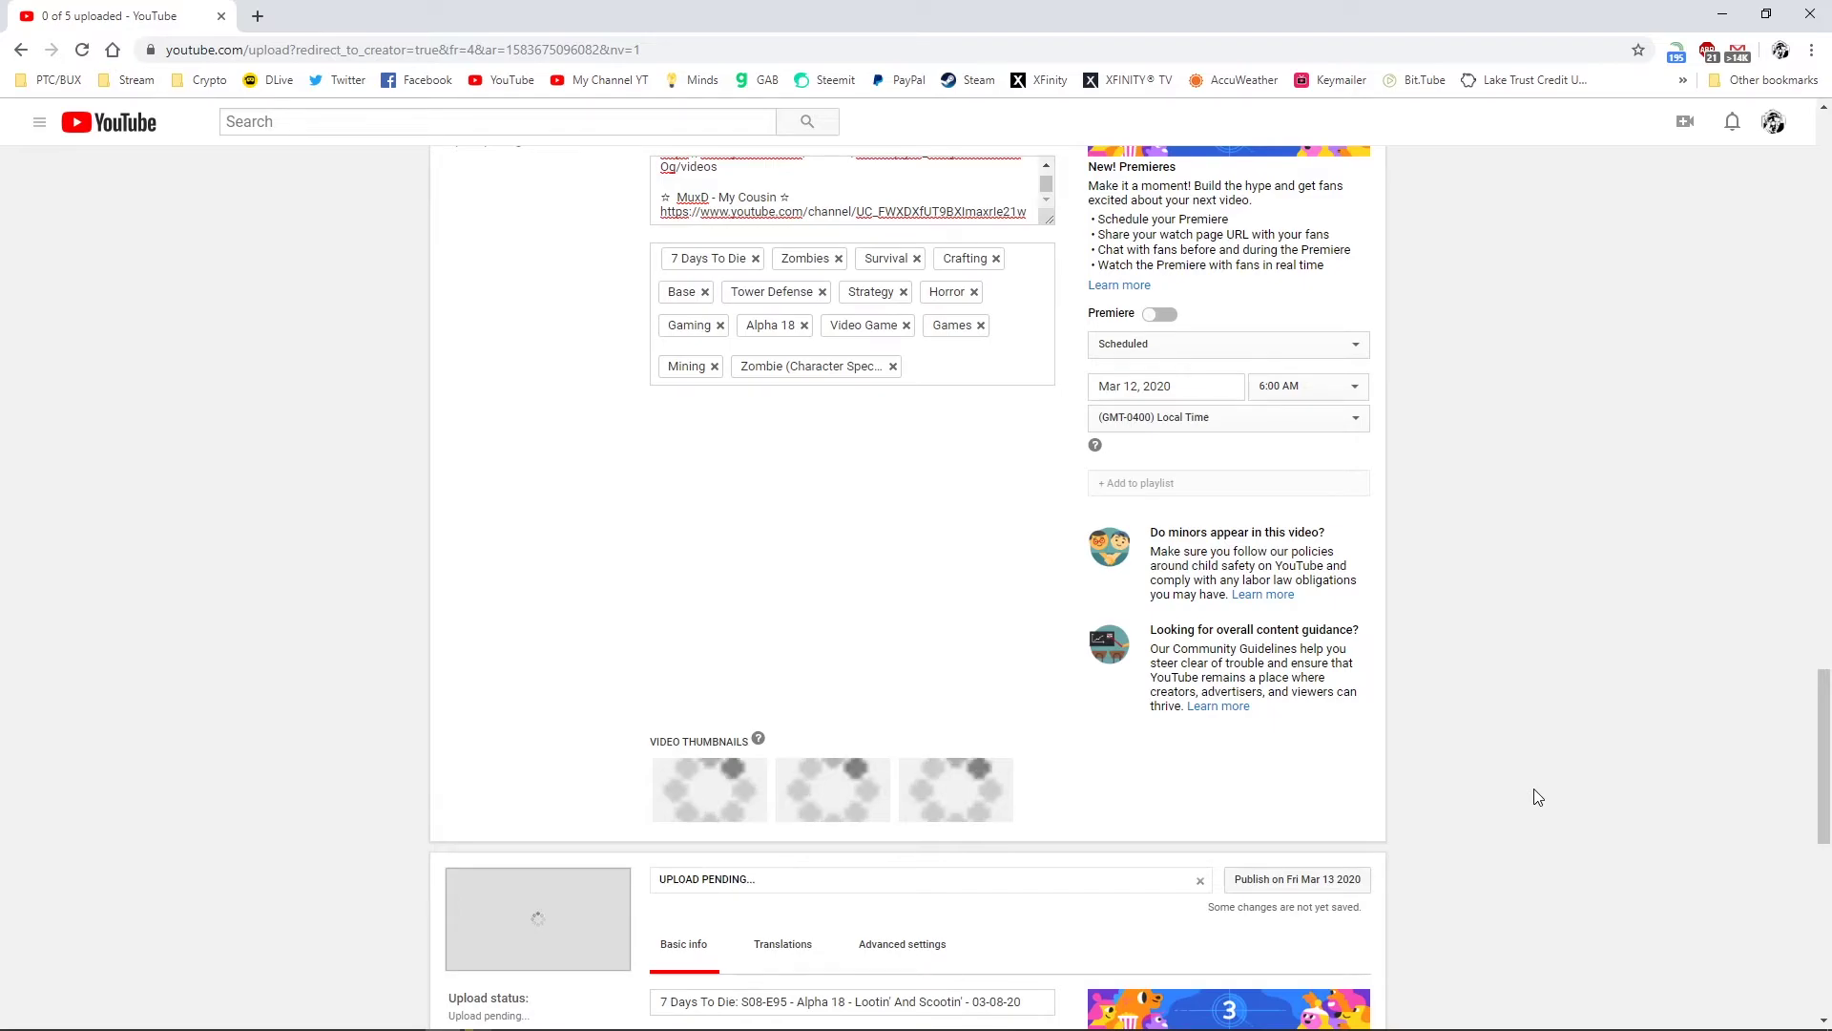
scroll(1537, 796, "down", 6)
scroll(1537, 796, "down", 12)
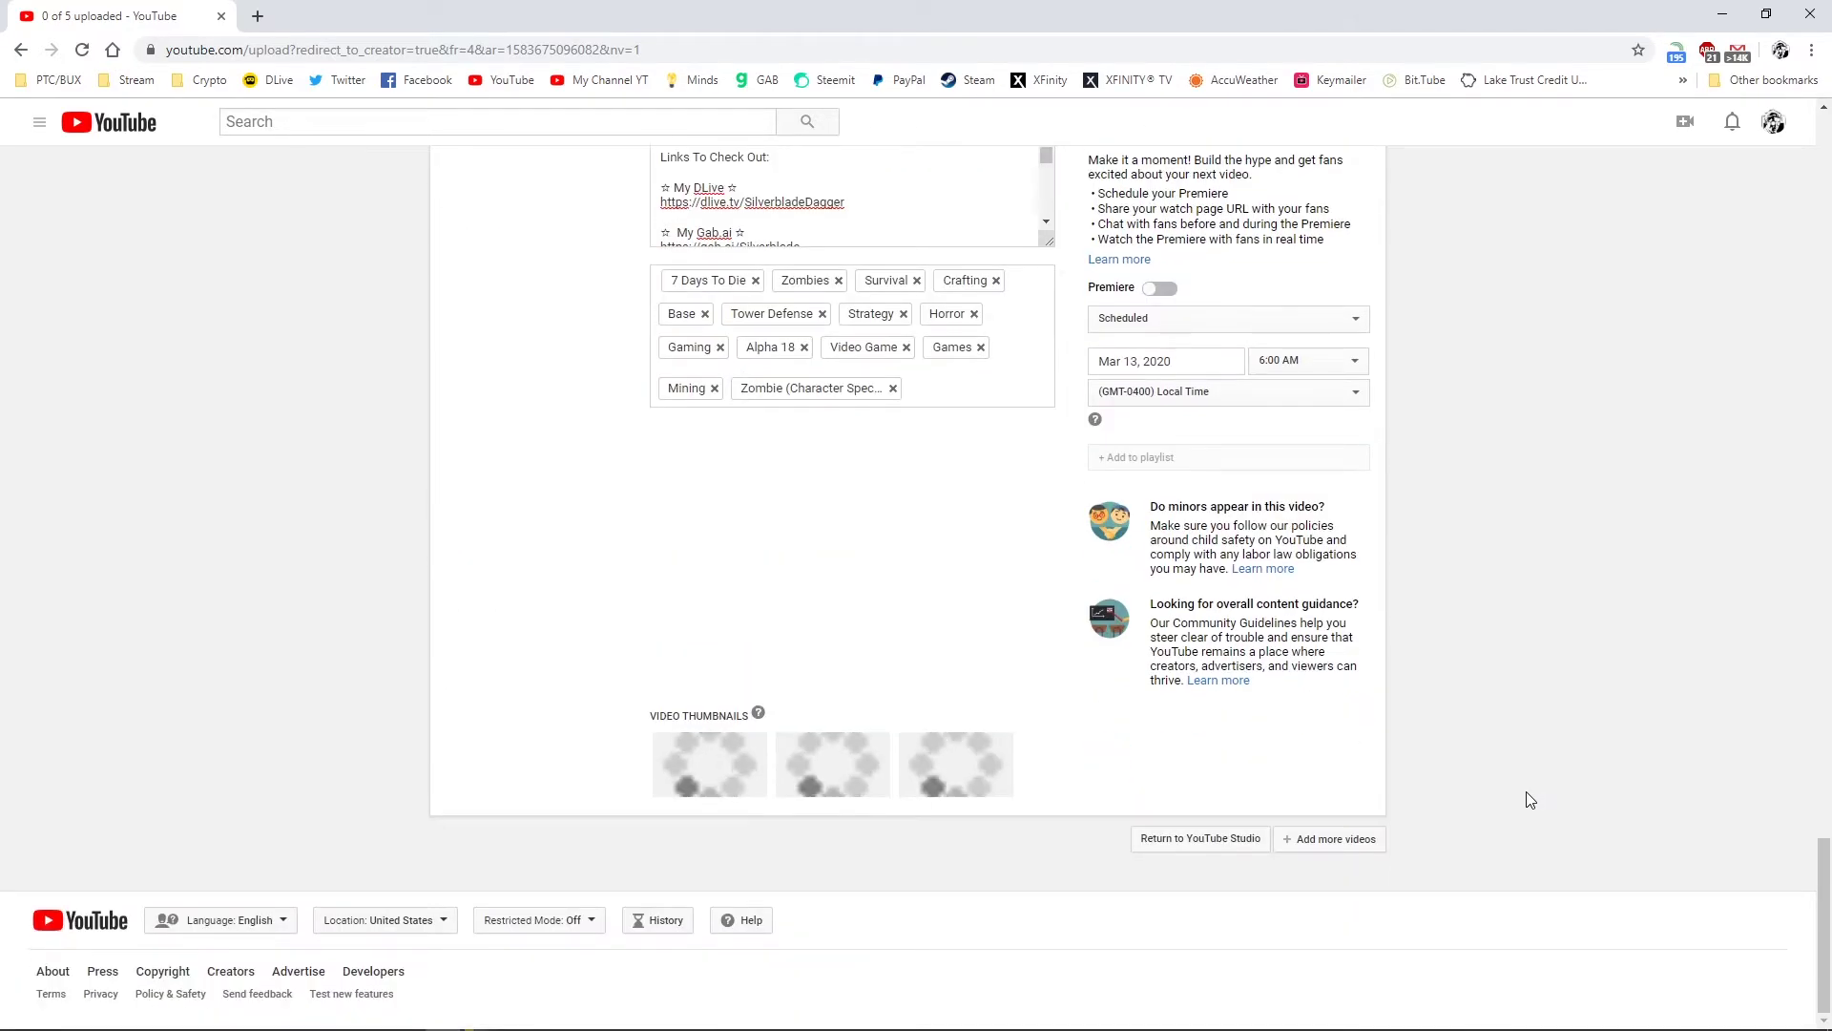
scroll(1527, 802, "up", 20)
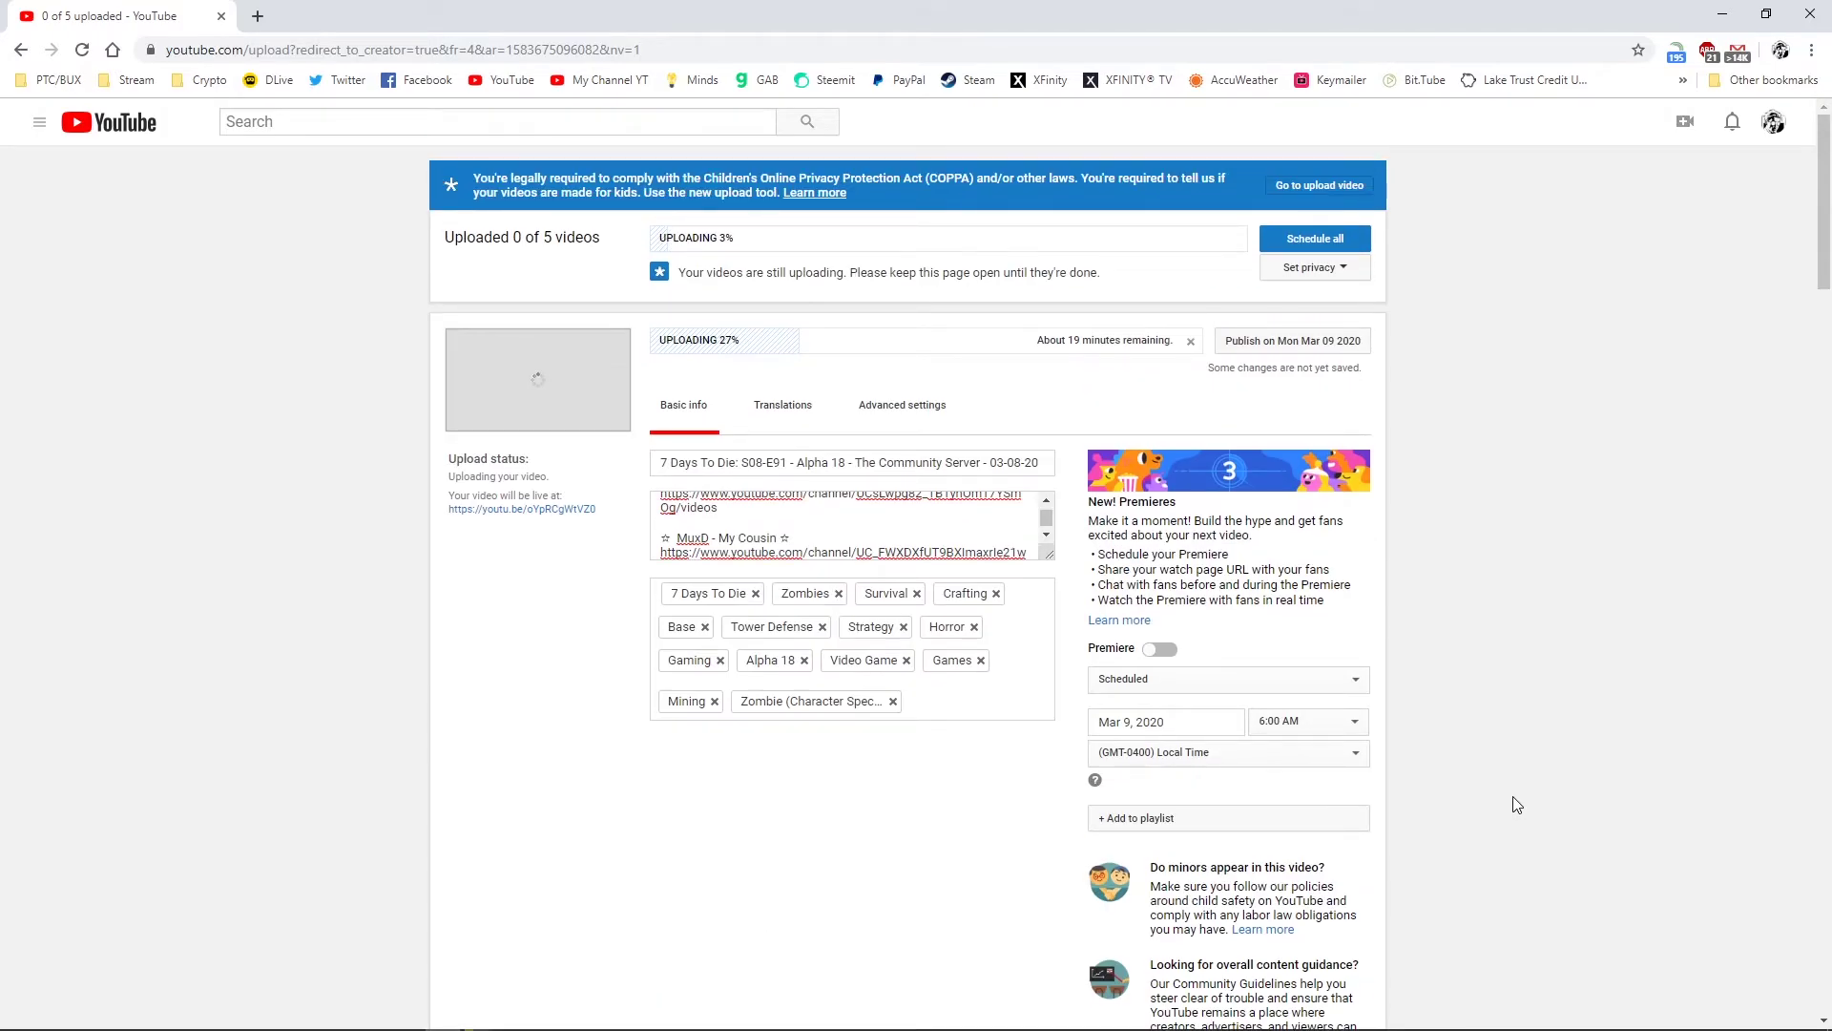
Examine the upload status, publish dates and thumbnail areas of the five entries, from E91 down to E95
scroll(1518, 804, "down", 10)
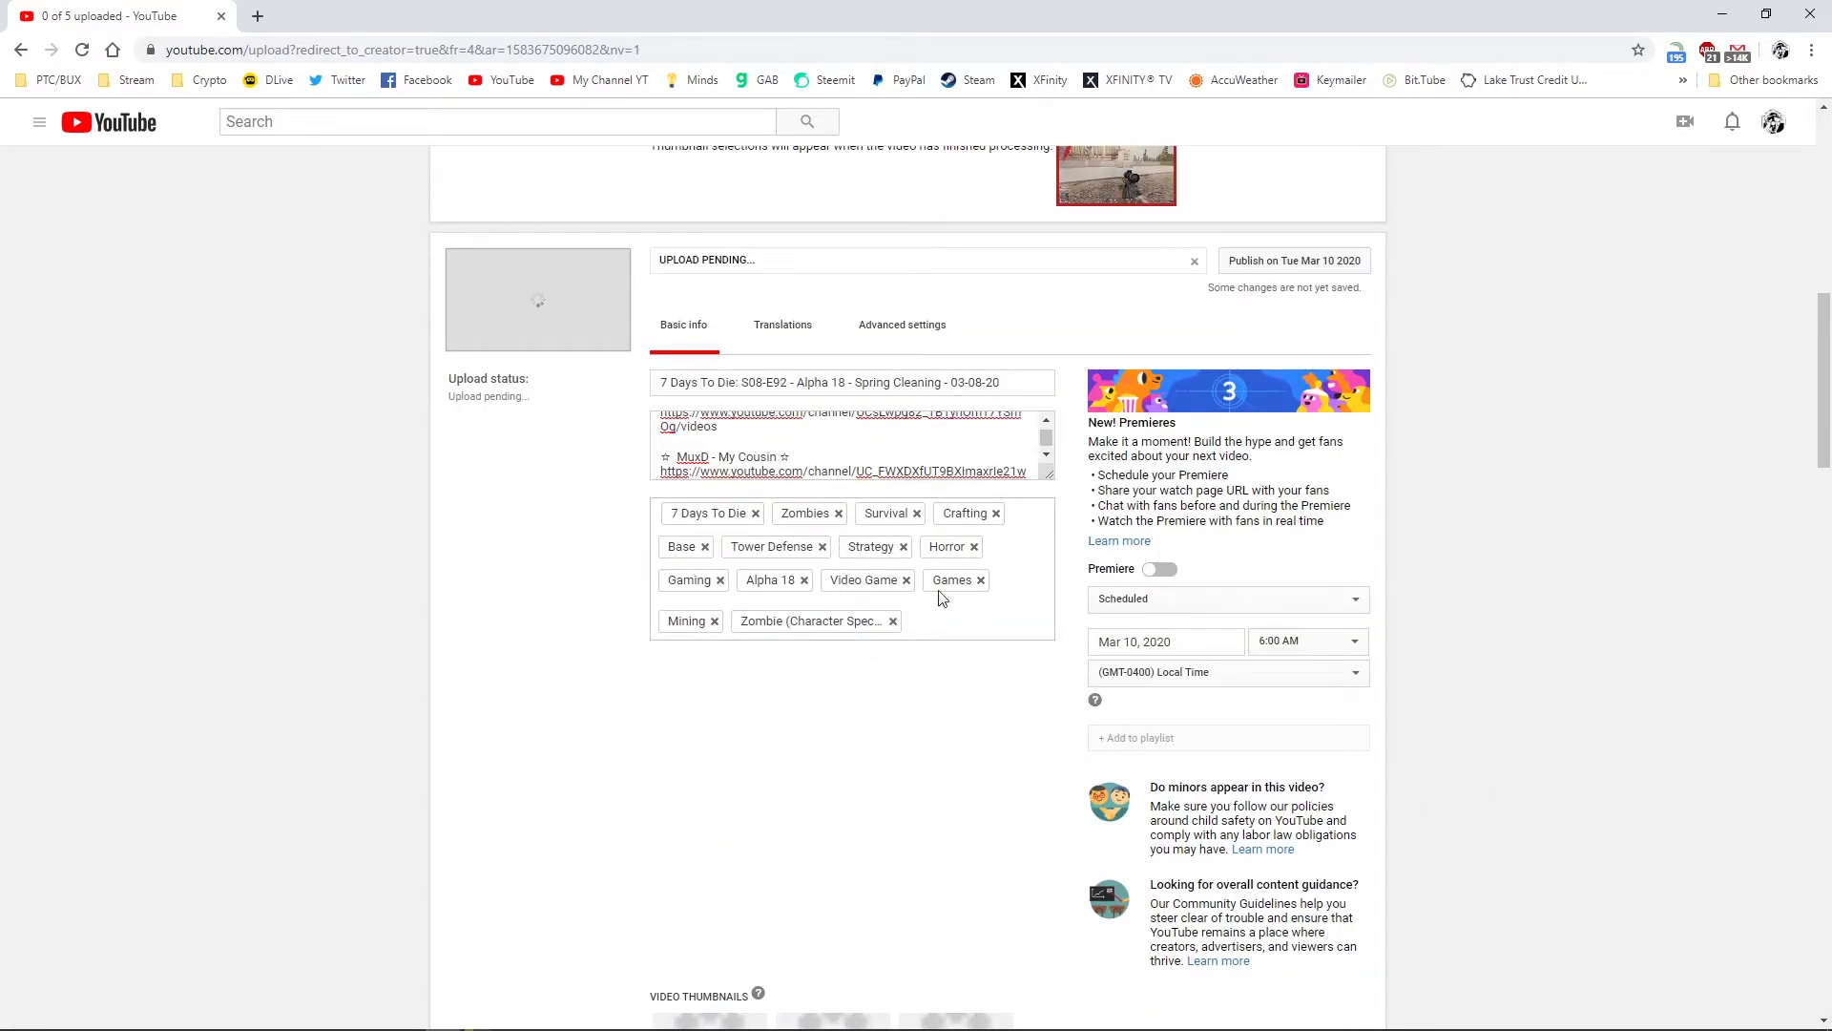
scroll(1319, 853, "down", 4)
scroll(1315, 847, "down", 5)
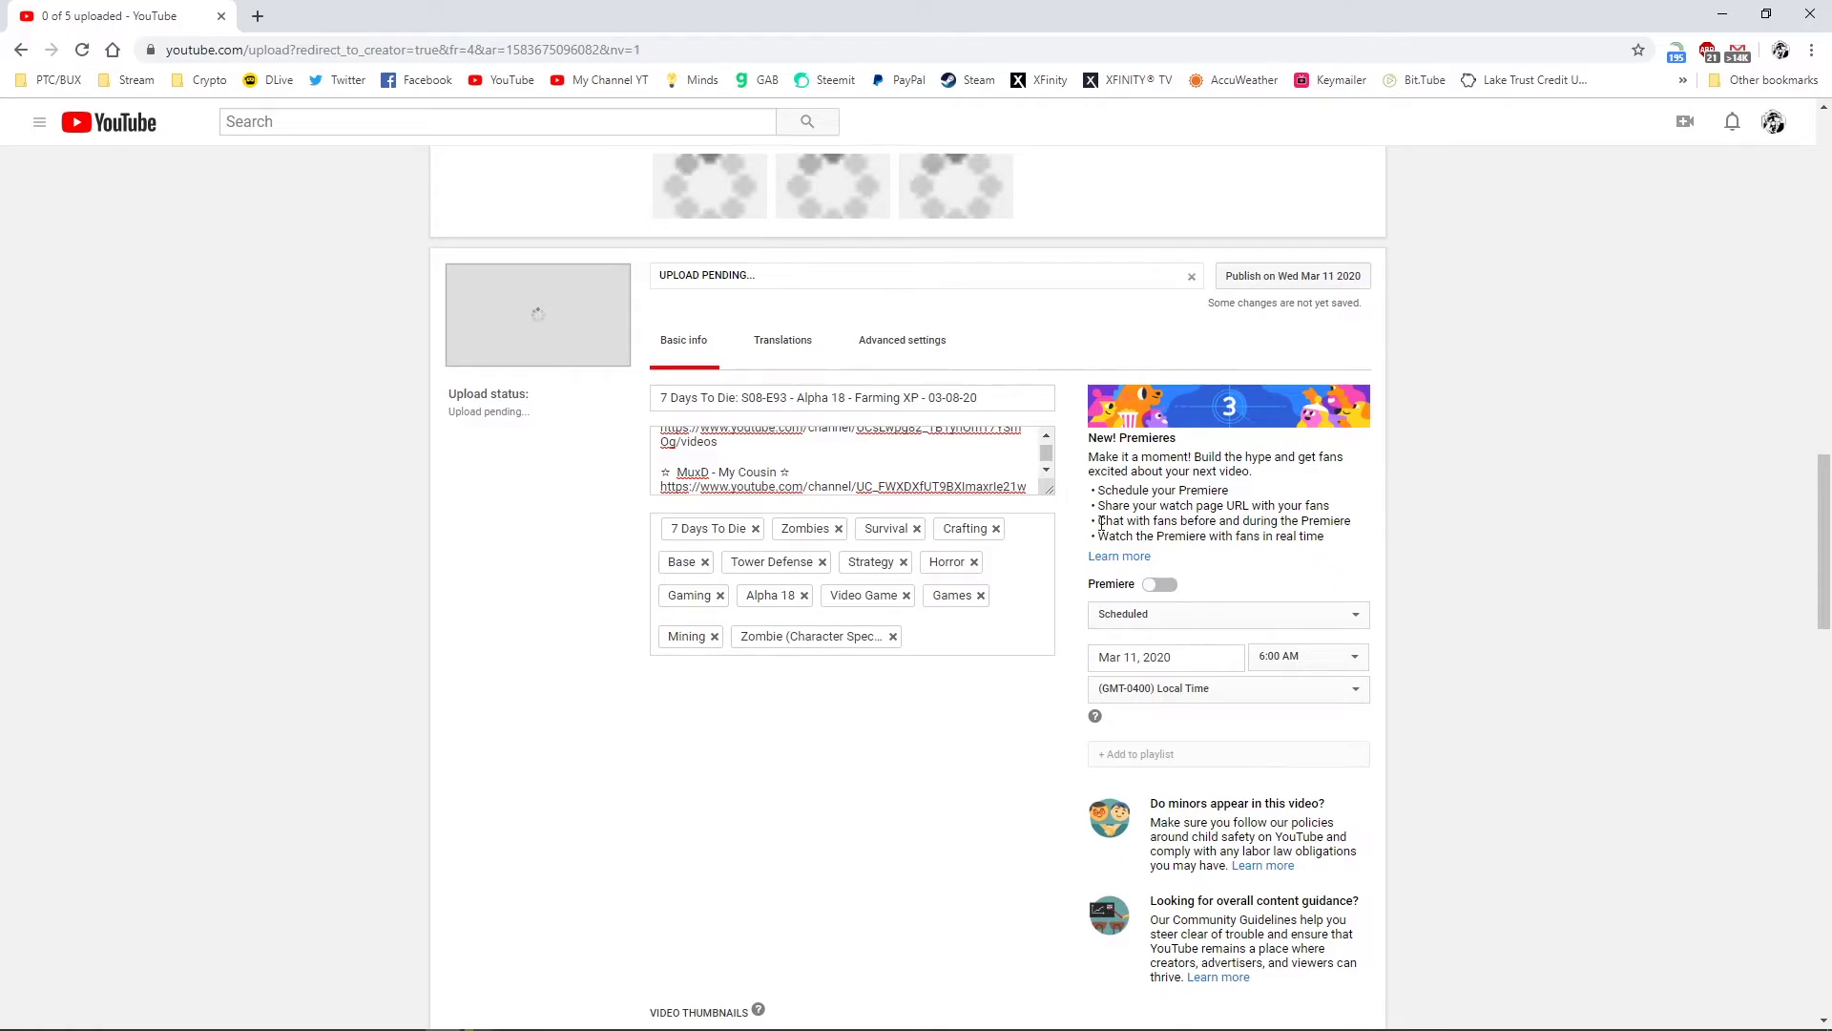
scroll(1154, 620, "down", 7)
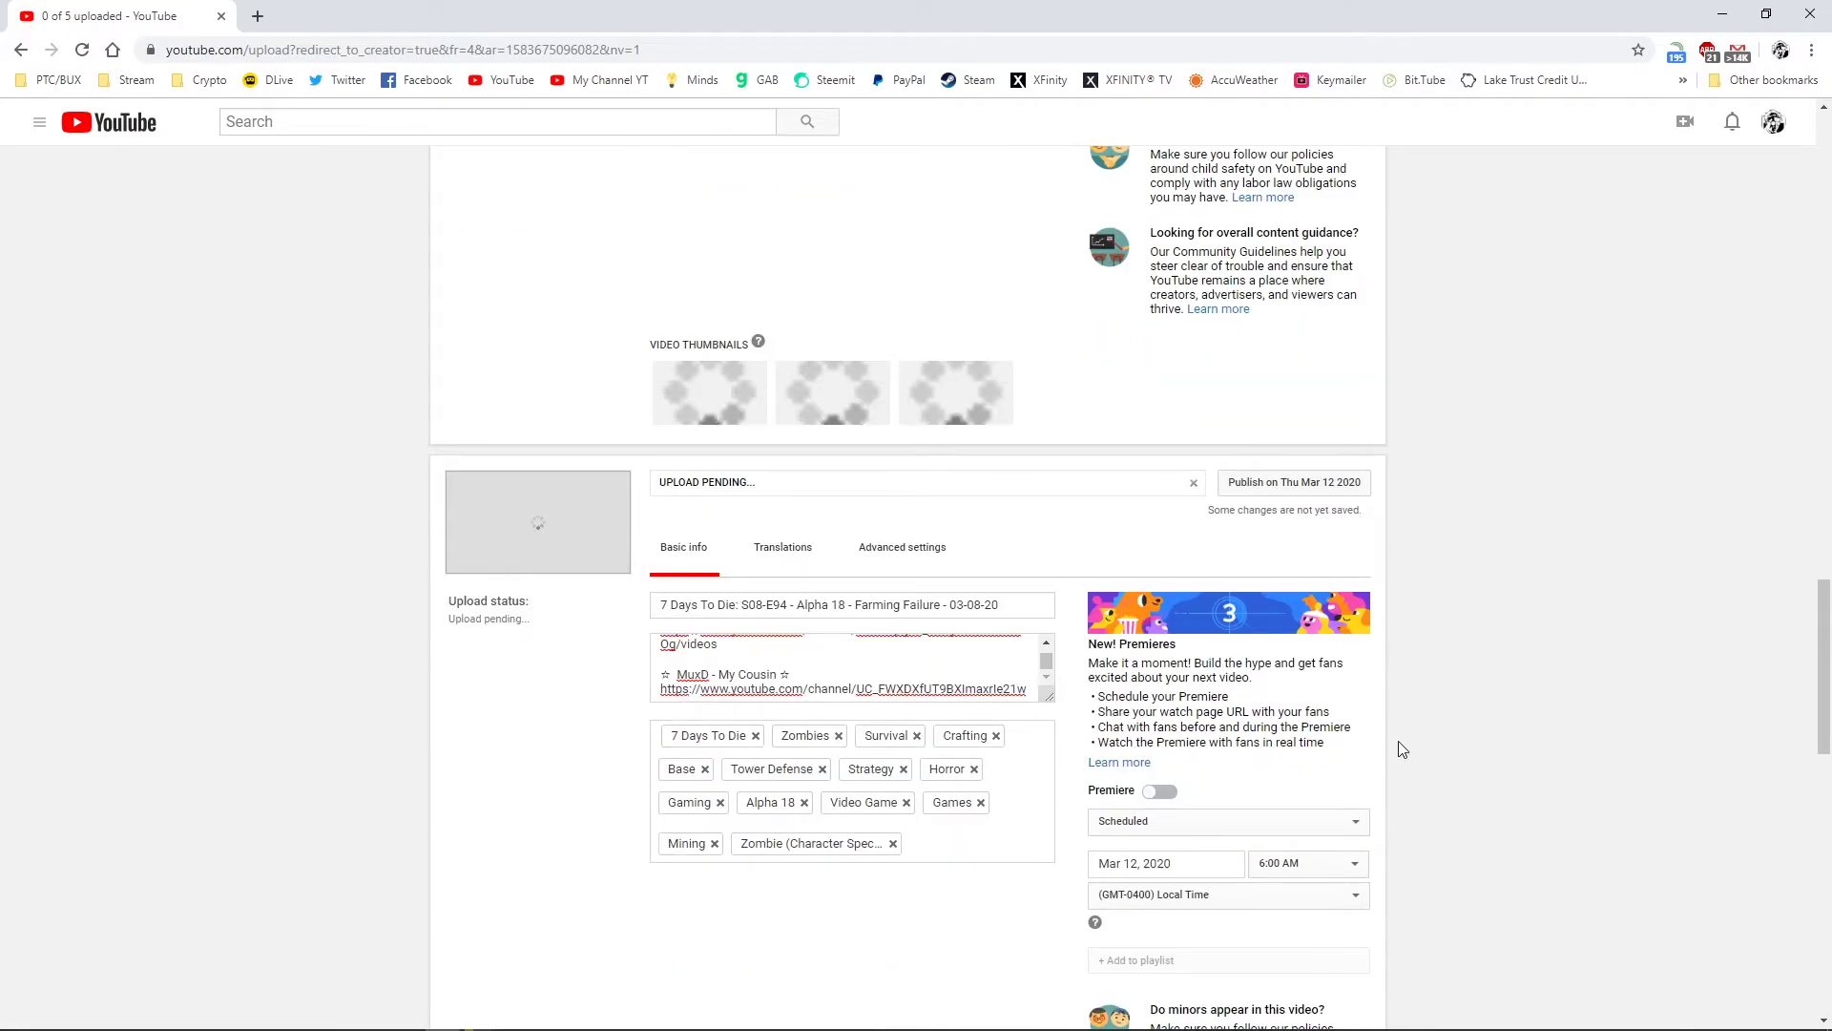
scroll(1396, 750, "down", 5)
scroll(1394, 755, "up", 4)
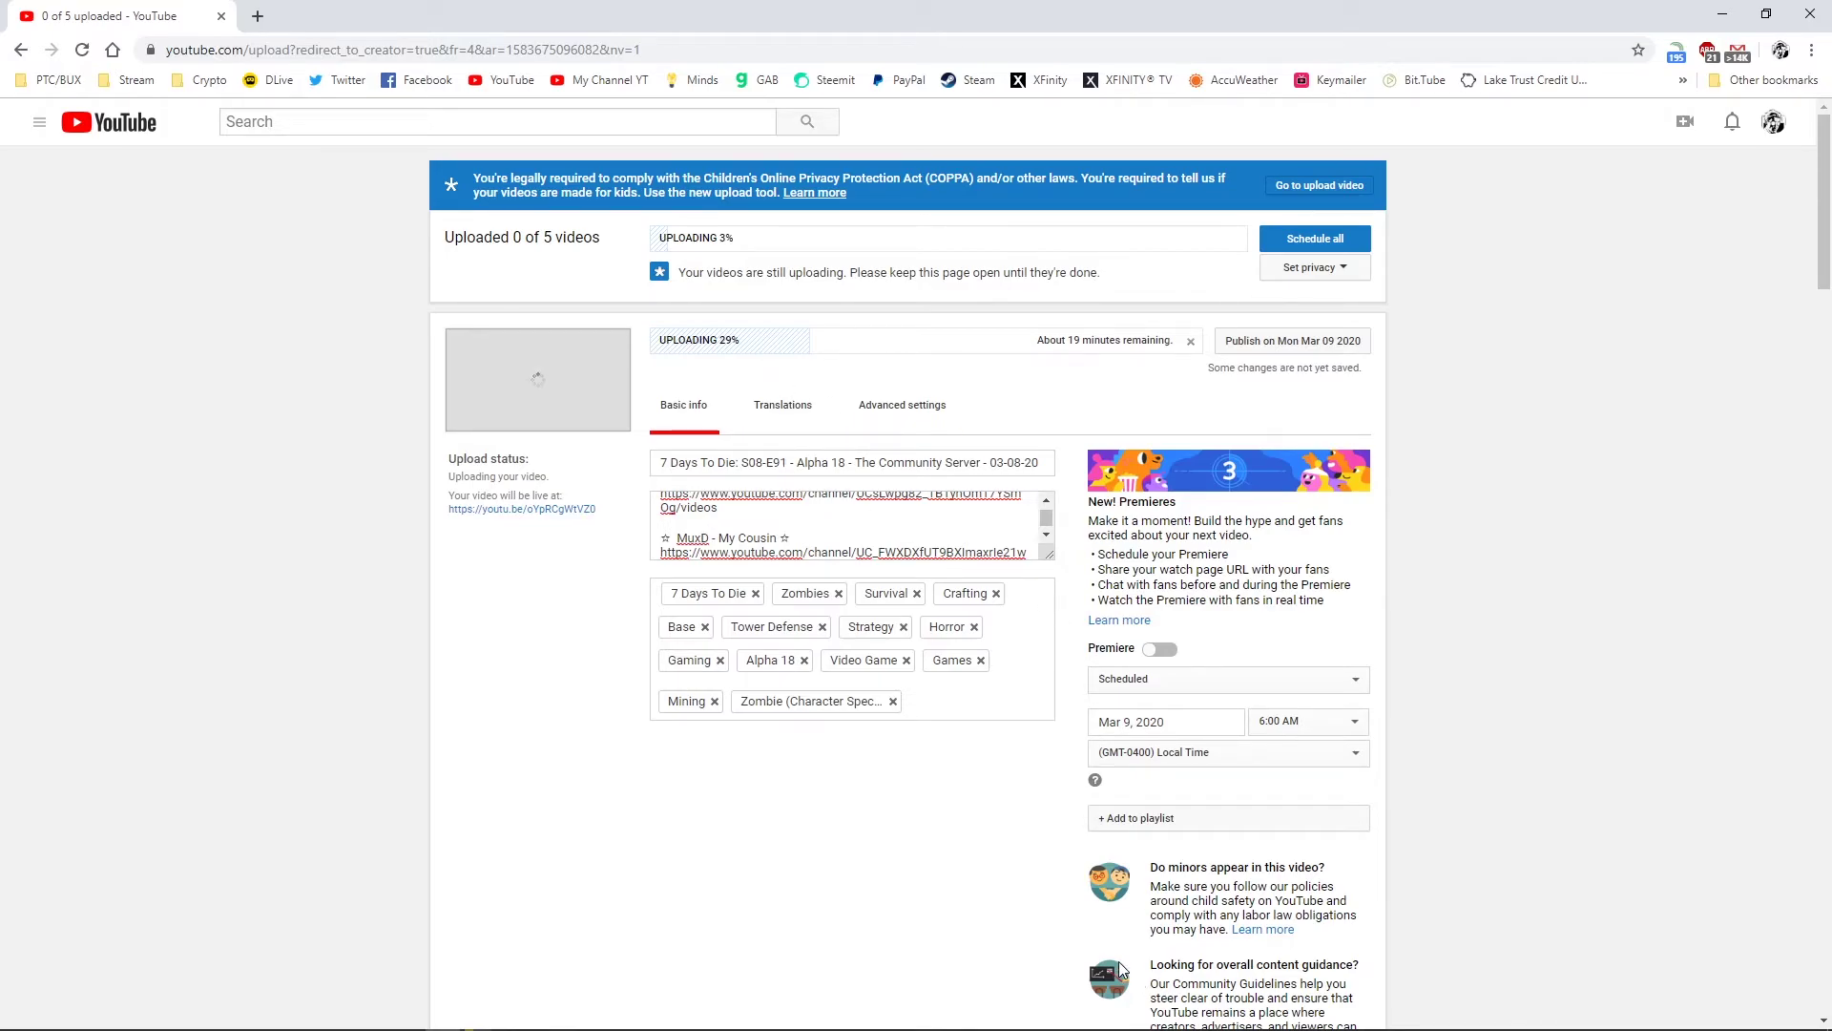
scroll(1135, 966, "down", 7)
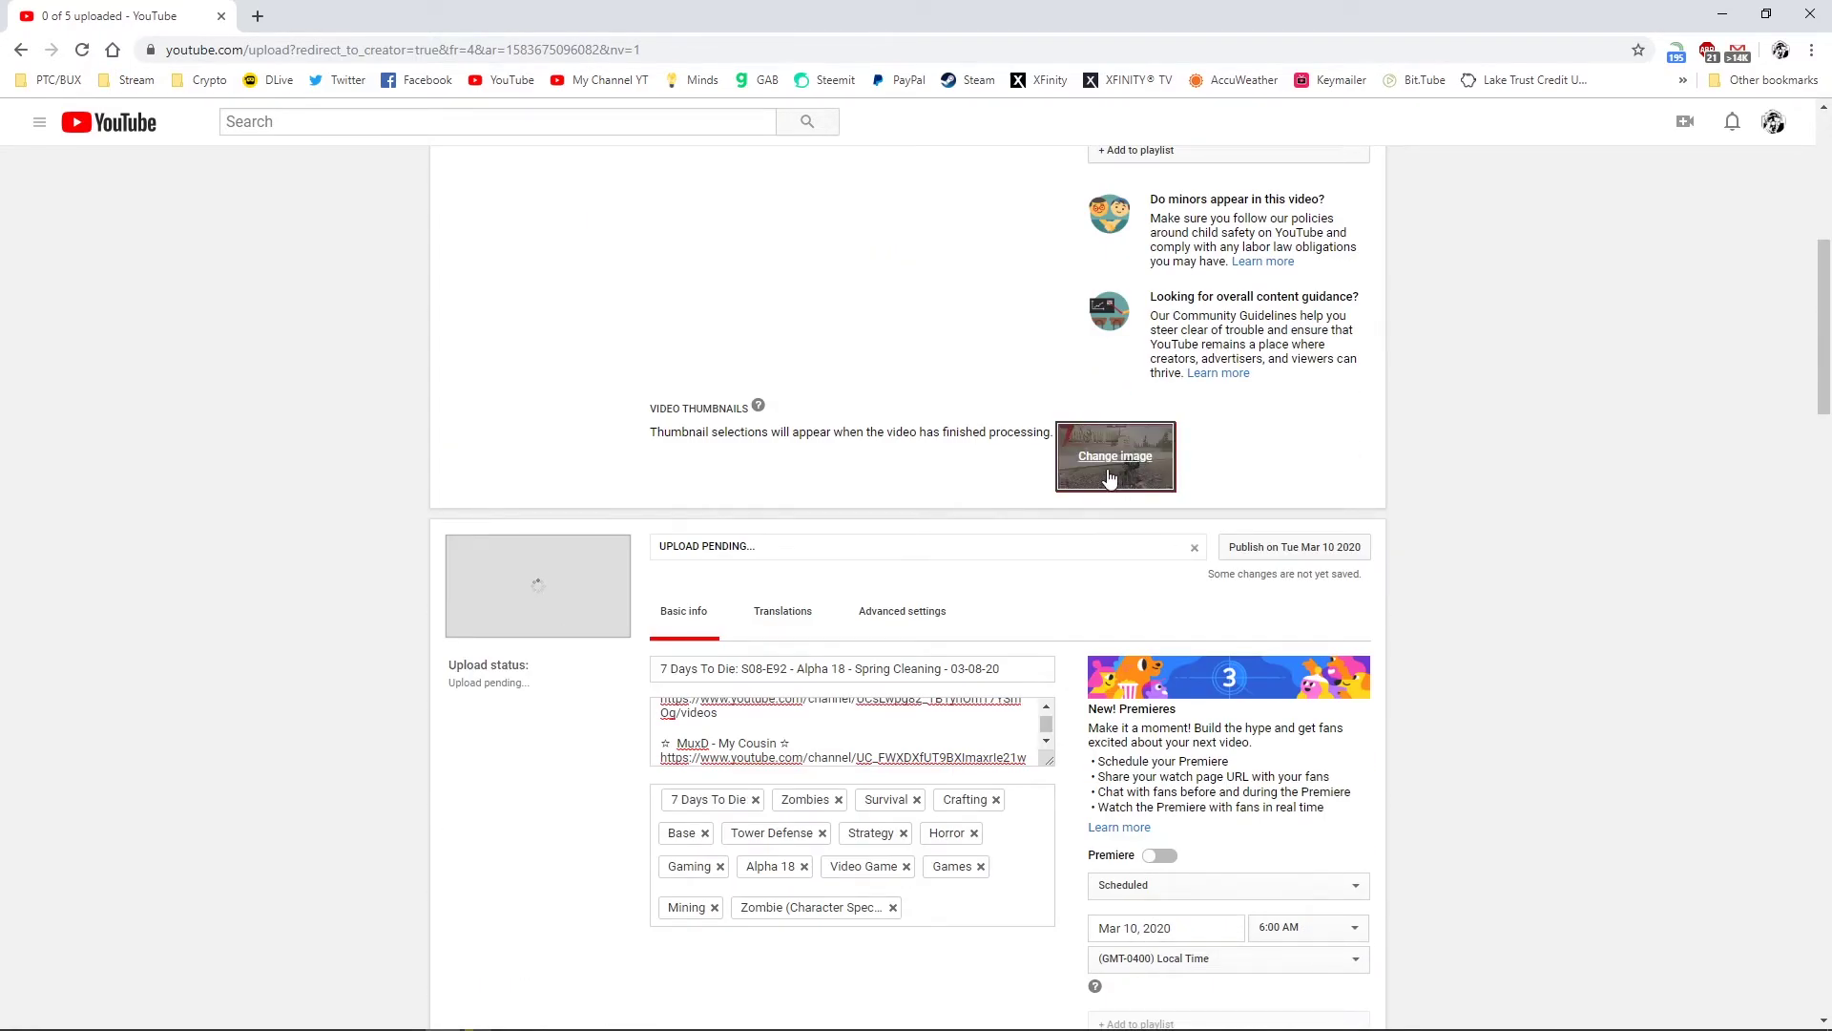
scroll(1073, 807, "down", 7)
scroll(1078, 794, "down", 2)
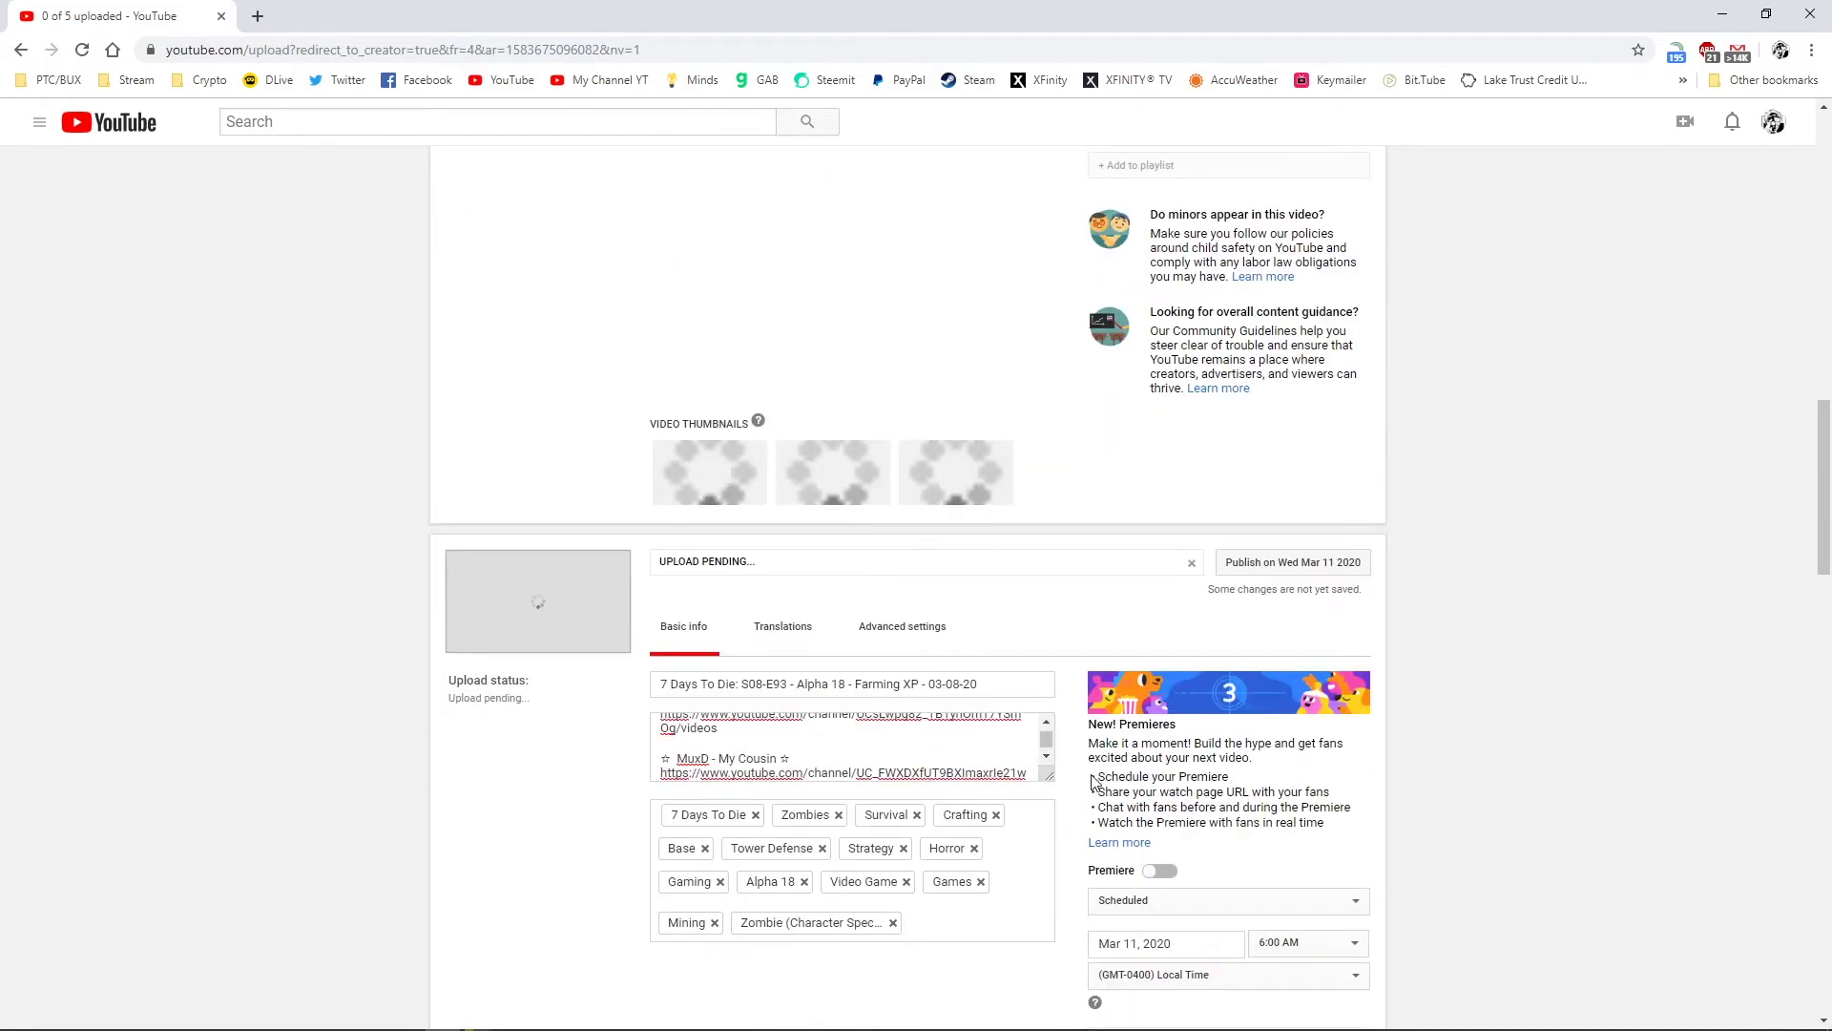
scroll(1030, 876, "down", 4)
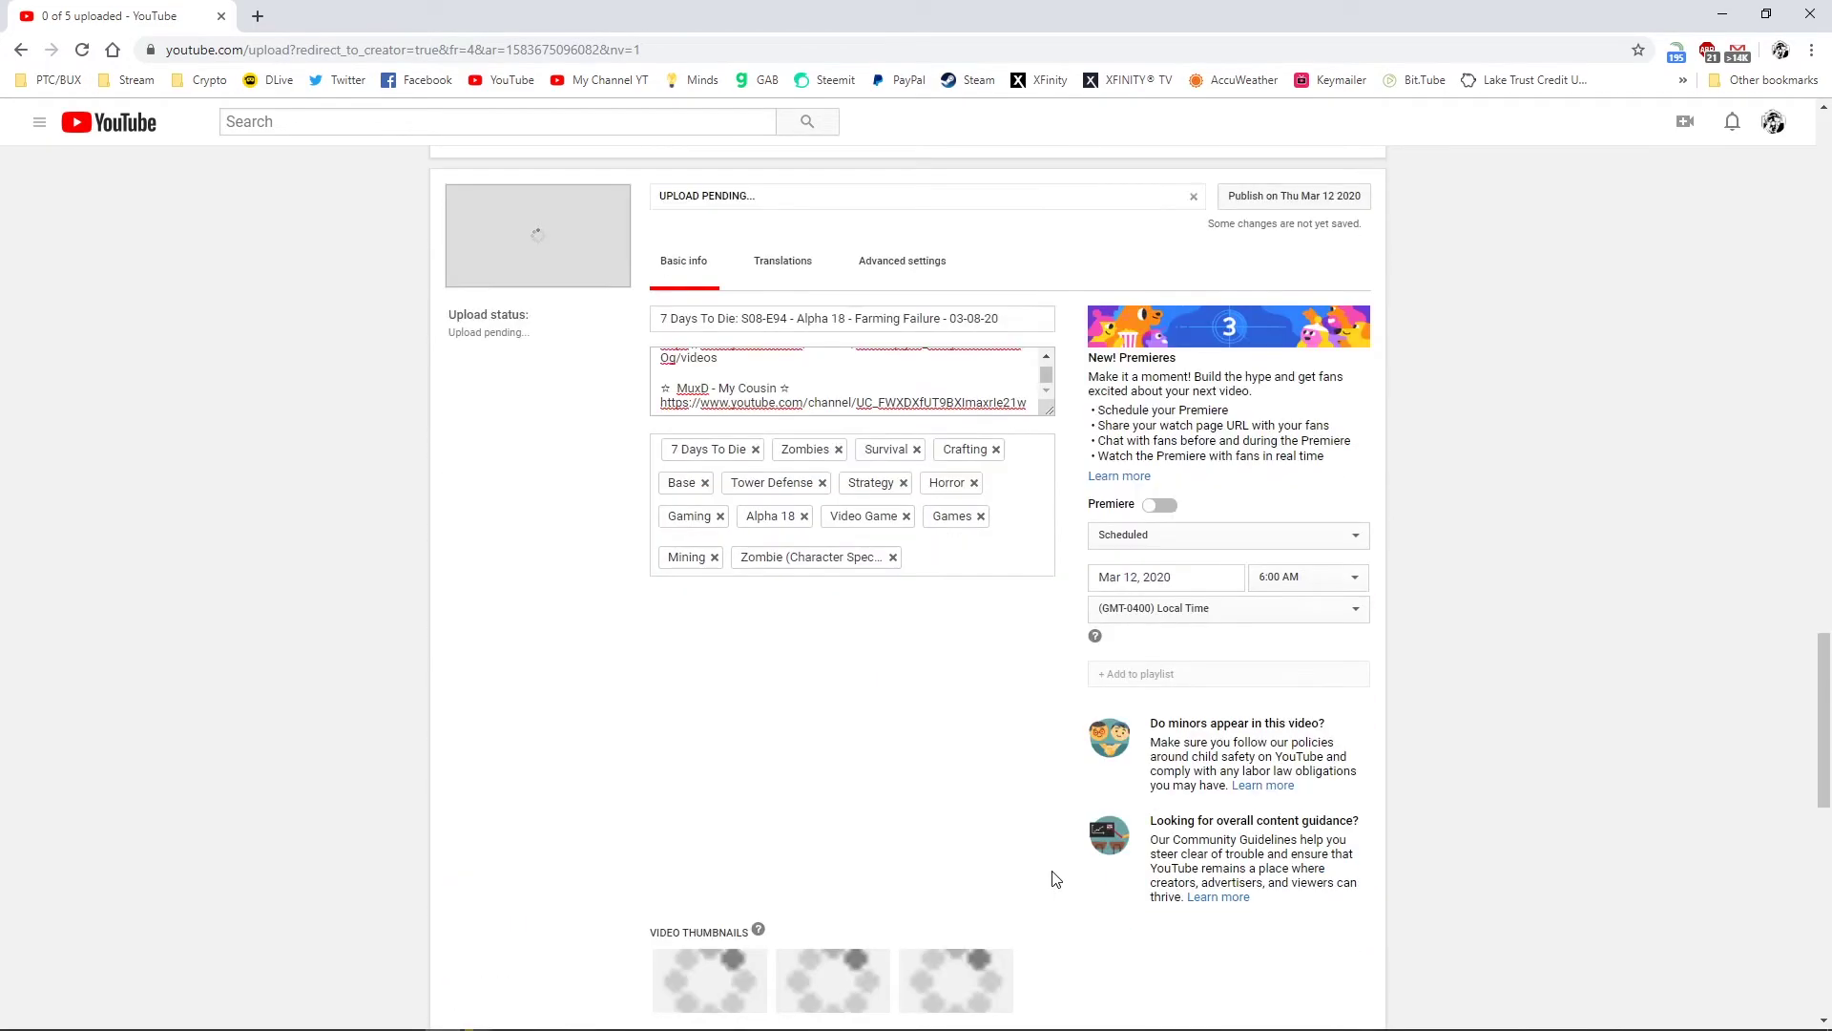
scroll(1049, 874, "down", 11)
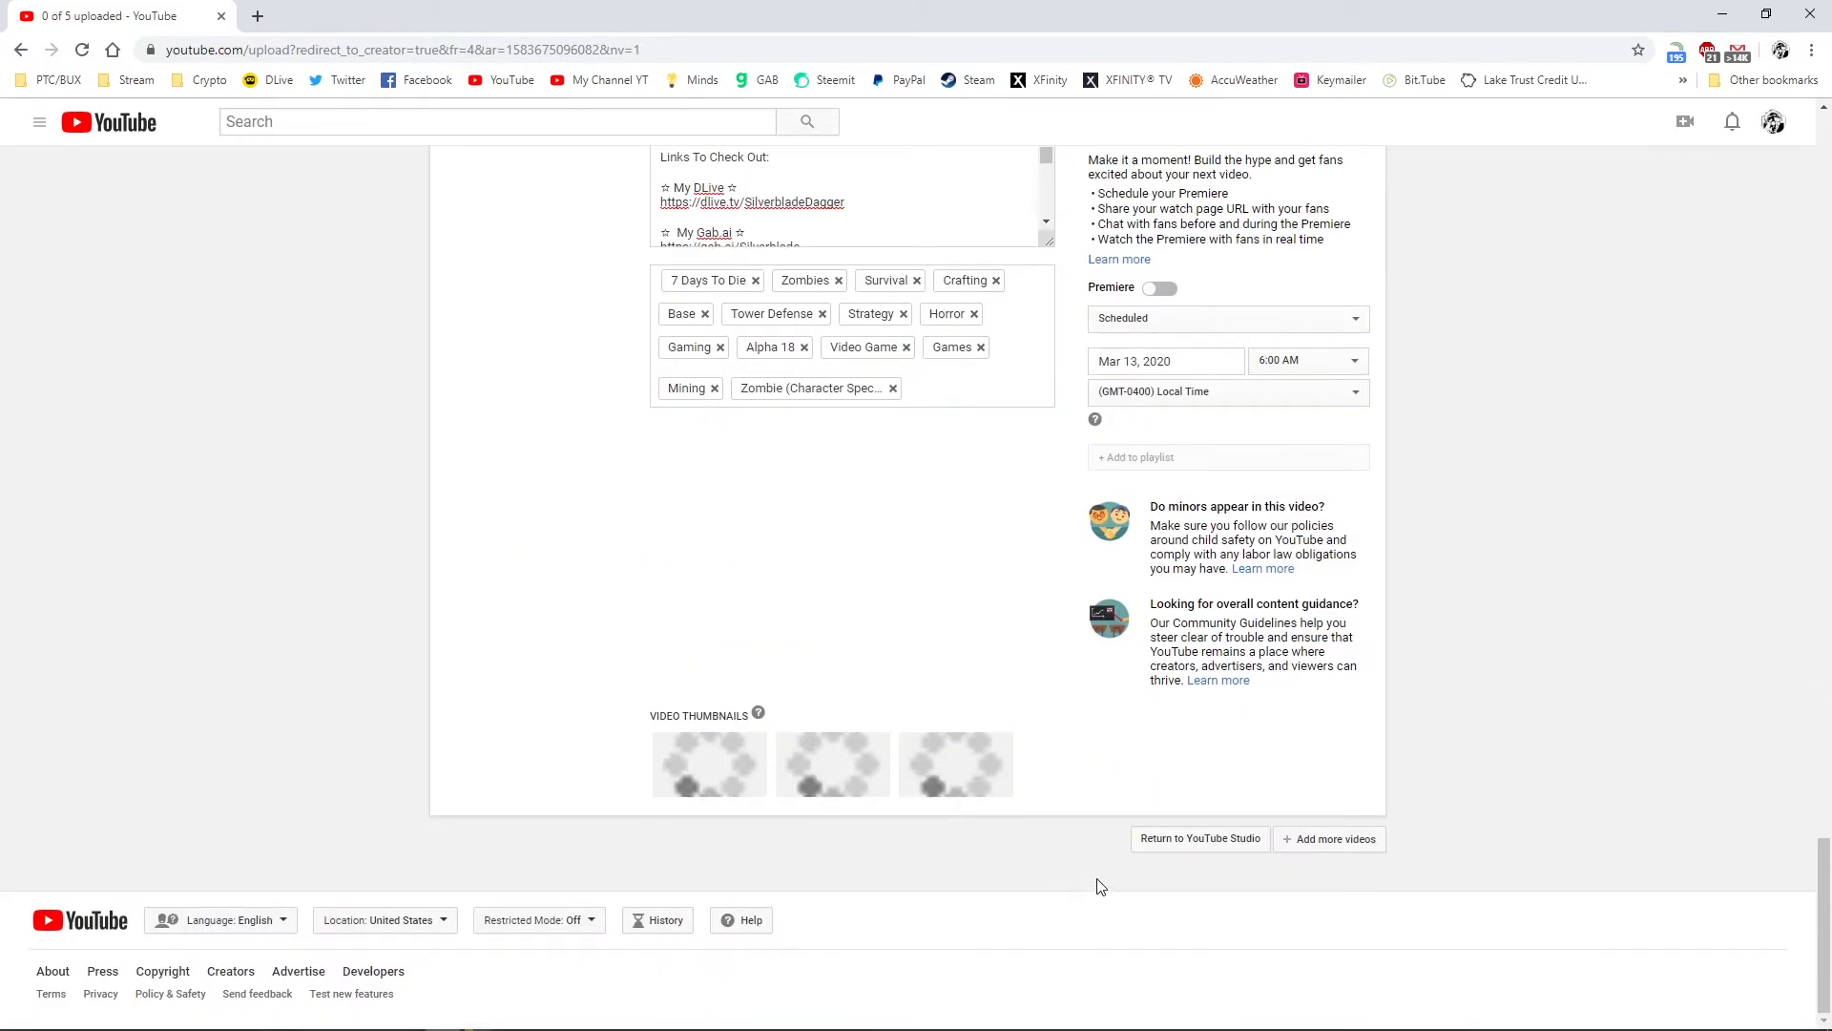
scroll(1095, 884, "down", 4)
left_click_drag(1826, 788, 1825, 191)
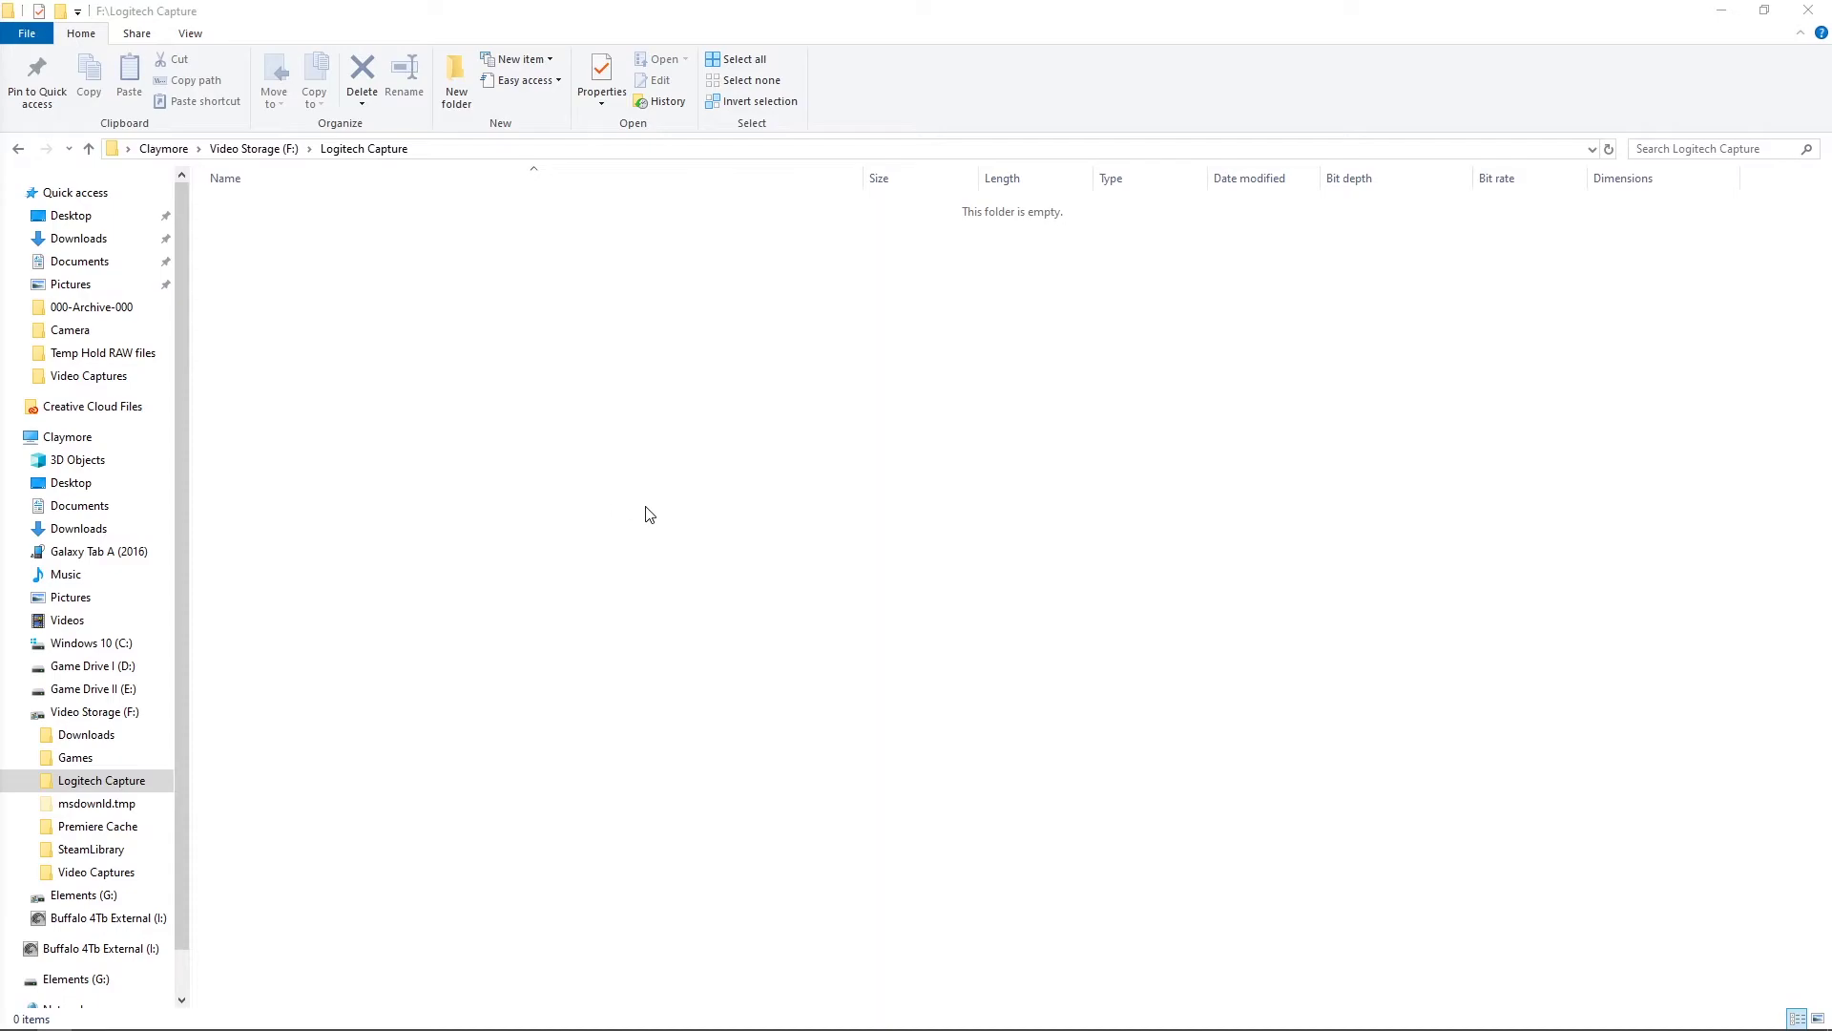
Switch back to the YouTube upload page and upload screen1 from the S08-E92 Spring Cleaning folder as the E92 video's custom thumbnail
key("alt+Tab")
key("alt+Tab")
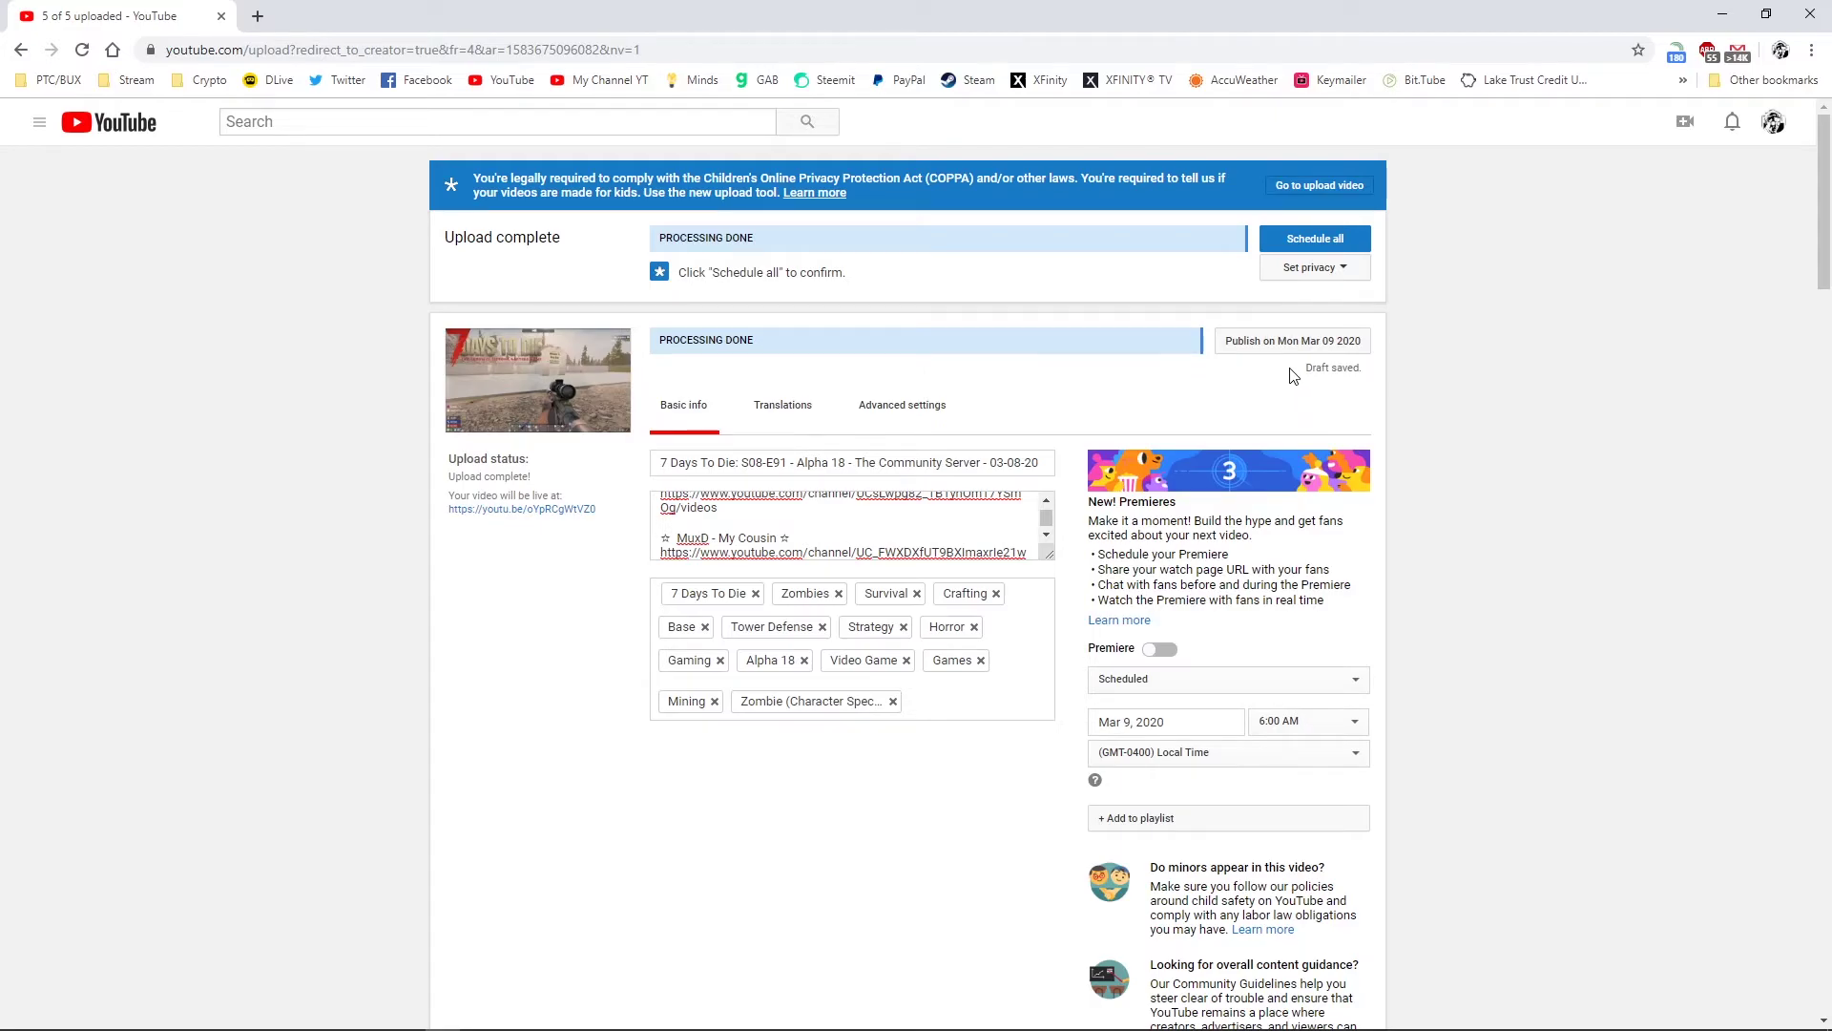
scroll(1279, 394, "down", 9)
scroll(1253, 438, "down", 7)
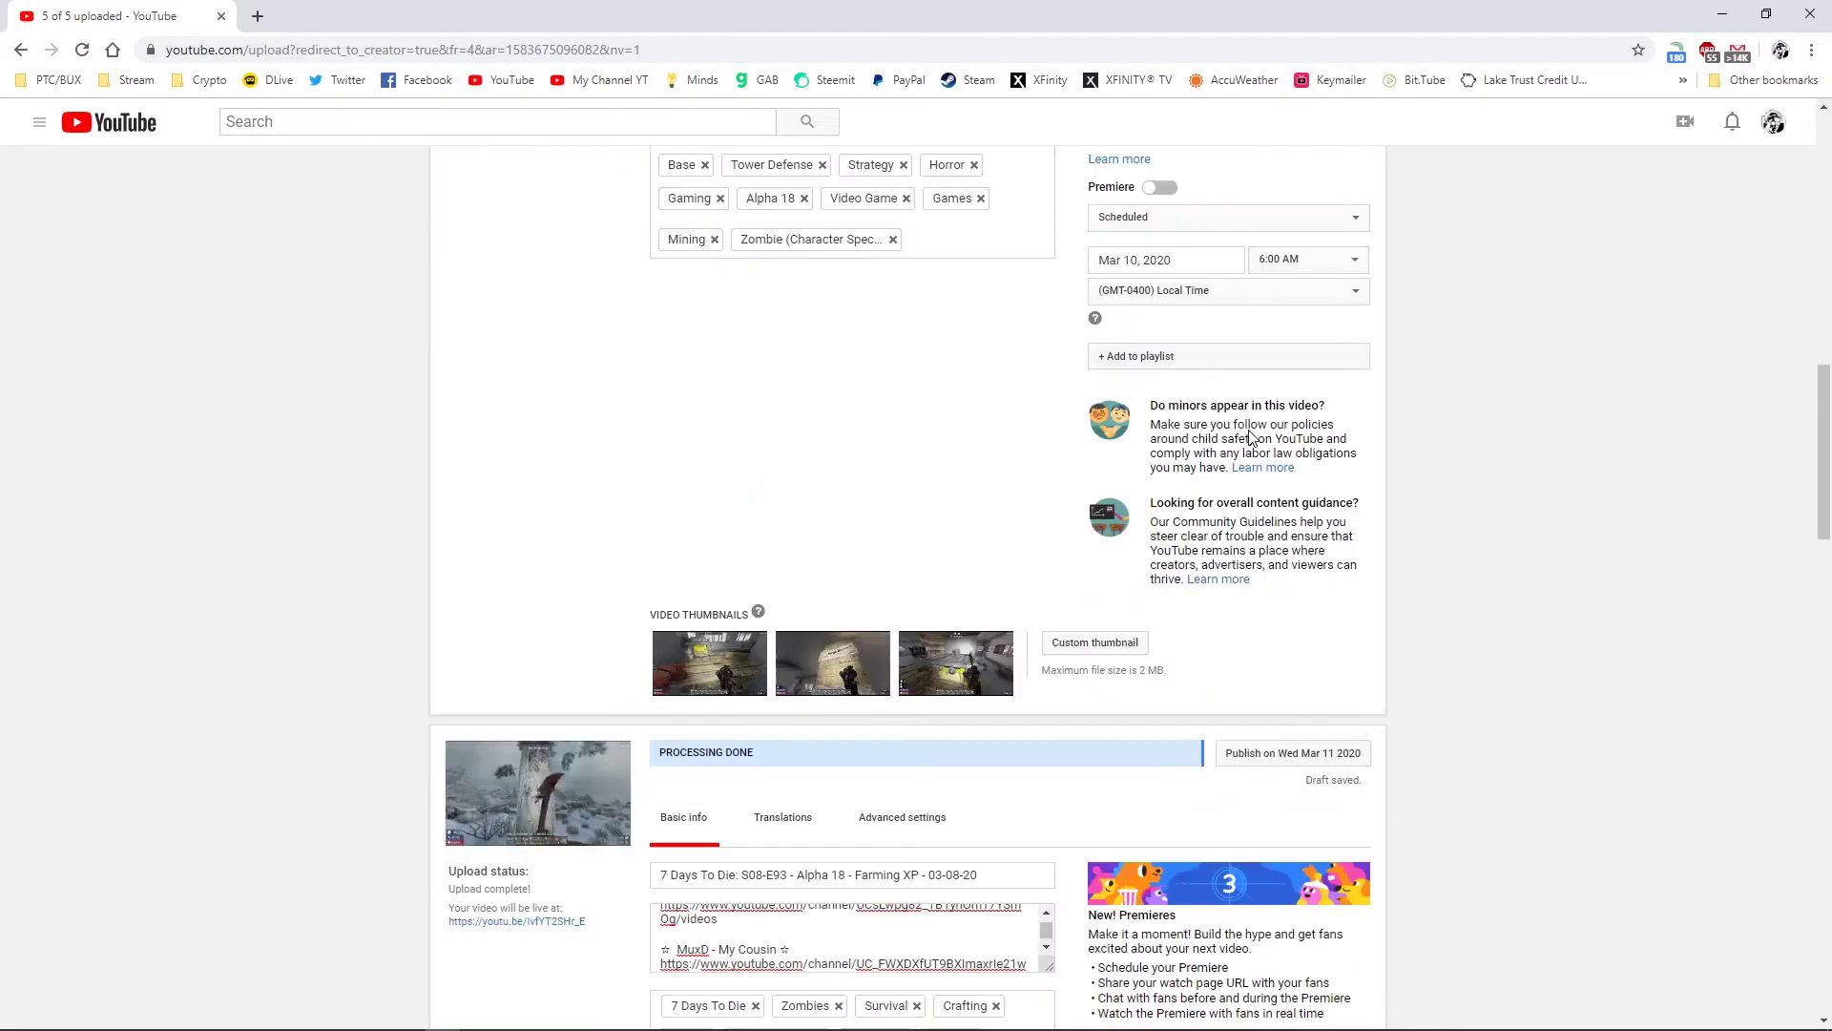
left_click(1086, 455)
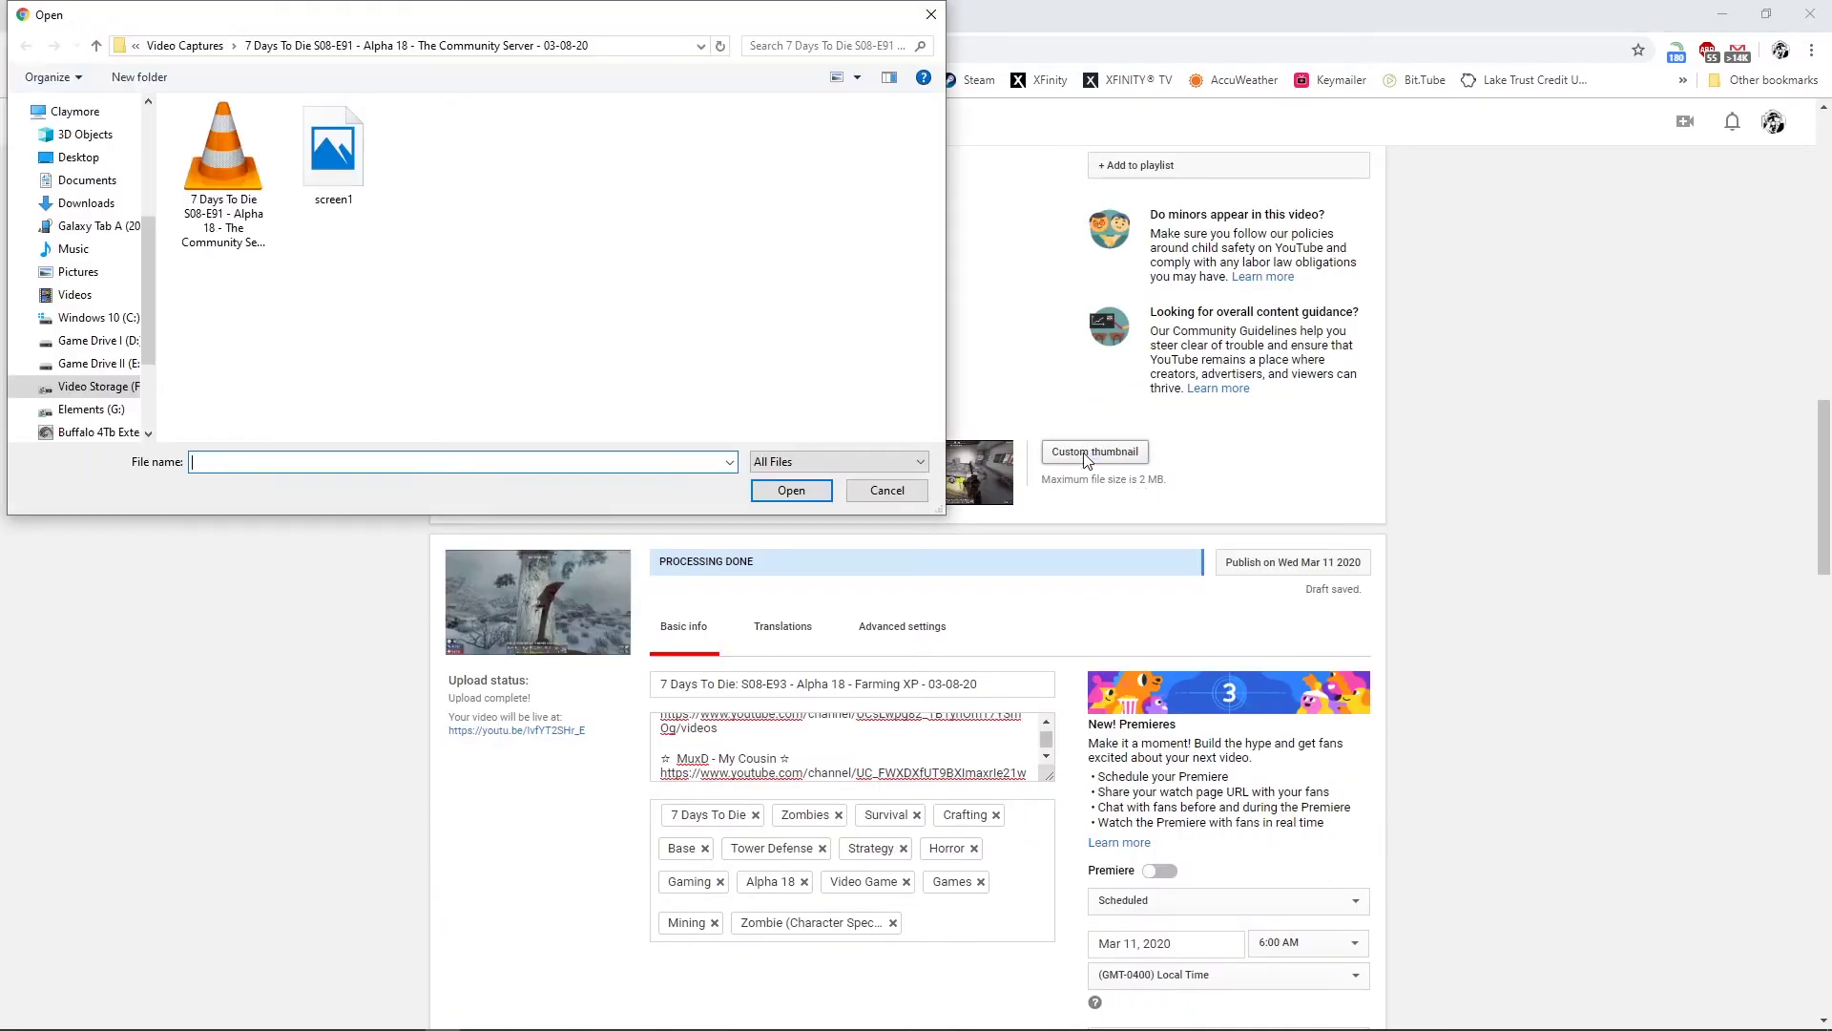
left_click(185, 46)
double_click(365, 194)
left_click(329, 158)
left_click(791, 490)
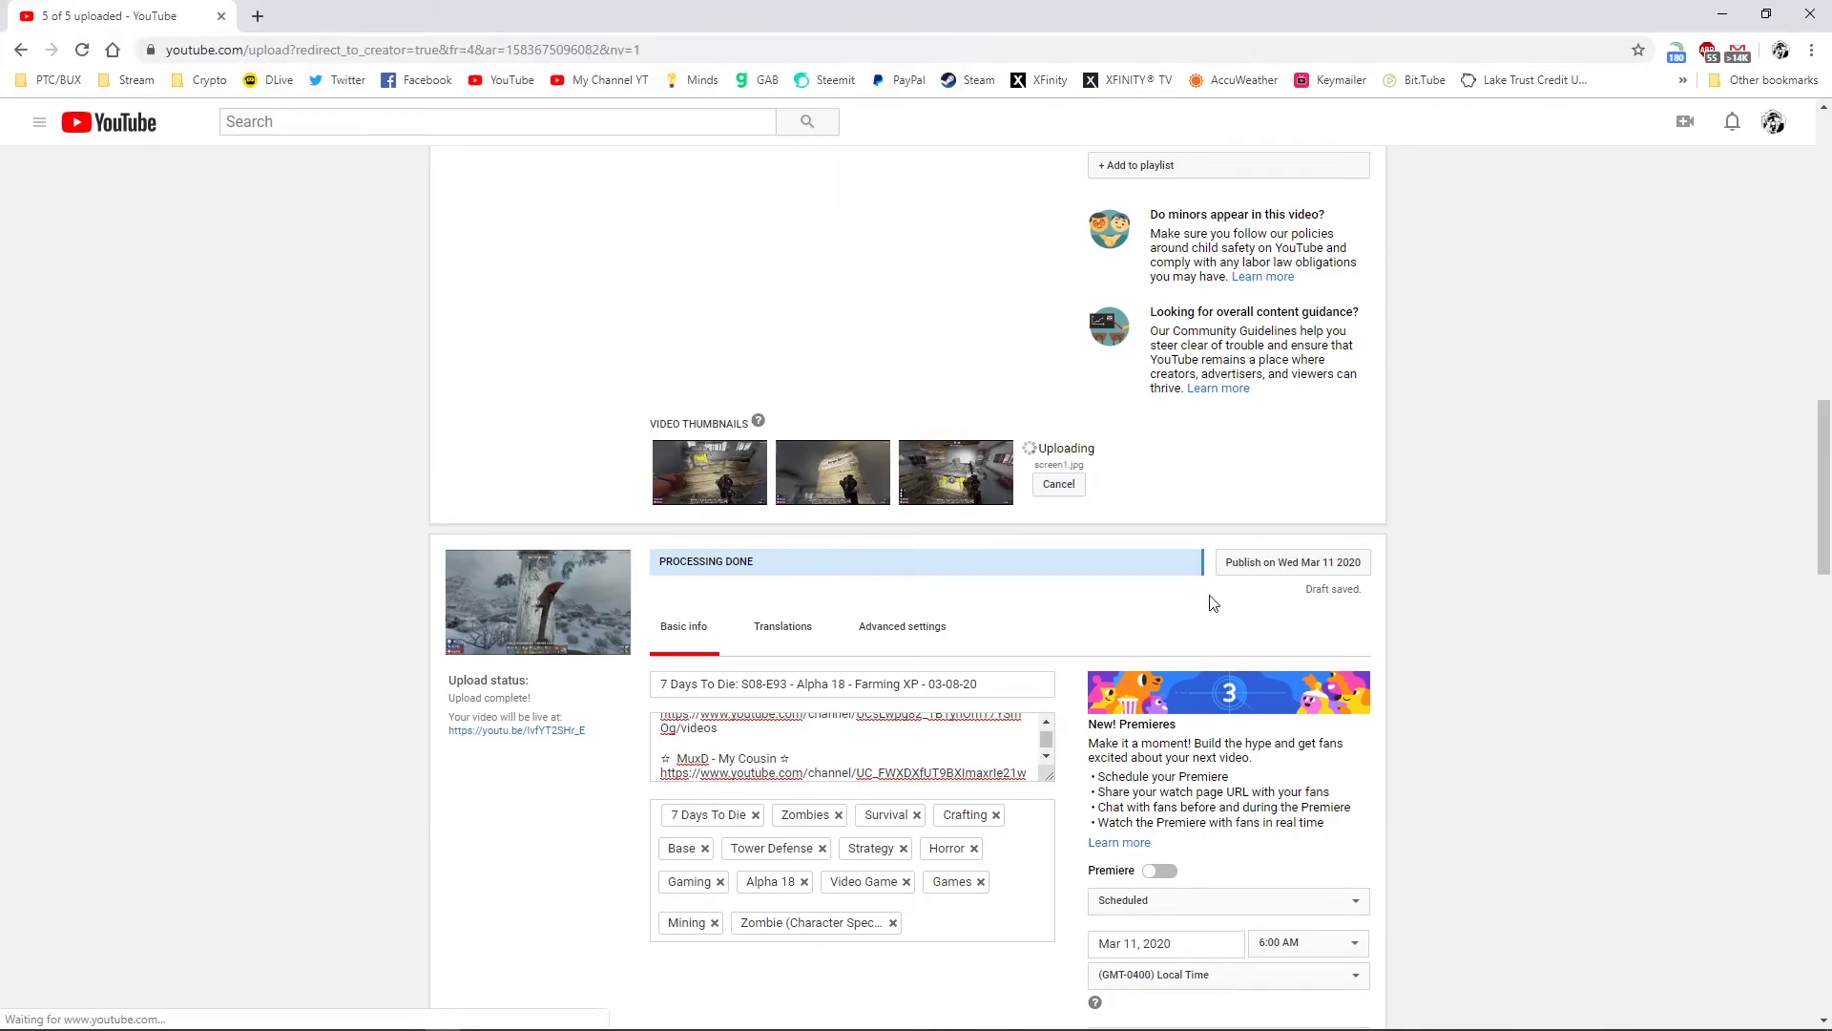
Upload screen1 from the S08-E93 Farming XP folder as the E93 video's custom thumbnail
scroll(1083, 611, "down", 8)
left_click(1081, 565)
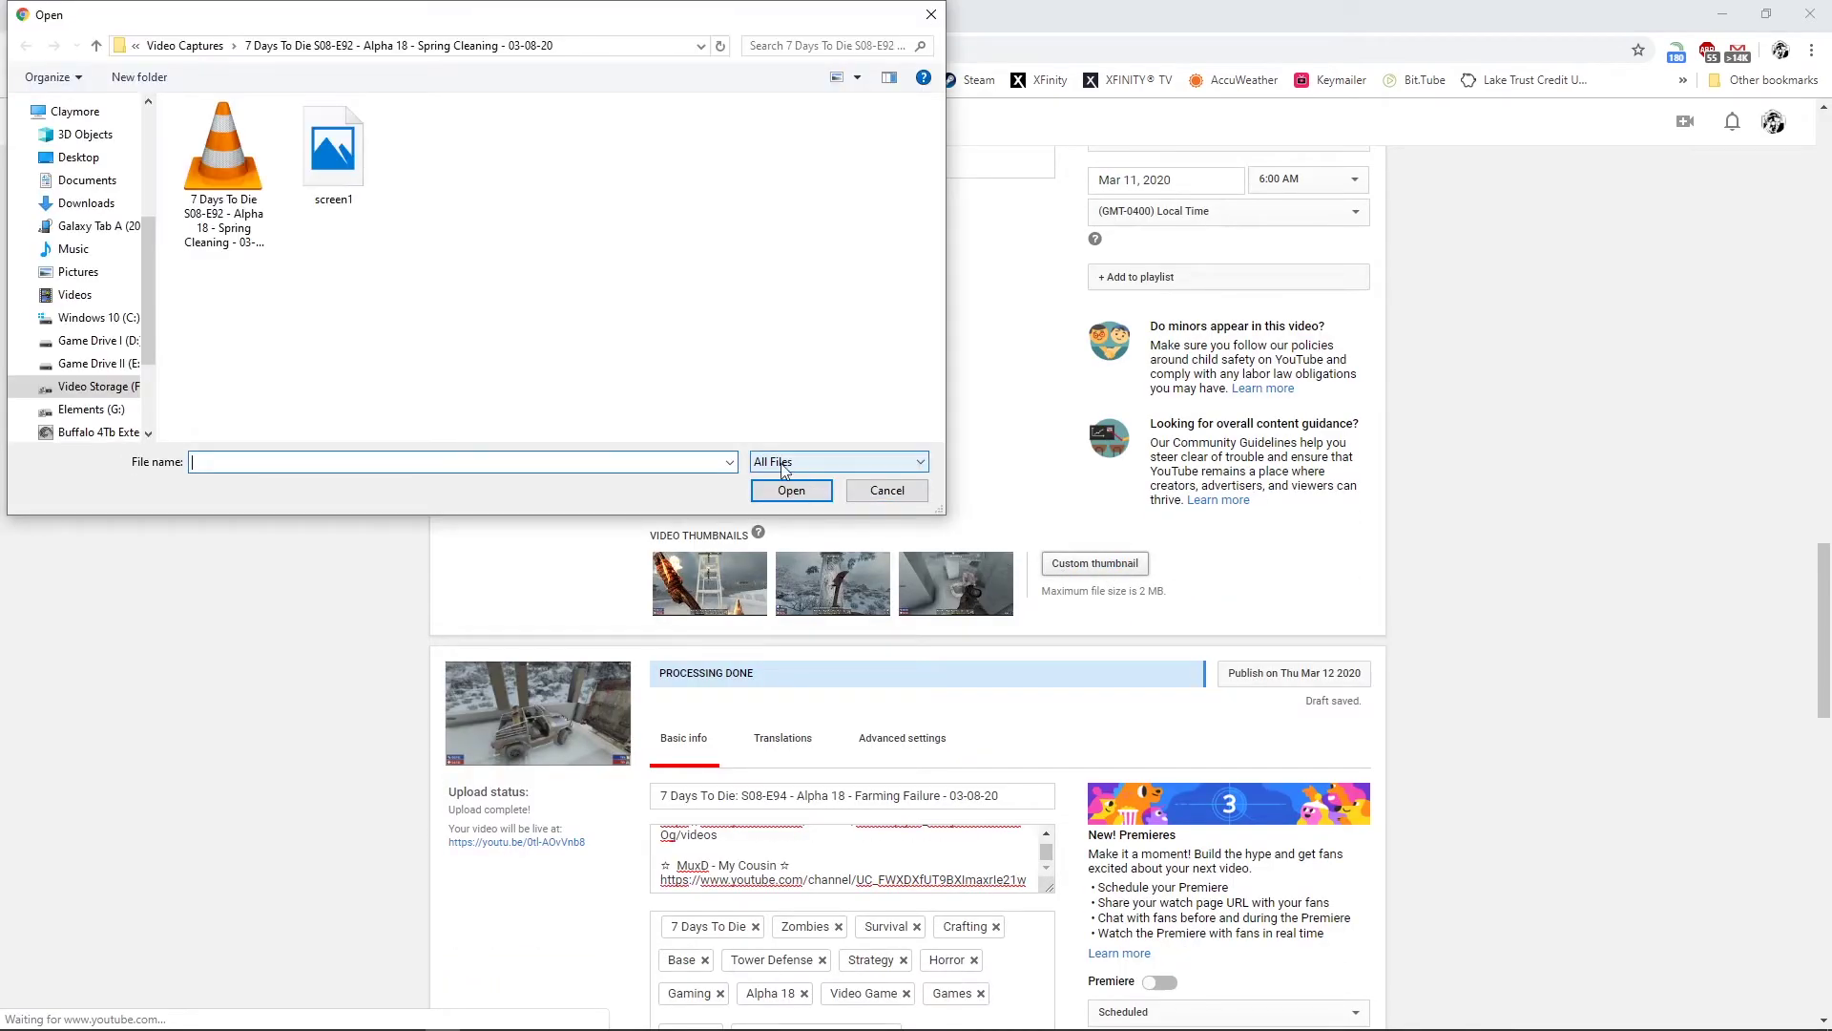
left_click(185, 46)
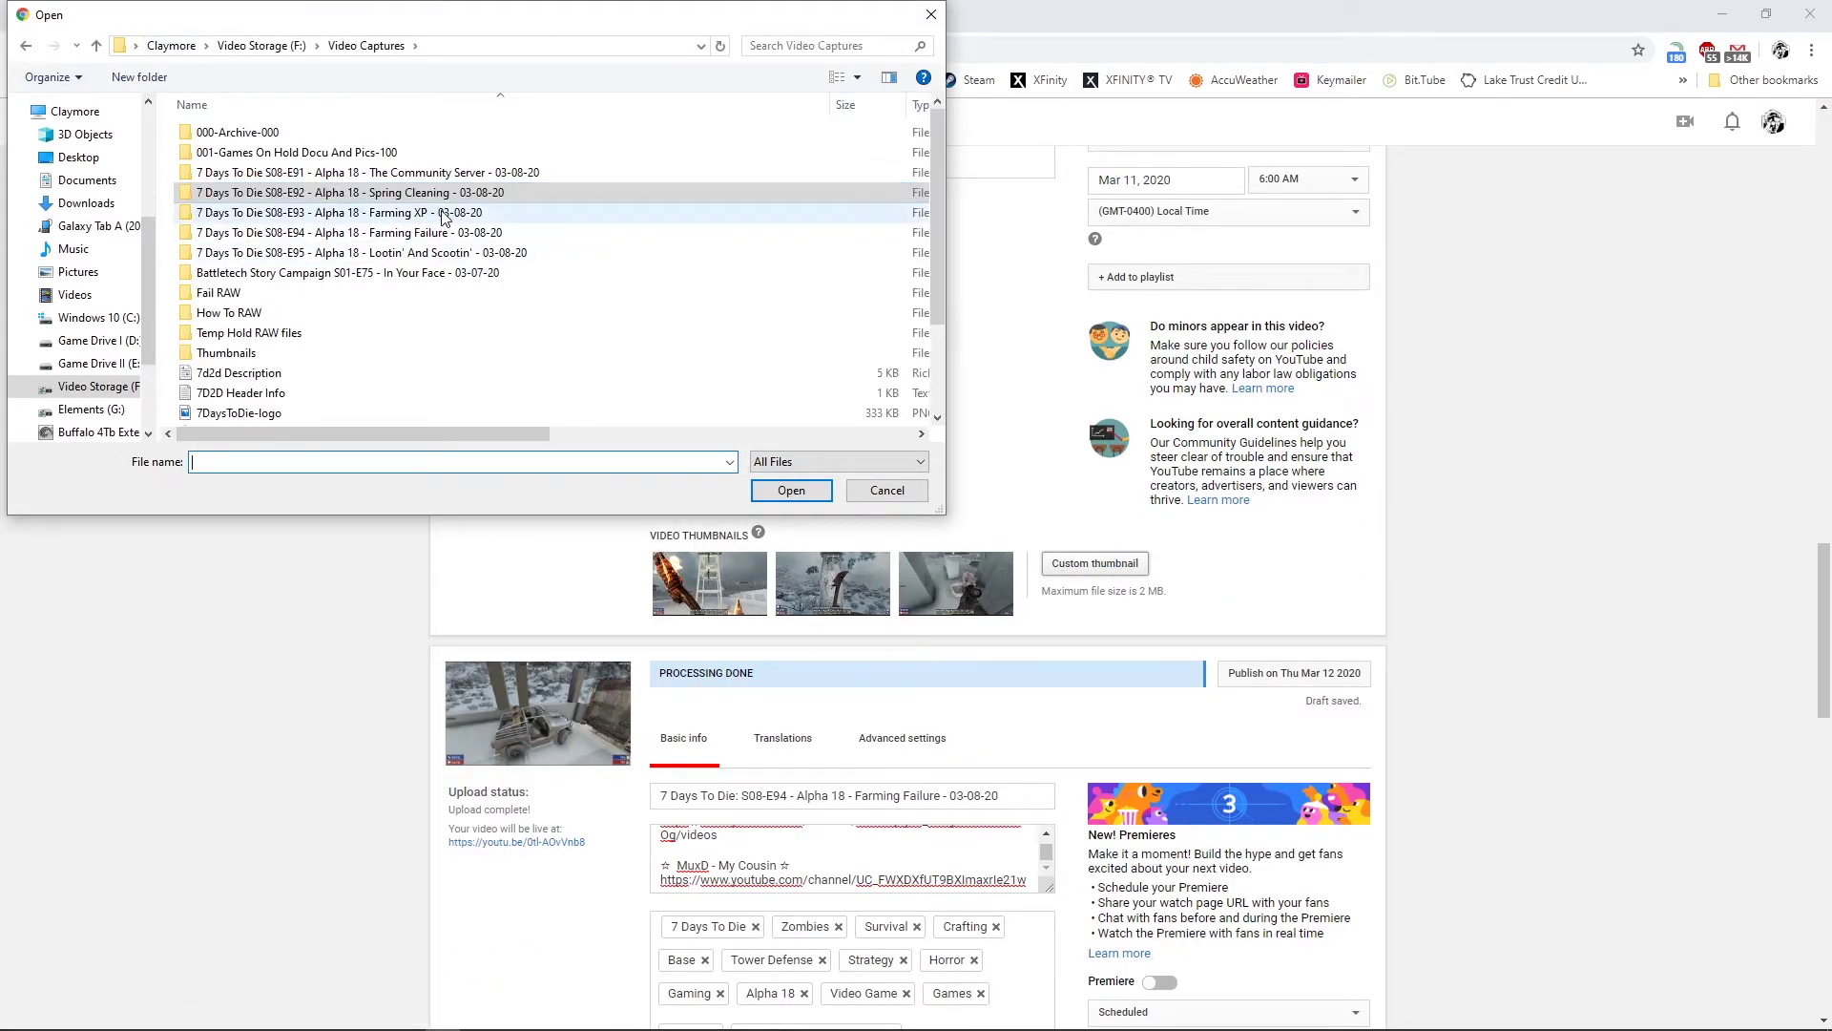
double_click(442, 213)
left_click(358, 174)
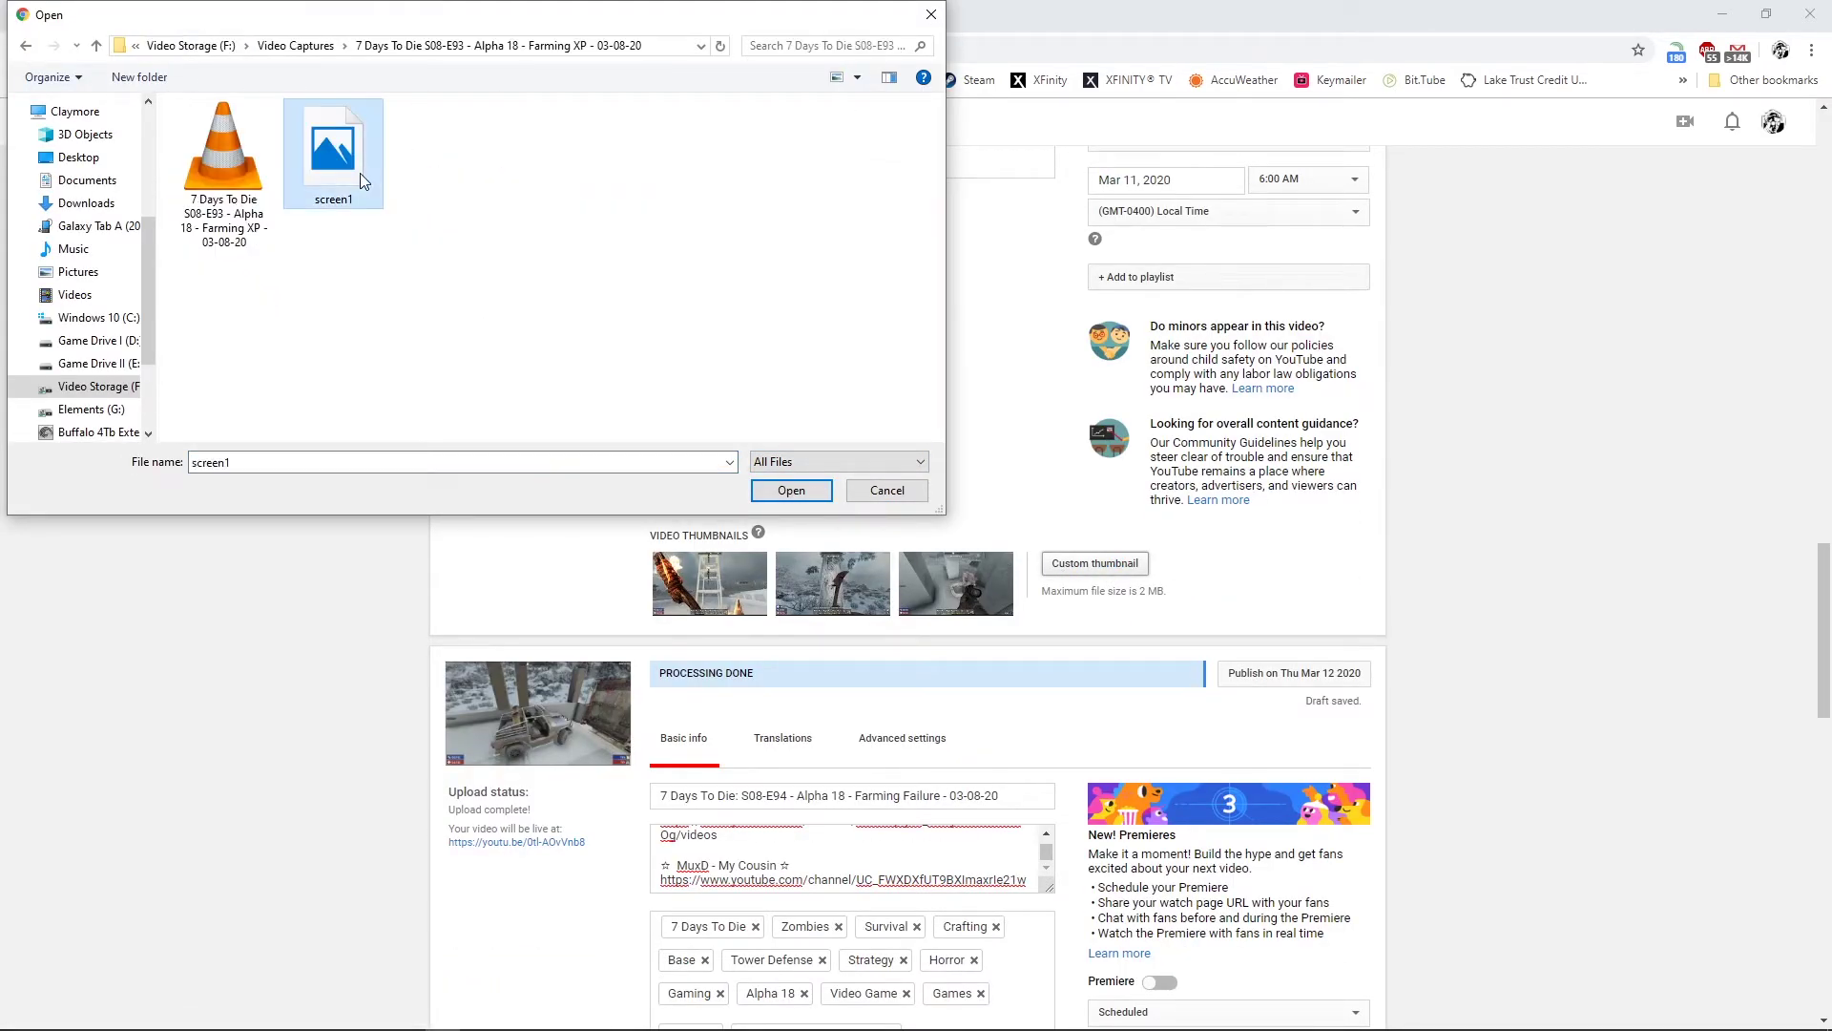
left_click(791, 489)
Upload screen1 from the S08-E94 Farming Failure folder as the E94 video's custom thumbnail
scroll(1186, 602, "down", 7)
scroll(1186, 602, "down", 2)
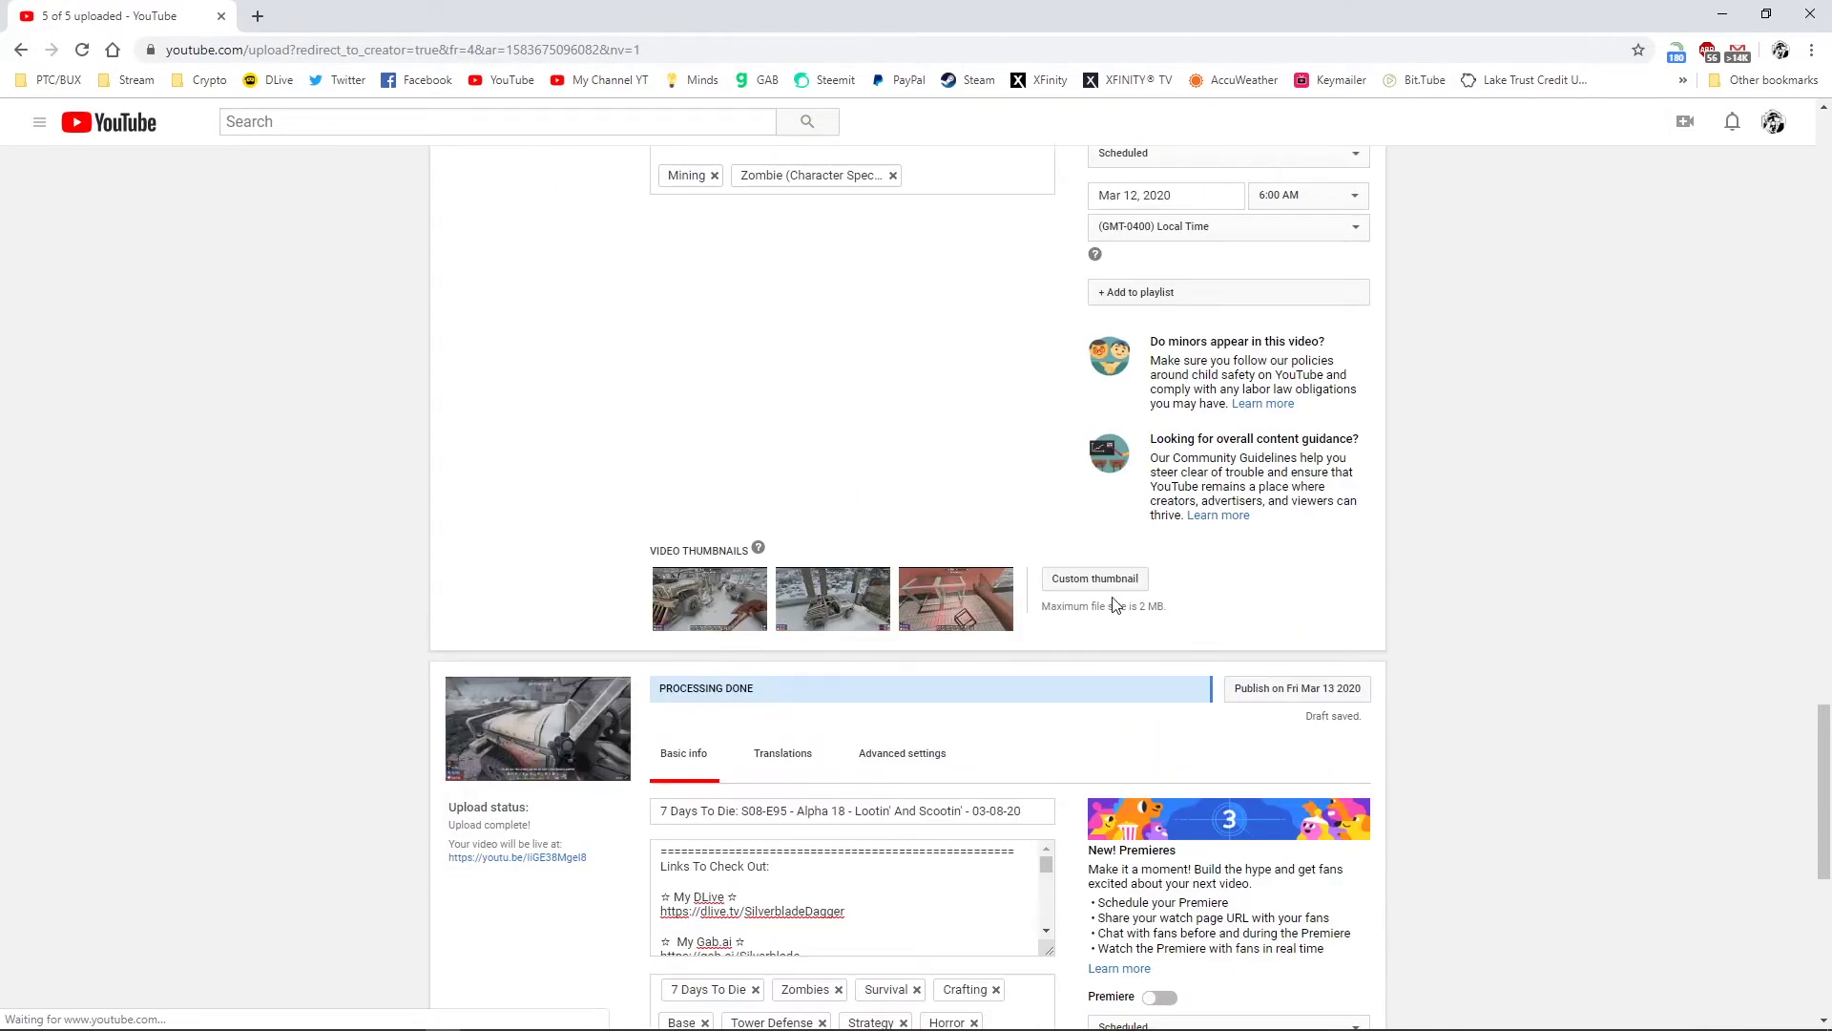
left_click(1098, 578)
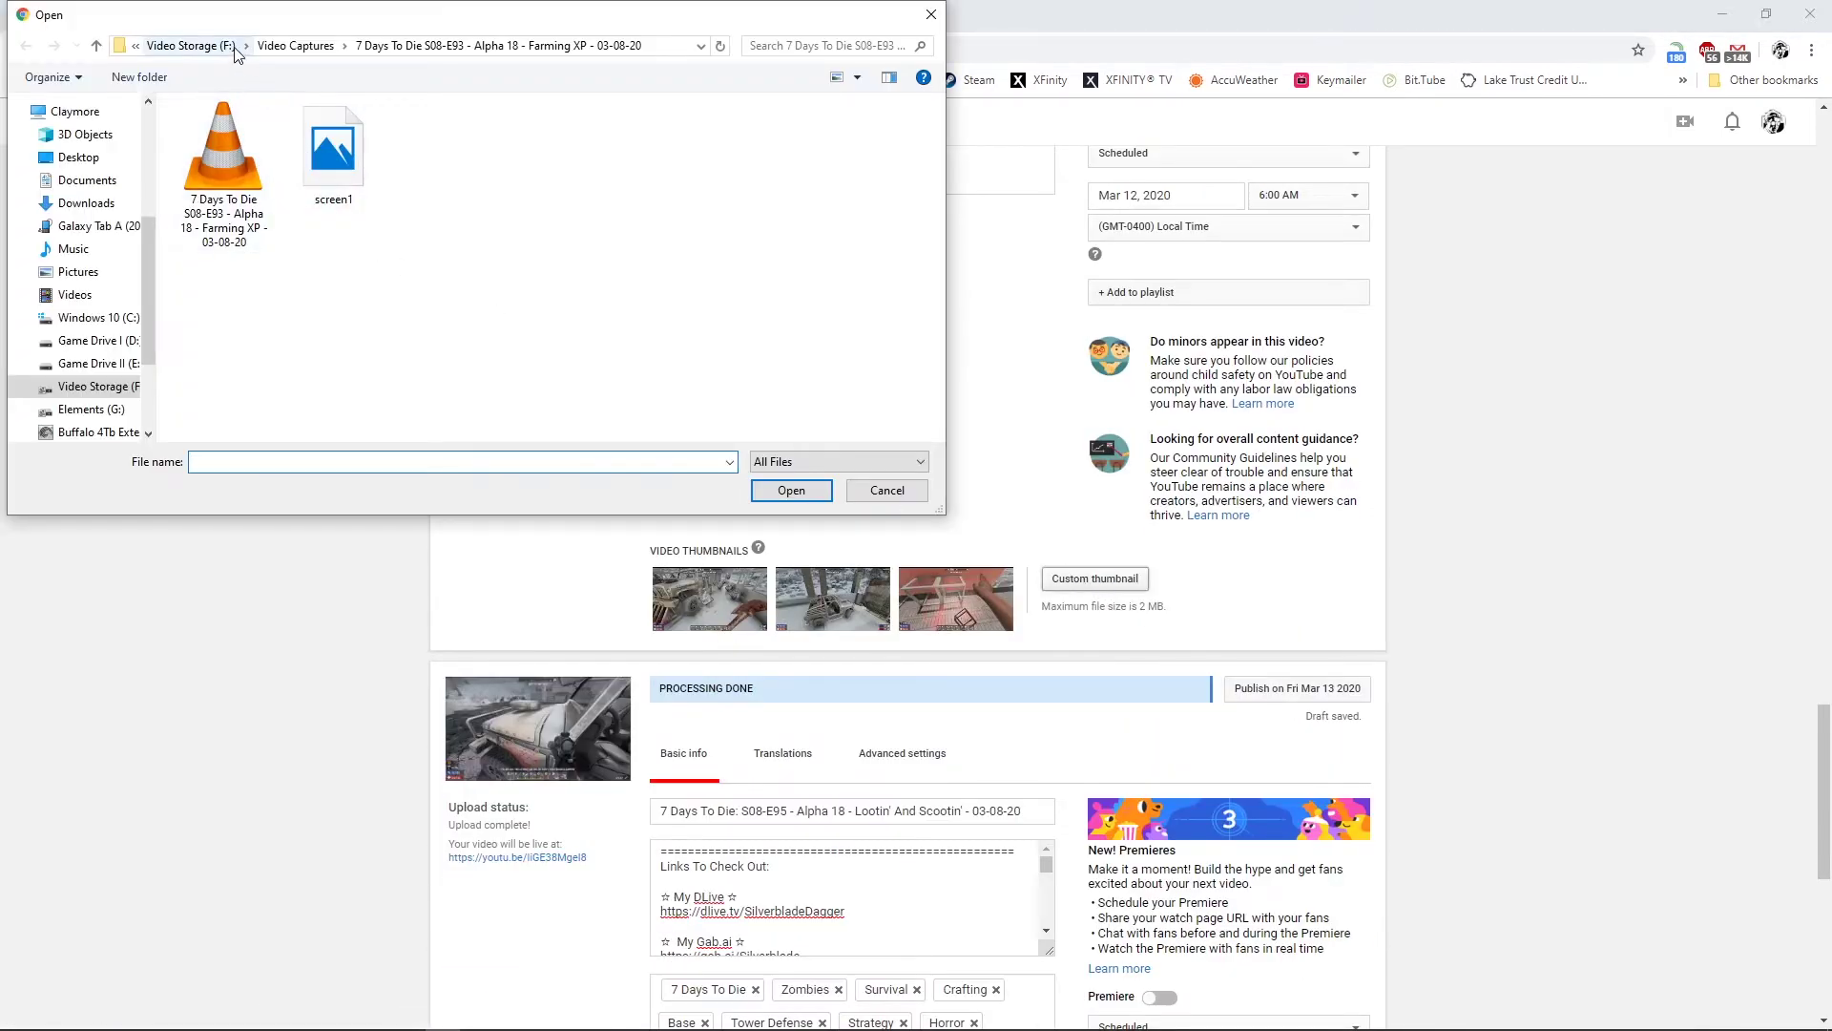
left_click(295, 46)
double_click(361, 239)
left_click(332, 158)
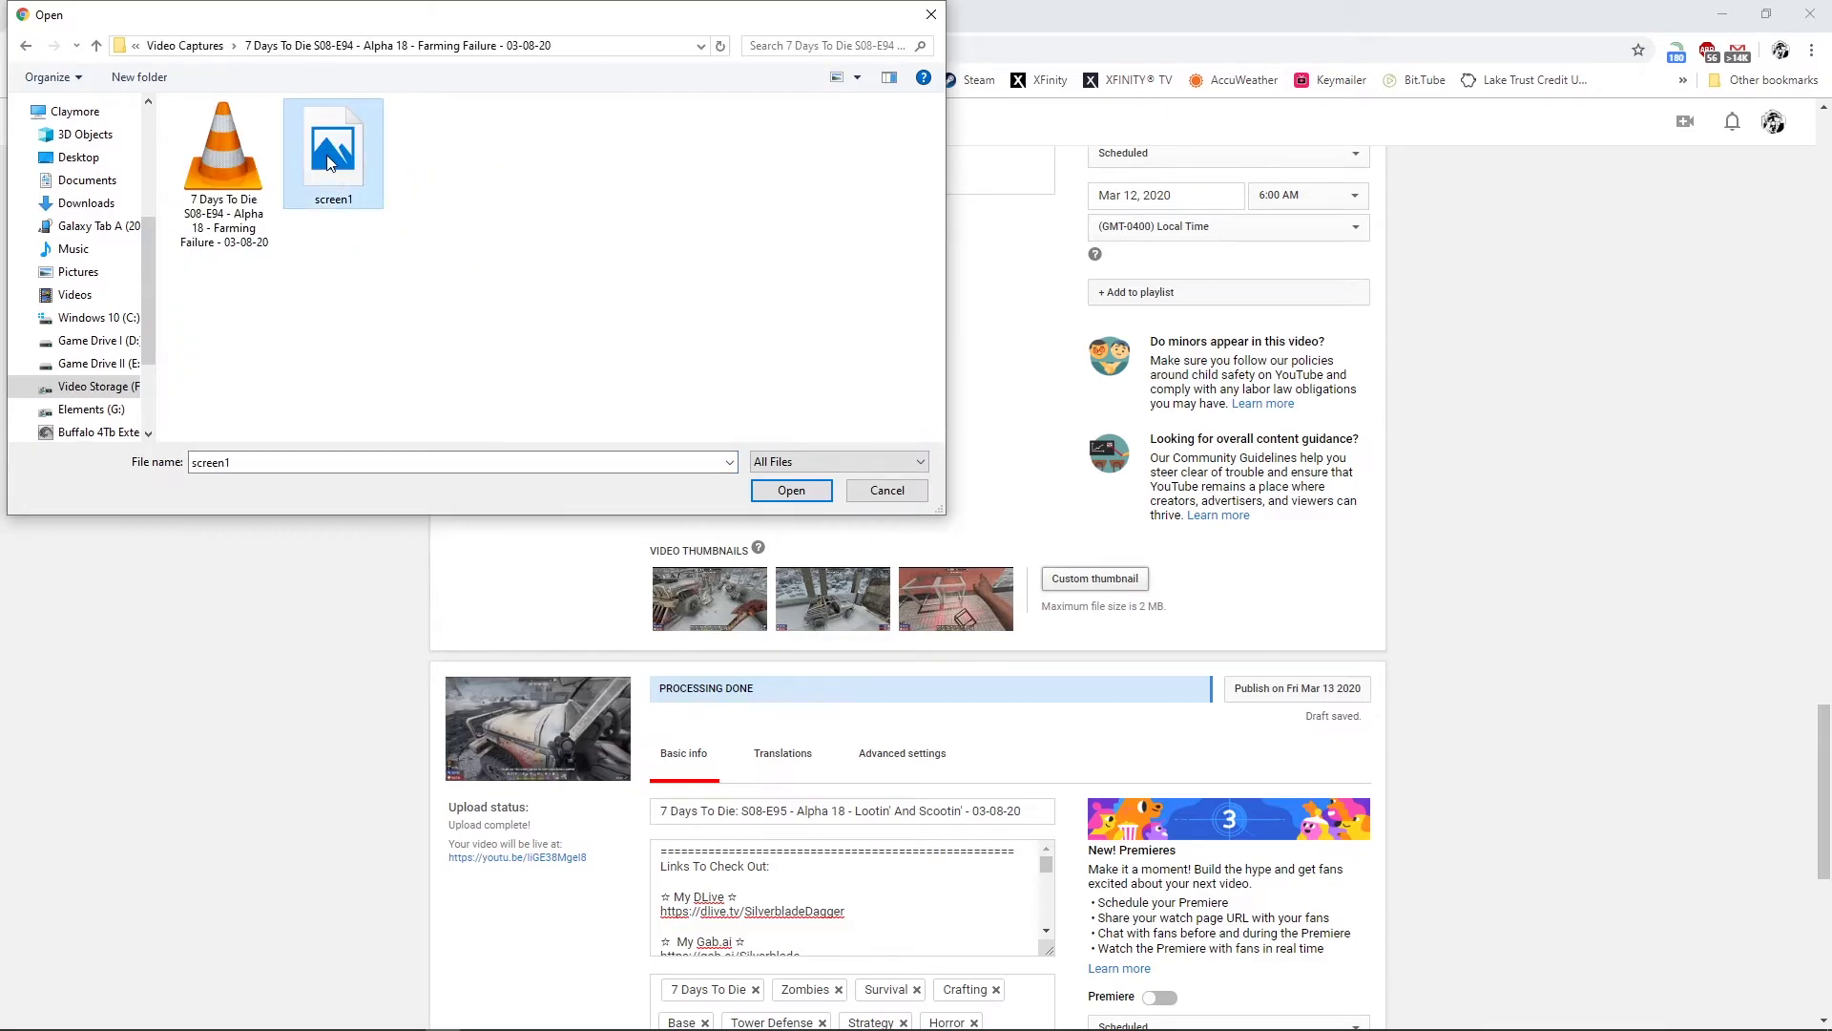
left_click(791, 490)
Upload screen1 from the S08-E95 Lootin' And Scootin' folder as the E95 video's custom thumbnail
scroll(1210, 634, "down", 4)
scroll(1210, 634, "down", 3)
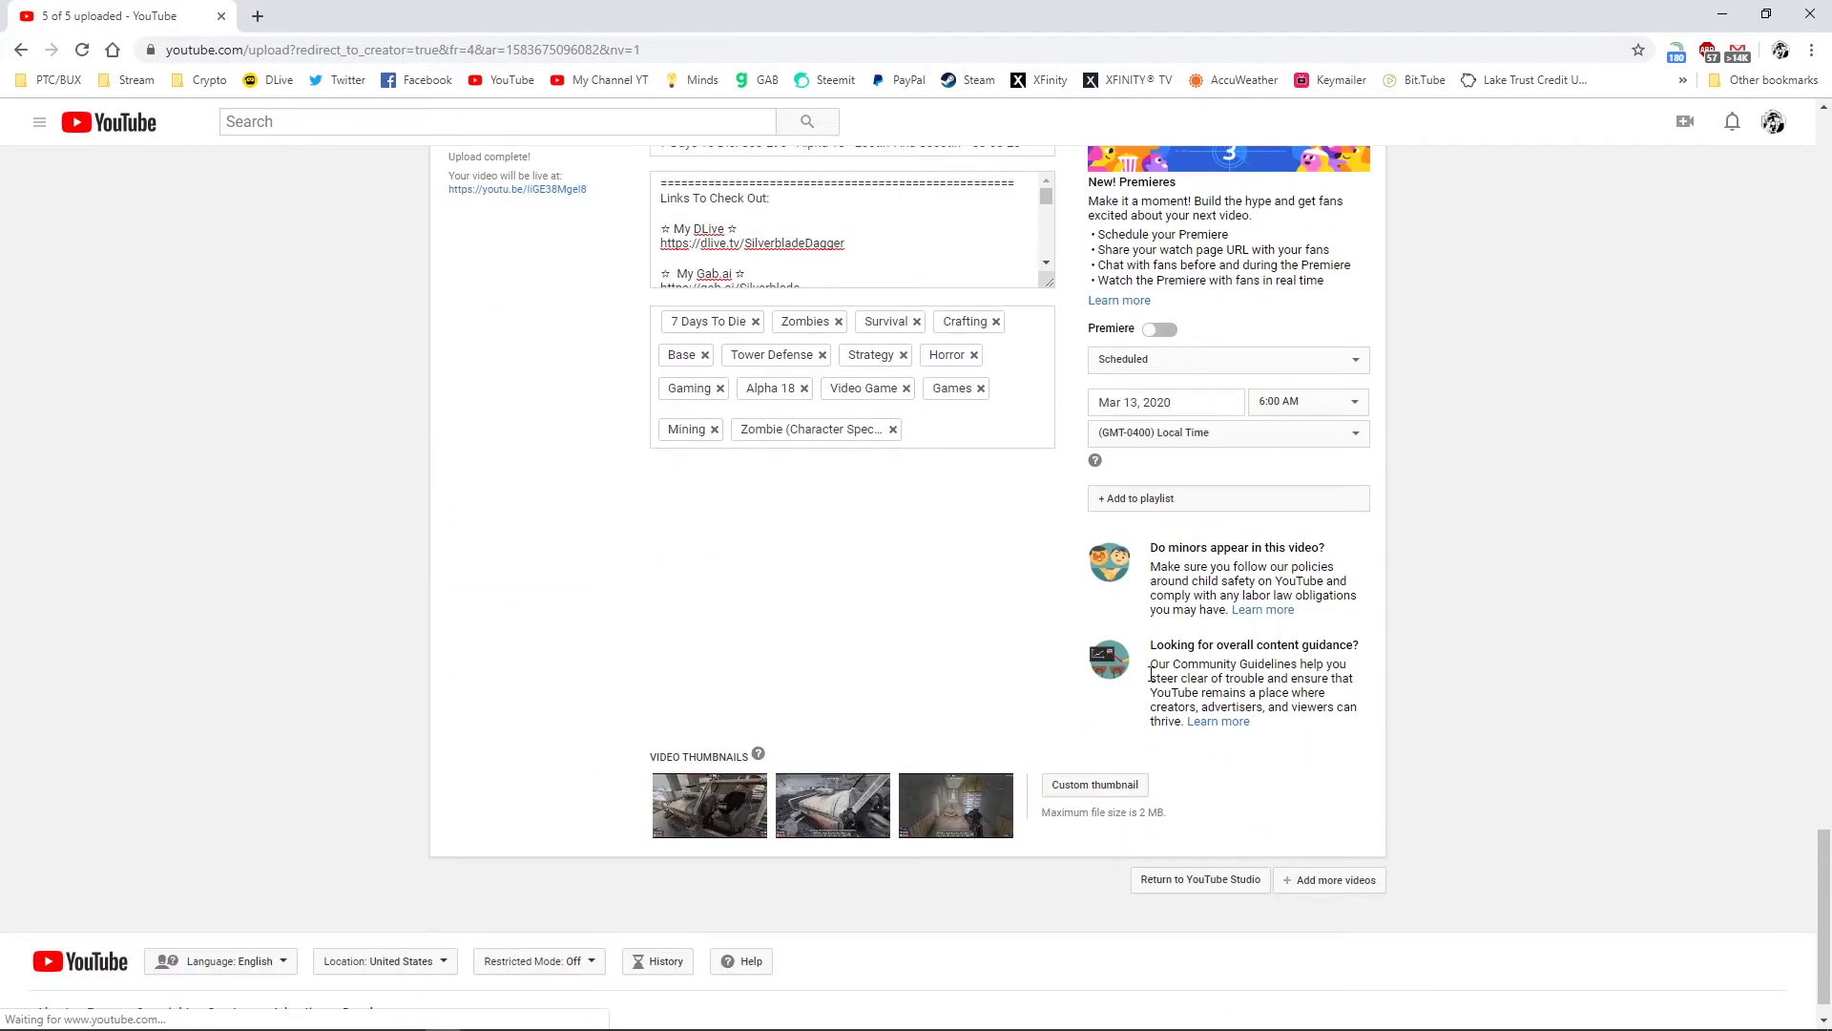
left_click(1095, 784)
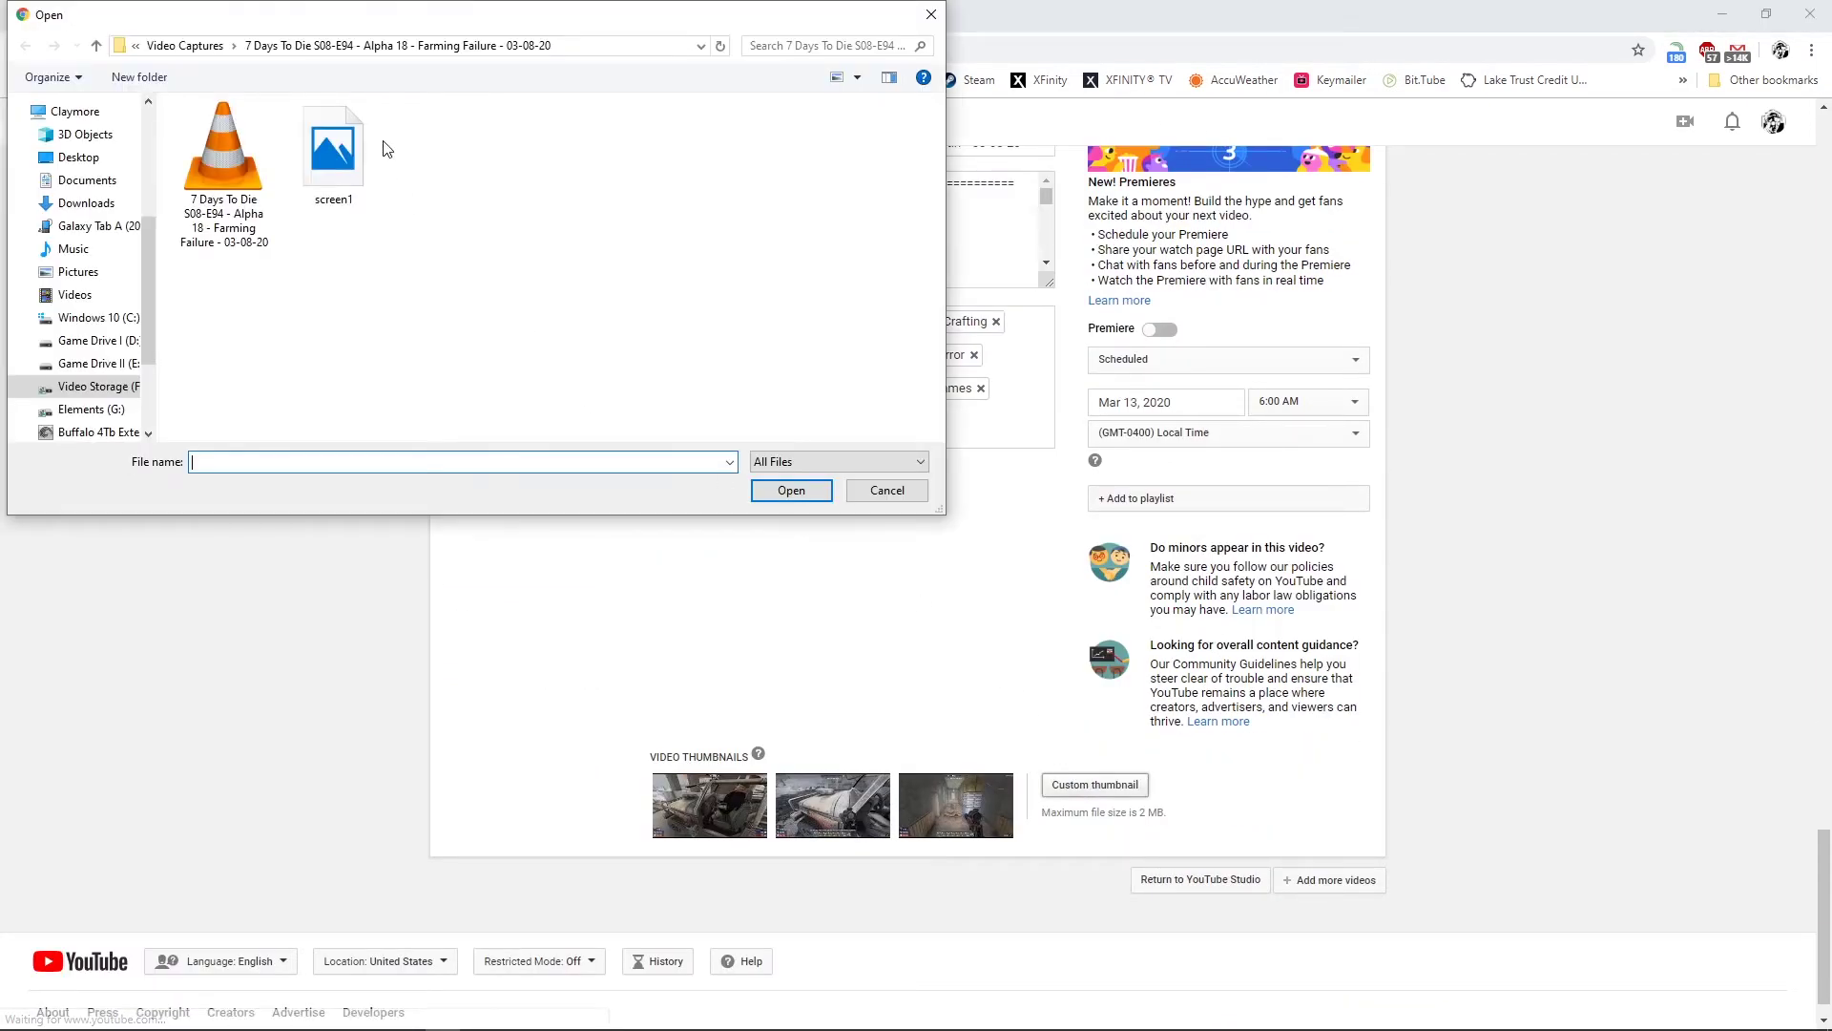
left_click(185, 46)
double_click(380, 260)
left_click(333, 153)
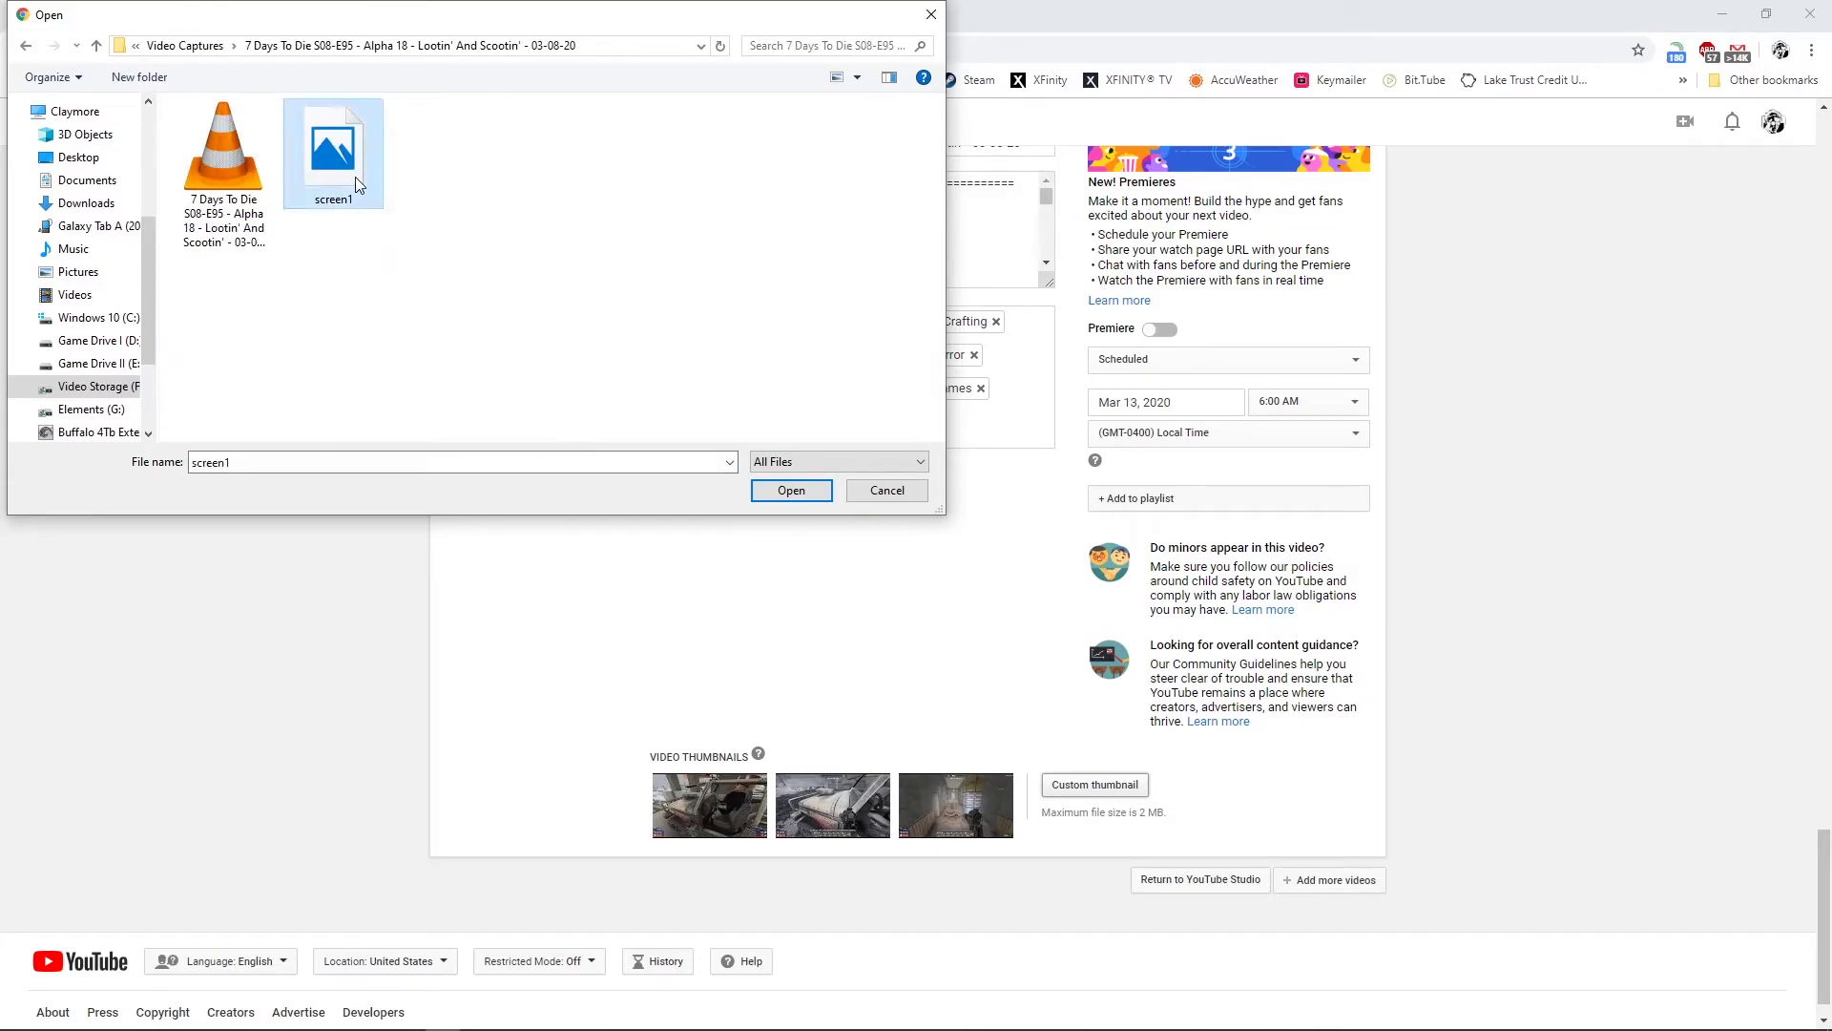
left_click(773, 496)
Check the new thumbnails, and confirm scheduled publishing of E91 on March 9 and E92 on March 10, 2020
scroll(1497, 776, "down", 15)
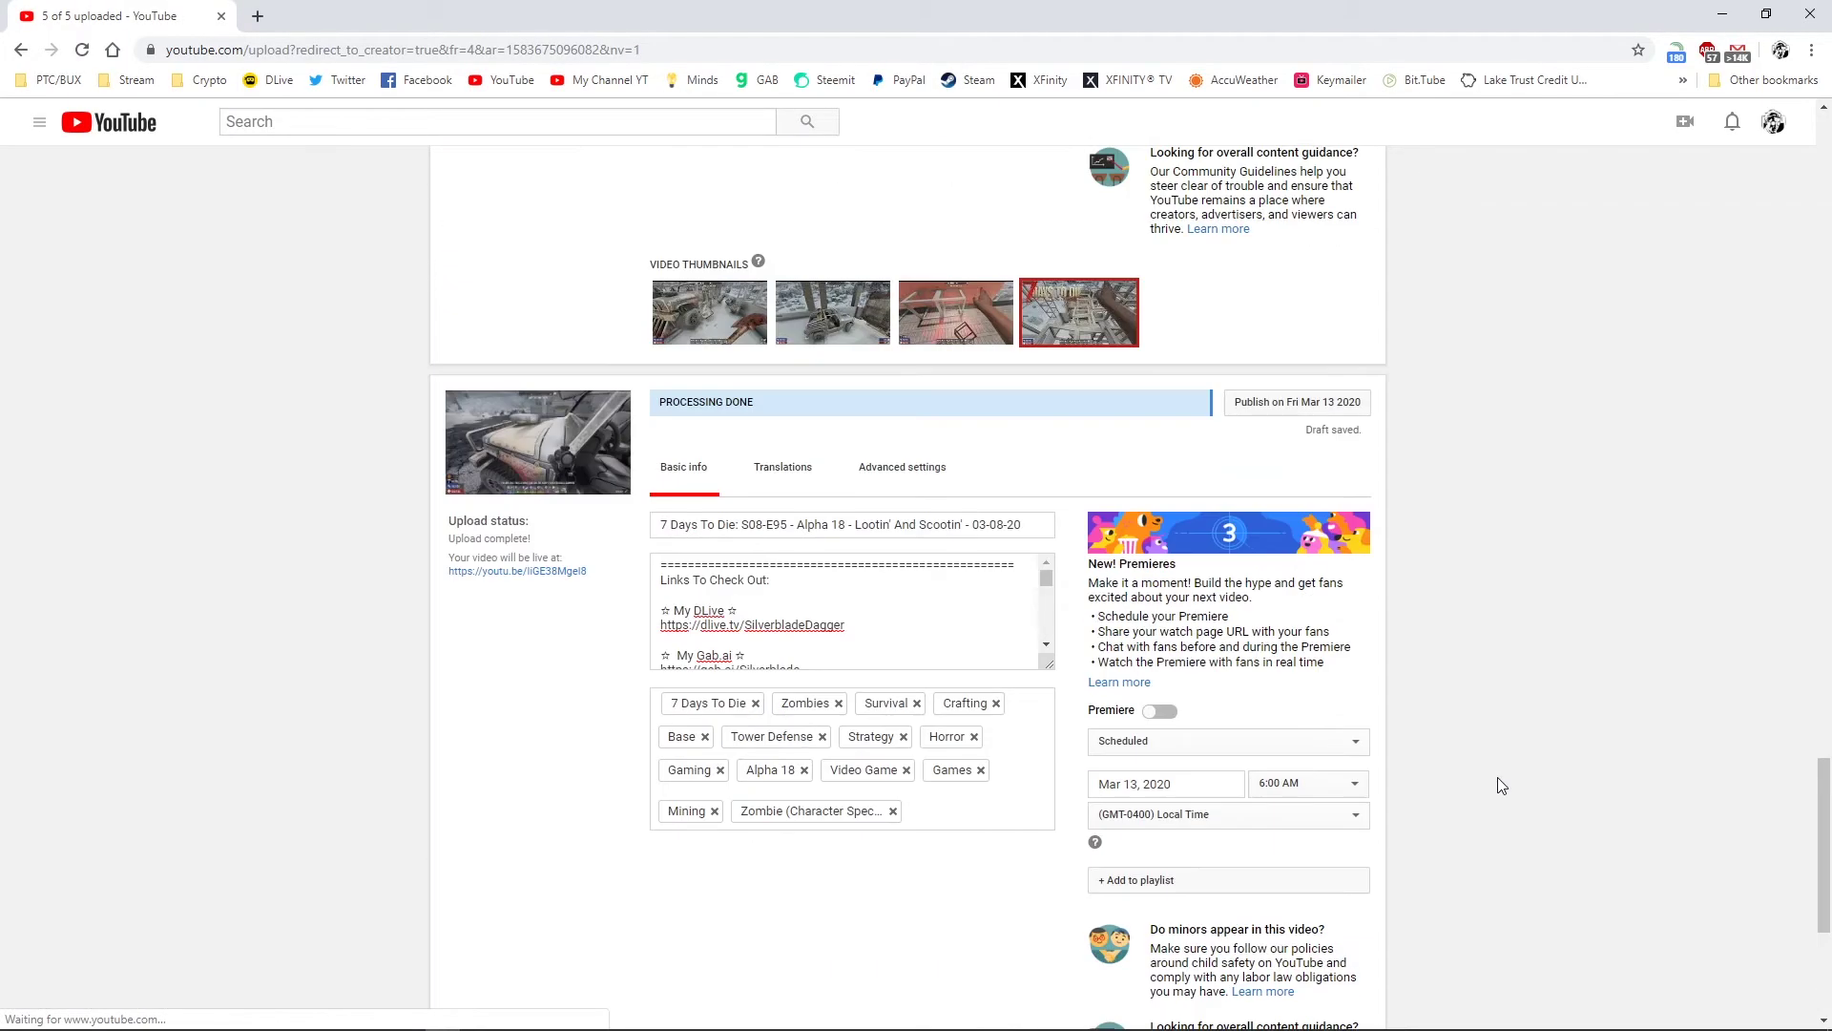
scroll(1481, 783, "down", 20)
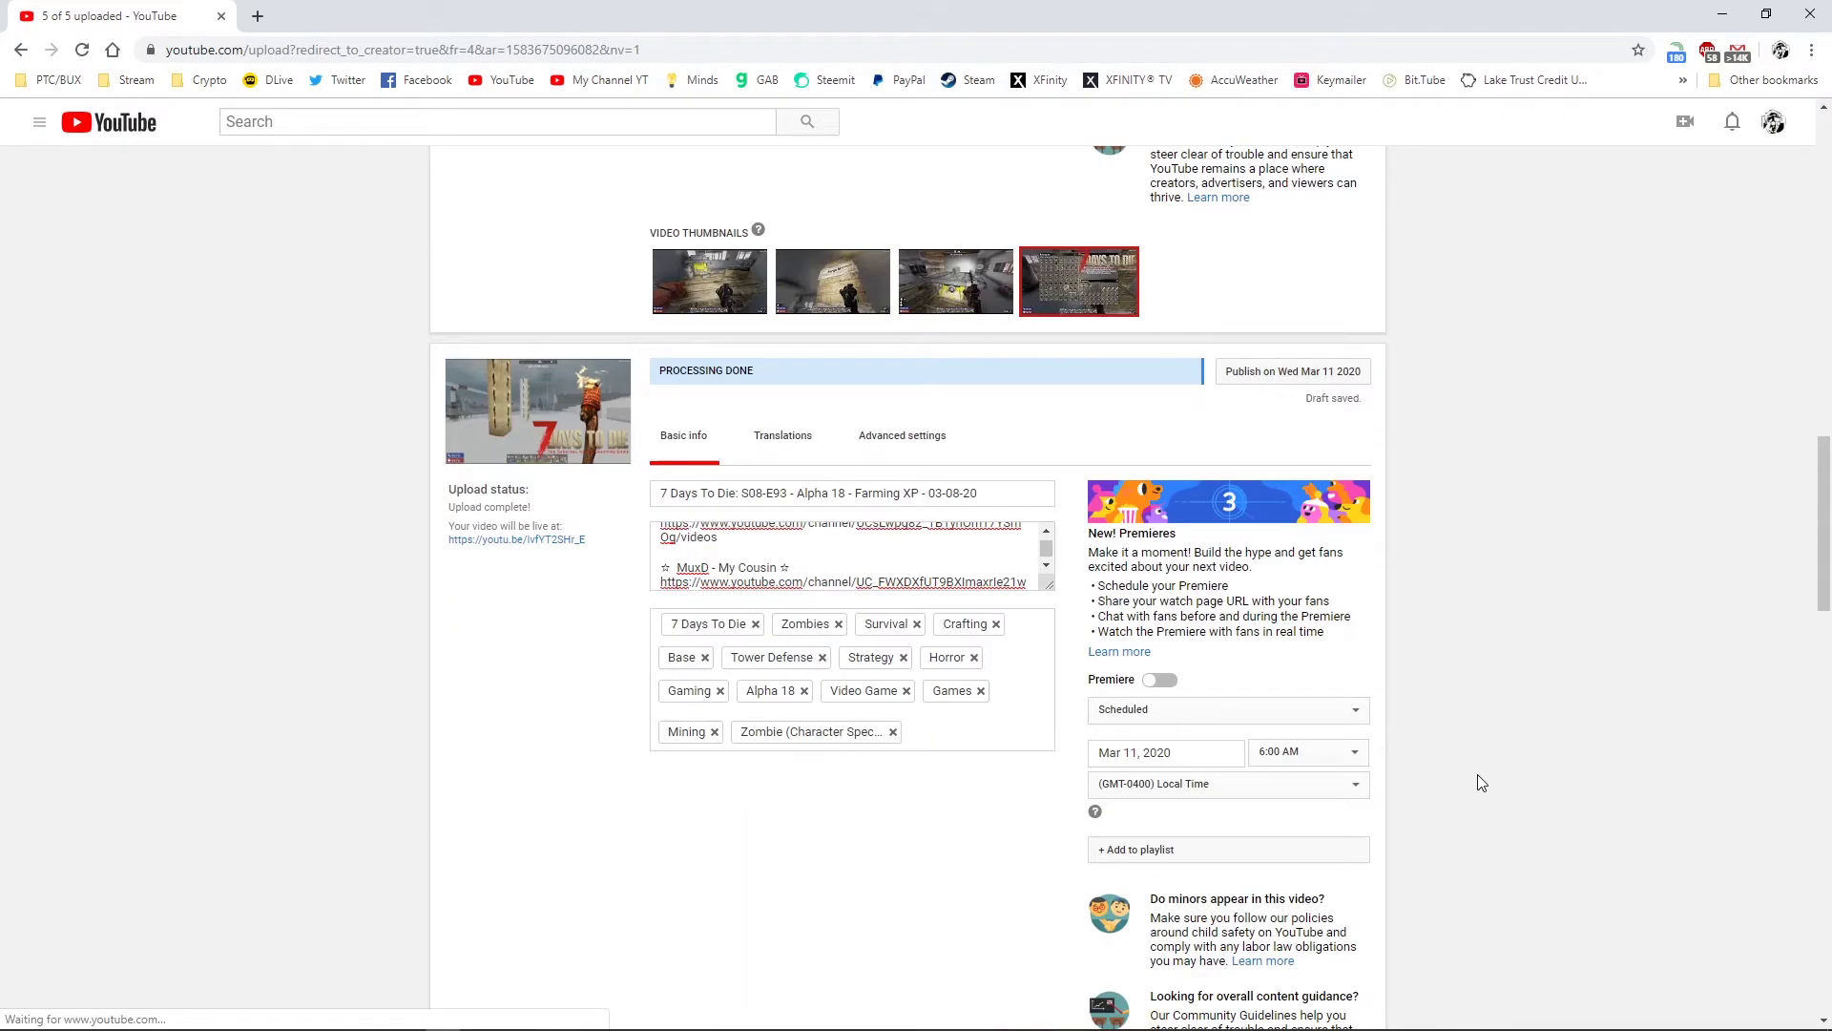
scroll(1477, 775, "up", 4)
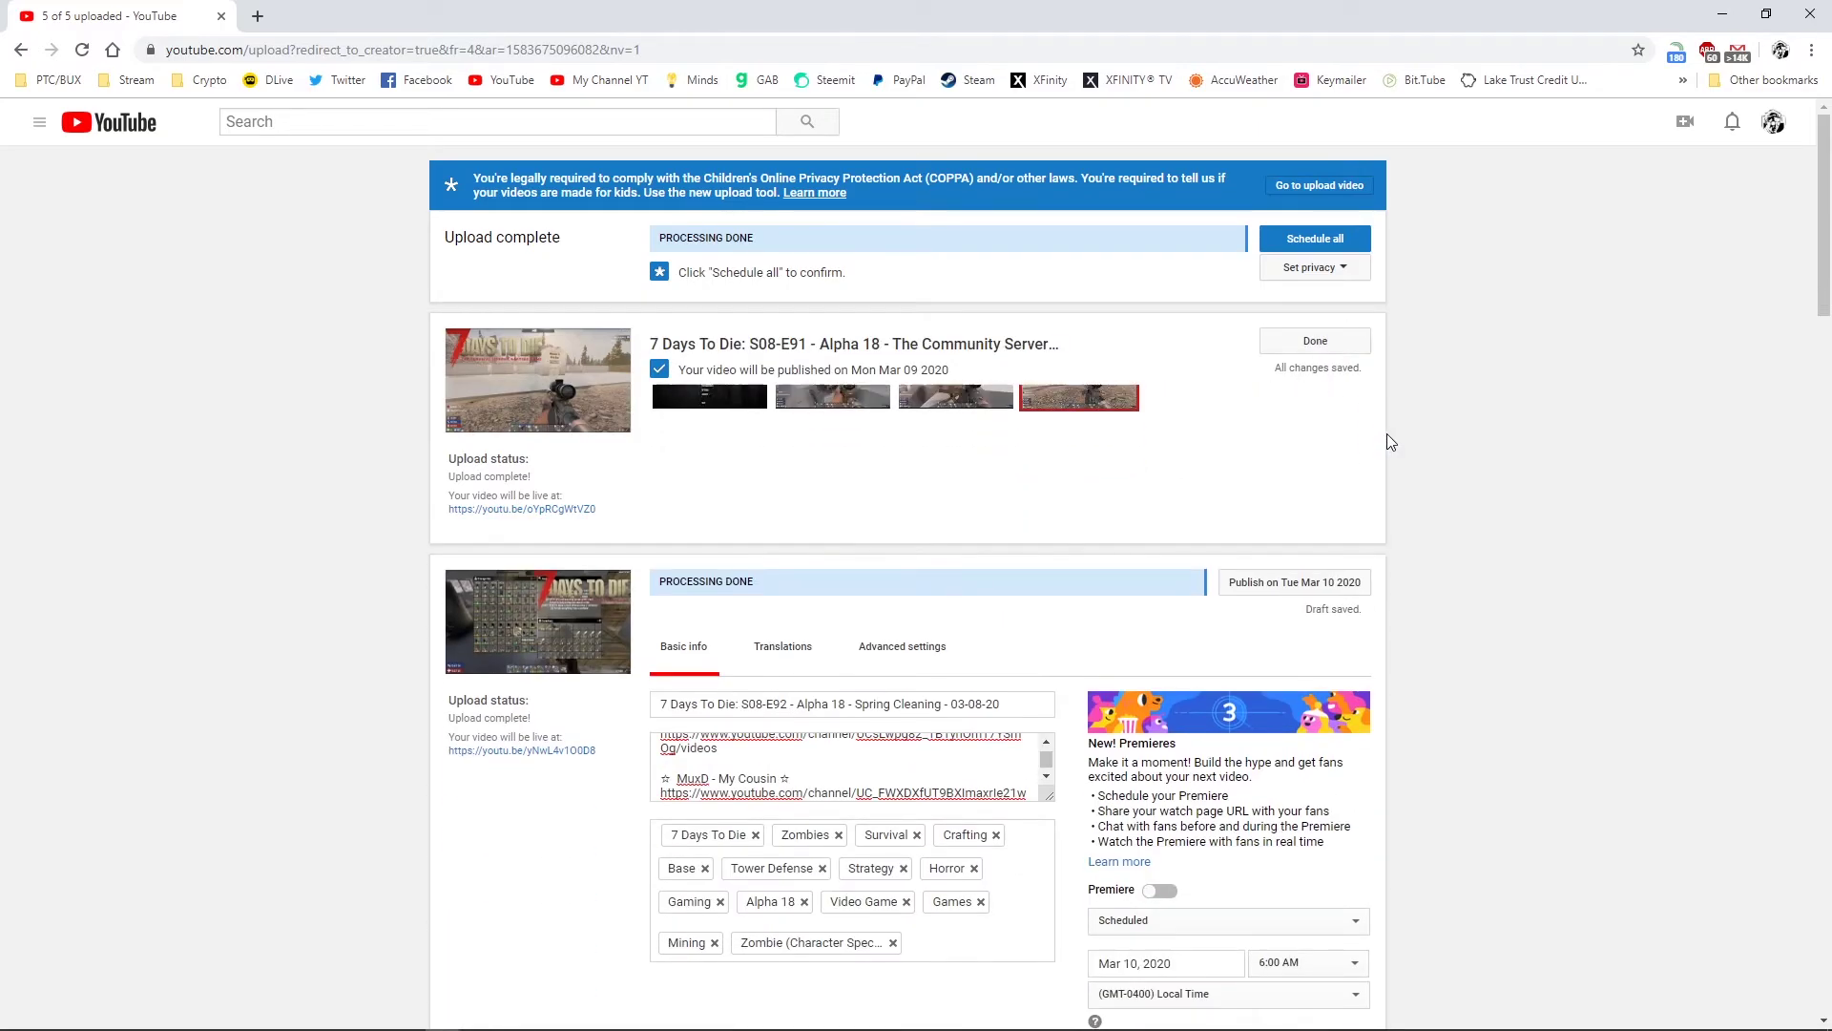
scroll(1387, 434, "down", 1)
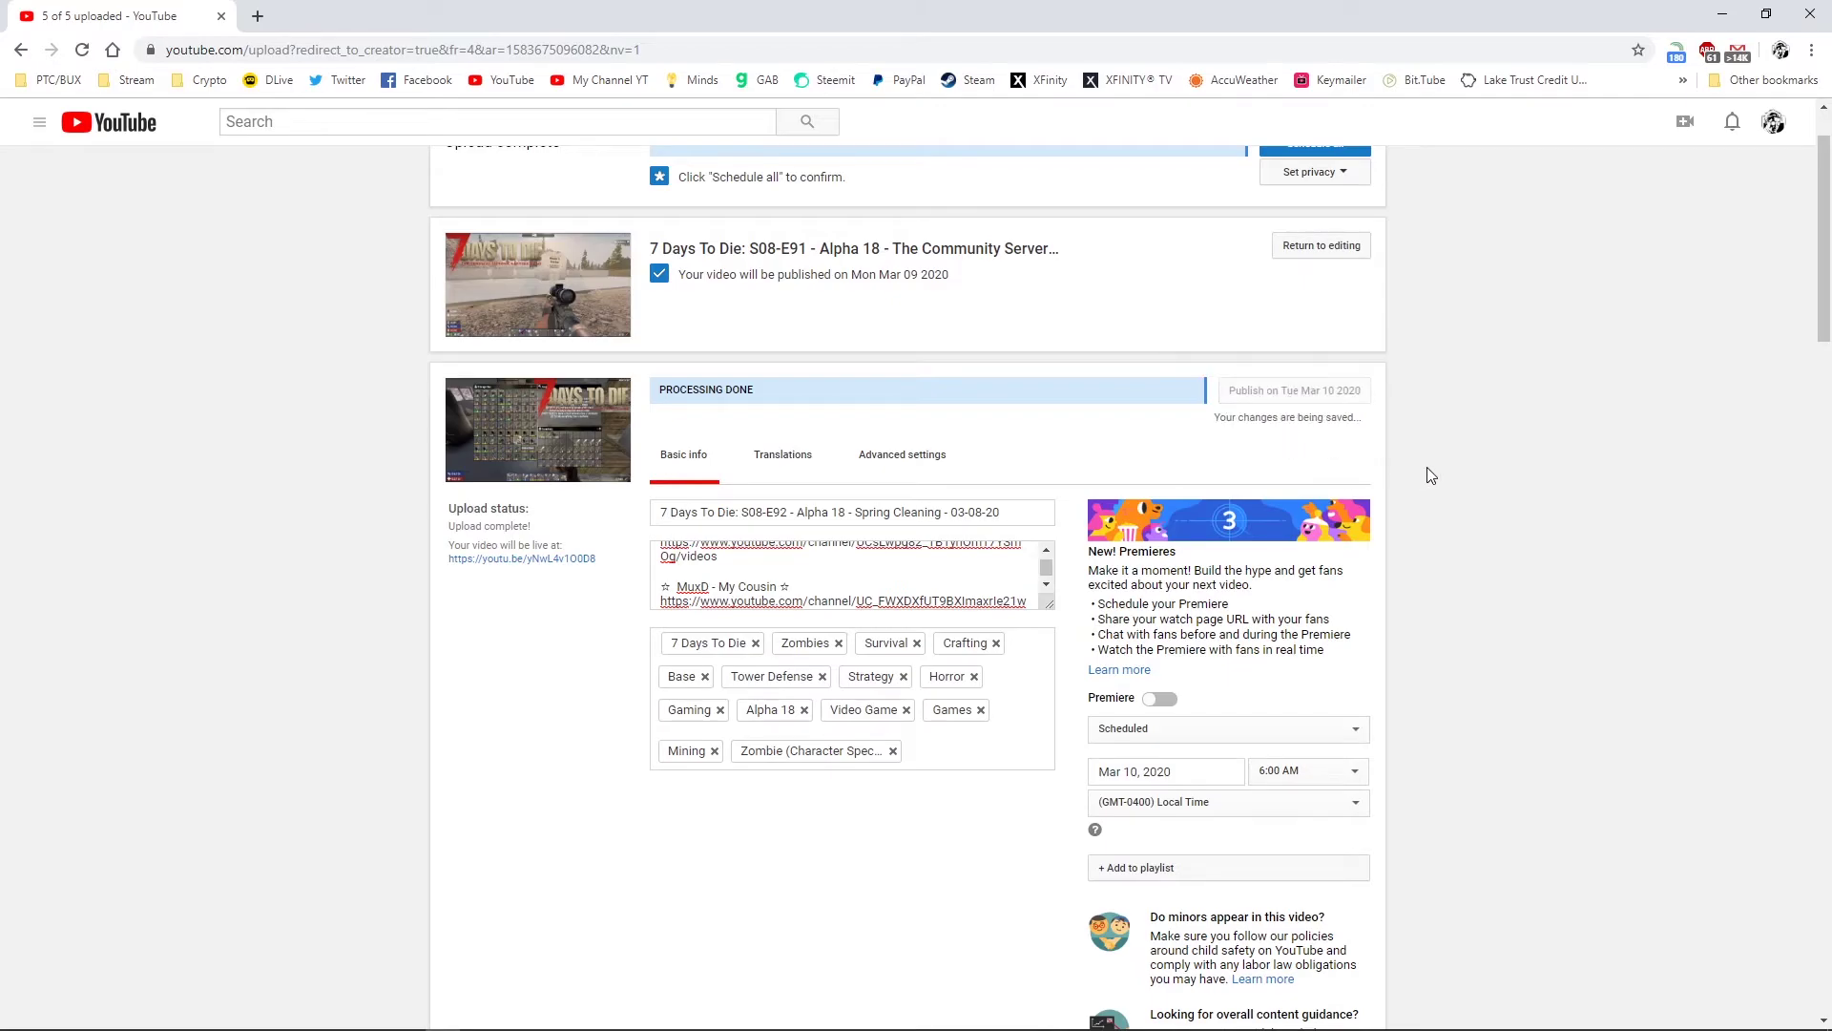
scroll(1425, 466, "down", 1)
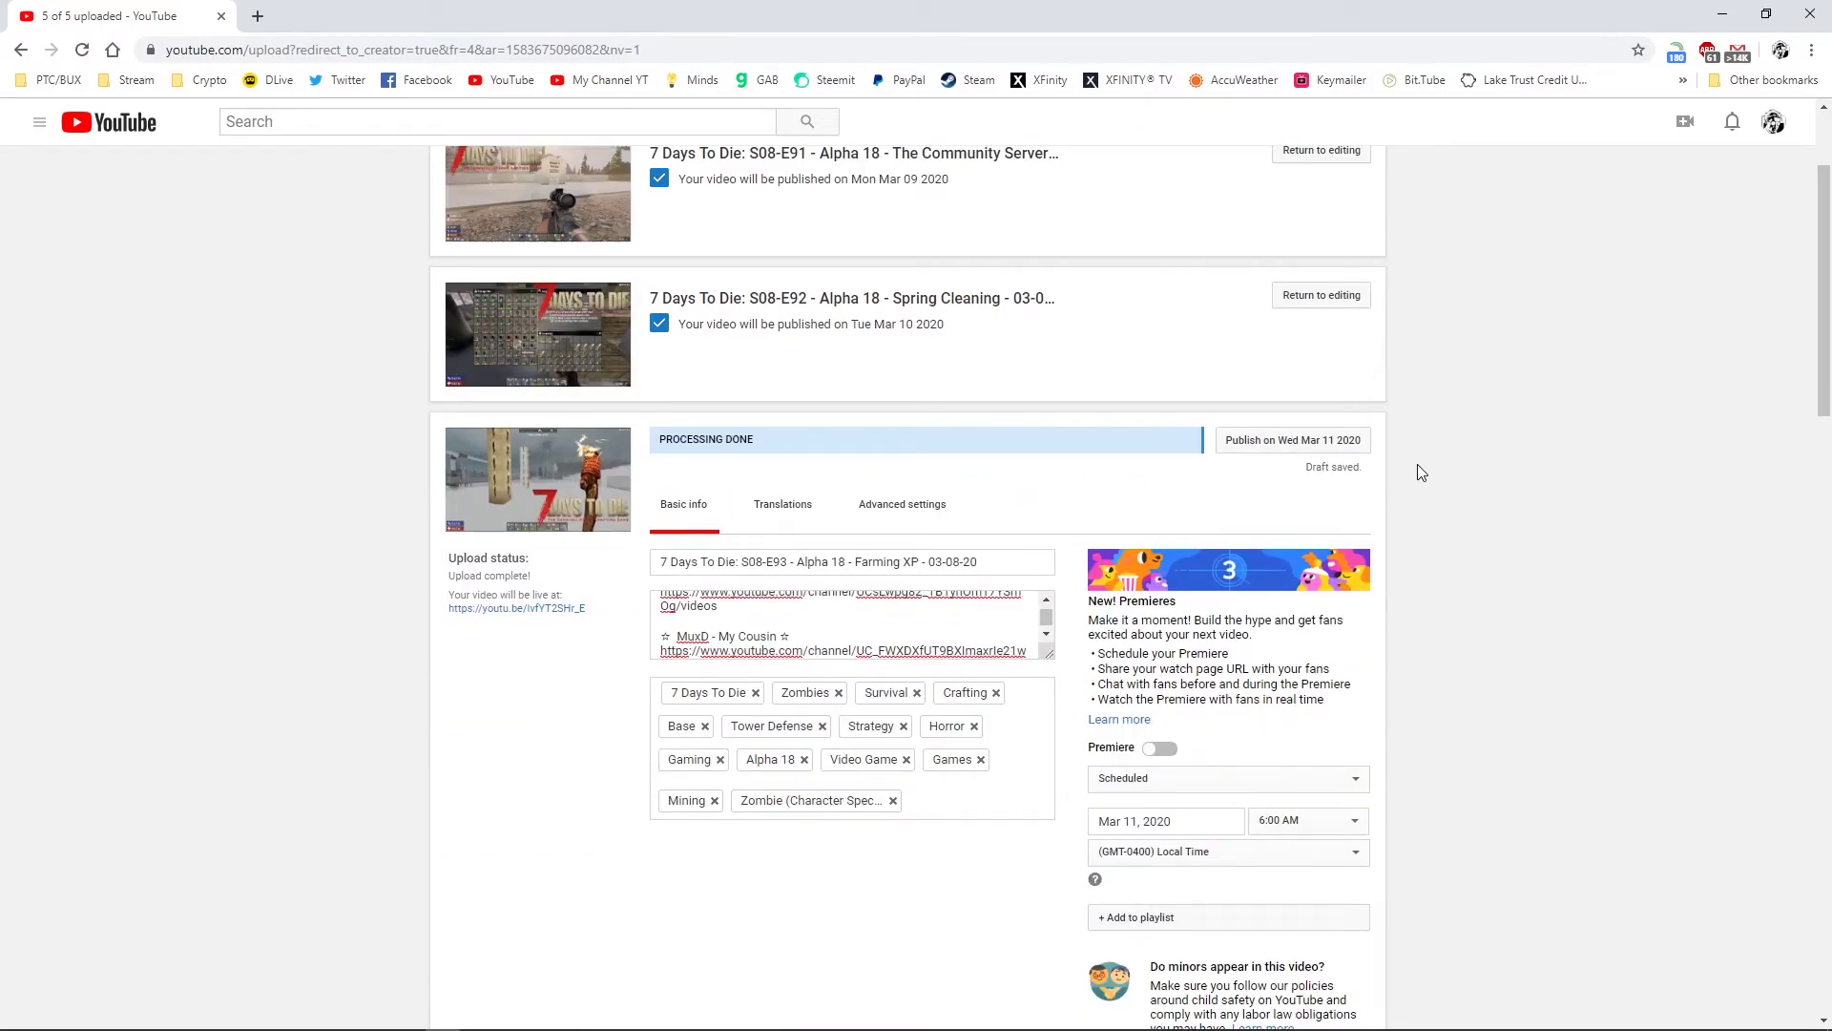
Confirm scheduled publishing of E93, E94 and E95 on March 11, 12 and 13, 2020
left_click(1291, 441)
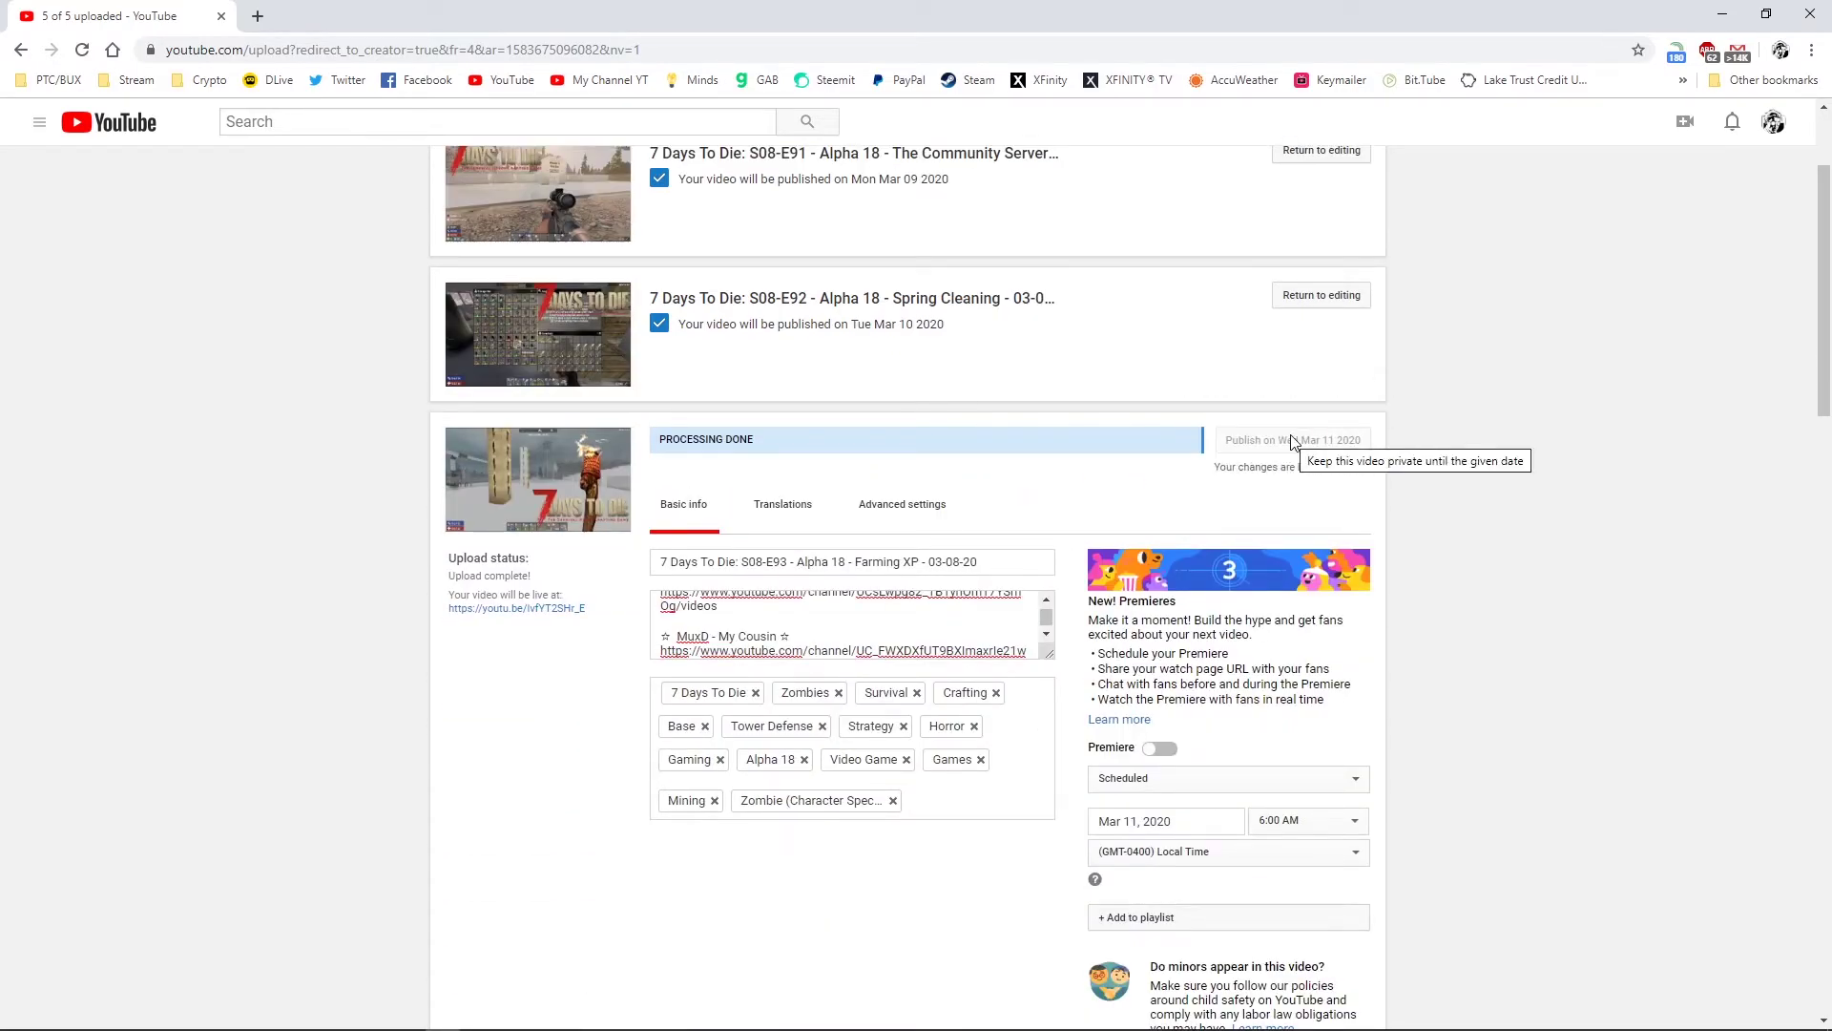
scroll(1293, 439, "down", 2)
left_click(1283, 395)
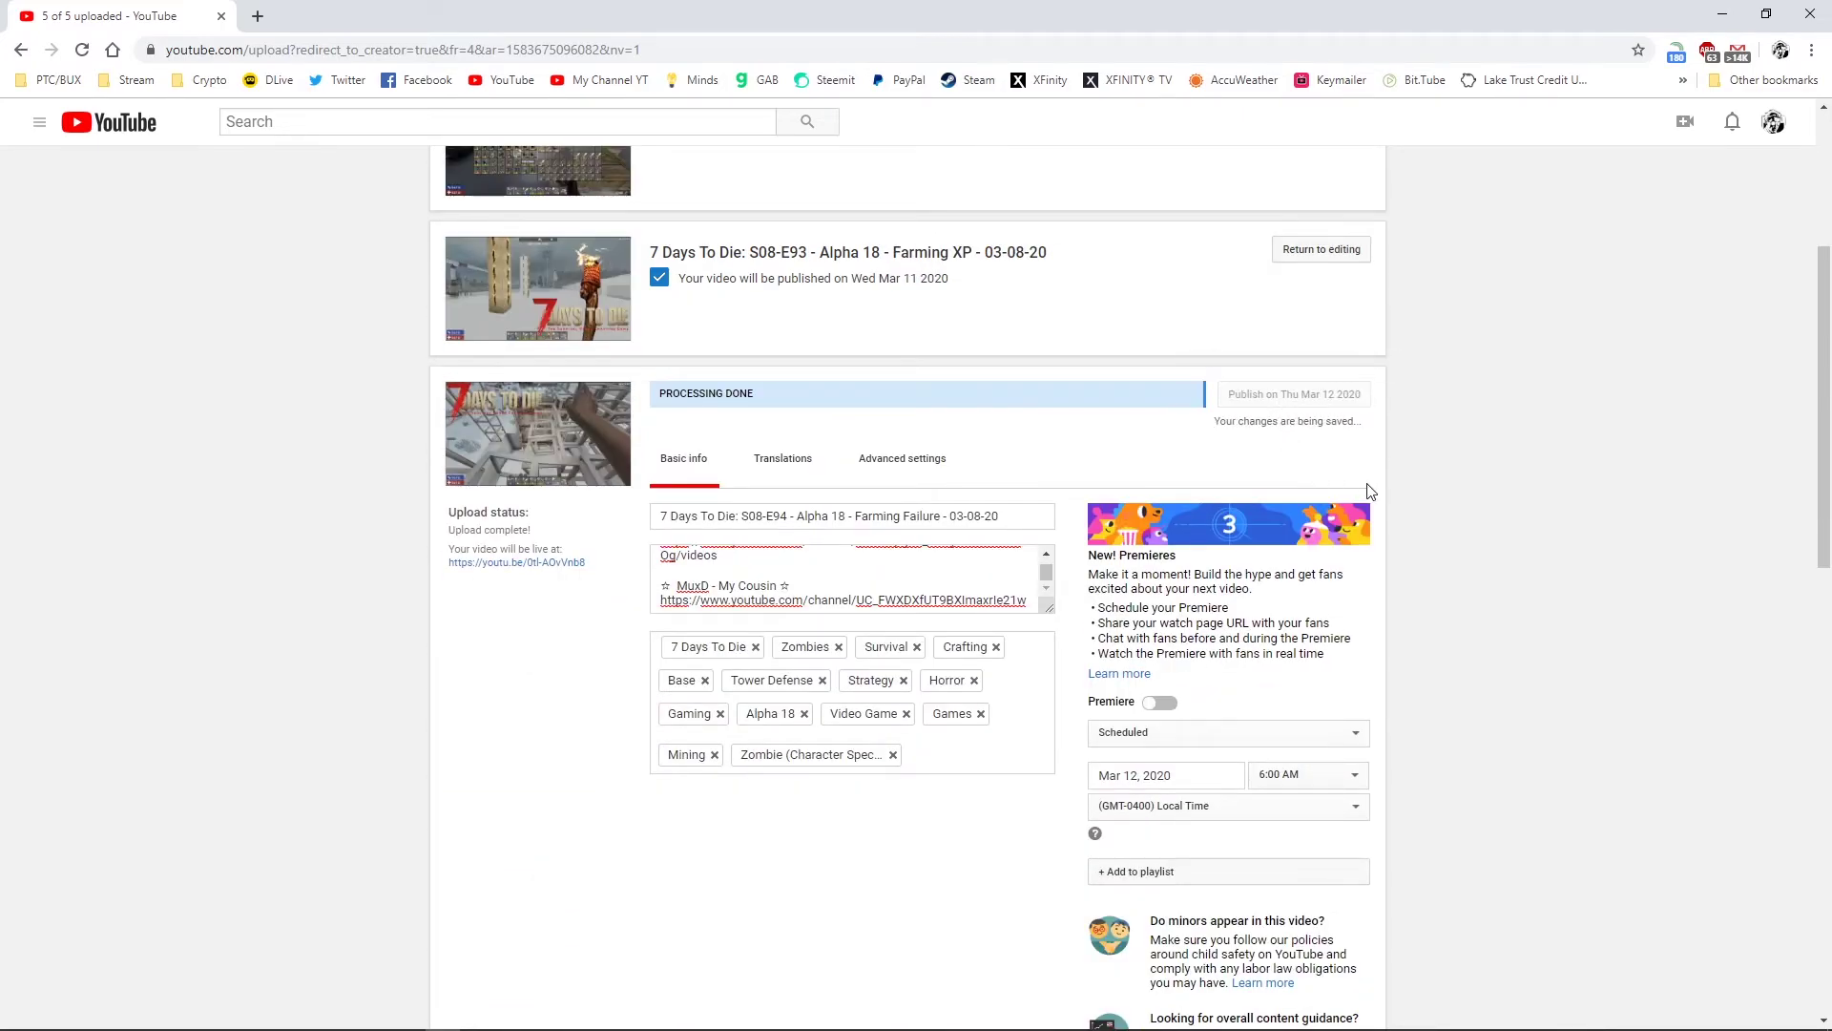
scroll(1371, 492, "down", 2)
left_click(1271, 353)
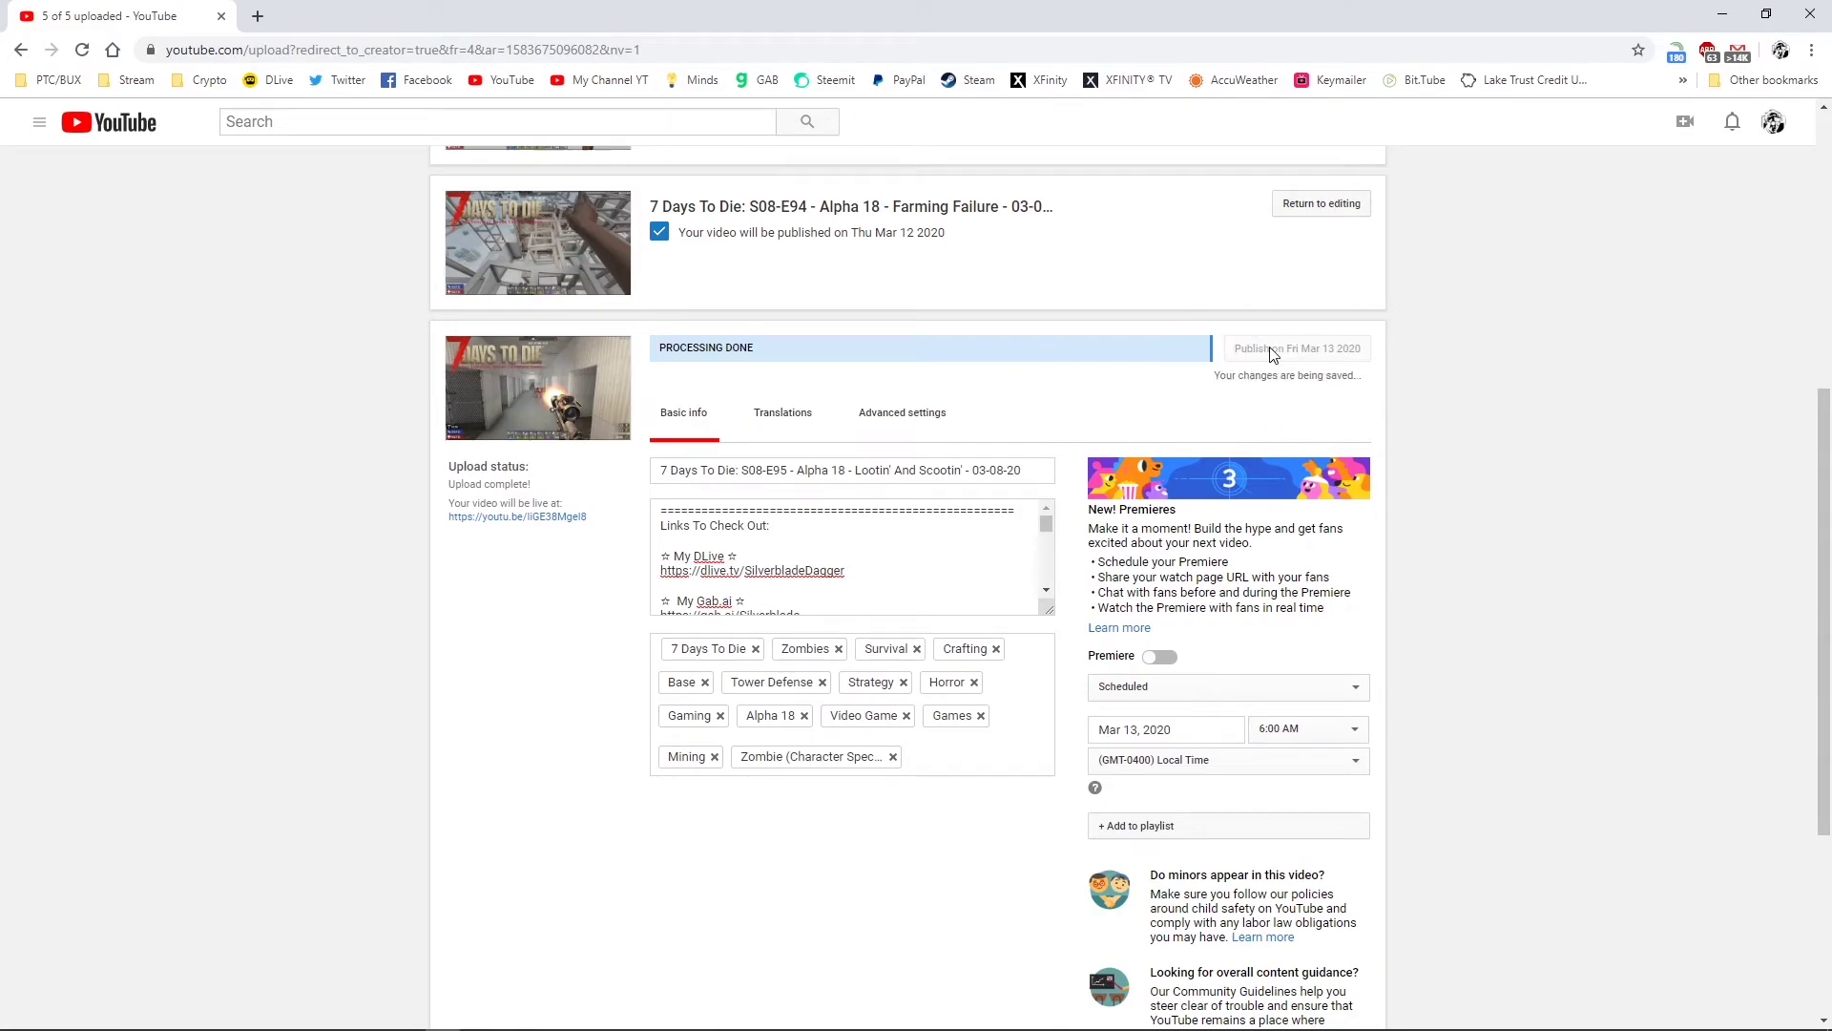